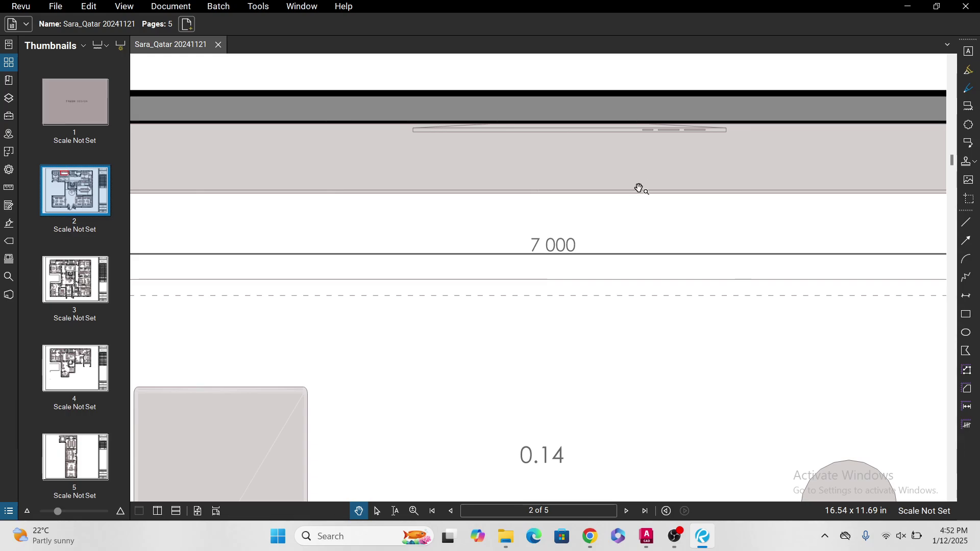
Step: Examine the ground floor furniture plan and the title block of sheet DP - 1.2 in the PDF
scroll(640, 189, "down", 2)
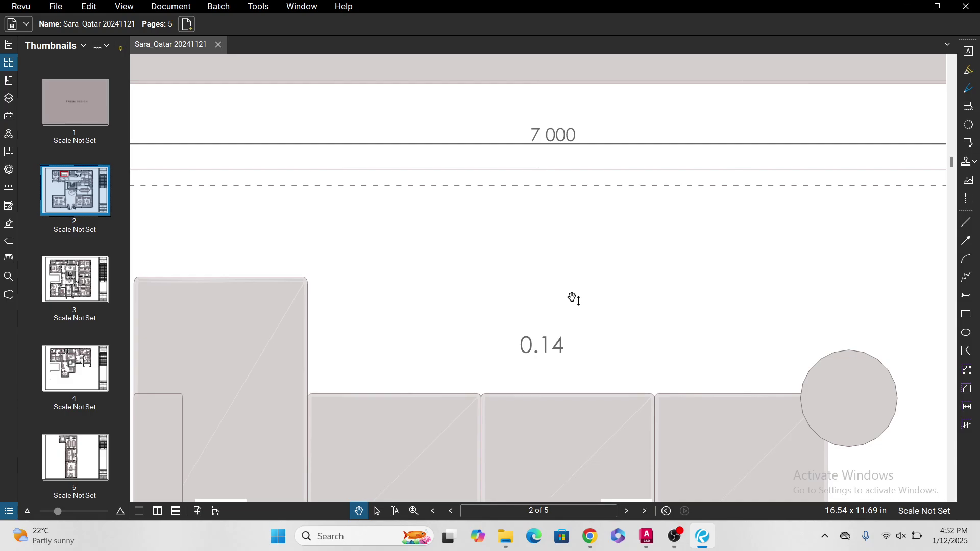
scroll(573, 299, "down", 2)
scroll(573, 299, "down", 10, "ctrl")
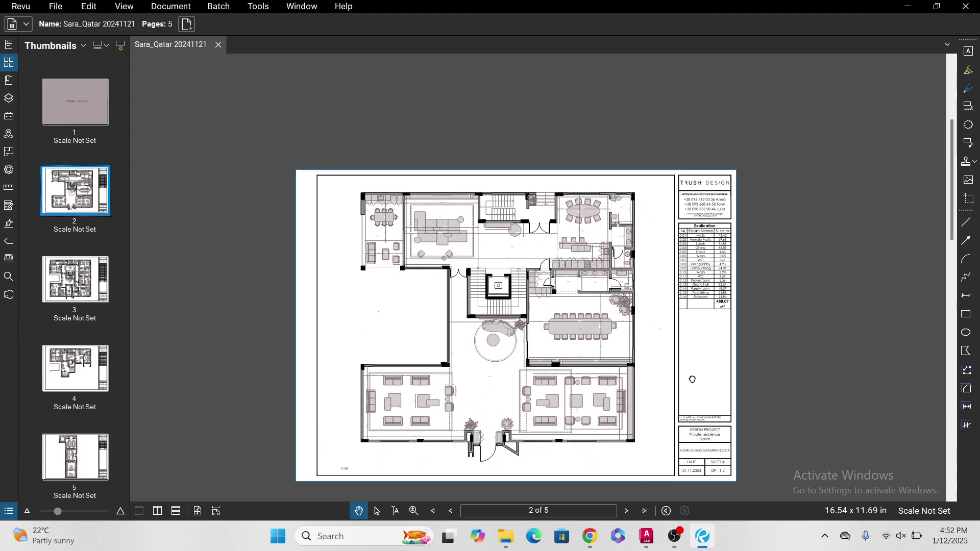
left_click_drag(692, 379, 672, 351)
scroll(651, 347, "up", 4)
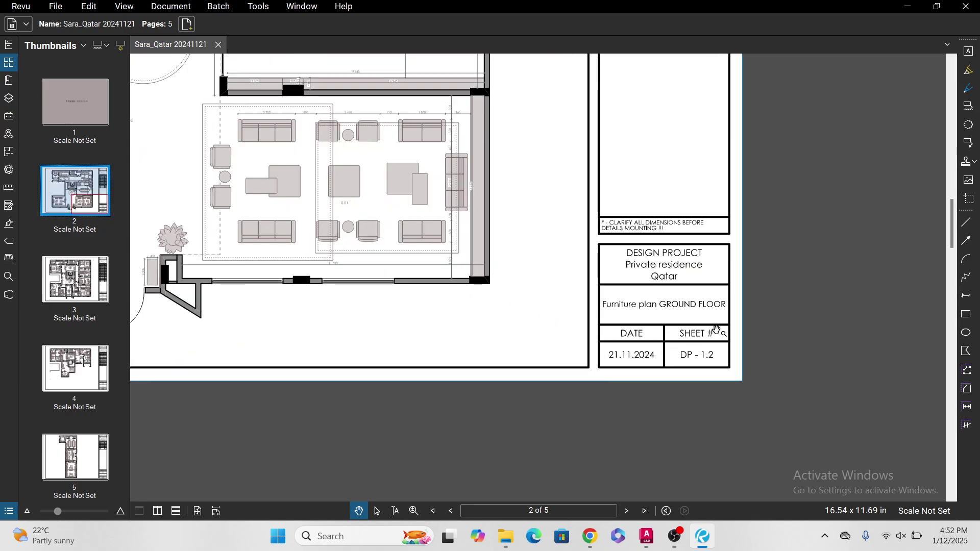
scroll(716, 330, "down", 2)
Step: Look through the first floor, penthouse and last furniture plan sheets and read their title blocks
left_click(71, 292)
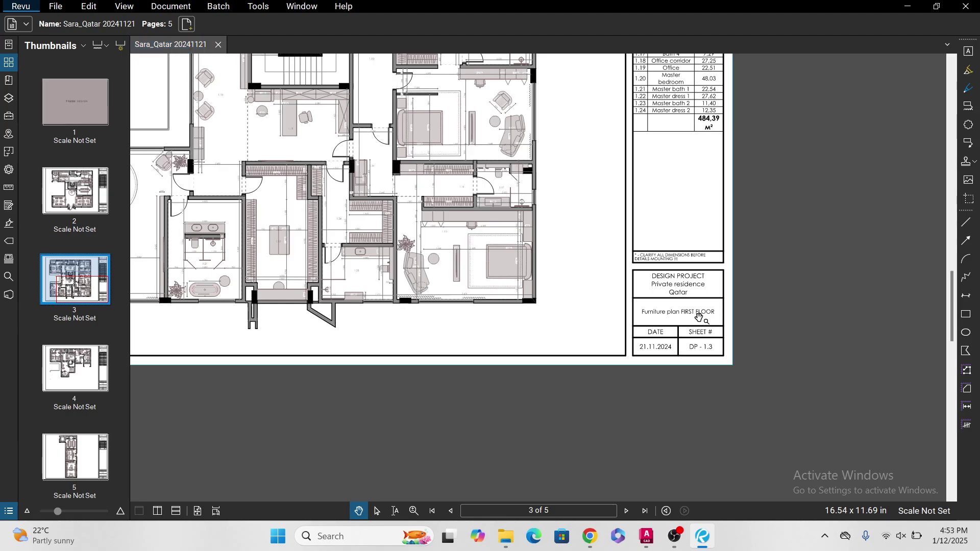
left_click(77, 383)
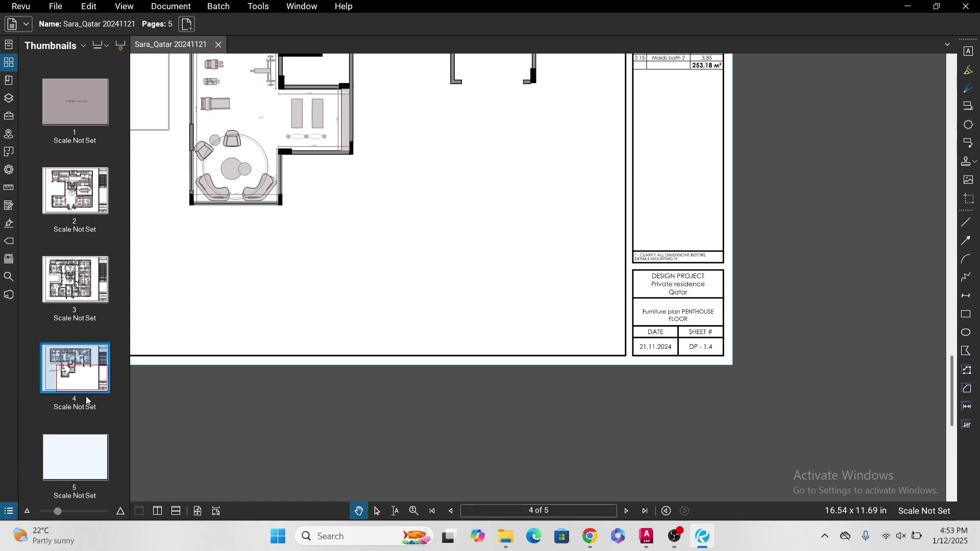
left_click(82, 443)
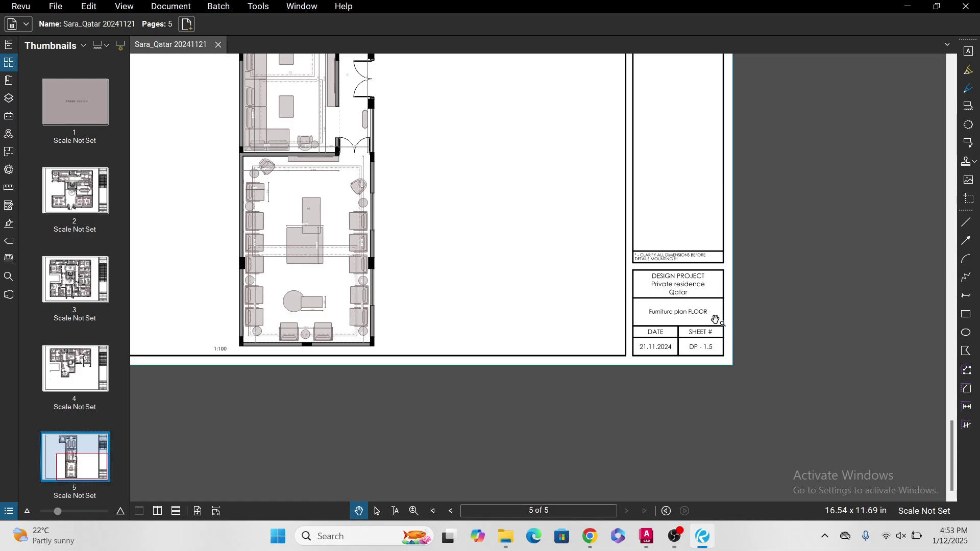
scroll(689, 331, "up", 4)
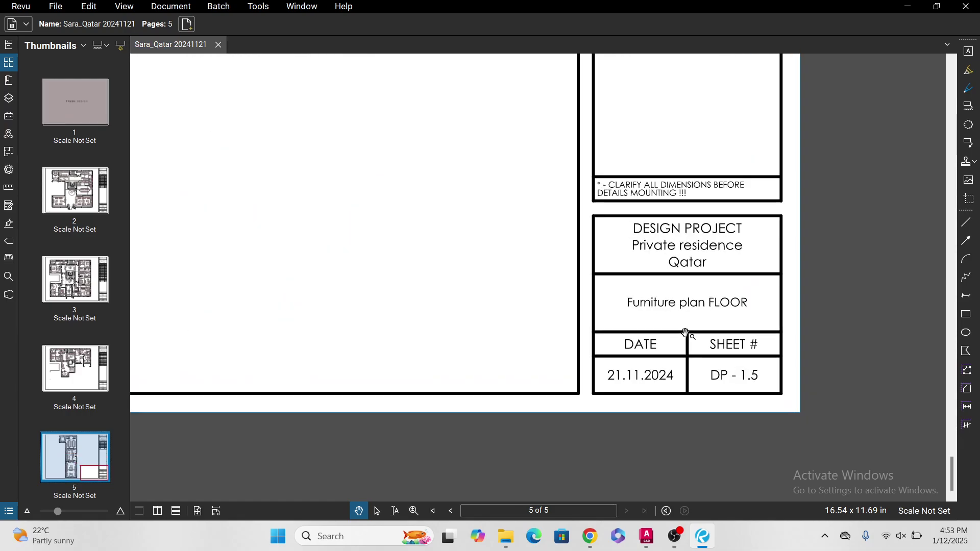
scroll(686, 333, "down", 2)
scroll(686, 333, "down", 3)
mouse_move(512, 223)
left_mouse_down()
mouse_move(562, 326)
mouse_move(609, 192)
mouse_move(625, 313)
left_mouse_up()
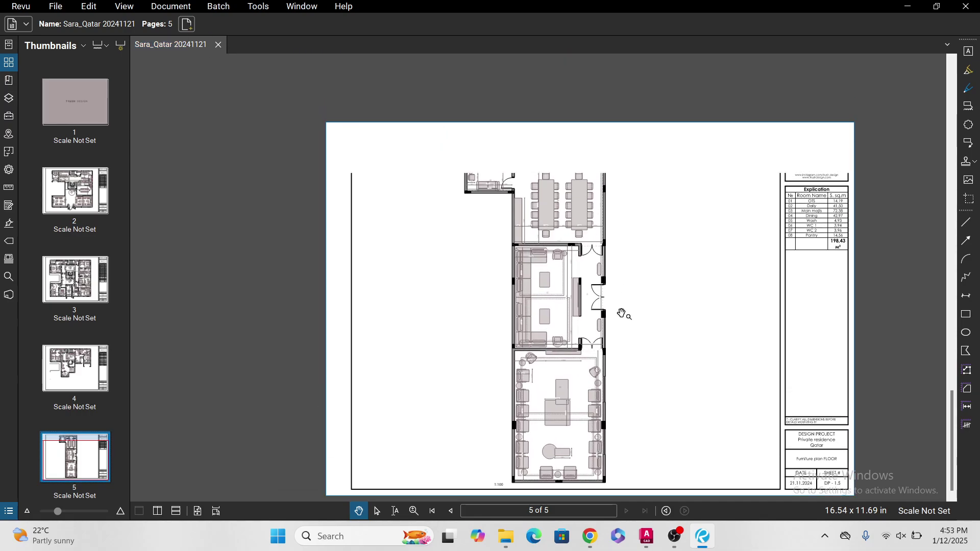
Step: Switch to Drawing1.dwg in AutoCAD and show the socket layout of the uppermost floor plan
left_click(908, 6)
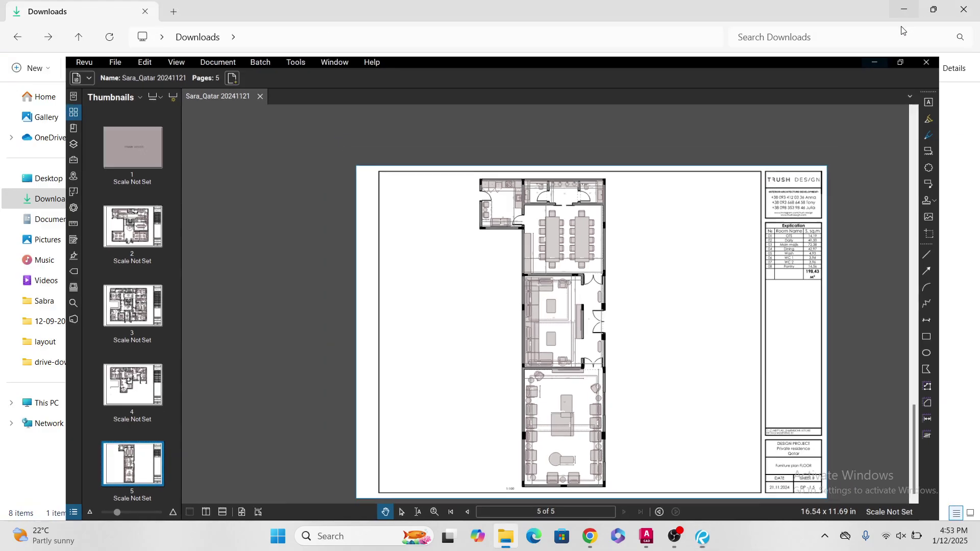
left_click(647, 537)
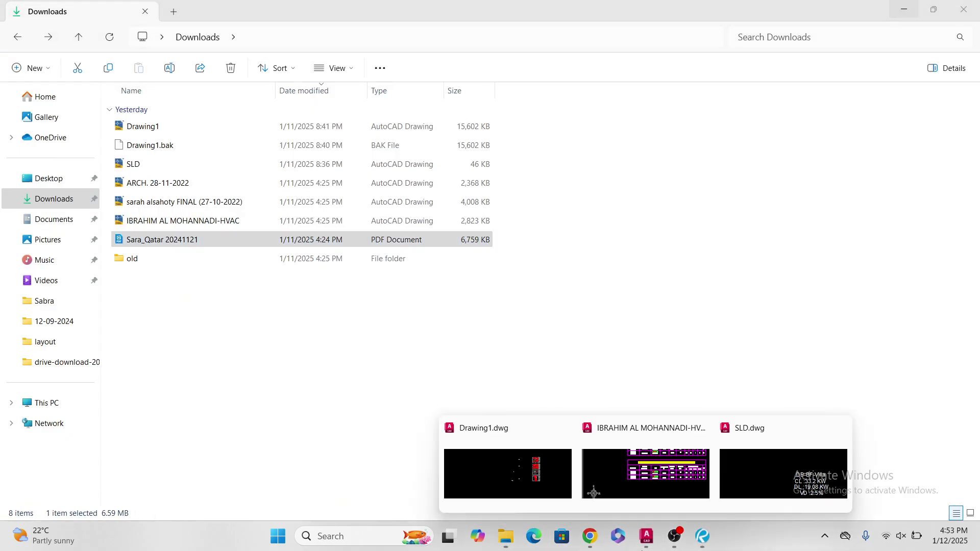
left_click(486, 458)
scroll(532, 328, "down", 3)
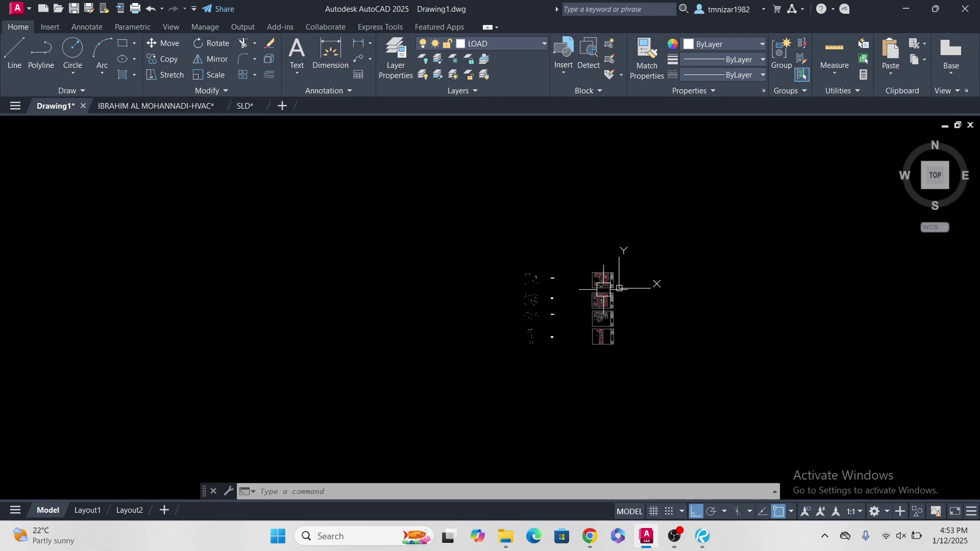
scroll(612, 276, "up", 5)
scroll(613, 277, "up", 10)
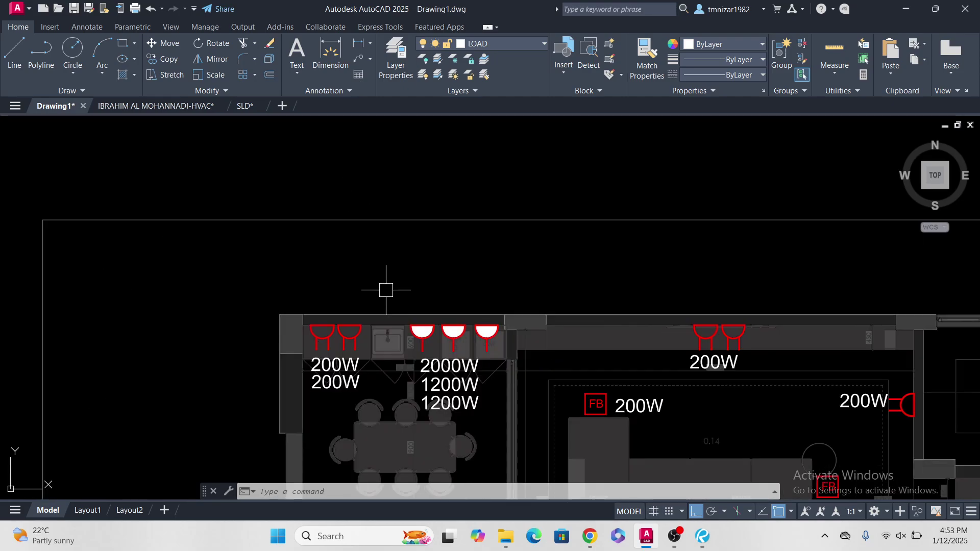
Step: Examine the wall sockets, floor boxes and their load labels around the large sofa area
mouse_move(717, 286)
middle_mouse_down()
mouse_move(577, 291)
mouse_move(528, 307)
middle_mouse_up()
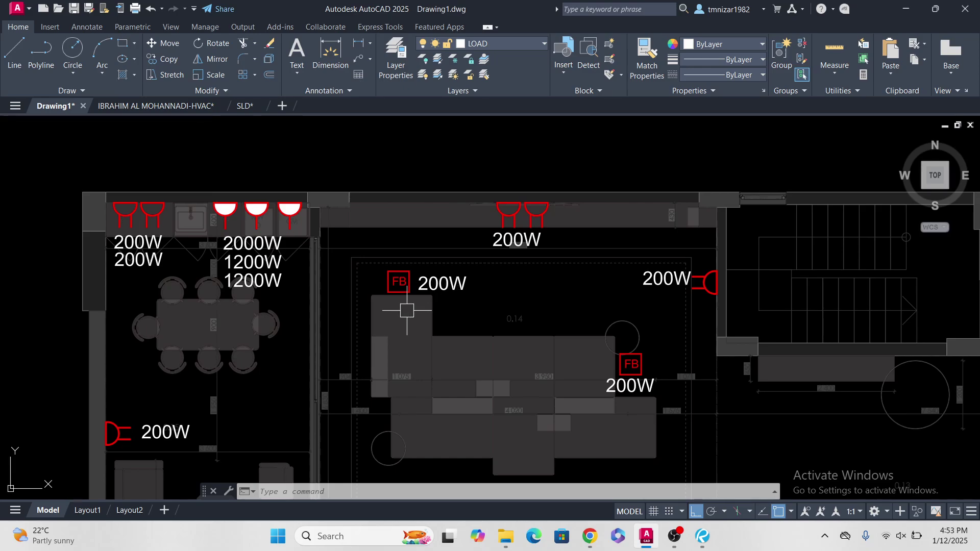
scroll(400, 283, "up", 4)
scroll(421, 289, "down", 4)
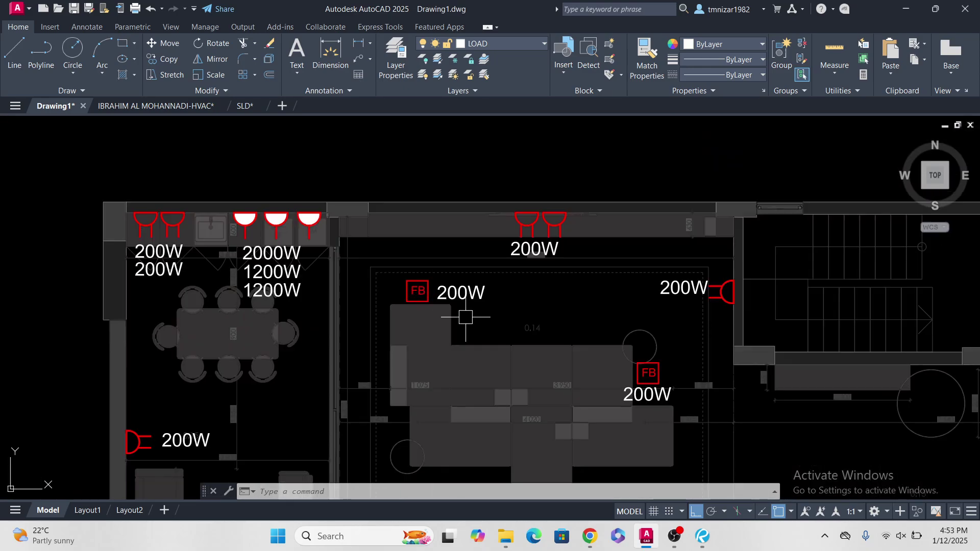
middle_click_drag(466, 322, 485, 267)
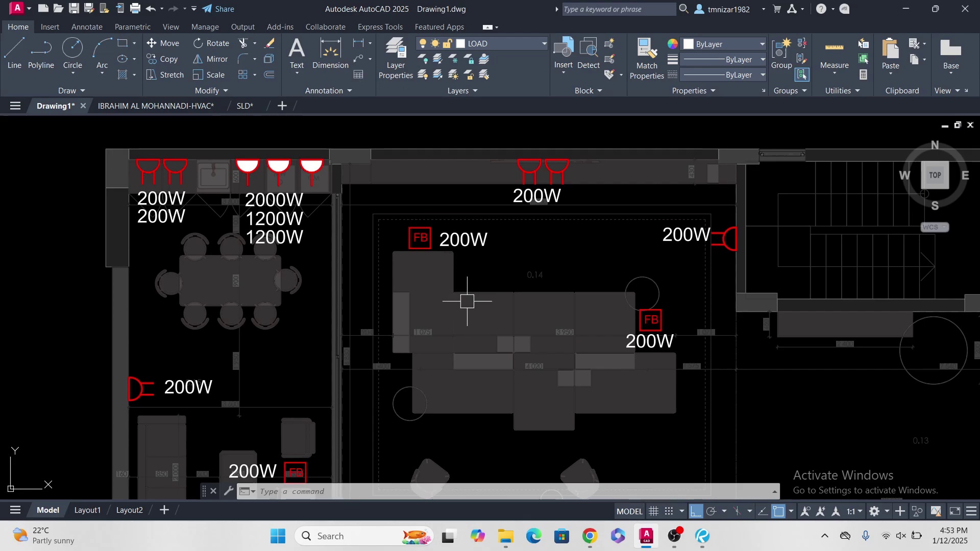
scroll(444, 281, "up", 2)
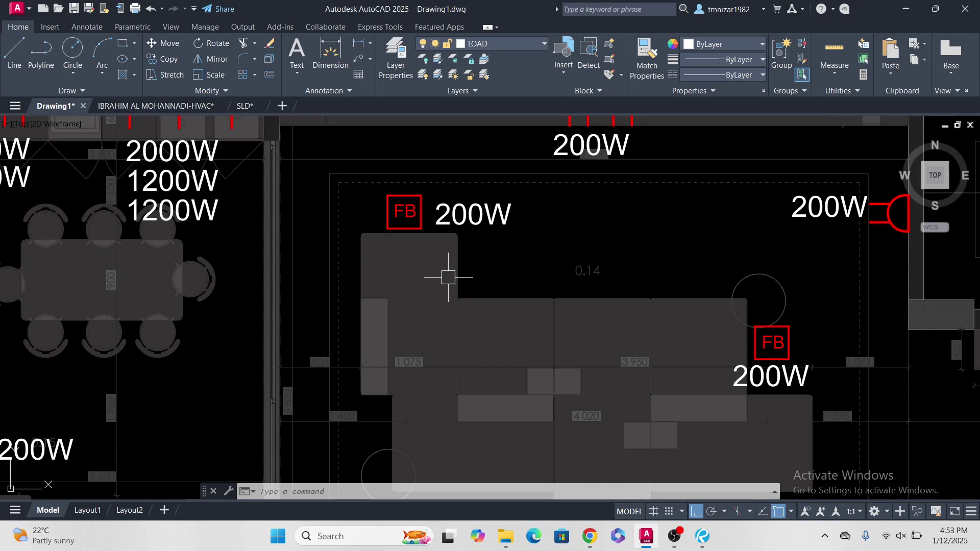
scroll(398, 168, "down", 2)
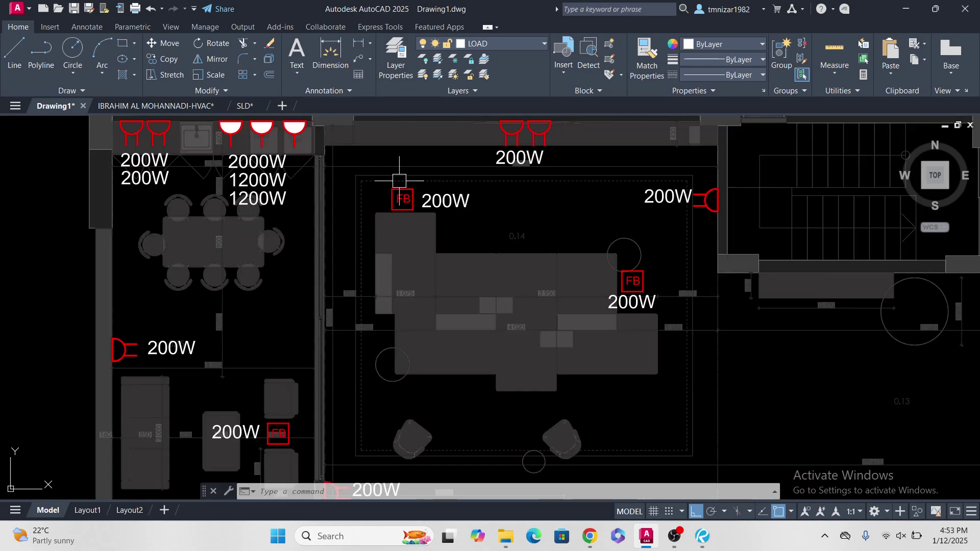
middle_click_drag(396, 132, 403, 188)
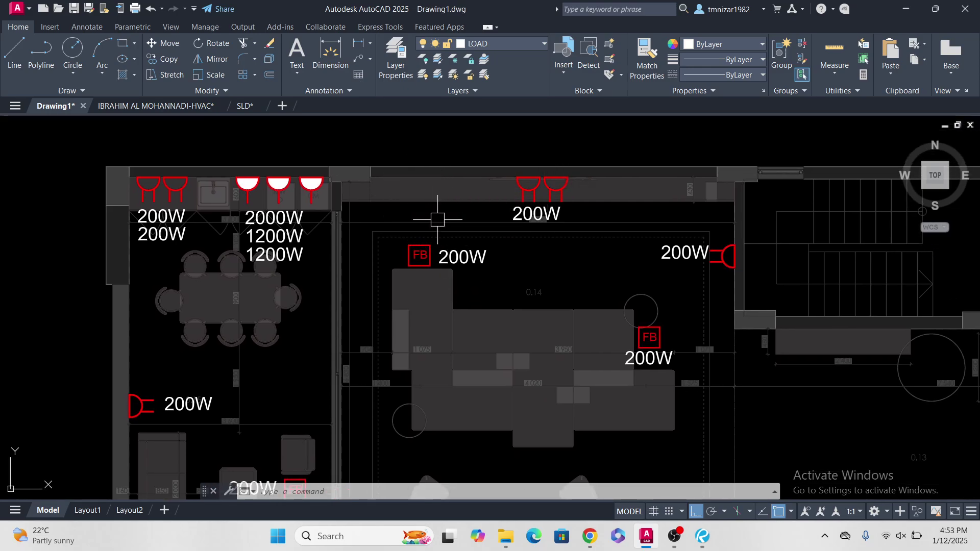
scroll(470, 333, "down", 2)
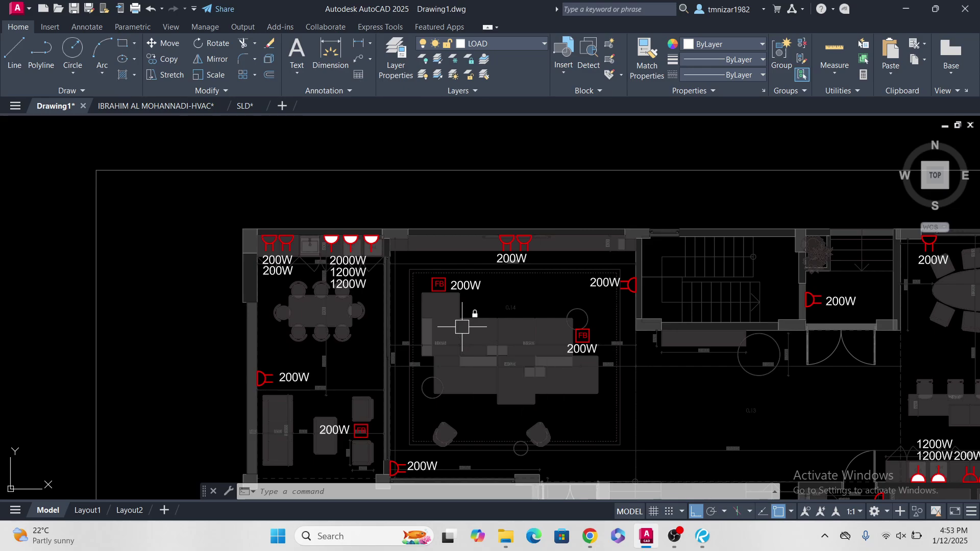
scroll(446, 298, "up", 2)
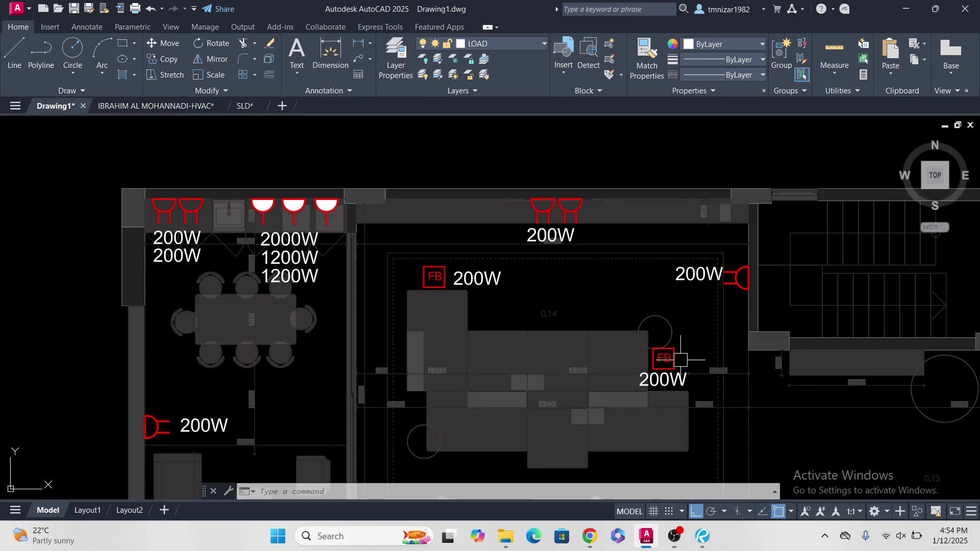
scroll(526, 308, "down", 2)
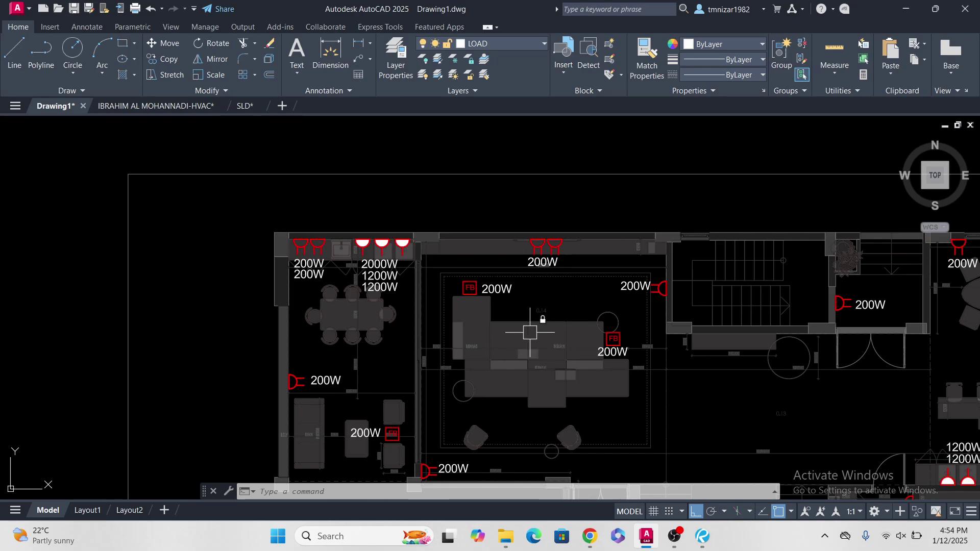
scroll(559, 240, "up", 5)
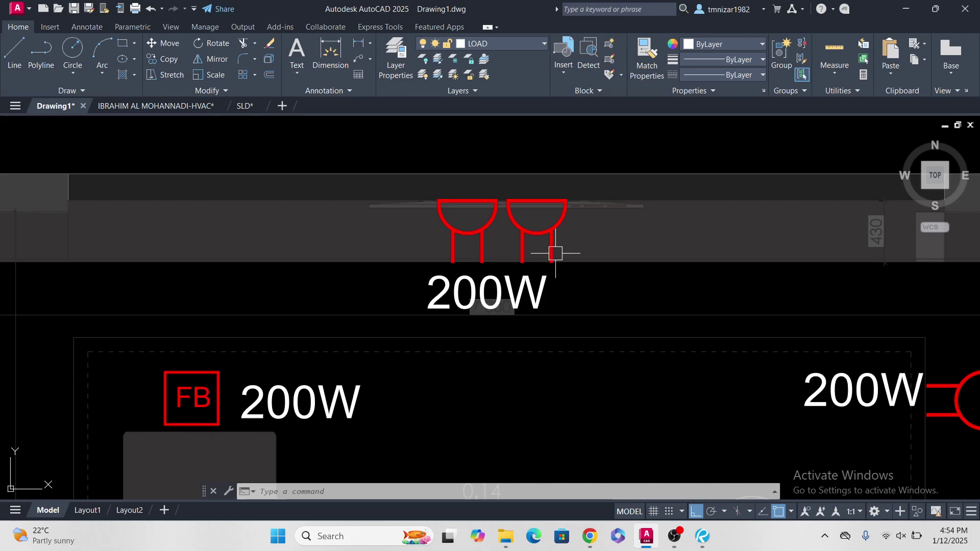
middle_click_drag(543, 306, 521, 332)
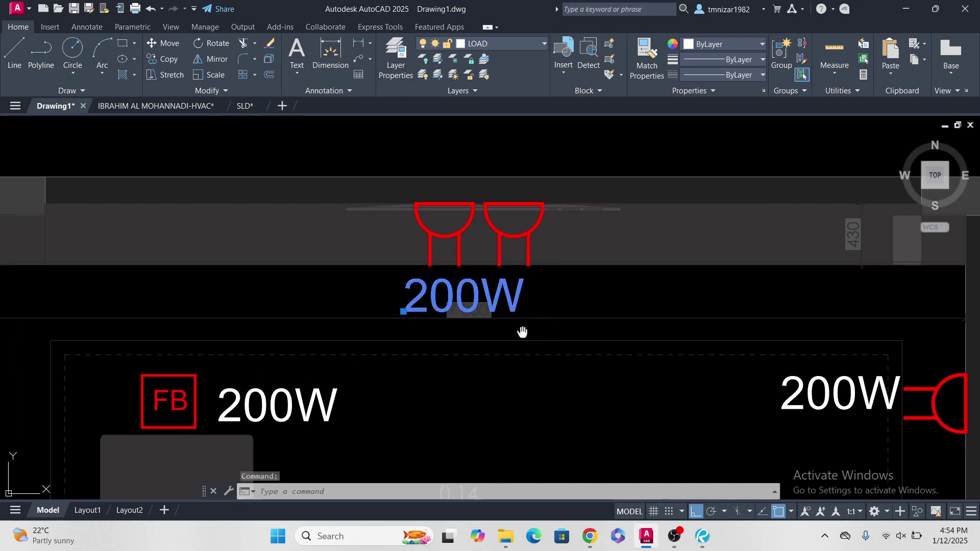
type("o")
key("Return")
left_click(556, 313)
key("Escape")
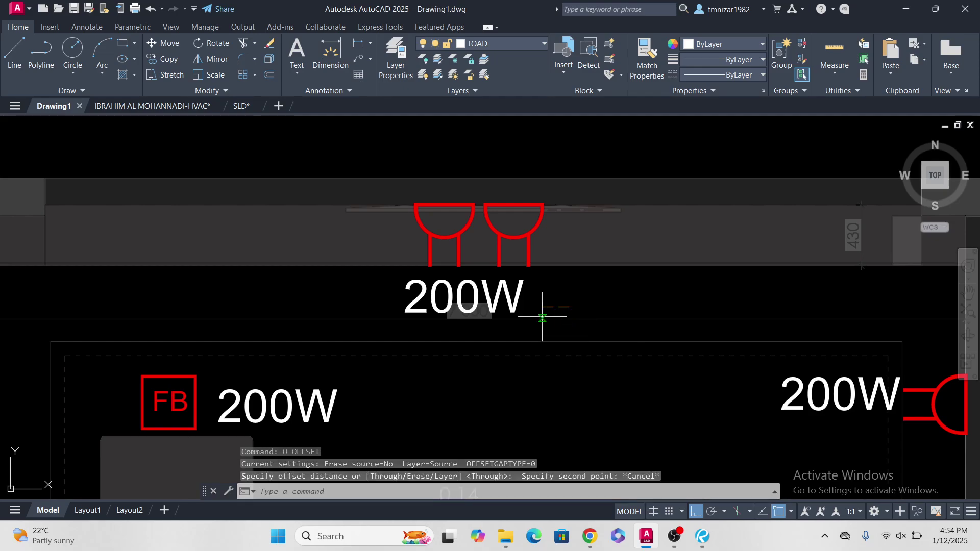
Step: Copy the 200W label of the twin sockets above the sofa area to directly below the original
type("co")
key("Return")
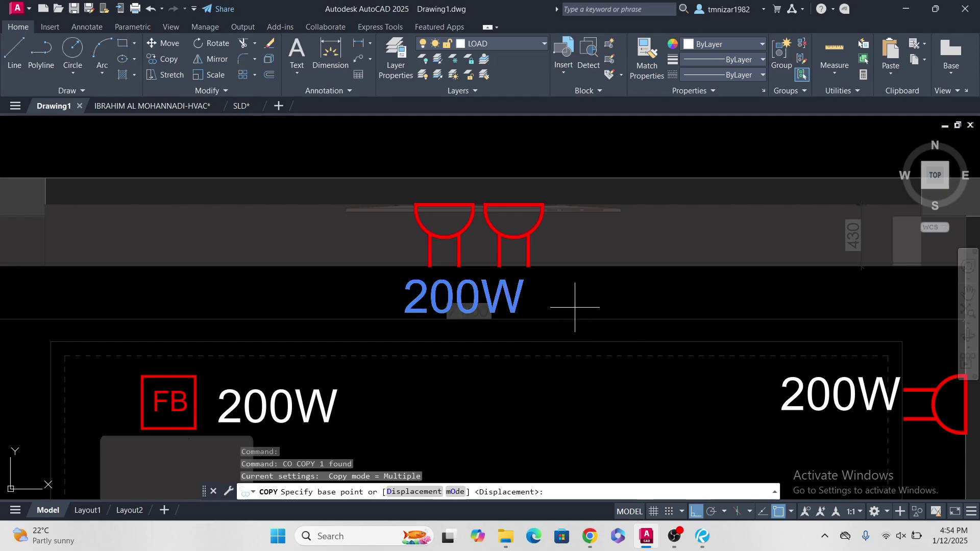
left_click(576, 292)
left_click(581, 335)
key("Escape")
scroll(571, 325, "down", 5)
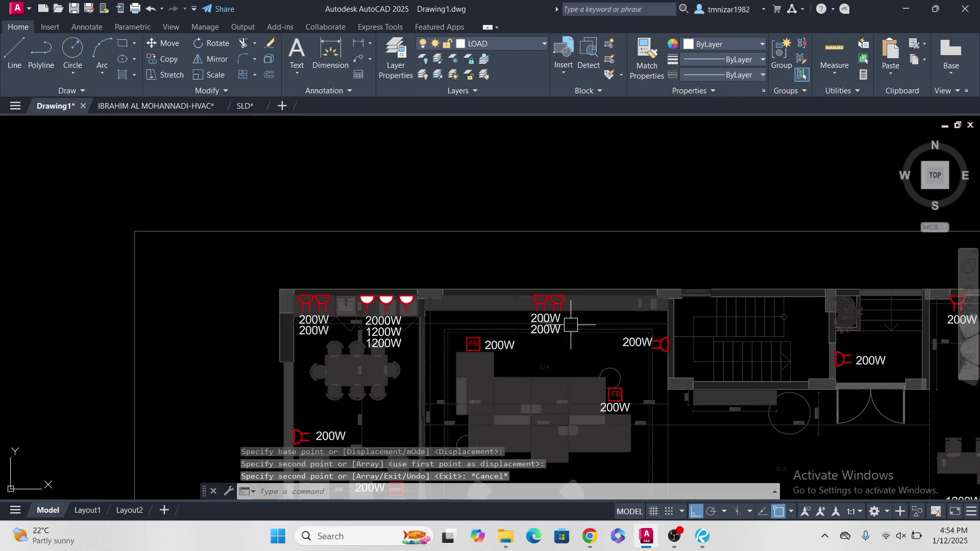
Step: Check the twin sockets on the wall above the sofa area against their two load labels
scroll(539, 316, "up", 4)
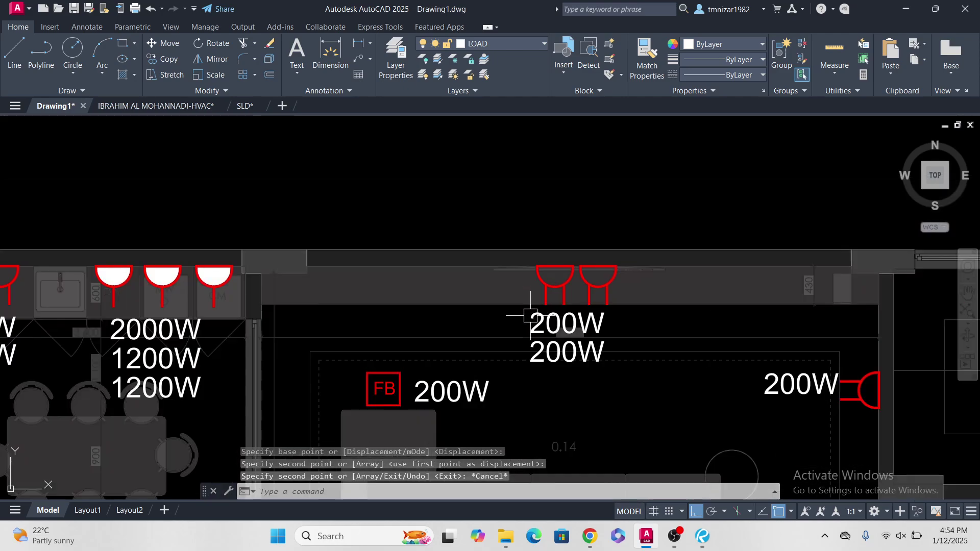
scroll(577, 283, "up", 5)
scroll(611, 267, "down", 3)
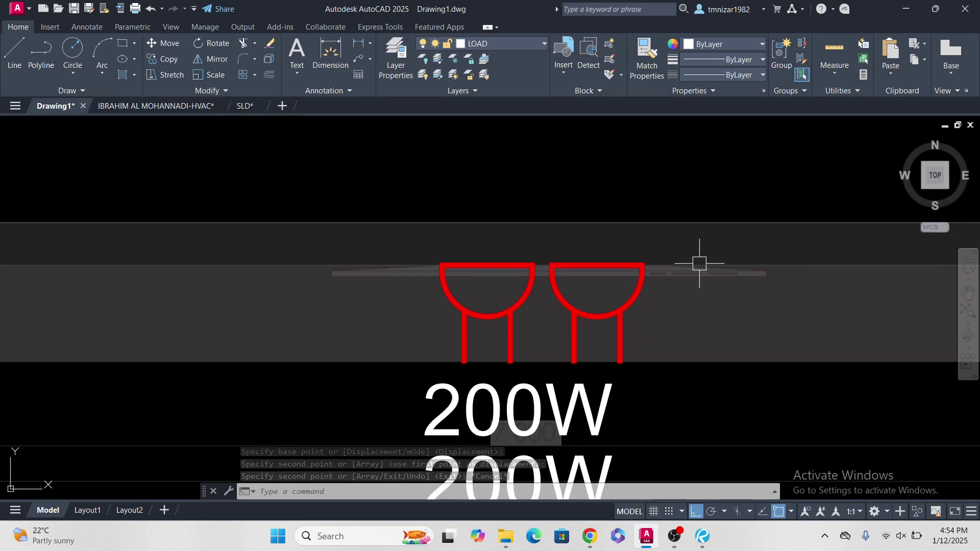
scroll(696, 263, "down", 1)
middle_click_drag(643, 344, 566, 214)
scroll(566, 214, "down", 4)
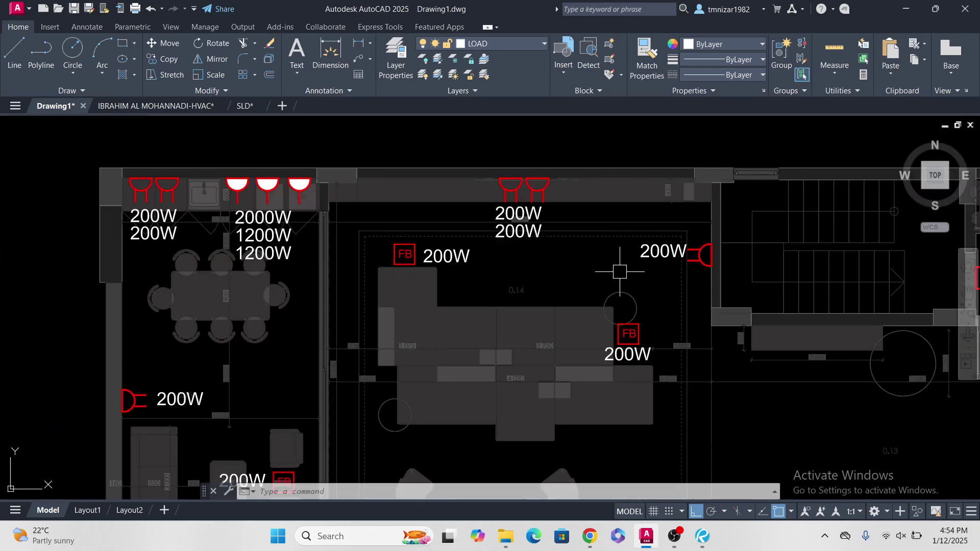
middle_click_drag(620, 269, 580, 228)
Step: Examine the sockets and load labels along the sink counter beside the dining table, including the appliance outlets
middle_click_drag(224, 254, 551, 296)
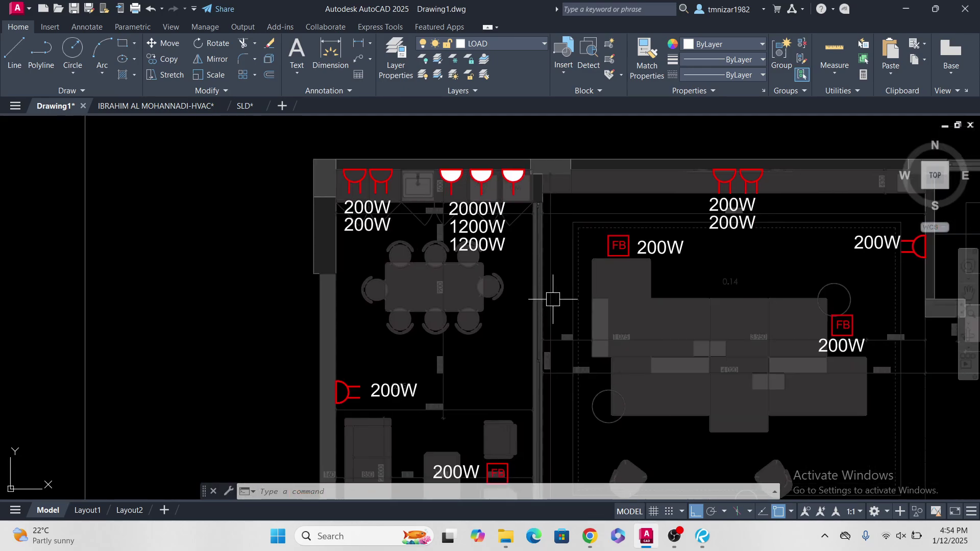
scroll(361, 176, "up", 4)
middle_click_drag(361, 175, 371, 217)
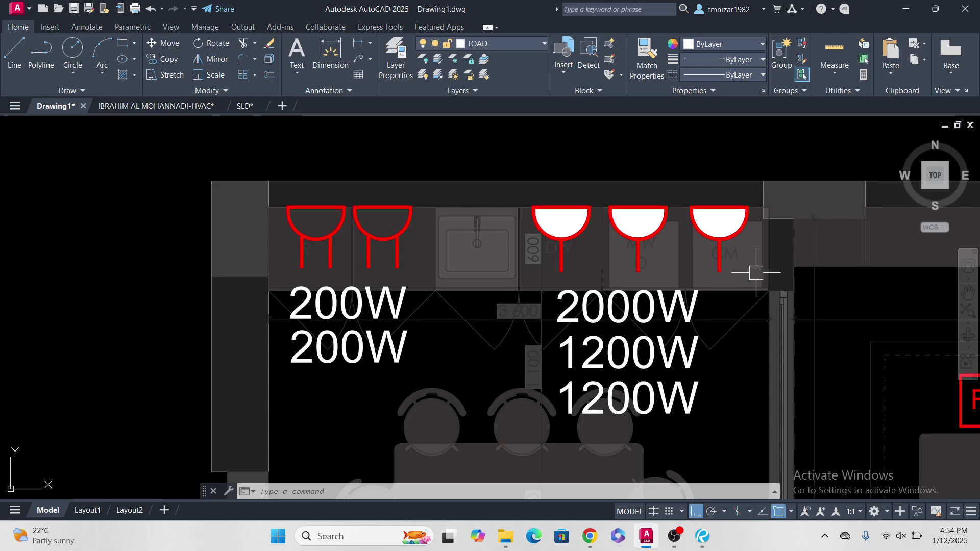
scroll(712, 238, "up", 4)
scroll(715, 239, "down", 5)
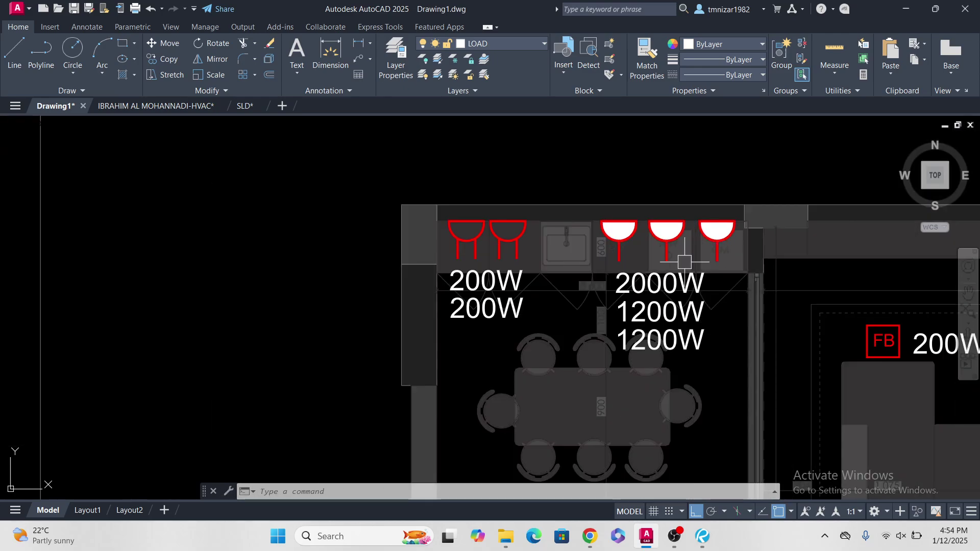
scroll(672, 290, "up", 4)
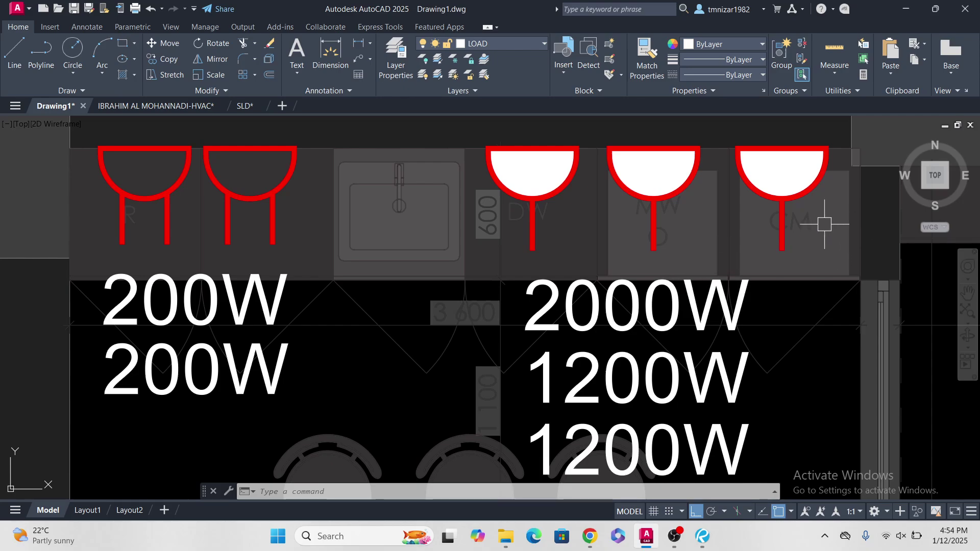
scroll(699, 304, "down", 4)
middle_click_drag(664, 323, 565, 307)
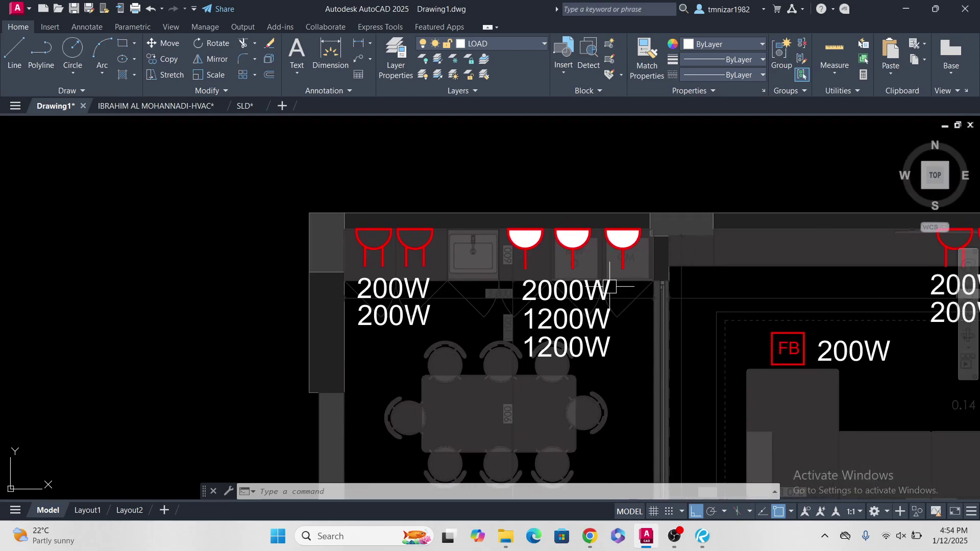
scroll(565, 308, "up", 4)
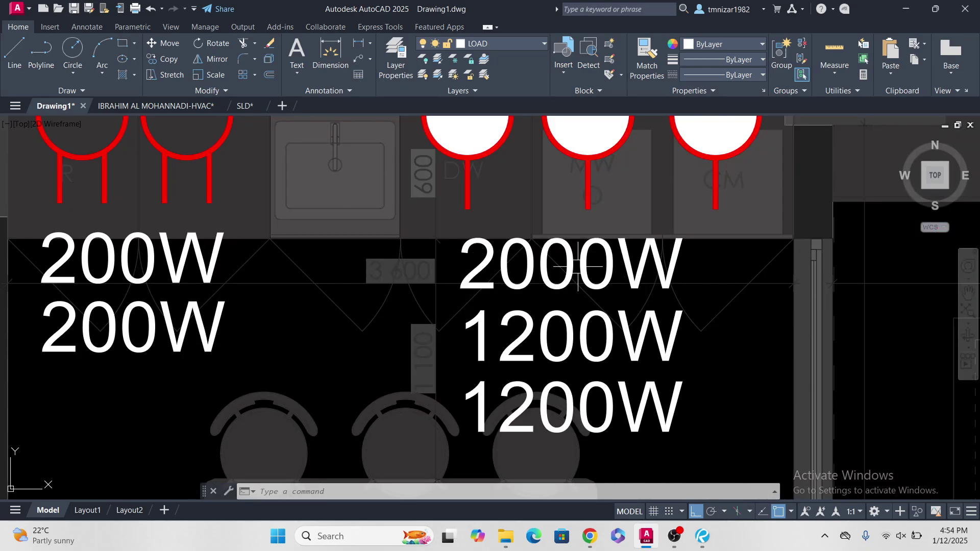
Step: Switch to Chrome, search Google for "microwave load in kw" in a new tab, read the power rating and return to the drawing
scroll(579, 266, "down", 2)
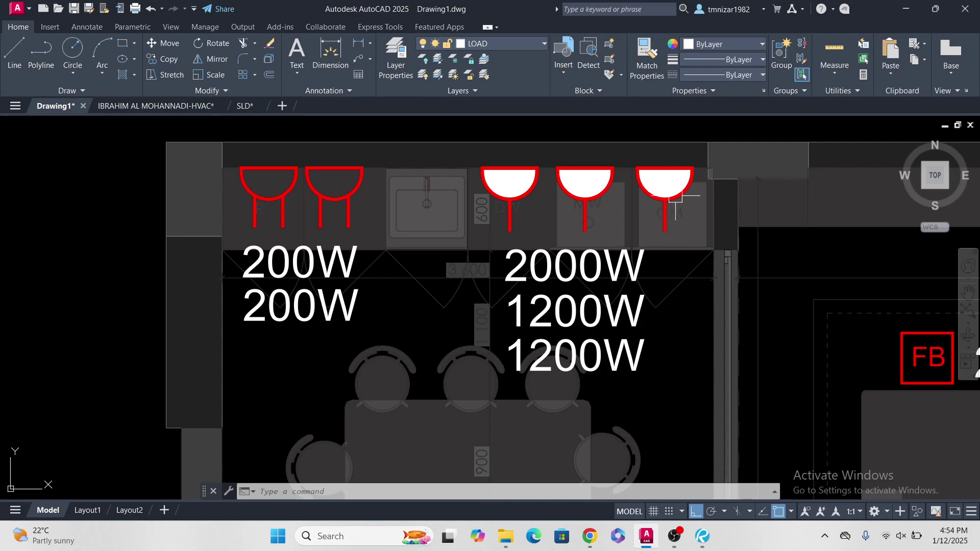
scroll(675, 197, "down", 2)
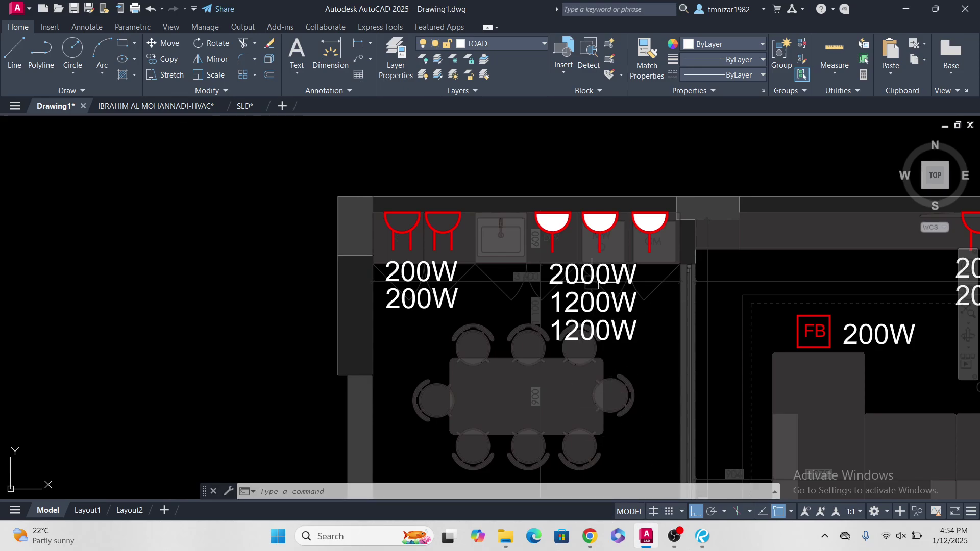
left_click(590, 542)
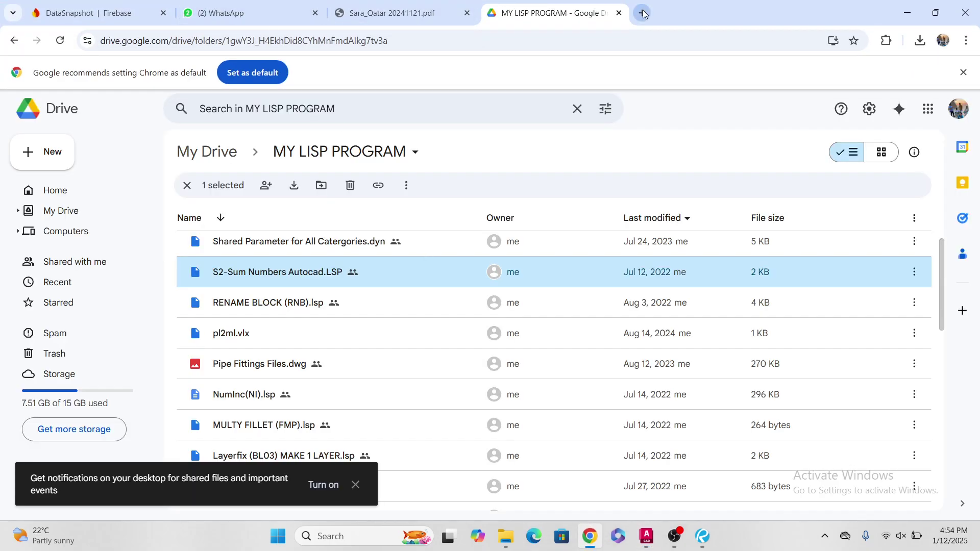
left_click(642, 13)
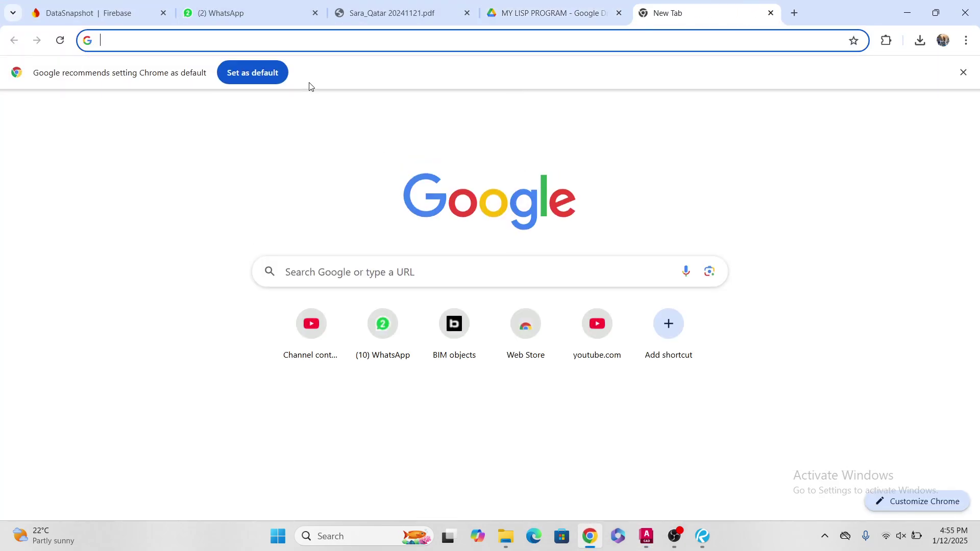
left_click(406, 273)
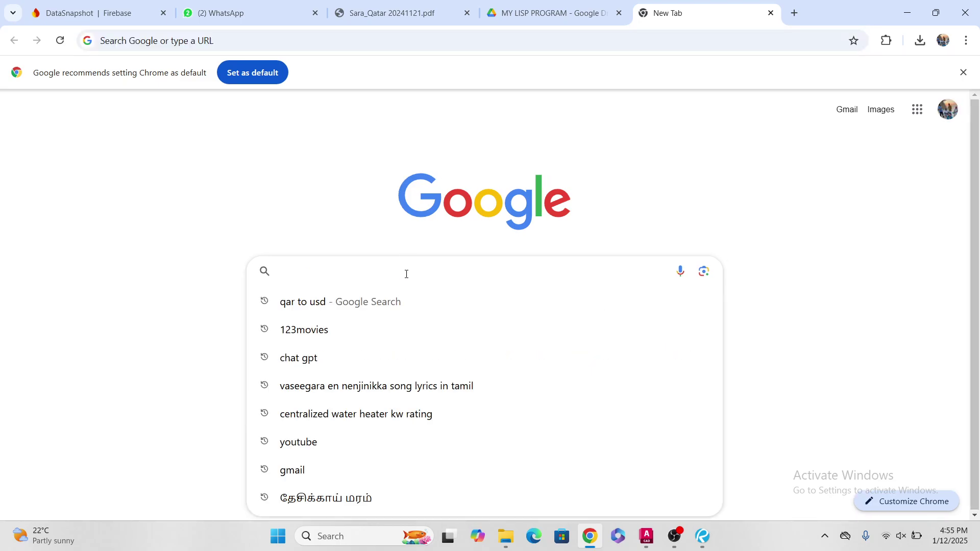
type("MICR")
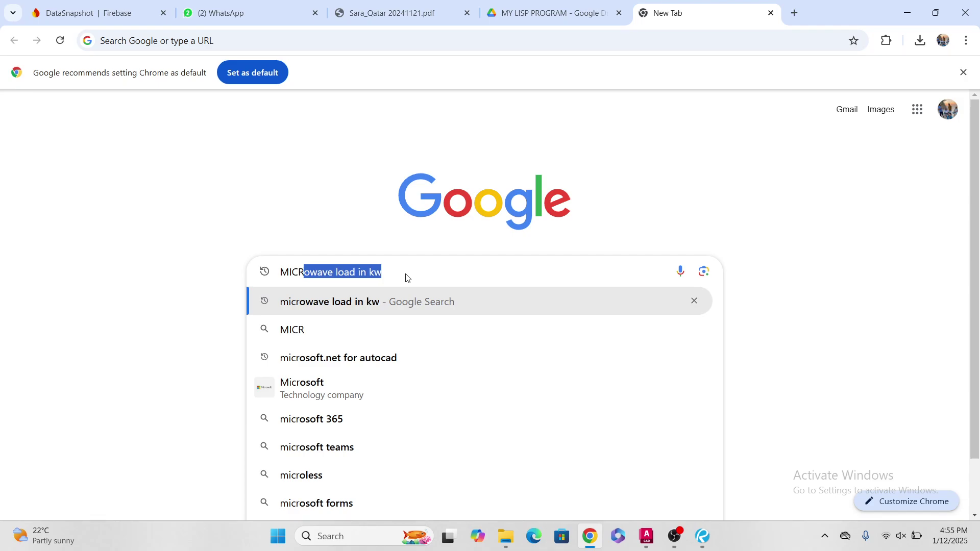
type("OWAVE")
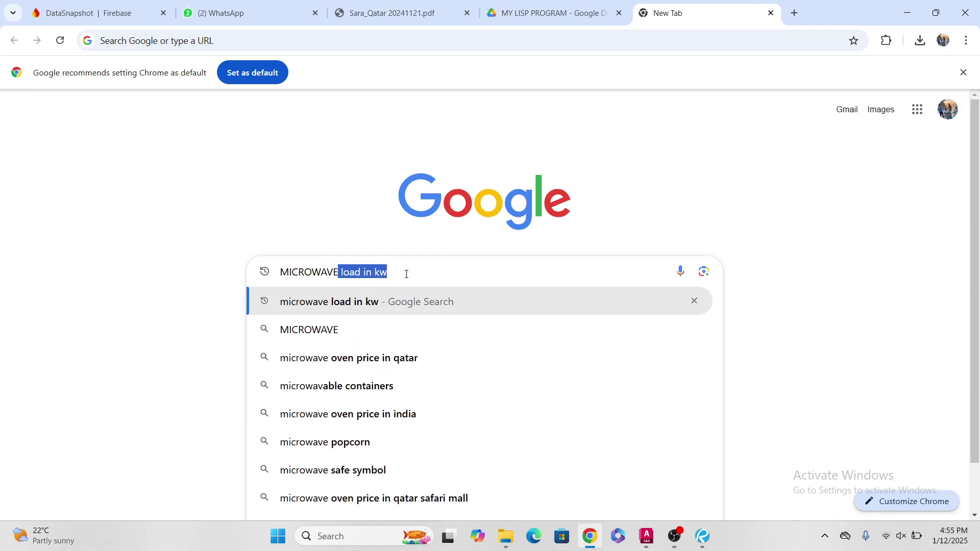
left_click(345, 305)
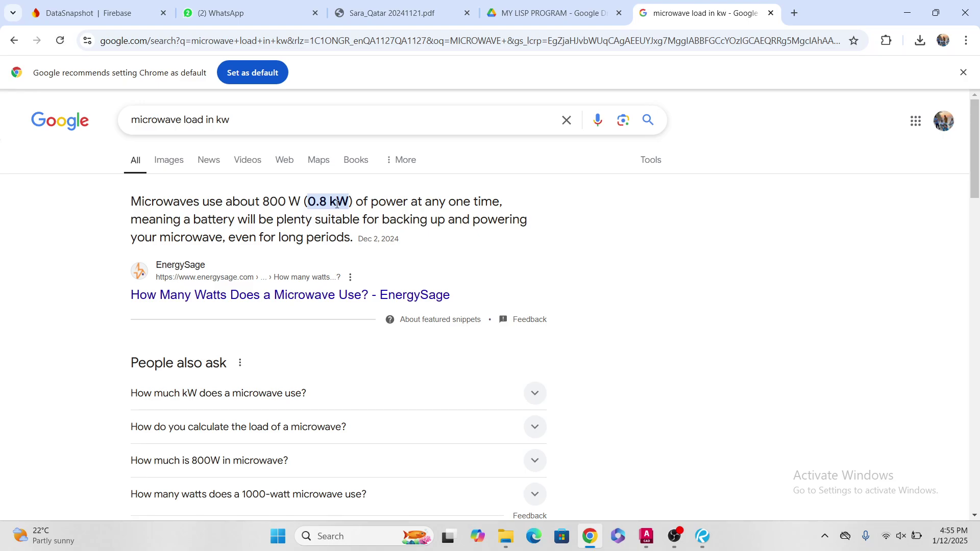
left_click(917, 19)
Step: Check the dishwasher, microwave and coffee machine sockets beside the sink against their 2000W and 1200W load labels
scroll(592, 285, "up", 4)
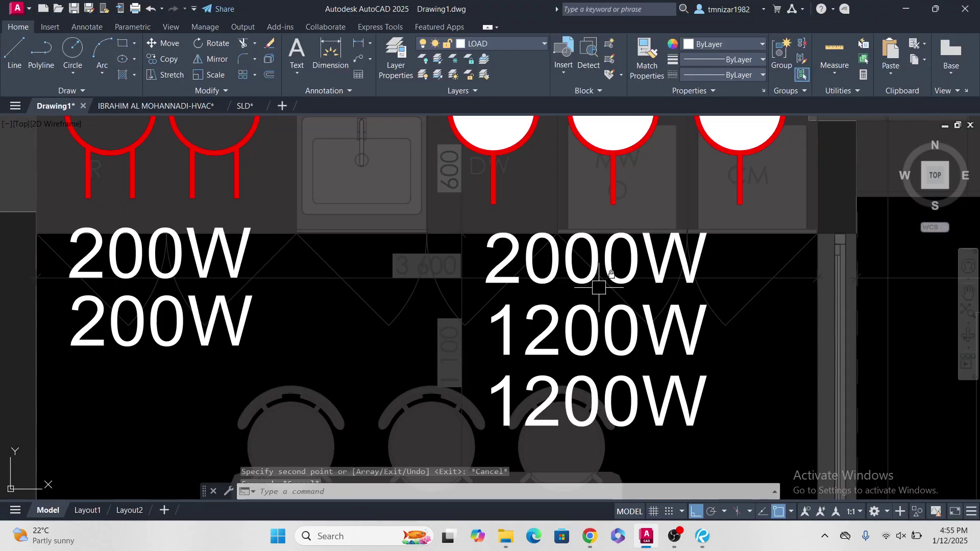
scroll(599, 287, "down", 2)
scroll(576, 276, "down", 2)
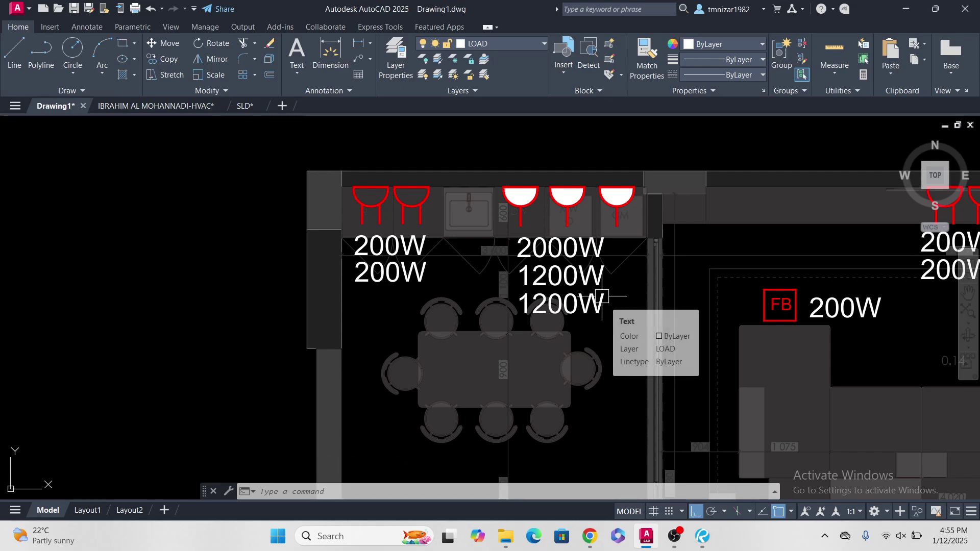
scroll(611, 199, "up", 2)
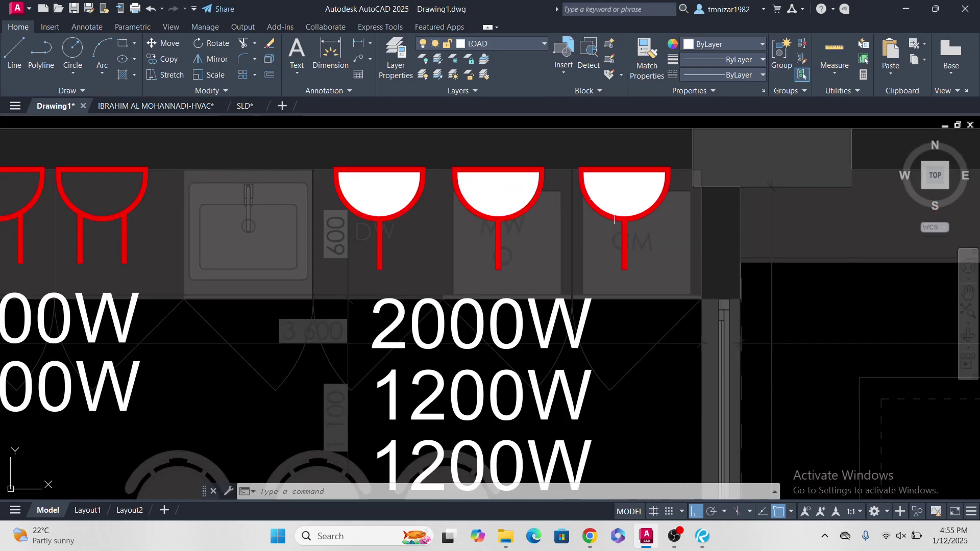
left_click(681, 538)
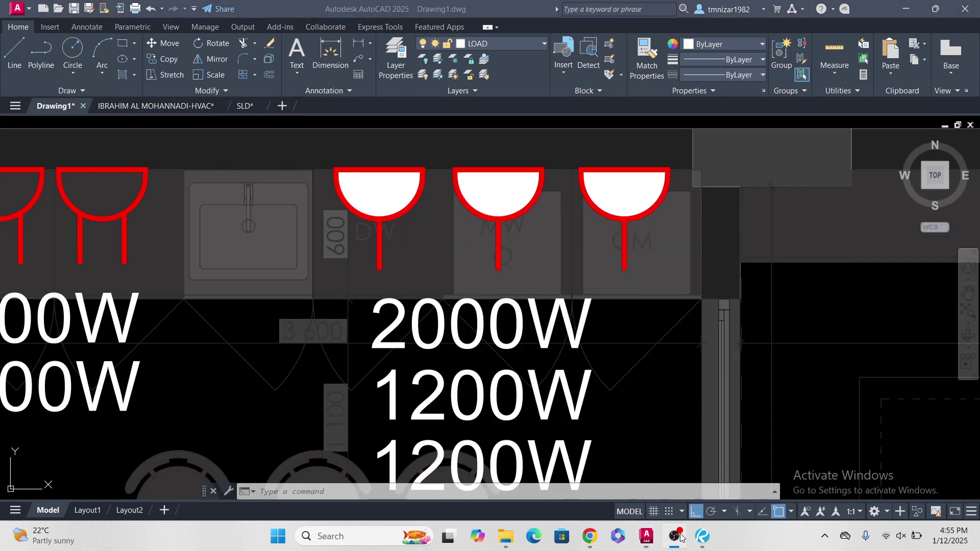
left_click(681, 538)
scroll(587, 252, "down", 3)
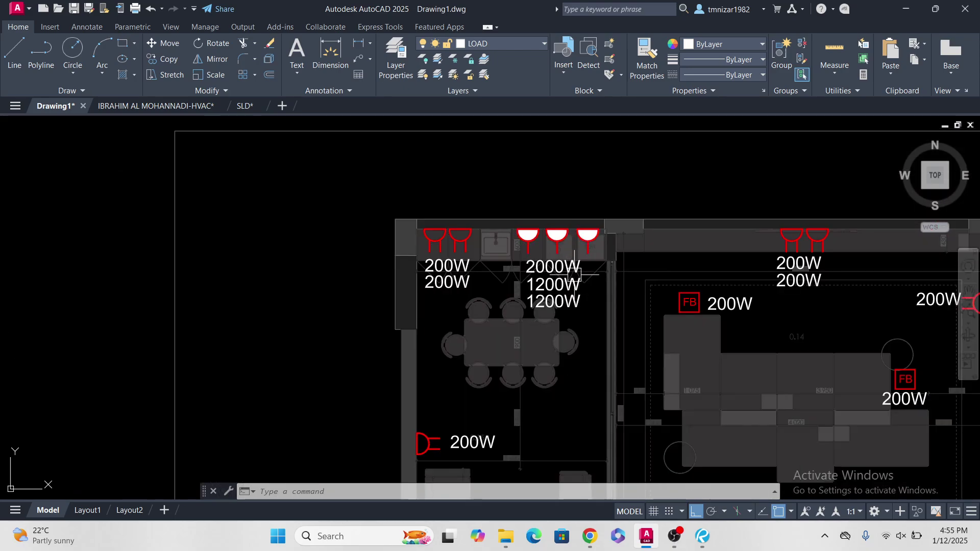
Step: Review the socket load labels across the ground floor, from the pool sitting room through the family room to the family dining area
middle_click_drag(577, 286, 539, 269)
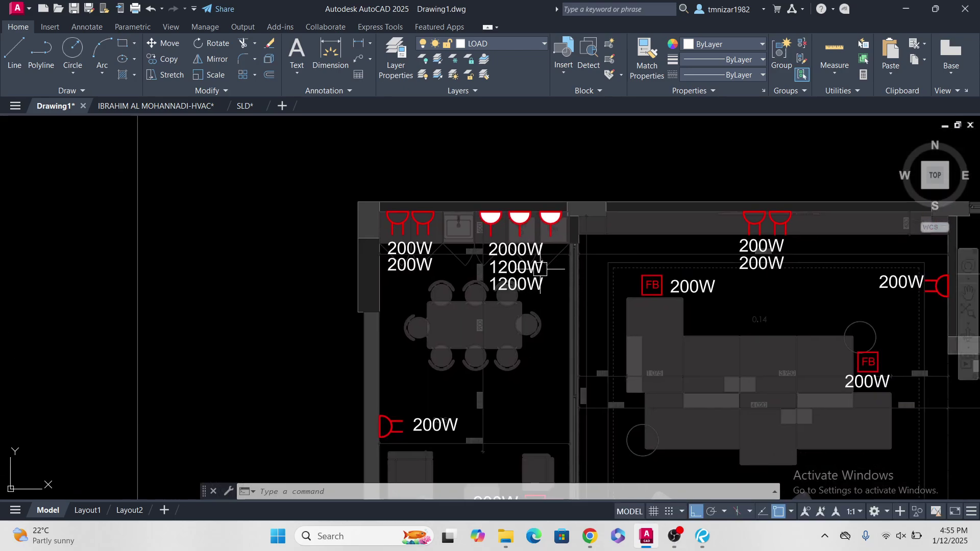
scroll(541, 269, "down", 2)
middle_click_drag(651, 300, 536, 238)
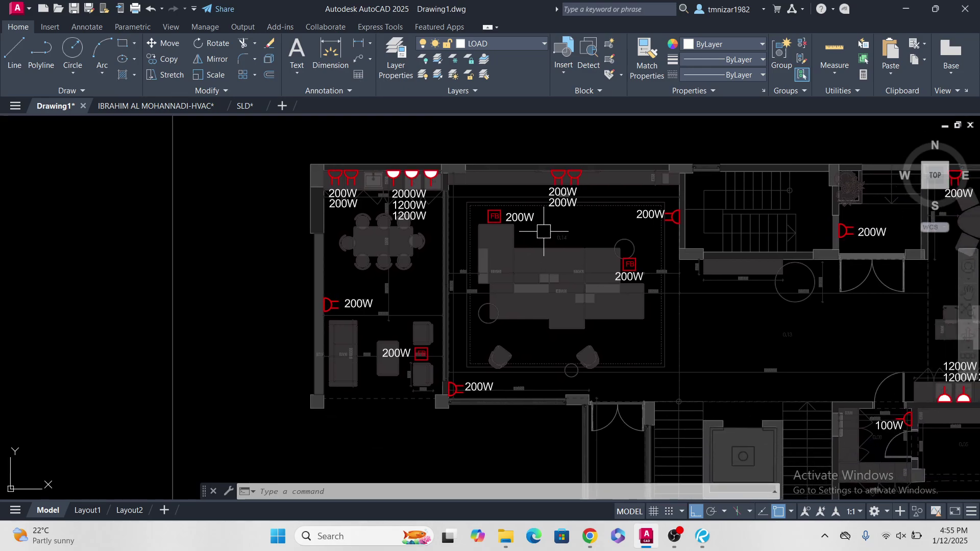
middle_click_drag(480, 210, 501, 220)
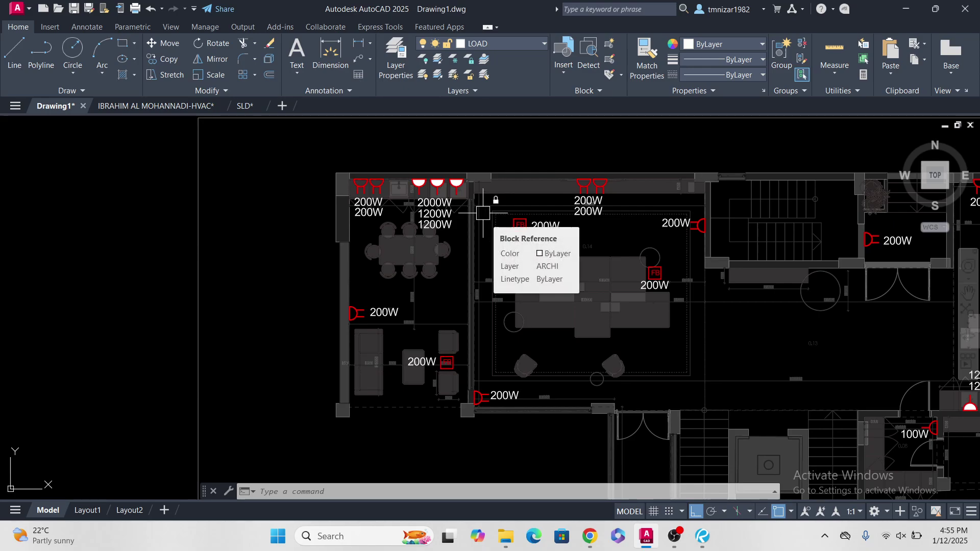
scroll(437, 188, "up", 4)
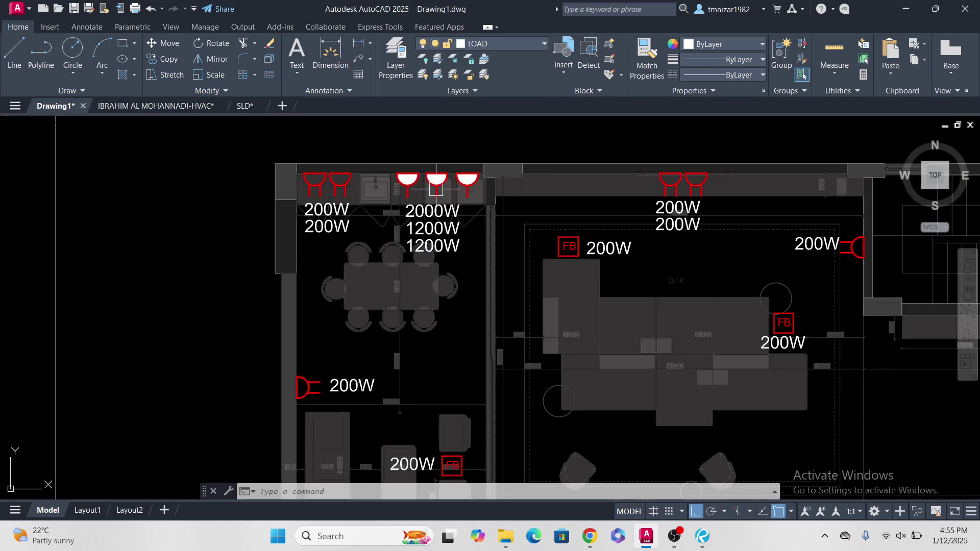
scroll(436, 188, "down", 5)
middle_click_drag(568, 274, 430, 258)
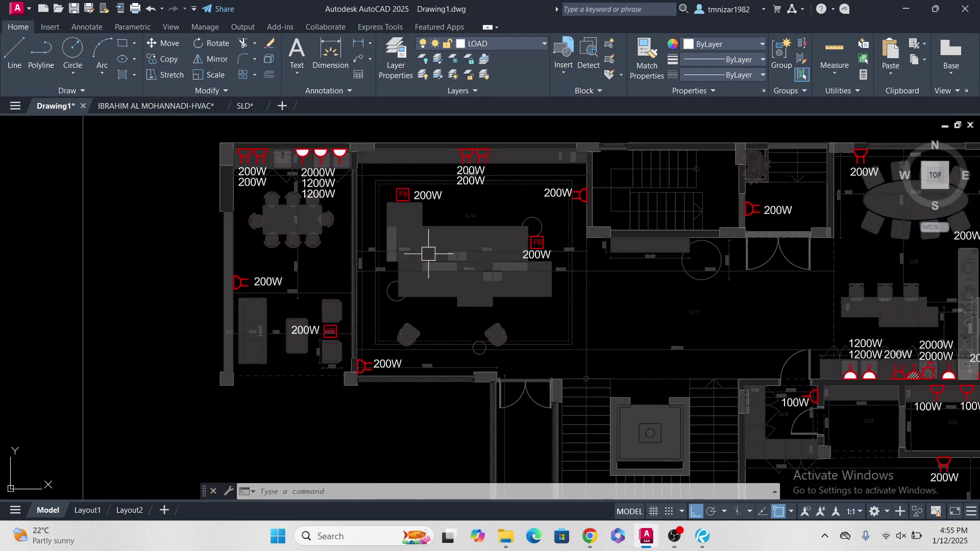
middle_click_drag(798, 322, 703, 332)
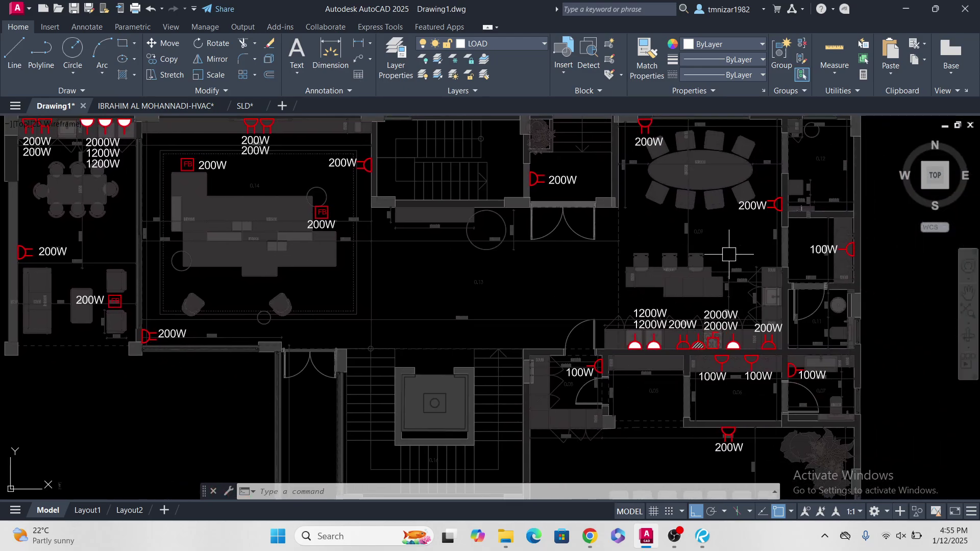
Step: Examine the floor boxes and their 200W load labels around the sofas in the two majlis rooms
scroll(728, 256, "down", 5)
scroll(728, 365, "up", 6)
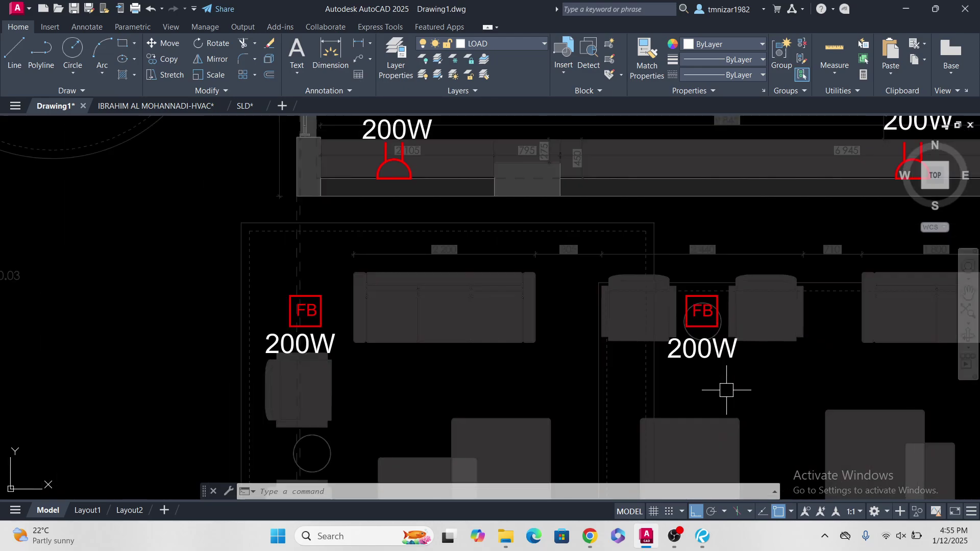
scroll(726, 330, "down", 2)
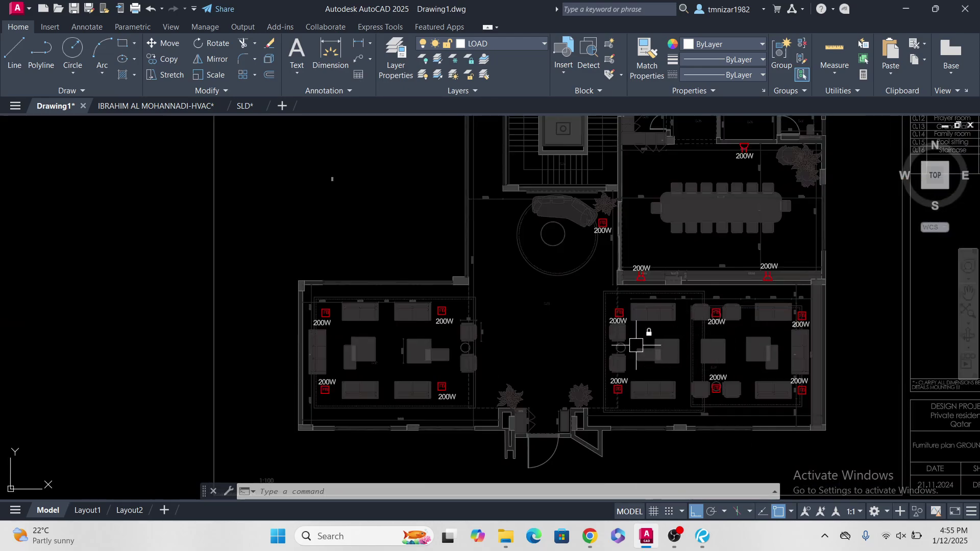
scroll(185, 353, "up", 2)
scroll(562, 296, "up", 2)
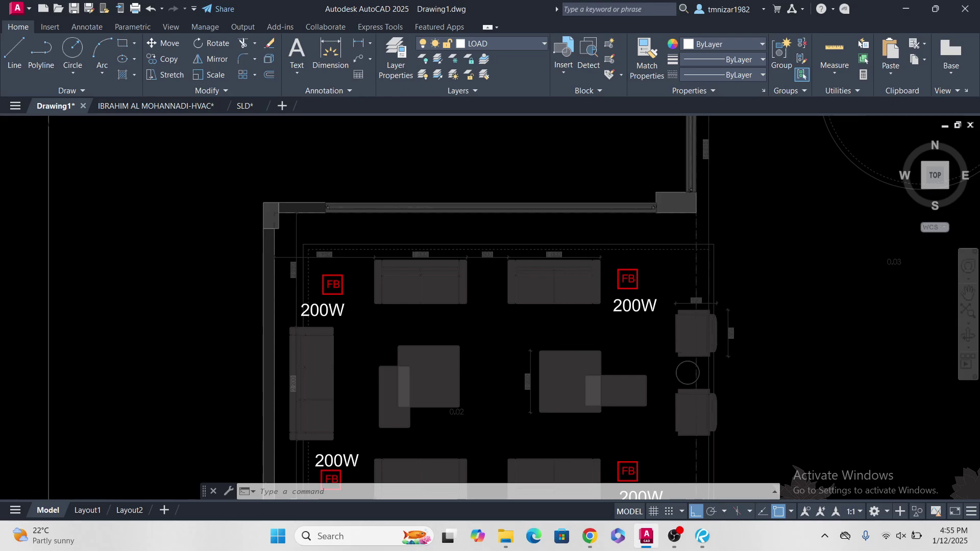
scroll(576, 286, "up", 2)
middle_click_drag(606, 332, 618, 322)
scroll(617, 322, "up", 2)
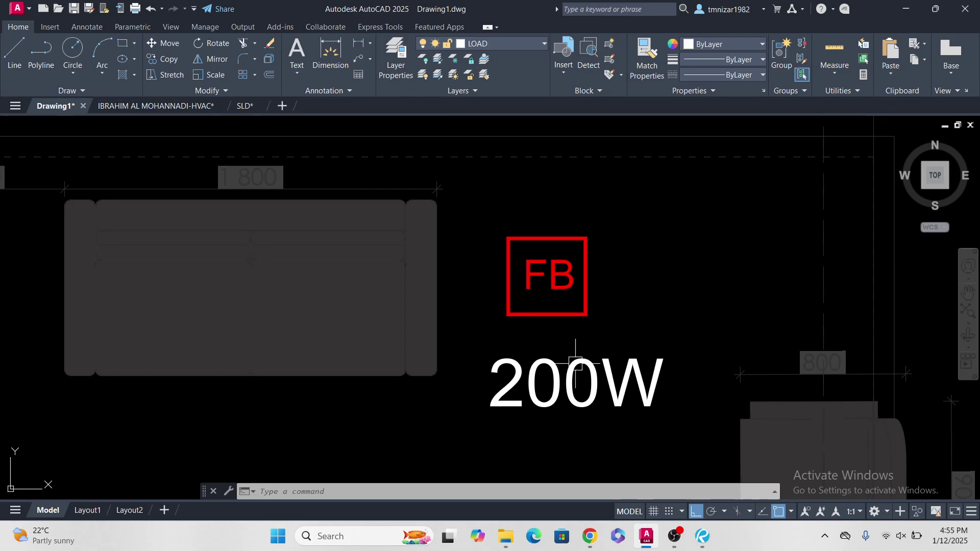
scroll(557, 390, "down", 2)
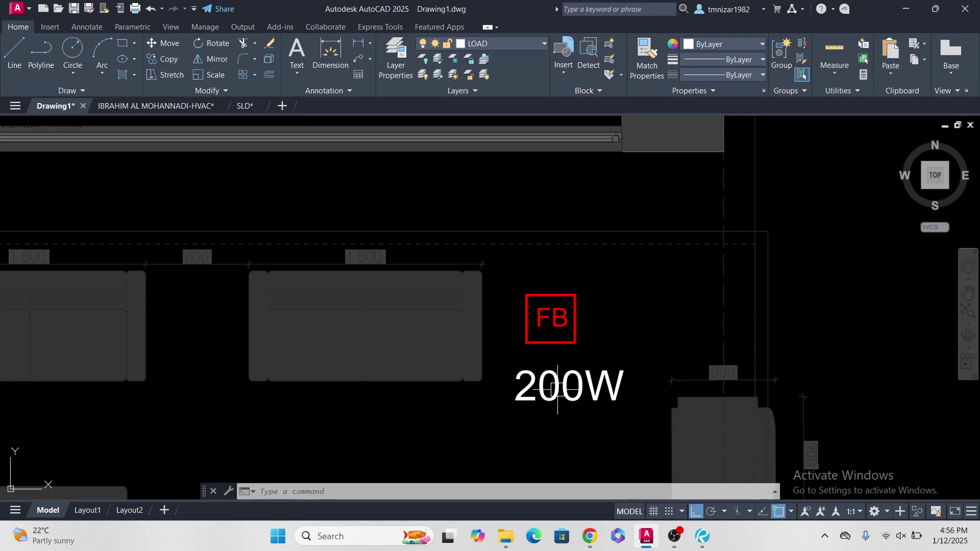
Step: Compare the appliance socket labels on the pool sitting room counter with the general socket labels in the neighbouring rooms
scroll(558, 390, "down", 5)
scroll(513, 286, "up", 4)
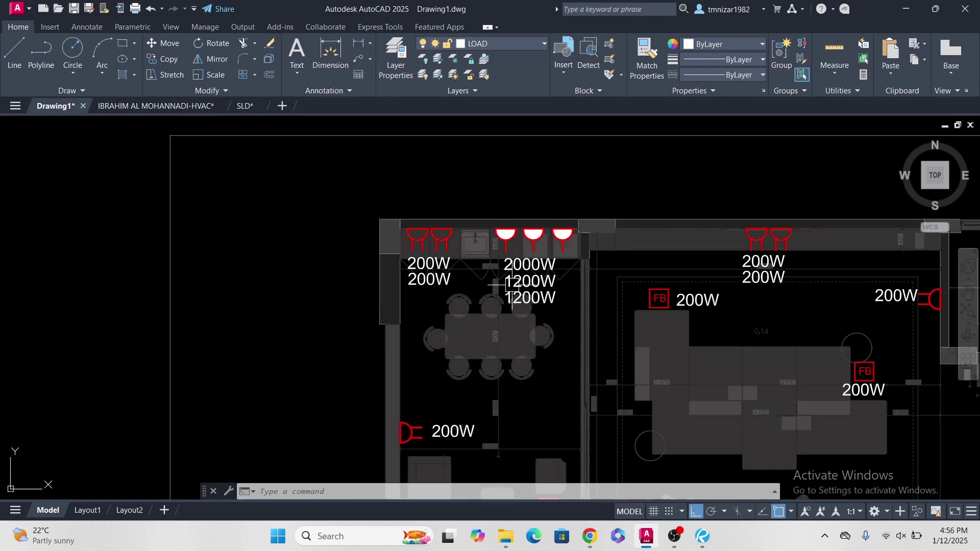
scroll(512, 286, "up", 3)
scroll(550, 327, "down", 2)
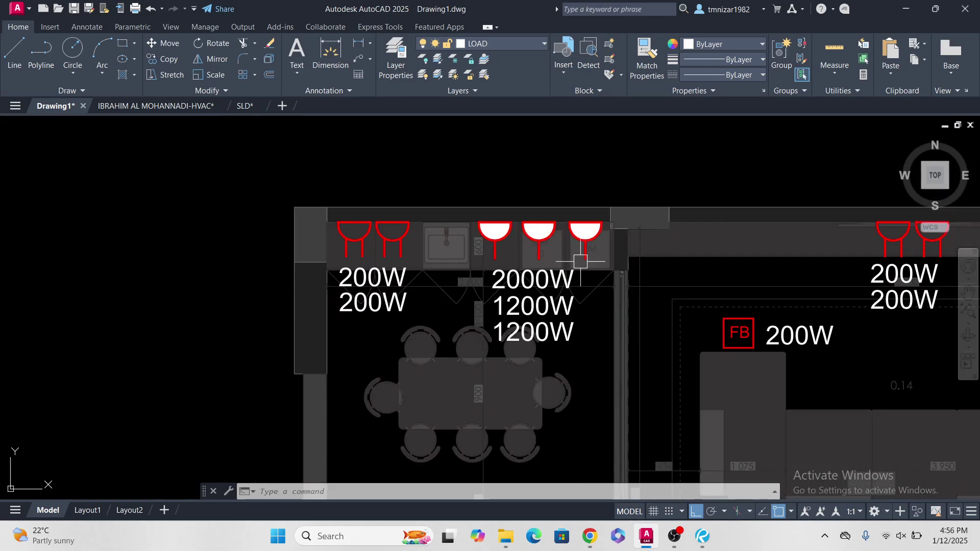
scroll(565, 262, "down", 4)
middle_click_drag(654, 302, 500, 304)
mouse_move(657, 343)
middle_mouse_down()
mouse_move(582, 353)
mouse_move(538, 344)
middle_mouse_up()
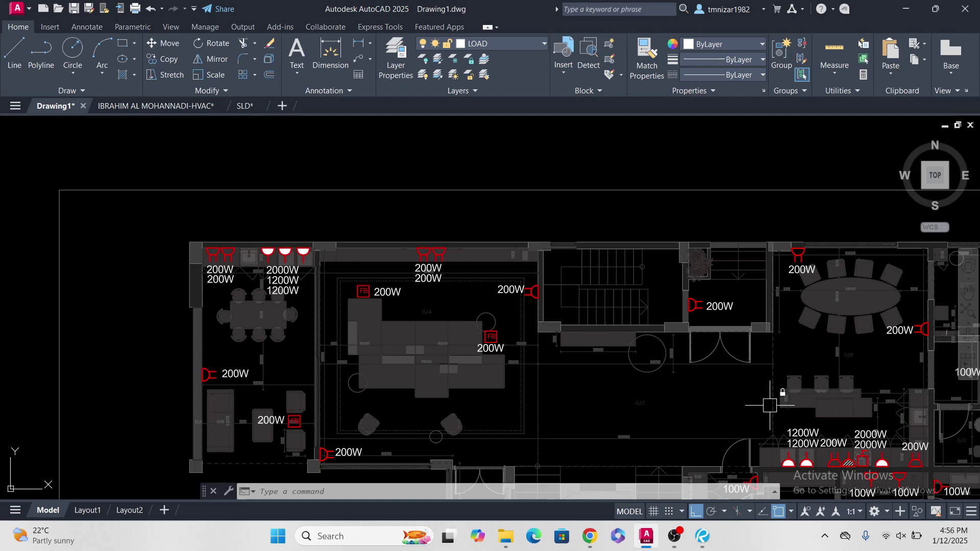
Step: Examine the coffee machine, microwave, cooker and dishwasher outlets and their load labels along the family dining kitchen counter
scroll(770, 405, "down", 5)
scroll(565, 293, "up", 6)
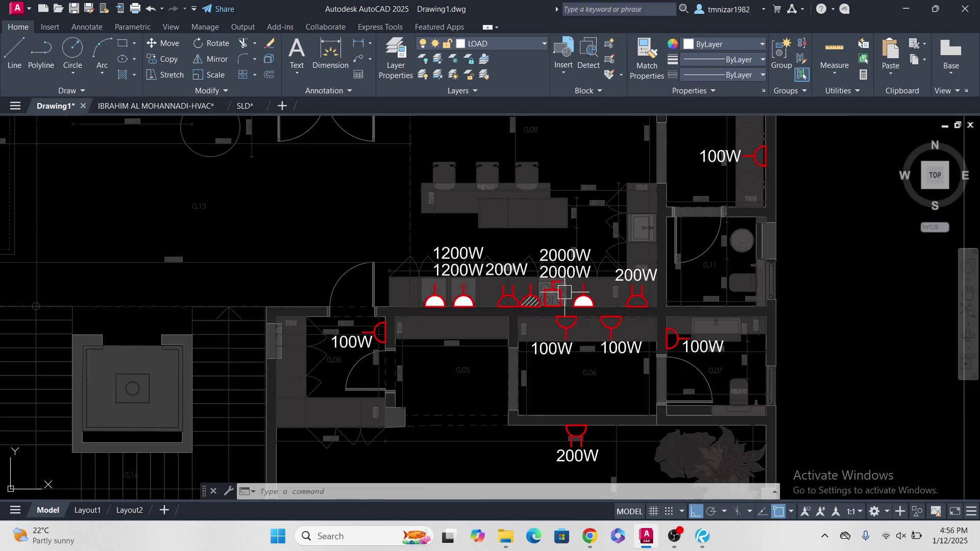
scroll(565, 293, "up", 2)
scroll(573, 283, "up", 4)
mouse_move(573, 282)
middle_mouse_down()
mouse_move(762, 324)
mouse_move(661, 339)
middle_mouse_up()
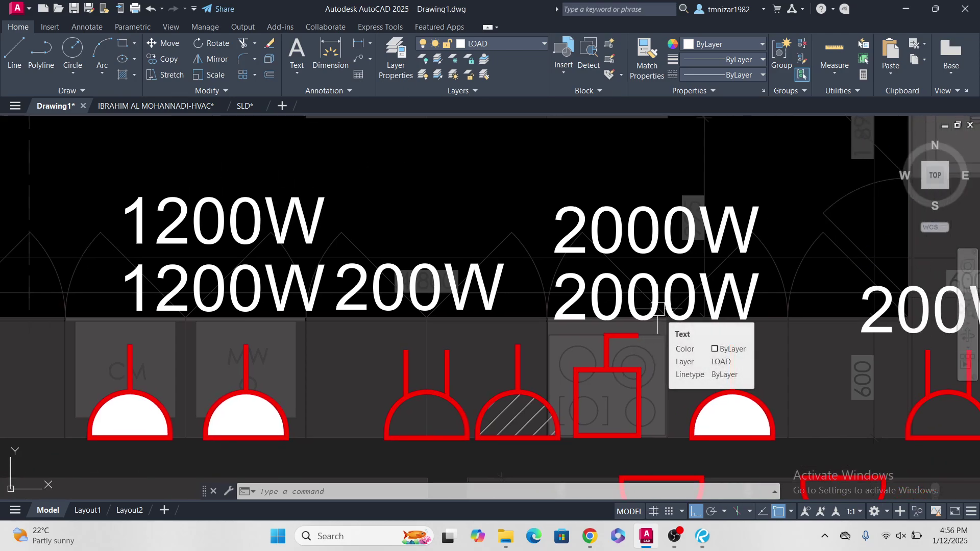
scroll(644, 351, "down", 4)
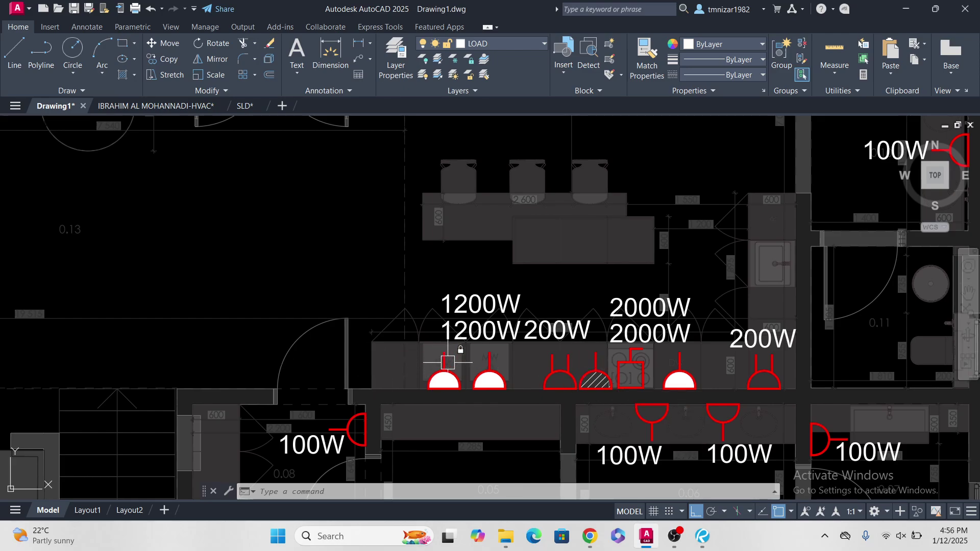
scroll(448, 362, "up", 2)
scroll(486, 373, "up", 2)
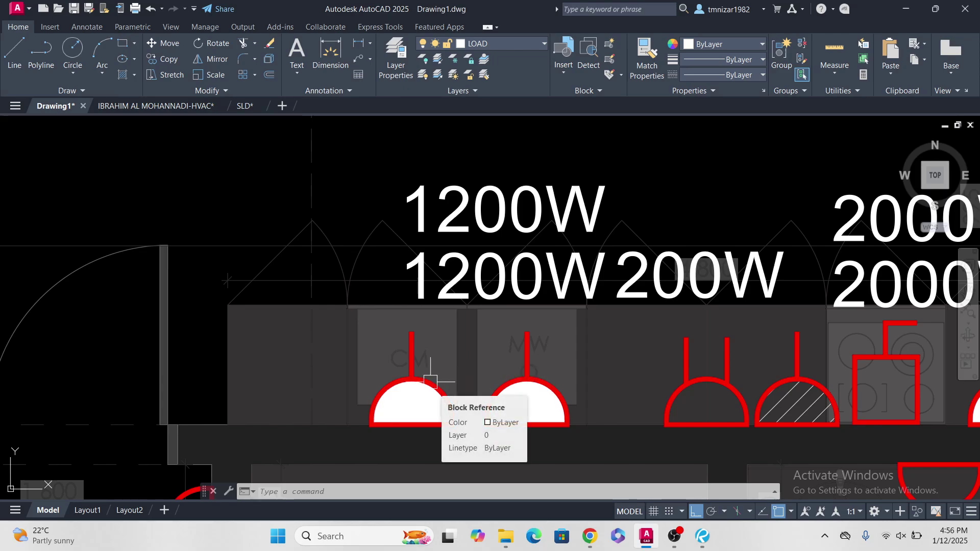
scroll(516, 253, "down", 4)
middle_click_drag(608, 281, 474, 311)
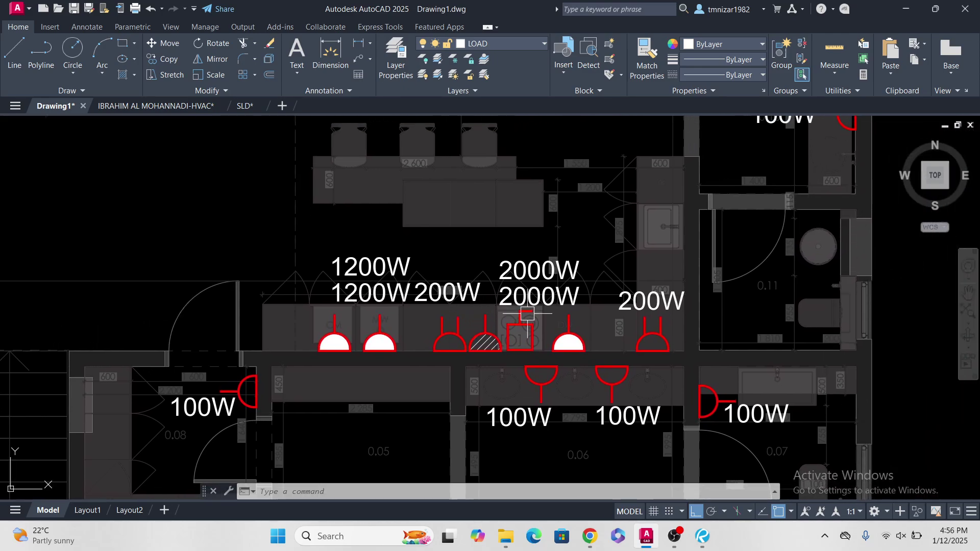
Step: Erase the upper of the two stacked 2000W labels above the cooker on the family dining kitchen counter
scroll(545, 314, "up", 2)
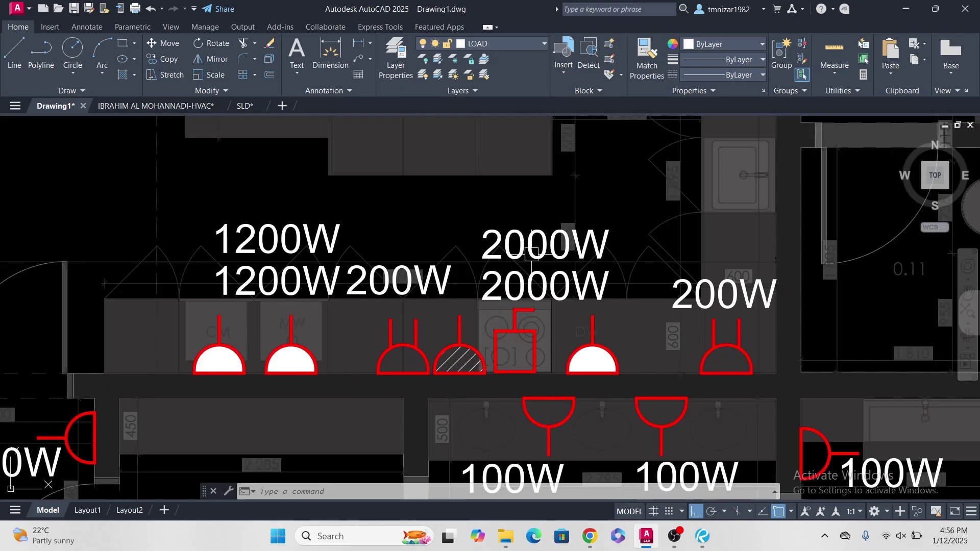
left_click(544, 236)
type("E")
key("Return")
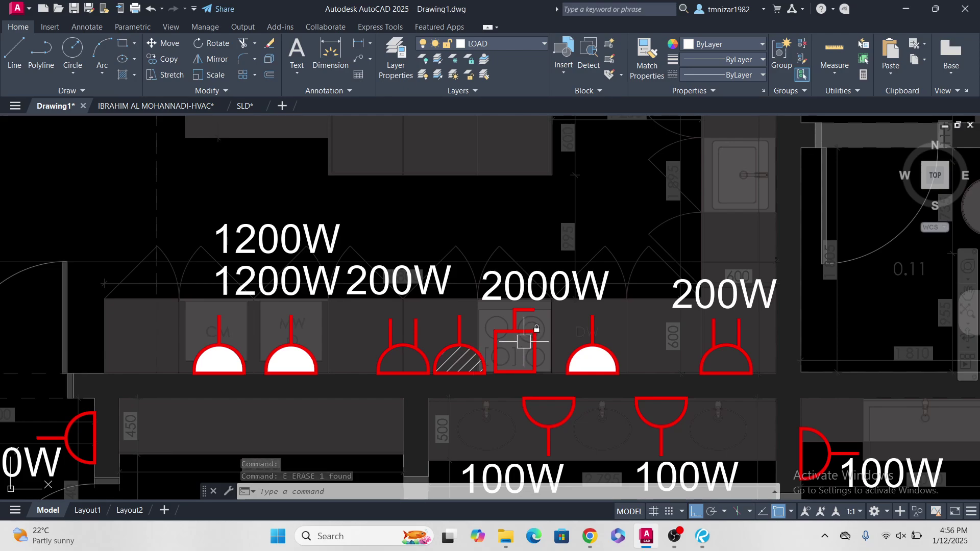
scroll(524, 342, "down", 6)
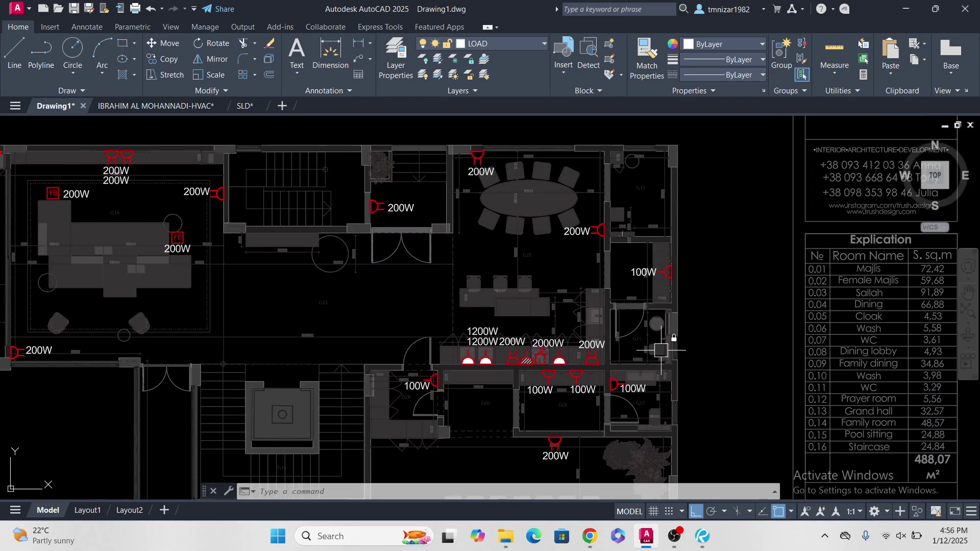
Step: Examine the two 100W sockets between the washbasins in wash room 0.06 and their load labels
scroll(607, 403, "up", 5)
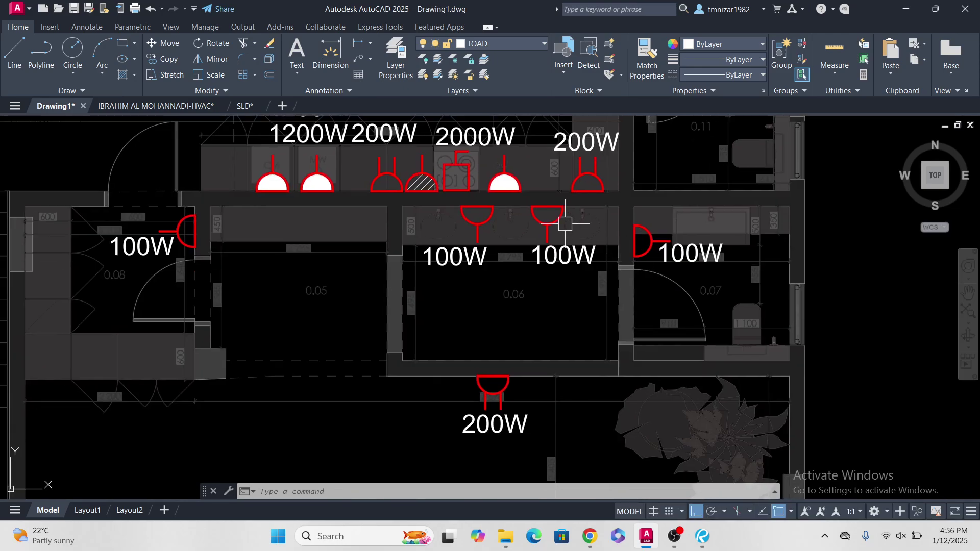
scroll(565, 223, "up", 4)
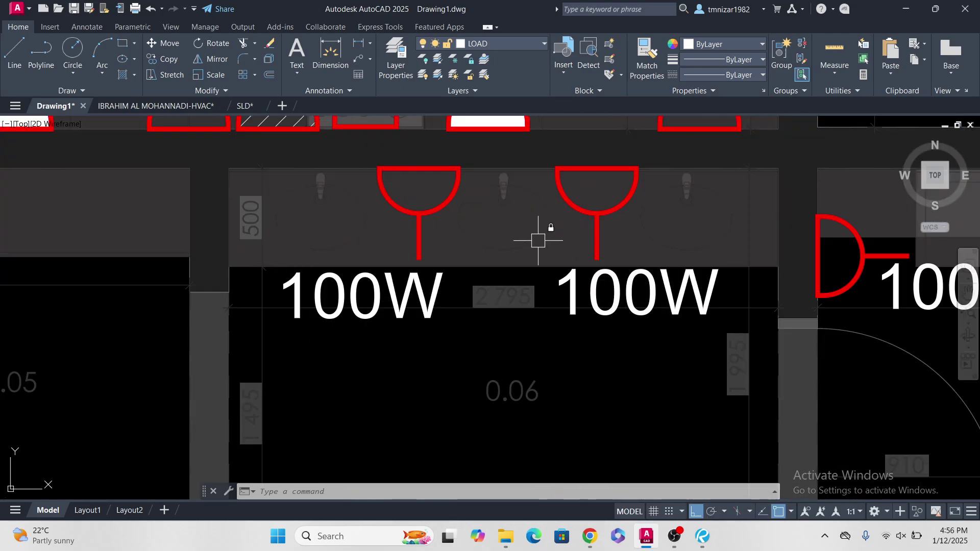
middle_click_drag(325, 201, 506, 243)
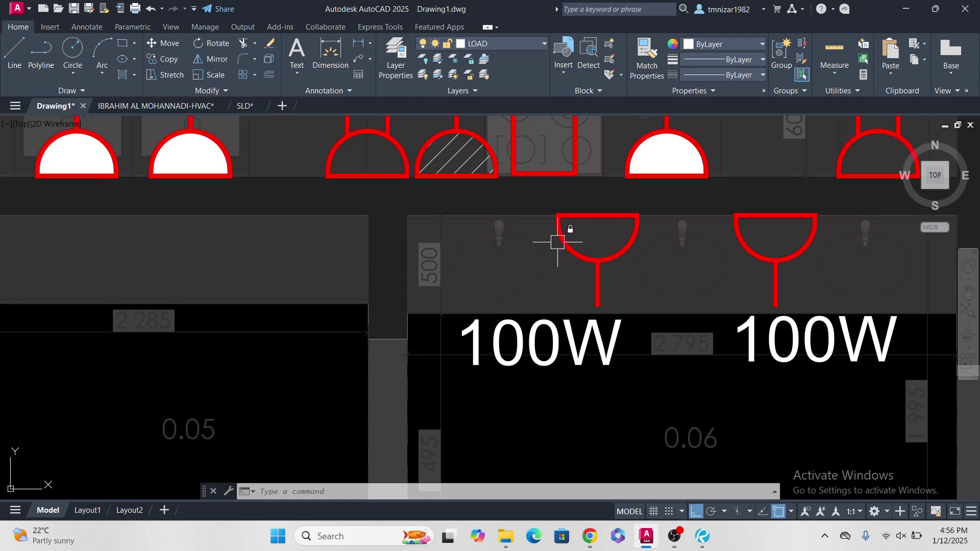
middle_click_drag(696, 257, 524, 238)
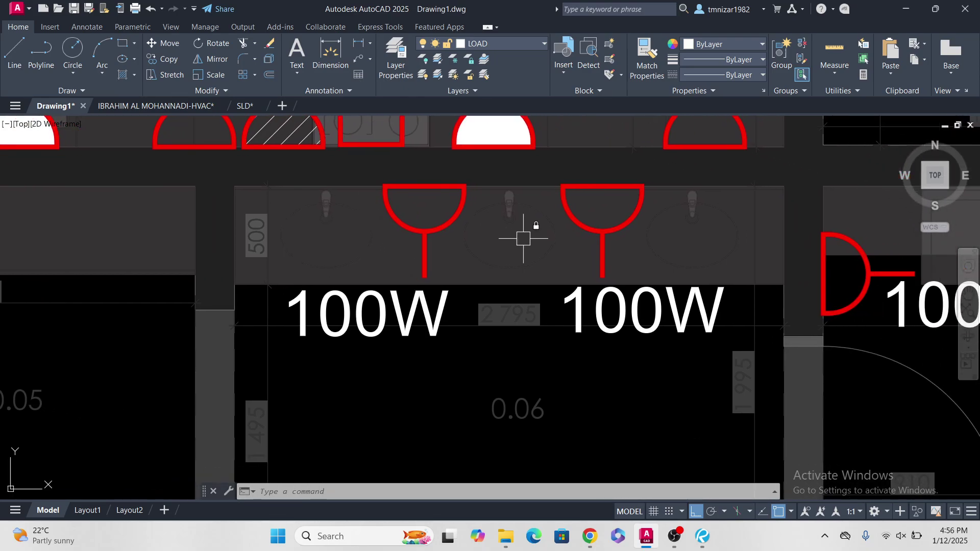
scroll(618, 214, "down", 3)
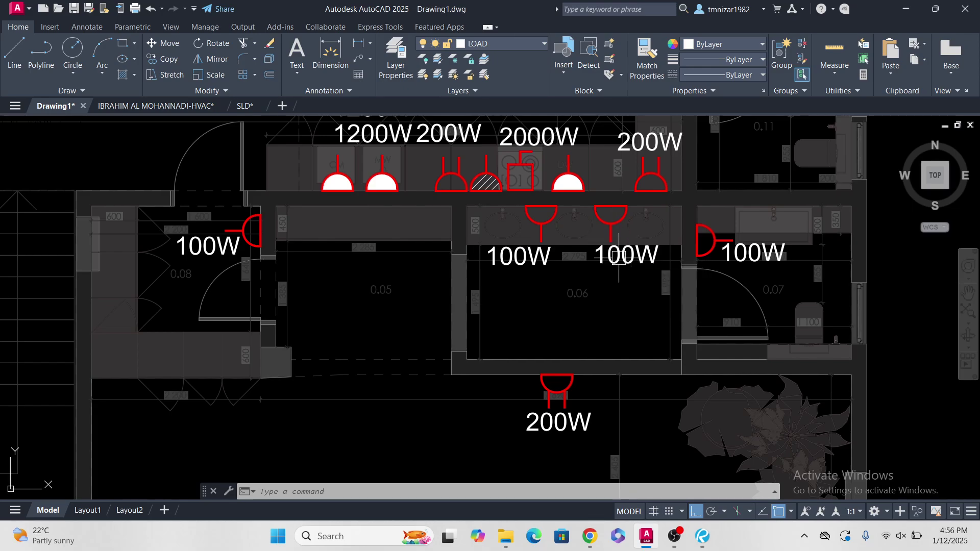
scroll(601, 216, "up", 2)
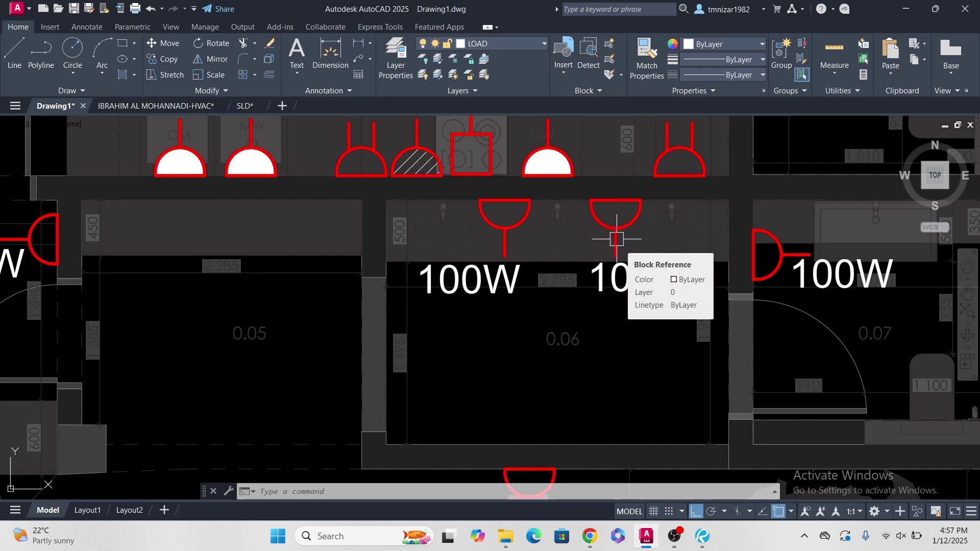
scroll(617, 239, "down", 2)
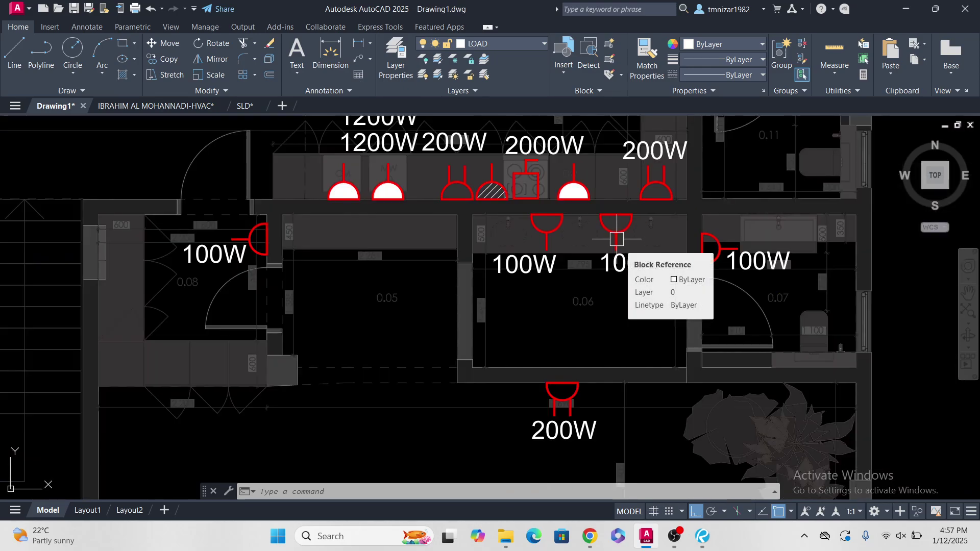
scroll(617, 239, "up", 5)
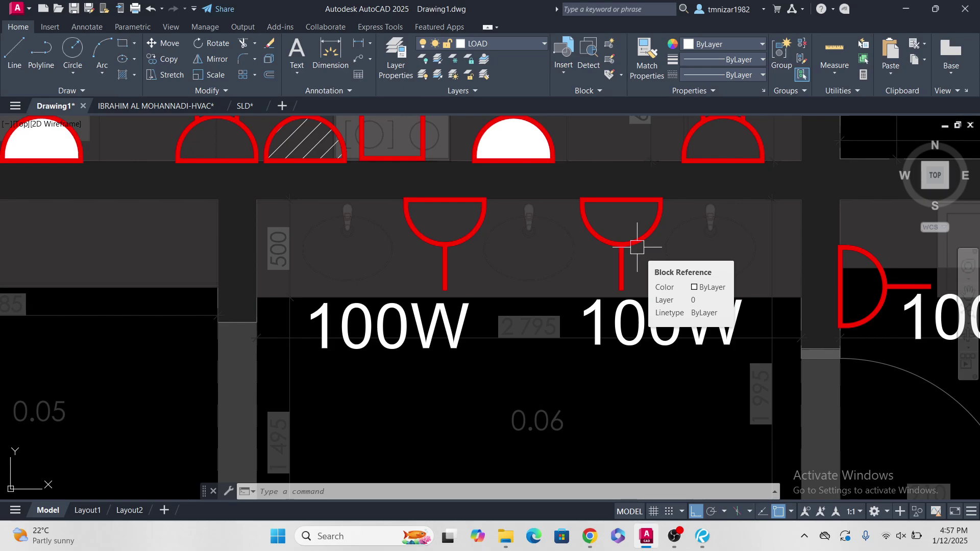
scroll(637, 247, "down", 3)
scroll(637, 247, "down", 4)
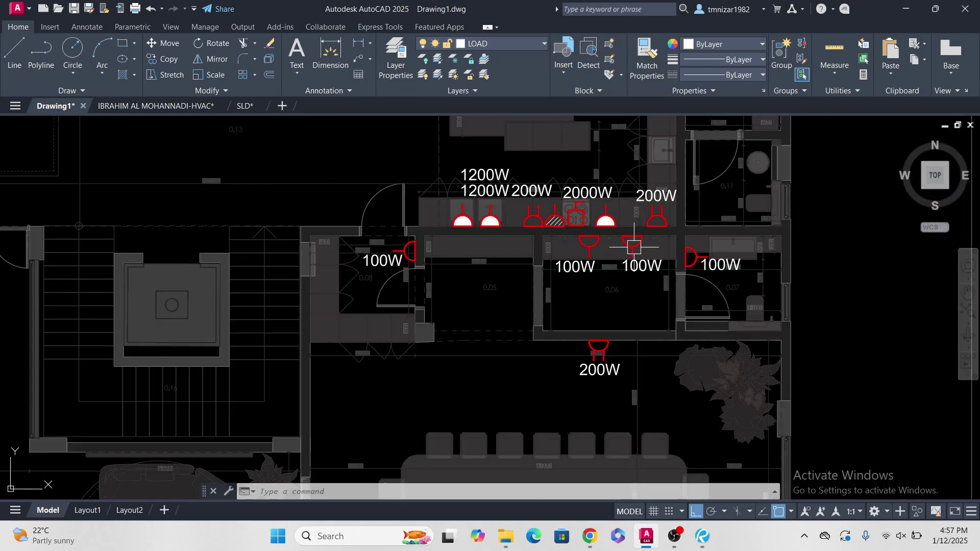
Step: Check the ground floor plan around the dining room, hall and staircase for outlets and load labels, including at the lift shaft
scroll(628, 247, "down", 2)
middle_click_drag(627, 355, 616, 252)
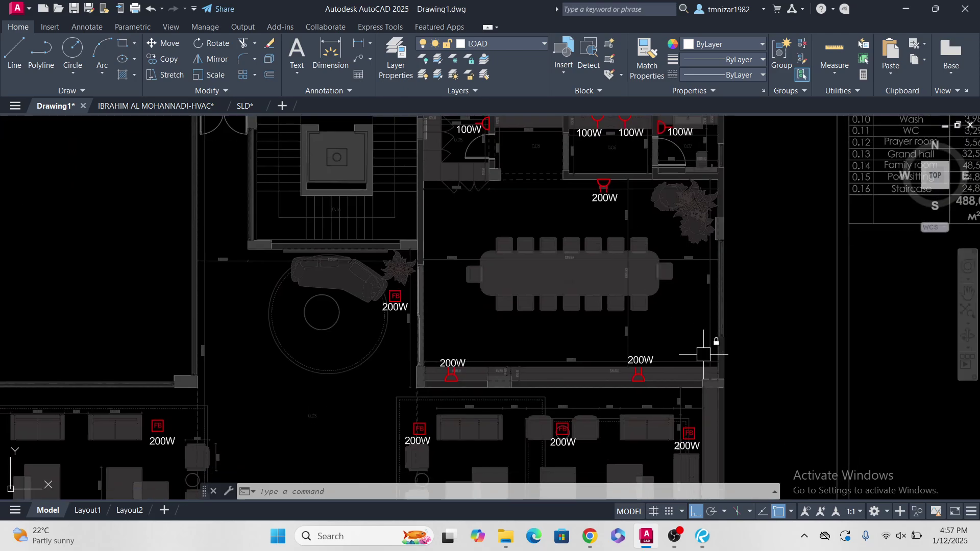
scroll(603, 354, "down", 5)
middle_click_drag(602, 354, 679, 301)
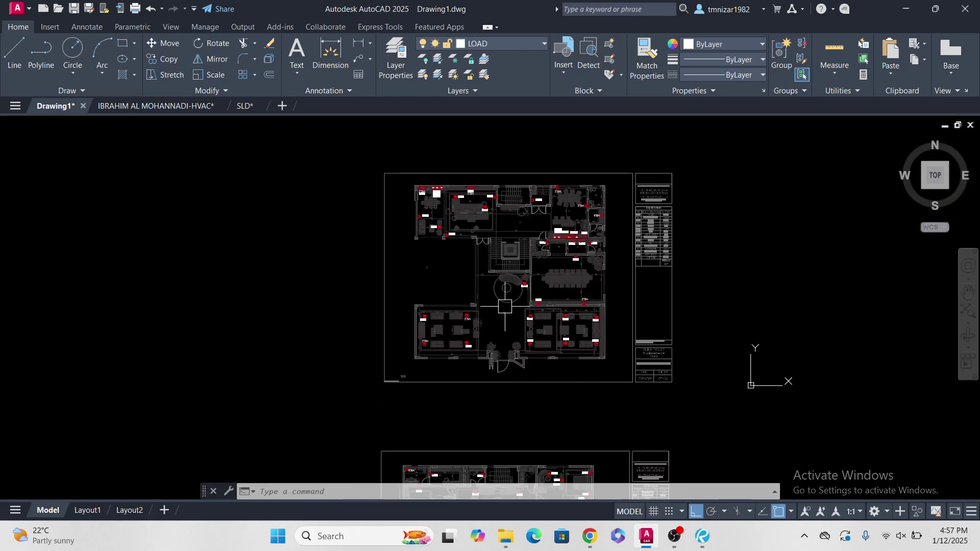
scroll(495, 312, "up", 5)
middle_click_drag(449, 236, 512, 376)
scroll(505, 263, "up", 5)
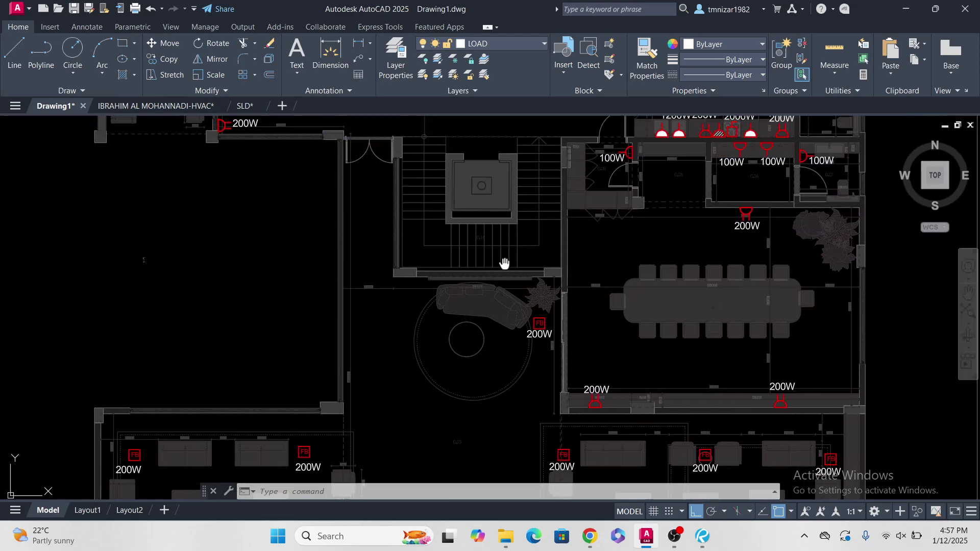
scroll(472, 253, "up", 2)
scroll(462, 357, "down", 4)
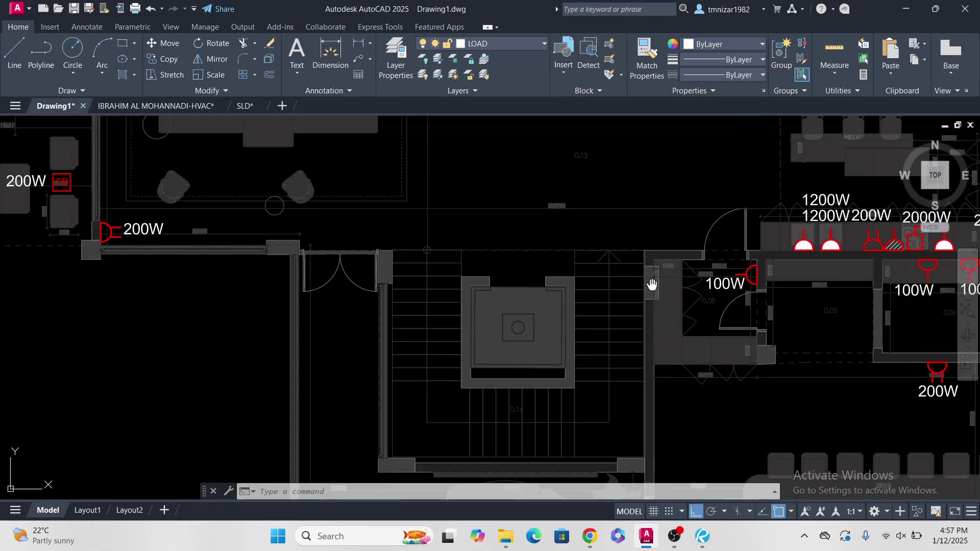
Step: Copy the cooker outlet symbol from the family dining kitchen counter to the lower wall of the lift shaft in the staircase
middle_click_drag(652, 283, 470, 354)
scroll(729, 315, "up", 4)
key("Escape")
left_click(696, 307)
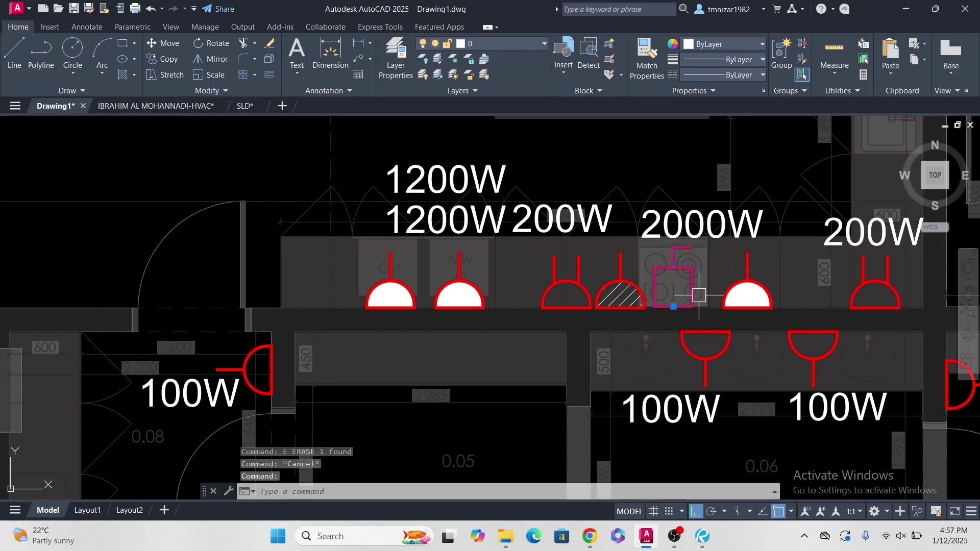
middle_click_drag(696, 307, 685, 331)
type("co")
key("Return")
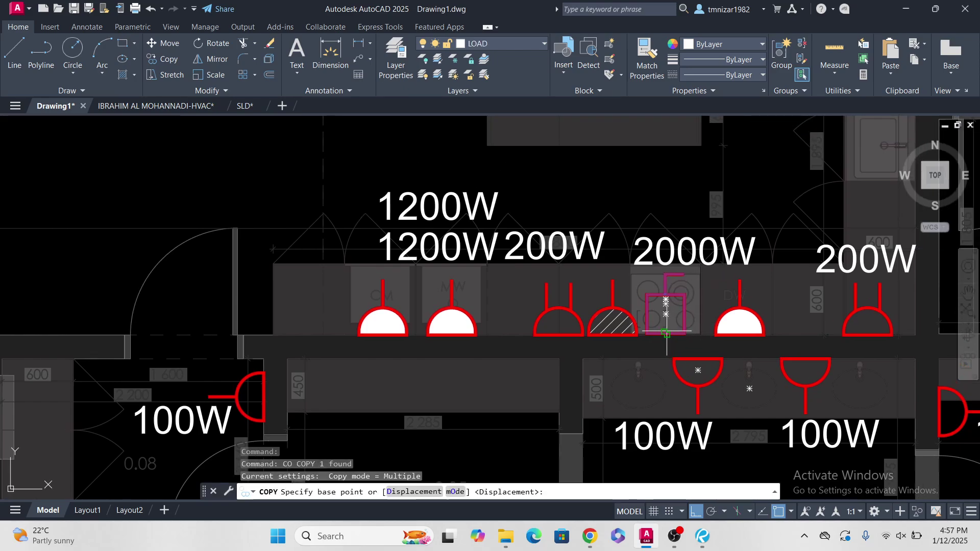
left_click(679, 375)
scroll(817, 397, "down", 4)
middle_click_drag(805, 396, 917, 197)
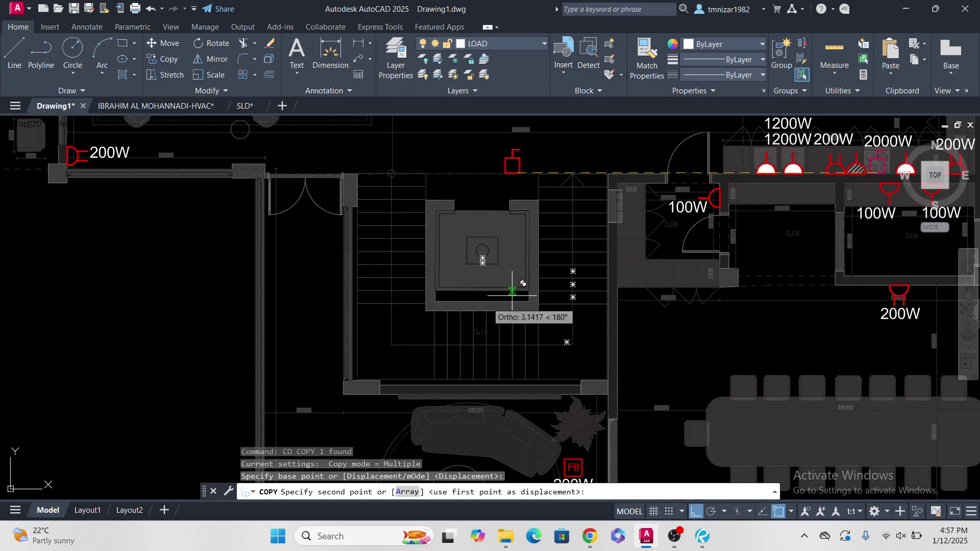
left_click(489, 290)
key("Escape")
middle_click_drag(488, 288, 511, 322)
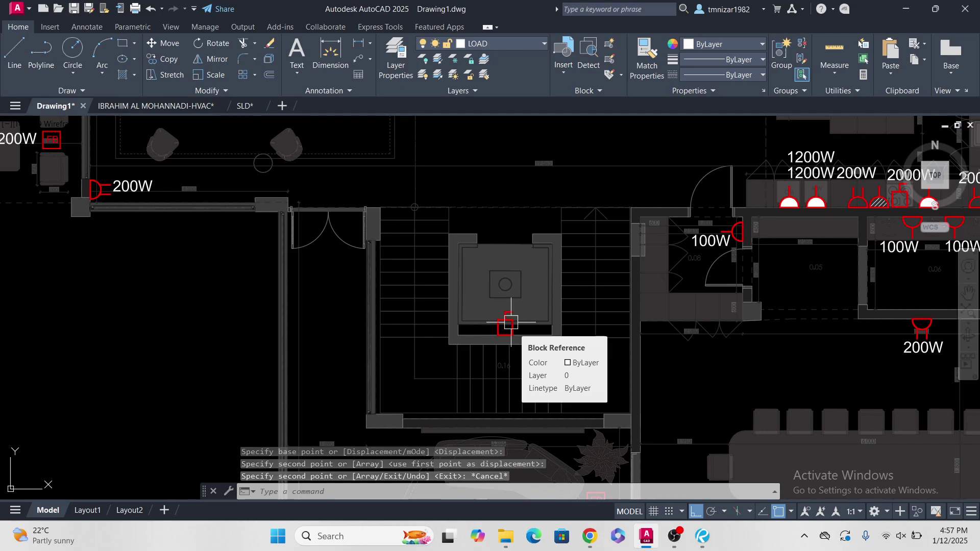
Step: Copy the cooker's 2000W label beside the new outlet in the lift shaft, with Ortho off
scroll(511, 321, "down", 2)
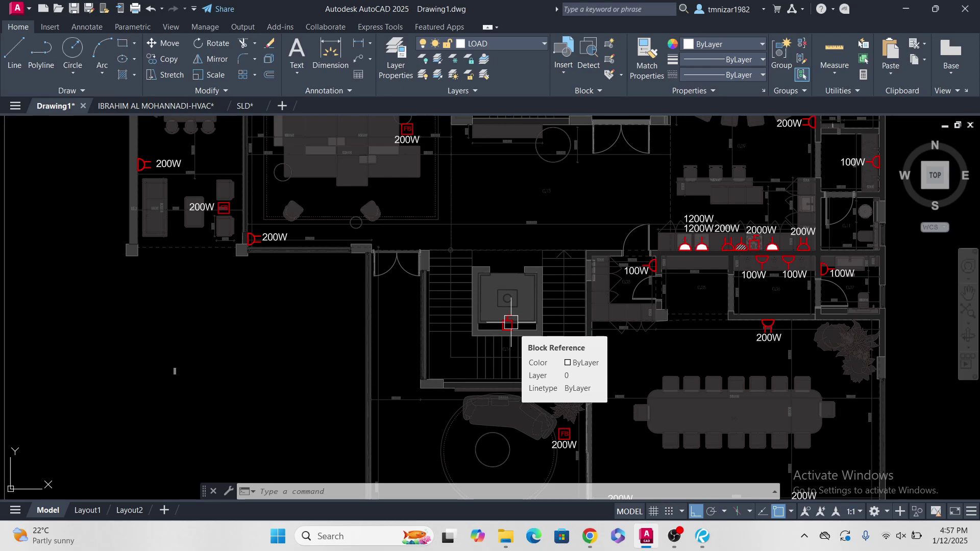
scroll(511, 321, "up", 3)
scroll(510, 324, "down", 3)
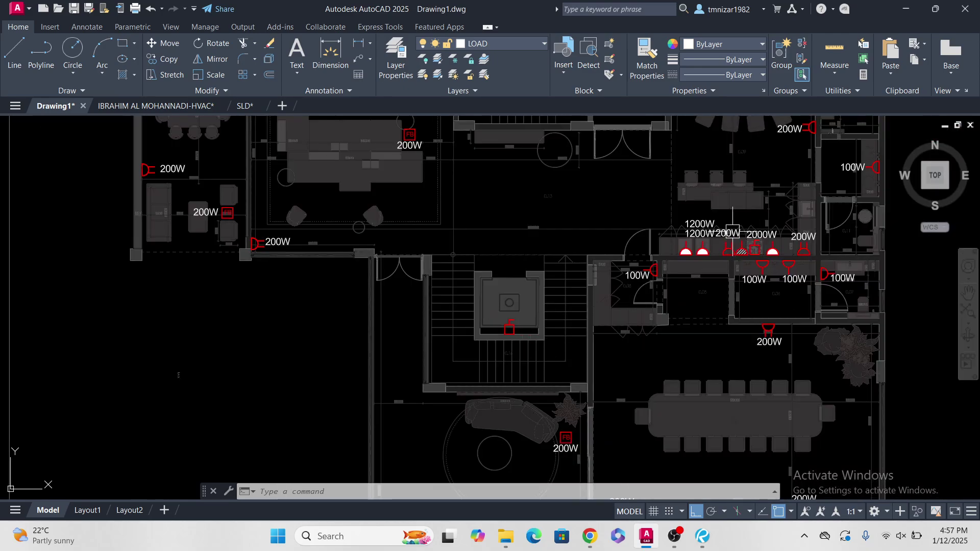
scroll(734, 231, "up", 3)
left_click(822, 241)
middle_click_drag(791, 255, 793, 277)
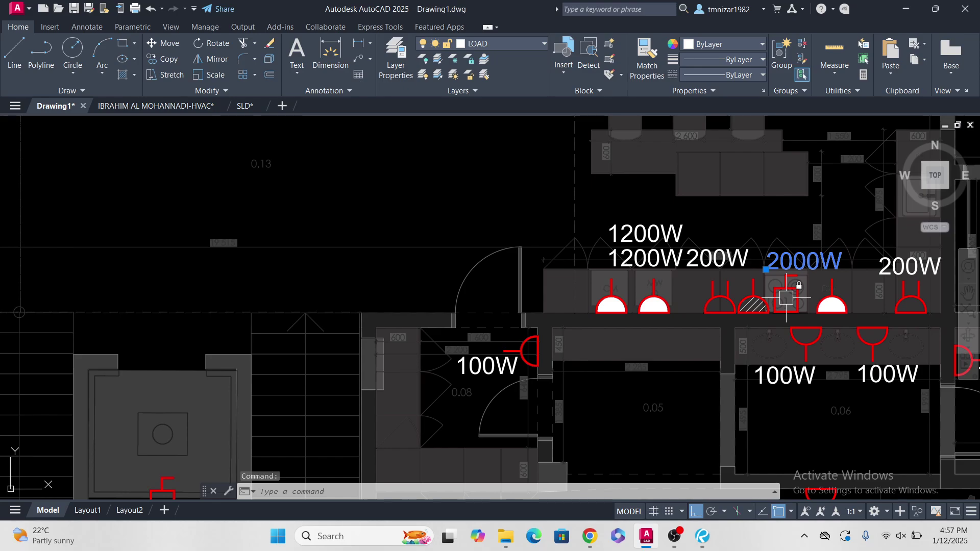
type("co")
key("Return")
left_click(786, 292)
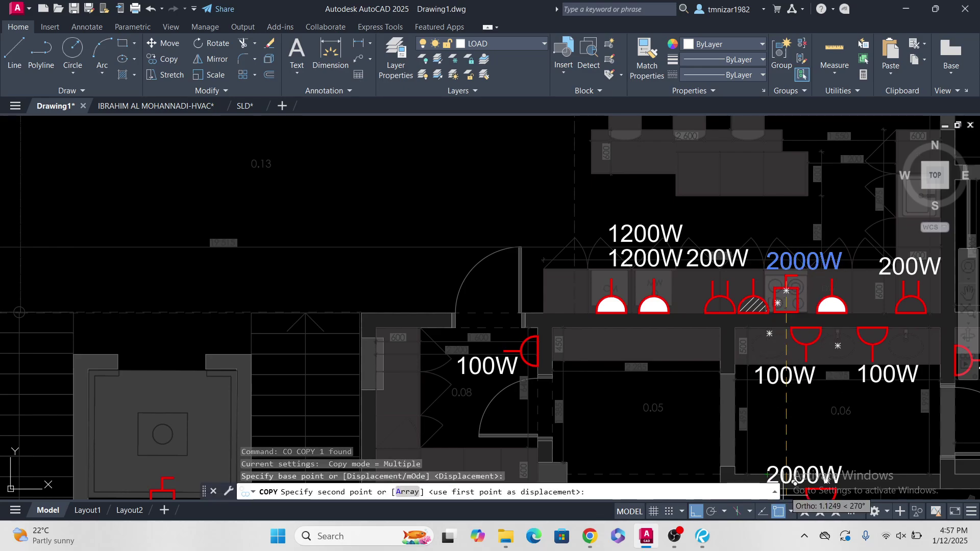
key("F8")
middle_click_drag(412, 427, 651, 260)
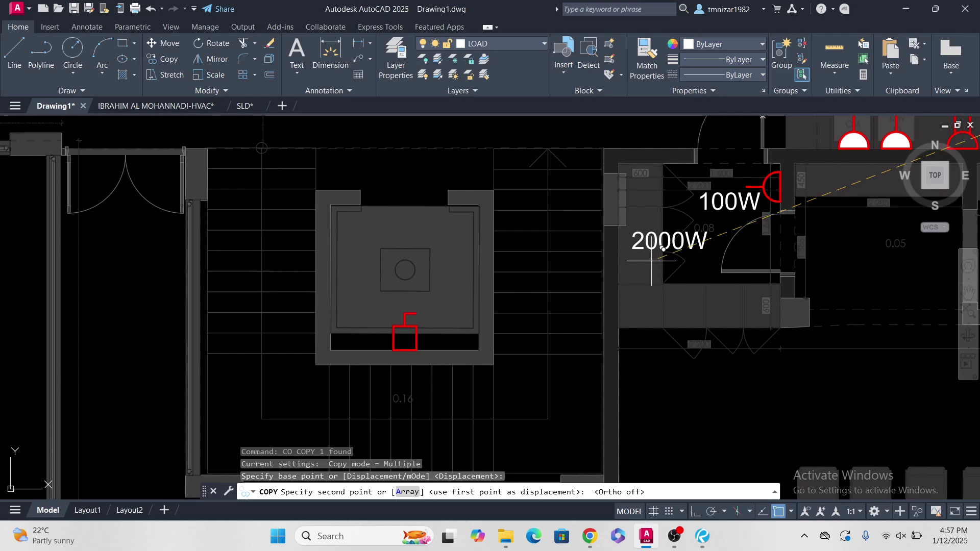
scroll(369, 352, "up", 4)
left_click(555, 323)
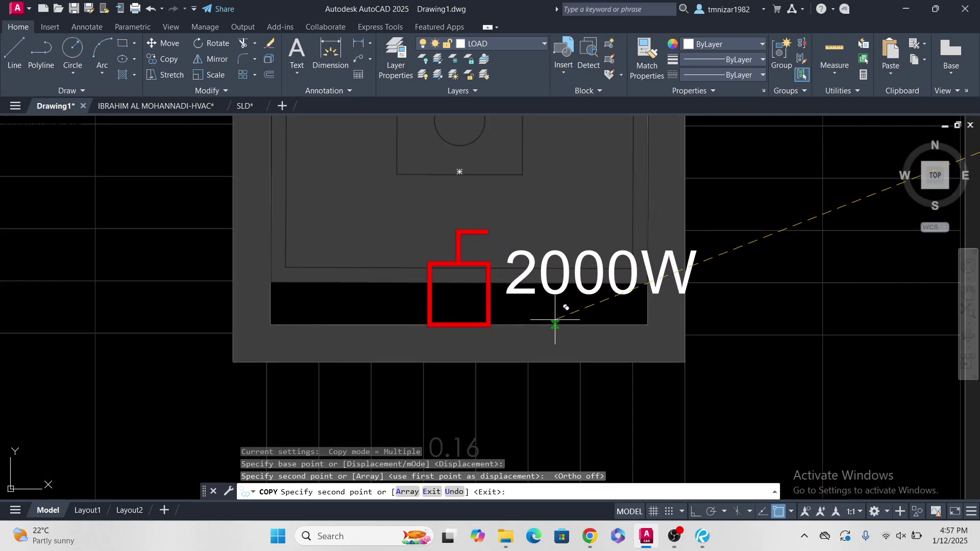
key("Escape")
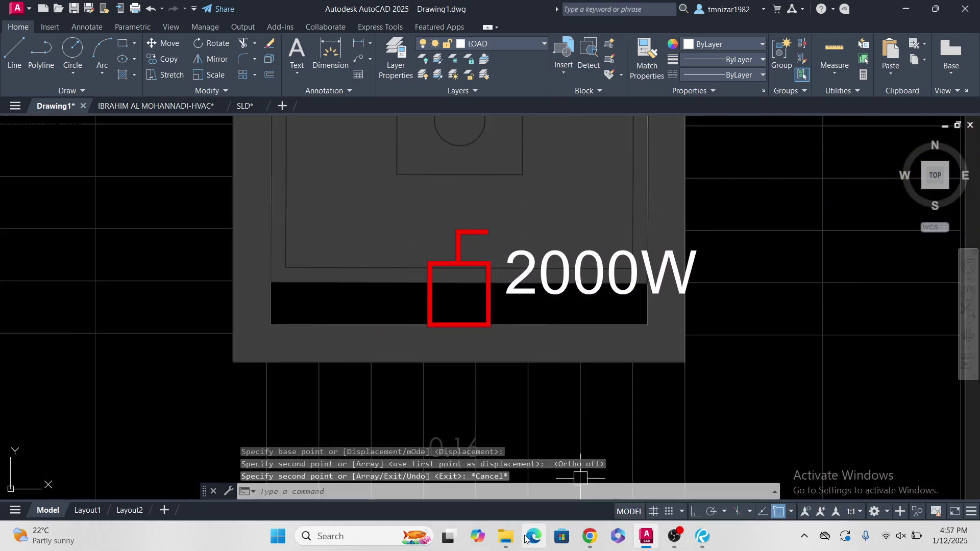
Step: Switch to Chrome and search Google for the load in kW of a 5-passenger lift
left_click(589, 536)
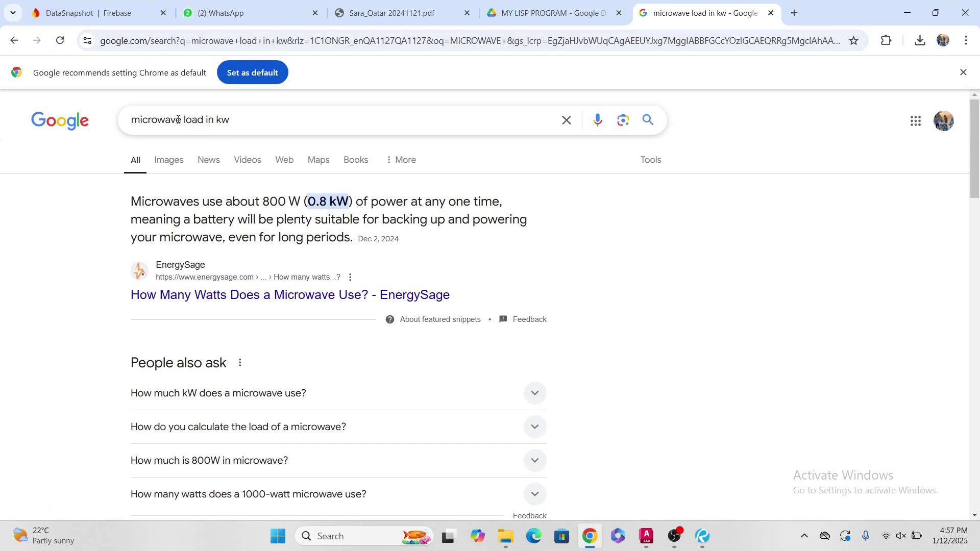
left_click_drag(181, 119, 129, 120)
type("LI")
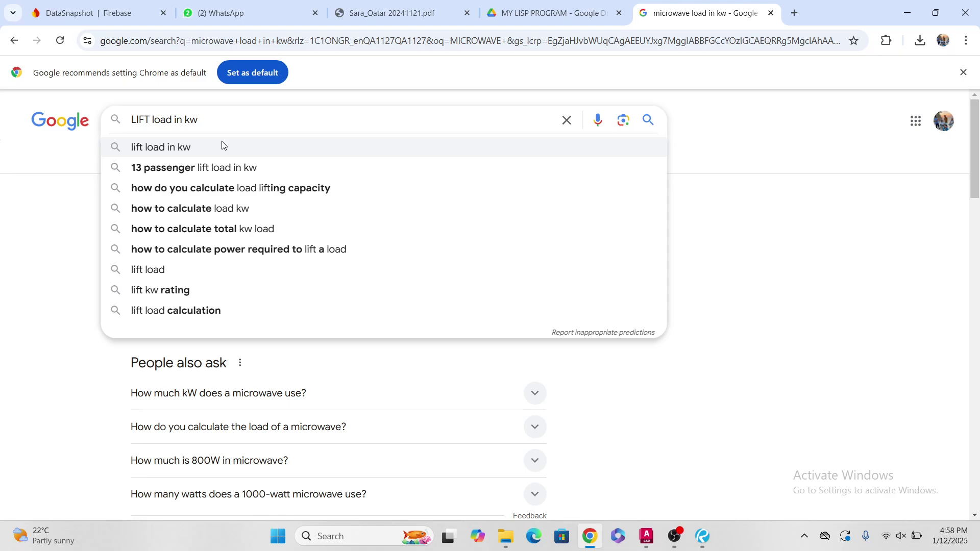
type("FT 5 ")
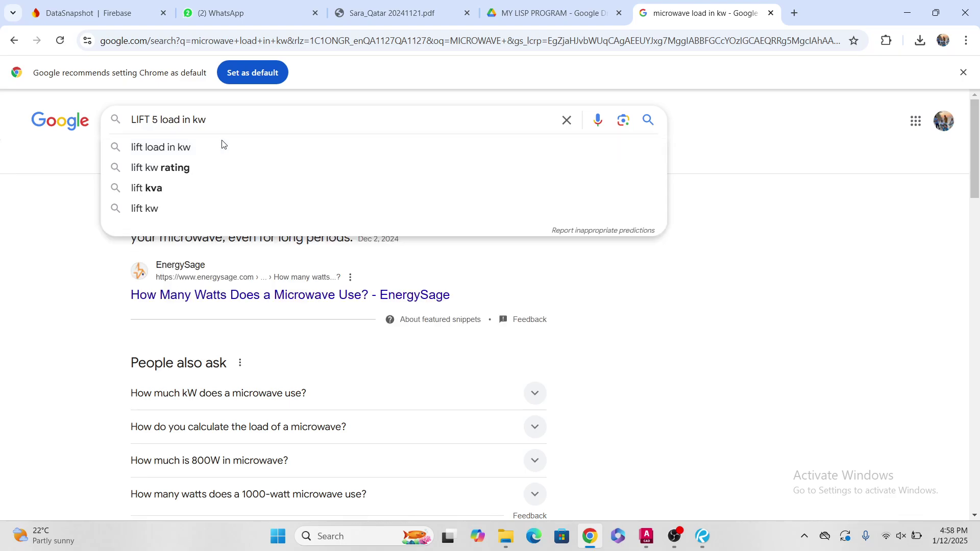
type("P")
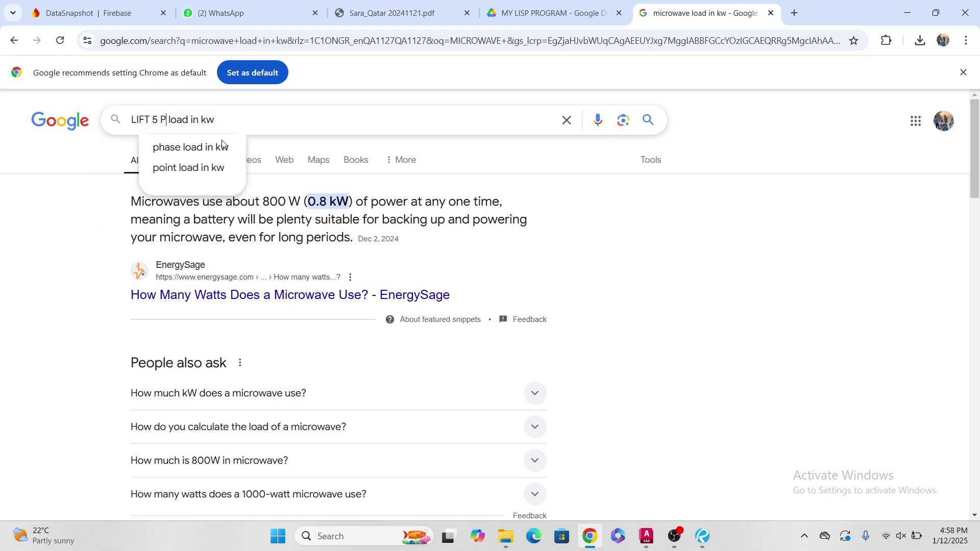
left_click(223, 148)
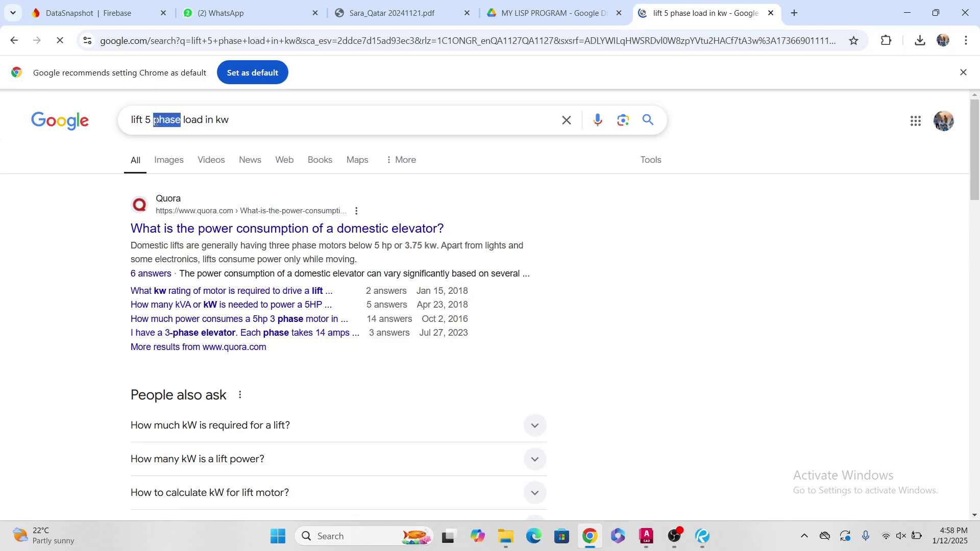
type("PE")
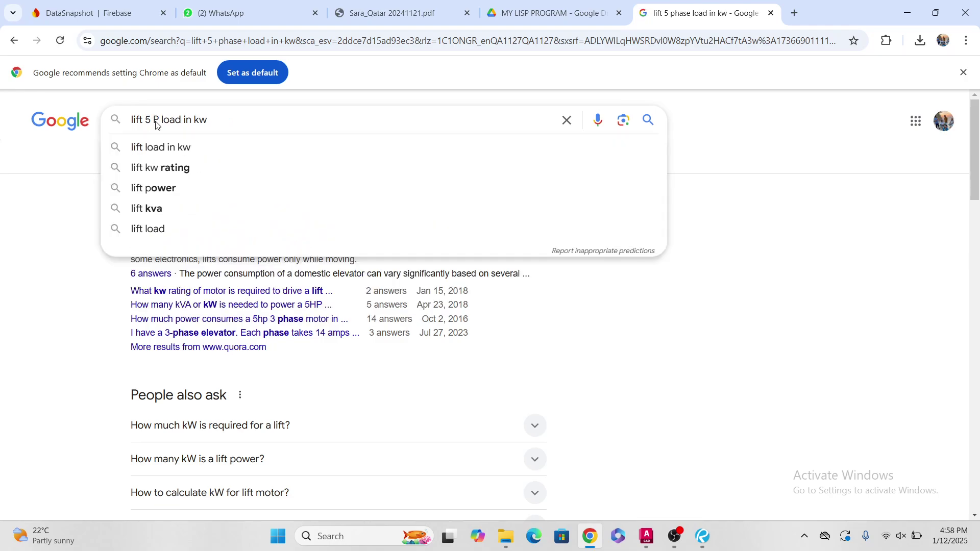
type("SSANGER")
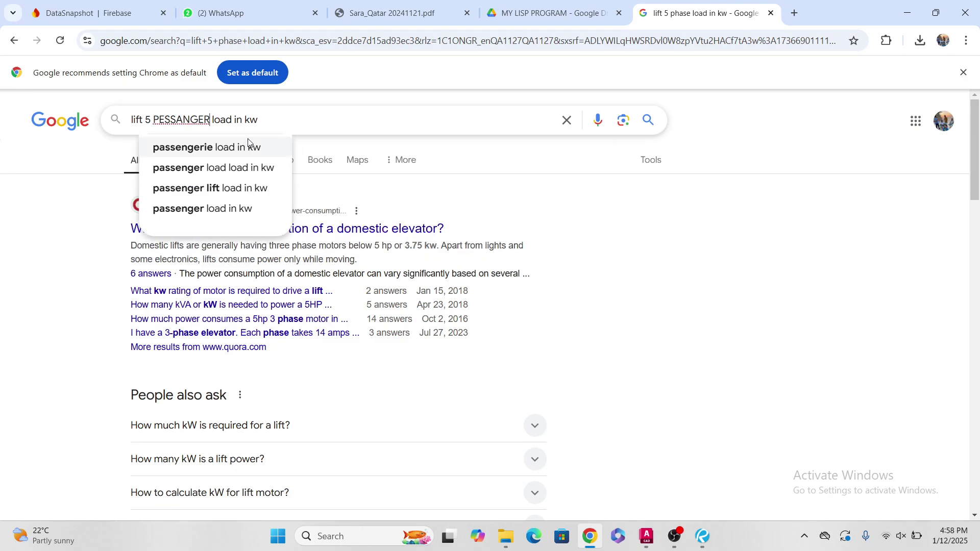
left_click(246, 148)
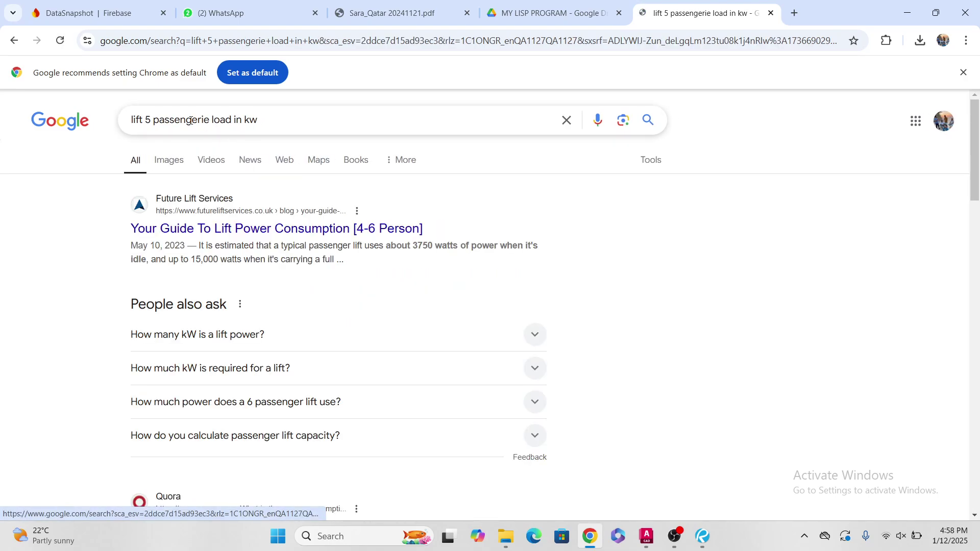
Step: Look through the search results and read the Future Lift Services guide on lift power consumption, accepting its cookies
scroll(289, 164, "down", 5)
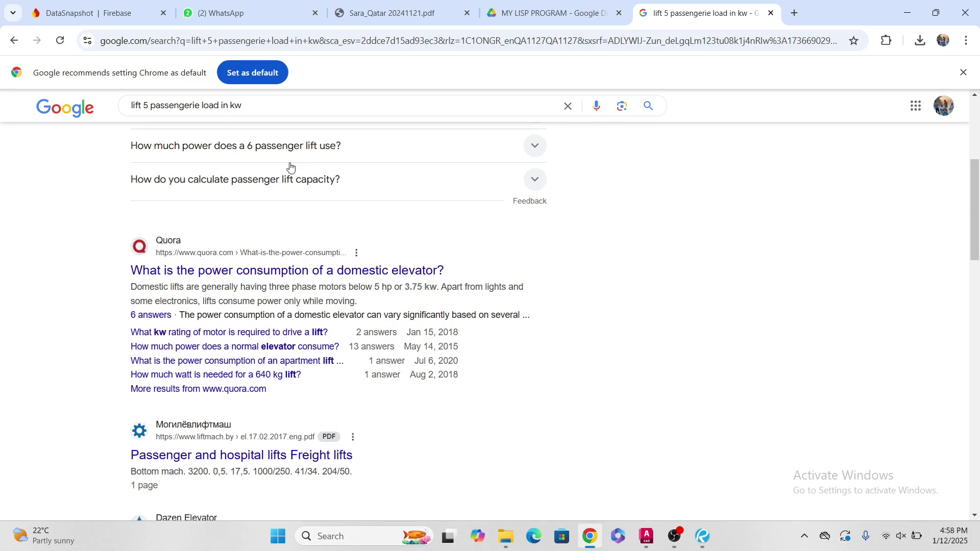
scroll(290, 166, "up", 5)
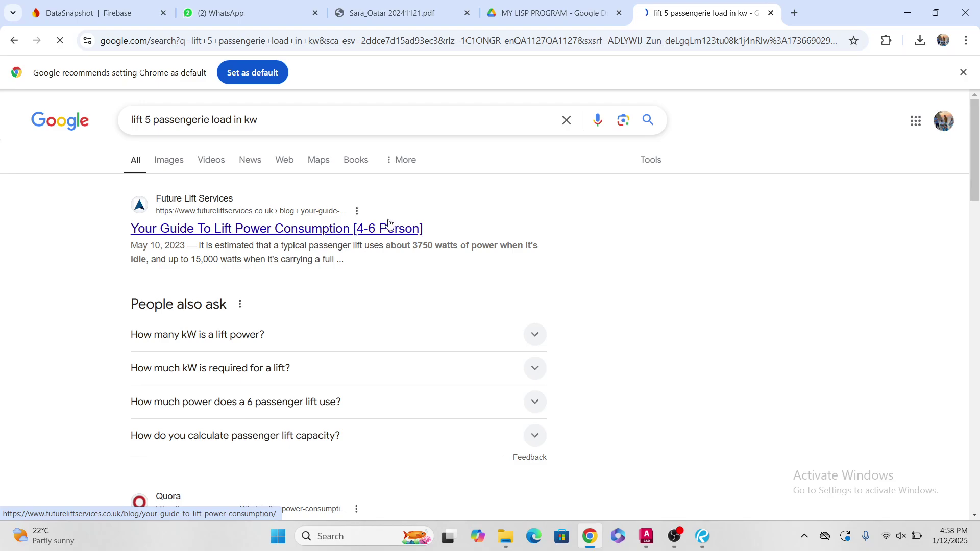
scroll(388, 225, "down", 5)
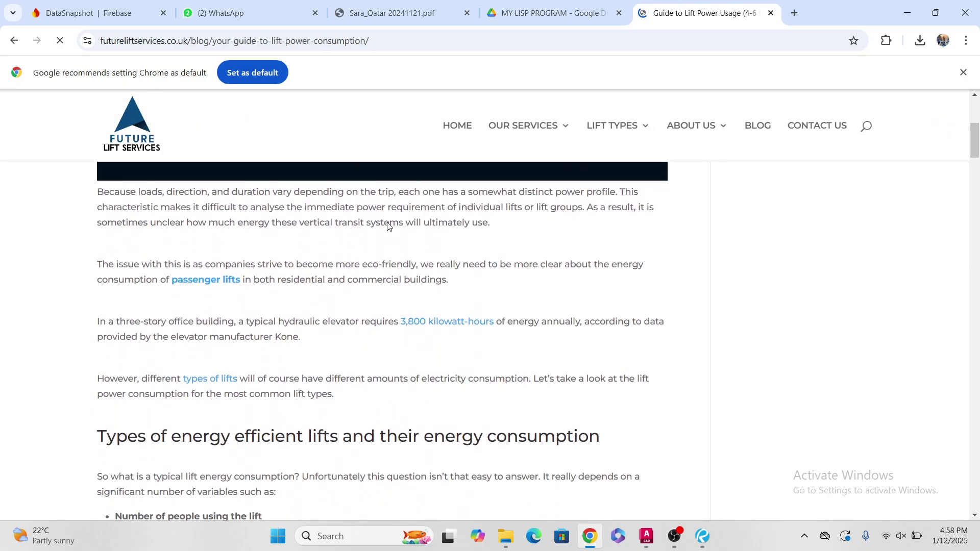
scroll(387, 225, "down", 4)
scroll(387, 225, "down", 6)
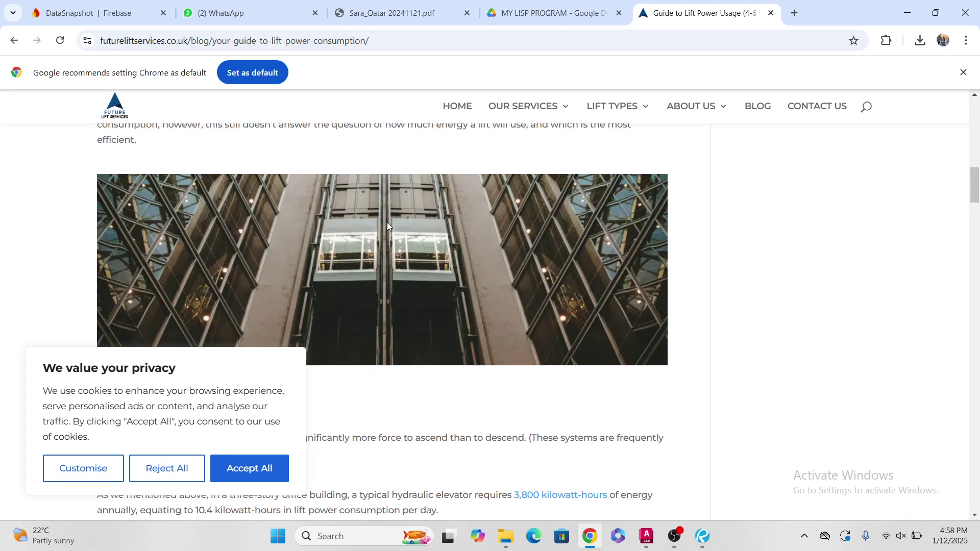
scroll(387, 225, "down", 5)
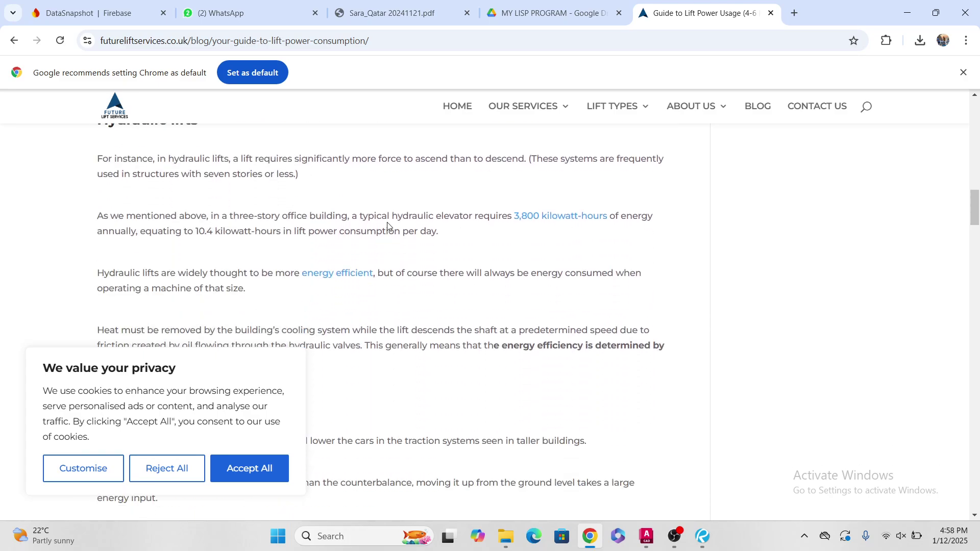
left_click(245, 468)
scroll(482, 278, "down", 5)
scroll(481, 276, "down", 6)
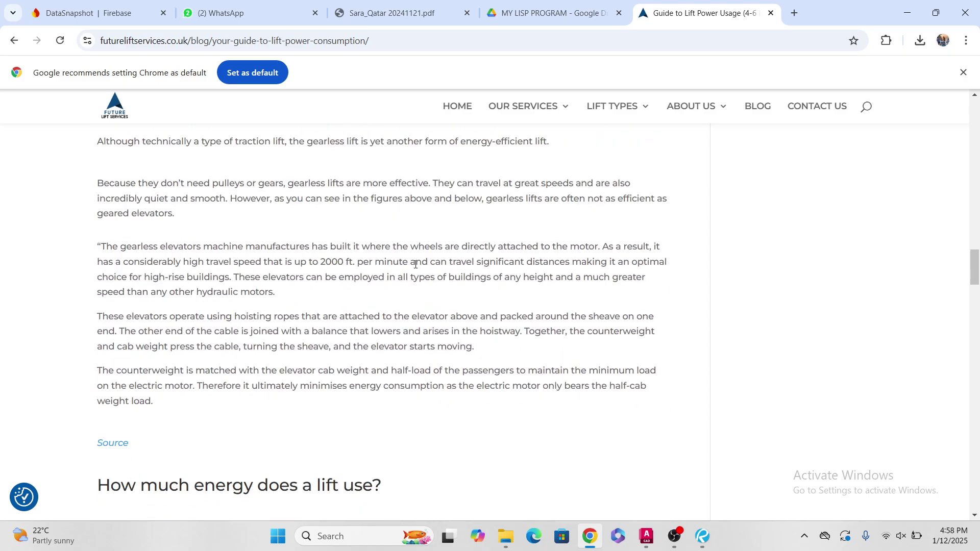
scroll(416, 264, "down", 6)
scroll(416, 264, "down", 14)
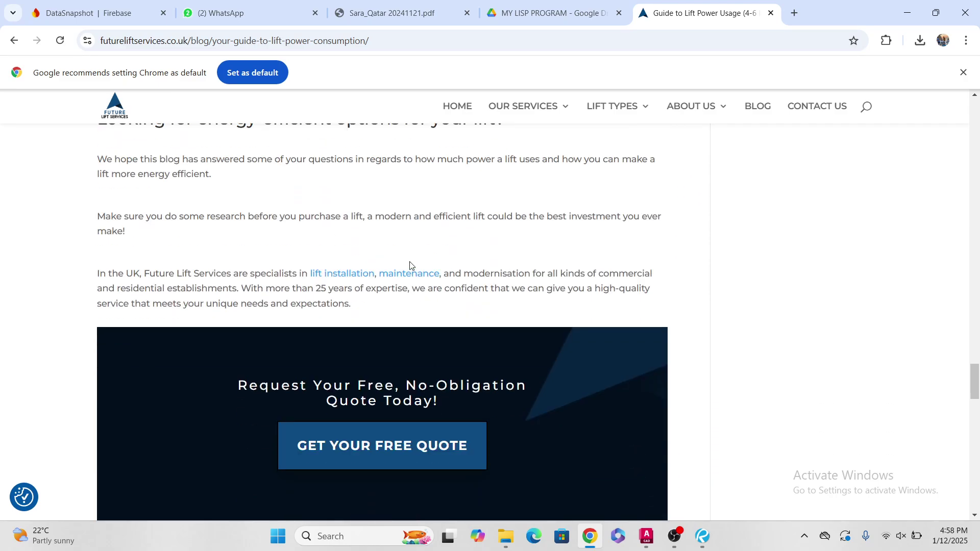
Step: Go back to Google, search for "villa lift kw load", and switch back to AutoCAD
left_click(12, 39)
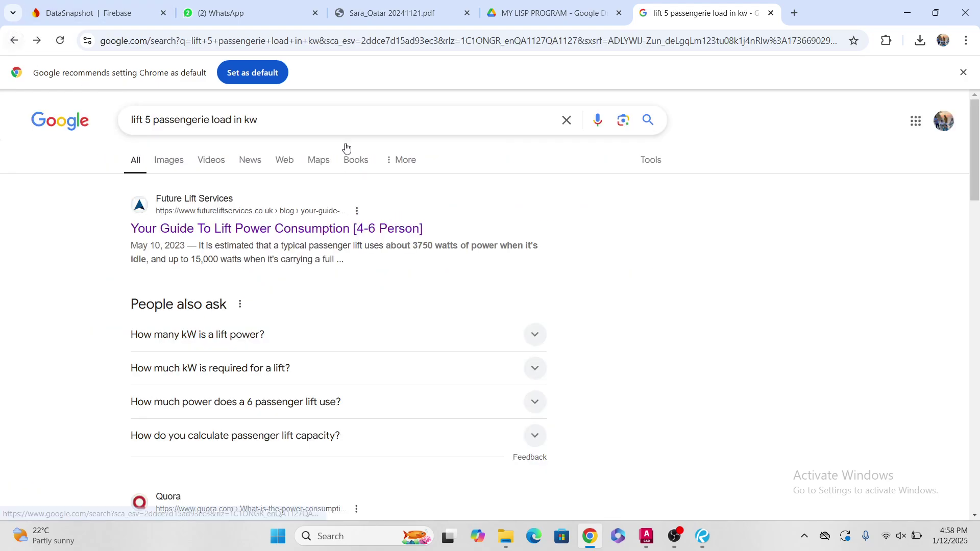
triple_click(280, 121)
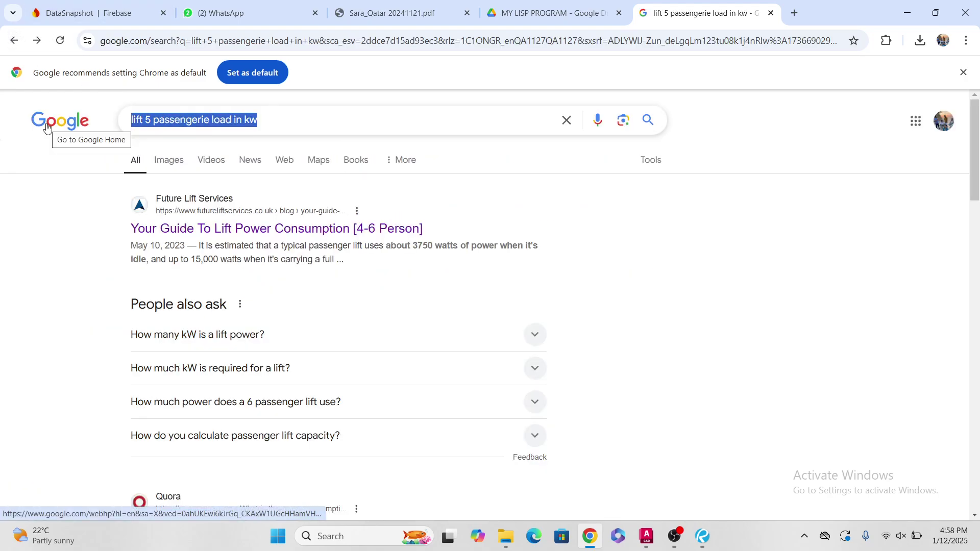
type("VILLA LI")
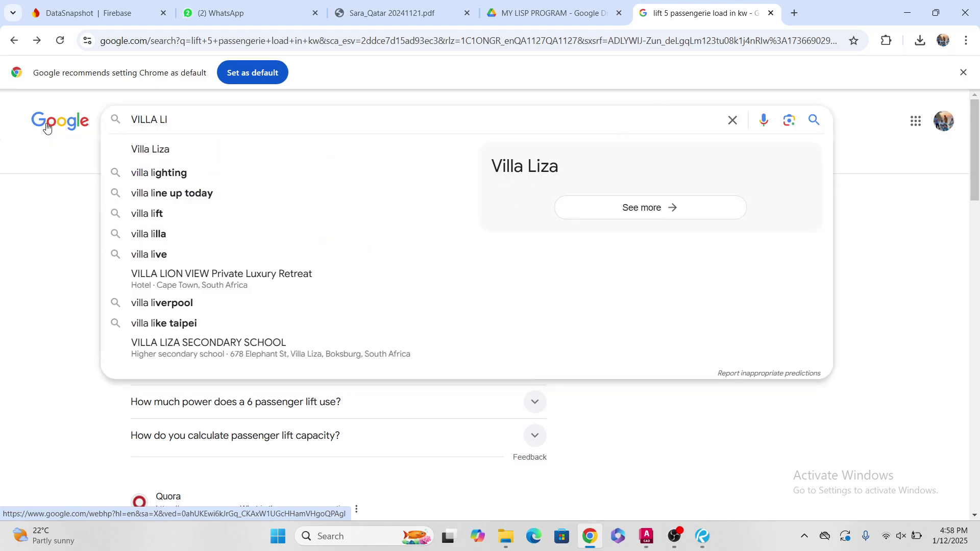
type("FT")
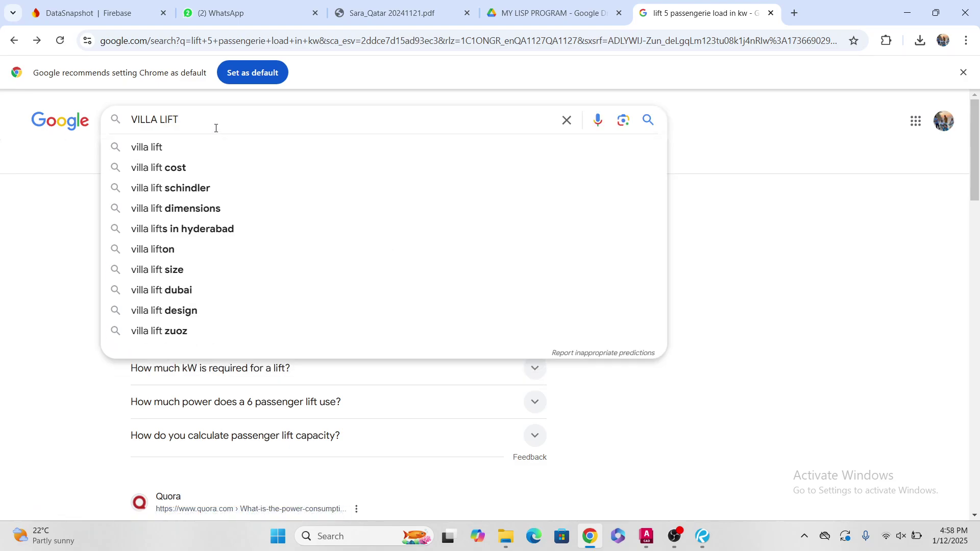
type(" KW")
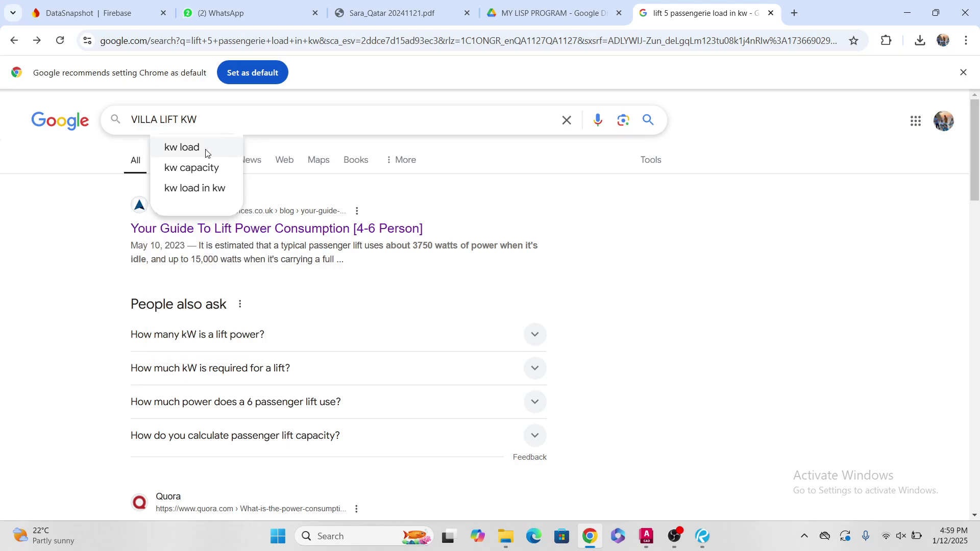
left_click(205, 152)
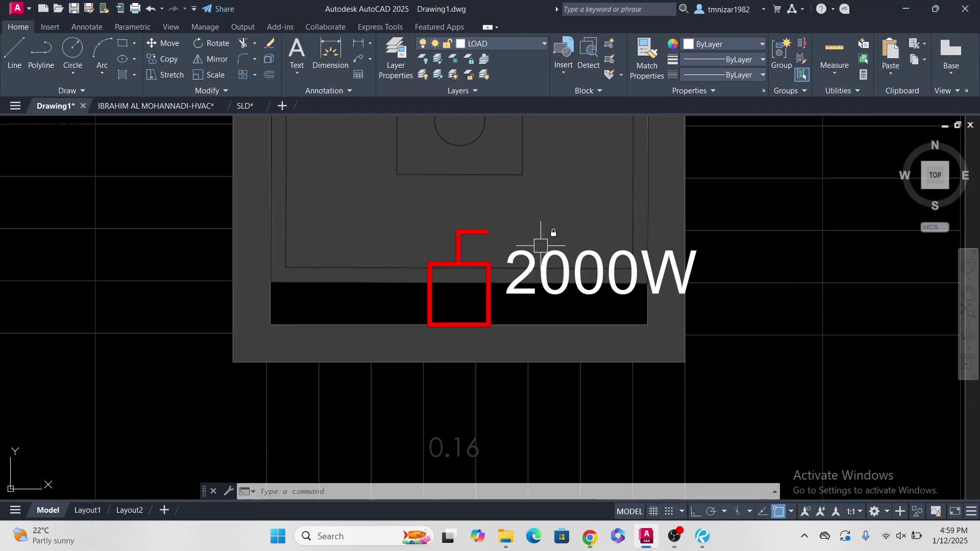
left_click(907, 12)
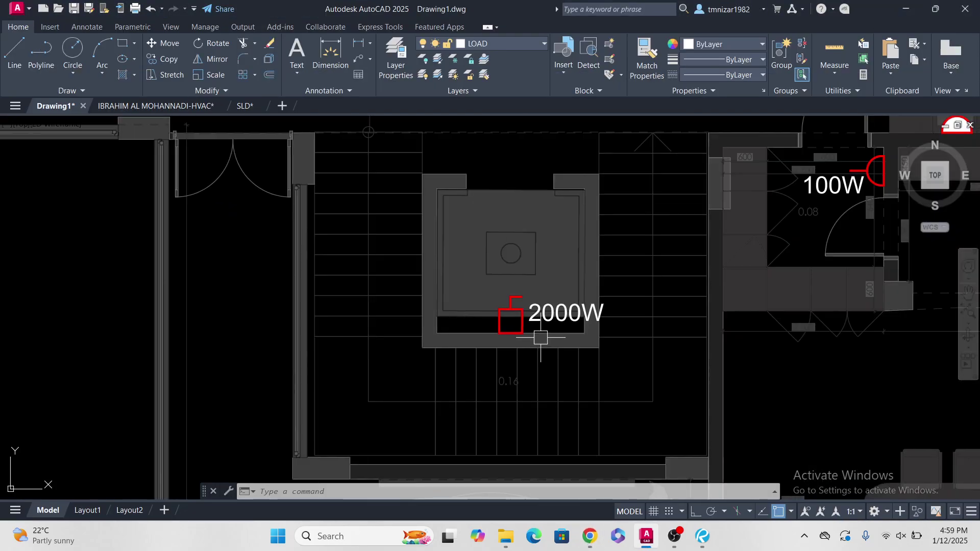
Step: Move the 2000W label beside the lift outlet at the lower wall of the lift shaft
key("Escape")
scroll(541, 337, "down", 2)
scroll(572, 333, "up", 4)
left_click(522, 300)
scroll(552, 331, "up", 2)
type("m")
key("space")
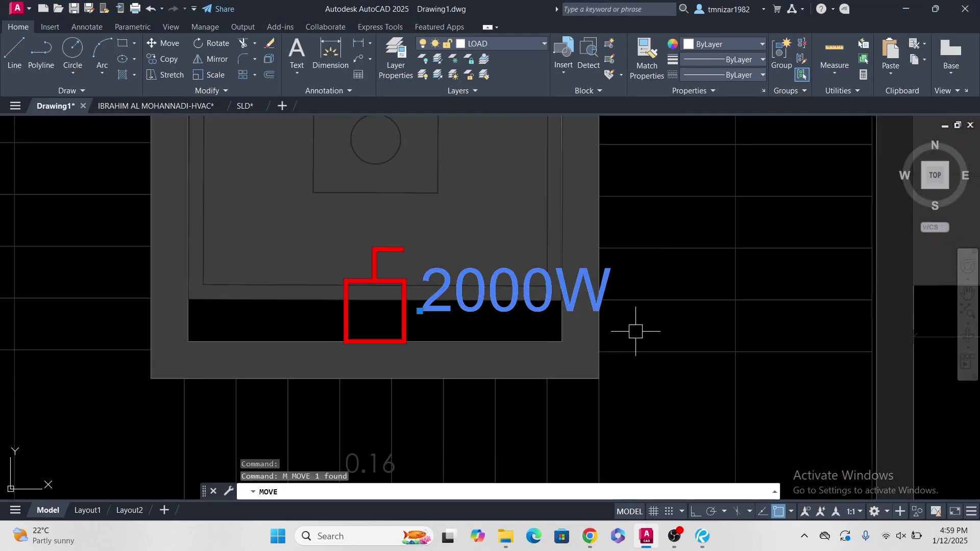
left_click(673, 307)
key("Escape")
Step: Check the first floor plan's outlets and load labels, including the bedroom, its bathroom and the dressing areas
scroll(644, 346, "down", 8)
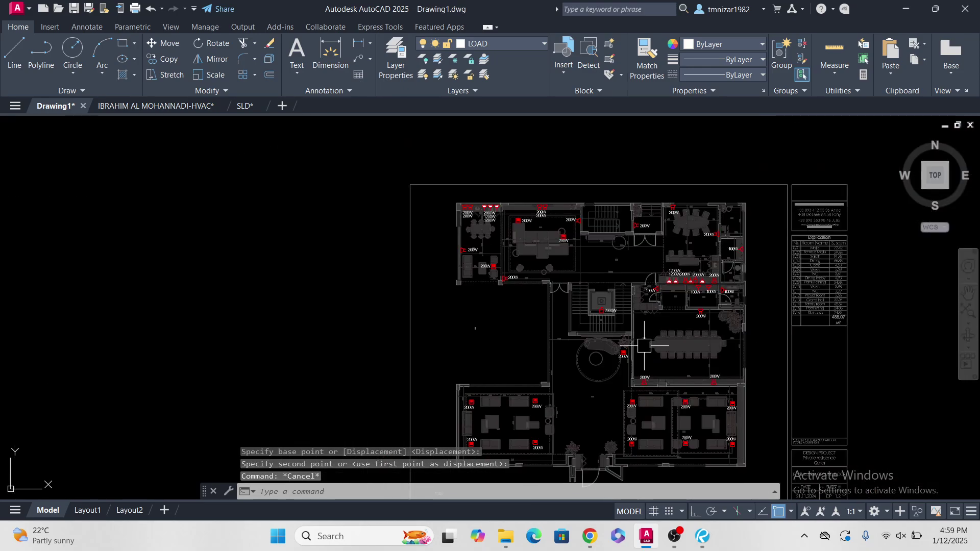
middle_click_drag(644, 345, 590, 288)
scroll(589, 289, "down", 6)
middle_click_drag(613, 340, 574, 204)
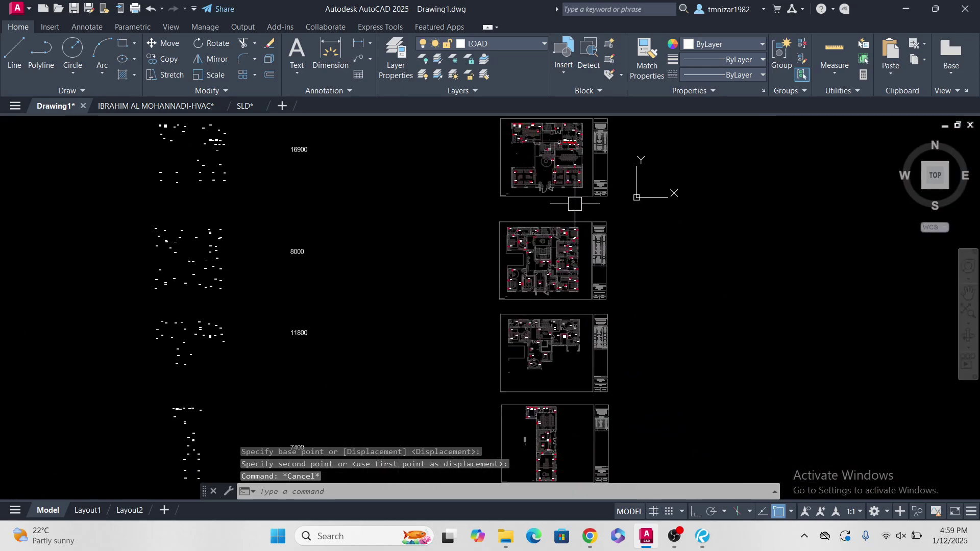
scroll(541, 223, "up", 8)
middle_click_drag(564, 297, 532, 289)
scroll(441, 249, "up", 2)
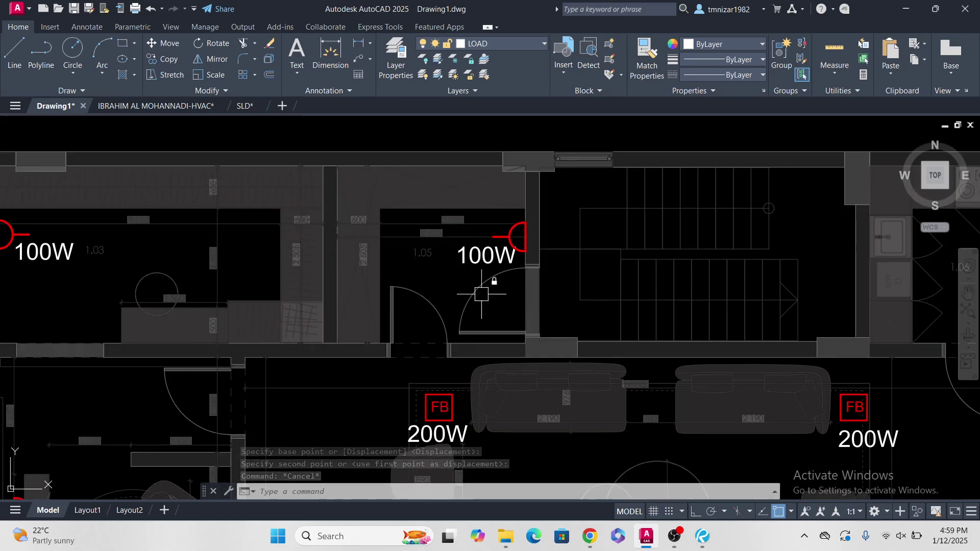
scroll(580, 256, "down", 5)
scroll(570, 312, "up", 3)
scroll(570, 312, "down", 2)
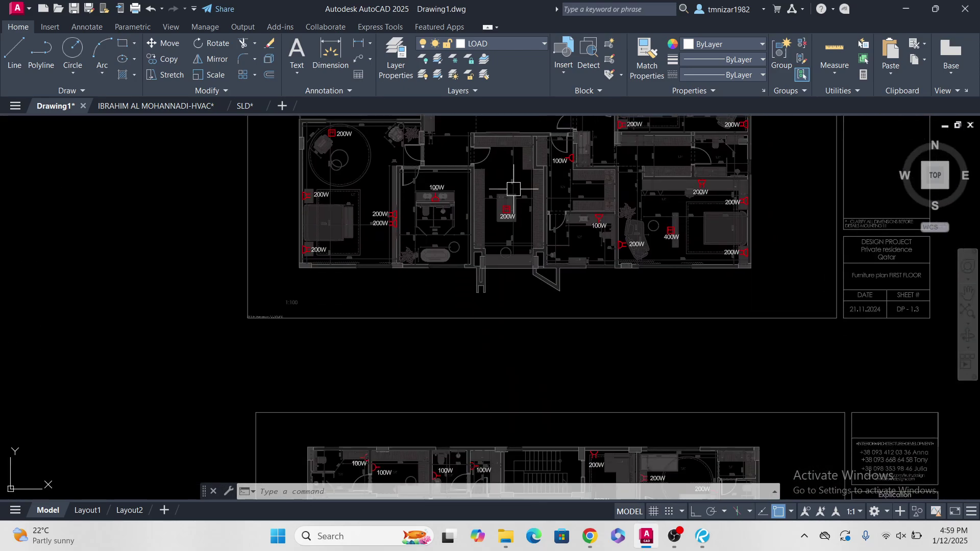
scroll(549, 275, "up", 6)
middle_click_drag(318, 254, 543, 296)
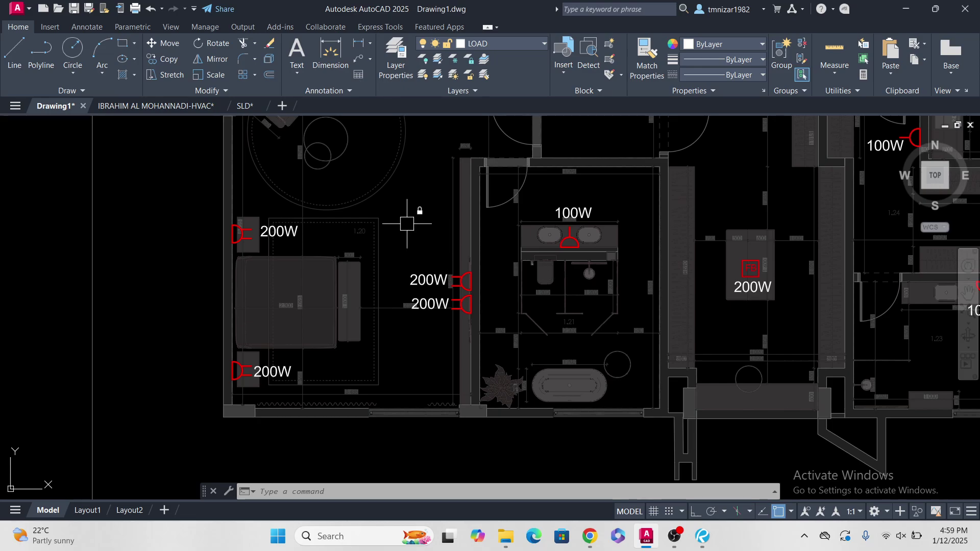
scroll(343, 218, "down", 5)
scroll(365, 336, "up", 5)
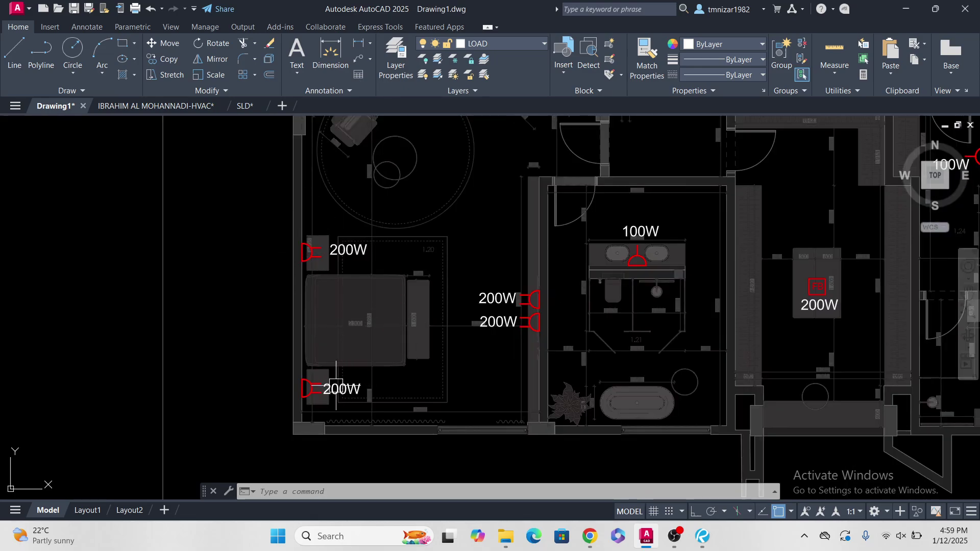
scroll(304, 252, "up", 3)
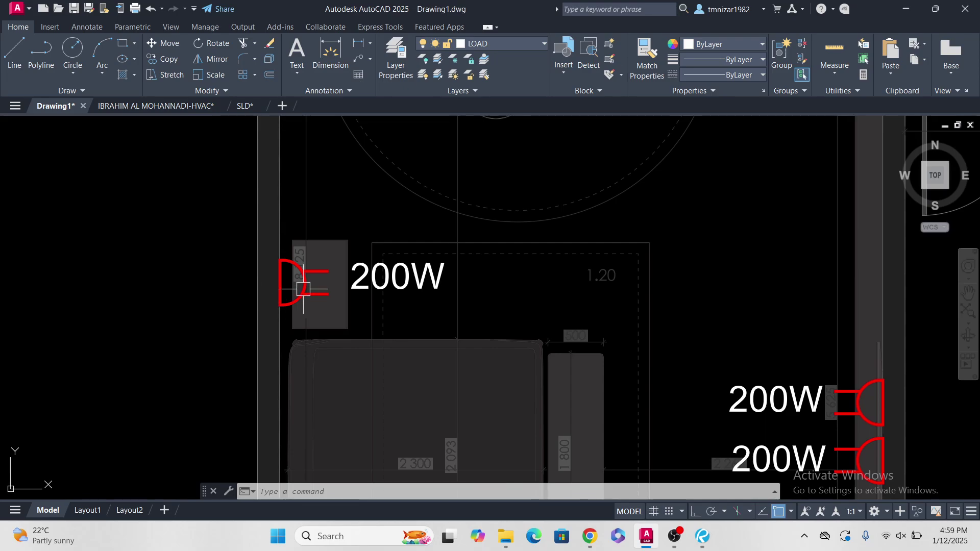
scroll(309, 283, "down", 2)
middle_click_drag(309, 283, 316, 146)
middle_click_drag(343, 290, 344, 328)
scroll(342, 205, "down", 4)
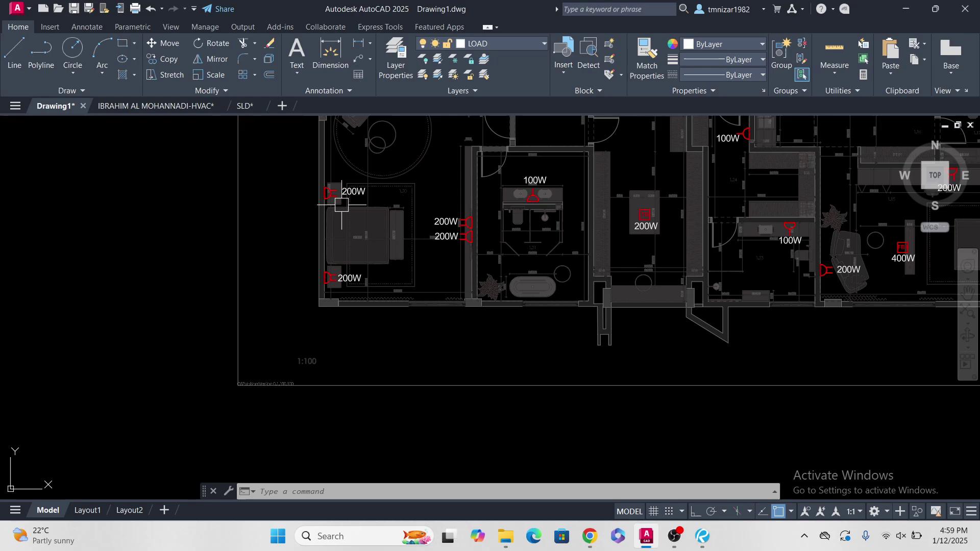
Step: Check the outlets and load labels on the floor plans below the first floor sheet
scroll(572, 278, "down", 5)
middle_click_drag(440, 437, 459, 207)
scroll(439, 360, "up", 6)
middle_click_drag(456, 270, 455, 139)
scroll(454, 138, "down", 4)
middle_click_drag(474, 305, 474, 158)
mouse_move(512, 336)
middle_mouse_down()
mouse_move(501, 198)
mouse_move(520, 181)
middle_mouse_up()
middle_click_drag(521, 234, 516, 361)
scroll(518, 339, "down", 8)
middle_click_drag(511, 271, 511, 287)
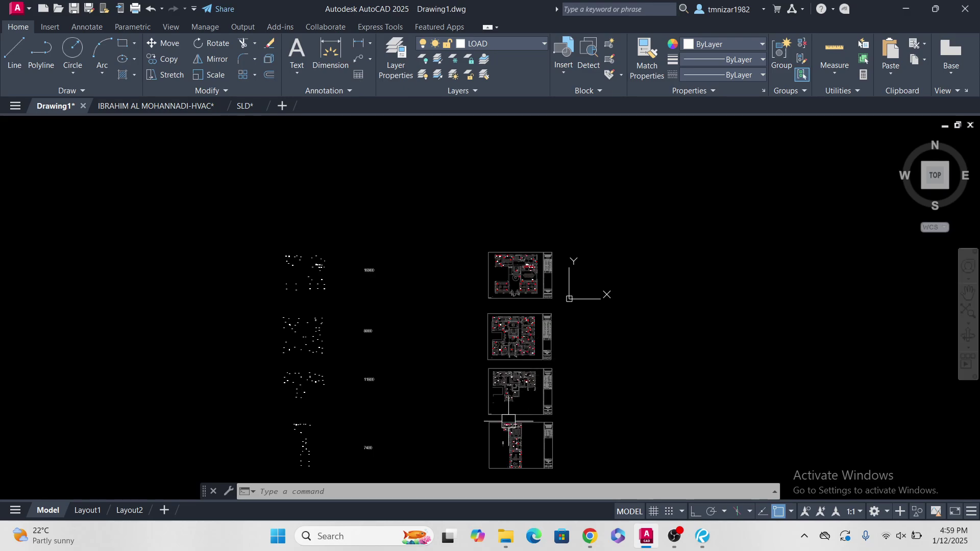
Step: Erase the 16900 load total beside the topmost group of copied load labels
middle_click_drag(399, 291, 501, 219)
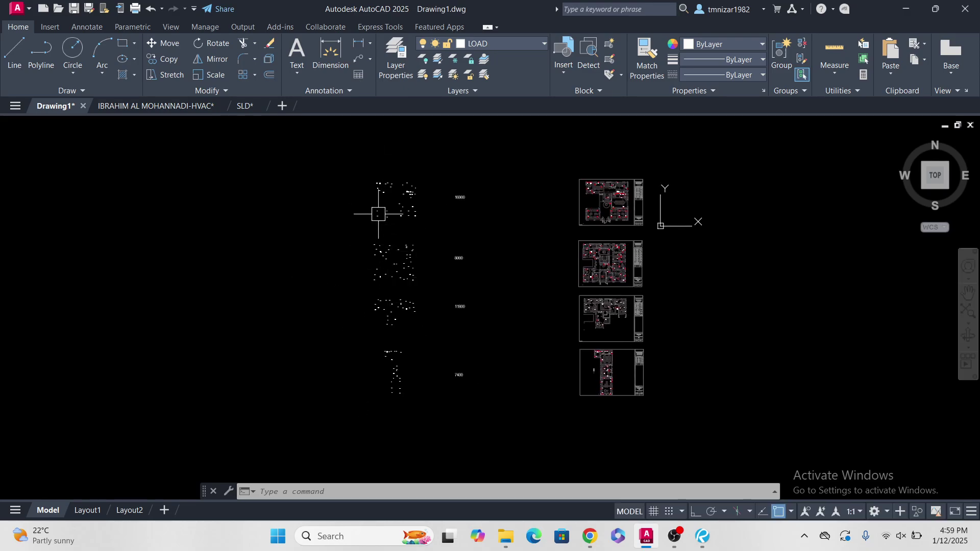
scroll(378, 214, "up", 6)
scroll(433, 175, "down", 4)
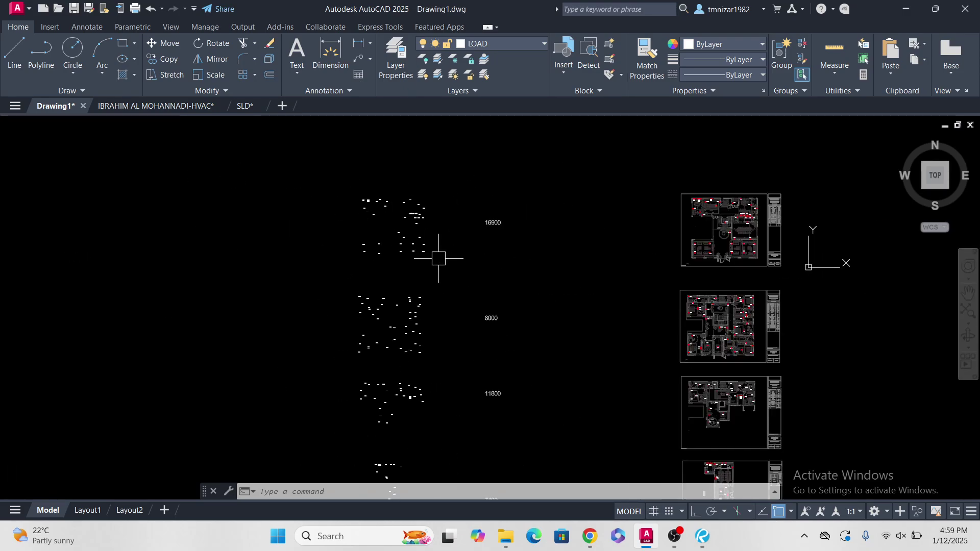
key("Escape")
key("Escape")
scroll(528, 233, "up", 4)
middle_click_drag(428, 206, 483, 244)
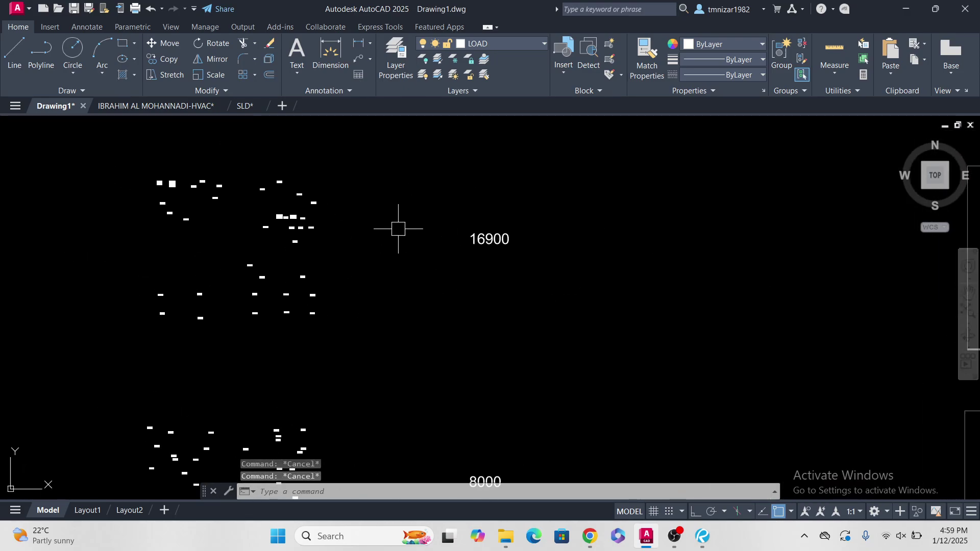
middle_click_drag(399, 229, 558, 251)
scroll(556, 255, "down", 4)
key("Escape")
scroll(596, 254, "up", 6)
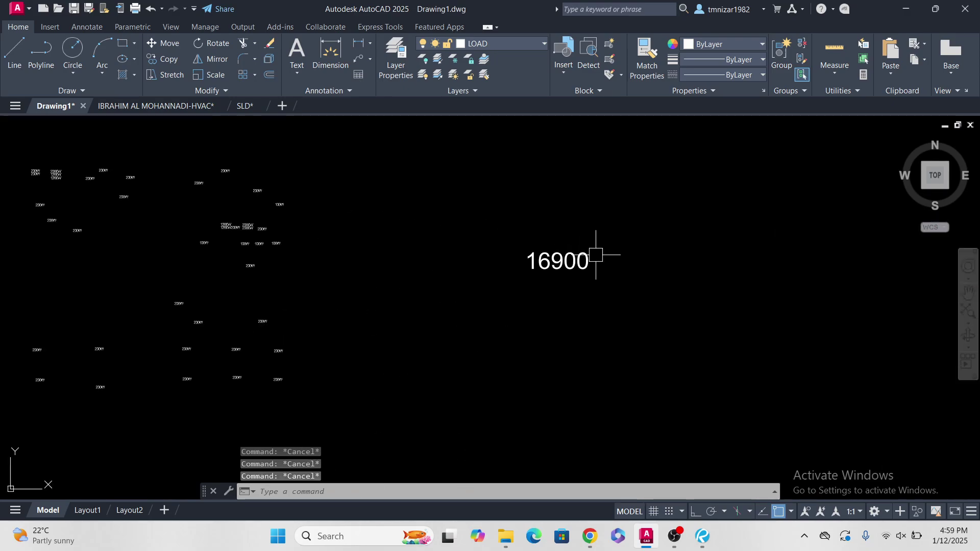
type("e")
key("space")
scroll(453, 272, "down", 2)
middle_click_drag(453, 271, 603, 257)
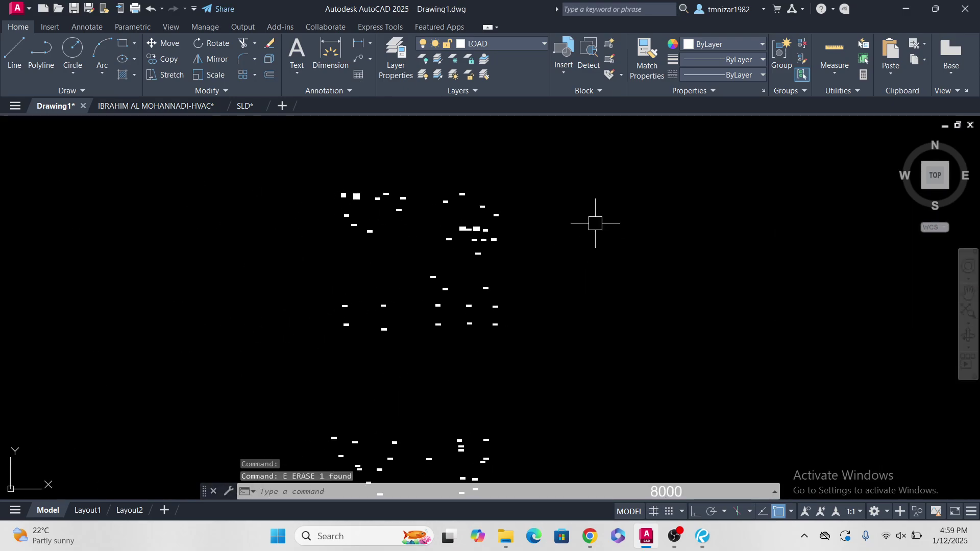
key("Escape")
left_click(564, 153)
left_click(234, 366)
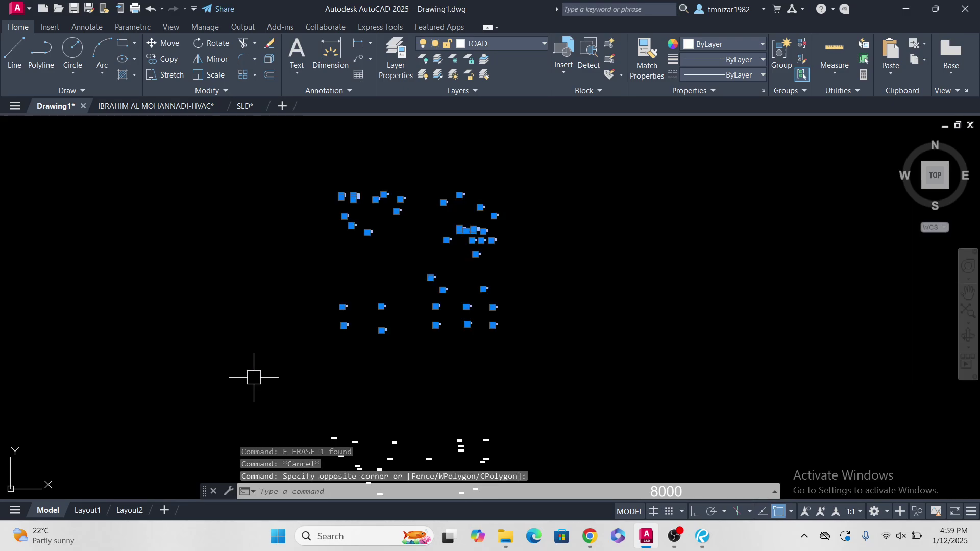
type("sc")
key("space")
key("Escape")
key("Escape")
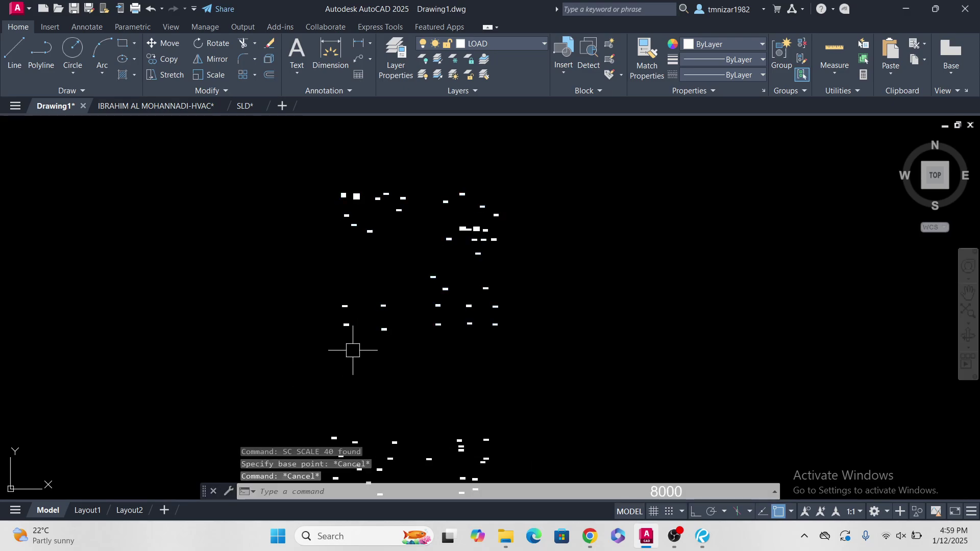
type("s2")
key("space")
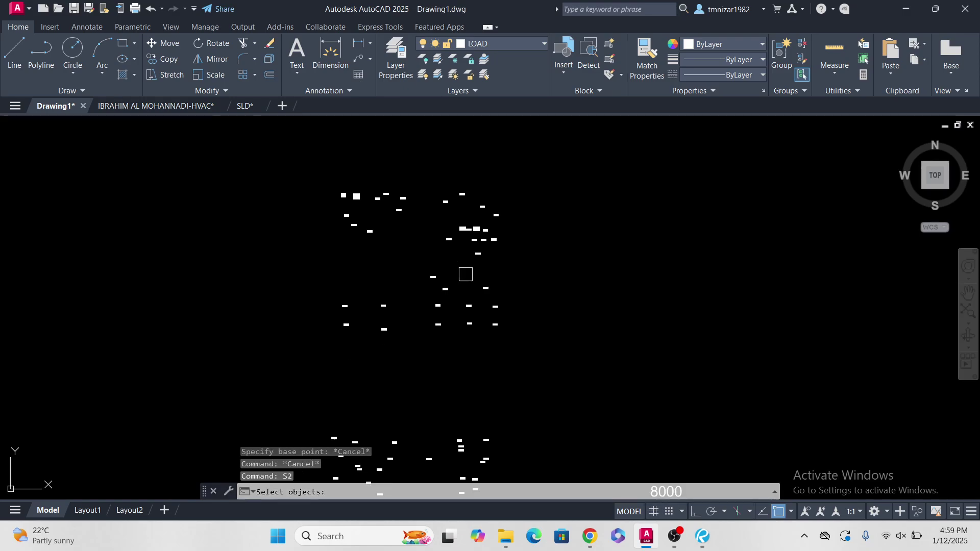
left_click(282, 373)
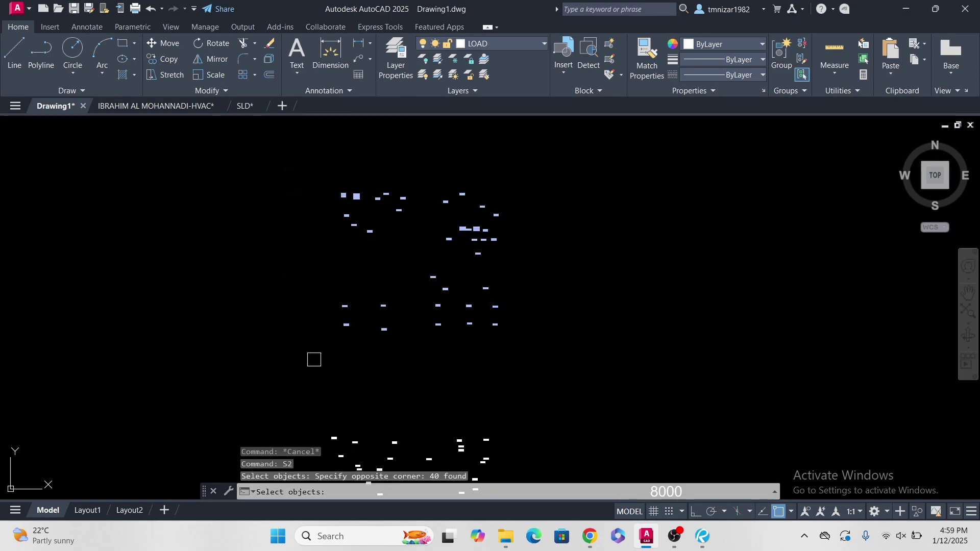
key("Escape")
key("Escape")
left_click(586, 148)
left_click(224, 398)
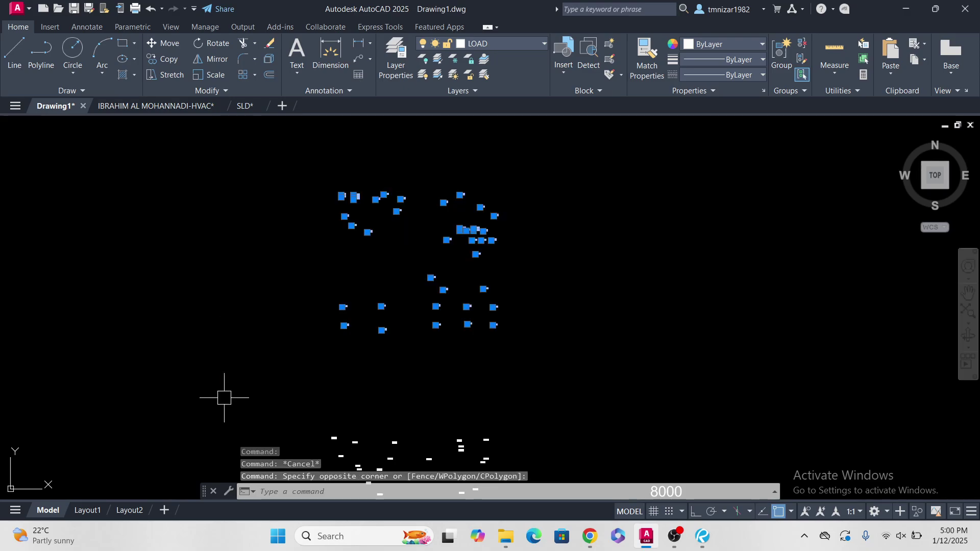
type("s2")
key("space")
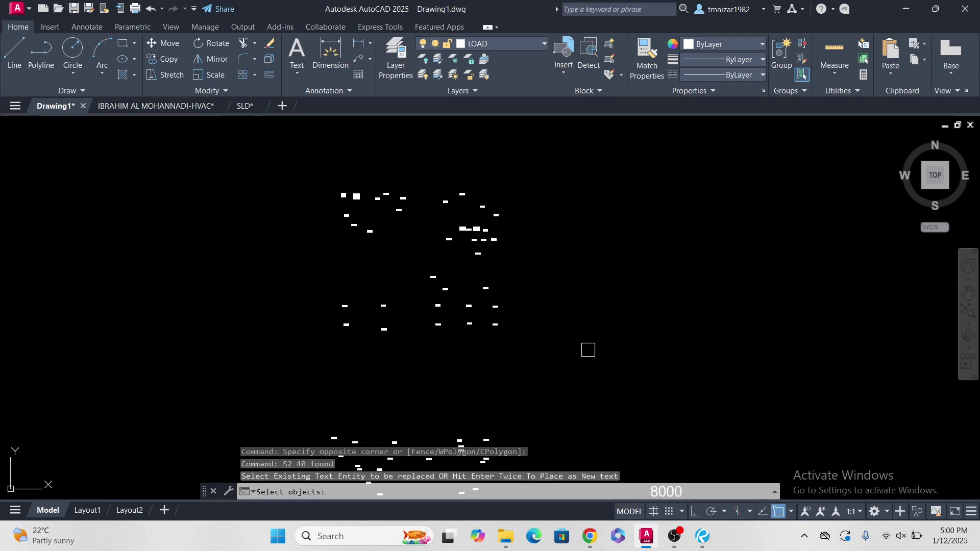
key("Return")
key("Escape")
key("Escape")
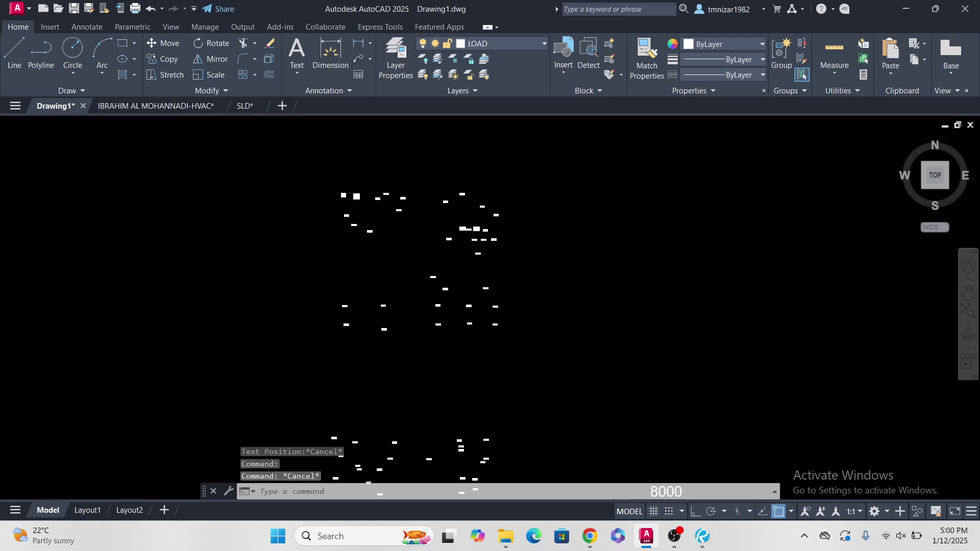
Step: Copy a 200W label from the topmost group of load labels into the empty space beside that group
scroll(494, 211, "up", 5)
left_click(494, 211)
middle_click_drag(512, 247, 476, 261)
type("c")
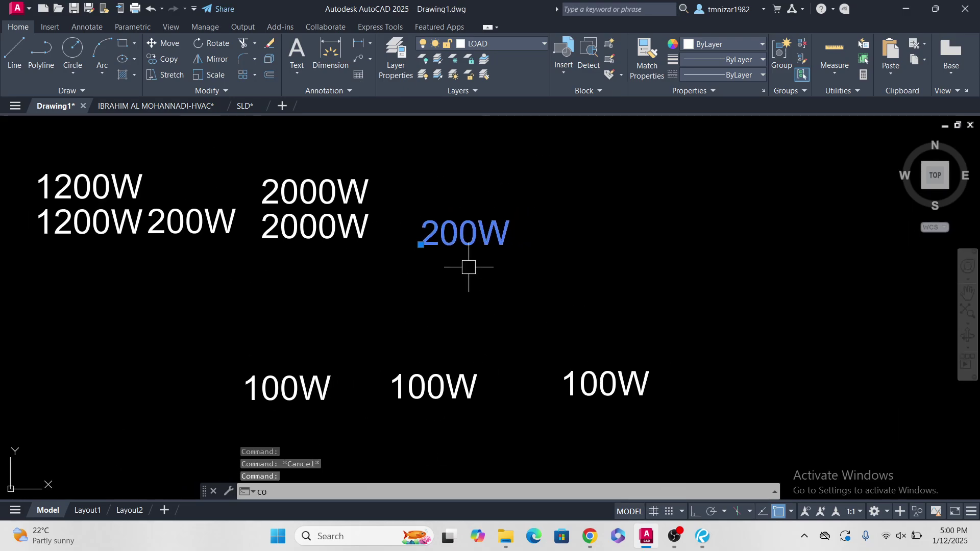
type("o")
key("Return")
left_click(459, 276)
scroll(412, 302, "down", 6)
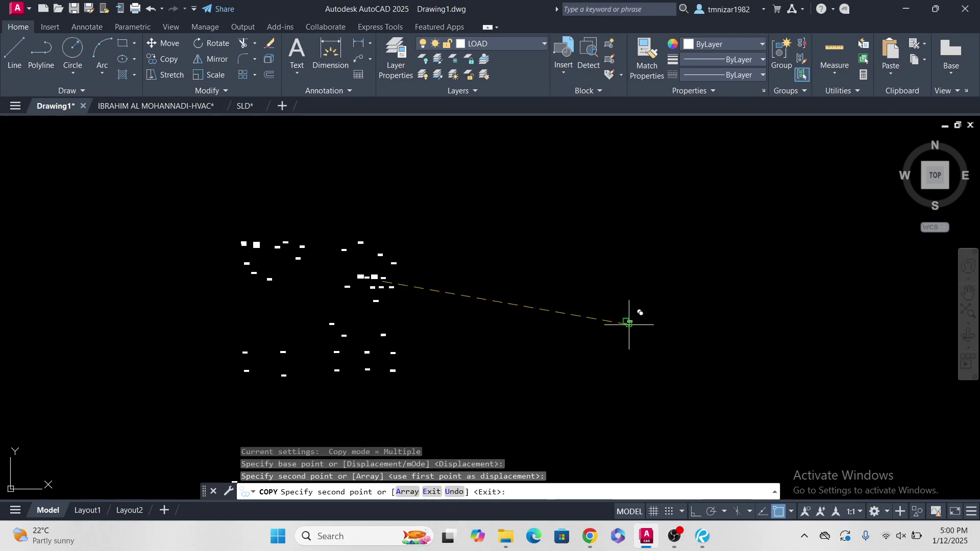
left_click(629, 324)
key("Escape")
Step: Sum all load labels of the topmost group with S2, replacing the copied 200W label with the total
left_click(464, 178)
left_click(168, 424)
type("s")
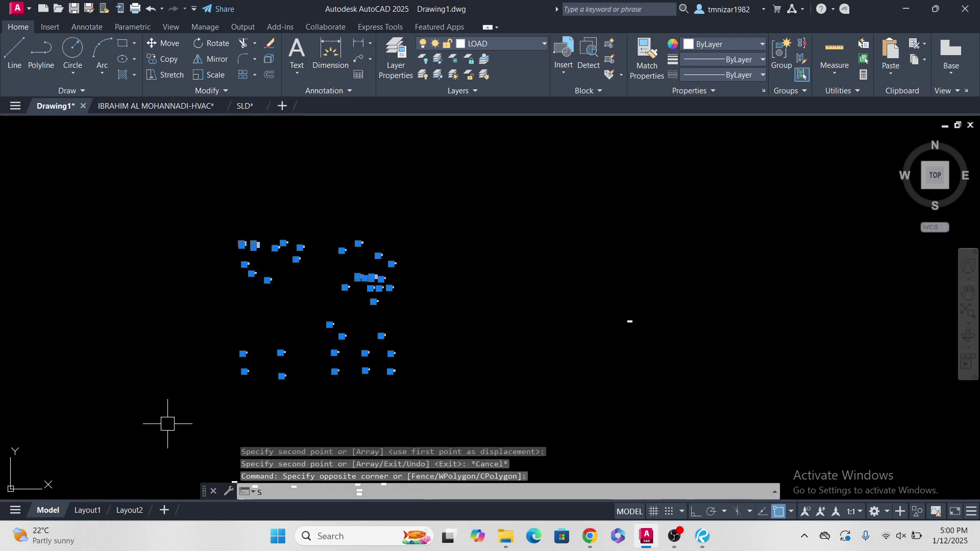
type("2")
key("Return")
left_click(631, 321)
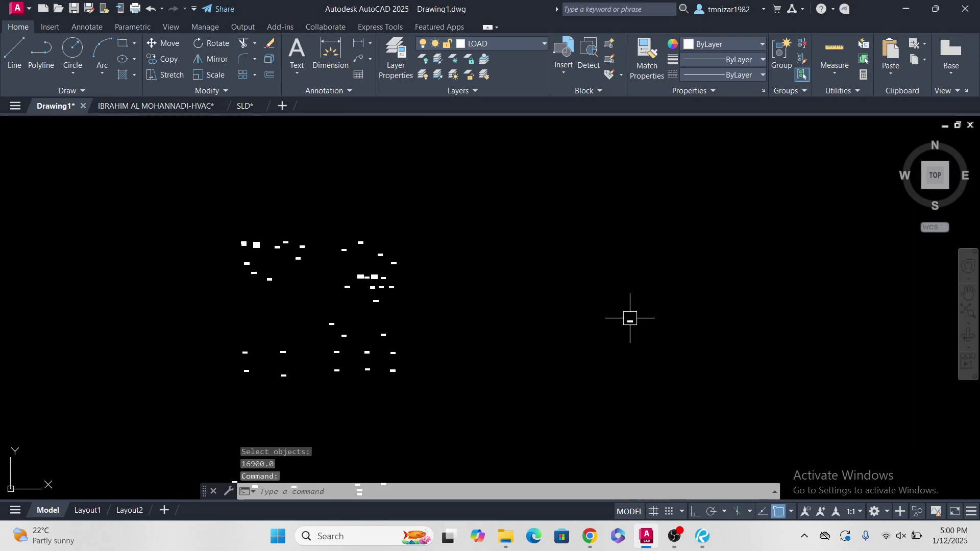
Step: Scale up the new total text beside the topmost group of load labels
left_click(617, 322)
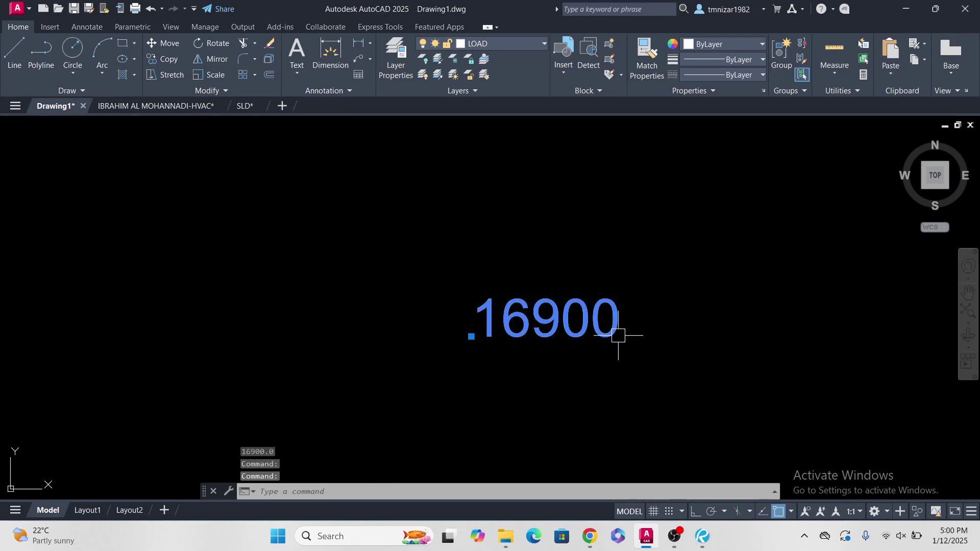
type("sc")
key("Return")
left_click(619, 335)
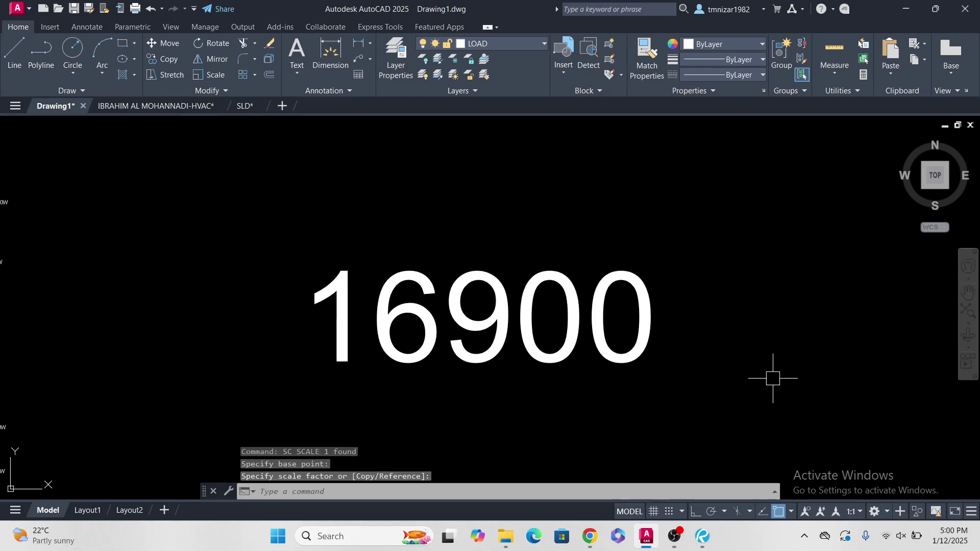
left_click(595, 333)
left_click(595, 335)
key("Escape")
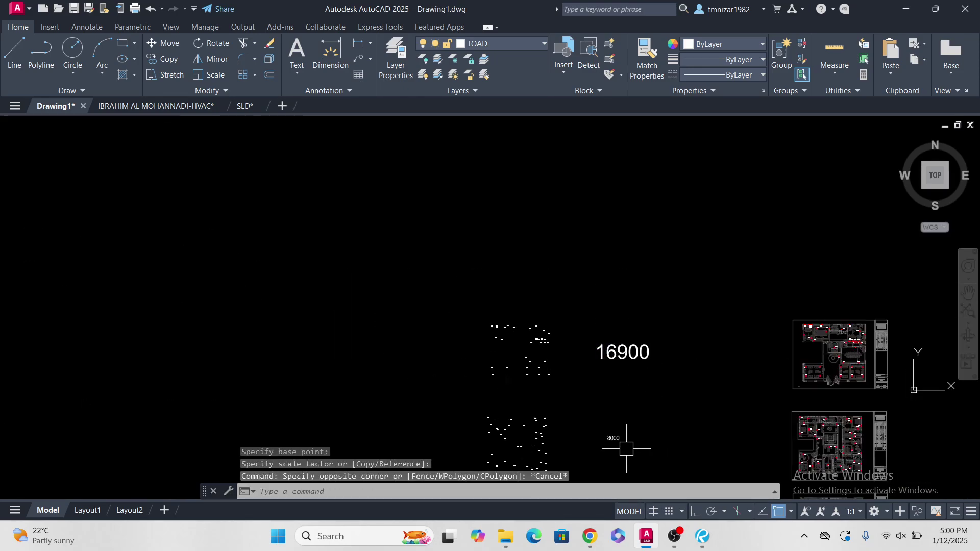
Step: Match the topmost group's total text to the properties of the 8000 total below it
type("Ma")
key("Return")
left_click(619, 433)
left_click(630, 350)
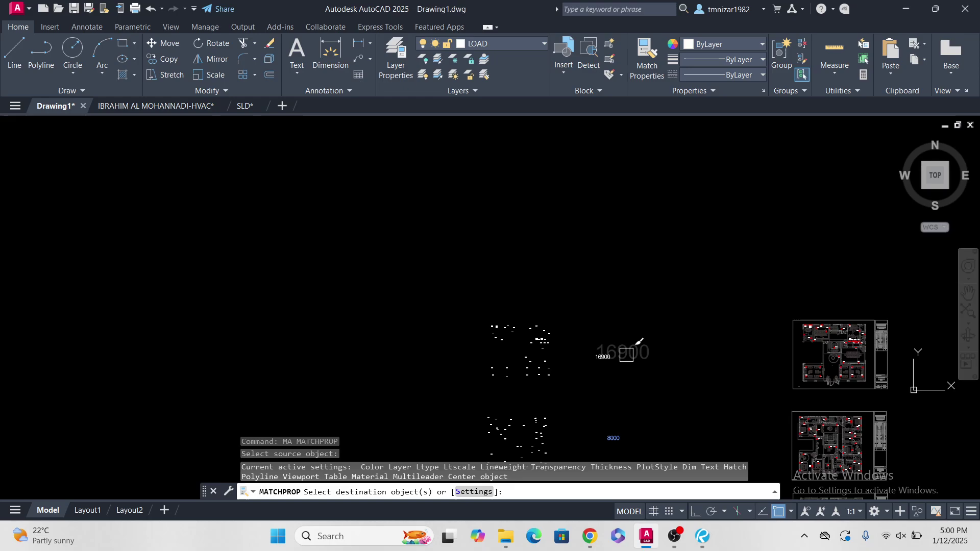
key("Escape")
Step: Move the topmost group's total farther away from its load labels, horizontally toward the floor plan sheets
scroll(608, 354, "up", 4)
left_click(606, 358)
scroll(594, 355, "up", 2)
middle_click_drag(655, 387, 606, 376)
type("M")
key("Return")
left_click(604, 375)
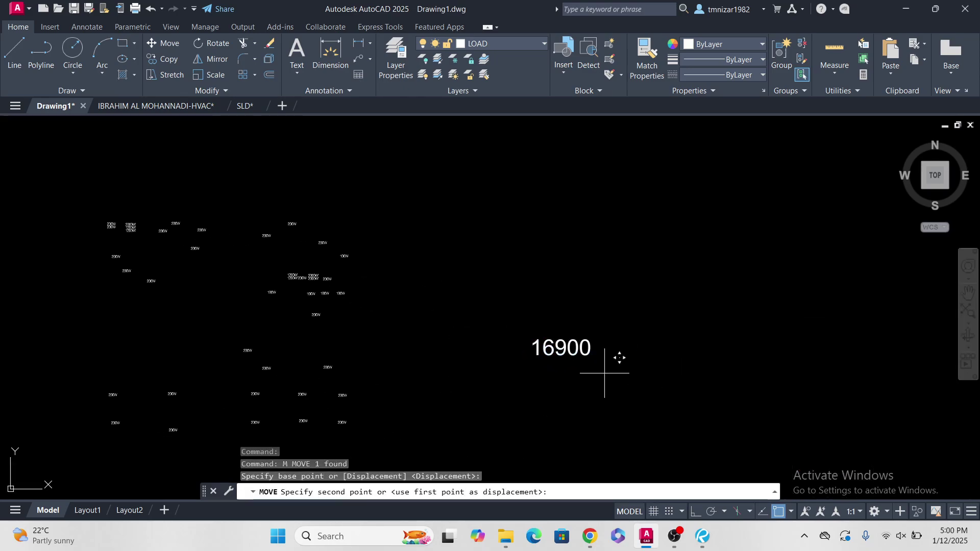
left_click(714, 376)
key("Escape")
Step: Examine the topmost group's load labels together with its recalculated total
scroll(621, 381, "down", 2)
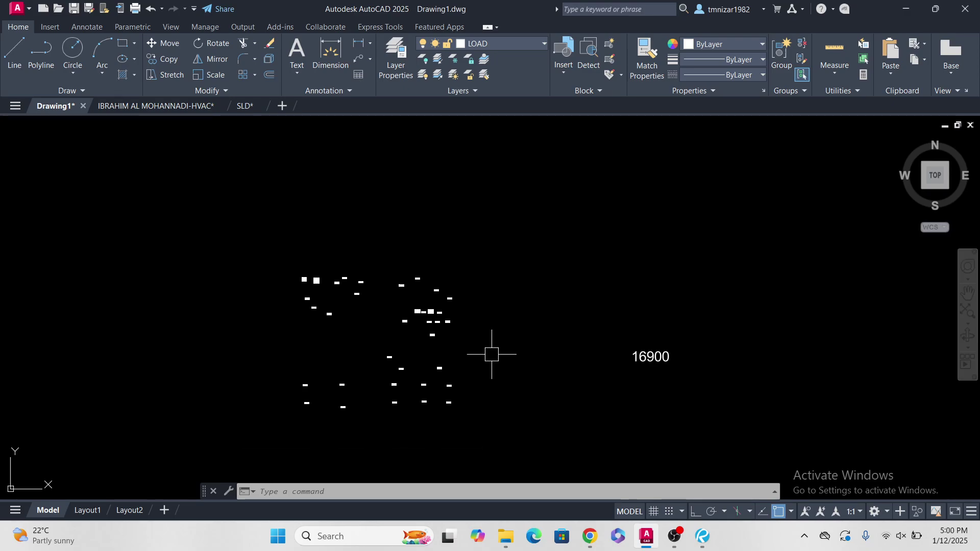
scroll(427, 313, "up", 4)
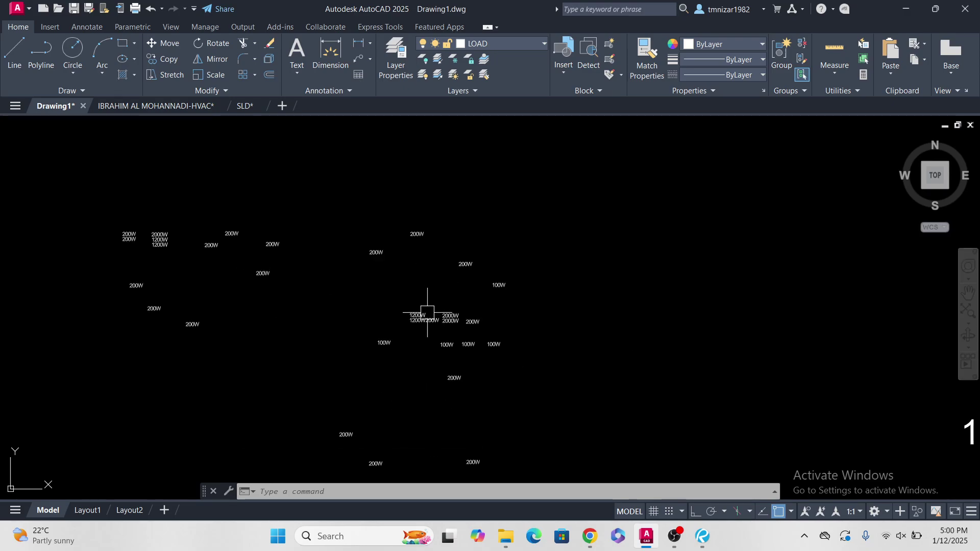
scroll(449, 329, "down", 4)
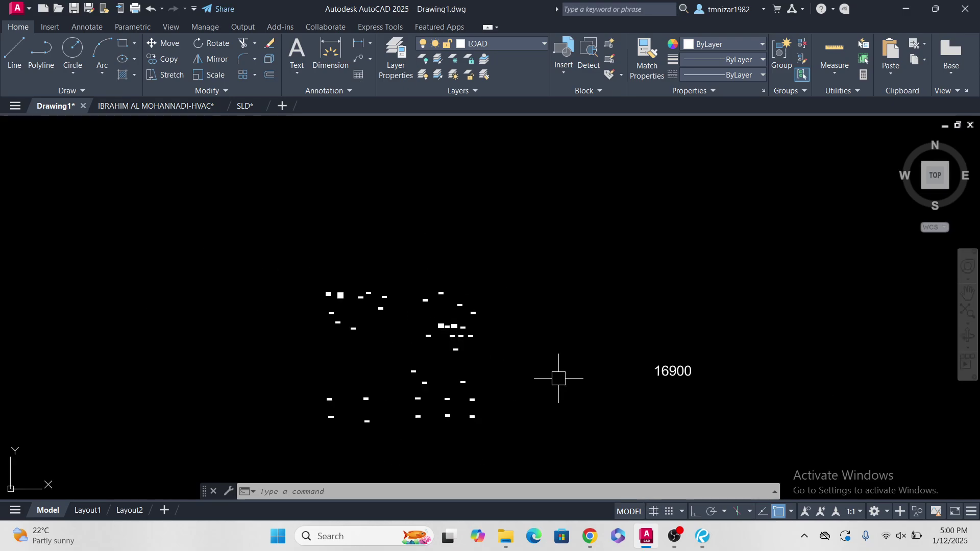
scroll(639, 375, "up", 2)
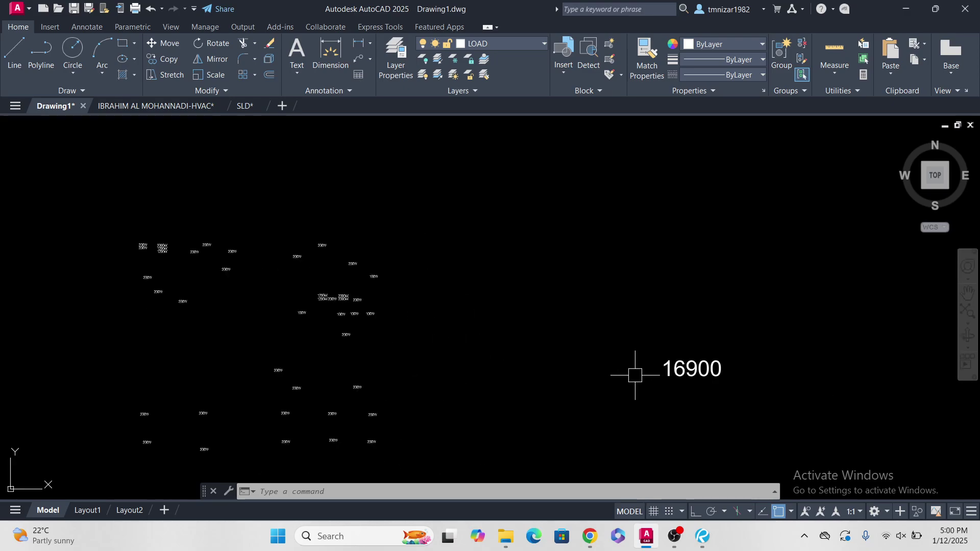
scroll(575, 338, "down", 2)
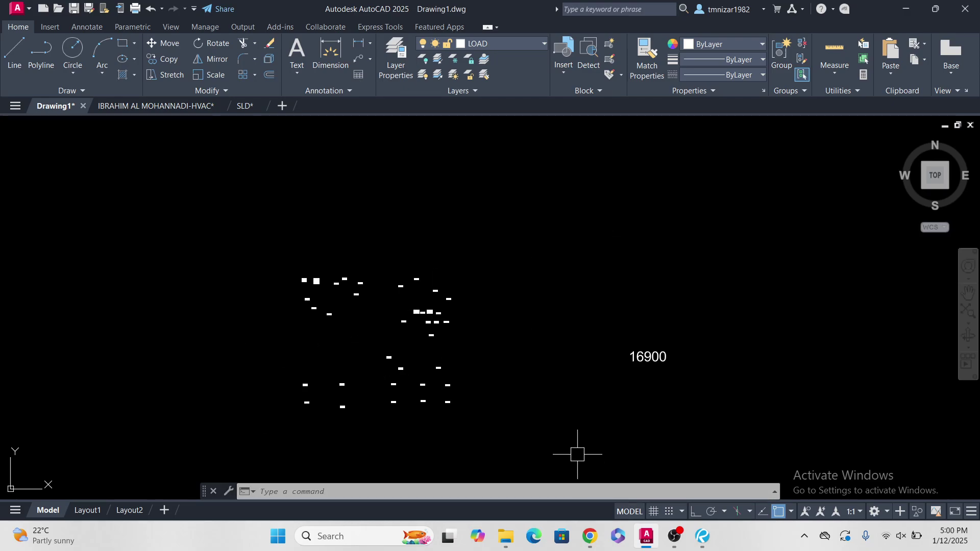
scroll(651, 369, "up", 2)
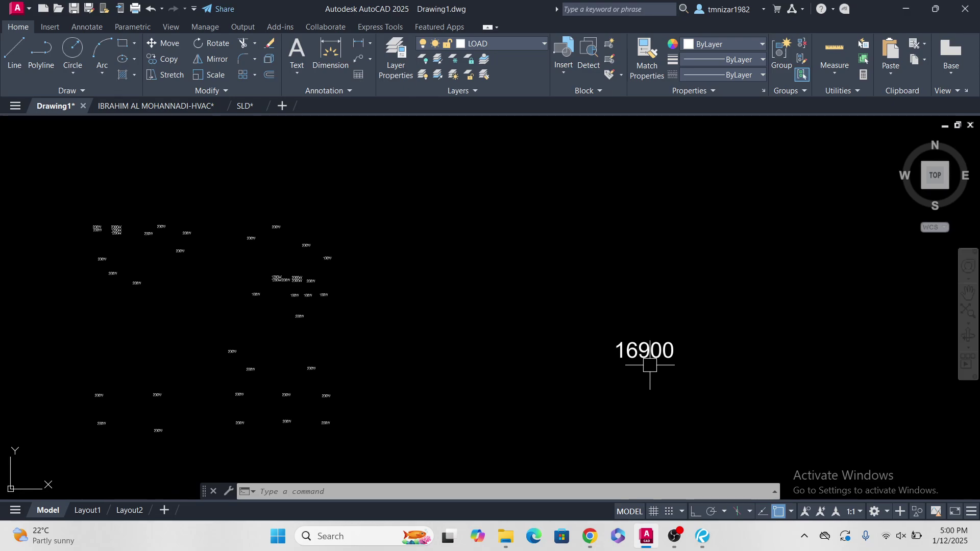
middle_click_drag(647, 356, 563, 256)
scroll(577, 300, "down", 2)
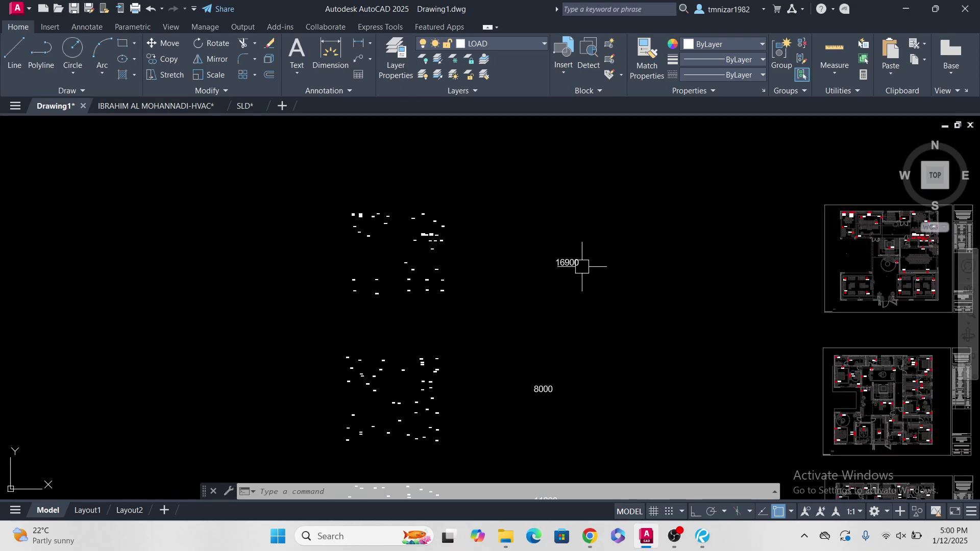
left_click(680, 536)
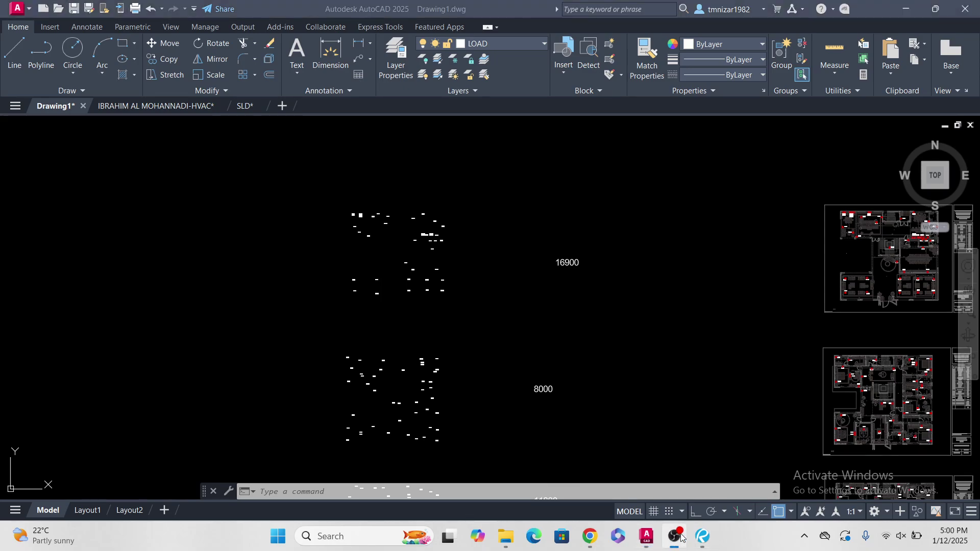
left_click(681, 536)
Step: Check the load totals beside all four label groups against the outlets on the floor plan sheets
scroll(550, 267, "up", 4)
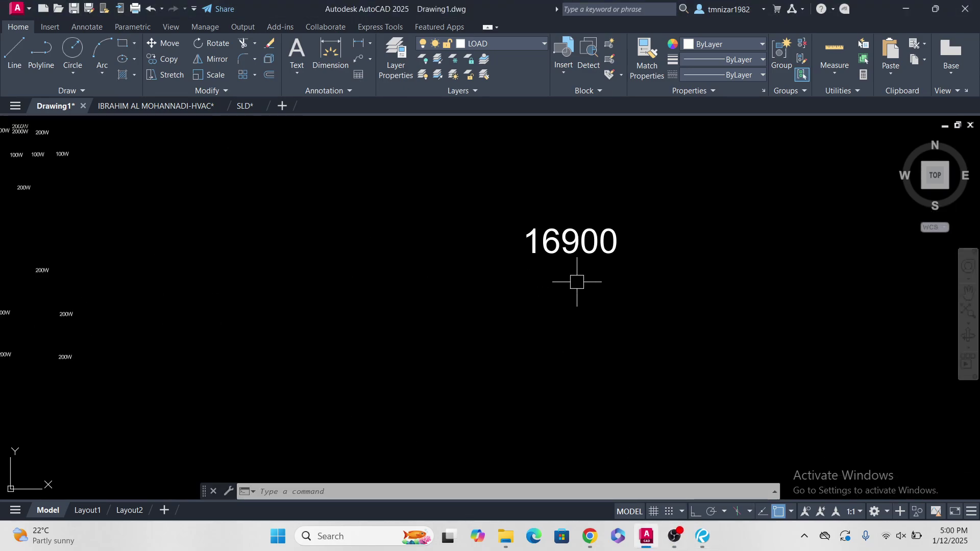
scroll(541, 282, "down", 4)
scroll(531, 304, "up", 2)
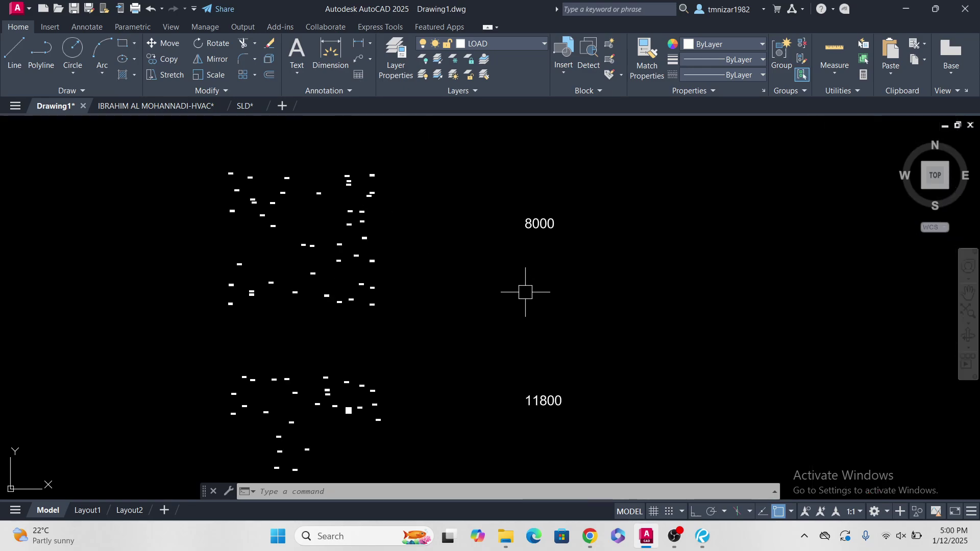
scroll(530, 291, "up", 2)
scroll(526, 204, "down", 2)
scroll(541, 328, "down", 2)
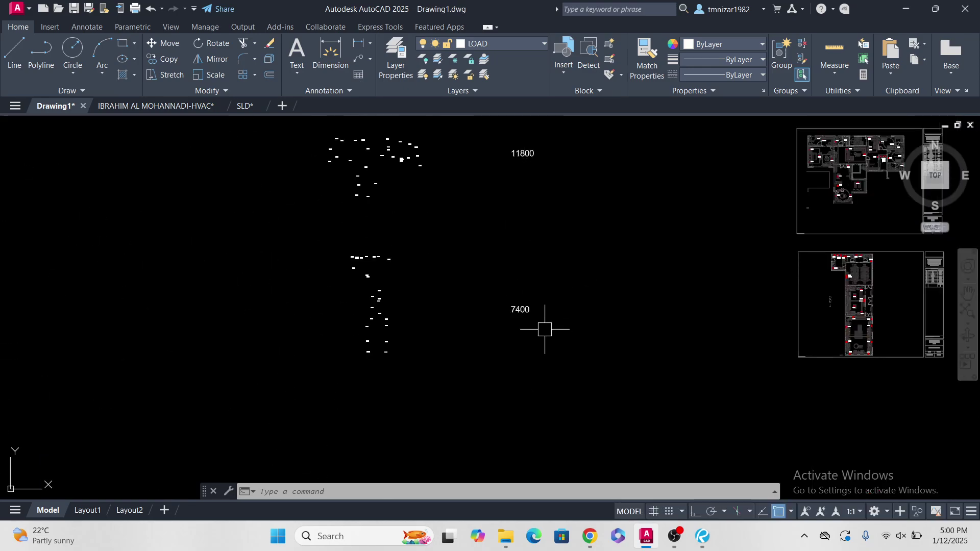
scroll(516, 320, "up", 4)
scroll(517, 317, "down", 5)
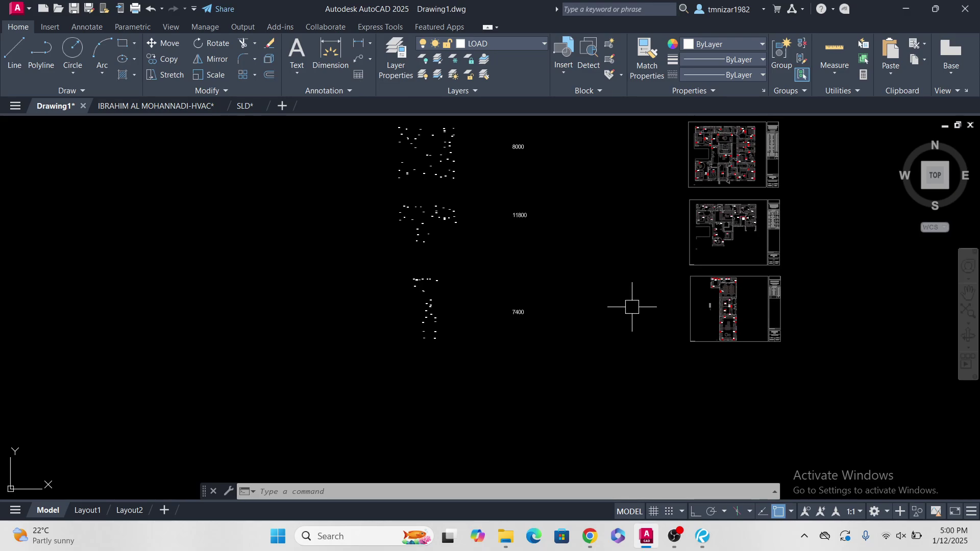
scroll(632, 307, "down", 1)
scroll(770, 201, "up", 5)
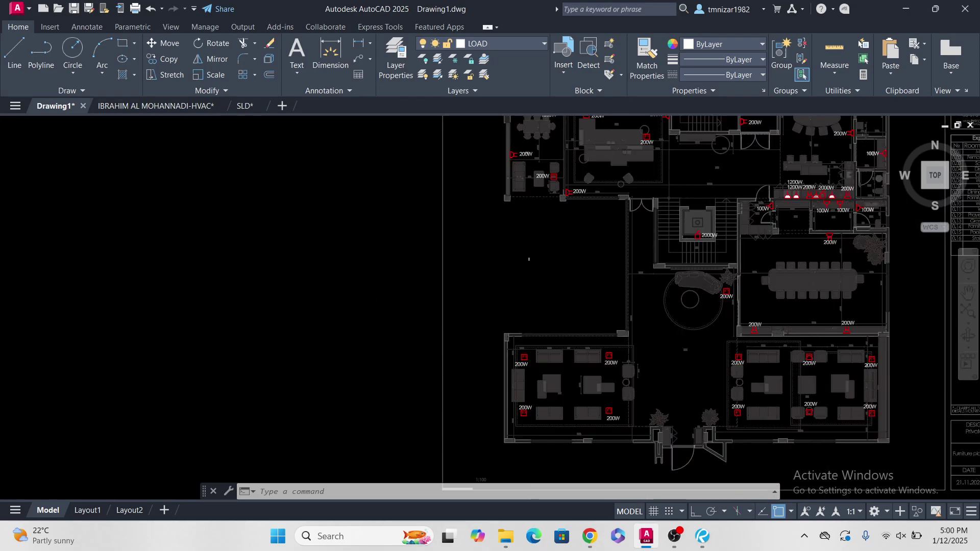
scroll(706, 214, "up", 2)
scroll(696, 234, "down", 8)
key("Escape")
key("Escape")
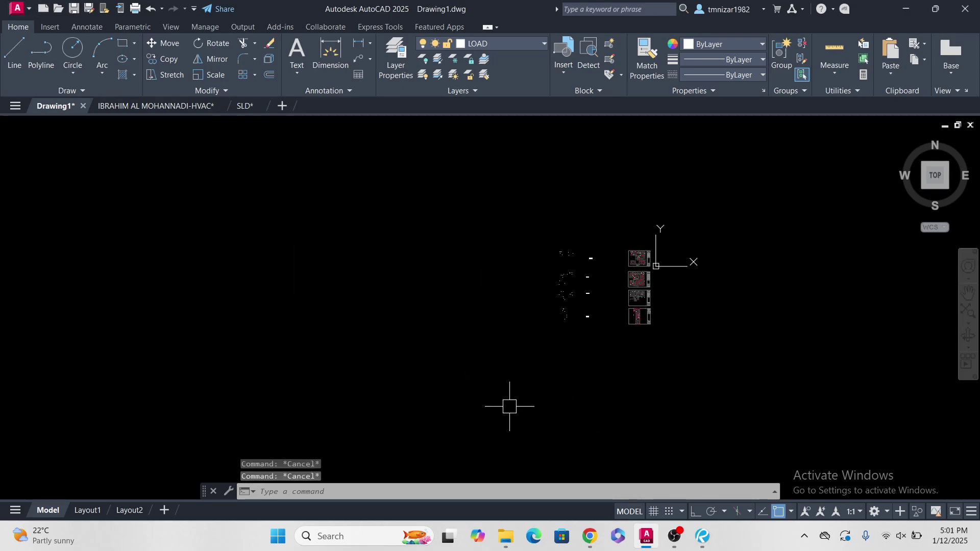
Step: Open the SLD drawing from the Downloads folder as a read-only copy
left_click(22, 10)
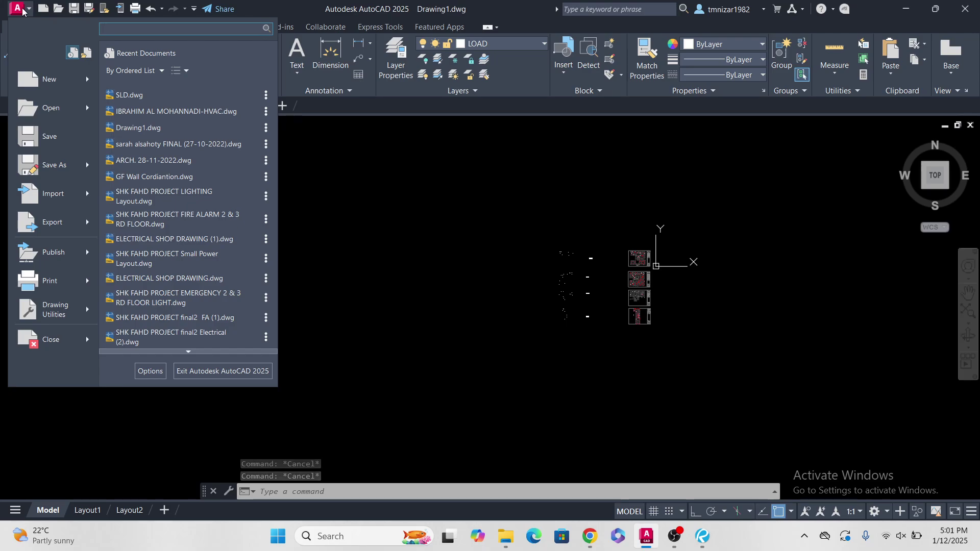
mouse_move(45, 112)
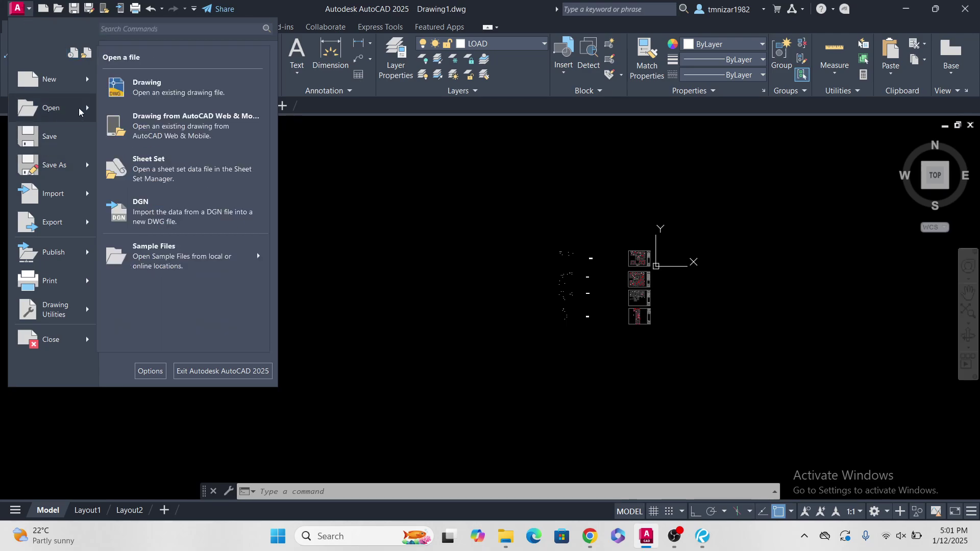
left_click(174, 96)
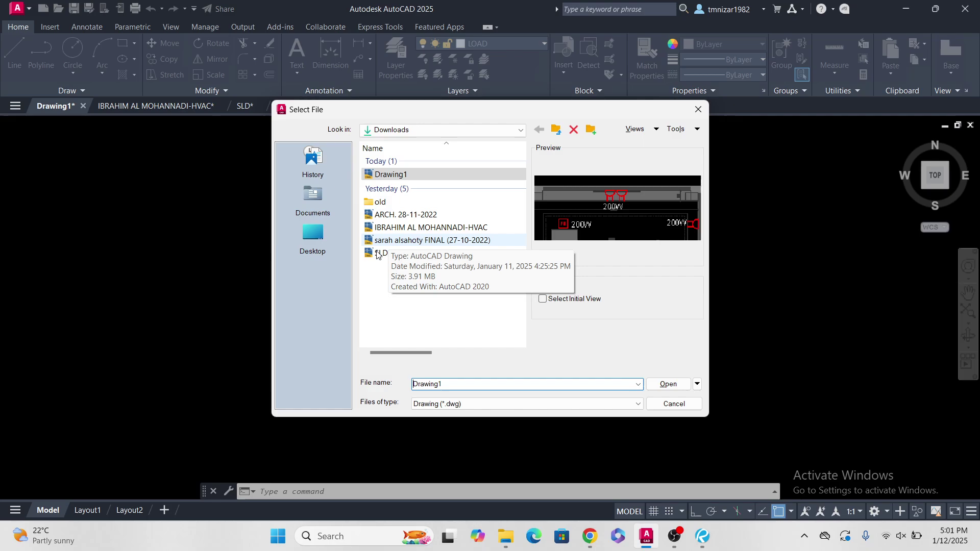
left_click(401, 254)
left_click(668, 385)
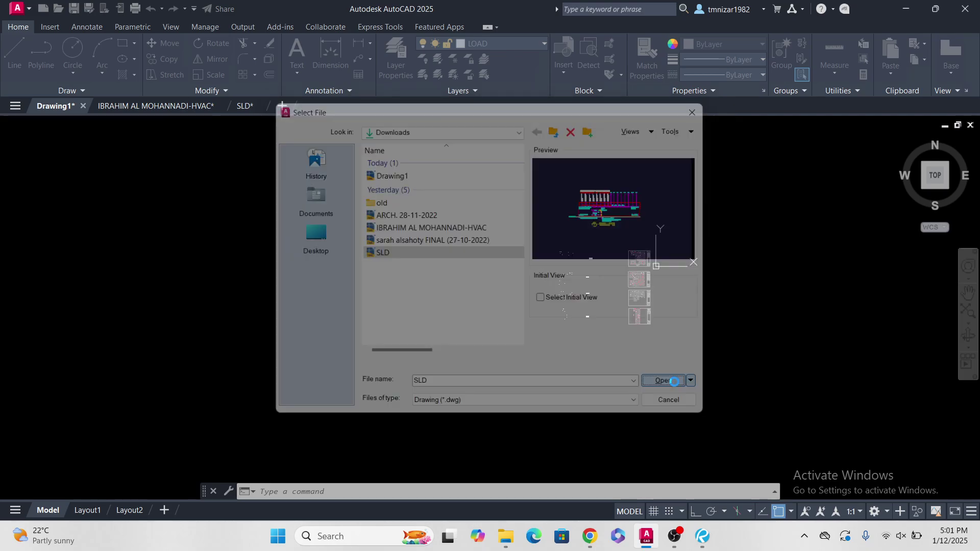
left_click(520, 301)
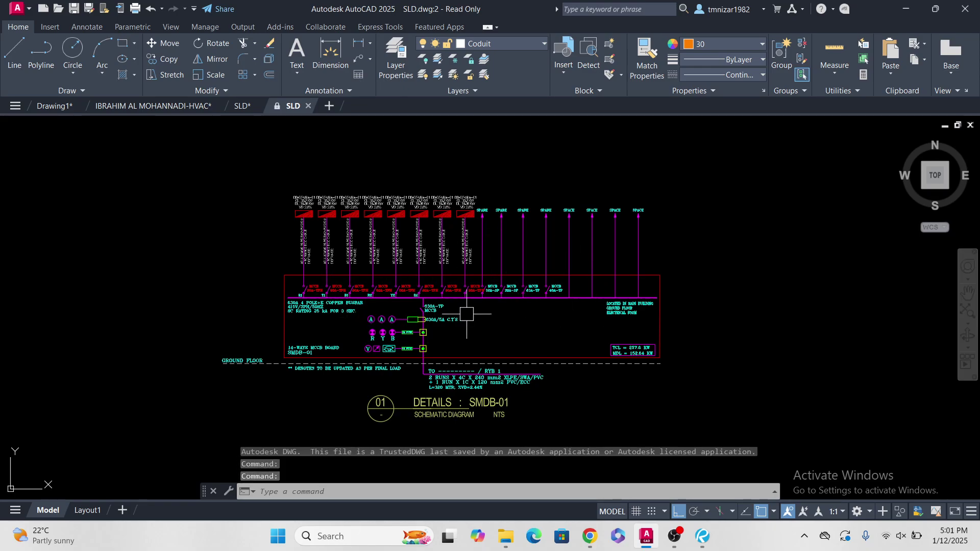
key("Escape")
Step: Copy the entire SMDB-01 schematic diagram with a base point and switch to the editable SLD drawing
scroll(466, 314, "down", 4)
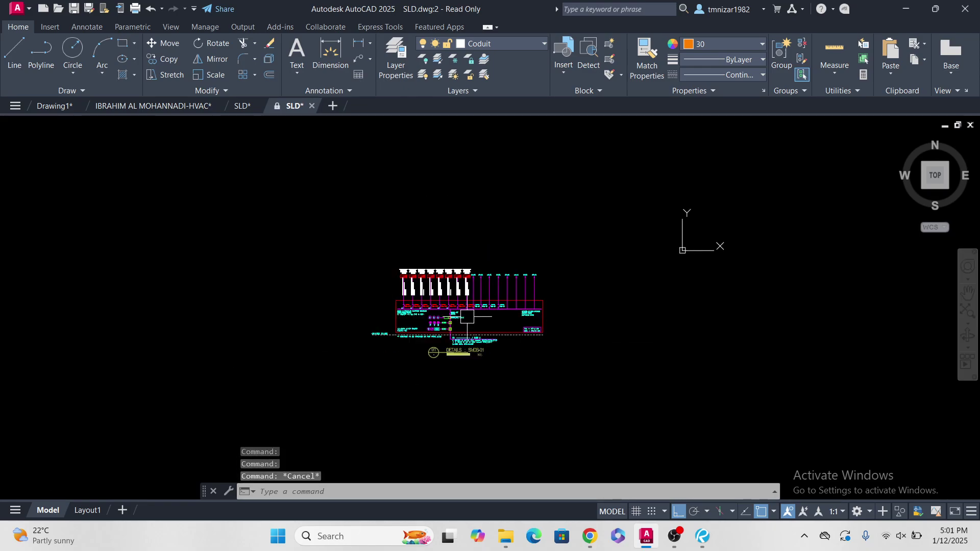
left_click(588, 226)
left_click(311, 420)
middle_click_drag(377, 389, 361, 398)
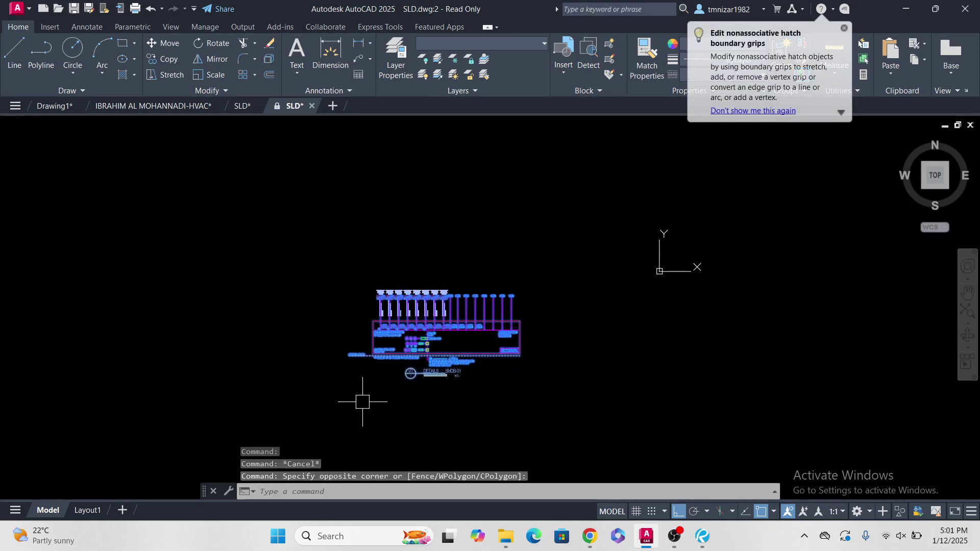
key("ctrl+shift+c")
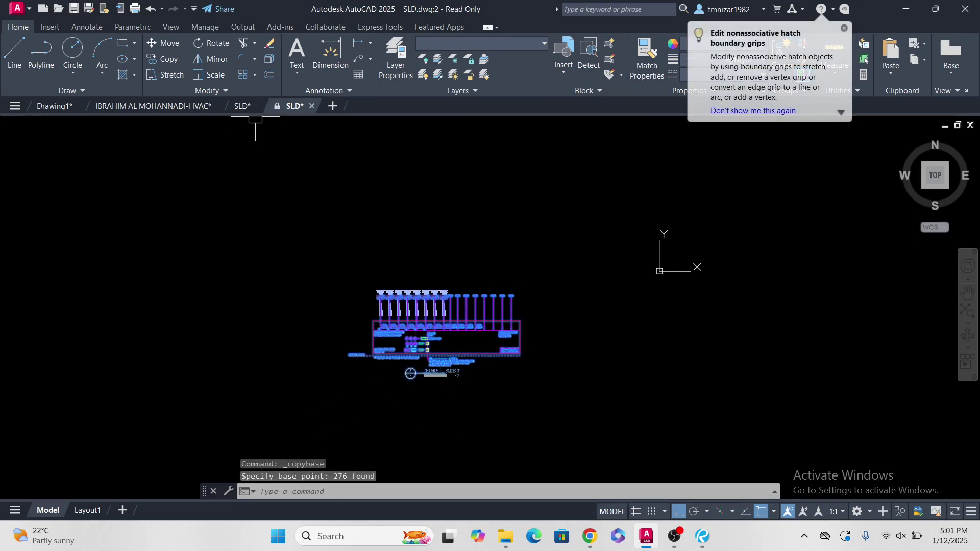
left_click(243, 106)
scroll(429, 245, "down", 6)
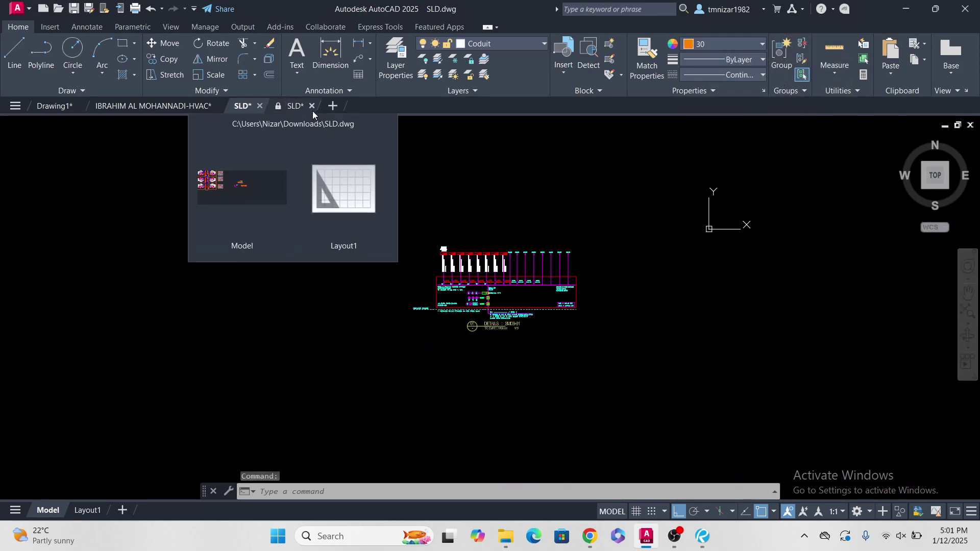
Step: Close both the read-only and the editable SLD drawings without saving their changes
left_click(309, 108)
left_click(503, 289)
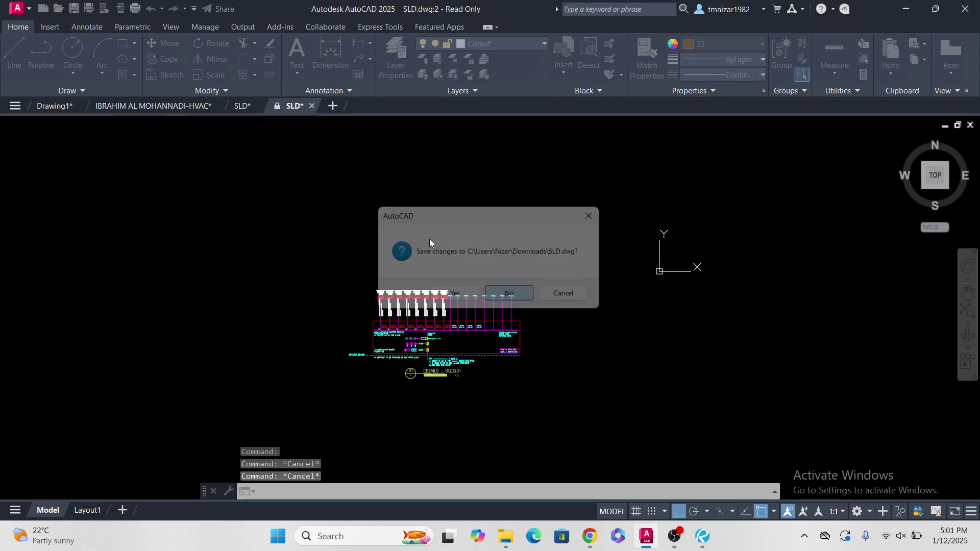
left_click(259, 106)
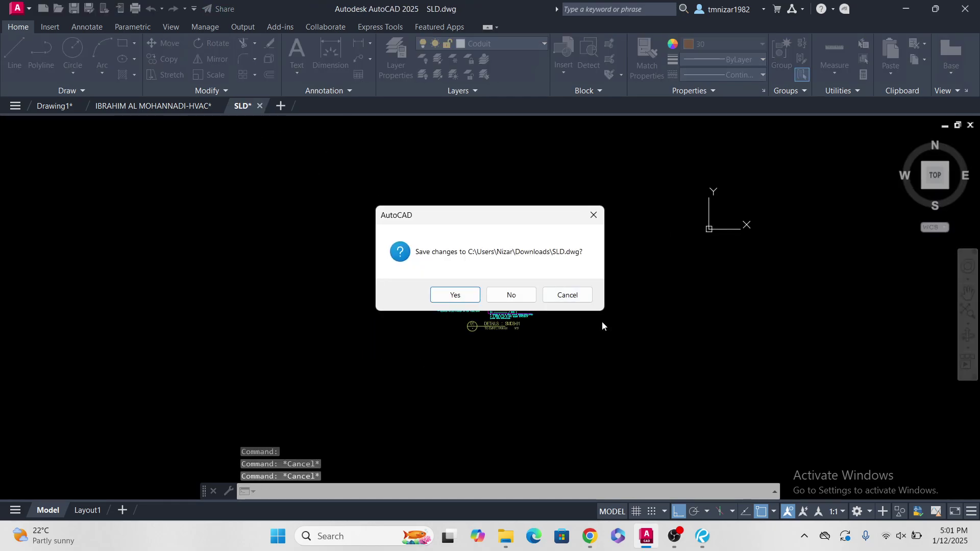
left_click(517, 295)
Step: Switch to Drawing1 and paste the copied SMDB-01 schematic into the empty space beside the load labels and floor plans
scroll(511, 227, "down", 4)
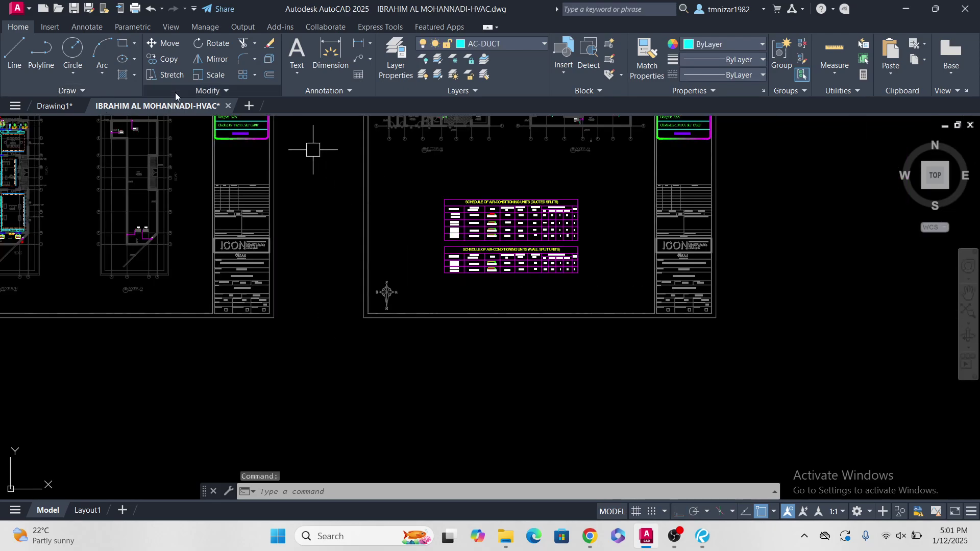
left_click(51, 107)
scroll(648, 267, "up", 2)
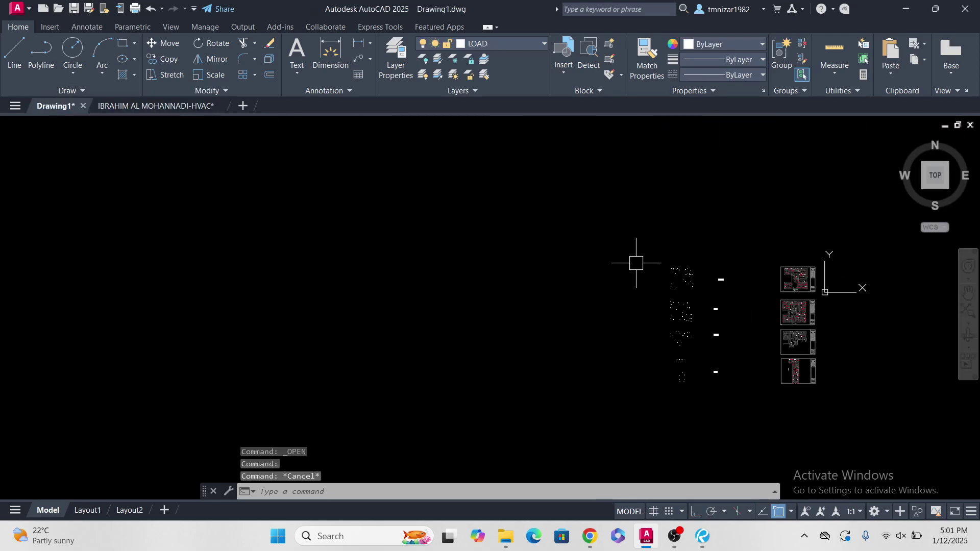
key("ctrl+v")
scroll(598, 307, "down", 5)
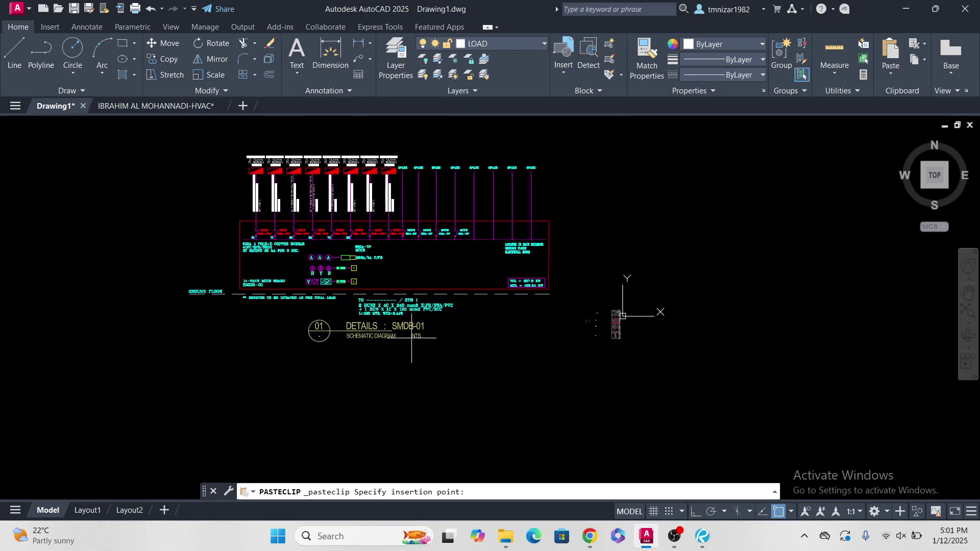
left_click(383, 365)
key("Escape")
Step: Scale the whole pasted SMDB-01 schematic down from a base point at its title, to roughly the size of the floor plan stack
left_click(554, 153)
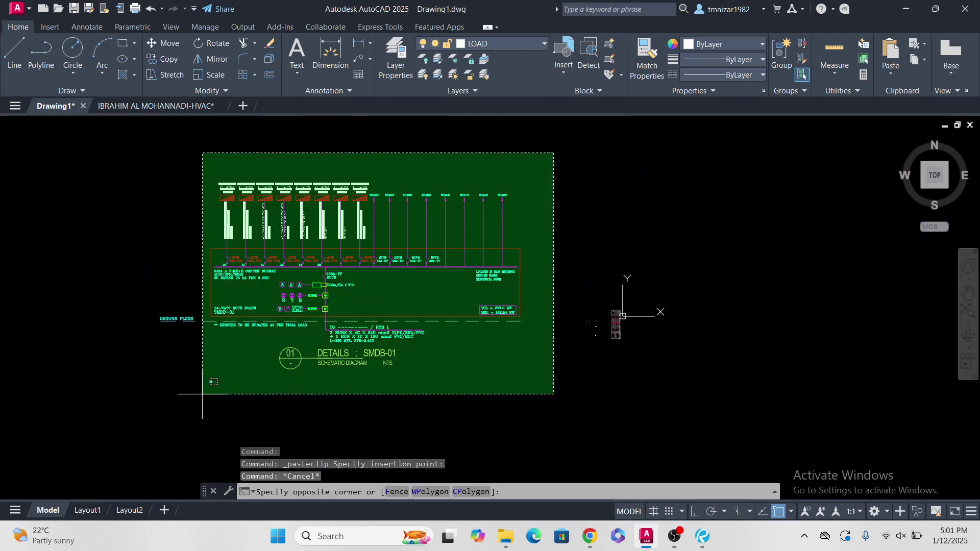
left_click(153, 394)
type("sc")
key("Return")
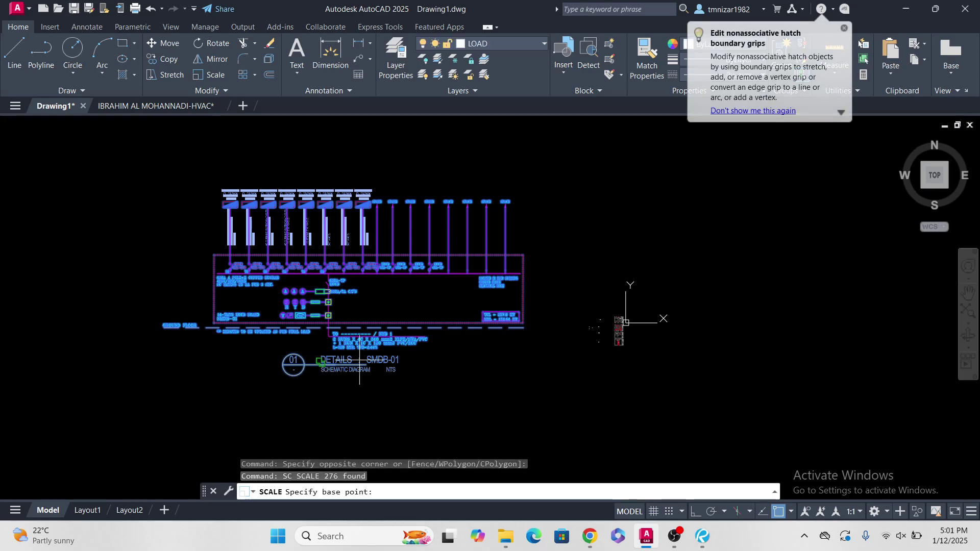
left_click(320, 362)
left_click(329, 381)
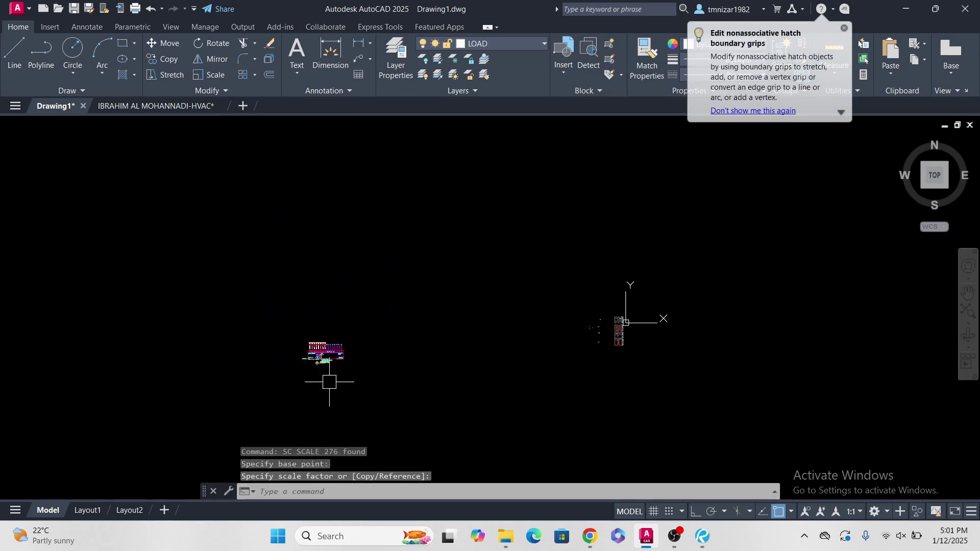
Step: Move the scaled-down SMDB-01 schematic close beside the four load label groups
left_click(269, 310)
left_click(365, 390)
type("m")
key("Return")
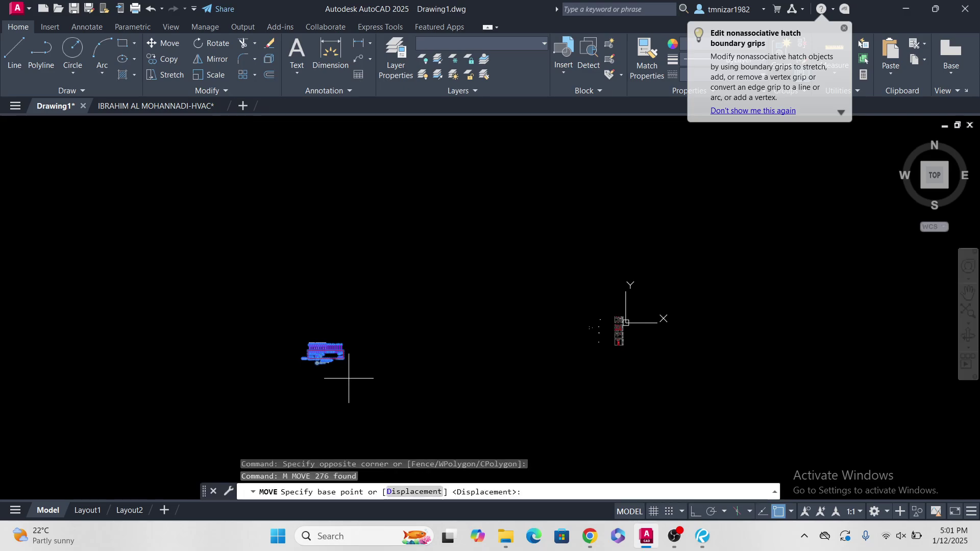
left_click(349, 378)
scroll(587, 350, "up", 8)
left_click(570, 376)
key("Escape")
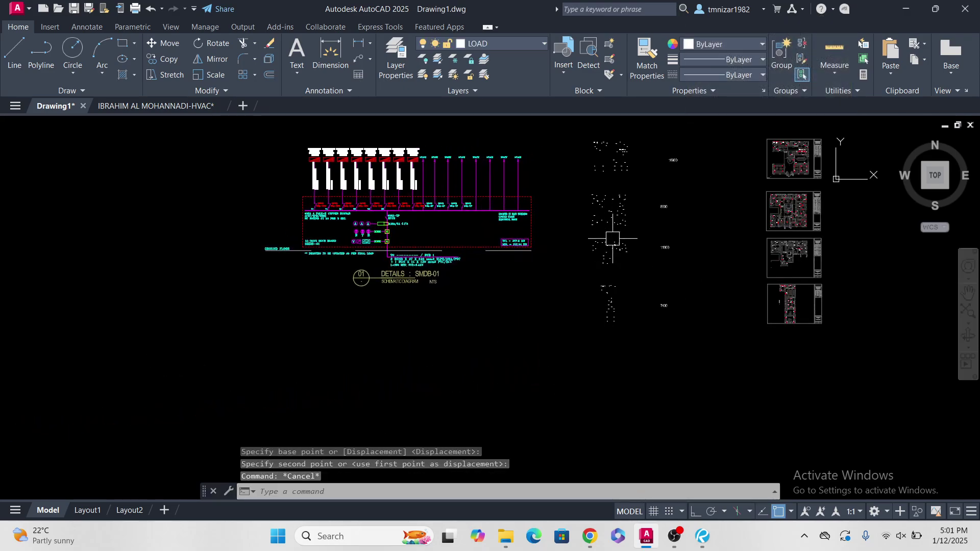
Step: Erase the repeated DB-GF-Villa - 01 labels and board symbols above the feeders, keeping only those of the first feeder
scroll(612, 239, "up", 5)
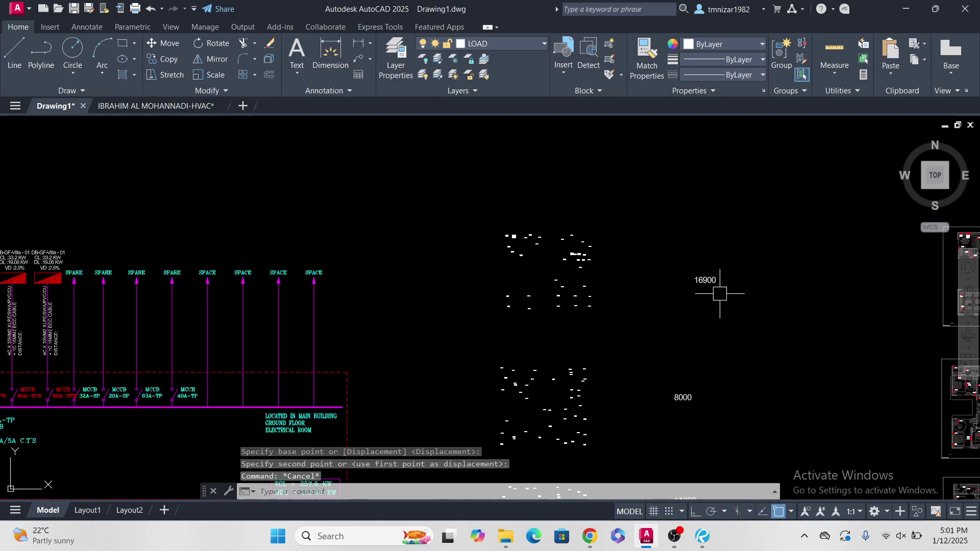
scroll(720, 293, "down", 3)
scroll(371, 244, "up", 10)
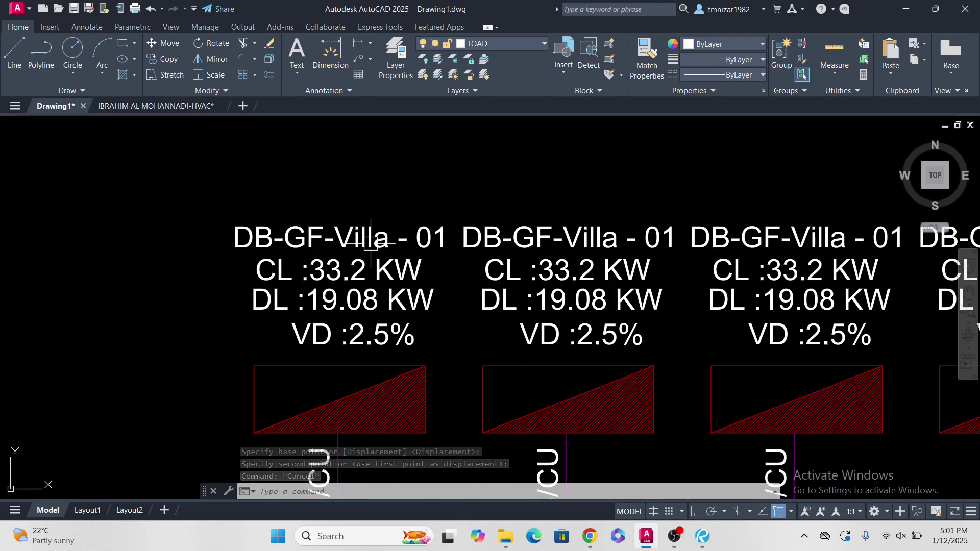
scroll(382, 245, "down", 4)
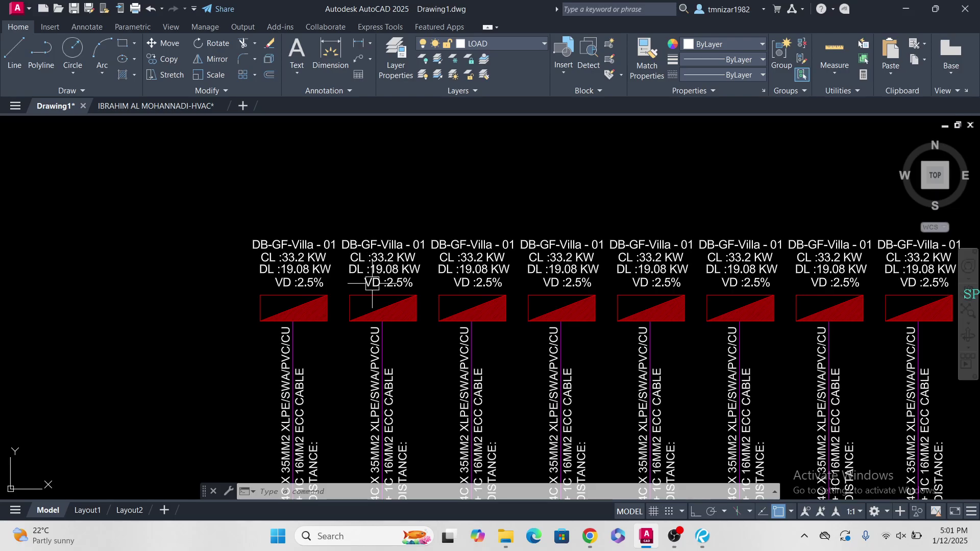
scroll(326, 274, "up", 2)
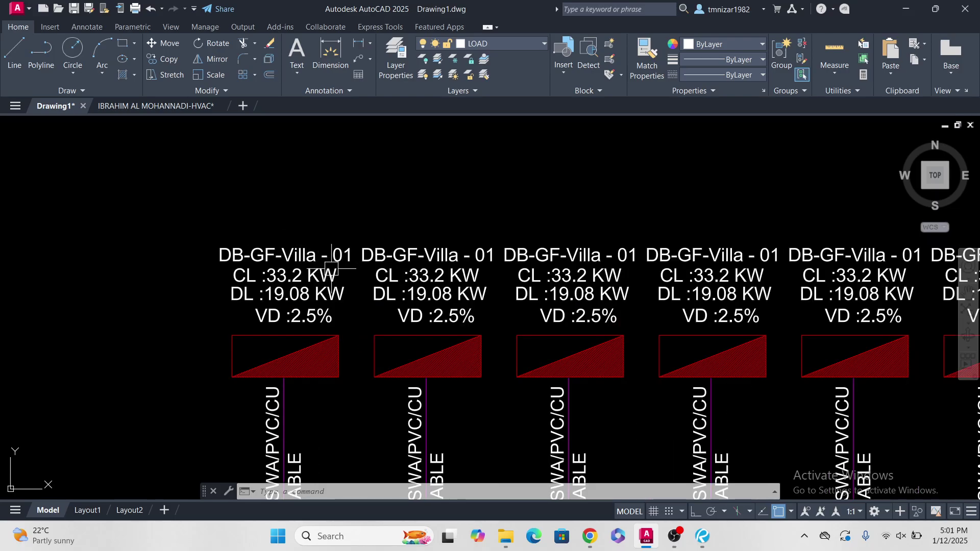
scroll(342, 255, "down", 3)
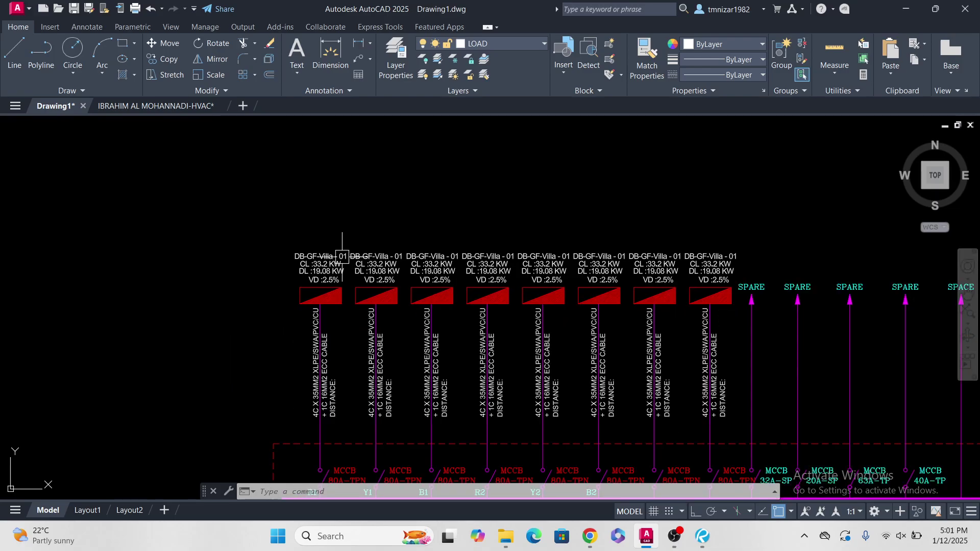
left_click(340, 218)
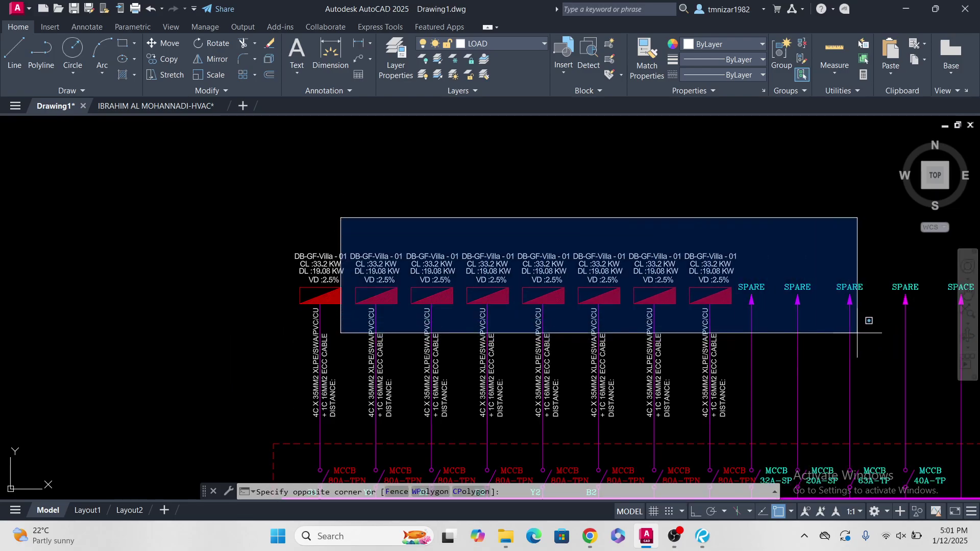
left_click(743, 324)
type("e")
key("Return")
Step: Erase the cable size and distance texts along the seven feeders beside the first one
mouse_move(508, 341)
middle_mouse_down()
mouse_move(564, 293)
mouse_move(645, 265)
middle_mouse_up()
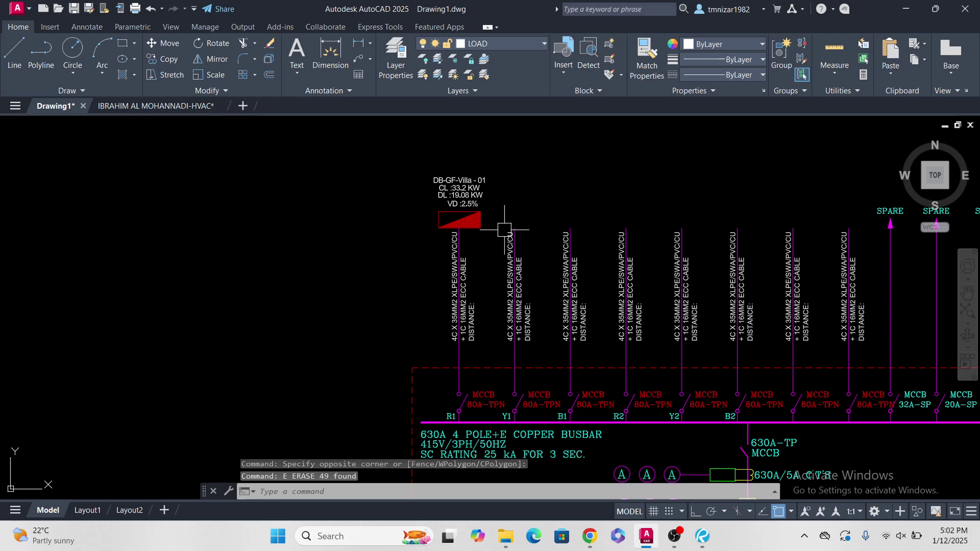
left_click(491, 209)
left_click(914, 335)
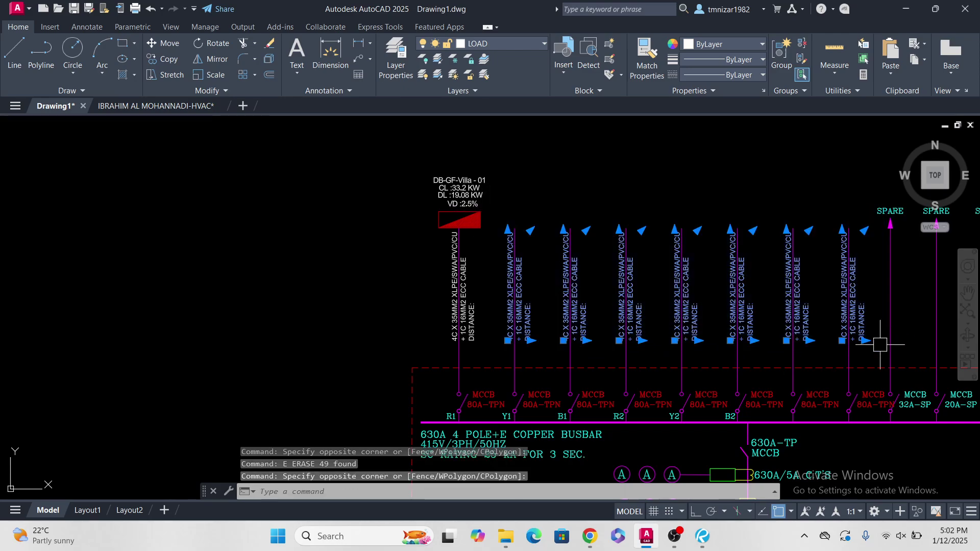
type("e")
key("Return")
Step: Shorten the remaining distribution board's name label to "DB-GF-Villa"
scroll(473, 280, "down", 2)
middle_click_drag(472, 280, 430, 143)
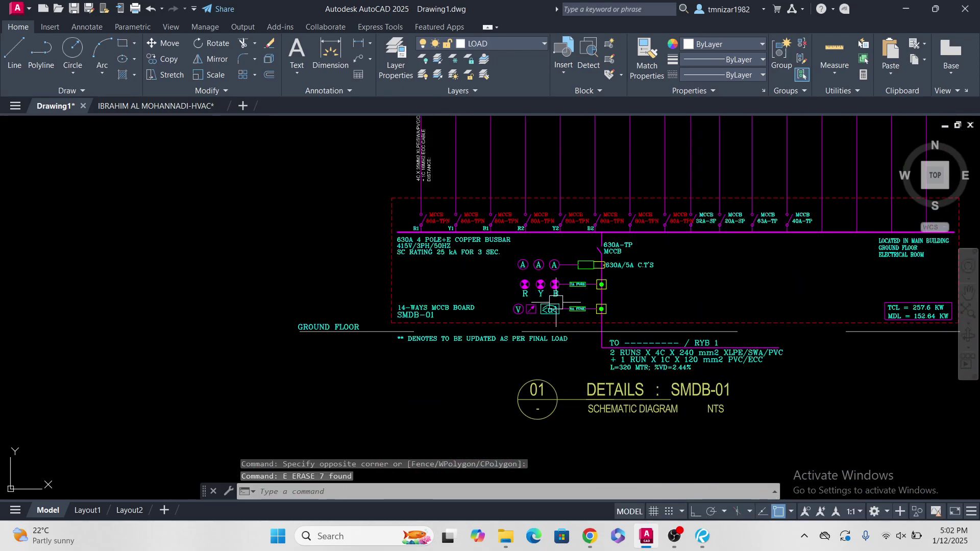
middle_click_drag(573, 286, 480, 337)
middle_click_drag(444, 276, 415, 269)
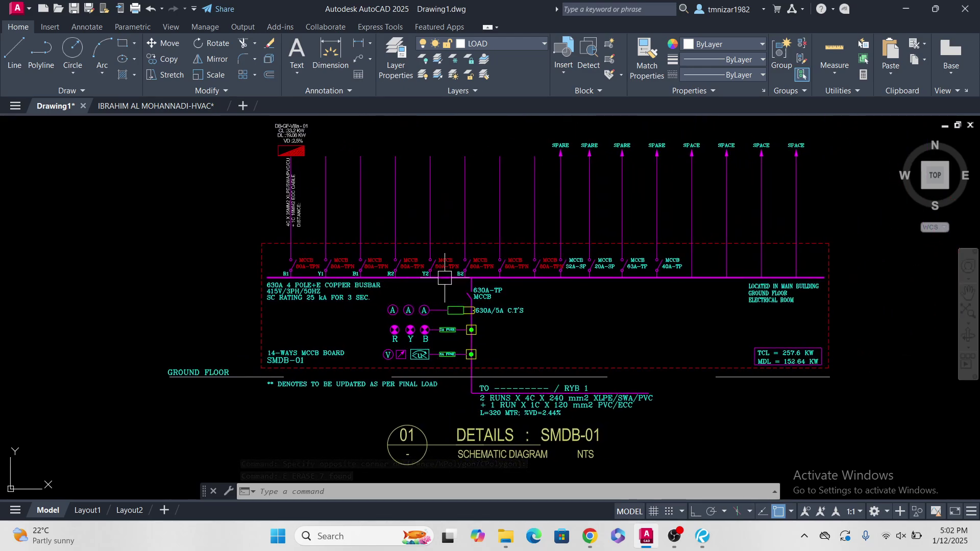
scroll(289, 168, "up", 10)
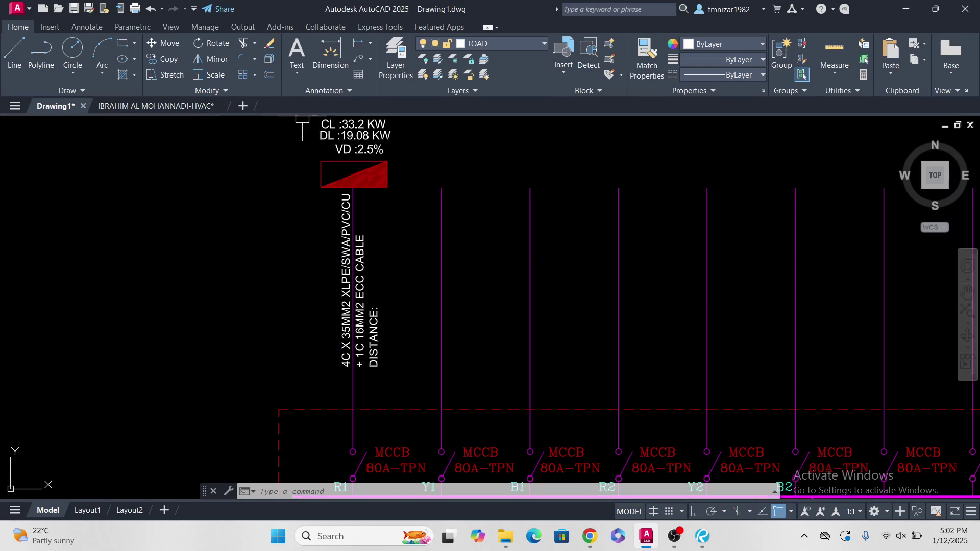
middle_click_drag(412, 287, 393, 283)
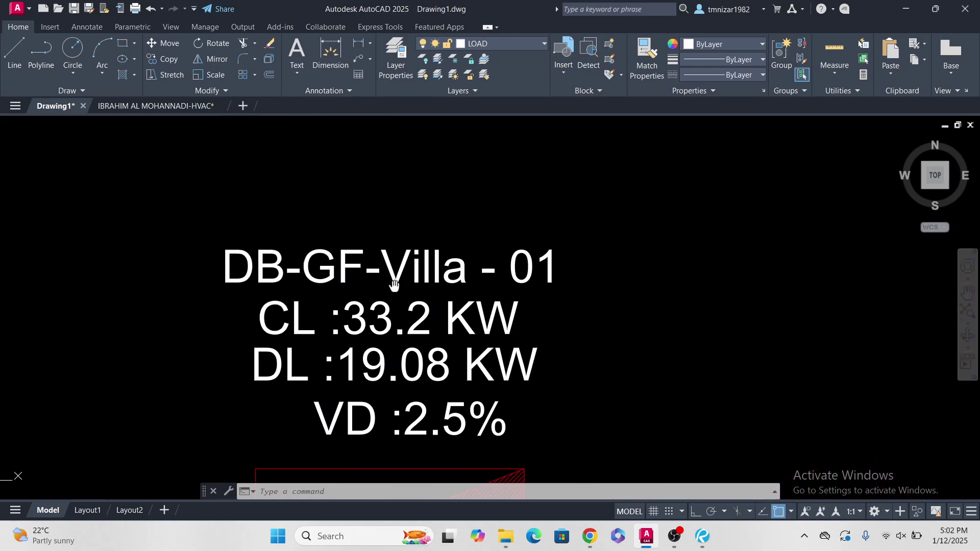
double_click(469, 271)
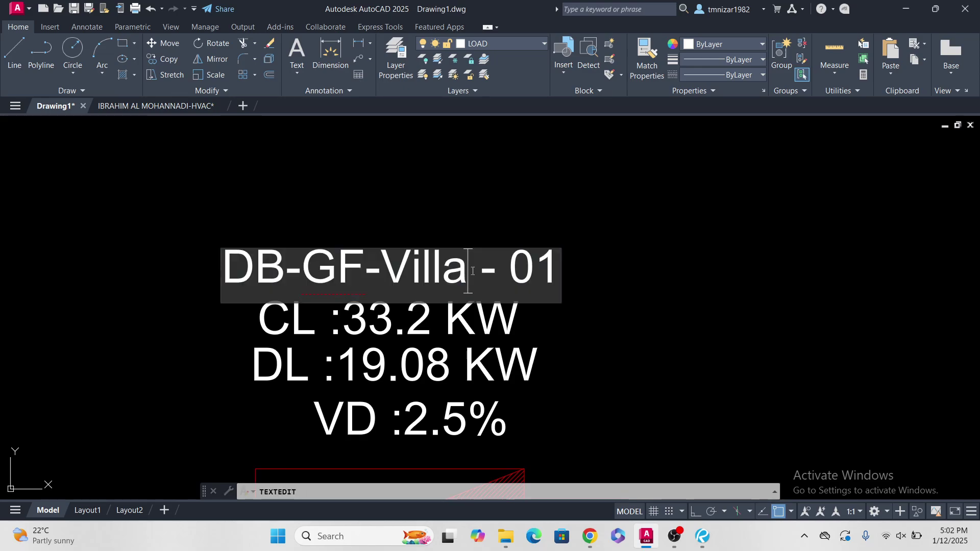
key("Delete")
left_click(585, 277)
key("Escape")
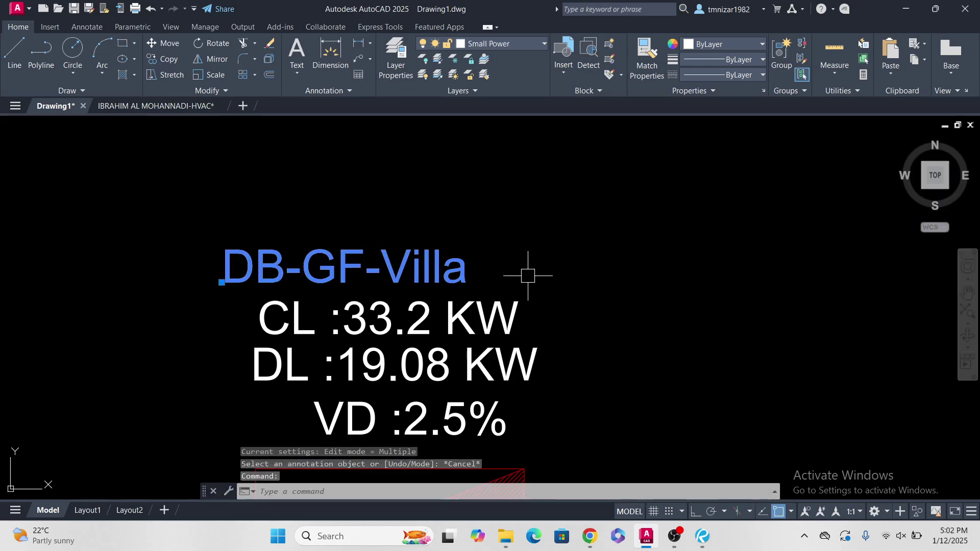
Step: Move the DB-GF-Villa label sideways to centre it over the load lines below
type("m")
key("Return")
left_click(564, 269)
left_click(602, 262)
key("Escape")
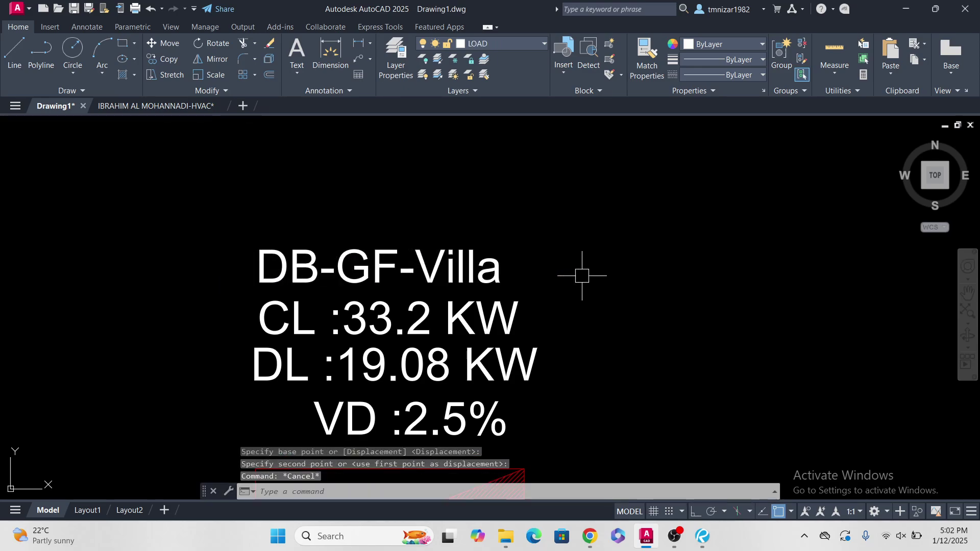
Step: Set the connected load line of DB-GF-Villa to "CL :16.9 KW"
scroll(288, 332, "up", 2)
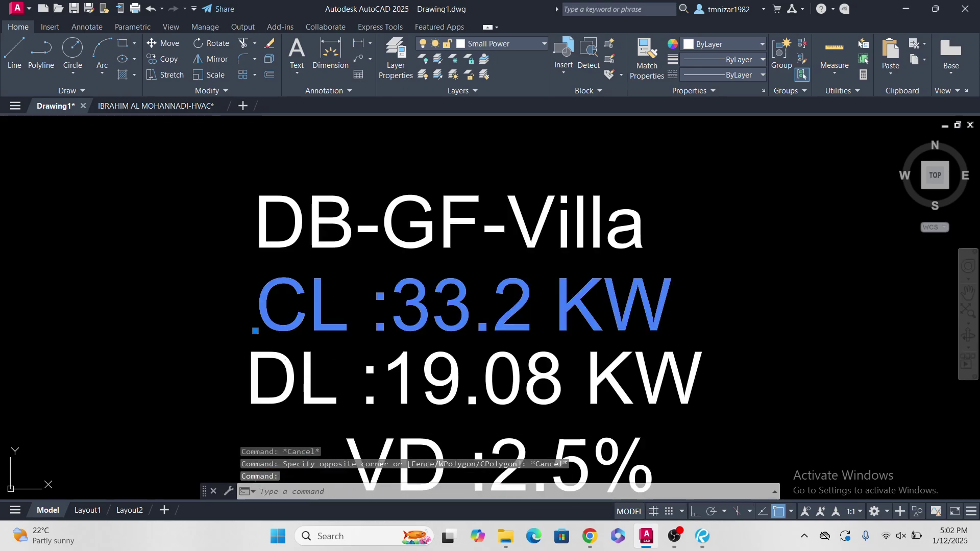
double_click(438, 304)
left_click_drag(471, 307, 386, 305)
type("16.")
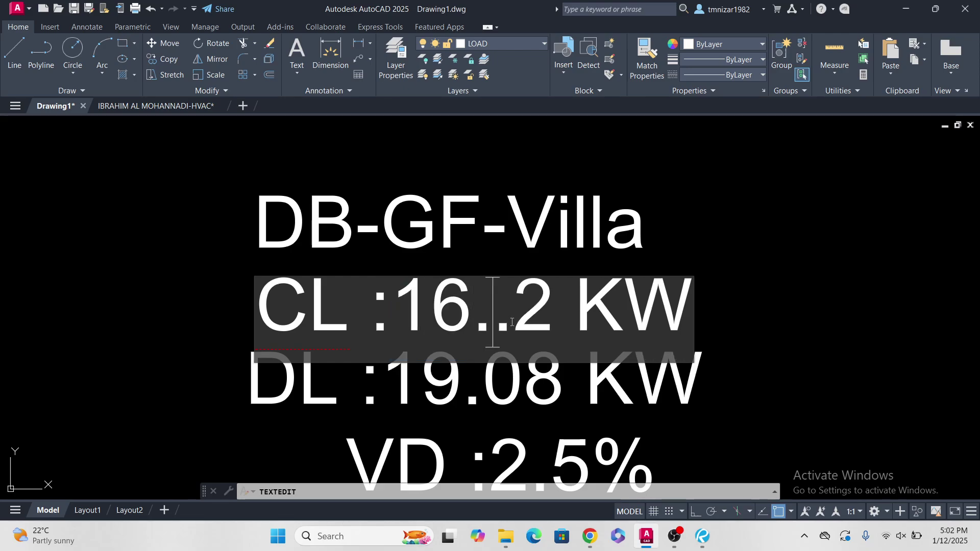
key("BackSpace")
left_click_drag(527, 313, 510, 317)
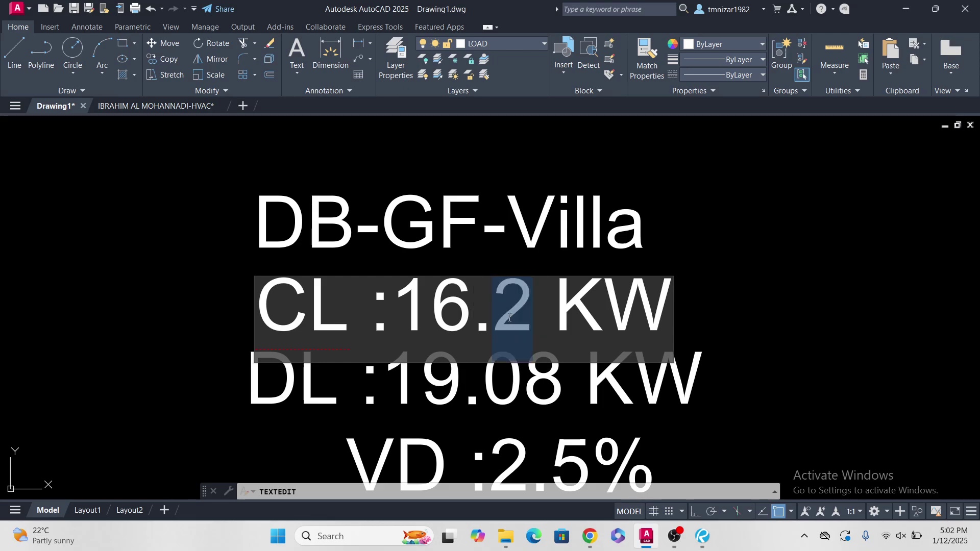
type("9")
left_click(757, 293)
key("Escape")
Step: Change the colour of the DL demand load line under DB-GF-Villa to magenta
scroll(677, 330, "down", 2)
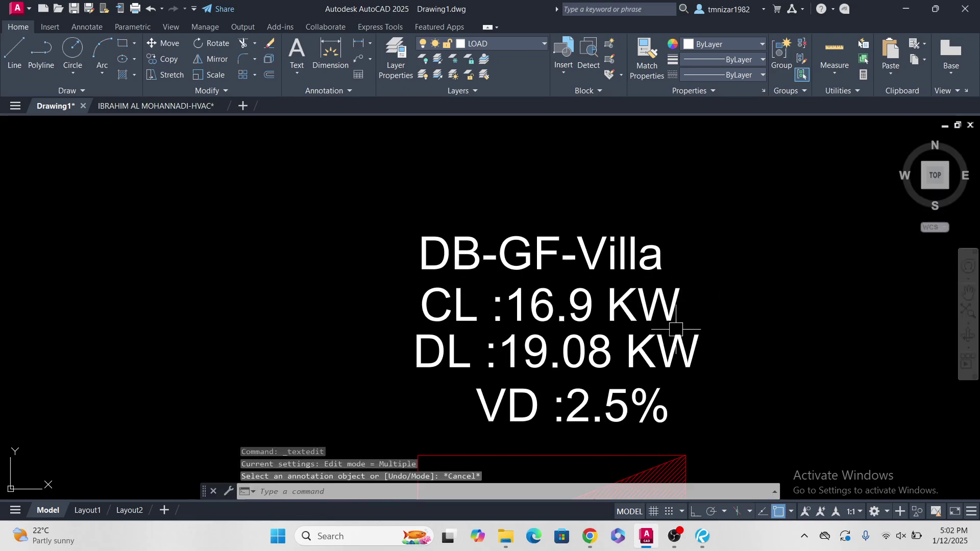
key("Escape")
left_click(637, 357)
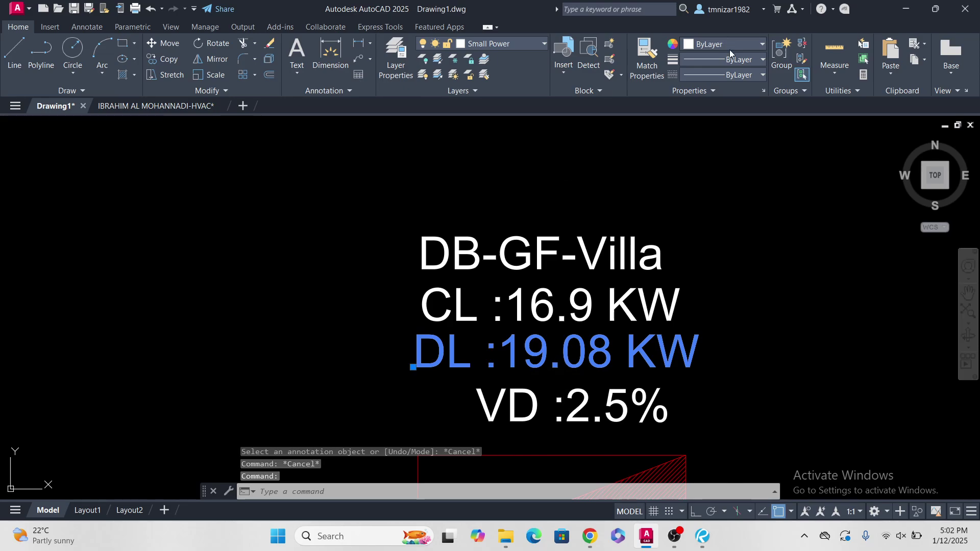
left_click(730, 47)
left_click(749, 164)
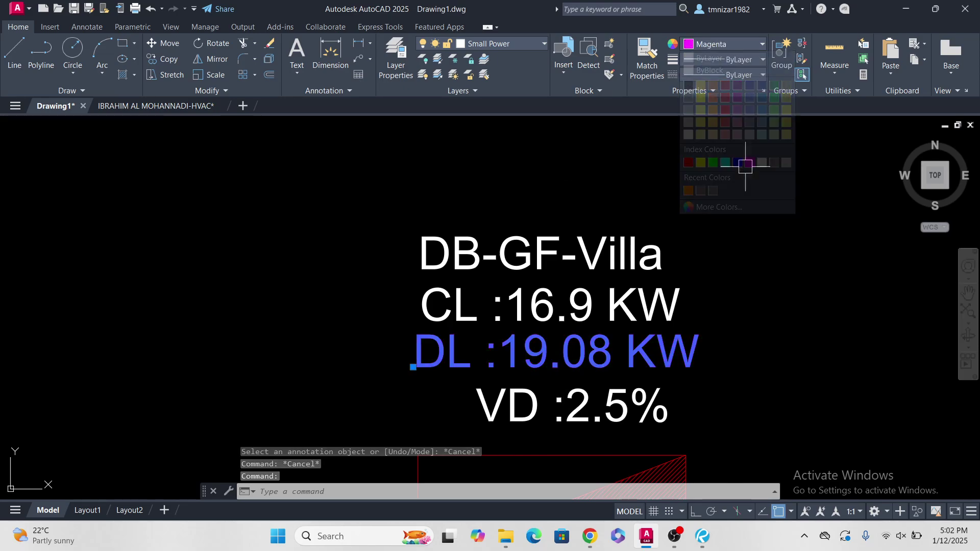
key("Escape")
Step: Move the VD voltage drop line sideways to centre it beneath the DL line
mouse_move(622, 433)
middle_mouse_down()
mouse_move(569, 376)
mouse_move(595, 367)
middle_mouse_up()
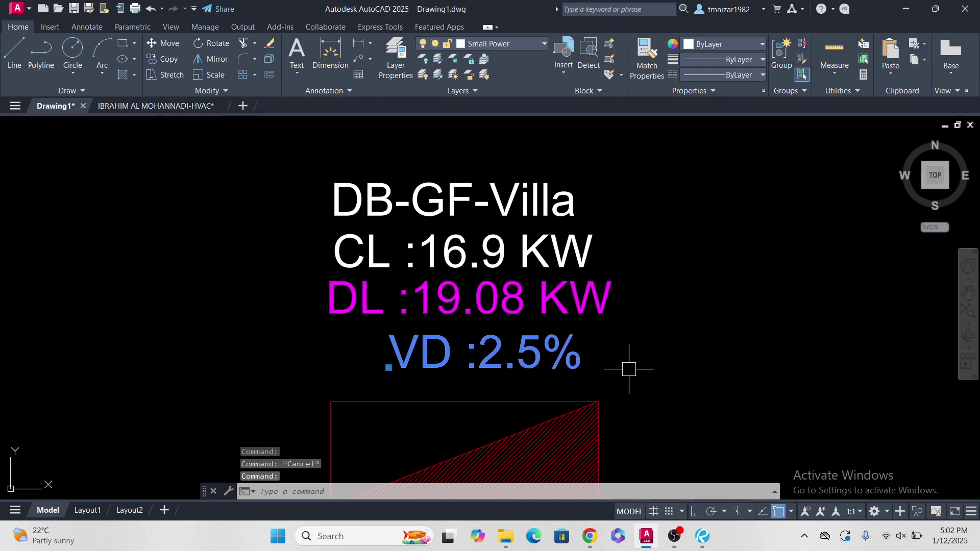
key("m")
key("space")
left_click(691, 351)
left_click(668, 351)
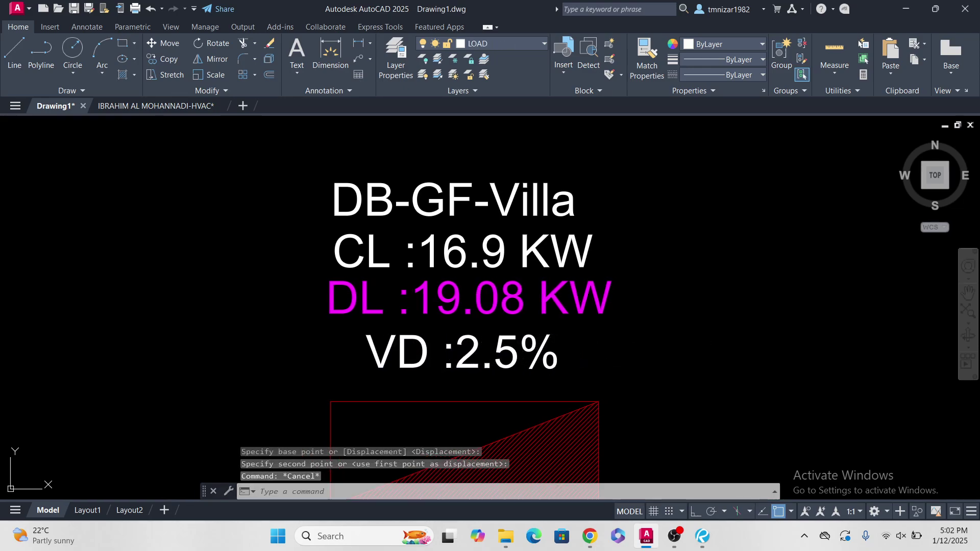
Step: Erase the VD voltage drop line beneath the DL line and undo the last view change
middle_click_drag(639, 305, 639, 309)
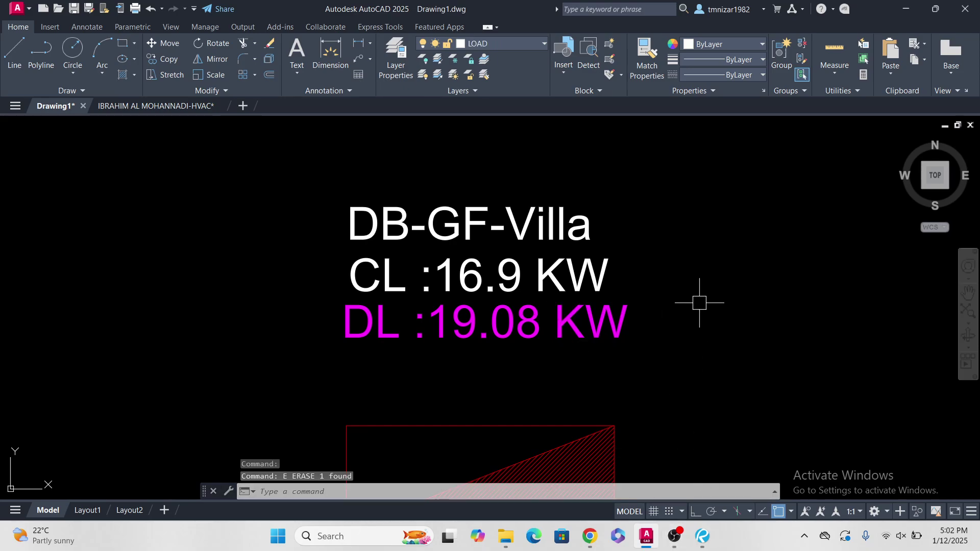
middle_click_drag(700, 302, 717, 345)
type("u")
key("Return")
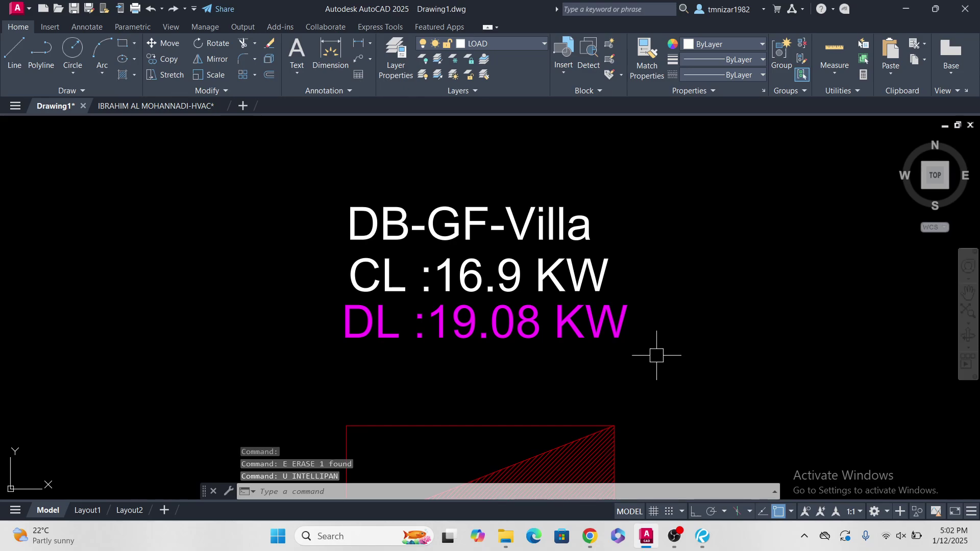
Step: Undo the erasure of the VD voltage drop line and change that line's colour to magenta
type("u")
key("Return")
scroll(654, 268, "down", 2)
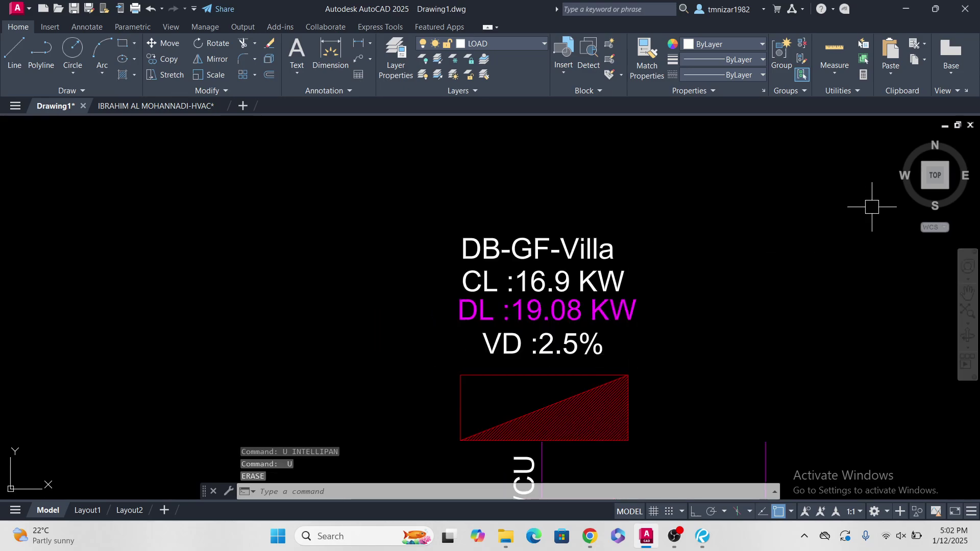
left_click(557, 348)
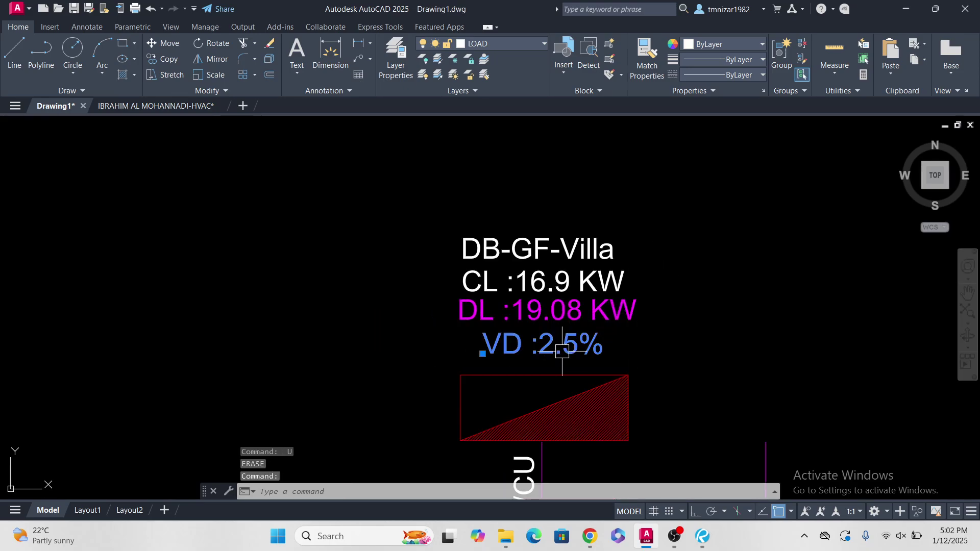
left_click(729, 45)
left_click(750, 162)
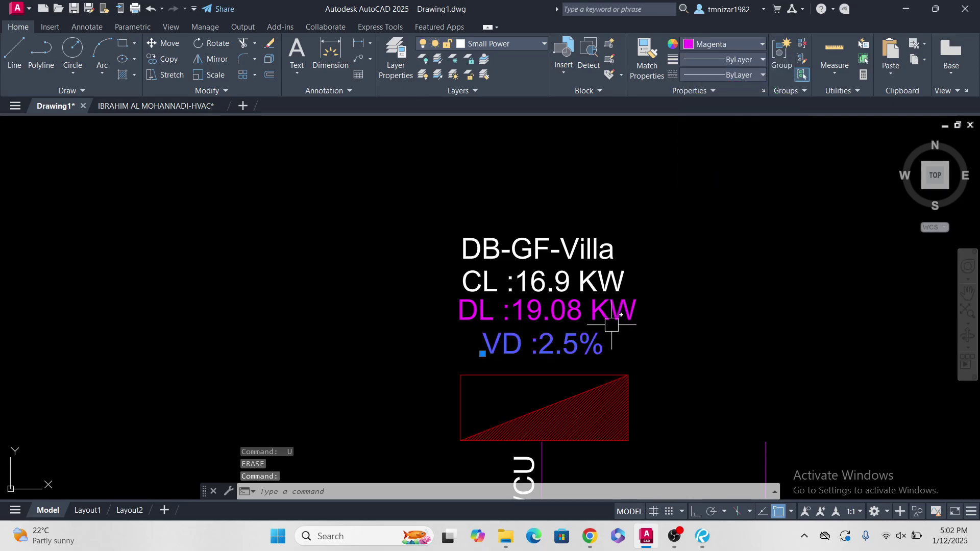
scroll(653, 300, "up", 4)
key("Escape")
Step: Move the DL demand load line under DB-GF-Villa slightly down to even out the spacing between the CL and VD lines
left_click(653, 300)
middle_click_drag(650, 311, 663, 277)
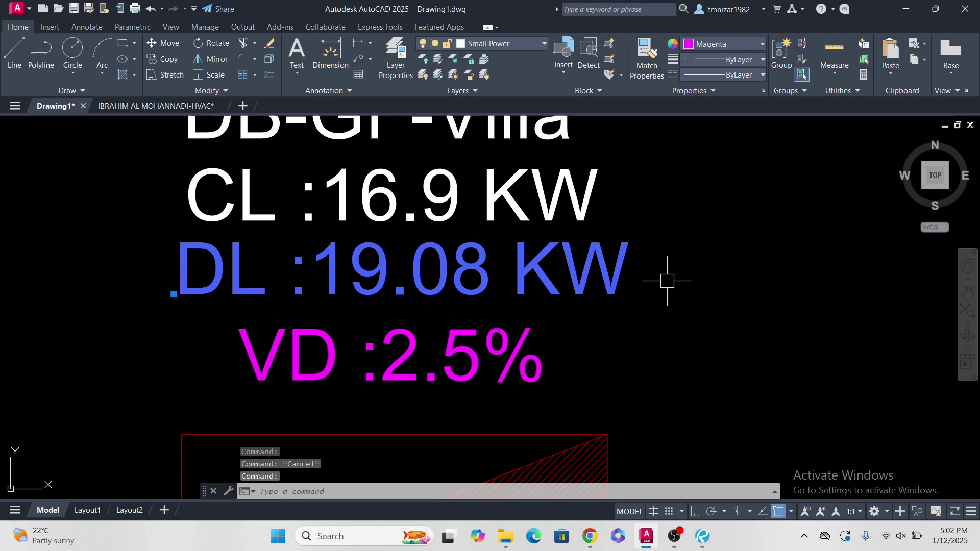
type("m")
key("Return")
left_click(704, 281)
key("Escape")
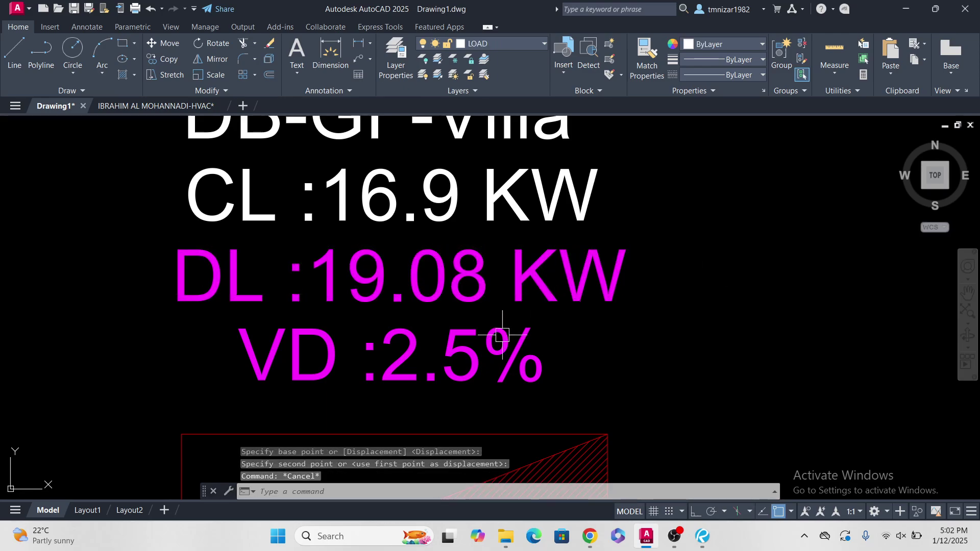
Step: Copy the DB-GF-Villa board symbol with its four text lines onto the end of the second feeder line
scroll(498, 358, "down", 4)
middle_click_drag(546, 359, 535, 257)
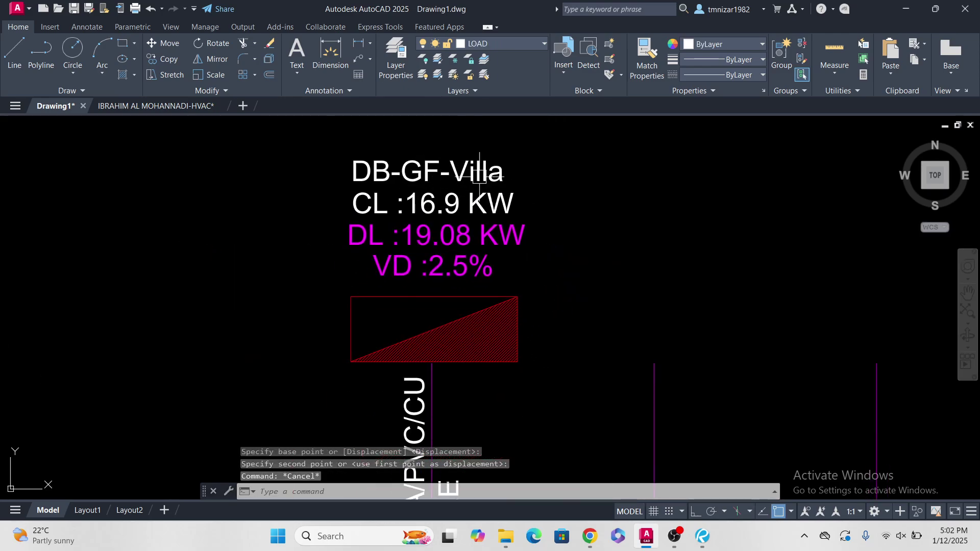
scroll(431, 245, "down", 4)
mouse_move(438, 314)
middle_mouse_down()
mouse_move(438, 237)
mouse_move(429, 320)
middle_mouse_up()
key("Escape")
key("Escape")
key("Escape")
left_click(347, 163)
left_click(507, 280)
type("CO")
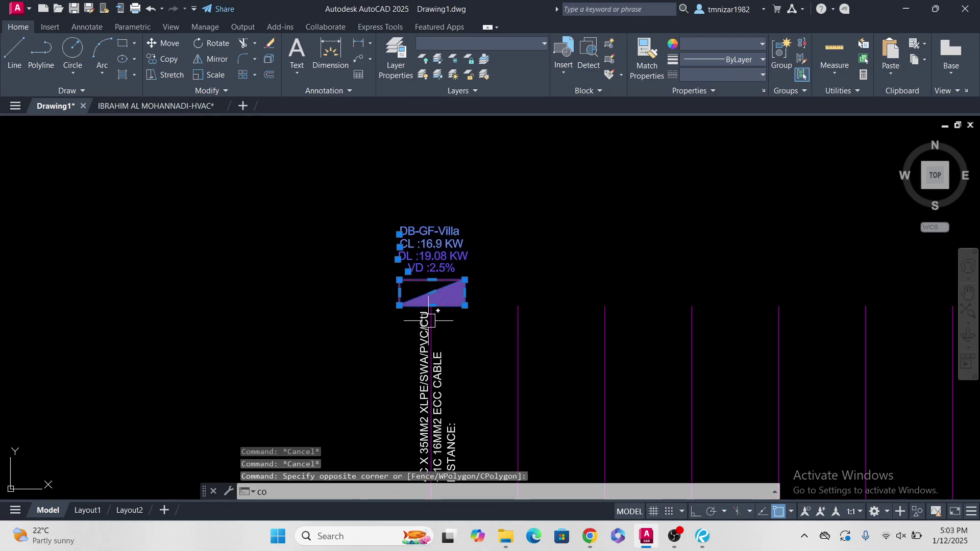
key("Return")
left_click(432, 305)
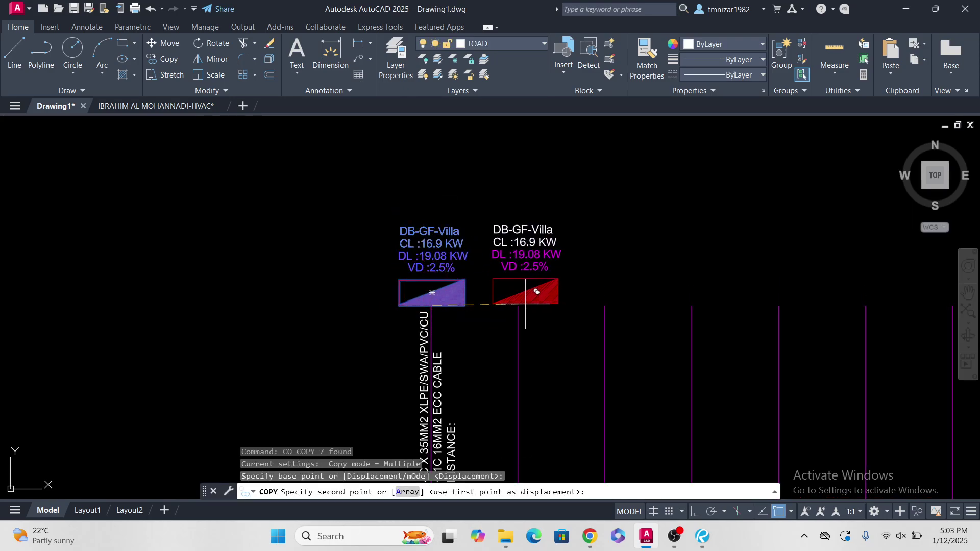
left_click(525, 305)
scroll(522, 231, "up", 4)
key("Escape")
key("Escape")
Step: Rename the board copied onto the second feeder as DB-FF-Villa
scroll(466, 269, "up", 4)
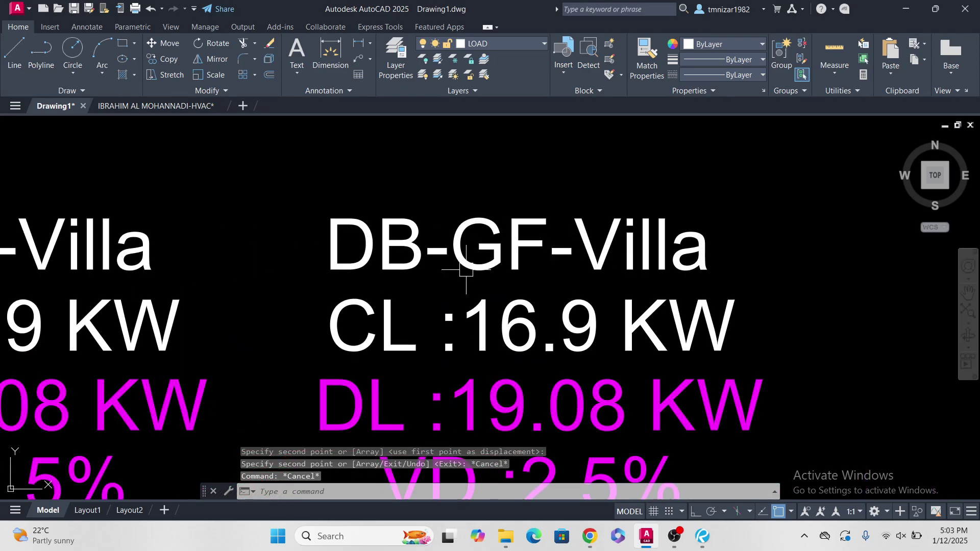
double_click(507, 238)
left_click(550, 276)
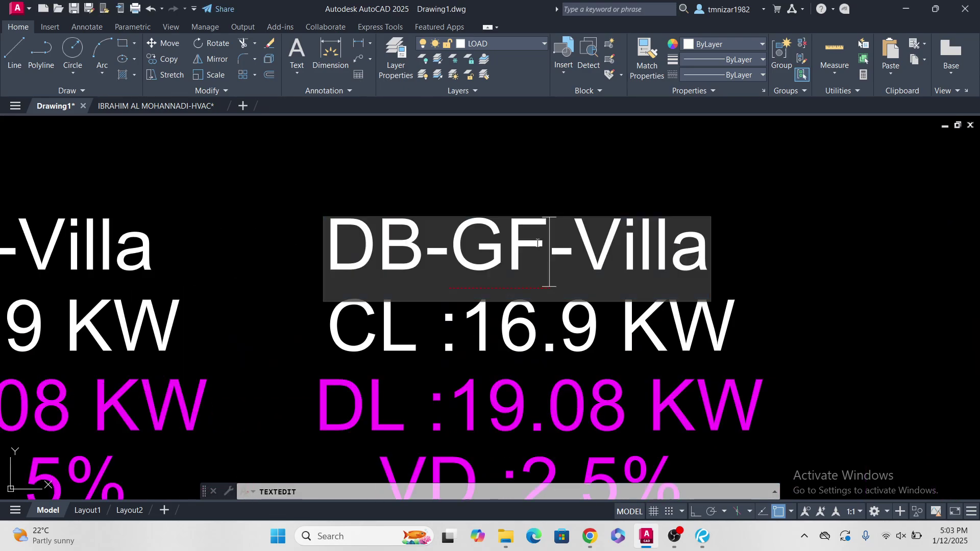
left_click_drag(551, 276, 457, 246)
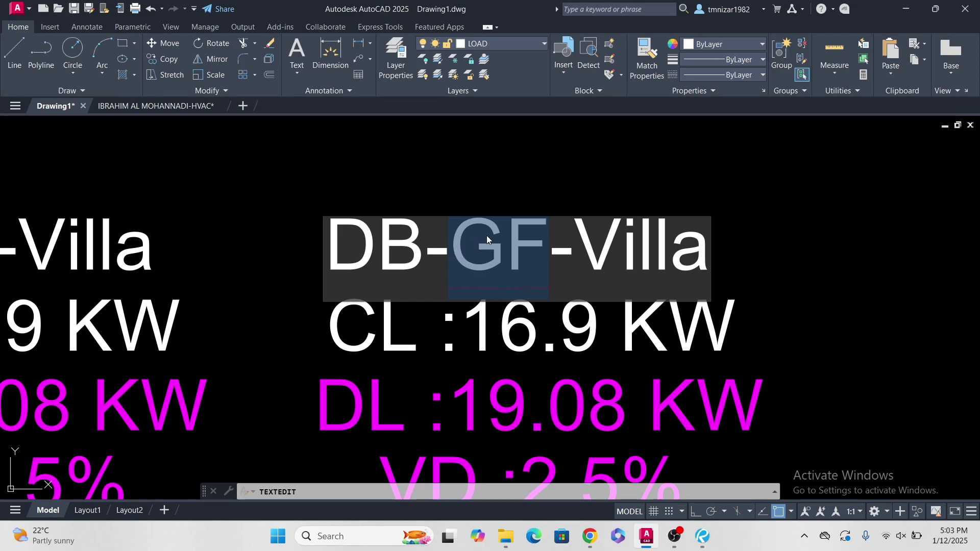
left_click(503, 280)
key("shift+Right")
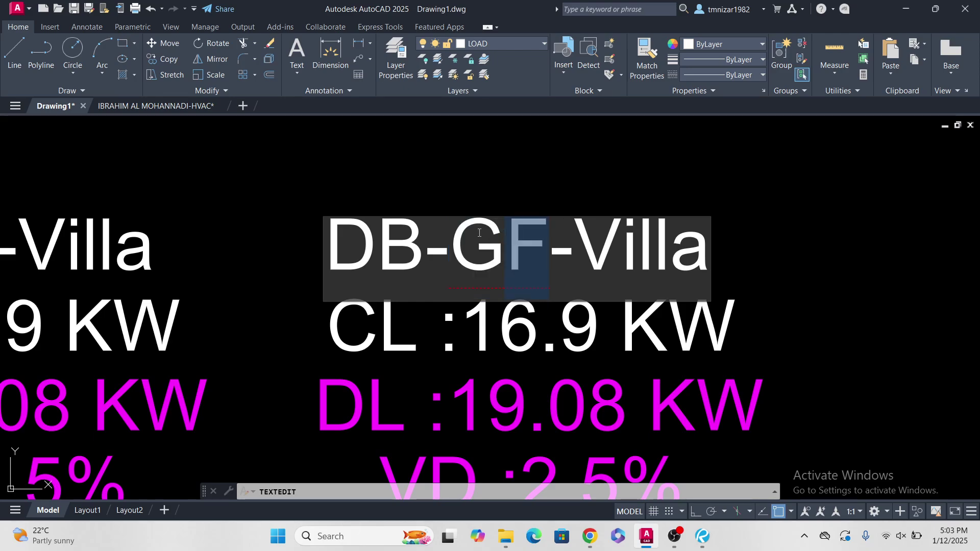
double_click(470, 233)
type("FF")
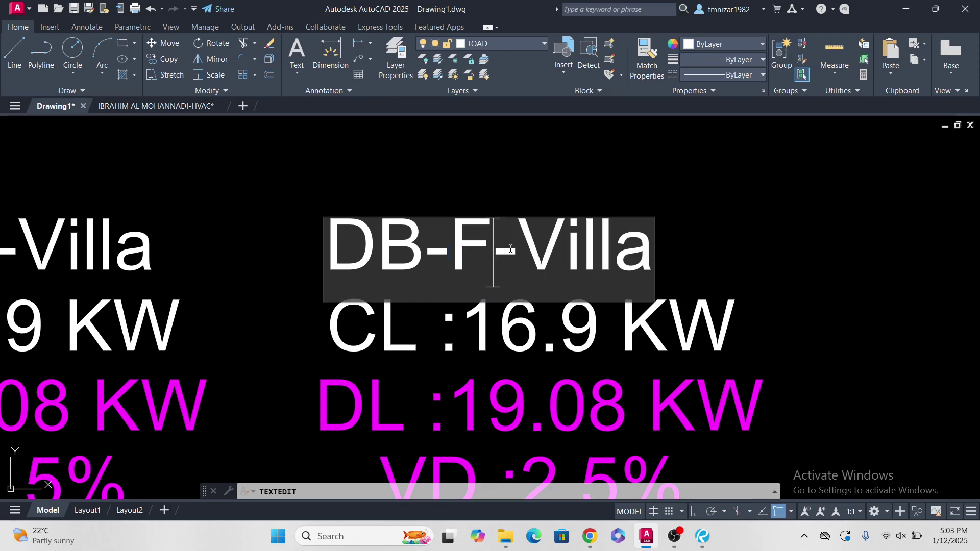
scroll(727, 283, "down", 2)
left_click(722, 265)
key("Escape")
Step: Set the connected load line of DB-FF-Villa to "CL :8.00 KW", following the floor load totals beside the plans
scroll(722, 266, "down", 8)
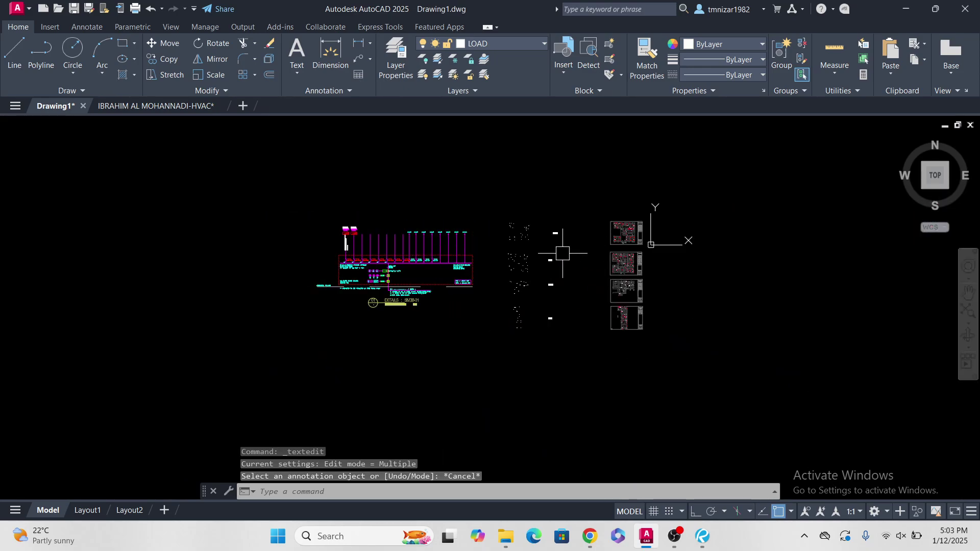
scroll(558, 257, "up", 10)
scroll(539, 279, "down", 5)
middle_click_drag(303, 277, 744, 325)
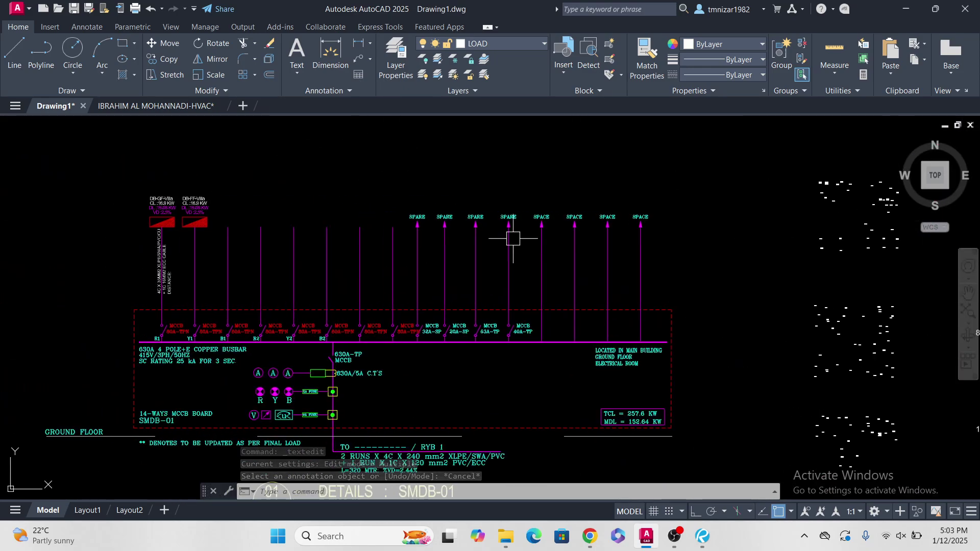
scroll(180, 190, "up", 12)
middle_click_drag(241, 201, 372, 284)
middle_click_drag(437, 236, 447, 303)
double_click(433, 255)
left_click_drag(467, 252, 431, 252)
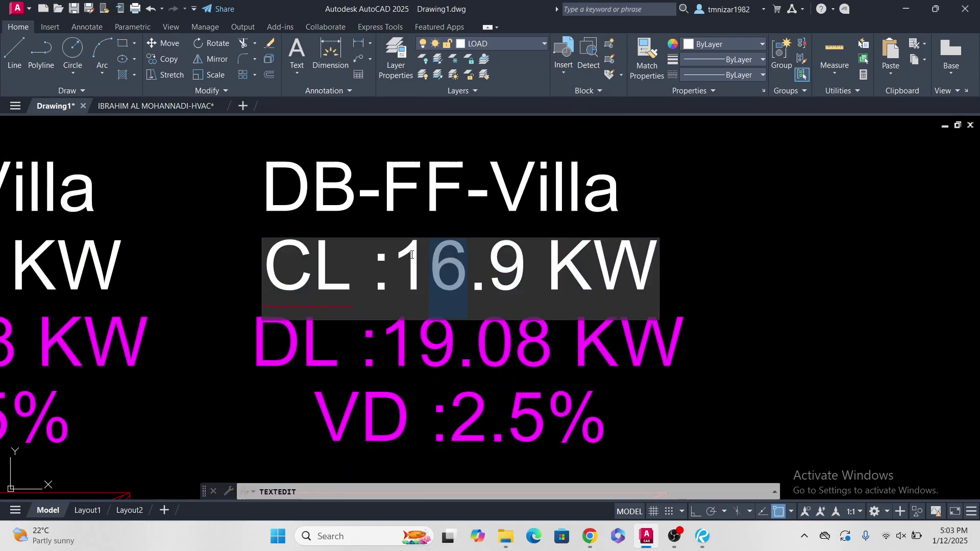
type("8")
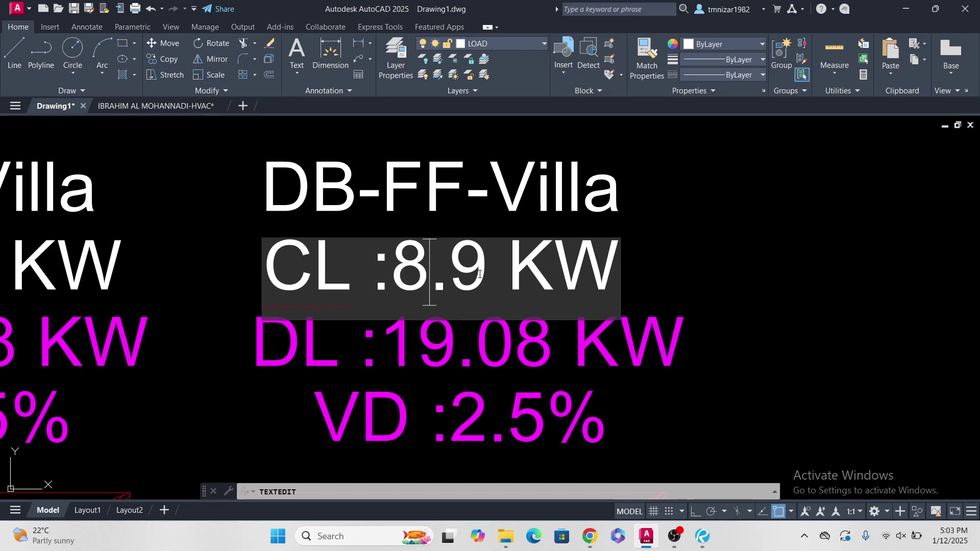
double_click(467, 274)
type("00")
left_click(715, 267)
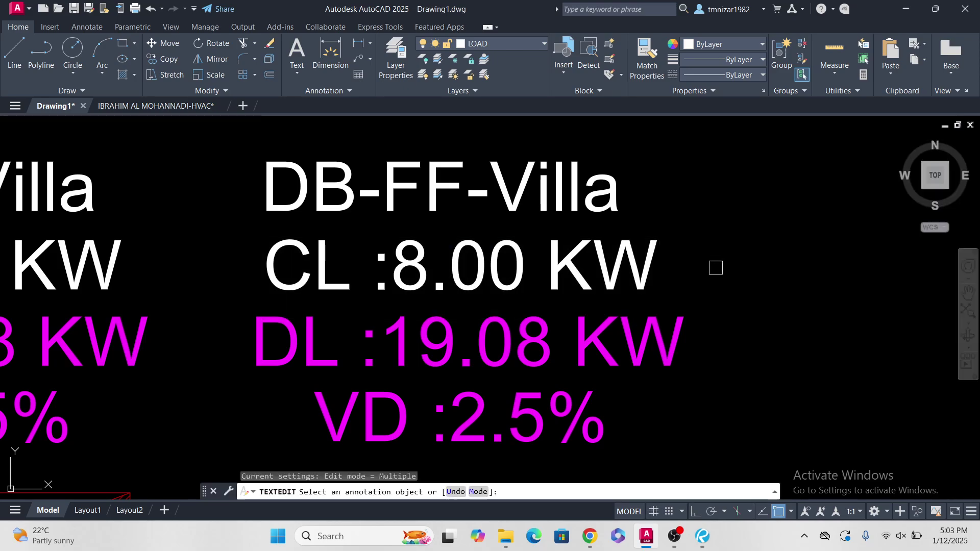
scroll(715, 268, "down", 5)
key("Escape")
Step: Copy the DB-FF-Villa board symbol with its text lines onto the end of the third feeder line
left_click(505, 230)
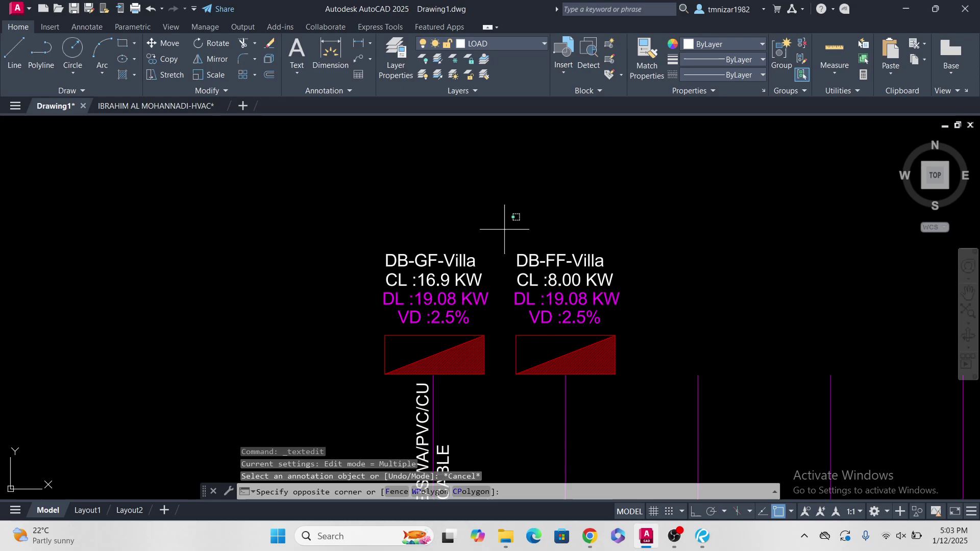
left_click(637, 401)
middle_click_drag(583, 385, 576, 387)
type("CO")
key("Return")
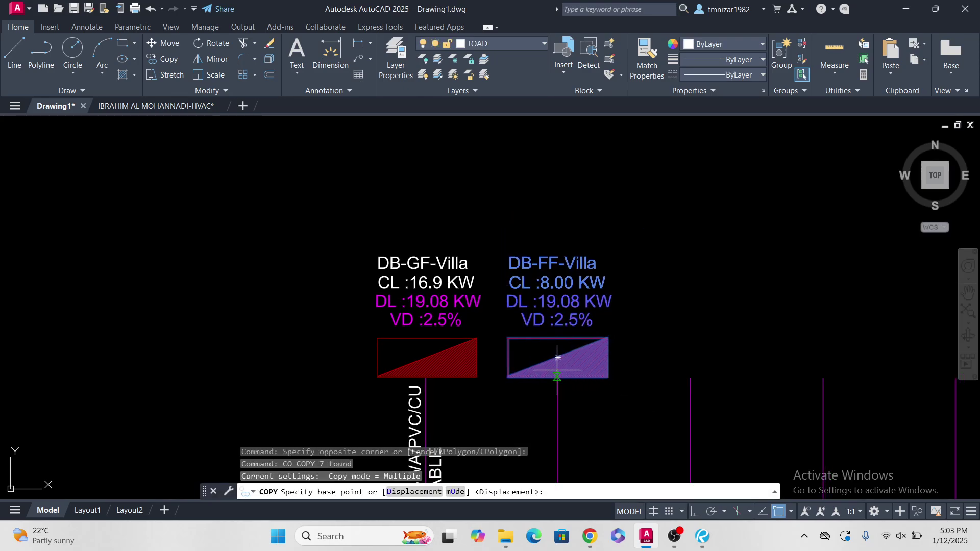
left_click(558, 378)
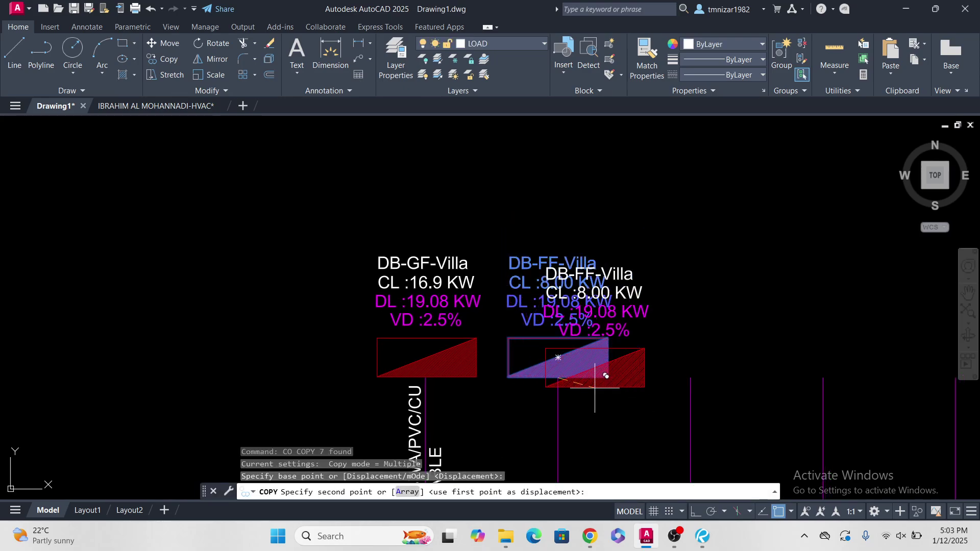
left_click(691, 378)
key("Escape")
Step: Check the floor load totals and rename the board on the third feeder as DB-PH-Villa
scroll(519, 269, "down", 6)
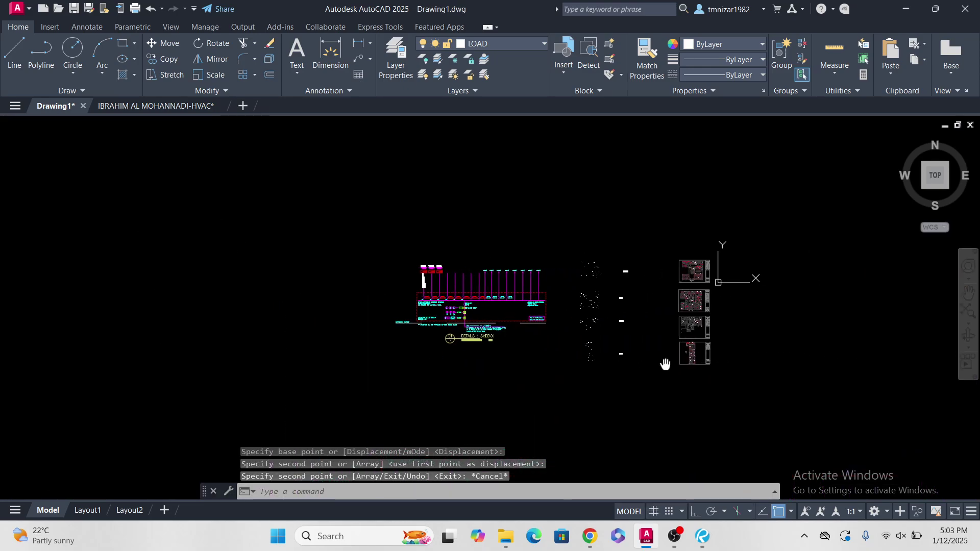
scroll(604, 328, "up", 3)
scroll(623, 344, "up", 2)
scroll(584, 328, "down", 3)
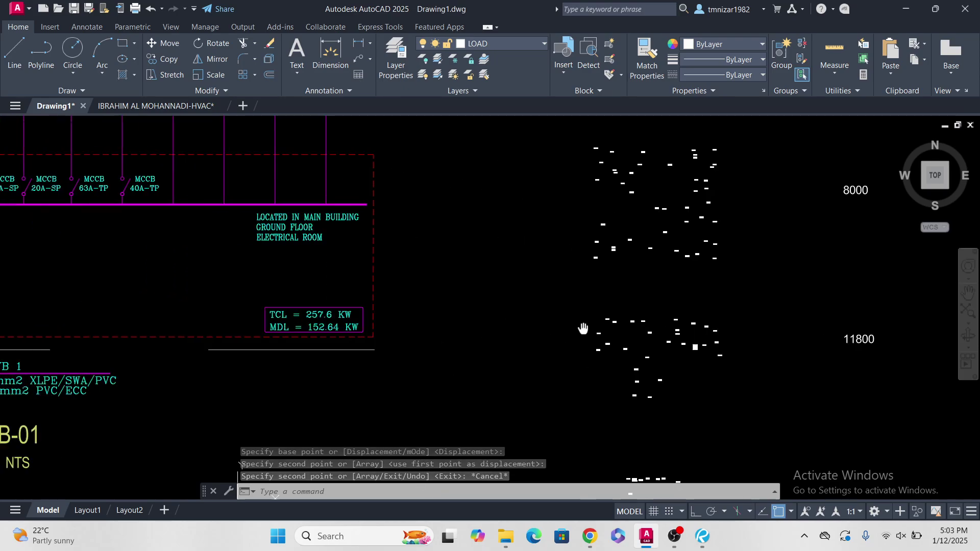
scroll(308, 237, "up", 2)
middle_click_drag(307, 237, 619, 307)
scroll(495, 249, "up", 5)
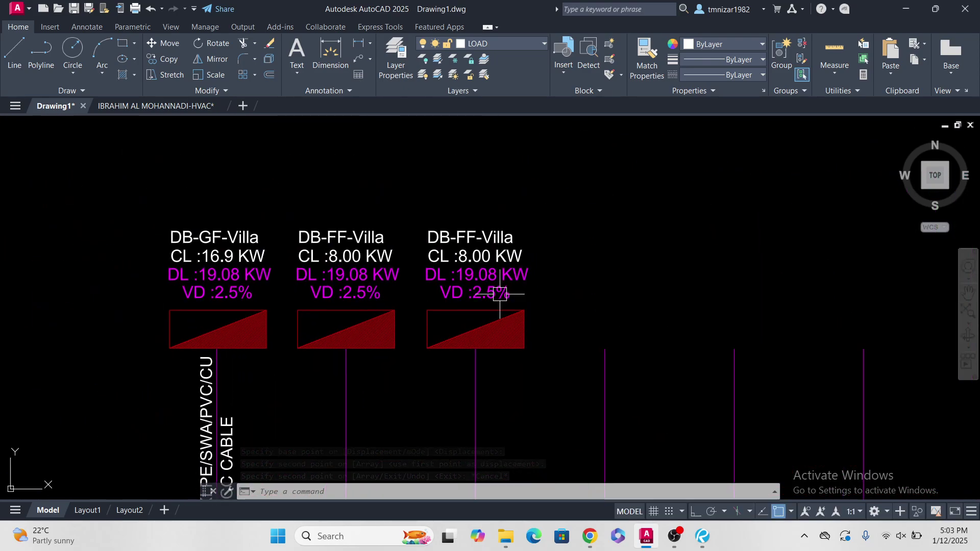
double_click(488, 229)
double_click(483, 219)
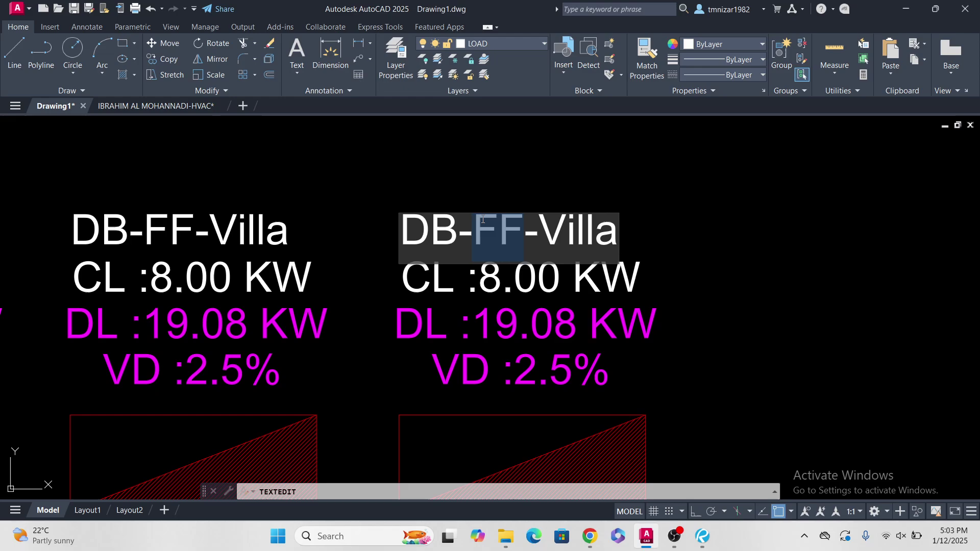
type("PH")
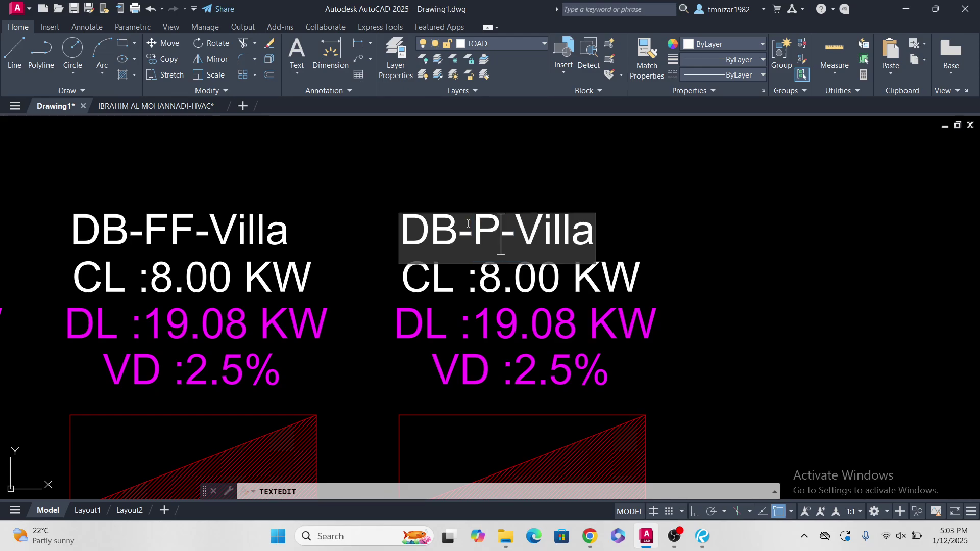
key("Return")
Step: Set the connected load line of DB-PH-Villa to "CL :11.80 KW"
left_click(504, 268)
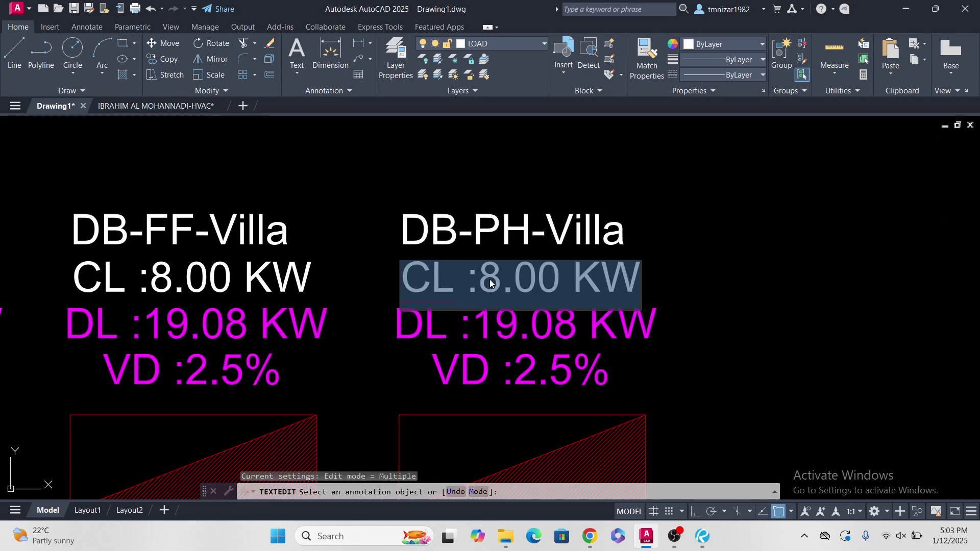
left_click(498, 276)
type("11")
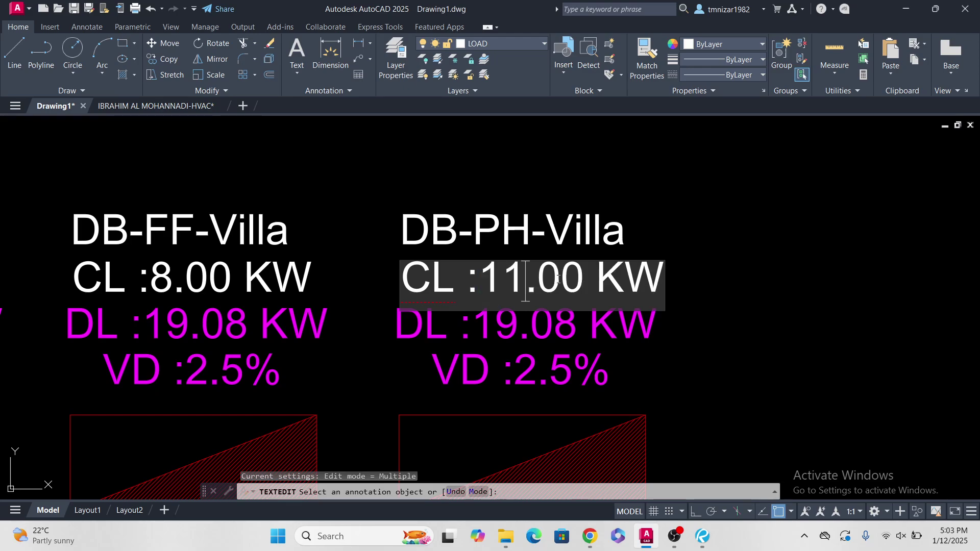
left_click_drag(541, 278, 560, 277)
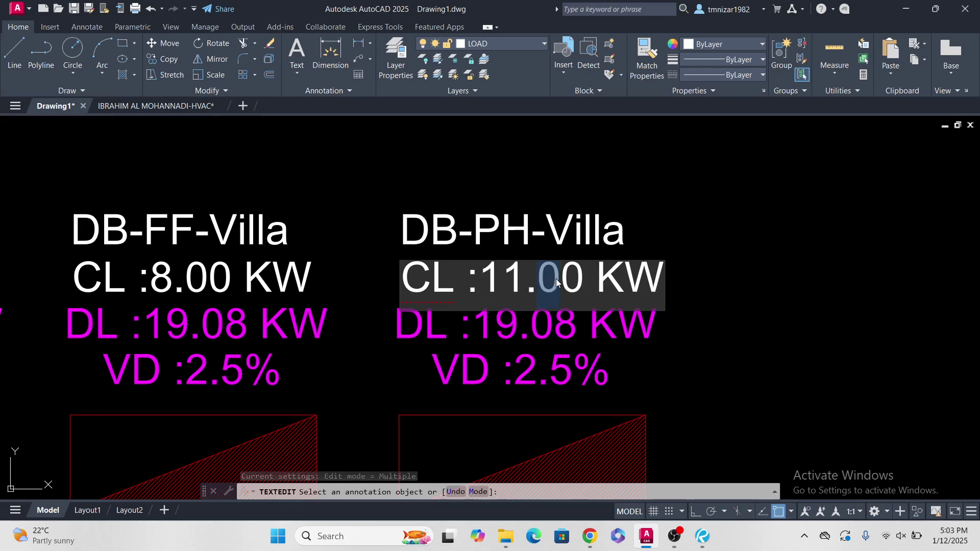
type("8")
left_click(809, 276)
key("Escape")
Step: Copy the DB-PH-Villa board symbol with its text lines onto the end of the fourth feeder line
scroll(638, 291, "down", 8)
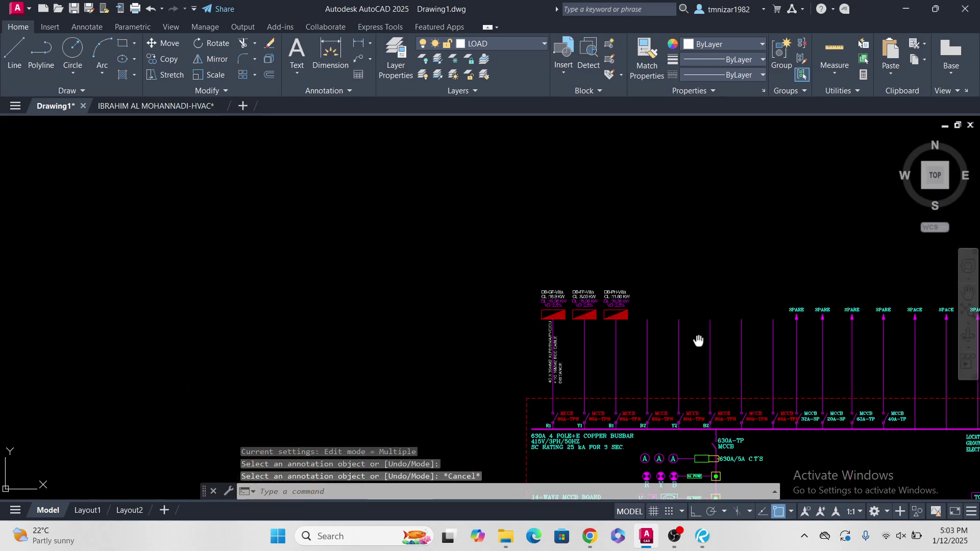
scroll(350, 197, "up", 12)
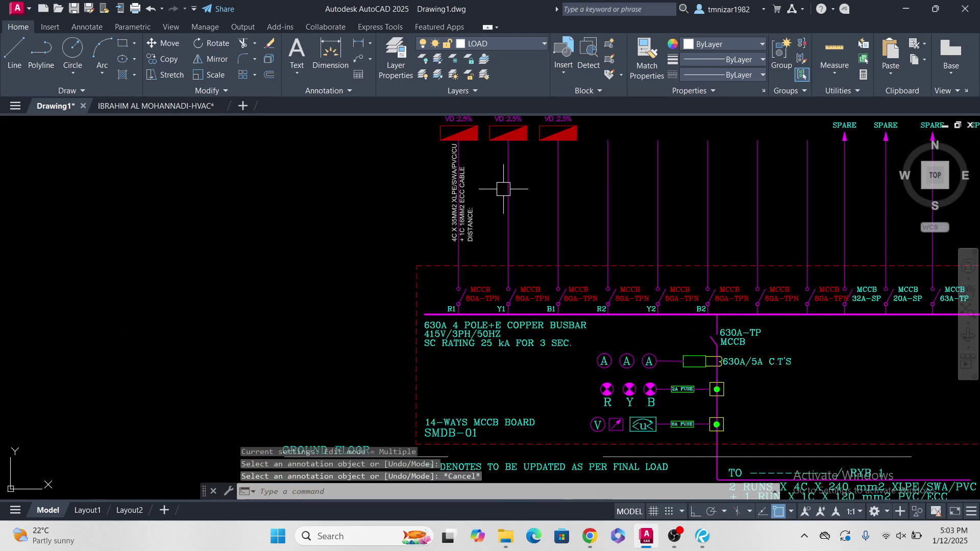
key("Escape")
left_click(456, 208)
left_click(617, 375)
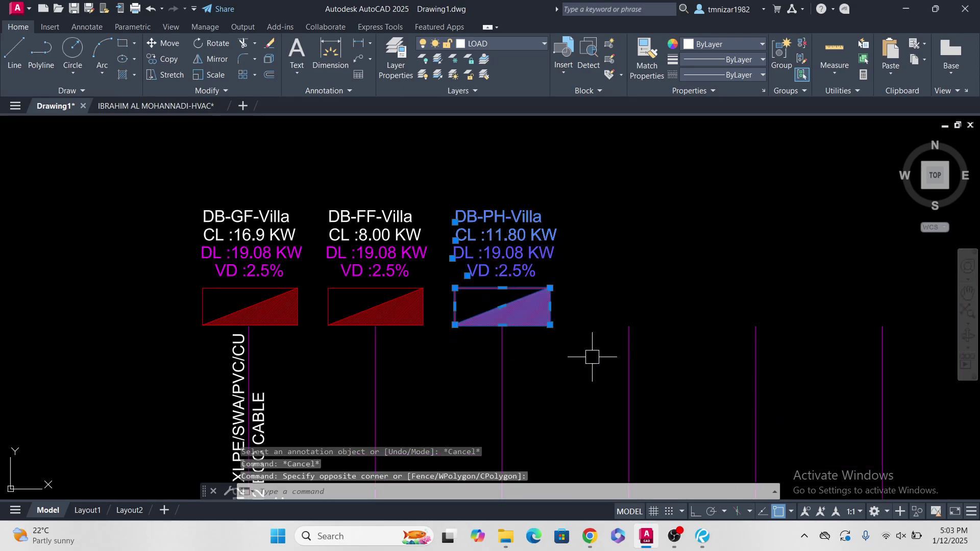
middle_click_drag(526, 350, 525, 402)
type("co")
key("Return")
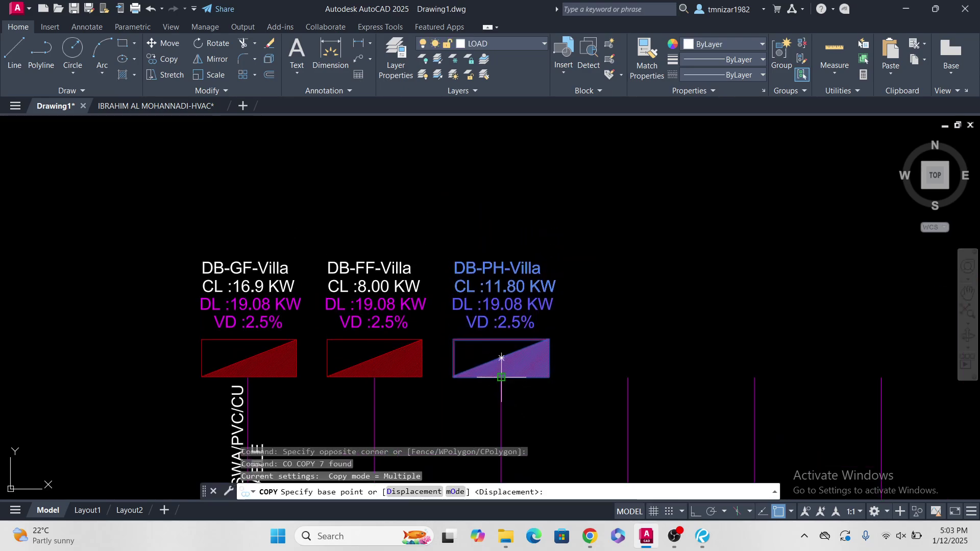
left_click(502, 358)
left_click(632, 375)
scroll(624, 306, "up", 4)
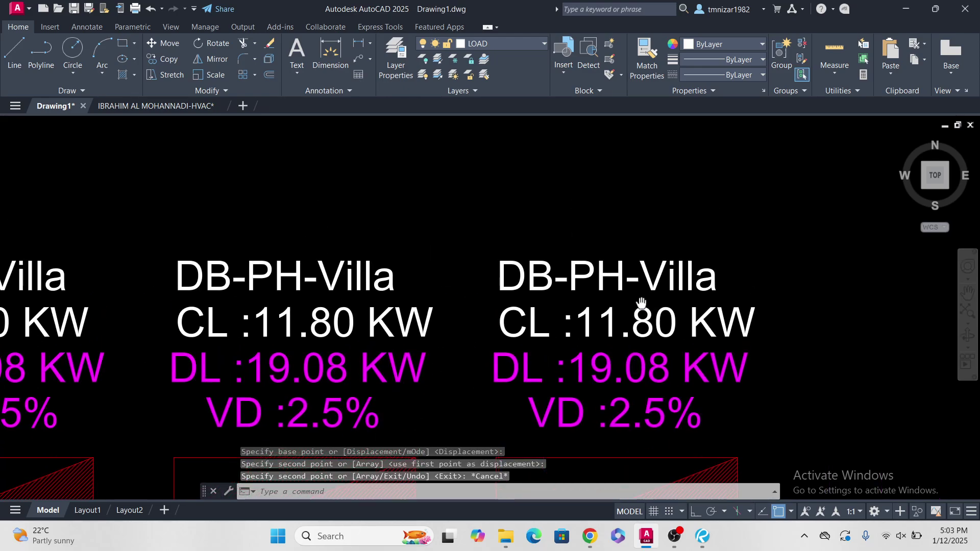
key("Escape")
key("Escape")
Step: Rename the board at the end of the fourth feeder line as DB-MJ-Villa
double_click(618, 305)
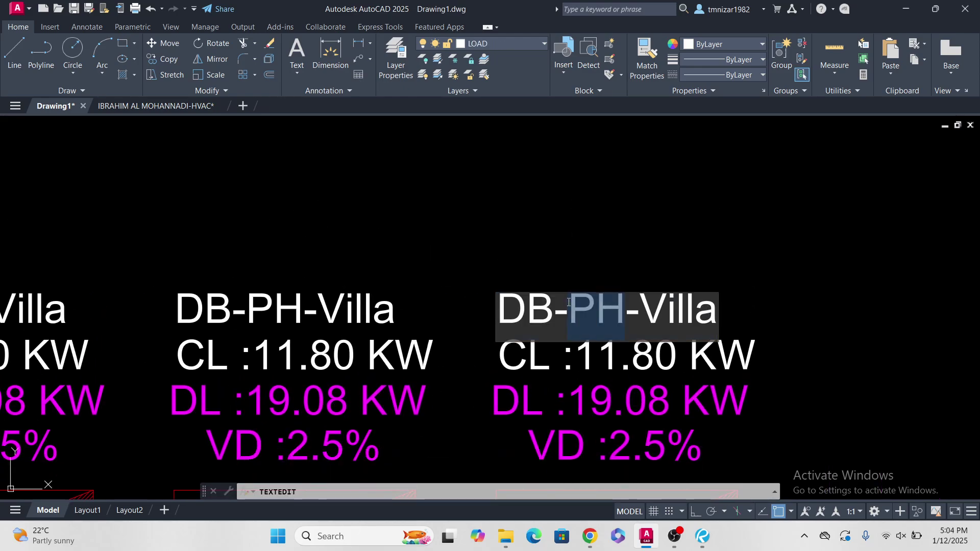
type("M")
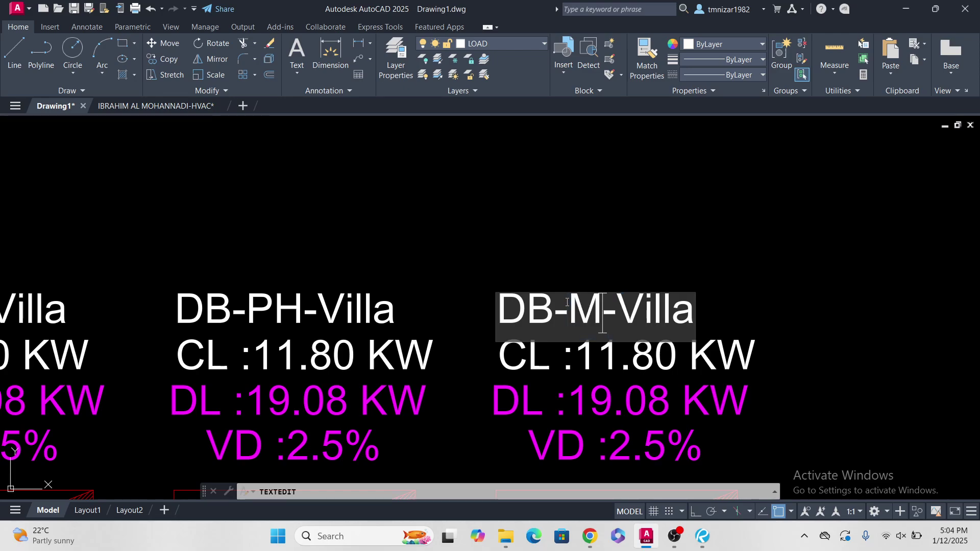
type("I")
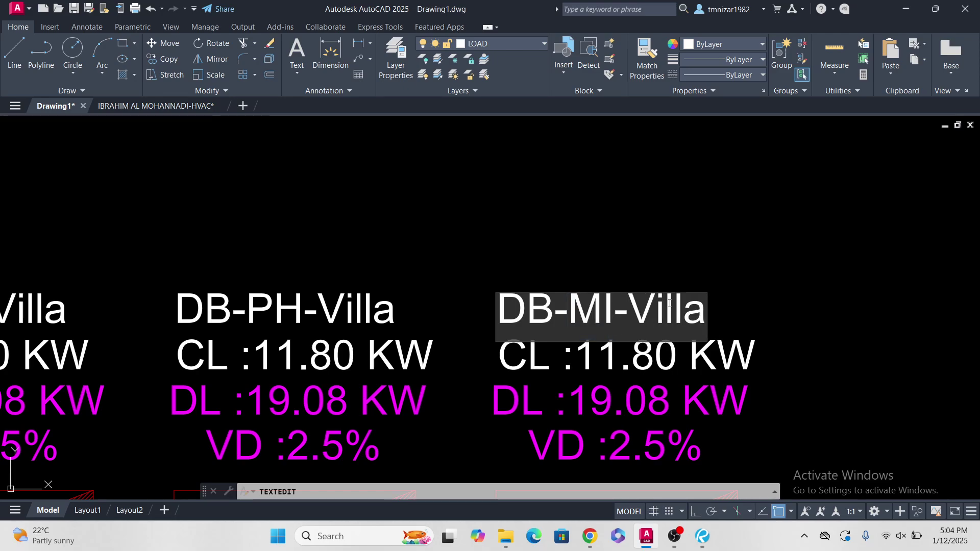
key("BackSpace")
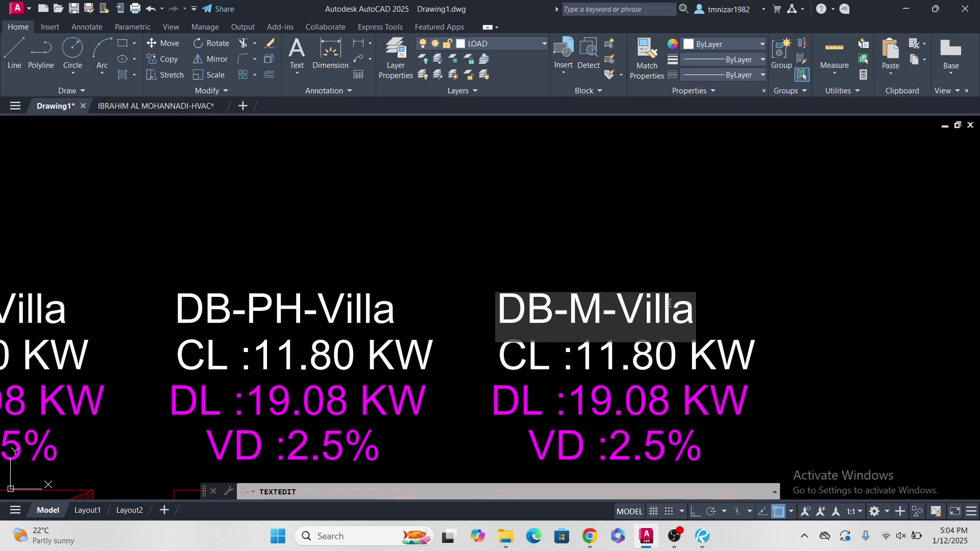
type("J")
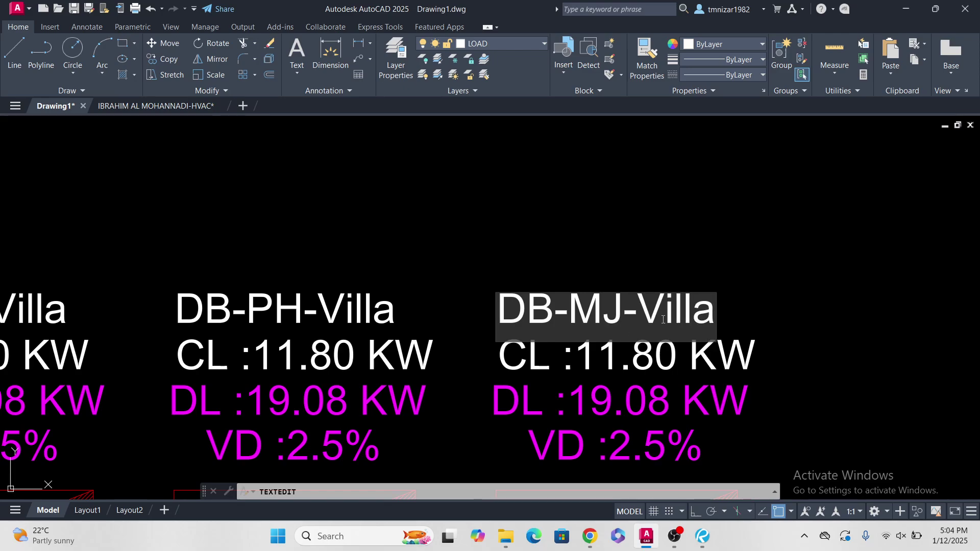
key("Escape")
key("Escape")
Step: Set the connected load line of DB-MJ-Villa to "CL :7.4 KW"
scroll(638, 357, "down", 10)
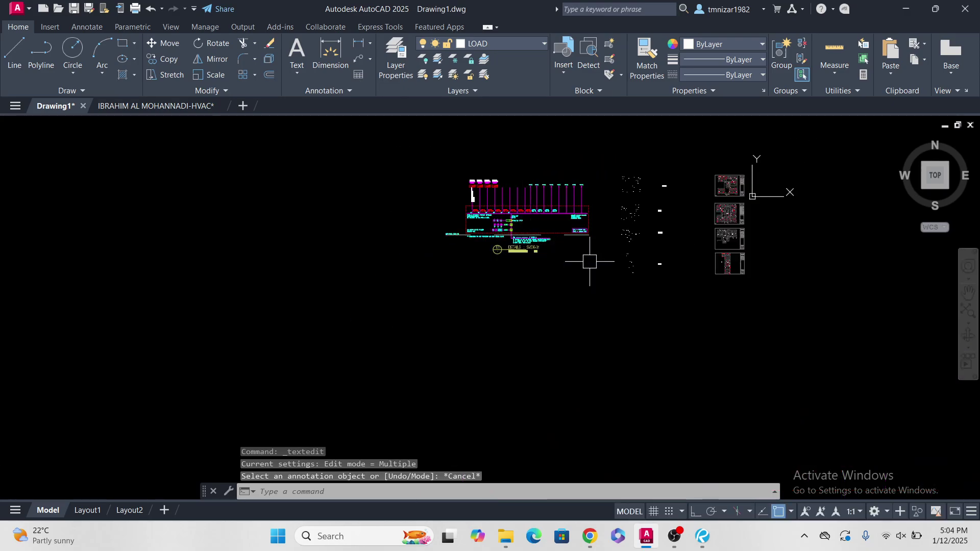
scroll(656, 254, "up", 5)
scroll(657, 254, "up", 8)
scroll(667, 276, "down", 8)
middle_click_drag(457, 256, 634, 391)
scroll(449, 227, "up", 12)
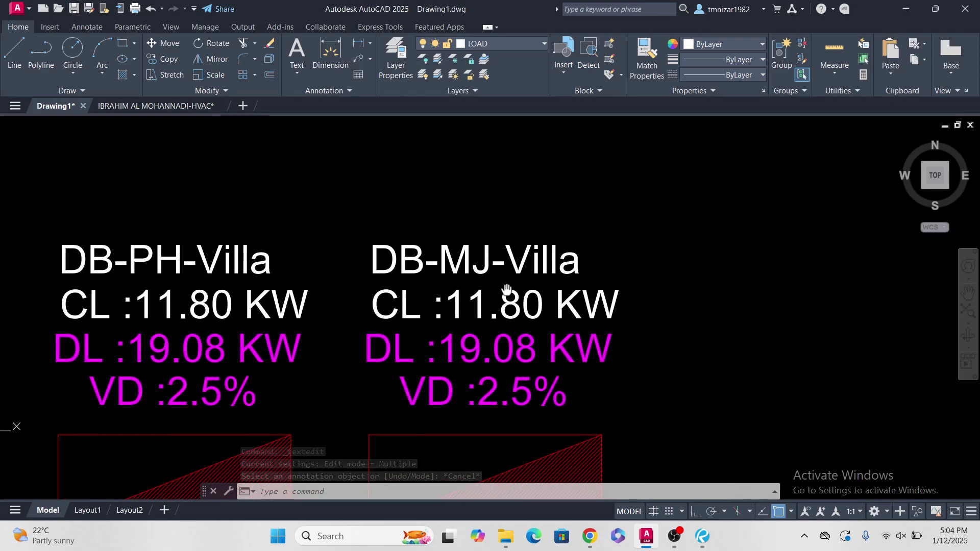
double_click(485, 301)
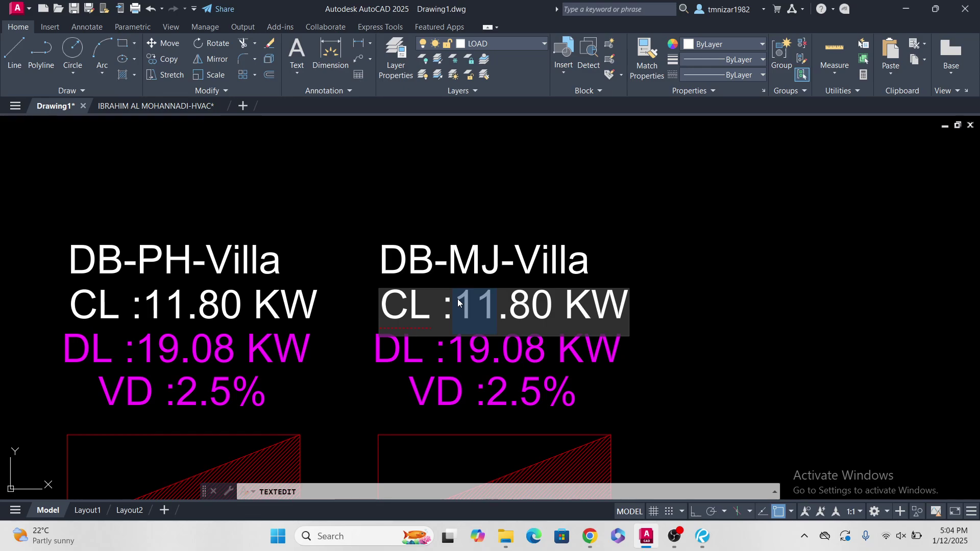
type("7.4")
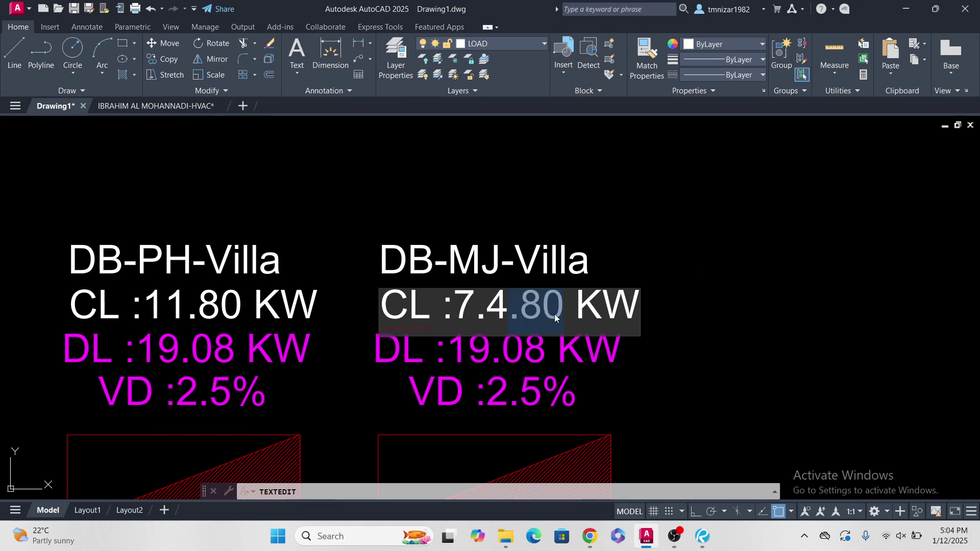
key("Delete")
left_click(805, 291)
key("Escape")
scroll(600, 357, "down", 5)
mouse_move(600, 363)
middle_mouse_down()
mouse_move(601, 312)
mouse_move(554, 298)
middle_mouse_up()
middle_click_drag(626, 298, 606, 296)
key("Escape")
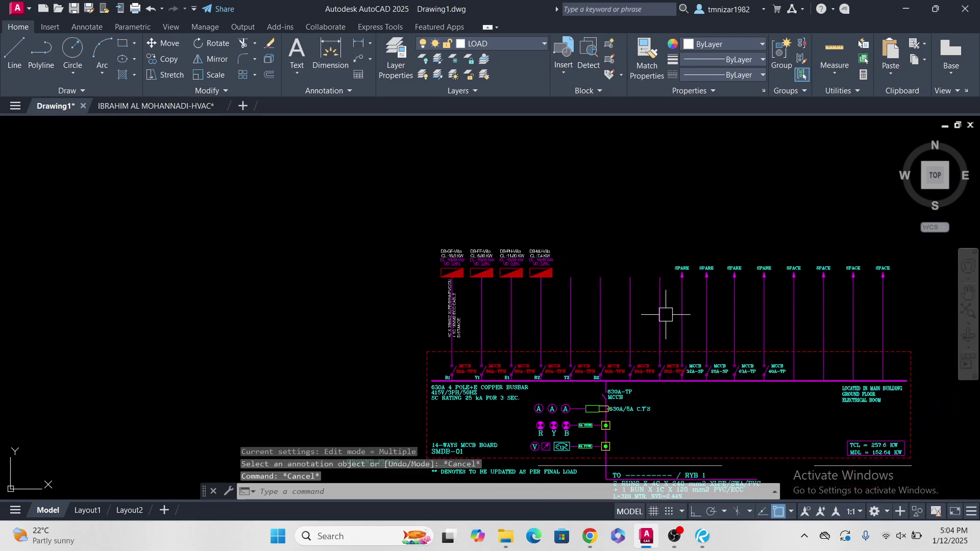
scroll(665, 315, "down", 6)
scroll(634, 290, "up", 8)
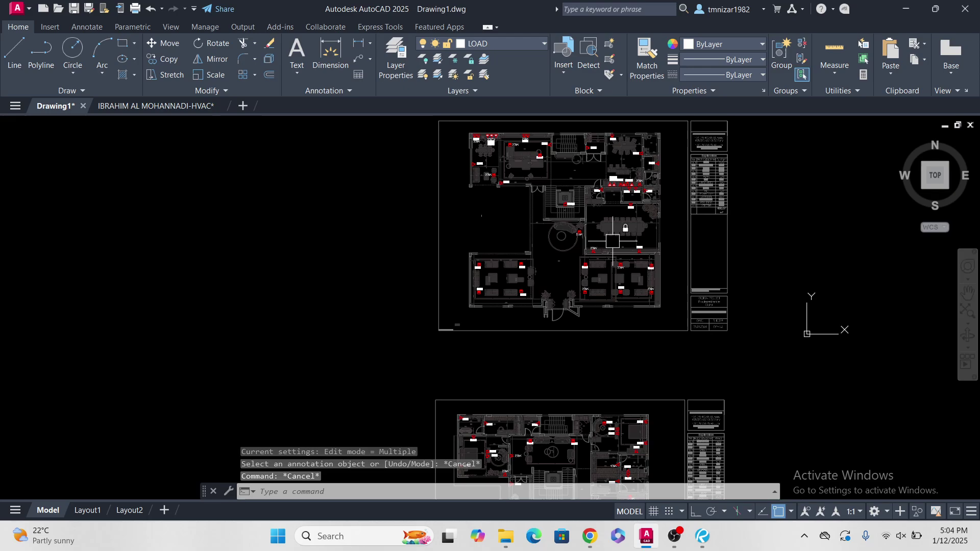
scroll(571, 258, "down", 5)
key("Escape")
middle_click_drag(587, 311, 570, 243)
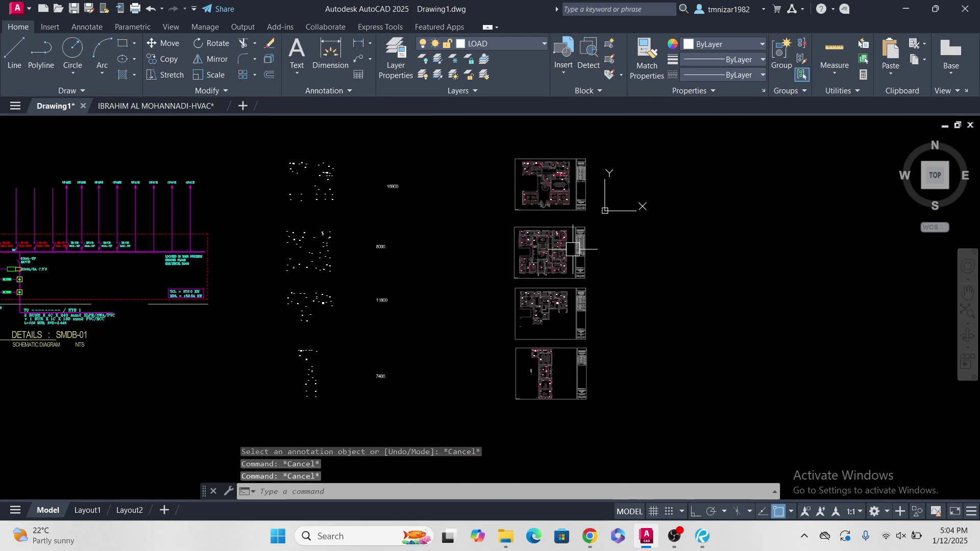
key("Escape")
left_click(626, 142)
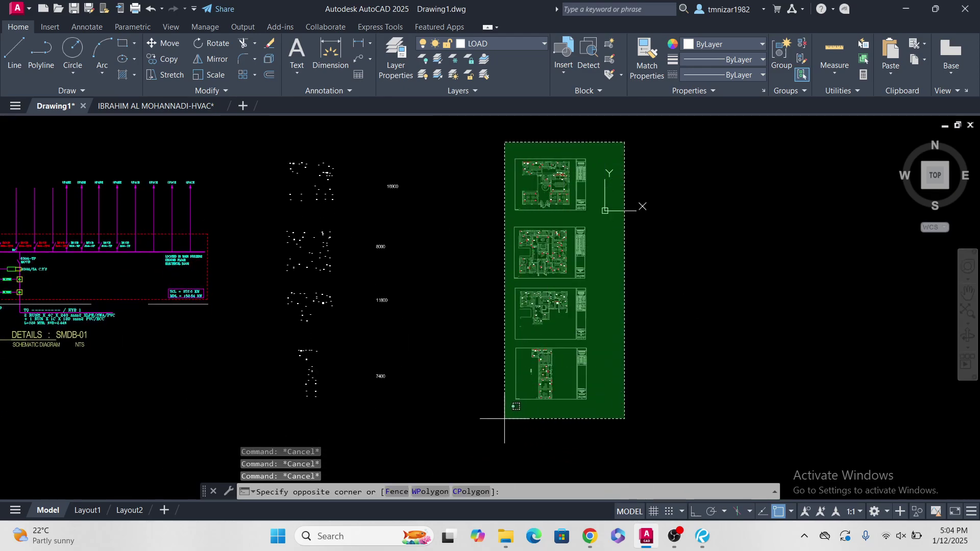
left_click(475, 448)
middle_click_drag(659, 343, 644, 374)
type("co")
key("Return")
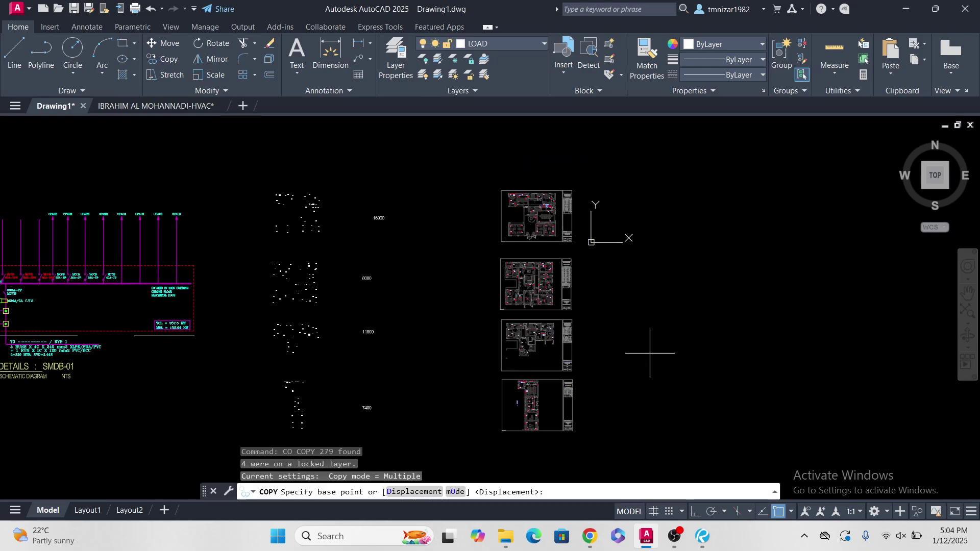
left_click(642, 335)
key("Escape")
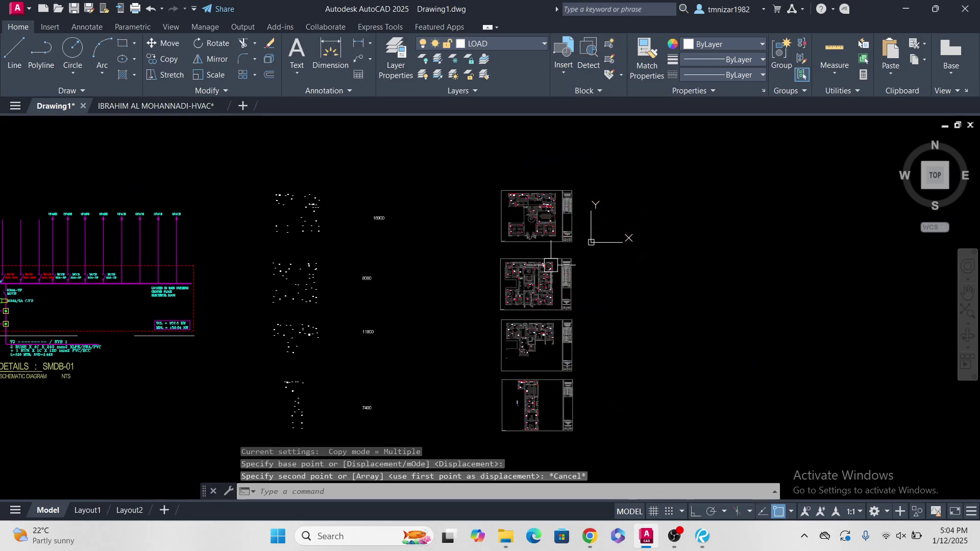
Step: Unlock the ARCHI layer by picking one of the floor plans
scroll(562, 269, "up", 2)
type("ulk")
key("Return")
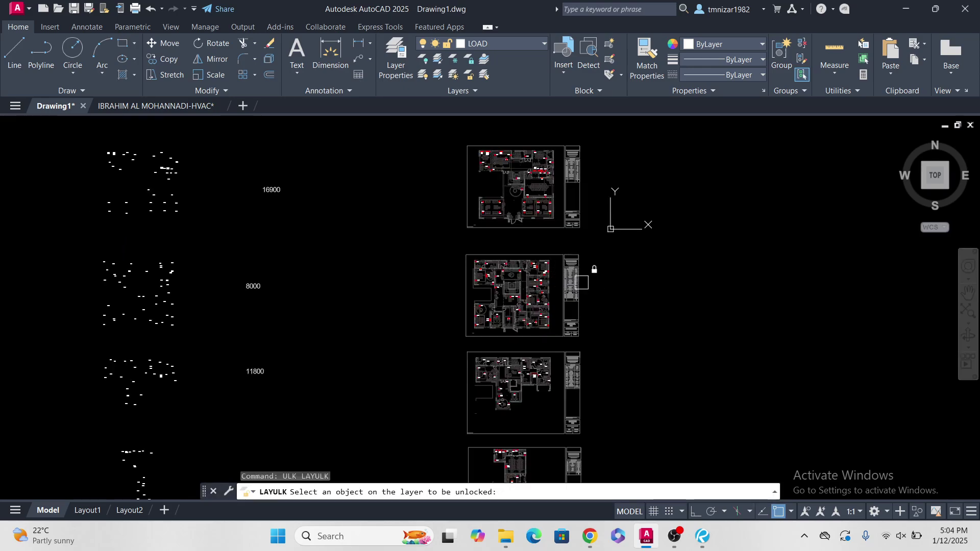
left_click(582, 274)
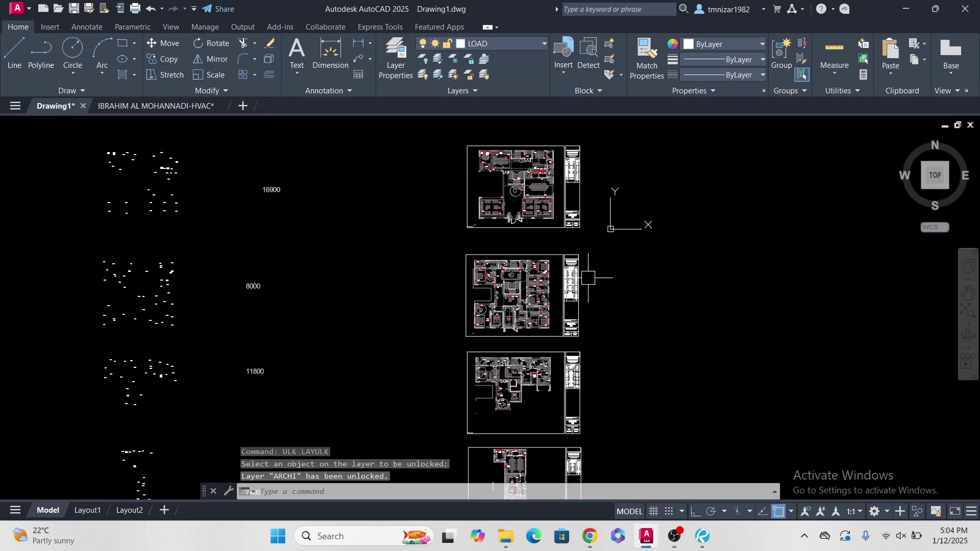
Step: Copy the four architectural floor plans horizontally to the right of the originals, with Ortho on
left_click(571, 215)
left_click(576, 281)
left_click(578, 389)
middle_click_drag(596, 437, 581, 309)
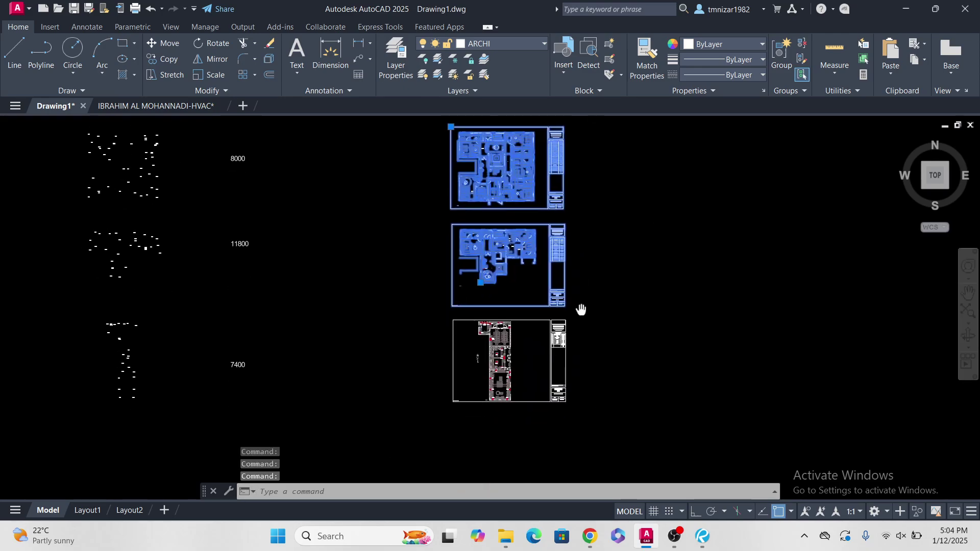
left_click(564, 336)
middle_click_drag(656, 326, 641, 370)
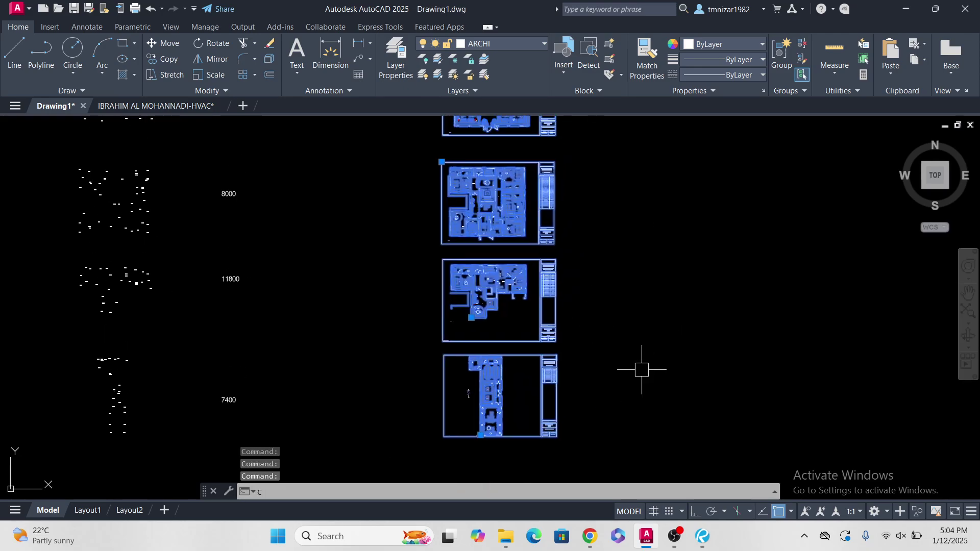
key("Return")
left_click(616, 351)
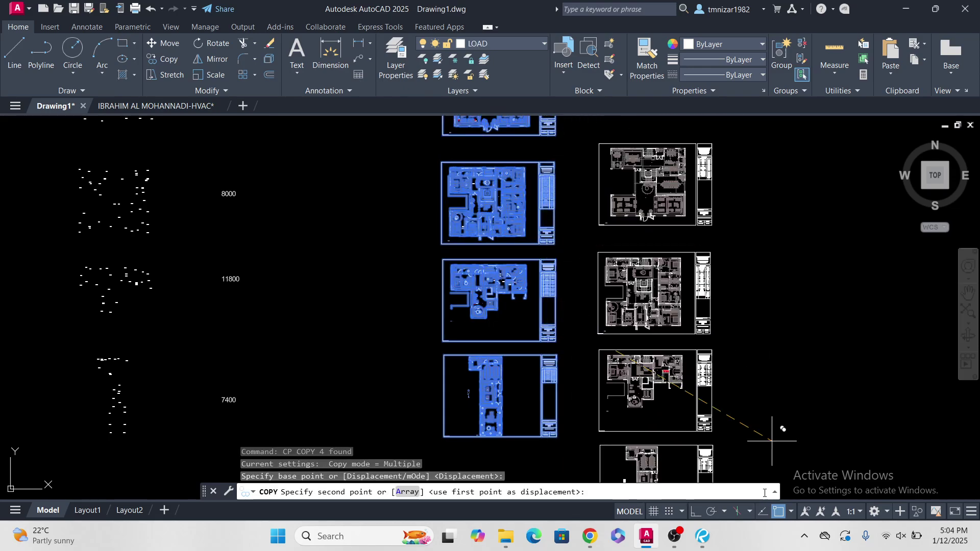
left_click(698, 512)
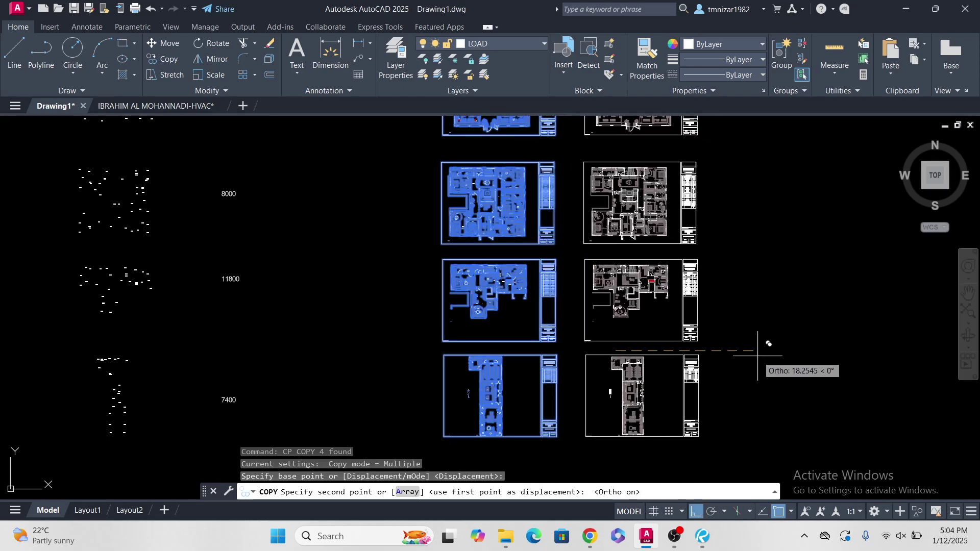
left_click(780, 356)
key("Escape")
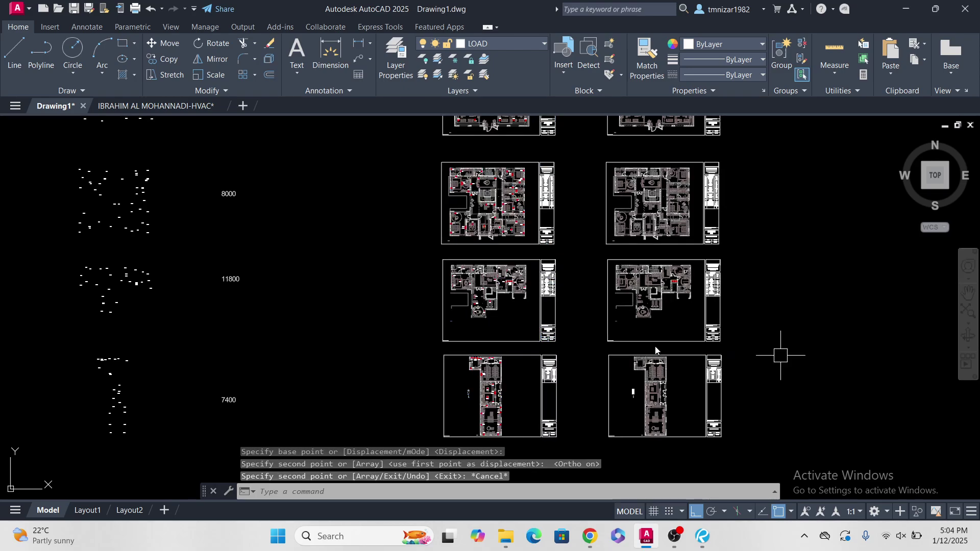
Step: Lock the ARCHI layer again by picking one of the copied floor plans
middle_click_drag(648, 341, 653, 367)
key("Escape")
type("`")
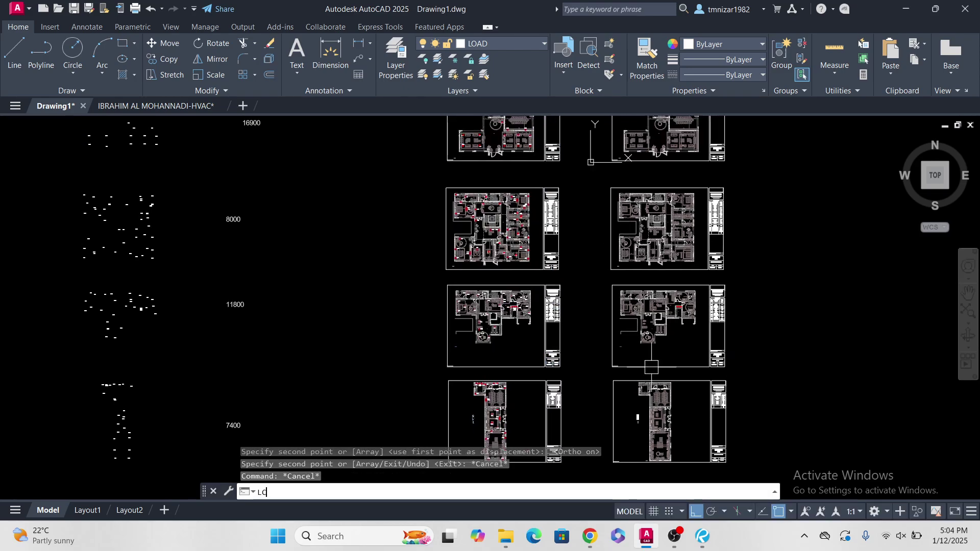
key("Escape")
key("Escape")
type("L")
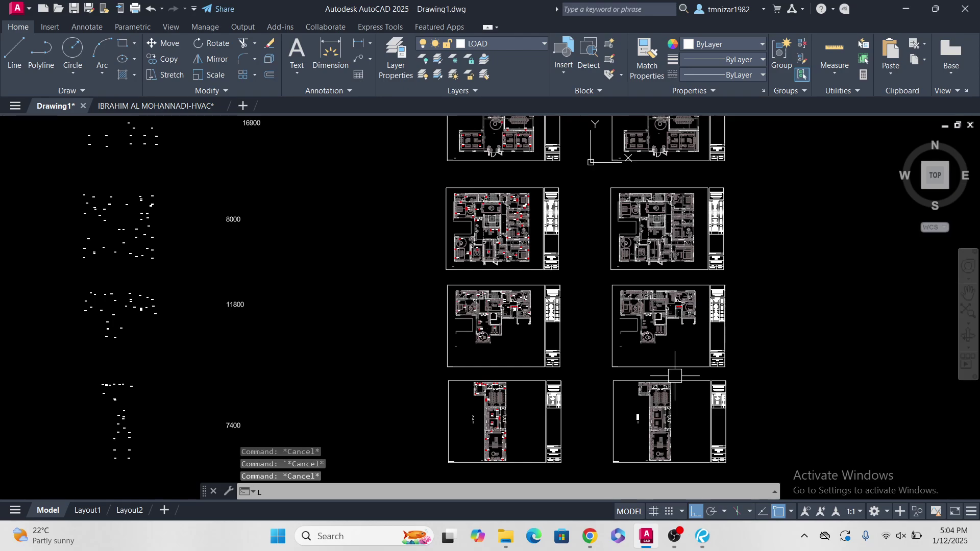
type("CK")
key("Return")
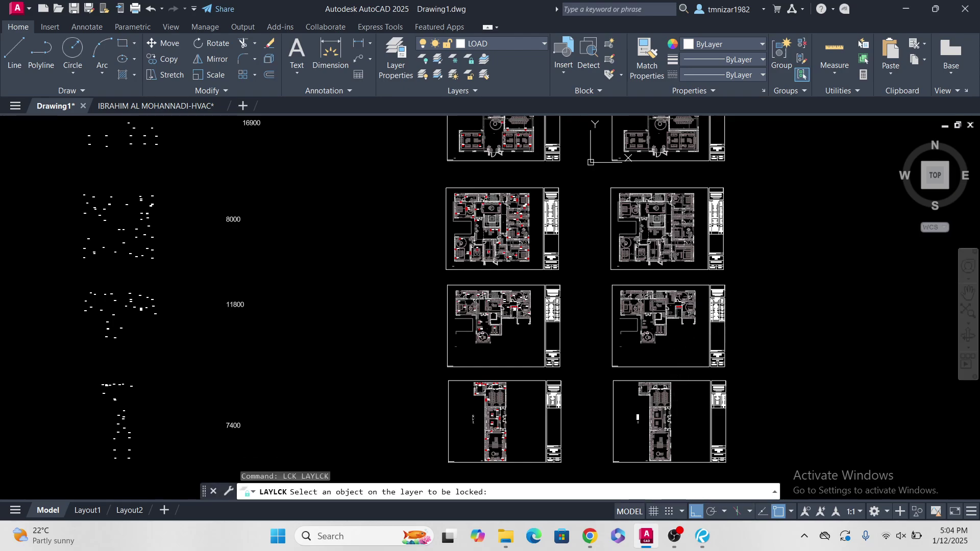
left_click(721, 305)
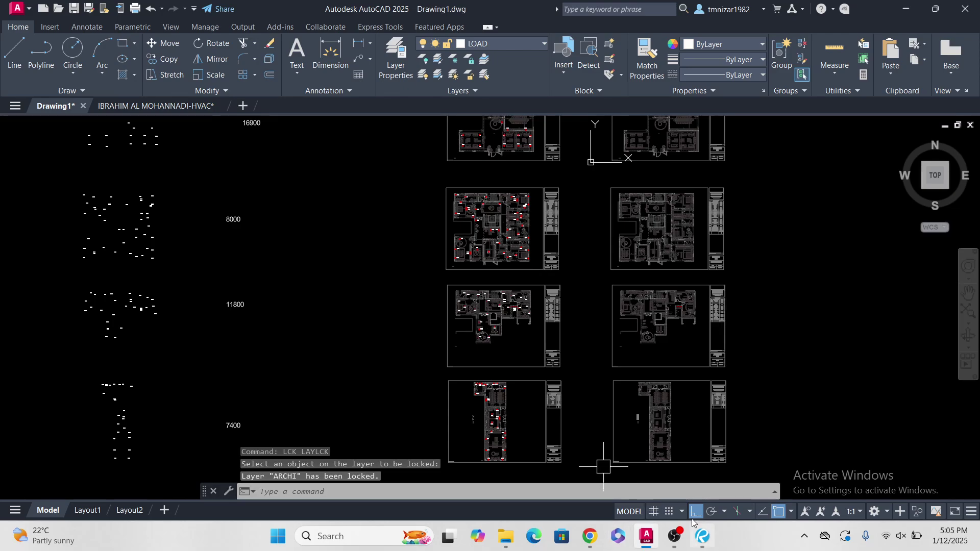
left_click(676, 533)
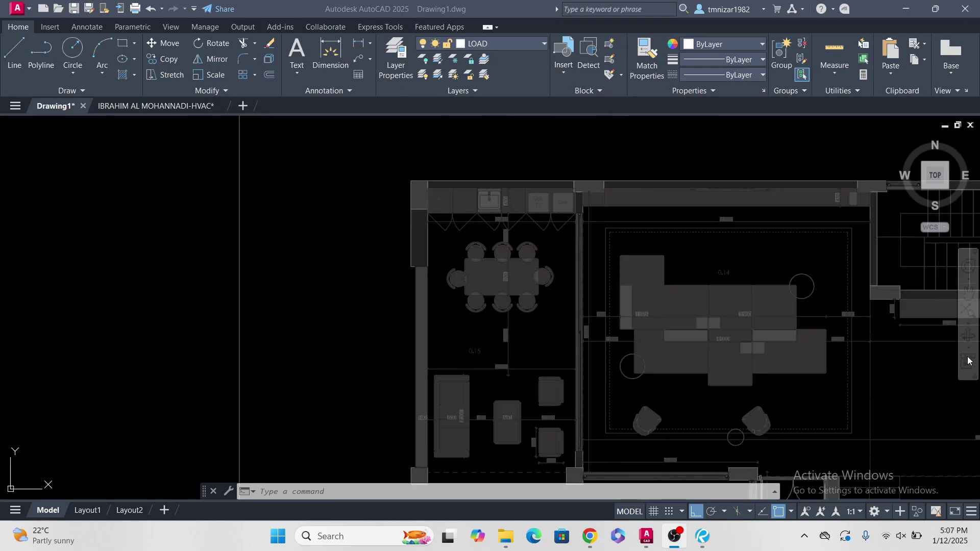
left_click(904, 8)
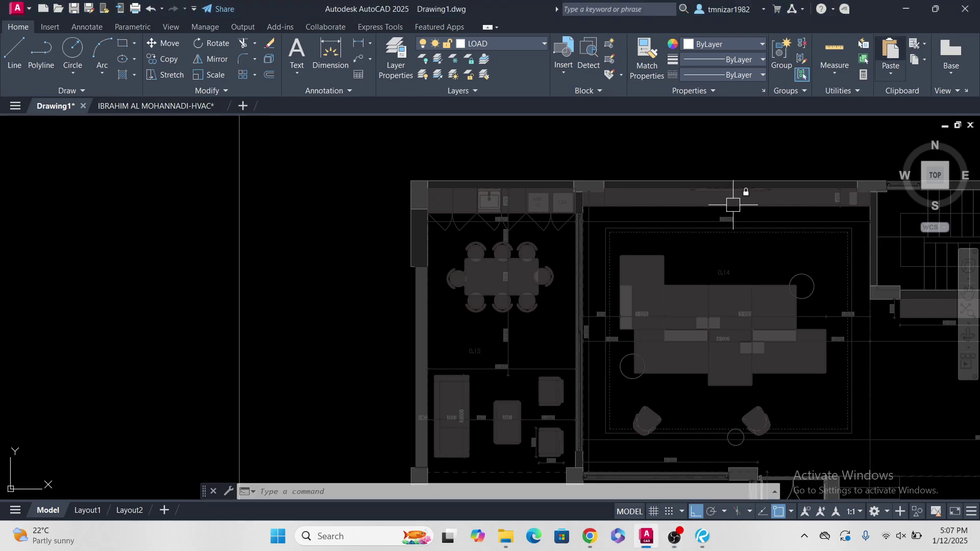
key("Escape")
key("Escape")
Step: Examine the counter appliances and the dining table in room 0.15 on the architectural floor plan
scroll(485, 357, "up", 2)
middle_click_drag(499, 236, 523, 357)
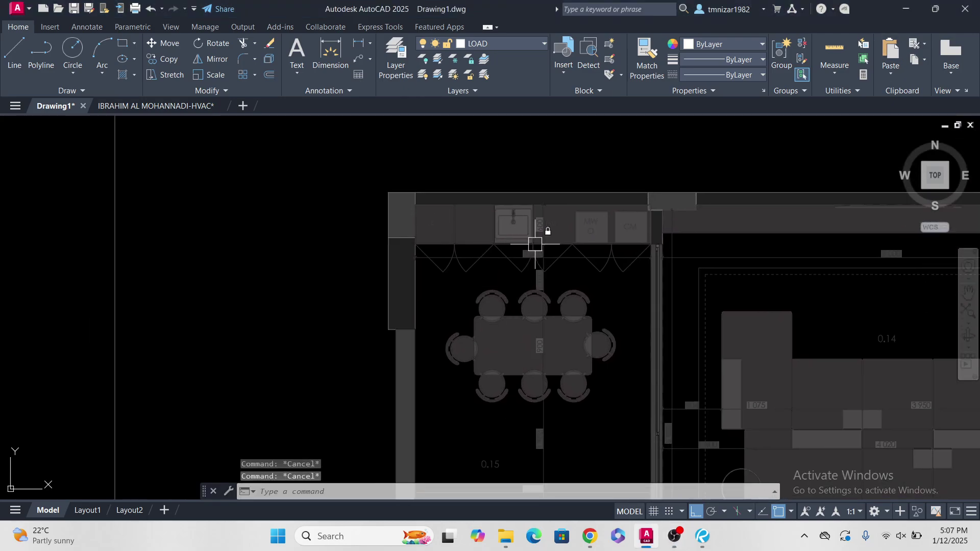
scroll(545, 214, "up", 4)
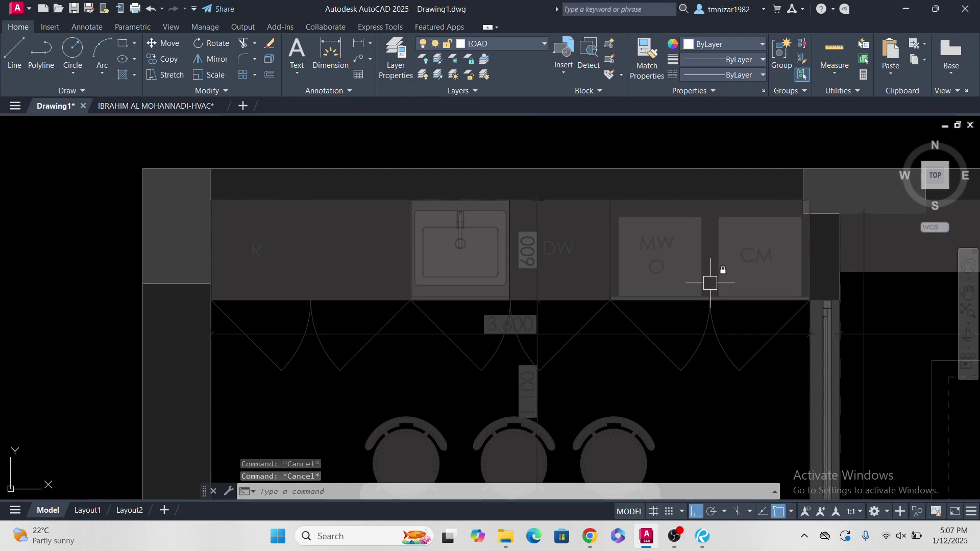
scroll(717, 333, "down", 2)
middle_click_drag(716, 333, 690, 201)
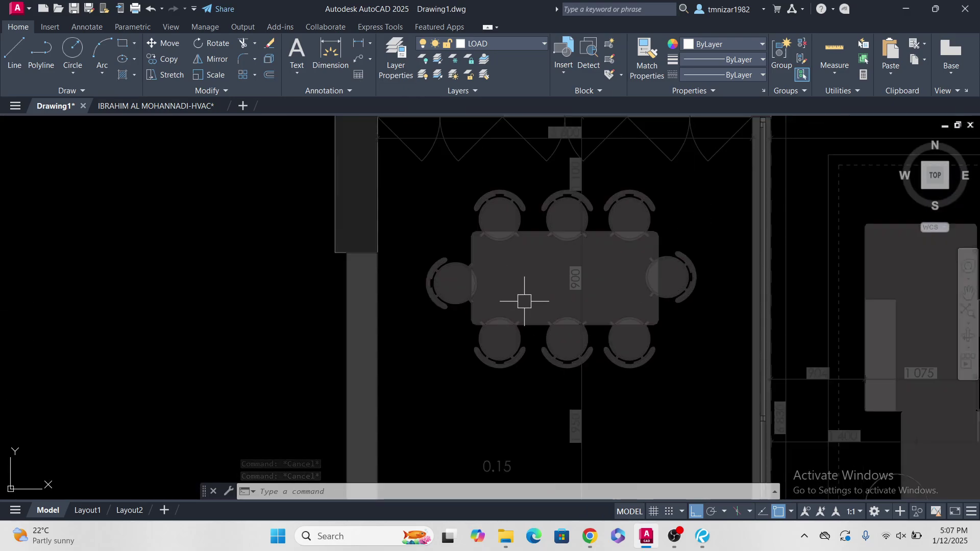
scroll(586, 288, "up", 2)
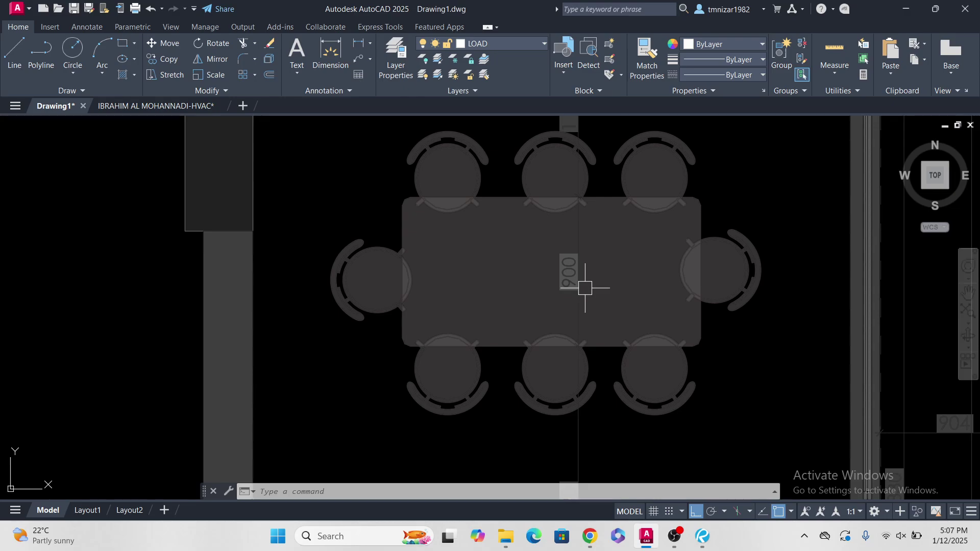
scroll(586, 288, "down", 1)
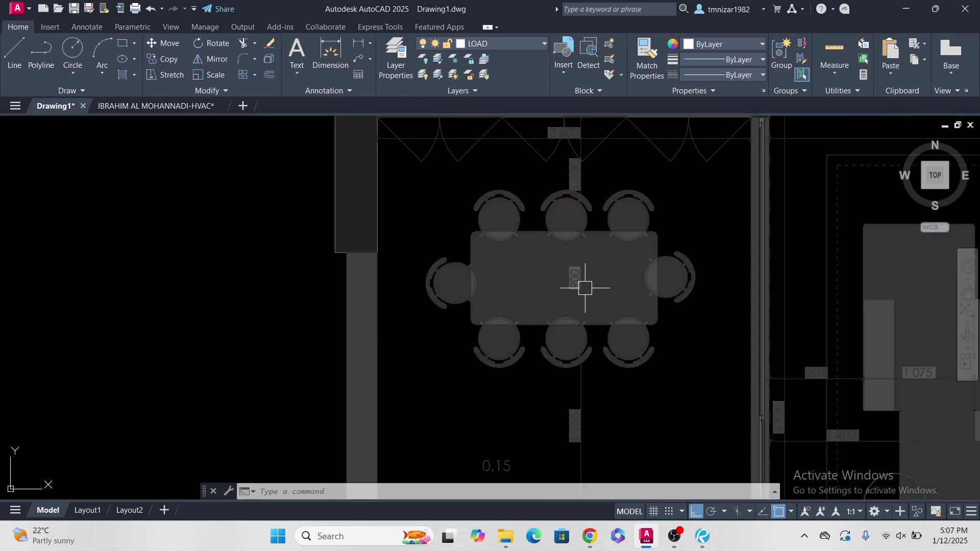
scroll(585, 288, "down", 3)
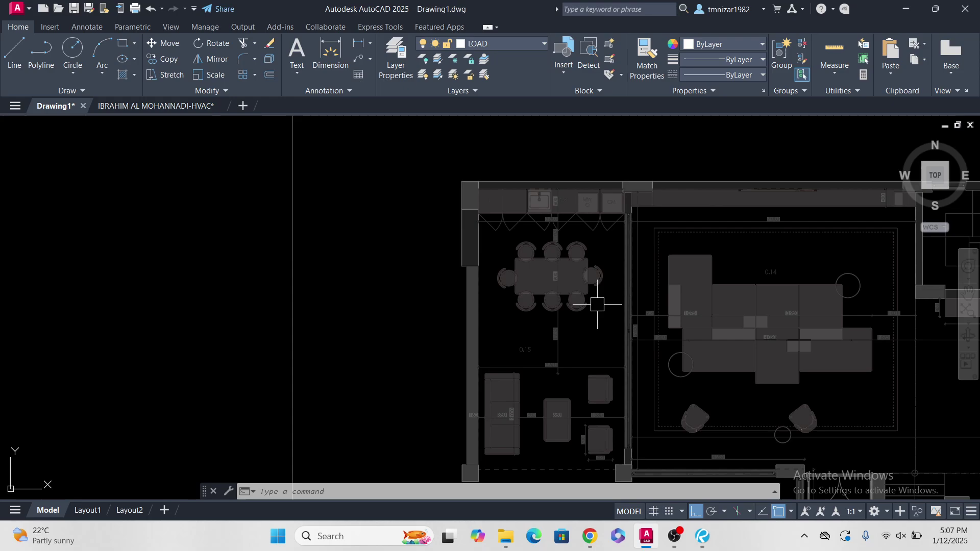
scroll(616, 237, "up", 2)
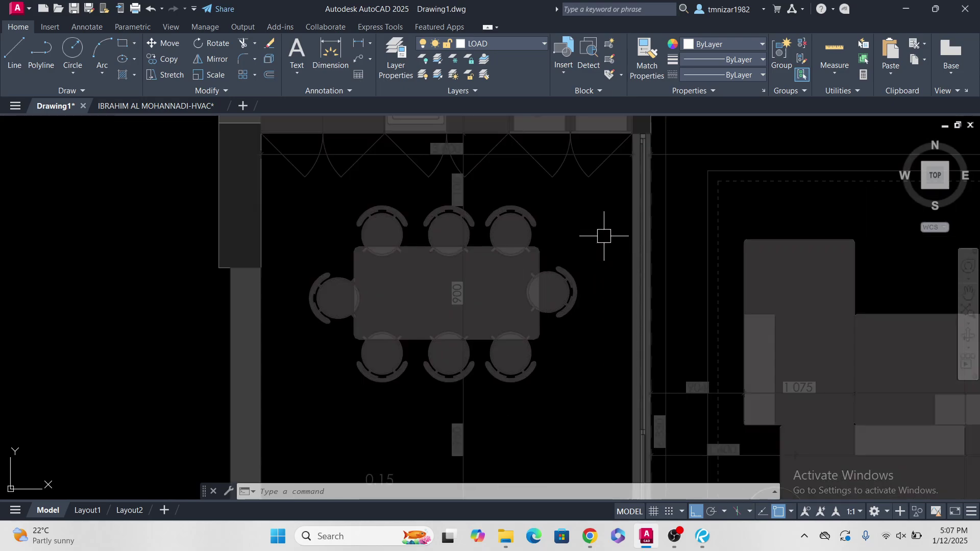
Step: Examine the seating area, dining table and pantry counter of room 0.15 in relation to the neighbouring rooms
middle_click_drag(605, 380, 603, 280)
scroll(603, 280, "down", 1)
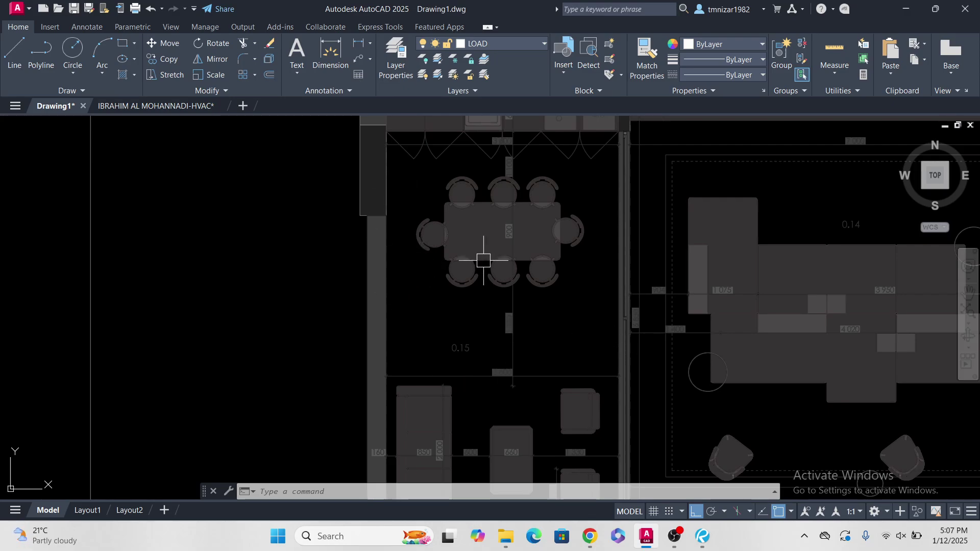
middle_click_drag(515, 347, 517, 303)
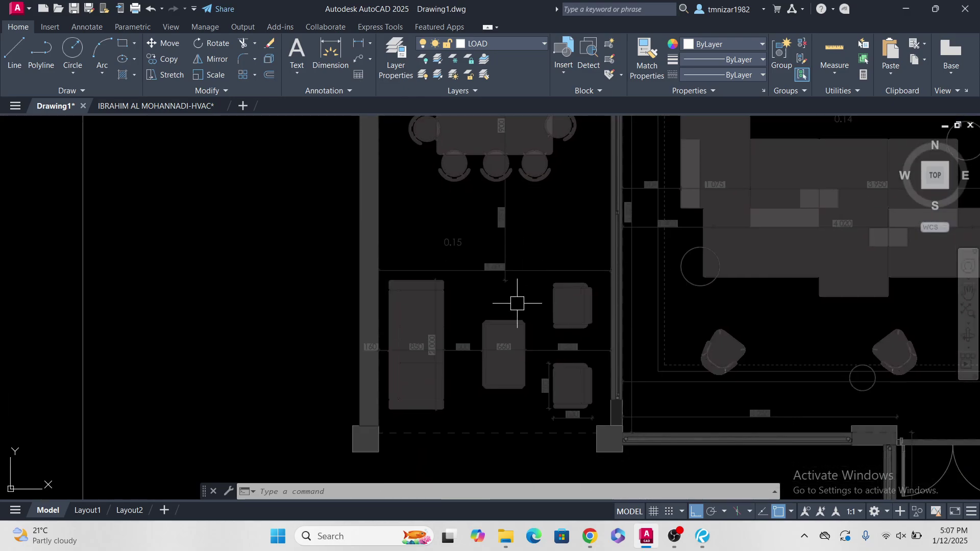
mouse_move(509, 343)
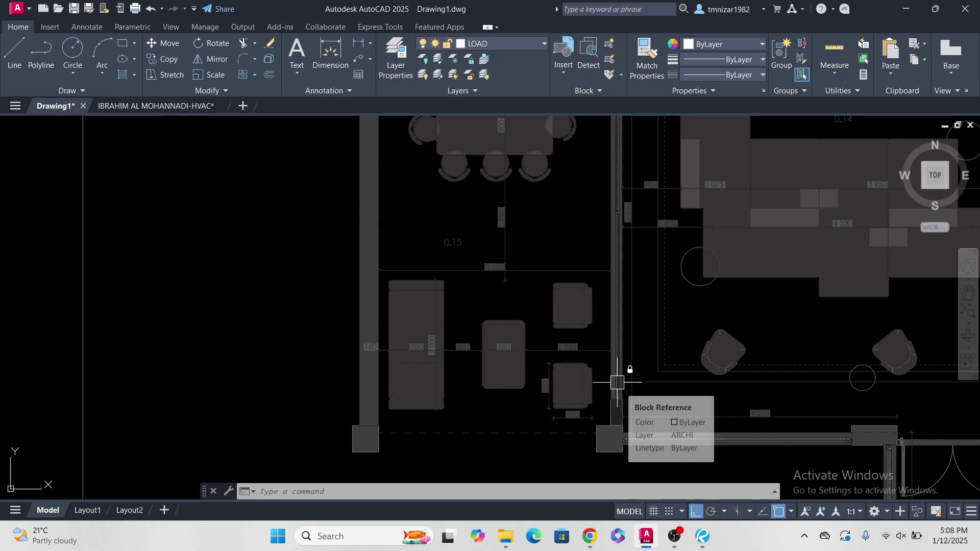
middle_click_drag(556, 312, 560, 366)
scroll(560, 367, "down", 3)
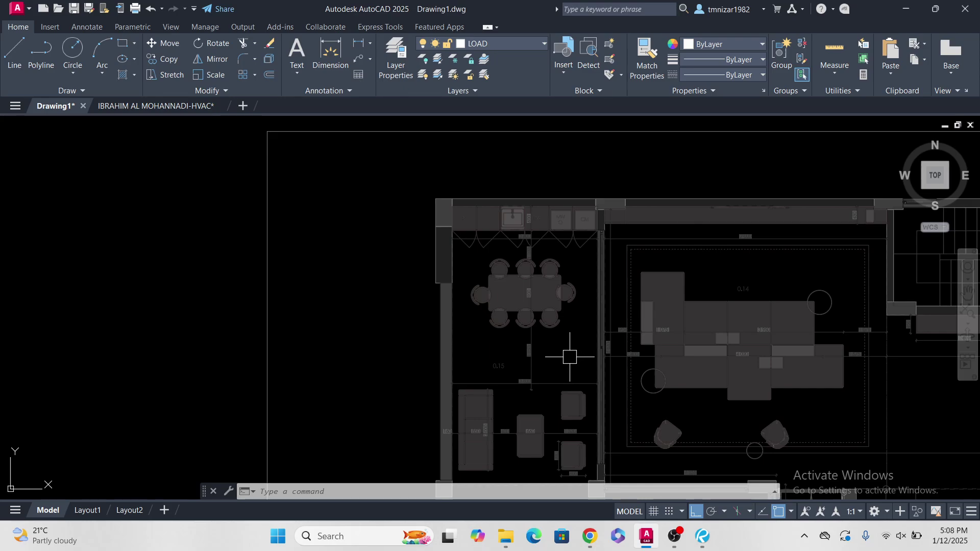
middle_click_drag(569, 376, 555, 356)
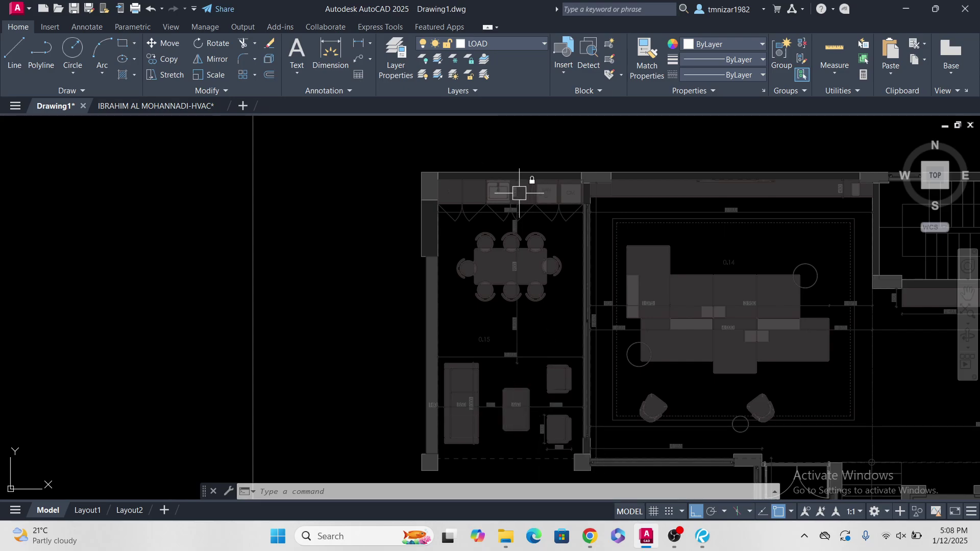
mouse_move(521, 195)
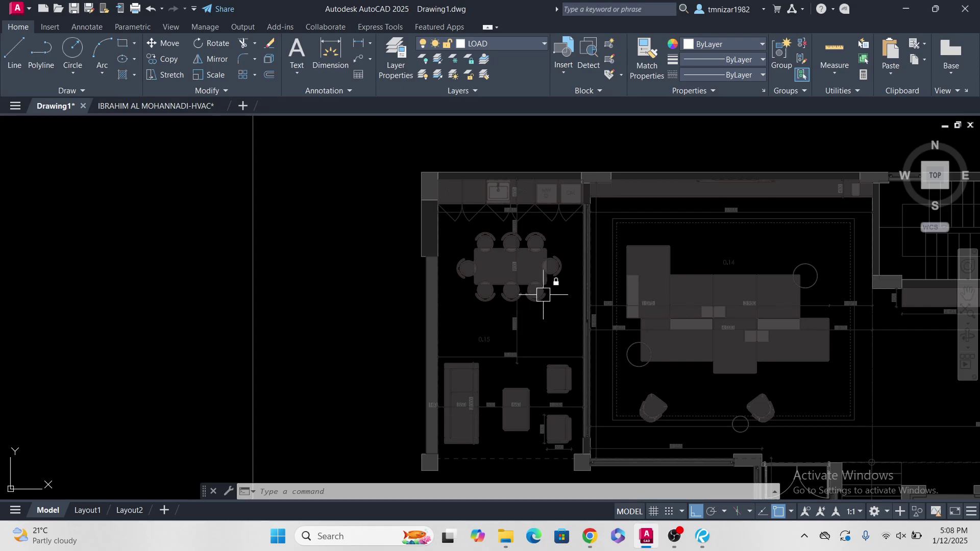
mouse_move(543, 296)
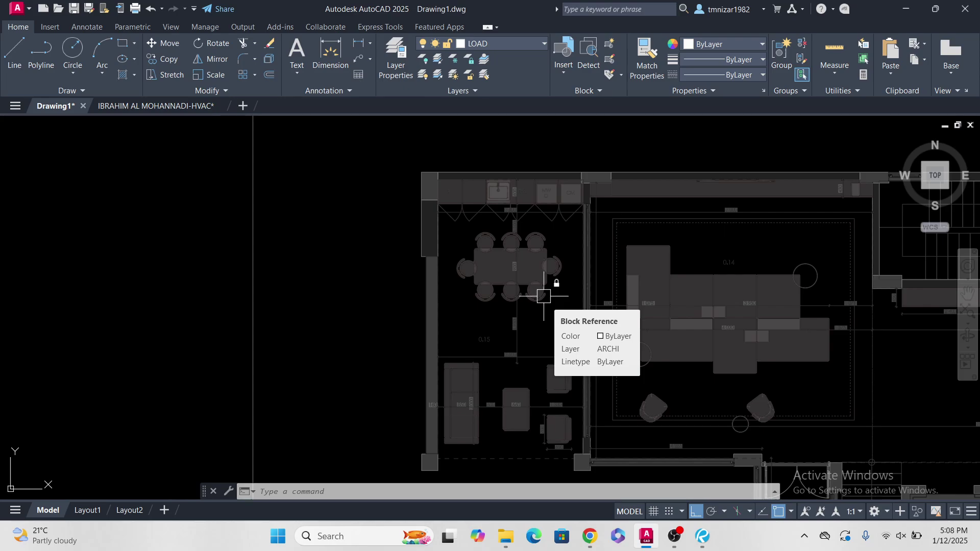
scroll(540, 298, "down", 2)
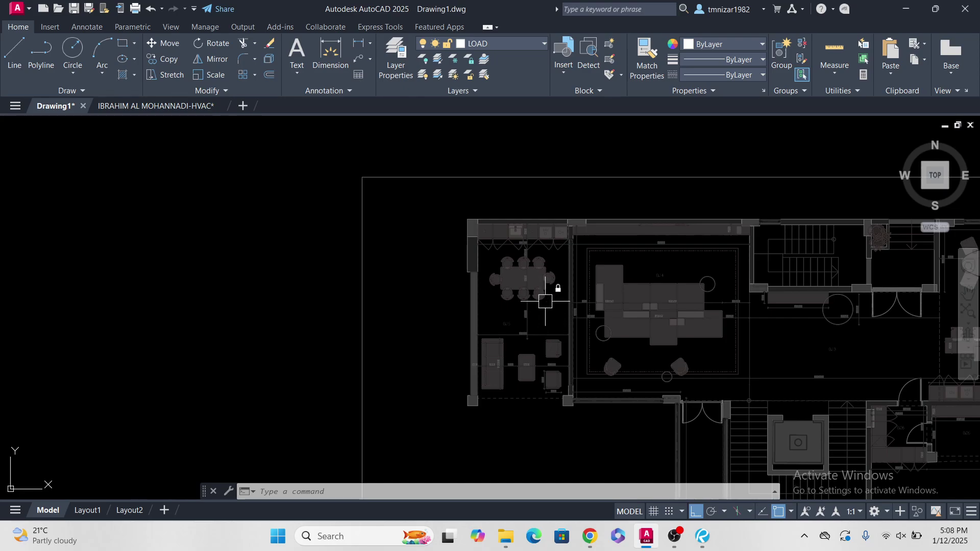
scroll(509, 296, "up", 2)
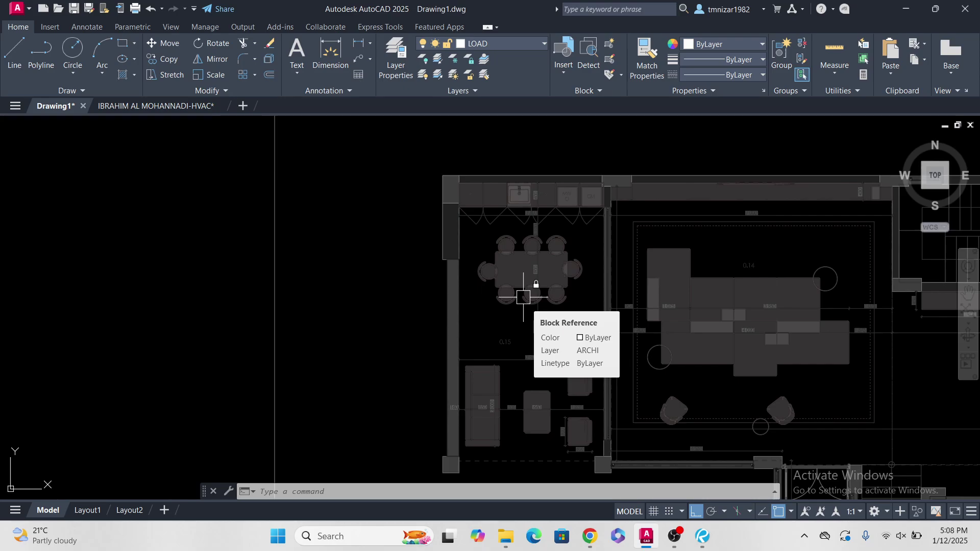
scroll(524, 297, "down", 2)
Step: Paste the copied wattage label below the dining table in room 0.15 and change its text to 800W
scroll(489, 307, "up", 8)
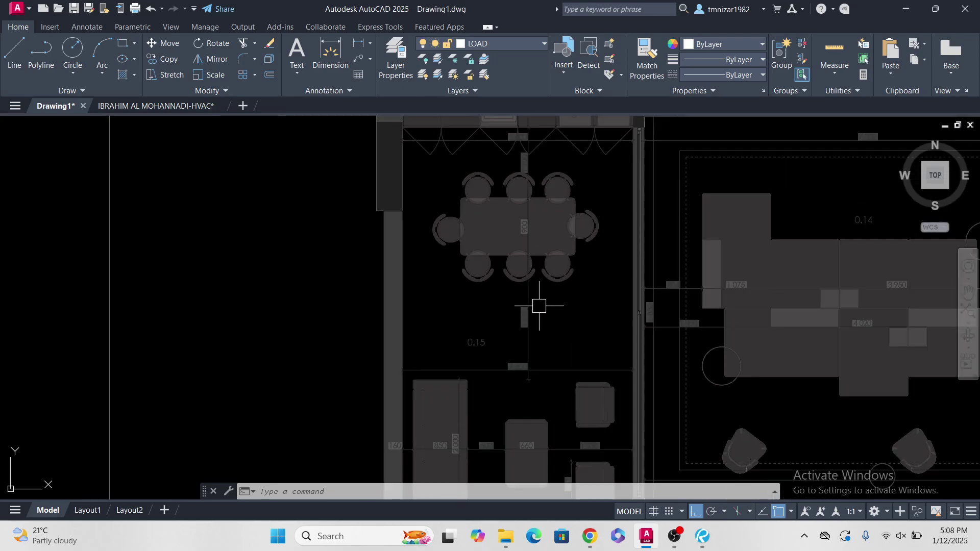
key("ctrl+v")
left_click(448, 302)
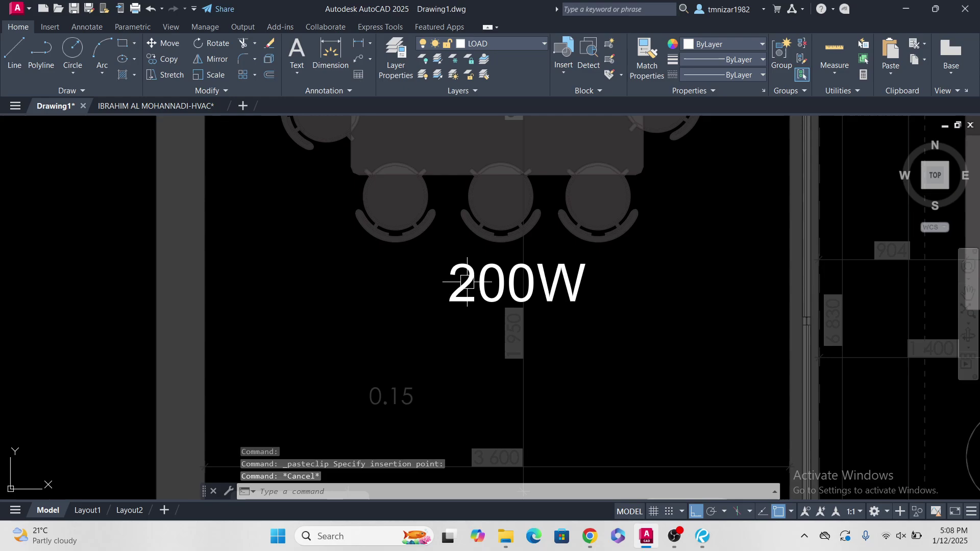
double_click(449, 293)
left_click_drag(477, 307, 448, 274)
type("8")
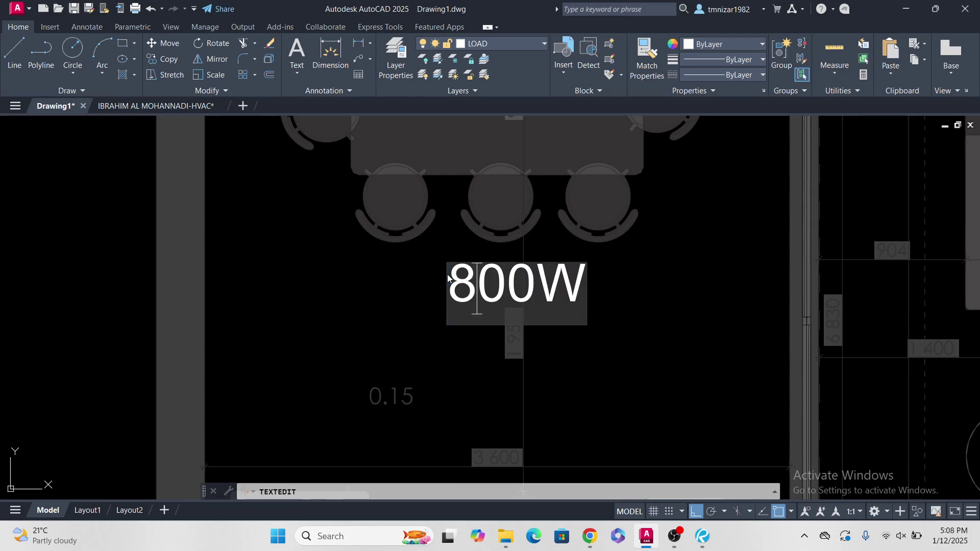
left_click(597, 322)
key("Escape")
scroll(556, 295, "down", 2)
scroll(557, 295, "up", 2)
Step: Copy the 800W label from room 0.15 into room 0.14, placing it below the large sofa group with Ortho off
left_click(556, 295)
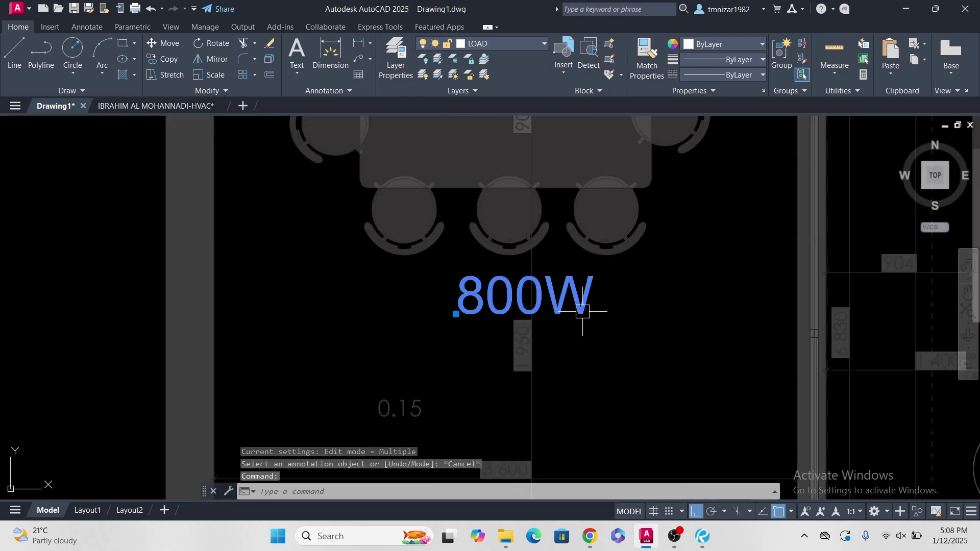
scroll(587, 313, "down", 5)
middle_click_drag(580, 350, 553, 356)
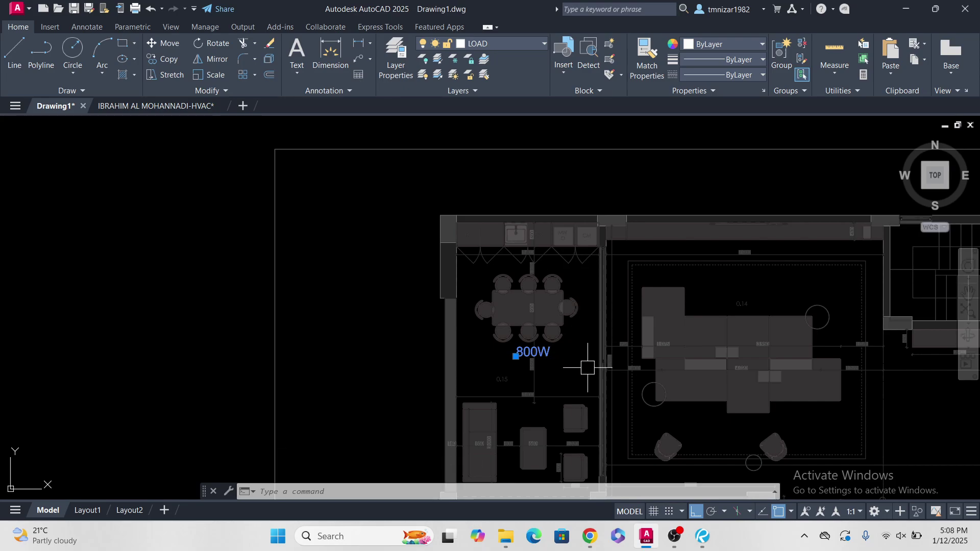
scroll(526, 360, "up", 4)
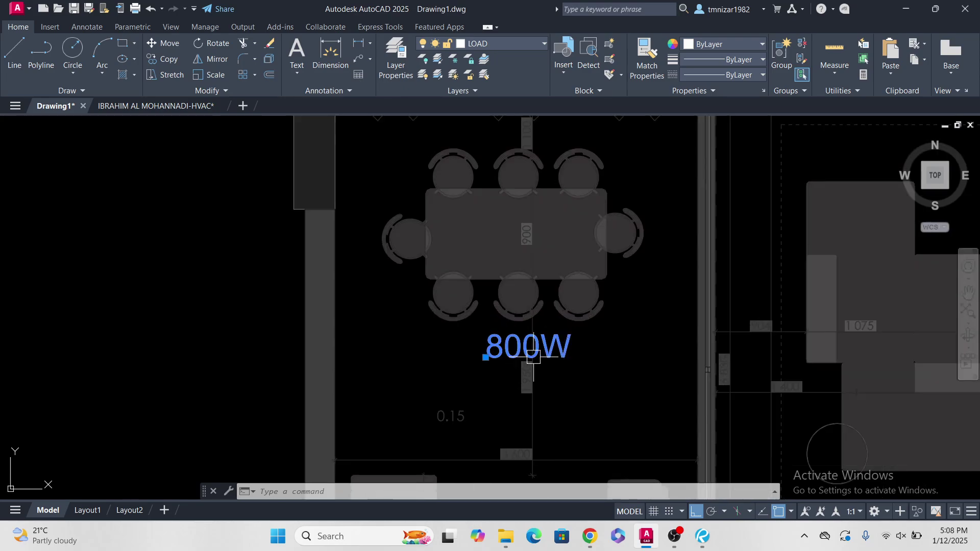
scroll(511, 349, "down", 2)
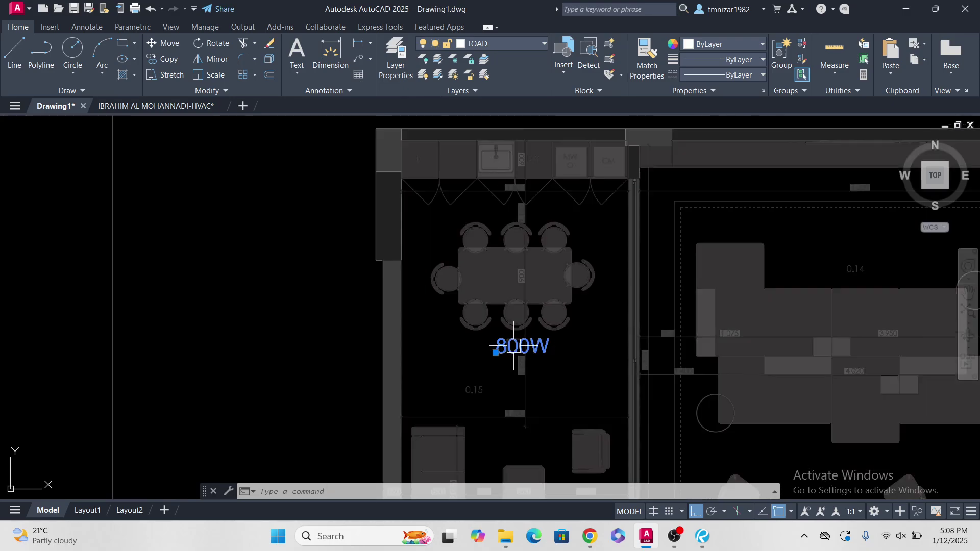
middle_click_drag(540, 347, 526, 361)
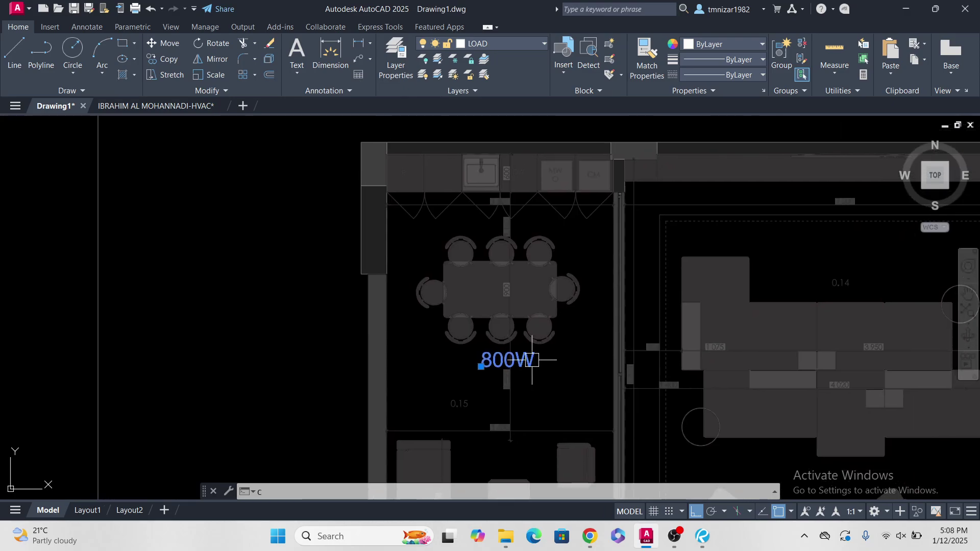
type("o")
key("Return")
left_click(532, 360)
middle_click_drag(608, 352, 498, 299)
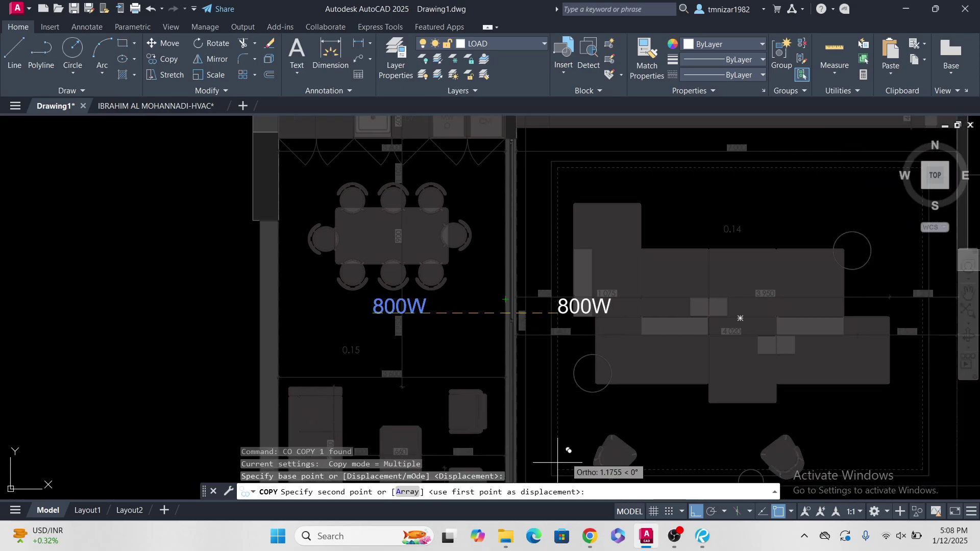
key("F8")
scroll(610, 288, "down", 4)
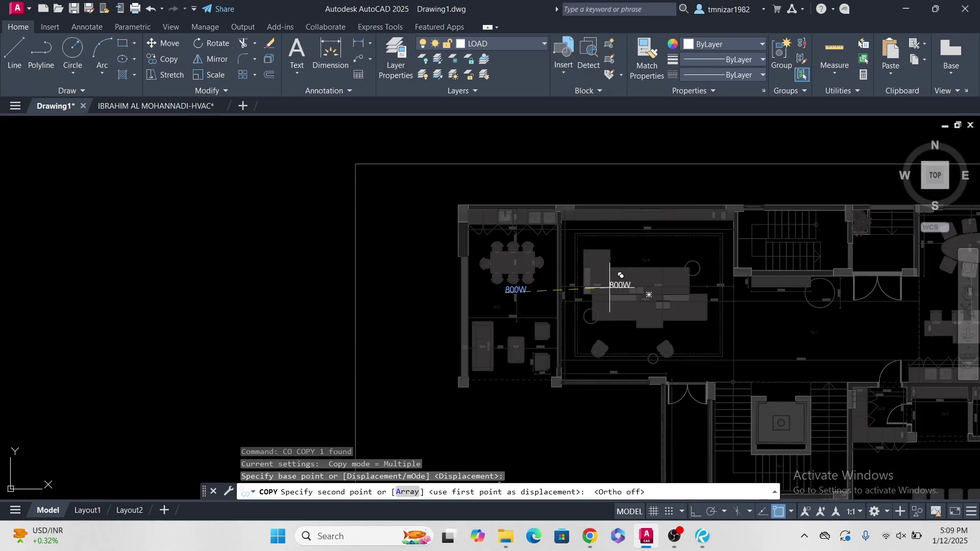
middle_click_drag(609, 287, 565, 292)
scroll(565, 292, "up", 3)
scroll(596, 338, "down", 1)
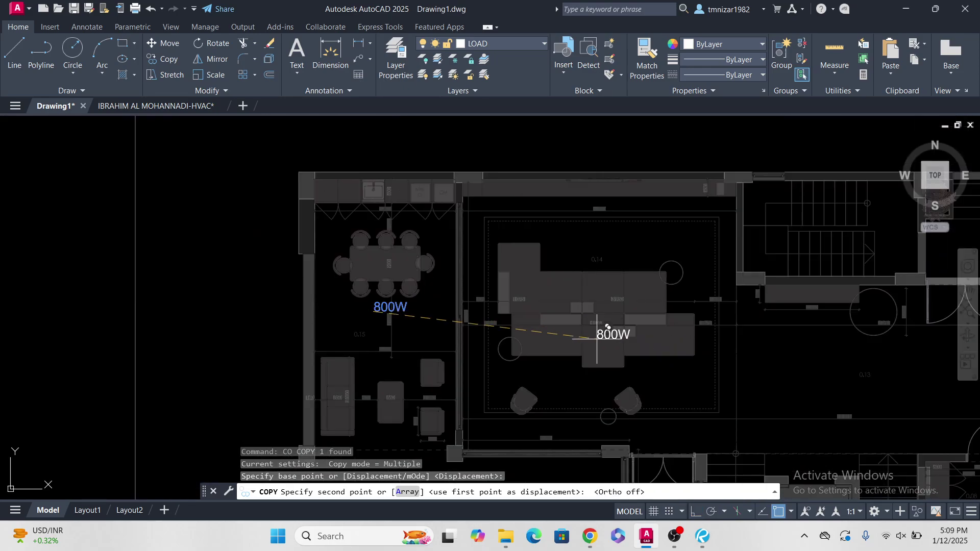
middle_click_drag(597, 339, 563, 330)
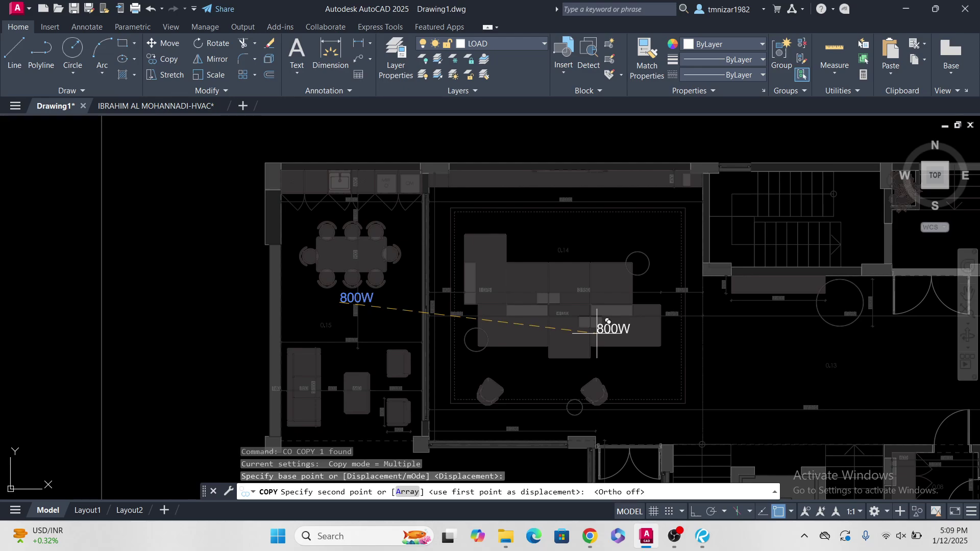
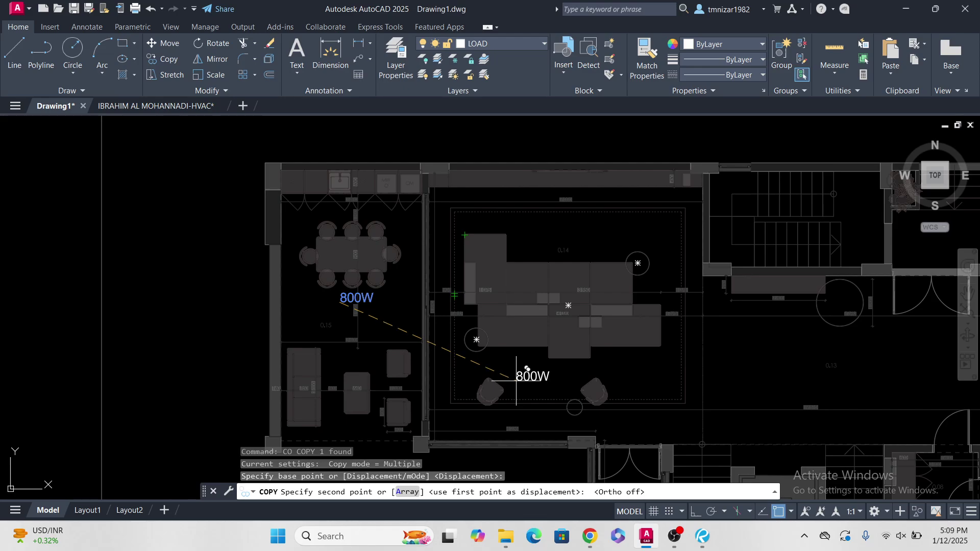
scroll(526, 372, "up", 4)
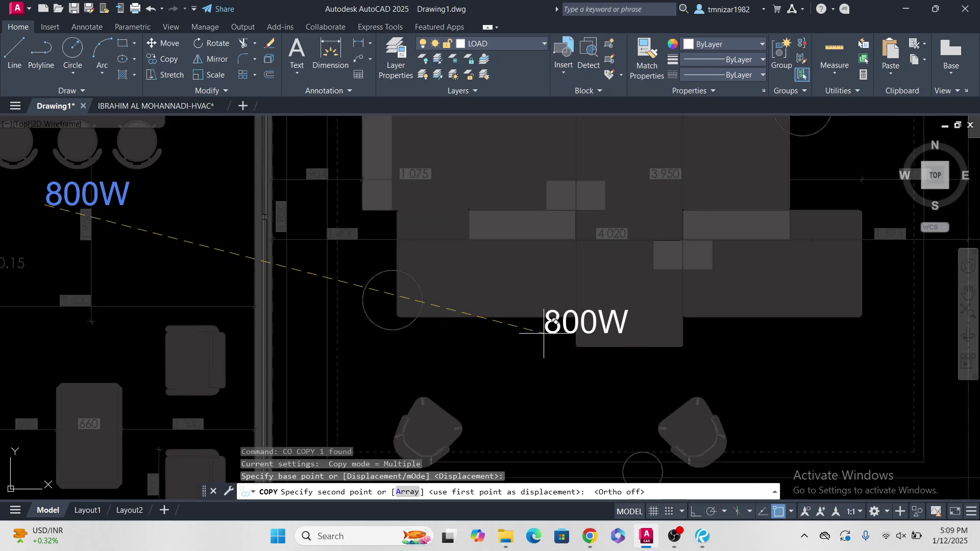
left_click(502, 364)
key("Escape")
Step: Change the copied load label in room 0.14 to 600W
double_click(524, 355)
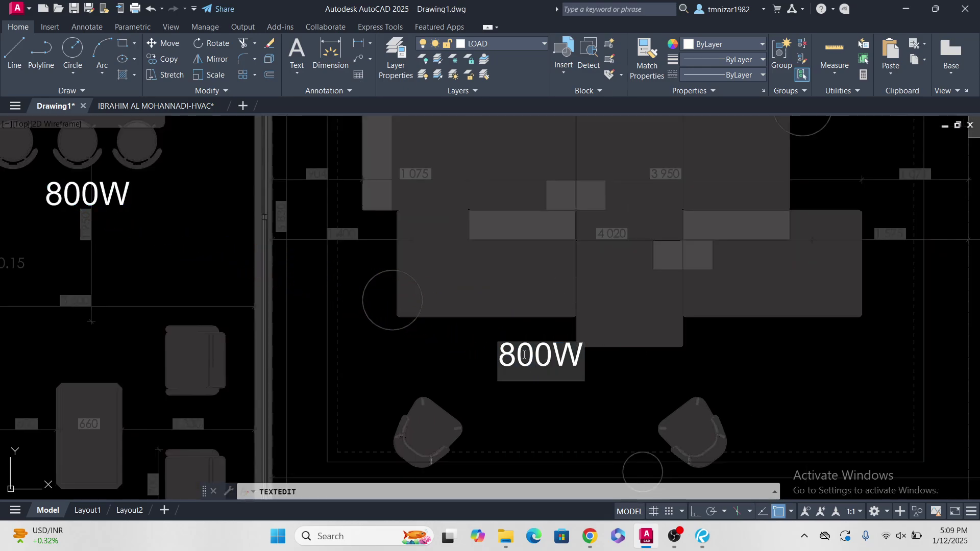
type("6")
key("Return")
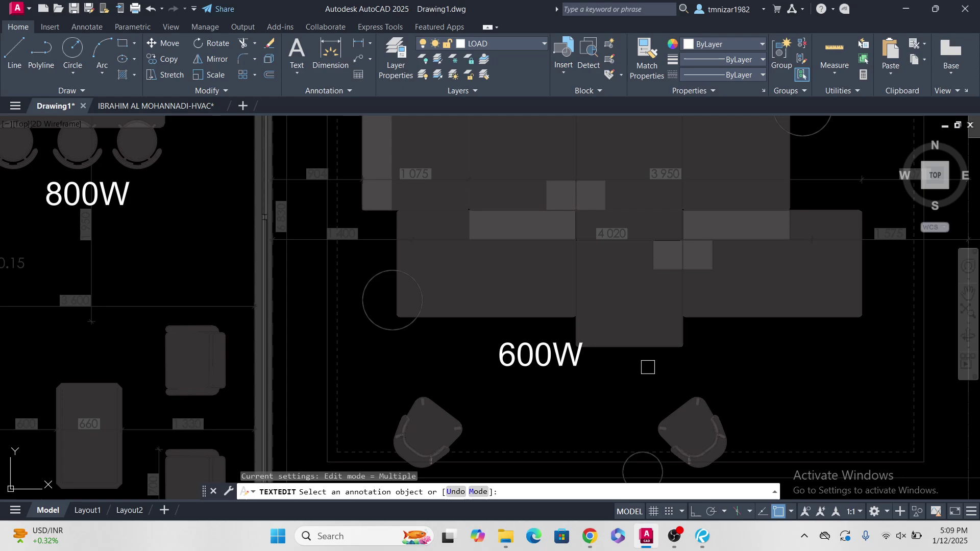
key("Escape")
scroll(550, 351, "down", 4)
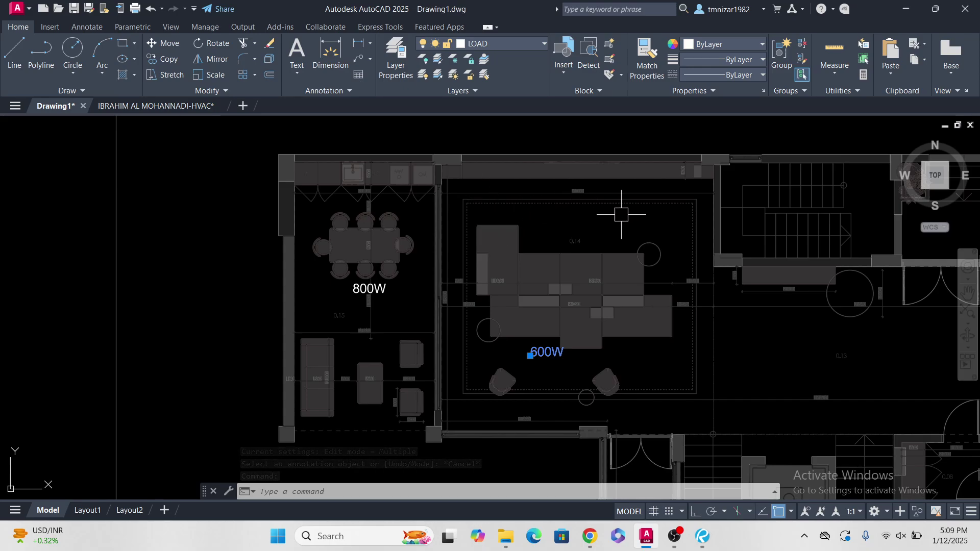
middle_click_drag(614, 209, 611, 246)
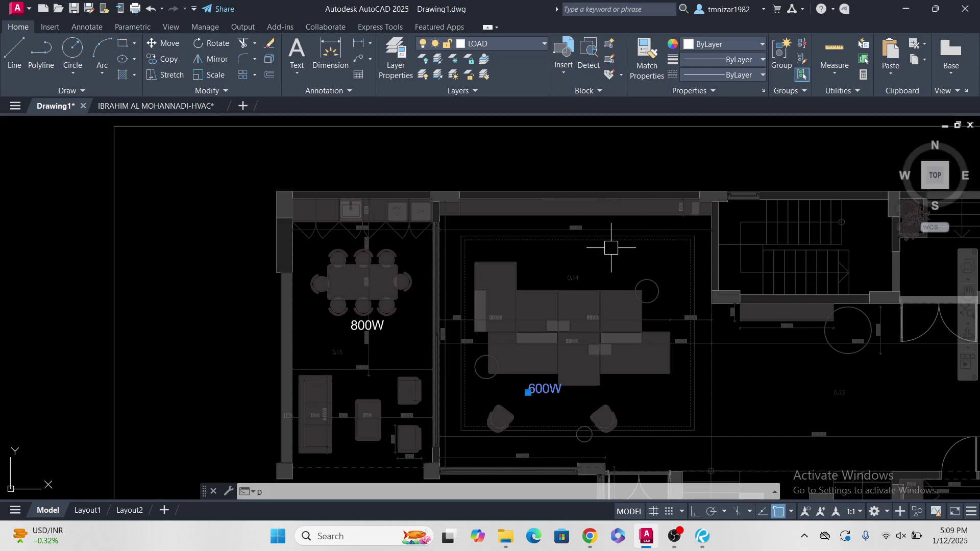
type("L")
key("Return")
key("Escape")
key("Escape")
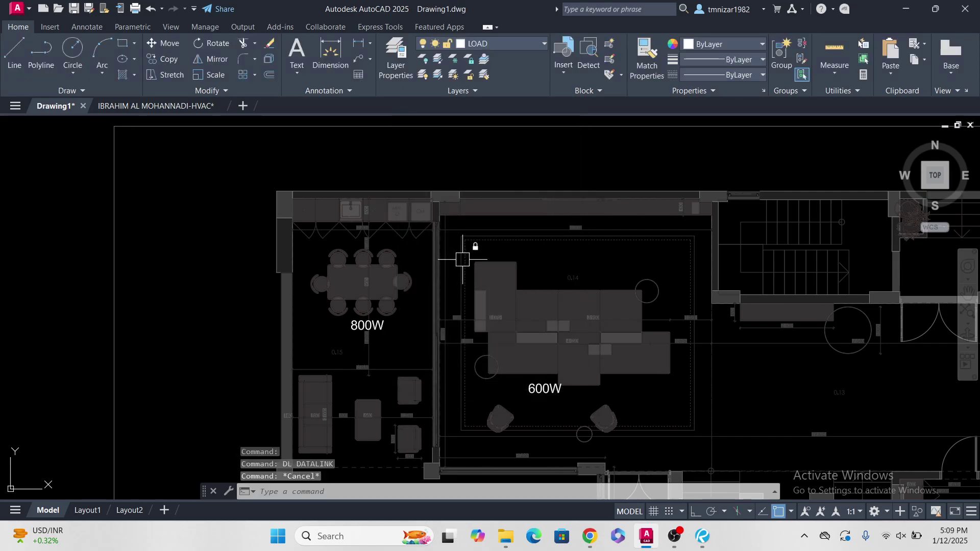
Step: Measure the width of room 0.14 between its side walls with a linear dimension, without placing the dimension
type("DLI")
key("Return")
scroll(438, 259, "up", 4)
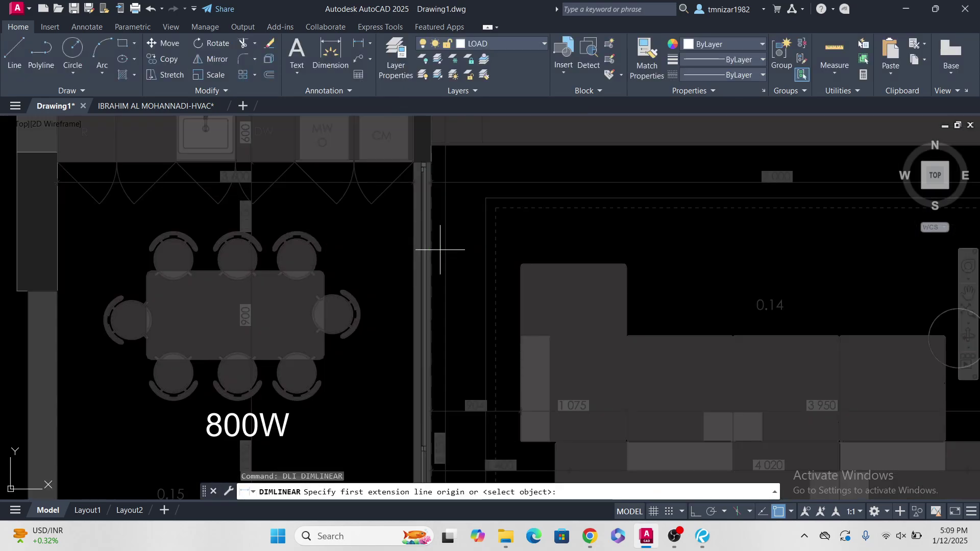
left_click(433, 253)
middle_click_drag(964, 257, 685, 289)
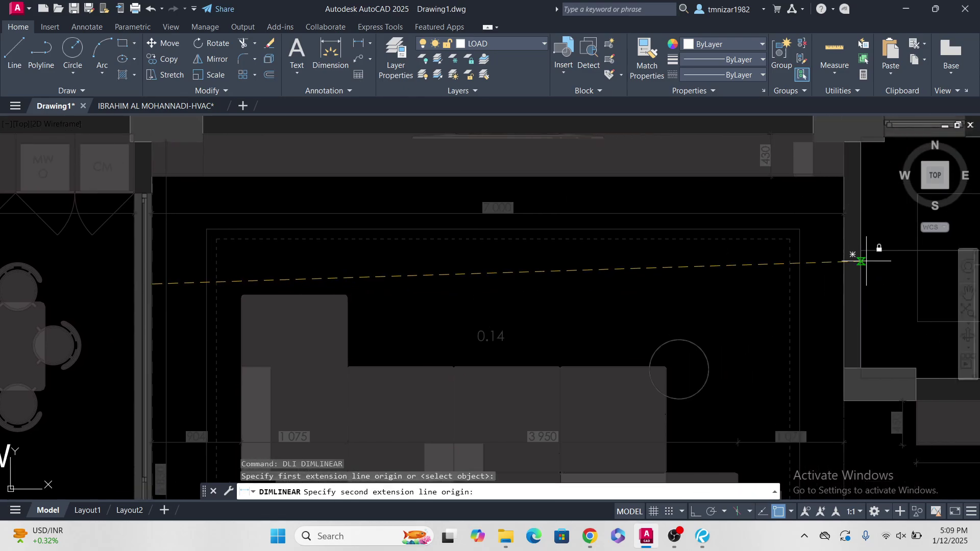
left_click(844, 269)
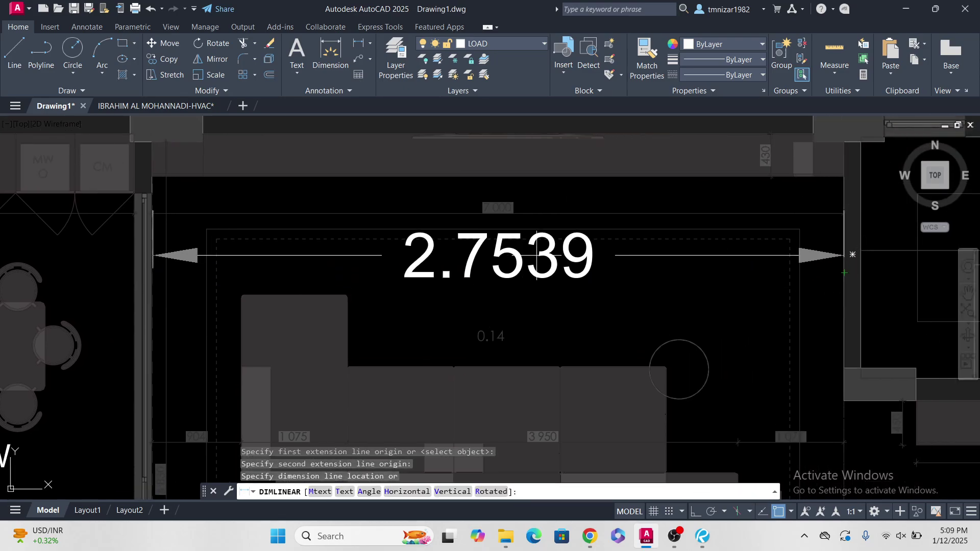
key("Escape")
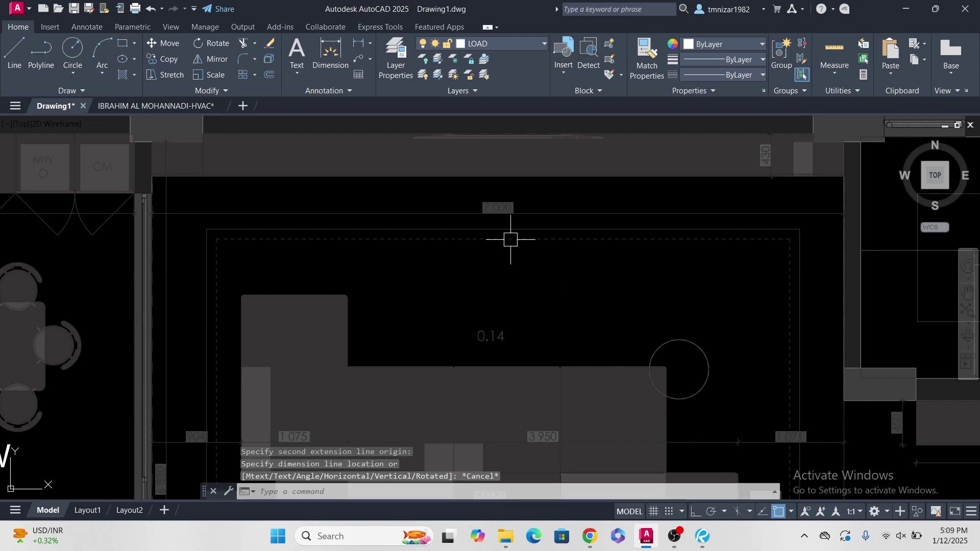
scroll(510, 239, "up", 3)
scroll(558, 296, "down", 5)
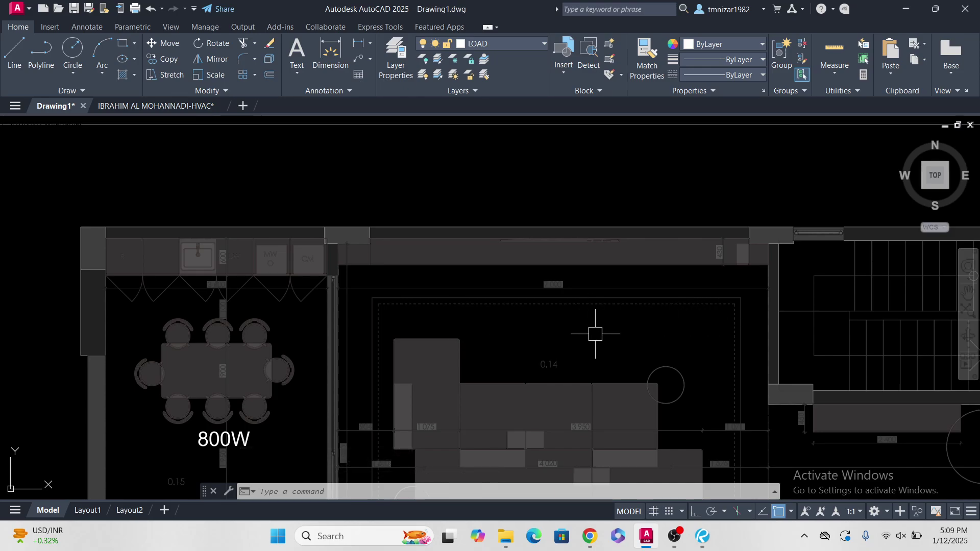
scroll(587, 342, "down", 5)
scroll(590, 334, "up", 6)
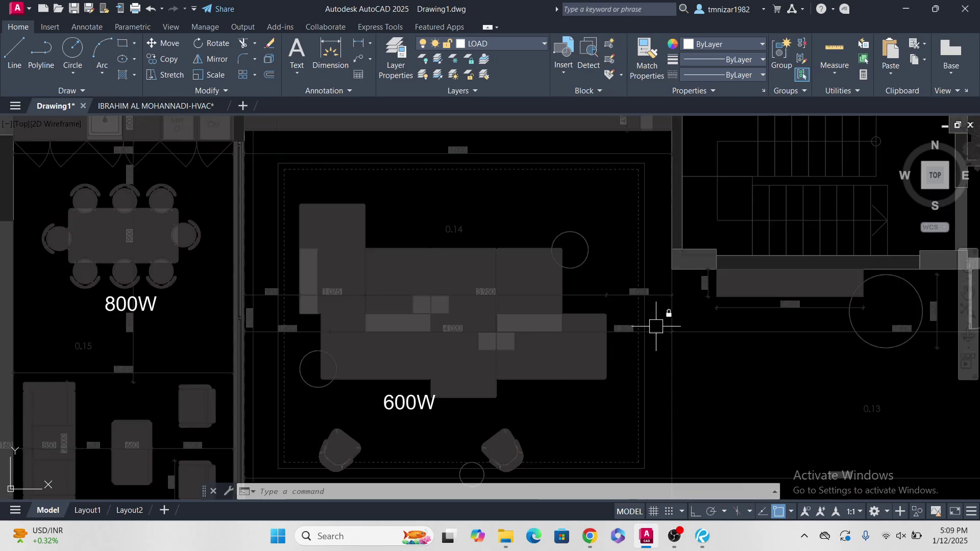
scroll(485, 240, "down", 2)
scroll(396, 232, "up", 5)
scroll(468, 259, "down", 3)
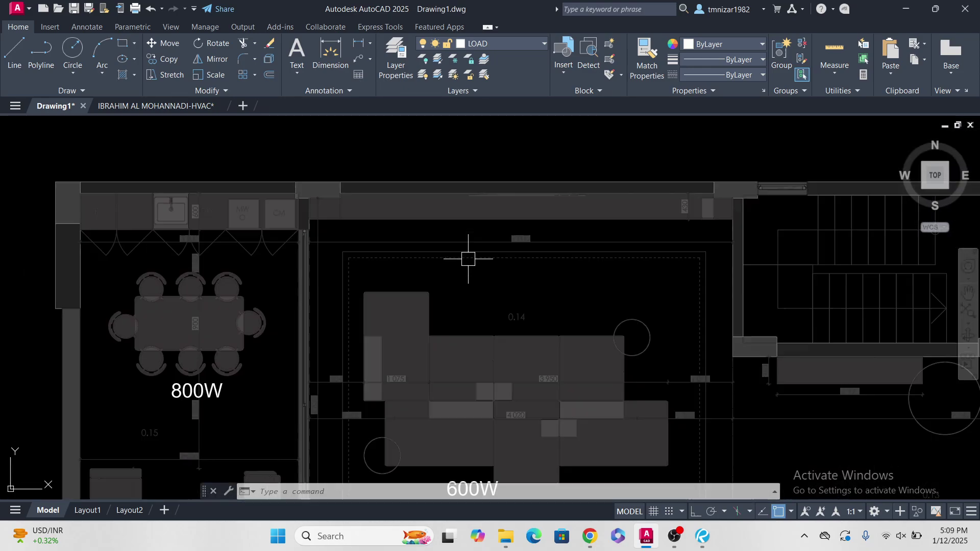
mouse_move(427, 341)
middle_mouse_down()
mouse_move(453, 179)
mouse_move(457, 324)
middle_mouse_up()
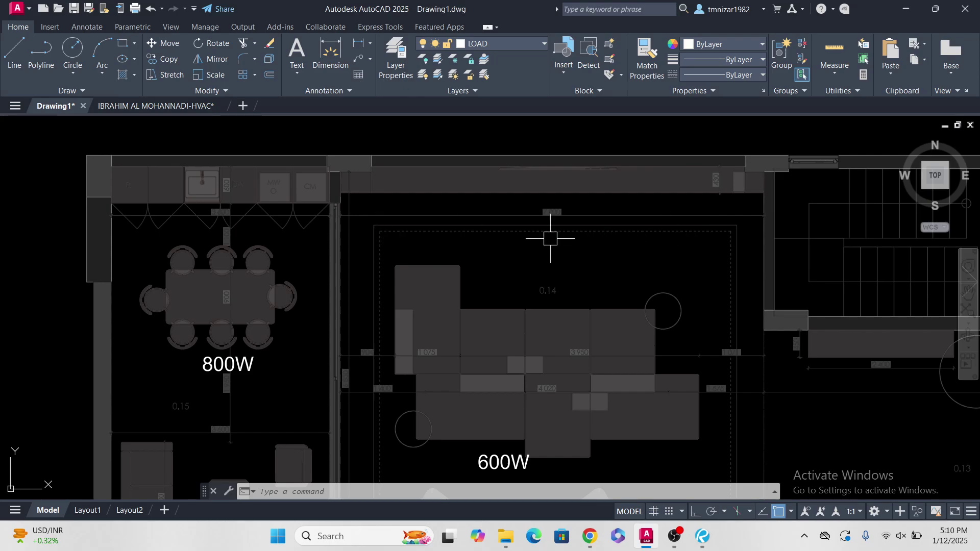
scroll(606, 185, "down", 2)
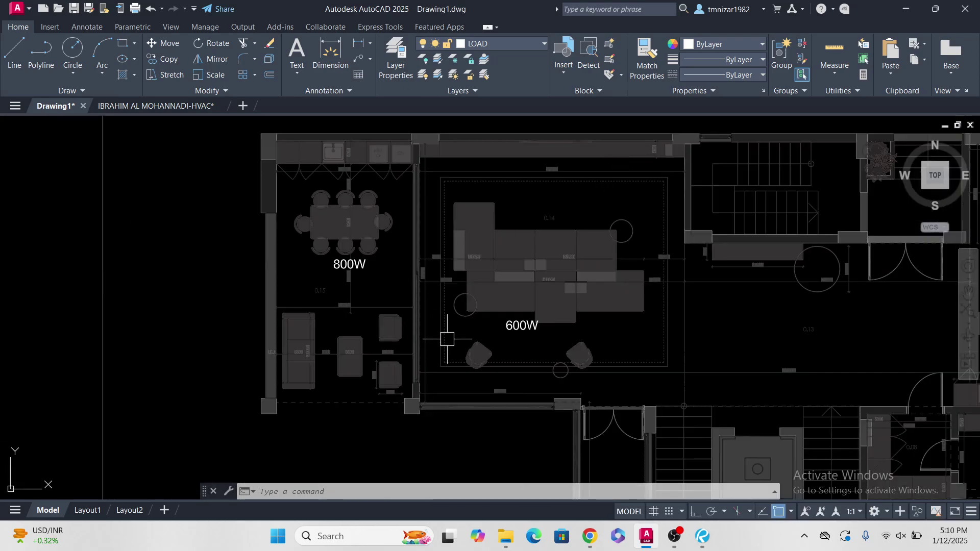
scroll(555, 259, "up", 4)
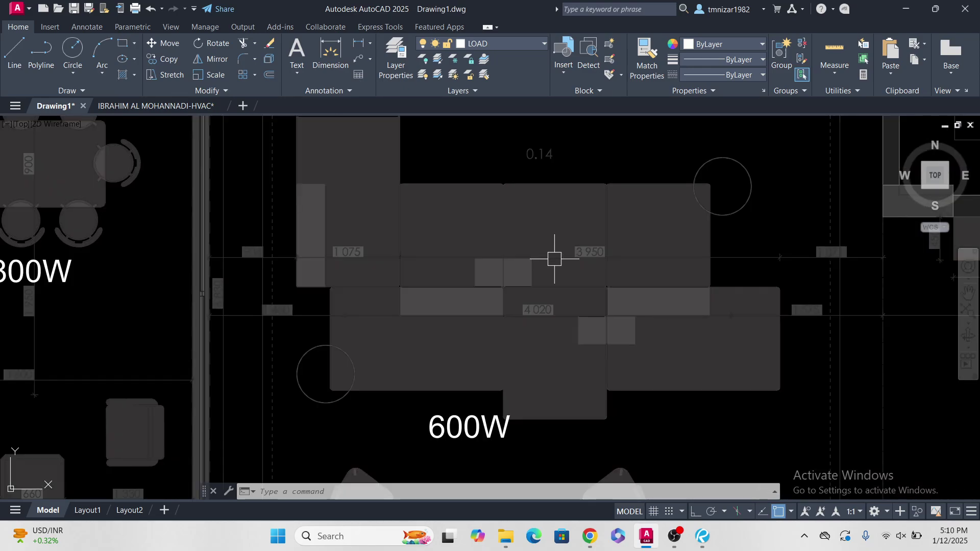
scroll(540, 282, "down", 4)
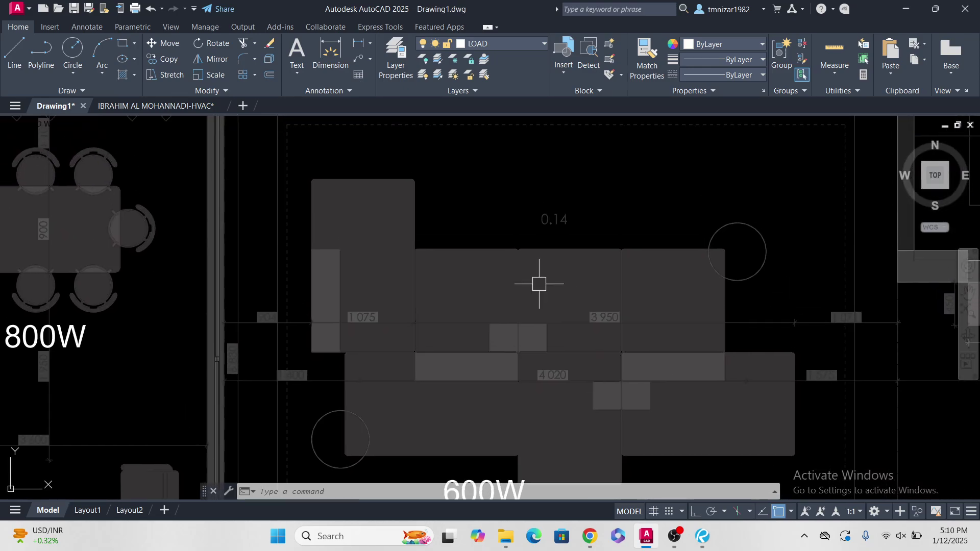
scroll(442, 300, "up", 6)
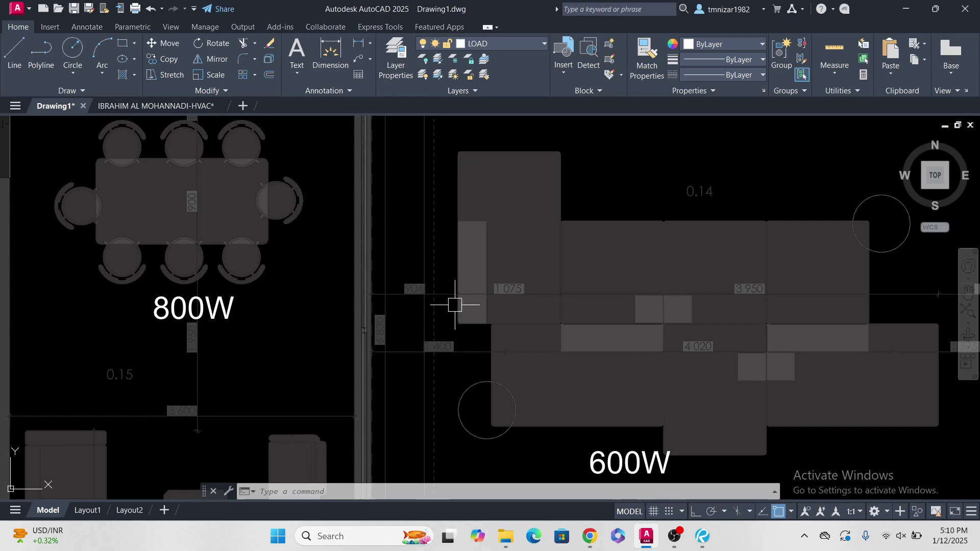
scroll(464, 311, "down", 4)
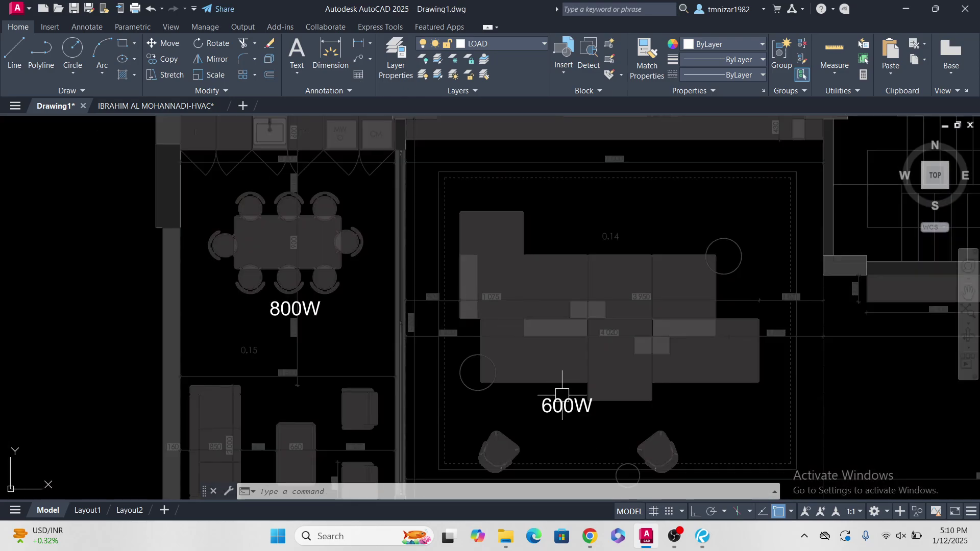
Step: Copy the 600W label from room 0.14 onto the lower stair flight of the adjacent staircase, near its direction arrow
mouse_move(553, 404)
middle_mouse_down()
mouse_move(496, 285)
mouse_move(513, 304)
mouse_move(505, 316)
middle_mouse_up()
key("Escape")
left_click(496, 284)
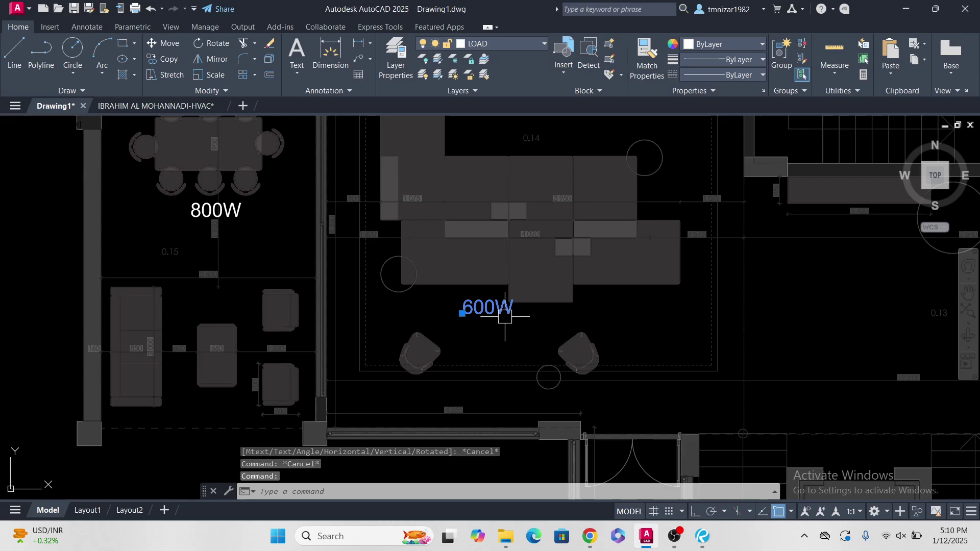
type("co")
key("Return")
left_click(496, 309)
scroll(388, 358, "down", 4)
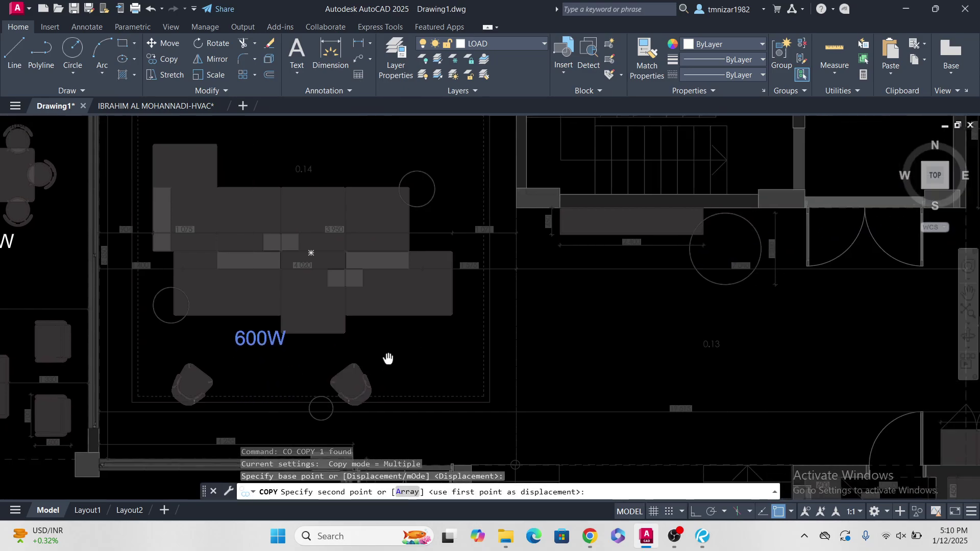
scroll(536, 288, "up", 5)
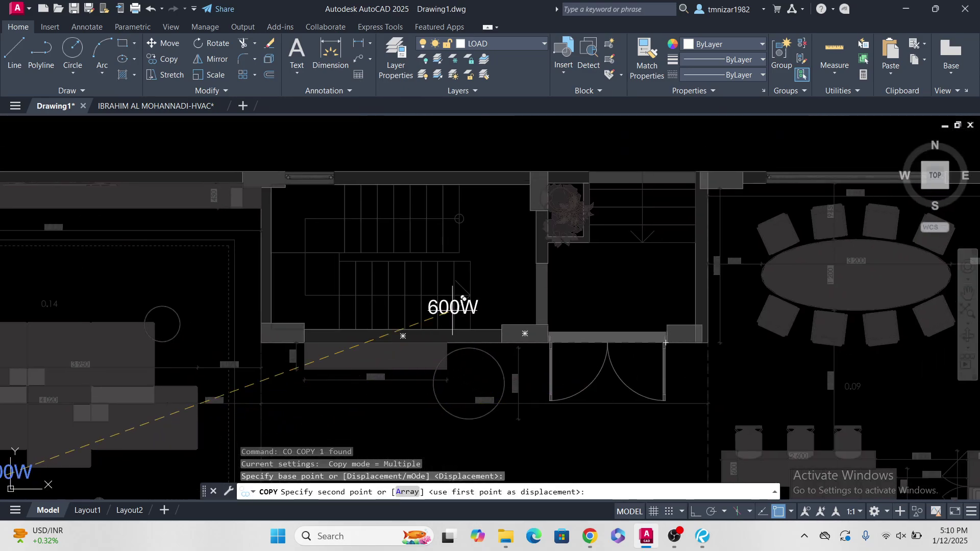
scroll(356, 258, "up", 5)
left_click(356, 257)
key("Return")
Step: Change the copied load label on the staircase to 100W
double_click(298, 248)
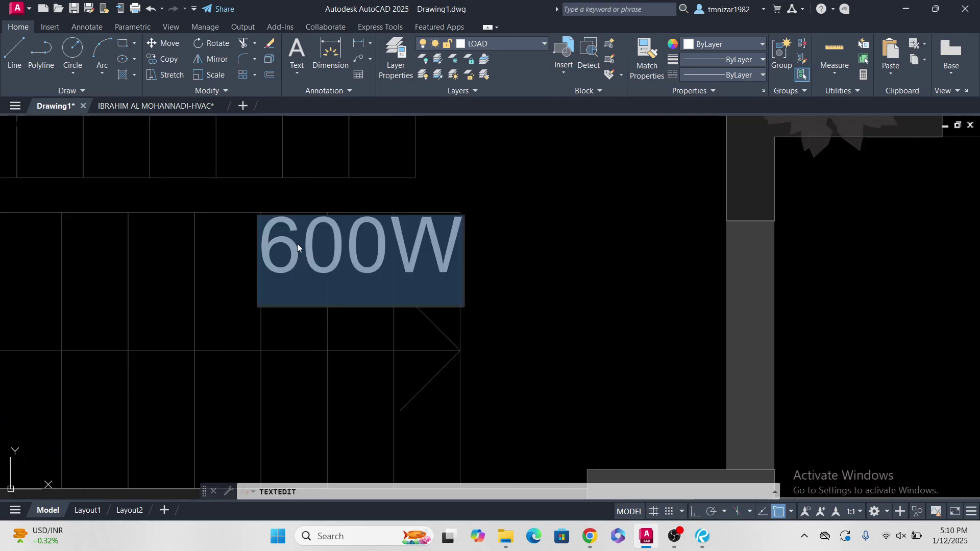
left_click(368, 255)
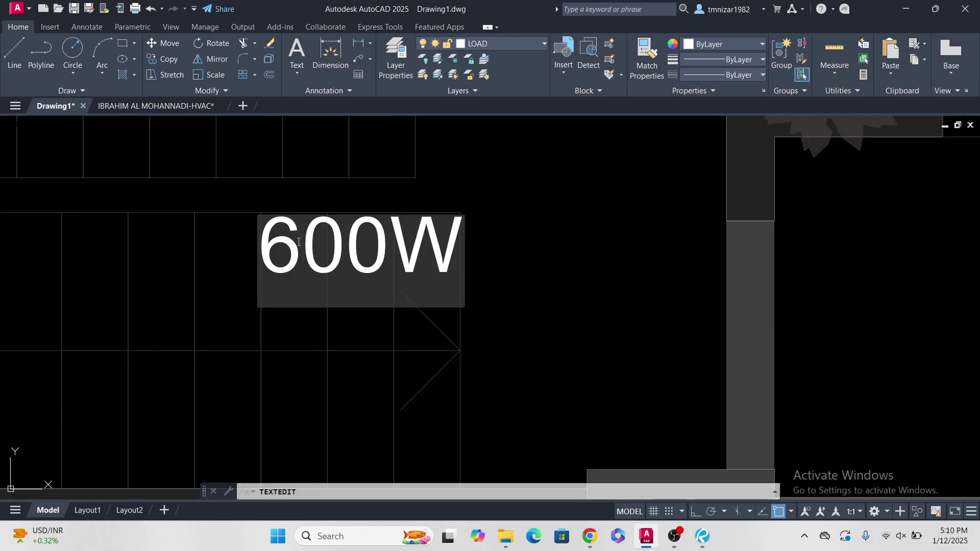
left_click_drag(299, 242, 279, 238)
type("1")
key("Return")
key("Escape")
scroll(471, 289, "down", 2)
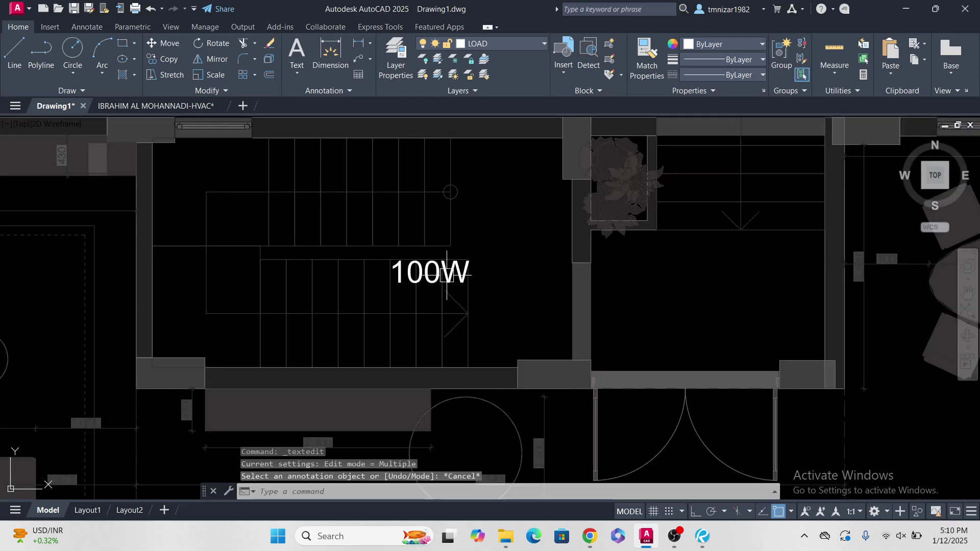
left_click(433, 267)
middle_click_drag(463, 310, 460, 323)
type("c")
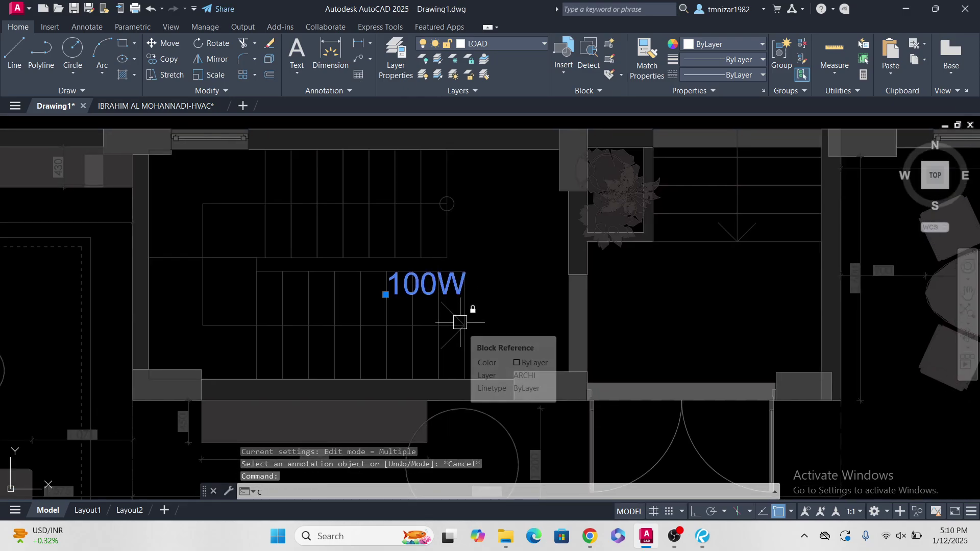
type("o")
key("Return")
key("Return")
key("Escape")
key("Escape")
Step: Copy the staircase's 100W label into the entrance lobby between the staircase and room 0.09, above the double door
left_click(424, 283)
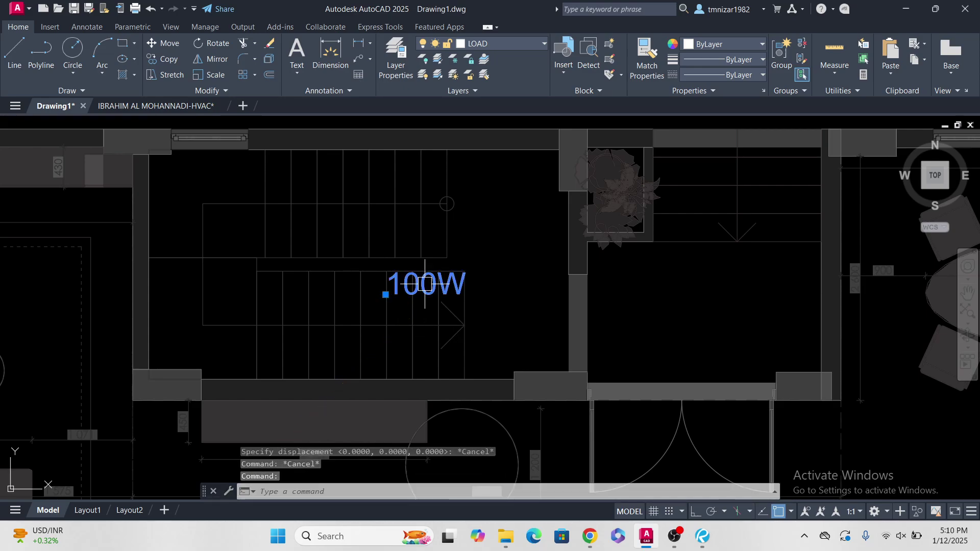
middle_click_drag(446, 305, 443, 320)
type("co")
key("Return")
left_click(410, 299)
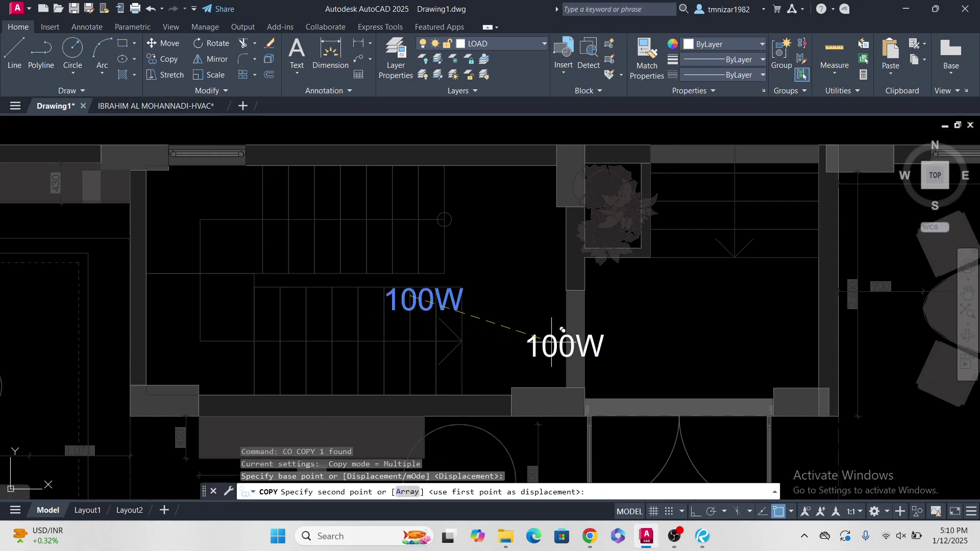
middle_click_drag(551, 340, 484, 309)
left_click(444, 270)
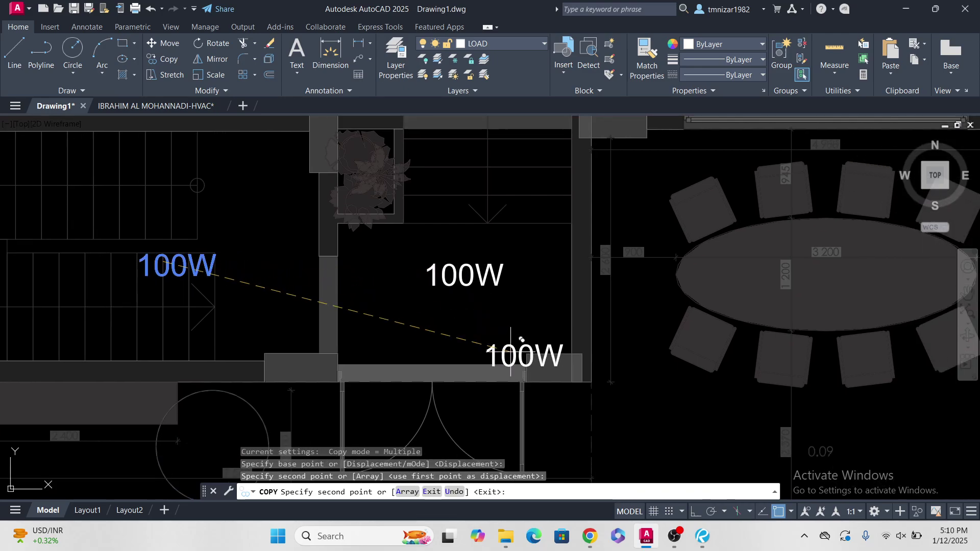
Step: Place another copy of the 100W label in room 0.09, beside the room number between the oval dining table and the kitchen counter
scroll(380, 227, "down", 4)
mouse_move(526, 269)
middle_mouse_down()
mouse_move(518, 255)
mouse_move(568, 305)
middle_mouse_up()
scroll(575, 275, "up", 2)
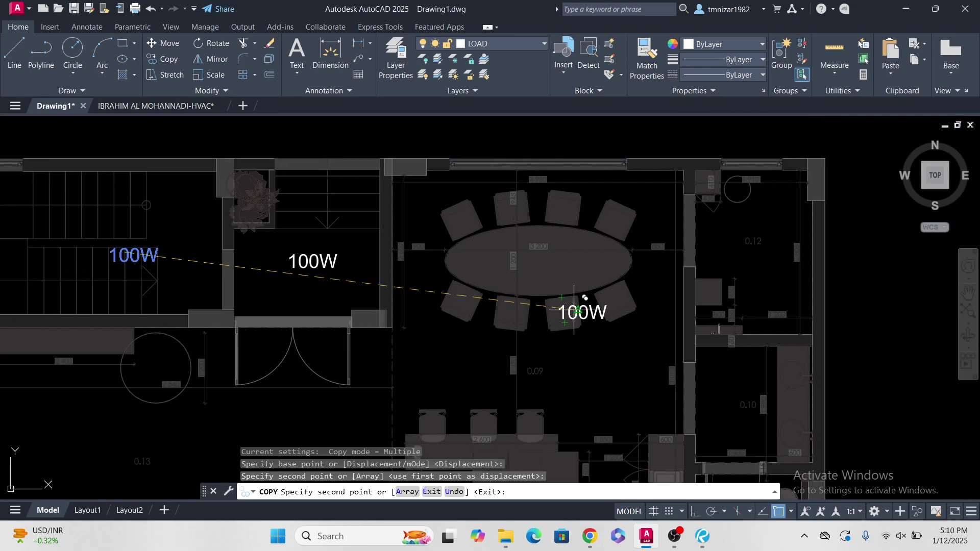
scroll(575, 310, "down", 2)
scroll(562, 284, "up", 2)
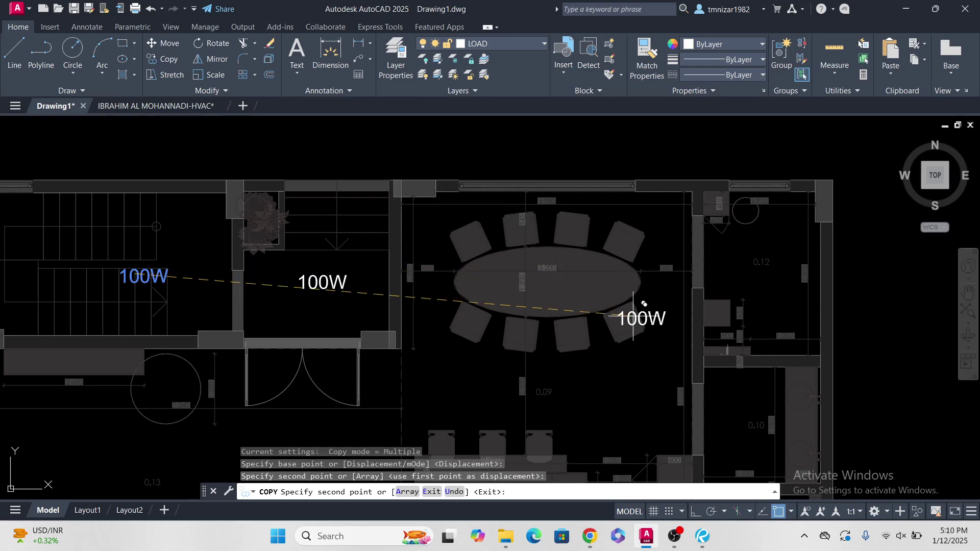
middle_click_drag(525, 381, 529, 241)
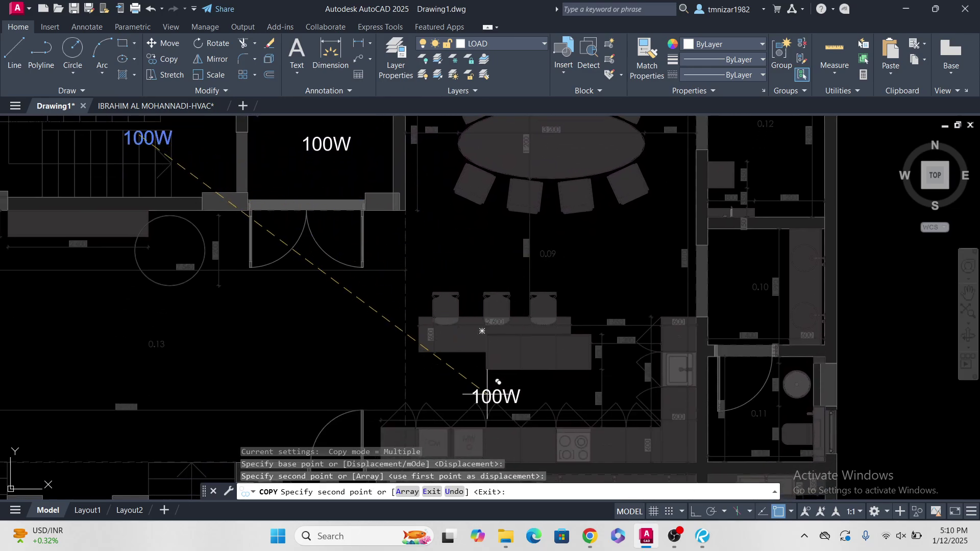
middle_click_drag(522, 414, 551, 358)
left_click(567, 299)
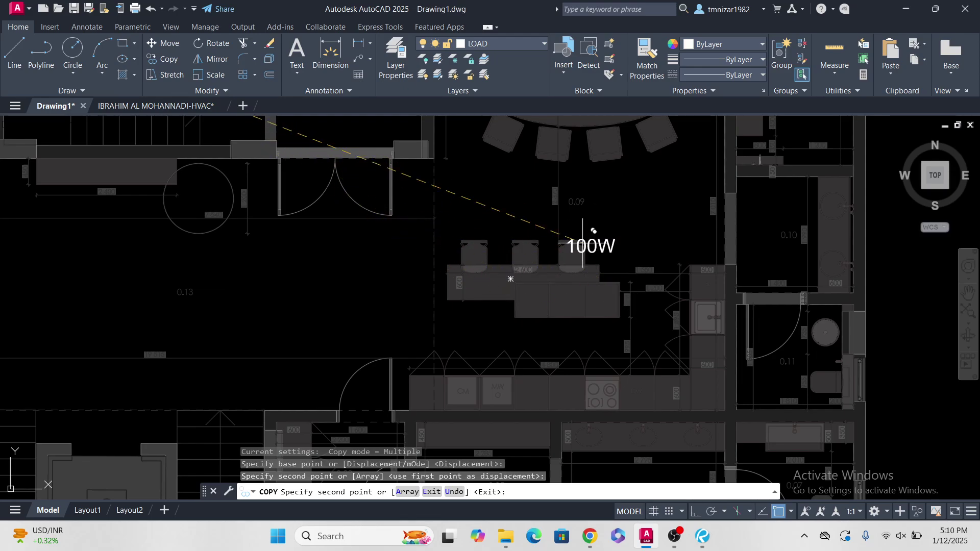
left_click(602, 299)
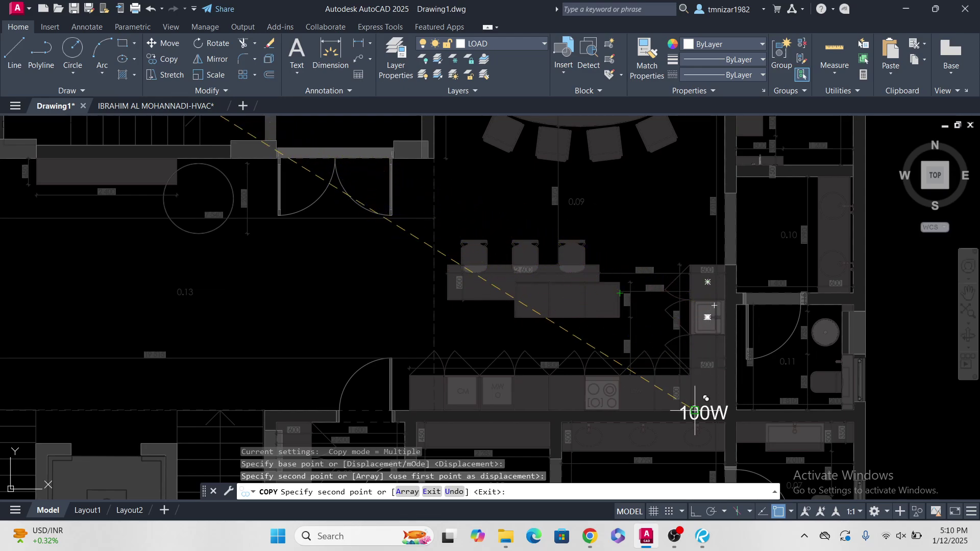
middle_click_drag(550, 242, 549, 301)
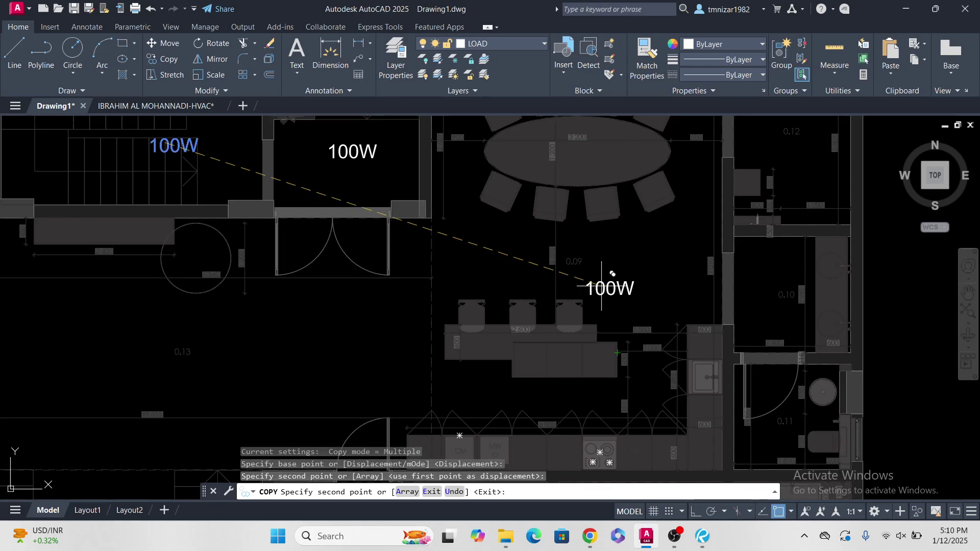
scroll(600, 285, "up", 5)
left_click(622, 292)
key("Escape")
Step: Open the copied load label in room 0.09 for text editing
double_click(587, 289)
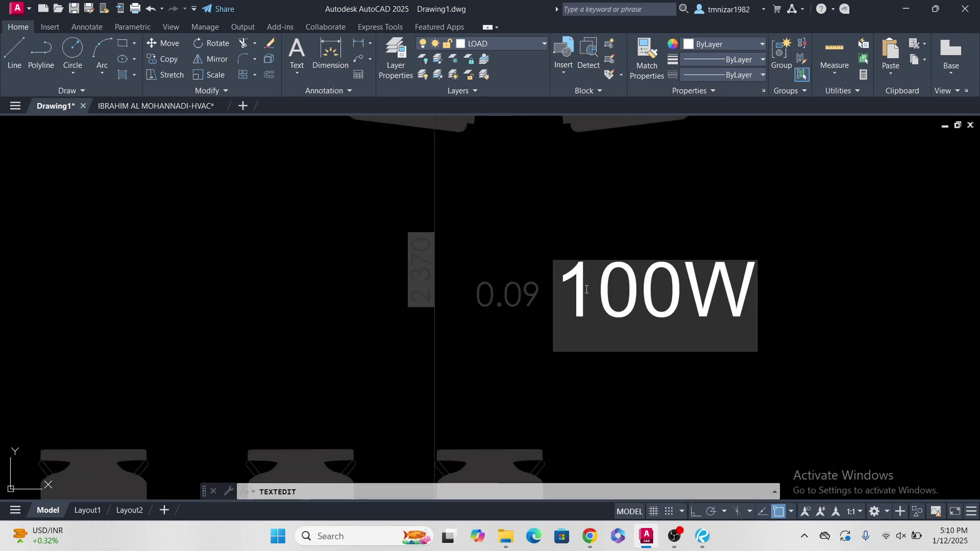
Step: Set the load label beside room number 0.09 to 700W
type("7")
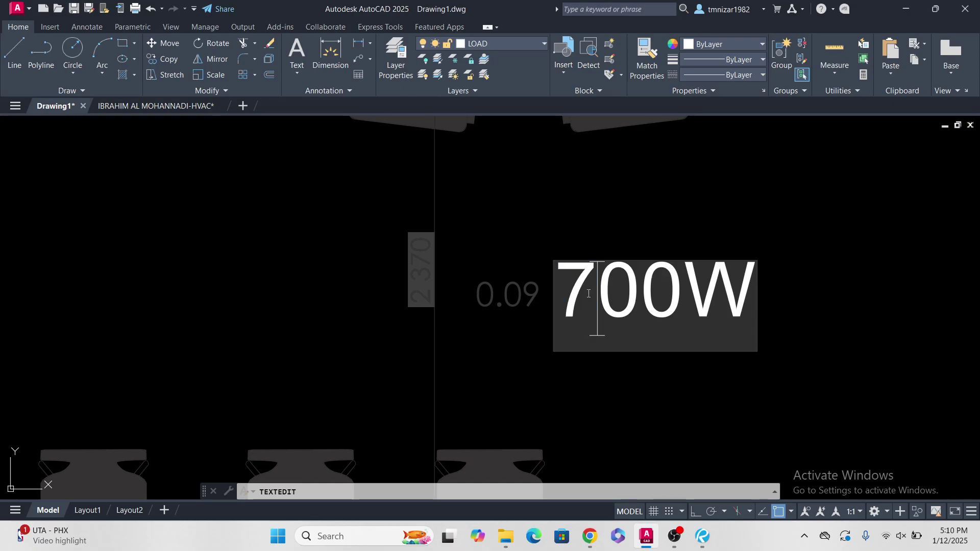
left_click(606, 225)
key("Escape")
Step: Review the load labels of the neighbouring rooms and set the label in room 0.09 to 900W
scroll(606, 225, "down", 10)
middle_click_drag(376, 273, 466, 295)
scroll(467, 295, "down", 6)
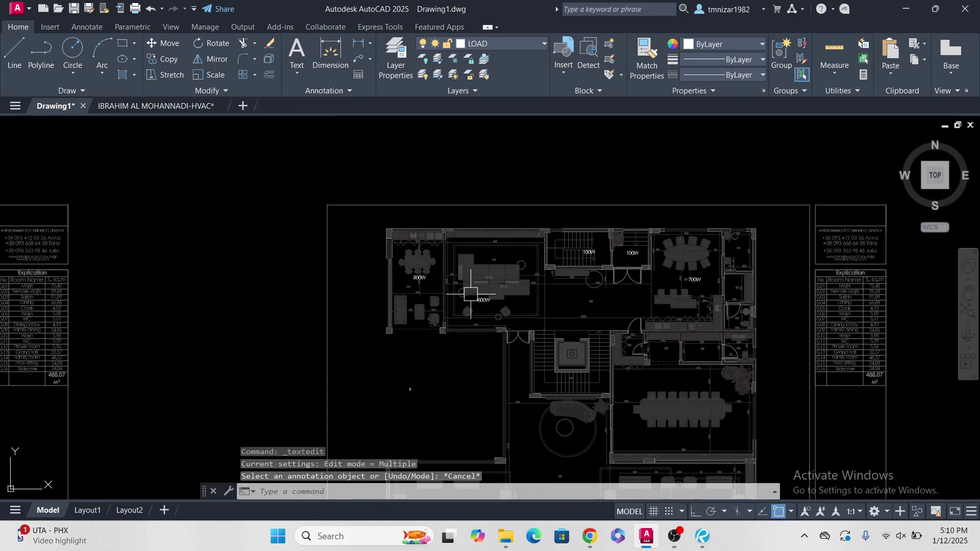
scroll(428, 292, "up", 6)
middle_click_drag(592, 266, 552, 291)
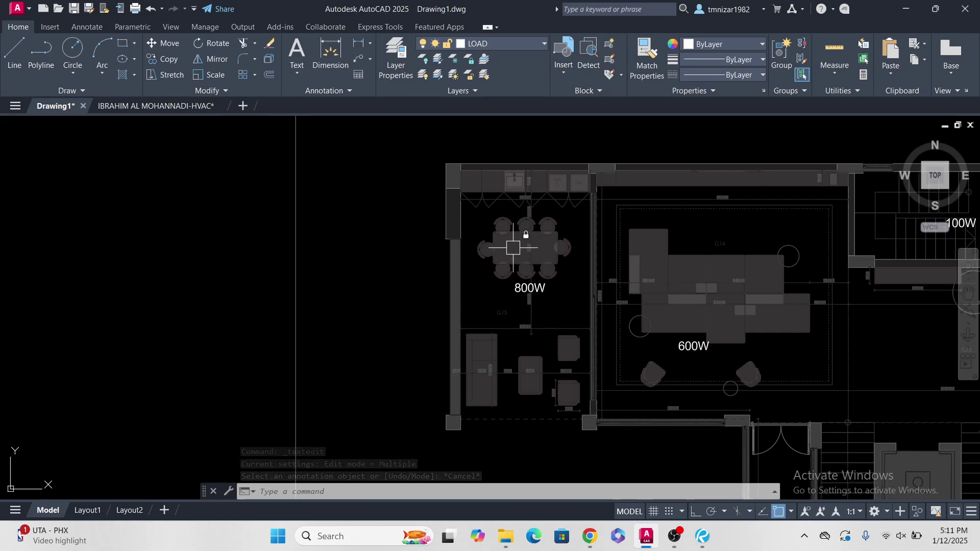
middle_click_drag(558, 245, 317, 262)
middle_click_drag(783, 308, 407, 295)
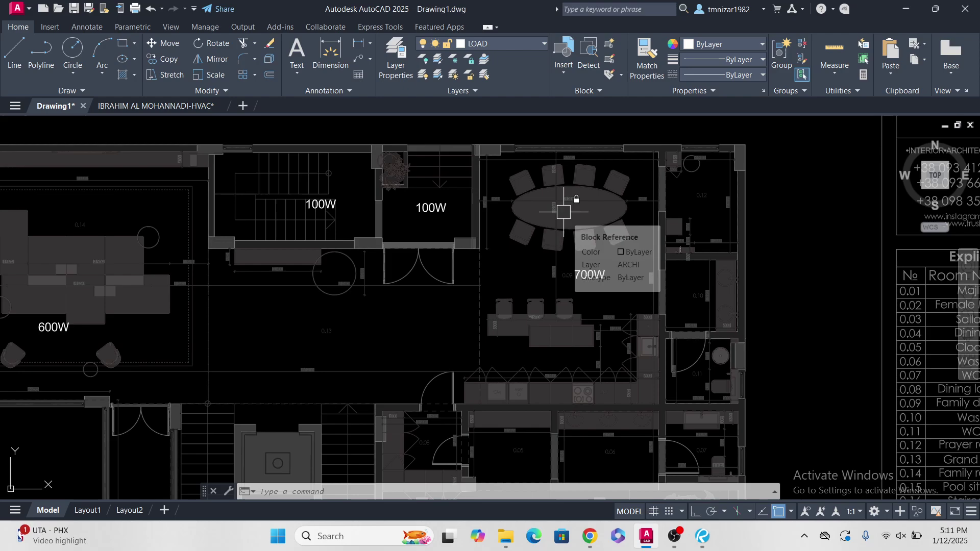
scroll(589, 274, "up", 2)
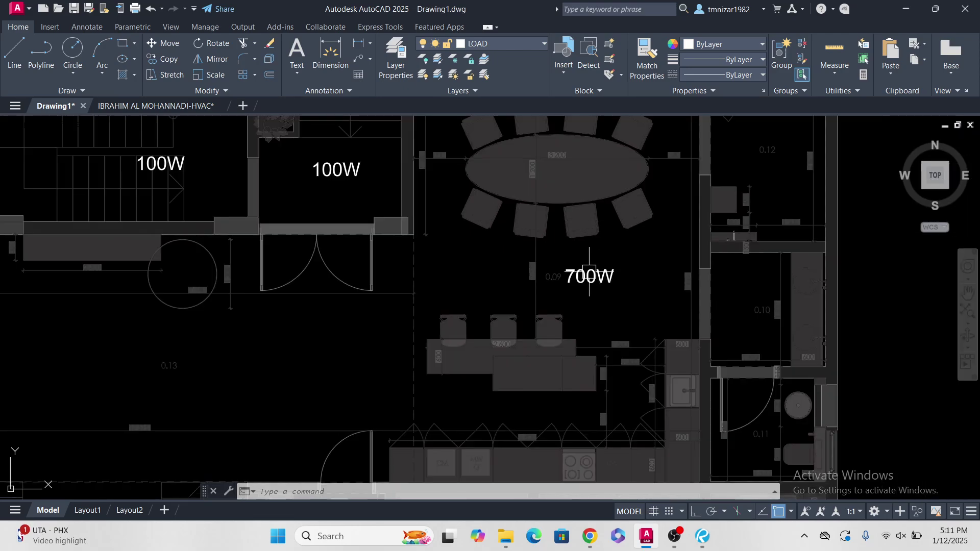
scroll(589, 274, "up", 2)
double_click(567, 277)
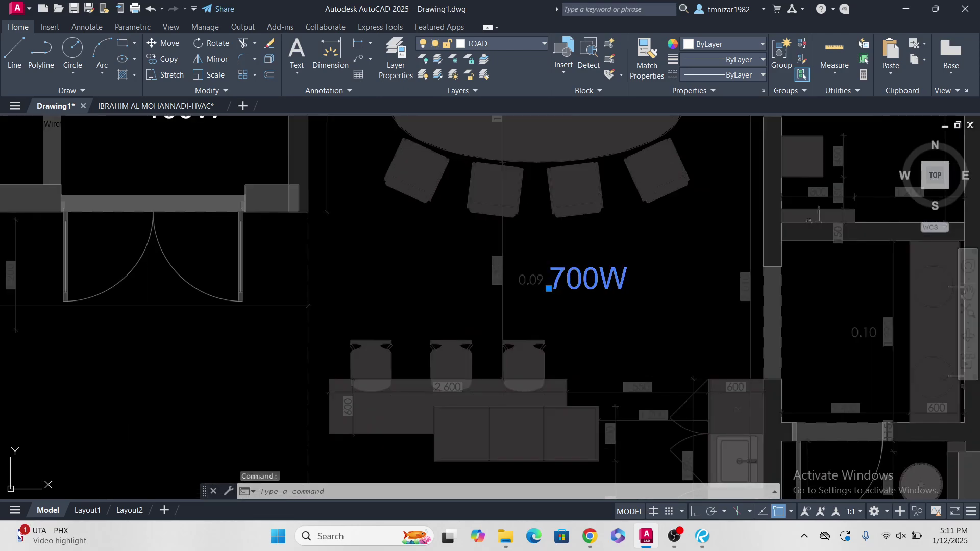
type("9")
left_click(636, 343)
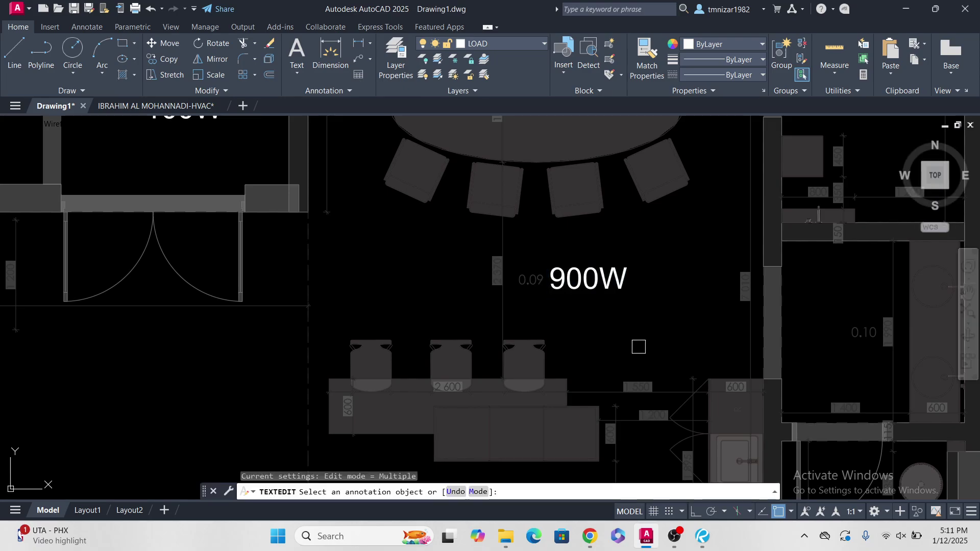
key("Escape")
Step: Copy the 900W label from room 0.09 into room 0.12, just below its room number
type("co")
key("Return")
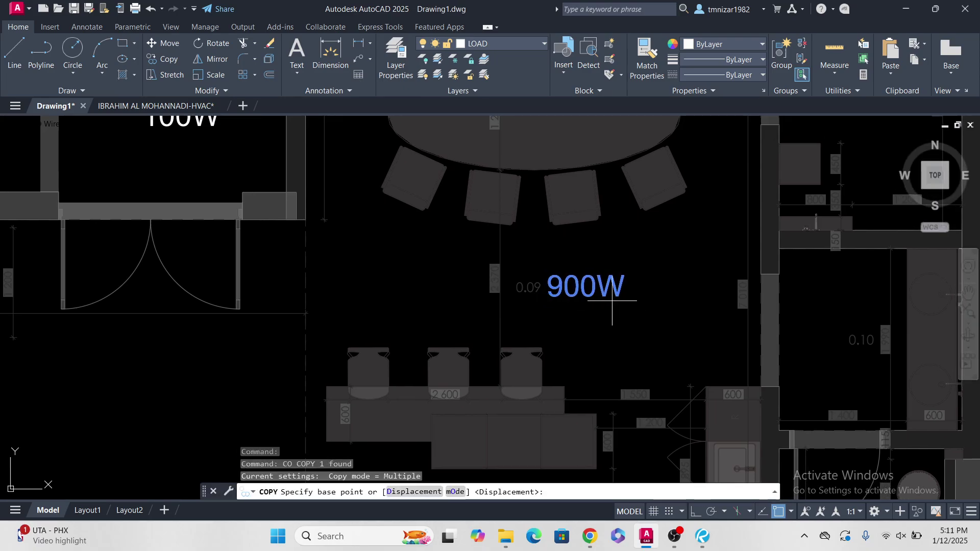
left_click(550, 288)
scroll(561, 296, "down", 3)
middle_click_drag(656, 332, 578, 347)
scroll(614, 292, "up", 6)
middle_click_drag(646, 264, 616, 349)
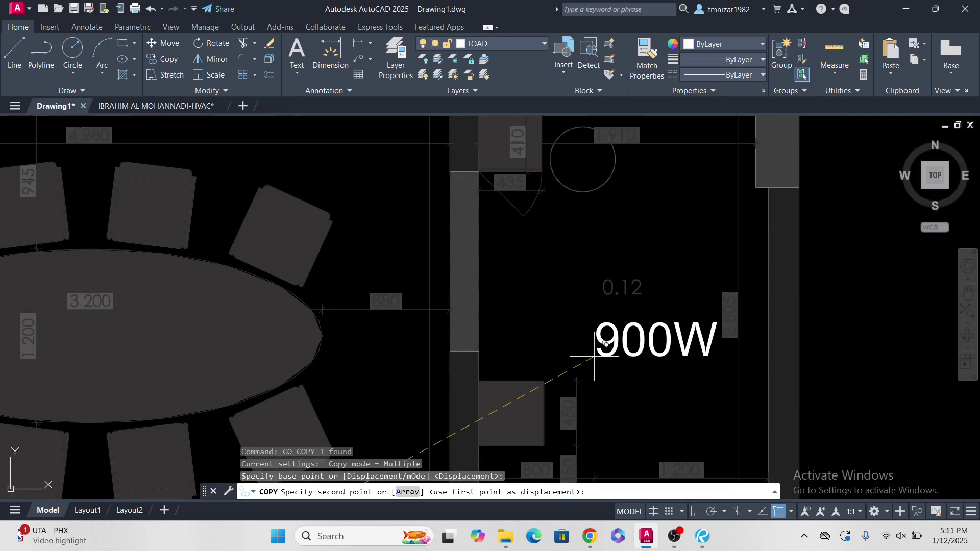
scroll(567, 349, "down", 4)
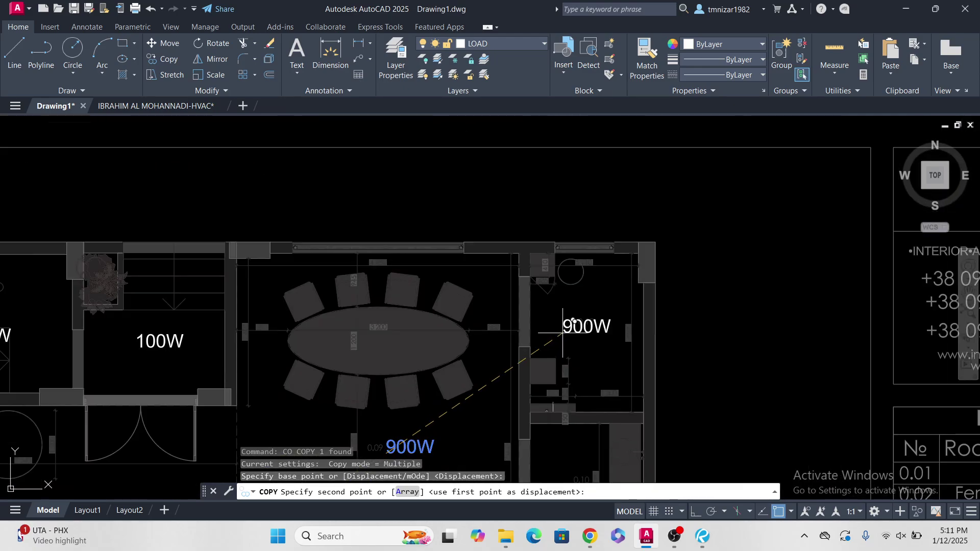
scroll(563, 333, "up", 2)
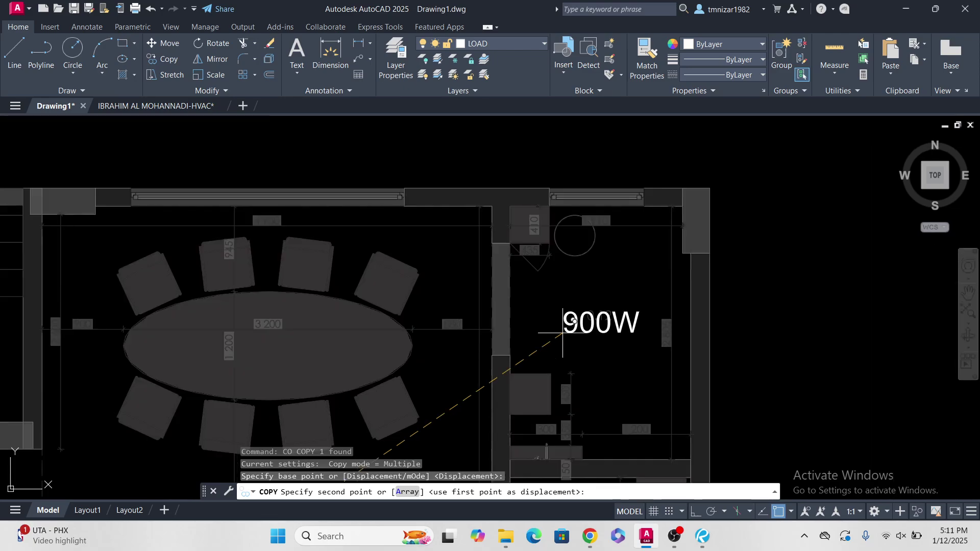
left_click(563, 333)
key("Return")
Step: Set the copied load label in room 0.12 to 100W
double_click(578, 332)
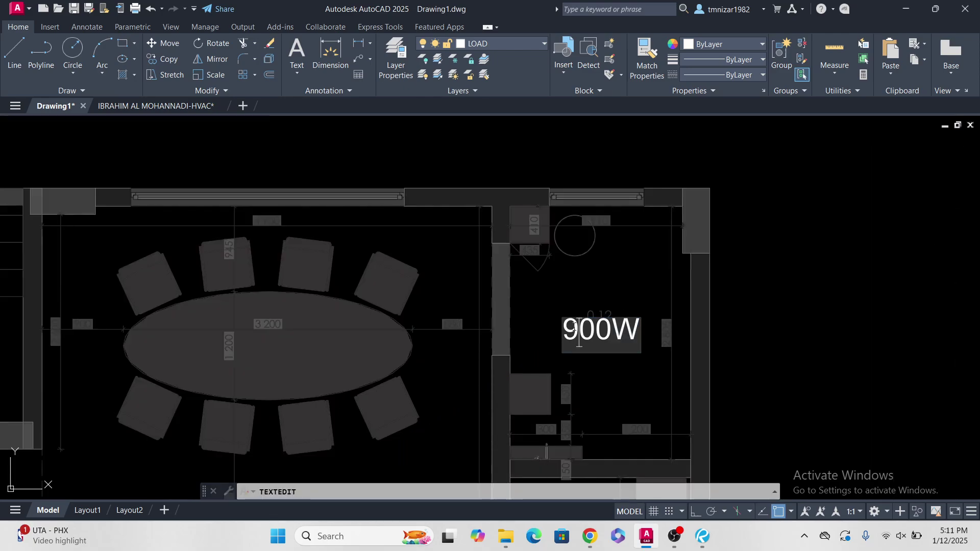
left_click(642, 384)
key("Escape")
Step: Copy the 100W label from room 0.12 into the middle of wash room 0.10
left_click(602, 334)
middle_click_drag(613, 386, 700, 164)
type("co")
key("Return")
left_click(624, 307)
scroll(623, 307, "down", 3)
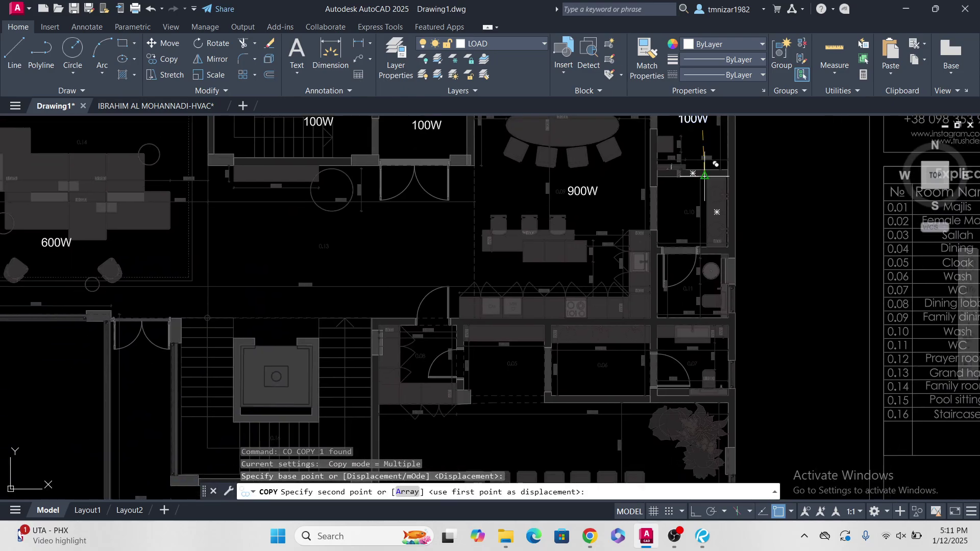
scroll(696, 212, "up", 4)
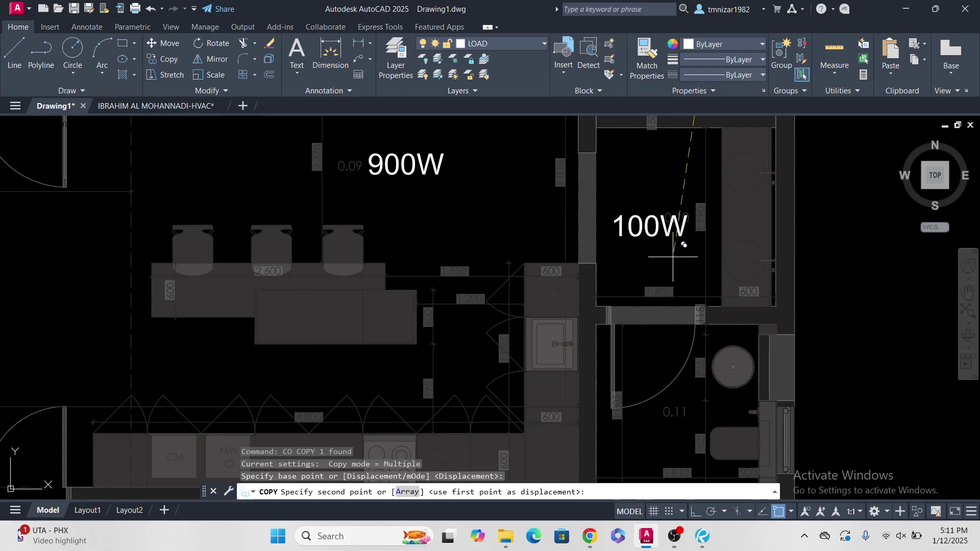
middle_click_drag(685, 247, 687, 305)
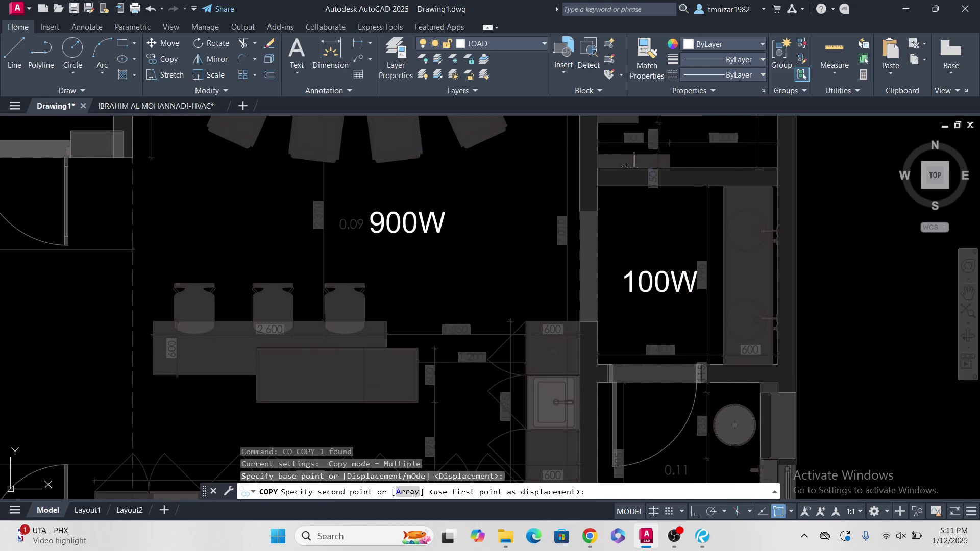
left_click(667, 307)
key("Escape")
Step: Set the load label in wash room 0.10 to 200W
double_click(639, 279)
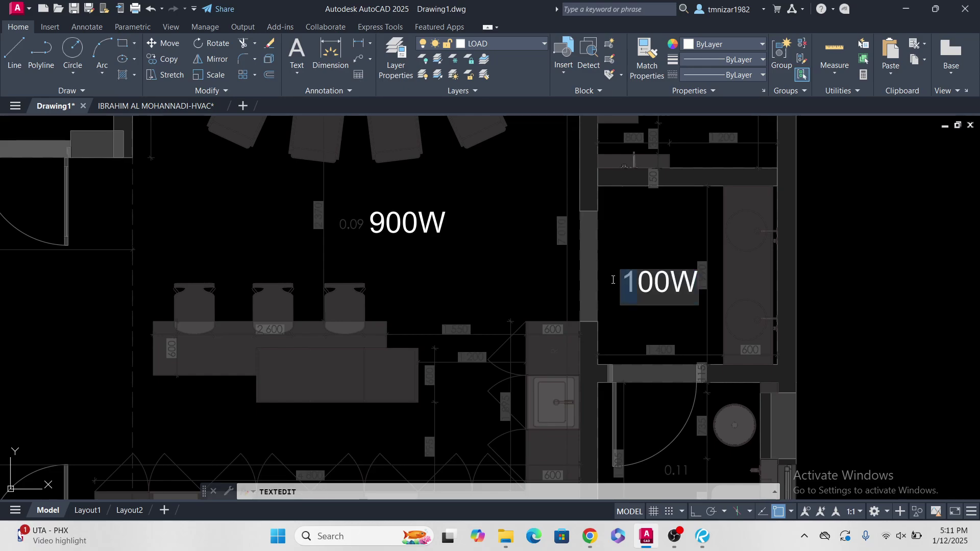
type("2")
key("Return")
key("Escape")
Step: Copy the 200W label from wash room 0.10 into WC 0.11, over its room number
left_click(669, 300)
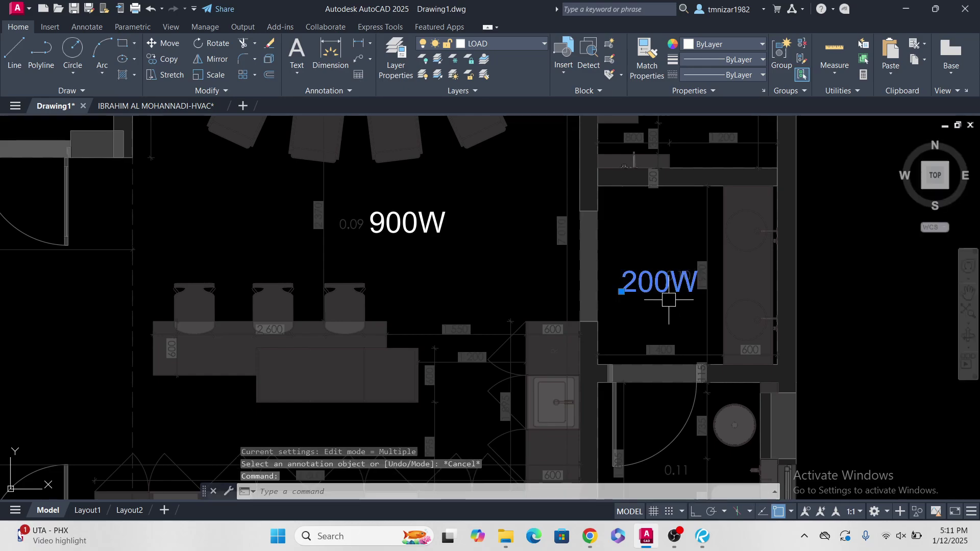
key("Return")
left_click(622, 291)
middle_click_drag(678, 300, 648, 148)
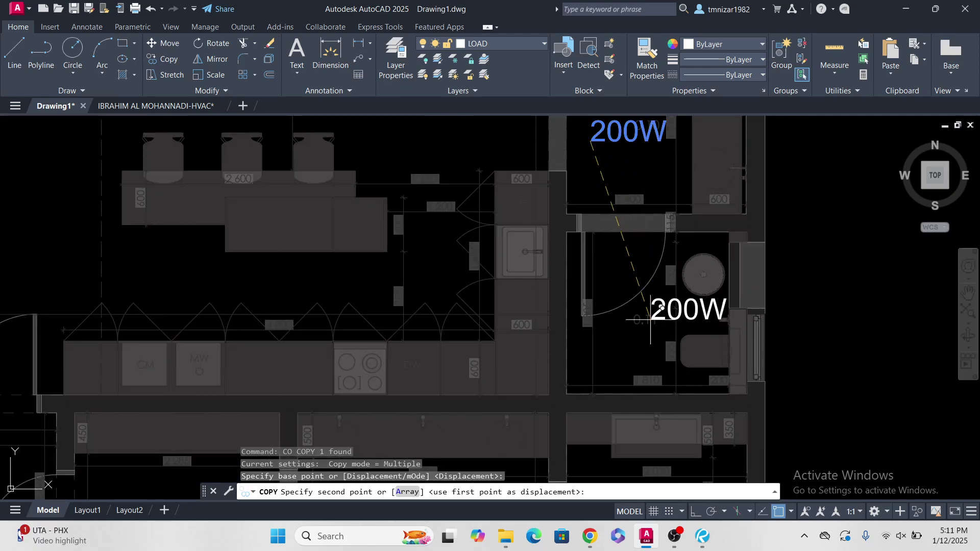
scroll(611, 334, "up", 2)
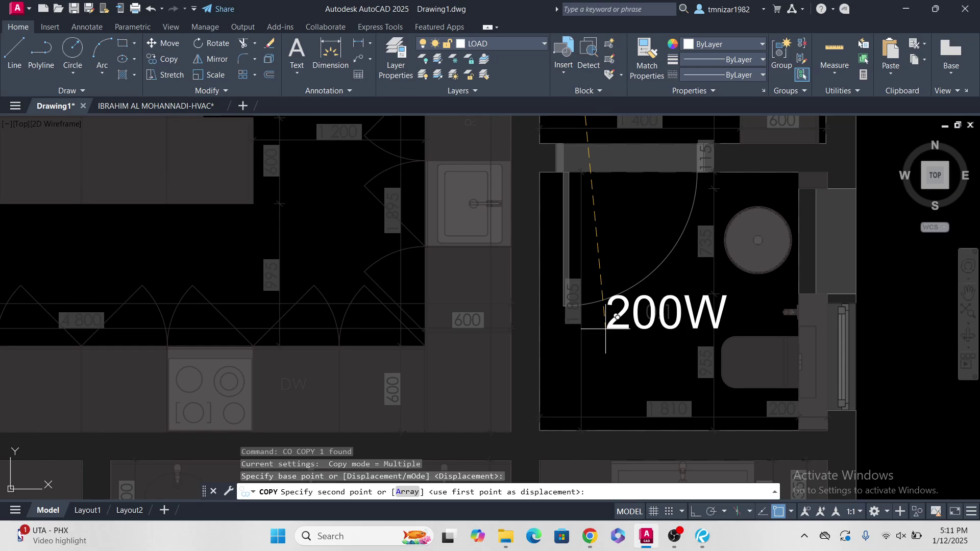
left_click(606, 328)
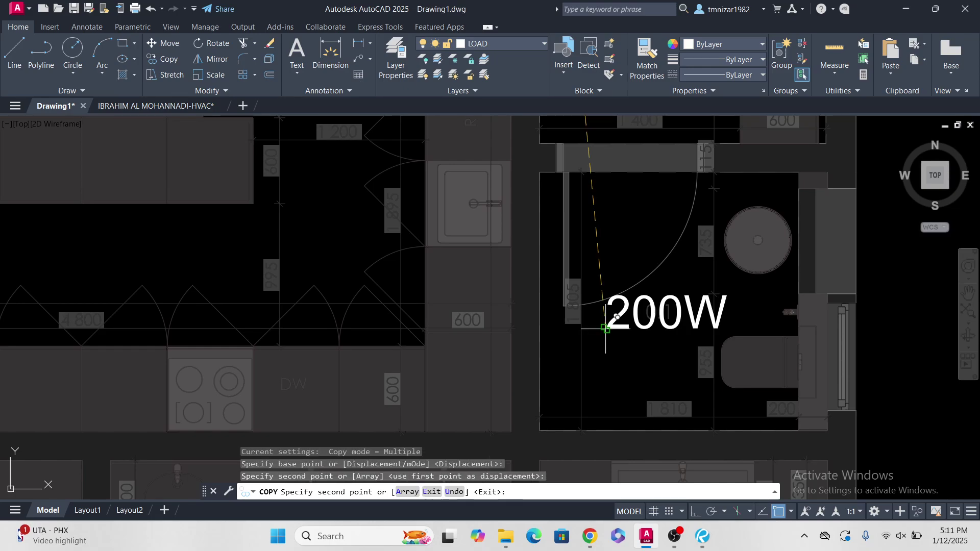
key("Escape")
Step: Set the copied load label in WC 0.11 to 100W
double_click(632, 316)
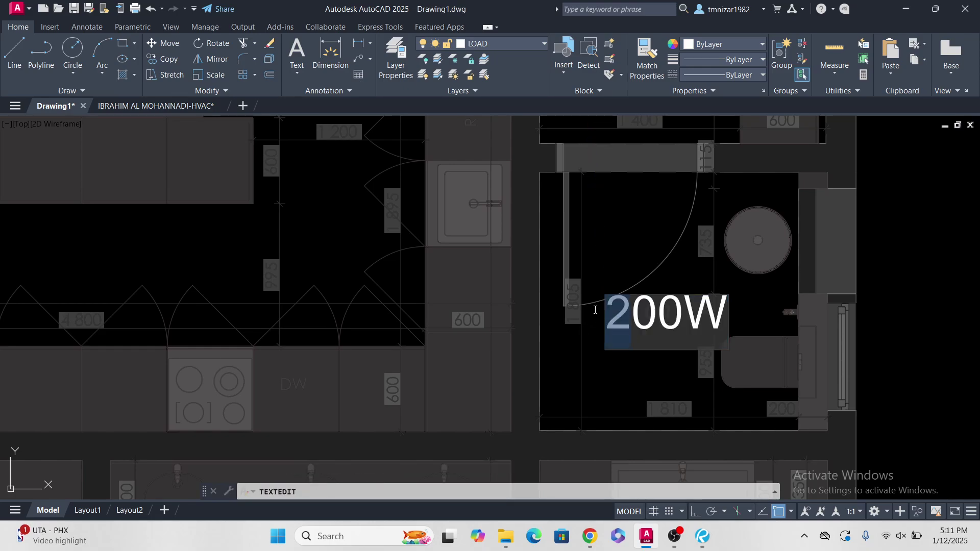
left_click(650, 360)
key("Escape")
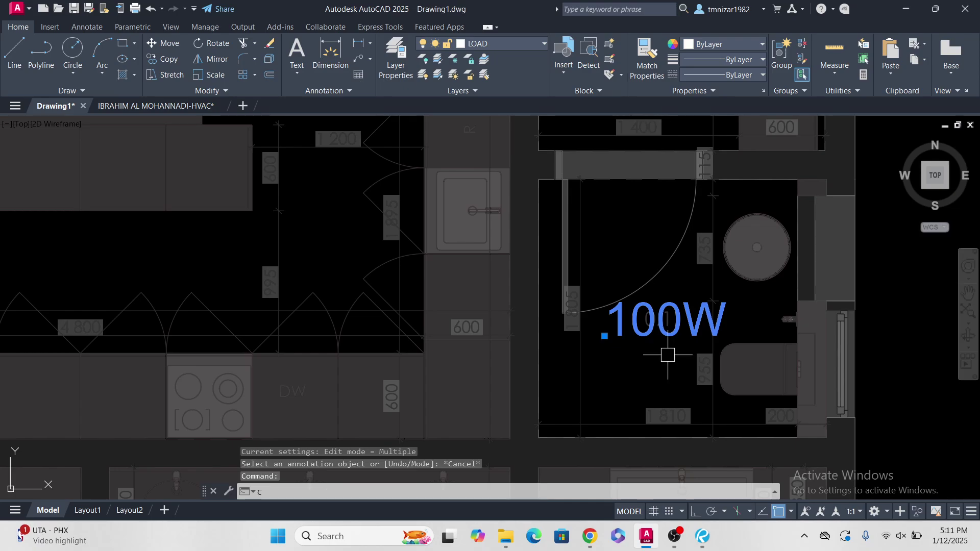
Step: Copy the 100W label from WC 0.11 into the grand hall, beside room number 0.13
type("co")
key("Return")
left_click(676, 356)
scroll(679, 352, "down", 8)
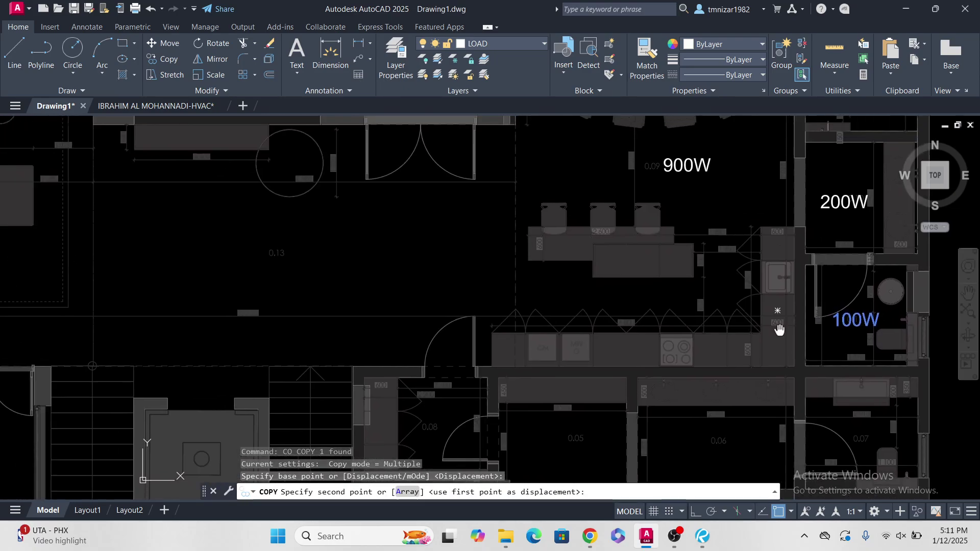
scroll(715, 263, "up", 6)
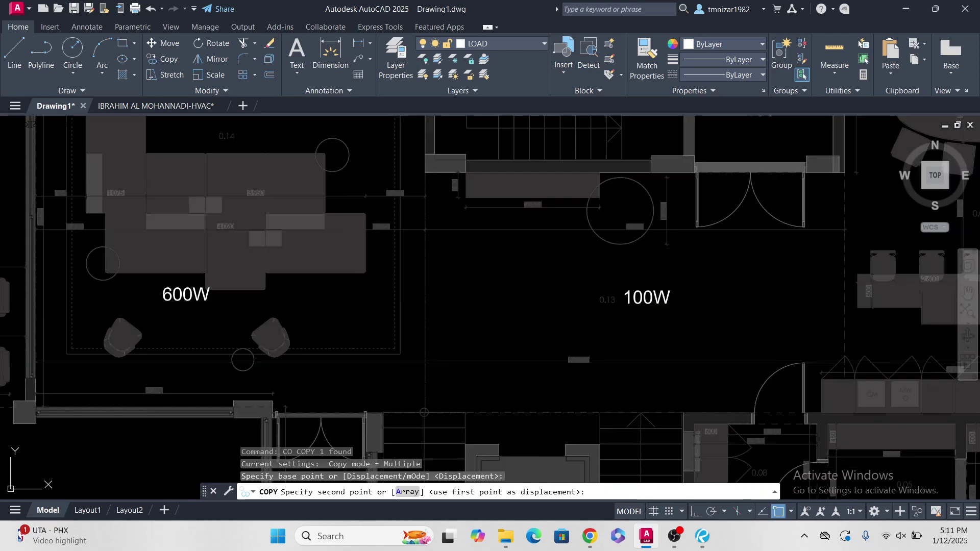
scroll(498, 278, "down", 2)
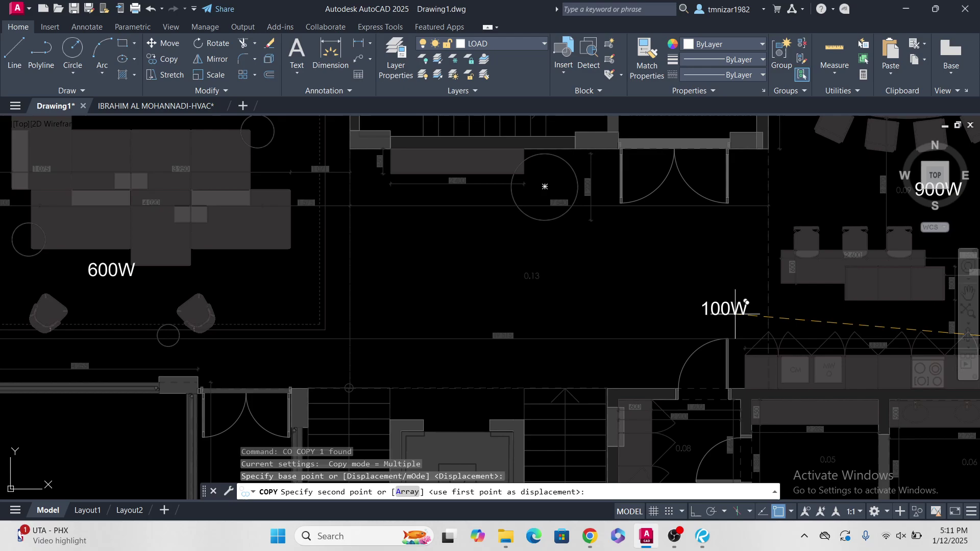
scroll(560, 279, "up", 4)
left_click(580, 280)
key("Escape")
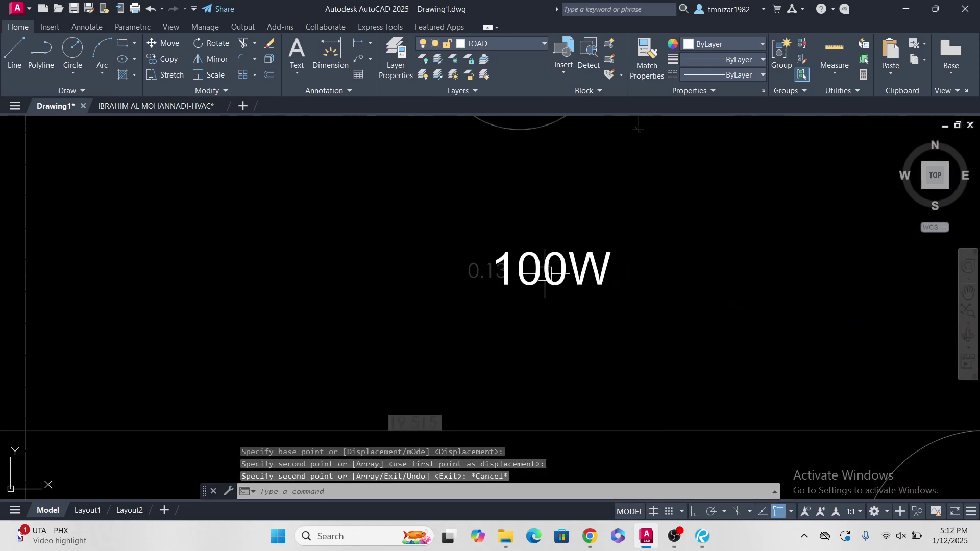
Step: Set the load label in the grand hall 0.13 to 1000W
double_click(524, 269)
type("0")
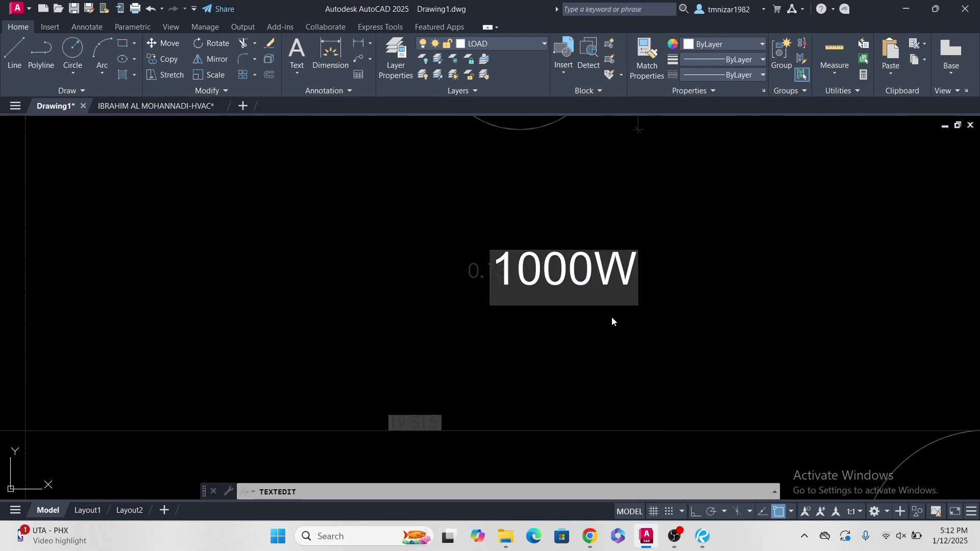
left_click(613, 322)
key("Escape")
Step: Copy the 1000W label from the grand hall to the open area in front of the lift entrance
left_click(603, 288)
type("co")
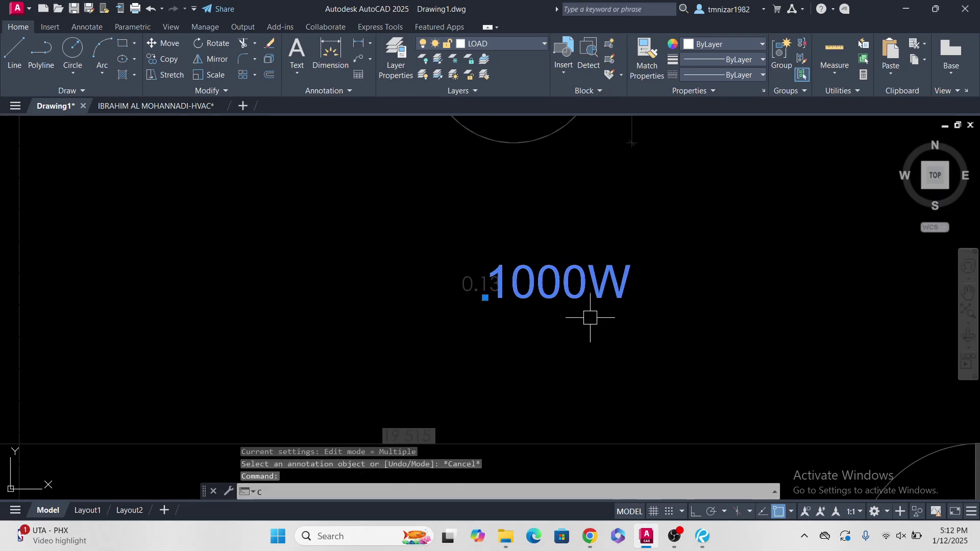
key("Return")
left_click(595, 323)
scroll(612, 322, "down", 5)
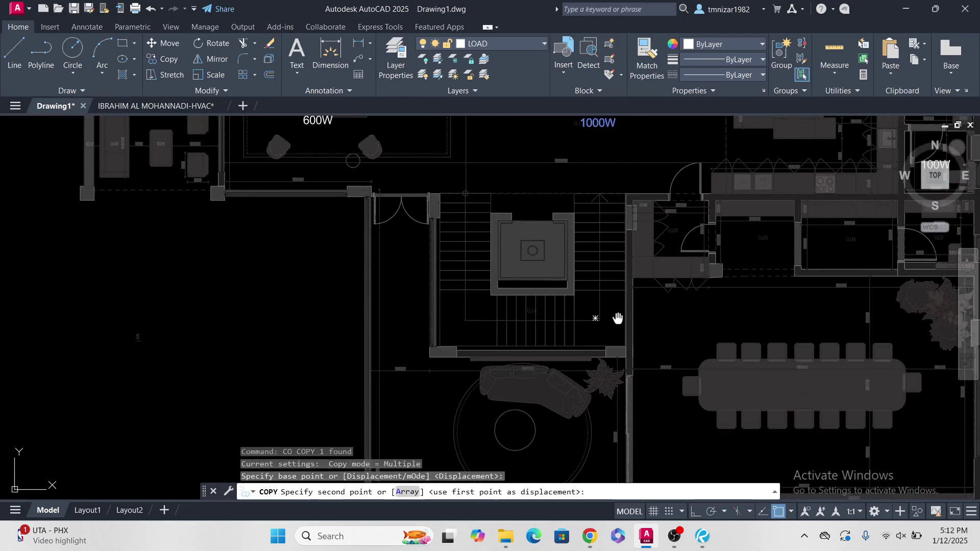
scroll(520, 261, "up", 4)
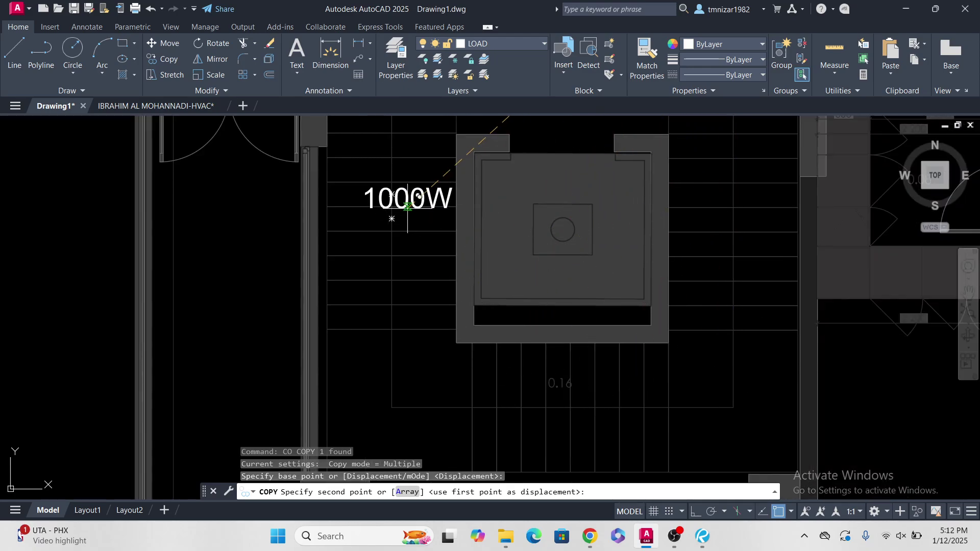
middle_click_drag(613, 322, 608, 355)
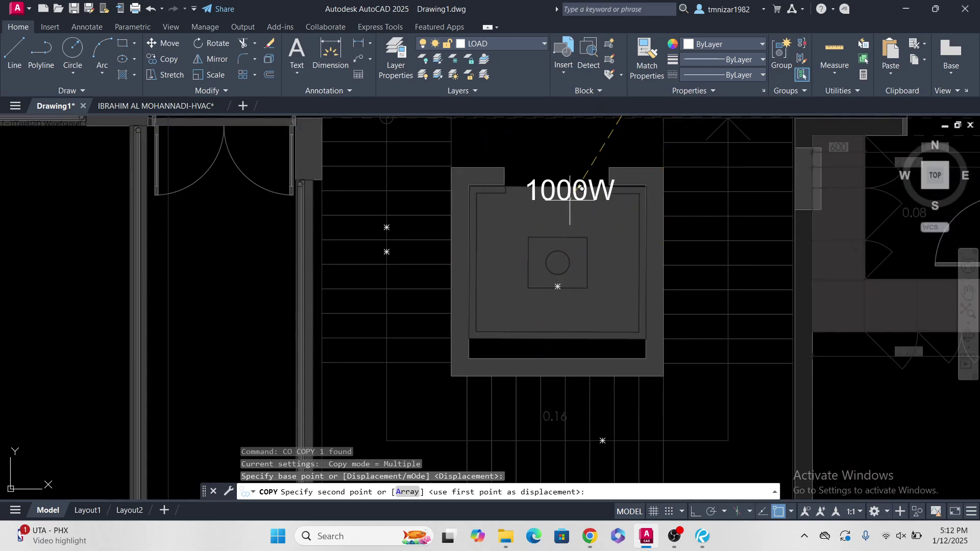
middle_click_drag(521, 190, 531, 319)
scroll(550, 306, "up", 4)
left_click(593, 264)
key("Return")
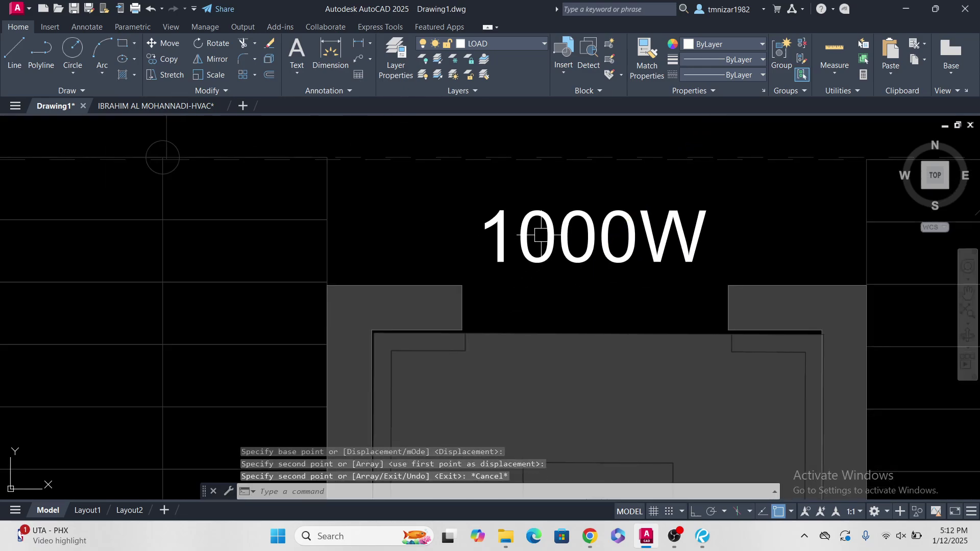
Step: Set the load label in front of the lift entrance to 200W
double_click(516, 222)
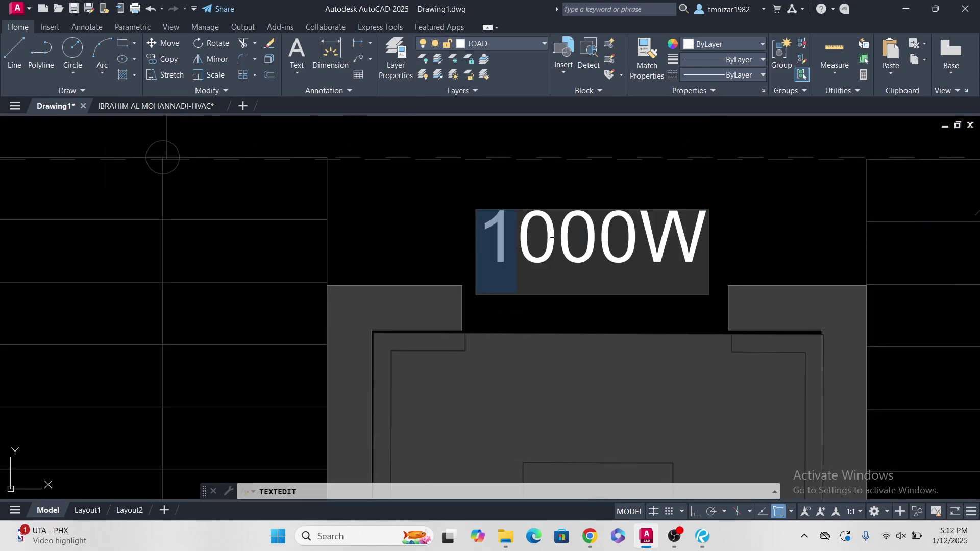
left_click_drag(552, 234, 460, 235)
type("2")
left_click(701, 252)
key("Escape")
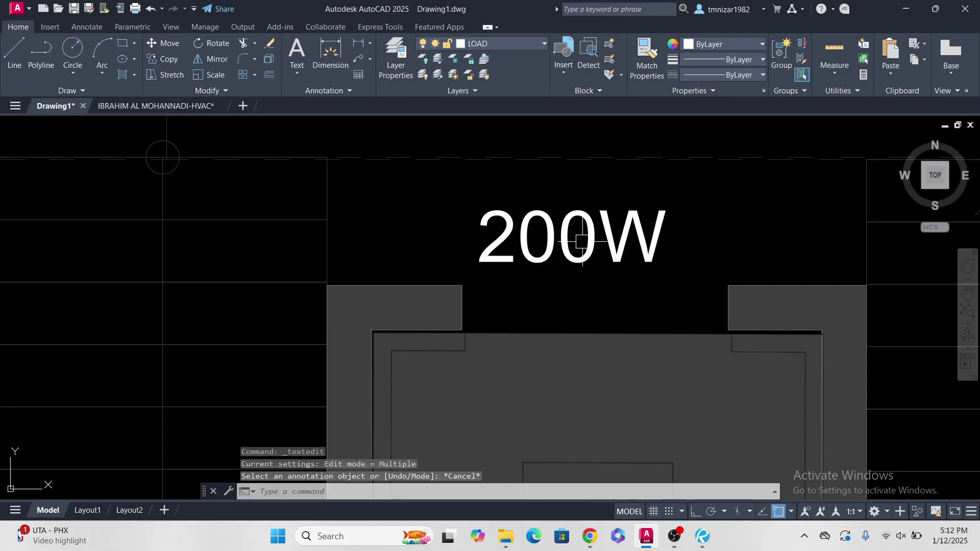
Step: Copy the 200W label from in front of the lift entrance into the dining lobby 0.08
left_click(582, 241)
middle_click_drag(583, 241, 578, 258)
type("co")
key("Return")
left_click(472, 280)
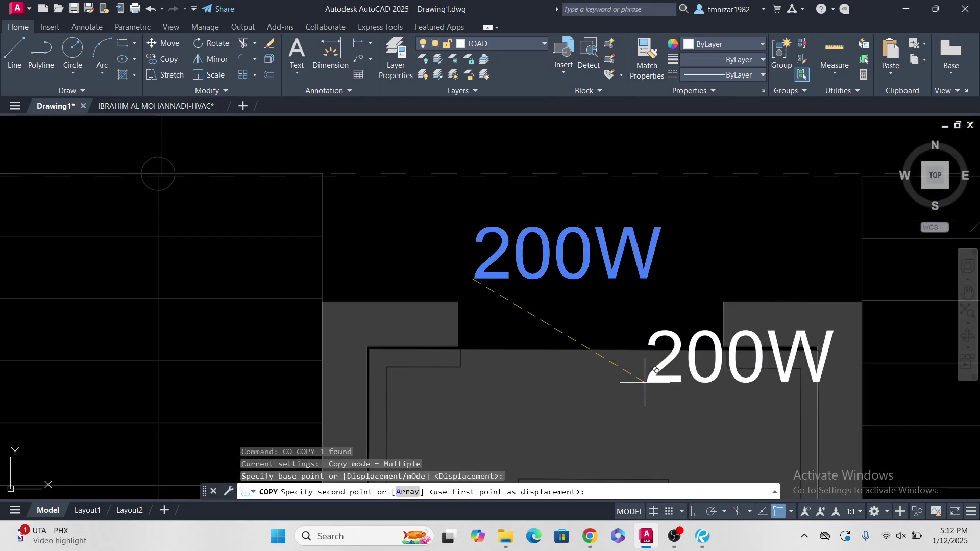
scroll(645, 382, "down", 6)
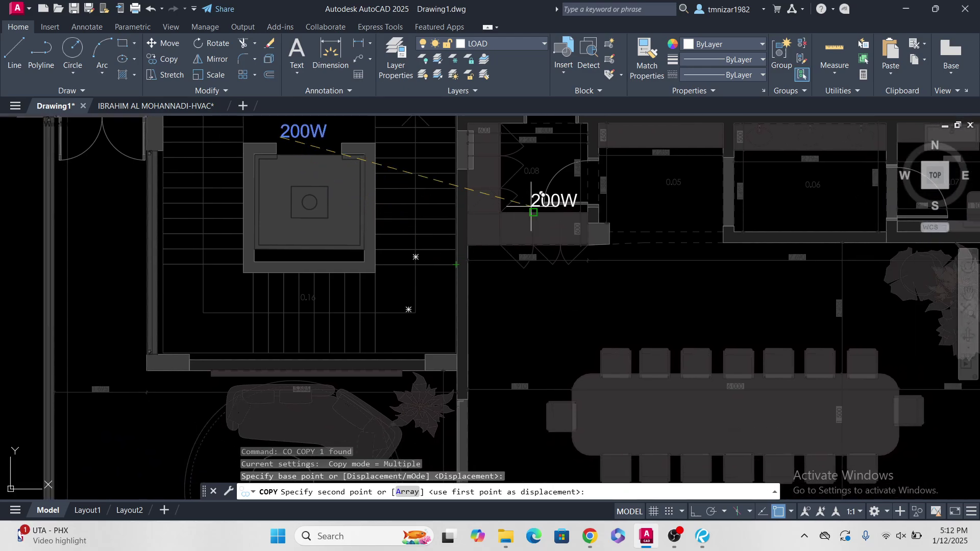
middle_click_drag(526, 212, 507, 295)
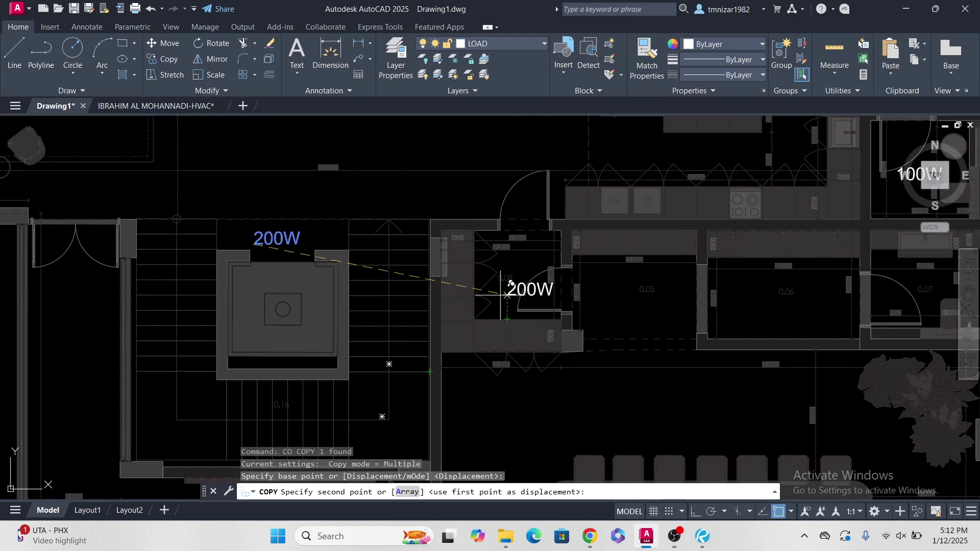
scroll(507, 295, "up", 5)
scroll(499, 280, "down", 3)
scroll(492, 286, "up", 3)
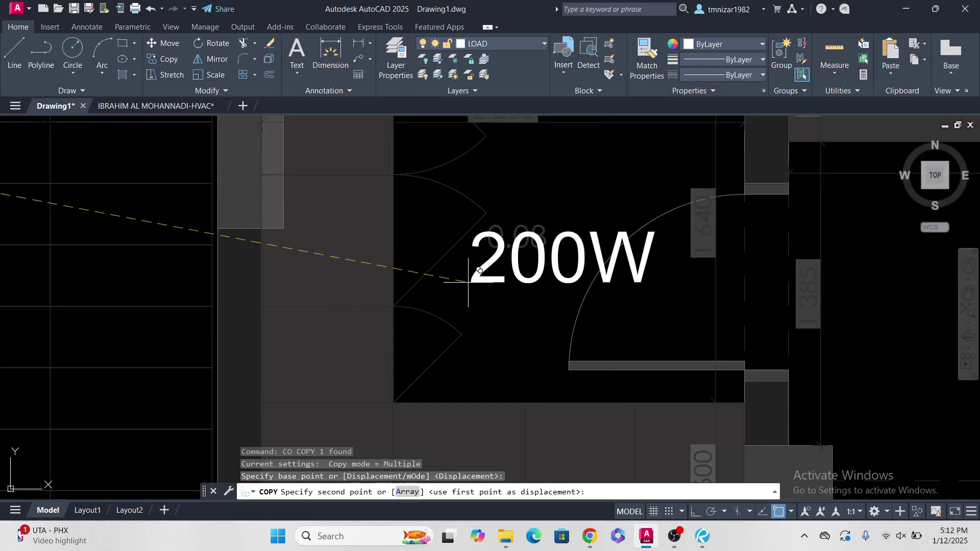
left_click(468, 281)
Step: Place further copies of the 200W label in the cloak room 0.05 and the wash room 0.06
scroll(462, 321, "down", 5)
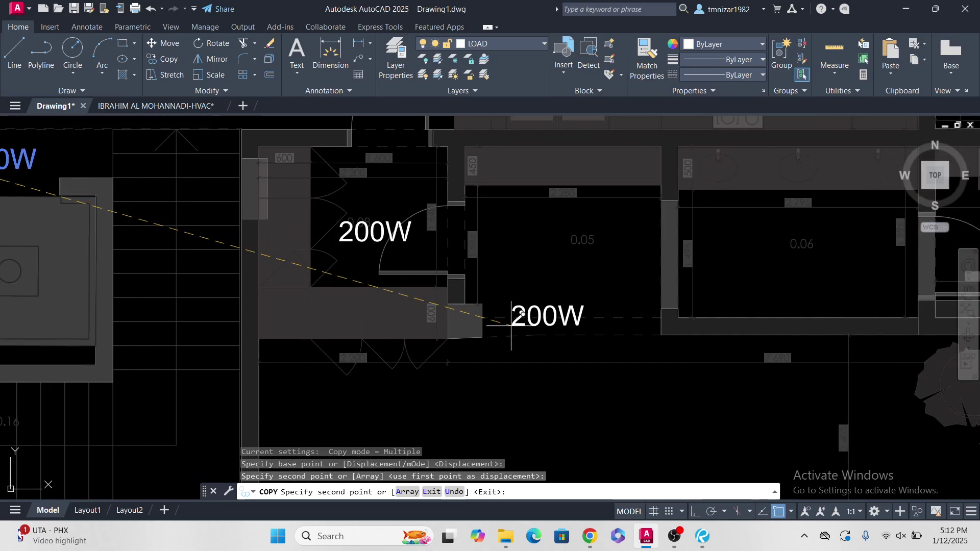
left_click(531, 259)
middle_click_drag(532, 259, 245, 276)
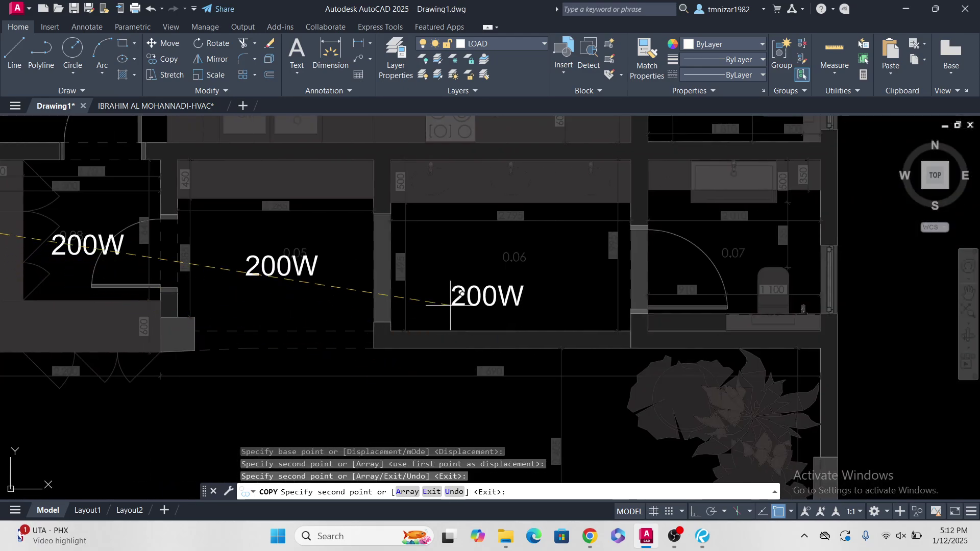
left_click(472, 276)
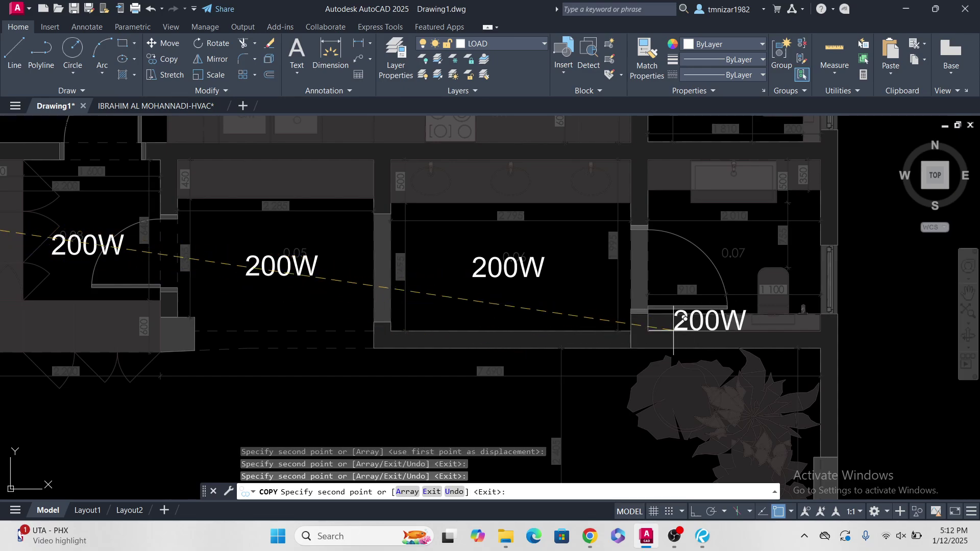
middle_click_drag(671, 327, 463, 375)
key("Escape")
key("Escape")
Step: Copy the 100W label from WC 0.11 into WC 0.07
middle_click_drag(508, 228, 507, 274)
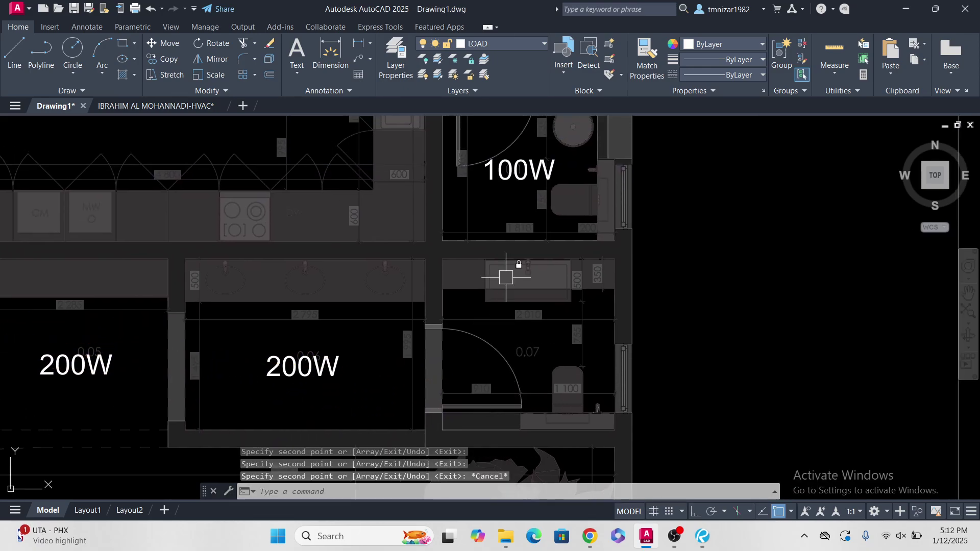
left_click(516, 169)
middle_click_drag(579, 228, 575, 252)
type("co")
key("Return")
left_click(651, 246)
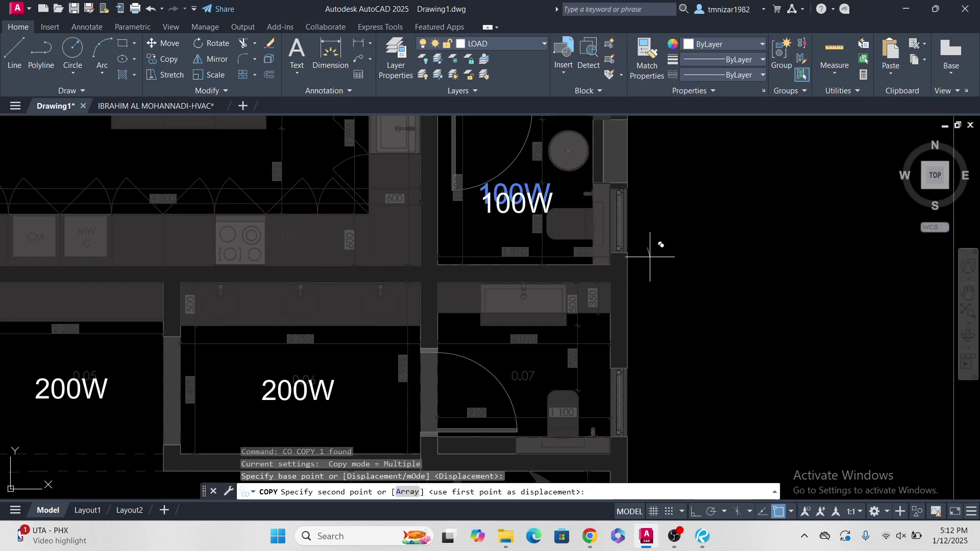
left_click(666, 424)
key("Escape")
Step: Copy the 200W label from wash room 0.06 onto the long table in the dining room
middle_click_drag(663, 416, 720, 272)
scroll(692, 301, "down", 5)
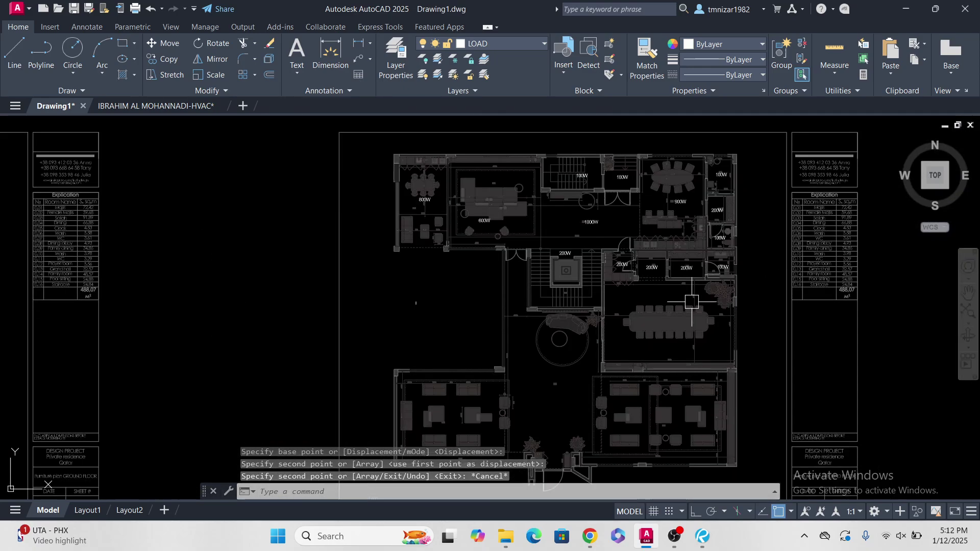
scroll(709, 294, "up", 6)
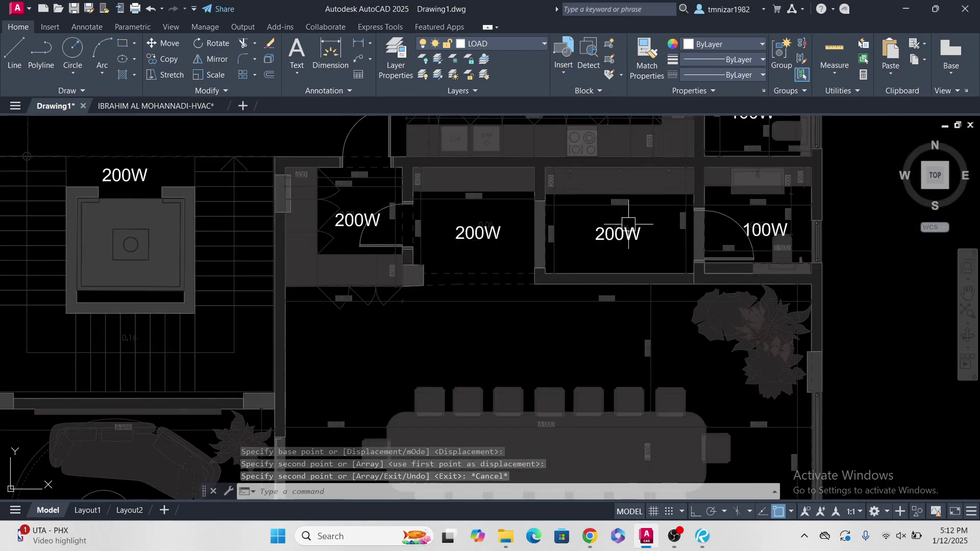
left_click(628, 224)
type("co")
key("Return")
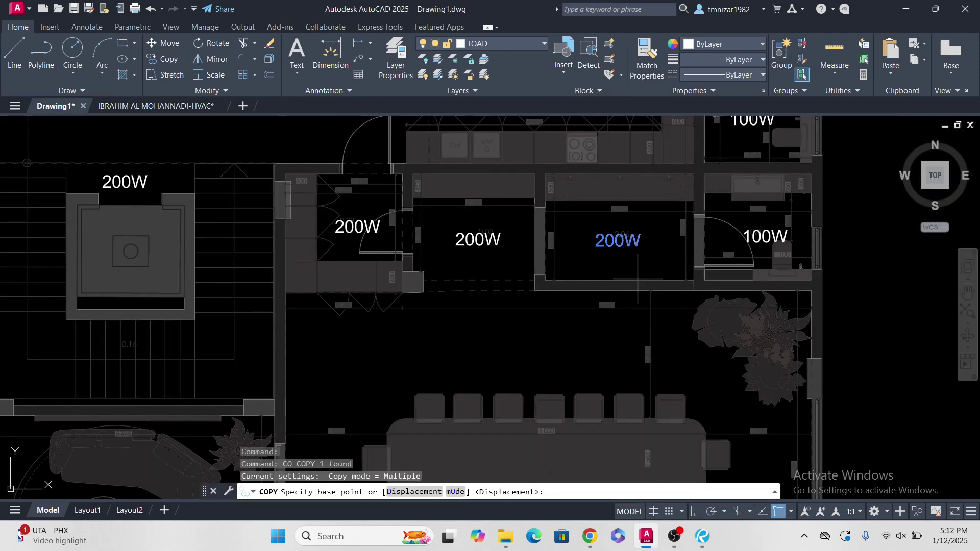
left_click(632, 268)
middle_click_drag(603, 439, 557, 335)
scroll(532, 306, "up", 4)
left_click(577, 299)
key("Escape")
Step: Set the load label on the dining room table to 3000W
double_click(500, 306)
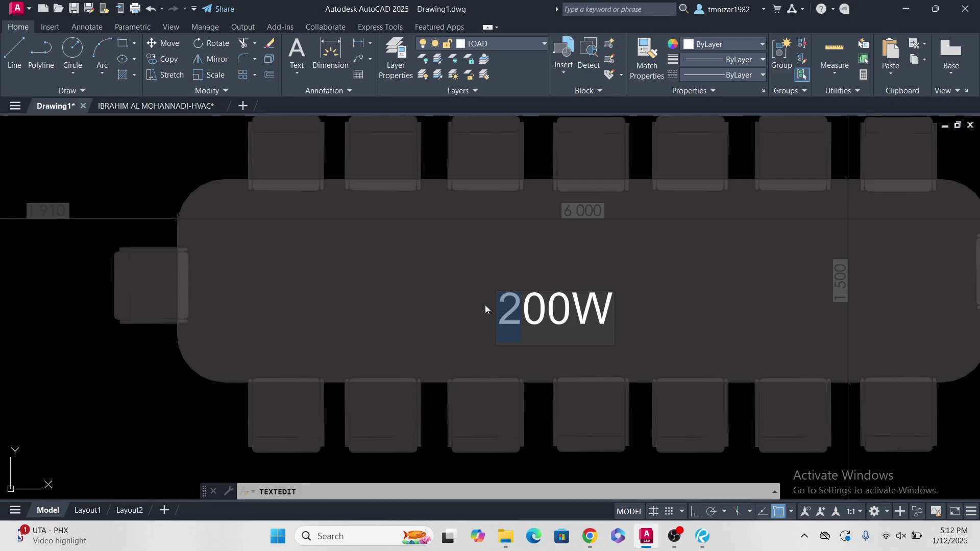
left_click_drag(522, 313, 494, 312)
type("30")
left_click(621, 368)
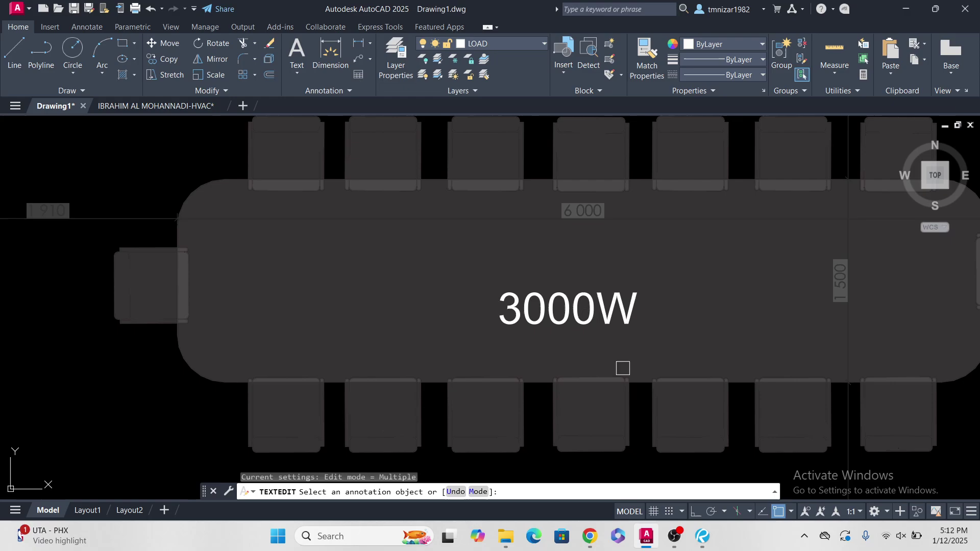
key("Escape")
left_click(580, 328)
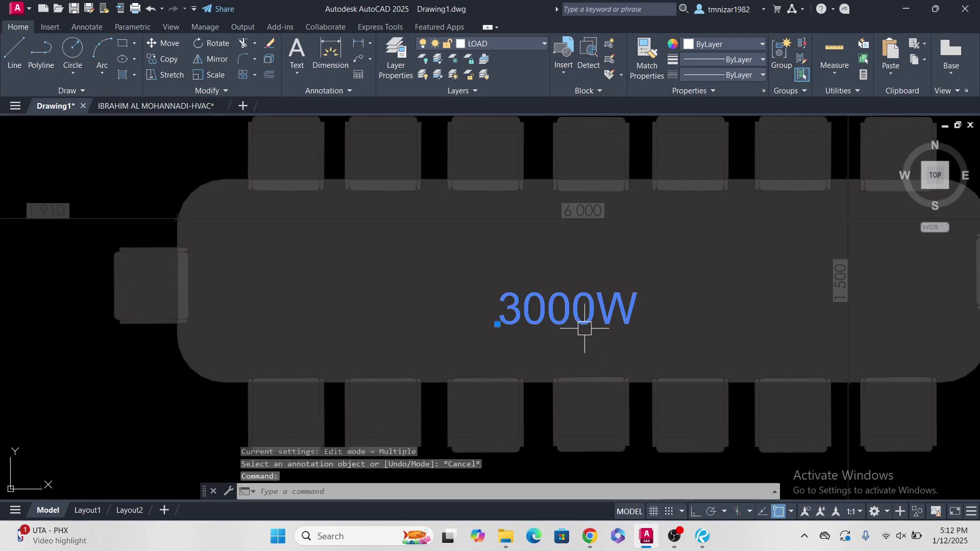
type("CO")
key("Return")
left_click(601, 348)
scroll(607, 368, "down", 3)
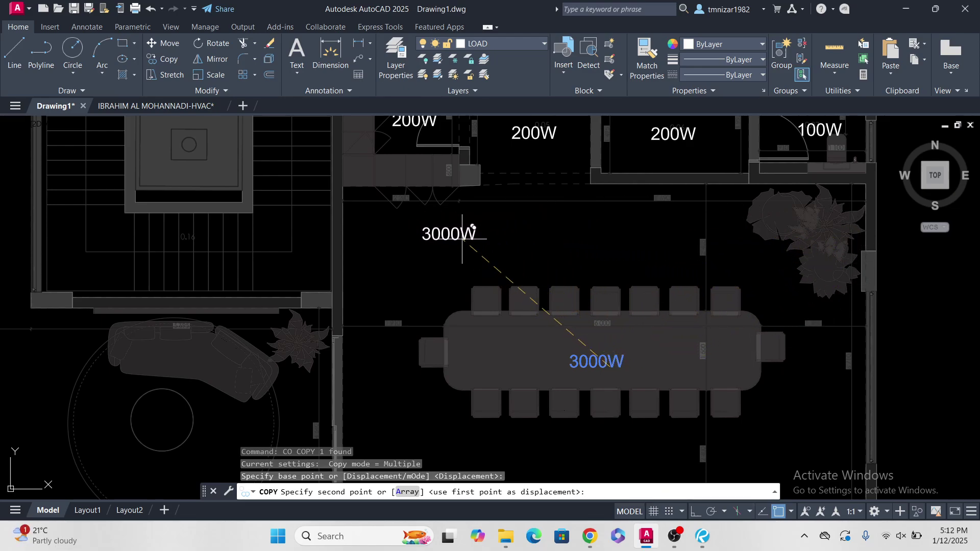
scroll(672, 213, "up", 8)
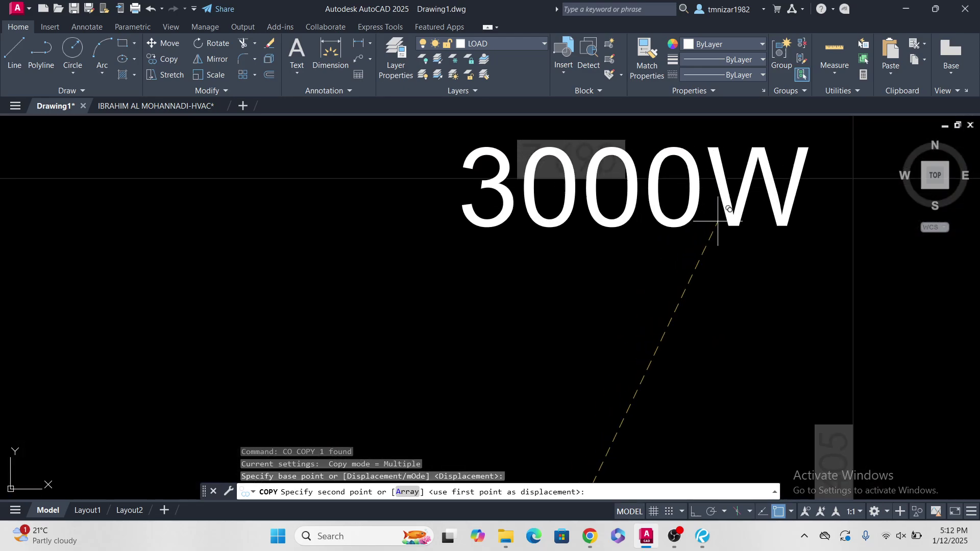
scroll(707, 327, "down", 6)
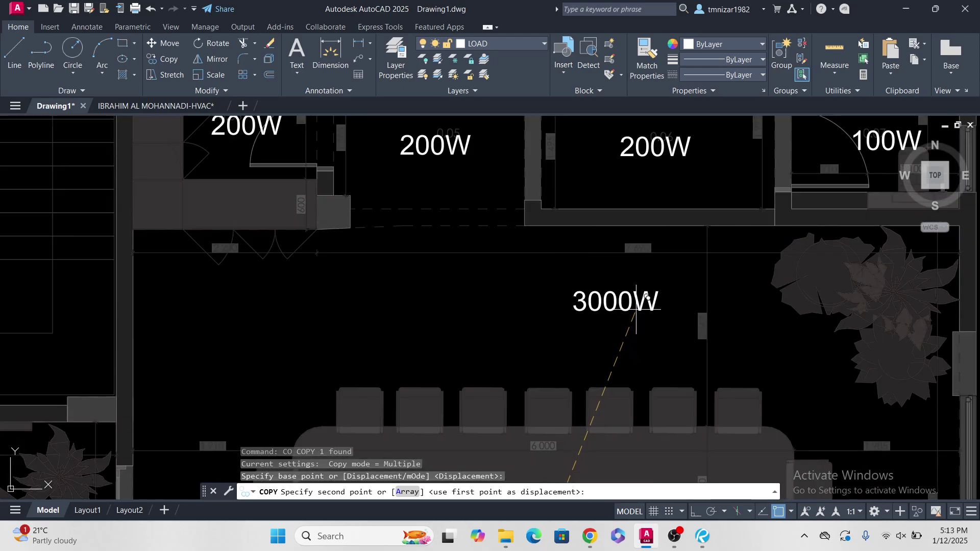
middle_click_drag(644, 323, 601, 260)
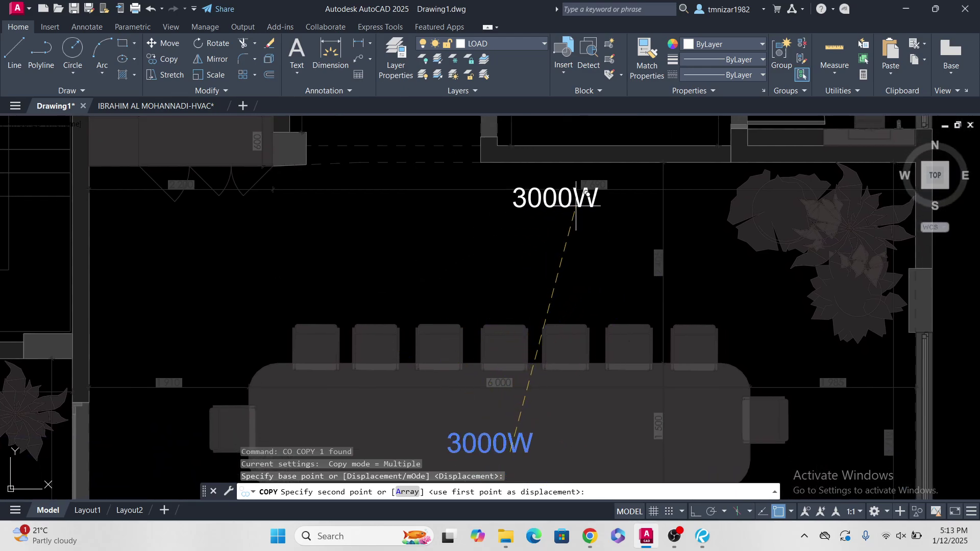
middle_click_drag(586, 232, 585, 273)
scroll(584, 273, "up", 4)
scroll(593, 257, "down", 4)
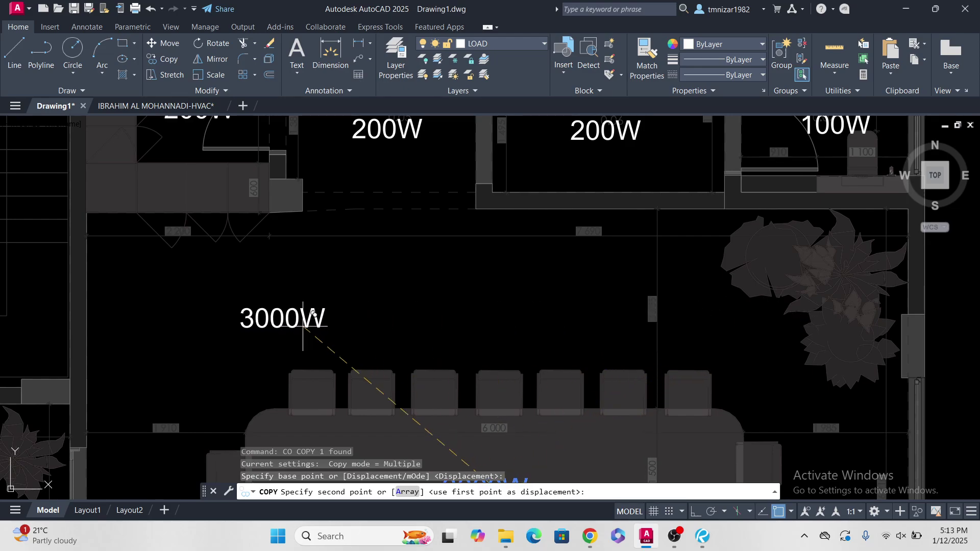
key("Escape")
Step: Draw a circle with diameter 3 in the dining room, between the table and the cloak room
middle_click_drag(361, 314, 372, 324)
type("c")
key("Return")
left_click(398, 313)
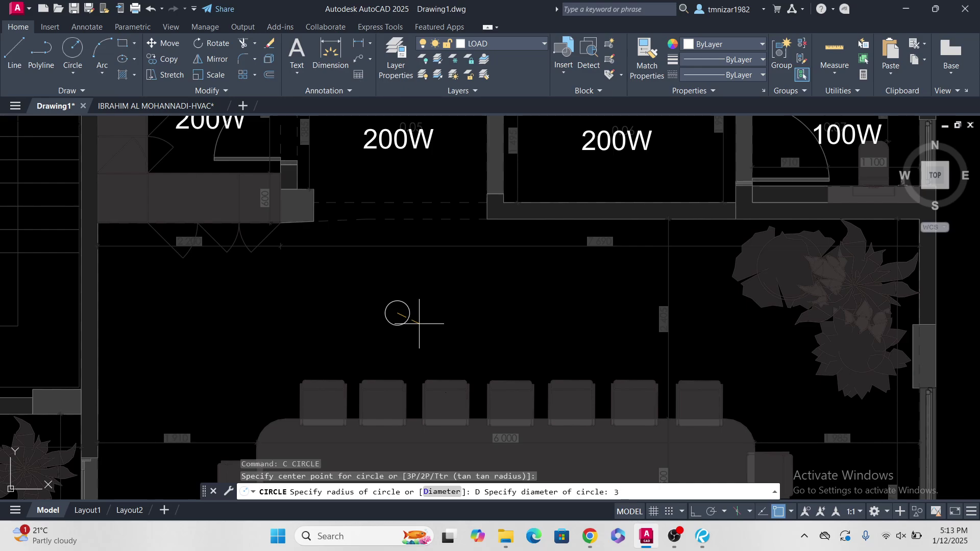
key("Return")
scroll(713, 337, "down", 3)
left_click(704, 293)
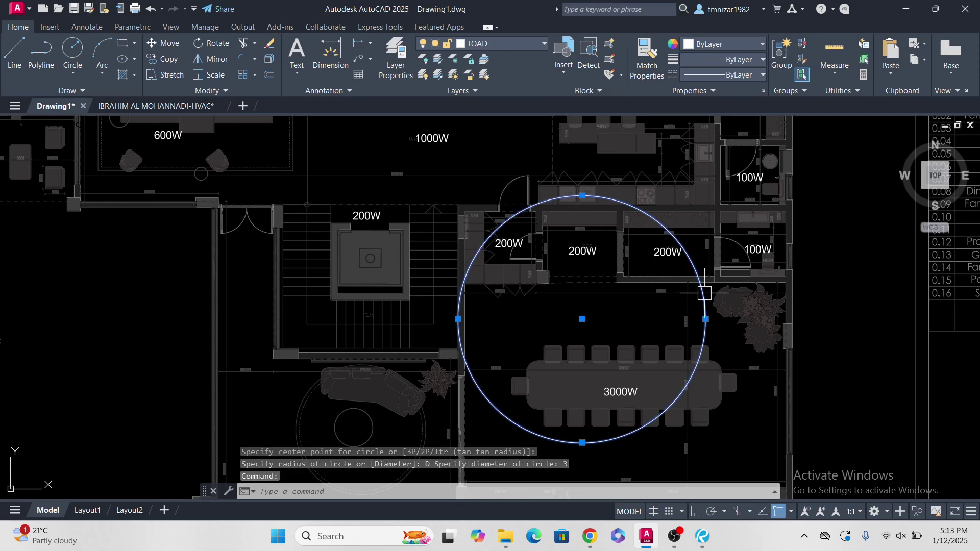
left_click(706, 319)
scroll(666, 317, "up", 4)
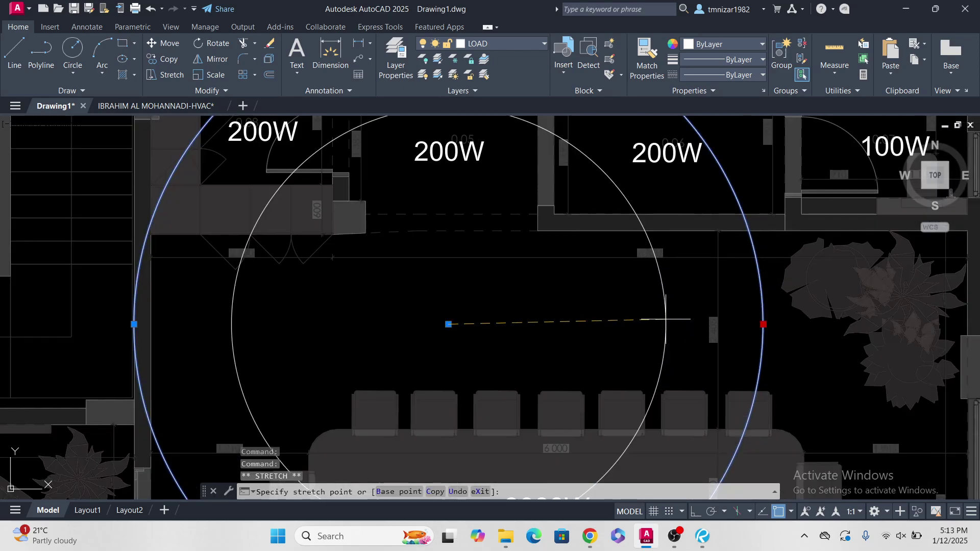
key("Escape")
key("Escape")
Step: Measure the dining room's width between its two side walls with a linear dimension
middle_click_drag(387, 302, 409, 318)
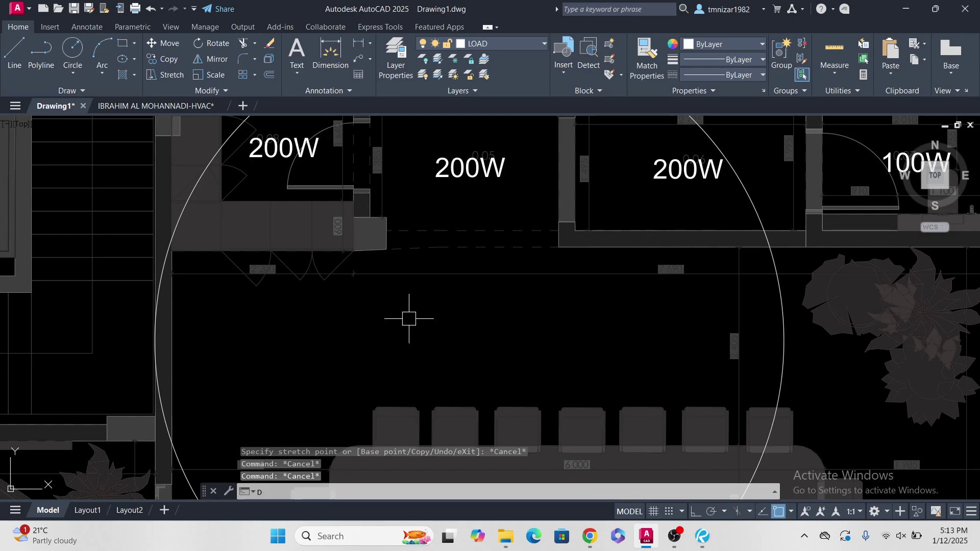
type("DLI")
key("Return")
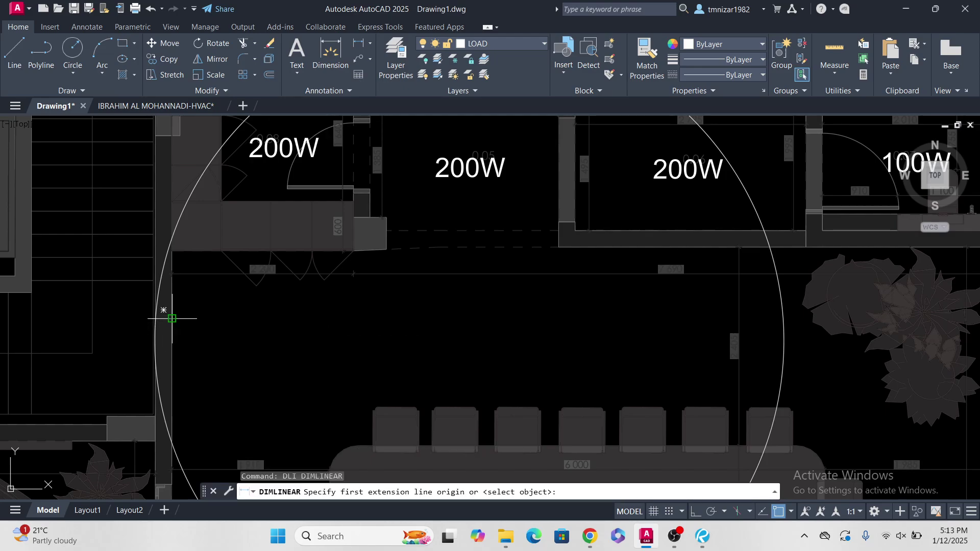
left_click(172, 319)
middle_click_drag(750, 333, 630, 339)
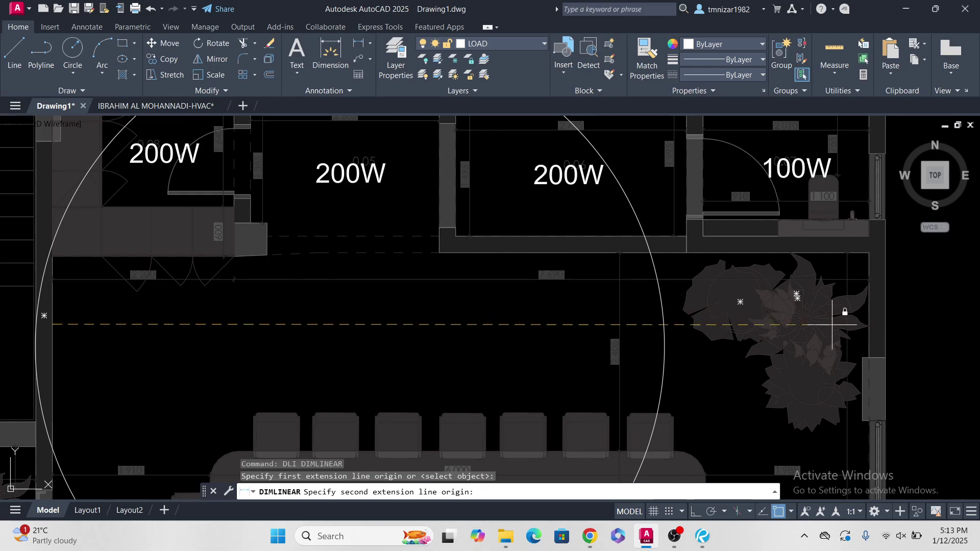
left_click(870, 325)
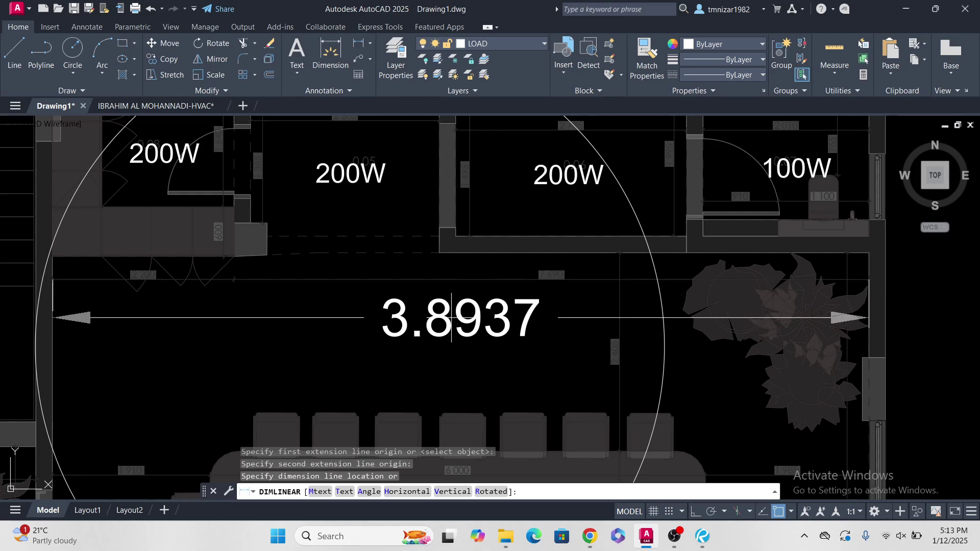
key("Escape")
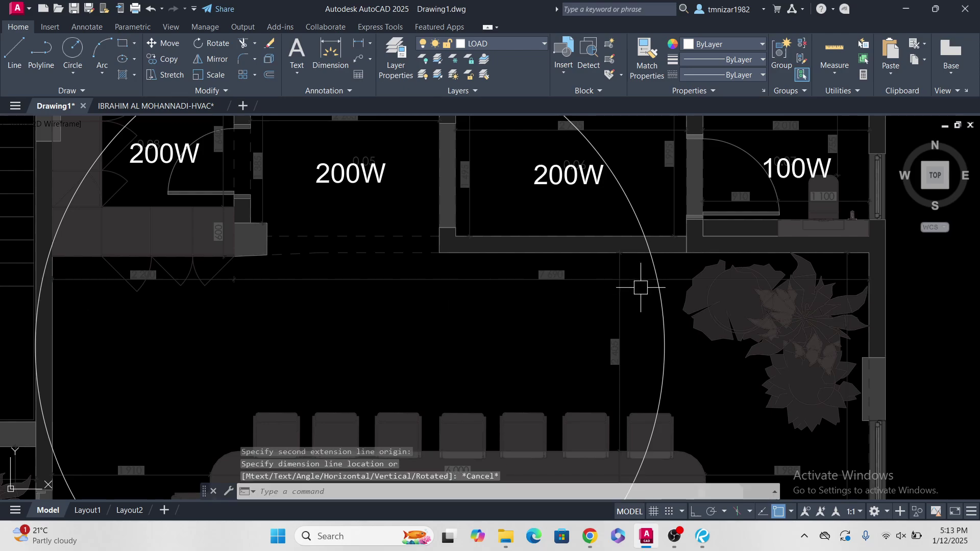
Step: Erase the circle with diameter 3 from the dining room
left_click(666, 293)
key("Delete")
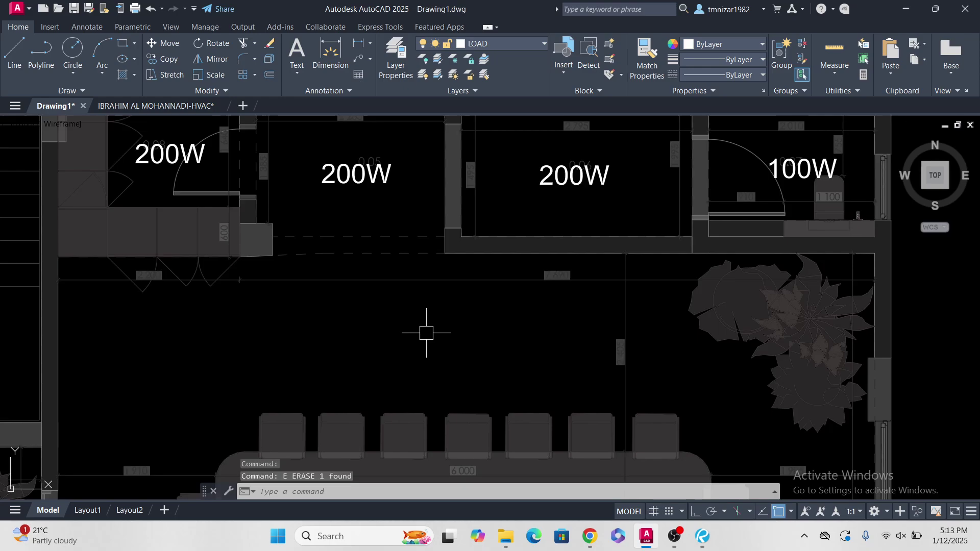
type("c")
key("Return")
key("Escape")
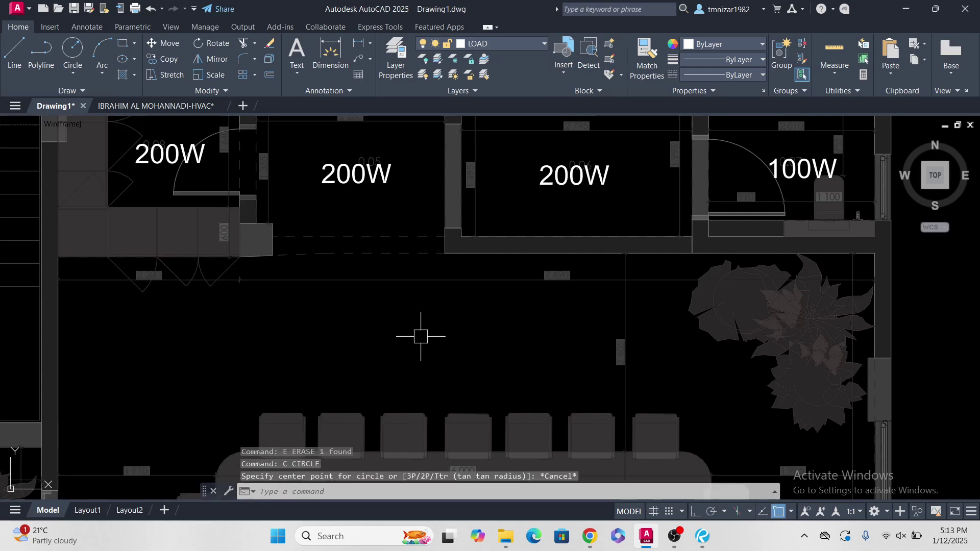
Step: Draw a circle with diameter 1.5 in the dining room, between the table and the cloak room
type("c")
key("Return")
left_click(416, 333)
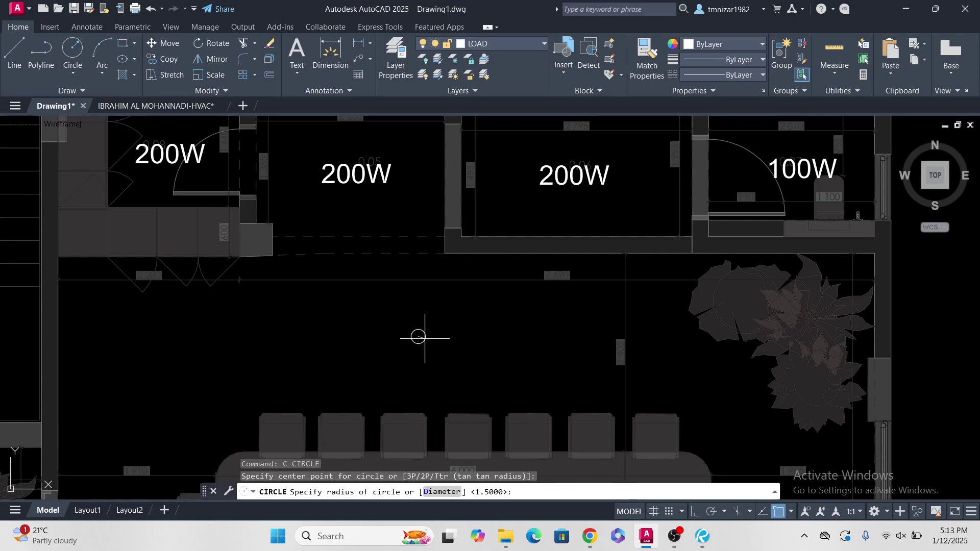
type("d")
key("Return")
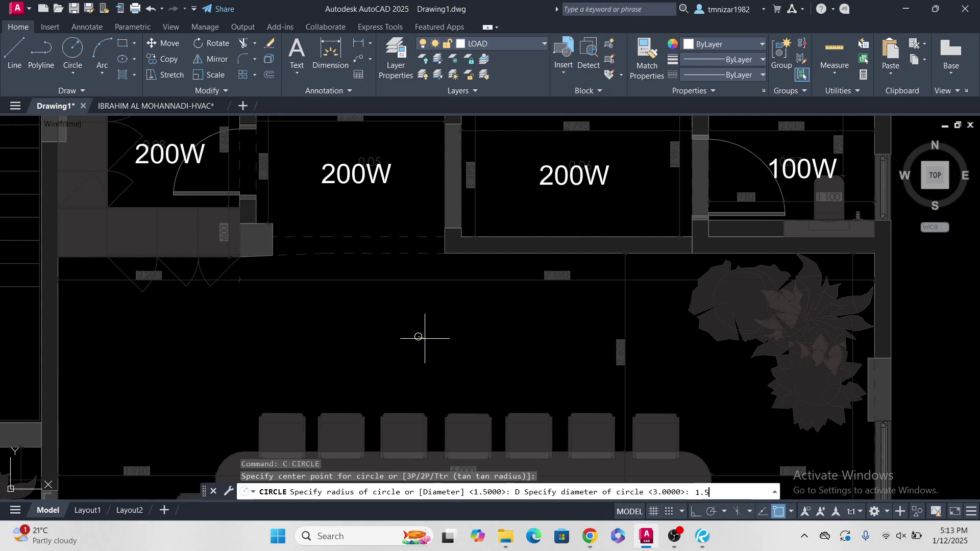
type("1.5")
key("Return")
scroll(422, 335, "down", 3)
key("Escape")
Step: Move the circle by its center toward the dining room's wall on the staircase side
left_click(514, 337)
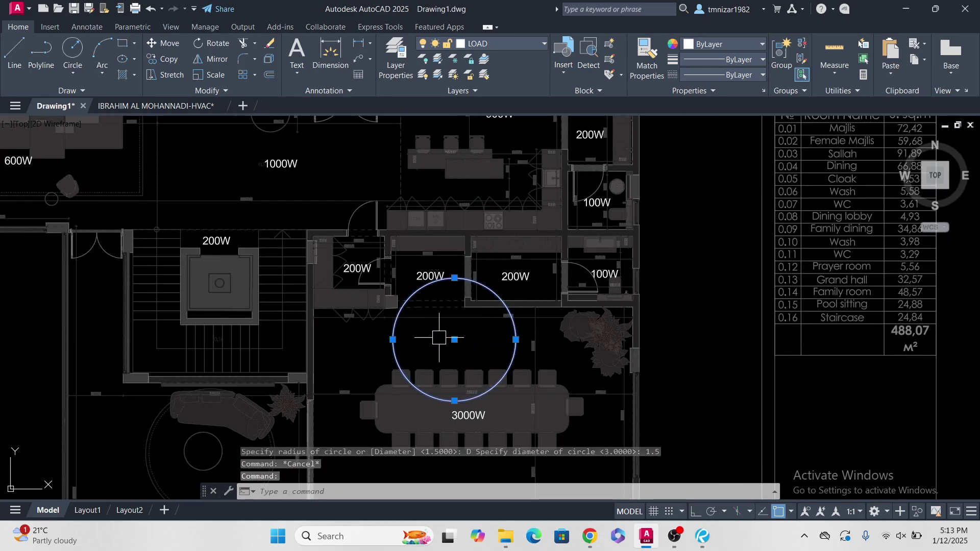
left_click(455, 340)
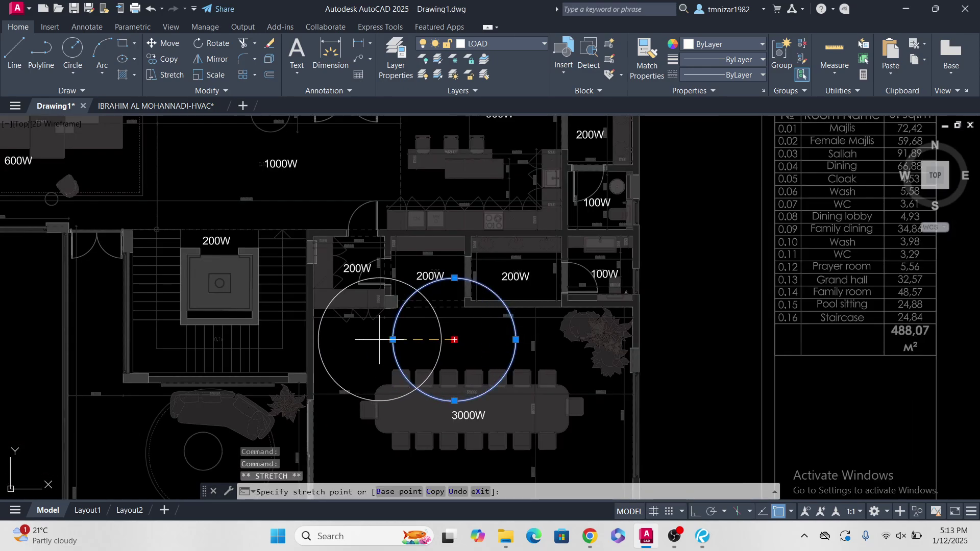
left_click(392, 344)
Step: Copy the circle twice in a row across the dining room, toward the wall with the plants
type("co")
key("Return")
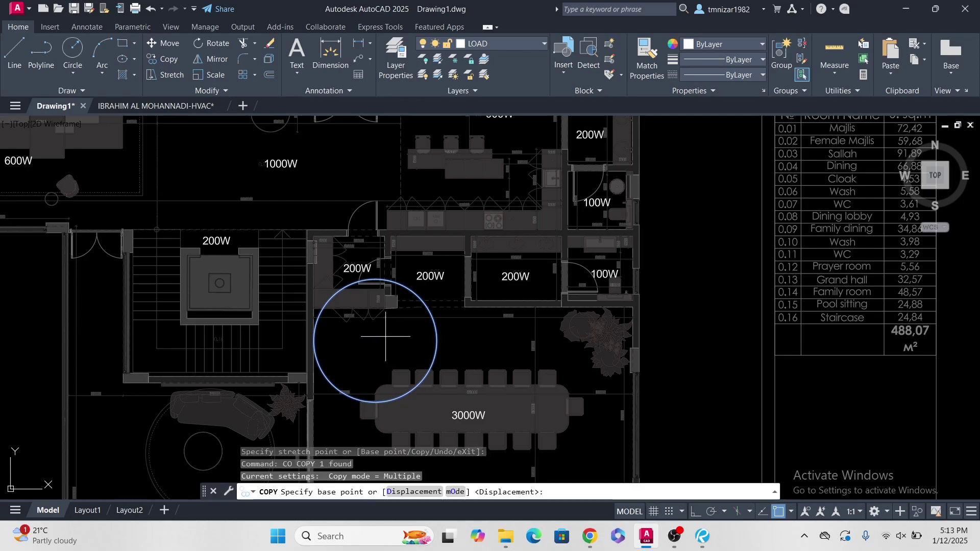
left_click(384, 336)
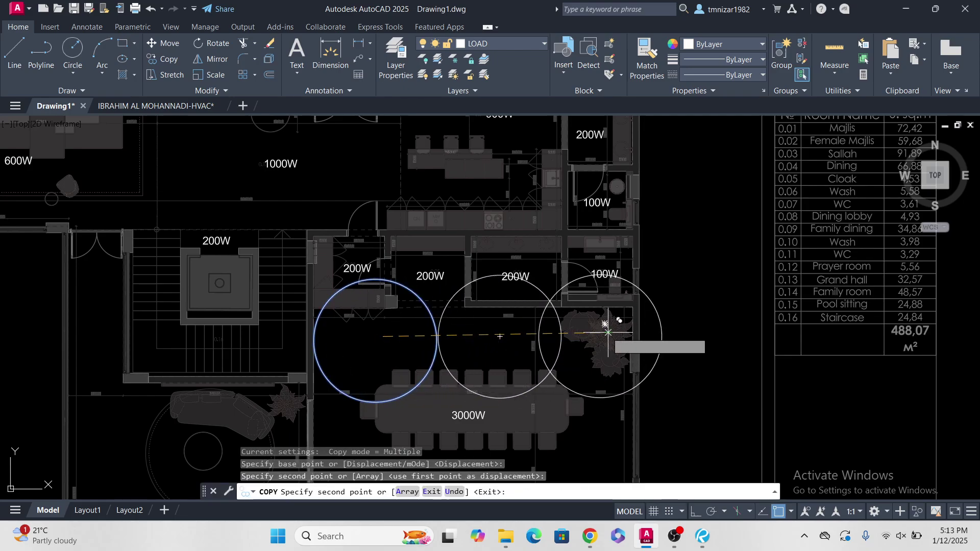
left_click(595, 327)
key("Escape")
Step: Erase all three circles from the dining room
left_click(556, 351)
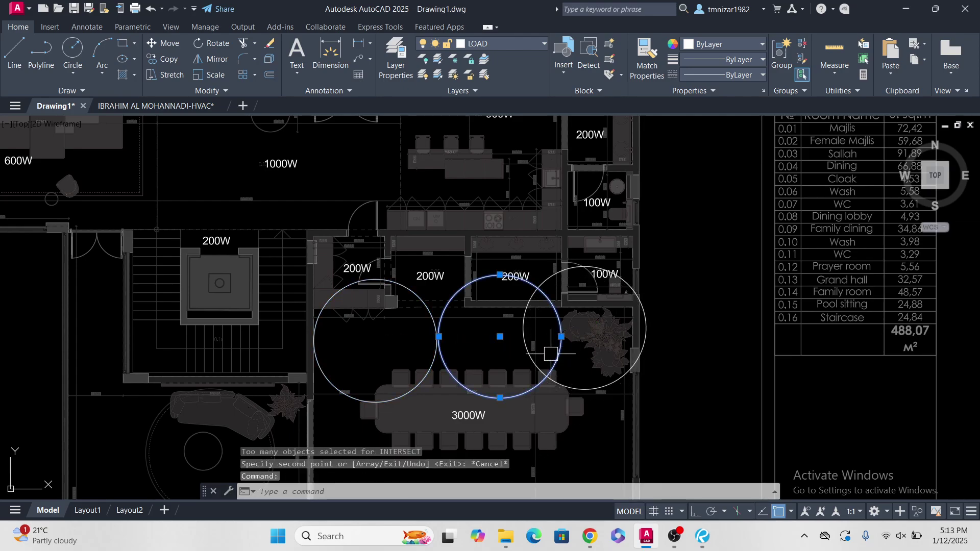
left_click(525, 326)
key("Delete")
left_click(416, 301)
key("Delete")
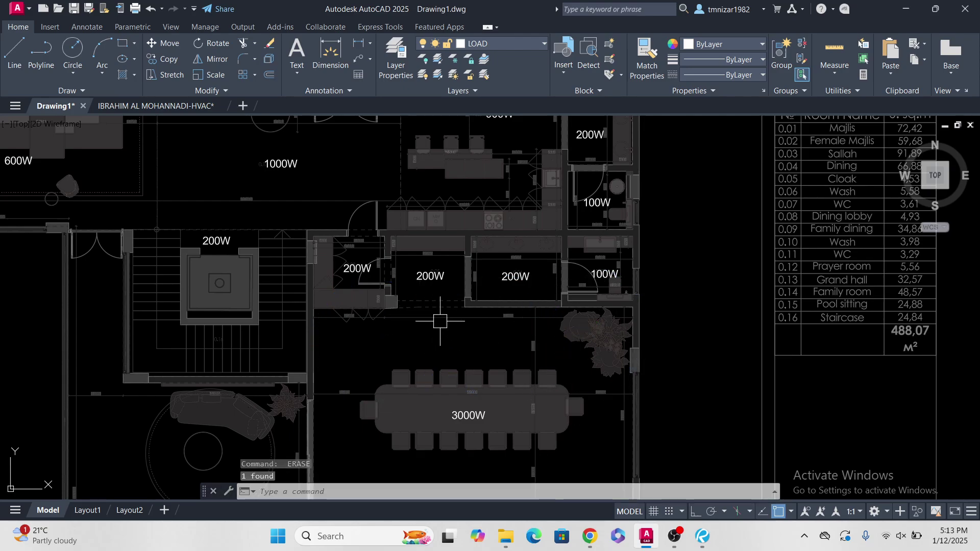
Step: Copy the dining room's 3000W label directly below itself on the table
middle_click_drag(441, 350, 461, 267)
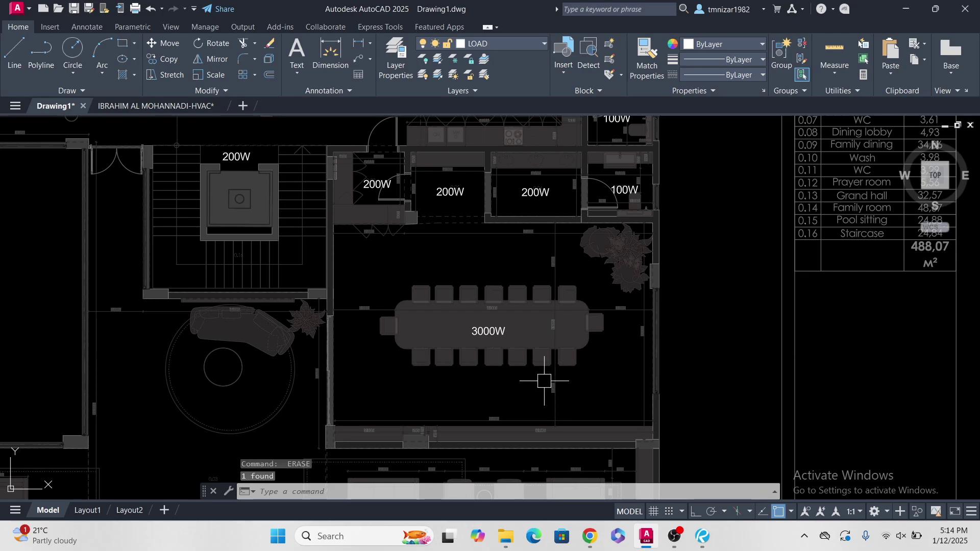
scroll(480, 317, "up", 2)
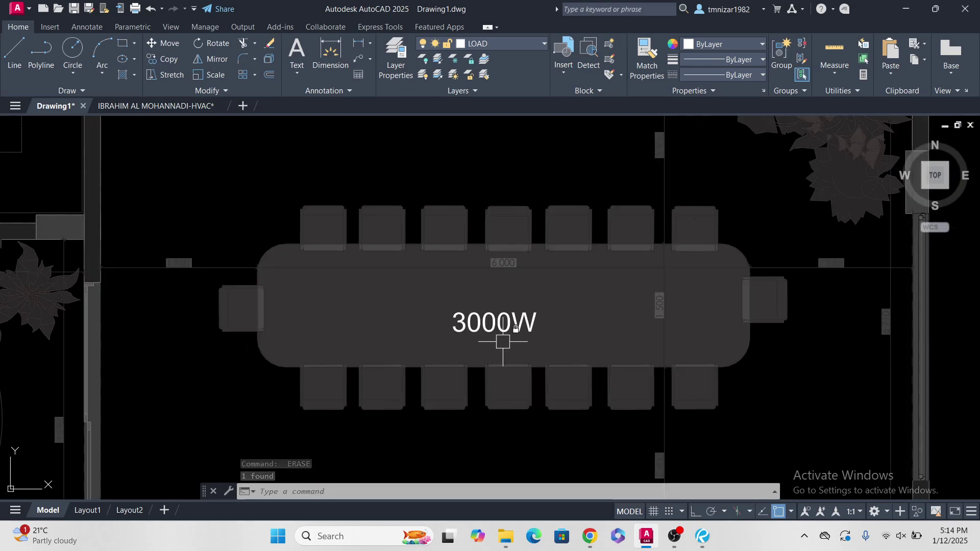
left_click(501, 337)
scroll(477, 329, "up", 2)
type("cp")
key("Return")
left_click(539, 293)
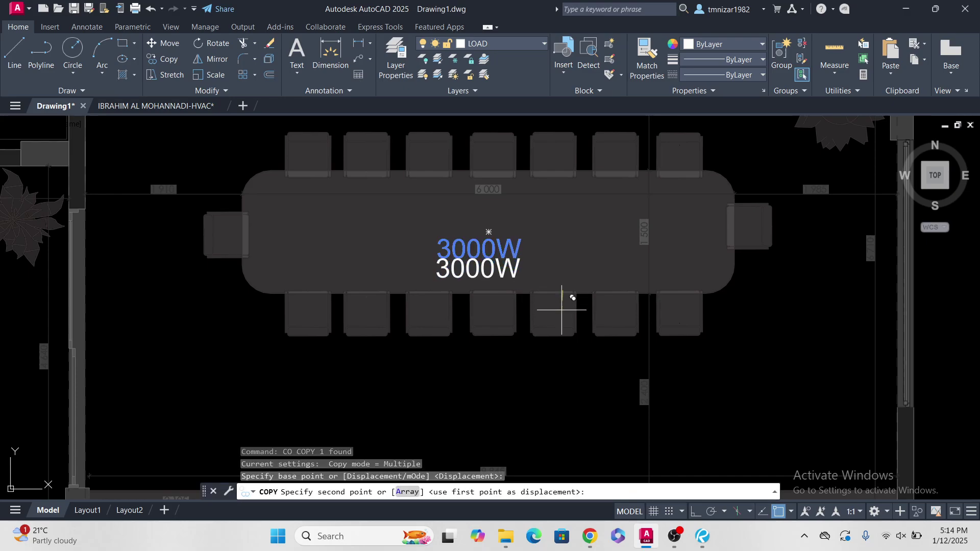
left_click(541, 327)
scroll(427, 271, "up", 2)
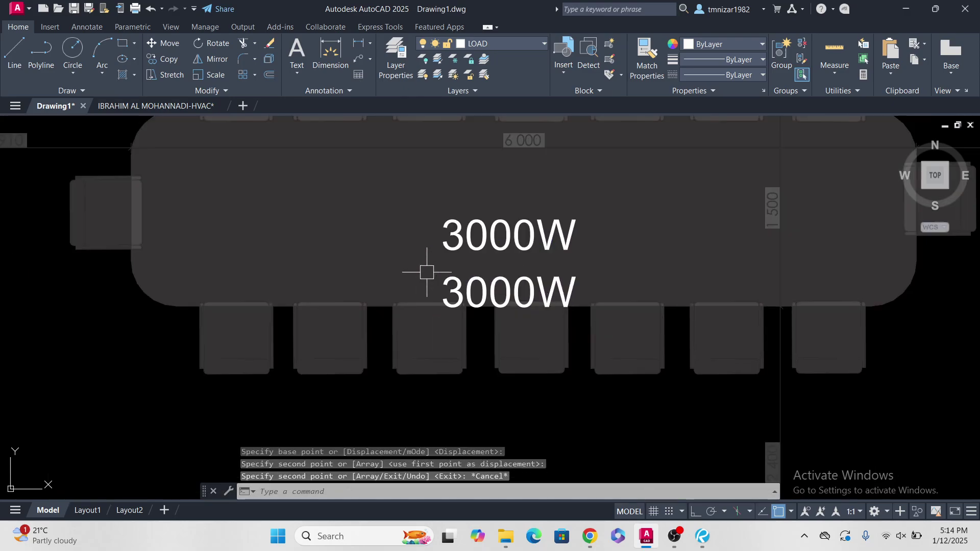
key("Escape")
Step: Change the copied lower label on the dining table to 500W
double_click(459, 282)
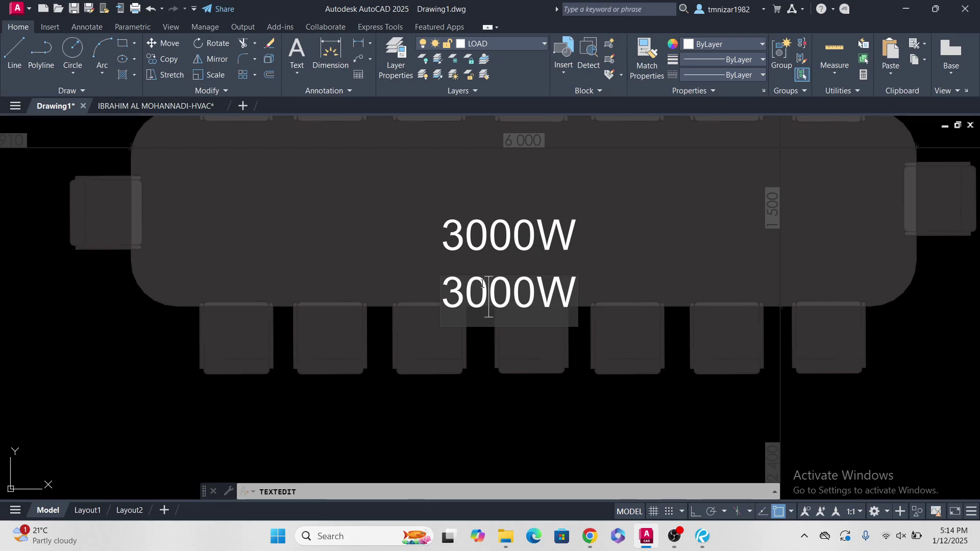
type("3")
left_click(596, 379)
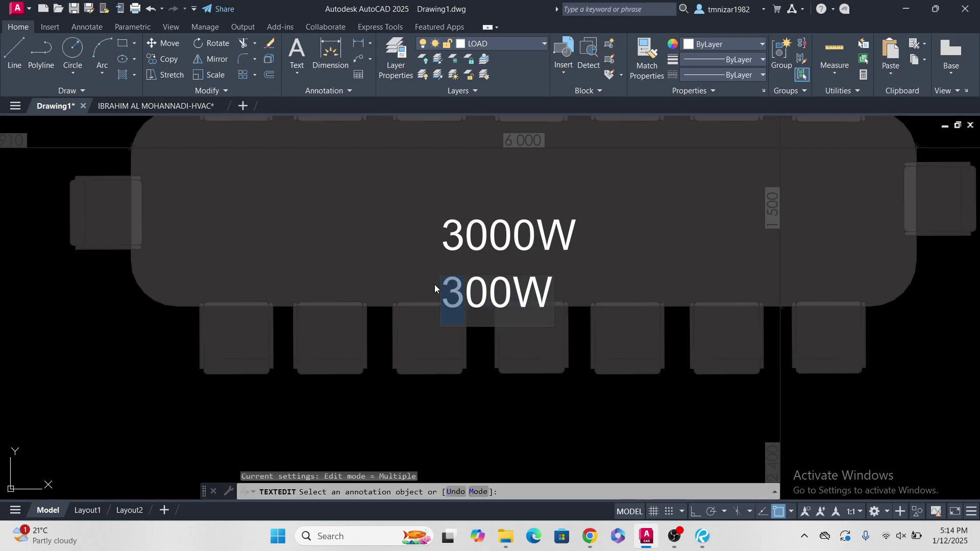
type("5")
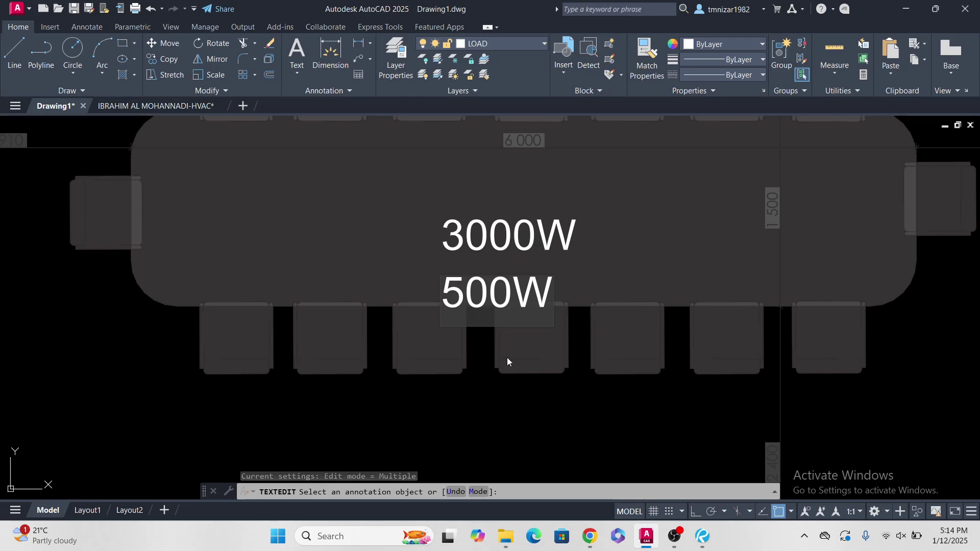
key("Escape")
scroll(558, 393, "down", 4)
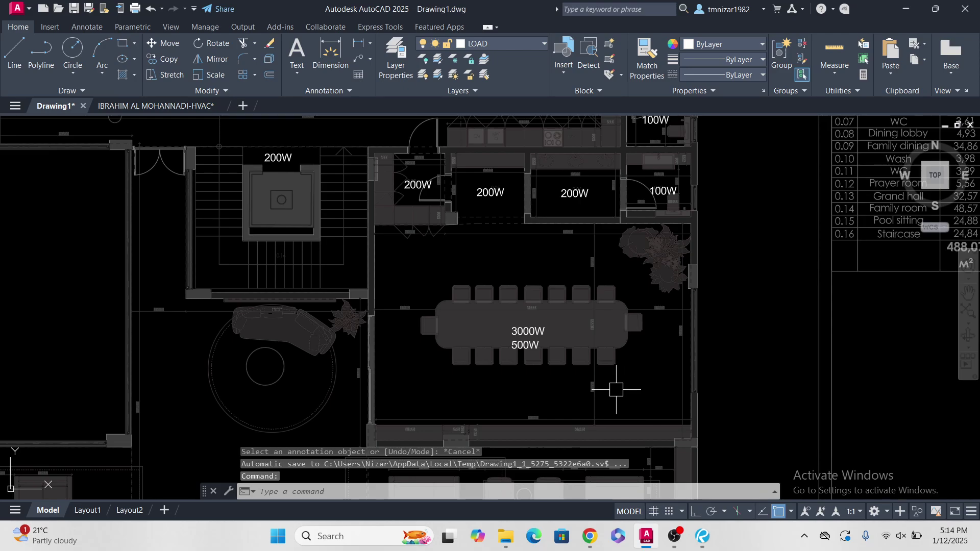
Step: Move the dining room's 500W label slightly so it sits centered beneath the 3000W label
scroll(511, 337, "up", 5)
left_click(556, 311)
scroll(561, 327, "up", 1)
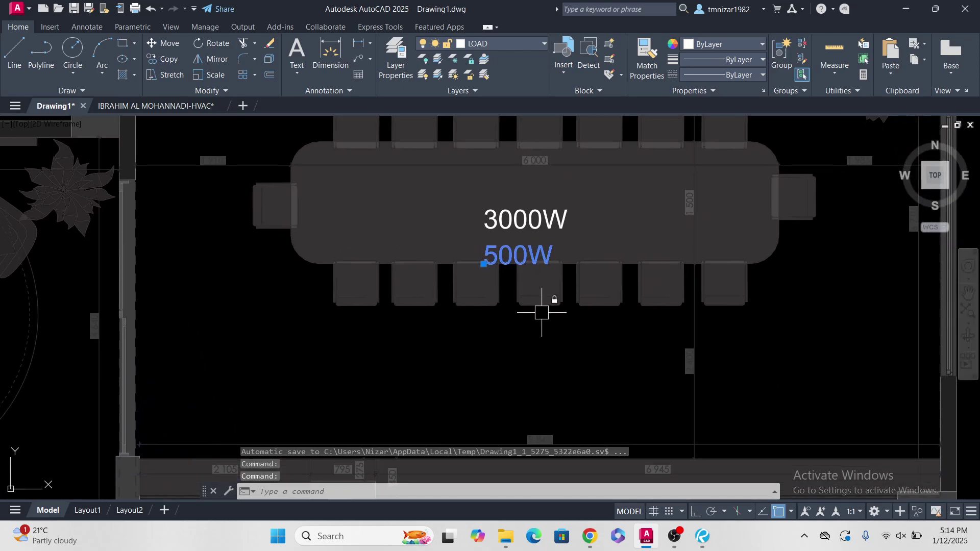
type("m")
key("space")
left_click(566, 339)
left_click(570, 331)
key("Escape")
Step: Copy the dining room's 3000W and 500W labels together into the middle of the Majlis (room 0.01)
scroll(566, 337, "down", 6)
mouse_move(511, 342)
middle_mouse_down()
mouse_move(558, 319)
mouse_move(566, 249)
mouse_move(577, 376)
middle_mouse_up()
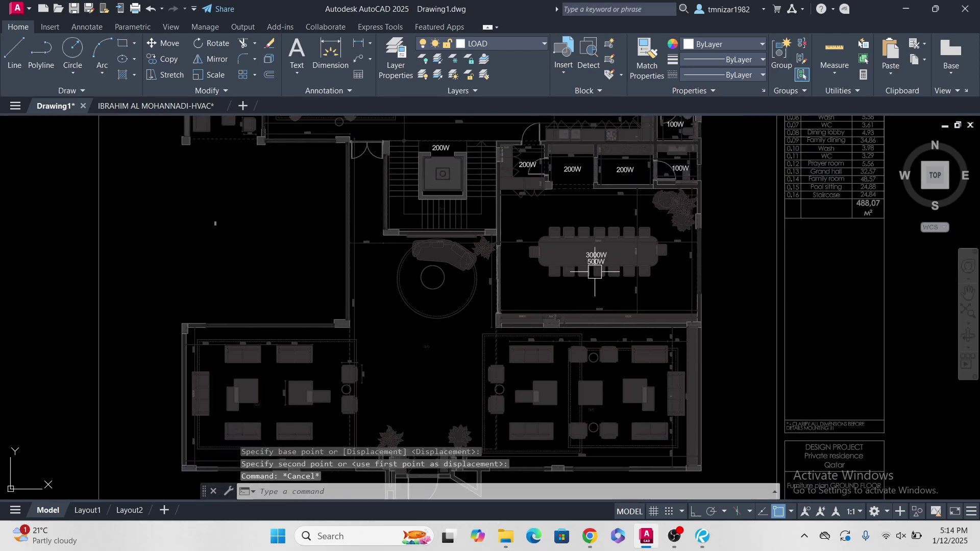
scroll(592, 265, "up", 4)
left_click(602, 263)
left_click(602, 278)
middle_click_drag(629, 280, 594, 148)
type("co")
key("space")
left_click(601, 283)
middle_click_drag(594, 327, 578, 167)
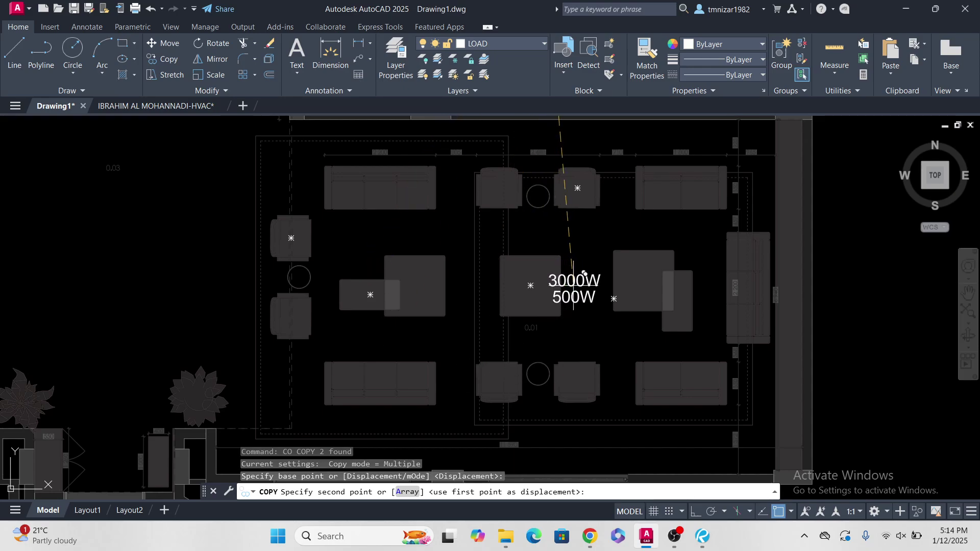
left_click(578, 288)
key("Escape")
key("Escape")
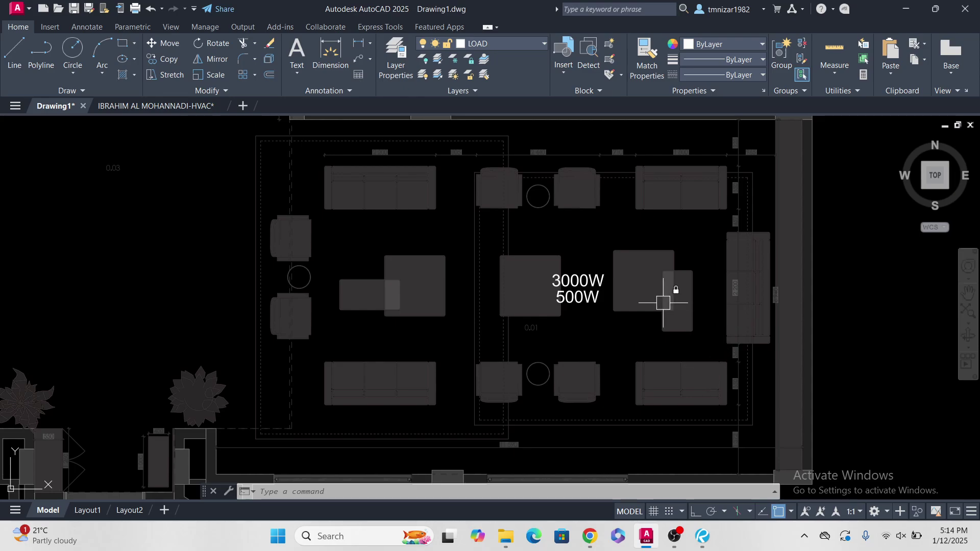
Step: Copy the Majlis 500W label directly below itself as a third line
left_click(579, 298)
type("co")
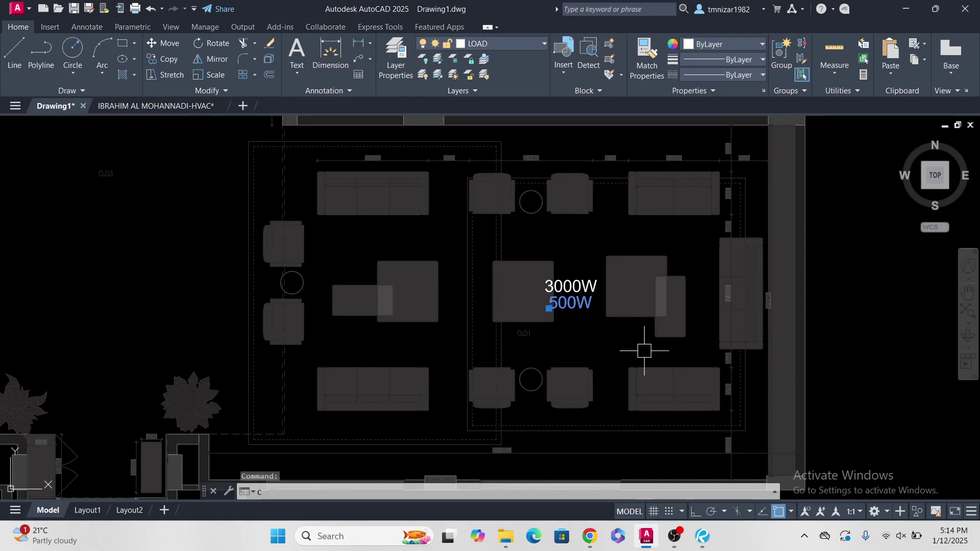
key("Return")
scroll(633, 334, "up", 3)
left_click(580, 314)
left_click(580, 327)
key("Escape")
Step: Change the third load label in the Majlis to 400W
scroll(529, 305, "up", 4)
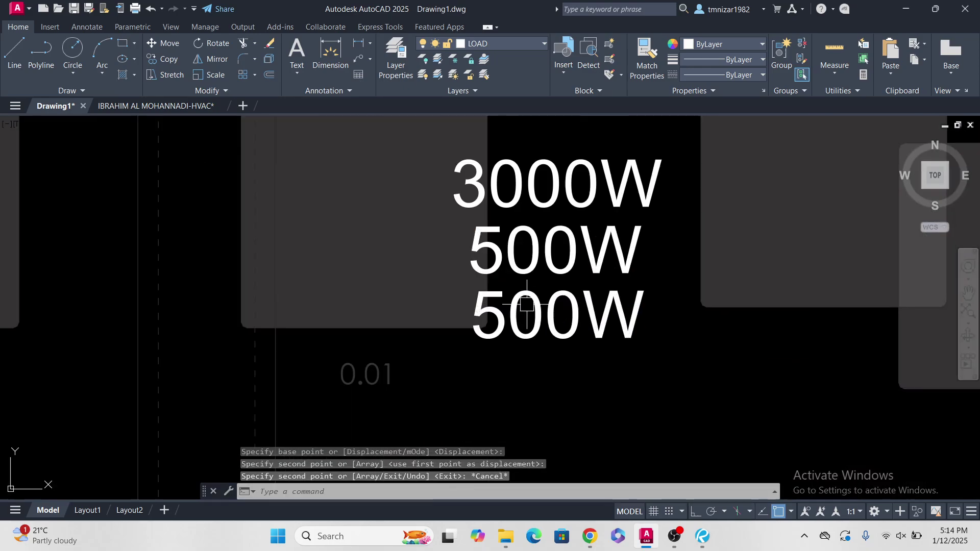
double_click(515, 305)
type("4")
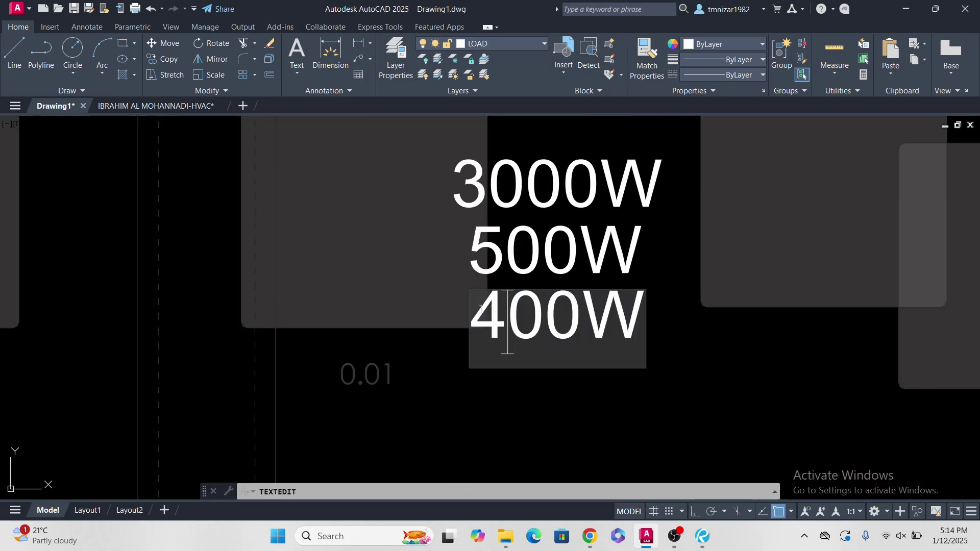
left_click(659, 347)
key("Escape")
scroll(652, 354, "down", 5)
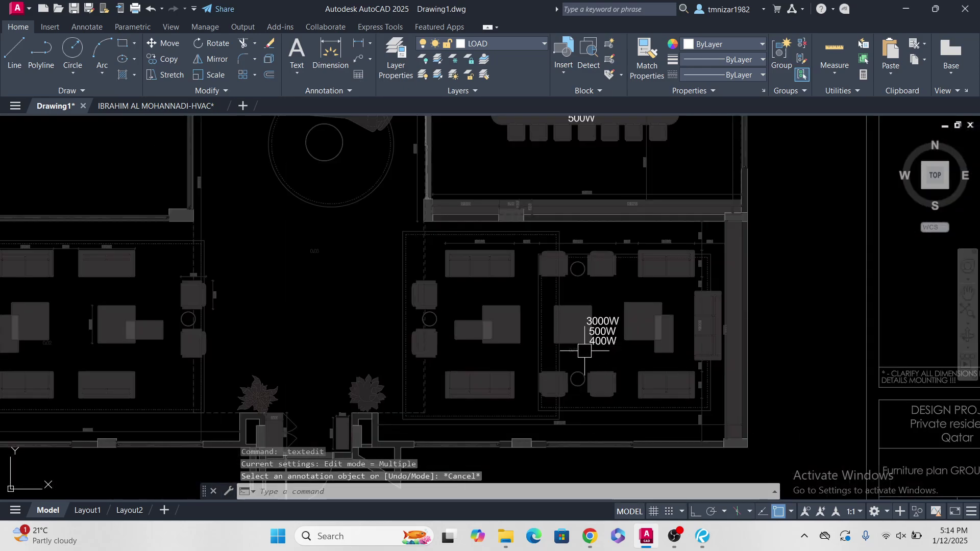
middle_click_drag(585, 350, 722, 350)
scroll(741, 347, "up", 4)
left_click(744, 343)
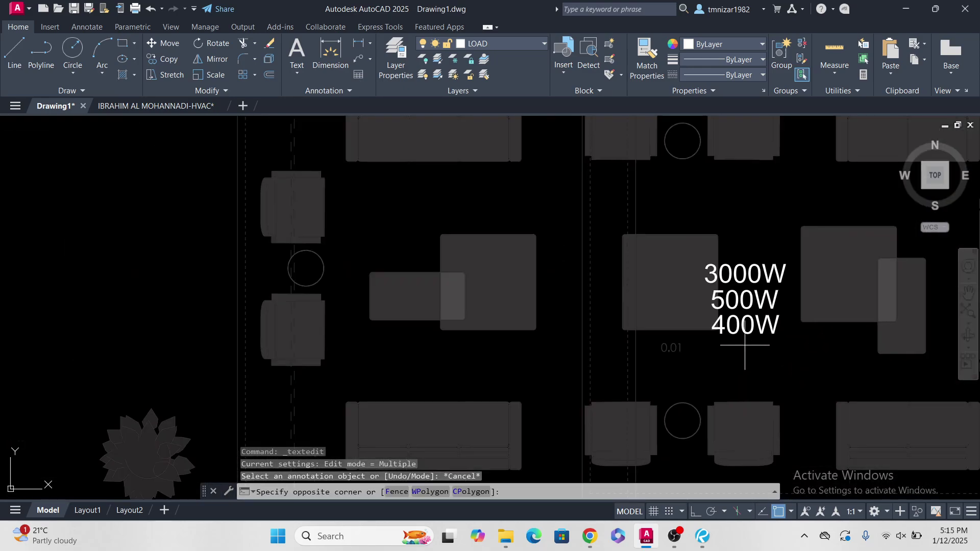
left_click(731, 300)
left_click(744, 268)
key("Escape")
left_click(761, 275)
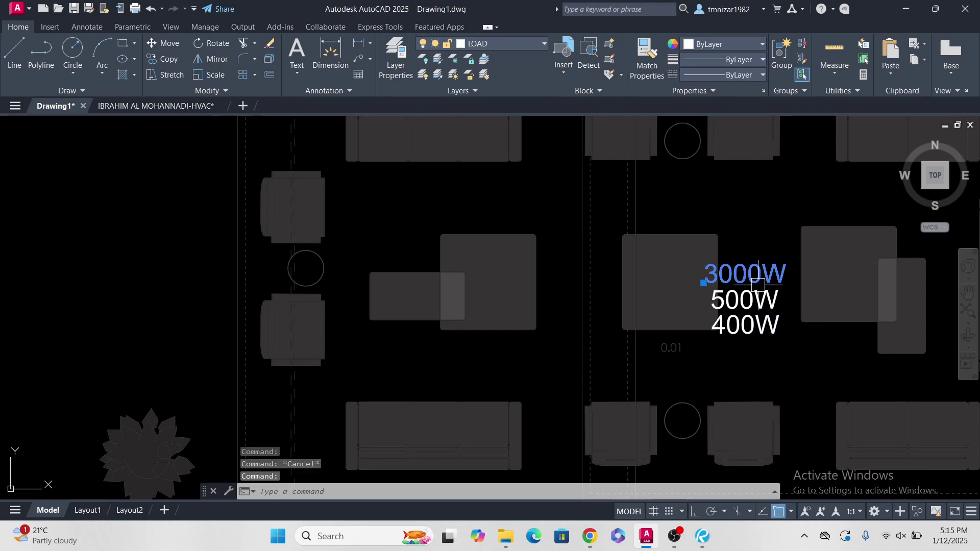
middle_click_drag(758, 290, 790, 398)
type("o")
key("Return")
left_click(759, 289)
scroll(761, 299, "down", 4)
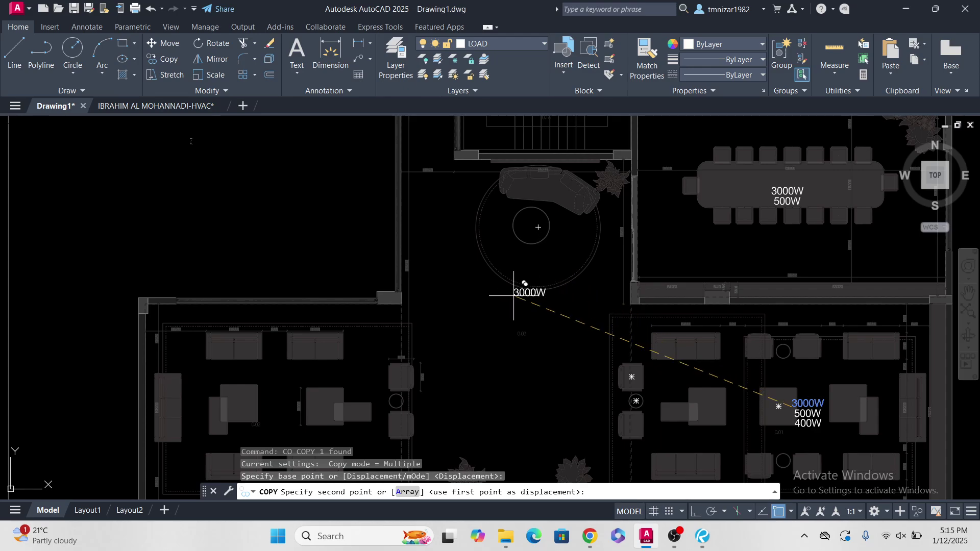
scroll(524, 361, "up", 2)
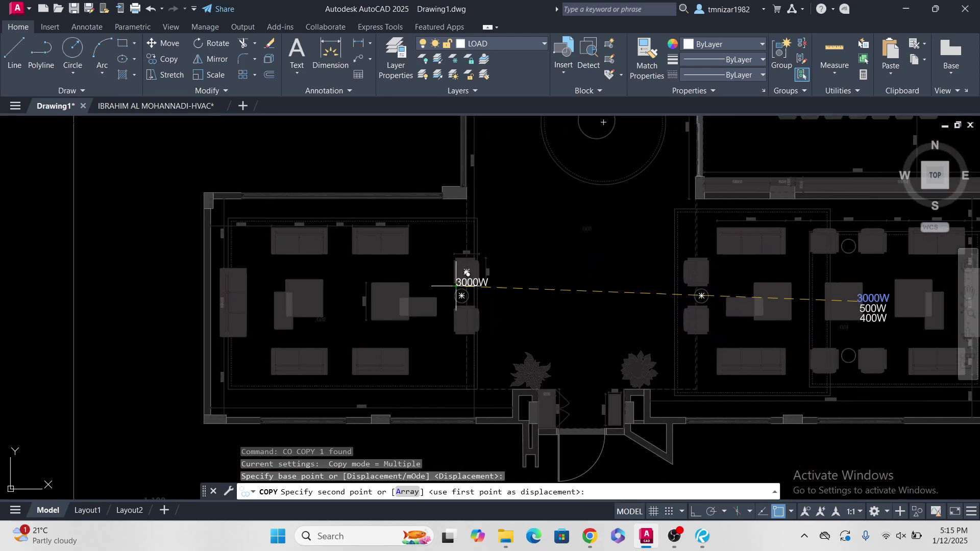
key("Escape")
Step: Copy the Majlis labels 3000W, 500W and 400W together into the Female Majlis (room 0.02), between its coffee tables
scroll(873, 306, "up", 3)
scroll(872, 306, "up", 4)
left_click(667, 171)
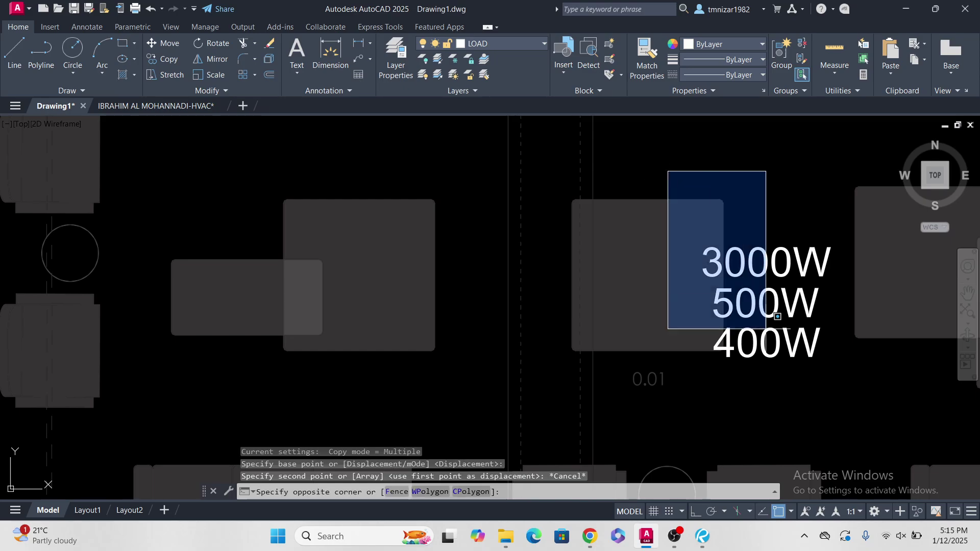
left_click(876, 429)
middle_click_drag(772, 397, 766, 405)
type("co")
key("Return")
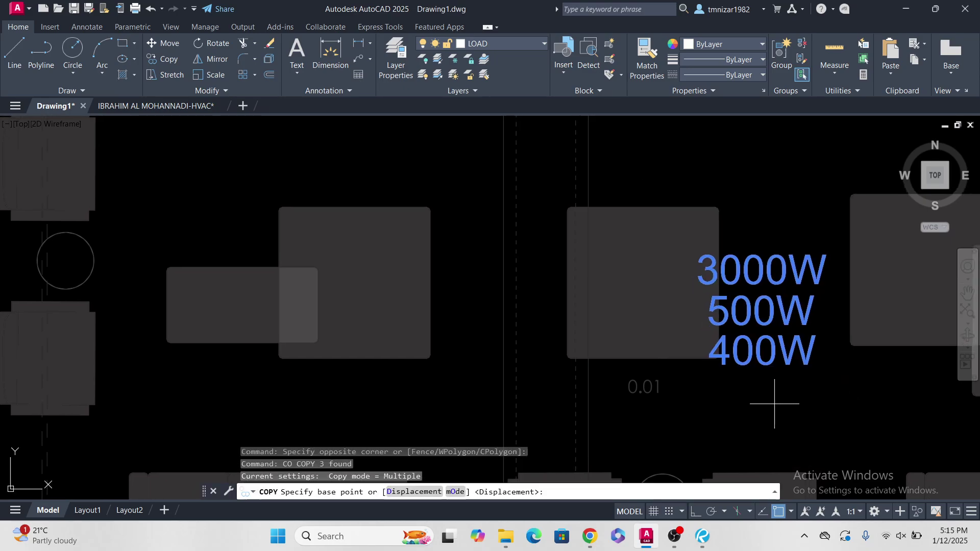
left_click(789, 401)
scroll(827, 390, "down", 3)
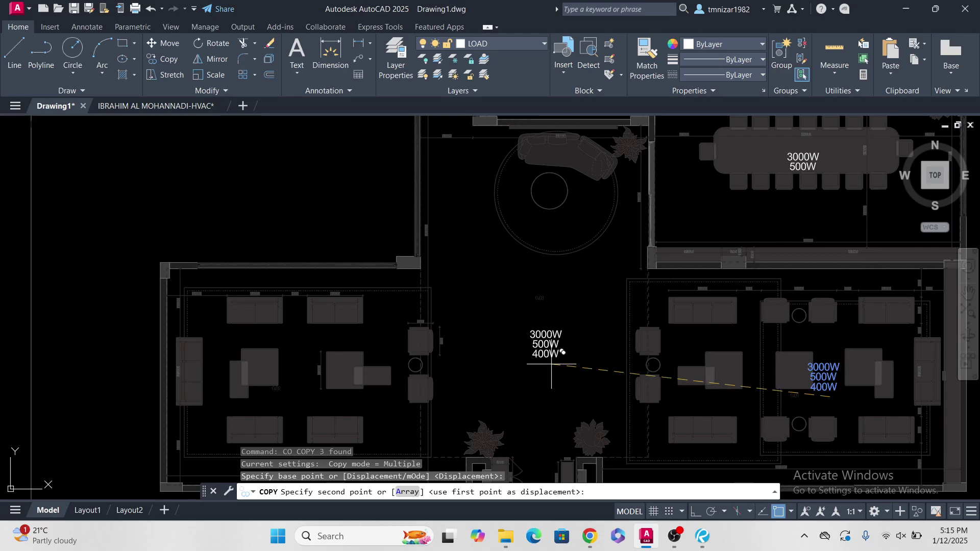
scroll(434, 357, "up", 4)
left_click(684, 334)
key("Escape")
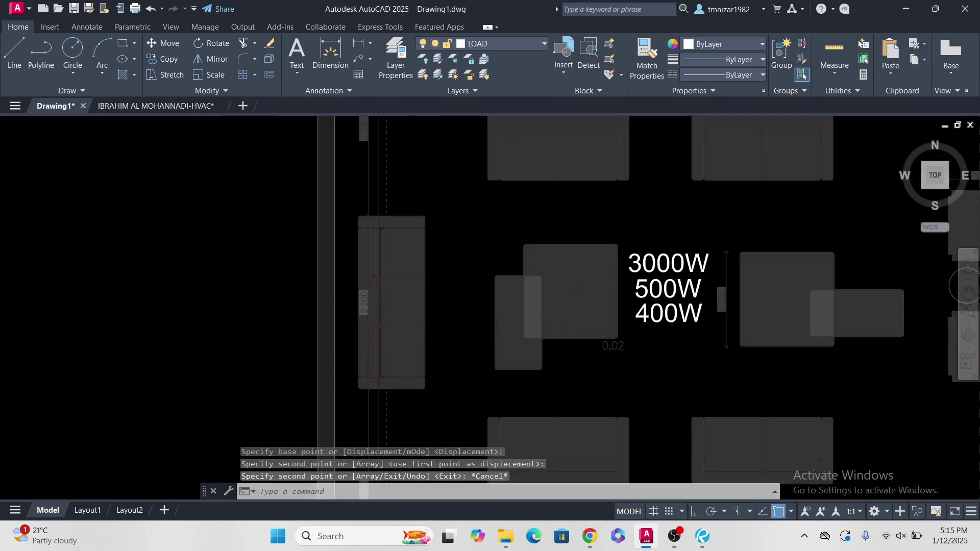
scroll(586, 360, "down", 3)
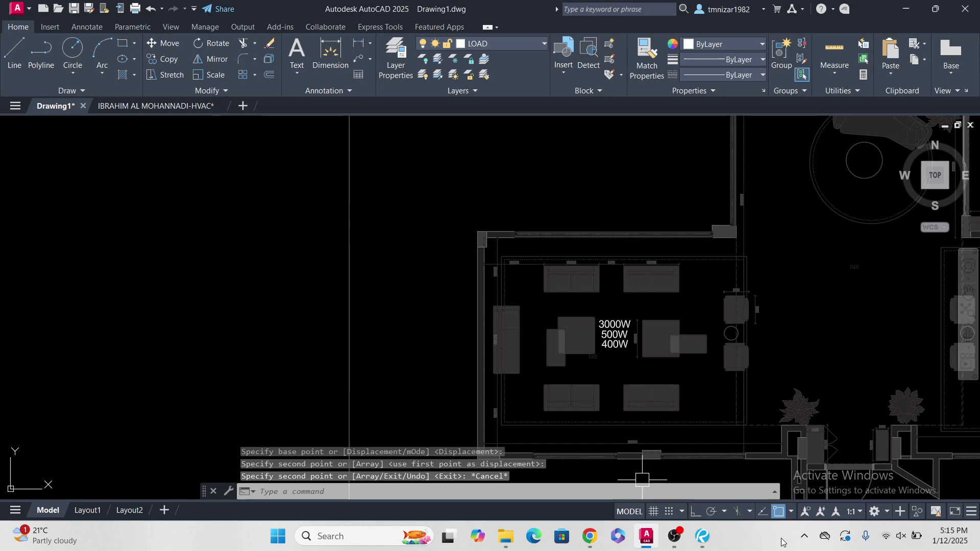
left_click(676, 536)
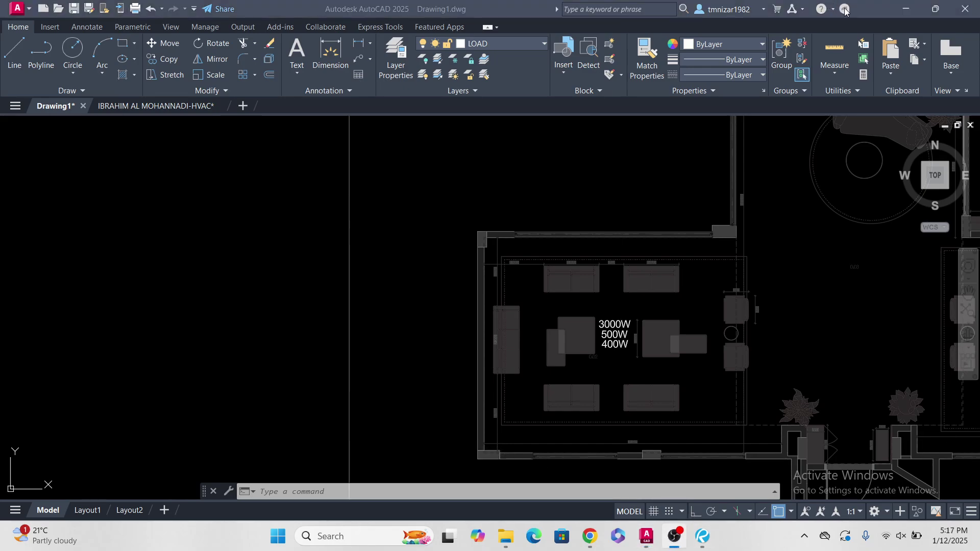
left_click(909, 9)
Step: Review the load labels across the ground-floor rooms and examine the central hall (room 0.03)
middle_click_drag(613, 328, 571, 339)
scroll(395, 329, "down", 4)
middle_click_drag(595, 273, 594, 297)
scroll(561, 184, "up", 2)
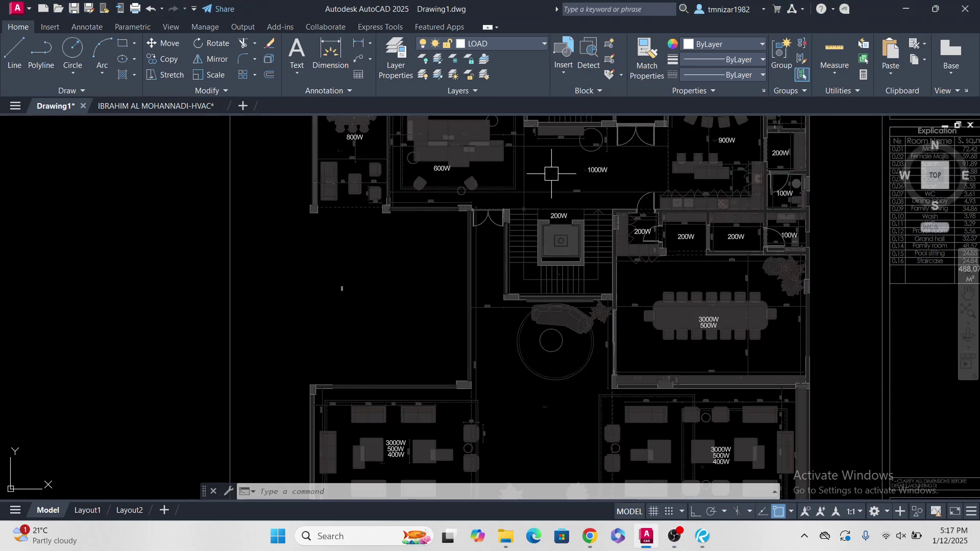
middle_click_drag(565, 176, 564, 315)
middle_click_drag(601, 374, 534, 212)
middle_click_drag(608, 439, 616, 358)
scroll(436, 258, "up", 4)
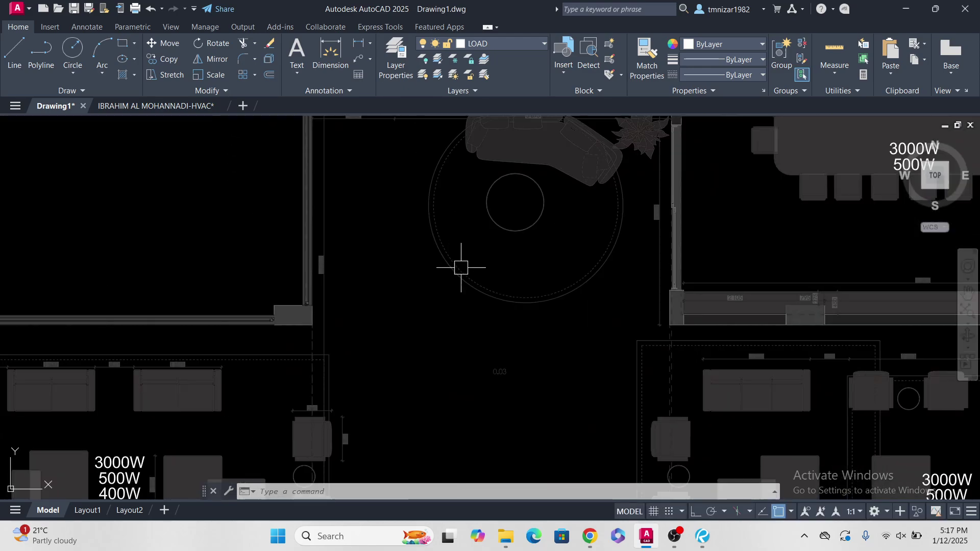
scroll(460, 267, "down", 4)
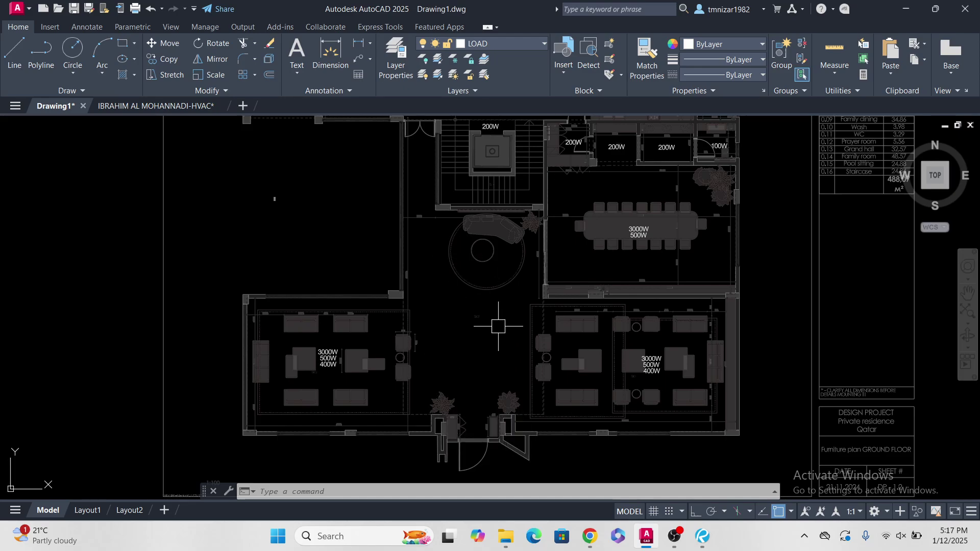
Step: Copy the 500W load label from the Majlis (room 0.01) into the central hall (room 0.03)
scroll(671, 376, "up", 4)
left_click(605, 351)
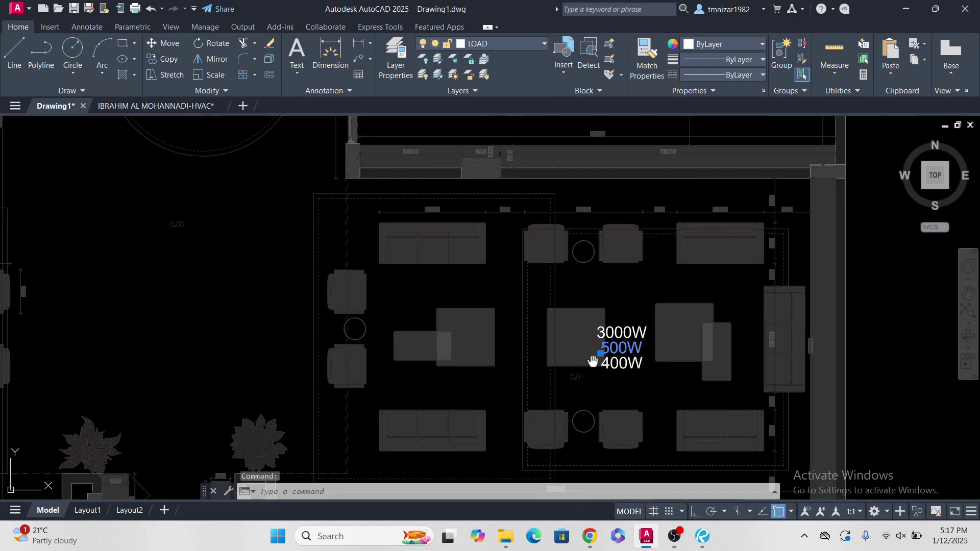
middle_click_drag(602, 361, 633, 386)
type("c")
key("Return")
left_click(634, 382)
middle_click_drag(209, 308, 383, 274)
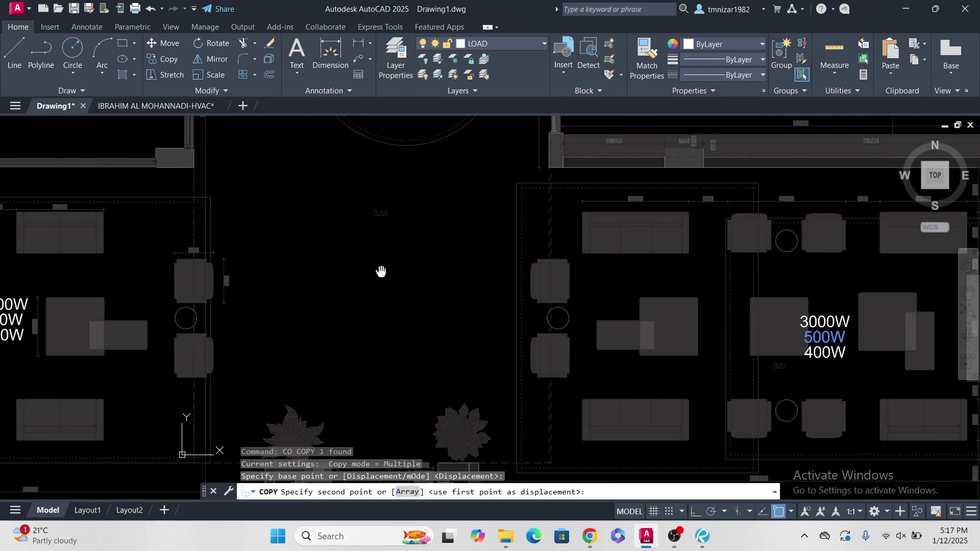
left_click(348, 261)
key("Escape")
scroll(366, 266, "down", 8)
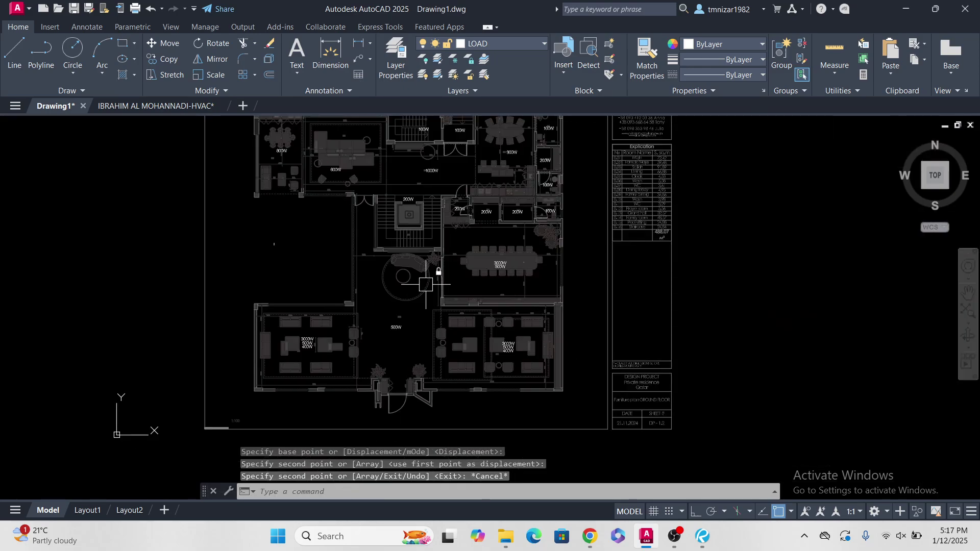
key("Escape")
left_click(308, 187)
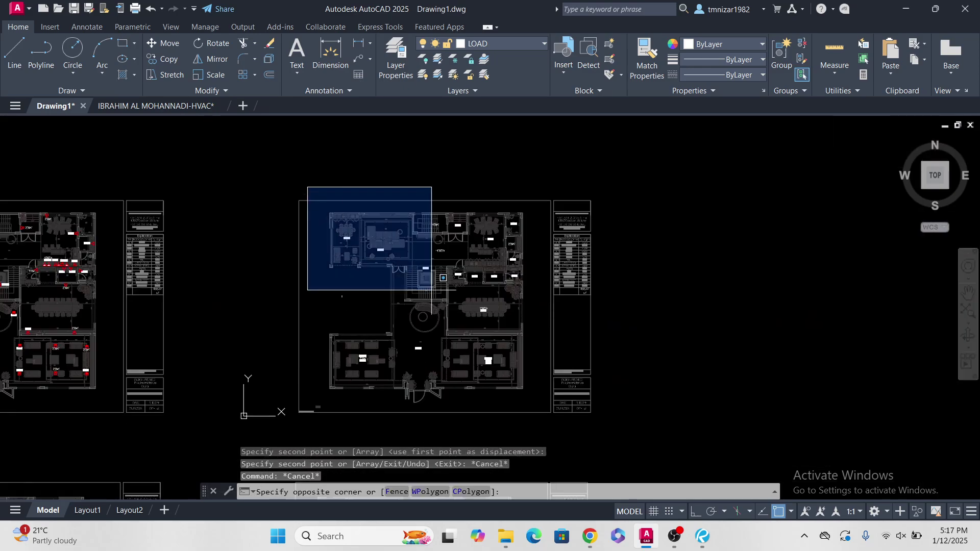
left_click(533, 391)
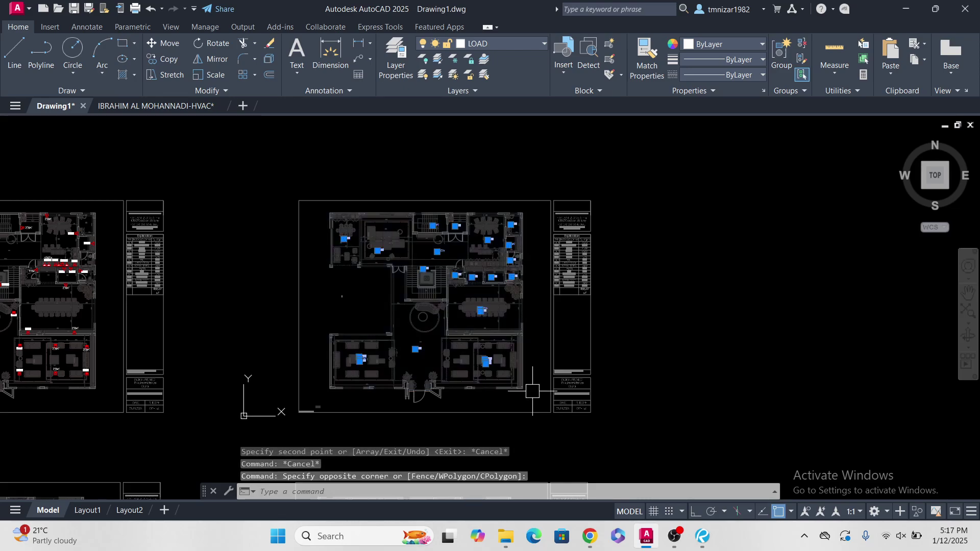
middle_click_drag(412, 334, 409, 352)
type("co")
key("Return")
left_click(420, 335)
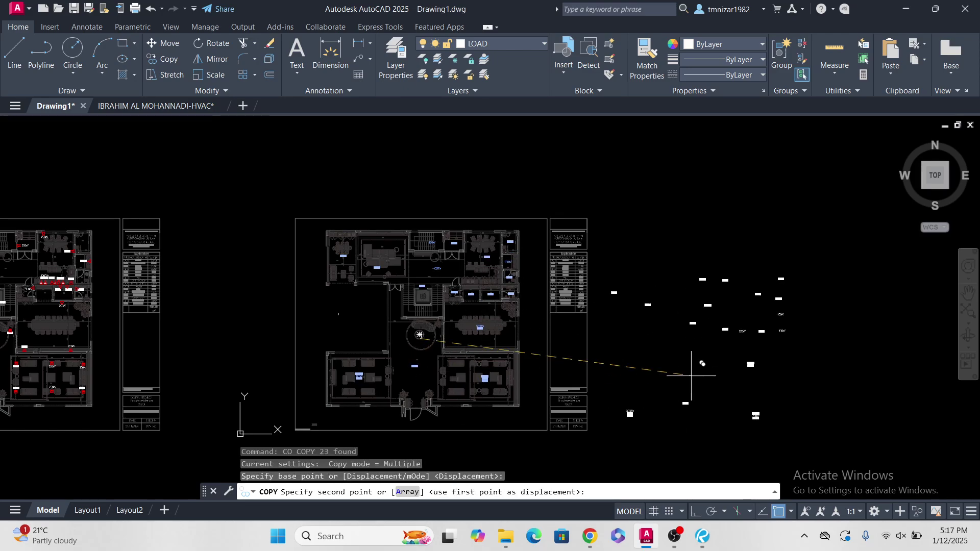
key("Escape")
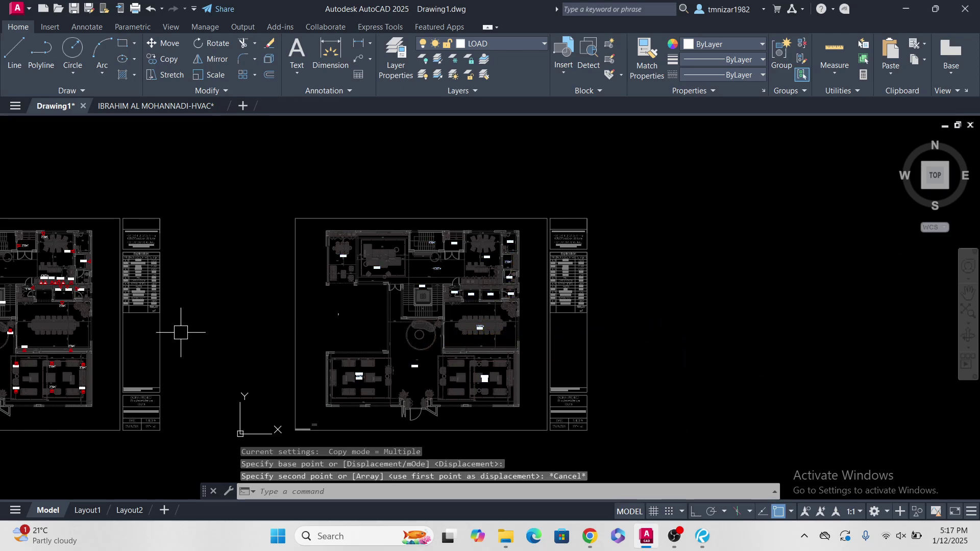
Step: Copy the 3000W label from the Female Majlis (room 0.02) into the open area directly above that room
scroll(375, 369, "up", 8)
left_click(375, 369)
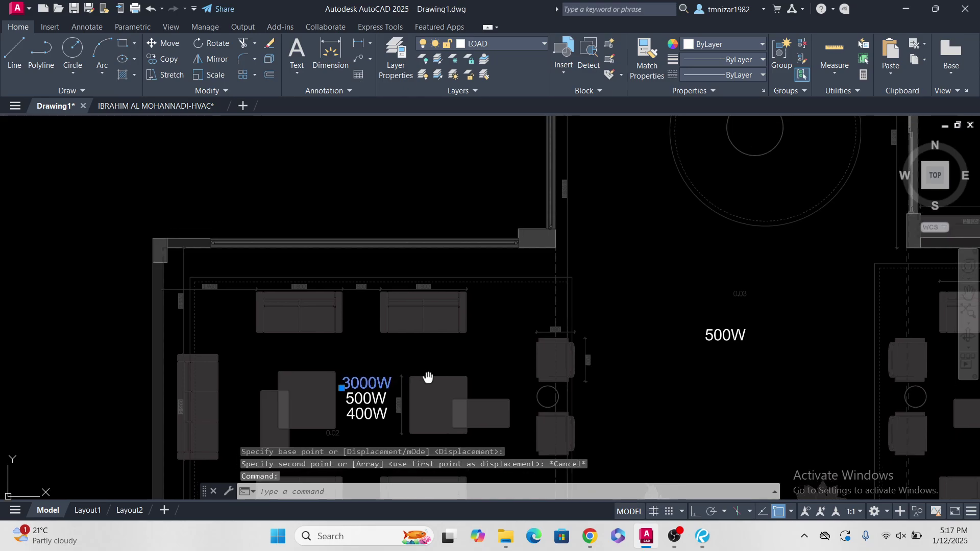
type("co")
key("Return")
left_click(447, 394)
middle_click_drag(422, 228, 466, 380)
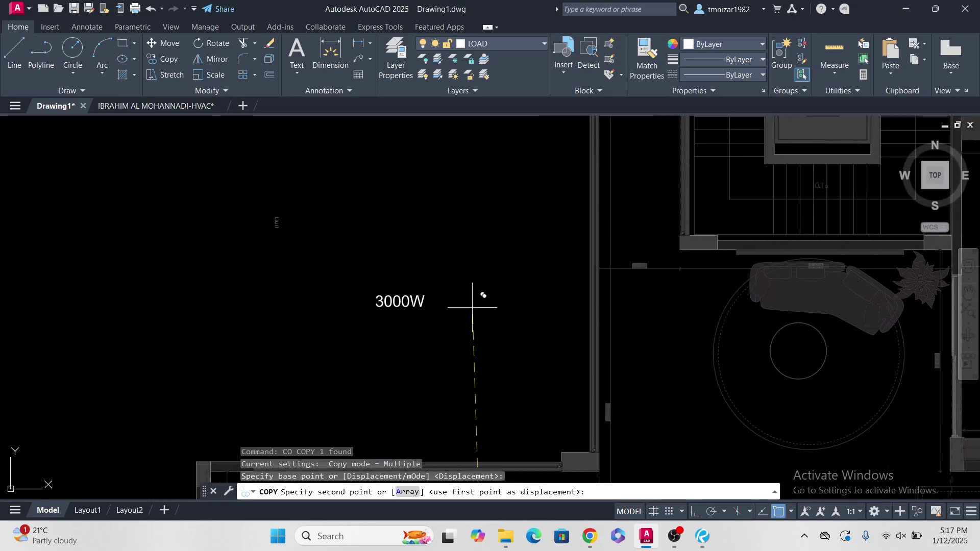
left_click(464, 262)
key("Escape")
scroll(450, 306, "down", 5)
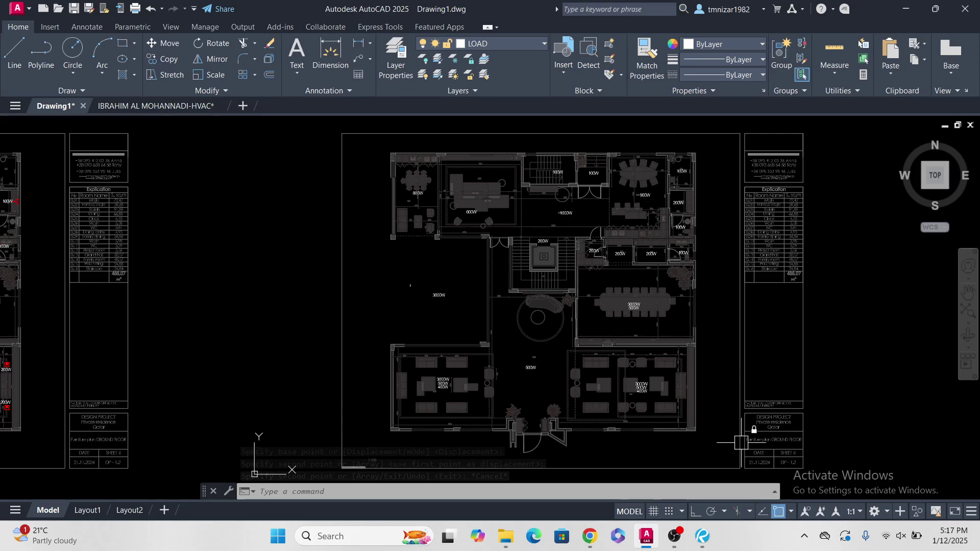
Step: Change the load label in the open area above the Female Majlis to 1000W
scroll(434, 295, "up", 8)
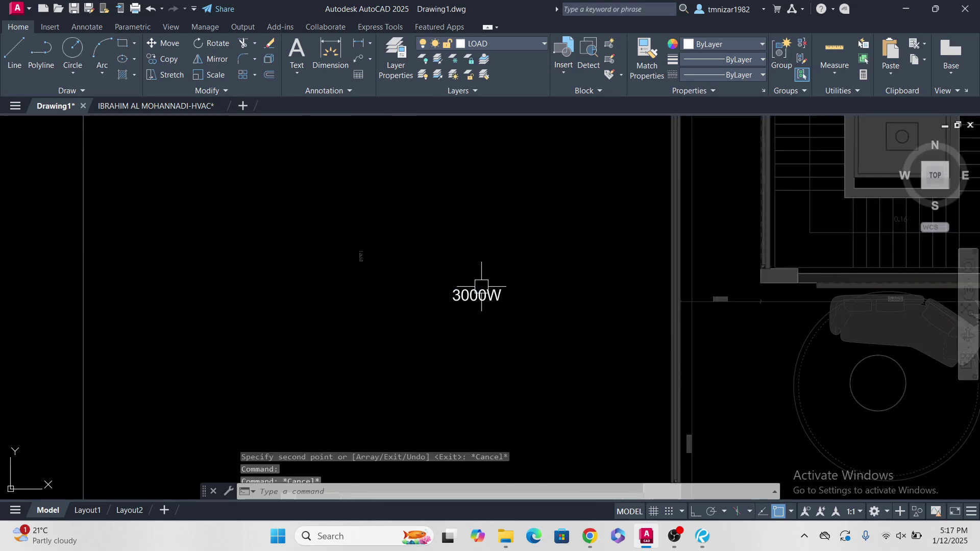
left_click(469, 294)
double_click(439, 287)
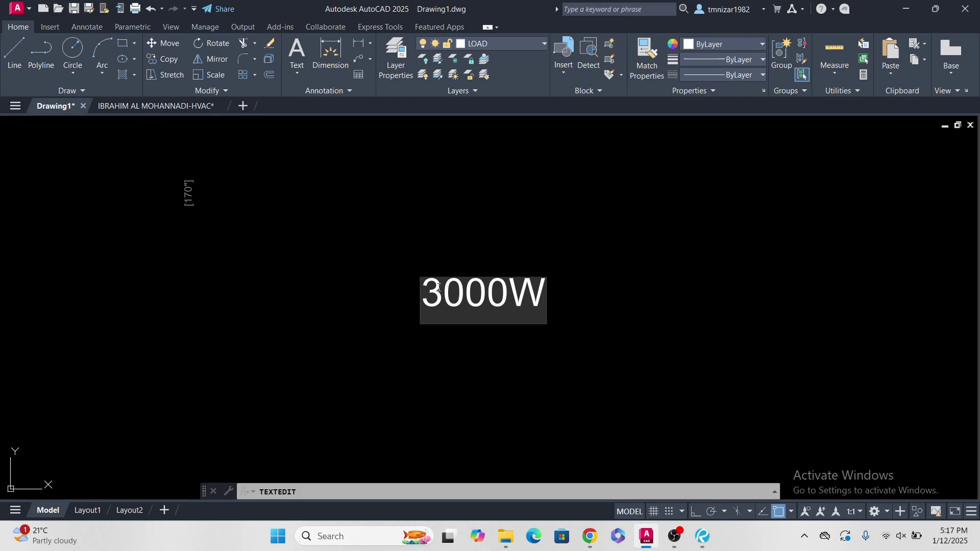
type("1")
left_click(443, 360)
key("Escape")
key("Escape")
scroll(390, 323, "down", 10)
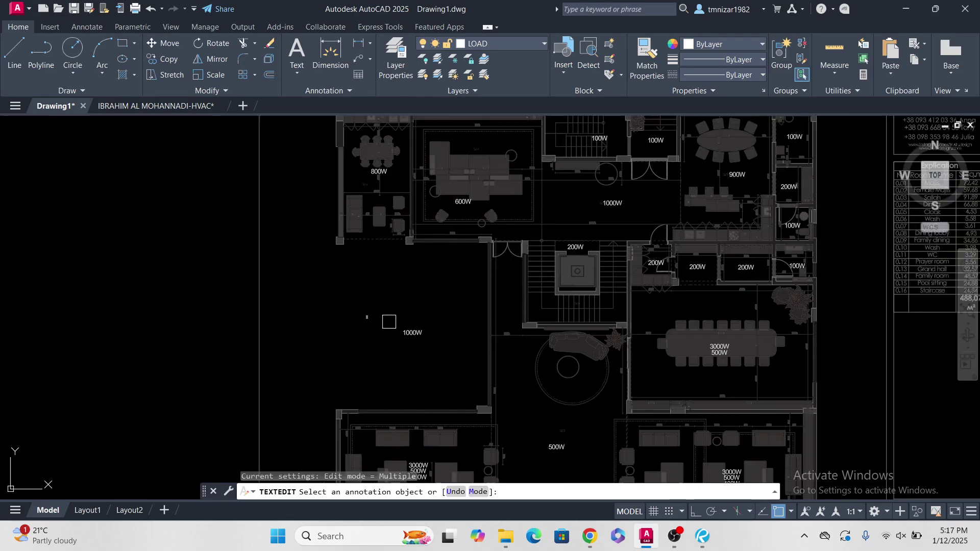
Step: Copy all the ground-floor load labels together into the empty space to the right of the plan sheet
left_click(344, 208)
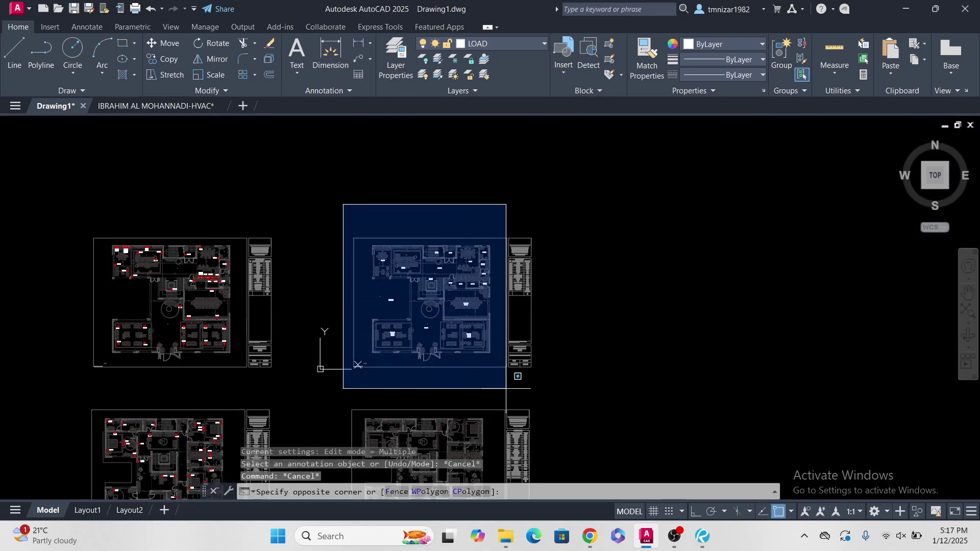
left_click(507, 388)
middle_click_drag(448, 358, 447, 369)
key("Return")
left_click(445, 363)
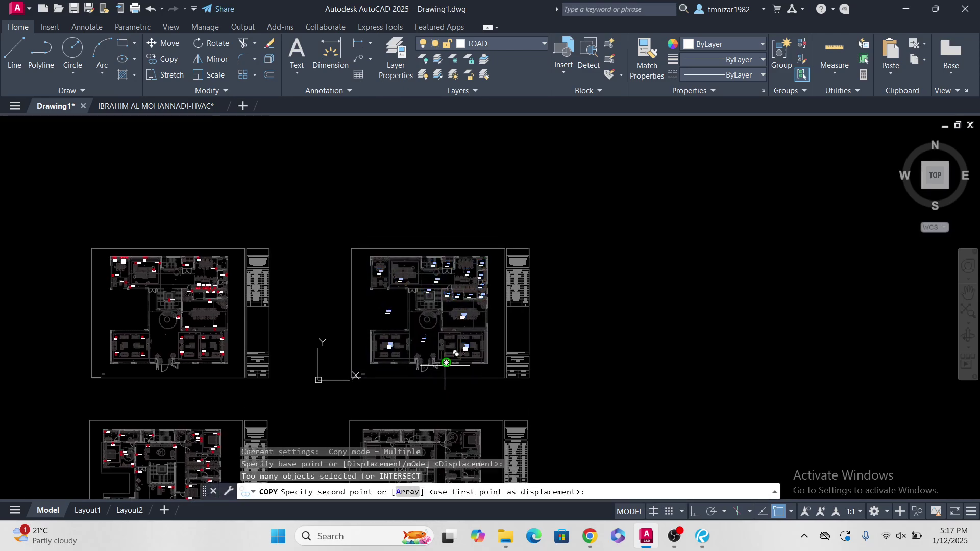
left_click(676, 356)
key("Escape")
Step: Copy the dining room's 3000W label out of the duplicated label group to a separate spot to its right
scroll(642, 332, "up", 6)
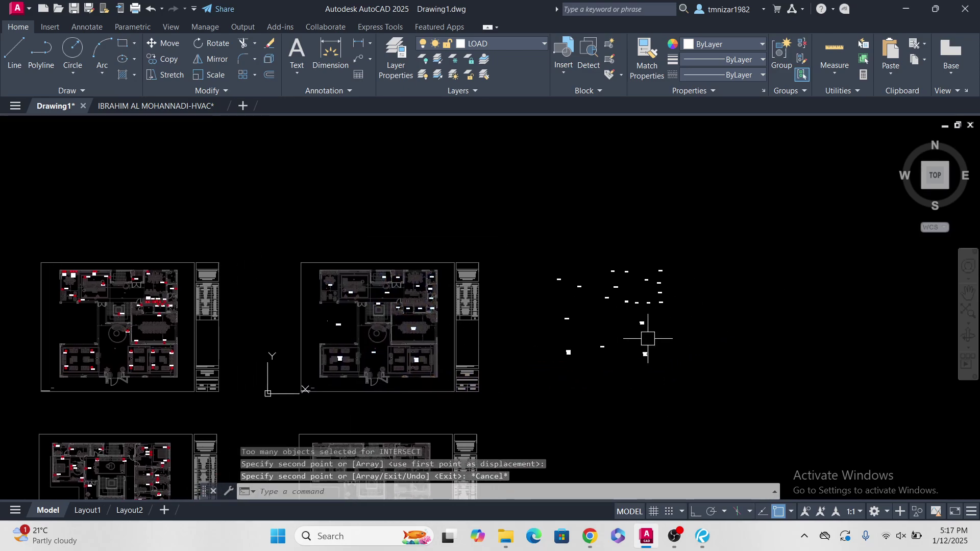
left_click(634, 283)
key("Escape")
left_click(616, 306)
scroll(674, 339, "up", 2)
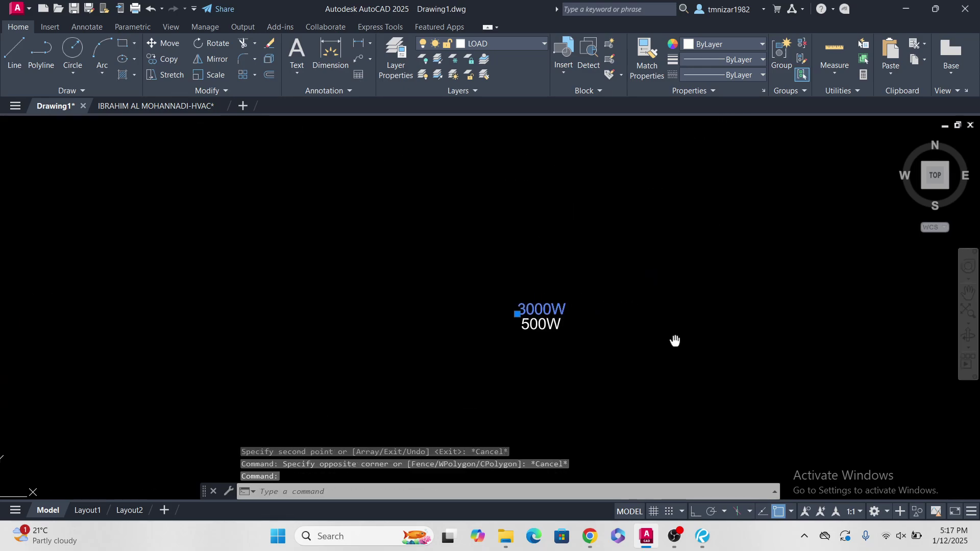
type("co")
key("Return")
left_click(602, 365)
scroll(652, 403, "down", 5)
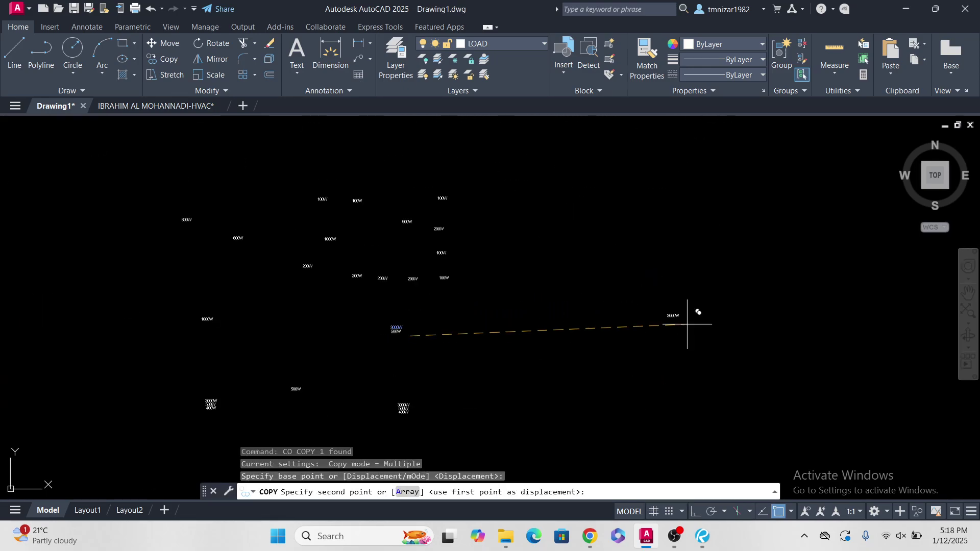
left_click(739, 282)
key("Escape")
scroll(583, 263, "down", 1)
left_click(568, 193)
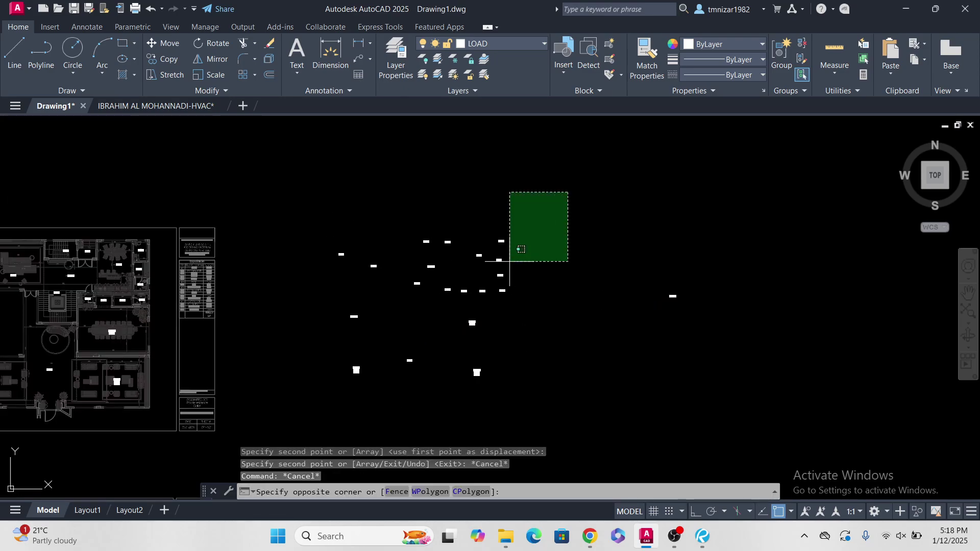
left_click(283, 414)
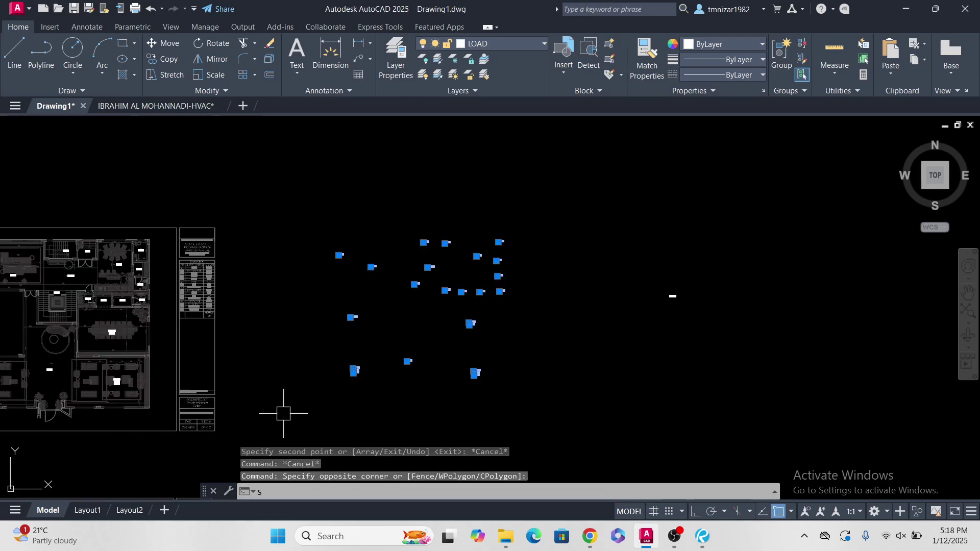
key("Escape")
key("Escape")
Step: Sum all the duplicated ground-floor load labels with the S2 command and write the total into the separate label on their right
left_click(590, 197)
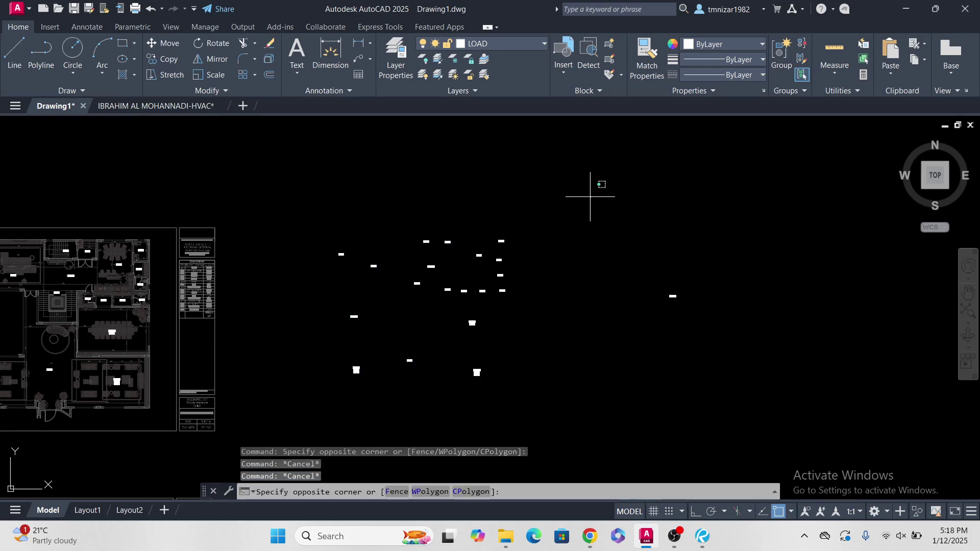
left_click(287, 417)
type("S2")
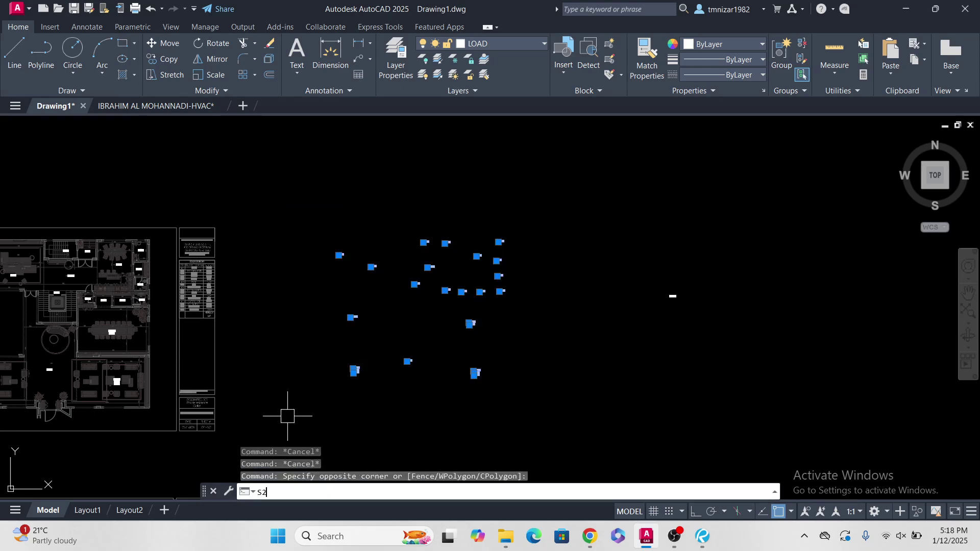
key("Return")
key("Return")
key("Return")
scroll(664, 287, "up", 10)
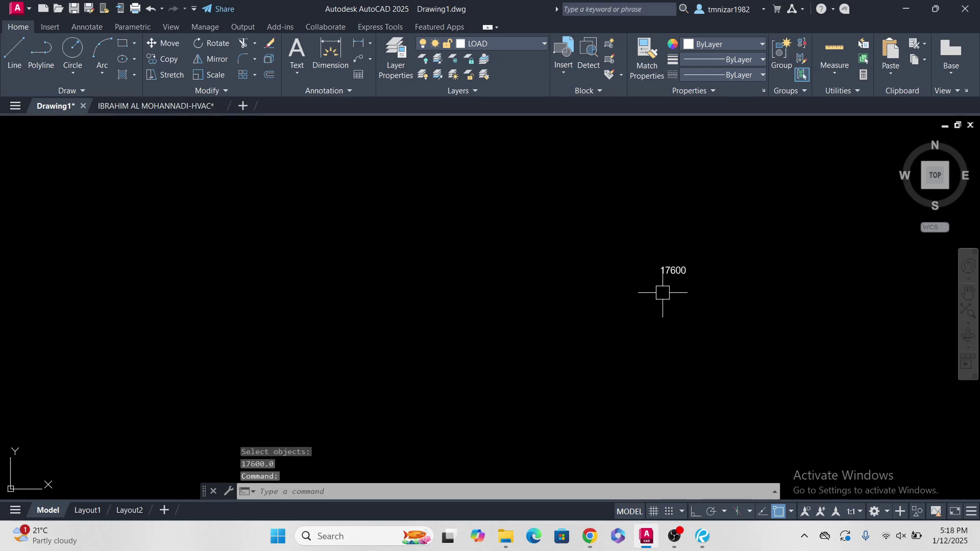
Step: Examine the distribution board names and CL load lines above the SMDB-01 schematic
scroll(705, 290, "down", 10)
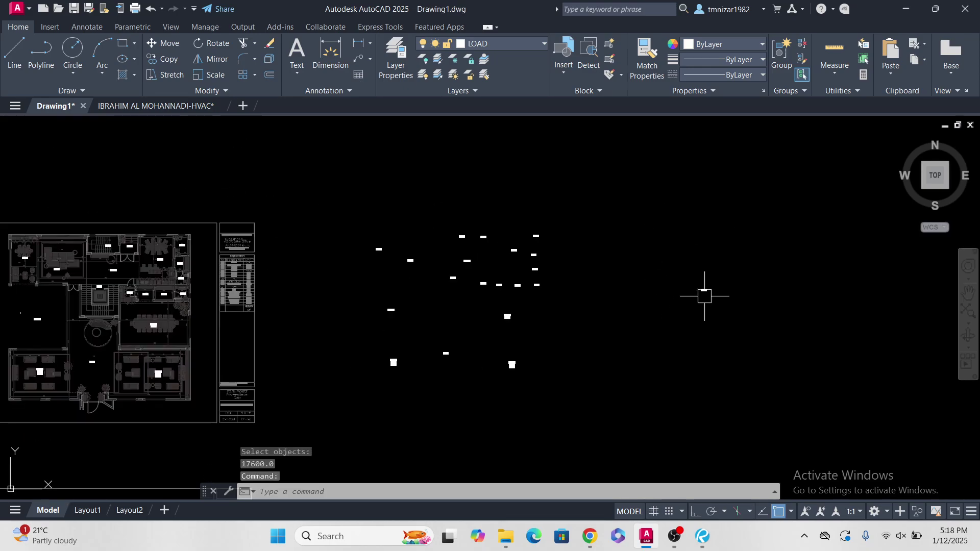
scroll(294, 305, "down", 5)
scroll(617, 291, "up", 5)
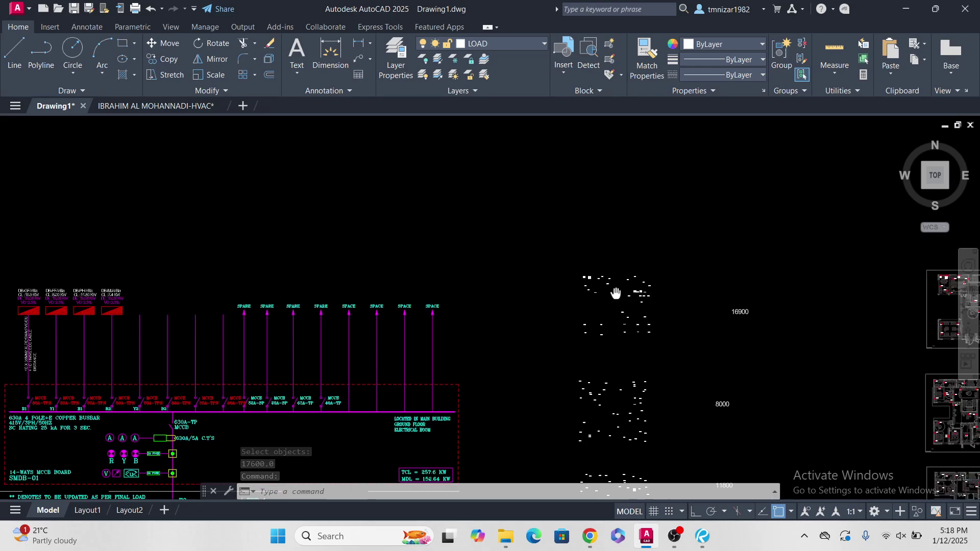
middle_click_drag(617, 291, 687, 274)
scroll(164, 274, "up", 6)
middle_click_drag(164, 274, 429, 299)
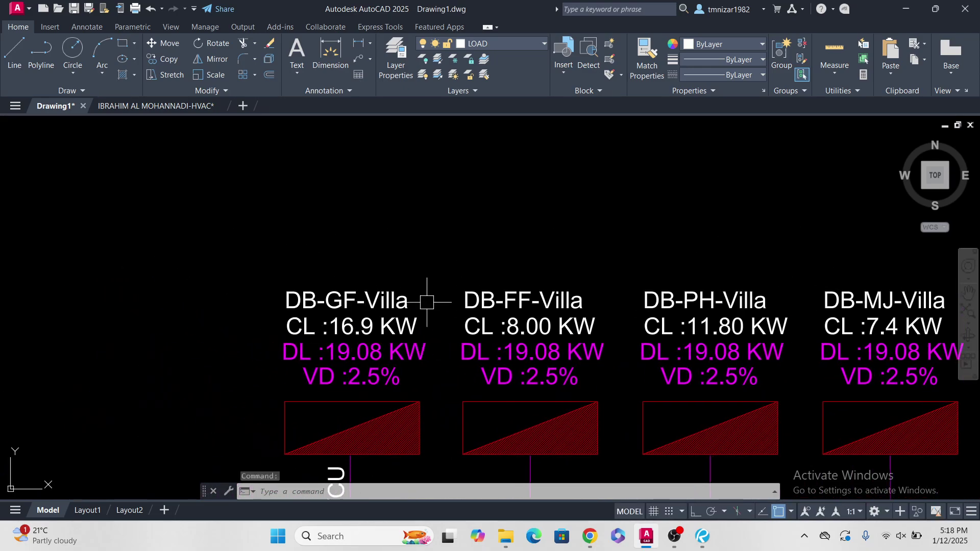
key("Escape")
middle_click_drag(606, 276, 497, 299)
left_click(928, 252)
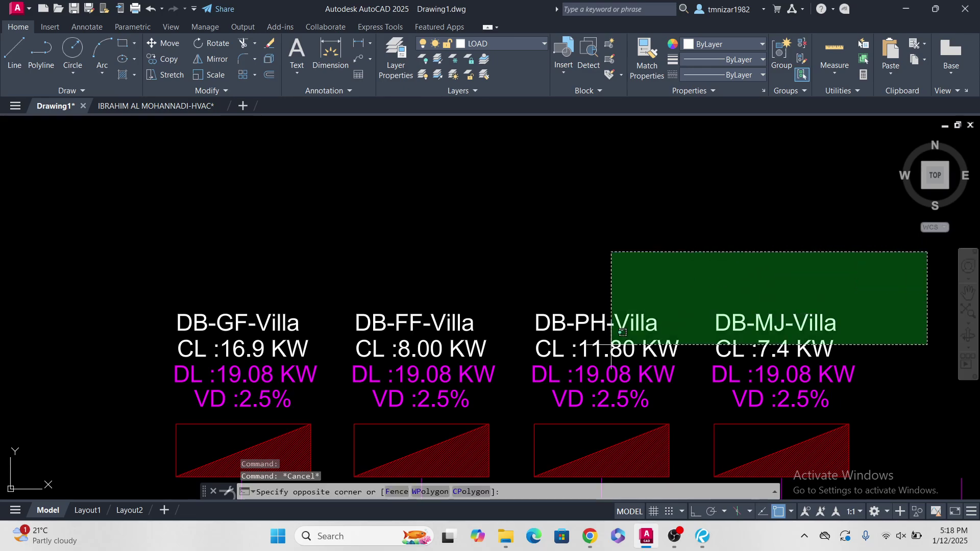
left_click(84, 345)
middle_click_drag(286, 295, 328, 334)
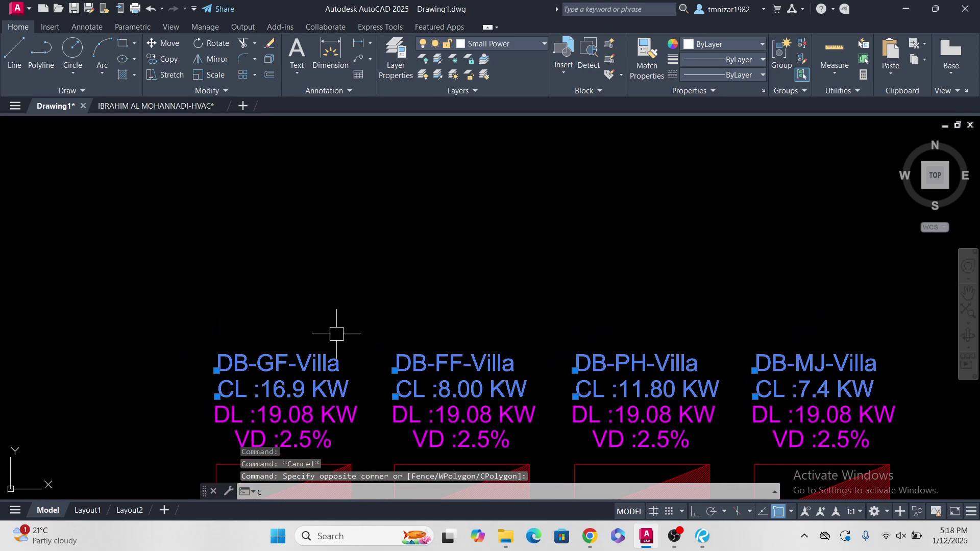
key("Escape")
middle_click_drag(750, 373, 631, 340)
key("Escape")
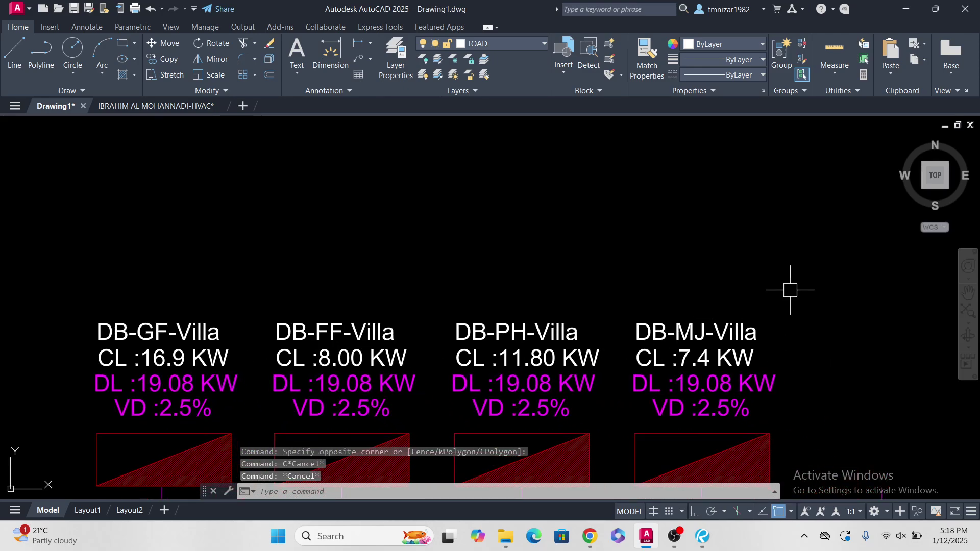
Step: Move the name and CL lines of all four villa distribution boards straight up with Ortho on, leaving a gap above the DL lines
left_click(793, 288)
left_click(71, 345)
middle_click_drag(158, 340, 165, 376)
type("m")
key("Return")
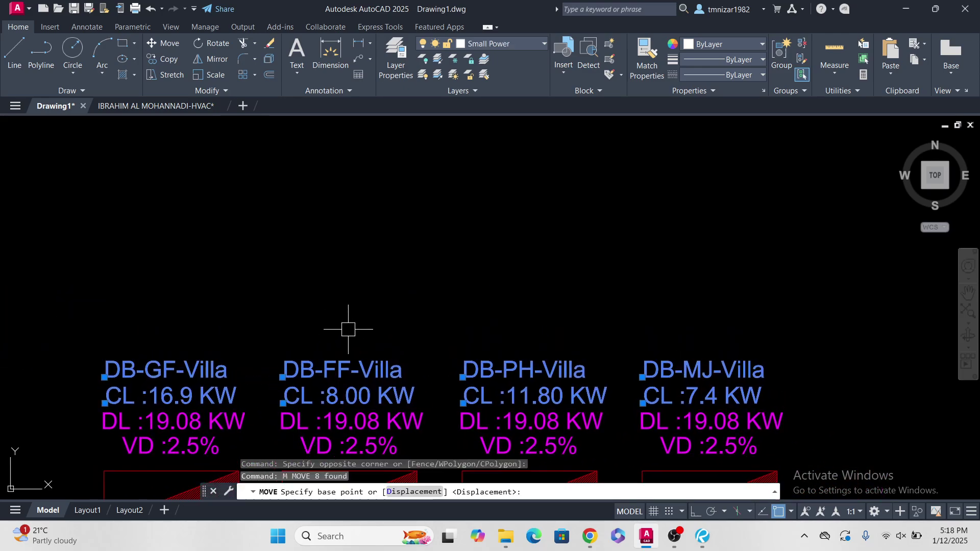
left_click(316, 325)
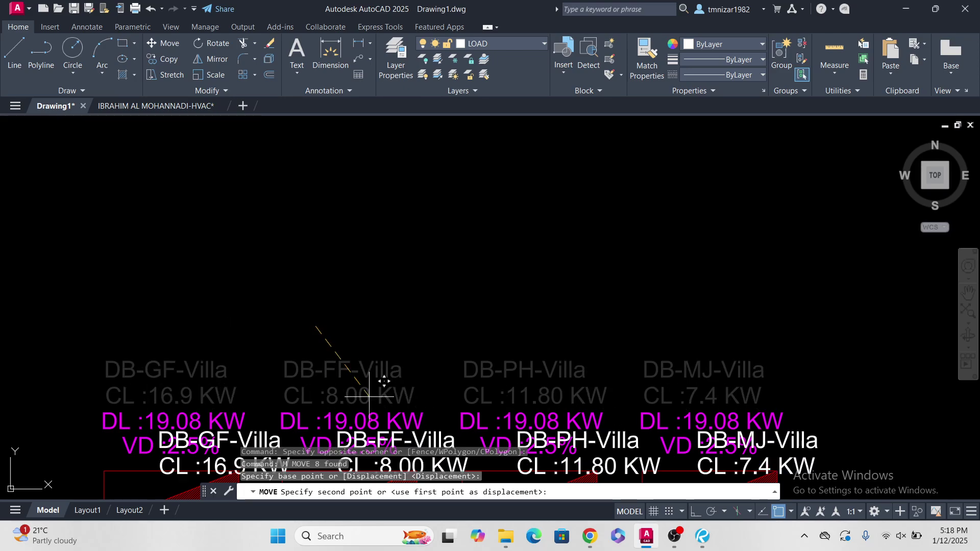
left_click(695, 511)
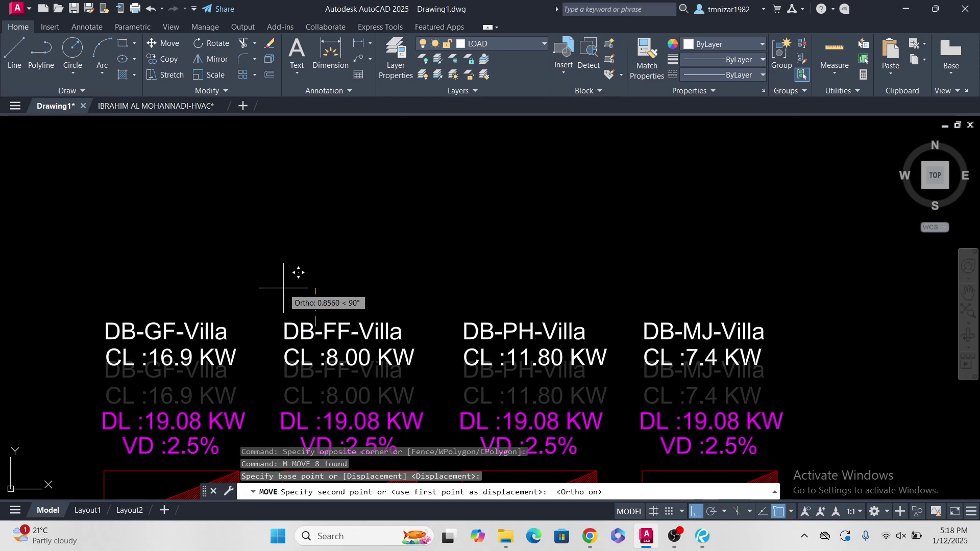
key("Escape")
Step: Check the summed ground-floor load total beside the plan against the DB-GF-Villa text in the SMDB-01 schematic
scroll(428, 306, "down", 10)
scroll(628, 354, "down", 2)
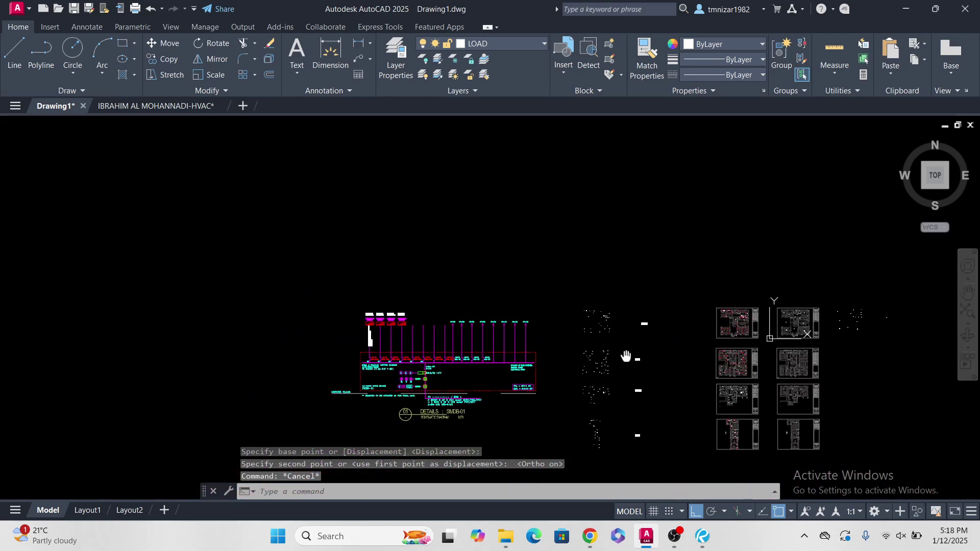
scroll(795, 332, "up", 10)
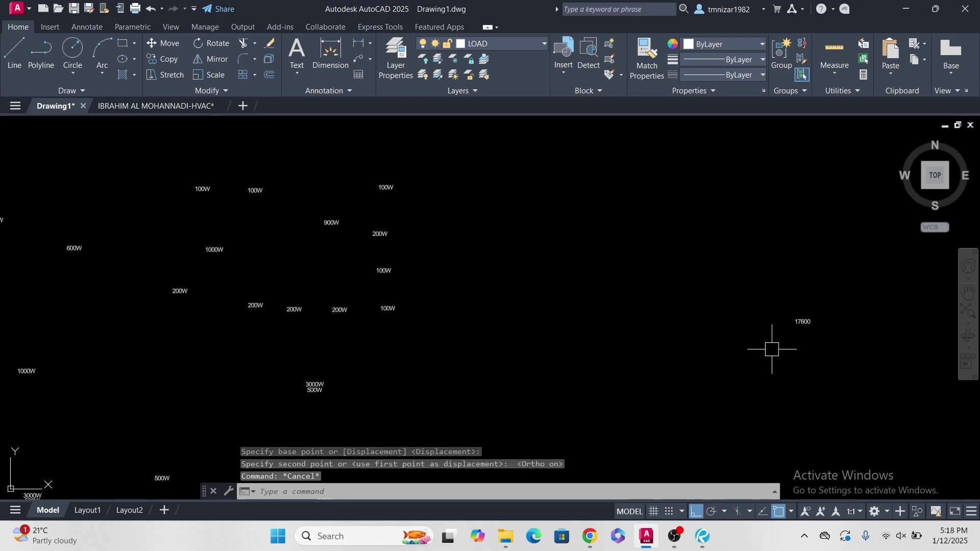
scroll(781, 344, "up", 2)
scroll(776, 347, "down", 6)
mouse_move(389, 345)
middle_mouse_down()
mouse_move(485, 324)
mouse_move(521, 354)
middle_mouse_up()
scroll(451, 294, "up", 8)
middle_click_drag(289, 304, 616, 326)
key("Escape")
key("Escape")
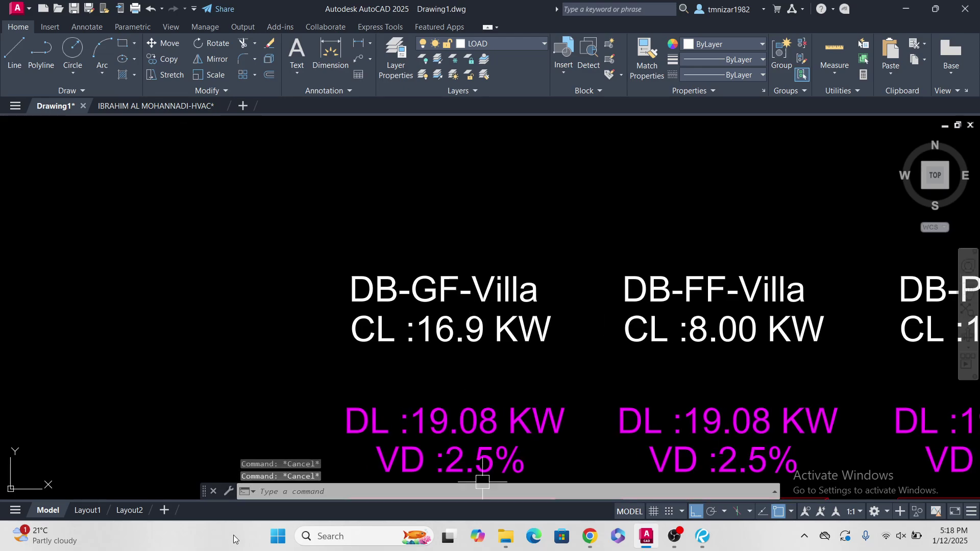
Step: Switch to Calculator and add the two ground-floor loads 17.6 and 16.9, then return to the drawing
left_click(330, 536)
type("C")
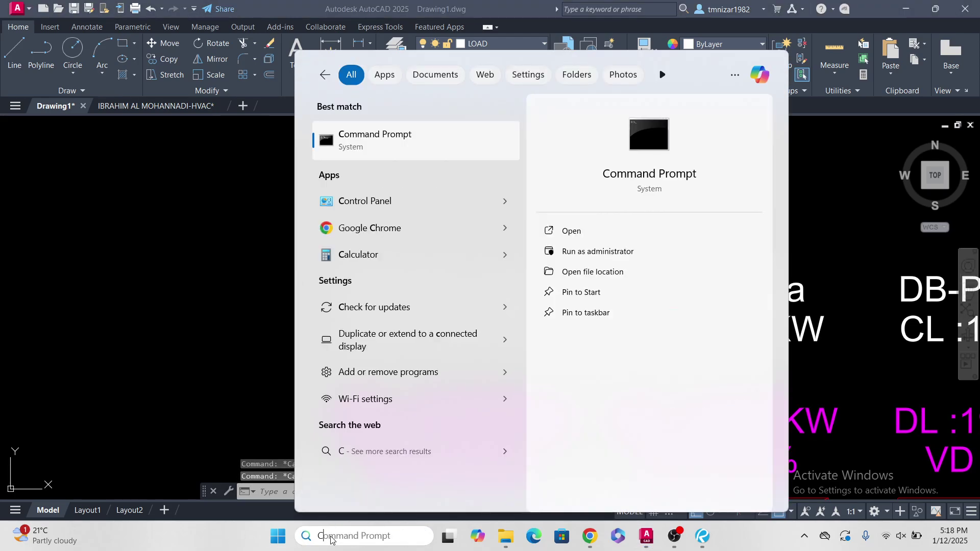
type("AL")
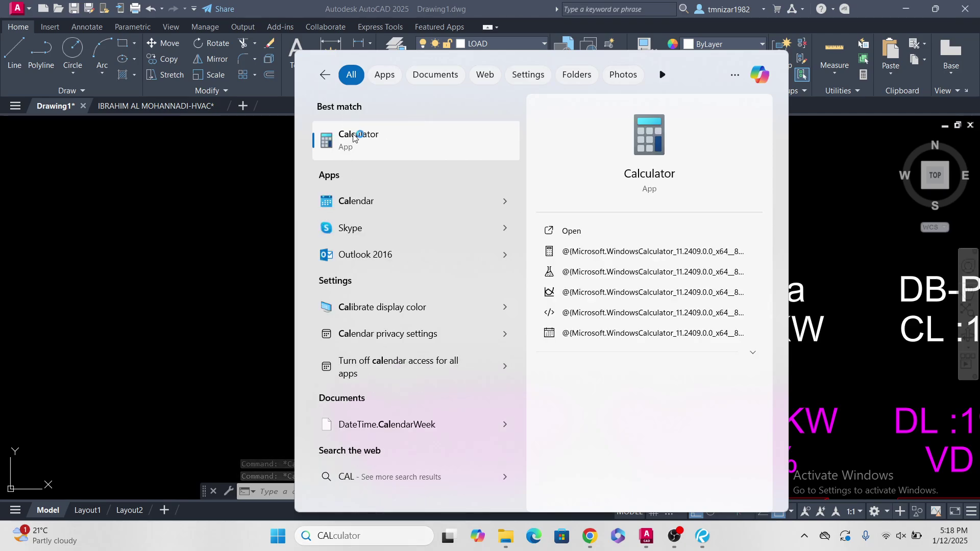
left_click(347, 134)
mouse_move(397, 18)
left_mouse_down()
mouse_move(677, 236)
mouse_move(563, 377)
left_mouse_up()
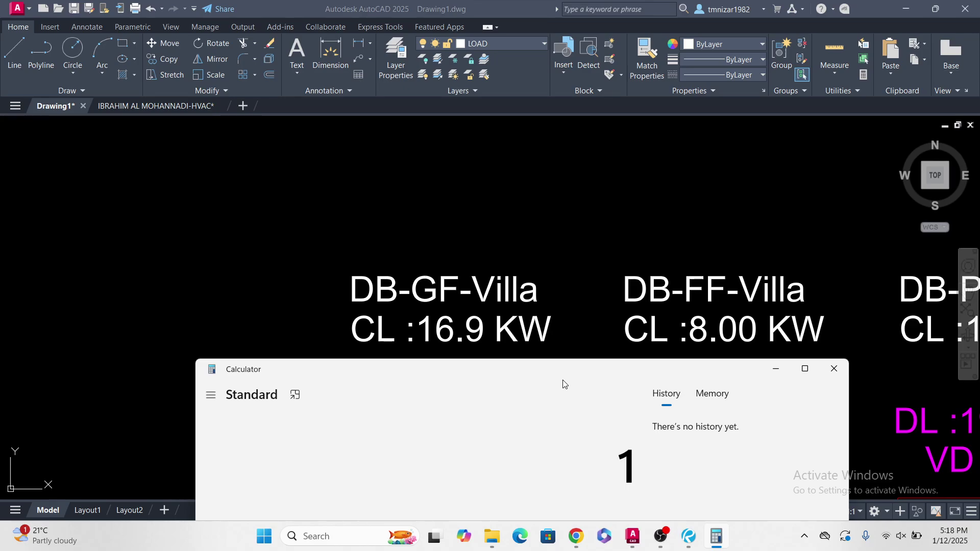
type("17.6")
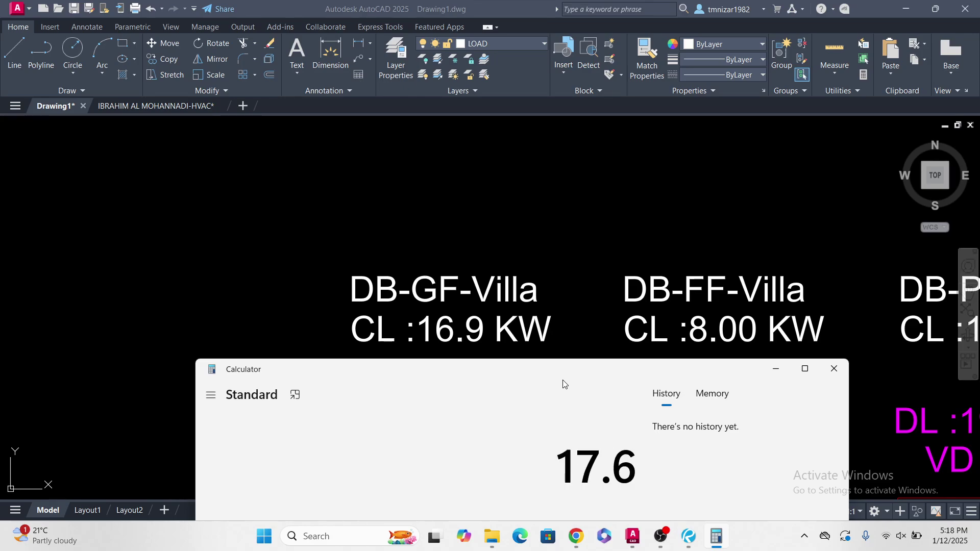
type("16")
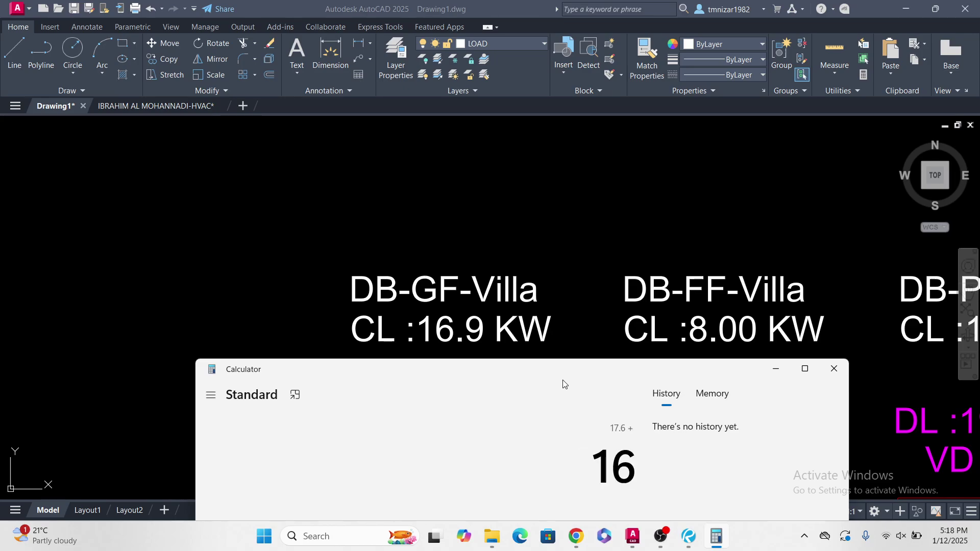
type(".9")
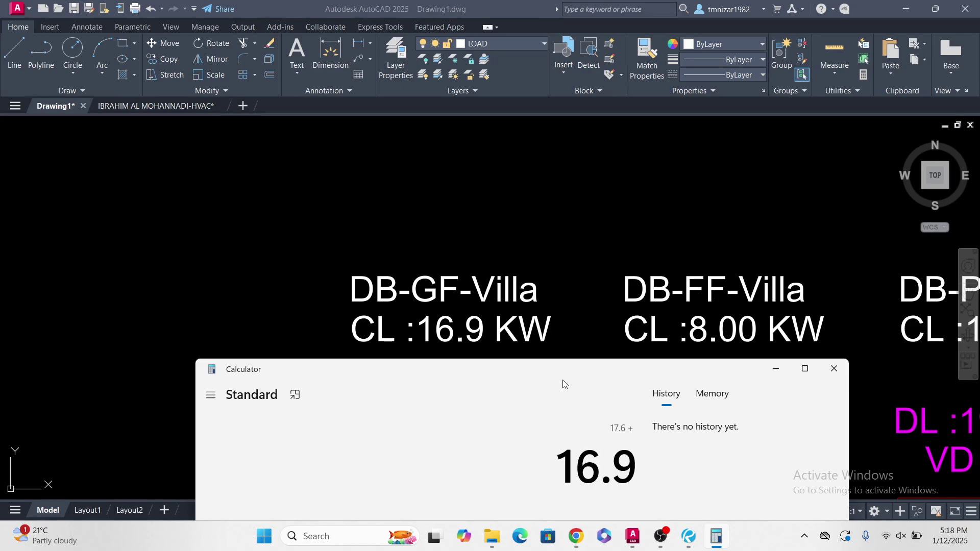
type("+")
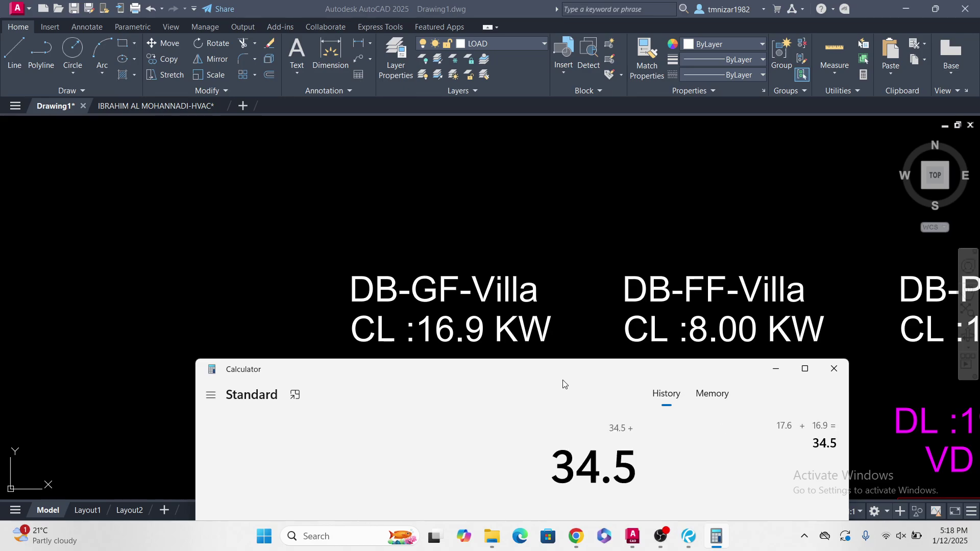
left_click(775, 369)
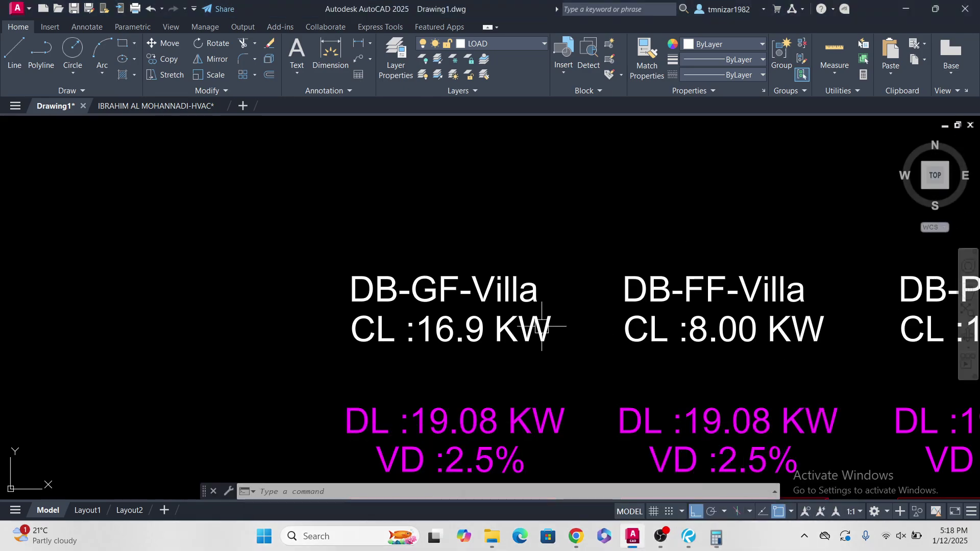
Step: Move the name and CL lines of all four villa distribution boards straight down, close above their DL lines
key("Escape")
key("Escape")
scroll(456, 314, "down", 5)
left_click(750, 276)
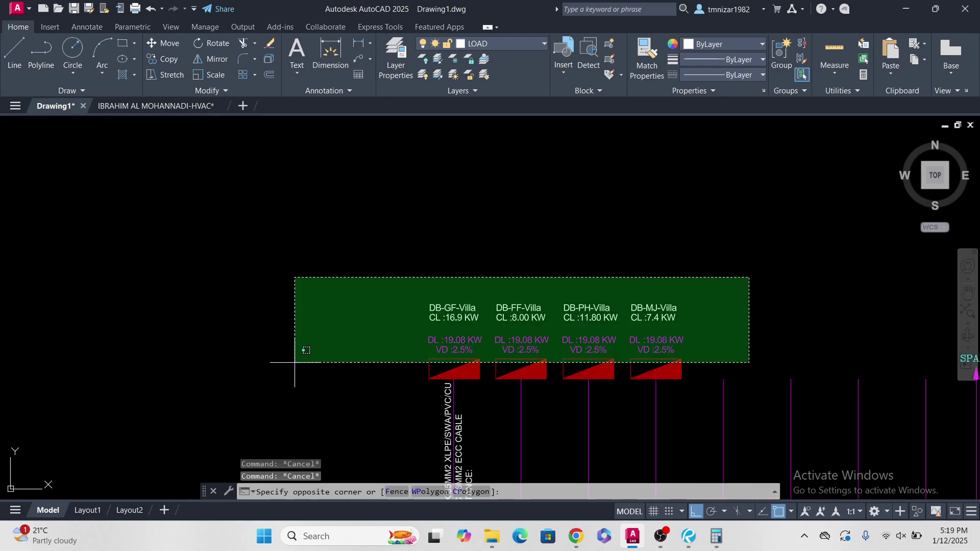
left_click(288, 332)
type("M")
key("space")
left_click(771, 285)
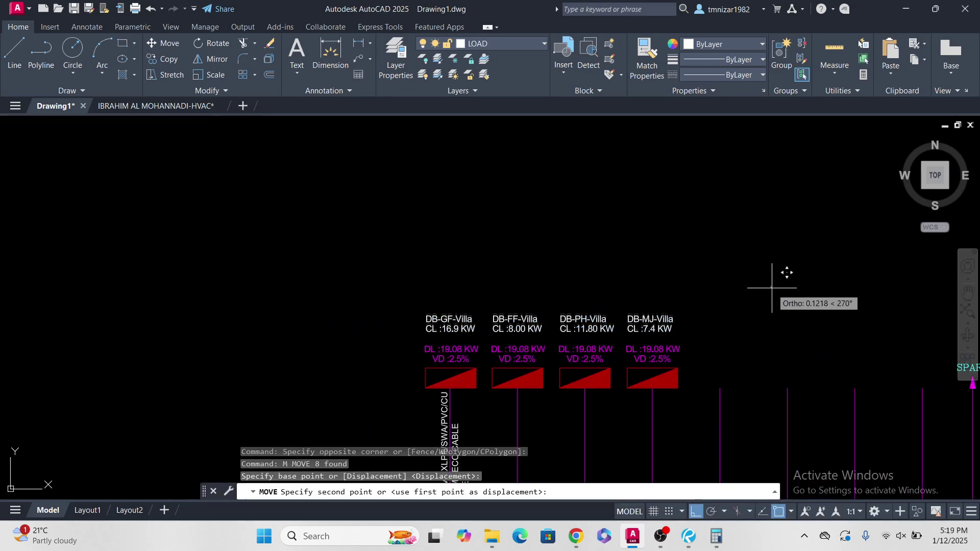
left_click(777, 294)
key("Escape")
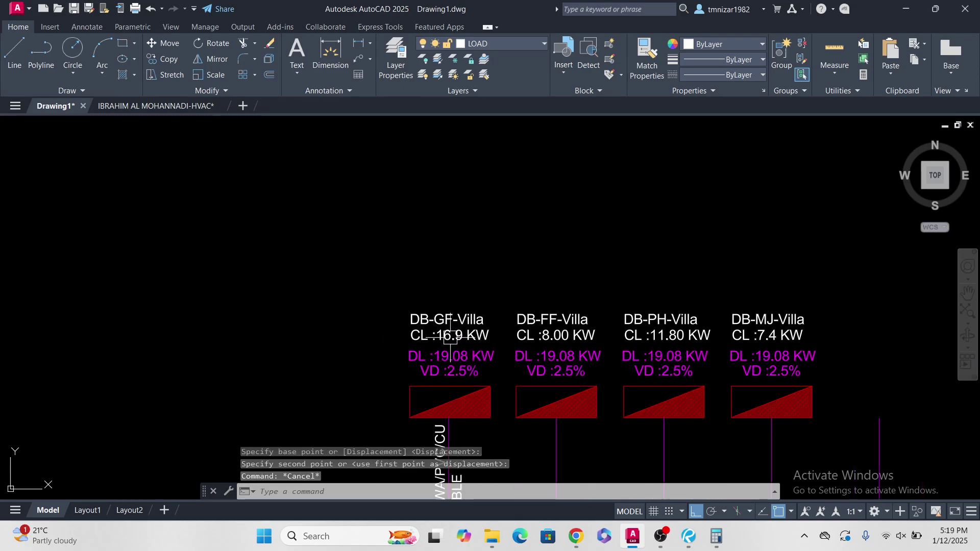
Step: Set the CL load in the DB-GF-Villa text to 34.5 KW
scroll(450, 332, "up", 10)
double_click(450, 323)
left_click_drag(449, 323, 388, 330)
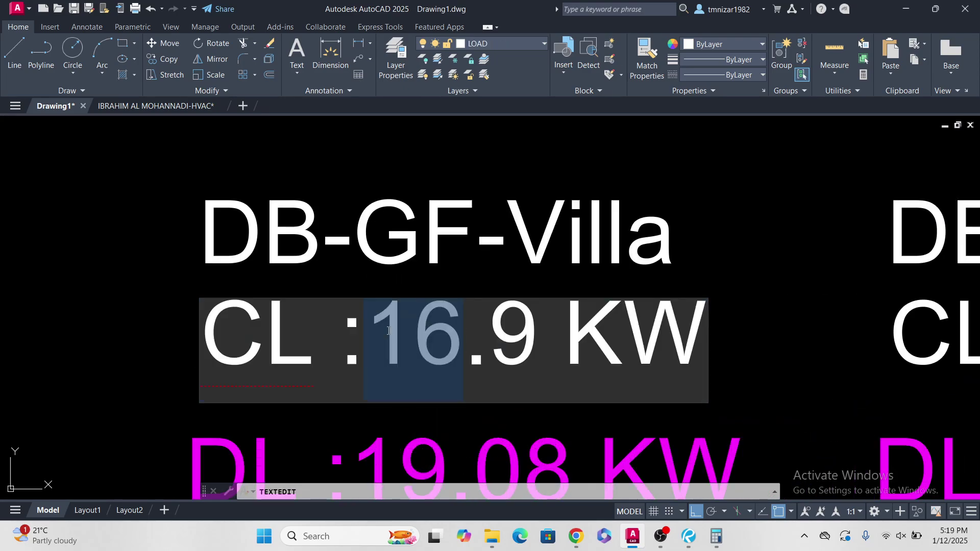
type("34")
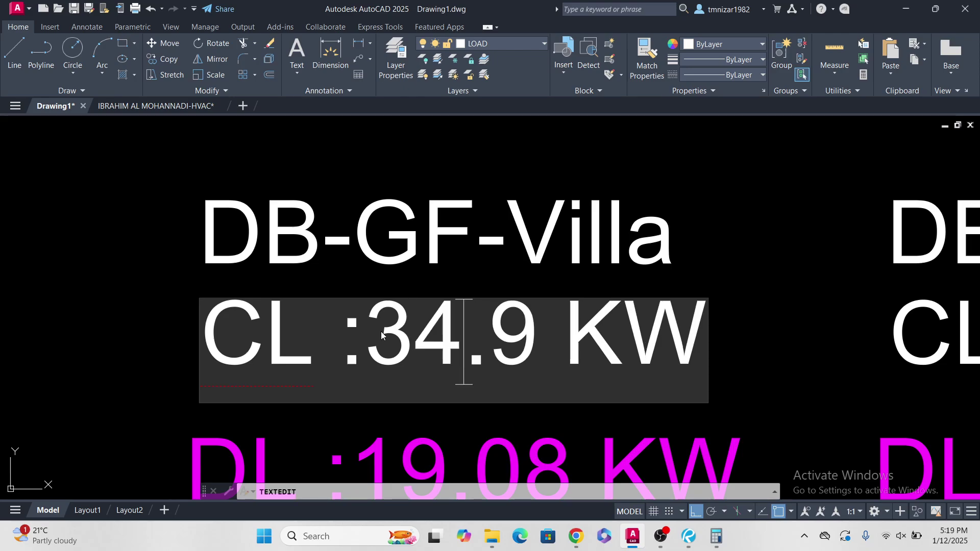
double_click(514, 334)
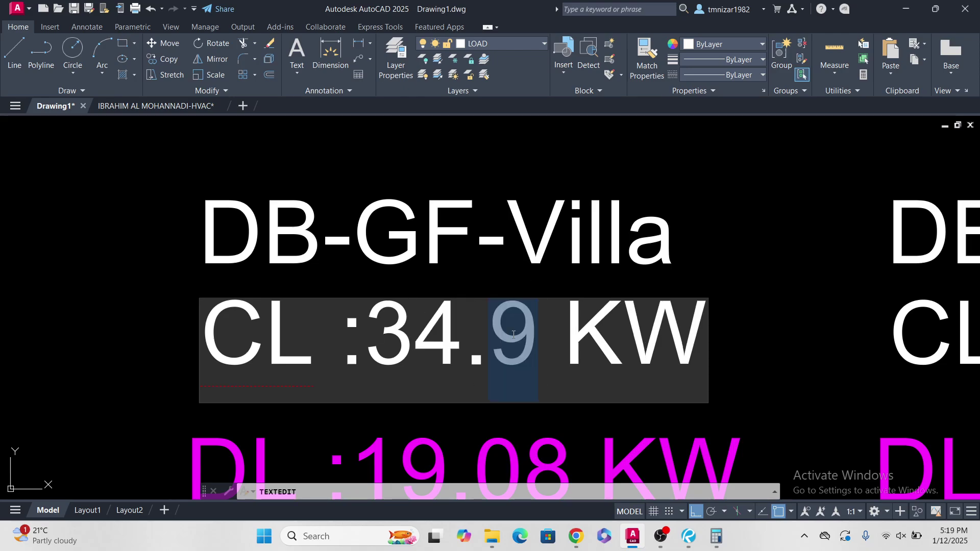
type("5")
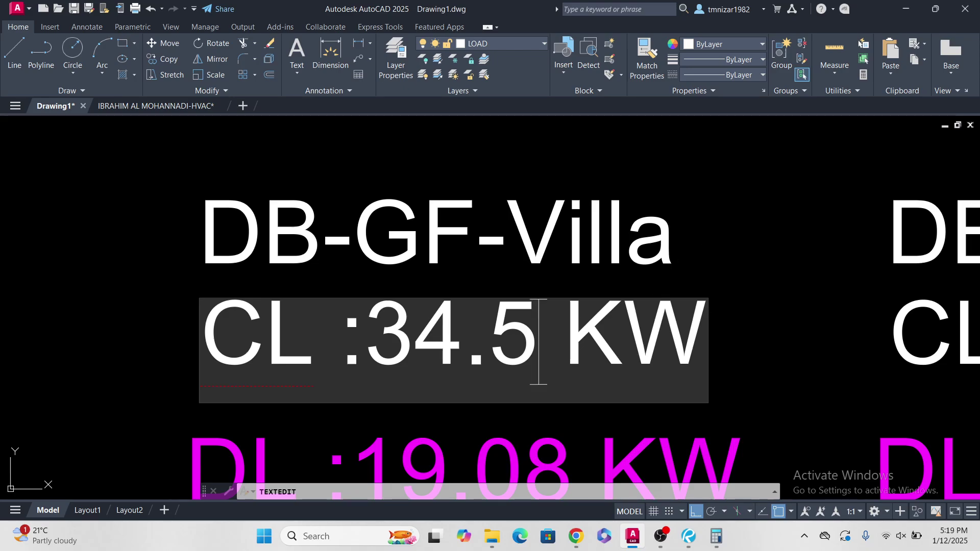
key("Return")
key("Escape")
middle_click_drag(708, 354, 322, 267)
scroll(322, 266, "down", 6)
scroll(207, 313, "down", 4)
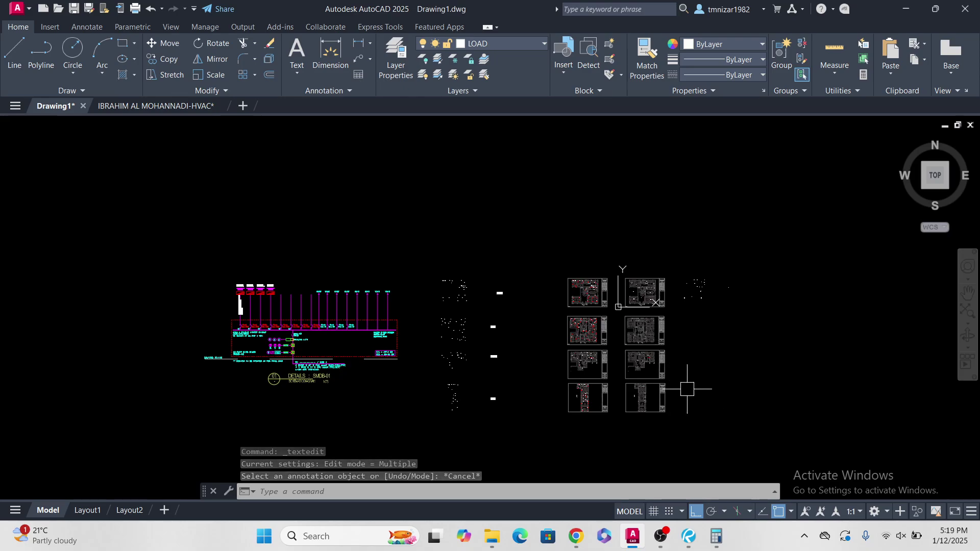
scroll(652, 329, "up", 4)
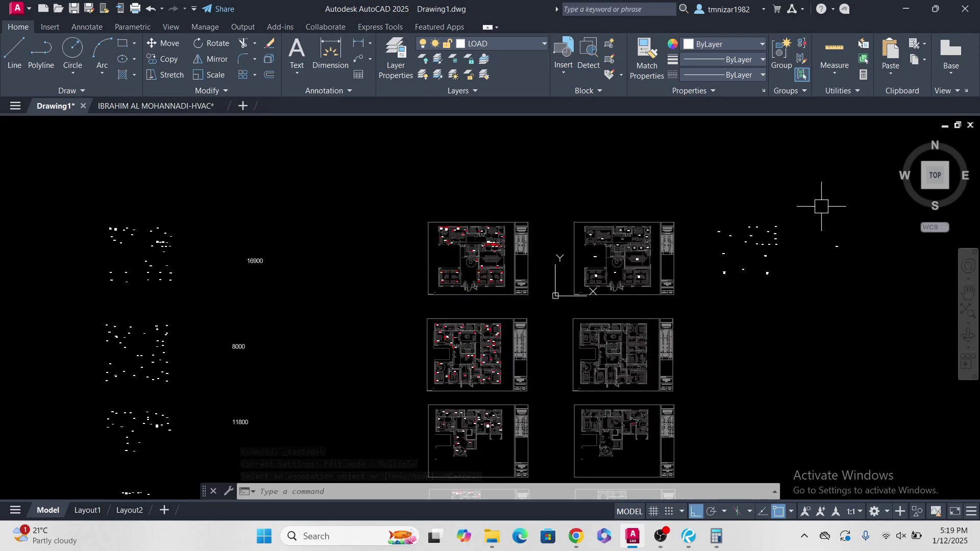
scroll(649, 389, "up", 4)
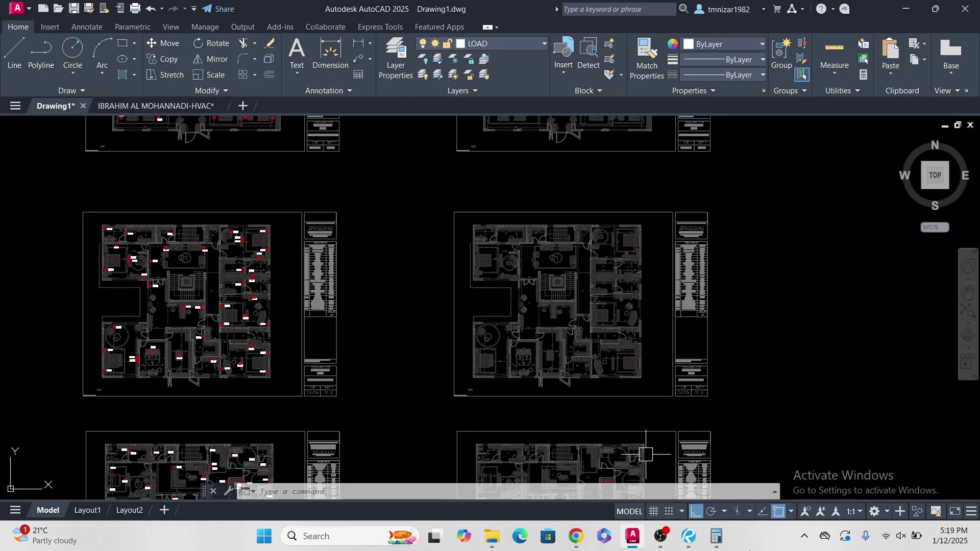
left_click(662, 537)
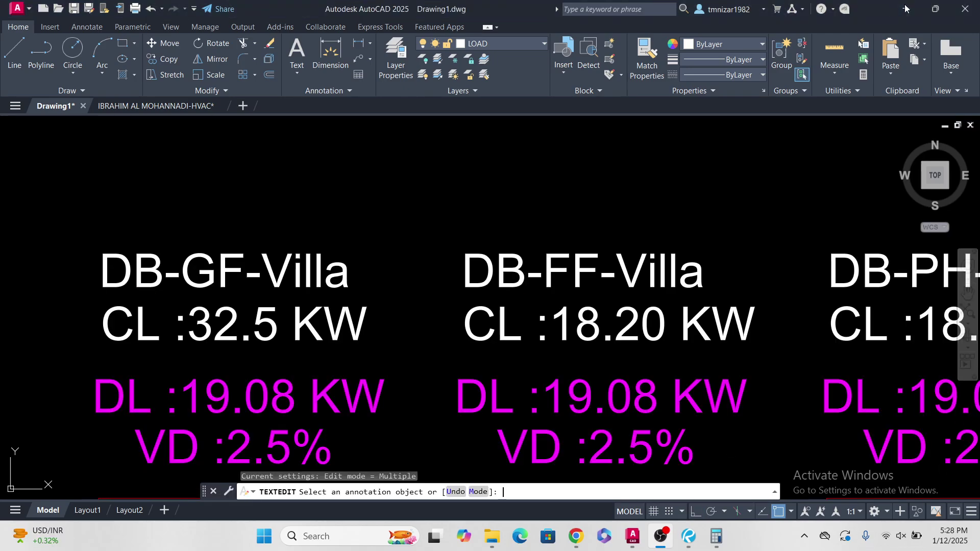
Step: Examine the CL loads of the four villa distribution boards and the unlabelled feeders beside them in the SMDB-01 schematic
scroll(463, 242, "down", 3)
scroll(363, 301, "up", 4)
key("Escape")
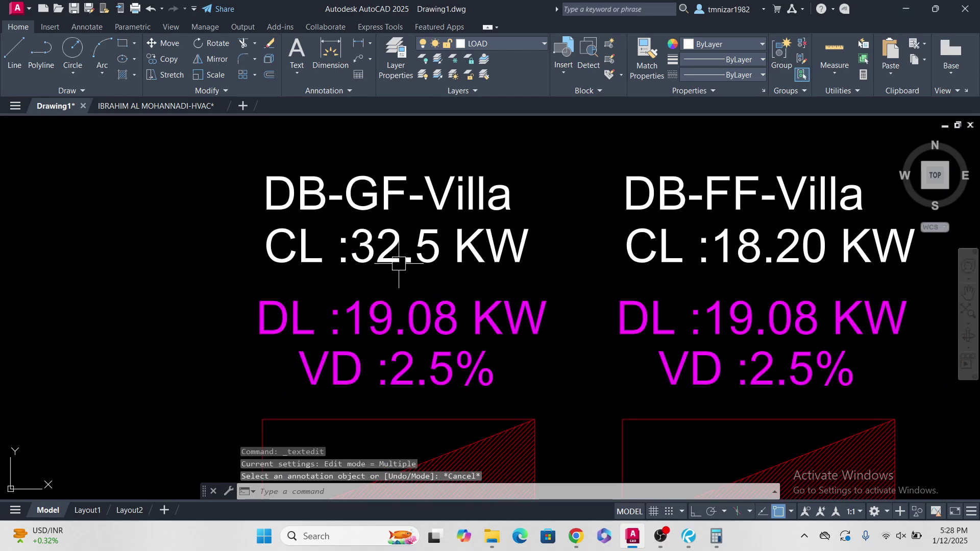
scroll(404, 233, "down", 2)
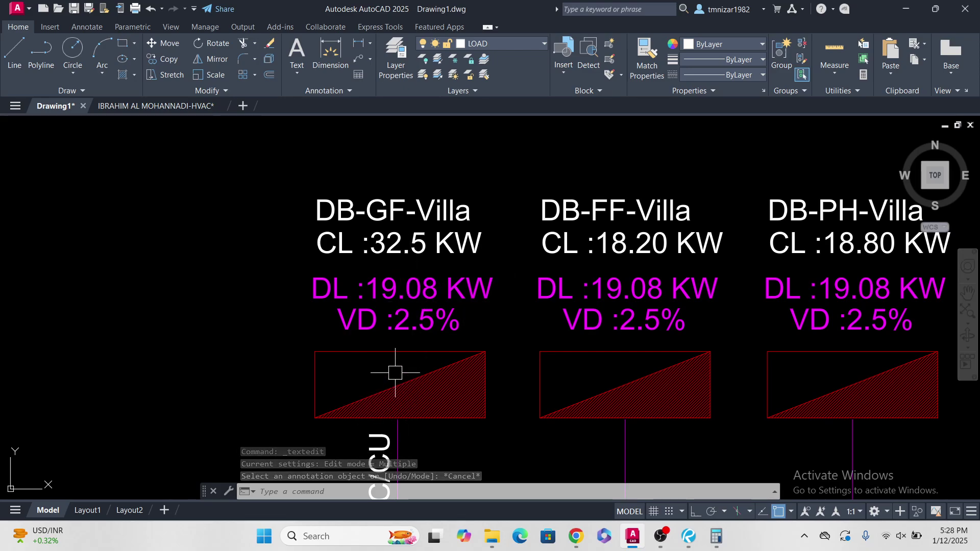
scroll(536, 376, "down", 7)
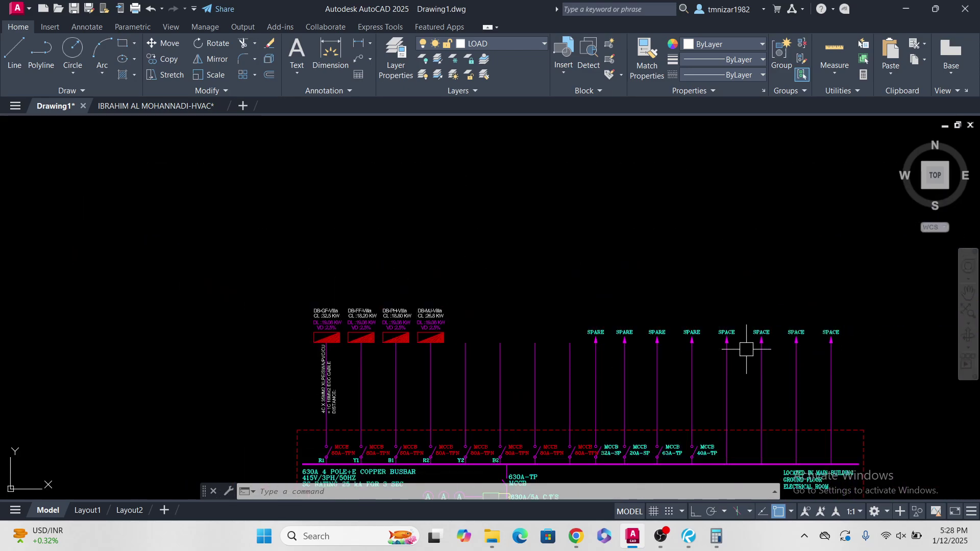
scroll(425, 339, "up", 2)
scroll(440, 339, "down", 6)
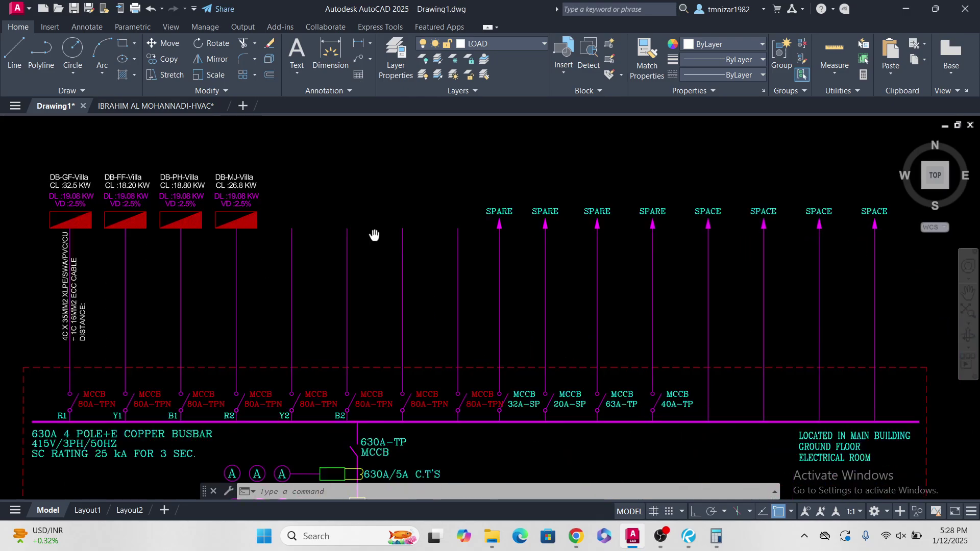
Step: Copy the red square symbol below the 2000W kitchen label from its base midpoint onto the top end of the SMDB-01 Y2 feeder
scroll(558, 301, "up", 4)
scroll(558, 300, "up", 8)
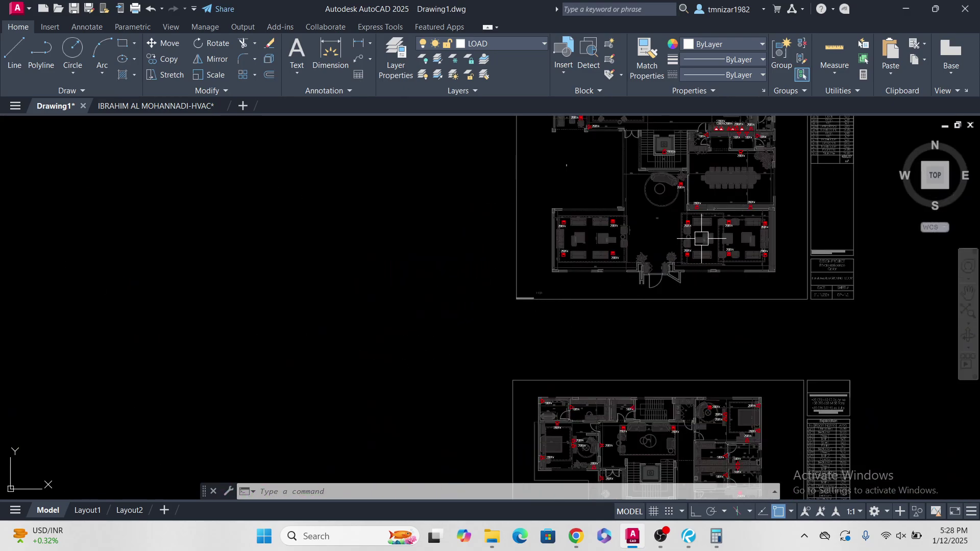
scroll(642, 282, "up", 2)
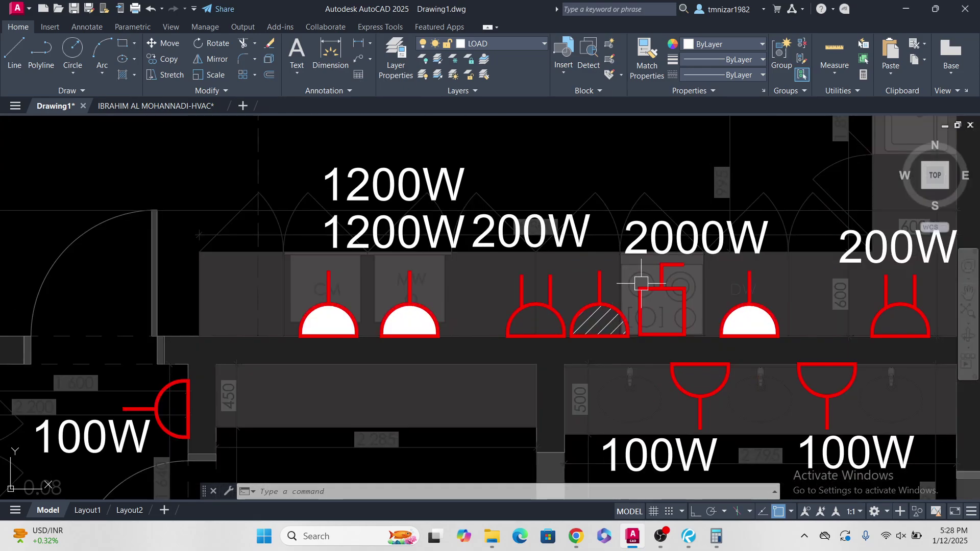
middle_click_drag(657, 302, 651, 305)
type("o")
key("Return")
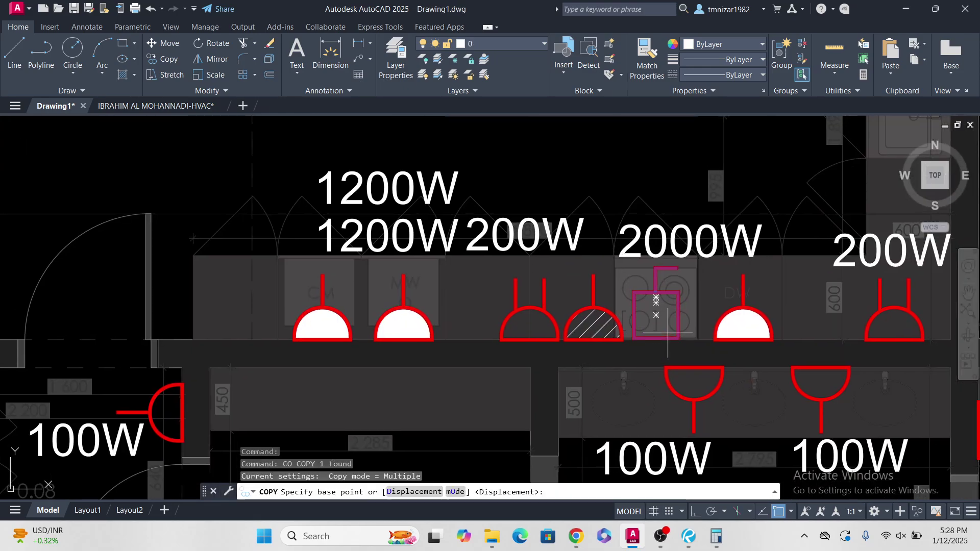
left_click(656, 338)
scroll(518, 323, "down", 5)
scroll(751, 422, "up", 3)
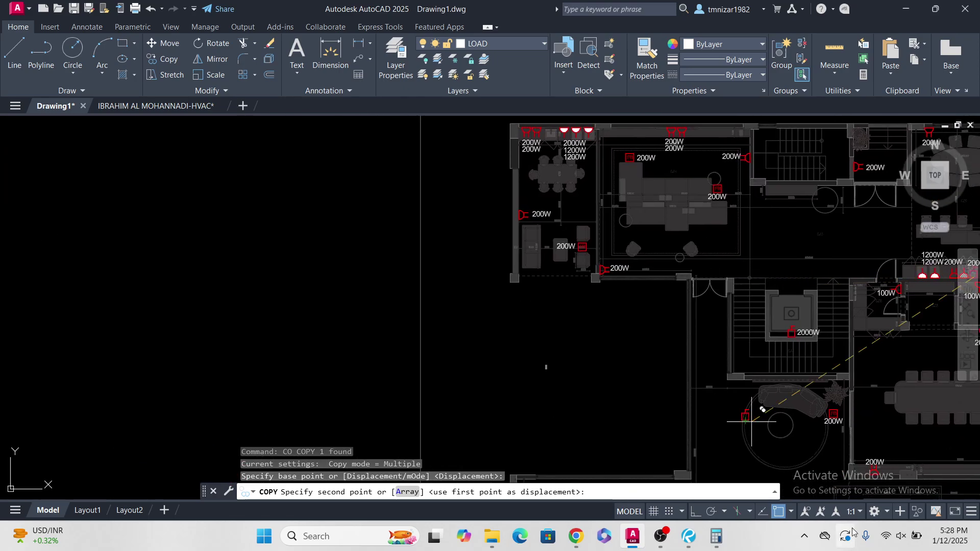
scroll(830, 357, "down", 6)
middle_click_drag(460, 302, 631, 321)
middle_click_drag(874, 408, 835, 401)
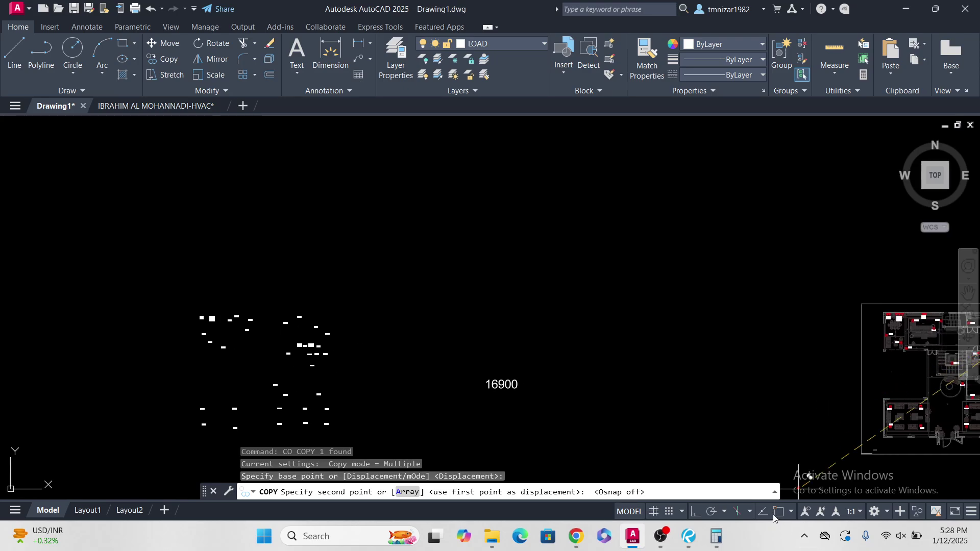
scroll(504, 210, "down", 6)
middle_click_drag(398, 278, 596, 315)
scroll(385, 305, "up", 11)
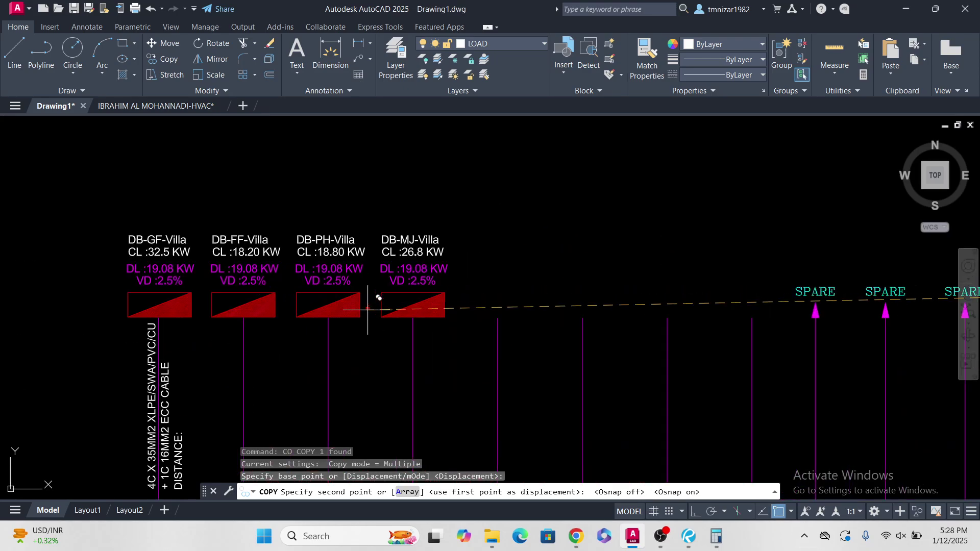
left_click(678, 330)
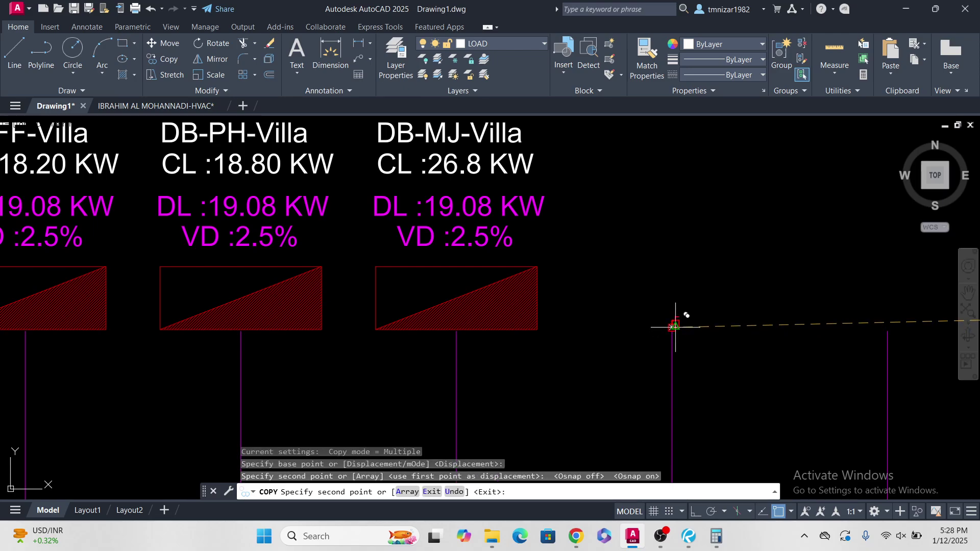
scroll(674, 324, "up", 4)
key("Escape")
Step: Scale up the copied symbol about its base point on the Y2 feeder to roughly the height of the distribution board boxes
left_click(618, 300)
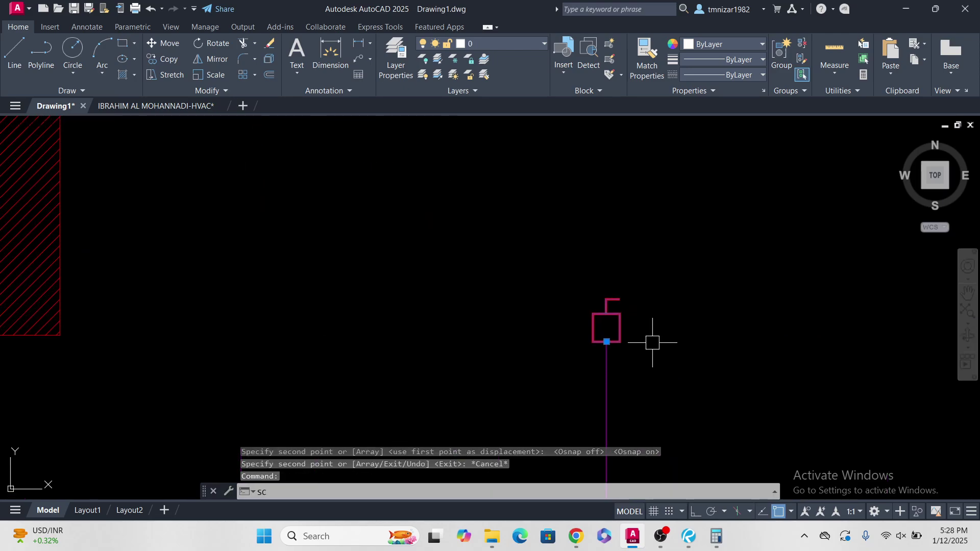
type("SC")
key("Return")
left_click(606, 342)
scroll(607, 337, "up", 5)
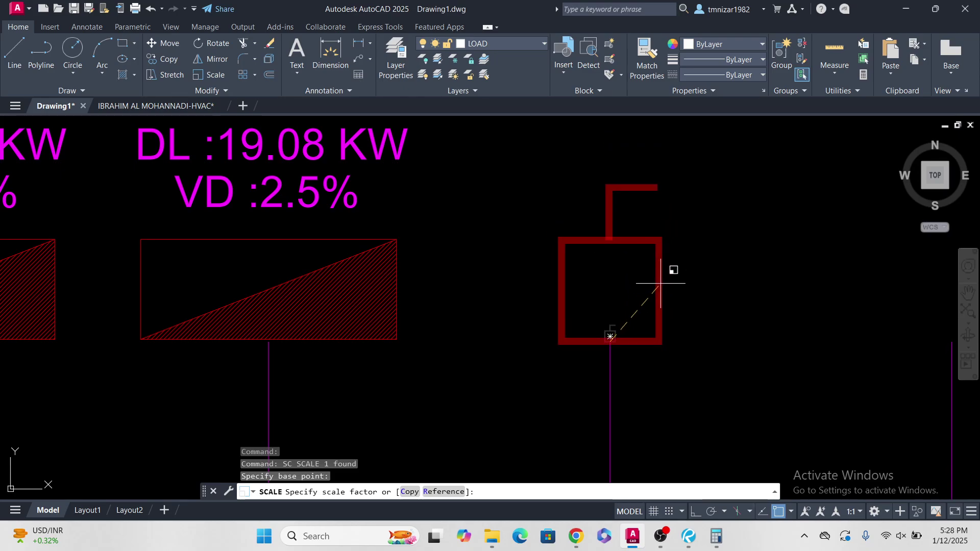
key("Escape")
scroll(663, 286, "down", 5)
scroll(670, 291, "up", 3)
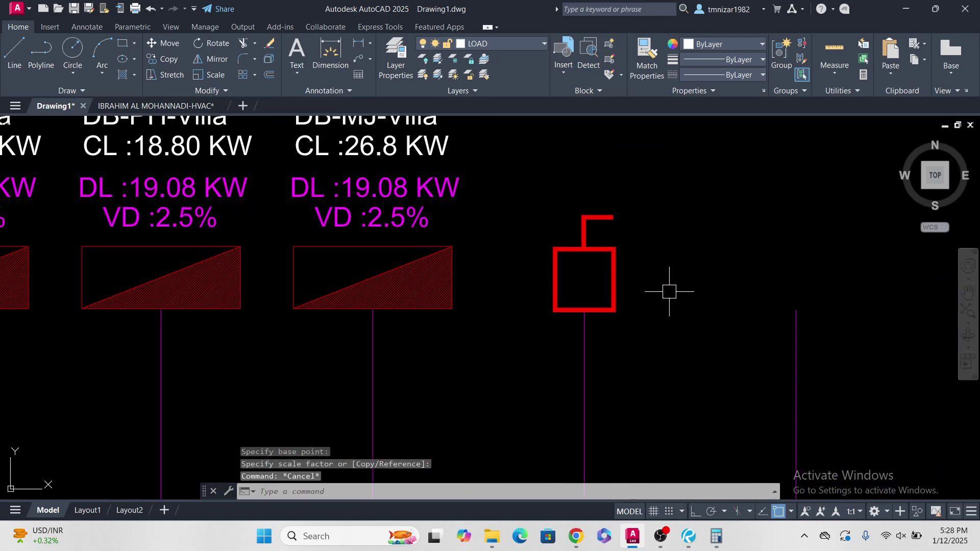
Step: Rotate the red square symbol on the Y2 feeder 90 degrees clockwise, with Ortho turned on
left_click(611, 254)
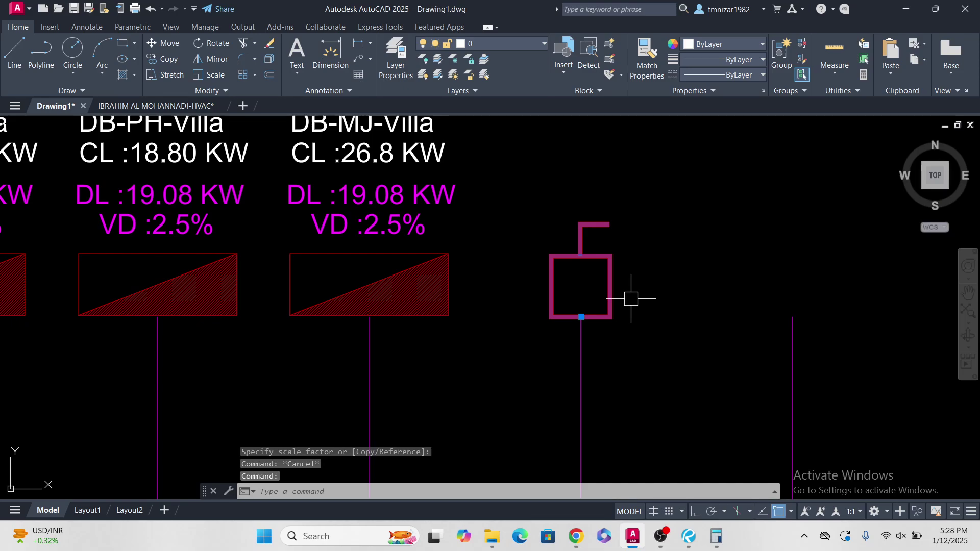
type("EO")
key("Return")
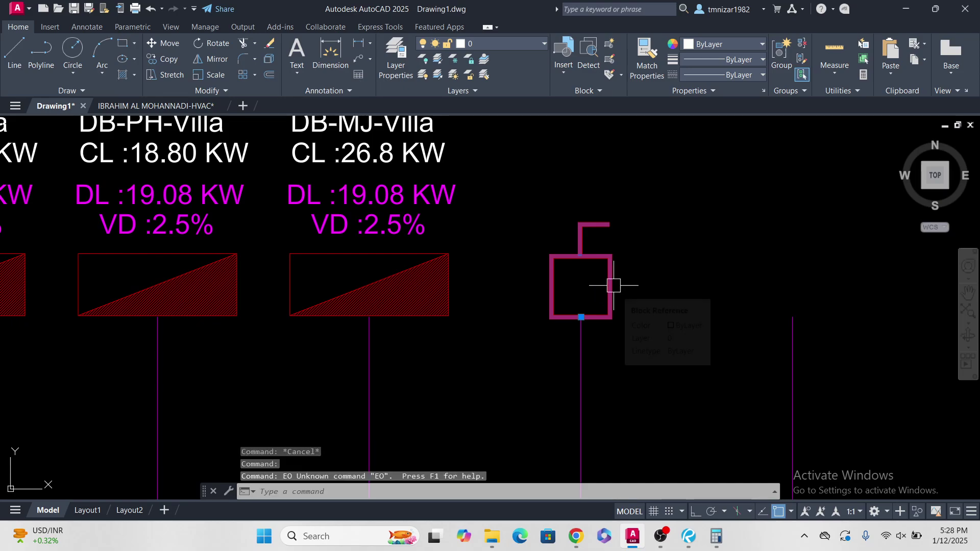
type("RO")
key("Return")
left_click(610, 287)
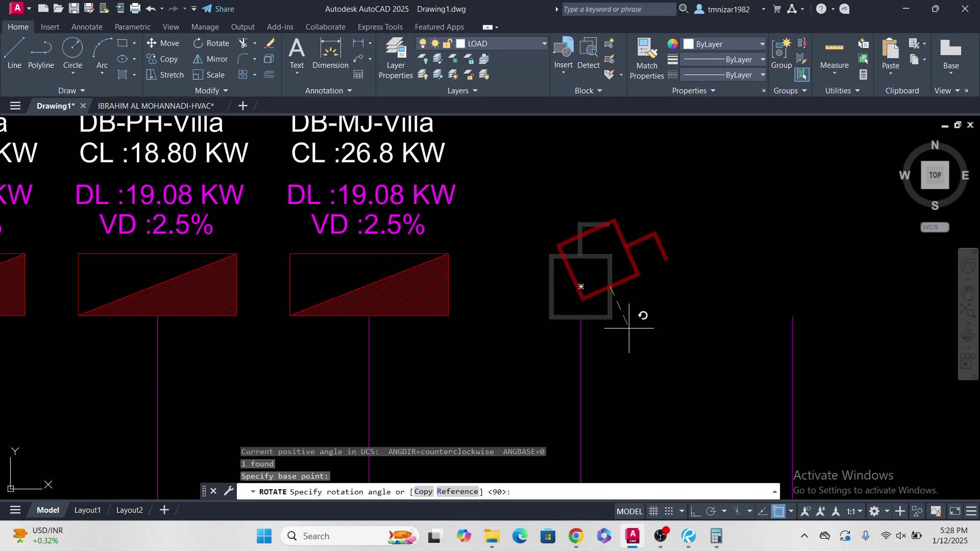
left_click(695, 512)
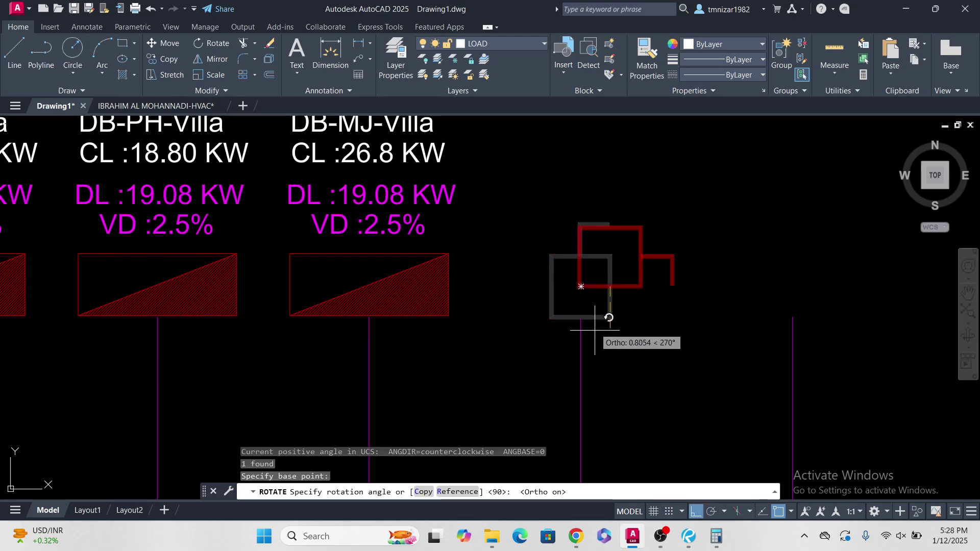
key("Escape")
Step: Move the rotated symbol by the midpoint of its bottom edge onto the top end of the Y2 feeder line
left_click(621, 287)
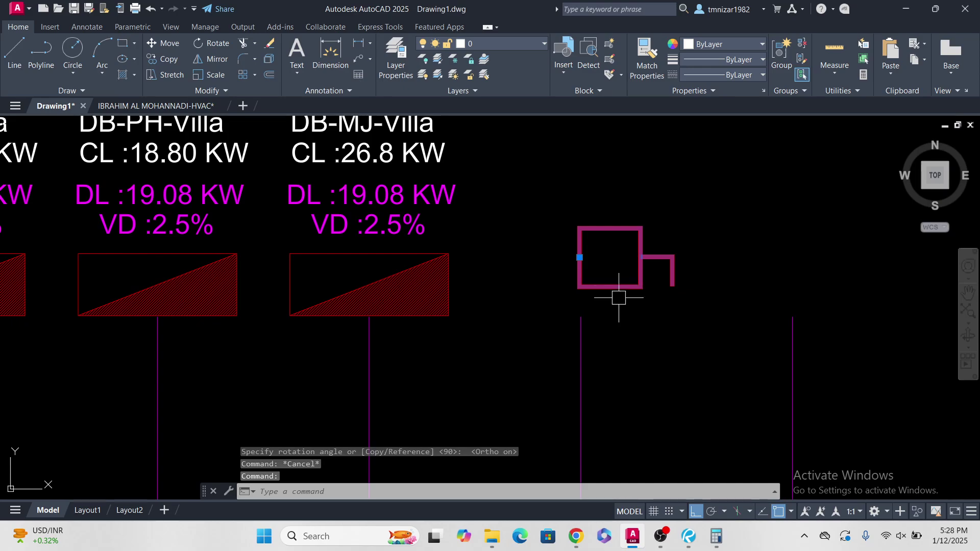
type("M")
key("Return")
left_click(624, 307)
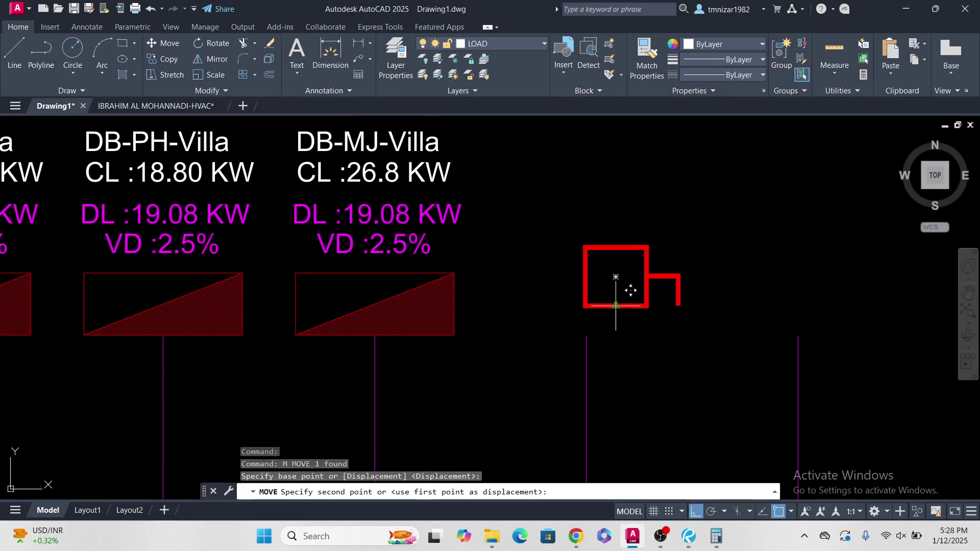
left_click(586, 337)
key("Escape")
Step: Copy the four DB-MJ-Villa text lines (name, CL, DL and VD) horizontally to above the red square symbol
middle_click_drag(477, 172, 529, 315)
left_click(558, 225)
left_click(346, 384)
type("co")
key("Return")
left_click(539, 282)
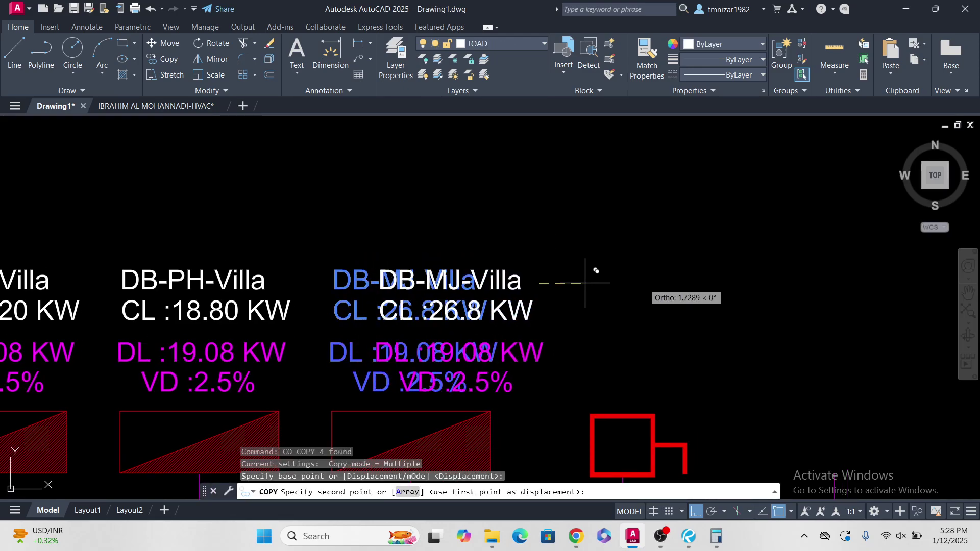
left_click(760, 278)
key("Escape")
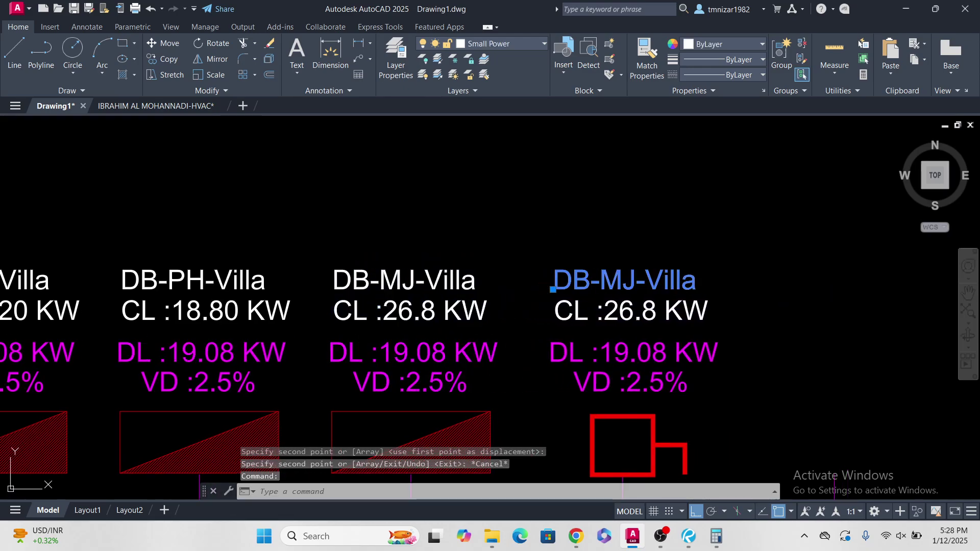
Step: Change the copied DB-MJ-Villa name above the red square symbol to LIFT
double_click(689, 280)
type("L")
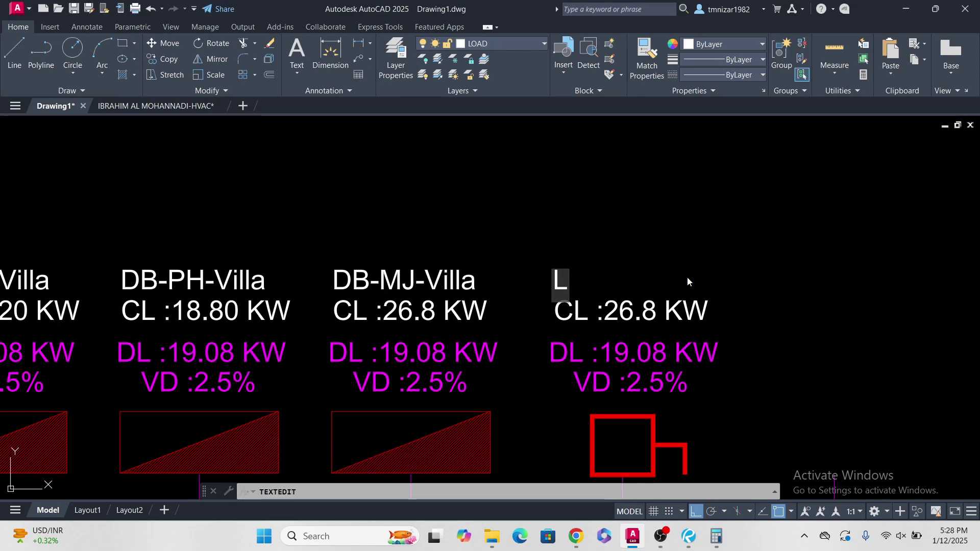
type("IFT")
key("Return")
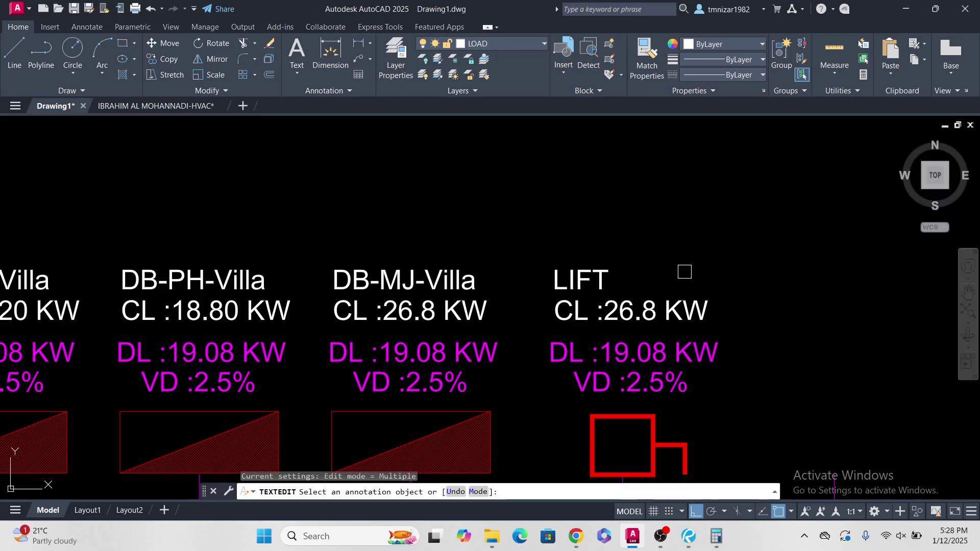
key("Escape")
Step: Move the LIFT text horizontally so it is centred above its CL load text
left_click(594, 277)
middle_click_drag(672, 262, 645, 276)
type("m")
key("space")
left_click(641, 267)
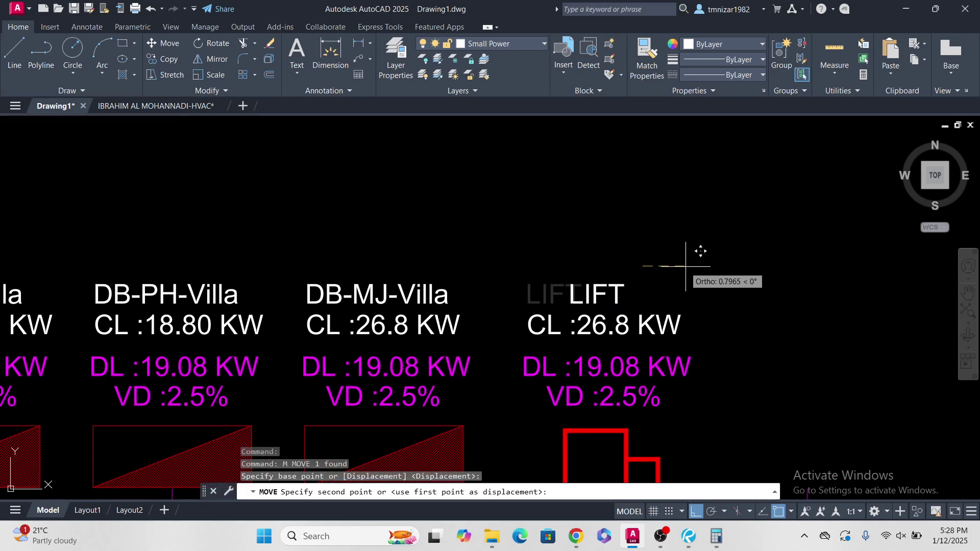
left_click(684, 265)
key("Escape")
Step: Set the CL load in the LIFT label to 2.5 KW
scroll(556, 367, "up", 4)
double_click(682, 276)
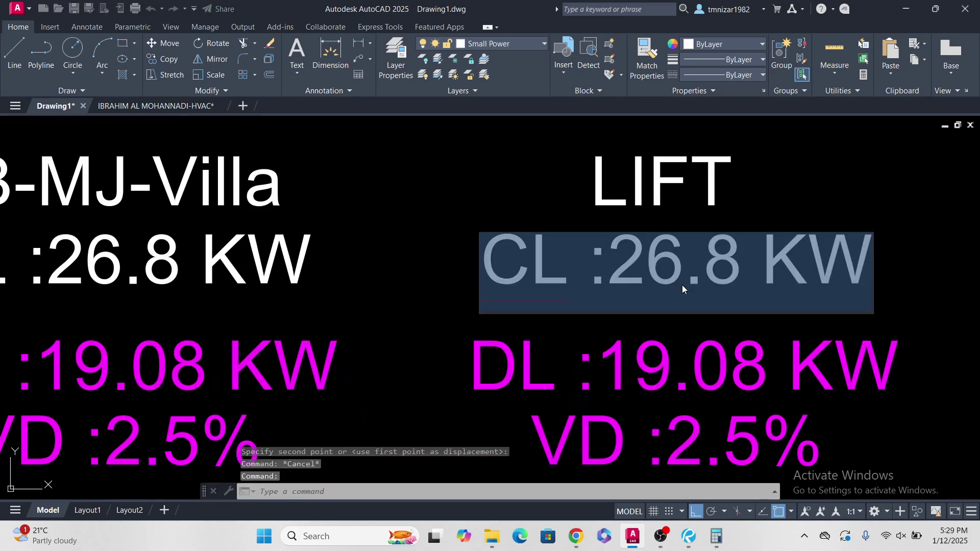
left_click_drag(683, 271, 627, 272)
type("2")
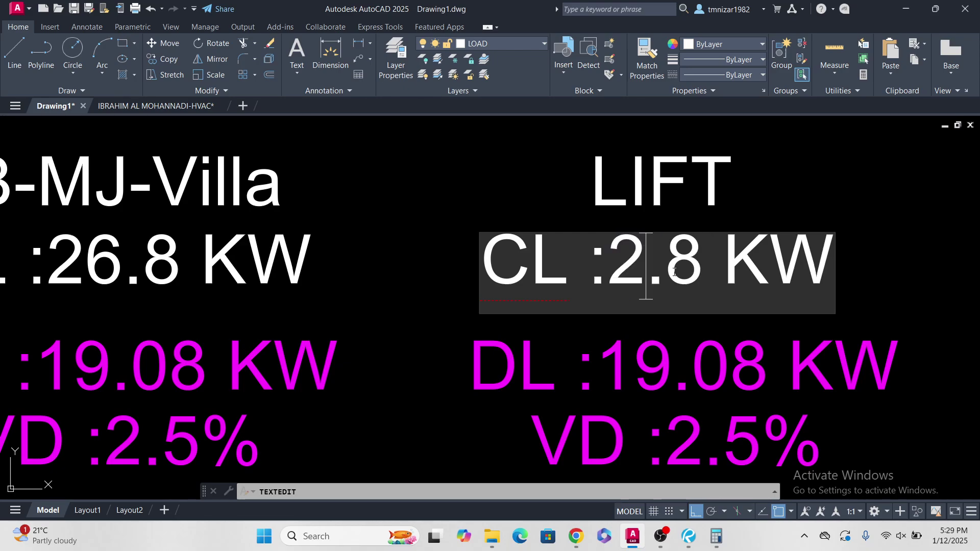
left_click_drag(689, 256, 673, 259)
key("Return")
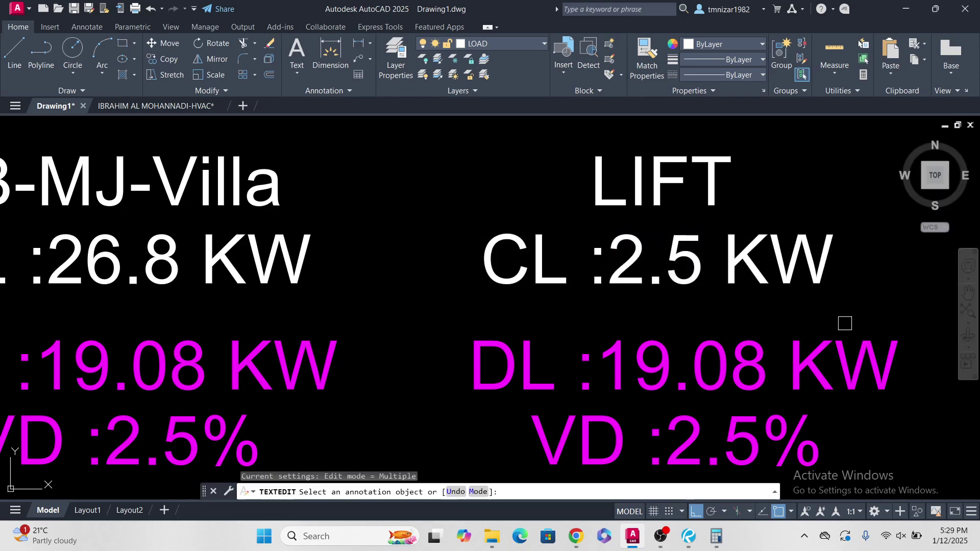
middle_click_drag(829, 344, 781, 339)
key("Escape")
scroll(674, 299, "down", 2)
left_click(700, 232)
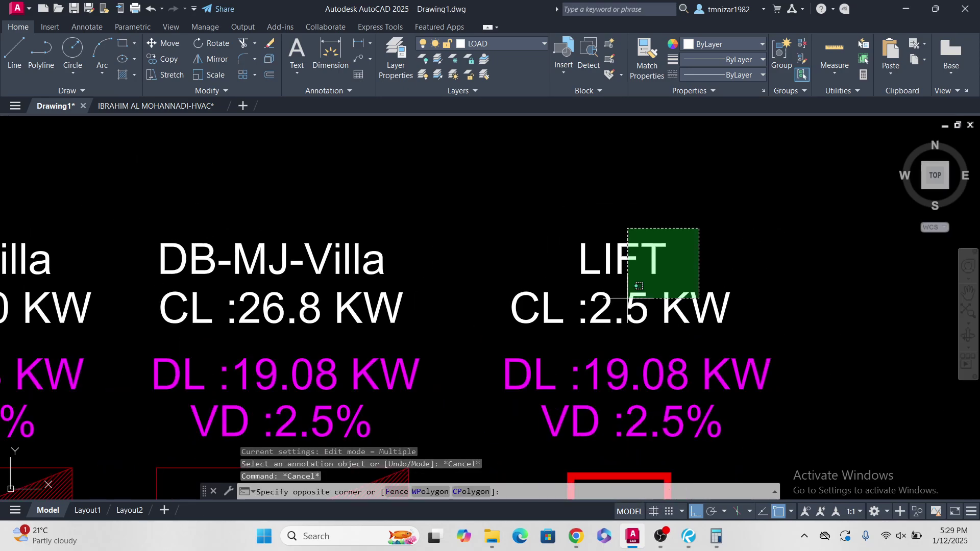
left_click(657, 305)
middle_click_drag(687, 302, 670, 308)
type(",")
key("Return")
left_click(741, 273)
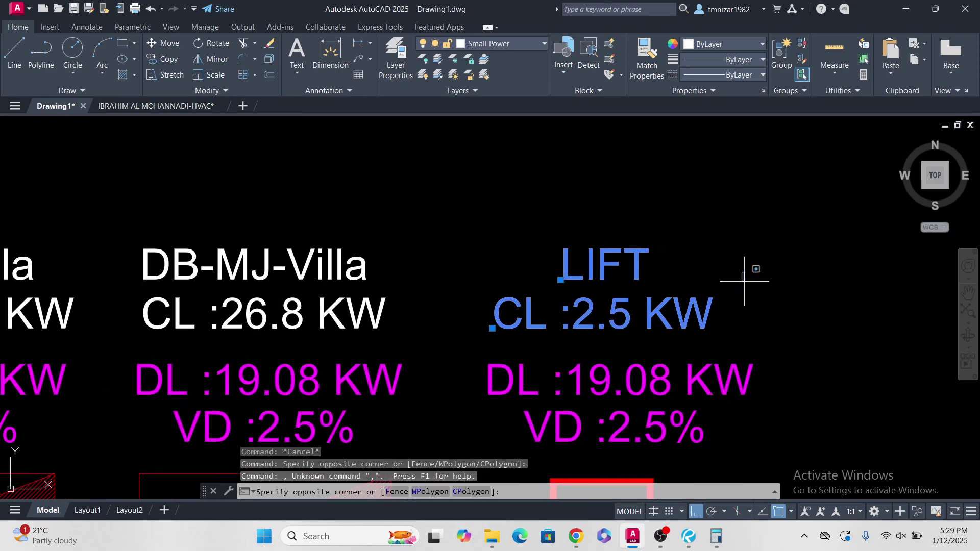
key("Escape")
key("Escape")
Step: Switch to Calculator, divide 2500 by 440 to find the lift current, and return to the drawing
scroll(631, 328, "up", 2)
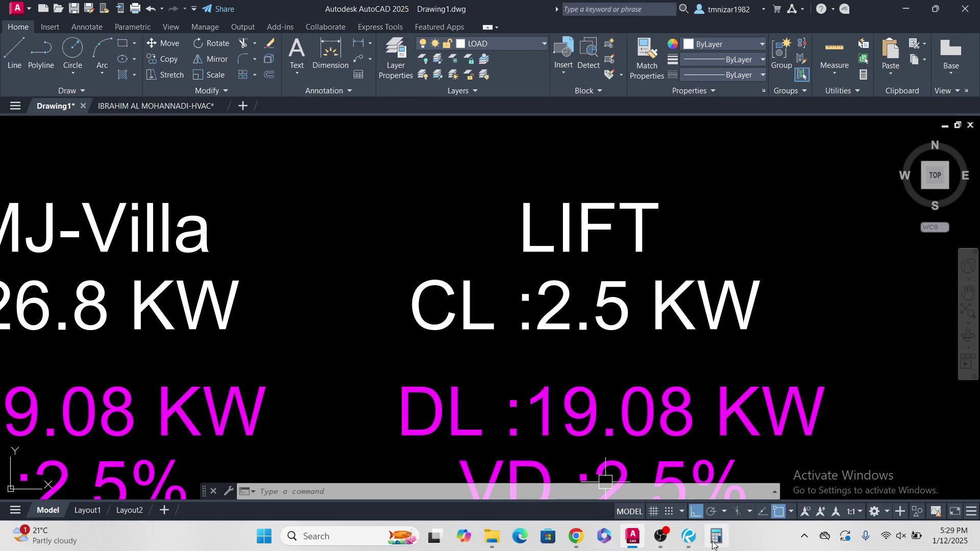
left_click(716, 536)
left_click_drag(623, 373, 626, 343)
key("Escape")
type("2")
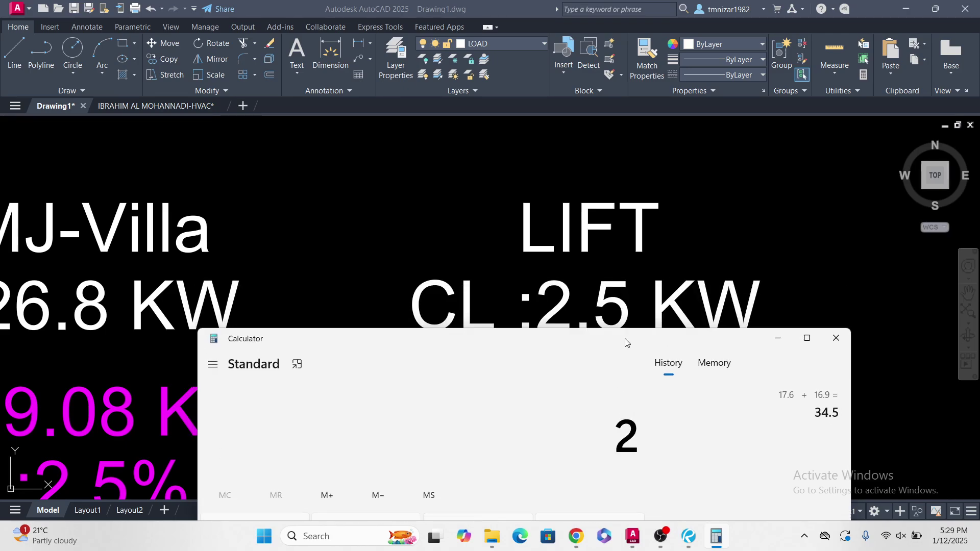
type(".")
key("BackSpace")
type("500")
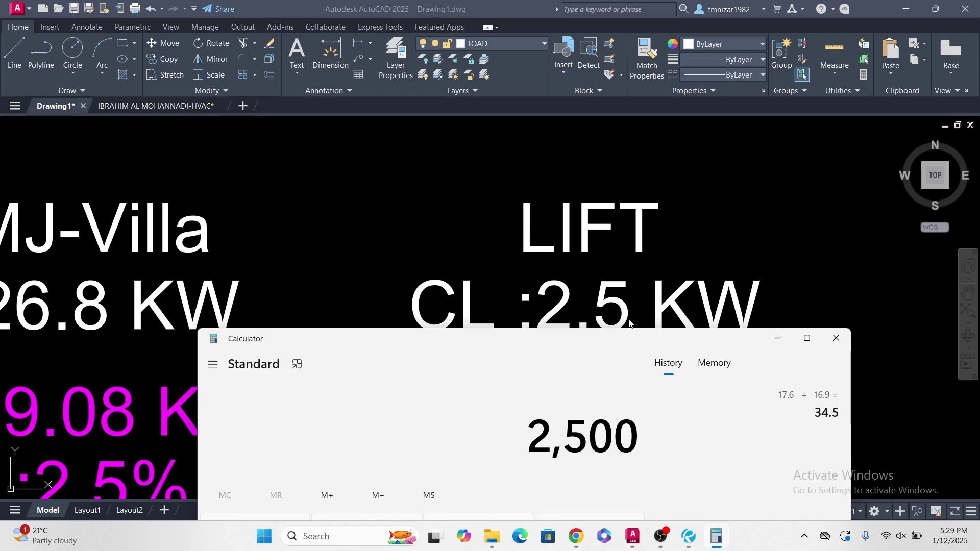
type(" ÷ 440")
key("Return")
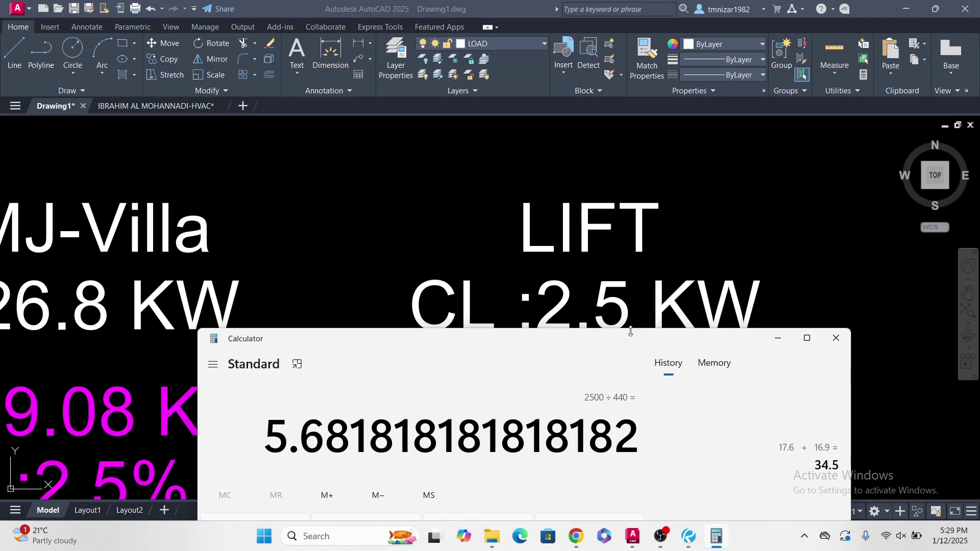
left_click(776, 338)
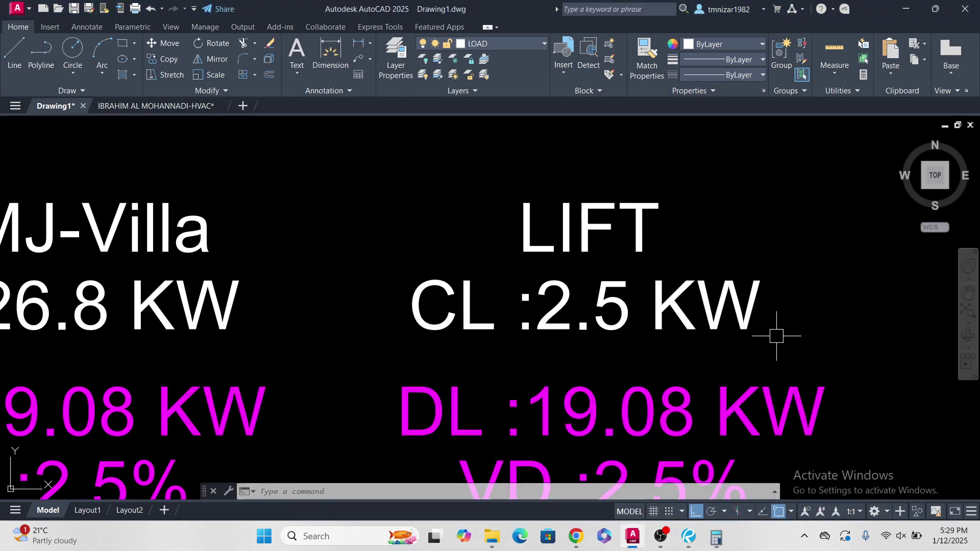
Step: Copy the lift's VD text to beside the red square symbol, just above its side arm, with Ortho turned off
scroll(614, 288, "down", 2)
scroll(614, 288, "down", 2)
key("Escape")
key("Escape")
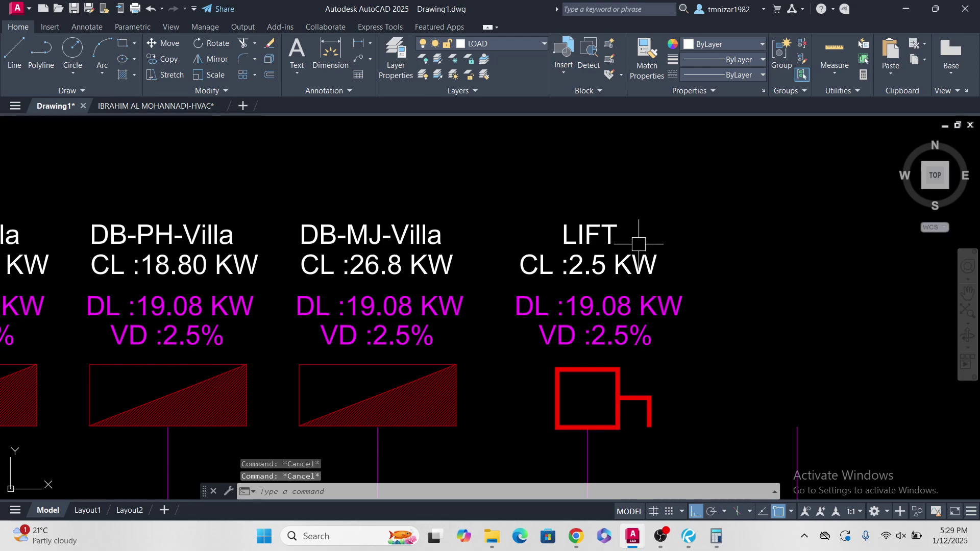
left_click(647, 279)
left_click(613, 336)
type("co")
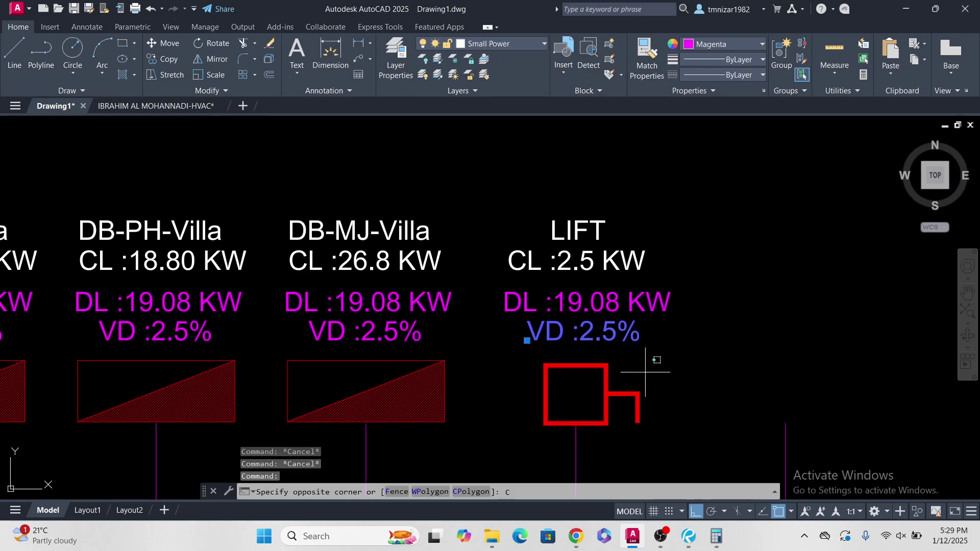
key("Return")
left_click(641, 362)
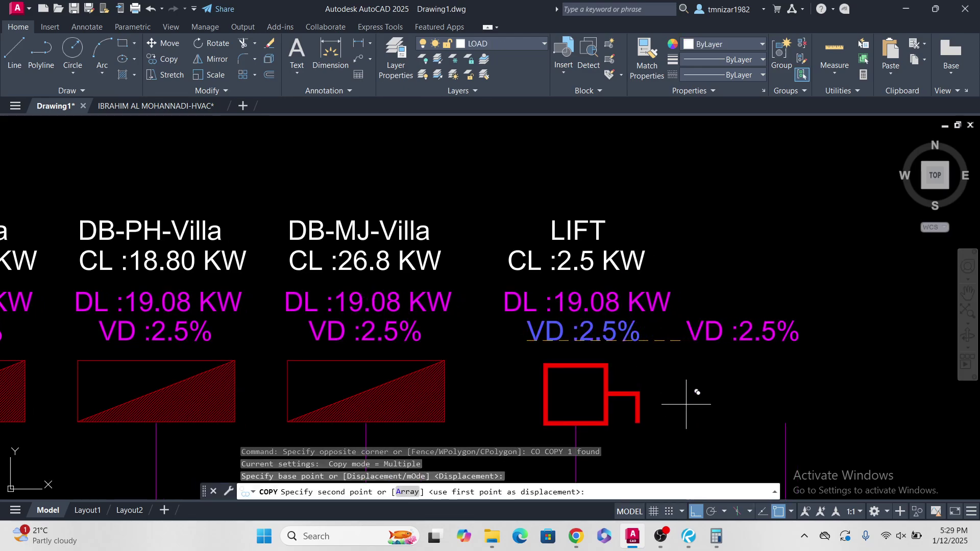
left_click(693, 511)
scroll(645, 404, "up", 4)
key("Escape")
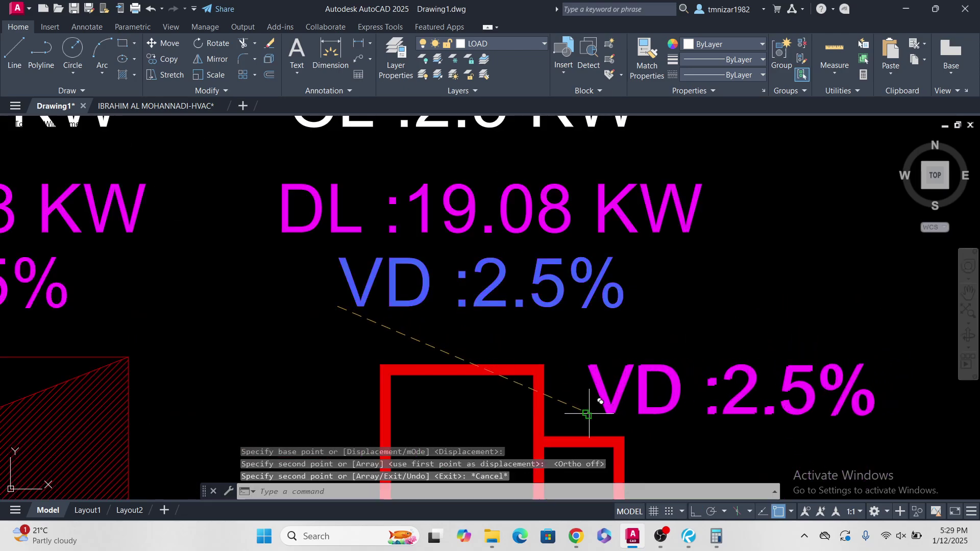
Step: Change the copied VD text beside the lift symbol to 20A TPN
double_click(626, 388)
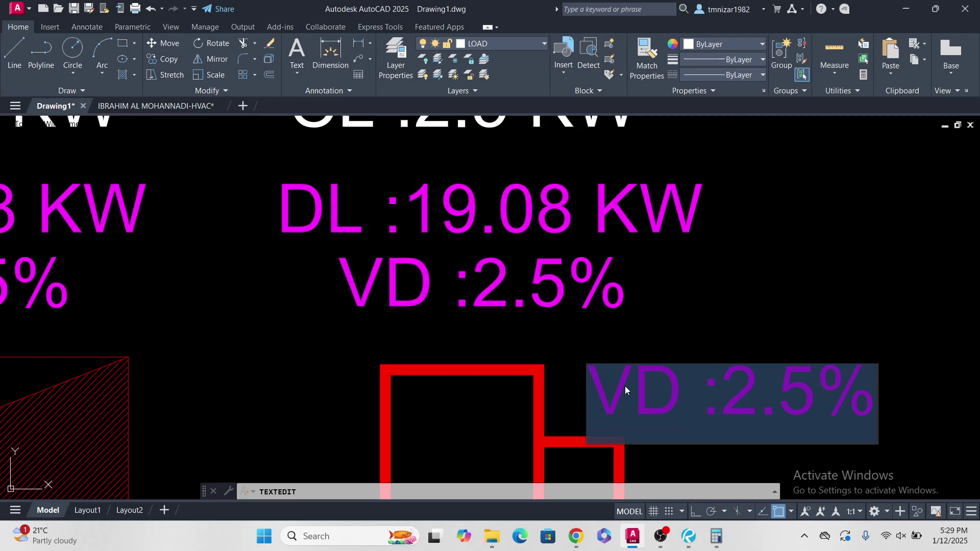
type("2")
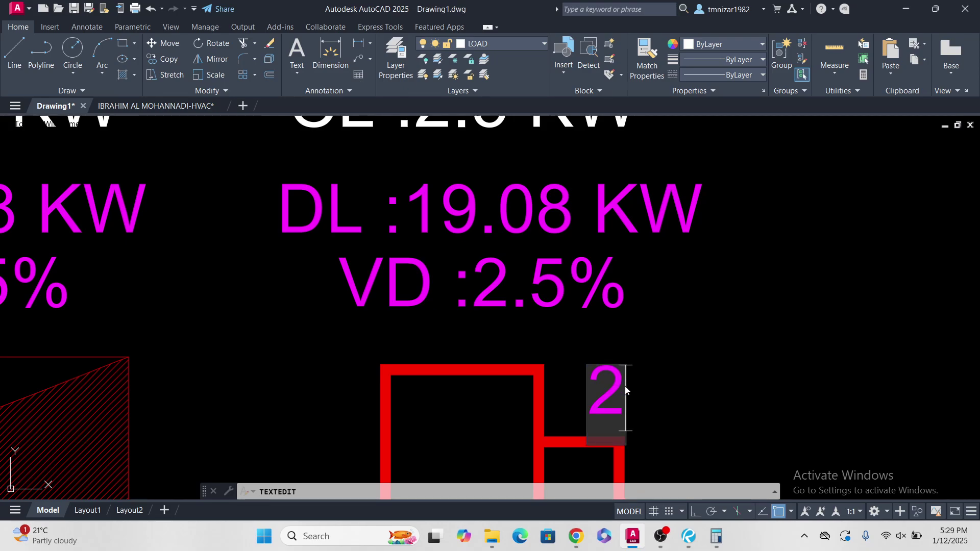
type("0A T")
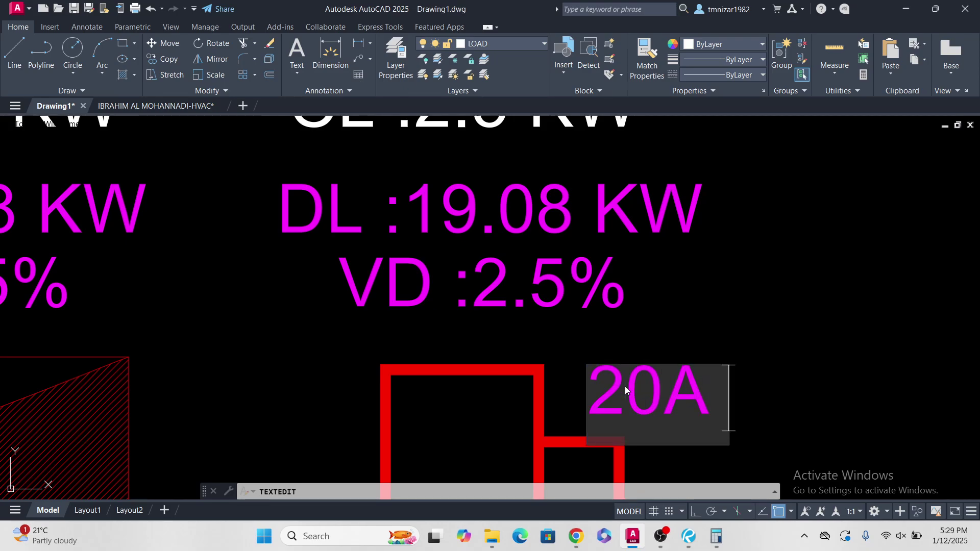
type("P")
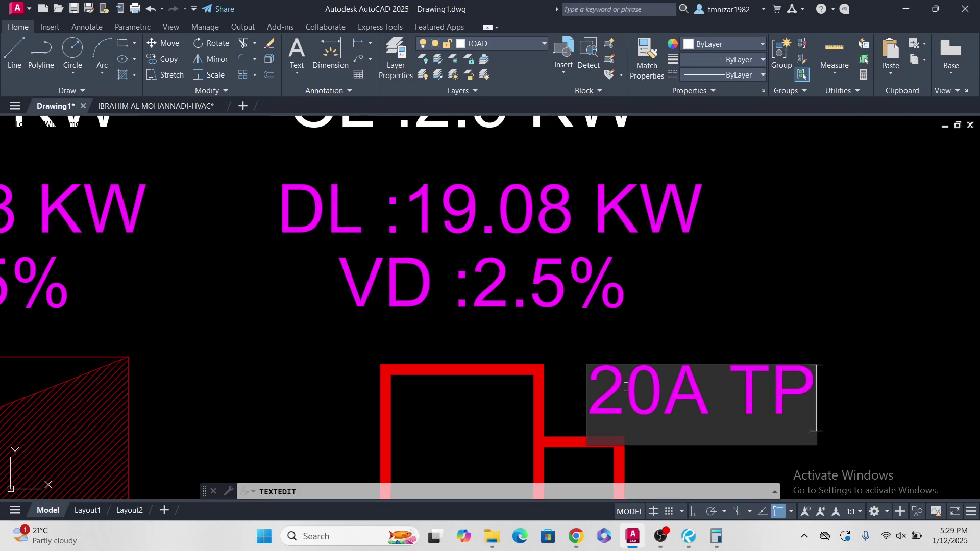
type("N")
left_click(687, 308)
key("Escape")
Step: Move the 20A TPN text to just below the hooked arm of the lift symbol
mouse_move(687, 309)
middle_mouse_down()
mouse_move(635, 324)
mouse_move(634, 274)
middle_mouse_up()
scroll(657, 350, "down", 2)
left_click(657, 368)
left_click(632, 323)
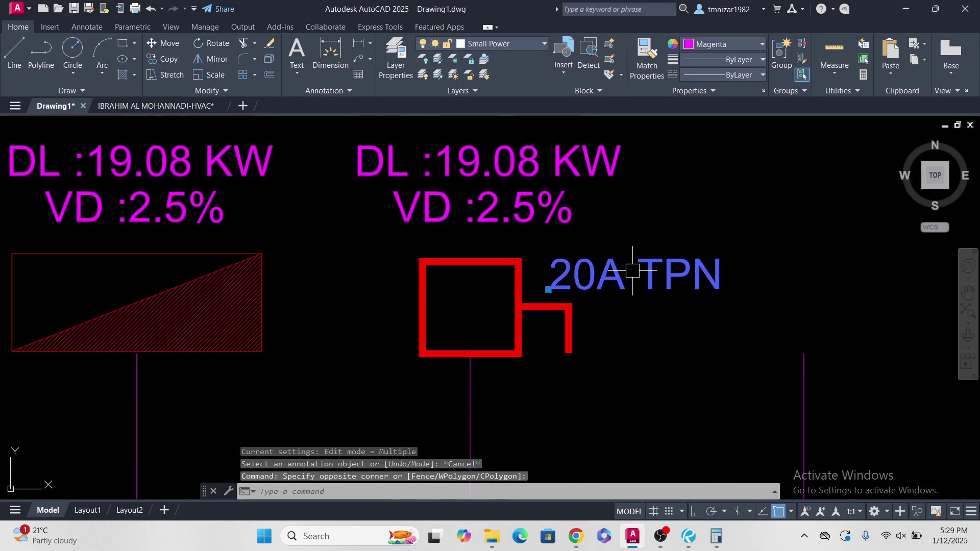
type("m")
key("Return")
left_click(639, 274)
scroll(591, 357, "up", 4)
left_click(587, 380)
key("Escape")
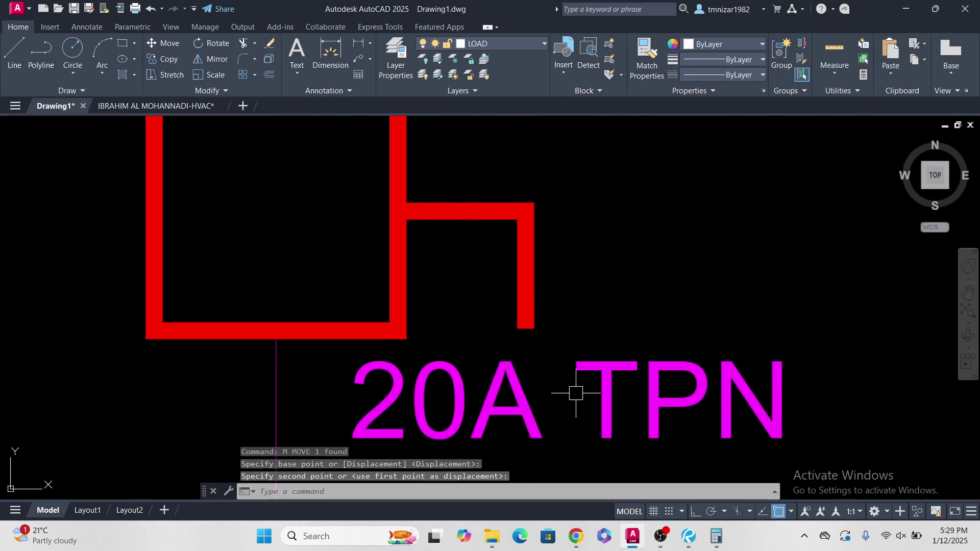
Step: Switch to Chrome, check the Google results for the villa lift kW load, and return to the AutoCAD drawing
scroll(592, 322, "down", 4)
scroll(592, 327, "down", 3)
scroll(617, 345, "up", 3)
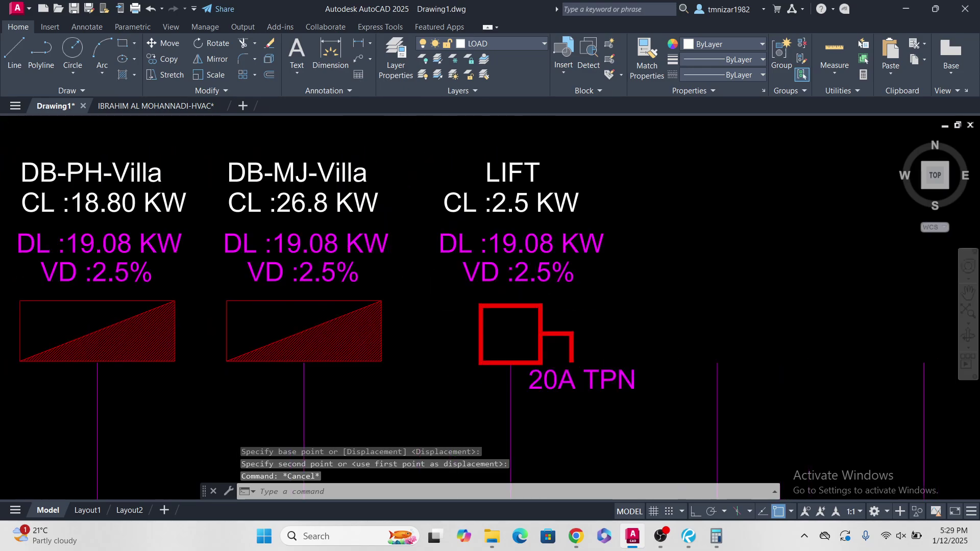
key("Escape")
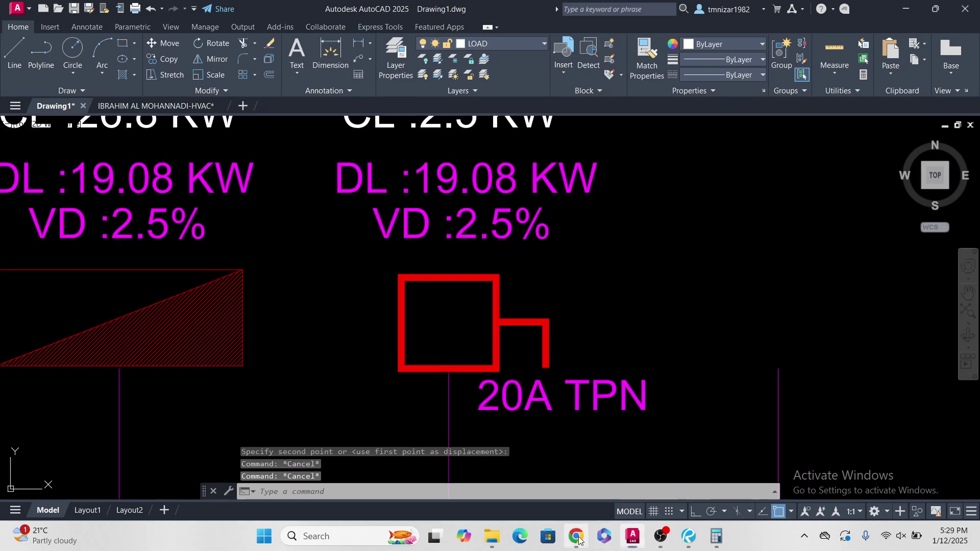
left_click(575, 536)
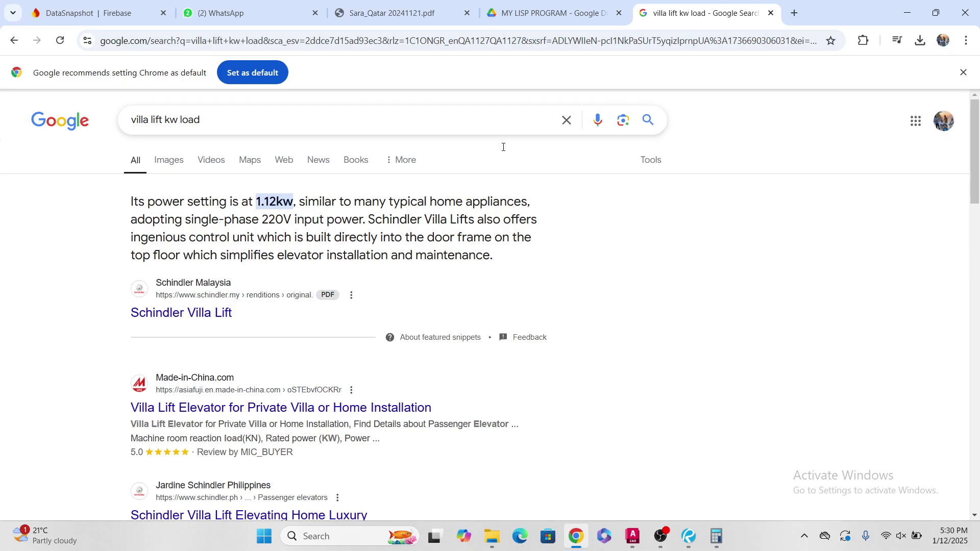
left_click(906, 13)
middle_click_drag(585, 345, 581, 365)
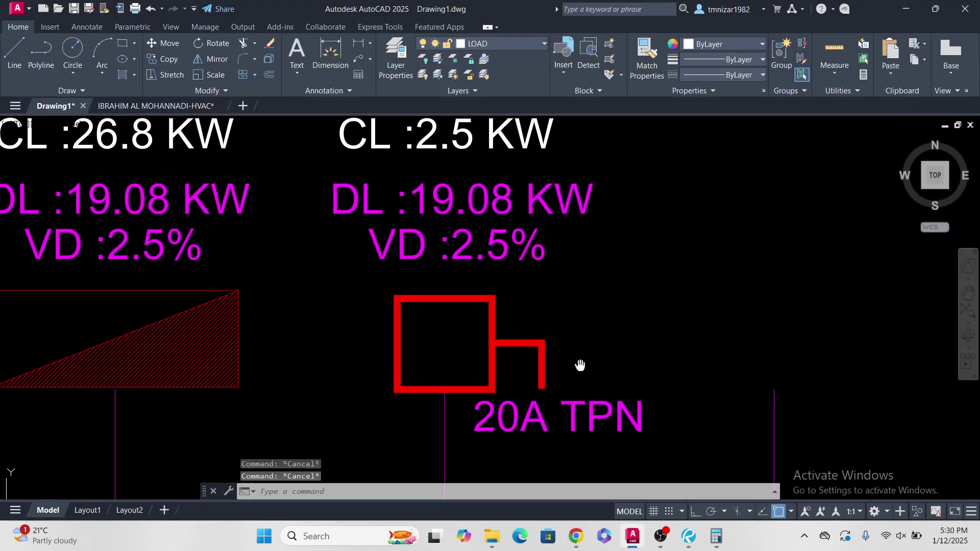
Step: Move the lift's 20A TPN text slightly lower, leaving a clear gap beneath the hooked arm of the red symbol
scroll(548, 324, "down", 6)
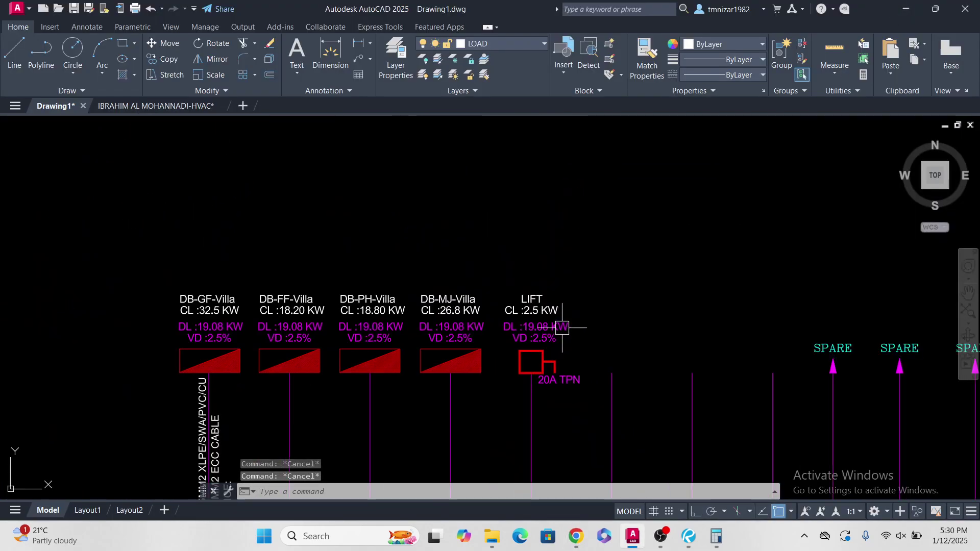
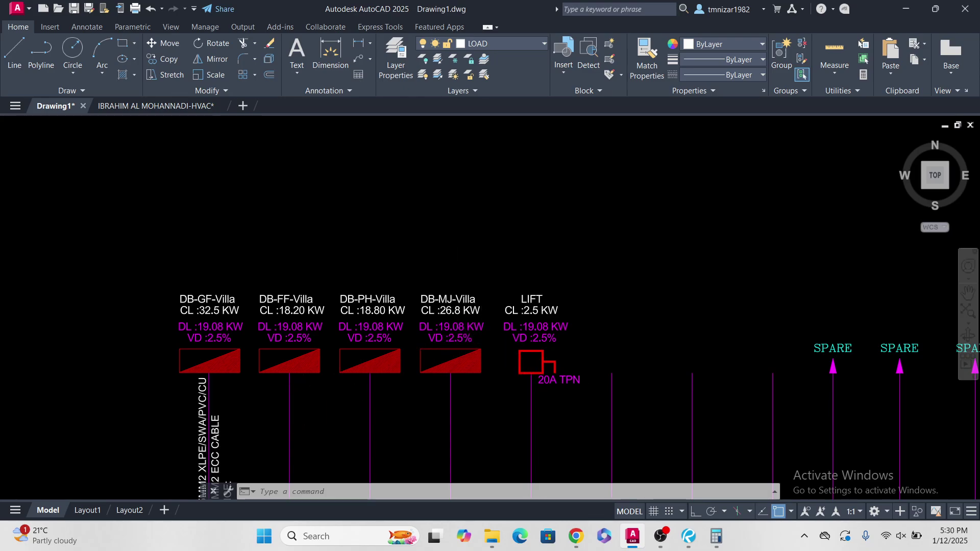
scroll(582, 383, "up", 4)
left_click(562, 370)
middle_click_drag(531, 394, 542, 368)
type("m")
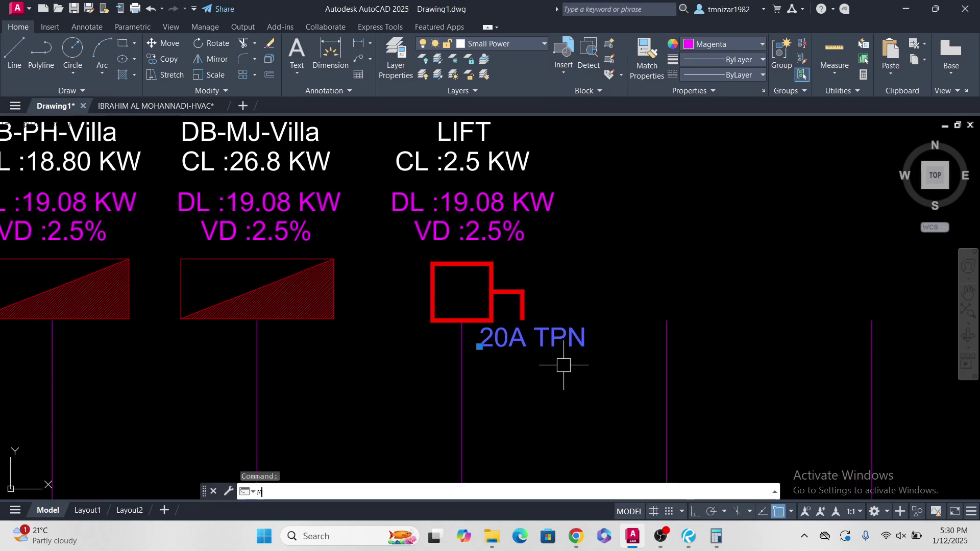
key("Return")
left_click(574, 359)
key("Escape")
key("Escape")
Step: Copy the lift's labels, red isolator symbol and 20A TPN text onto the tops of the next two feeder lines
scroll(507, 281, "down", 5)
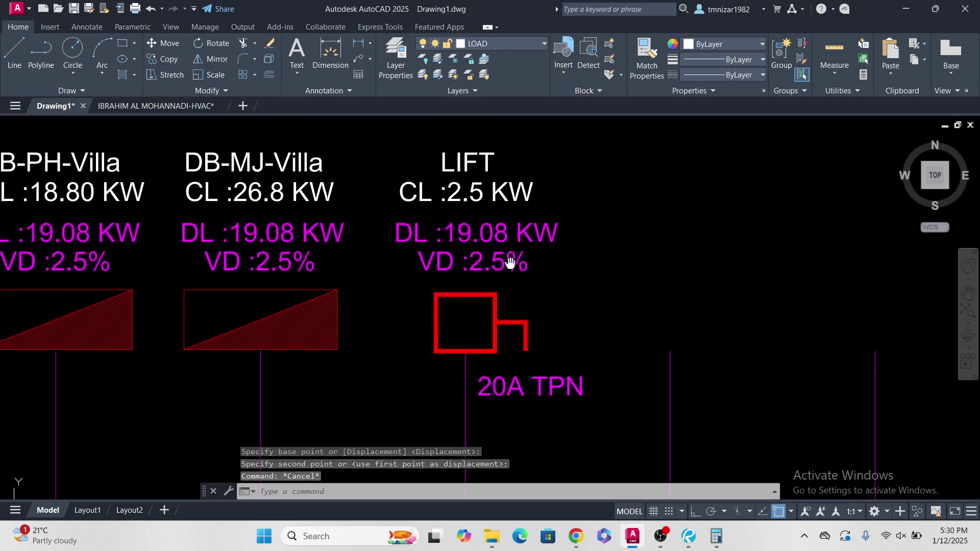
left_click(431, 182)
left_click(519, 332)
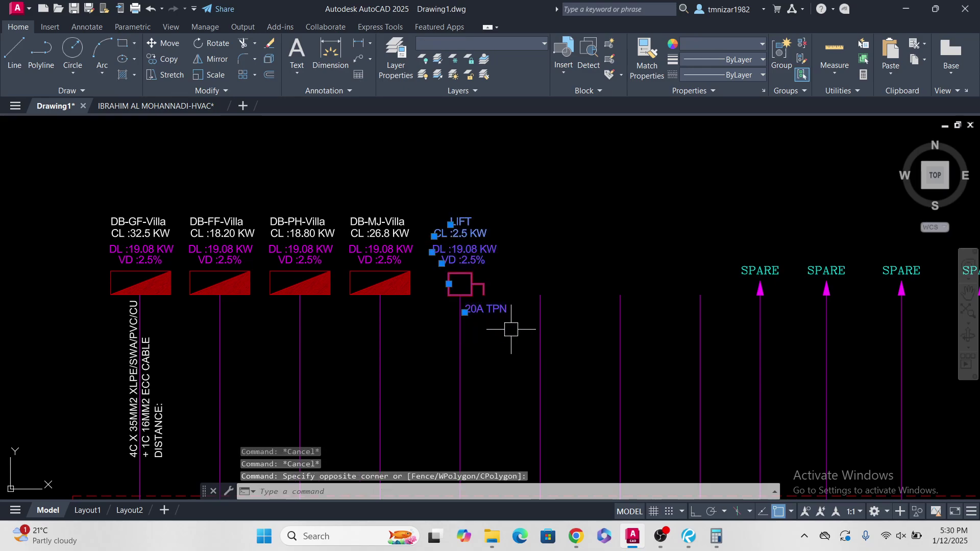
middle_click_drag(428, 290, 443, 309)
type("co")
key("Return")
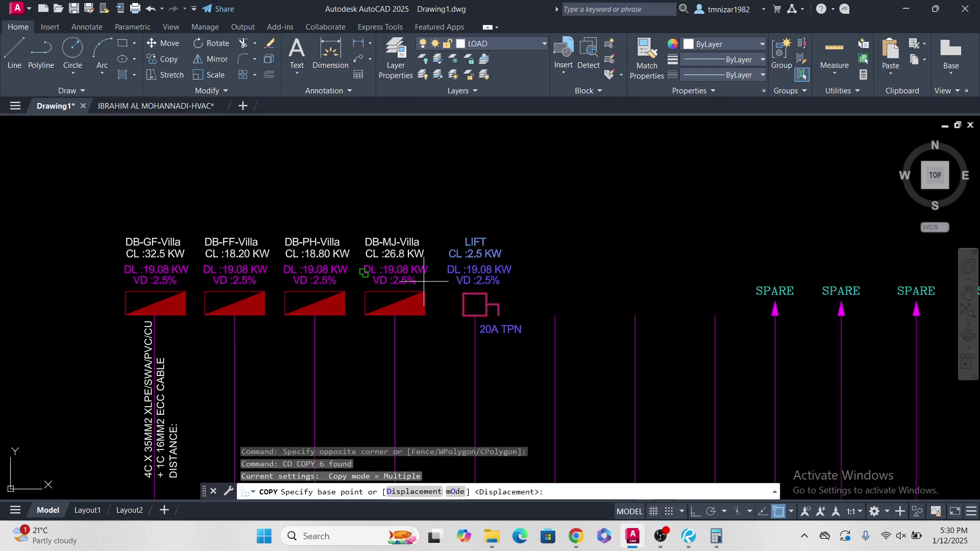
left_click(475, 313)
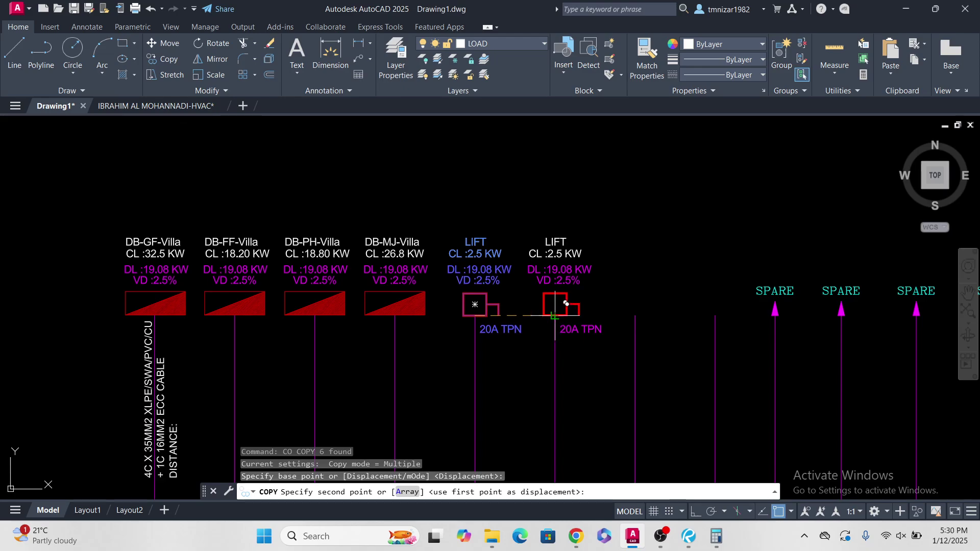
left_click(554, 313)
left_click(635, 313)
key("Escape")
Step: Change the LIFT label above the first copied symbol to WH-01
scroll(528, 224, "up", 4)
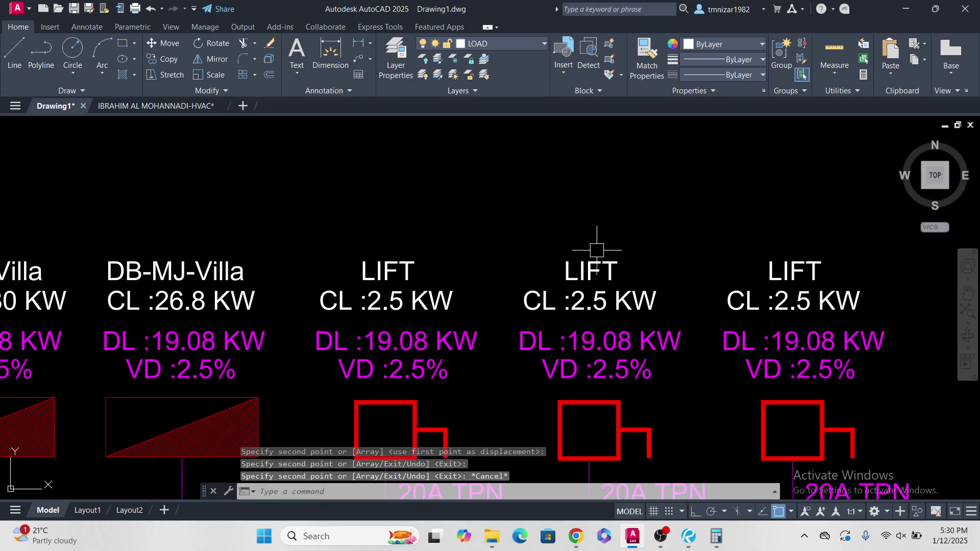
double_click(589, 270)
type("W")
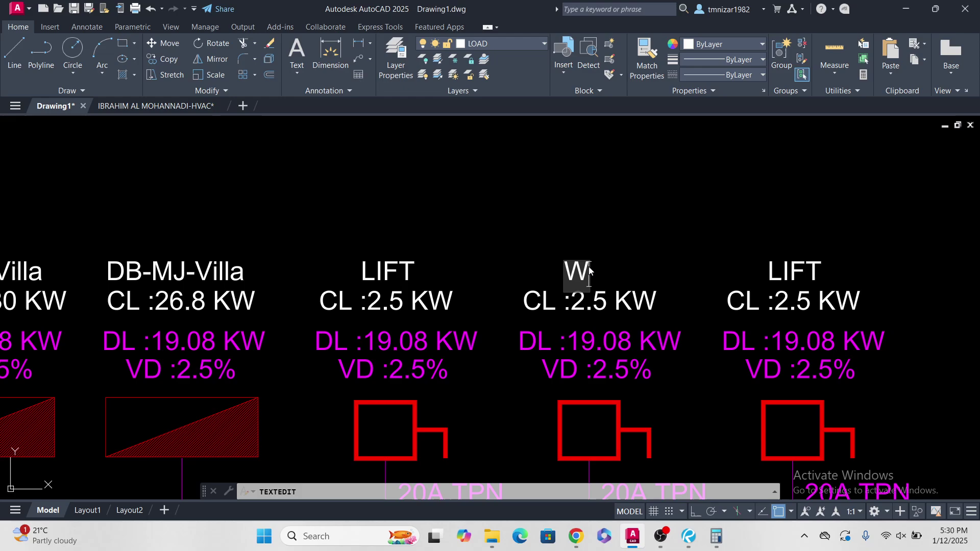
type("K")
type("H")
type("-01")
left_click(663, 232)
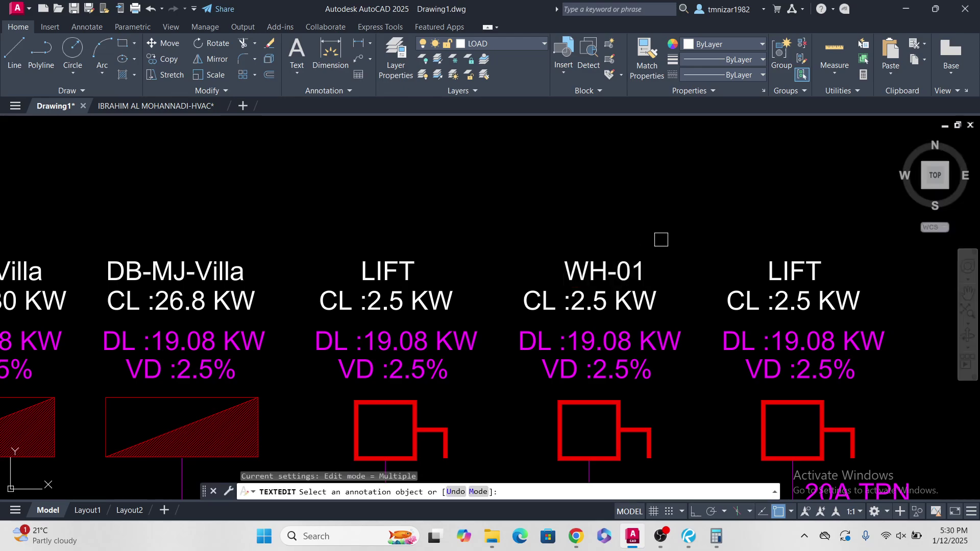
key("Escape")
Step: Prefix the WH-01 label with C to read CWH-01, and shift it sideways to centre it above its CL text
left_click(609, 280)
double_click(571, 275)
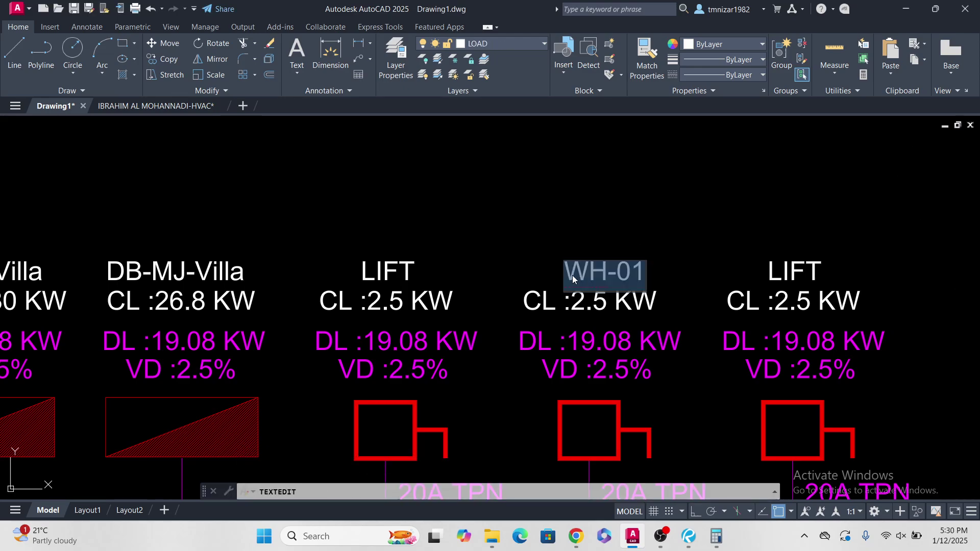
left_click(572, 283)
type("C")
left_click(643, 244)
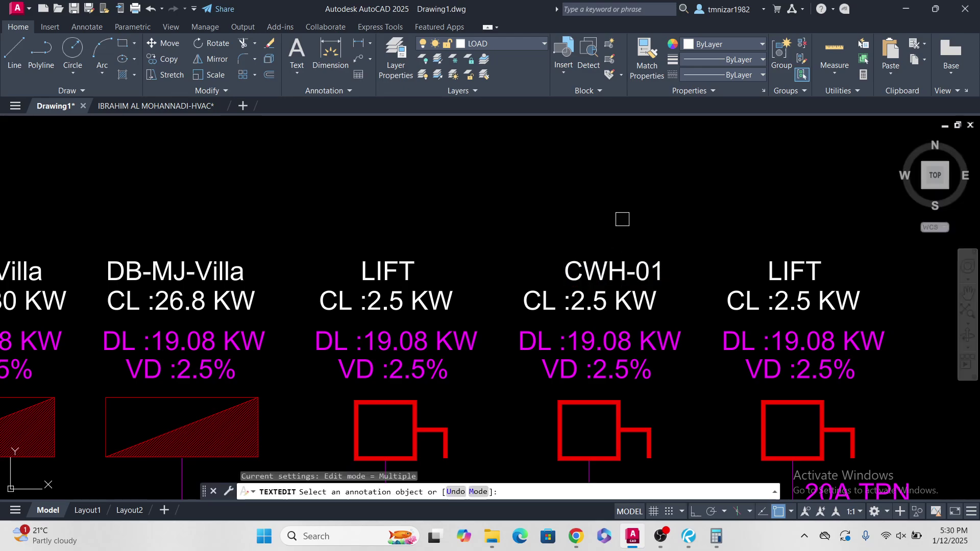
key("Escape")
type("m")
key("Return")
left_click(689, 205)
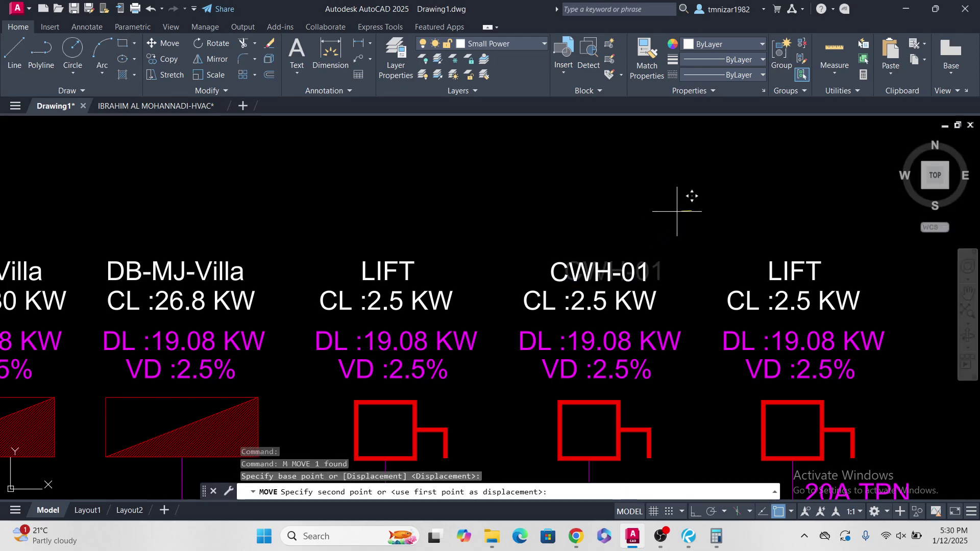
left_click(665, 210)
Step: Change the connected load text under CWH-01 to CL :4.5 KW
scroll(565, 309, "up", 3)
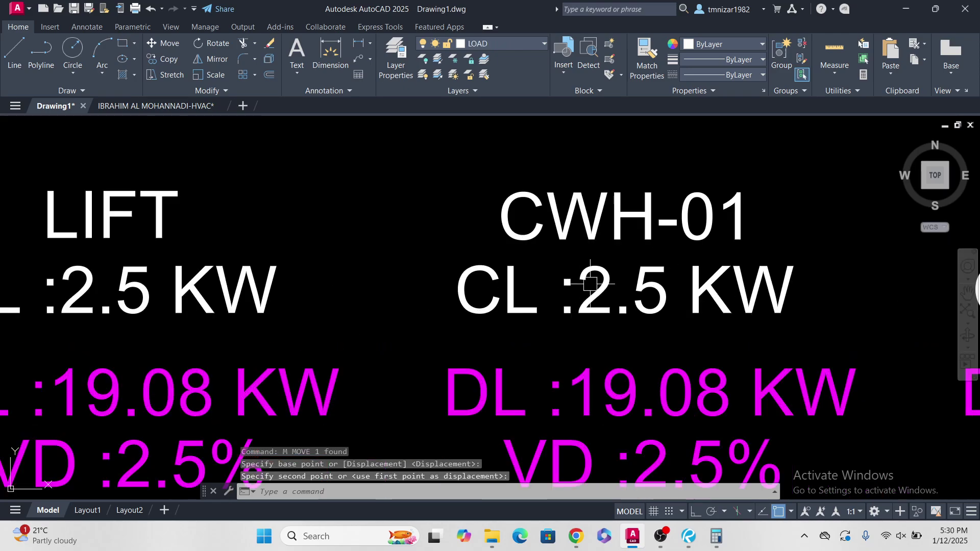
double_click(589, 288)
double_click(587, 294)
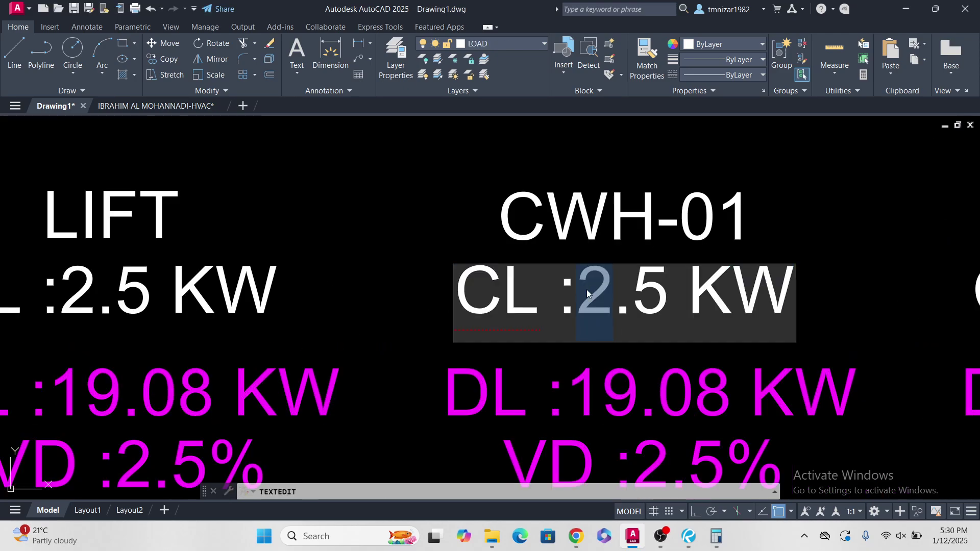
type("4")
left_click(808, 219)
scroll(604, 262, "down", 5)
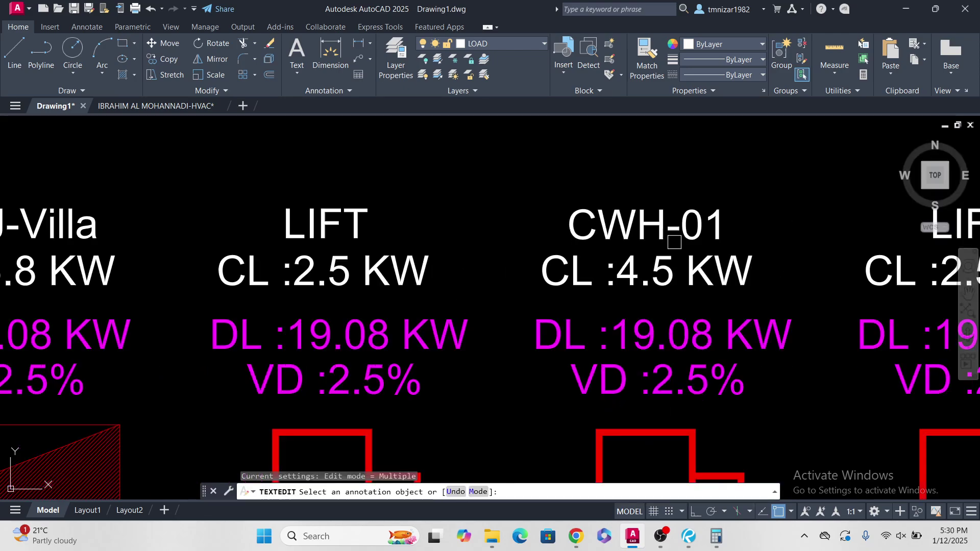
middle_click_drag(603, 263, 567, 255)
key("Escape")
Step: Switch to Chrome, search Google for "centralized water heater kw rating", check the results, and return to the AutoCAD drawing
left_click(577, 537)
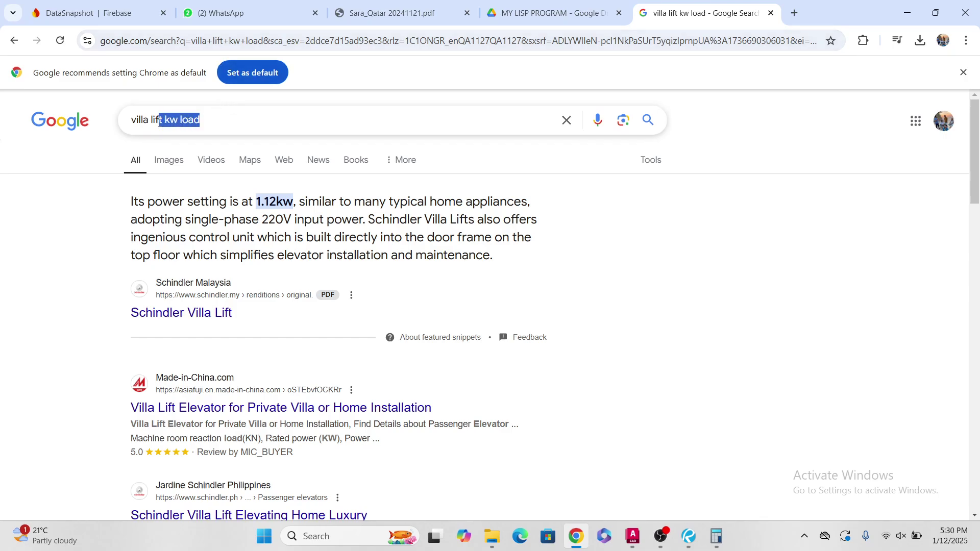
type("CENT")
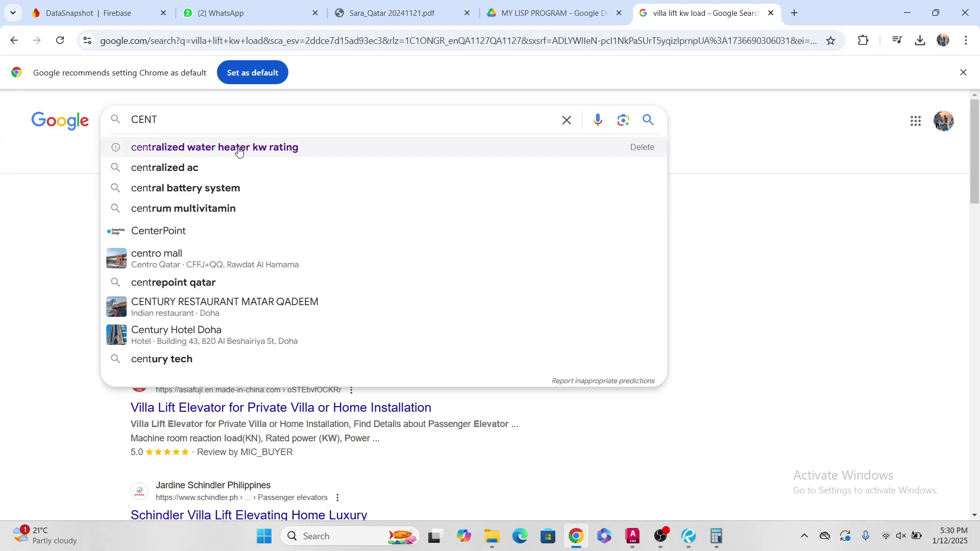
left_click(239, 149)
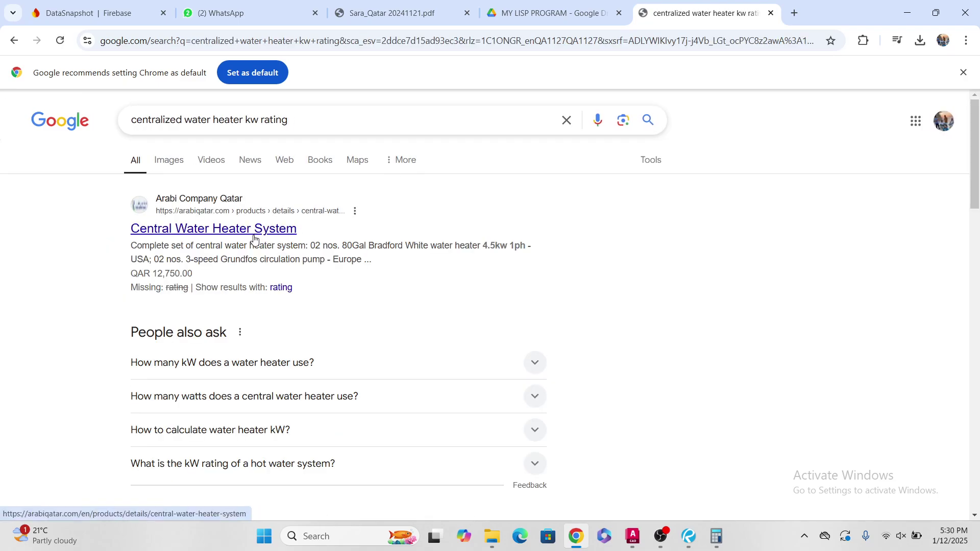
scroll(258, 235, "down", 3)
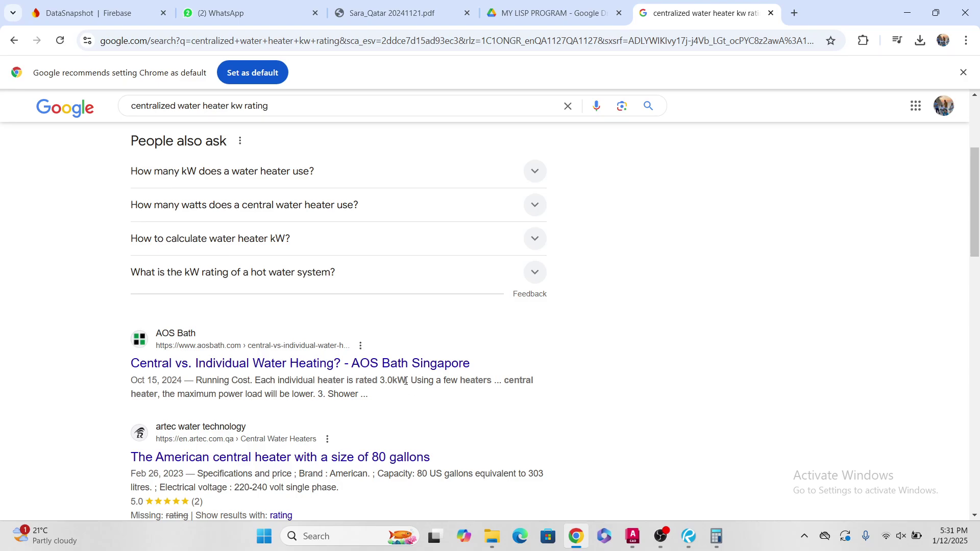
left_click(908, 13)
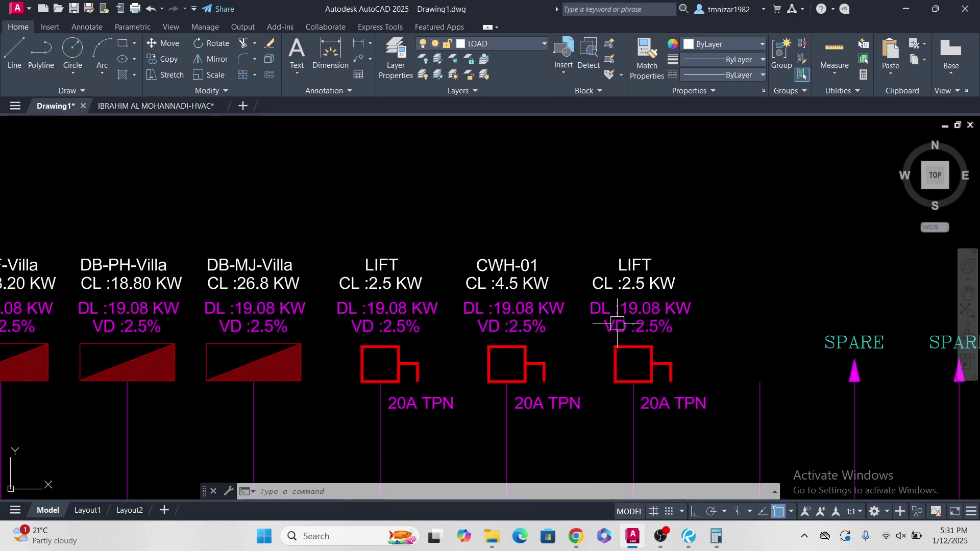
Step: Erase the CL :2.5 KW and LIFT texts above the second copied symbol, on the feeder beside CWH-01
key("Escape")
key("Escape")
scroll(639, 295, "up", 4)
left_click(613, 279)
type("e")
key("Return")
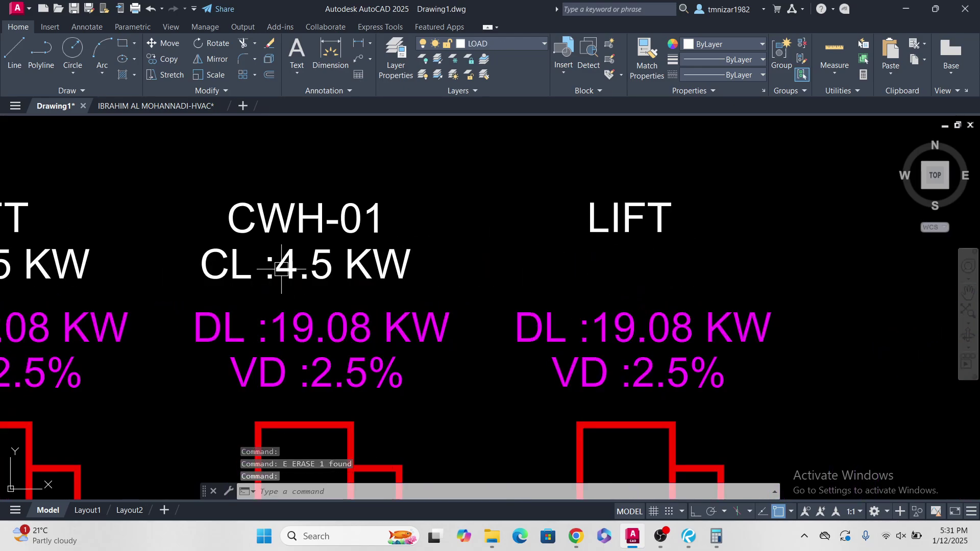
left_click(278, 268)
middle_click_drag(366, 304, 369, 318)
type("c")
key("Escape")
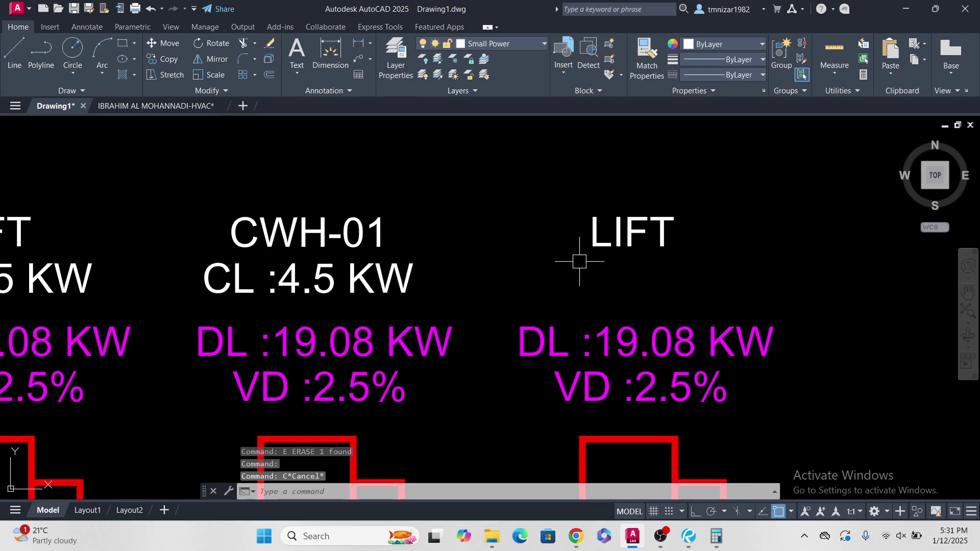
left_click(678, 193)
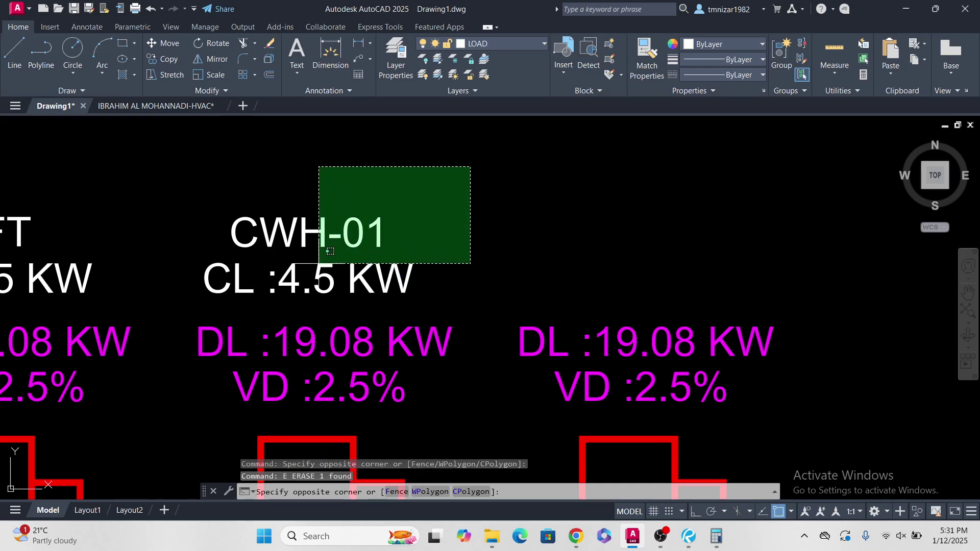
Step: Copy the CWH-01 and CL :4.5 KW texts straight across to above the next feeder's DL text, with Ortho turned on
left_click(317, 267)
middle_click_drag(503, 219, 498, 235)
type("co")
key("Return")
left_click(503, 213)
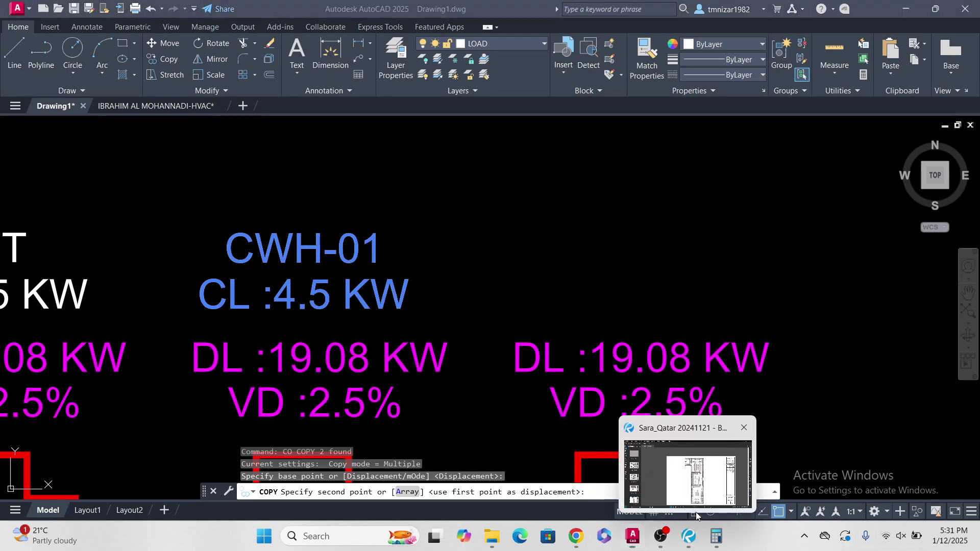
left_click(686, 535)
left_click(908, 7)
left_click(826, 139)
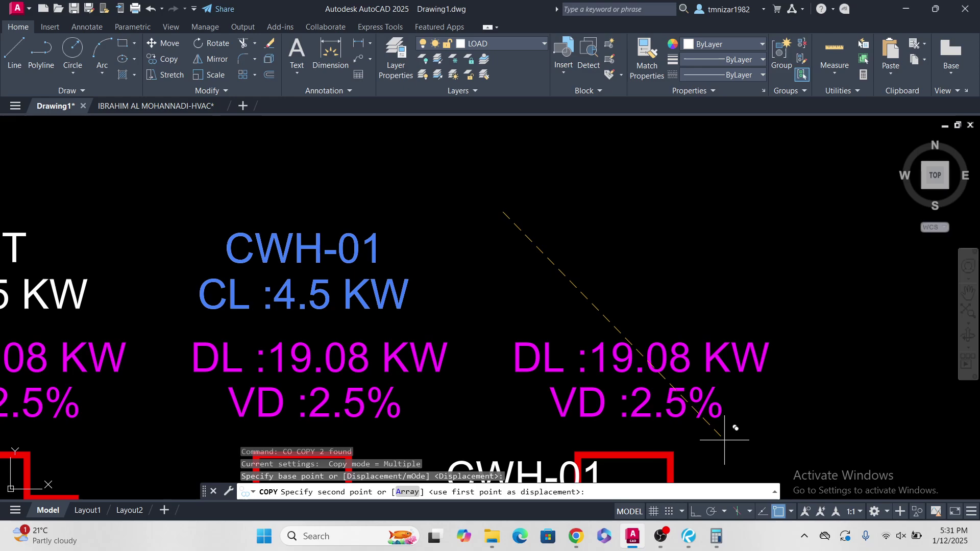
key("F8")
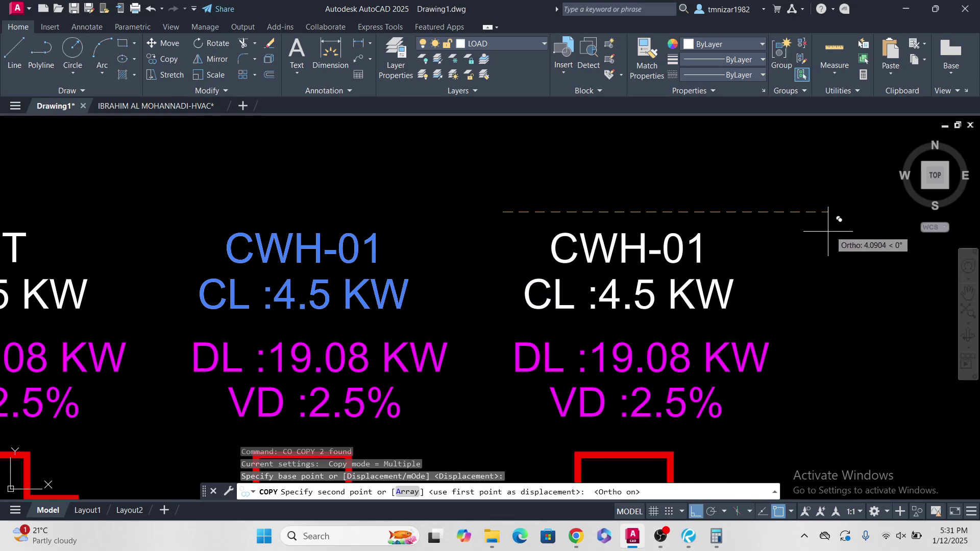
left_click(833, 223)
key("Escape")
Step: Change the copied CWH-01 label above the last red symbol to CWH-02
left_click(705, 245)
double_click(704, 245)
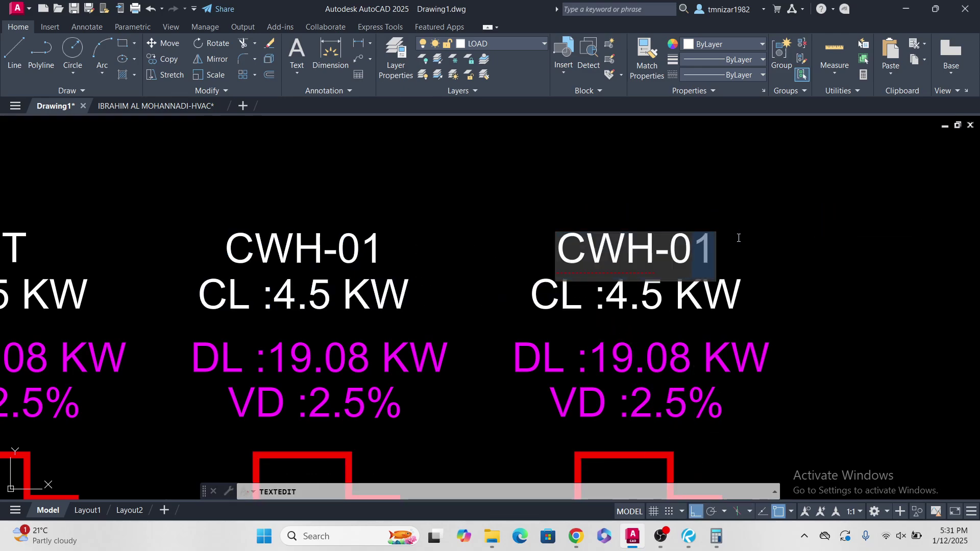
type("3")
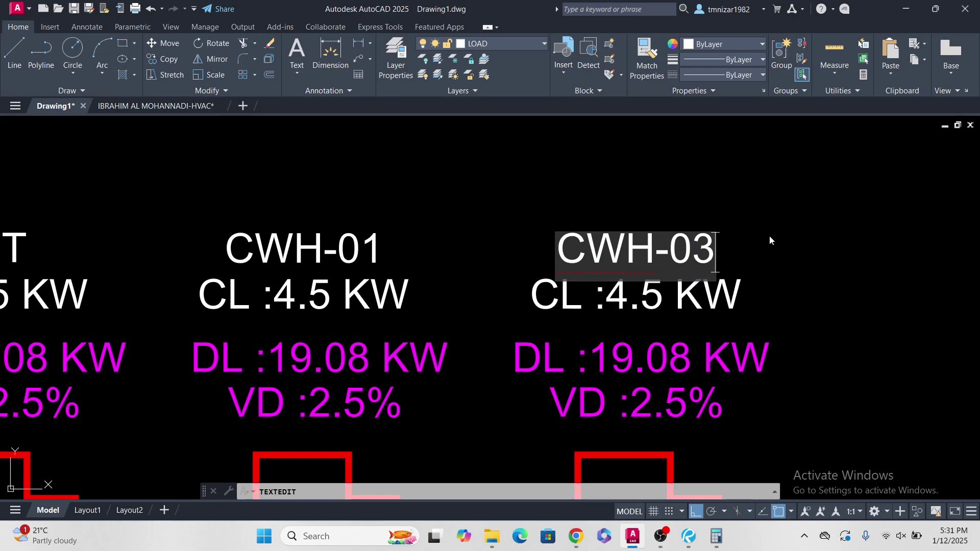
key("Return")
left_click(665, 241)
left_click_drag(693, 250, 715, 249)
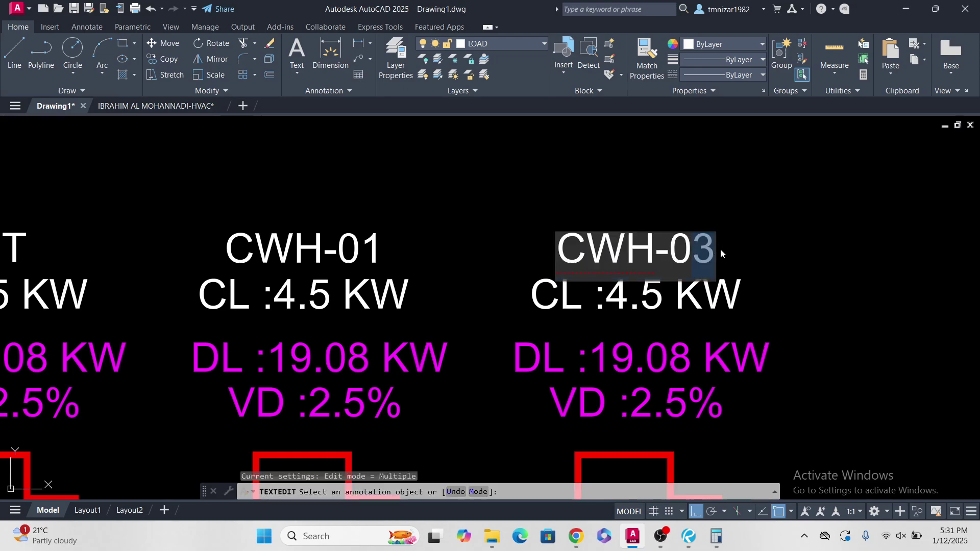
type("2")
key("Return")
key("Escape")
scroll(653, 297, "down", 5)
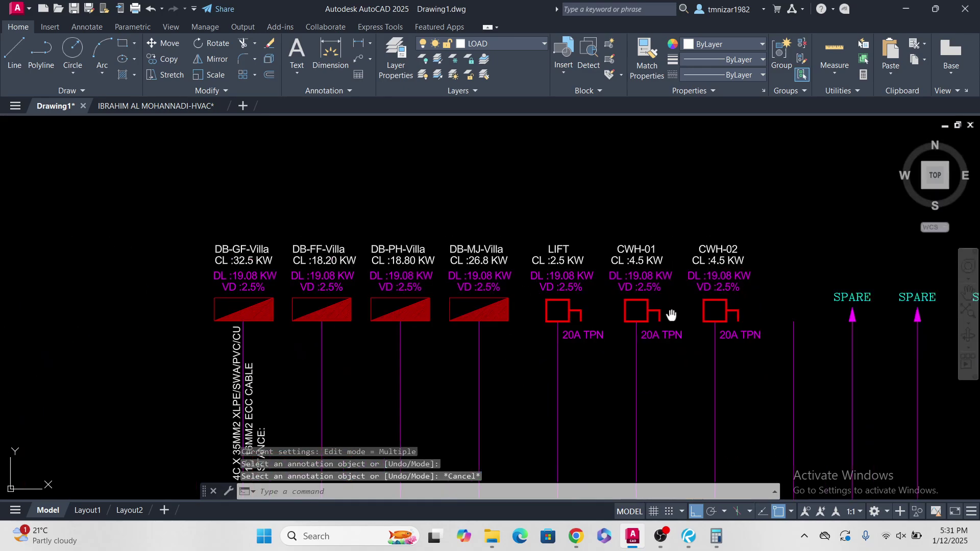
scroll(558, 312, "down", 2)
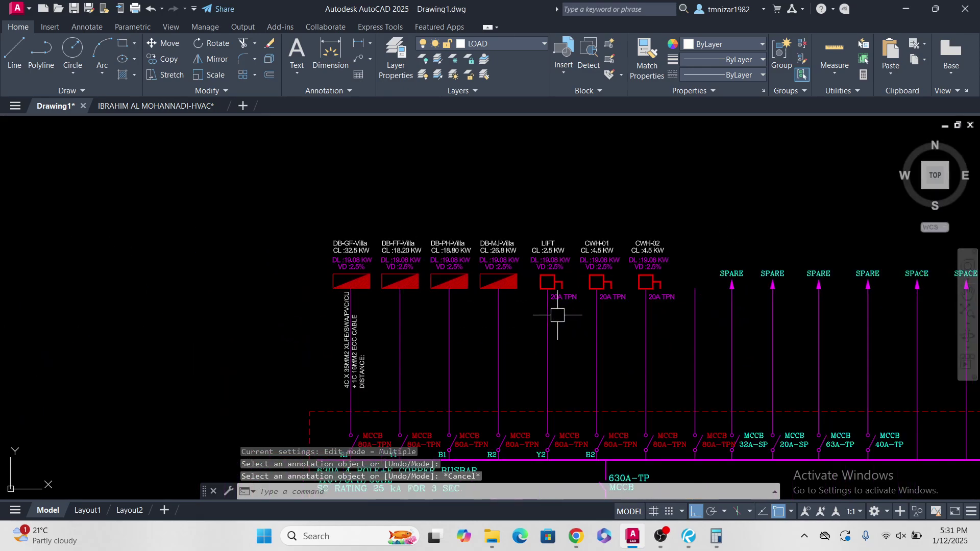
scroll(607, 306, "up", 5)
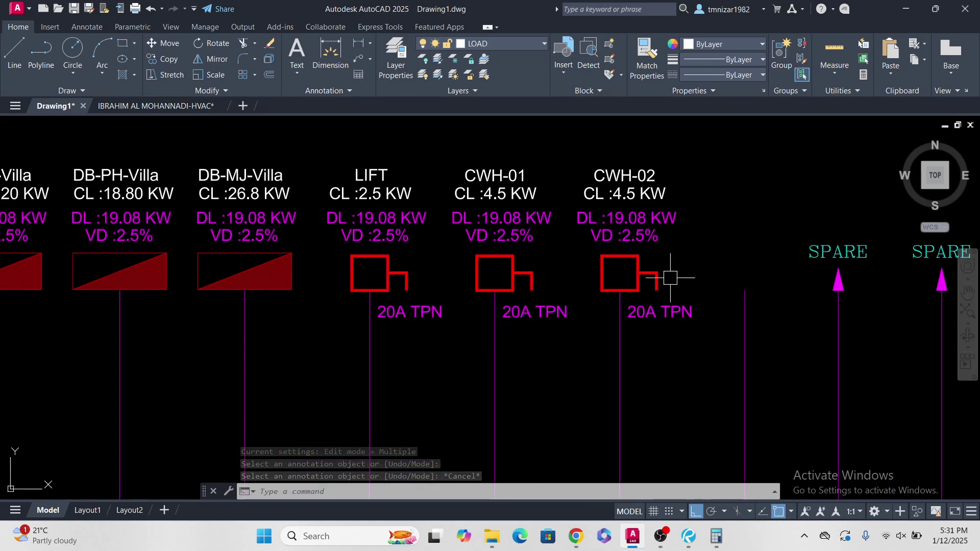
scroll(674, 275, "up", 2)
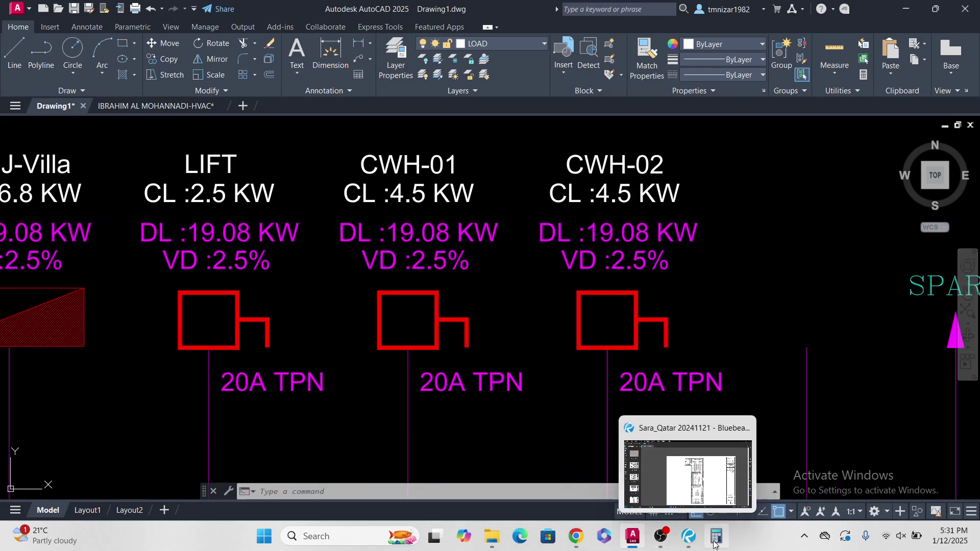
key("Escape")
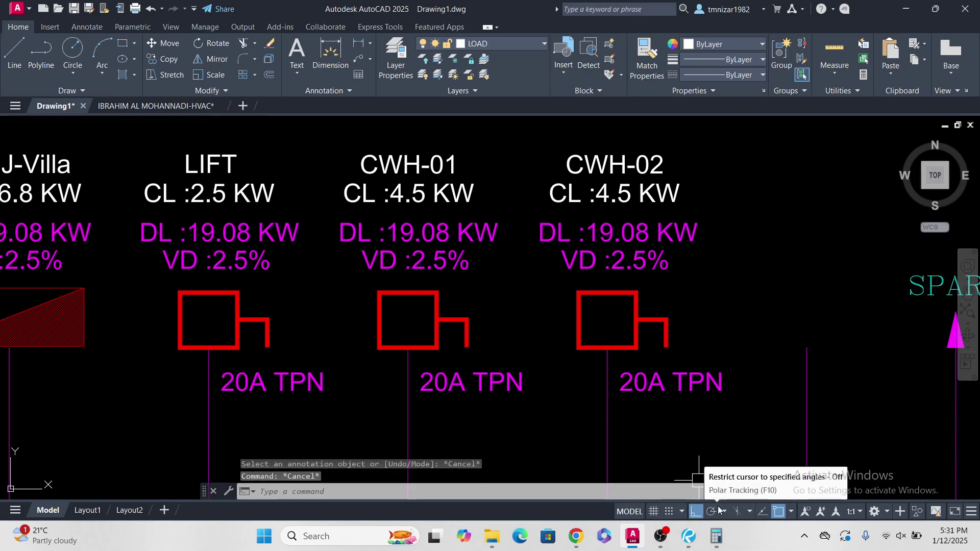
Step: Switch to Calculator, calculate 5 × 1.54, and return to the AutoCAD drawing
left_click(717, 537)
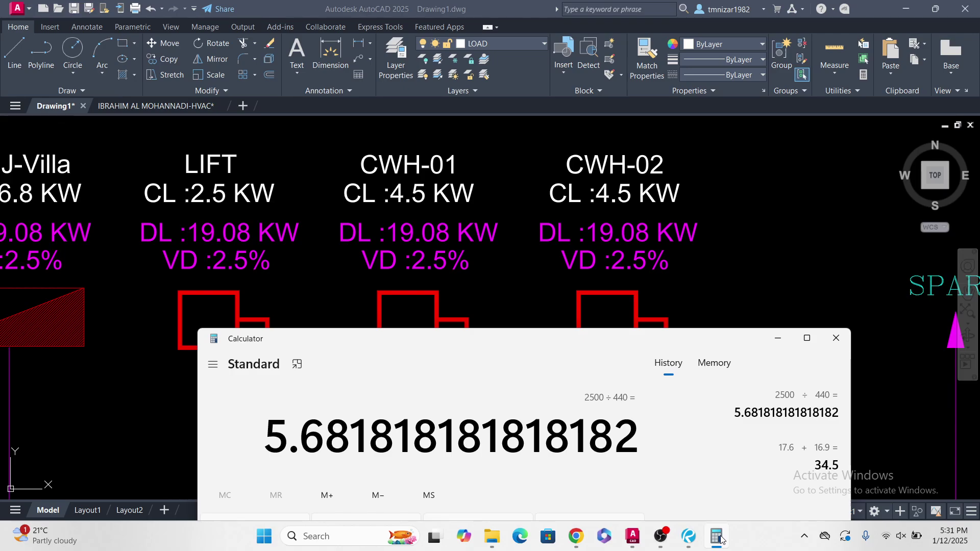
key("Escape")
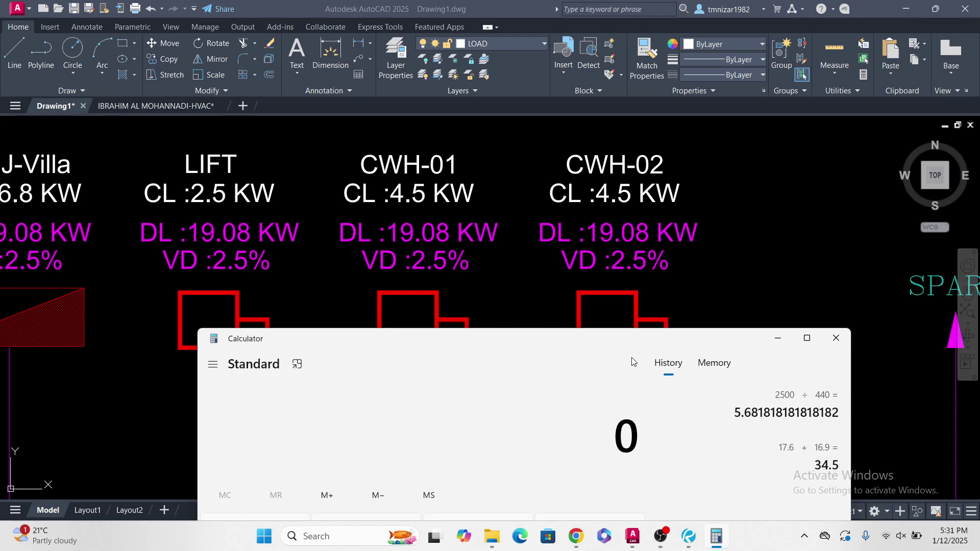
left_click_drag(630, 345, 673, 258)
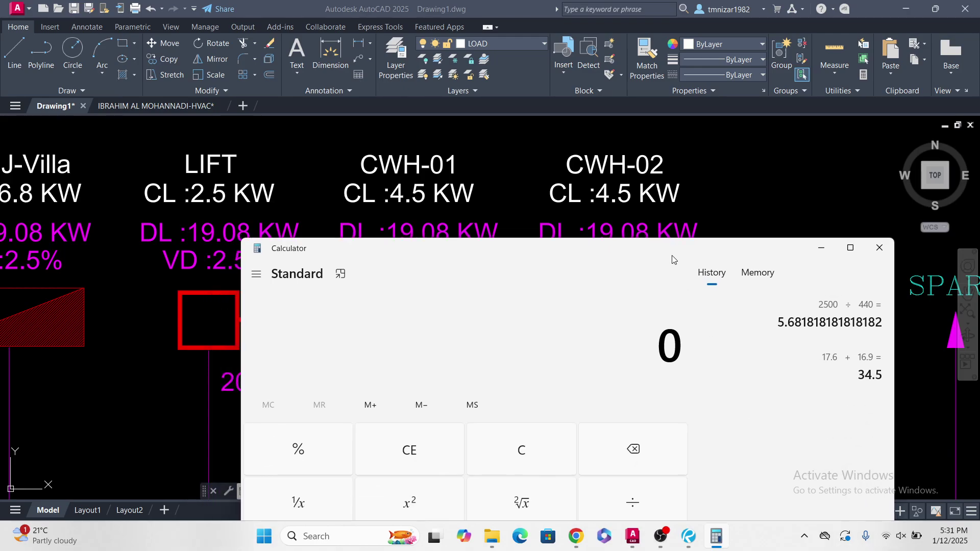
left_click_drag(673, 258, 692, 291)
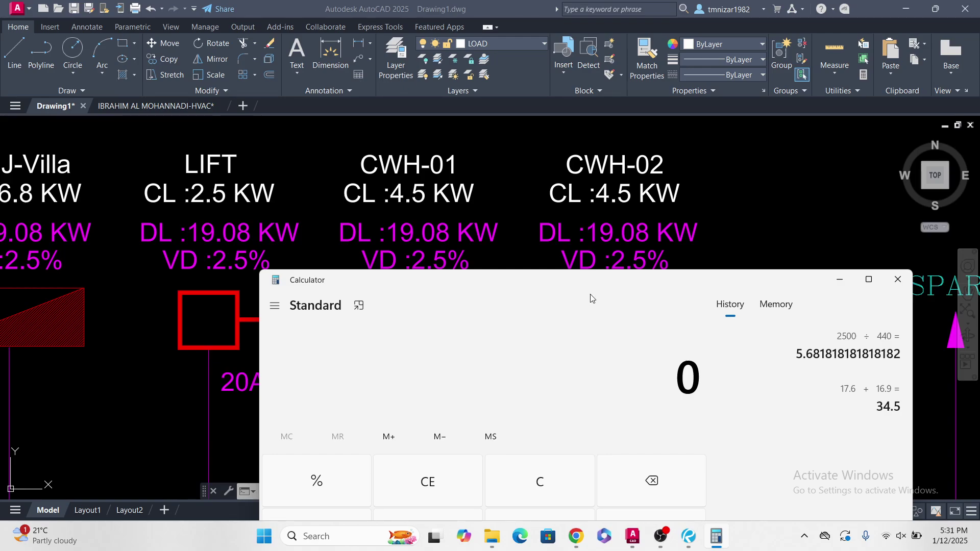
type("5 × 1.")
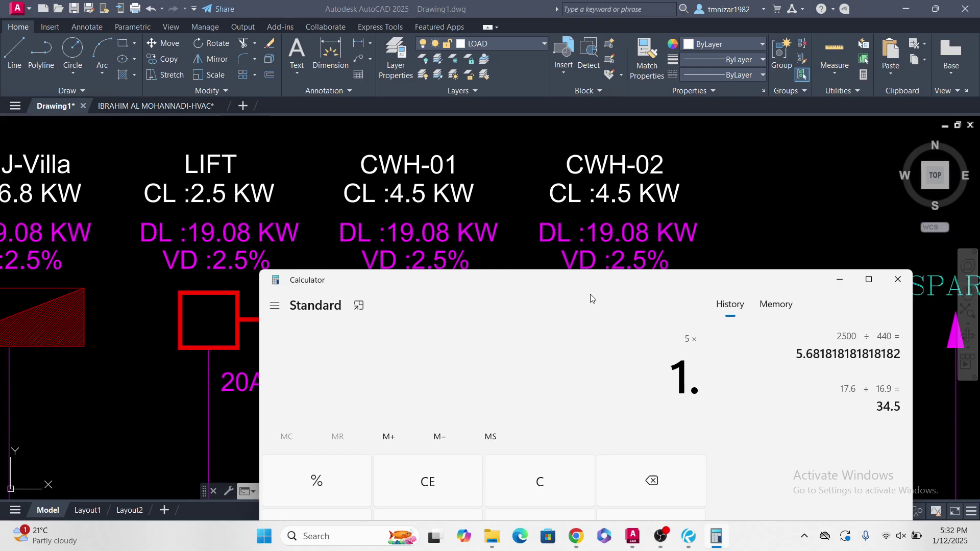
type("54")
key("Return")
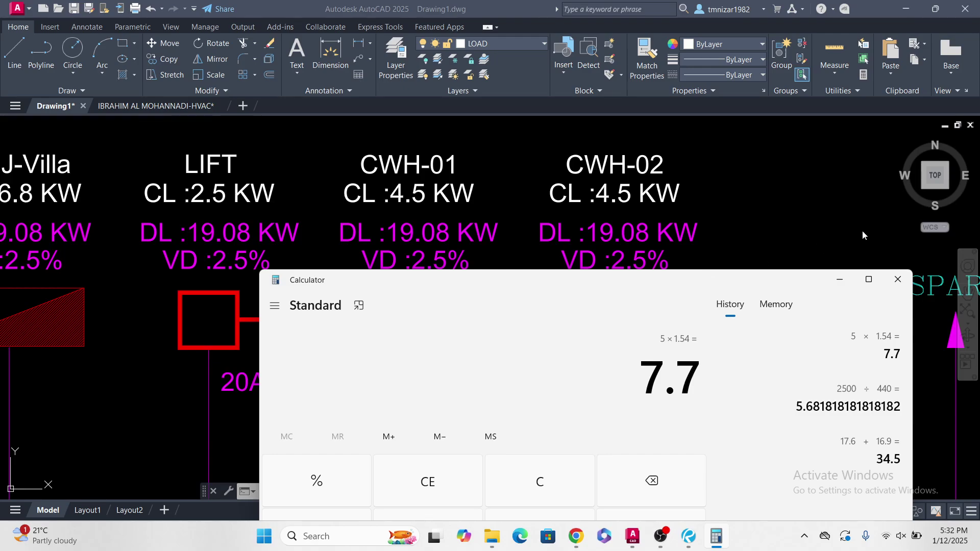
left_click(840, 280)
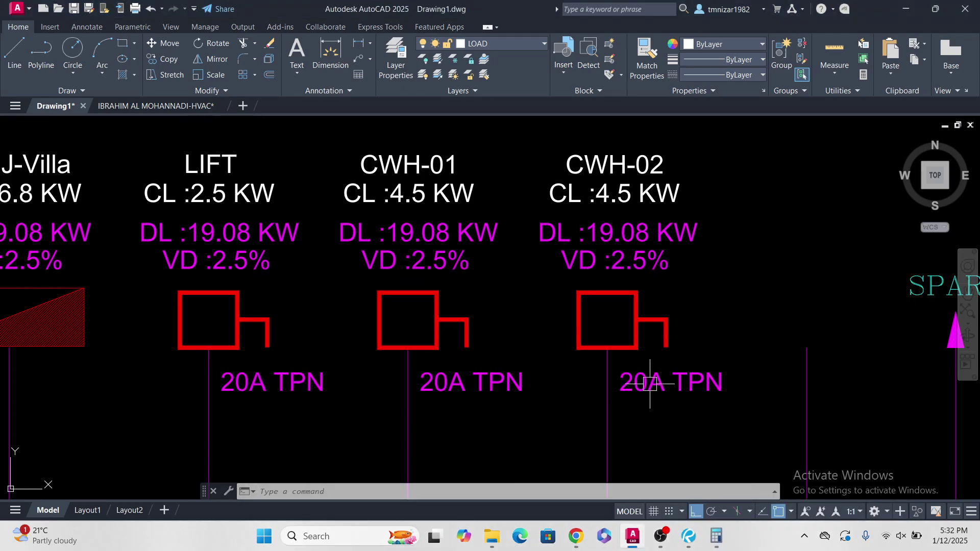
Step: Bring Calculator back up, clear it, and enter 1 divided by the square root of 3
left_click(719, 538)
key("Escape")
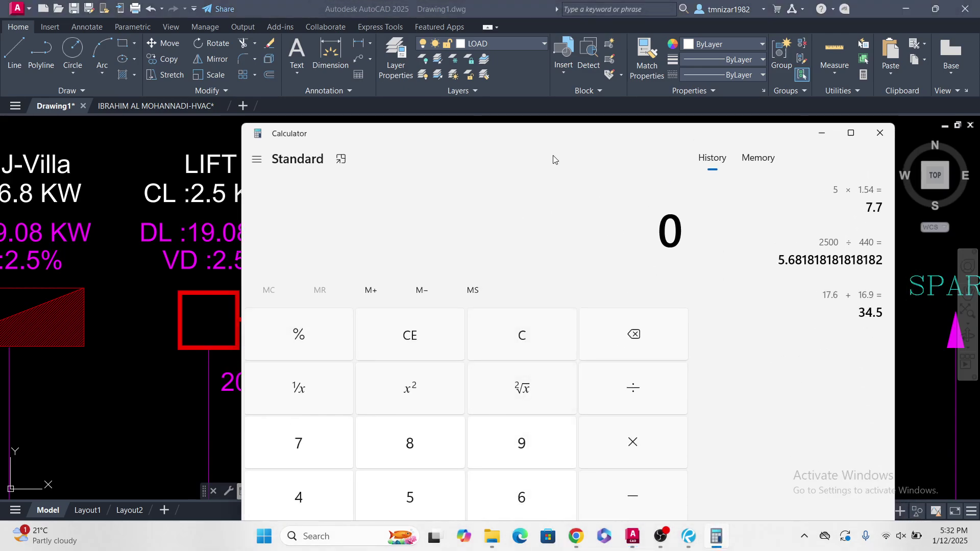
left_click_drag(560, 134, 535, 47)
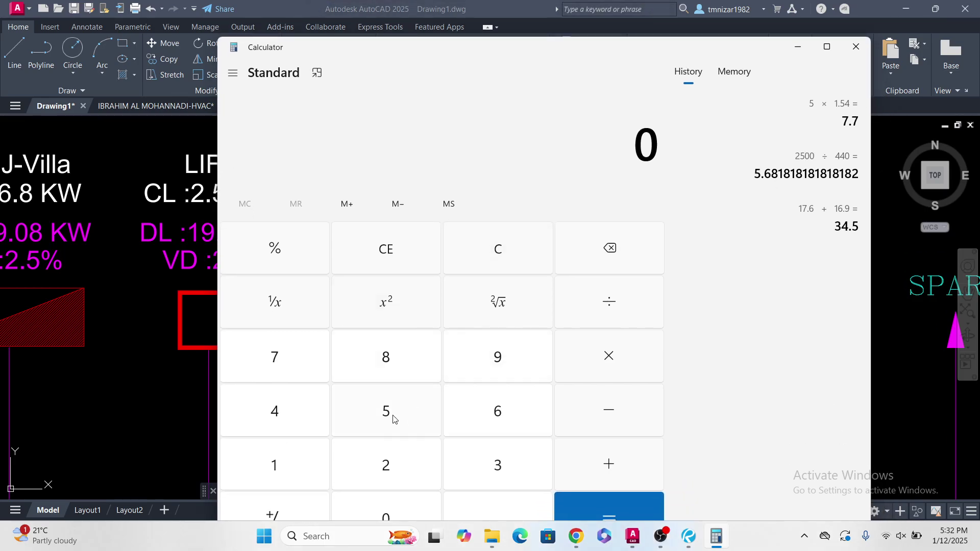
left_click(294, 463)
left_click(607, 302)
left_click(498, 467)
left_click(500, 314)
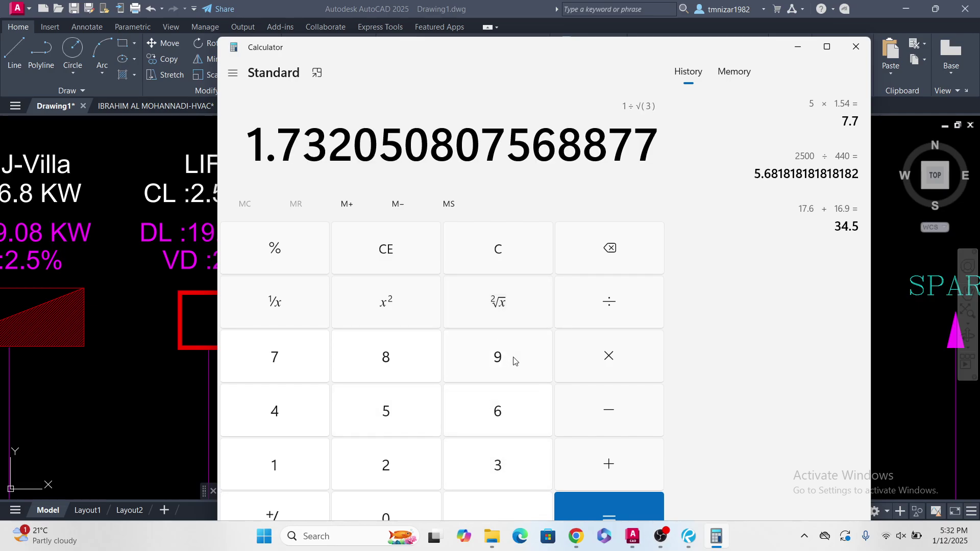
Step: Multiply the quotient by 1000 and by 0.9 to work out the current per kilowatt
left_click(609, 358)
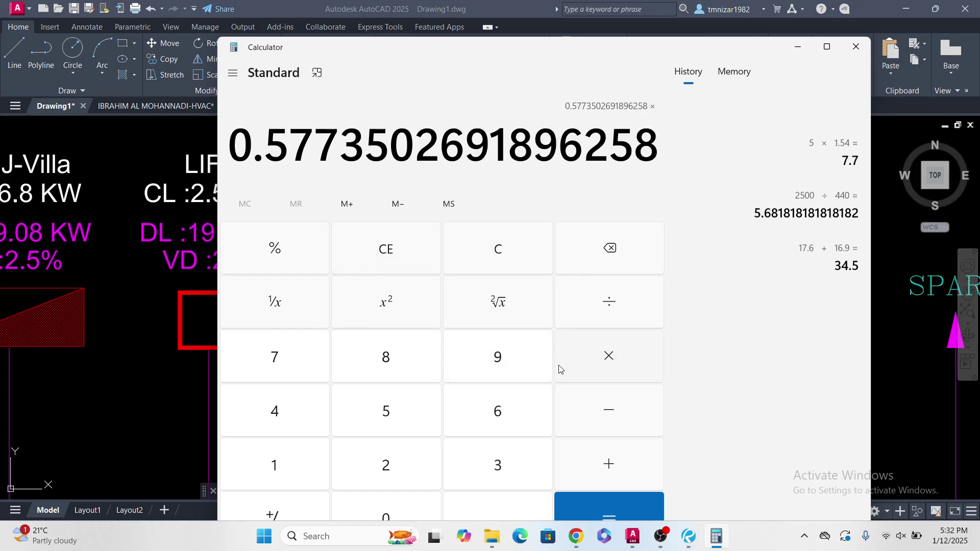
left_click(287, 469)
left_click(385, 512)
left_click(386, 512)
left_click(386, 512)
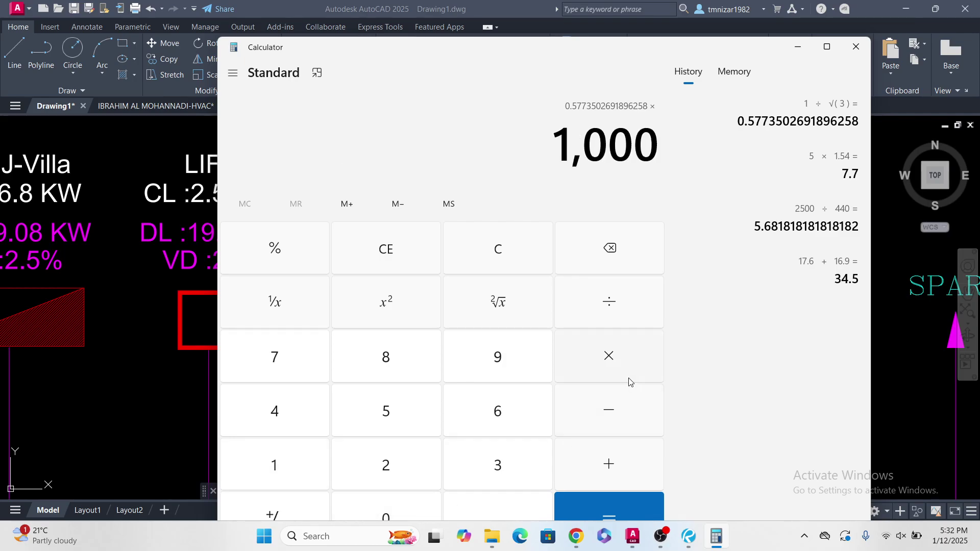
left_click(622, 373)
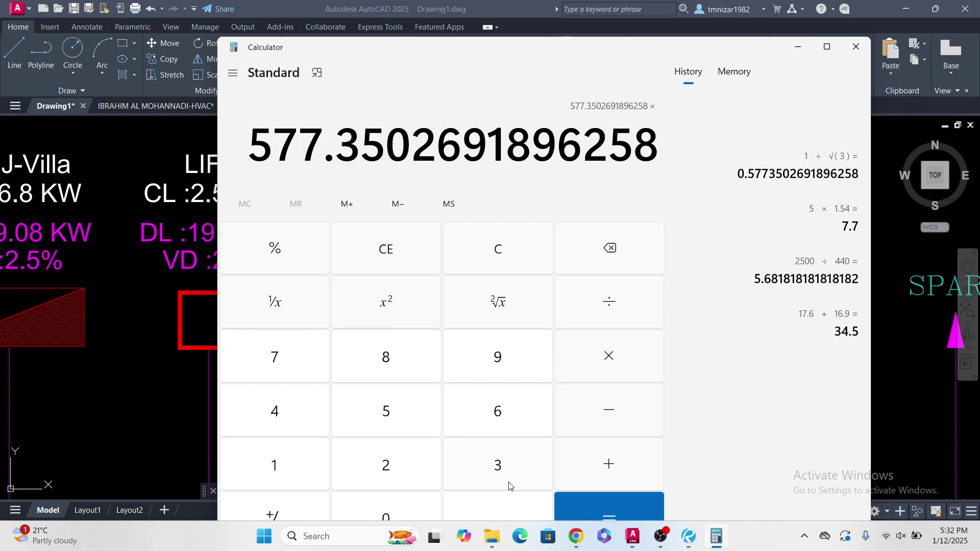
left_click(507, 514)
left_click(505, 367)
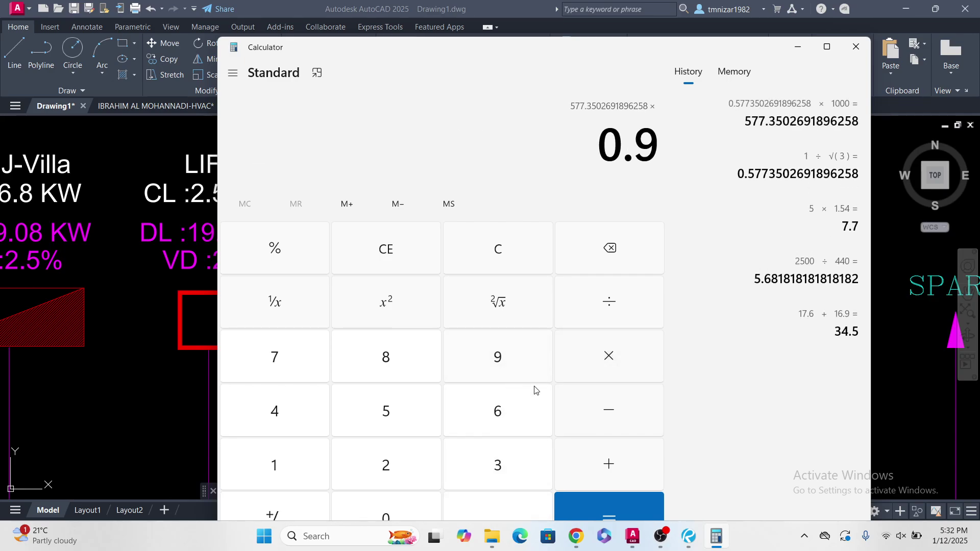
left_click(631, 507)
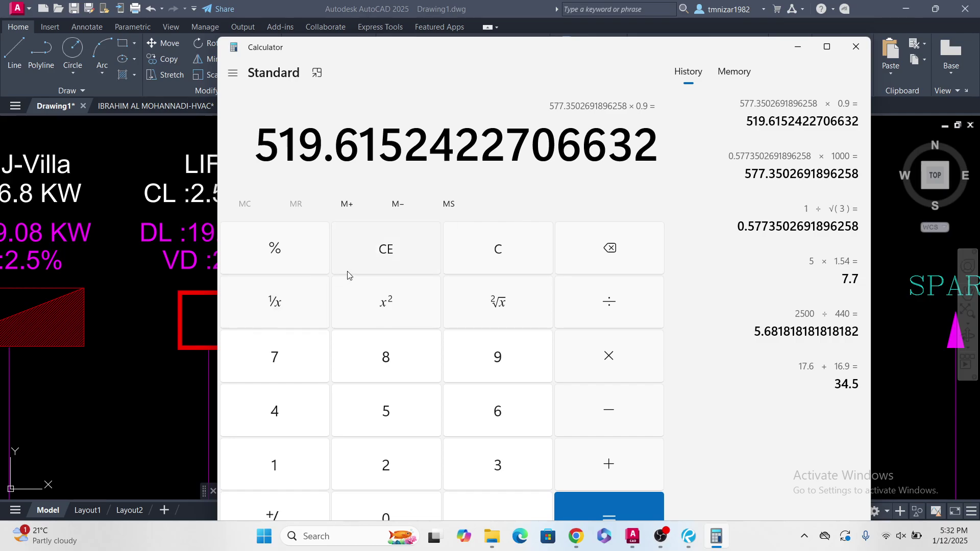
Step: Clear the calculation and enter 1000 divided by the square root of 3
left_click(499, 251)
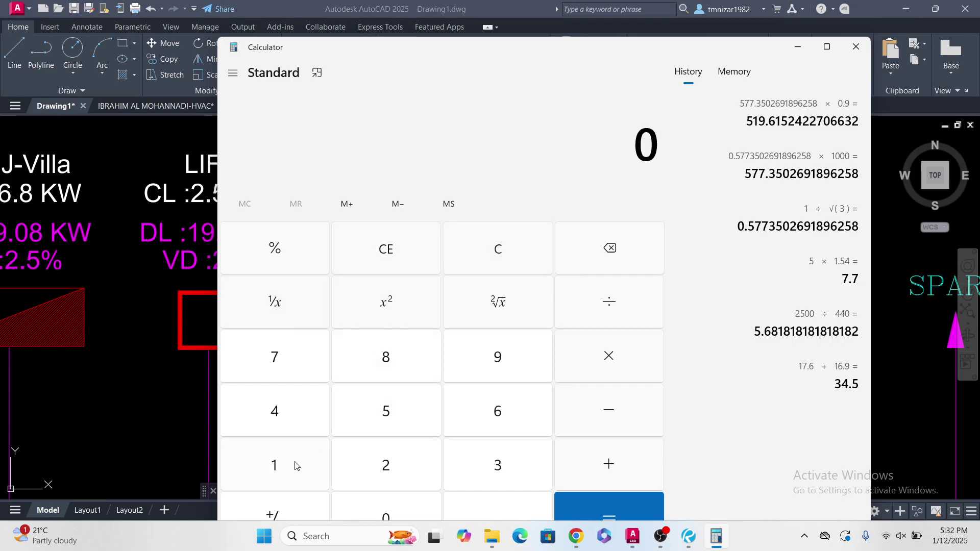
left_click_drag(592, 48, 590, 14)
left_click(286, 424)
left_click(376, 483)
left_click(377, 483)
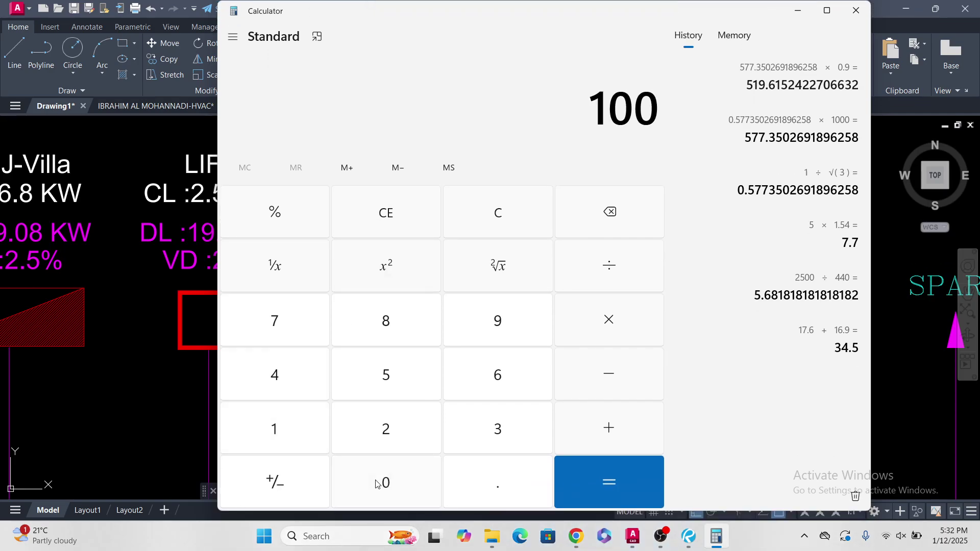
left_click(376, 484)
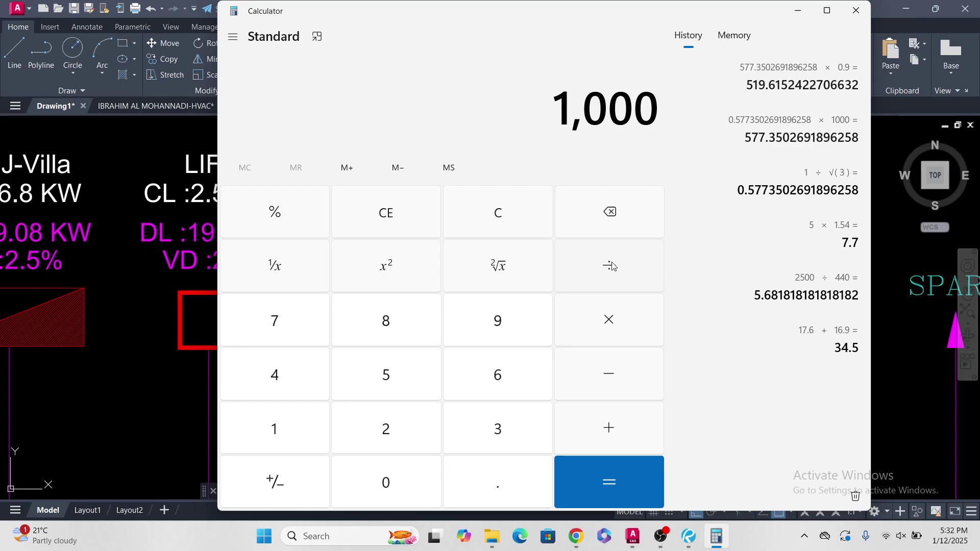
left_click(643, 268)
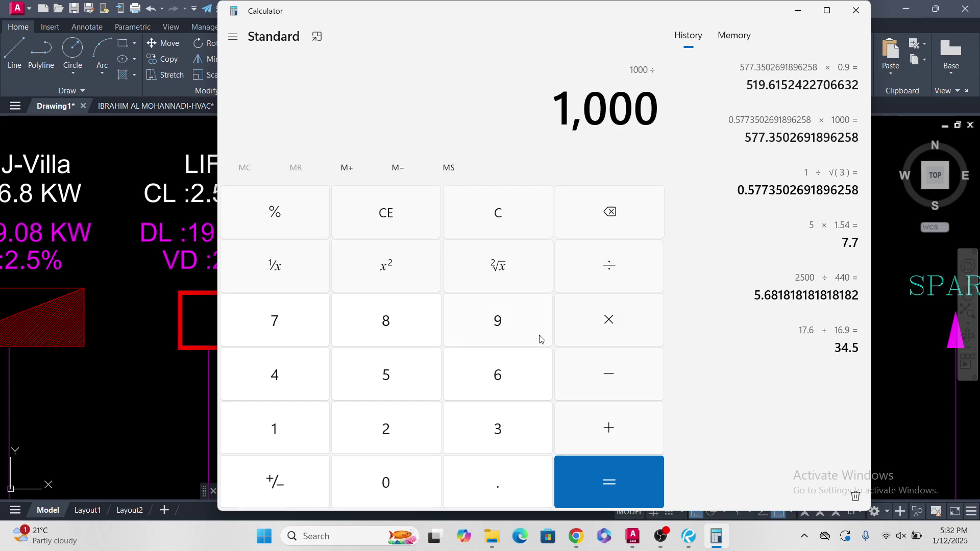
left_click(498, 429)
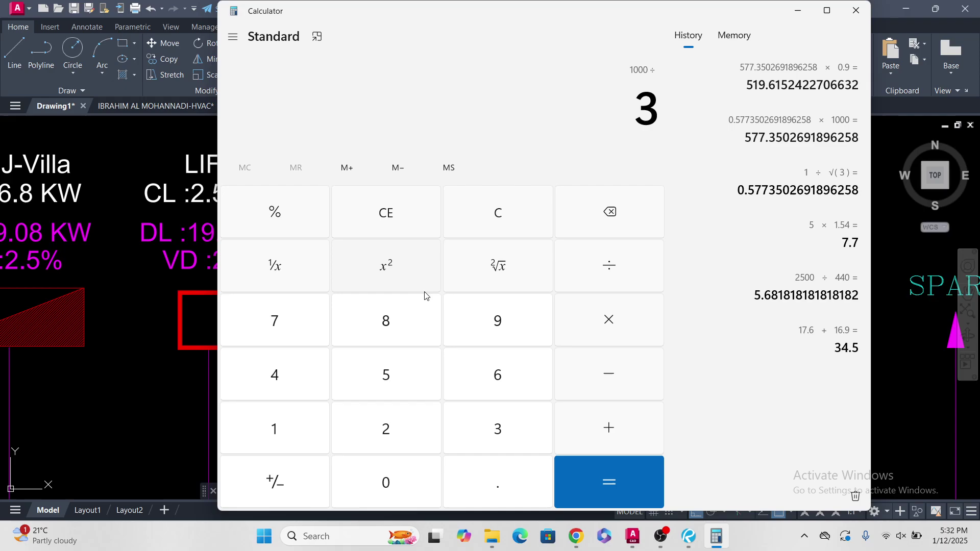
left_click(519, 272)
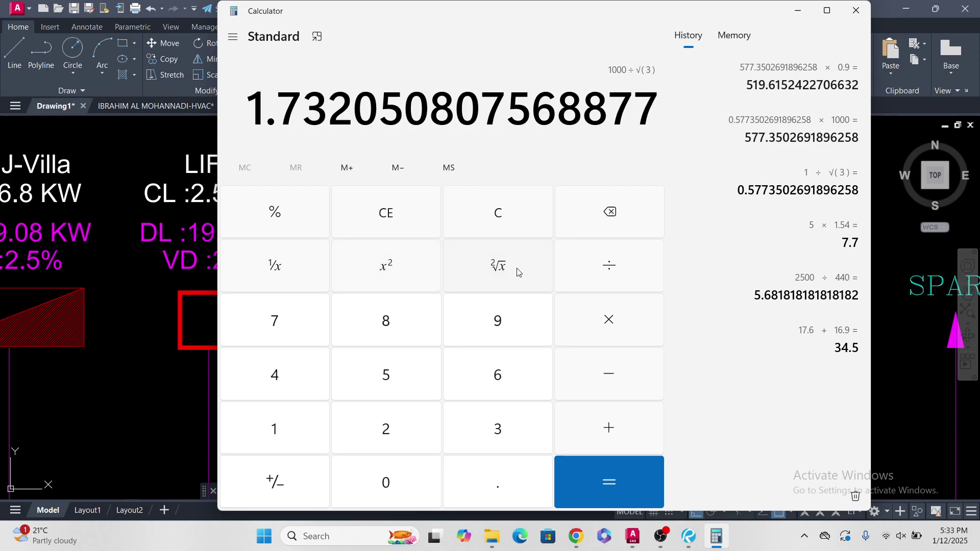
Step: Multiply the quotient by 440 and by 0.9, calculate the result, and minimize Calculator
left_click(608, 321)
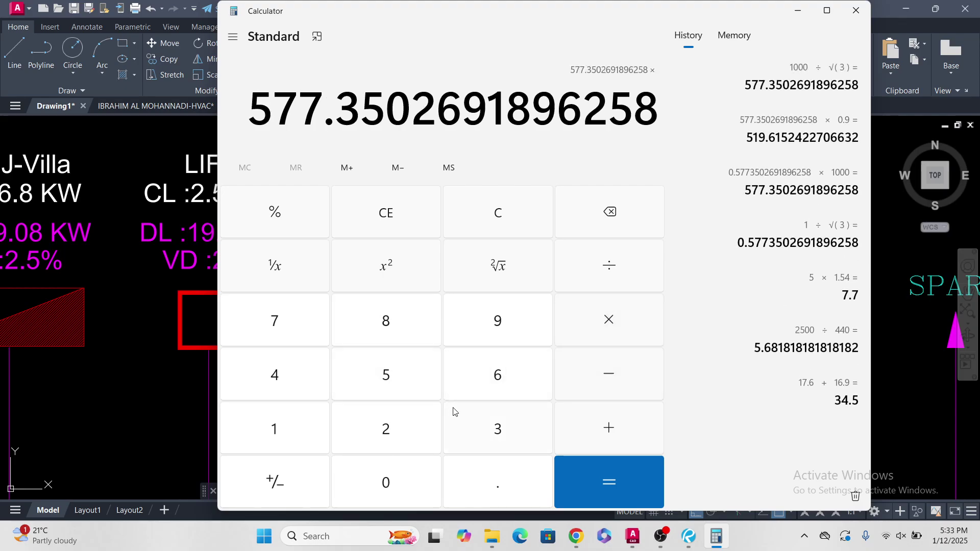
double_click(308, 383)
left_click(381, 476)
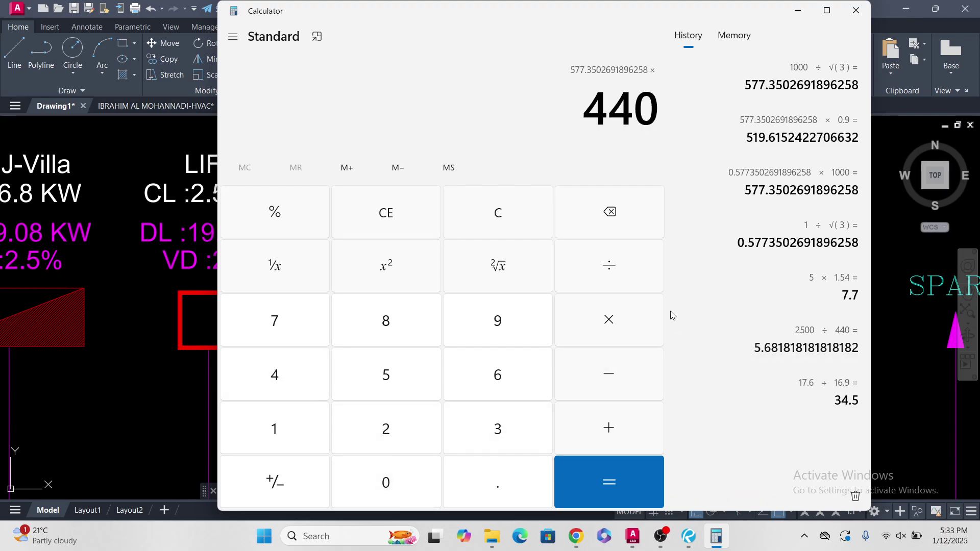
left_click(609, 319)
left_click(495, 490)
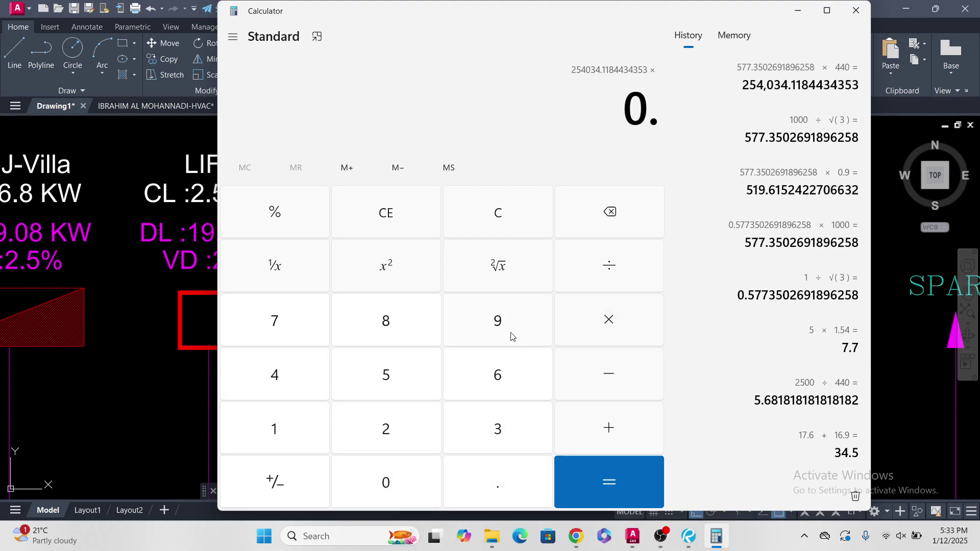
left_click(512, 335)
left_click(628, 467)
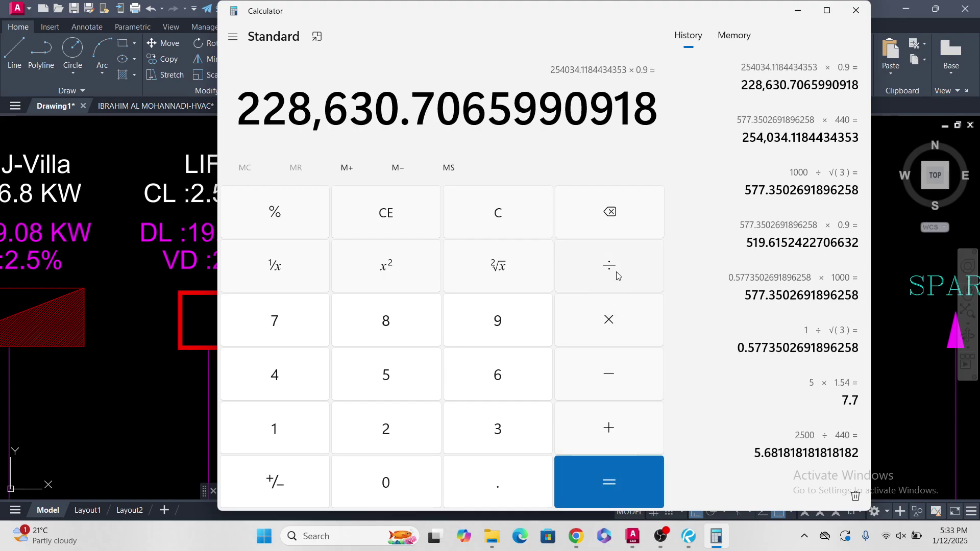
key("Escape")
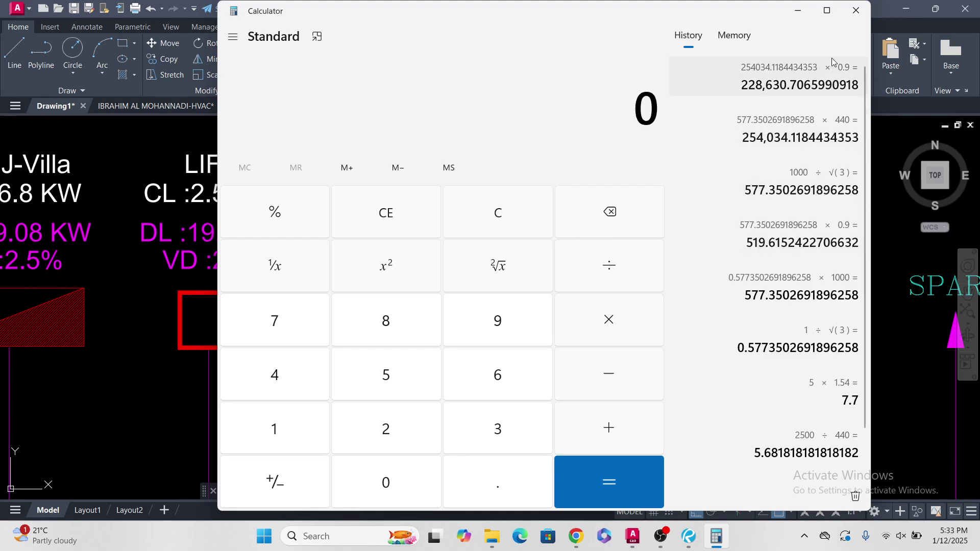
left_click(798, 10)
left_click(346, 536)
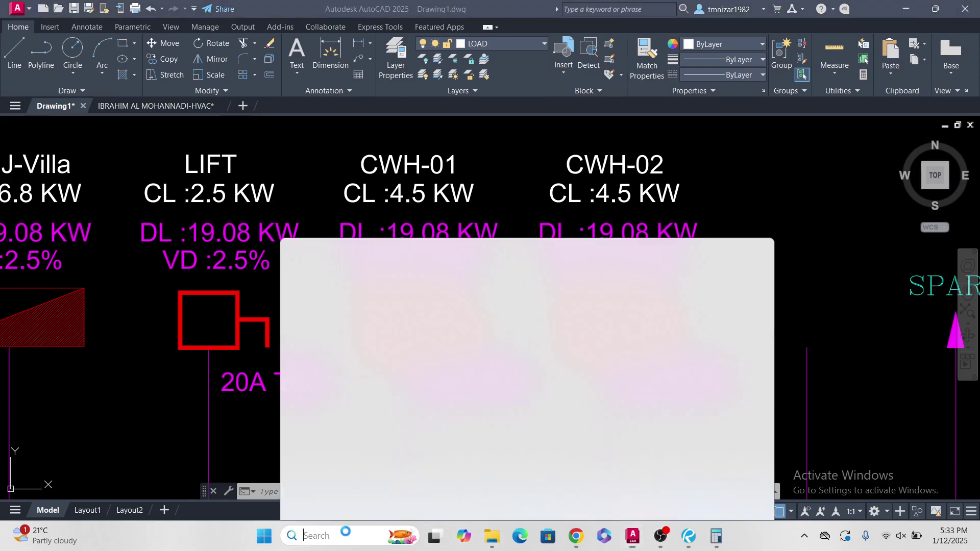
type("C")
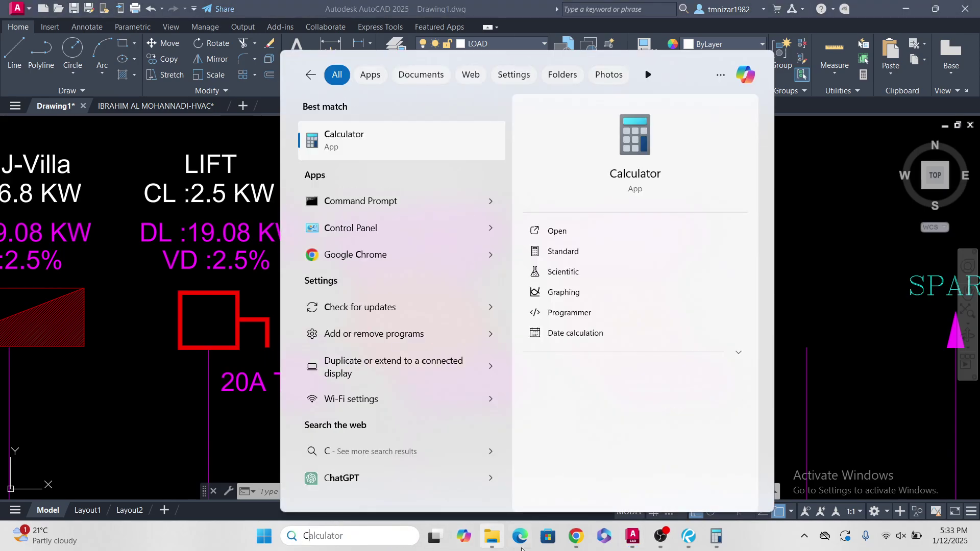
left_click(576, 536)
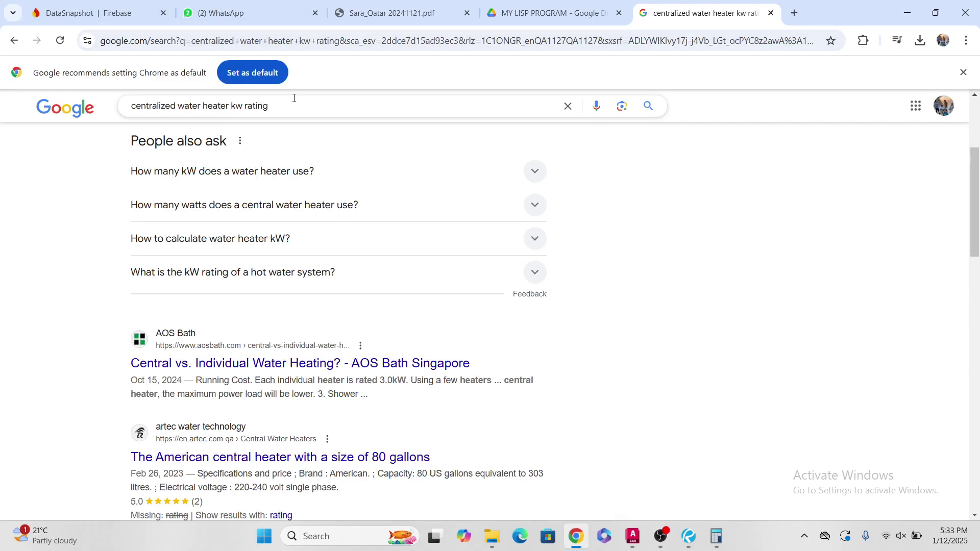
scroll(285, 118, "up", 2)
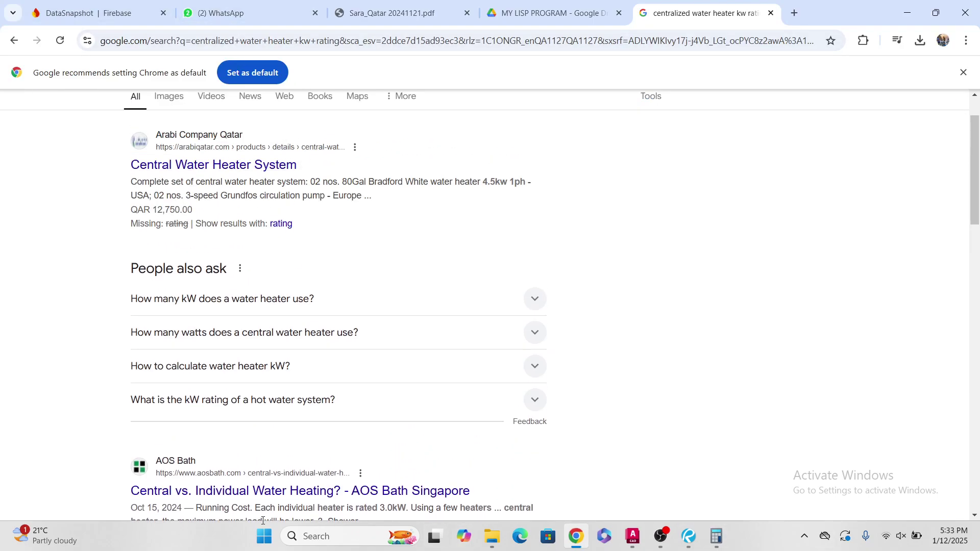
Step: Launch Excel 2016, dismiss the activation wizard, and create a blank workbook
left_click(324, 536)
type("EXCE")
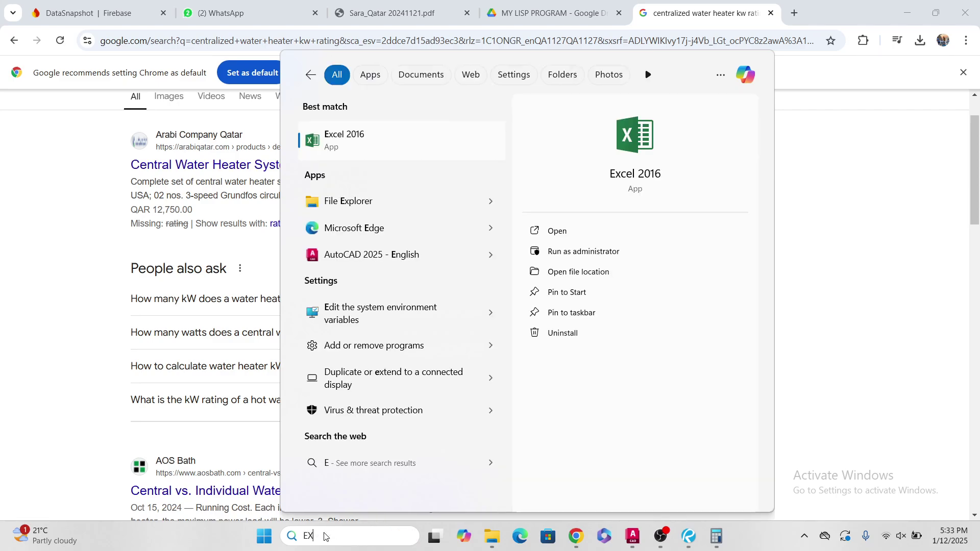
left_click(345, 139)
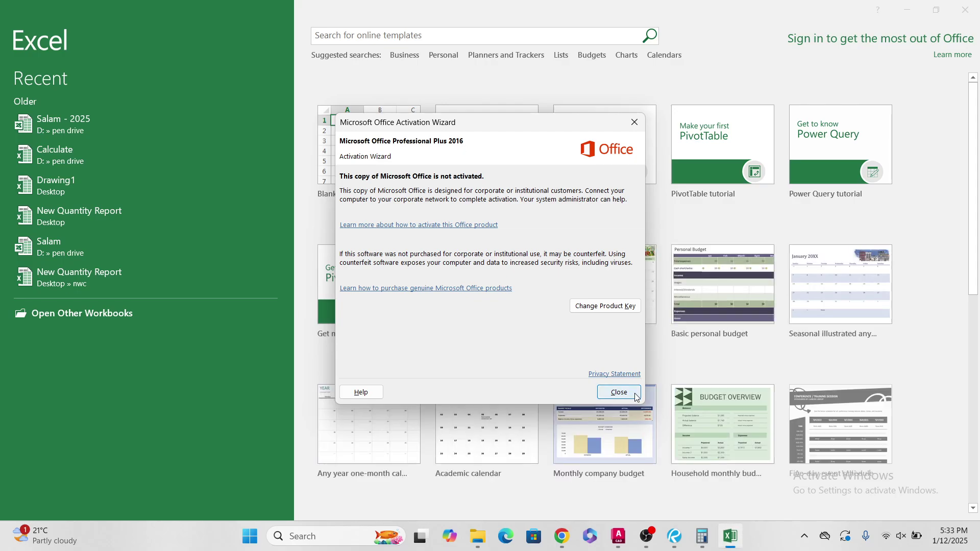
left_click(636, 396)
left_click(390, 127)
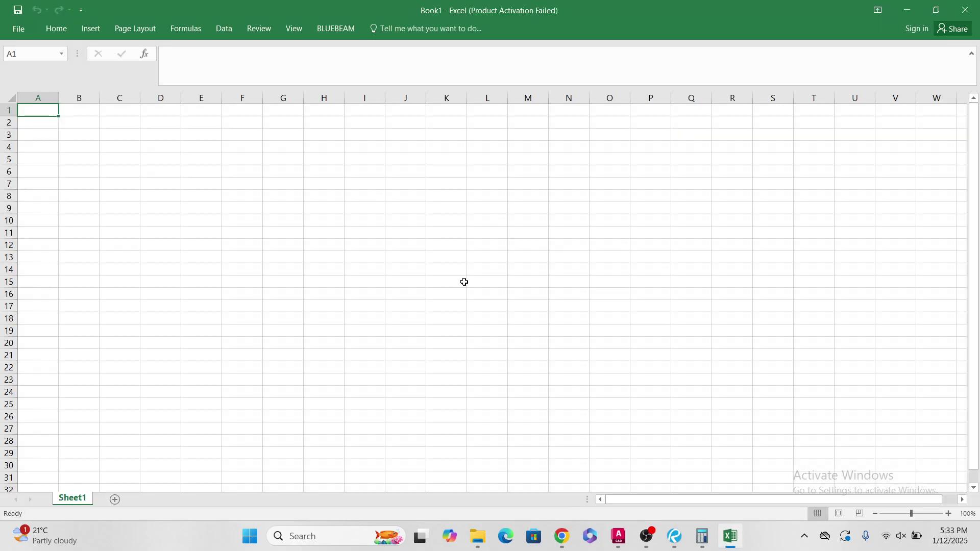
Step: Begin cell K15 with 1000 / and copy the square root of 3 from Calculator for use in the formula
left_click(459, 280)
type("1000")
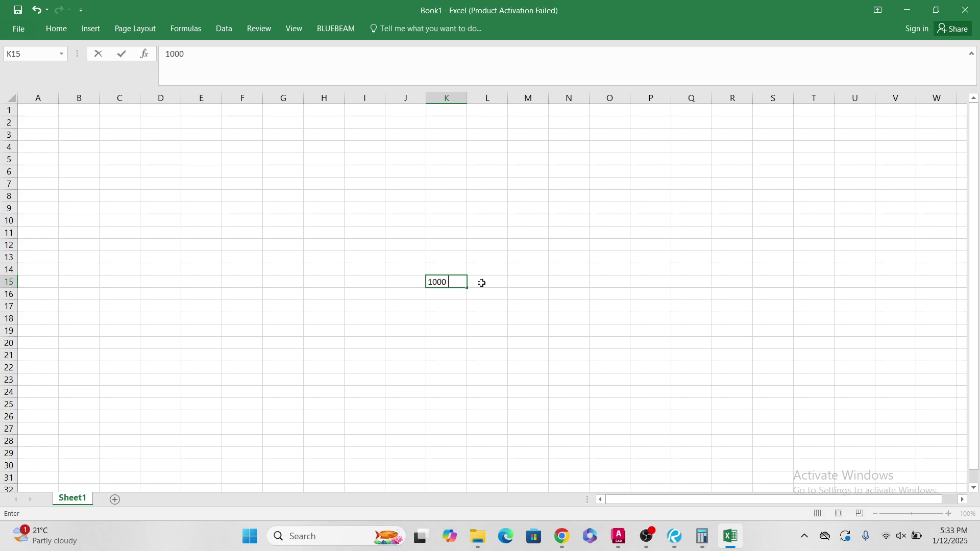
type("/")
left_click(703, 536)
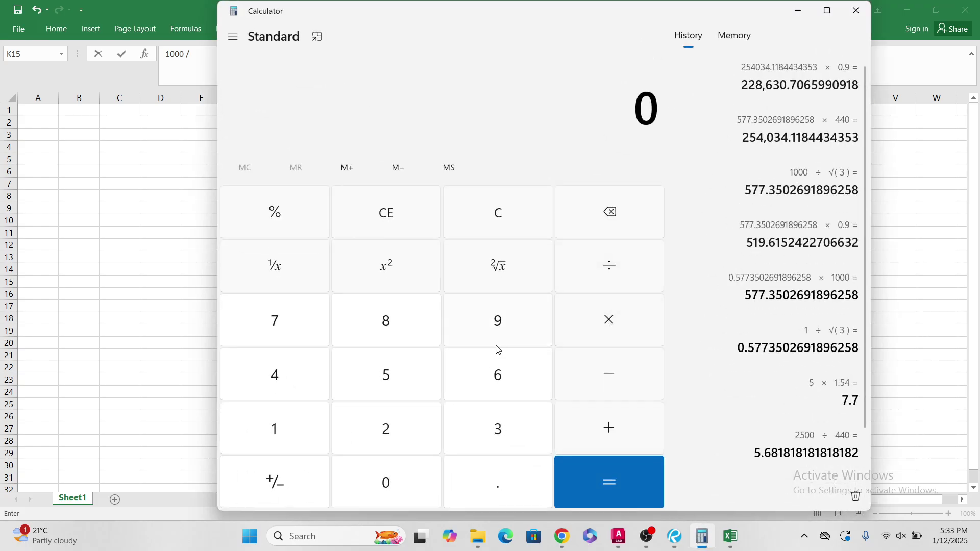
left_click(498, 425)
left_click(498, 266)
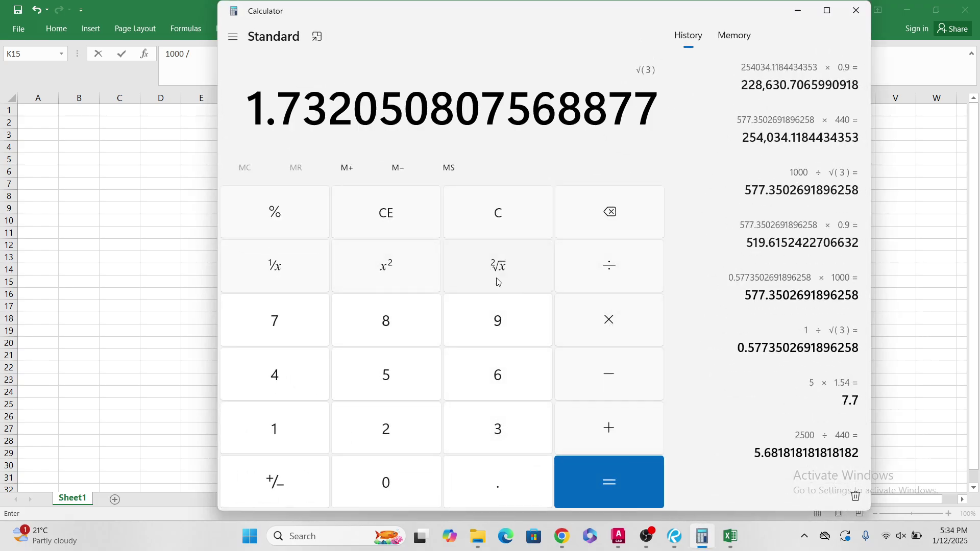
left_click_drag(249, 107, 669, 121)
key("ctrl+c")
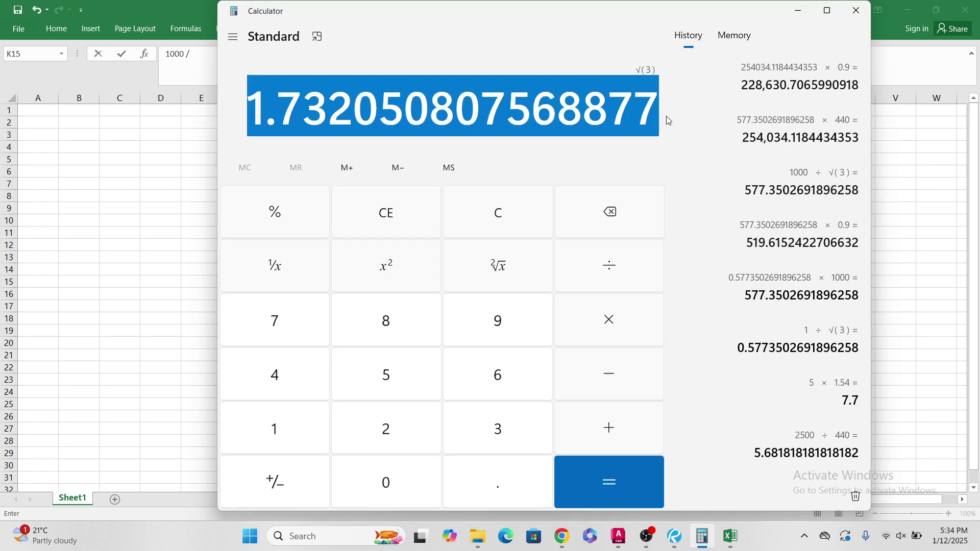
left_click(796, 14)
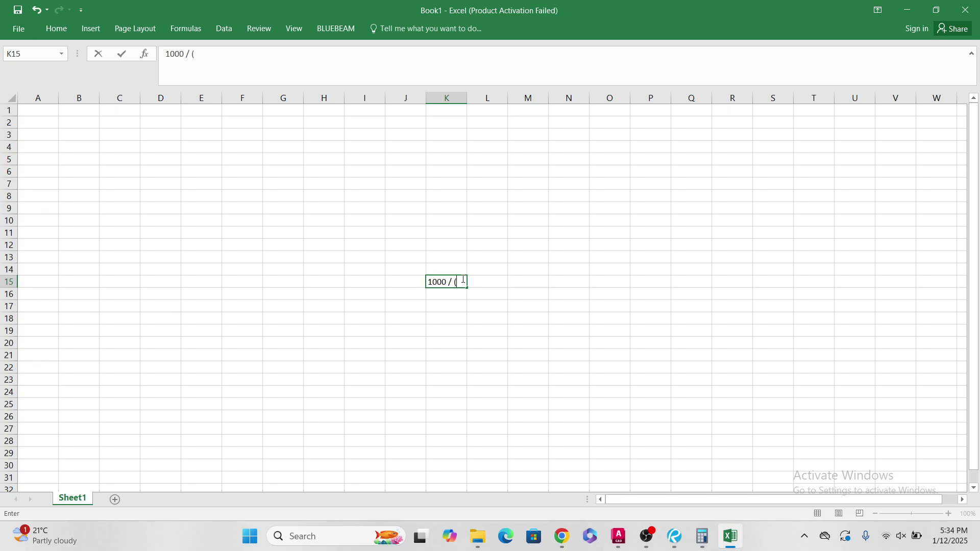
Step: Complete K15 as the formula =1000 / (1.732050807568877 *440*.9) and evaluate it
key("ctrl+v")
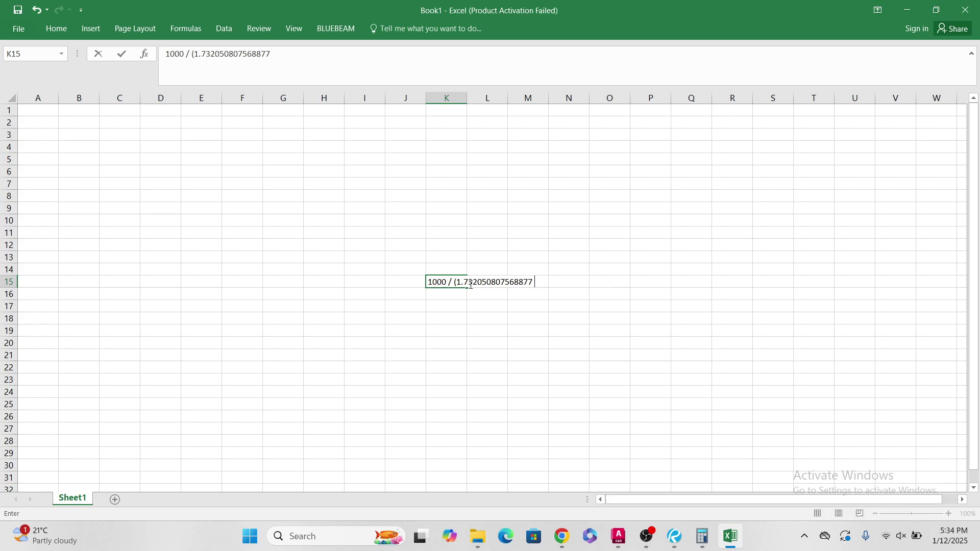
type("*440*.9")
type(")")
left_click_drag(430, 283, 428, 282)
type("=1")
left_click_drag(431, 282, 428, 282)
type("=")
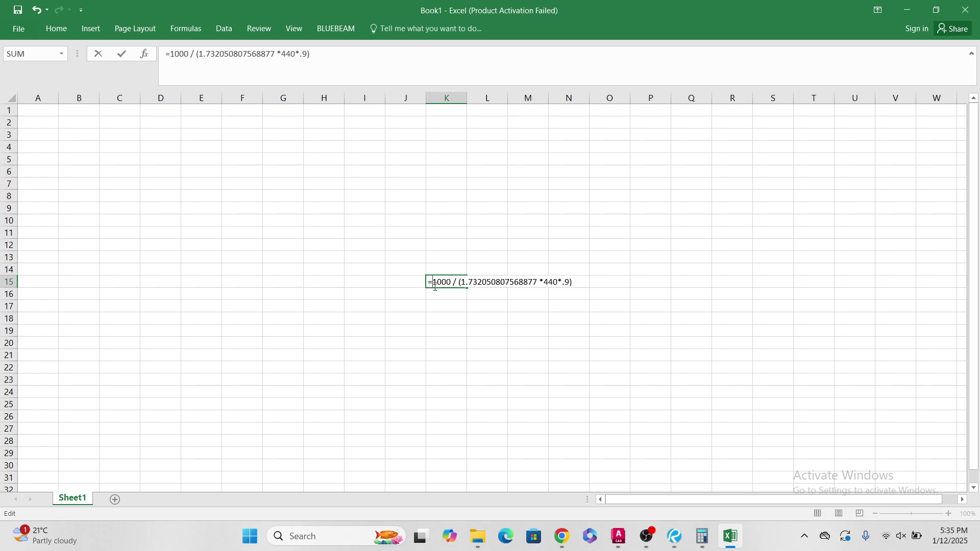
key("Return")
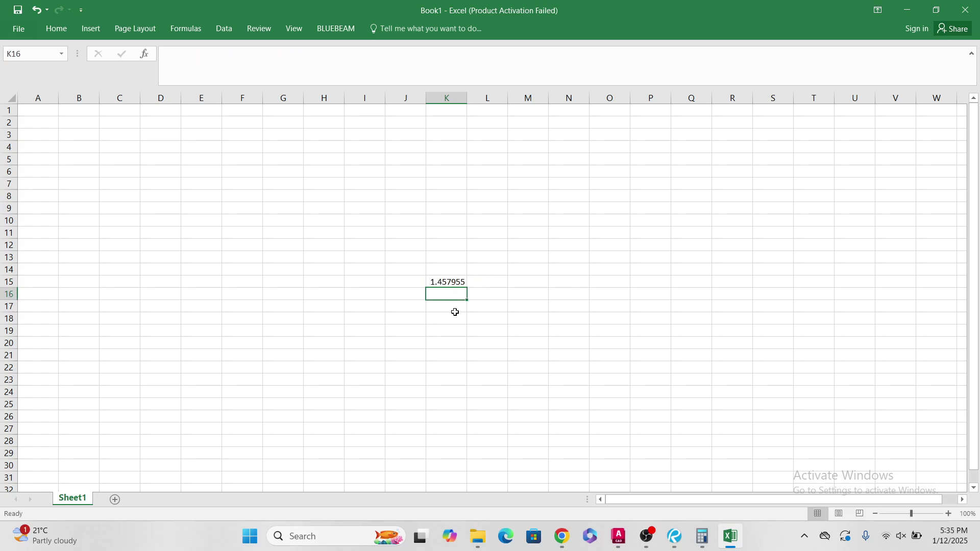
Step: Test a power factor of 0.8 in the K15 formula and restore it to 0.9
left_click(456, 281)
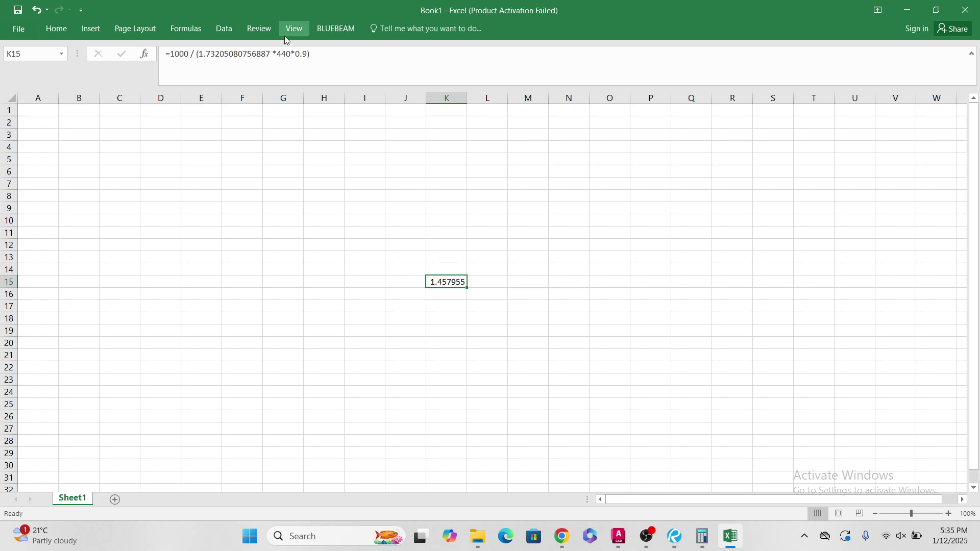
left_click(304, 54)
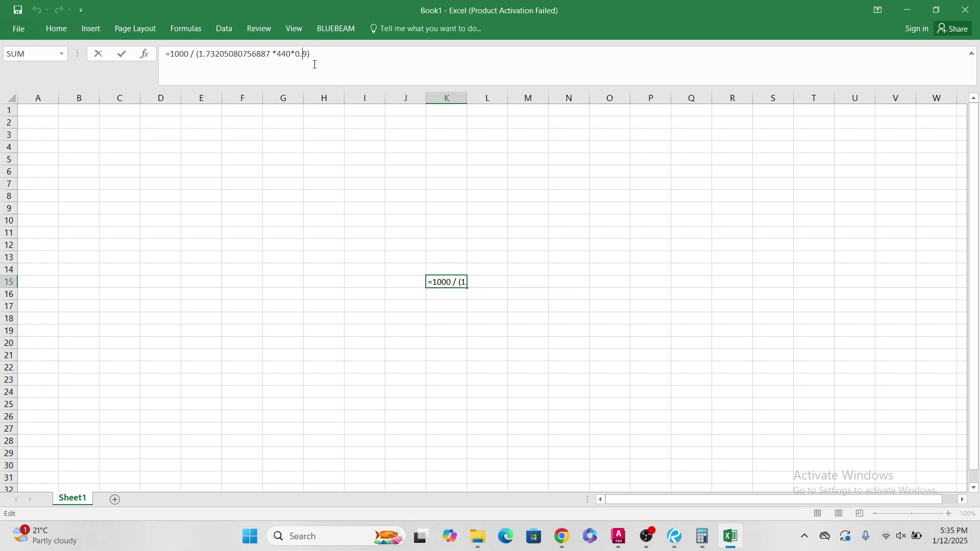
key("Delete")
type("8")
left_click(397, 173)
left_click(455, 285)
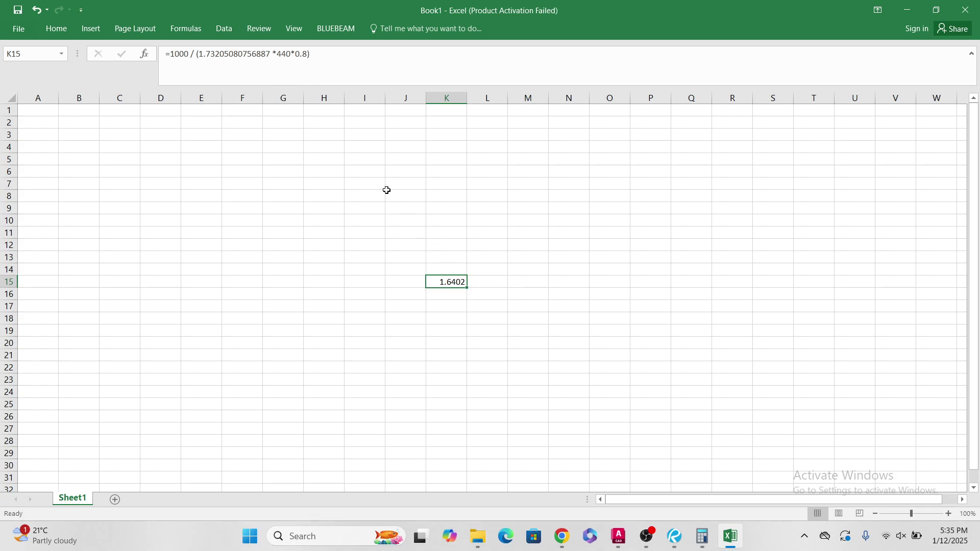
left_click(304, 53)
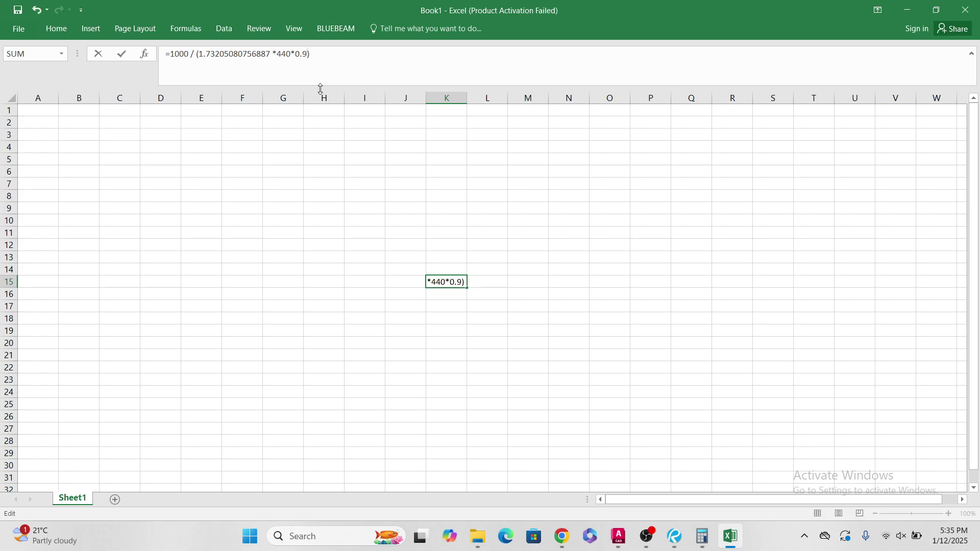
key("Return")
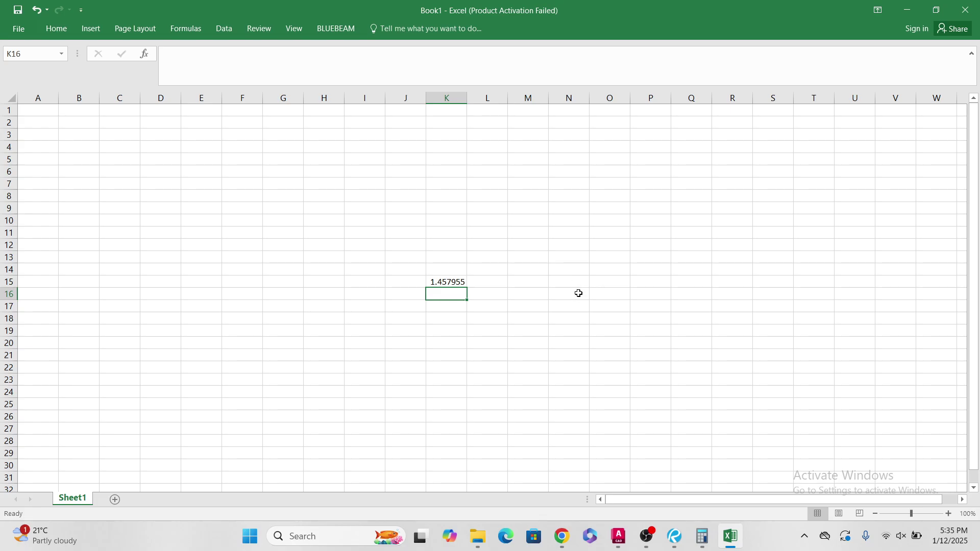
Step: Switch to Calculator, multiply 4.5 by 1.45 for the water heater current, and minimize it
left_click(712, 542)
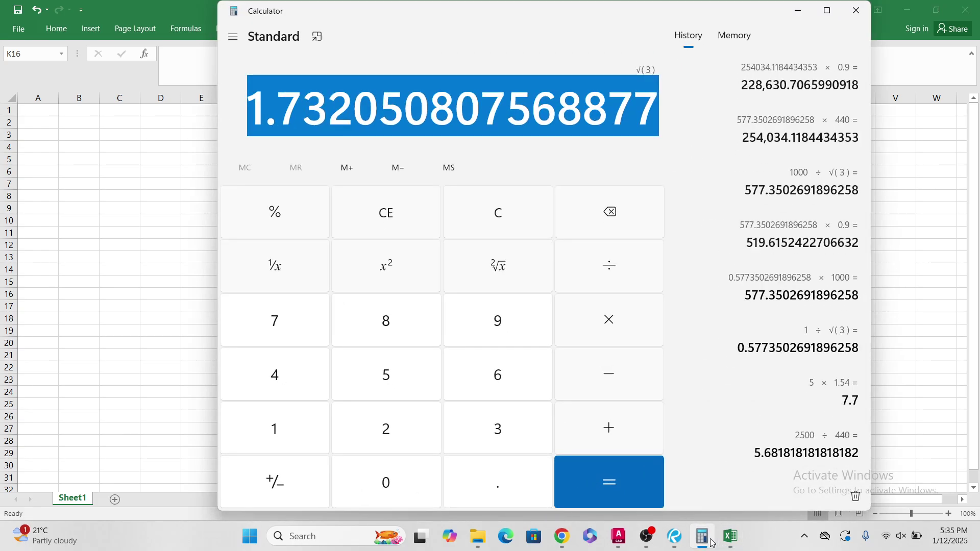
key("Escape")
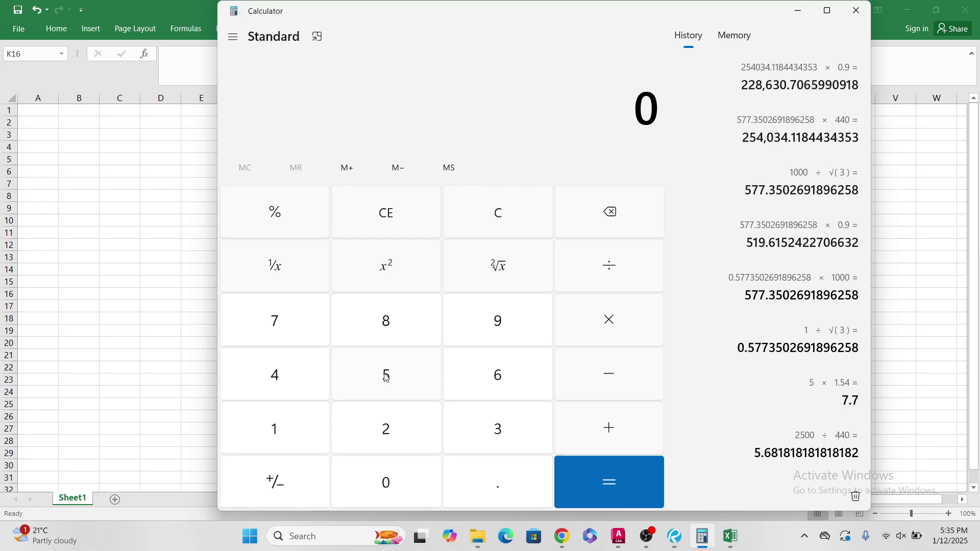
left_click(309, 373)
left_click(505, 486)
left_click(396, 398)
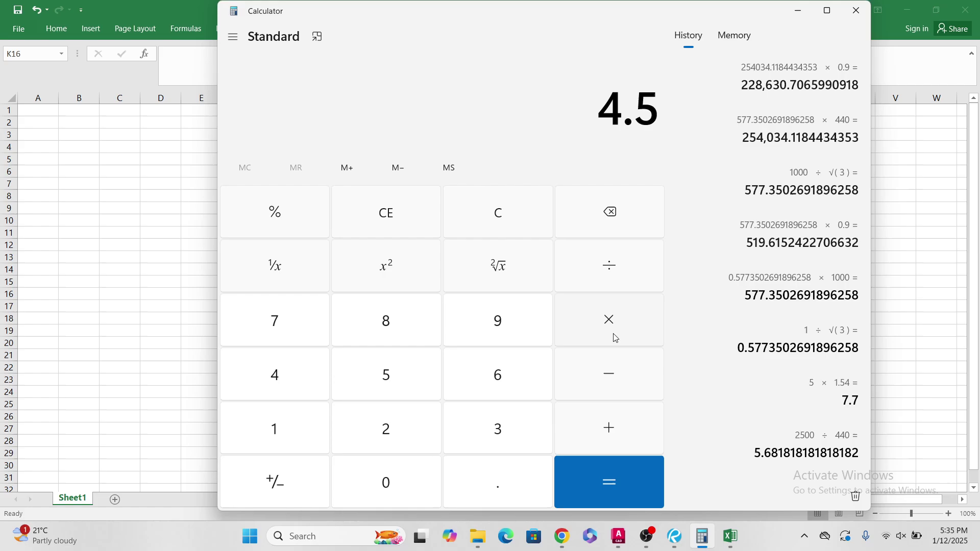
left_click(299, 435)
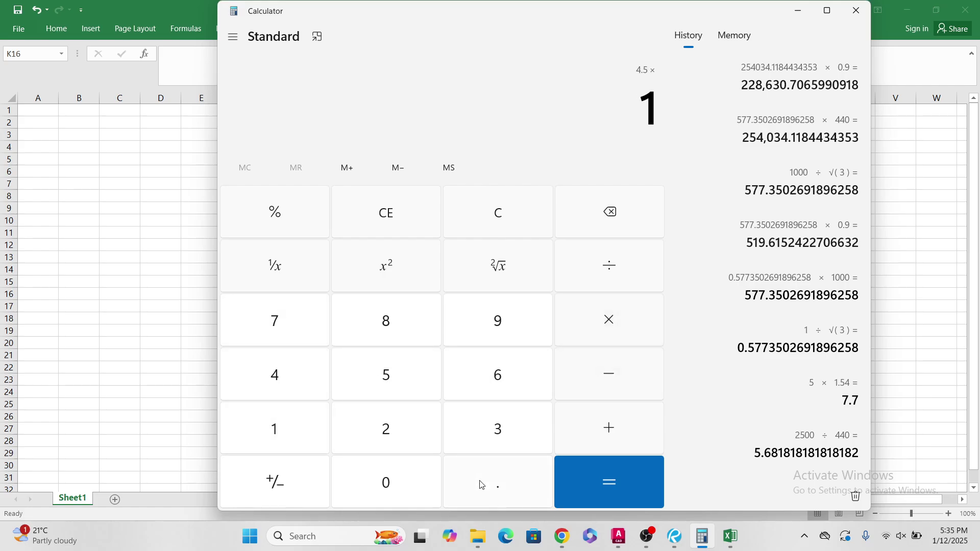
left_click(490, 485)
left_click(301, 392)
left_click(399, 376)
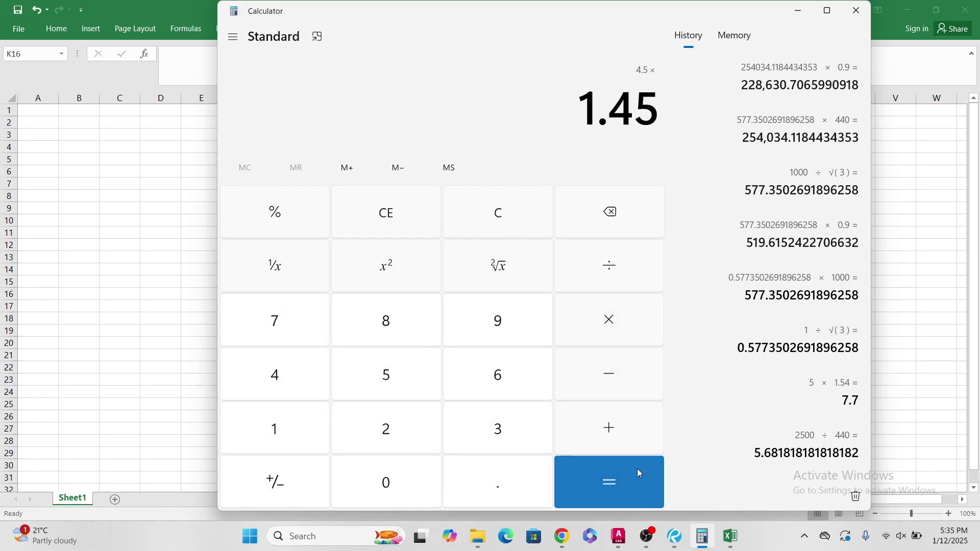
left_click(633, 475)
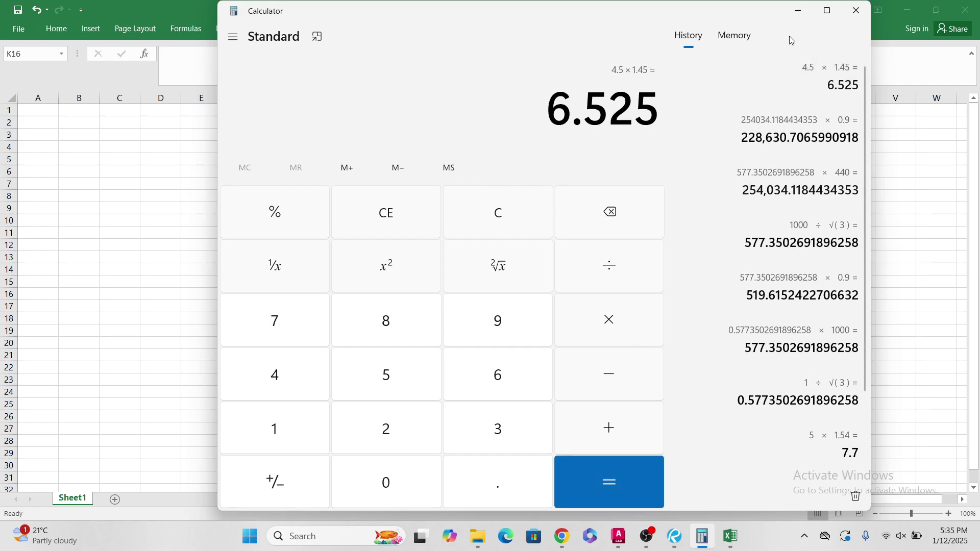
left_click(790, 19)
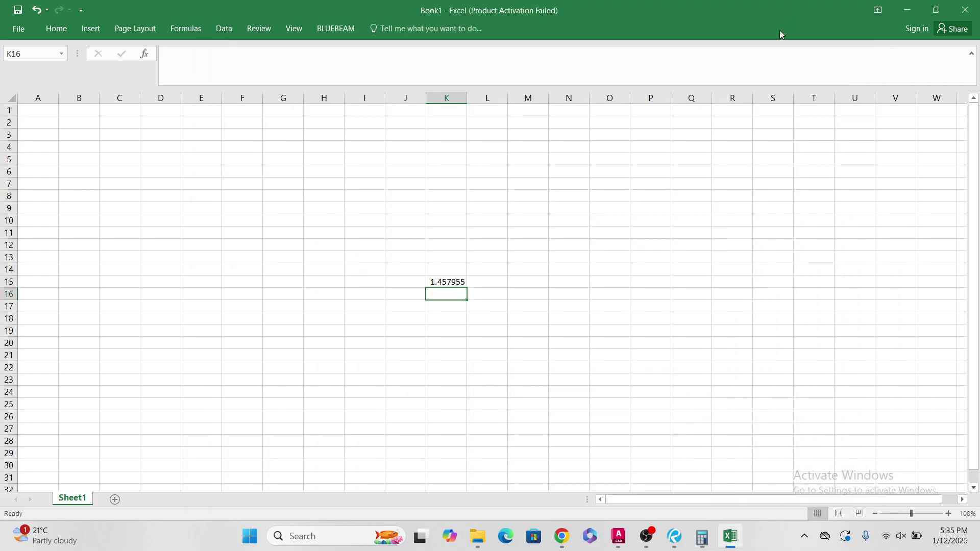
Step: Change the voltage in the K15 formula to 420 and evaluate it with power factors of 0.9 and 0.8
left_click(434, 284)
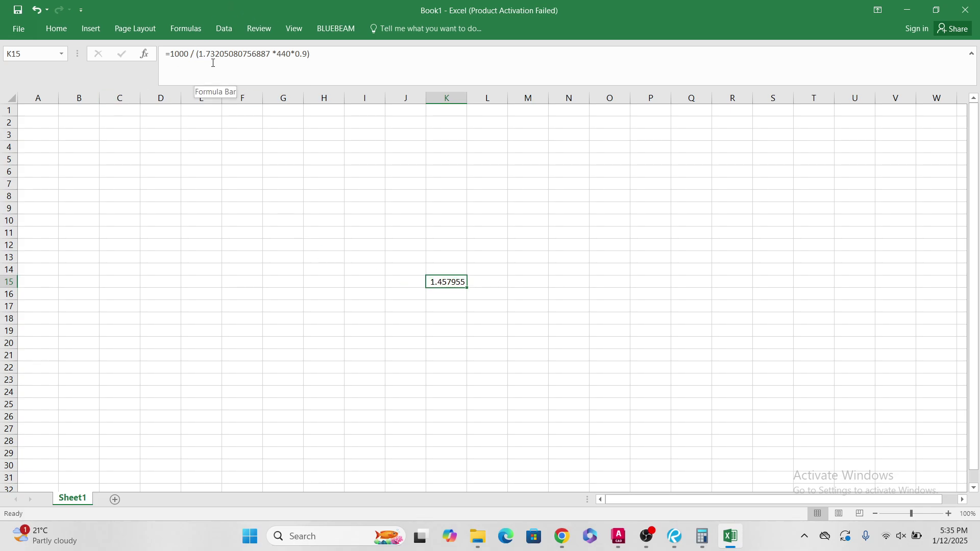
left_click(283, 54)
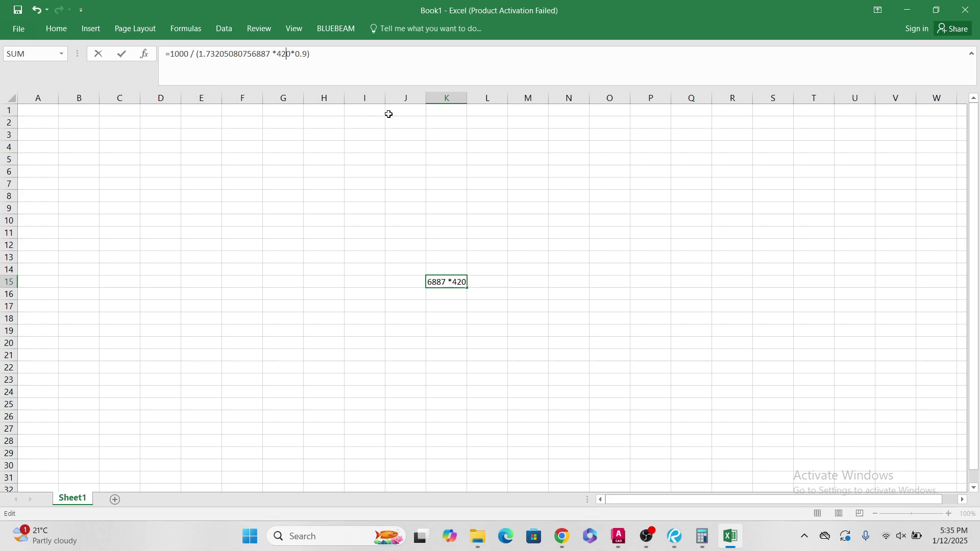
left_click(412, 174)
left_click(449, 279)
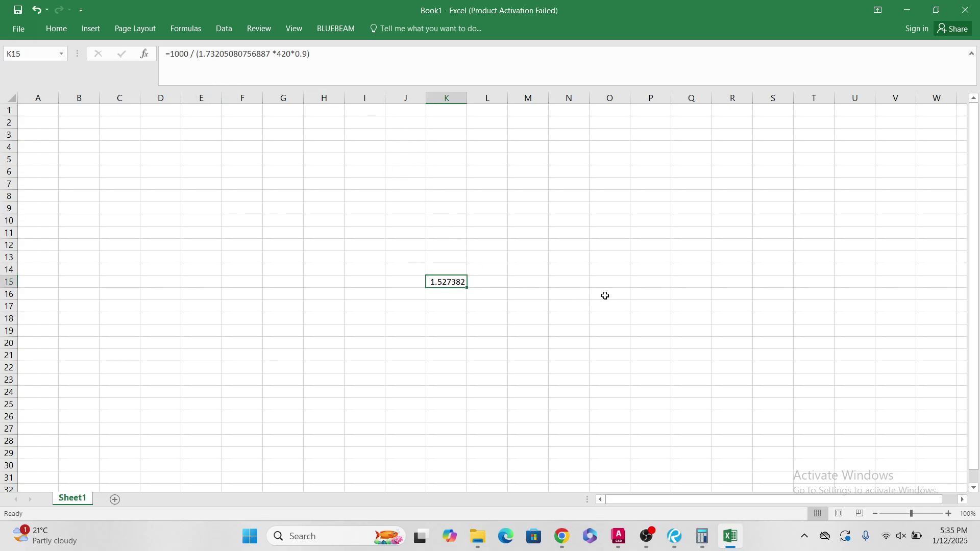
left_click(303, 54)
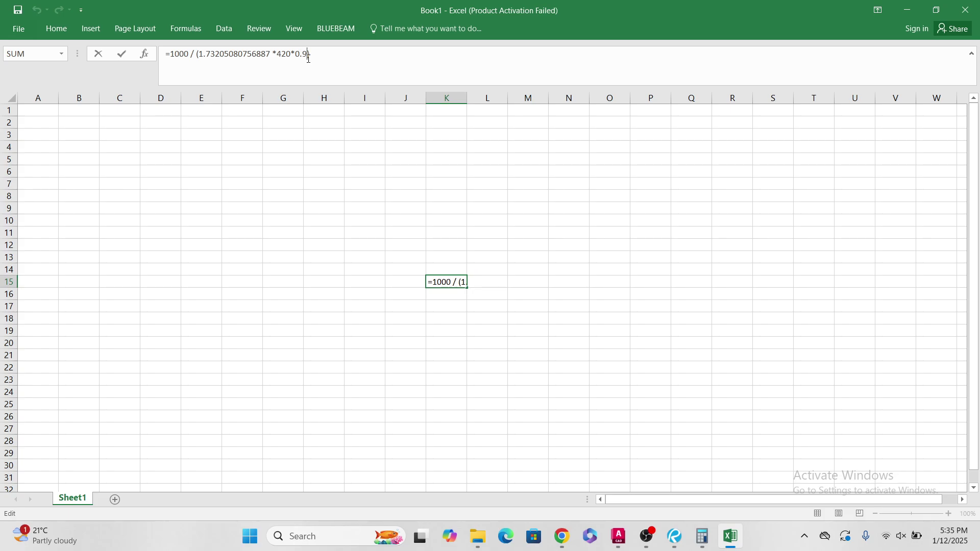
key("Return")
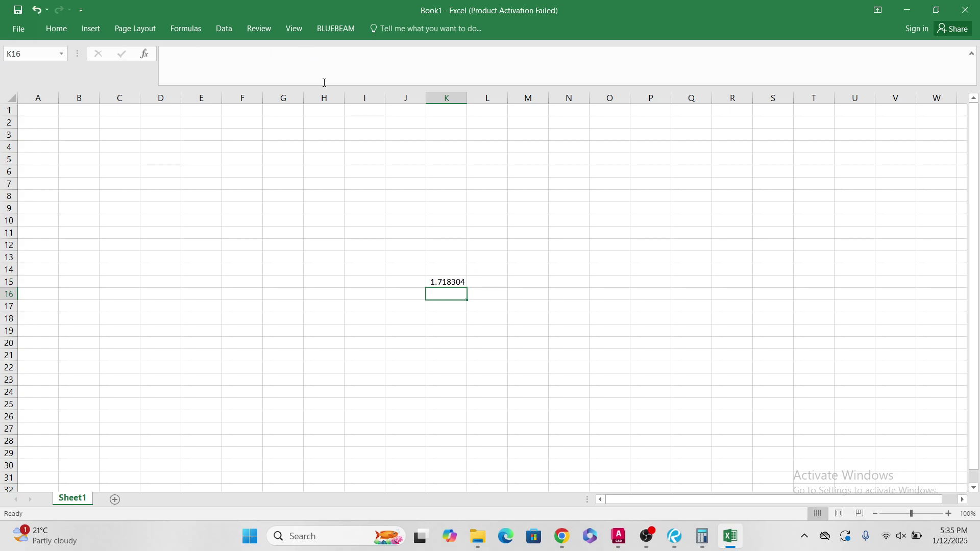
left_click(442, 282)
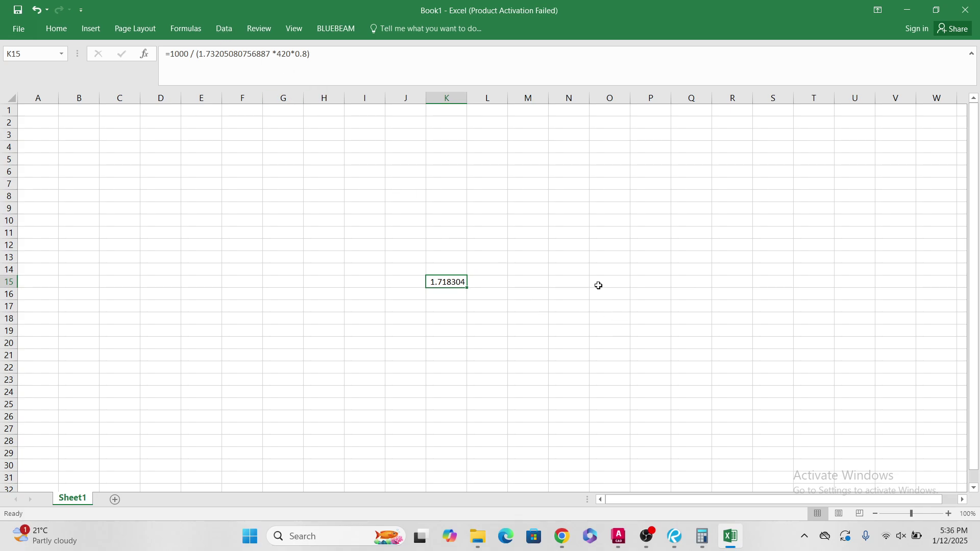
Step: Set the voltage in the K15 formula to 415 and its power factor to 0.9
left_click(288, 53)
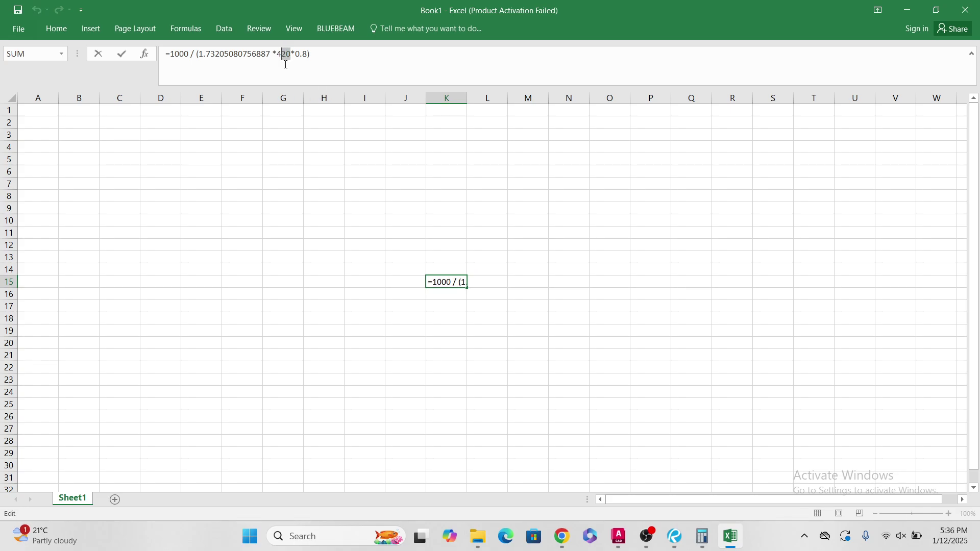
type("15")
left_click(507, 368)
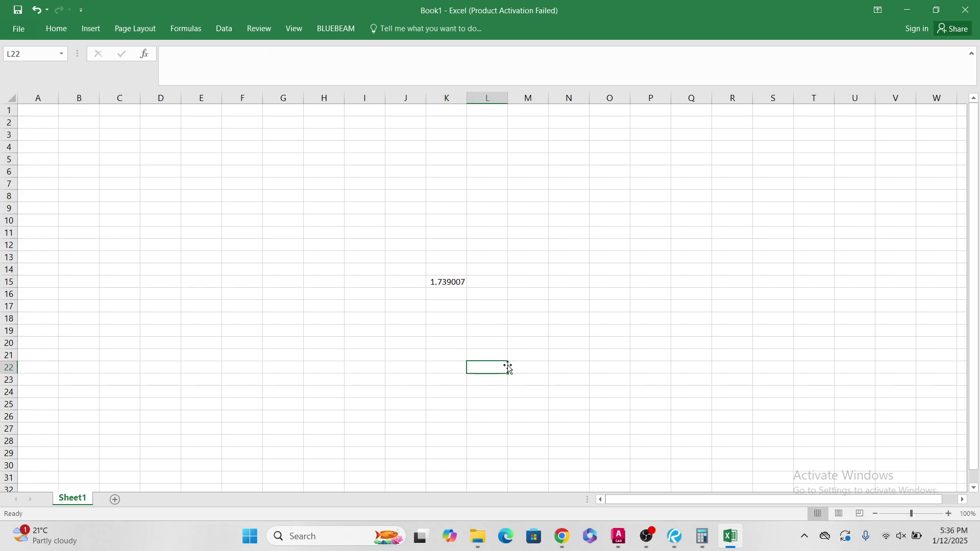
left_click(436, 280)
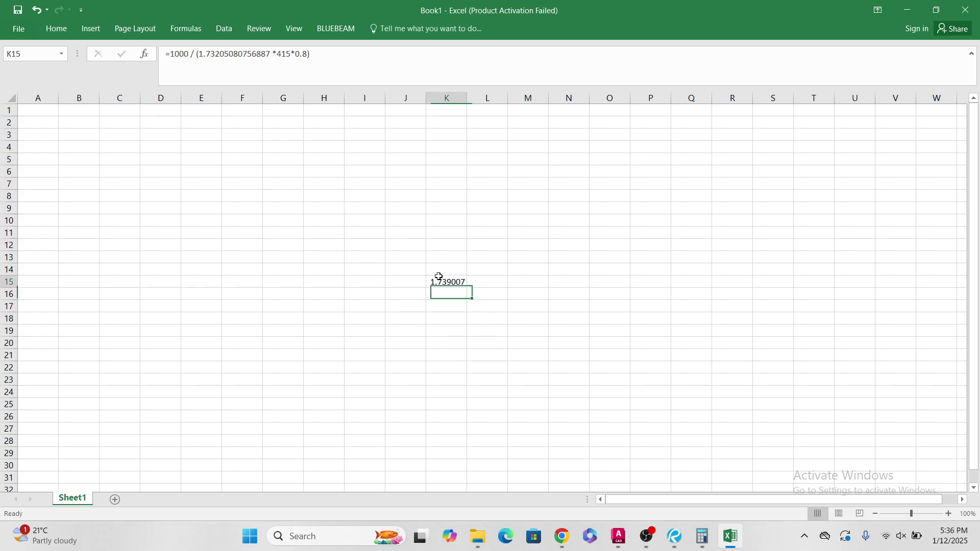
left_click(303, 57)
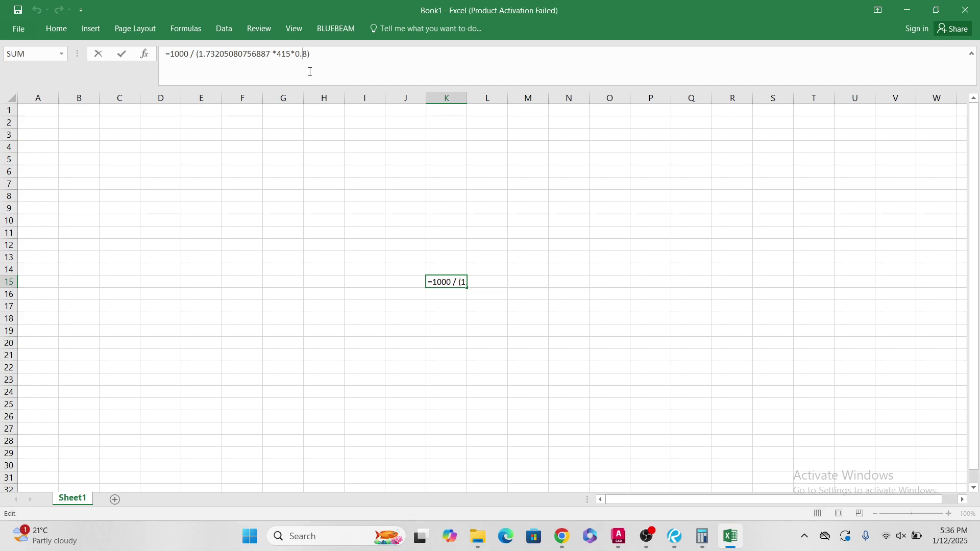
type("9")
key("Return")
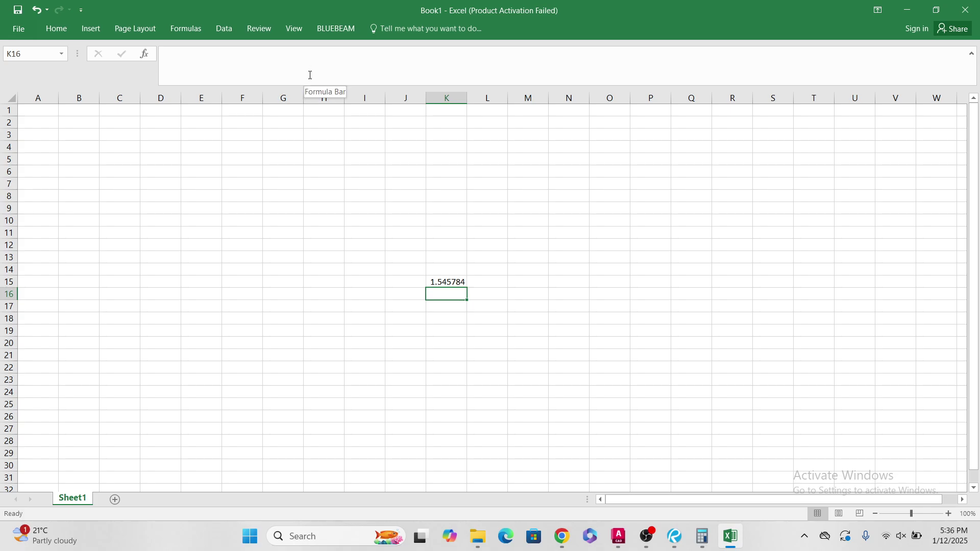
left_click(446, 282)
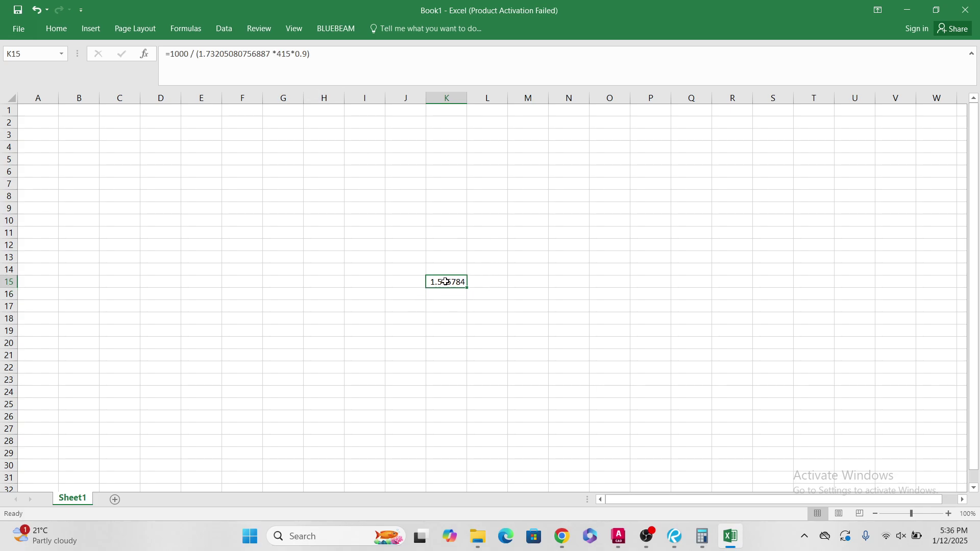
Step: Minimize Excel and Chrome to return to the lift and water heater feeders in the AutoCAD drawing
left_click(908, 11)
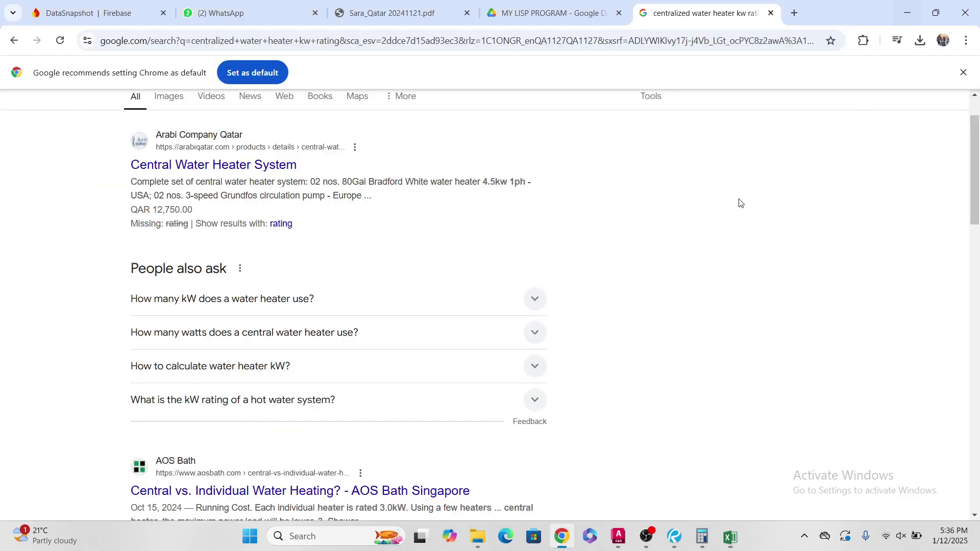
left_click(908, 13)
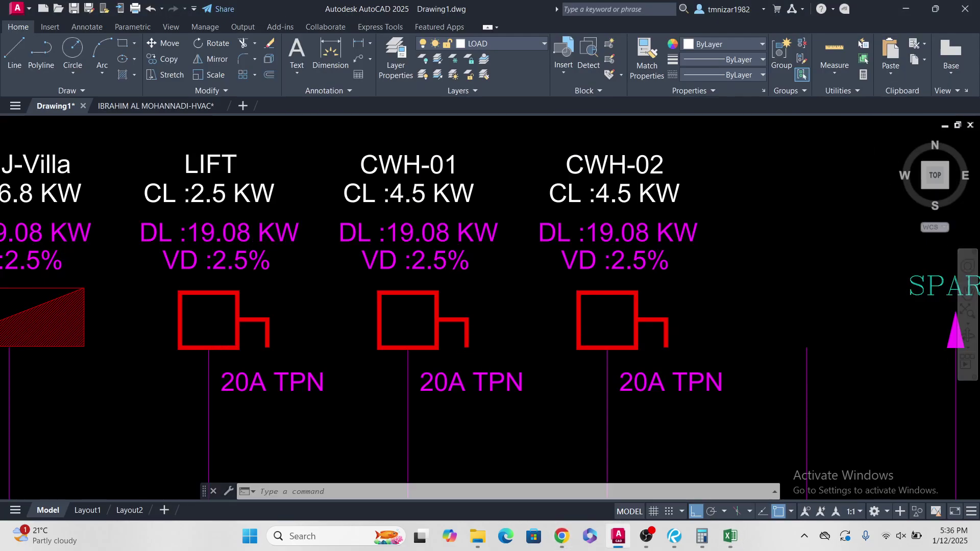
scroll(561, 449, "down", 3)
key("Escape")
scroll(561, 449, "up", 1)
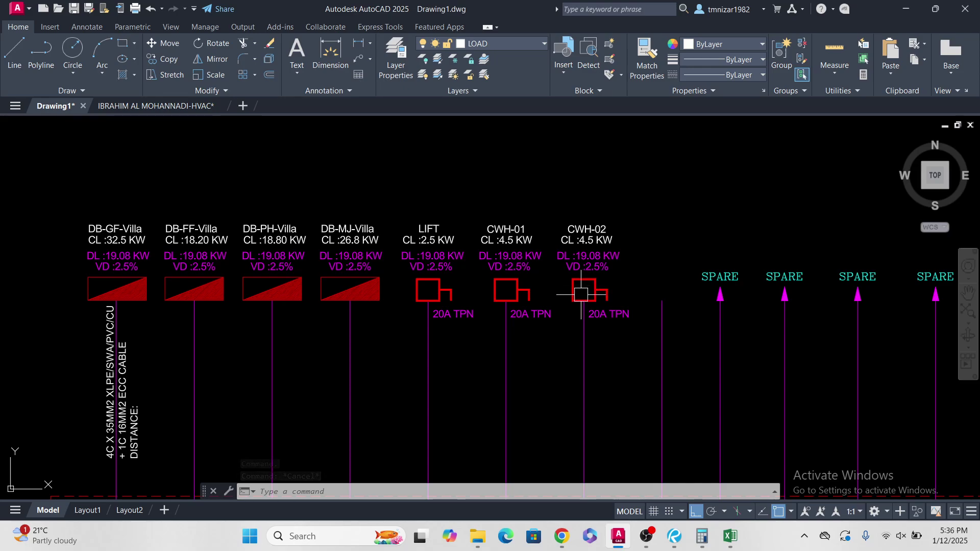
left_click(650, 540)
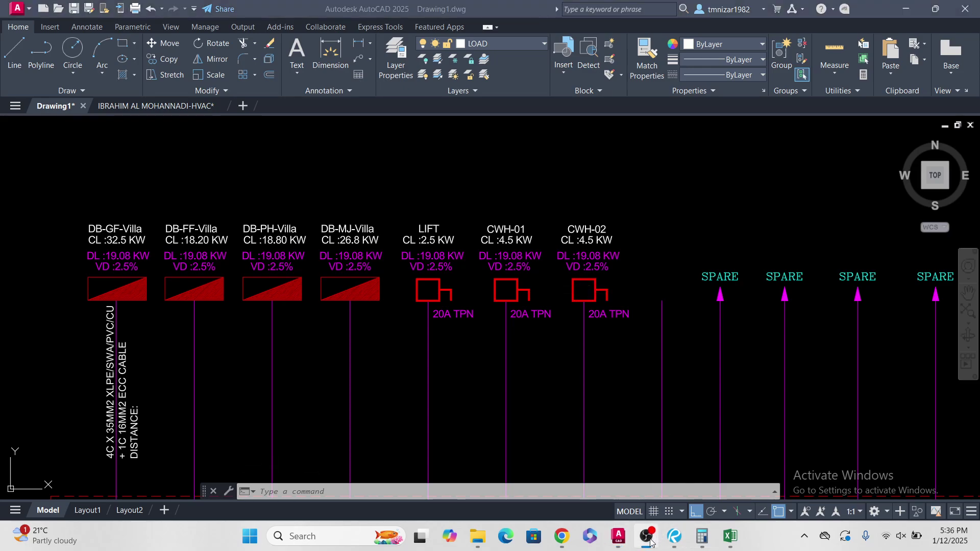
left_click(595, 437)
scroll(608, 212, "up", 3)
scroll(610, 266, "down", 3)
key("Escape")
key("Escape")
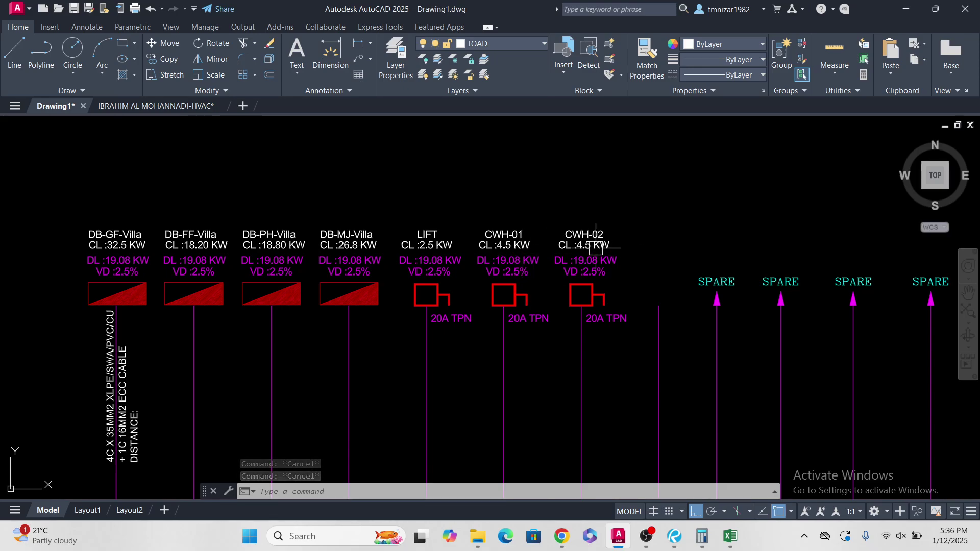
Step: Examine the load and voltage-drop labels above the distribution board, lift and water heater feeders
scroll(595, 249, "up", 3)
middle_click_drag(506, 264, 668, 262)
scroll(628, 264, "down", 2)
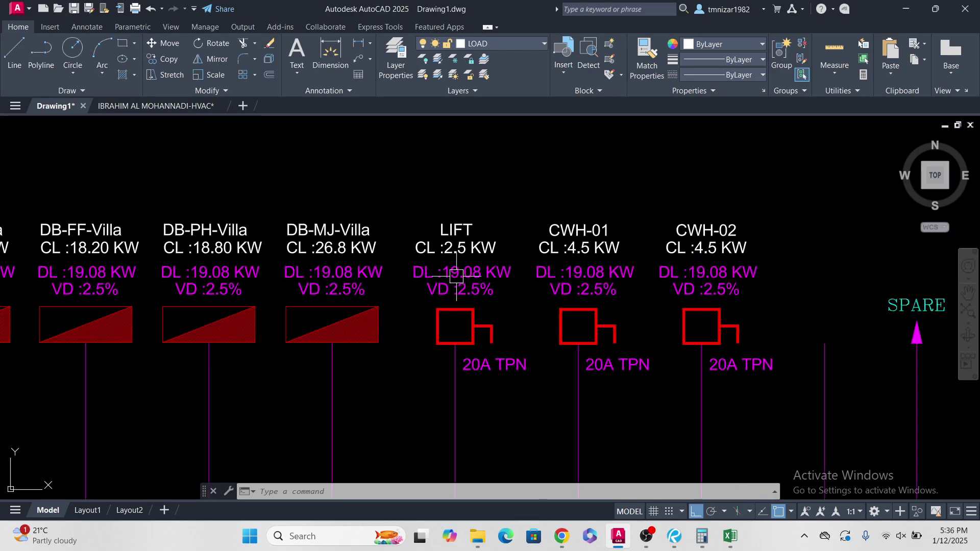
scroll(457, 276, "down", 3)
scroll(578, 254, "up", 4)
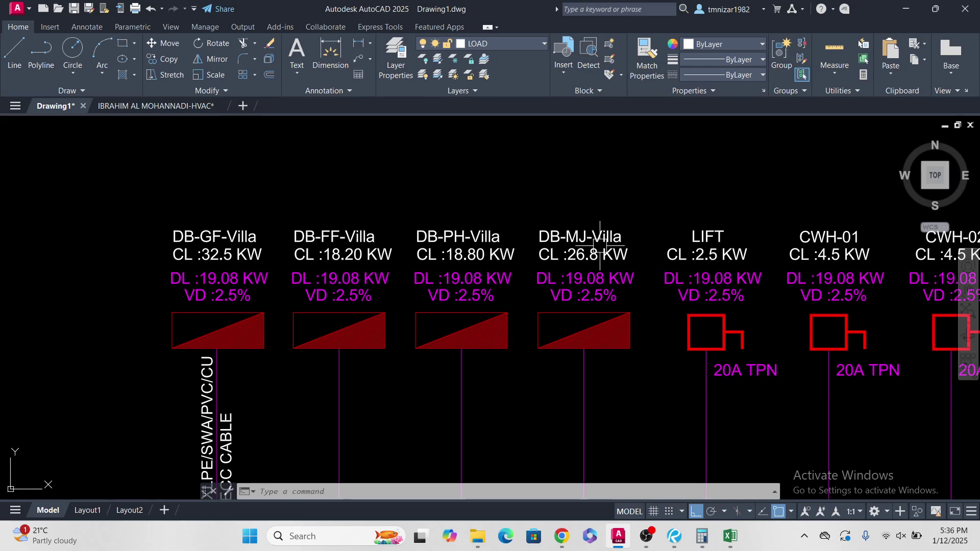
scroll(567, 253, "down", 2)
scroll(566, 252, "down", 3)
scroll(748, 260, "up", 5)
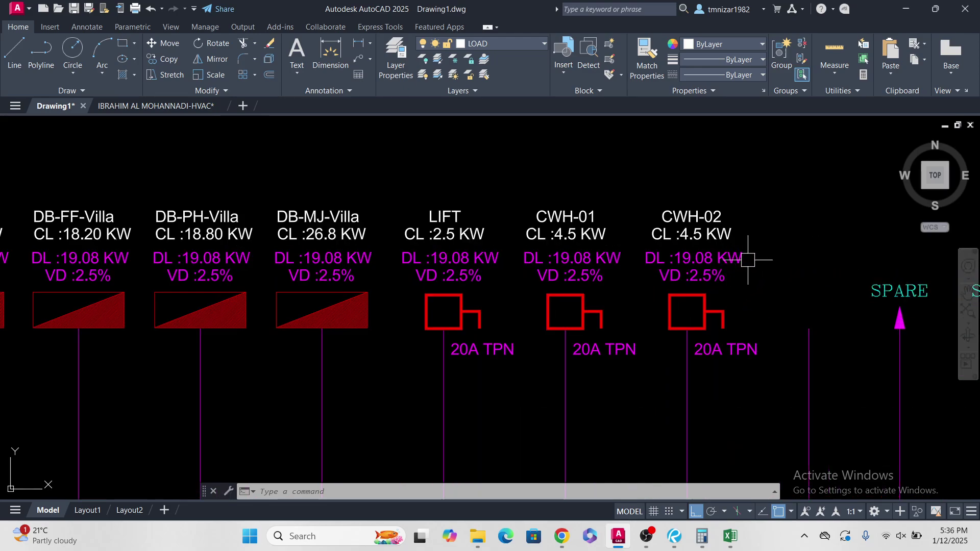
Step: Erase the magenta DL and VD labels above all seven feeders, from DB-GF-Villa to CWH-02
left_click(771, 245)
scroll(542, 276, "down", 4)
scroll(415, 275, "up", 4)
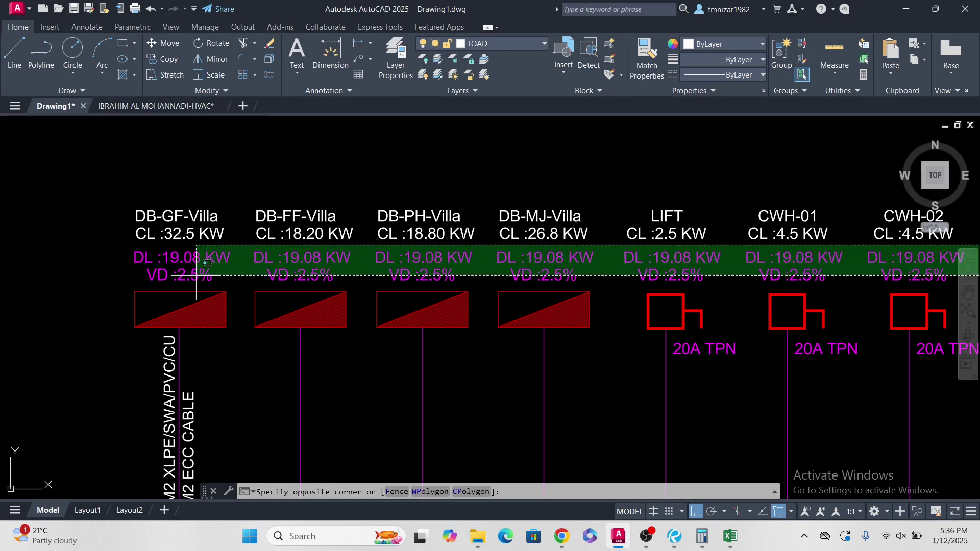
left_click(196, 275)
type("E")
key("Return")
key("Escape")
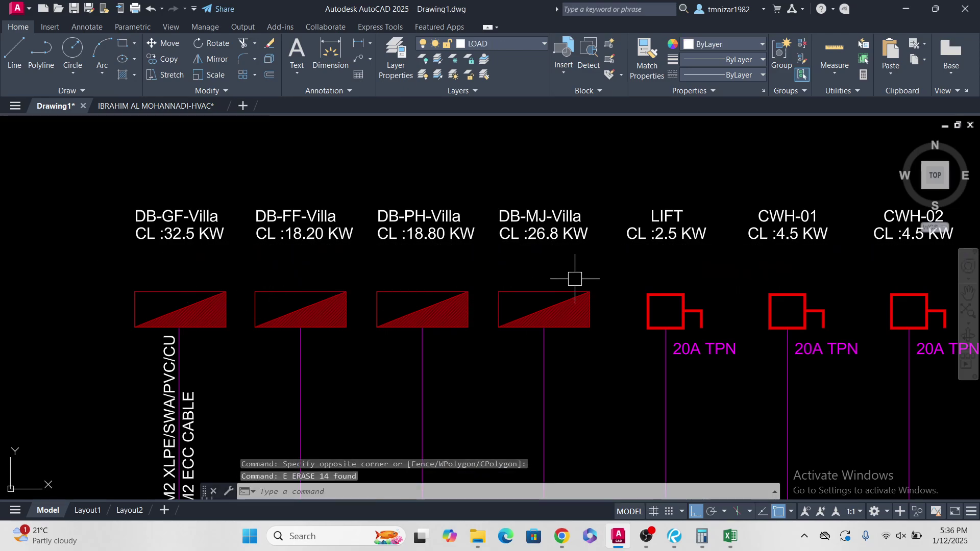
Step: Move the feeder names and CL labels straight down about 1.13 units, closer to the board and isolator symbols
scroll(567, 281, "down", 2)
left_click(757, 219)
left_click(120, 271)
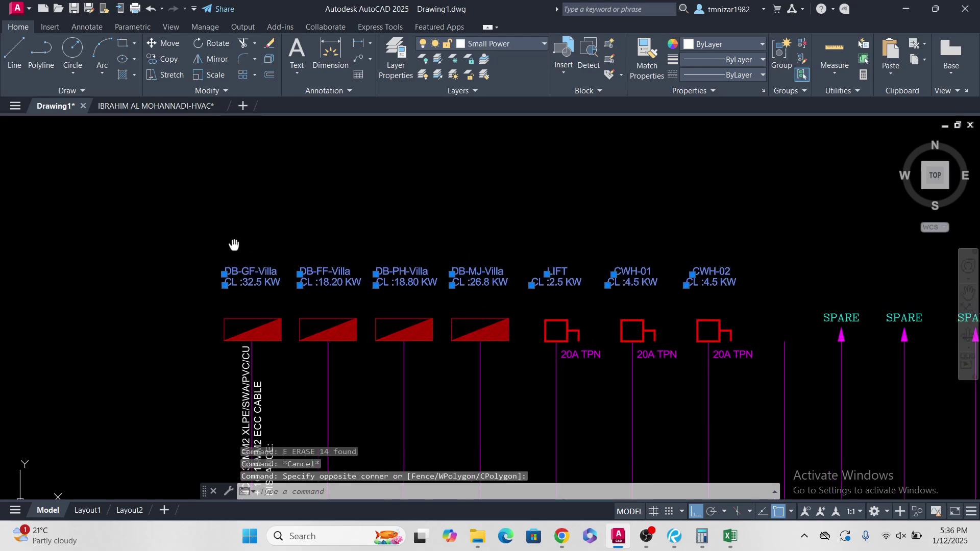
type("M")
key("Return")
left_click(202, 246)
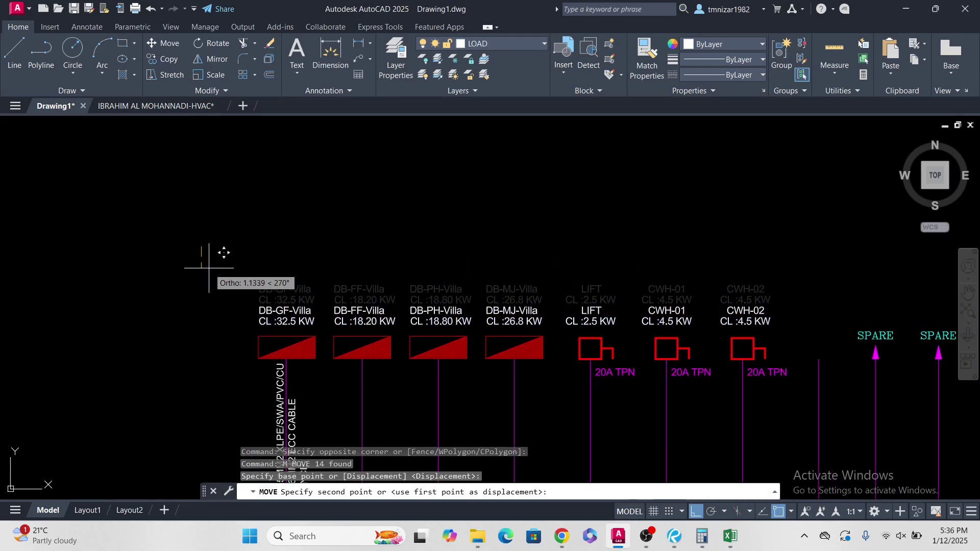
left_click(208, 267)
key("Escape")
scroll(168, 286, "down", 2)
key("Escape")
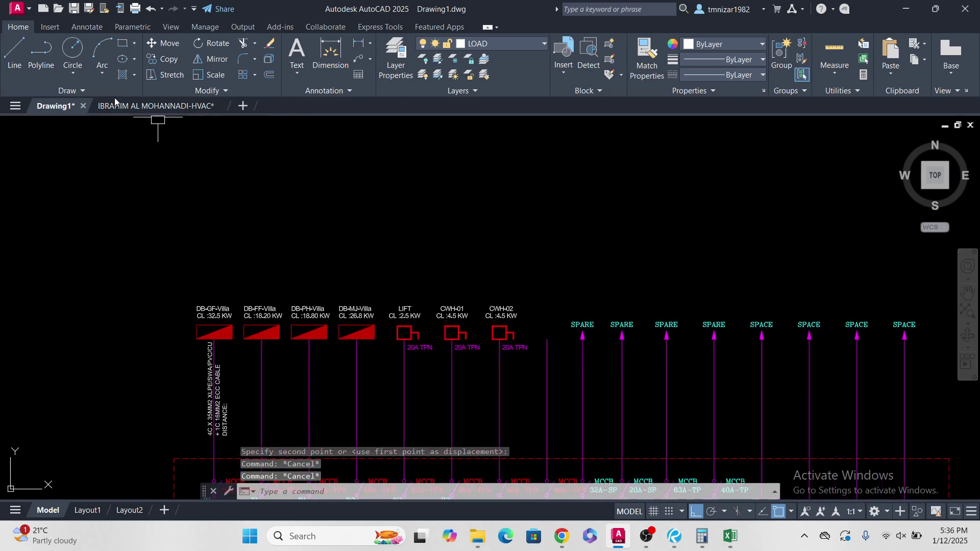
Step: Switch to the villa's HVAC drawing and examine the ARG 60 and ARG 36 duct units on the floor plan
left_click(153, 107)
scroll(479, 245, "down", 5)
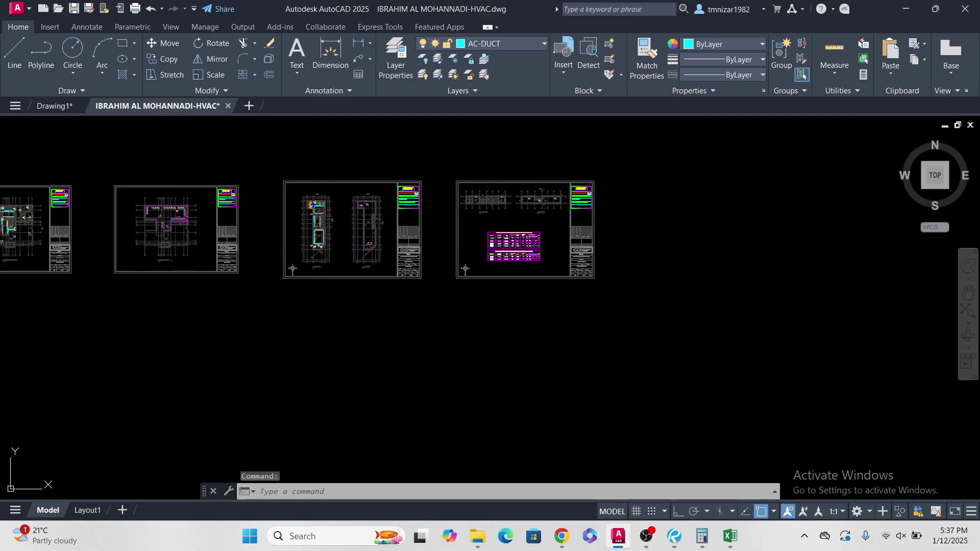
middle_click_drag(494, 269, 496, 269)
middle_click_drag(162, 277, 479, 295)
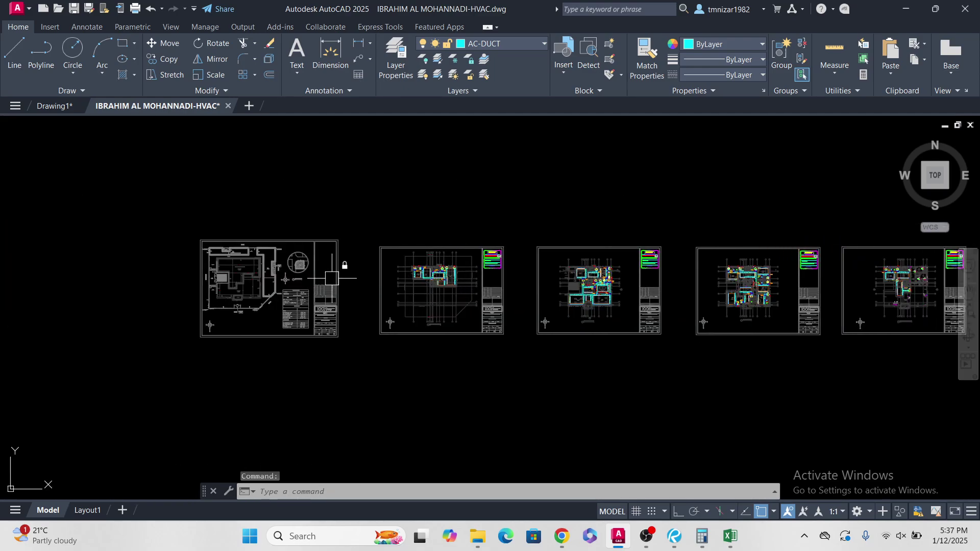
scroll(259, 272, "up", 4)
middle_click_drag(637, 319, 516, 331)
scroll(607, 271, "up", 10)
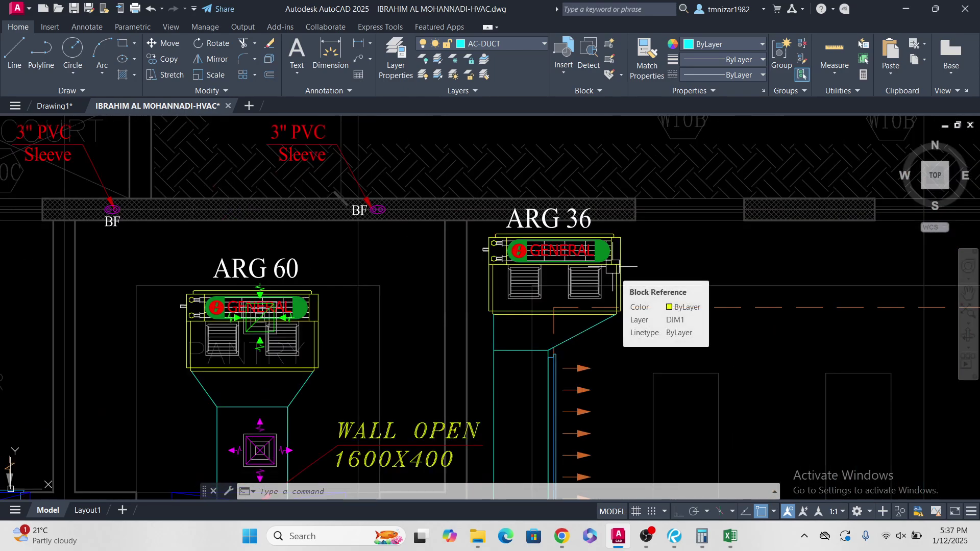
Step: Examine the duct unit layout around the dining room on the sheet beside the air-conditioning schedules
scroll(612, 268, "down", 10)
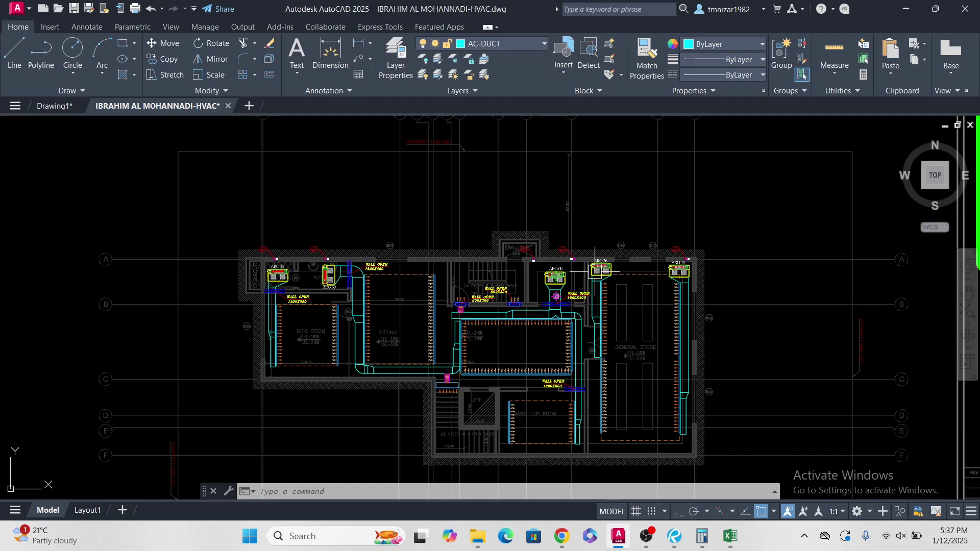
middle_click_drag(543, 281, 295, 295)
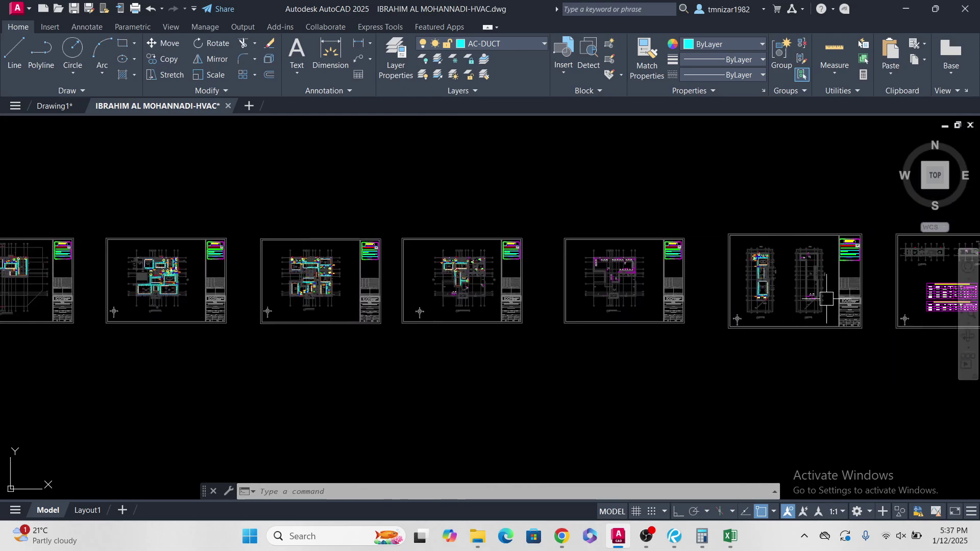
middle_click_drag(826, 299, 658, 308)
scroll(655, 348, "up", 5)
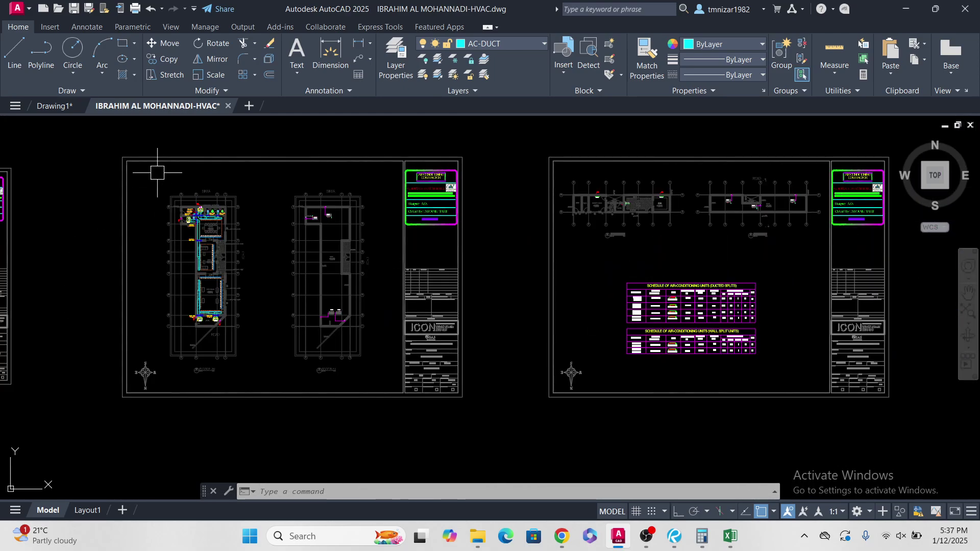
scroll(204, 204, "up", 7)
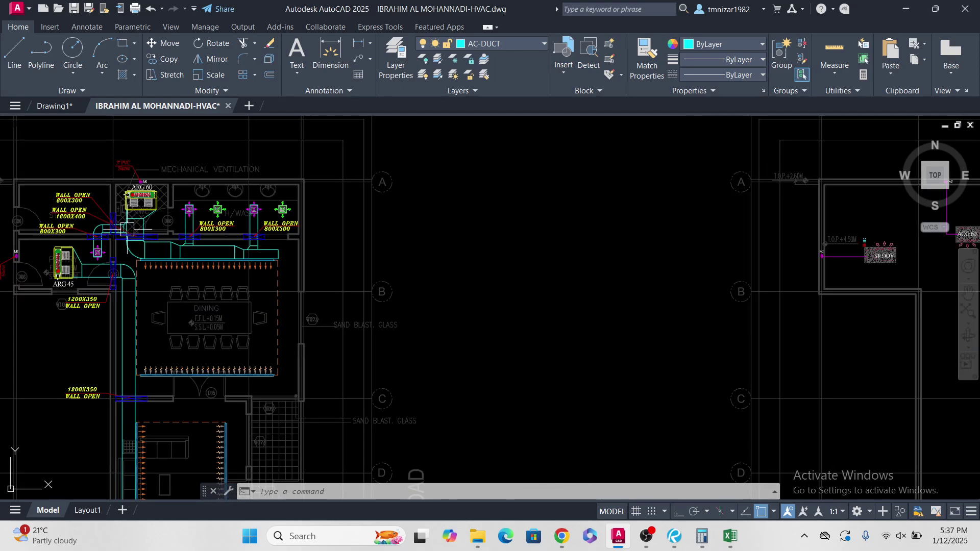
scroll(132, 223, "up", 4)
scroll(132, 223, "down", 10)
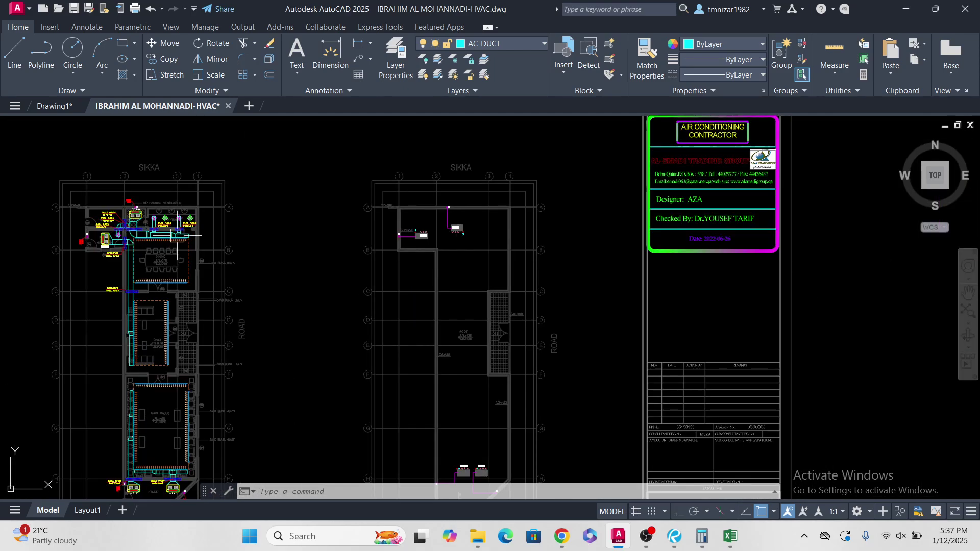
Step: Find the schedule of ducted split air-conditioning units and read across its columns
scroll(346, 286, "down", 2)
middle_click_drag(696, 345, 332, 278)
scroll(796, 350, "up", 5)
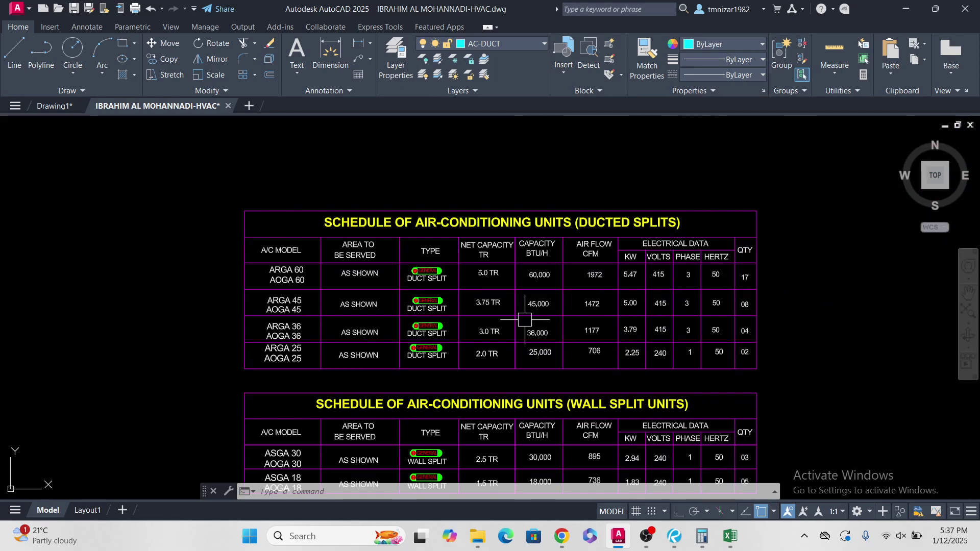
scroll(429, 286, "up", 2)
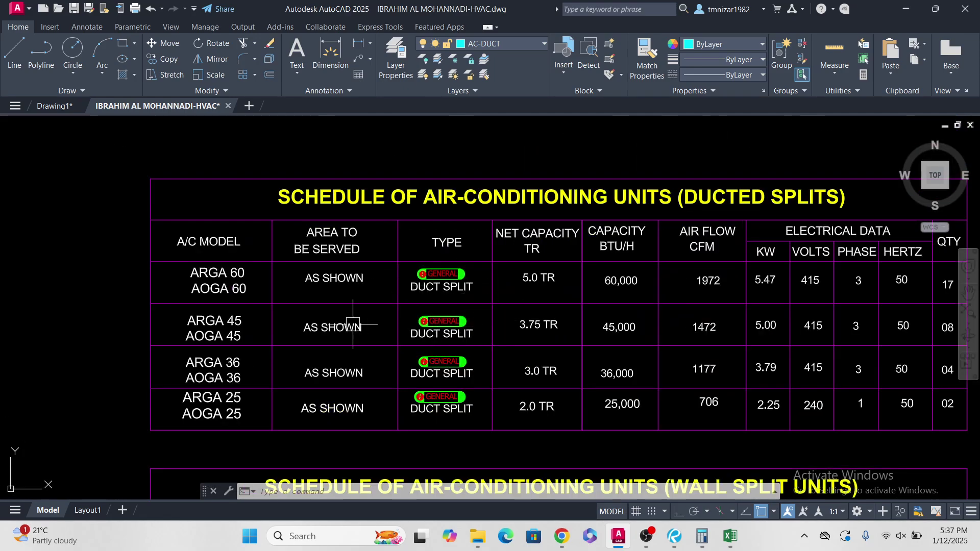
middle_click_drag(723, 328, 489, 334)
middle_click_drag(440, 314, 636, 305)
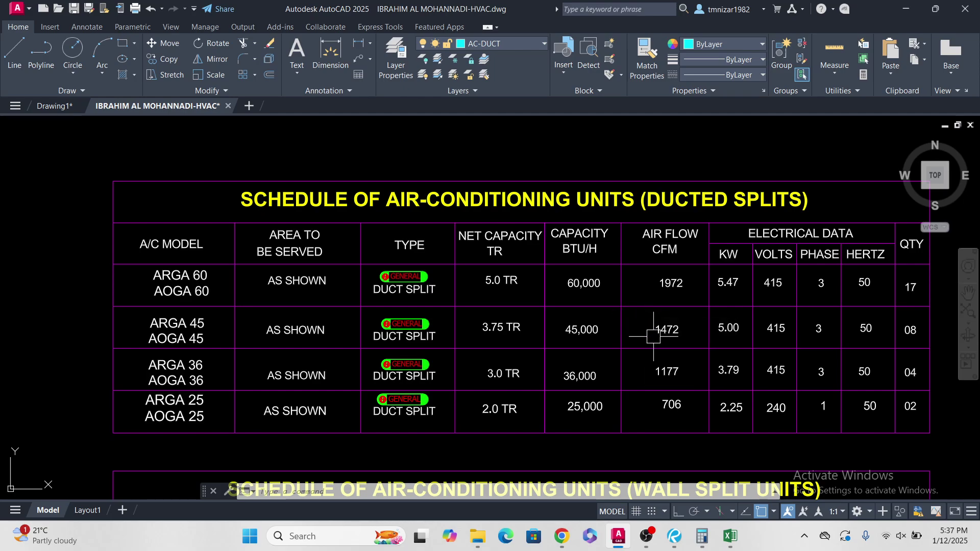
Step: Examine the electrical data of the ducted split schedule, focusing on the KW value of the ARGA 60 row
right_click(521, 288)
key("Escape")
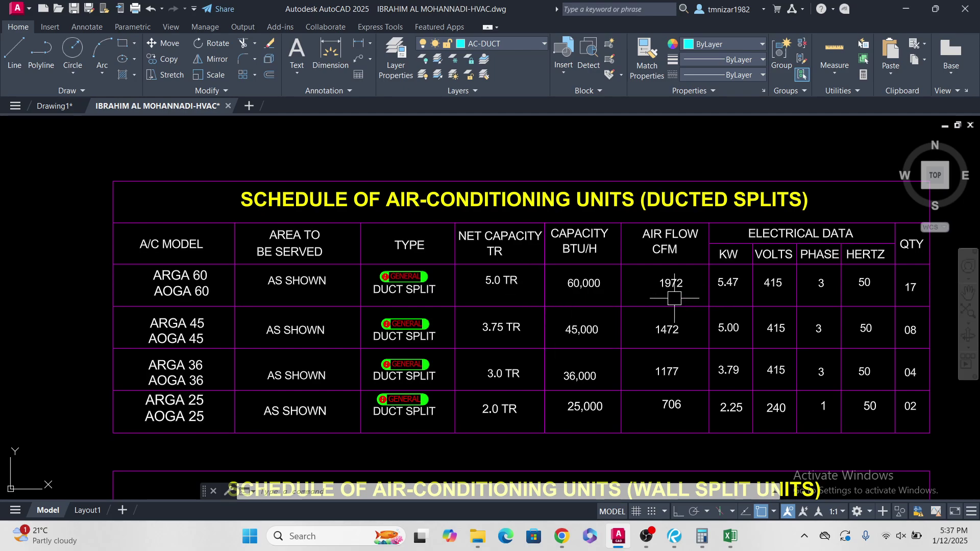
middle_click_drag(674, 298, 656, 297)
scroll(700, 271, "up", 2)
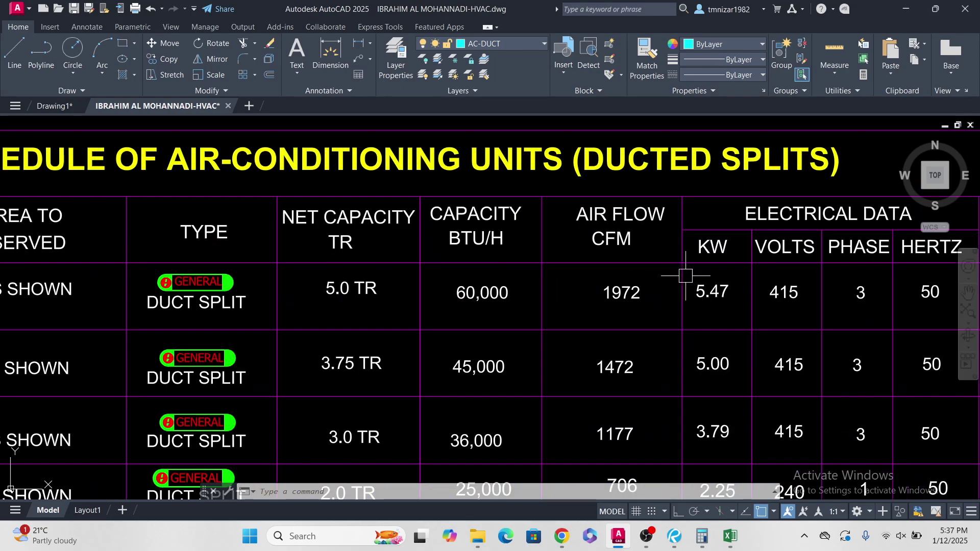
left_click(686, 276)
key("Escape")
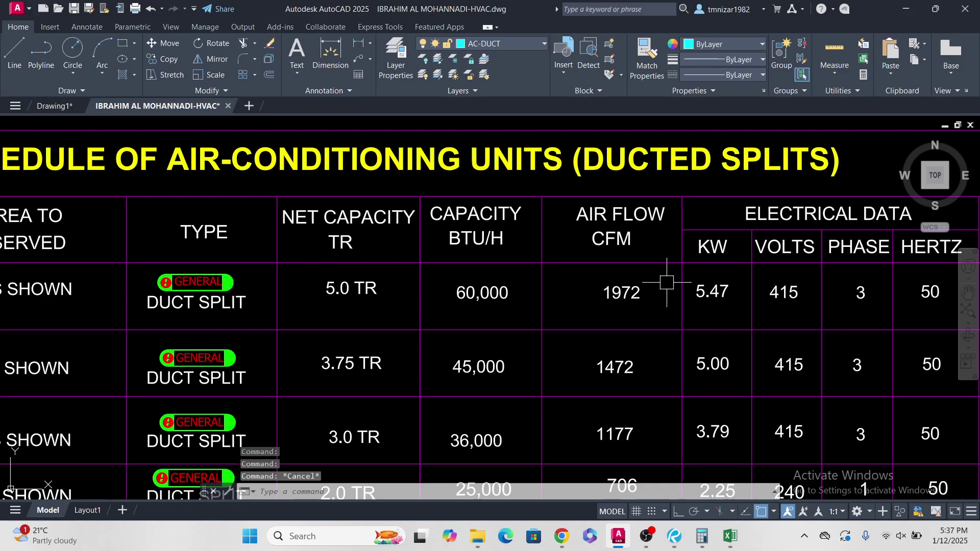
left_click(667, 282)
scroll(709, 326, "down", 2)
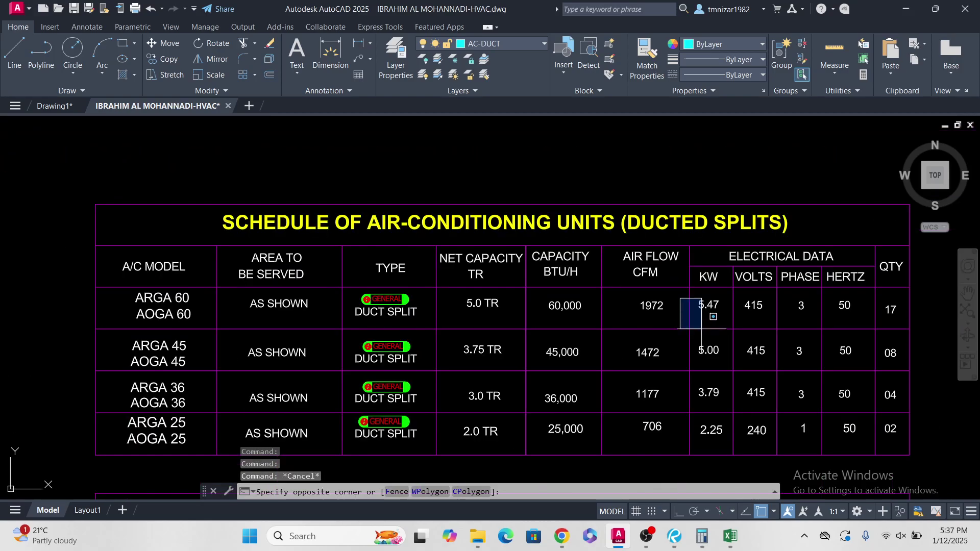
Step: Set the colour of the four KW values in the ducted splits schedule to yellow
left_click(730, 461)
left_click(722, 50)
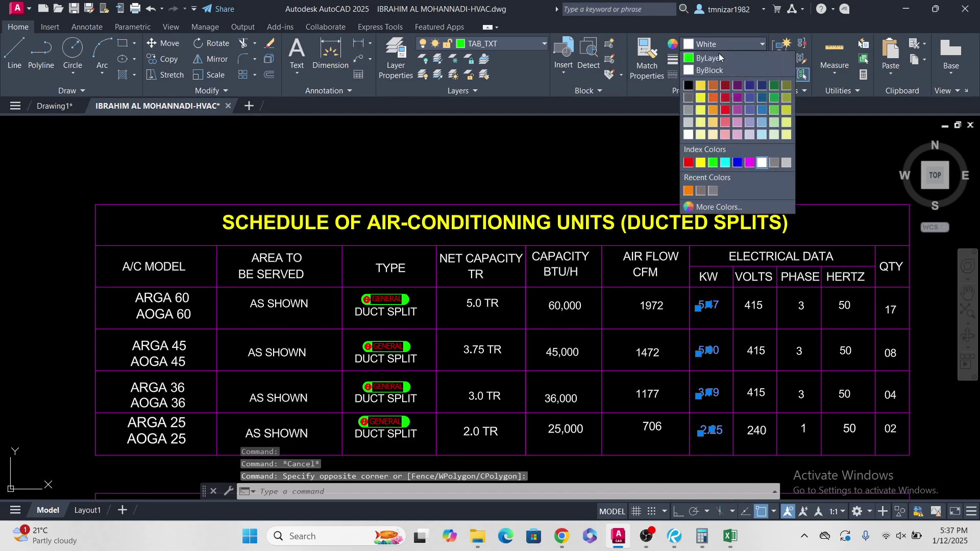
left_click(750, 162)
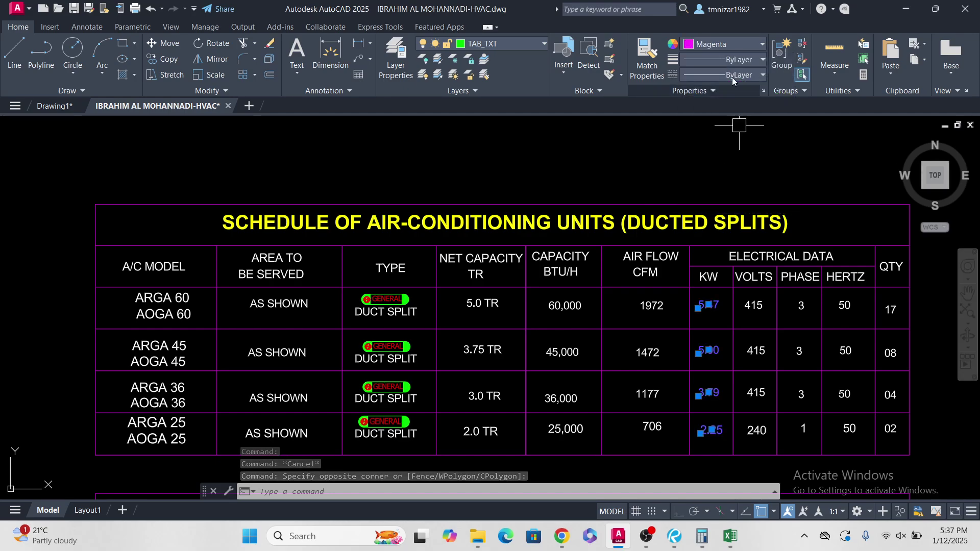
left_click(727, 47)
left_click(699, 160)
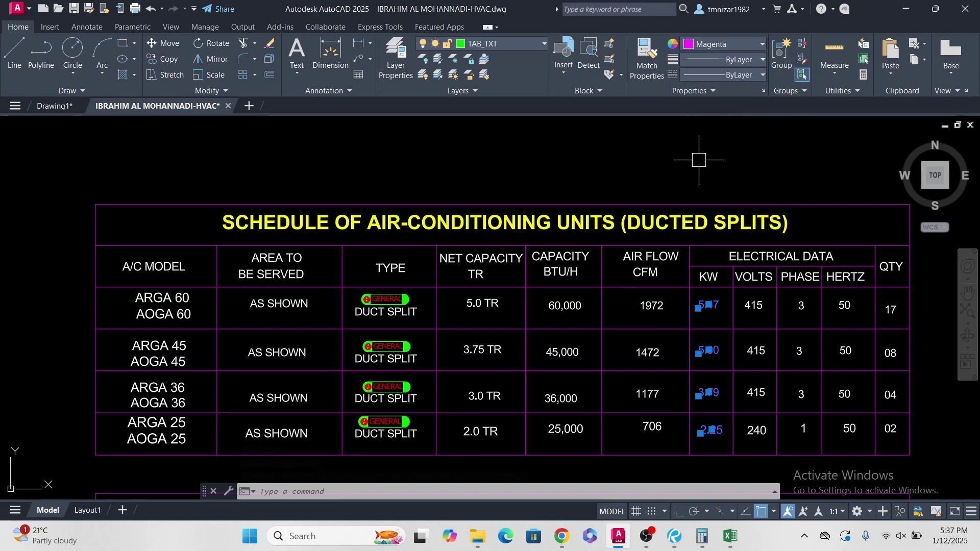
left_click(708, 44)
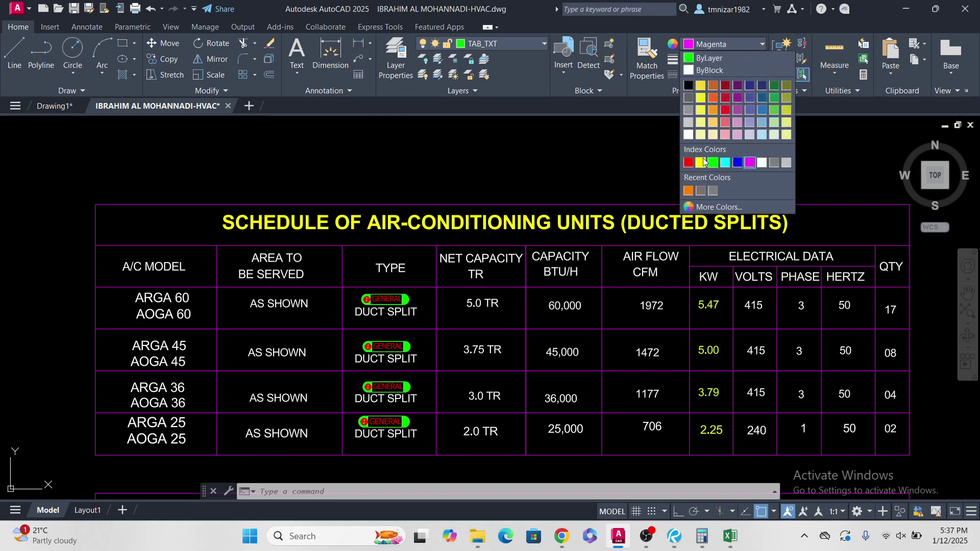
left_click(702, 163)
key("Escape")
Step: In Calculator, multiply the ARGA 60 unit's 5.47 KW by its quantity of 17, and return to the drawing
middle_click_drag(760, 372, 633, 321)
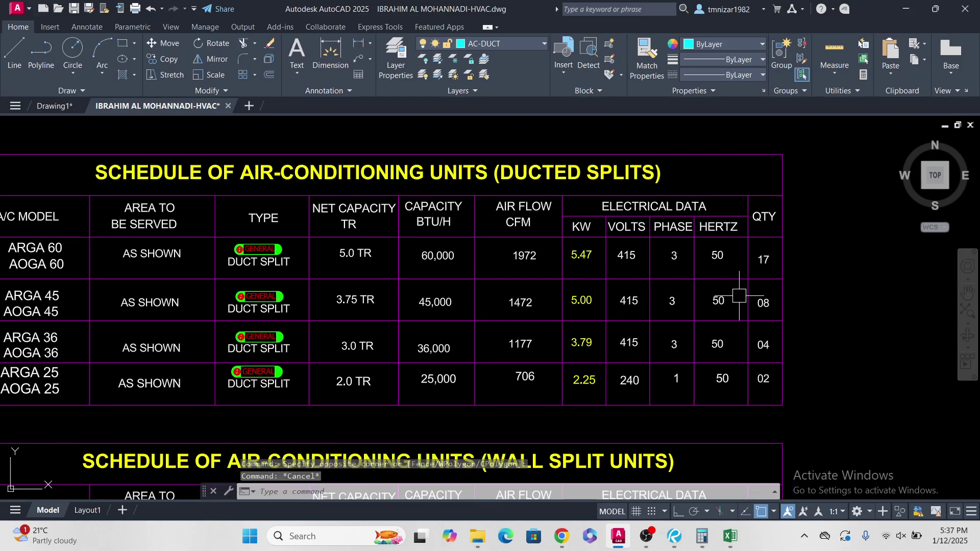
middle_click_drag(619, 297, 667, 303)
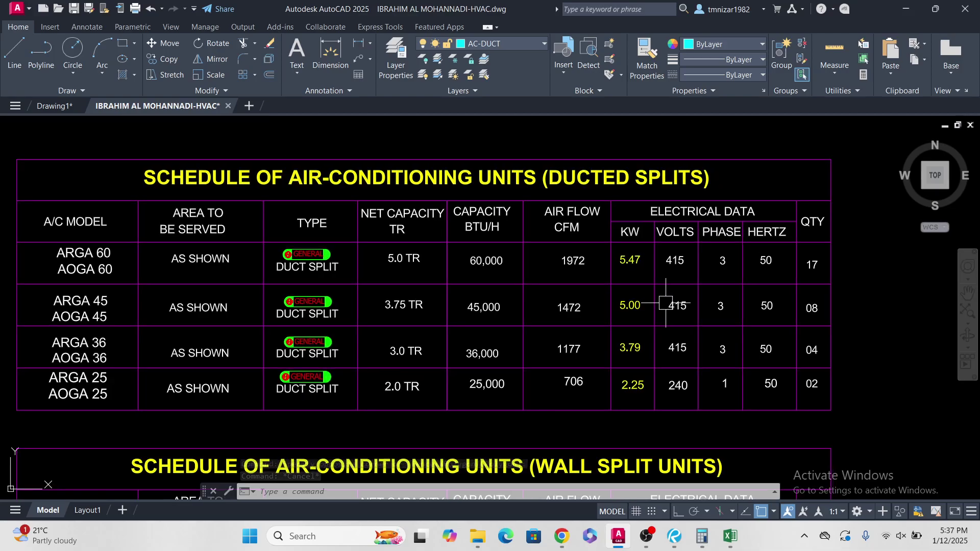
left_click(709, 535)
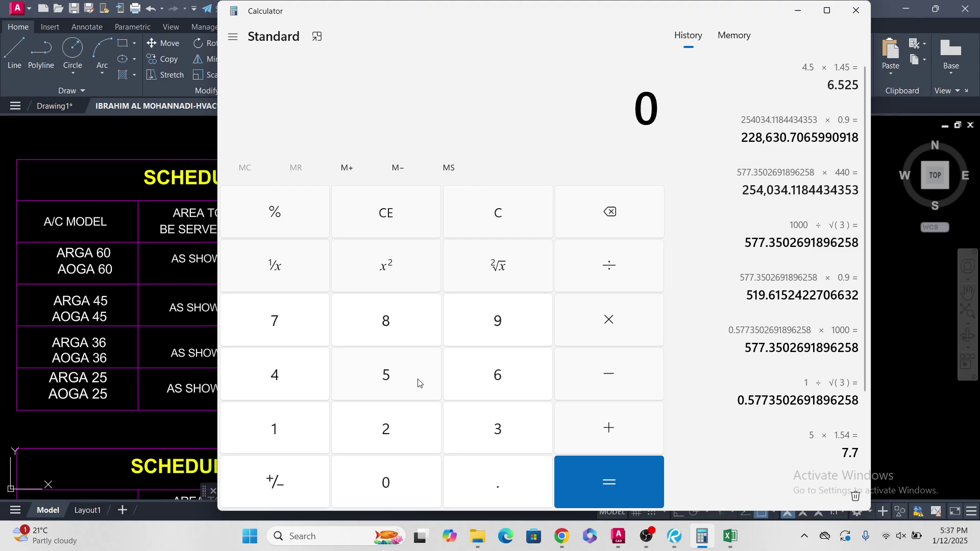
left_click(395, 377)
left_click_drag(608, 17, 637, 8)
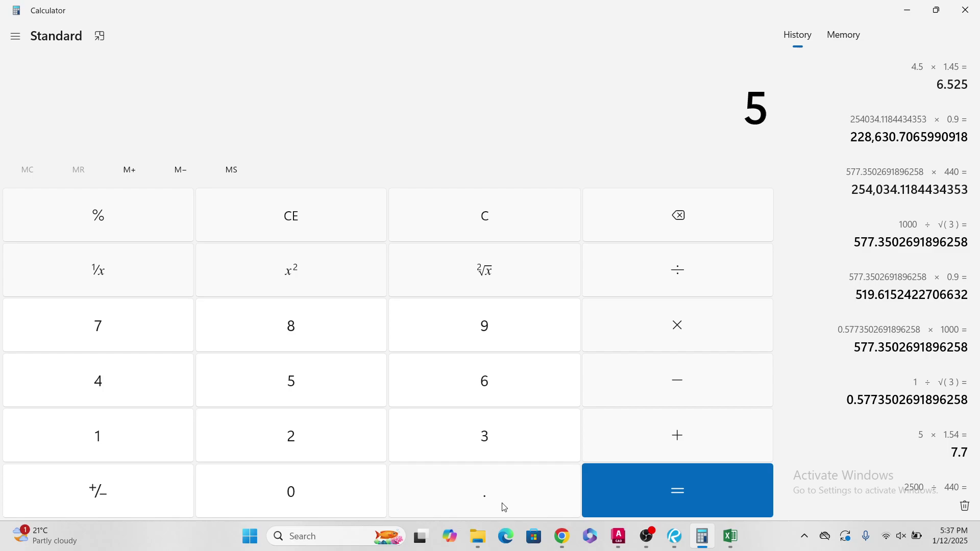
left_click(504, 508)
left_click(92, 373)
left_click(98, 327)
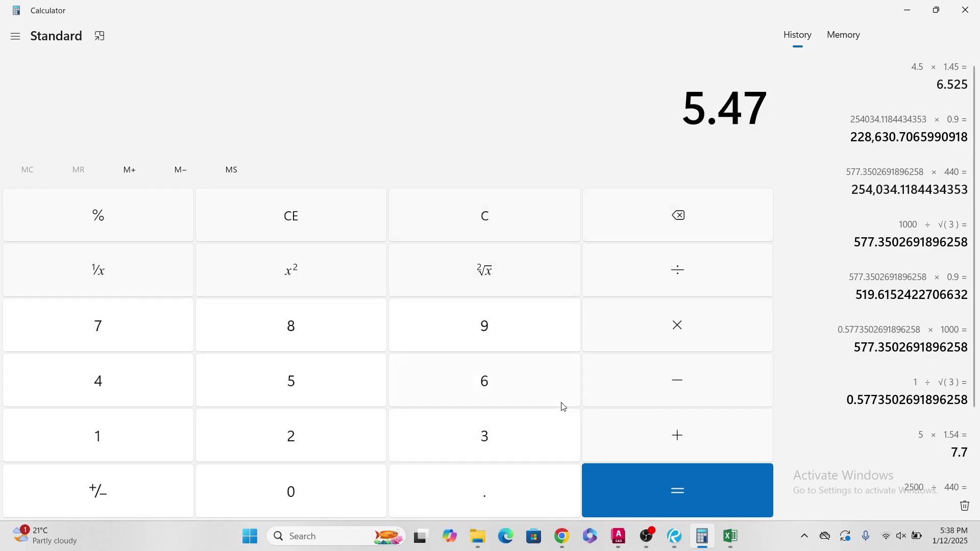
left_click(101, 425)
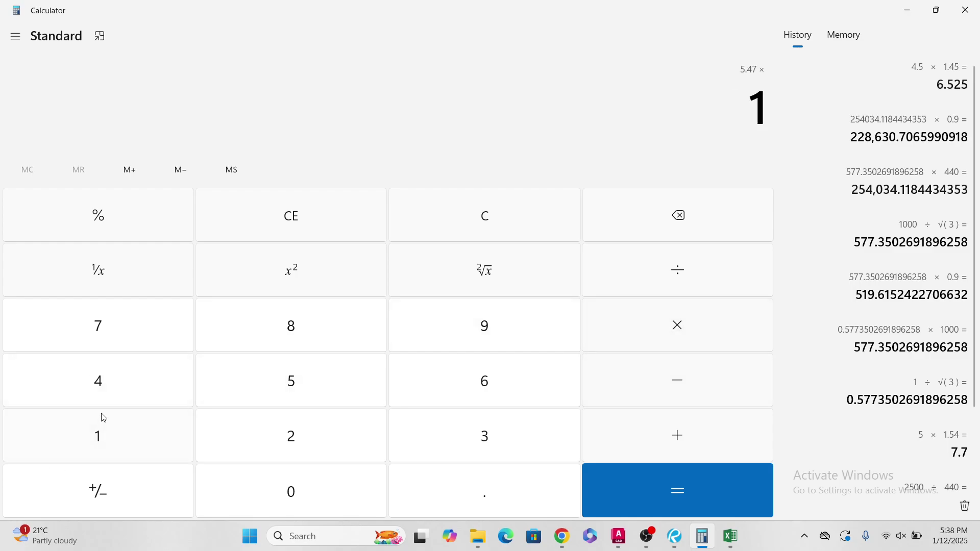
left_click(110, 327)
left_click(673, 501)
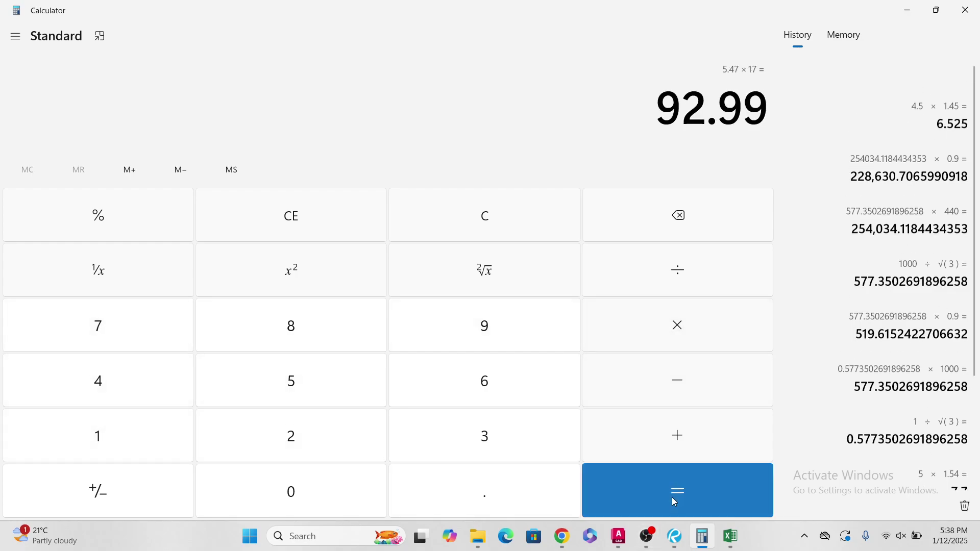
left_click(912, 11)
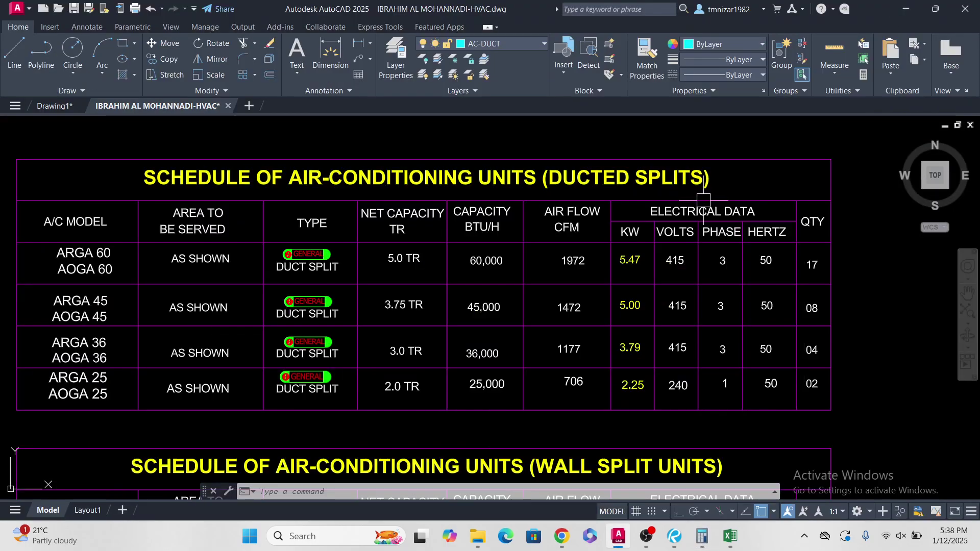
Step: Copy the quantity text 17 horizontally with Ortho on, placing it outside the table beside the ARGA 60 row
scroll(822, 296, "up", 2)
mouse_move(808, 283)
middle_mouse_down()
mouse_move(785, 284)
mouse_move(648, 223)
mouse_move(650, 252)
mouse_move(676, 259)
mouse_move(668, 258)
middle_mouse_up()
left_click(644, 223)
type("co")
key("Return")
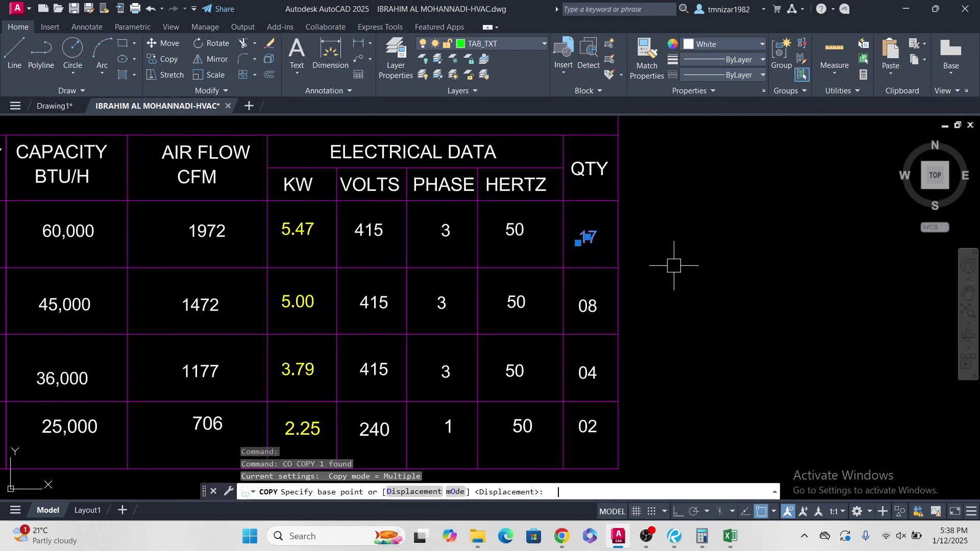
left_click(649, 259)
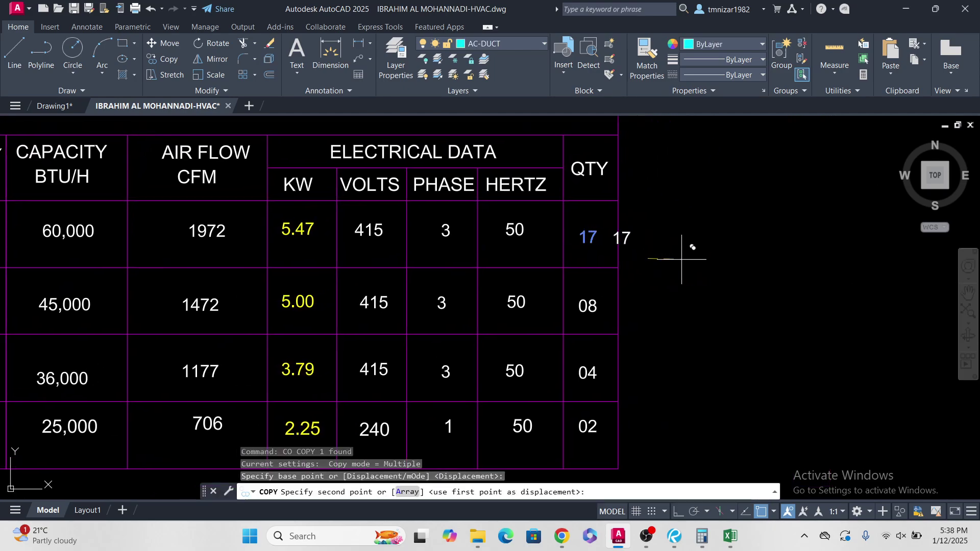
left_click(683, 514)
left_click(739, 240)
key("Escape")
Step: Change the copied text beside the ARGA 60 row to 92.9
scroll(658, 237, "up", 3)
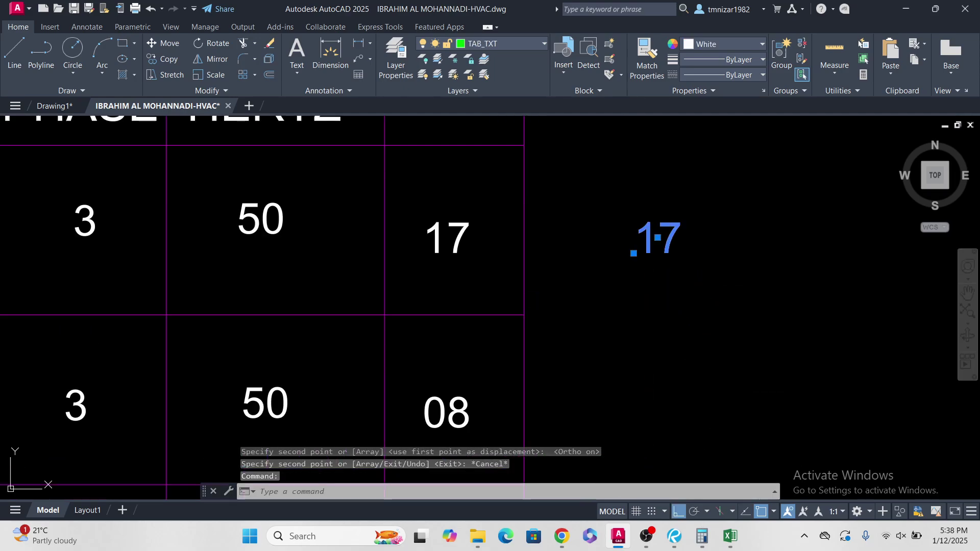
double_click(672, 239)
type("92.9")
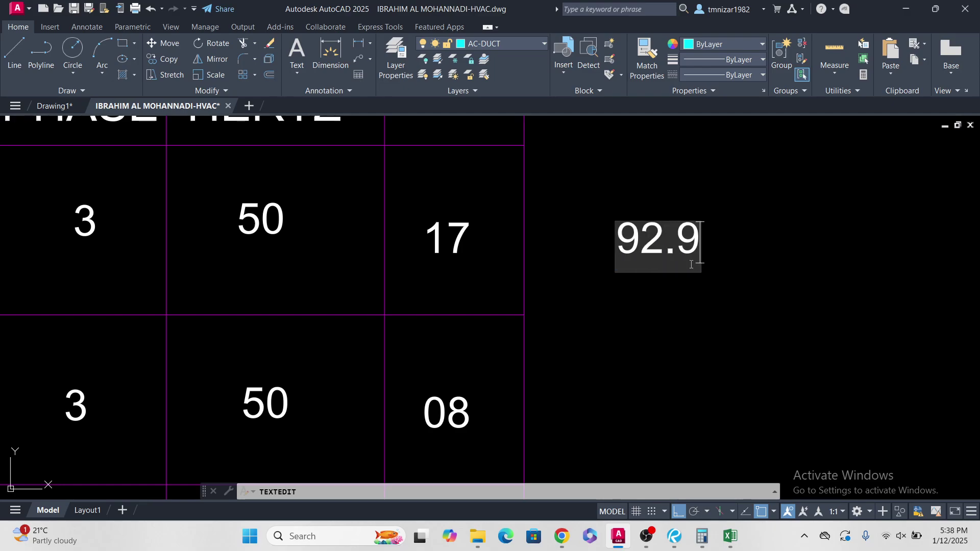
left_click(725, 302)
key("Escape")
scroll(696, 280, "down", 3)
Step: Copy the 92.9 text straight down so it sits beside the ARGA 45 row
mouse_move(674, 547)
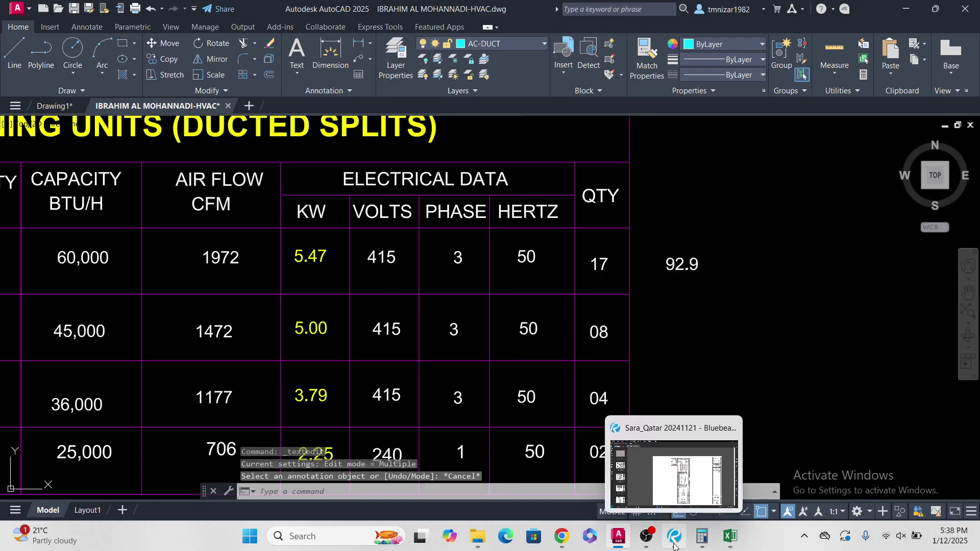
middle_click_drag(418, 236, 543, 228)
scroll(543, 228, "down", 2)
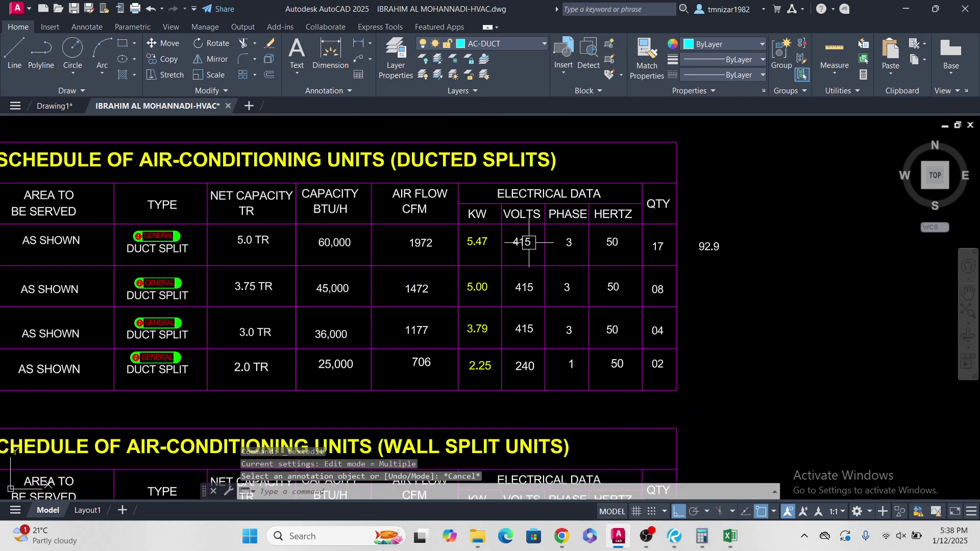
mouse_move(245, 249)
middle_mouse_down()
mouse_move(451, 265)
mouse_move(428, 269)
middle_mouse_up()
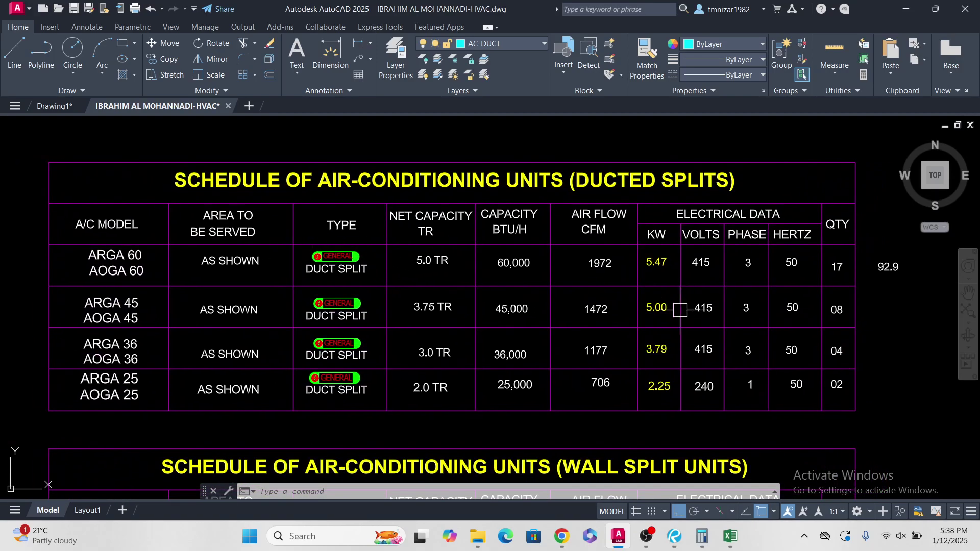
middle_click_drag(680, 309, 518, 280)
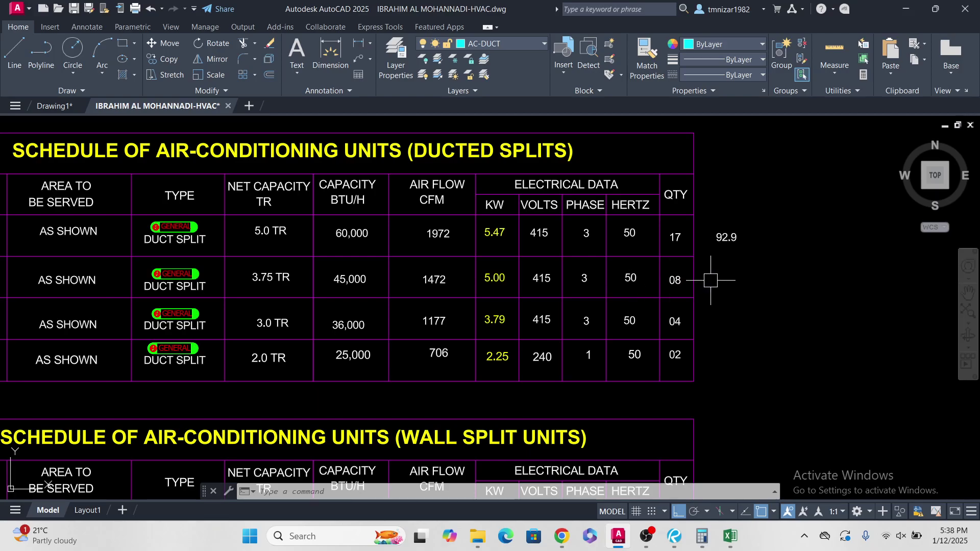
scroll(710, 281, "up", 2)
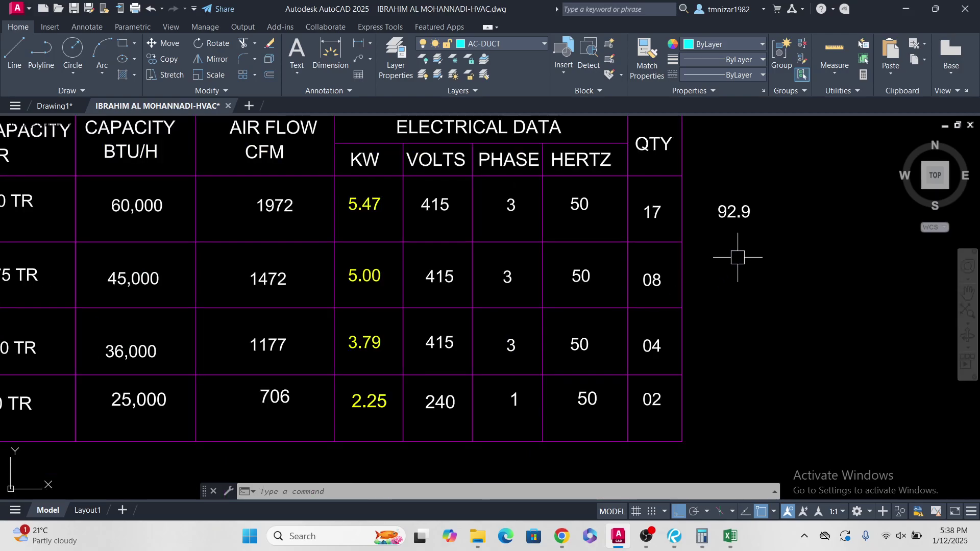
left_click(733, 211)
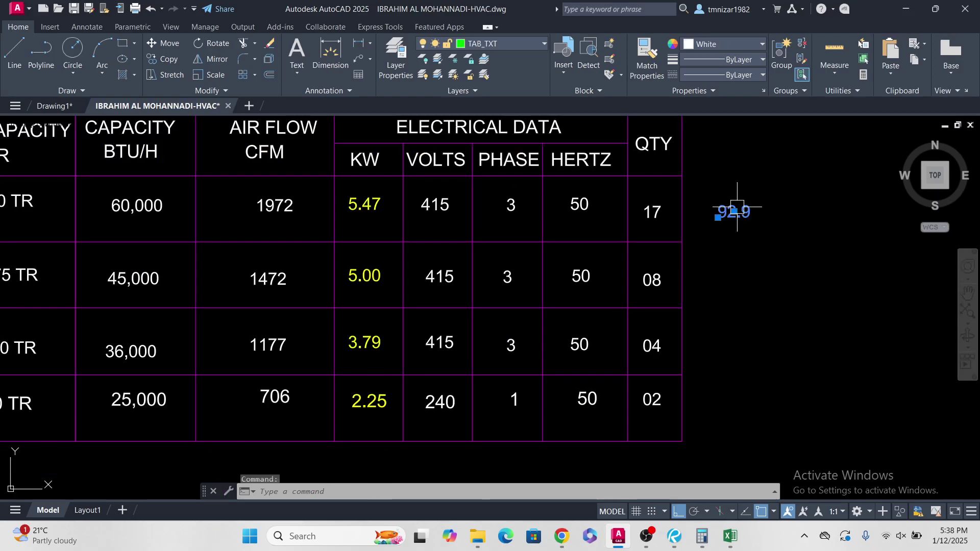
key("Return")
left_click(754, 260)
left_click(760, 322)
key("Escape")
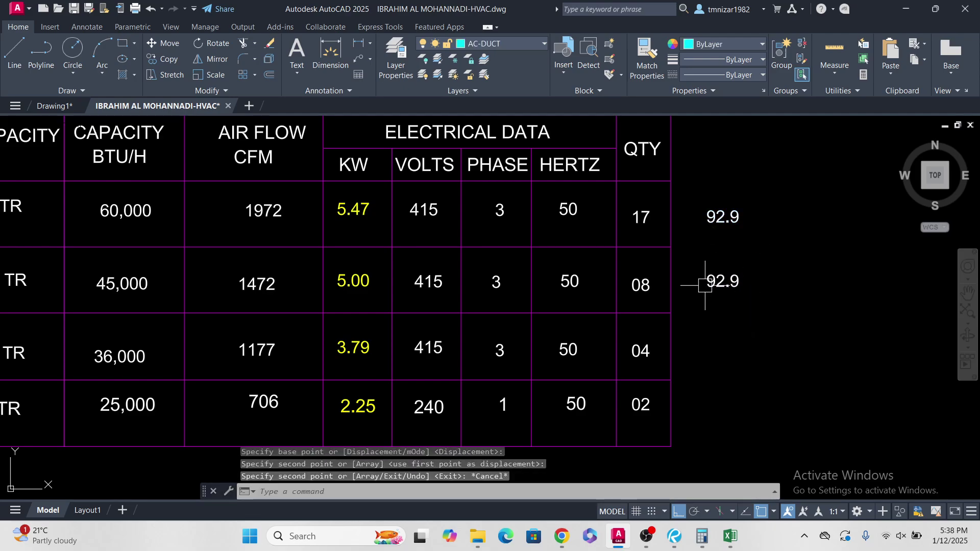
Step: Change the copied text beside the ARGA 45 row to 40
scroll(705, 285, "up", 2)
double_click(719, 281)
type("40")
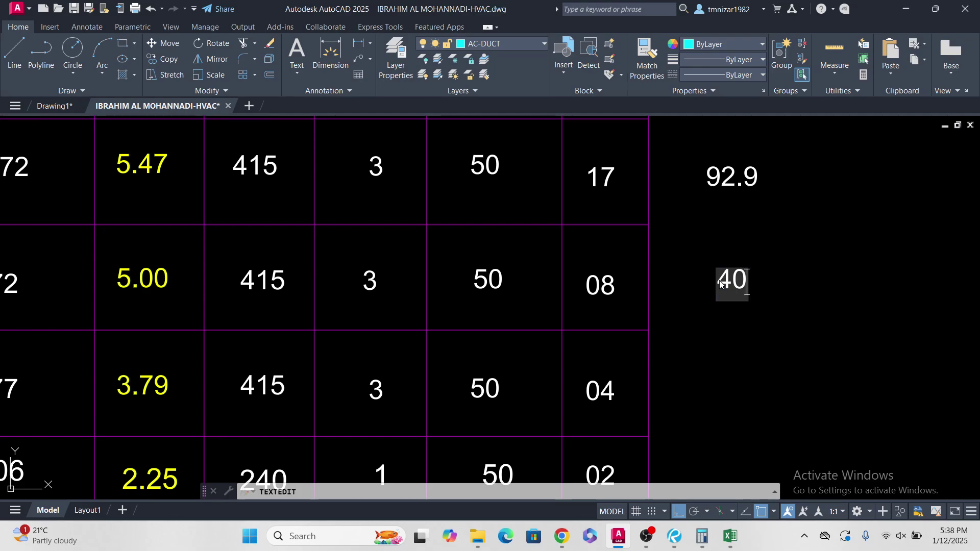
left_click(779, 335)
key("Escape")
scroll(746, 317, "down", 2)
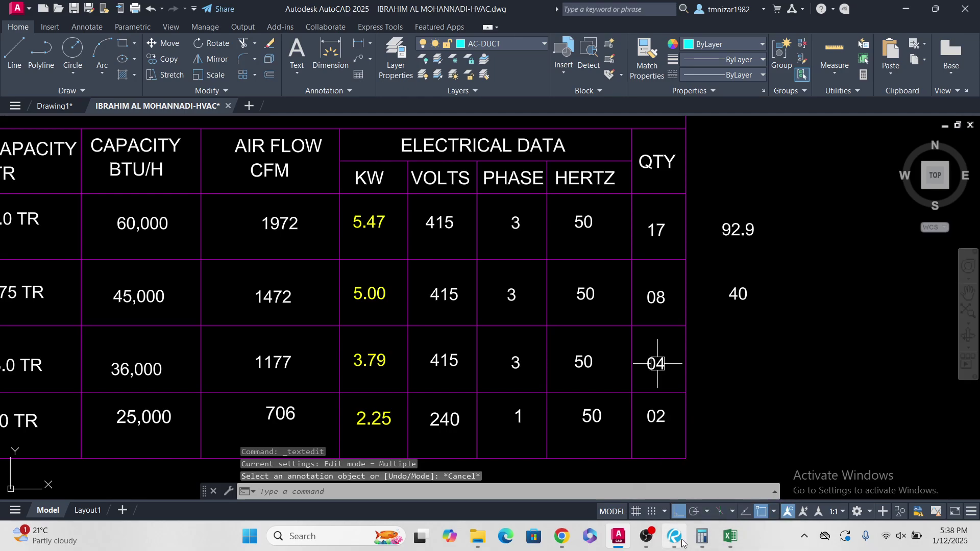
Step: In Calculator, multiply the ARGA 36 unit's 3.79 KW by its quantity of 4, and return to the drawing
left_click(702, 536)
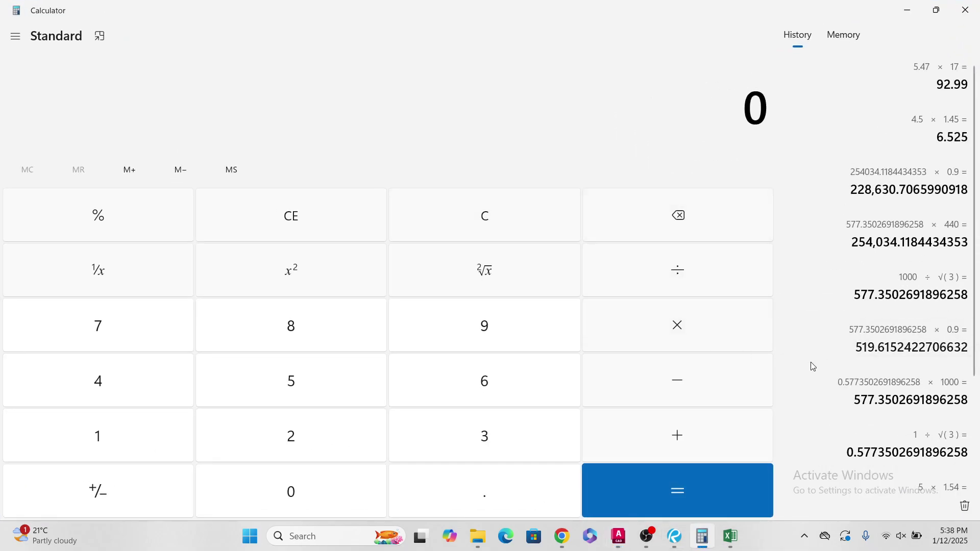
left_click(466, 501)
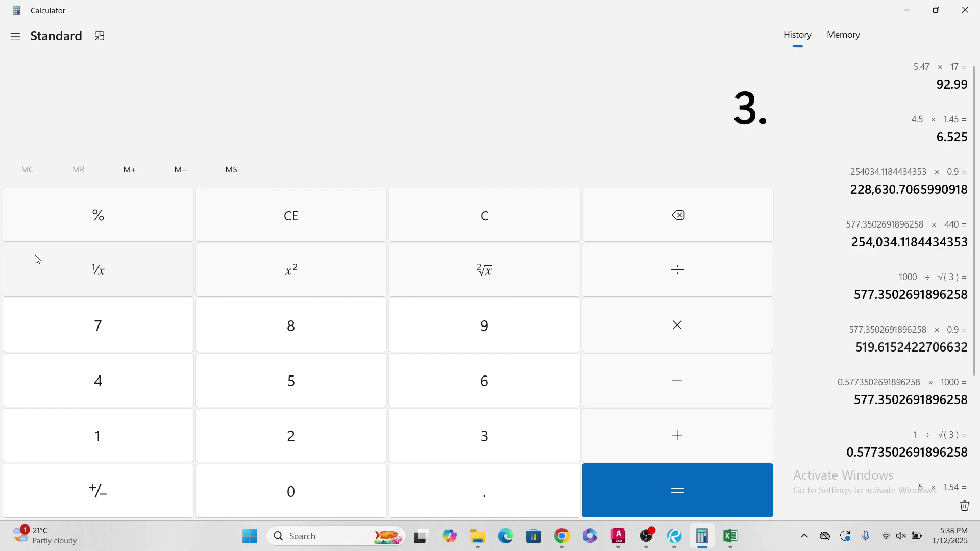
left_click(97, 328)
left_click(524, 332)
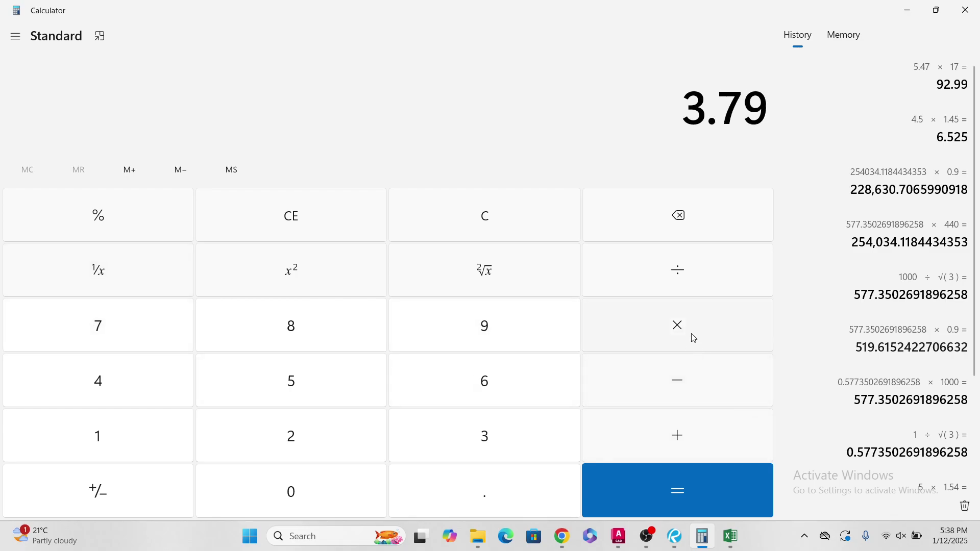
left_click(121, 384)
left_click(748, 500)
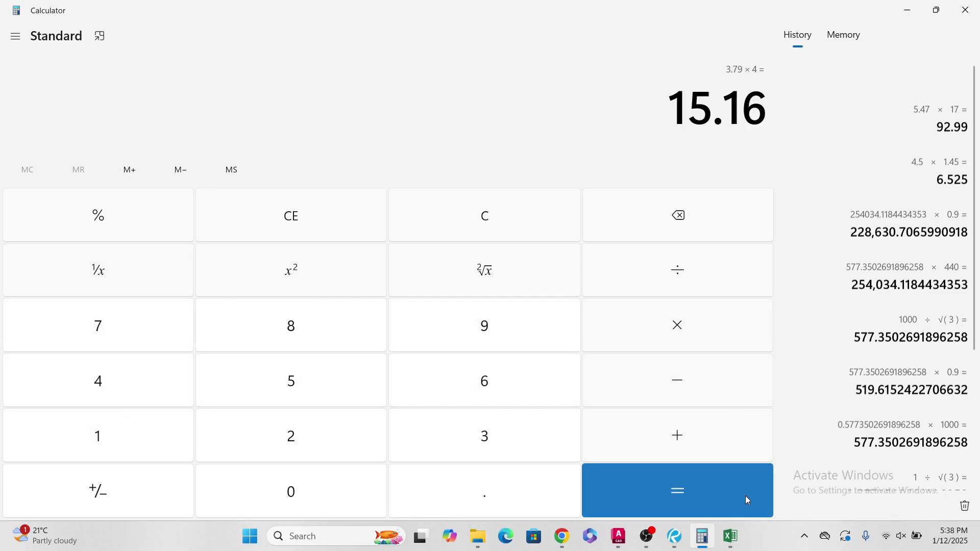
left_click(908, 10)
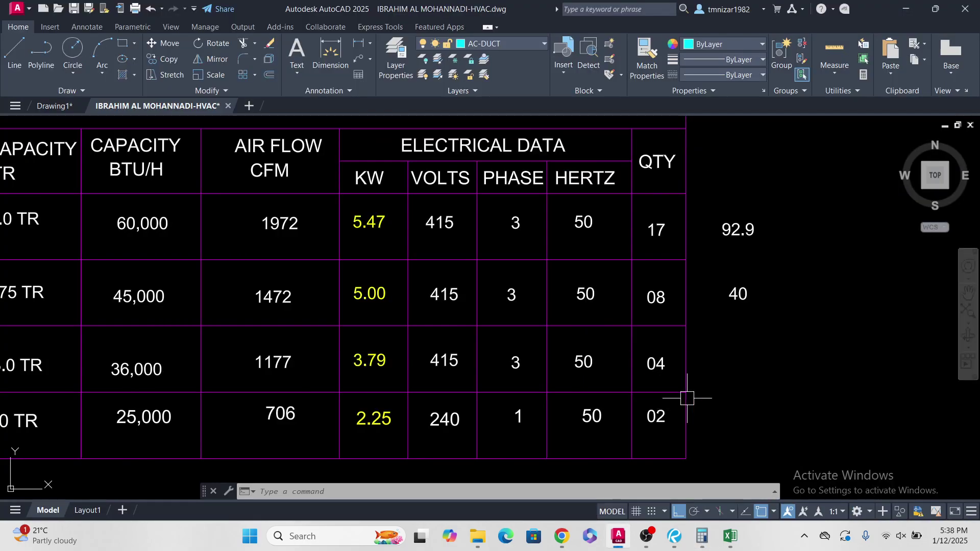
Step: Copy the 40 text straight down so it sits beside the ARGA 36 row
type("c")
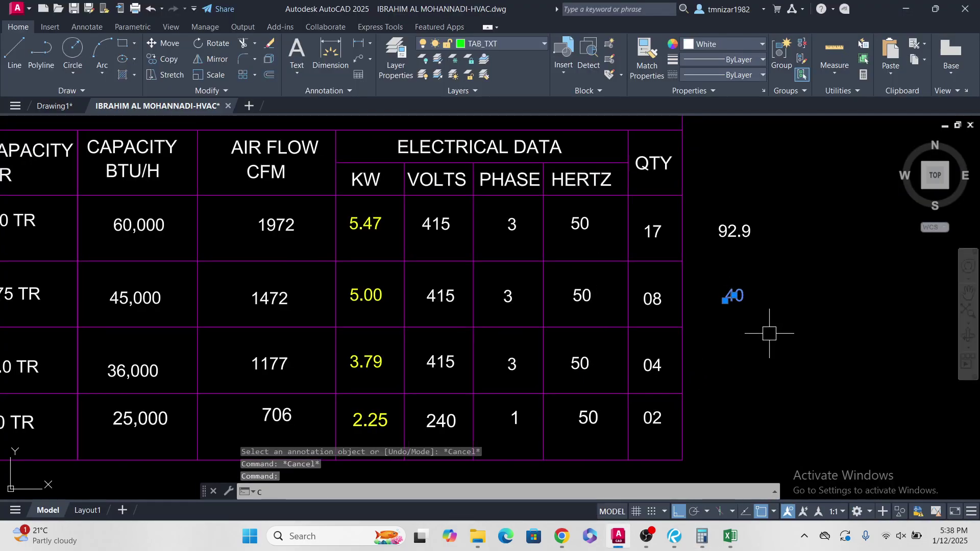
type("o")
key("Return")
left_click(779, 307)
left_click(782, 363)
key("Escape")
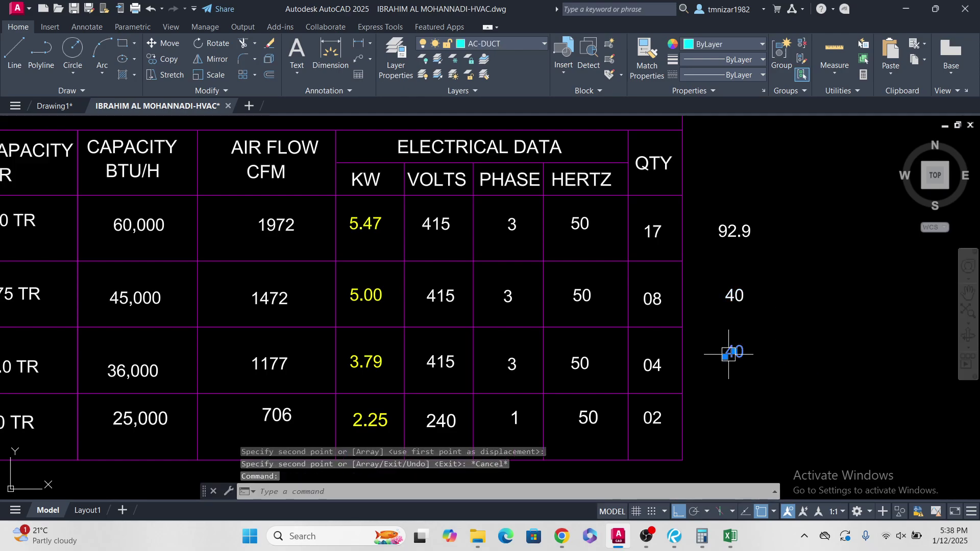
Step: Change the copied text beside the ARGA 36 row to 15.6
double_click(730, 358)
type("1")
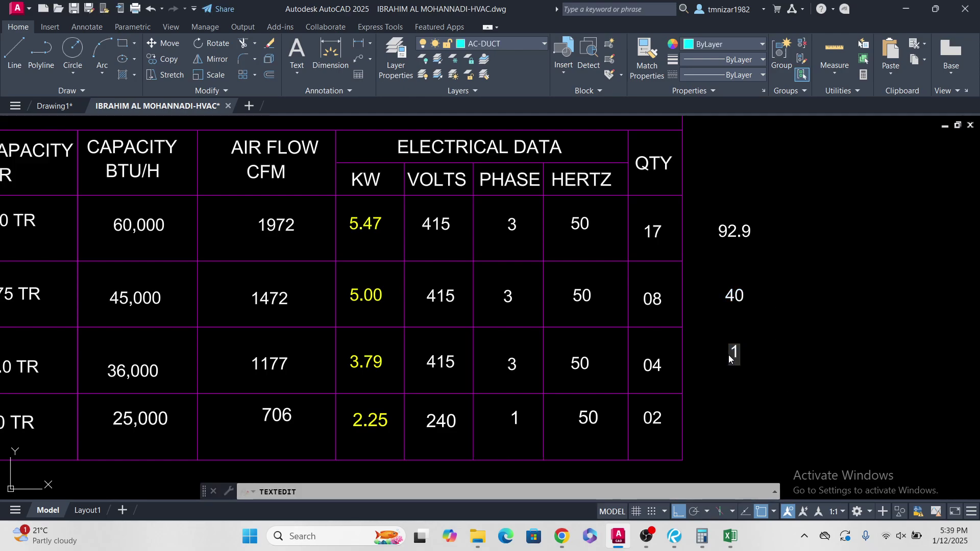
type("5.6")
left_click(801, 385)
key("Escape")
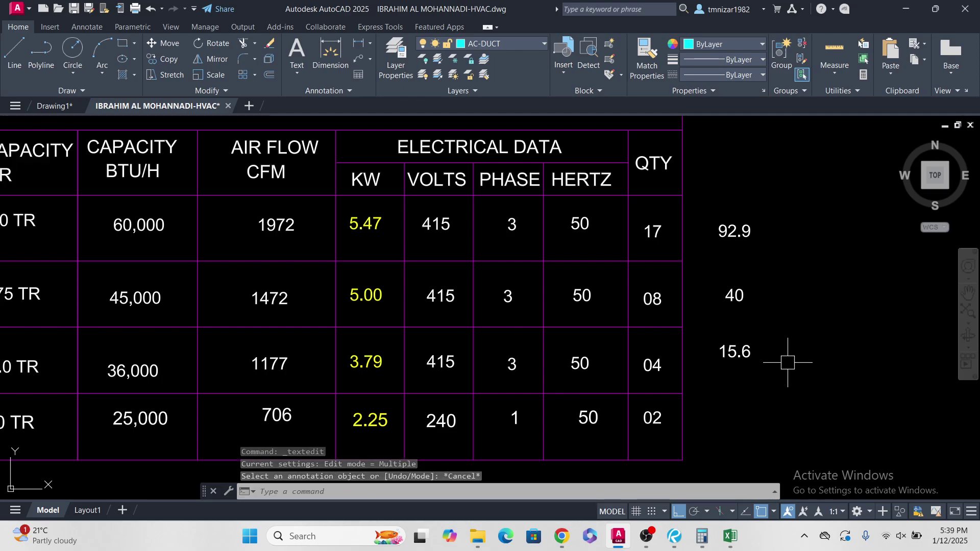
Step: Copy the 15.6 text straight down so it sits beside the 25,000 BTU/H row
left_click(746, 352)
middle_click_drag(745, 352, 736, 357)
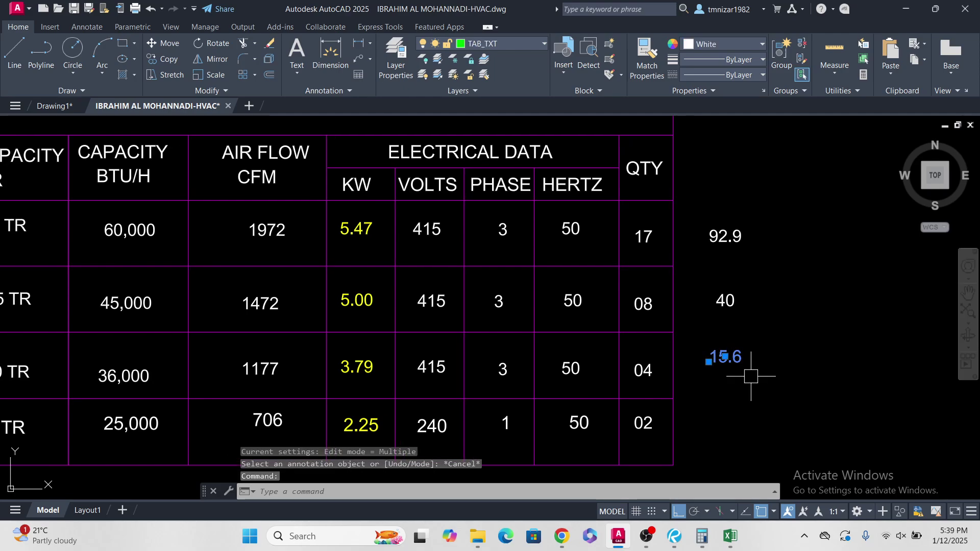
type("co")
key("Return")
left_click(751, 357)
left_click(751, 421)
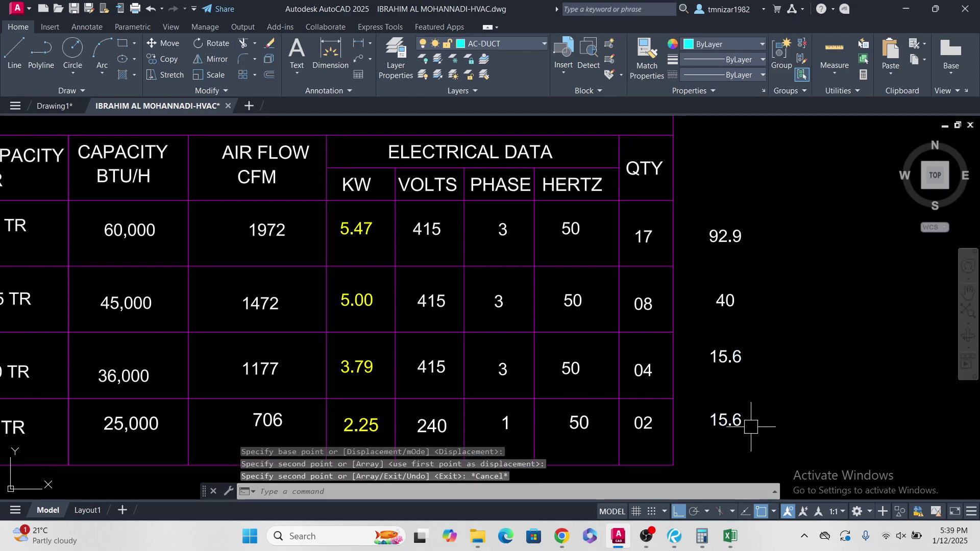
key("Escape")
Step: Change the copied text beside the 25,000 BTU/H row to 4.5
double_click(738, 424)
type("4.")
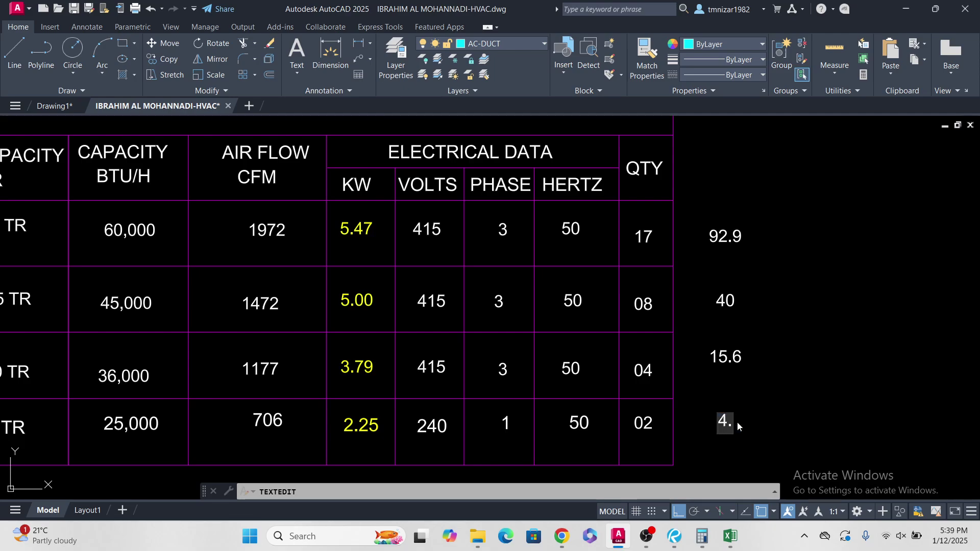
type("5")
key("Return")
key("Escape")
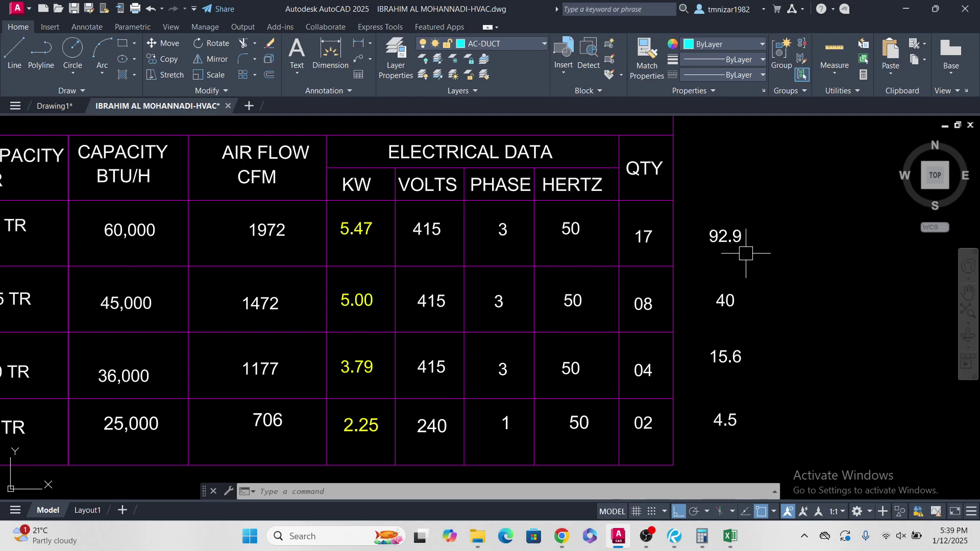
Step: Switch to the Drawing1 single-line diagram and go to the unlabelled feeder between CWH-02 and the first SPARE
left_click(49, 107)
scroll(547, 350, "up", 5)
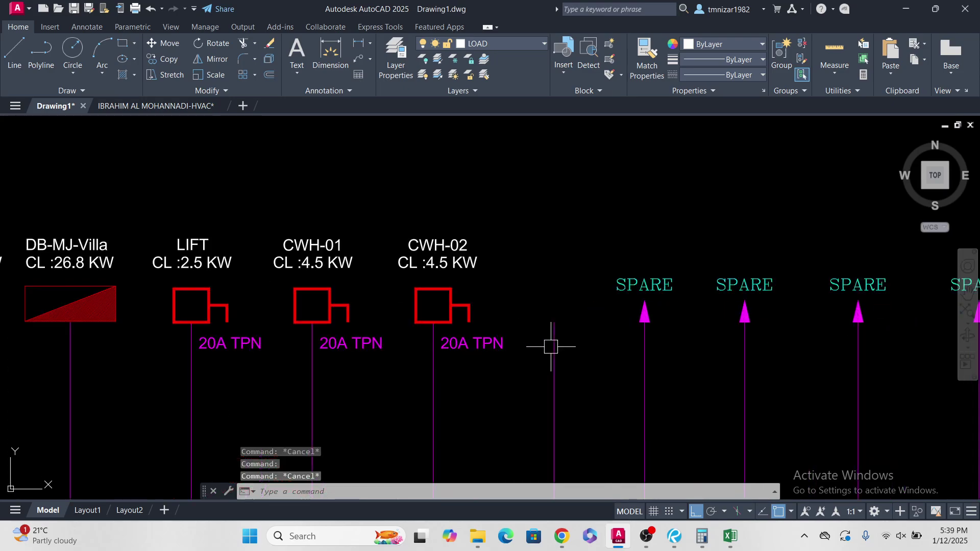
middle_click_drag(552, 344, 390, 256)
scroll(411, 258, "down", 5)
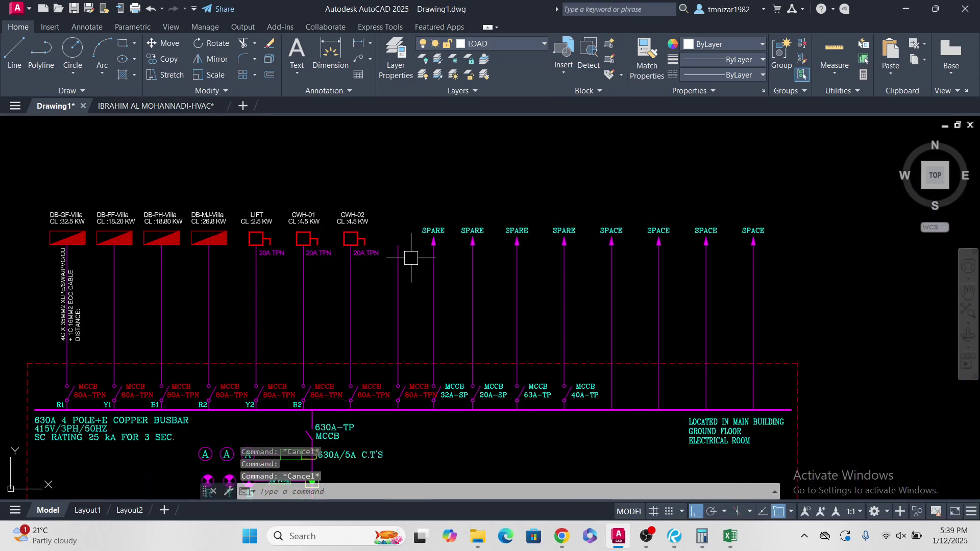
left_click(423, 207)
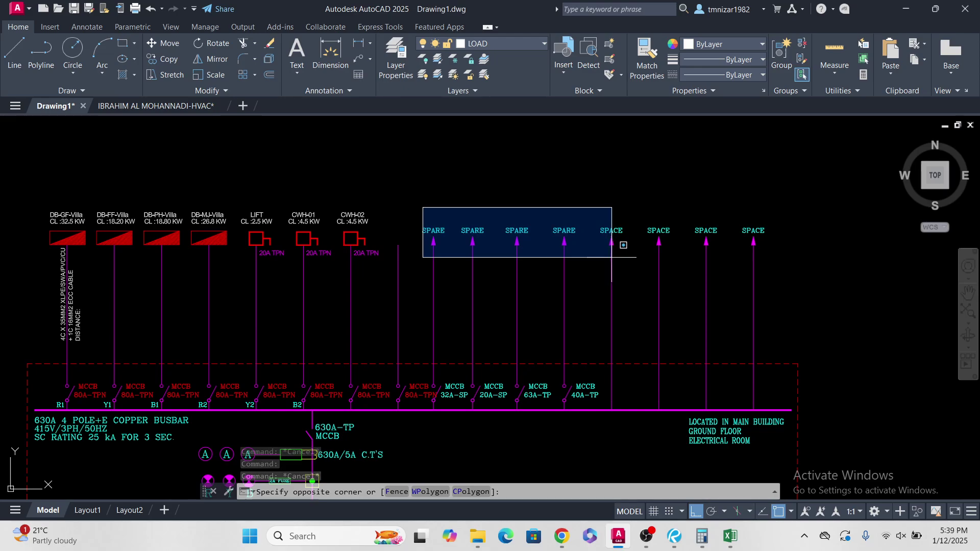
type("e")
key("Escape")
Step: Copy the DB-MJ-Villa rectangle with its name and load texts horizontally onto the empty feeder beside CWH-02
scroll(191, 238, "up", 3)
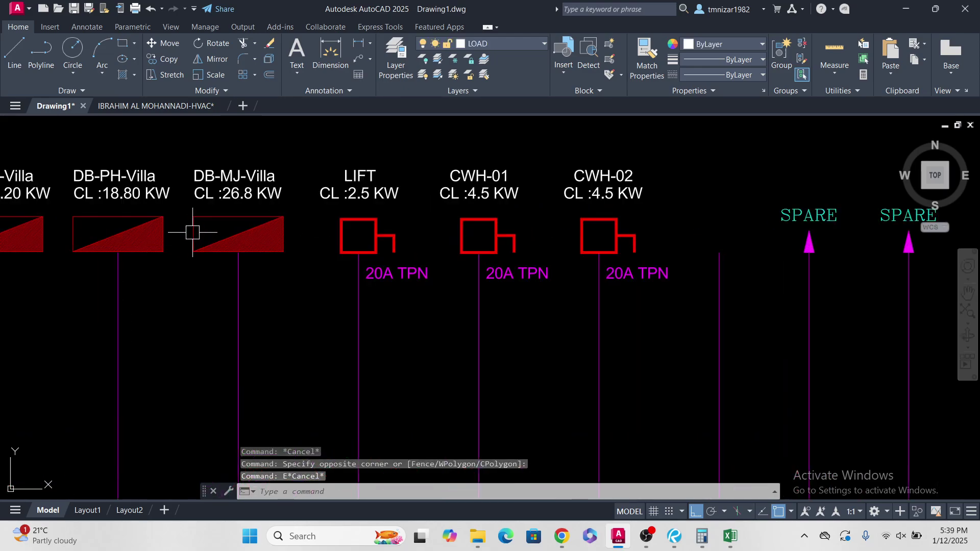
left_click(240, 205)
left_click(191, 238)
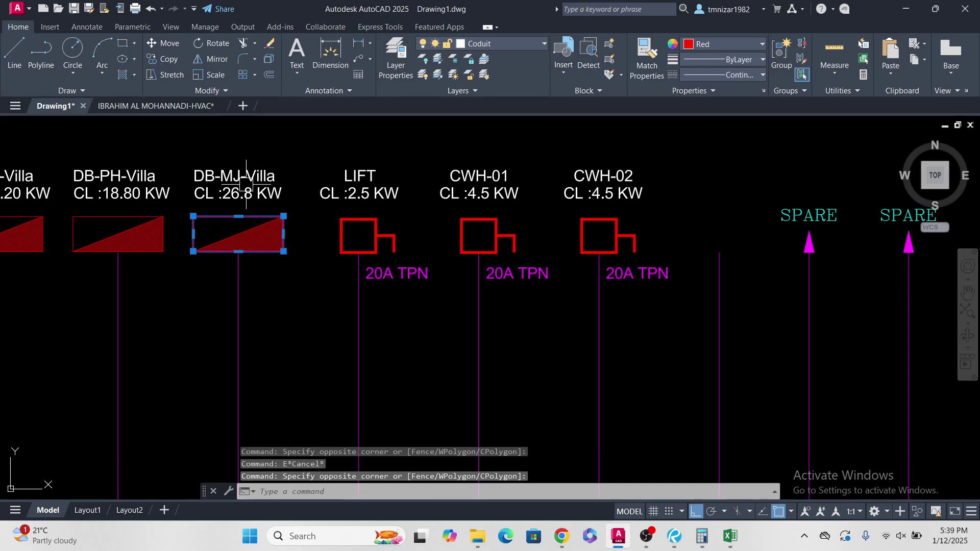
scroll(246, 183, "up", 3)
left_click(271, 280)
left_click(193, 158)
scroll(232, 225, "up", 2)
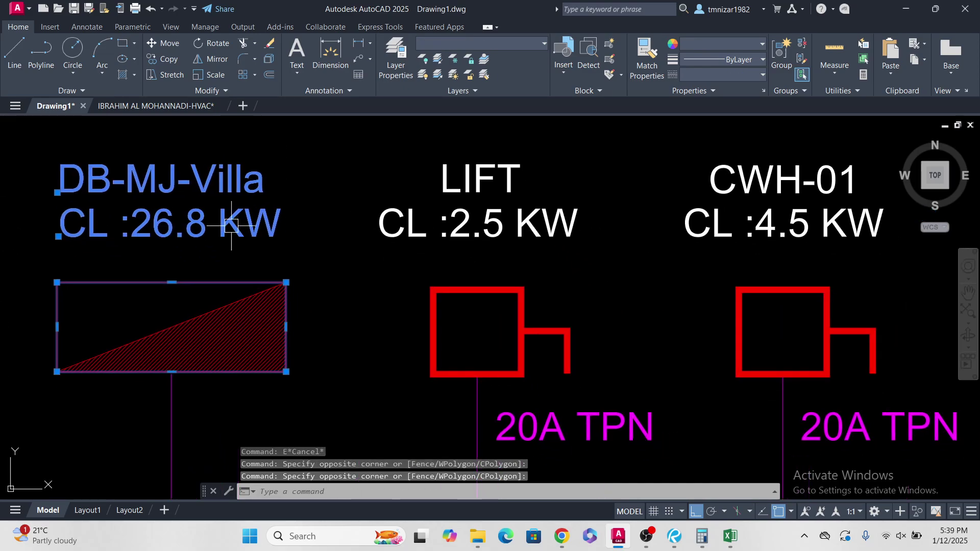
key("Return")
left_click(58, 237)
scroll(170, 250, "down", 5)
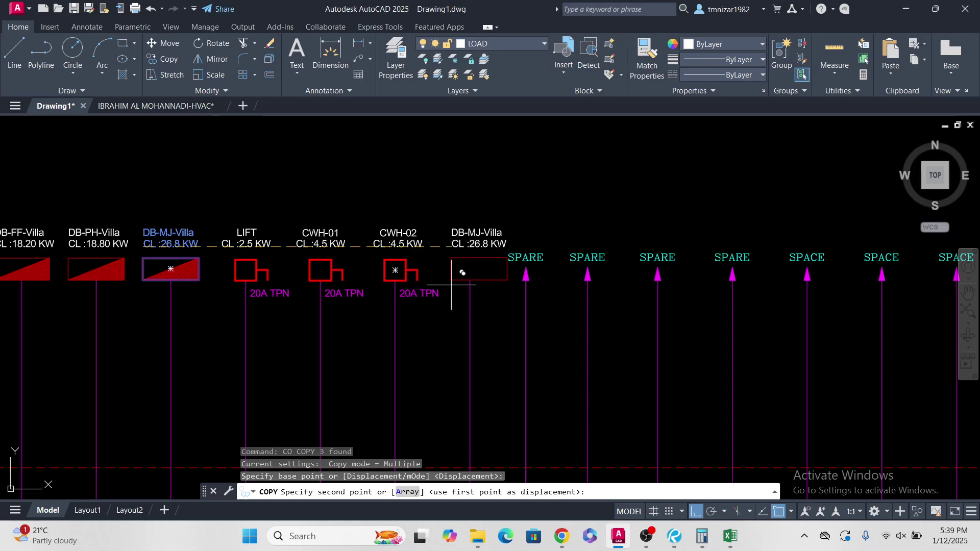
scroll(505, 236, "up", 3)
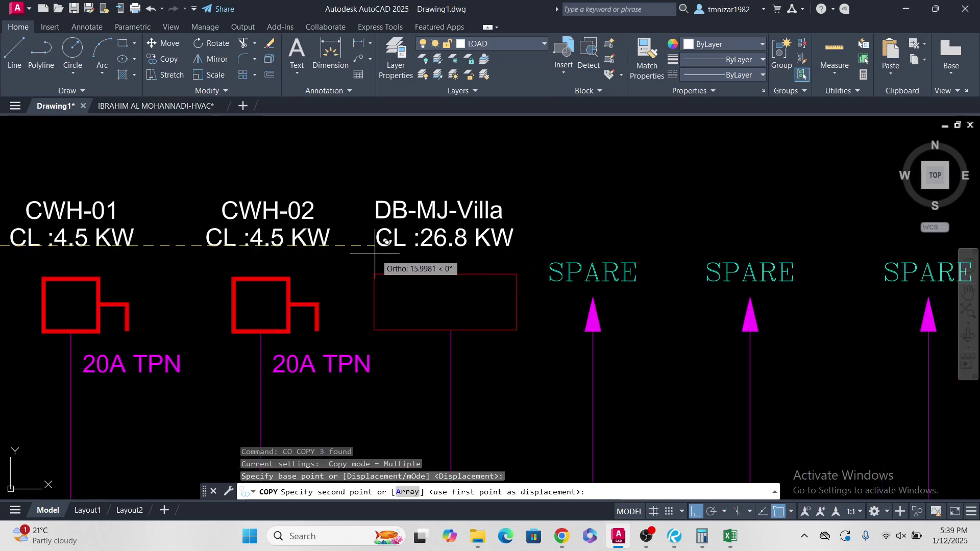
left_click(385, 253)
key("Escape")
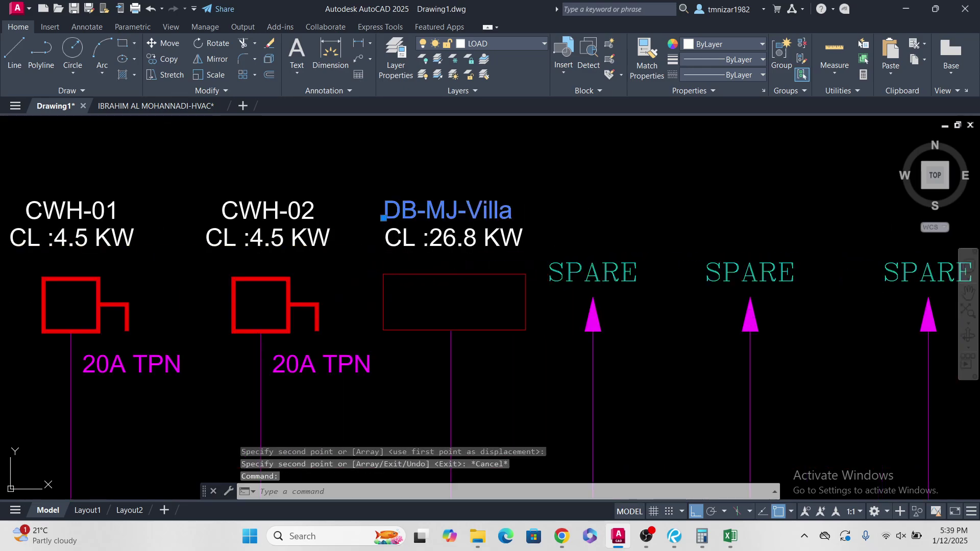
Step: Rename the copied DB-MJ-Villa label above the new rectangle to AC-MCC
double_click(470, 212)
type("A")
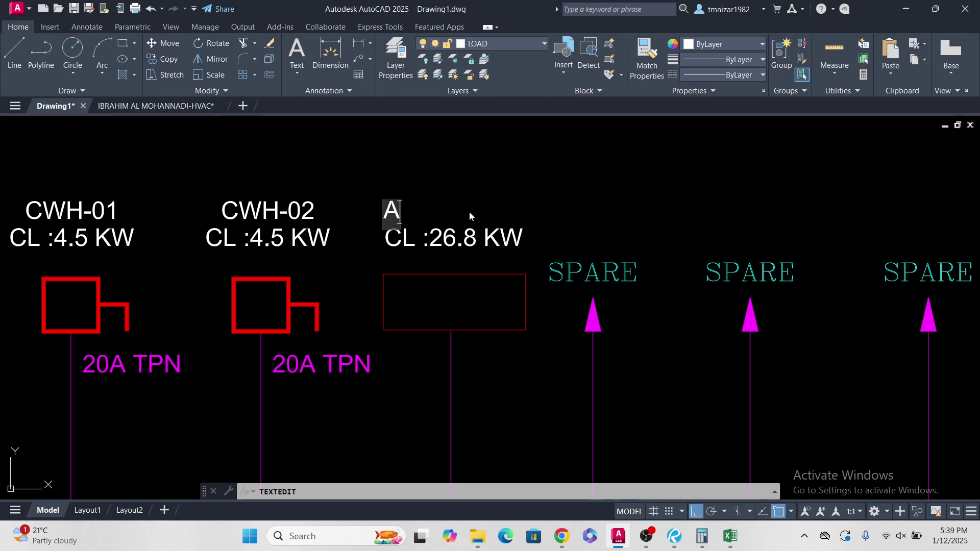
type("C=")
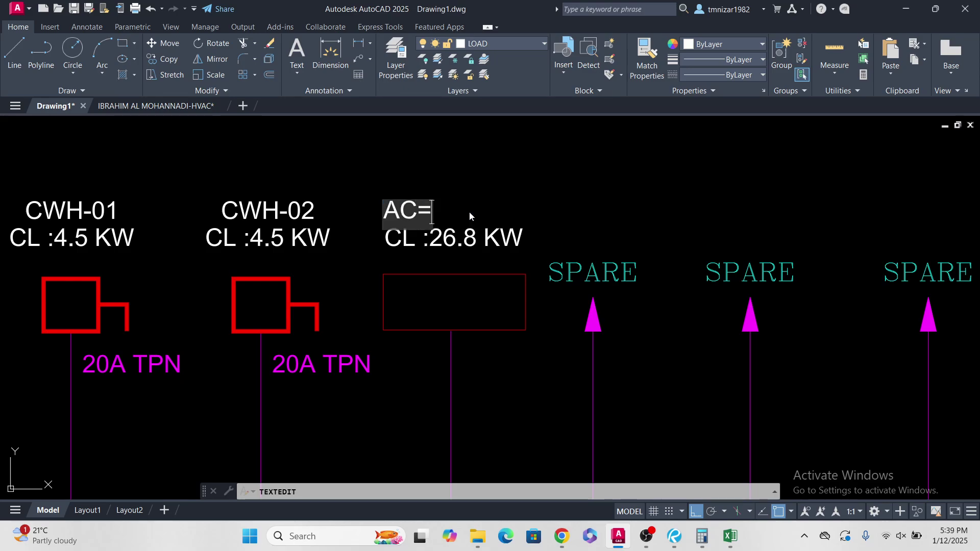
key("BackSpace")
type("-M")
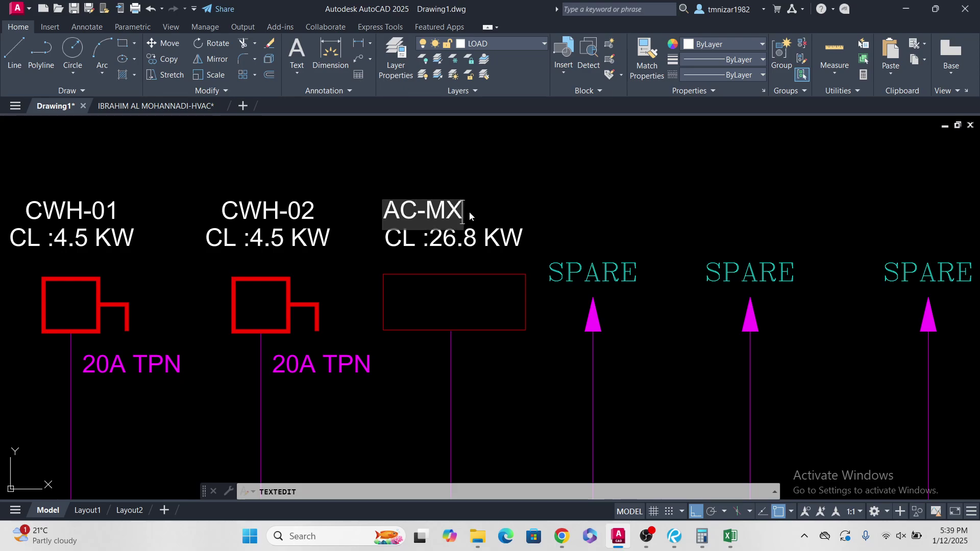
type("CC")
left_click(535, 201)
key("Escape")
Step: Move the AC-MCC label sideways so it is centred above its load text
left_click(468, 207)
middle_click_drag(559, 203, 564, 219)
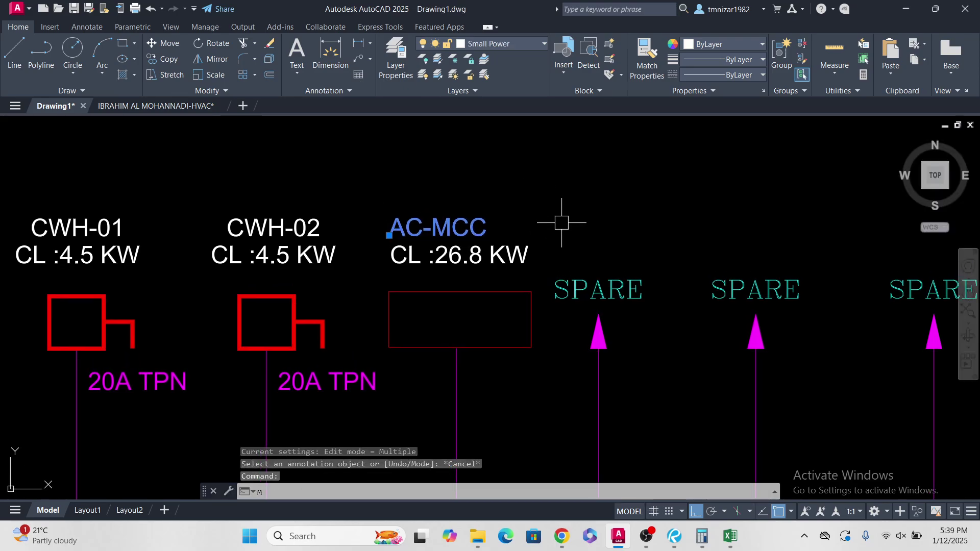
type("m")
key("Return")
left_click(558, 201)
key("Escape")
Step: Draw a diagonal polyline across the AC-MCC rectangle from its upper-right corner to its lower-left corner
scroll(580, 202, "down", 5)
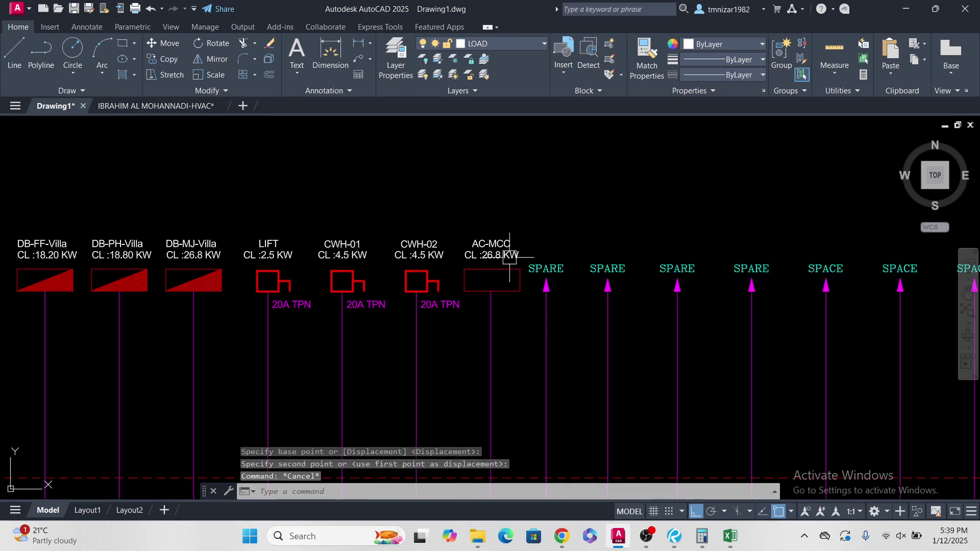
scroll(518, 260, "up", 5)
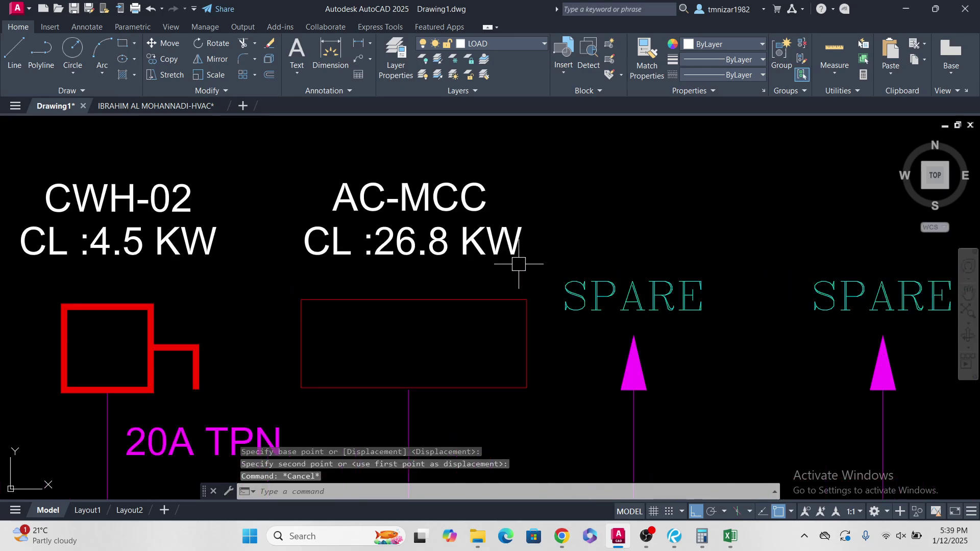
scroll(518, 263, "down", 2)
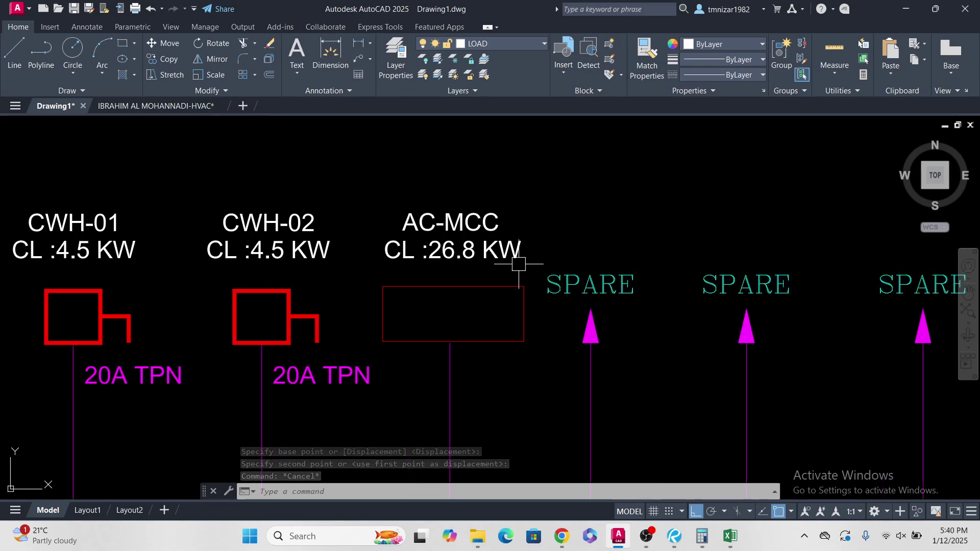
middle_click_drag(505, 287, 508, 293)
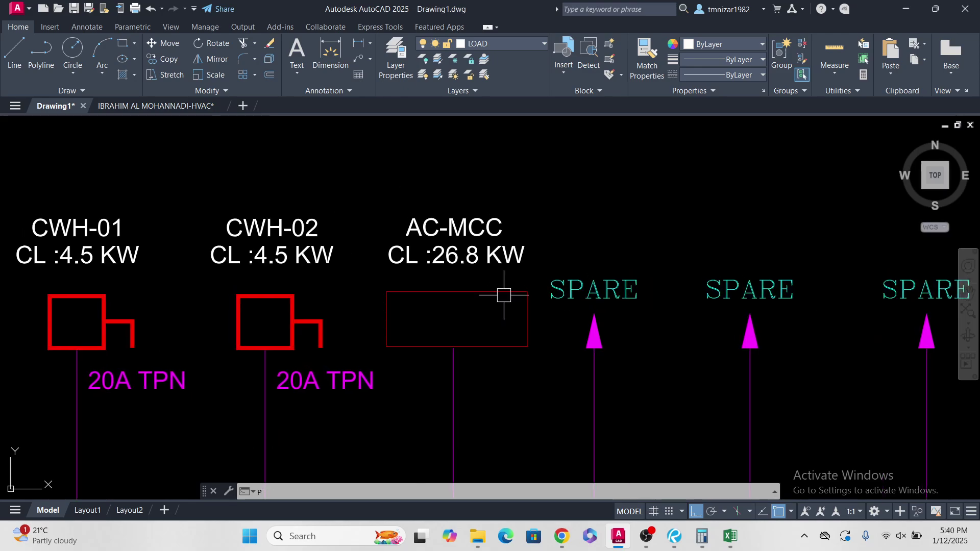
type("pl")
key("Return")
left_click(527, 292)
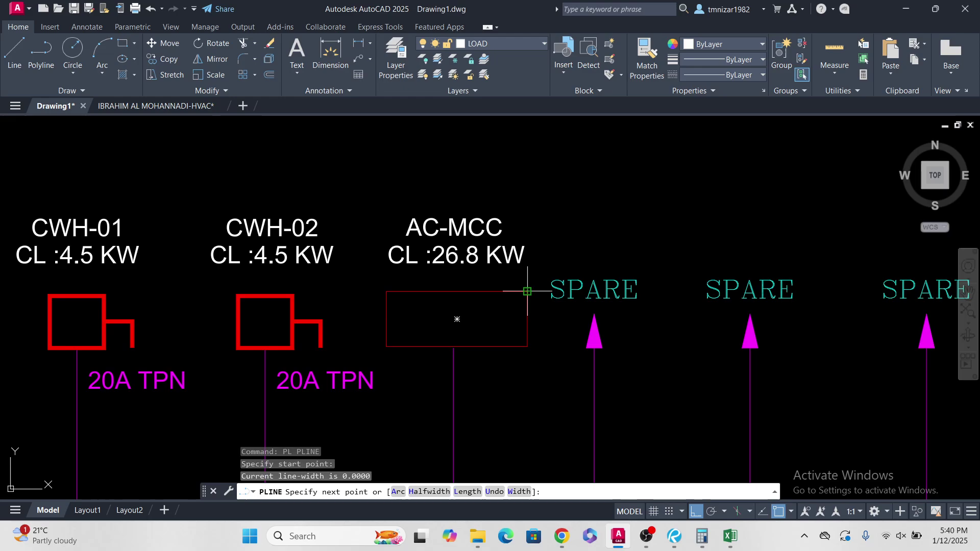
left_click(387, 346)
key("Escape")
Step: Draw the opposite diagonal polyline from the AC-MCC rectangle's upper-left corner to its lower-right corner
key("Return")
left_click(387, 292)
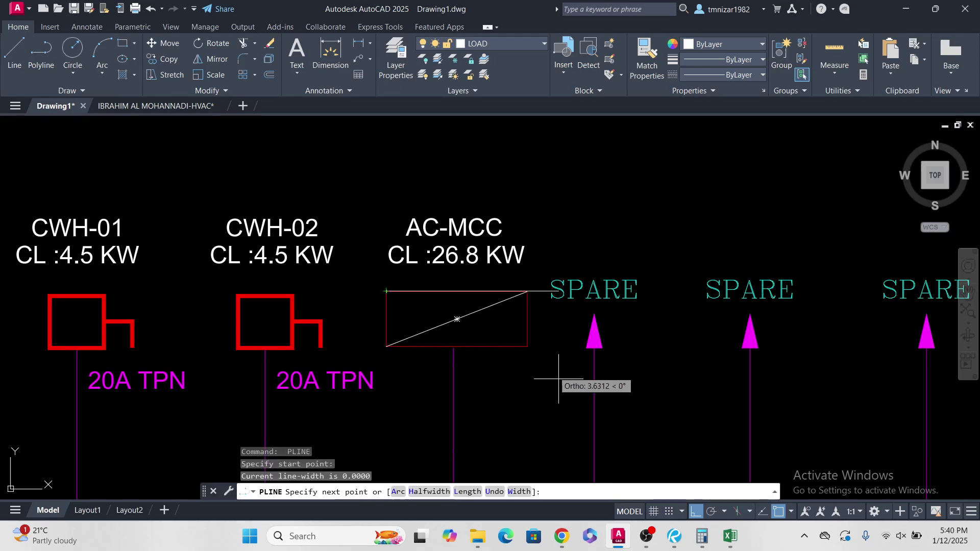
left_click(526, 346)
key("Escape")
scroll(508, 274, "down", 5)
key("Escape")
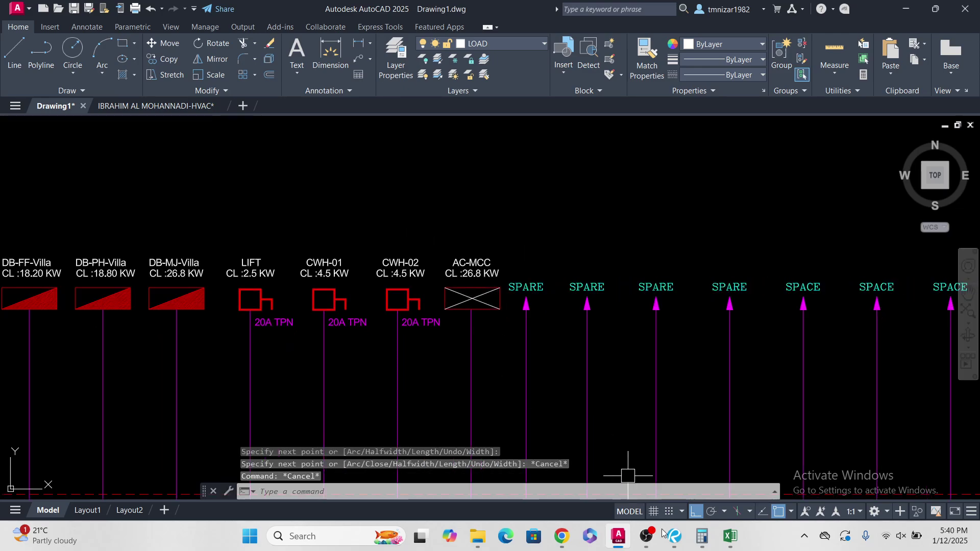
Step: Return to the HVAC drawing and centre the load totals beside the air-conditioning schedule
mouse_move(709, 540)
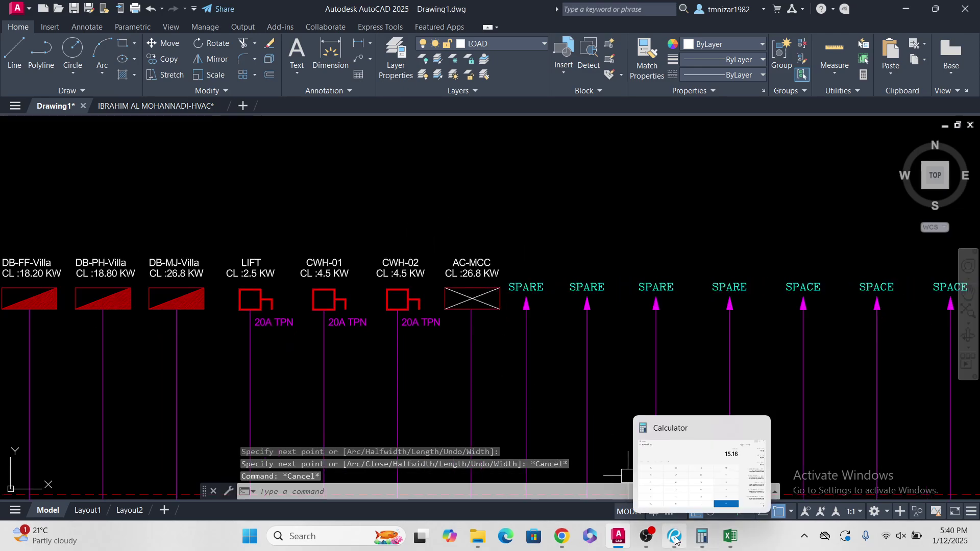
key("Escape")
left_click(164, 109)
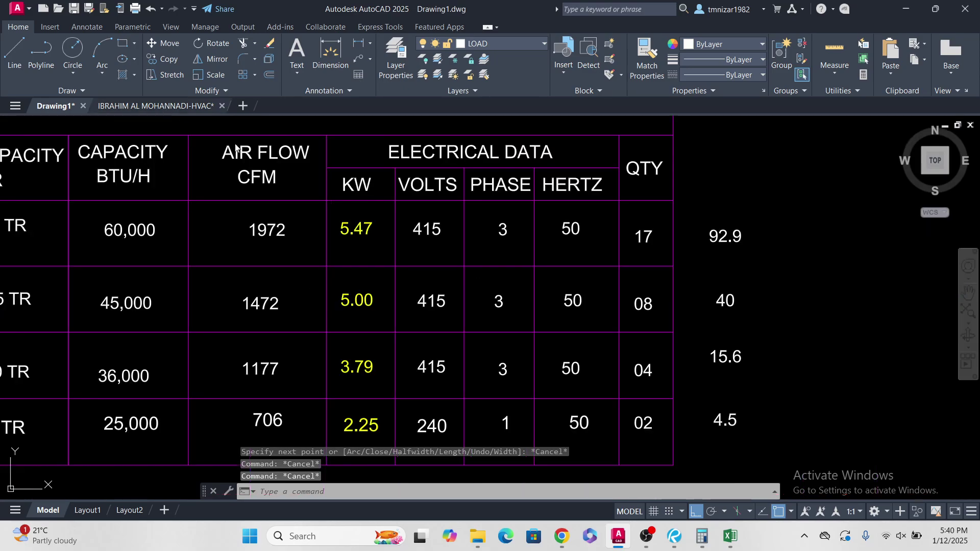
middle_click_drag(595, 262, 472, 176)
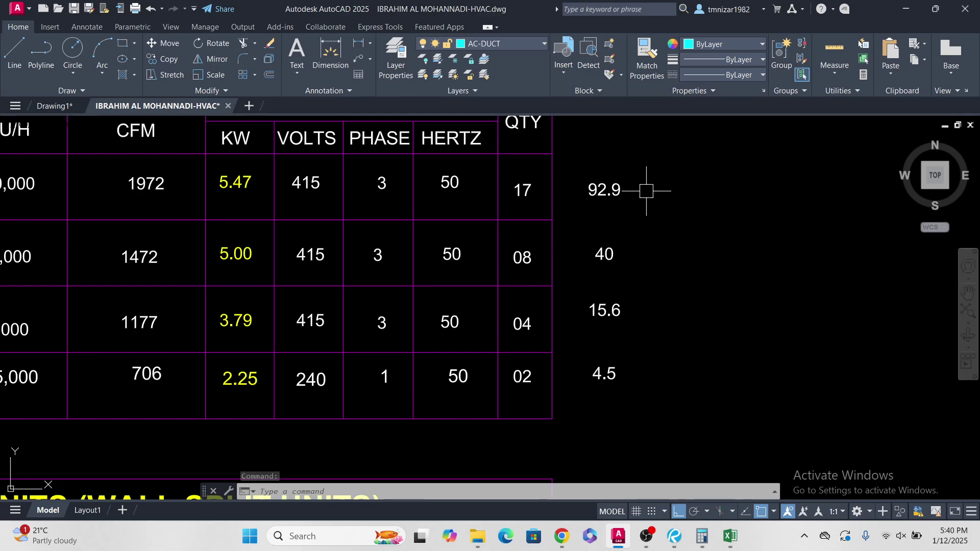
left_click(648, 165)
left_click(552, 452)
mouse_move(643, 366)
middle_mouse_down()
mouse_move(608, 354)
mouse_move(623, 371)
middle_mouse_up()
key("Escape")
Step: Copy the 4.5 total horizontally into the empty space to its right
left_click(582, 365)
type("co")
key("Return")
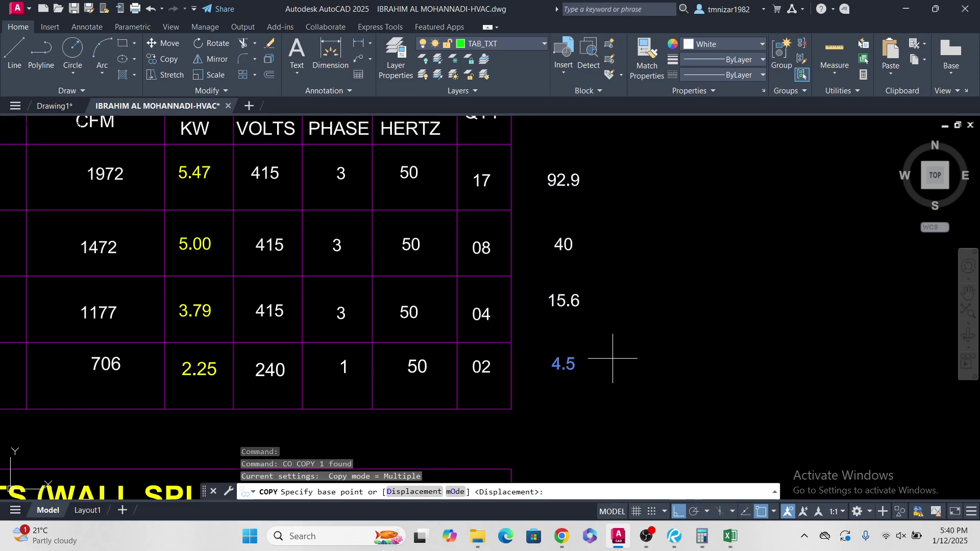
left_click(613, 358)
left_click(710, 348)
key("Escape")
left_click(600, 155)
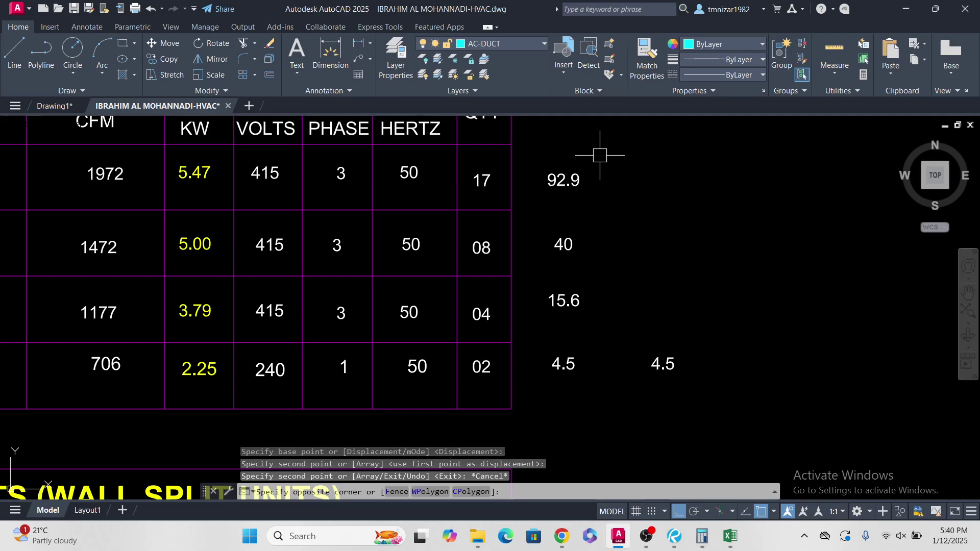
left_click(535, 394)
middle_click_drag(659, 384, 653, 395)
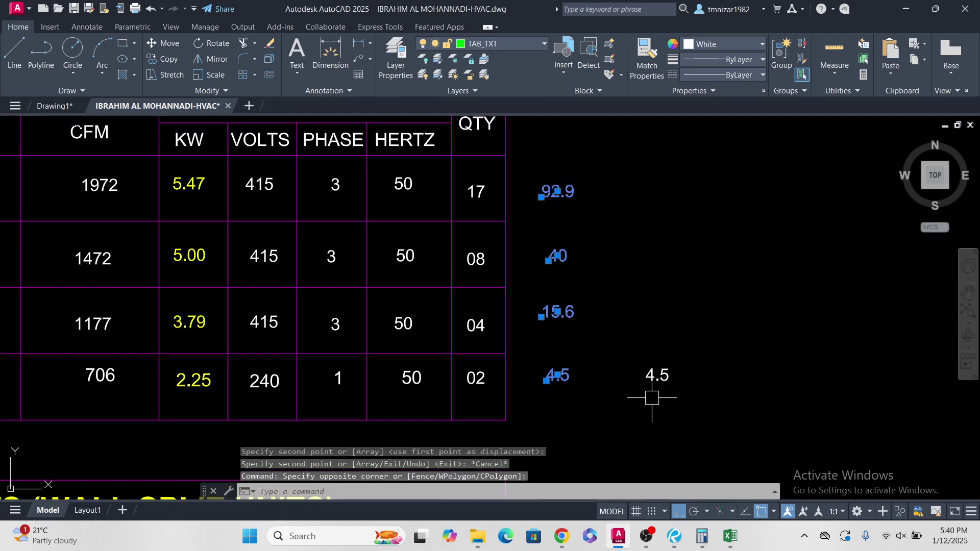
key("Escape")
left_click(603, 236)
left_click(534, 397)
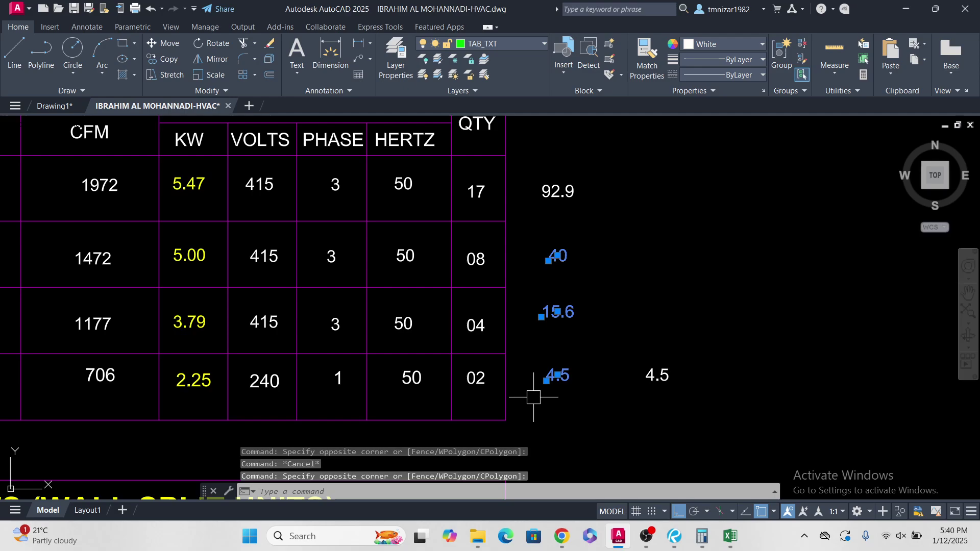
type("sc")
key("Return")
key("Escape")
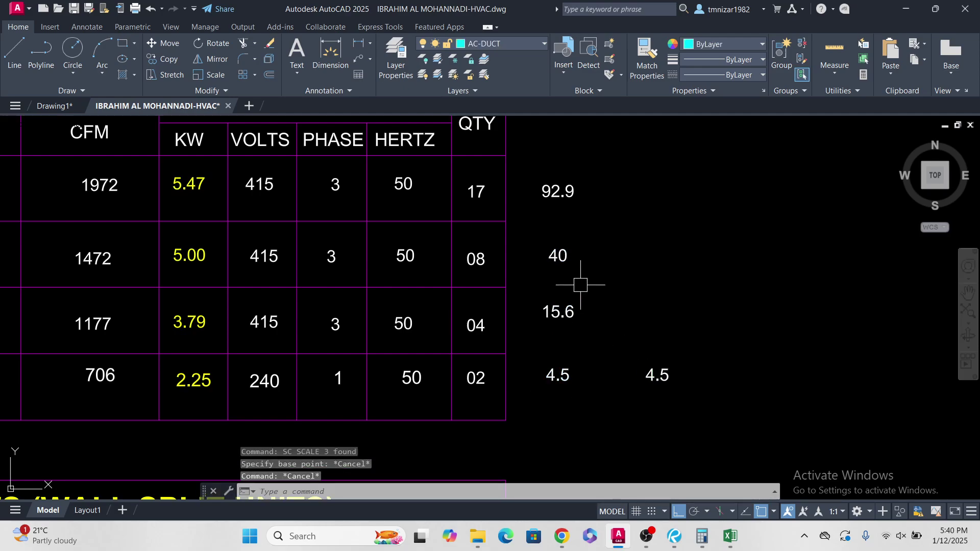
Step: Try to run the S2 command on the 40, 15.6 and 4.5 totals
left_click(578, 257)
left_click(536, 384)
type("S")
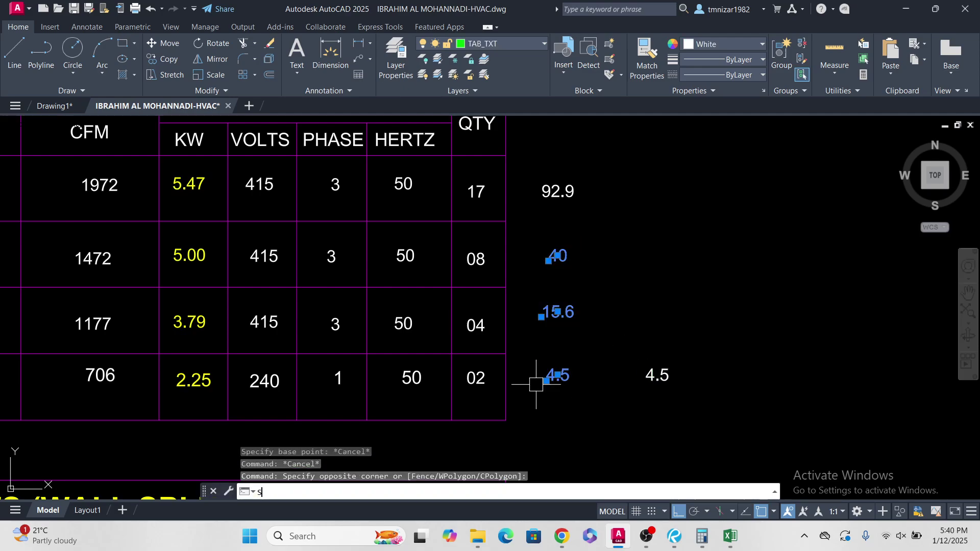
type("2")
key("Return")
key("Escape")
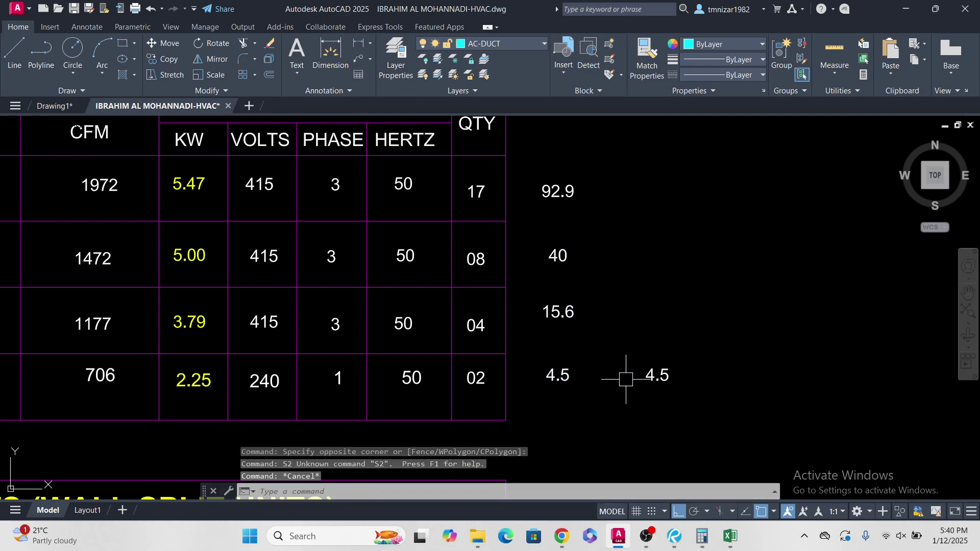
Step: Load the S2-Sum Numbers Autocad LISP application into the HVAC drawing
type("APPLOAD")
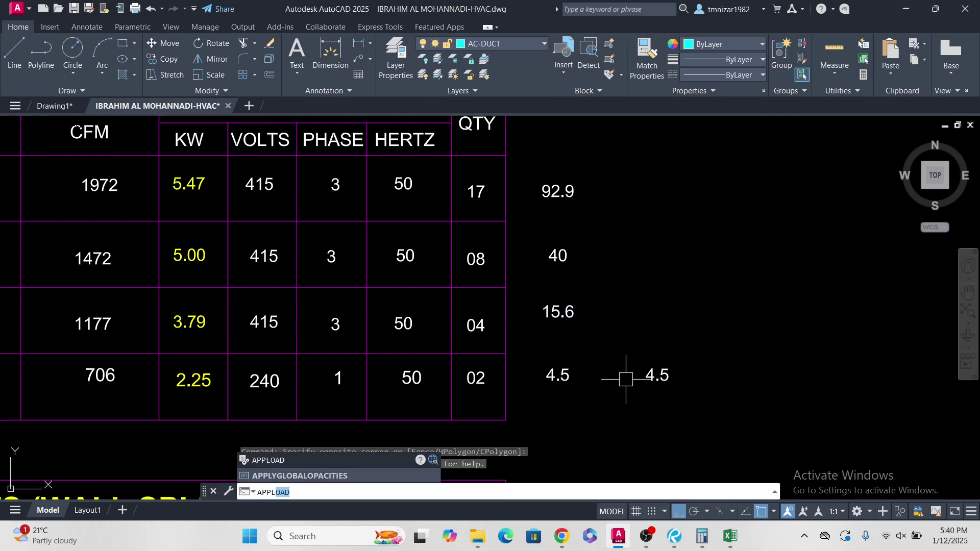
key("Return")
left_click(361, 185)
double_click(360, 185)
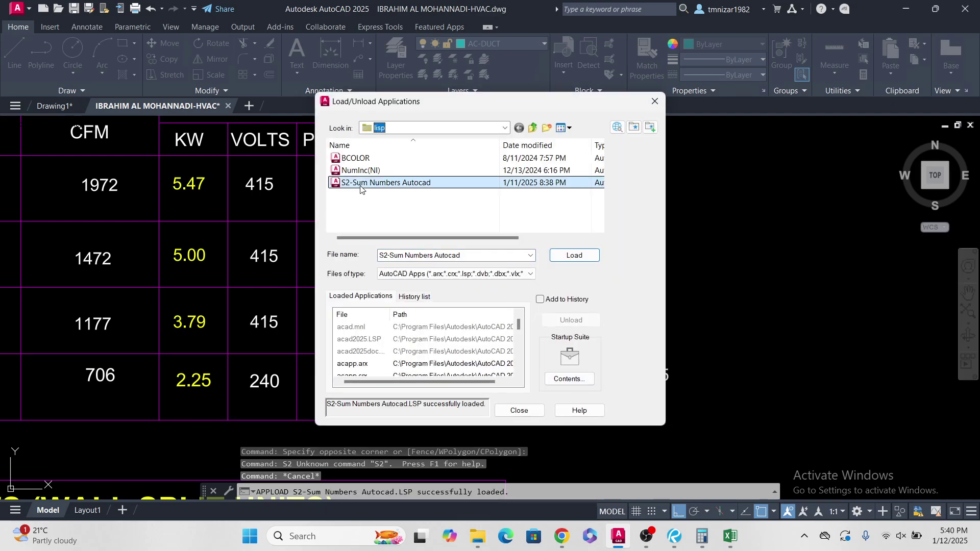
left_click(654, 102)
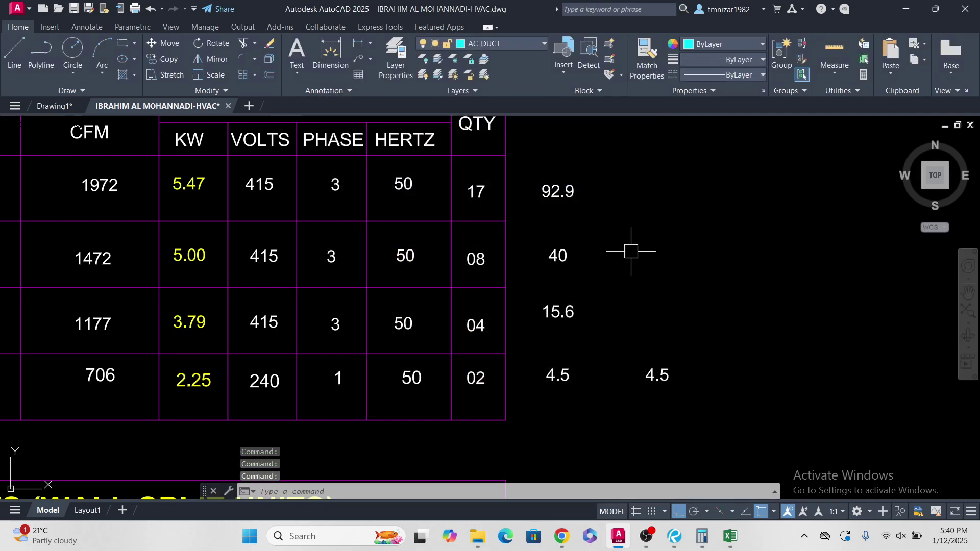
Step: Sum the 40, 15.6 and 4.5 totals with S2 and replace the copied 4.5 text beside them with the result
left_click(612, 227)
left_click(544, 388)
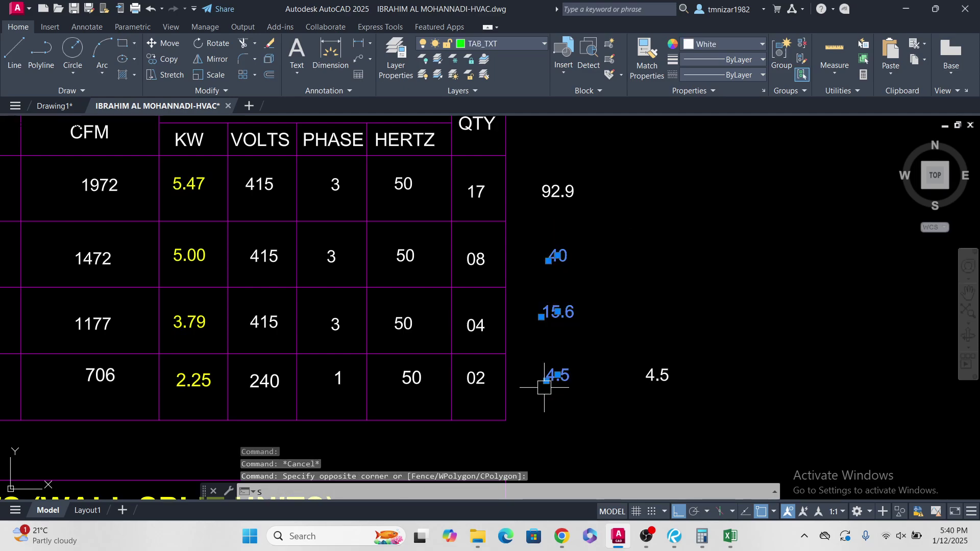
key("Return")
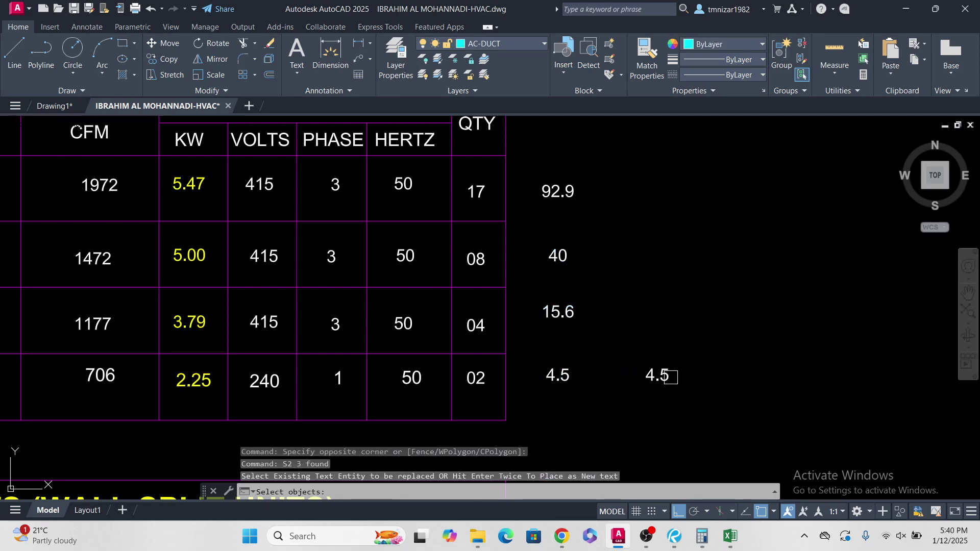
left_click(671, 378)
key("Escape")
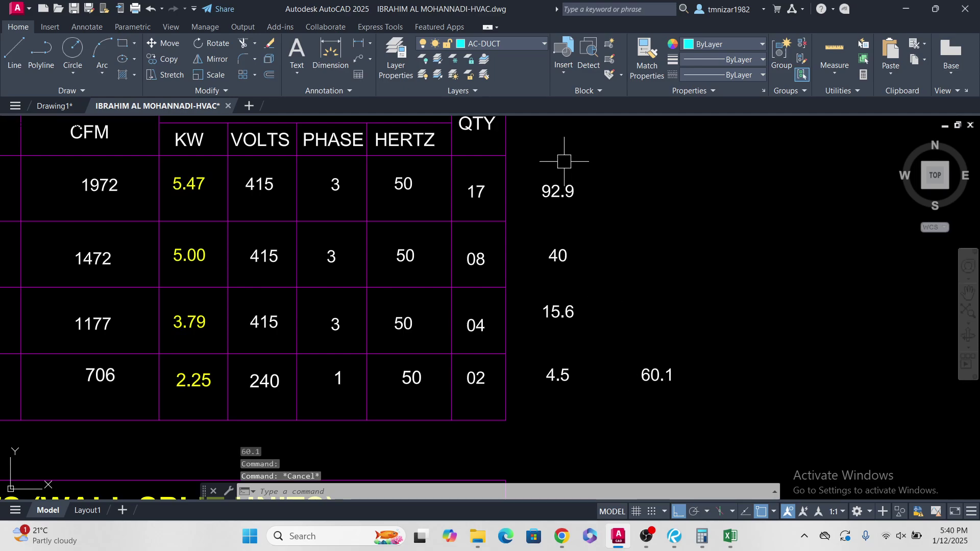
Step: In Drawing1, change the load in the AC-MCC label to read CL :92.1 KW
left_click(48, 105)
scroll(474, 273, "up", 5)
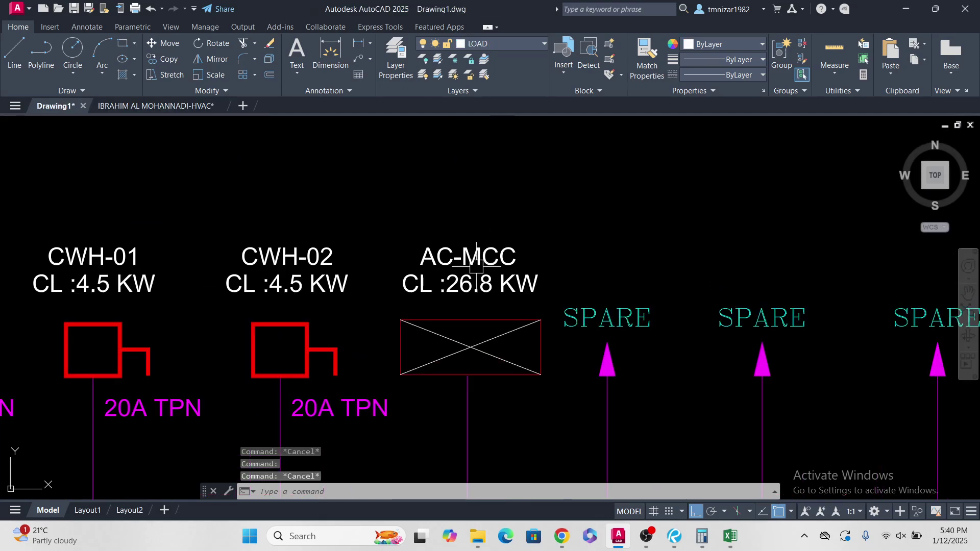
double_click(499, 282)
left_click_drag(500, 283, 431, 286)
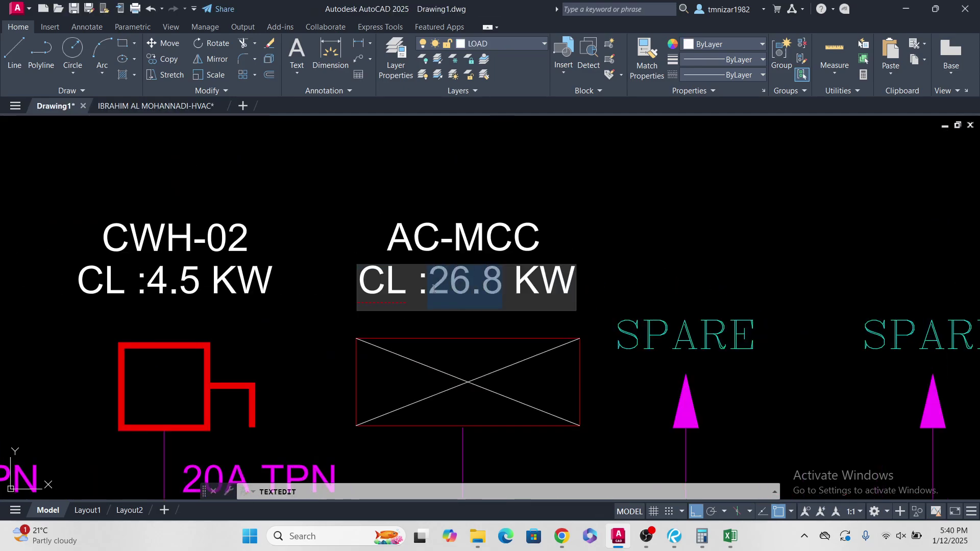
type("92.1")
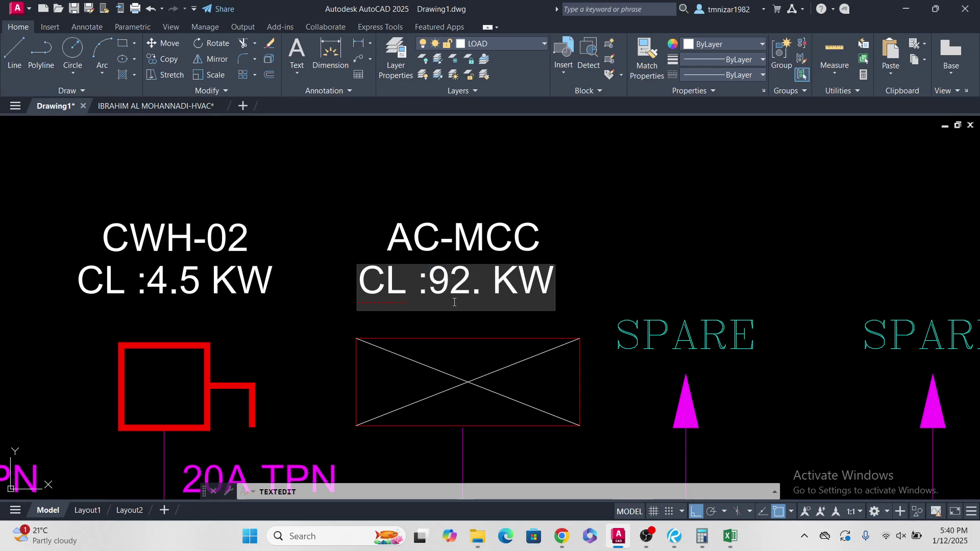
left_click(666, 284)
scroll(638, 306, "down", 2)
key("Escape")
key("Escape")
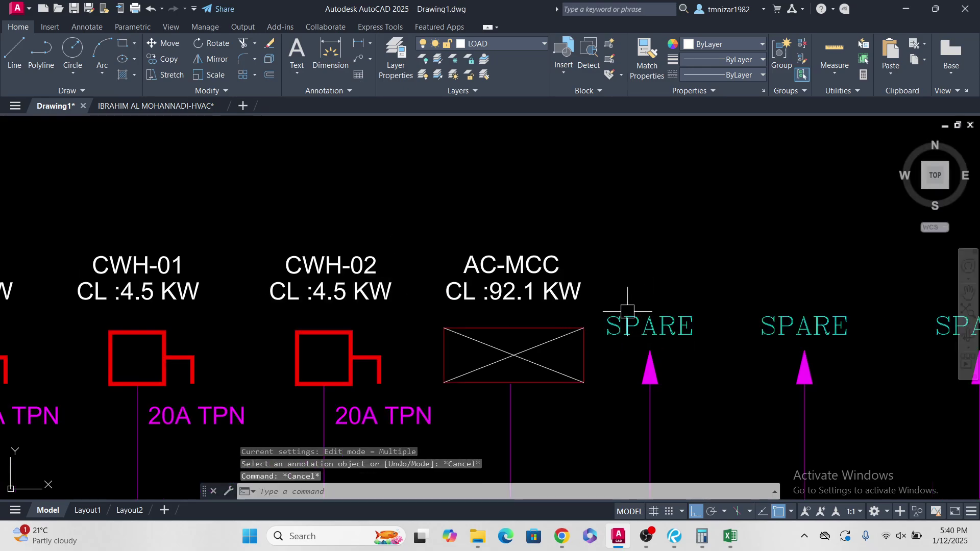
key("Escape")
Step: Erase the SPARE label and arrowhead on the feeder immediately beside AC-MCC, keeping its feeder line
left_click(612, 287)
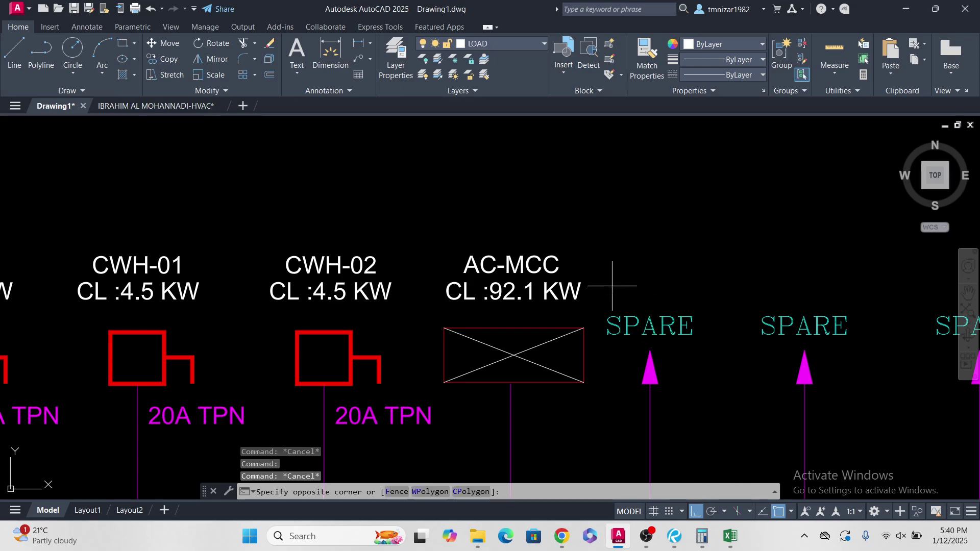
left_click(698, 374)
left_click(645, 359)
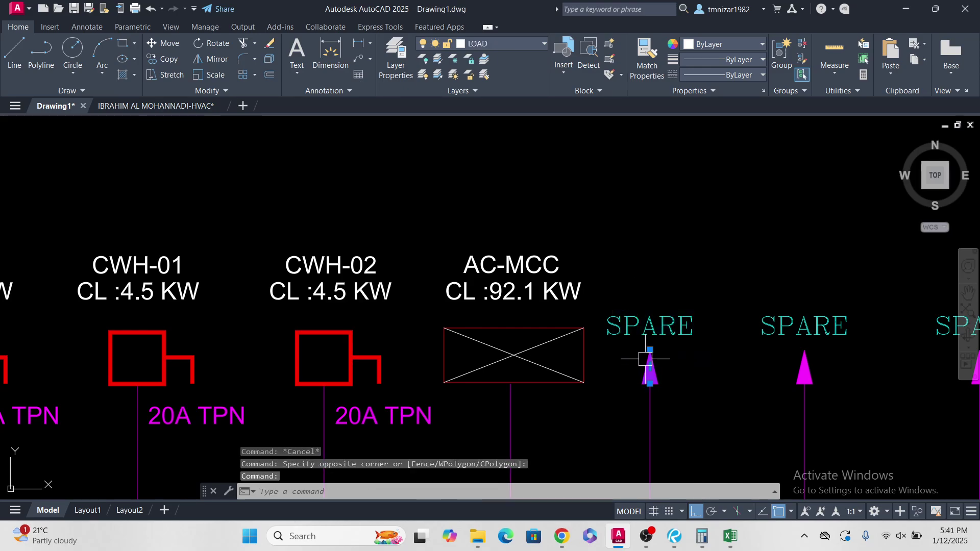
key("Escape")
left_click(604, 271)
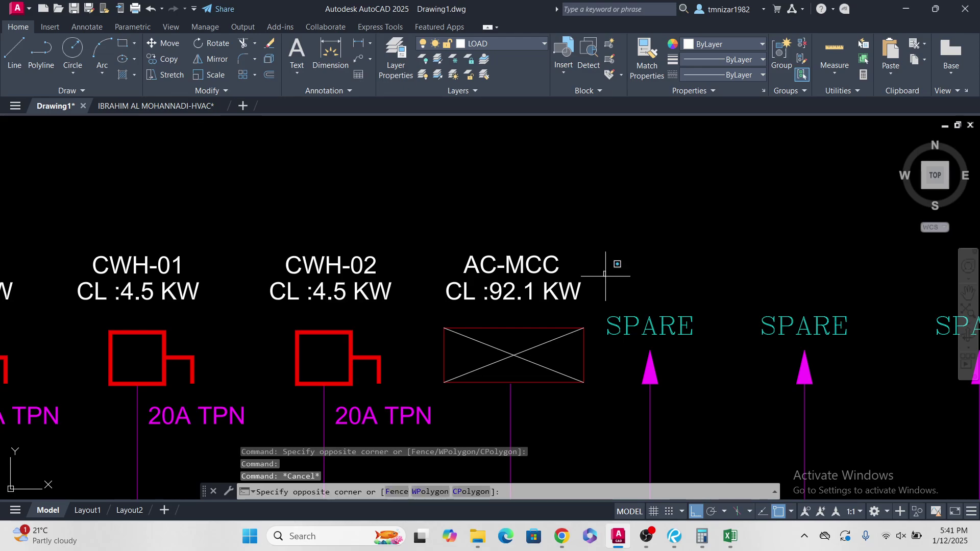
left_click(712, 389)
type("e")
key("Return")
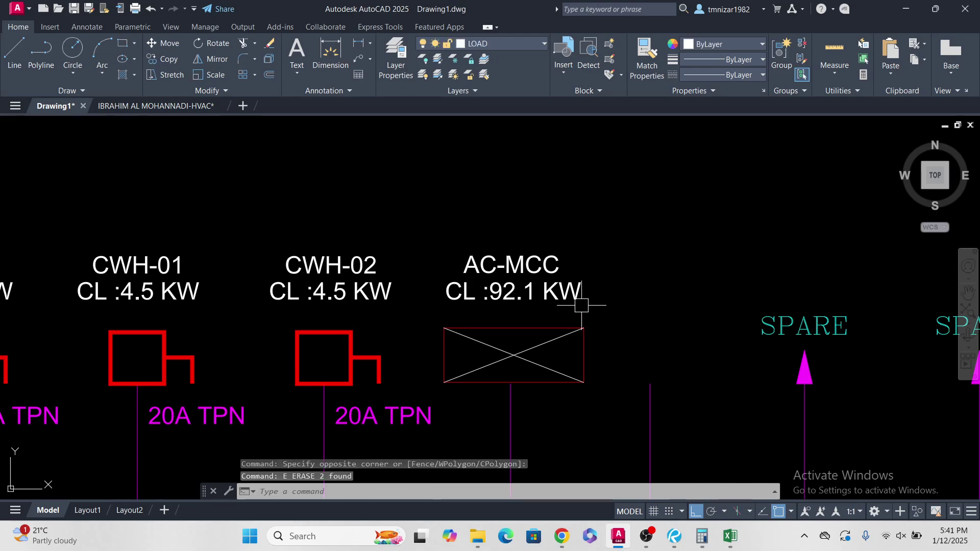
Step: Scale the AC-MCC rectangle and its diagonals down slightly about the midpoint of the rectangle's lower edge
left_click(438, 313)
left_click(659, 409)
type("sv")
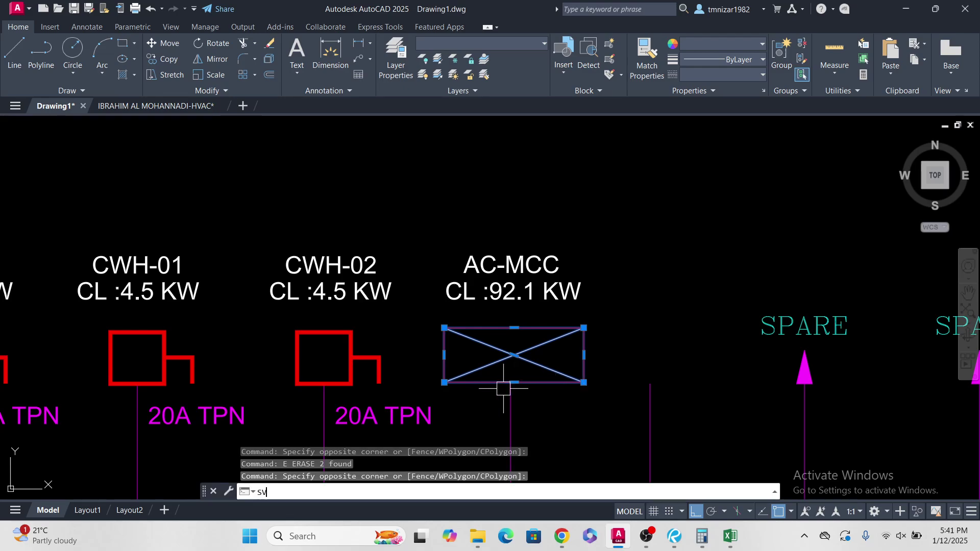
key("Return")
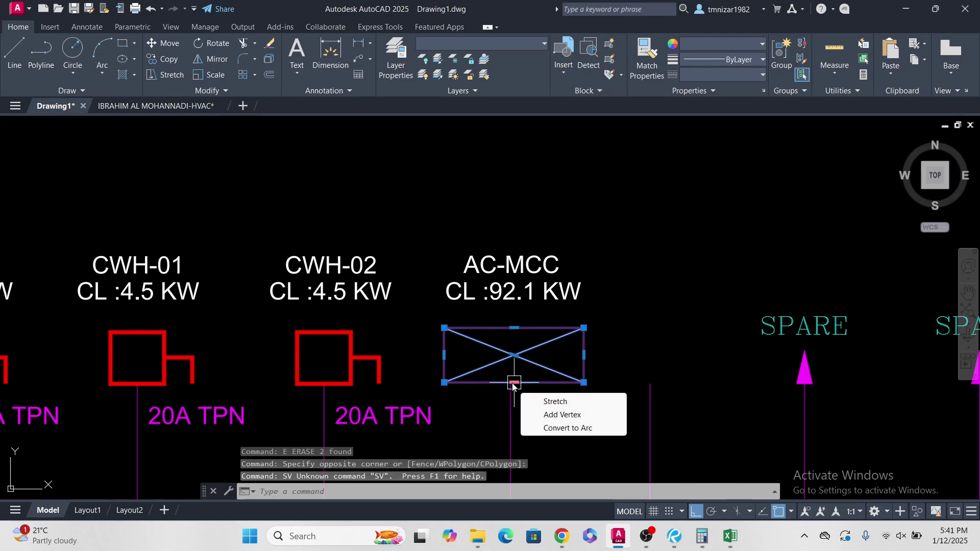
left_click(514, 382)
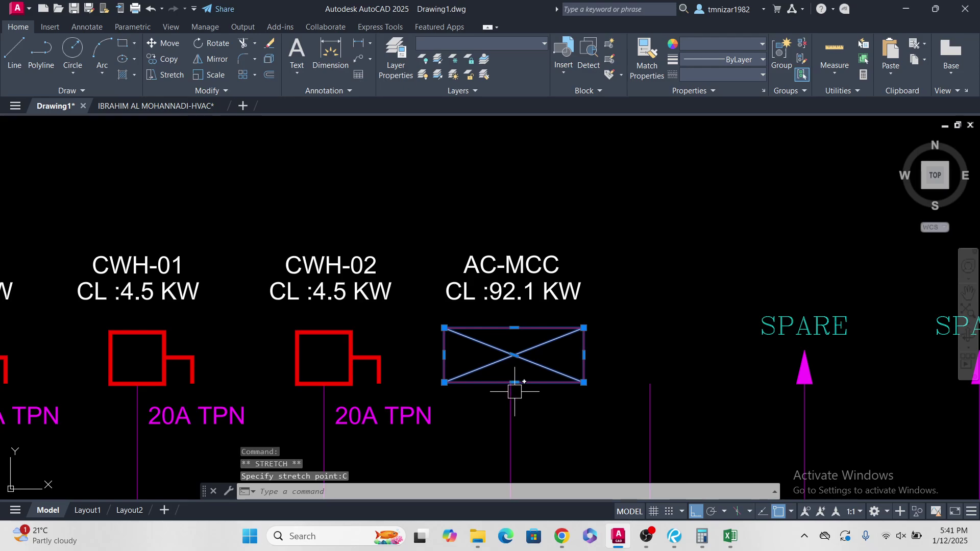
key("Return")
left_click(514, 355)
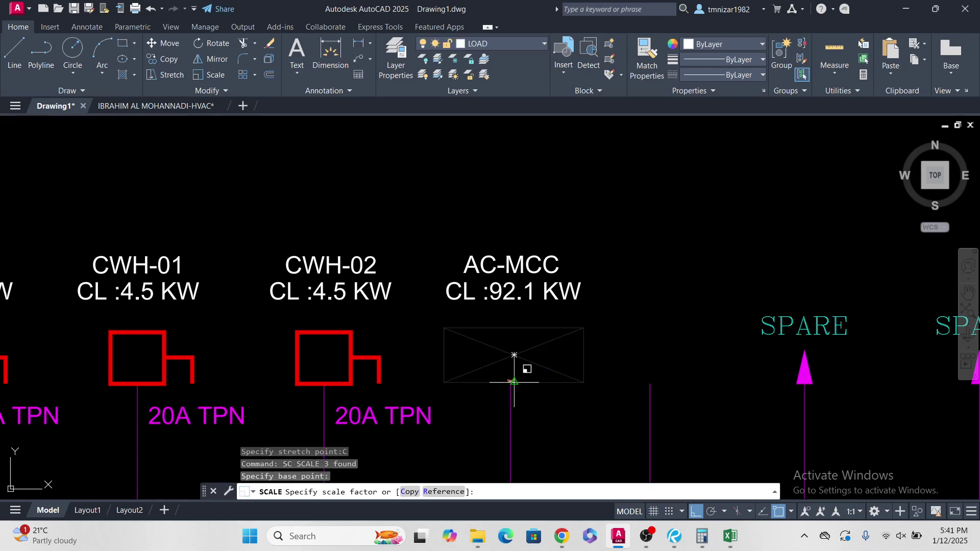
scroll(526, 380, "up", 3)
scroll(597, 350, "up", 2)
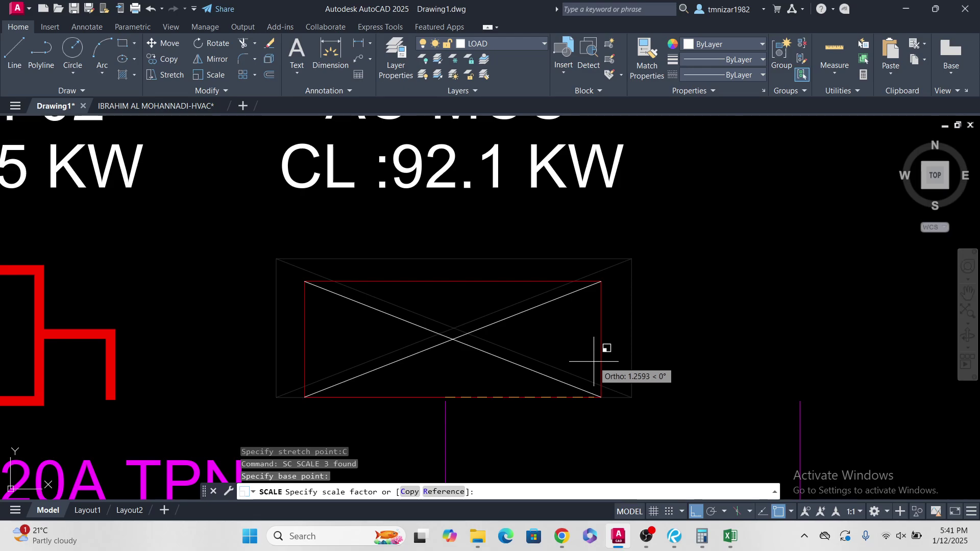
key("Escape")
Step: Move the AC-MCC name and load text straight down, closer to the reduced rectangle
scroll(592, 356, "down", 6)
left_click(621, 261)
left_click(558, 328)
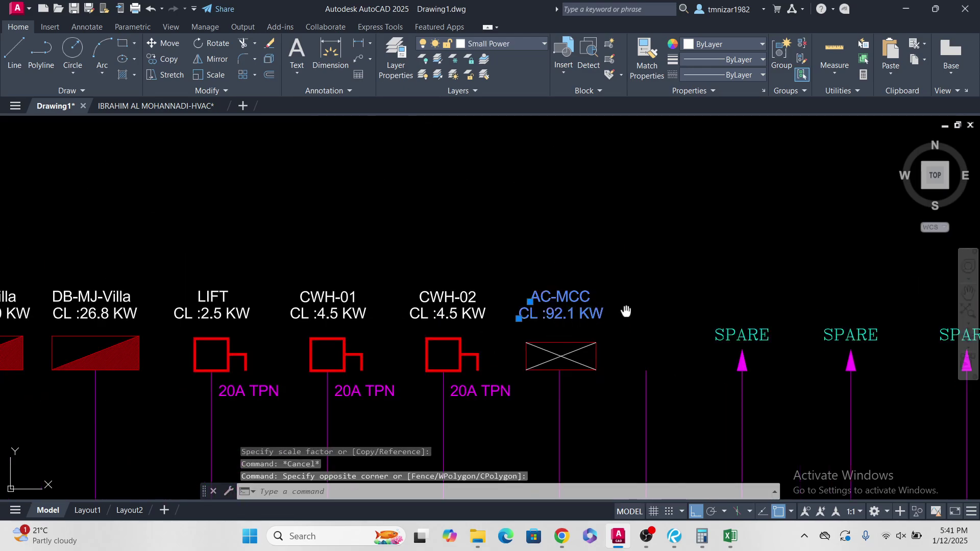
type("m")
key("Return")
left_click(649, 305)
left_click(649, 319)
key("Escape")
Step: Copy the AC-MCC rectangle, diagonals and both label texts onto the adjacent bare feeder line
left_click_drag(512, 292, 534, 328)
key("Escape")
left_click(510, 270)
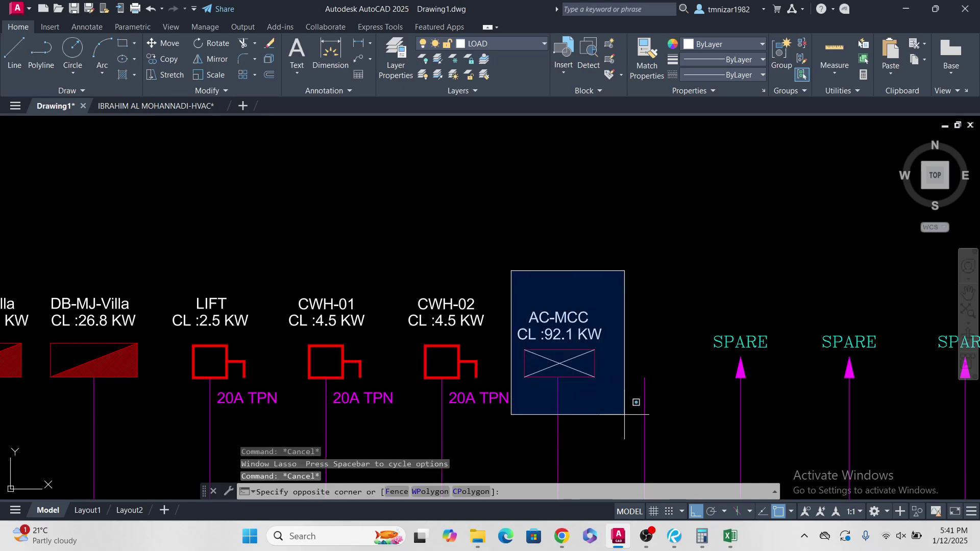
left_click(647, 438)
middle_click_drag(577, 392, 572, 407)
key("Return")
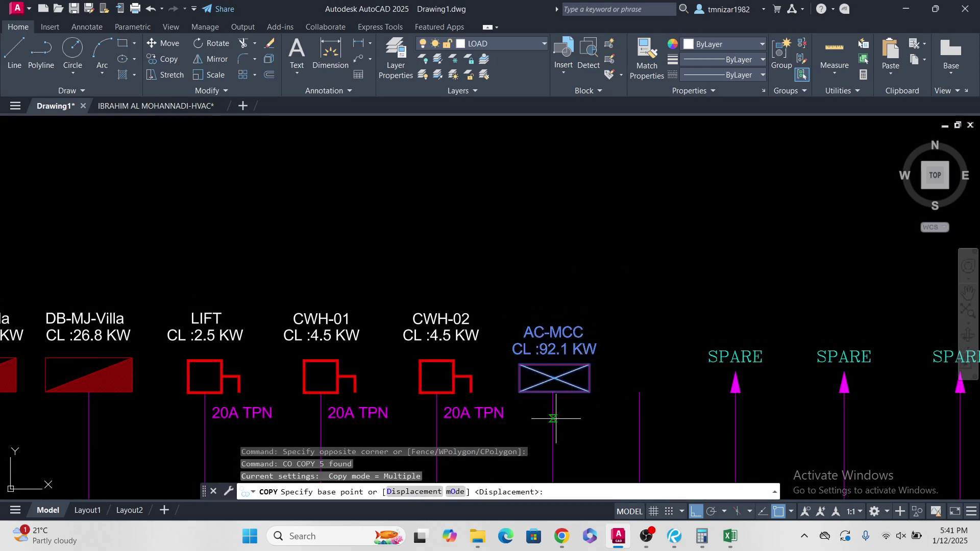
left_click(553, 419)
key("Escape")
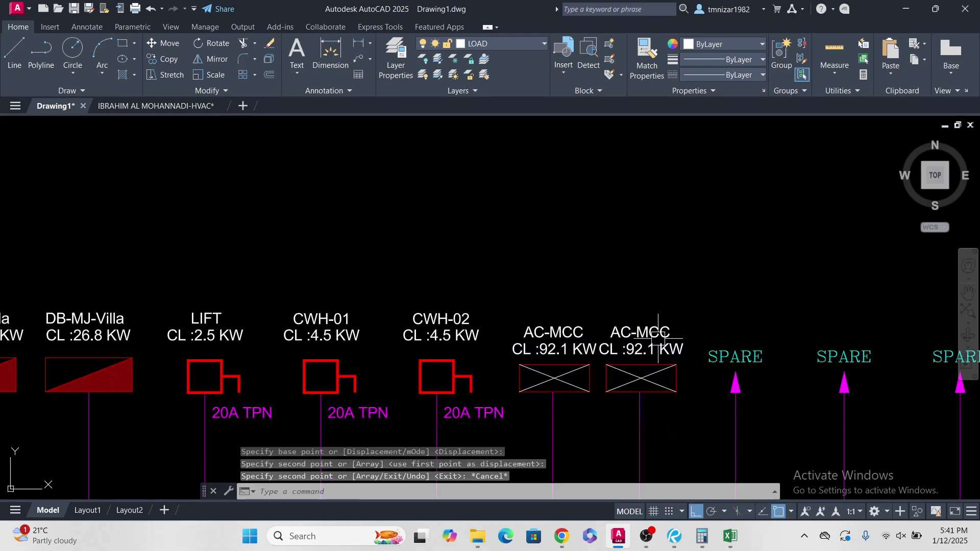
Step: Move the original AC-MCC name and load text slightly left to separate them from the copied label
scroll(620, 353, "up", 2)
left_click(522, 270)
left_click(507, 322)
middle_click_drag(510, 315, 531, 328)
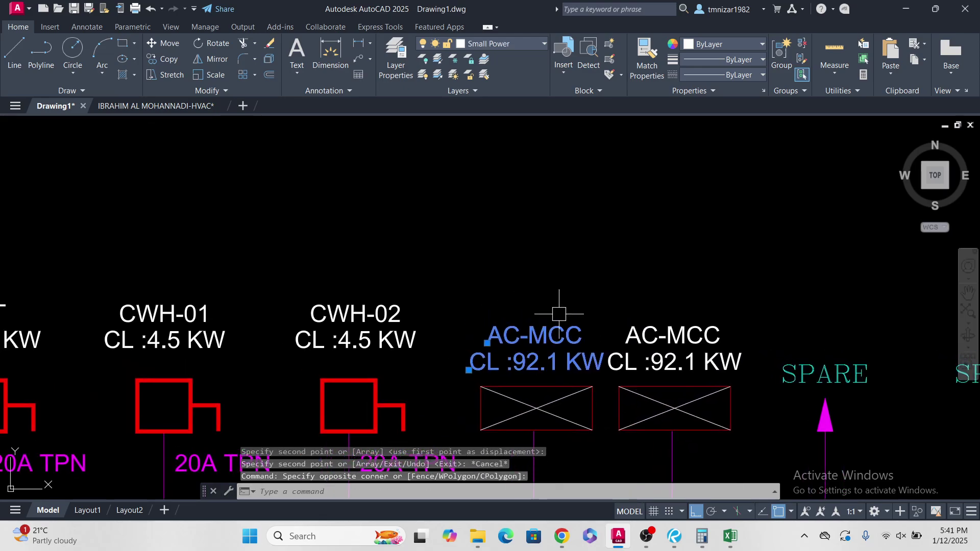
type("m")
key("Return")
left_click(592, 250)
key("Escape")
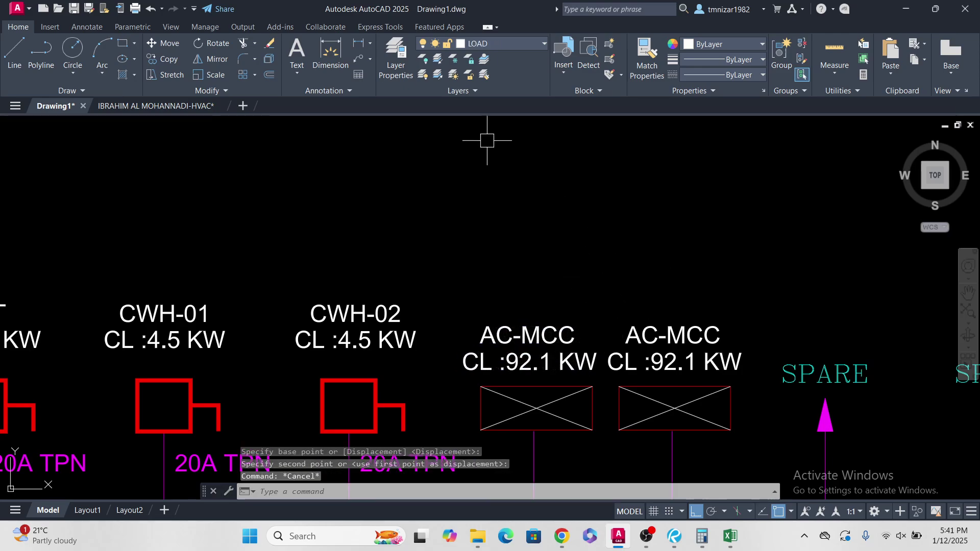
Step: Check the summed load in the HVAC drawing and change the copied AC-MCC label in Drawing1 to CL :60.1 KW
left_click(121, 105)
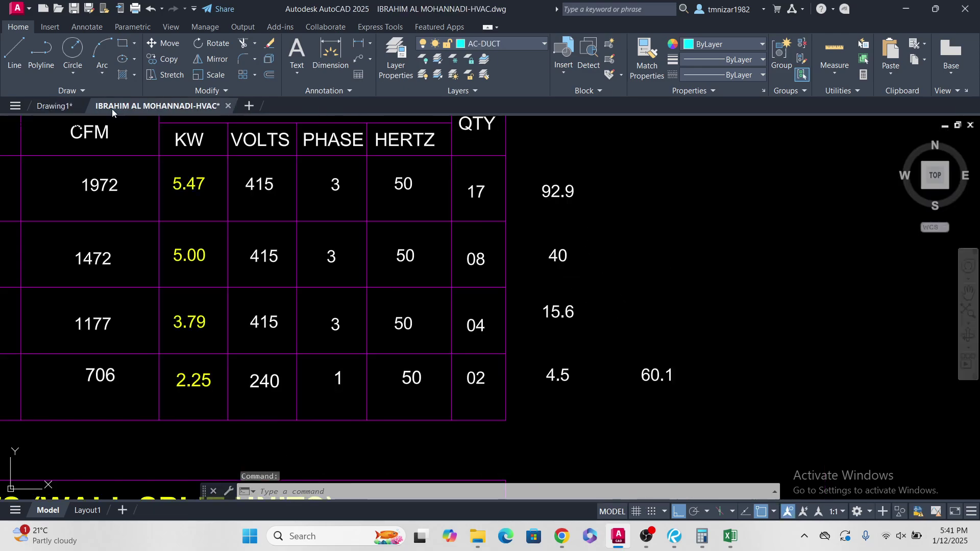
left_click(51, 105)
scroll(660, 358, "up", 3)
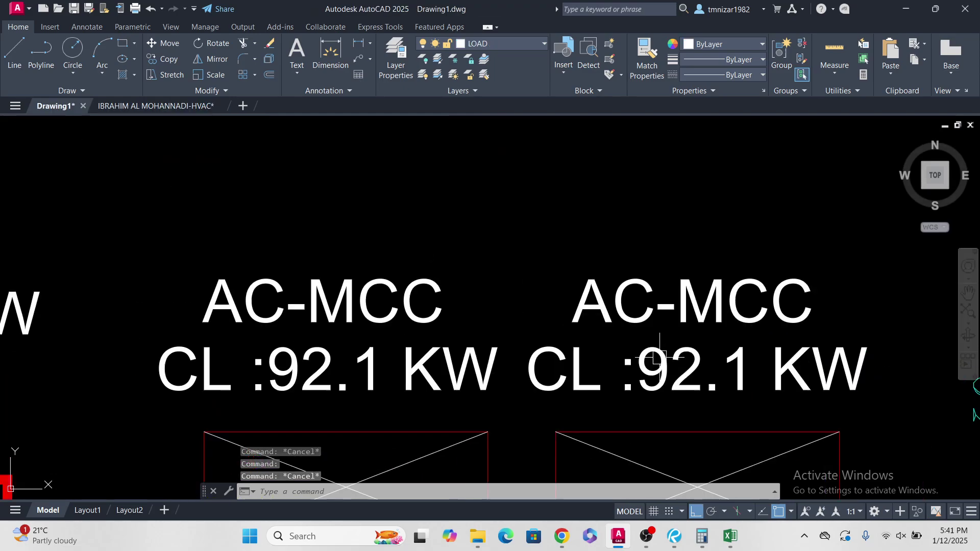
double_click(693, 352)
left_click_drag(704, 358, 633, 356)
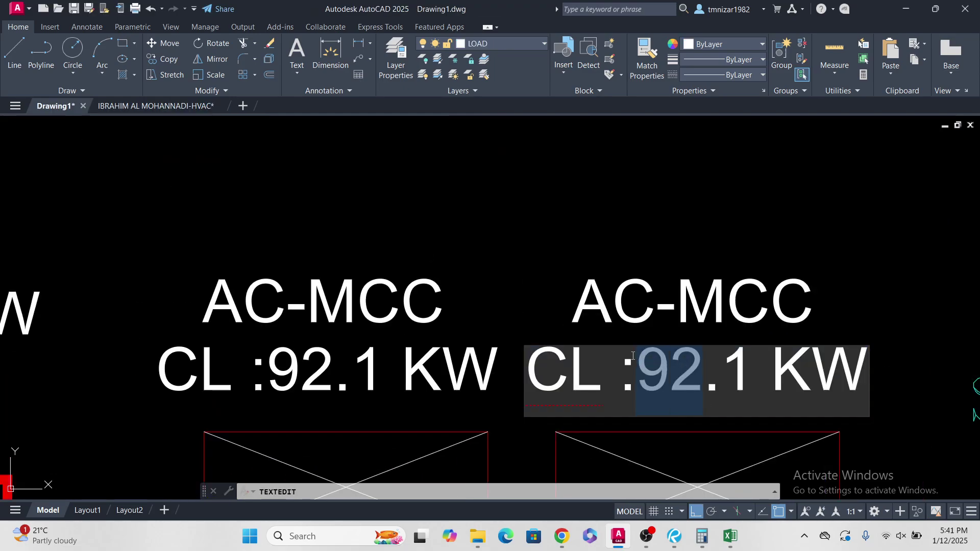
type("60")
left_click(715, 227)
key("Escape")
Step: Examine the SMDB-01 schematic's feeders, spare and space ways, and the MCCB ratings along the busbar
scroll(713, 313, "down", 10)
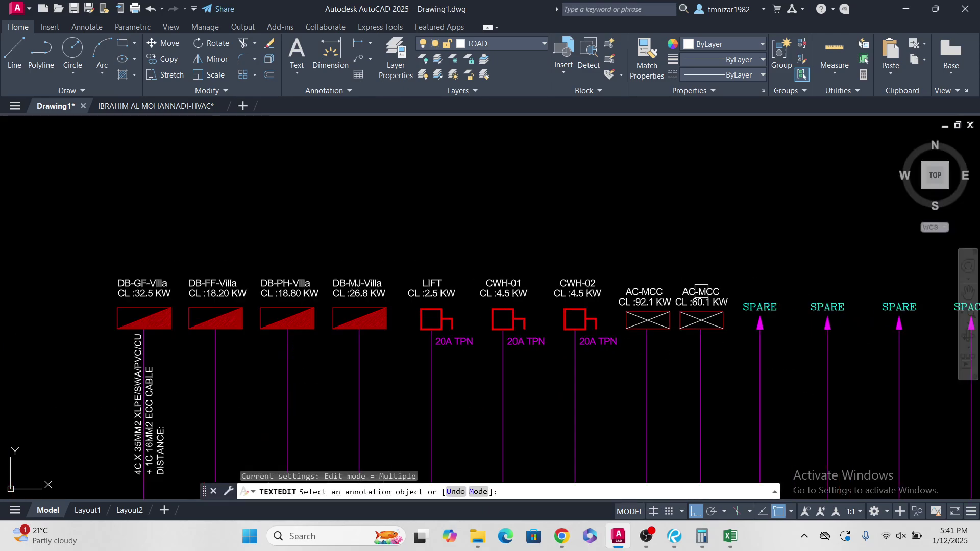
mouse_move(712, 312)
middle_mouse_down()
mouse_move(678, 344)
mouse_move(577, 264)
middle_mouse_up()
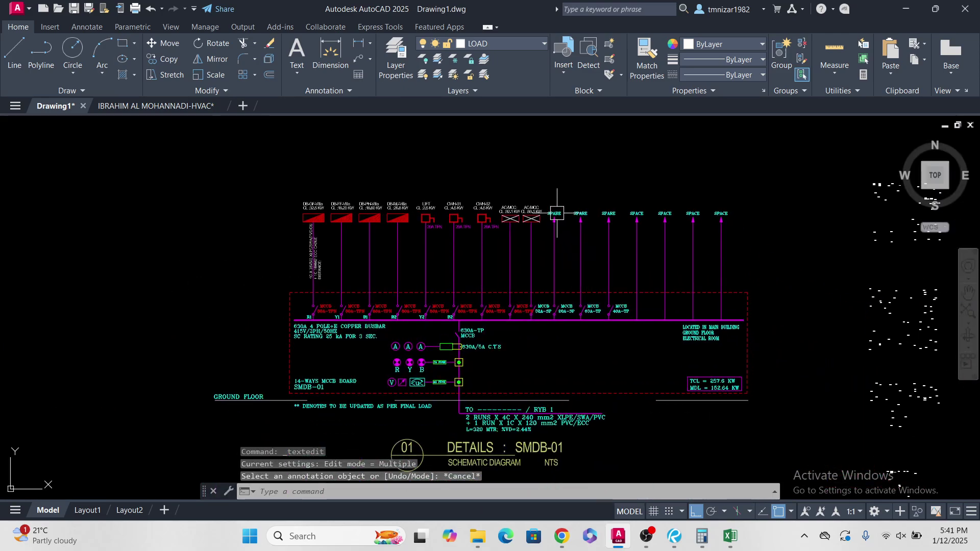
scroll(557, 213, "up", 4)
middle_click_drag(546, 216, 536, 256)
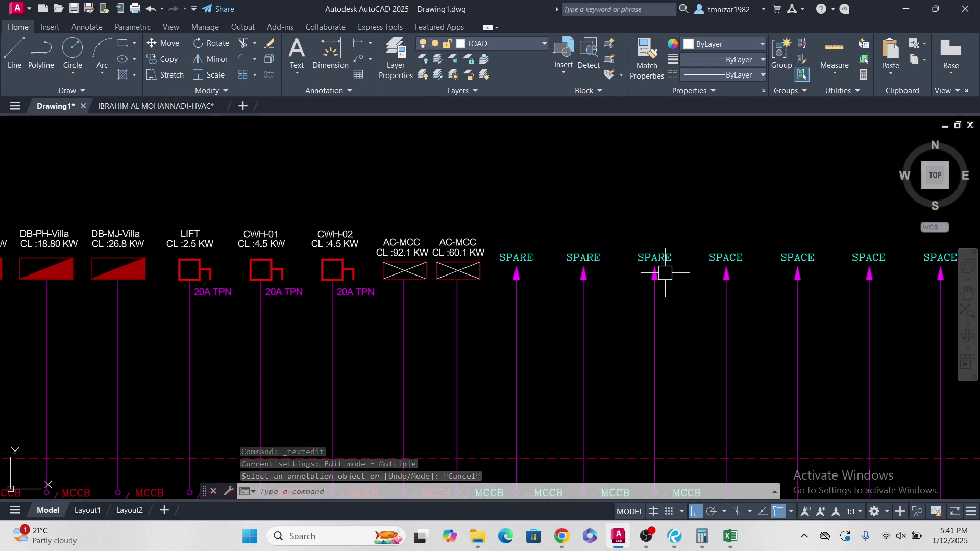
middle_click_drag(724, 319, 669, 256)
scroll(623, 220, "down", 5)
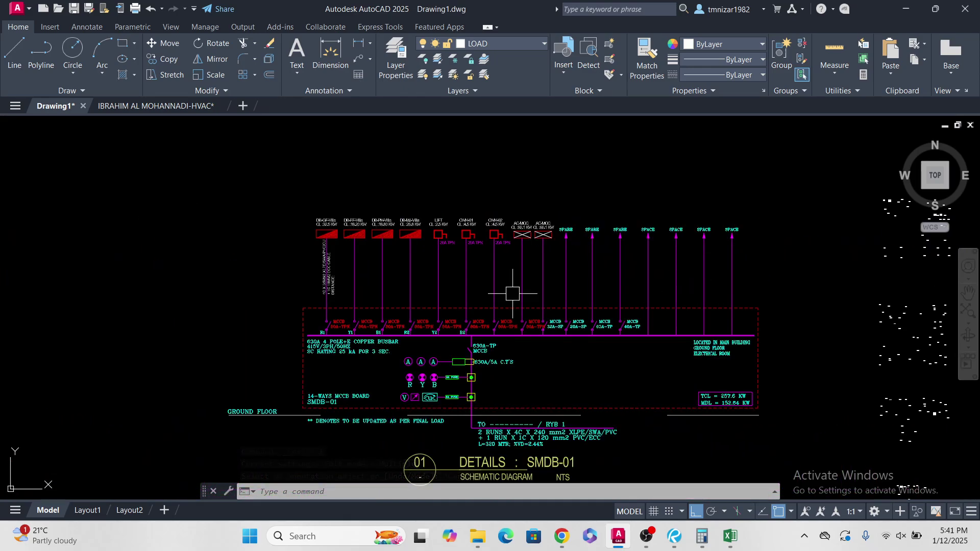
key("Escape")
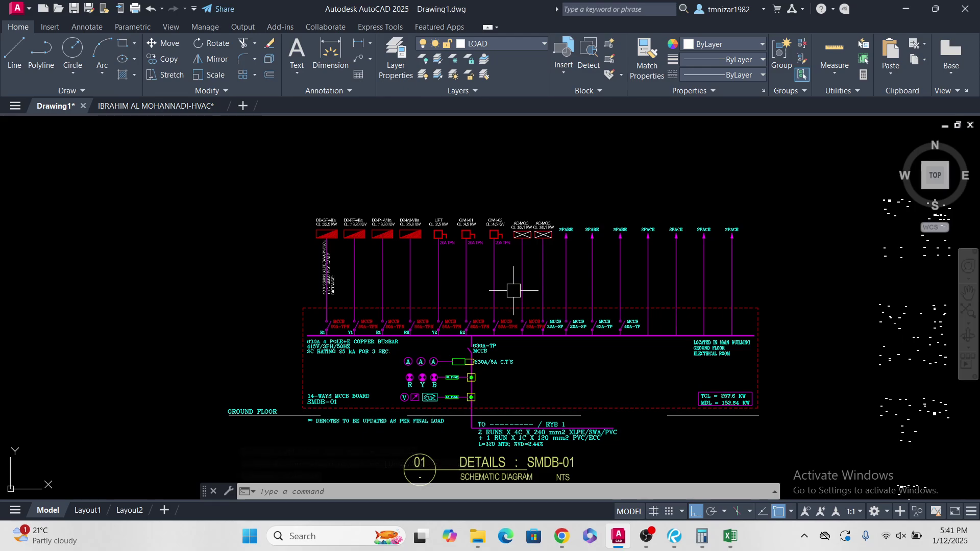
scroll(514, 291, "up", 4)
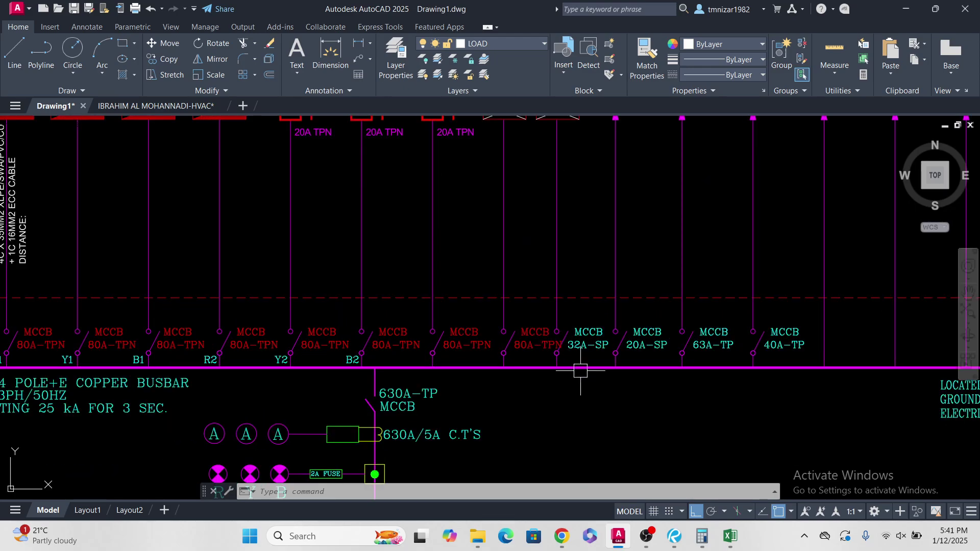
scroll(581, 371, "down", 2)
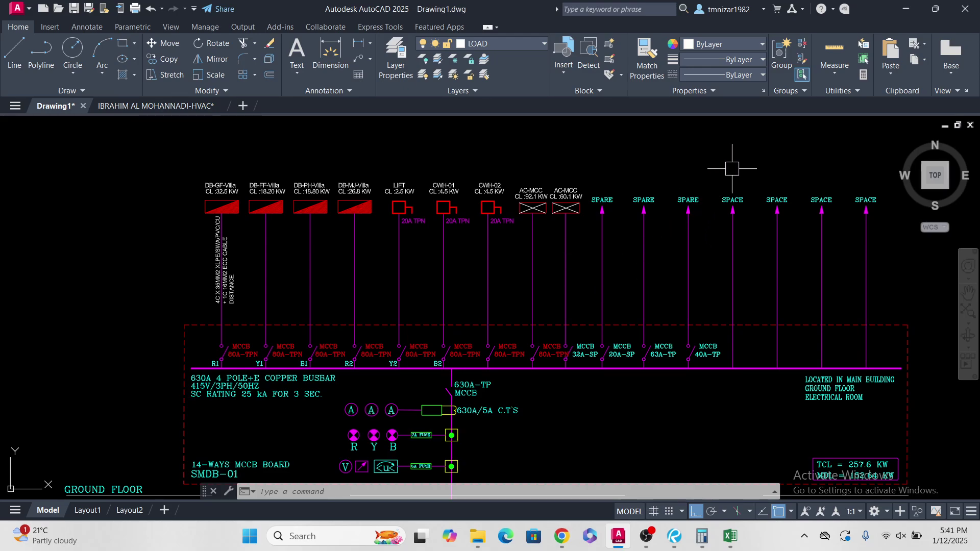
Step: Erase the four SPACE ways with their feeder lines, arrows and labels beyond the last SPARE way
middle_click_drag(780, 245, 682, 283)
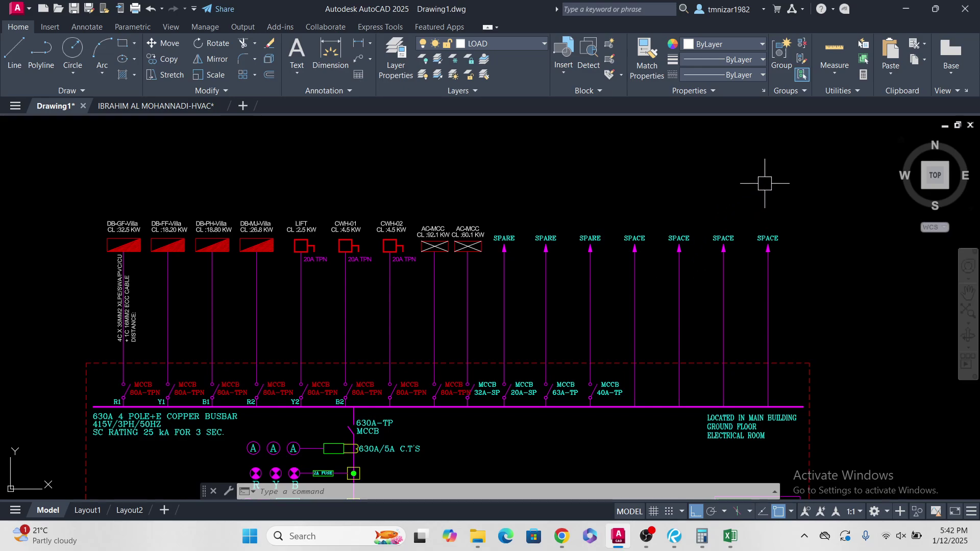
left_click(788, 186)
left_click(626, 293)
type("e")
key("Return")
Step: Erase the four short leftover stubs on the busbar beyond the 40A-TP MCCB
scroll(626, 293, "down", 4)
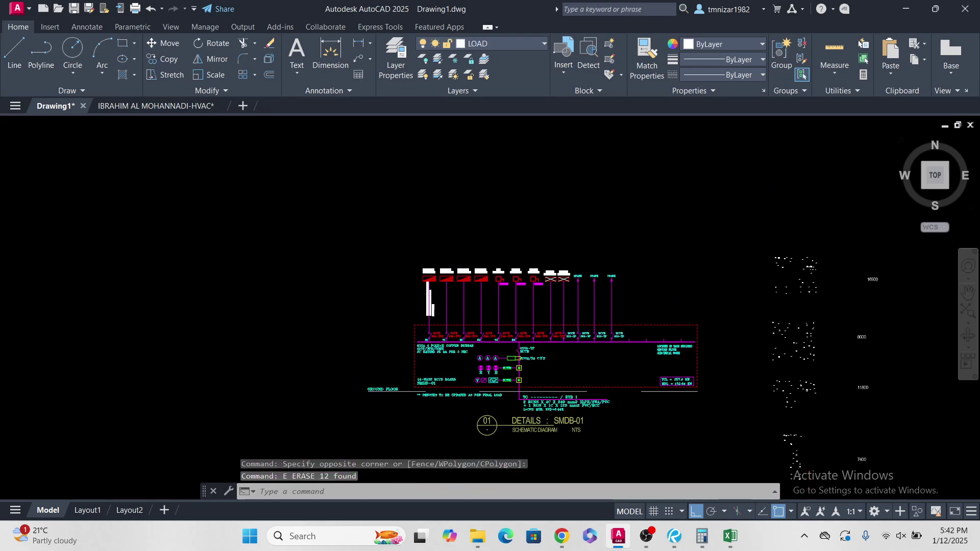
scroll(630, 327, "down", 2)
scroll(630, 324, "up", 6)
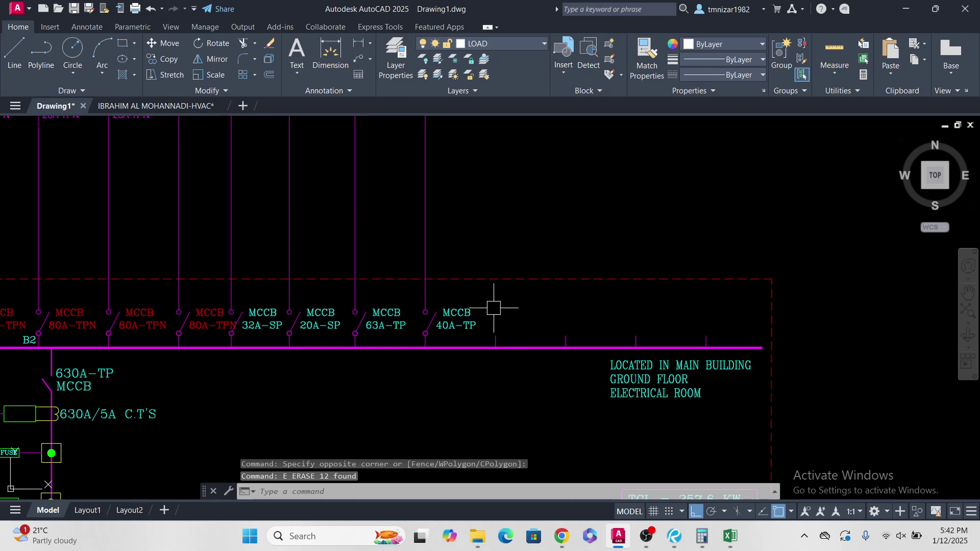
left_click(485, 307)
left_click(738, 353)
type("e")
key("Return")
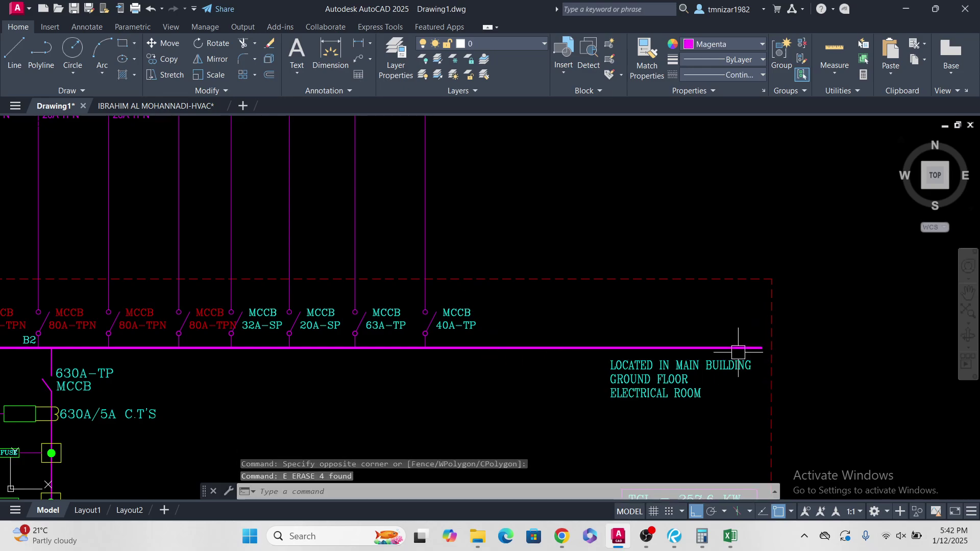
scroll(695, 338, "down", 6)
key("Escape")
left_click(755, 272)
left_click(658, 438)
type("s")
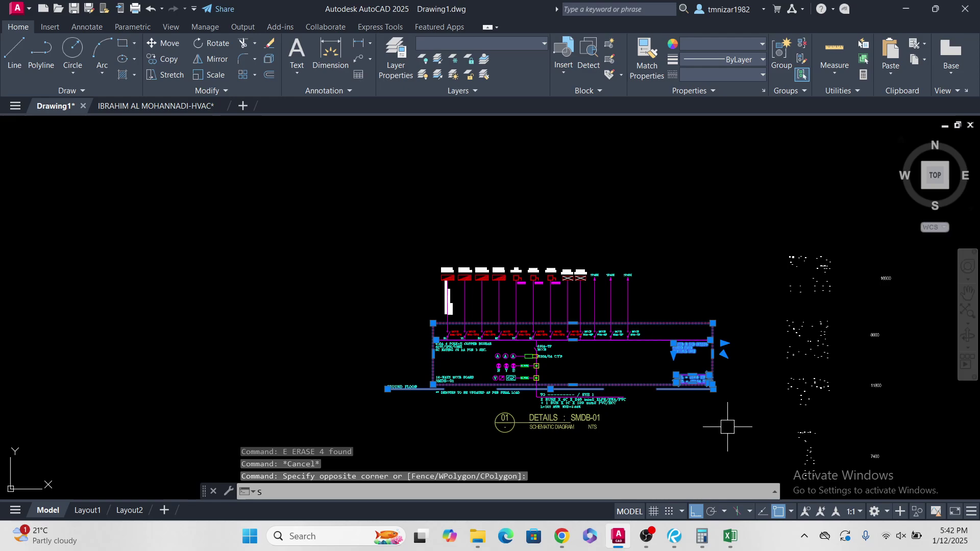
key("Escape")
key("Escape")
Step: Stretch the far end of the SMDB-01 enclosure, busbar, location note and load box inward, closer to the last SPARE way
left_click(719, 290)
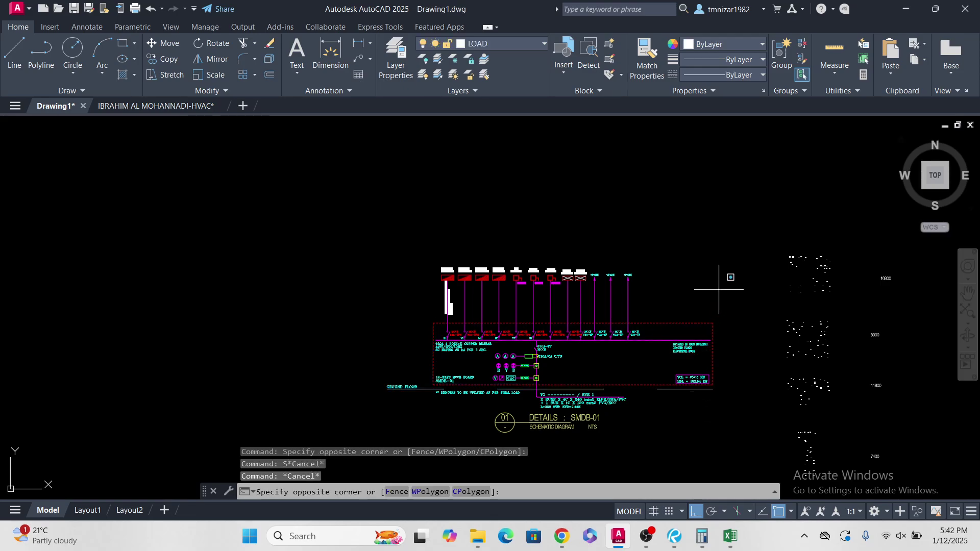
left_click(659, 429)
key("Return")
scroll(700, 413, "up", 4)
left_click(728, 412)
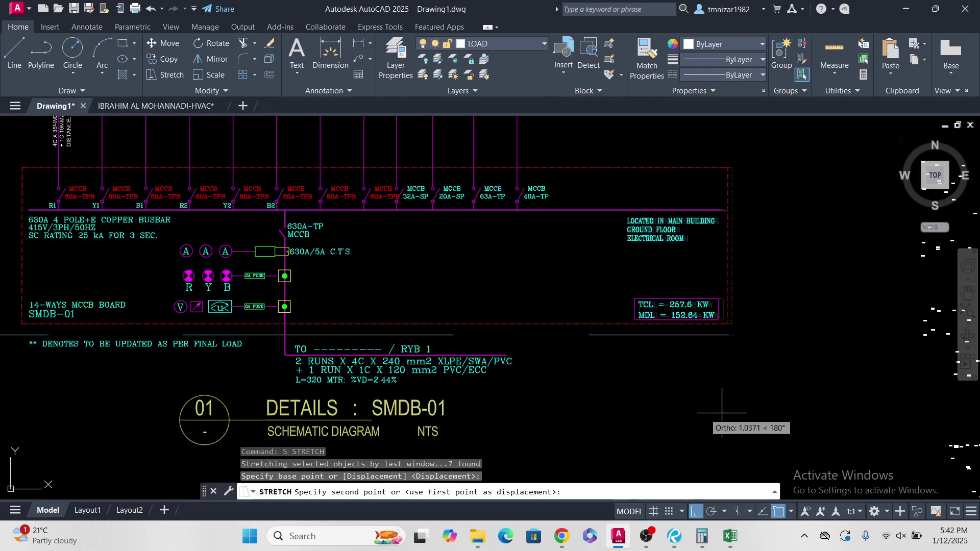
key("Escape")
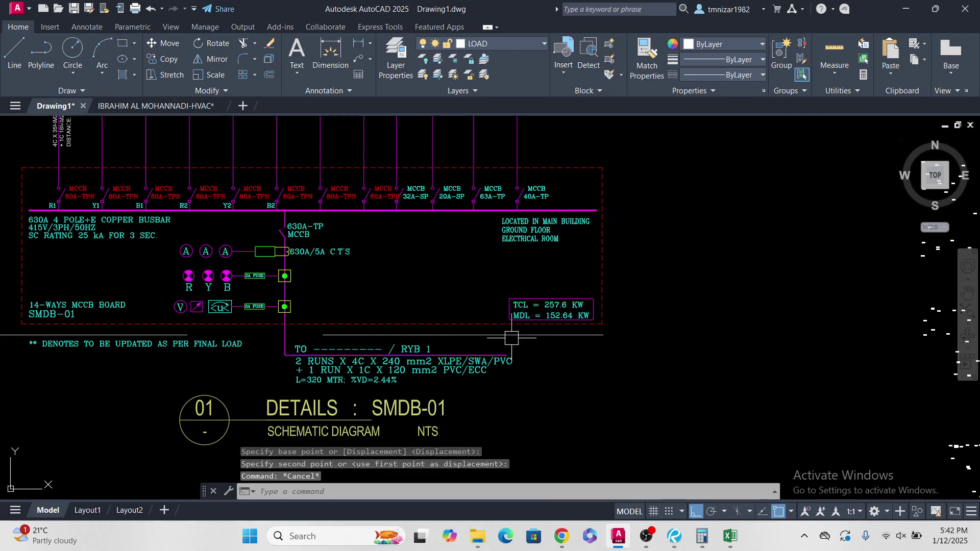
Step: Review the shortened SMDB-01 board, its location note and the busbar's MCCB ratings
scroll(588, 305, "up", 4)
scroll(588, 304, "up", 2)
key("Escape")
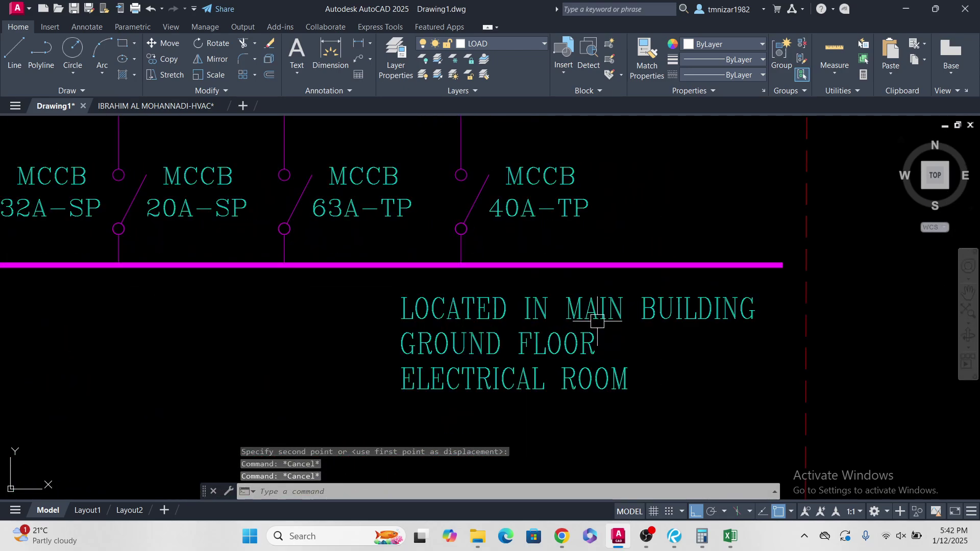
scroll(582, 342, "down", 5)
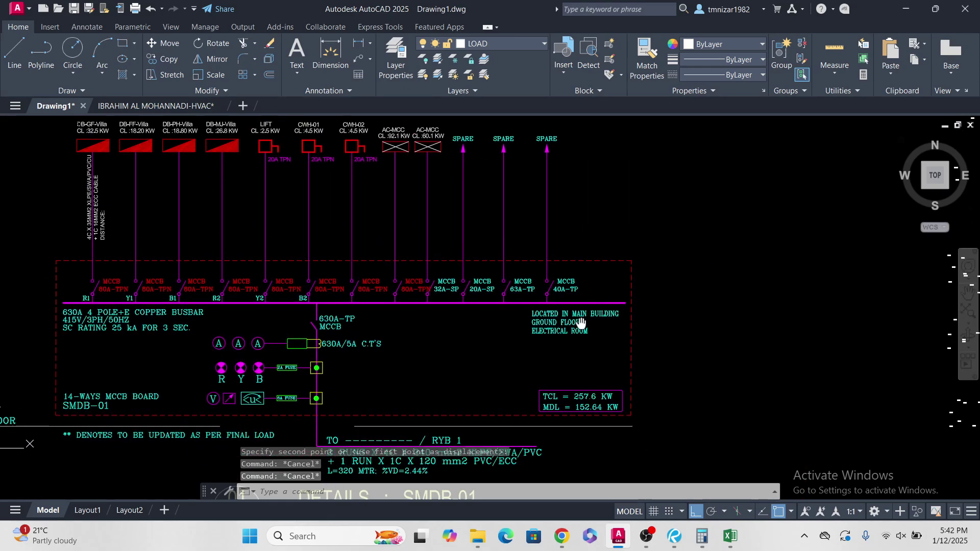
scroll(591, 356, "up", 2)
scroll(591, 356, "down", 5)
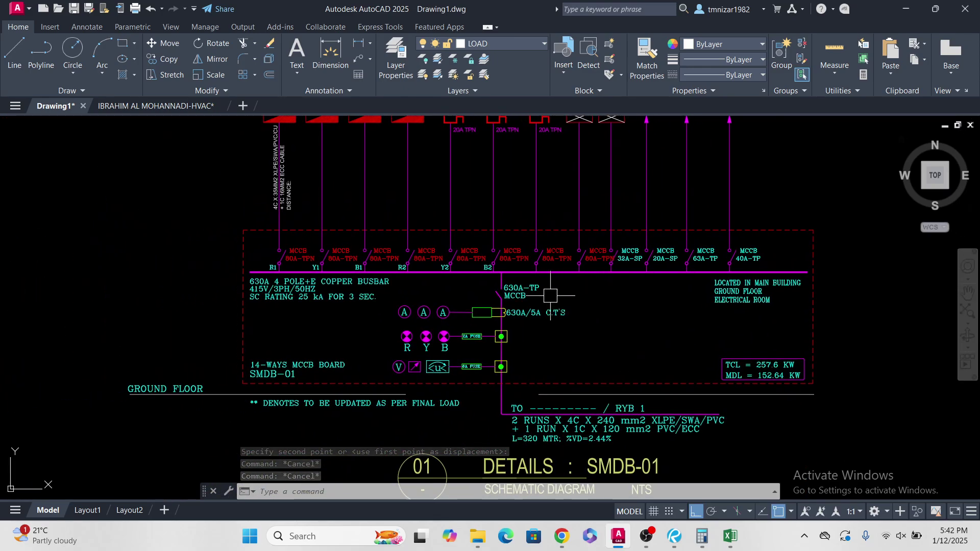
scroll(596, 429, "up", 3)
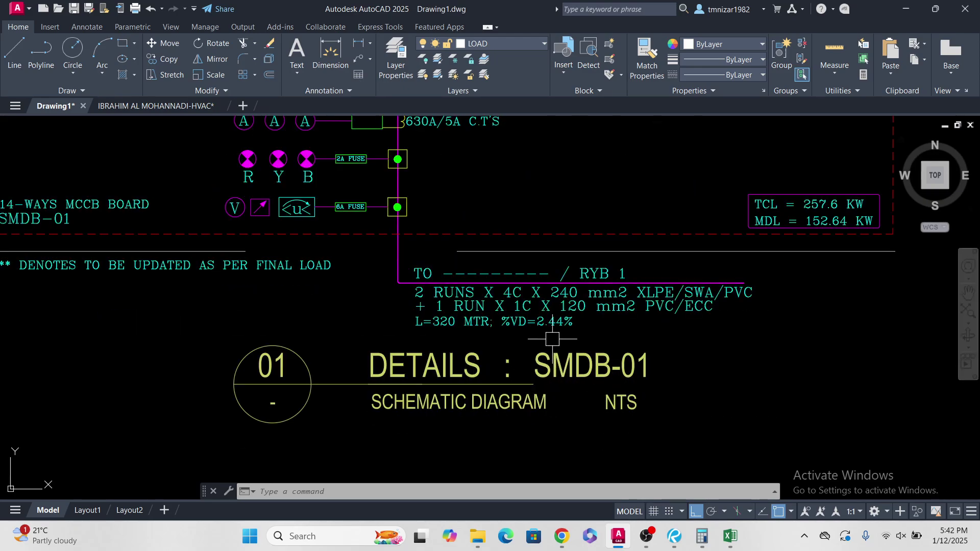
Step: Change the color of the four incoming cable text lines below the SMDB-01 board to yellow
middle_click_drag(552, 339, 558, 356)
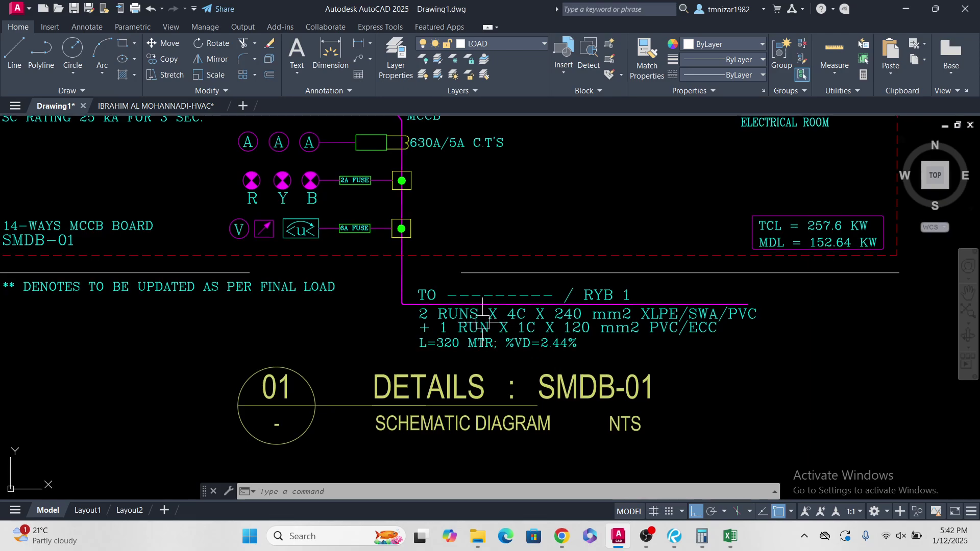
scroll(473, 294, "up", 2)
left_click(391, 275)
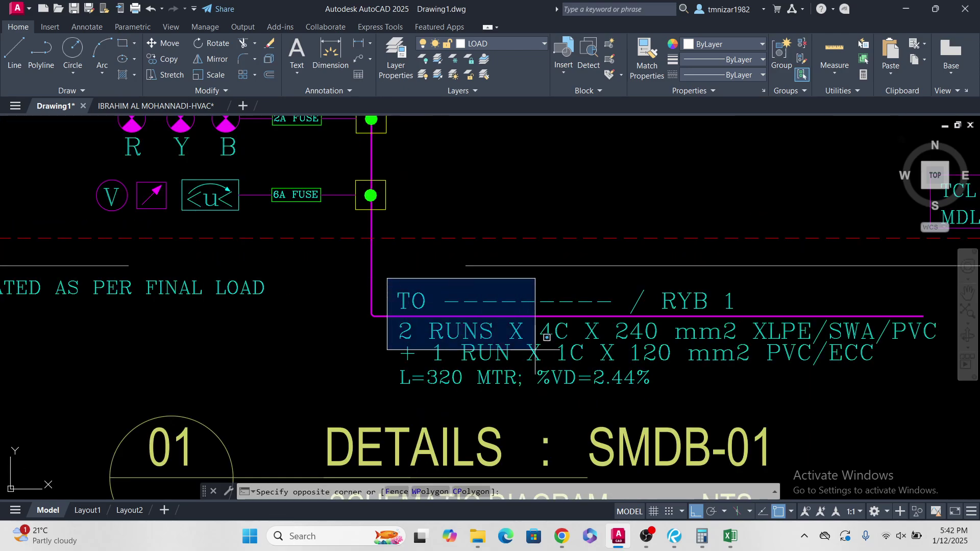
middle_click_drag(876, 417, 755, 411)
left_click(824, 389)
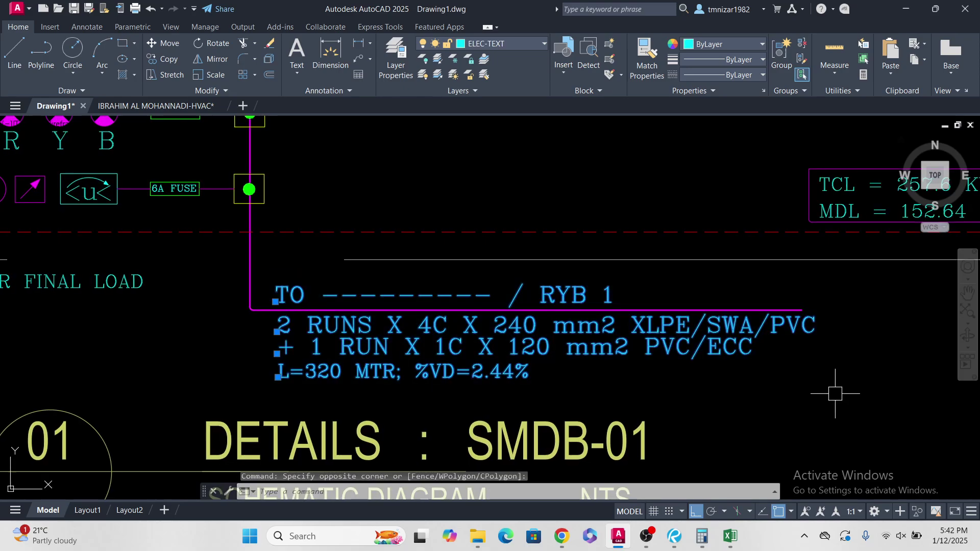
left_click(721, 44)
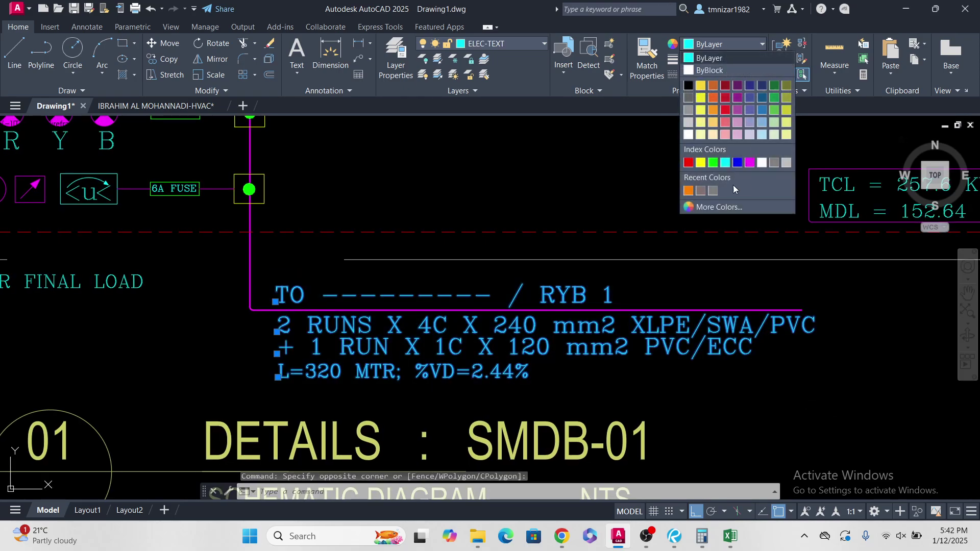
left_click(706, 170)
key("Escape")
Step: Move the vertical cable size text on the DB-GF-Villa feeder slightly down along its line
scroll(564, 245, "down", 5)
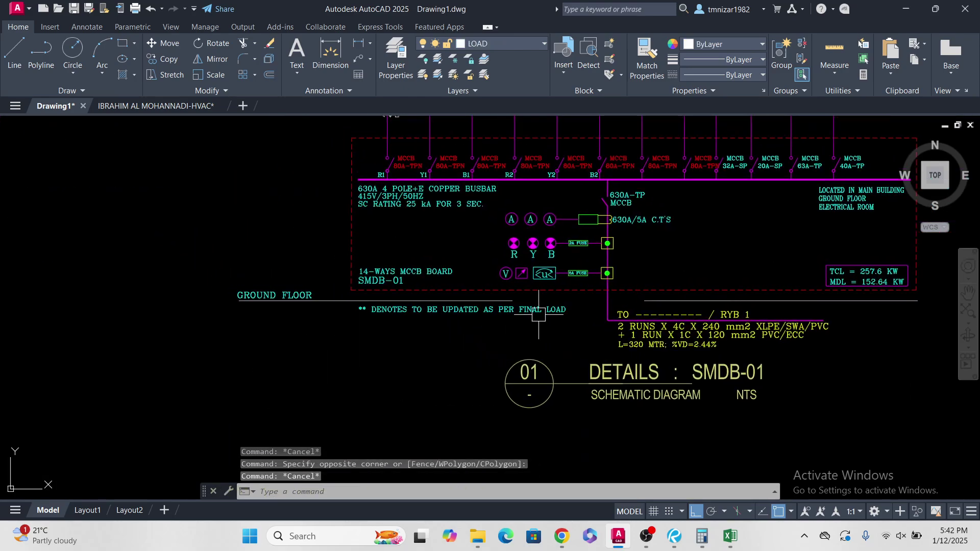
scroll(322, 320, "up", 5)
scroll(384, 317, "down", 5)
middle_click_drag(547, 212, 503, 325)
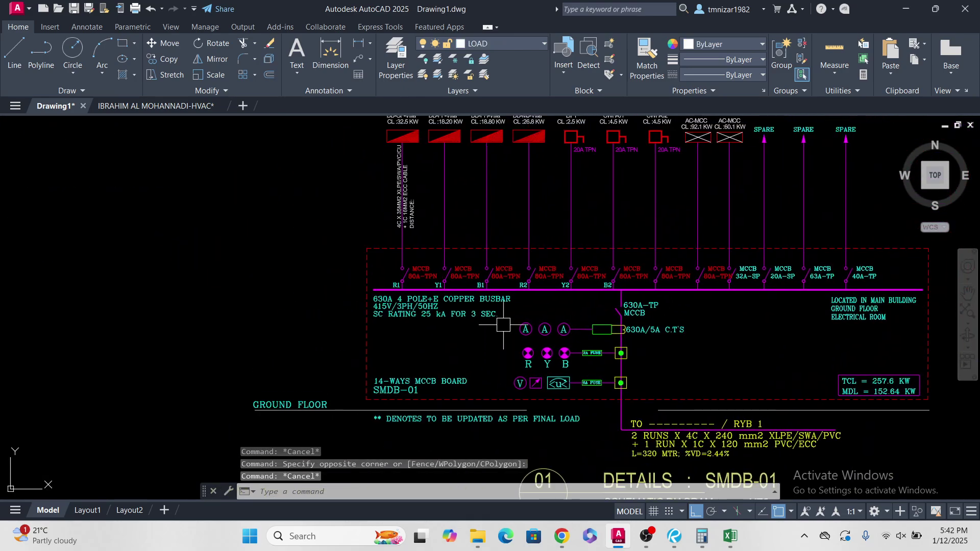
middle_click_drag(501, 276, 500, 374)
scroll(416, 341, "up", 5)
left_click(343, 326)
middle_click_drag(473, 230, 473, 313)
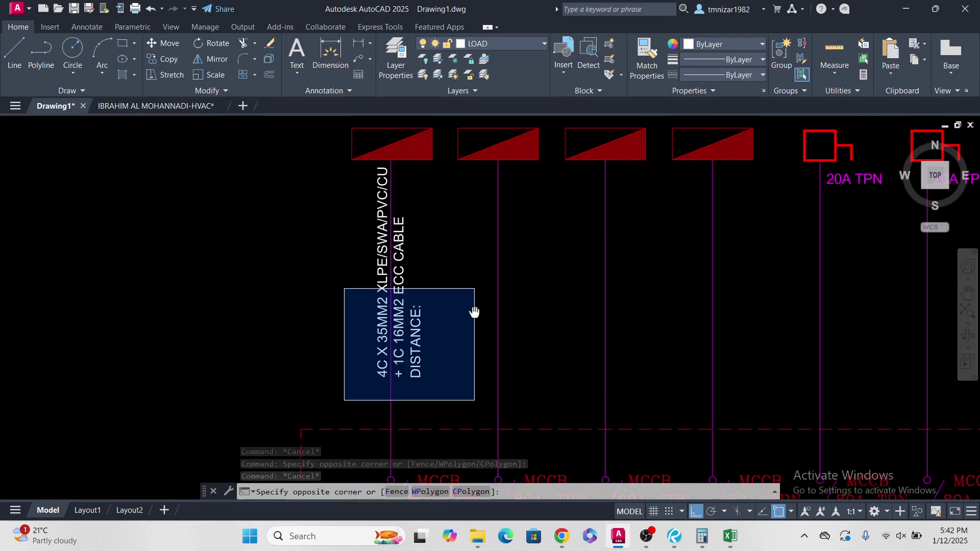
left_click(458, 182)
type("m")
key("Return")
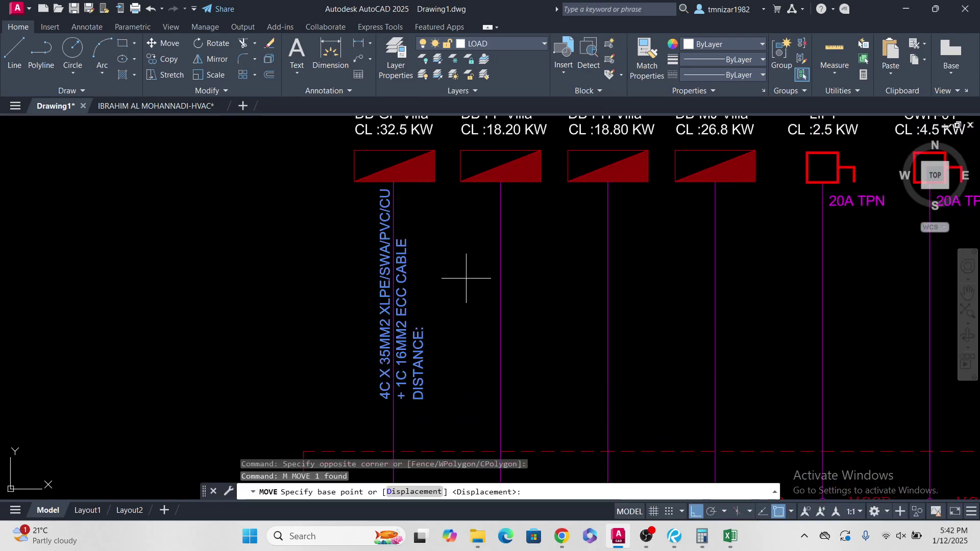
left_click(482, 277)
key("Escape")
Step: Check the connected load of DB-GF-Villa and the kW-to-amps conversion formula in cell K15 of the Excel workbook
middle_click_drag(439, 222, 449, 339)
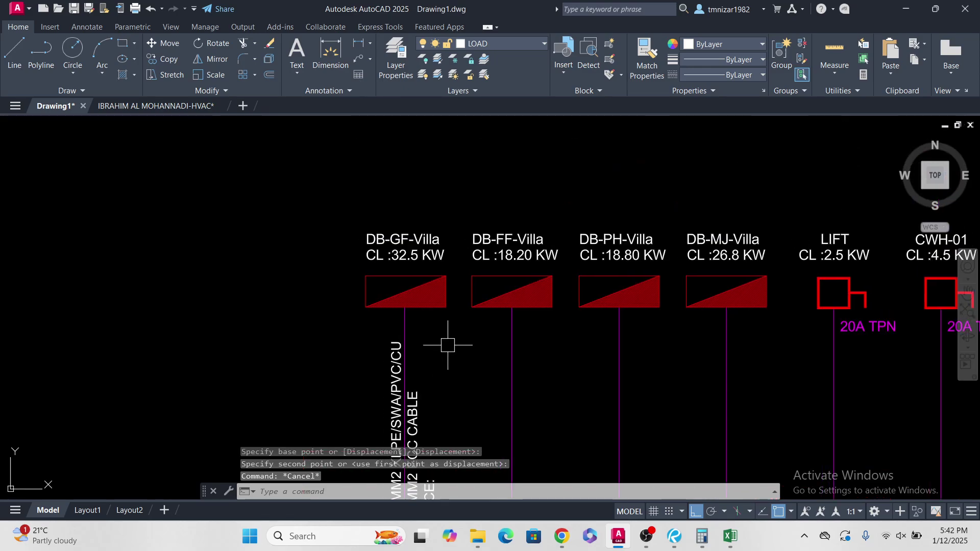
scroll(420, 272, "up", 2)
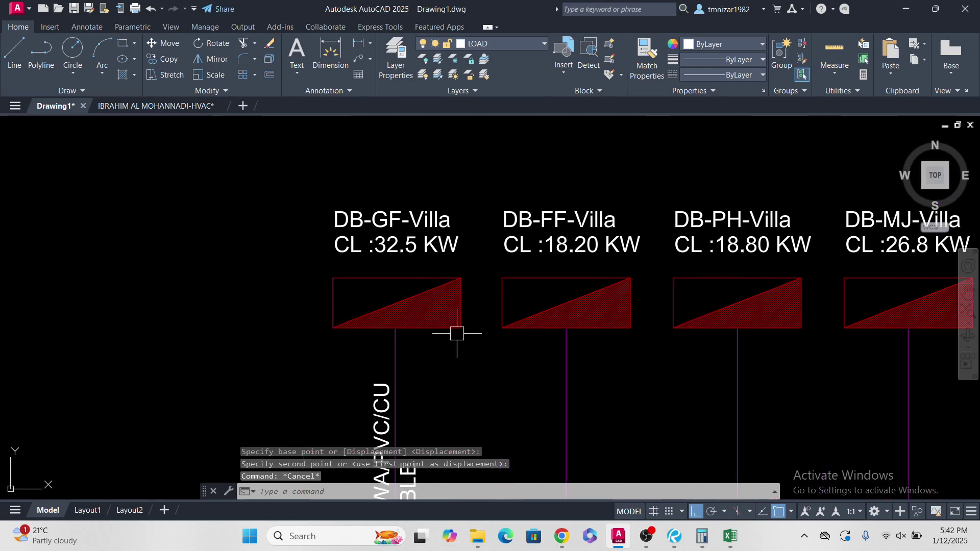
mouse_move(702, 538)
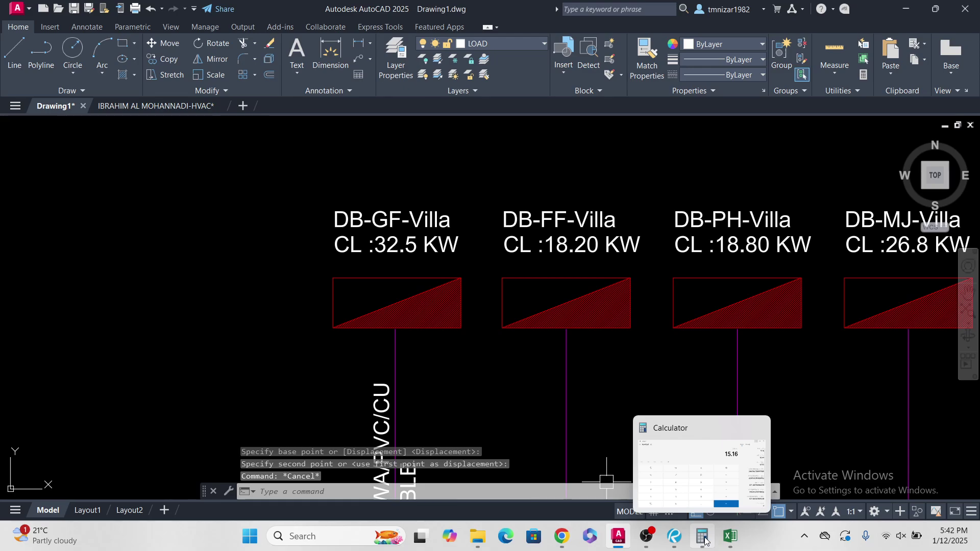
left_click(739, 535)
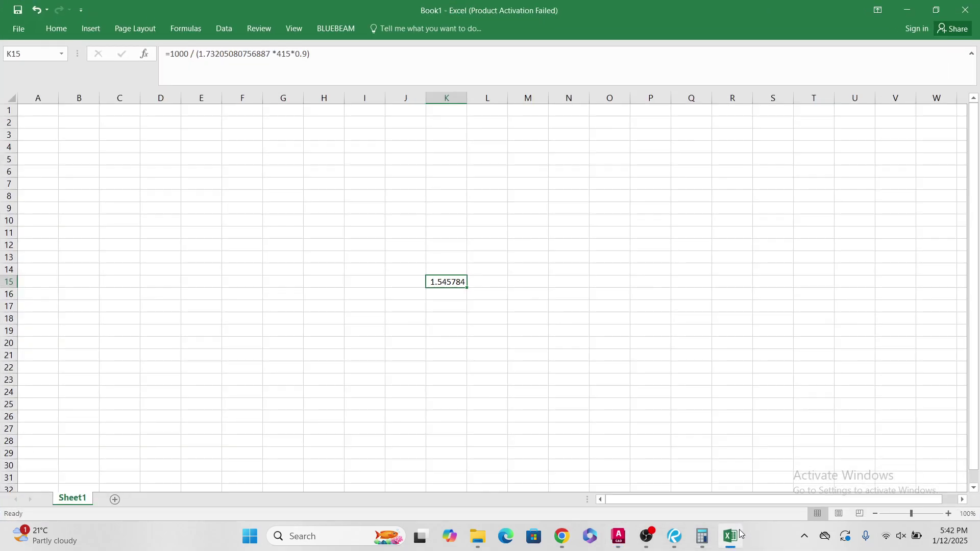
left_click(740, 534)
middle_click_drag(394, 324, 422, 180)
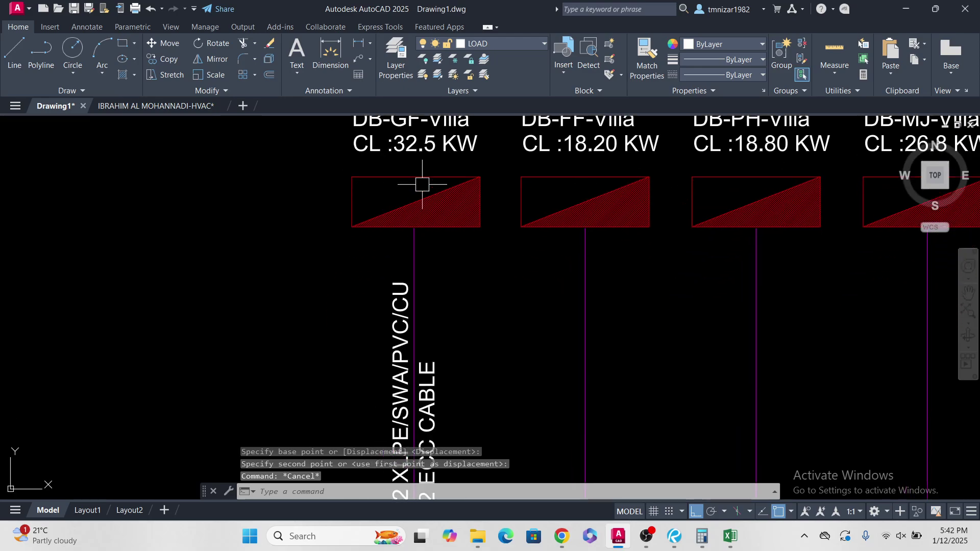
scroll(430, 261, "down", 3)
key("Escape")
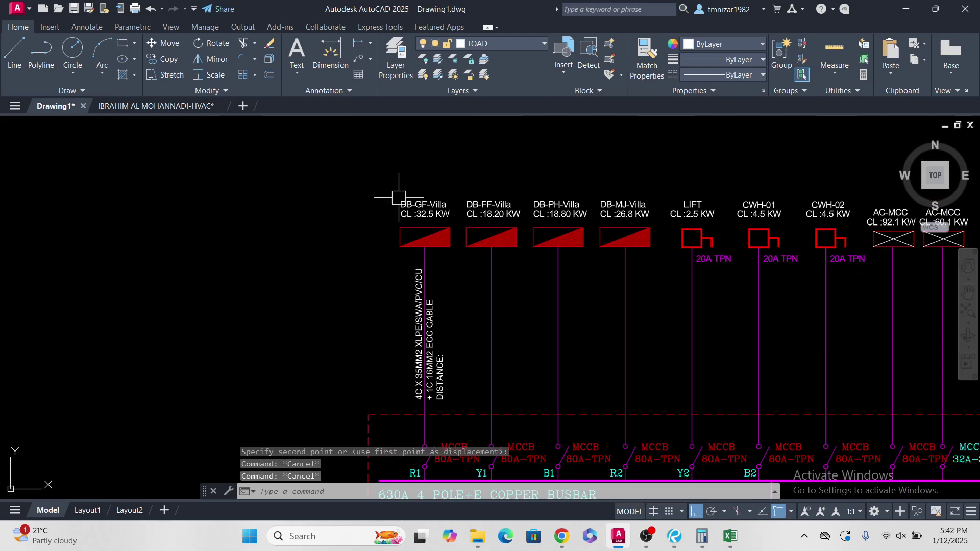
scroll(399, 197, "up", 3)
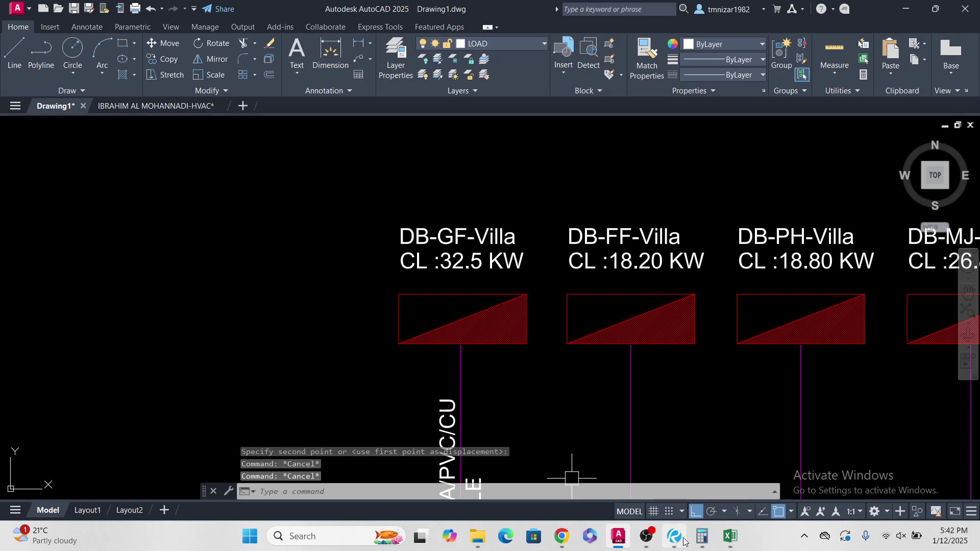
left_click(730, 536)
left_click(727, 538)
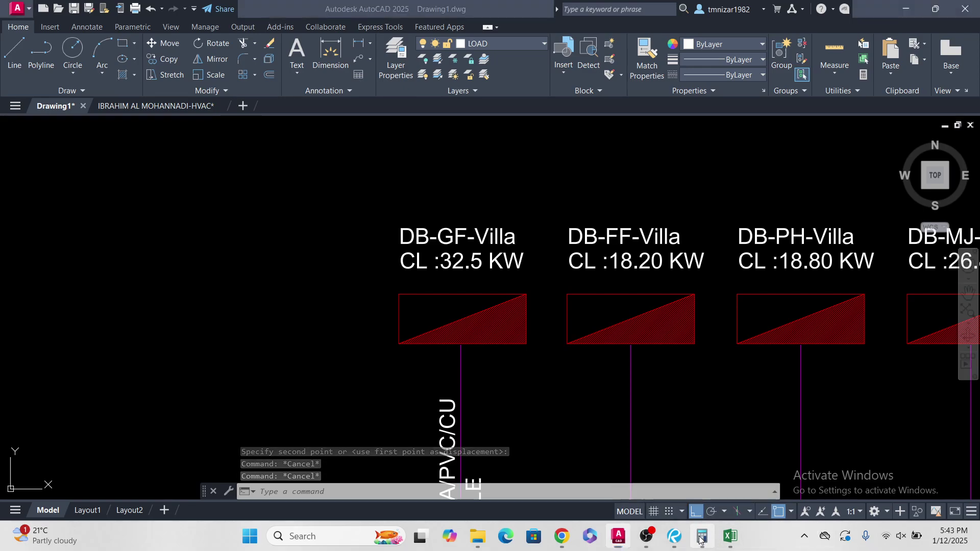
Step: Switch to Calculator and multiply 32.8 by 1.54 to work out the DB-GF-Villa feeder current
left_click(703, 537)
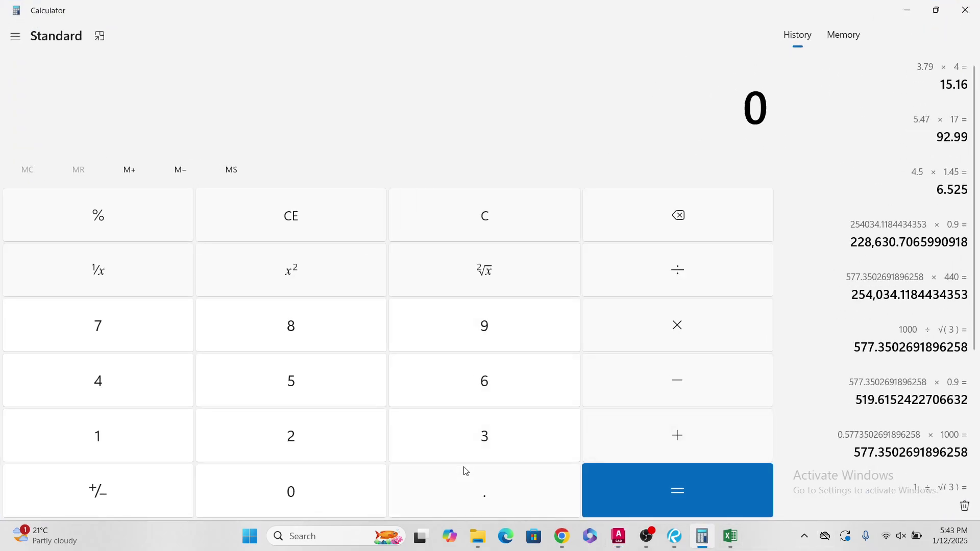
left_click(709, 544)
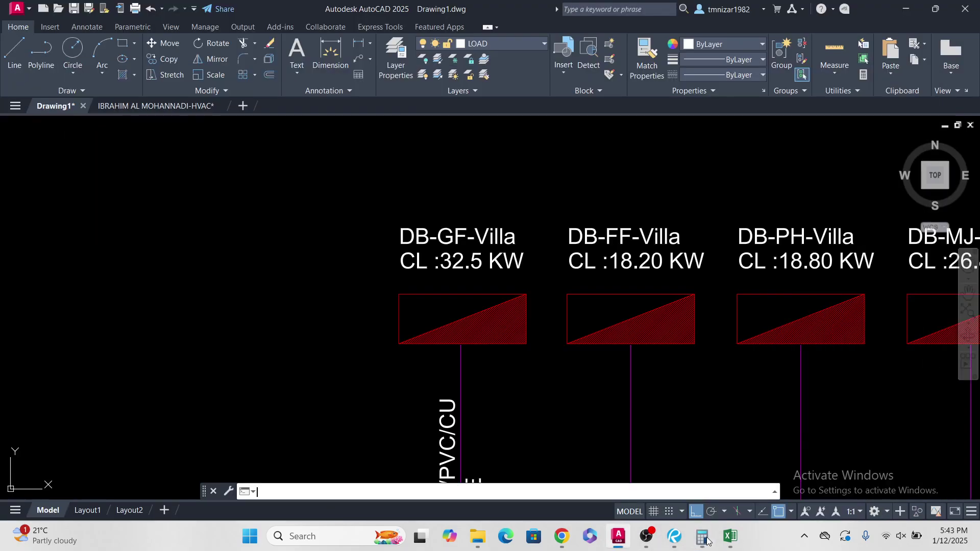
left_click(707, 540)
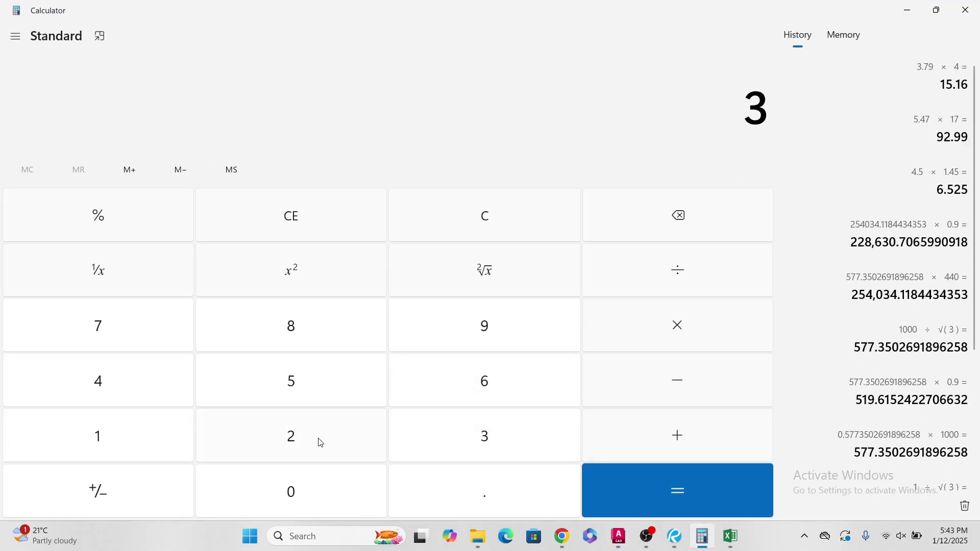
left_click(495, 501)
left_click(310, 318)
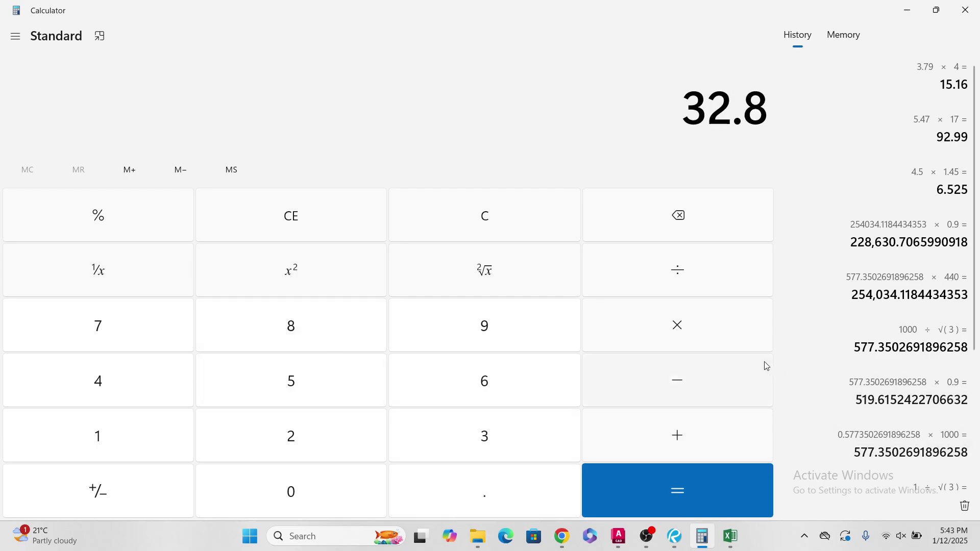
left_click(88, 433)
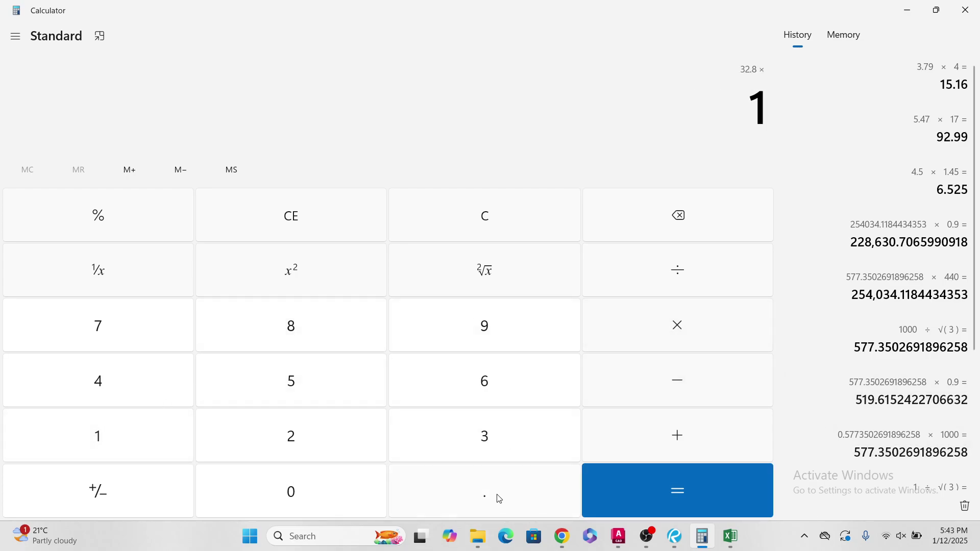
left_click(294, 380)
left_click(107, 388)
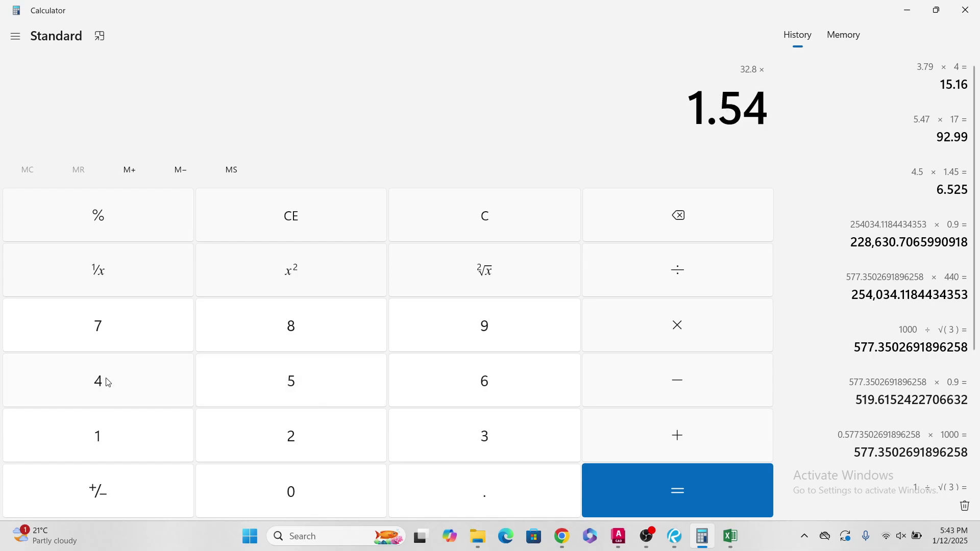
left_click(687, 485)
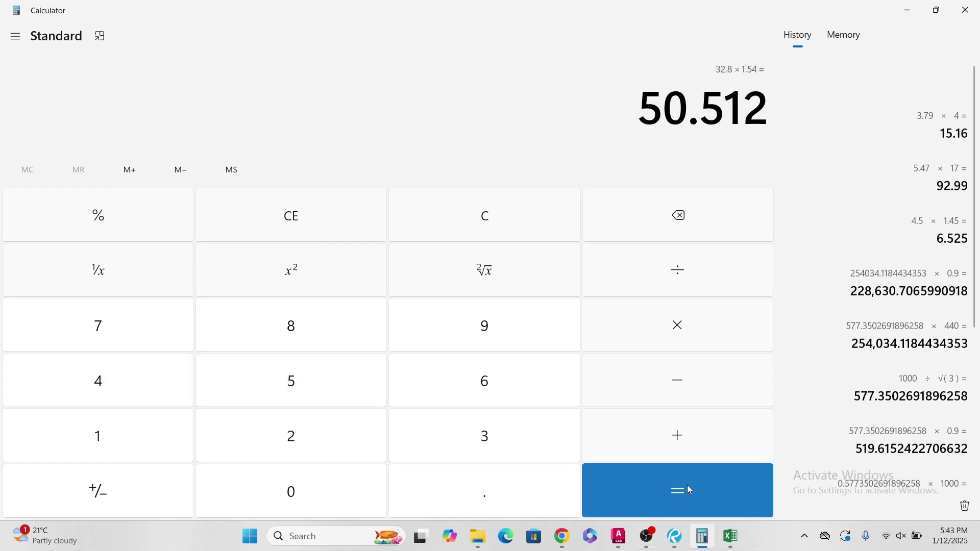
Step: Return to the AutoCAD drawing and review the connected loads and MCCB ratings of the SMDB-01 outgoing feeders
left_click(911, 9)
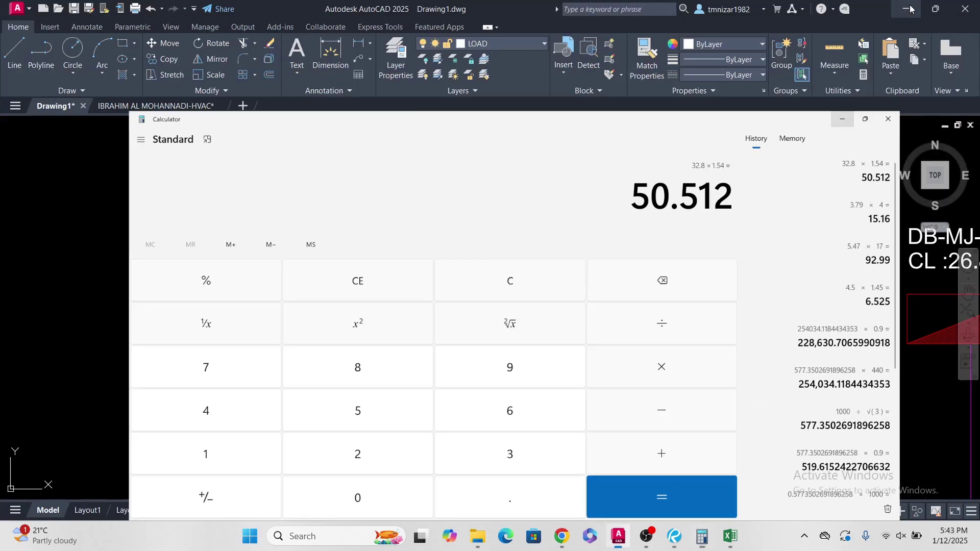
scroll(431, 255, "up", 3)
scroll(428, 185, "down", 3)
middle_click_drag(536, 423, 527, 277)
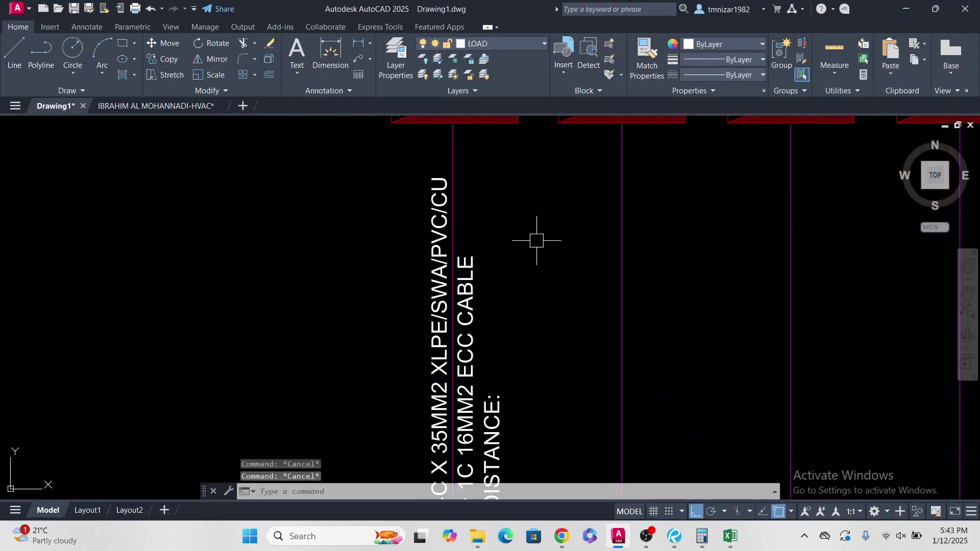
middle_click_drag(481, 371, 499, 201)
middle_click_drag(510, 488, 508, 370)
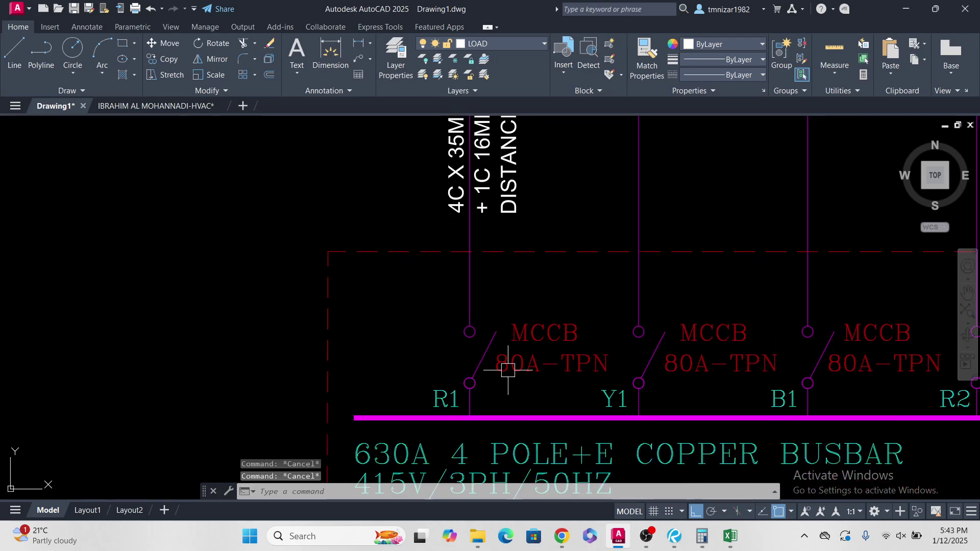
middle_click_drag(610, 386, 524, 434)
scroll(524, 432, "down", 2)
middle_click_drag(620, 265, 587, 385)
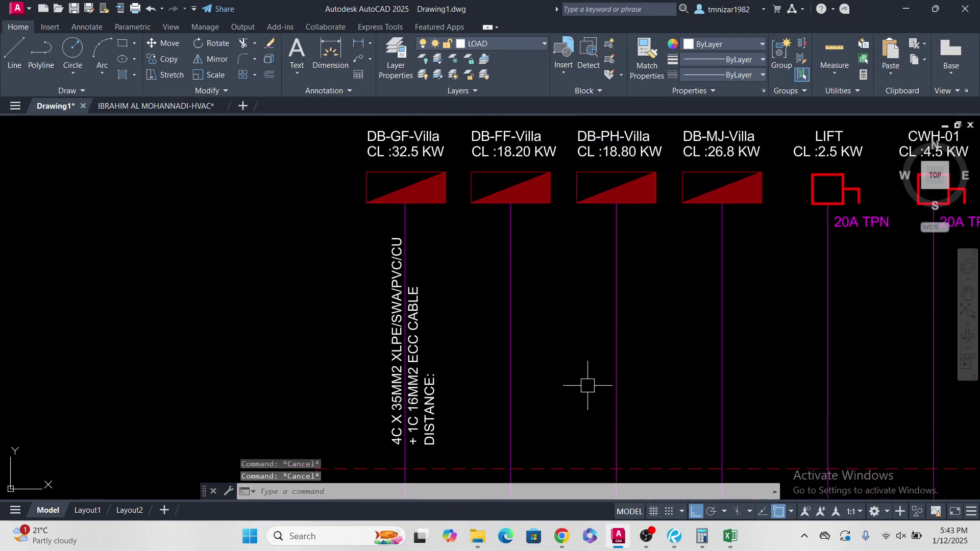
scroll(577, 385, "down", 4)
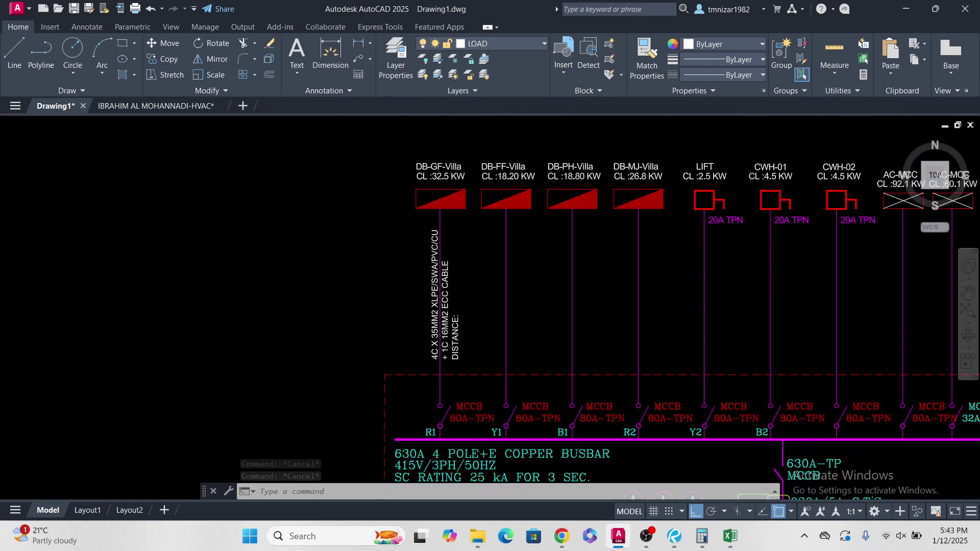
scroll(535, 322, "up", 4)
scroll(535, 321, "down", 4)
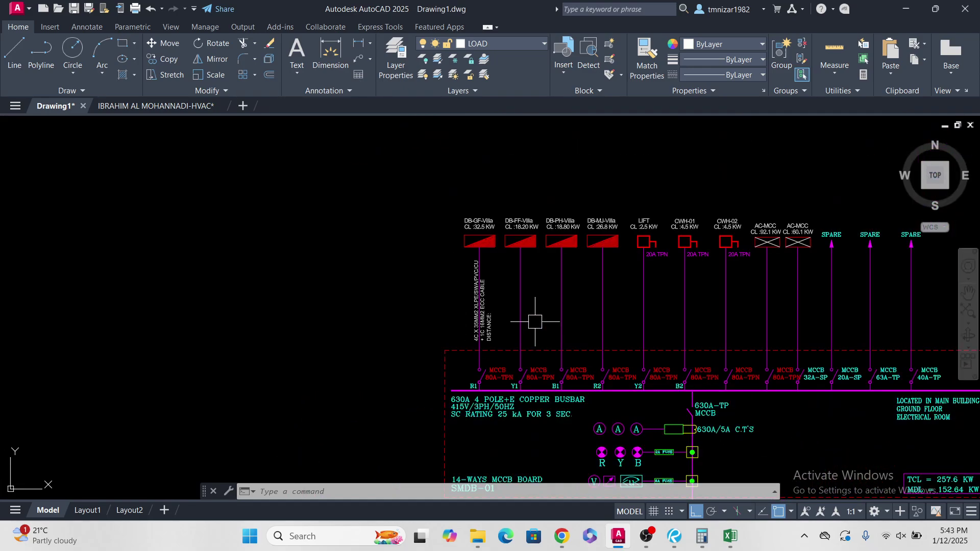
Step: Change the MCCB rating on the DB-FF-Villa feeder (Y1) to 60A-TPN
scroll(535, 322, "up", 2)
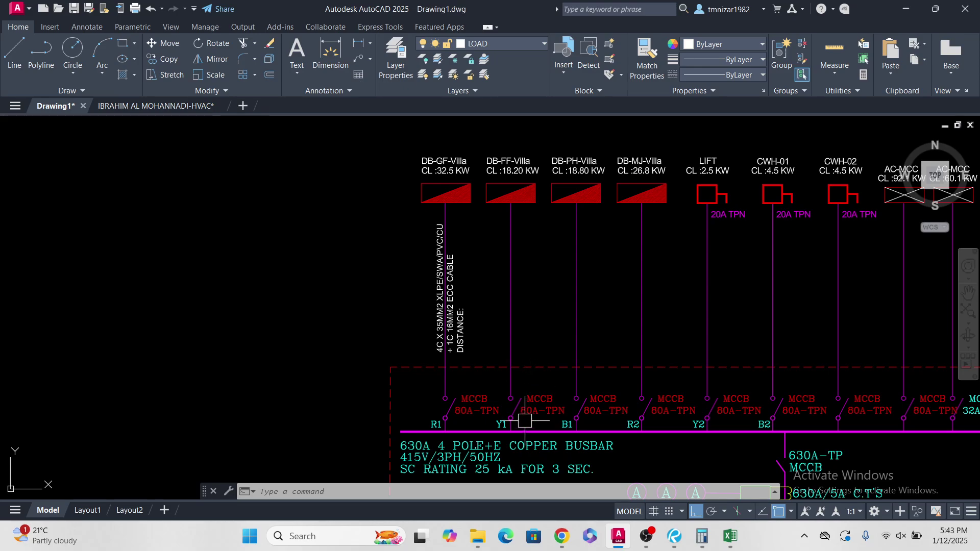
scroll(524, 422, "up", 4)
double_click(522, 408)
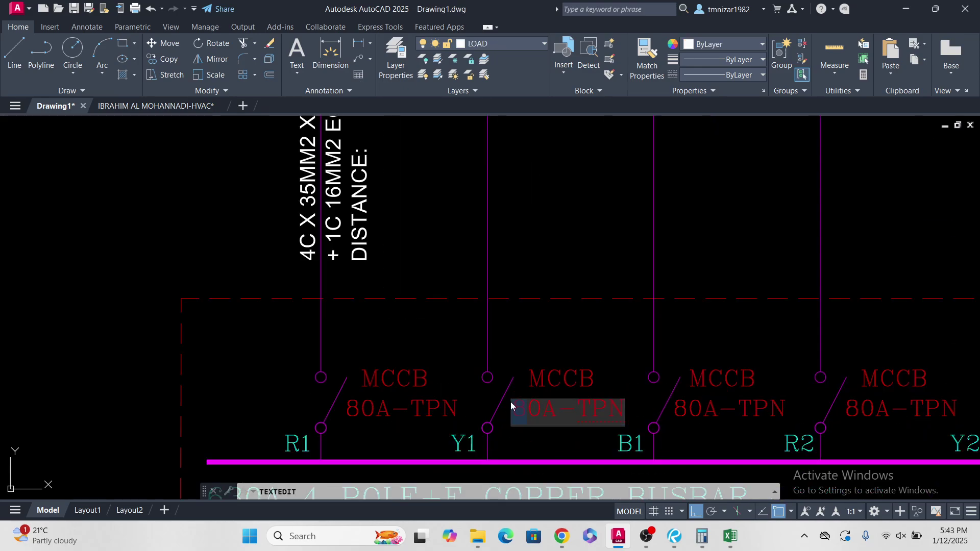
left_click(635, 325)
scroll(580, 376, "down", 4)
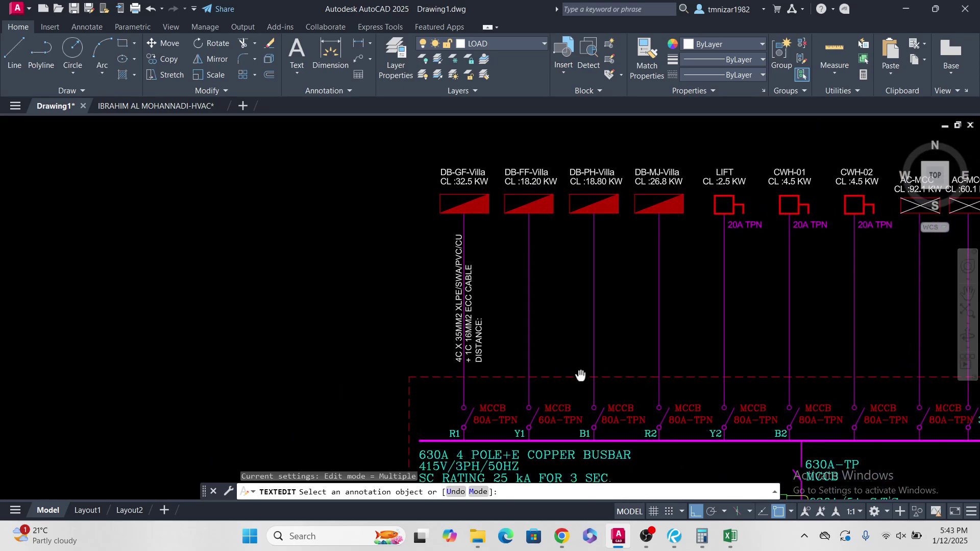
key("Escape")
Step: Change the MCCB rating on the DB-PH-Villa feeder (B1) to 60A-TPN
scroll(604, 444, "up", 4)
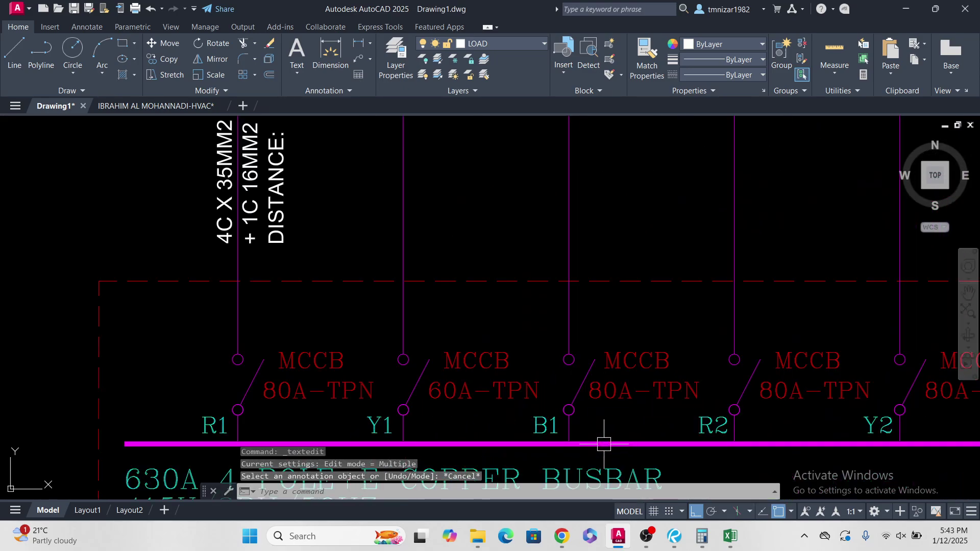
double_click(607, 392)
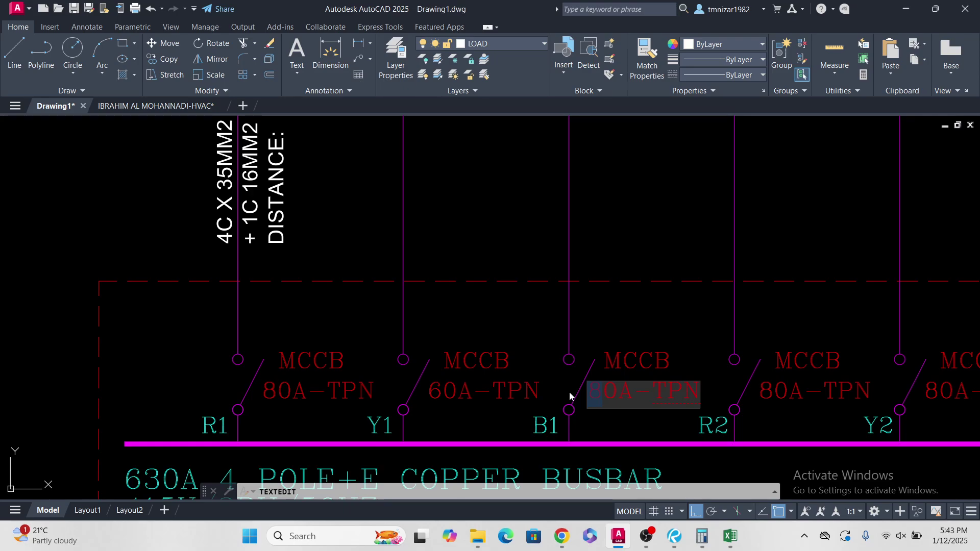
left_click(614, 315)
scroll(614, 315, "down", 5)
key("Escape")
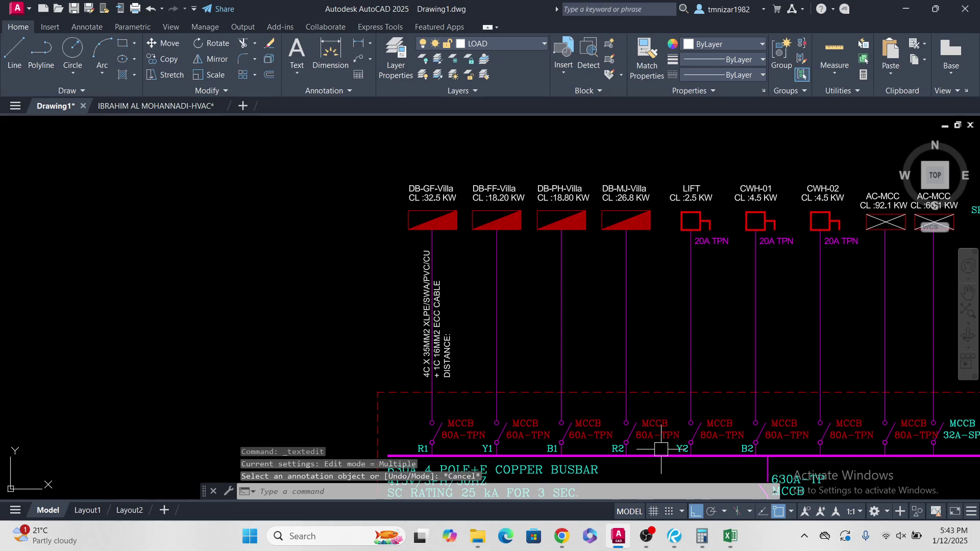
Step: Change the MCCB rating on the LIFT feeder (Y2) to 40A-TPN
middle_click_drag(722, 393, 676, 395)
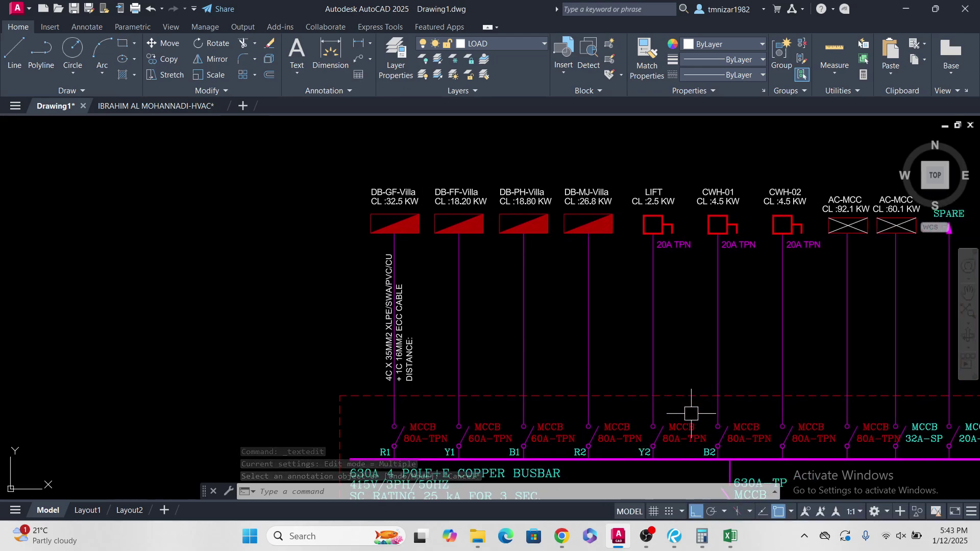
scroll(674, 444, "up", 2)
scroll(673, 445, "up", 3)
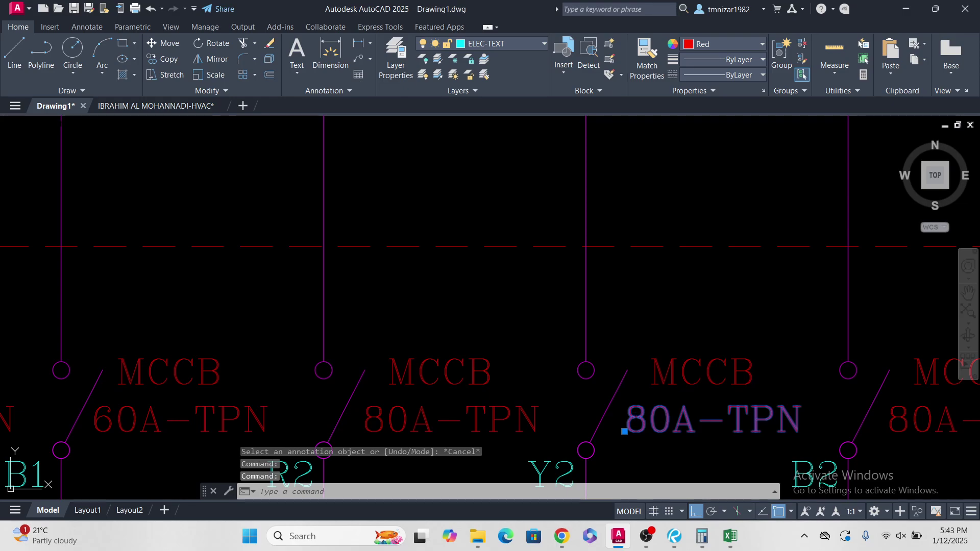
double_click(647, 416)
type("4")
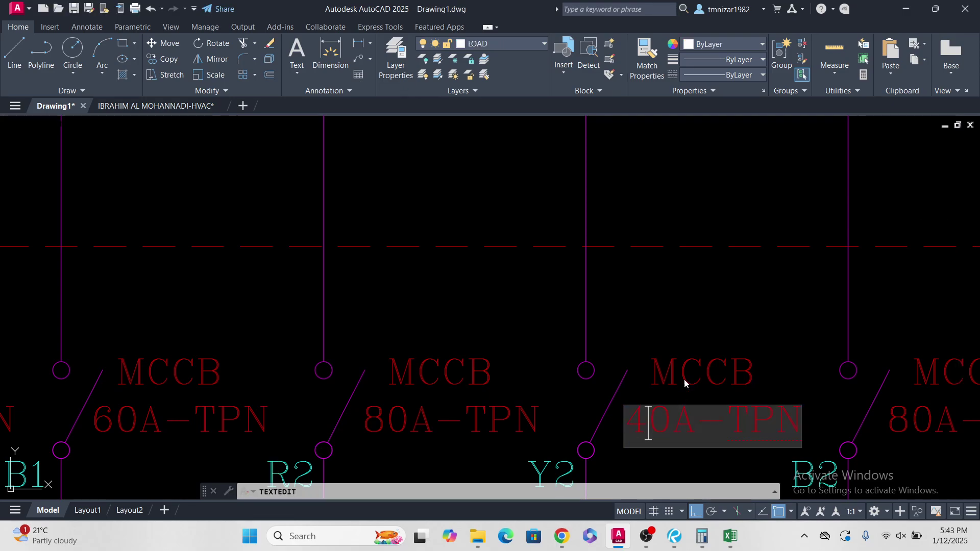
left_click(684, 382)
scroll(671, 339, "down", 3)
middle_click_drag(672, 339, 733, 393)
key("Escape")
scroll(707, 361, "down", 3)
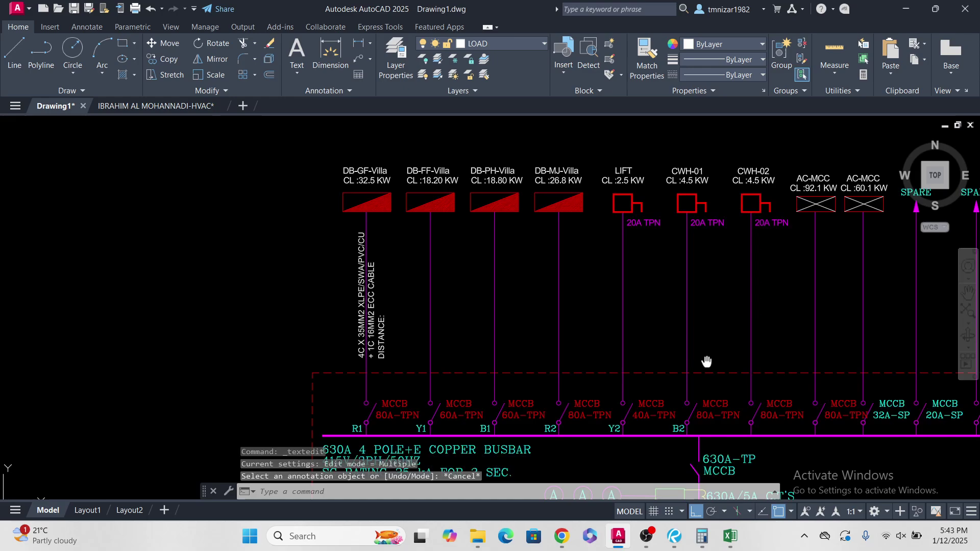
Step: Change the MCCB rating on the CWH-01 feeder (B2) to 40A-TPN
scroll(728, 397, "up", 3)
left_click(692, 410)
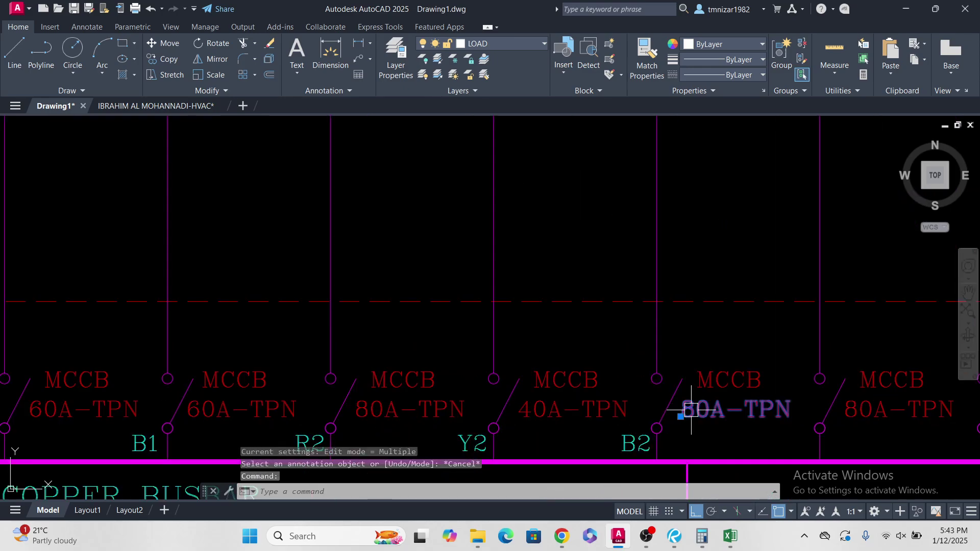
double_click(683, 404)
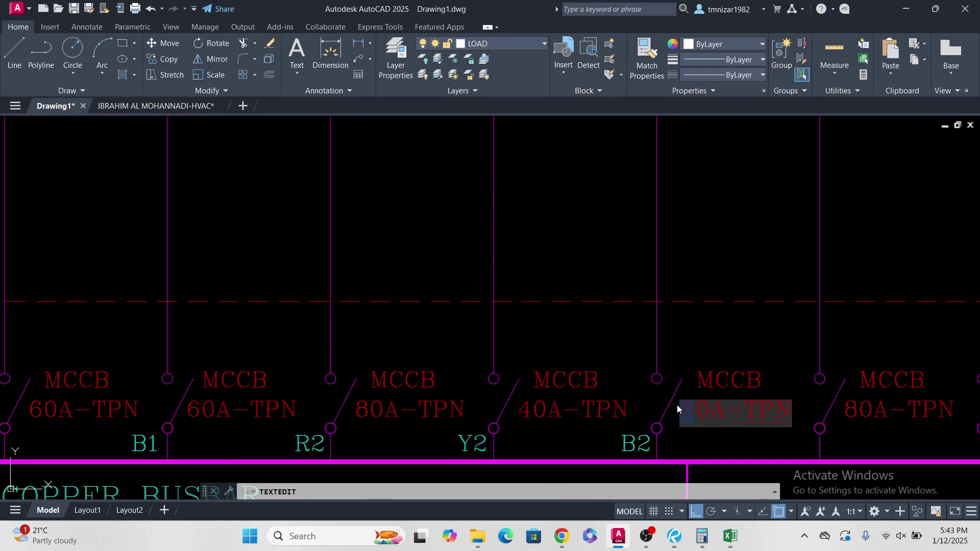
left_click(720, 296)
scroll(720, 296, "down", 3)
scroll(670, 387, "up", 1)
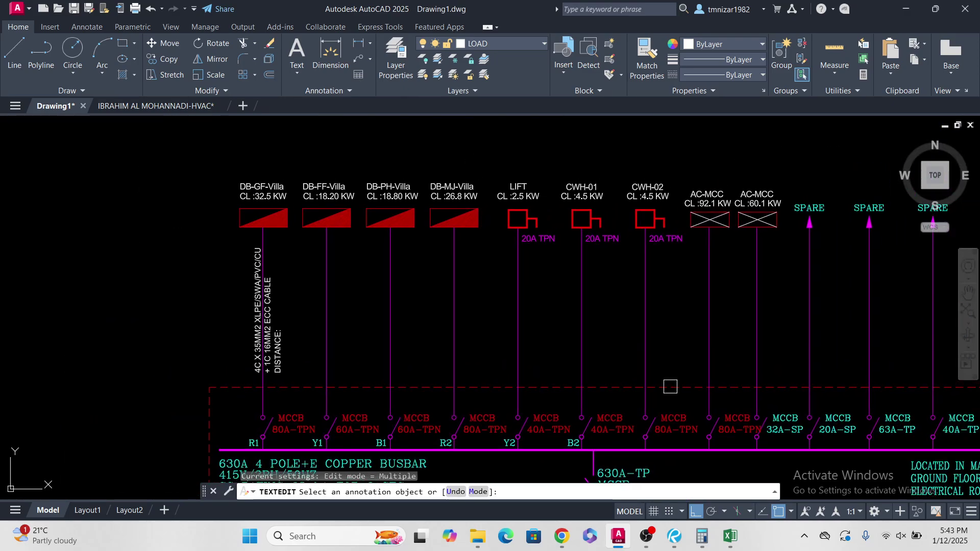
key("Escape")
Step: Change the MCCB rating on the CWH-02 feeder to 40A-TPN
scroll(673, 431, "up", 4)
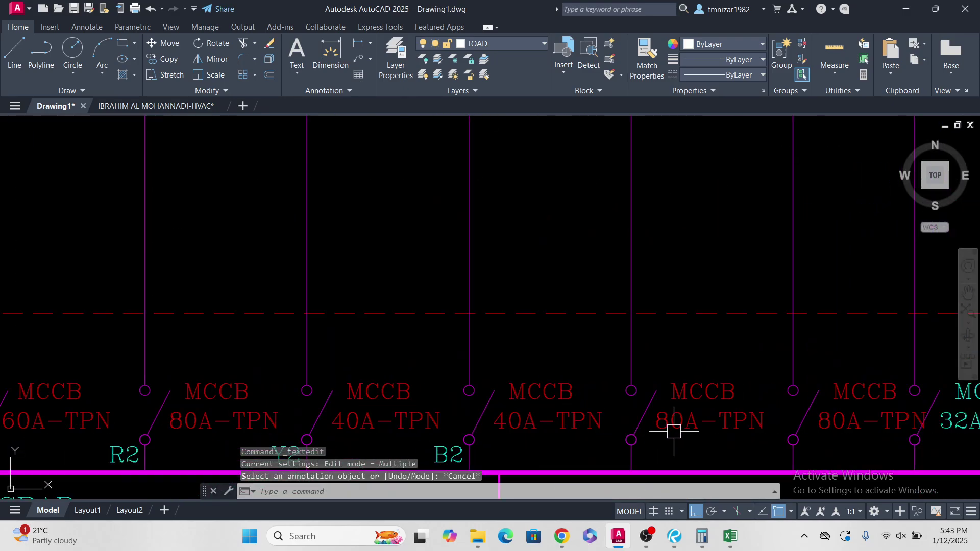
double_click(663, 416)
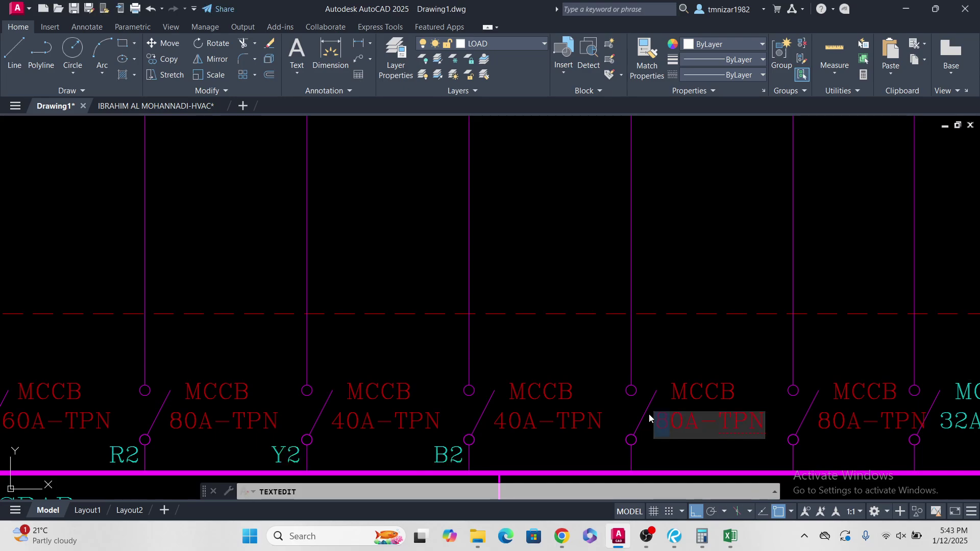
type("4")
key("Return")
scroll(649, 415, "down", 3)
scroll(635, 425, "up", 3)
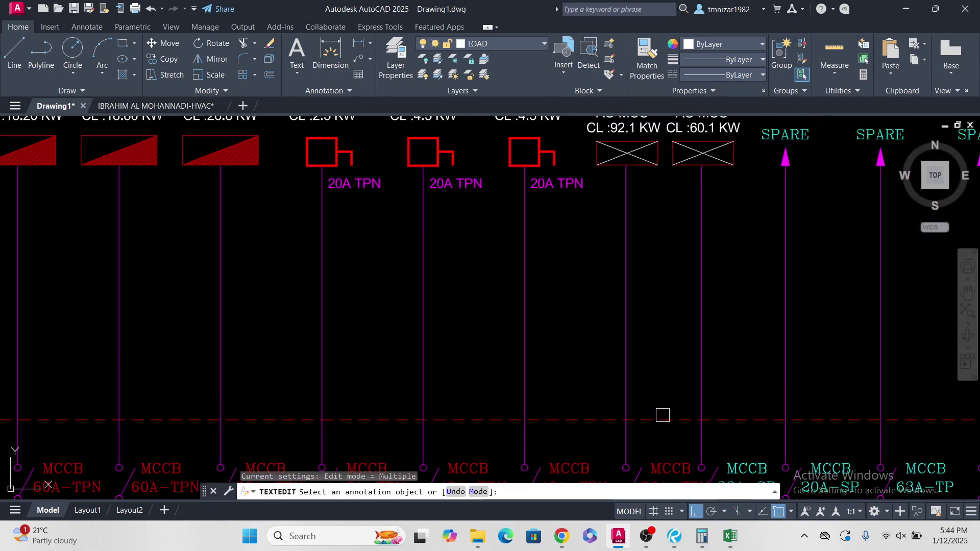
mouse_move(663, 415)
middle_mouse_down()
mouse_move(661, 456)
mouse_move(651, 358)
middle_mouse_up()
scroll(665, 432, "down", 2)
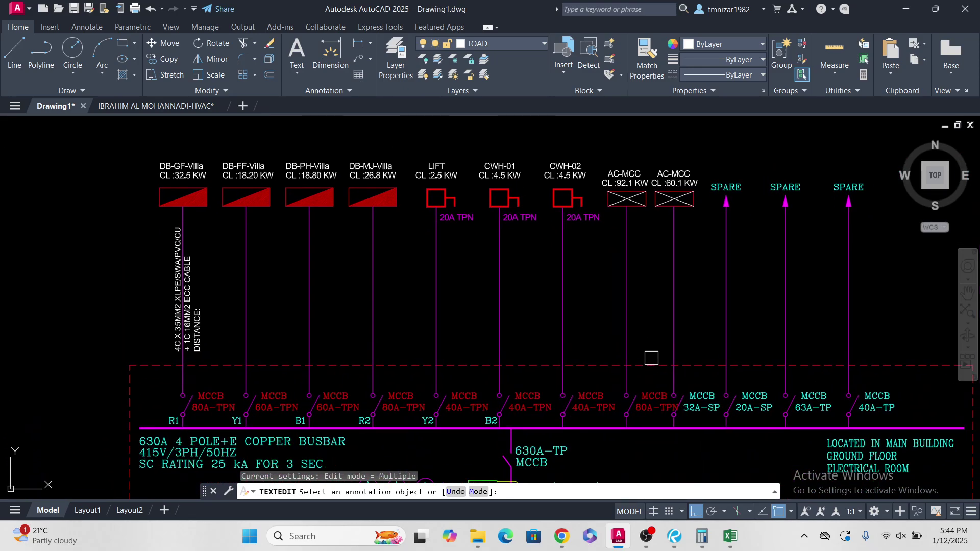
scroll(650, 416, "up", 2)
scroll(640, 410, "up", 3)
left_click(643, 405)
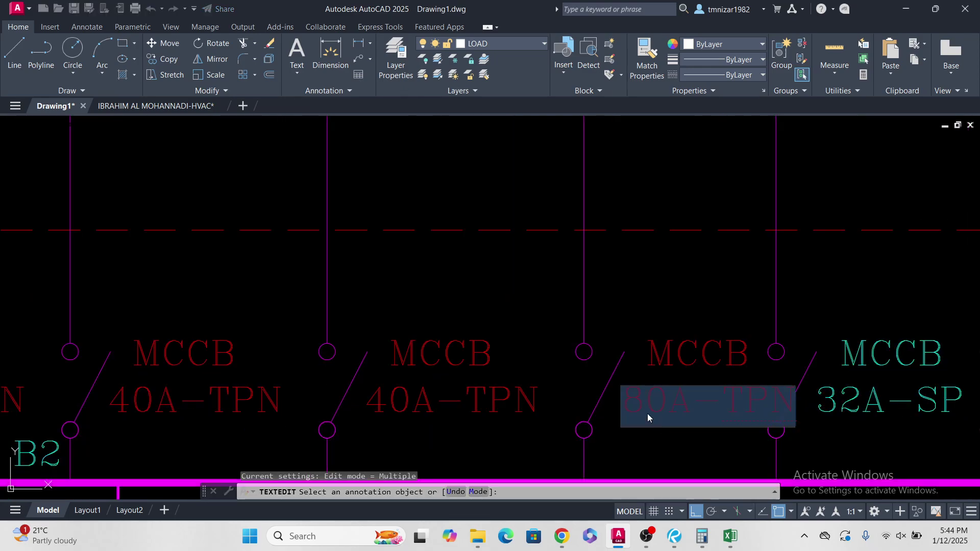
key("Escape")
key("Escape")
Step: Switch to Calculator and multiply the first AC-MCC feeder's connected load of 92.1 by 1.54 to work out its current
scroll(682, 245, "down", 5)
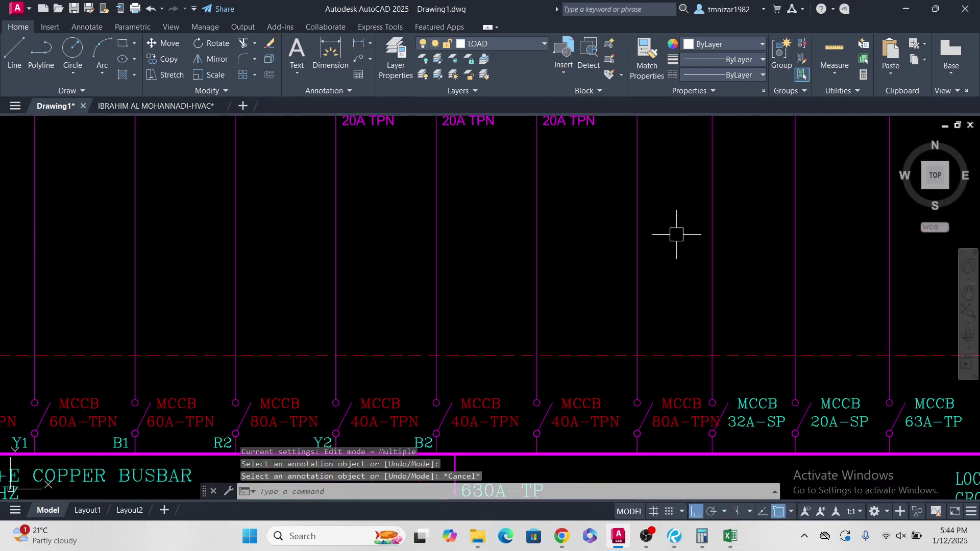
middle_click_drag(678, 230, 678, 350)
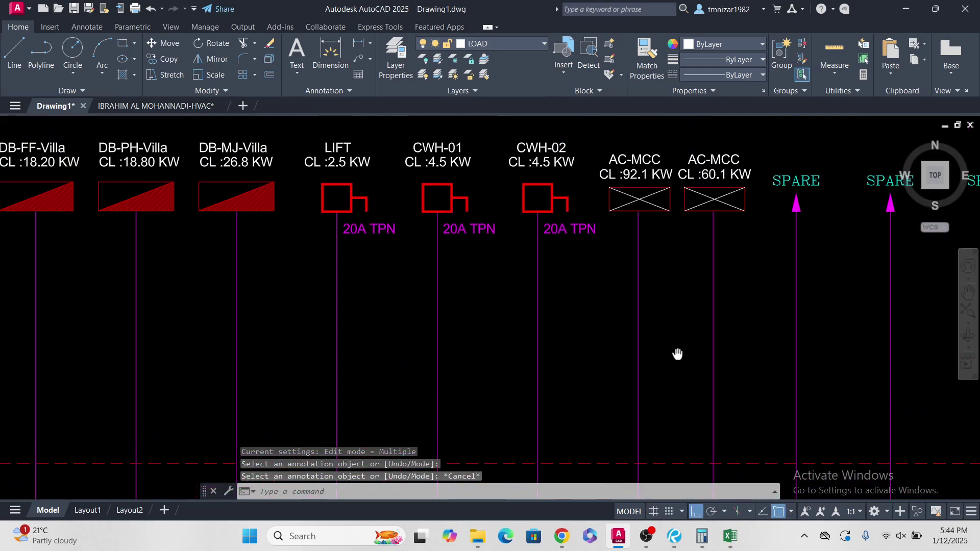
left_click(701, 537)
key("Escape")
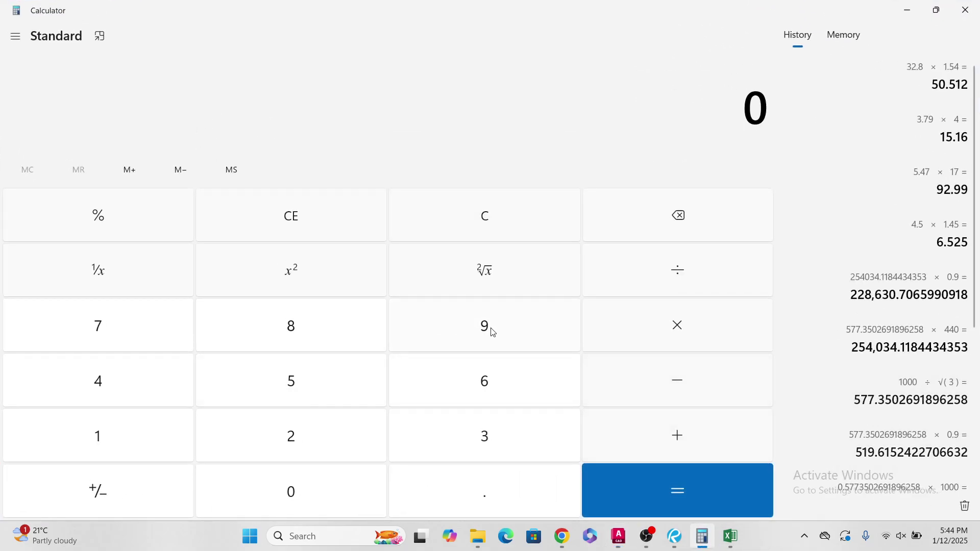
left_click(297, 443)
left_click(480, 498)
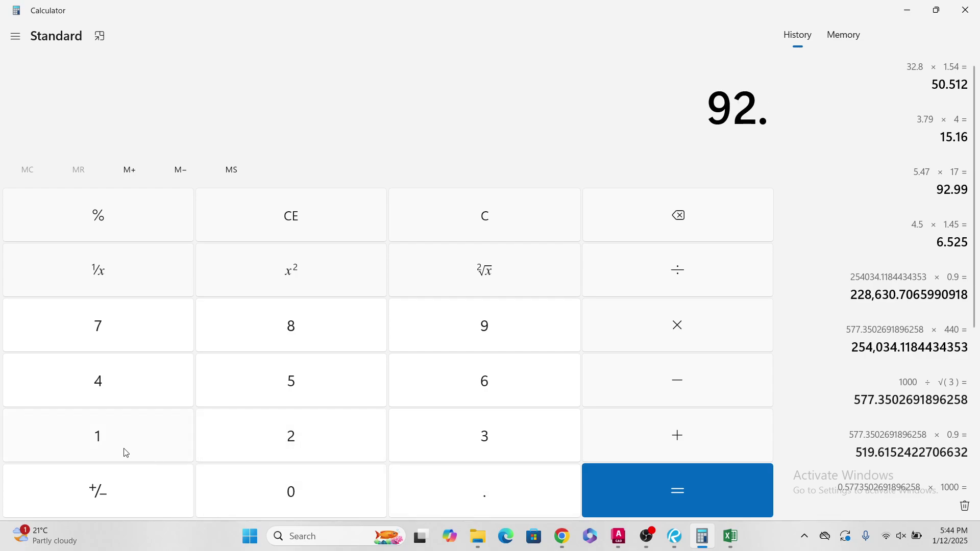
left_click(124, 449)
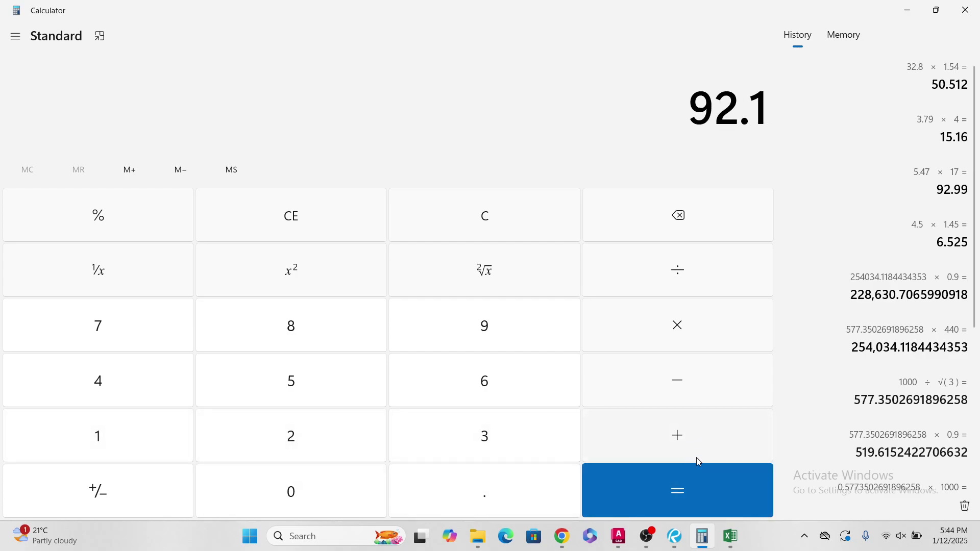
left_click(80, 439)
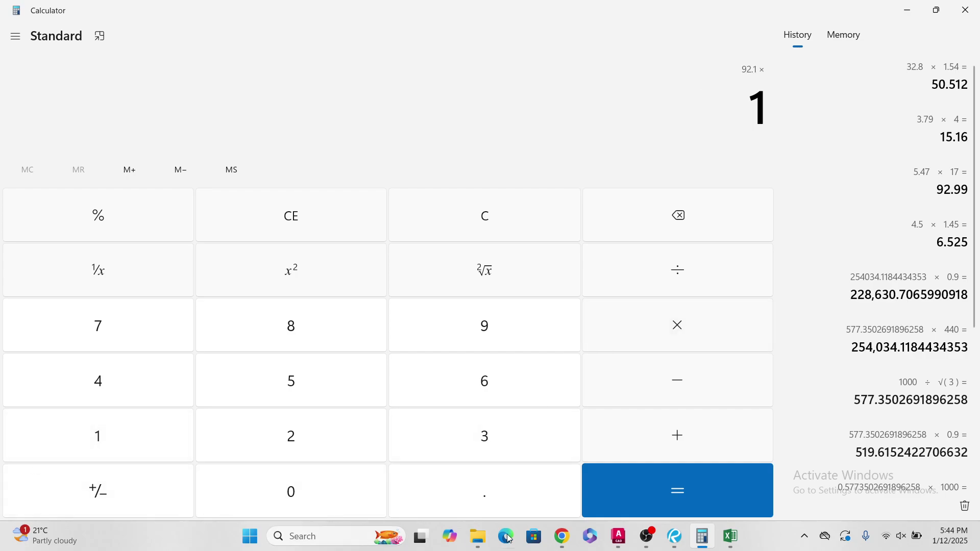
left_click(98, 381)
left_click(707, 490)
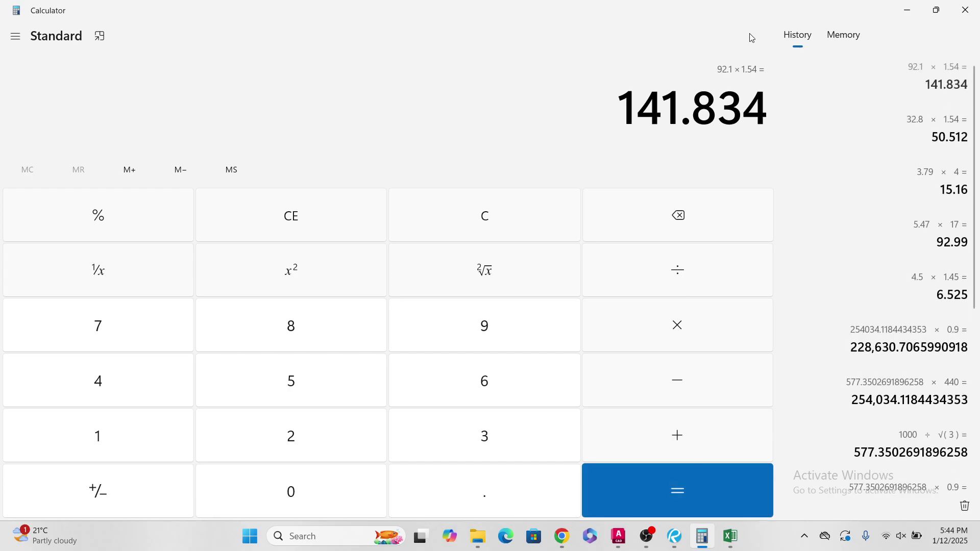
Step: Return to the AutoCAD drawing and change the MCCB rating on the 92.1 KW AC-MCC feeder to 160A-TPN
left_click(907, 10)
mouse_move(692, 346)
middle_mouse_down()
mouse_move(664, 349)
mouse_move(662, 192)
middle_mouse_up()
scroll(648, 347, "down", 3)
scroll(653, 227, "up", 4)
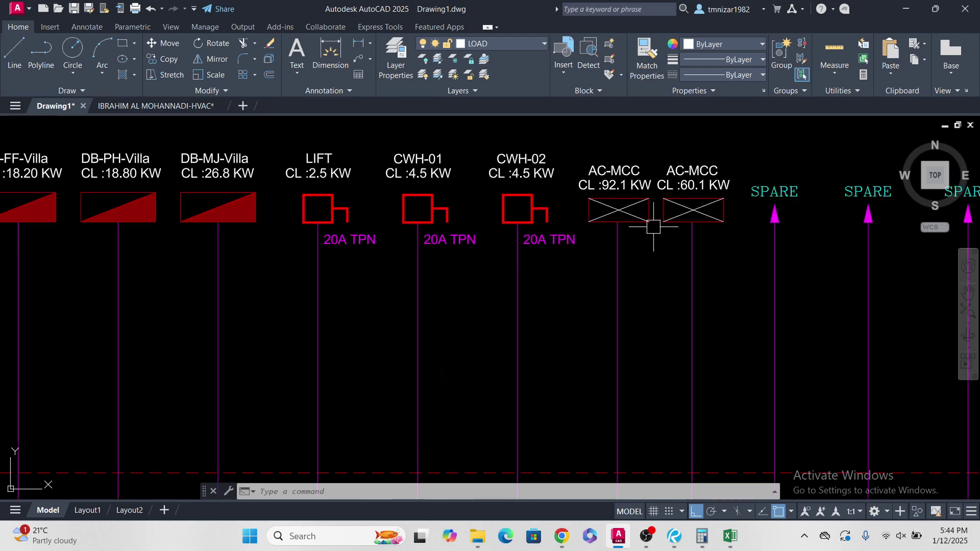
middle_click_drag(645, 371, 641, 234)
scroll(628, 396, "up", 4)
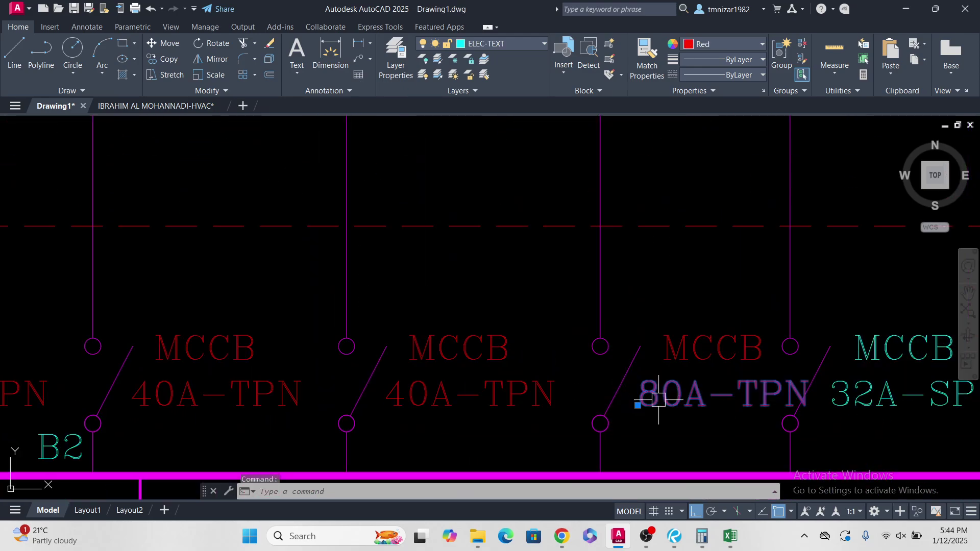
double_click(665, 407)
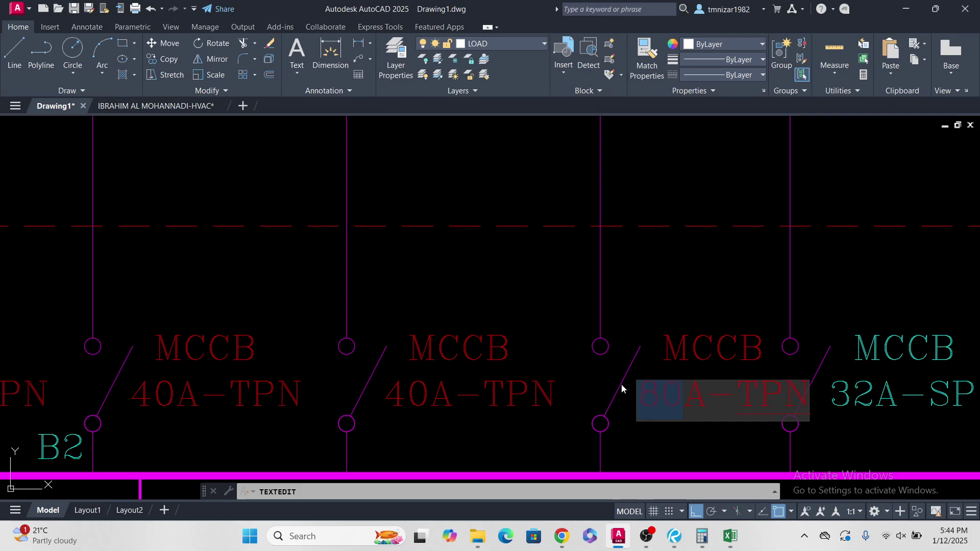
type("160")
key("Return")
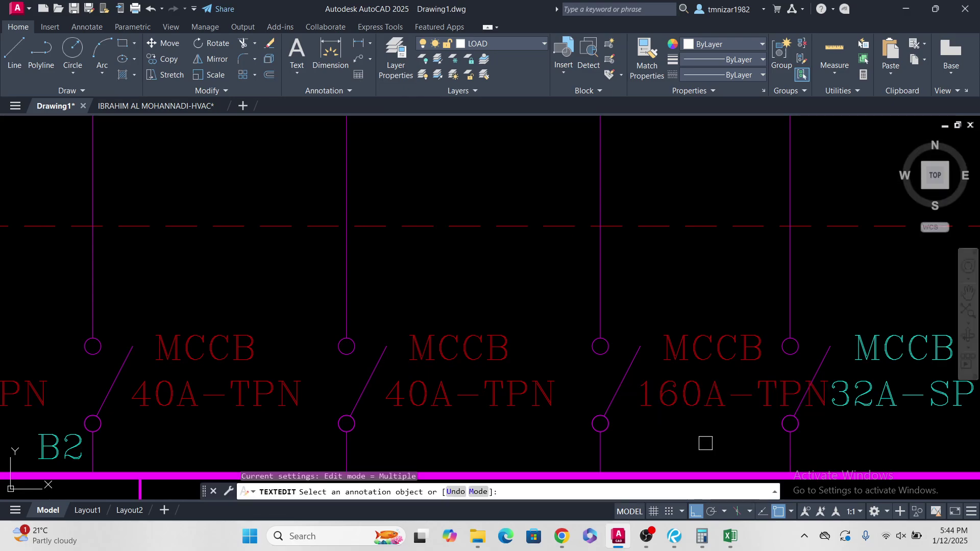
Step: Change the MCCB rating on the 60.1 KW AC-MCC feeder to 160A-SP
key("Escape")
scroll(574, 420, "down", 6)
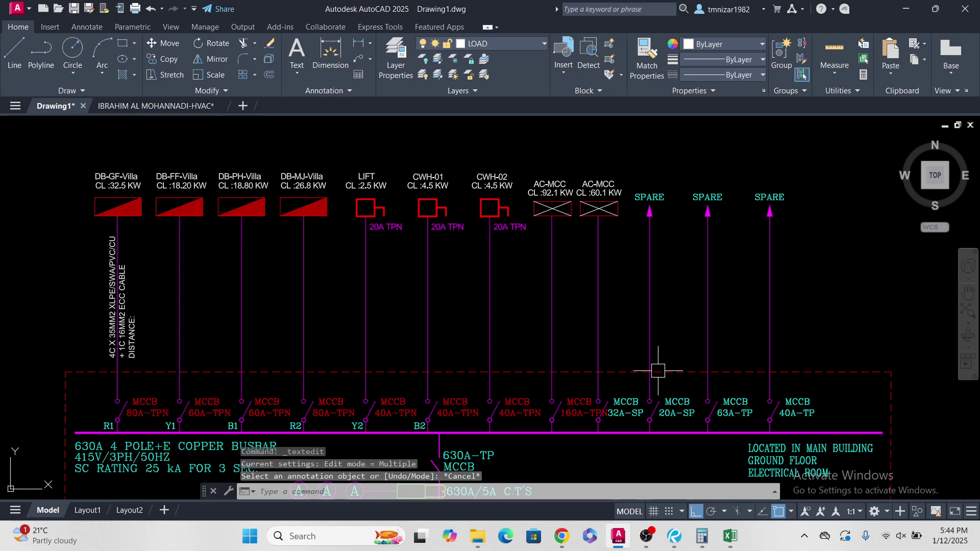
scroll(631, 411, "up", 4)
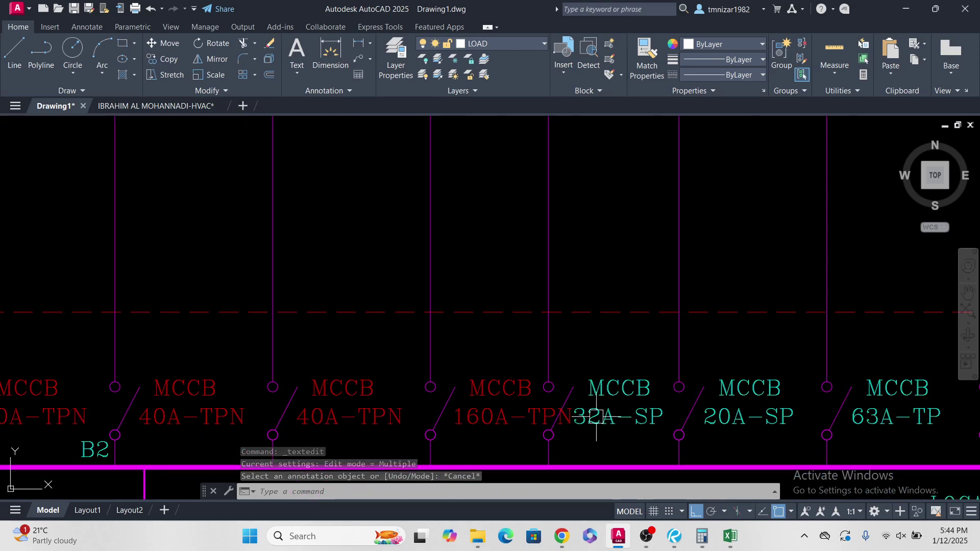
scroll(596, 418, "up", 3)
double_click(636, 424)
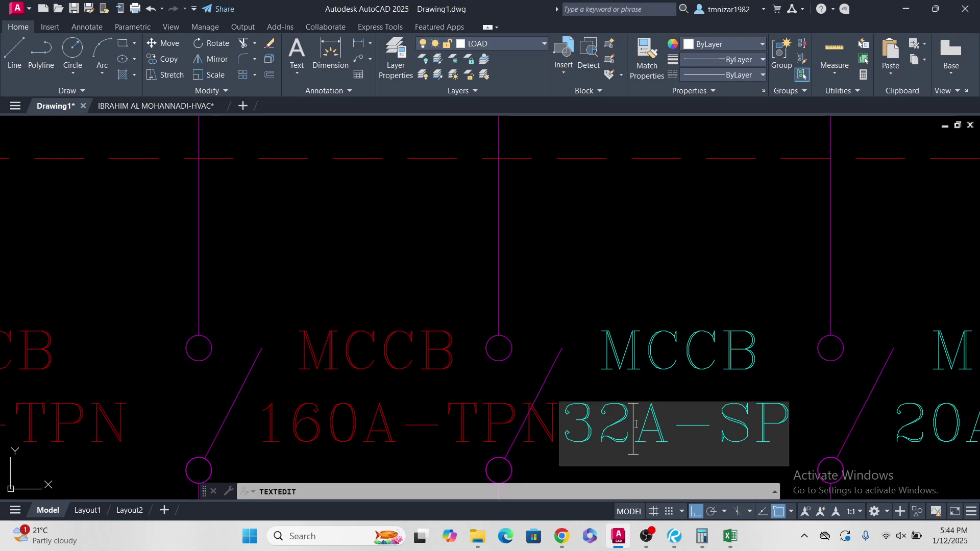
left_click_drag(635, 424, 554, 427)
type("16")
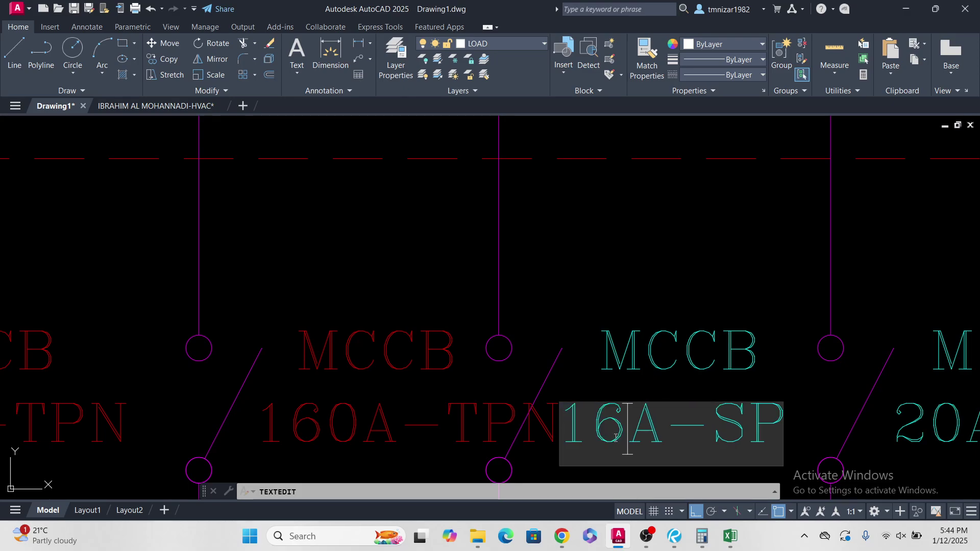
type("0")
key("Return")
key("Escape")
Step: Erase the MCCB label and its rating text on the 60.1 KW AC-MCC feeder
left_click(728, 273)
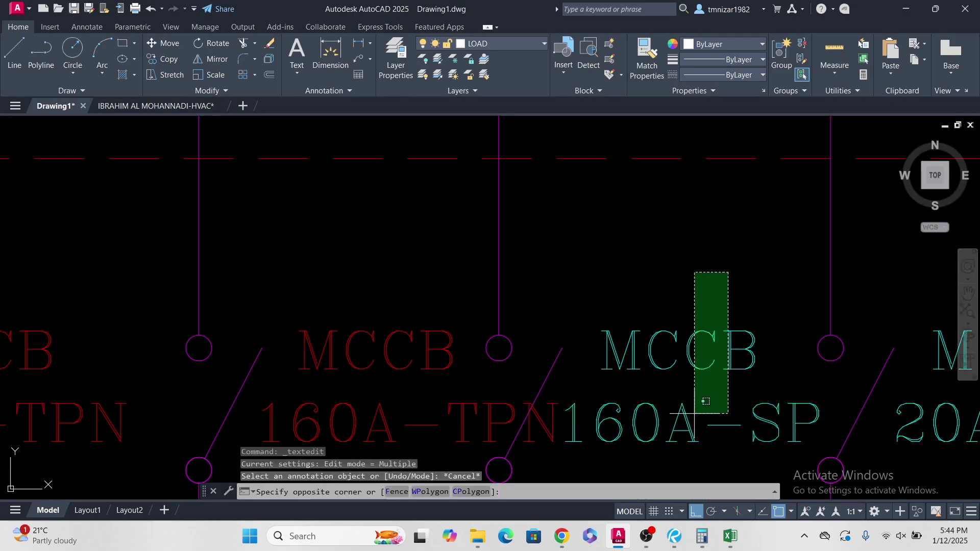
left_click(706, 401)
type("e")
key("Return")
Step: Move the MCCB 160A-TPN label of the 92.1 KW AC-MCC feeder slightly left, closer to its own breaker
left_click(427, 262)
left_click(338, 386)
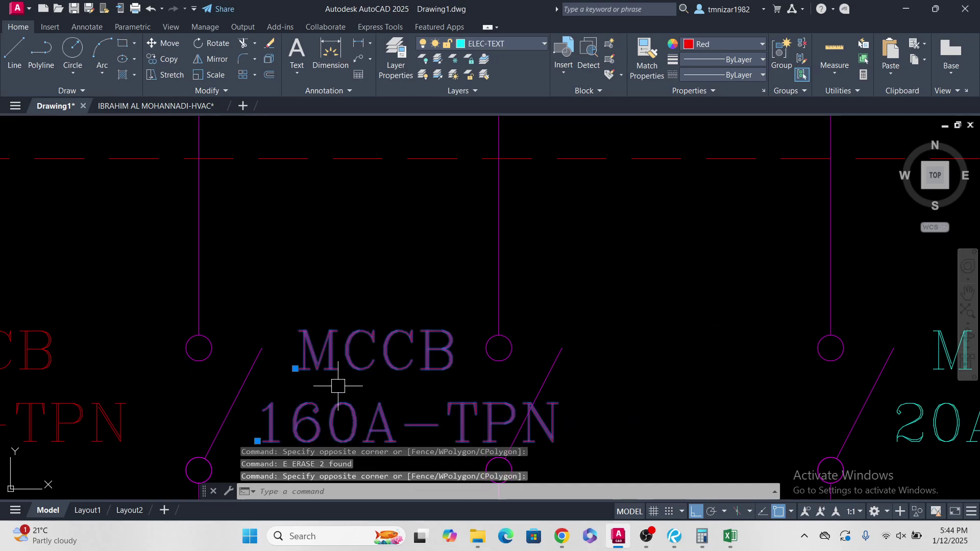
middle_click_drag(356, 376, 527, 343)
type("m")
key("Return")
left_click(554, 261)
left_click(531, 262)
Step: Copy the MCCB 160A-TPN label horizontally to the breaker of the neighbouring 60.1 KW AC-MCC feeder
left_click(567, 243)
left_click(563, 320)
type("c")
key("Return")
left_click(536, 239)
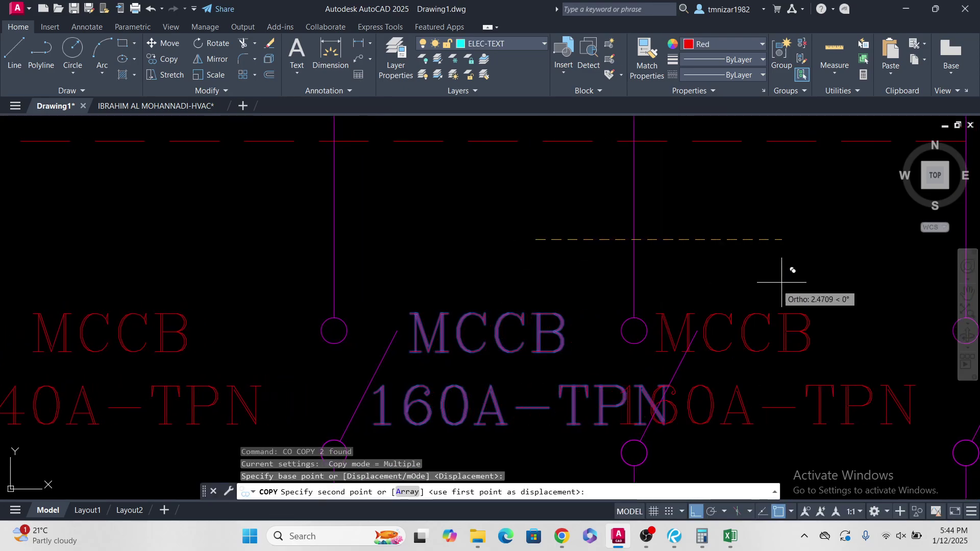
middle_click_drag(791, 262, 743, 262)
left_click(818, 259)
key("Escape")
Step: Change the MCCB rating on the first SPARE feeder to 100A-SP
scroll(817, 259, "down", 5)
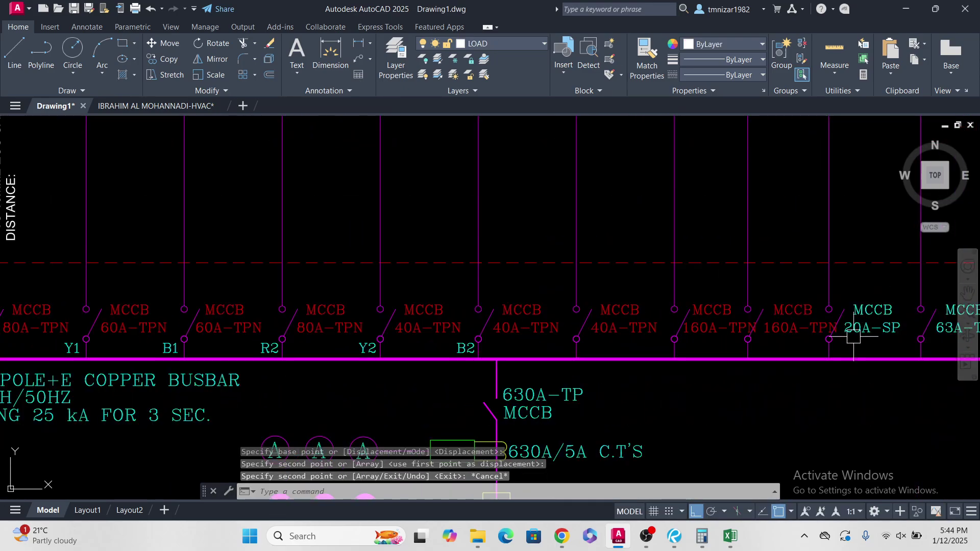
middle_click_drag(676, 344, 722, 370)
middle_click_drag(825, 393, 681, 426)
scroll(571, 395, "up", 3)
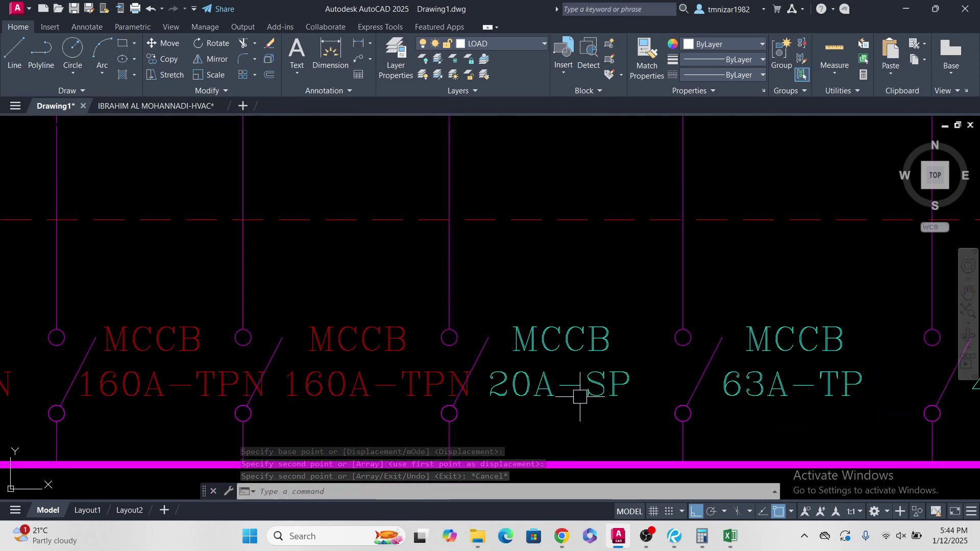
double_click(572, 393)
left_click_drag(533, 386, 493, 379)
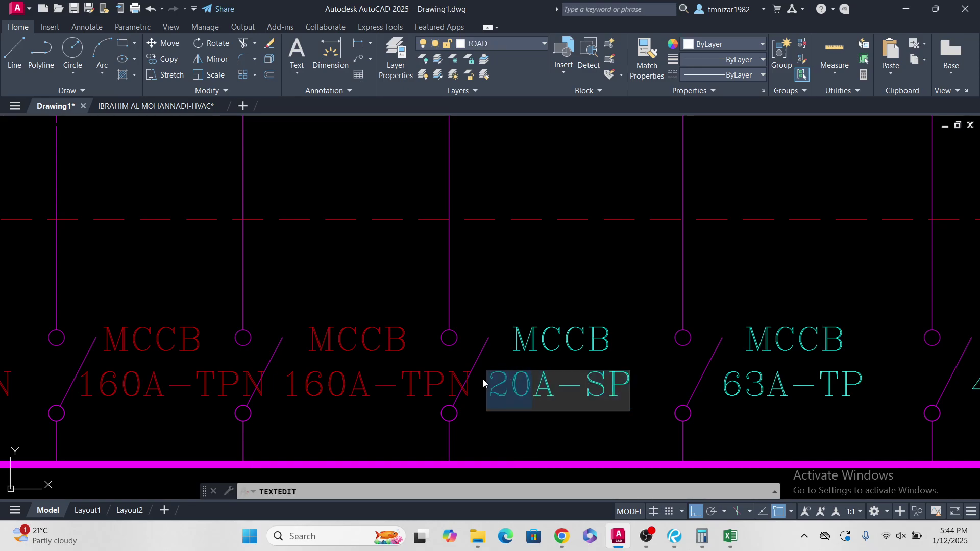
type("100")
left_click(651, 419)
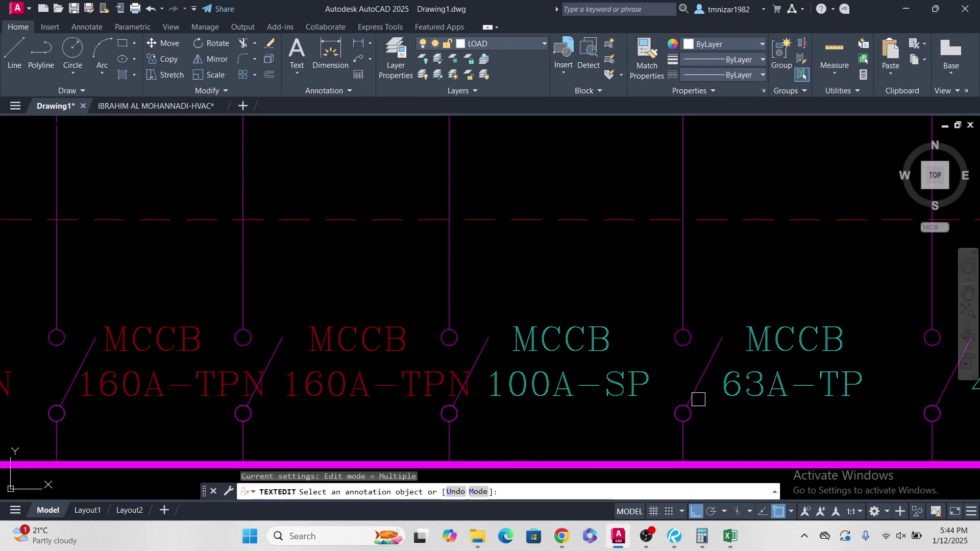
mouse_move(756, 400)
middle_mouse_down()
mouse_move(597, 416)
mouse_move(646, 417)
middle_mouse_up()
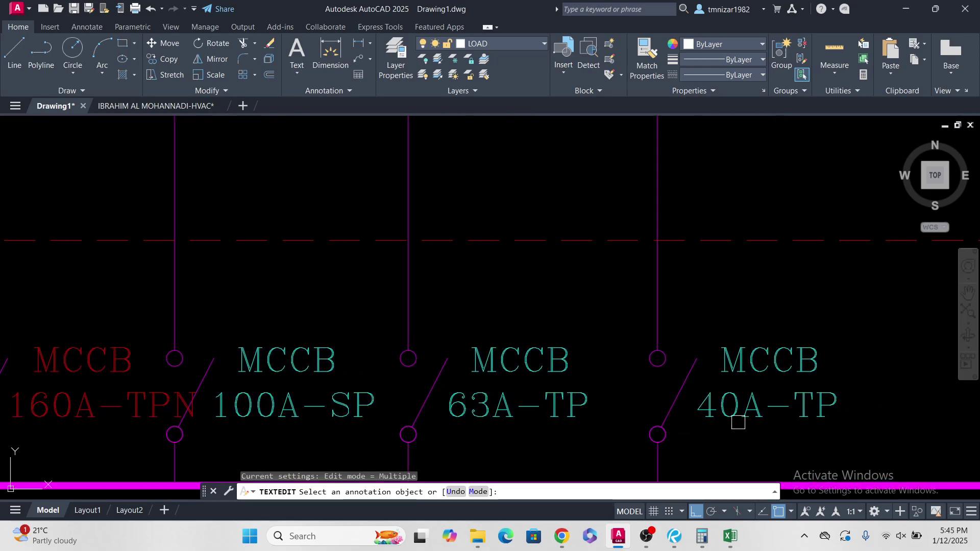
key("Escape")
Step: Copy the nine connected-load texts, from DB-GF-Villa to the second AC-MCC, straight up into the empty area above the diagram
scroll(477, 143, "down", 10)
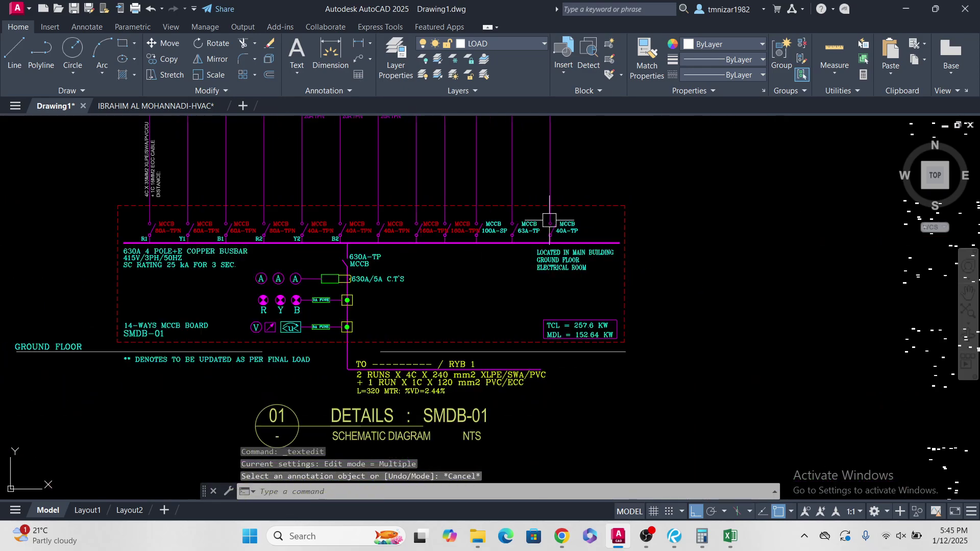
scroll(478, 359, "up", 5)
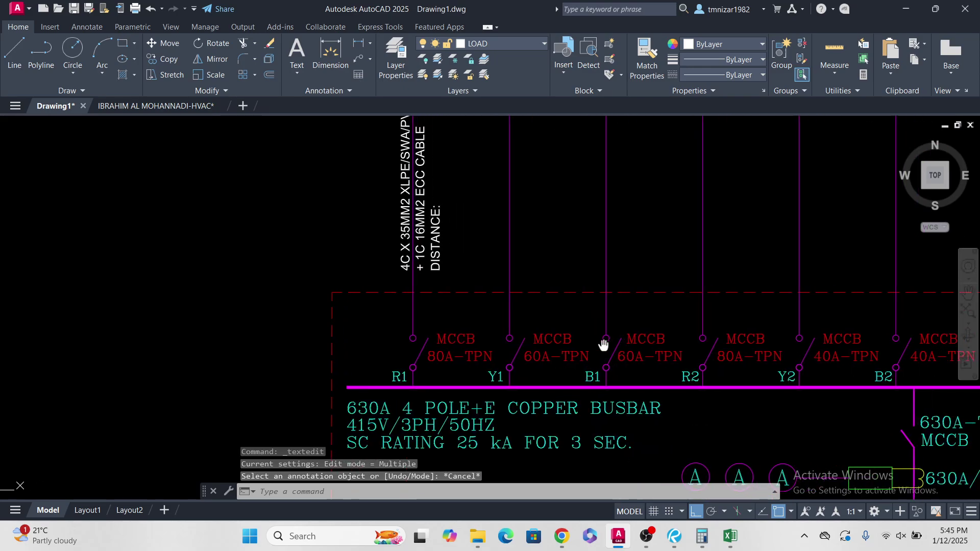
mouse_move(601, 343)
middle_mouse_down()
mouse_move(437, 278)
mouse_move(554, 438)
middle_mouse_up()
scroll(454, 280, "down", 3)
scroll(455, 281, "down", 1)
scroll(460, 280, "up", 3)
scroll(307, 233, "up", 4)
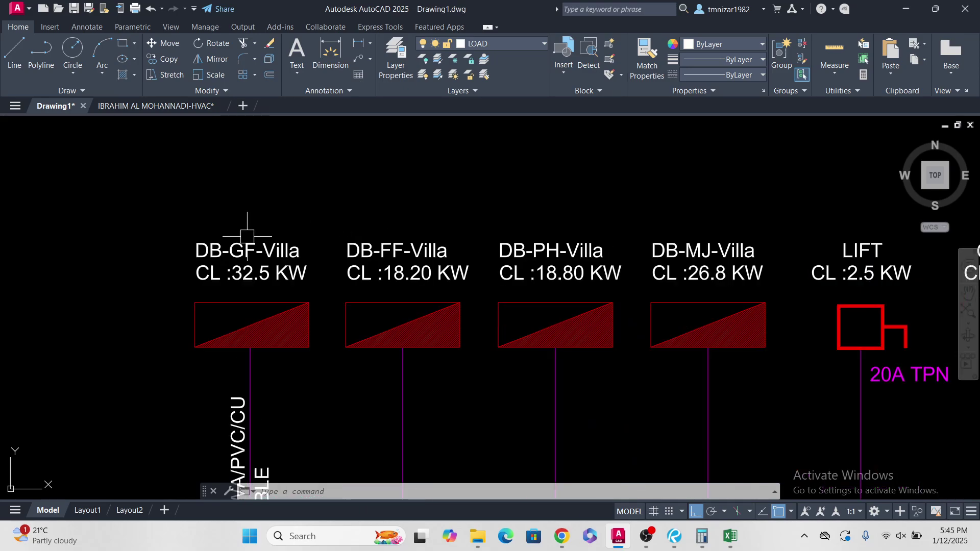
left_click(279, 267)
left_click(387, 271)
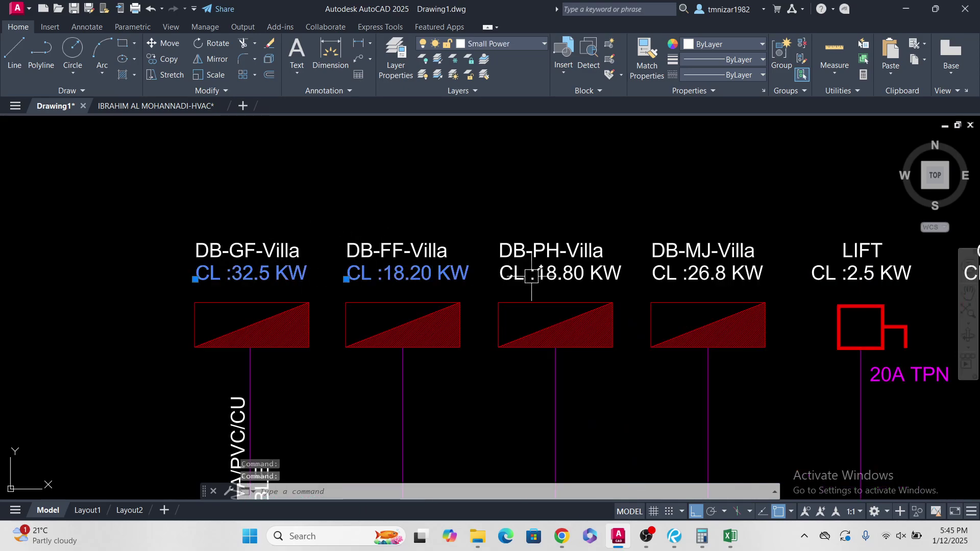
left_click(531, 276)
left_click(749, 276)
mouse_move(870, 276)
middle_mouse_down()
mouse_move(714, 333)
mouse_move(639, 324)
middle_mouse_up()
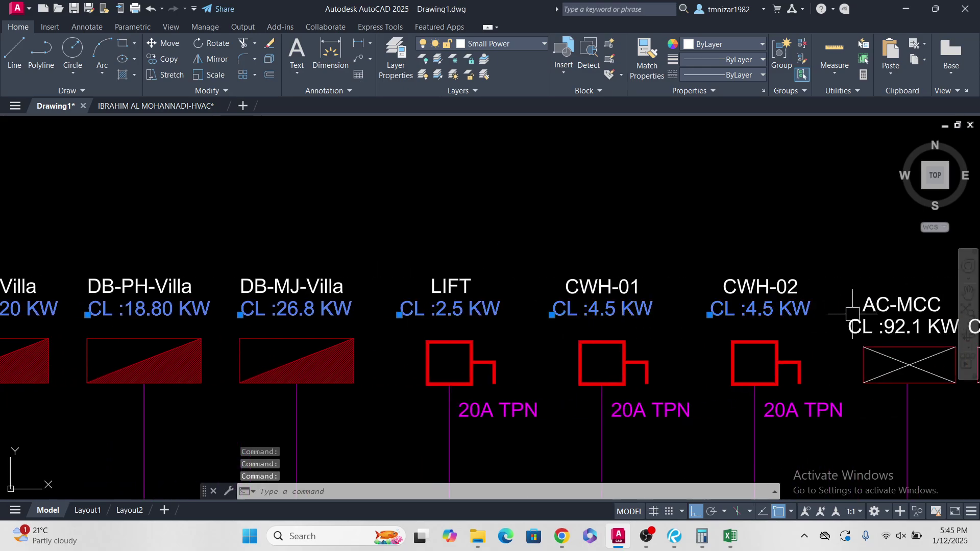
middle_click_drag(852, 313, 462, 365)
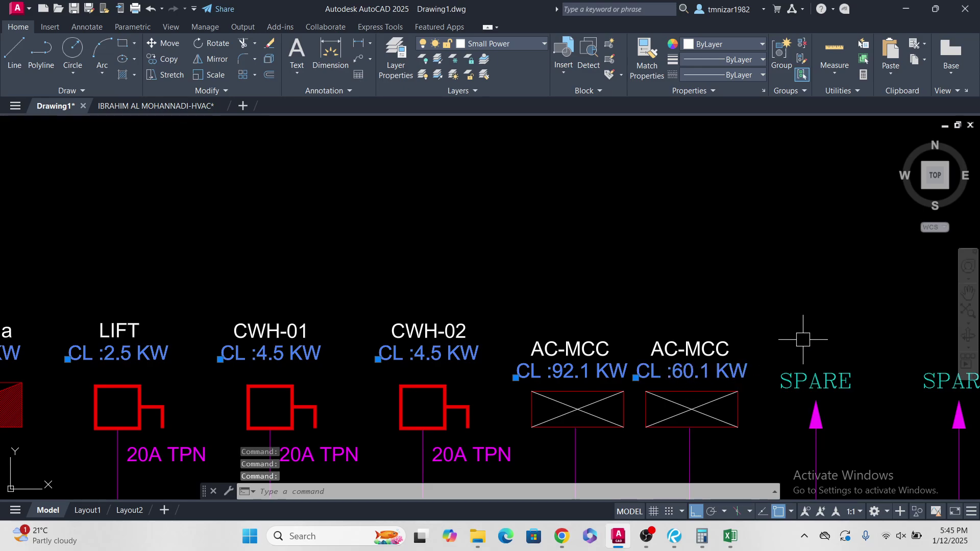
middle_click_drag(805, 332, 744, 415)
type("co")
key("Return")
left_click(747, 400)
scroll(746, 400, "down", 3)
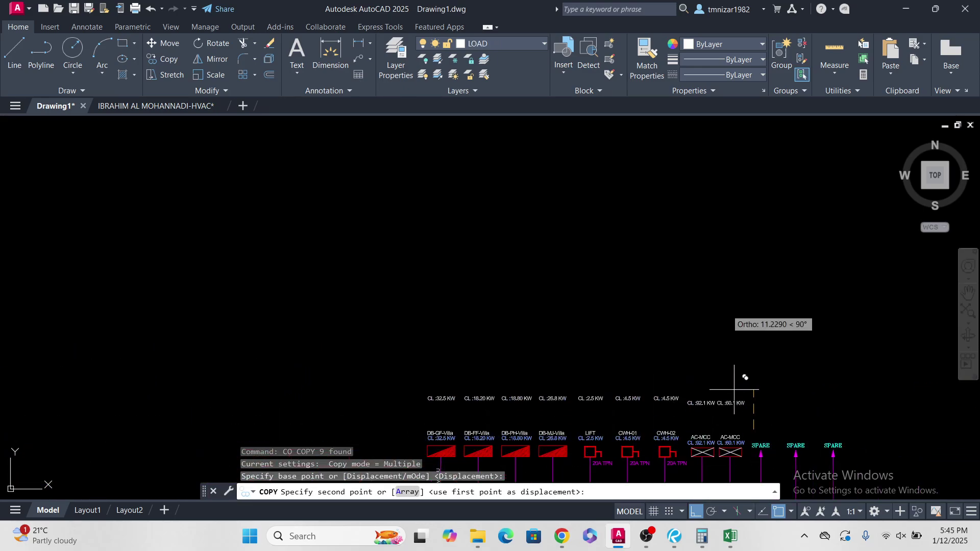
left_click(748, 271)
key("Escape")
Step: Copy the CL :60.1 KW text straight down below the row of copied load texts as a placeholder for the total
left_click(741, 280)
middle_click_drag(743, 322, 736, 339)
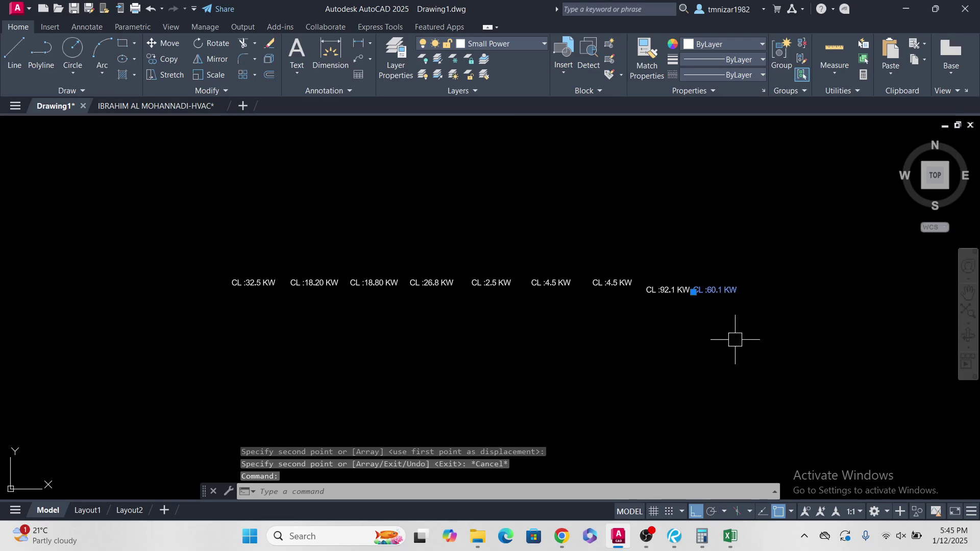
type("o")
key("Return")
left_click(755, 336)
left_click(749, 389)
key("Escape")
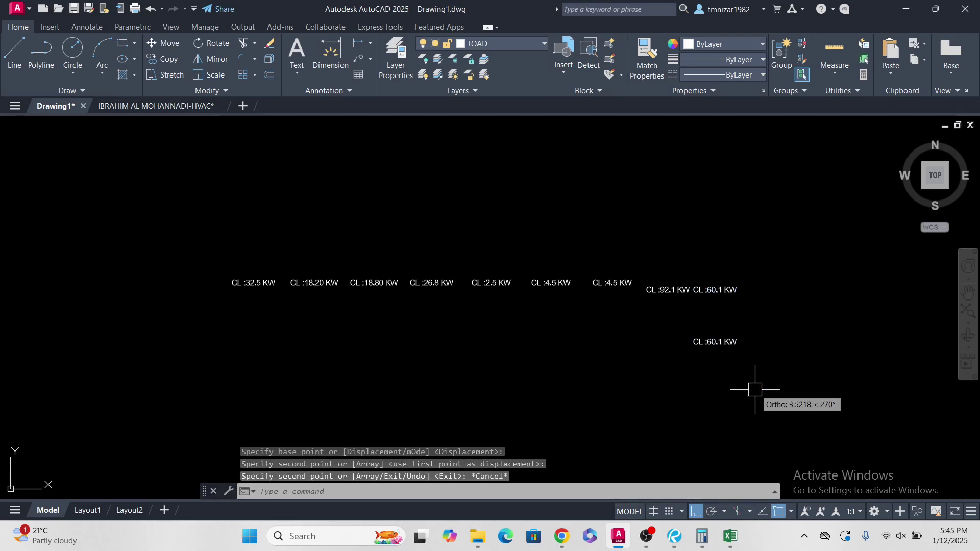
Step: Try to sum the nine copied load texts with the S2 command, replacing the placeholder text below the row
left_click(750, 270)
left_click(105, 317)
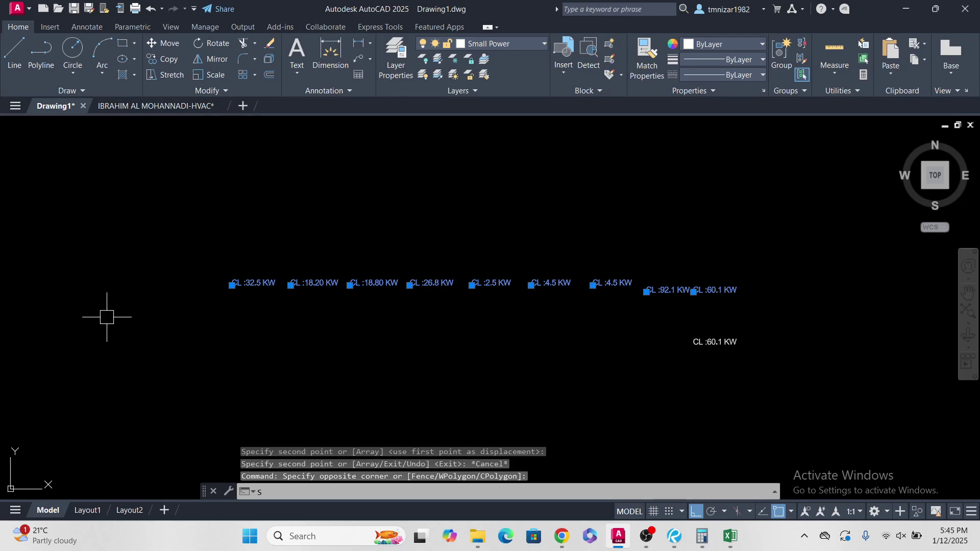
key("Return")
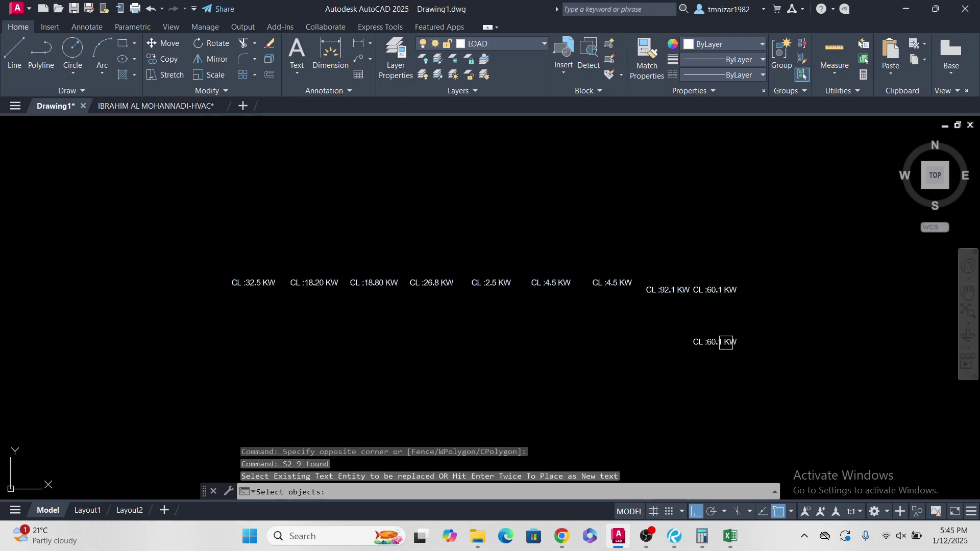
left_click(726, 343)
scroll(731, 352, "up", 4)
scroll(718, 353, "down", 2)
key("Escape")
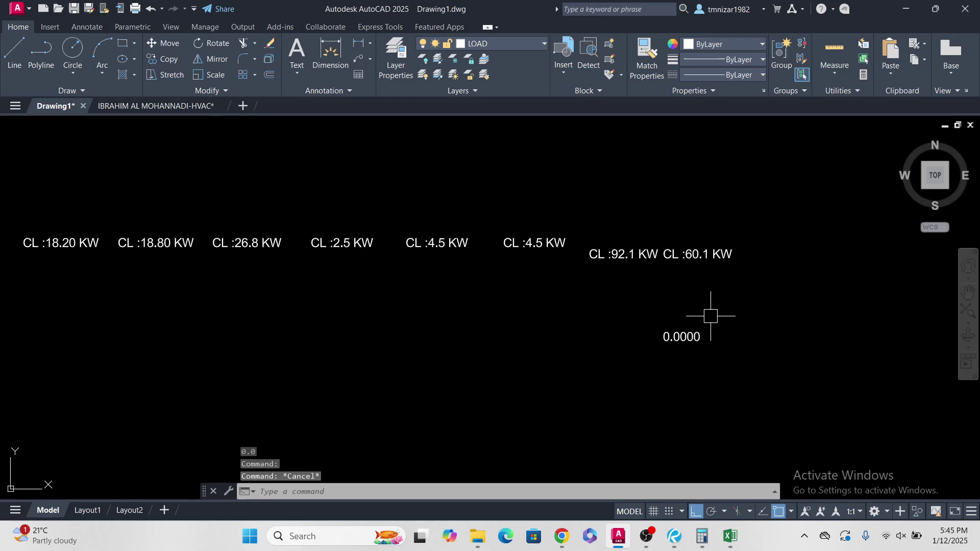
Step: Remove "CL" from the nine copied load texts using Find and Replace with an empty replacement
middle_click_drag(766, 249, 794, 259)
left_click(806, 220)
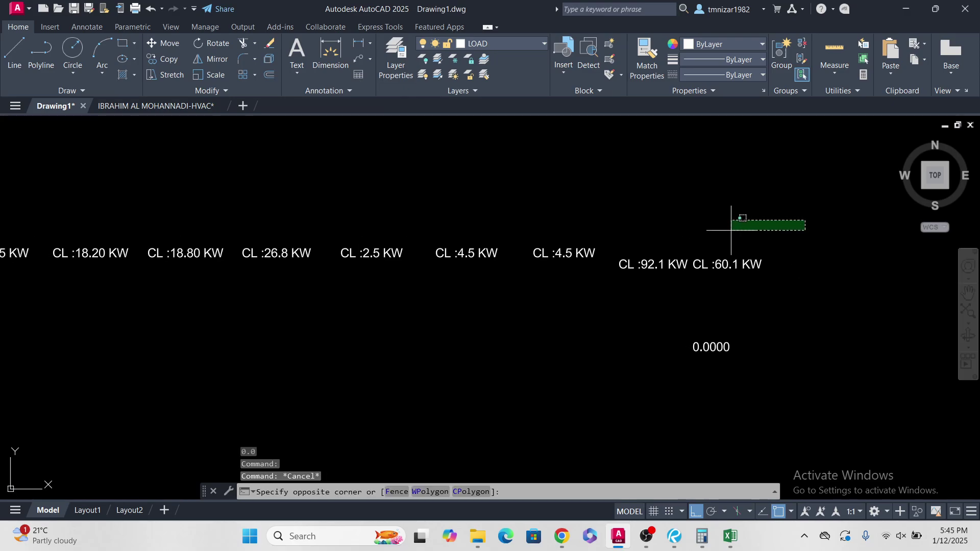
scroll(734, 219, "down", 2)
left_click(221, 264)
scroll(276, 258, "up", 3)
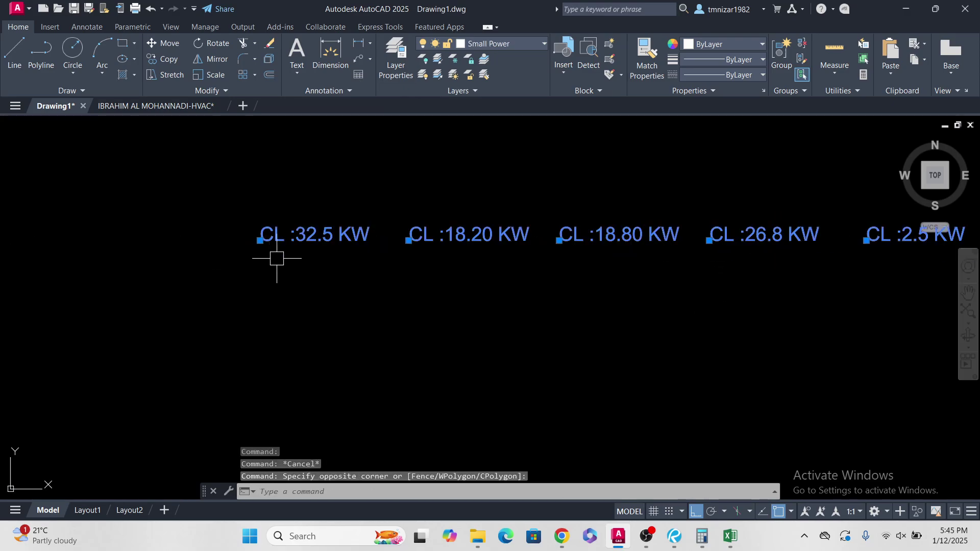
right_click(270, 289)
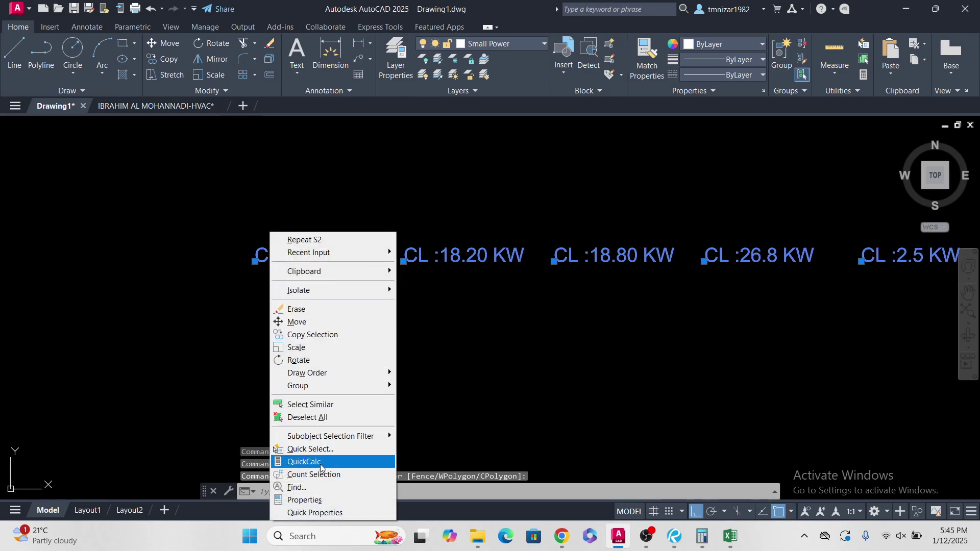
left_click(320, 487)
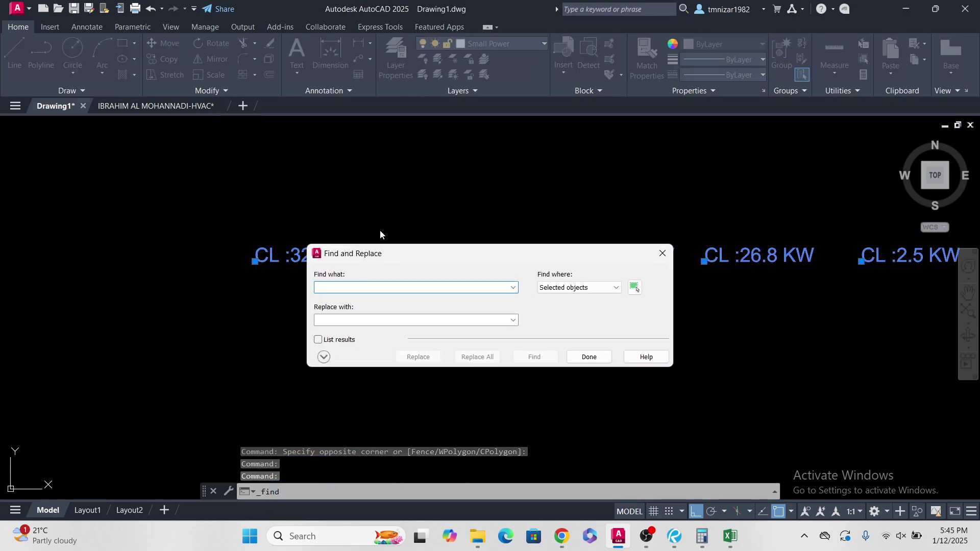
type("C")
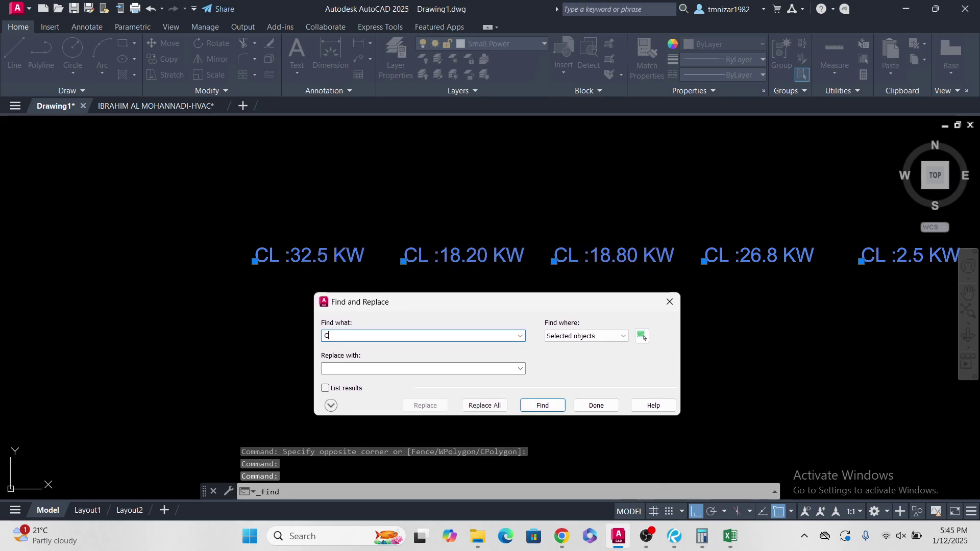
type("L")
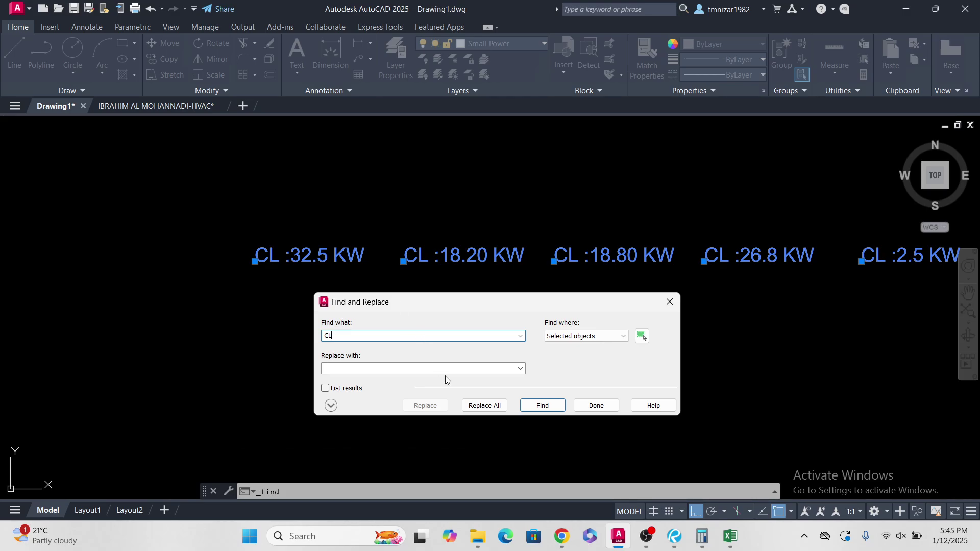
left_click(498, 404)
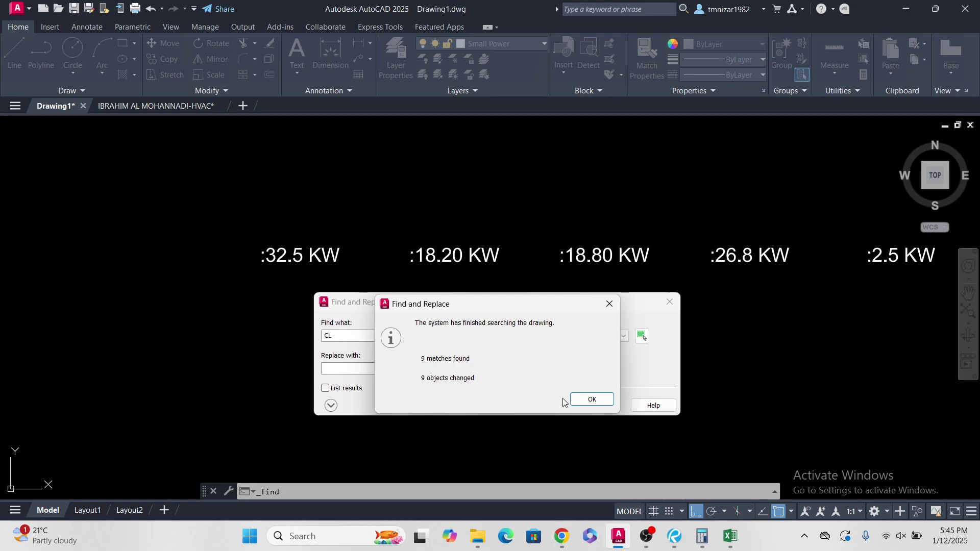
left_click(592, 401)
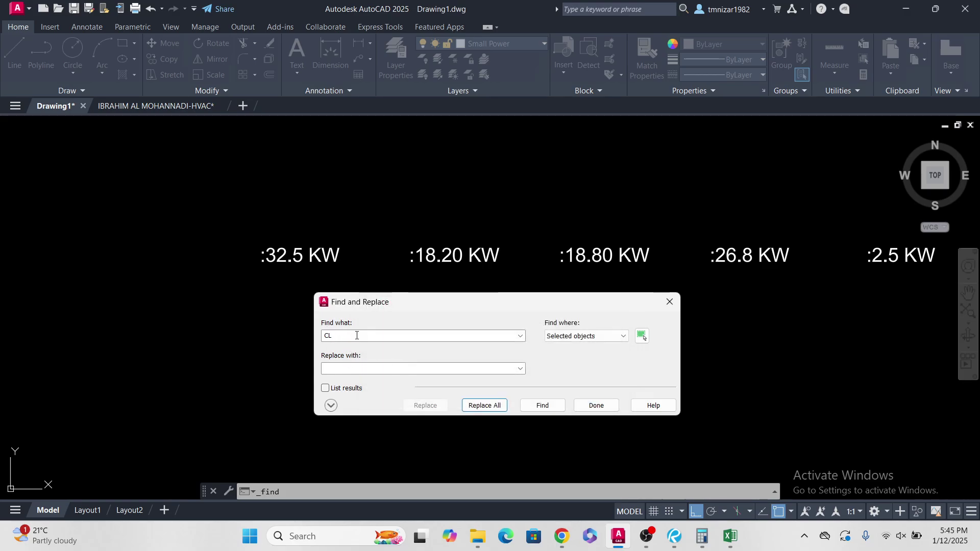
Step: Remove the ":" character from all the selected load texts with Find and Replace
double_click(357, 335)
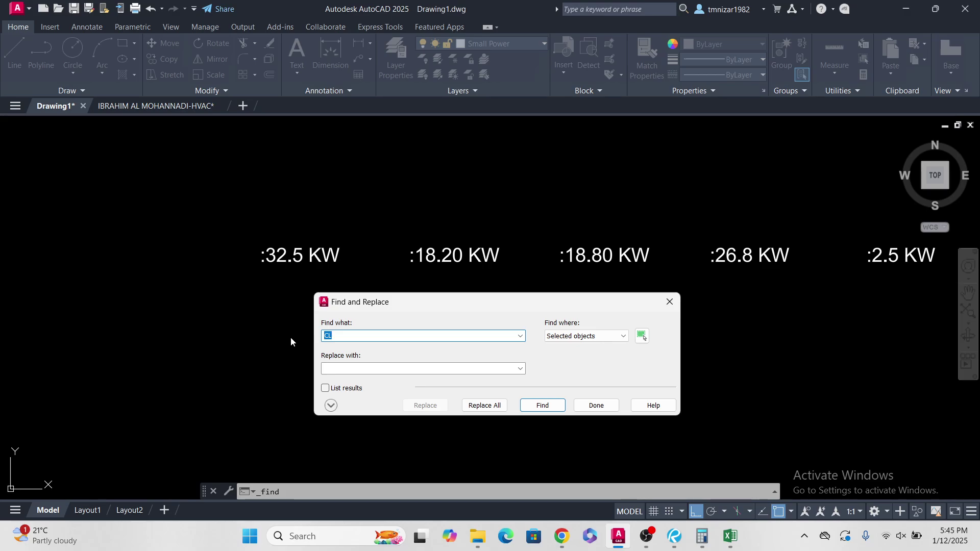
type(":")
left_click(489, 407)
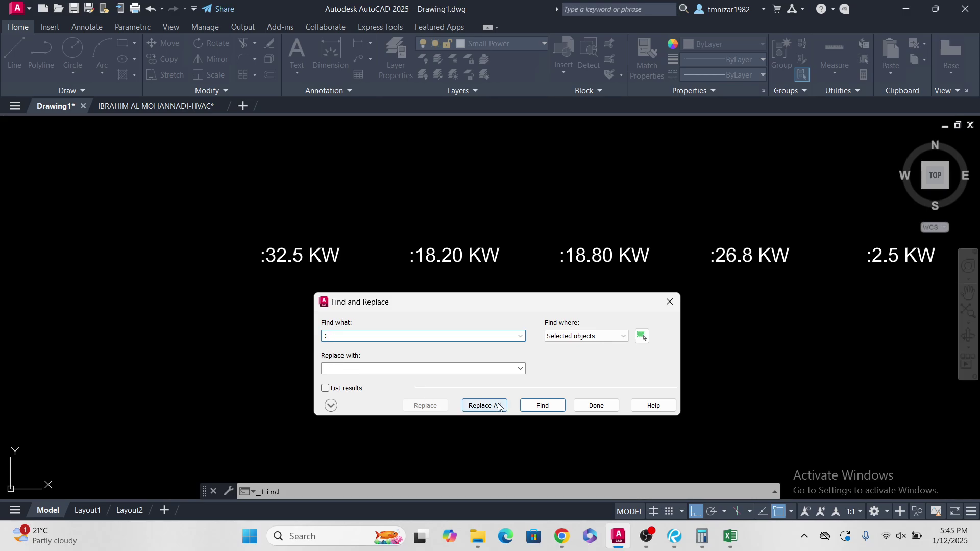
left_click(585, 398)
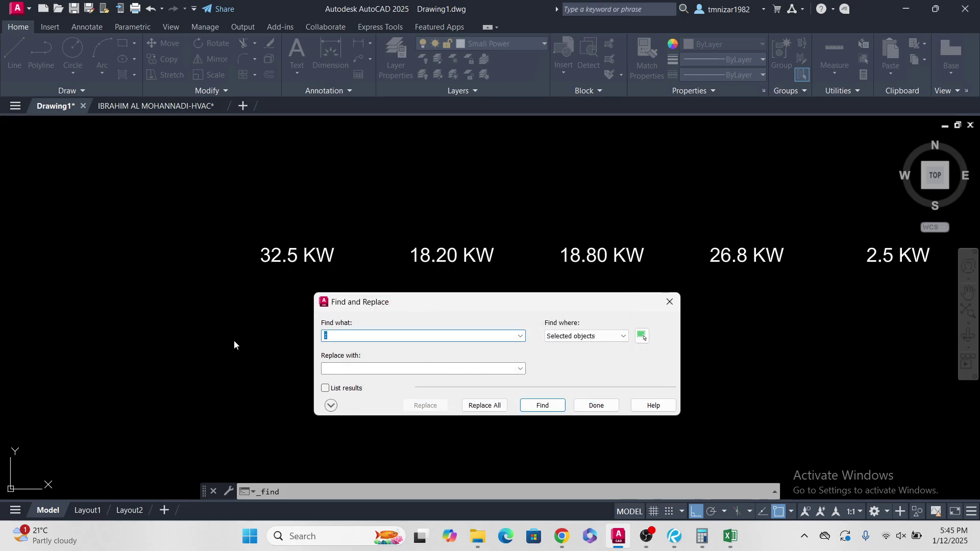
Step: Remove "KW" from the nine selected load texts with Find and Replace, leaving the replacement empty, and finish the replacement
type("KW")
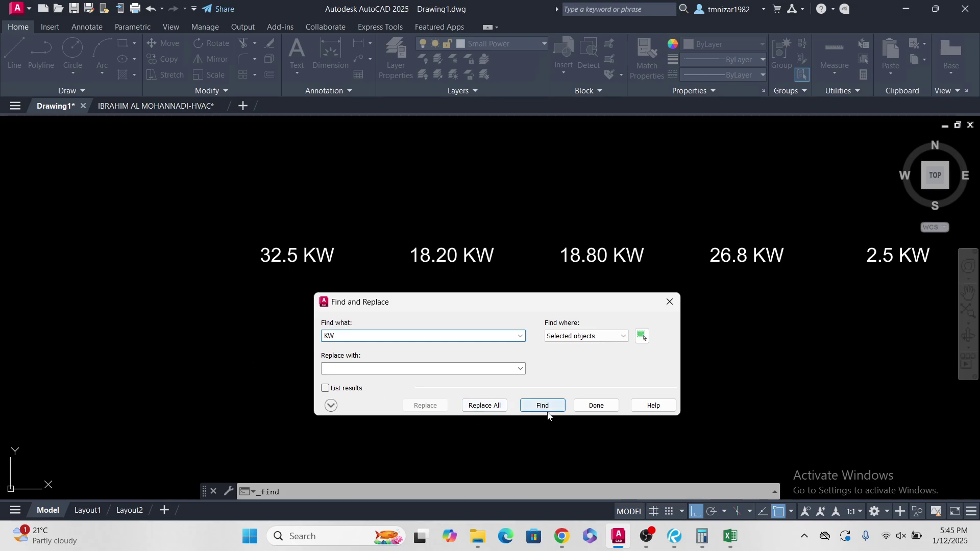
left_click(489, 406)
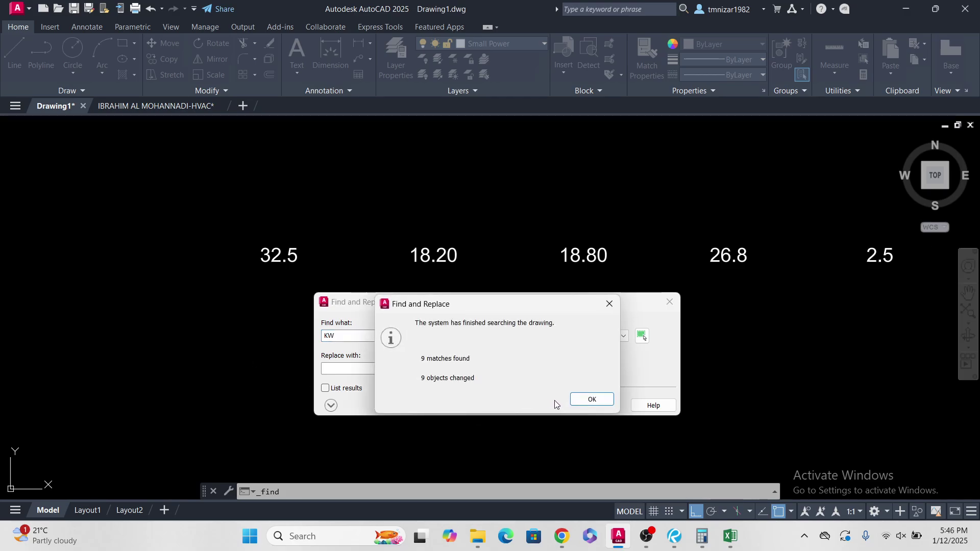
left_click(586, 399)
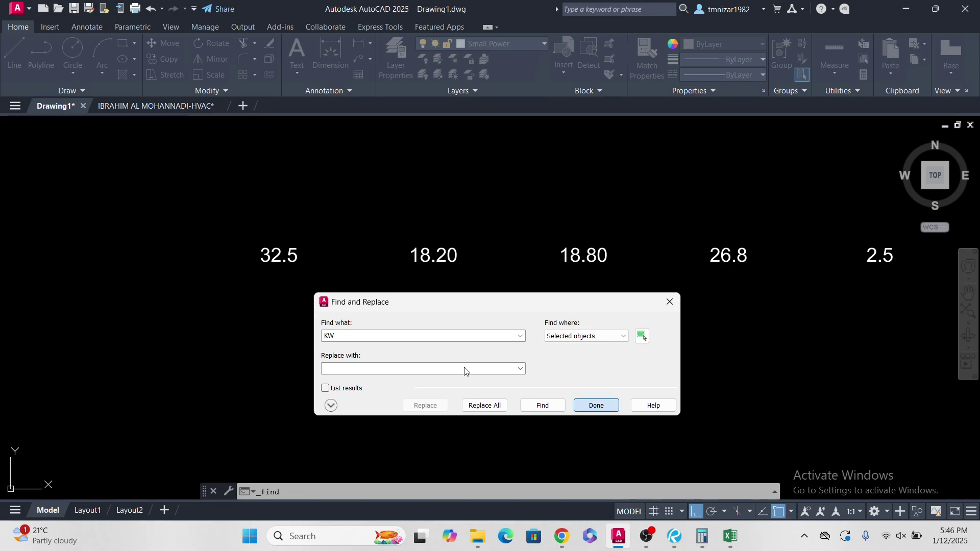
left_click(591, 405)
Step: Sum the nine numeric load texts with the S2 command, writing the total into the 0.0000 text below the row
left_click(591, 390)
scroll(592, 390, "down", 8)
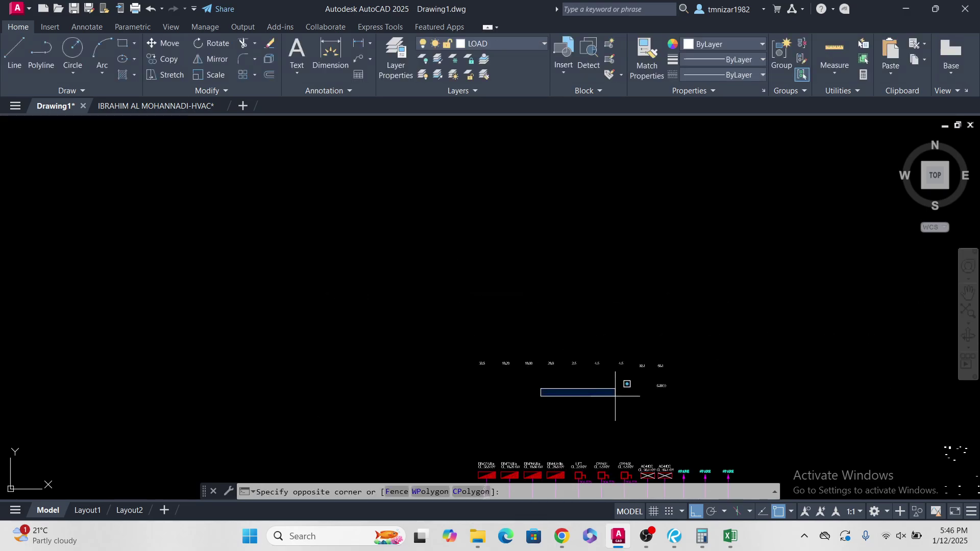
left_click(424, 370)
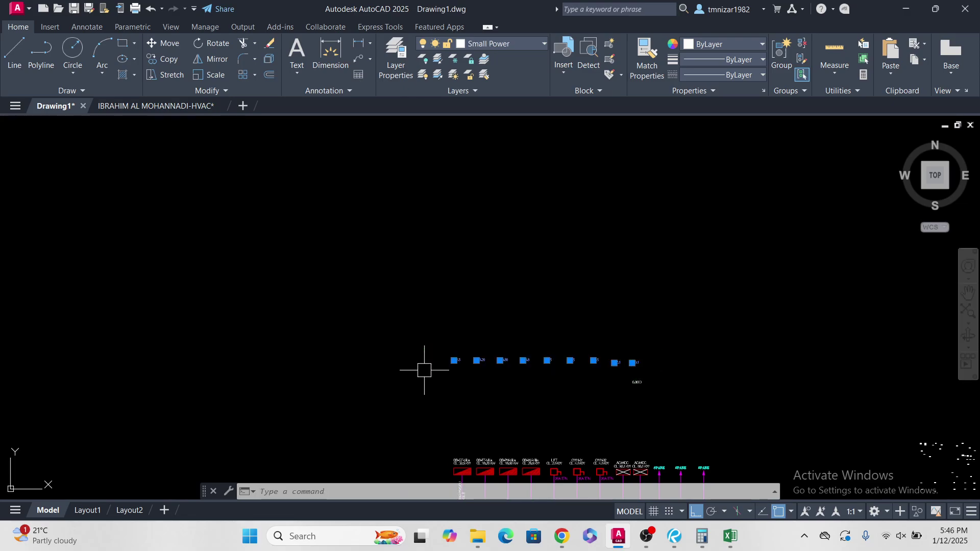
key("Return")
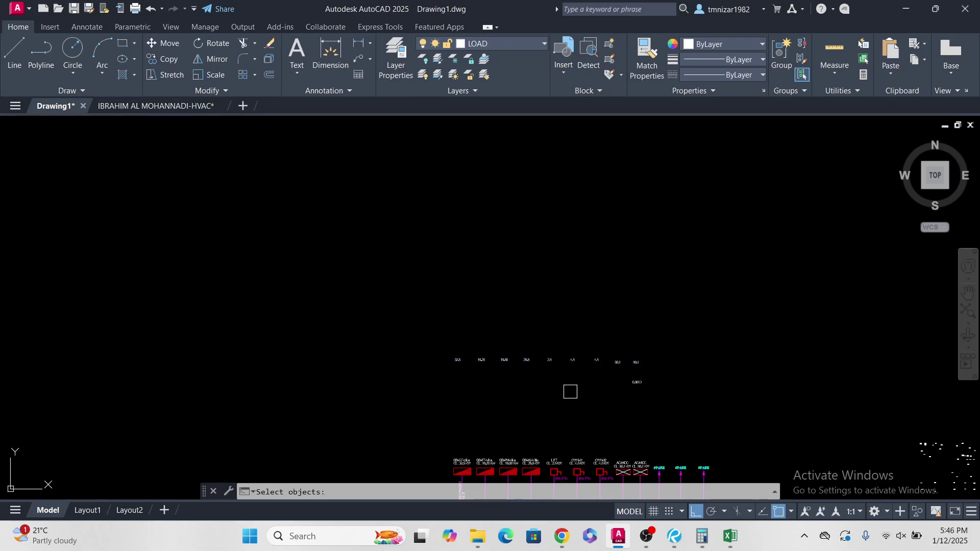
scroll(593, 391, "up", 6)
middle_click_drag(678, 376, 449, 380)
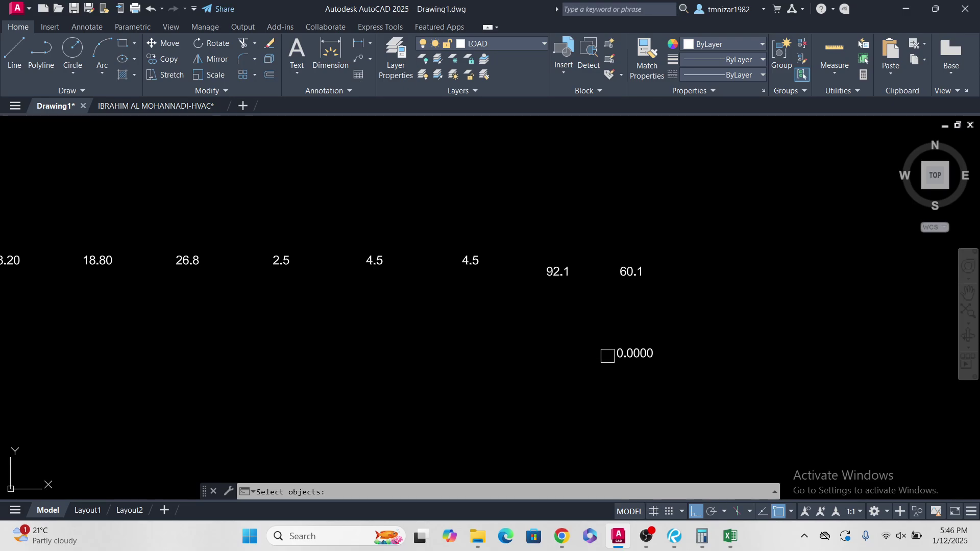
key("ctrl+z")
scroll(638, 361, "up", 2)
scroll(638, 362, "up", 2)
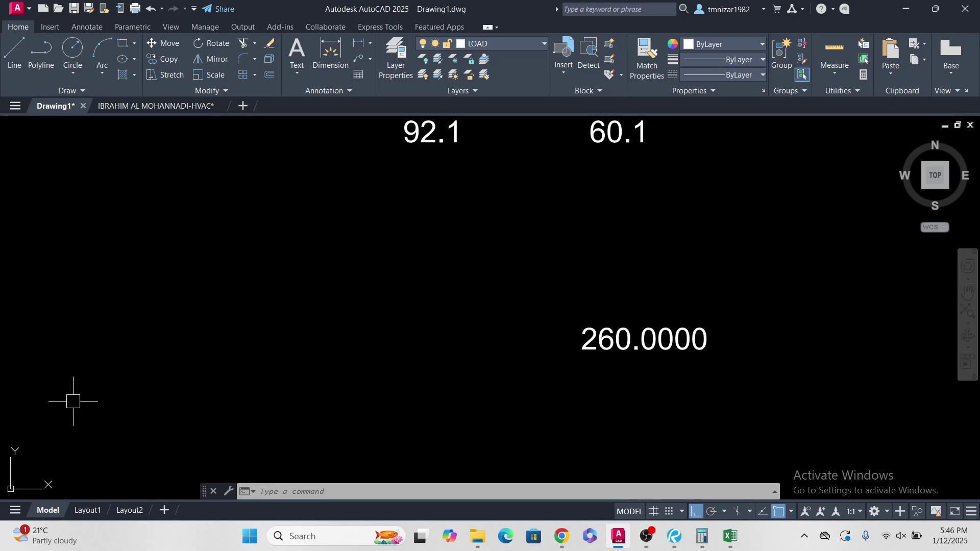
Step: Switch to Calculator, multiply the 260 total load by 1.54 and return to the drawing
scroll(741, 283, "down", 6)
middle_click_drag(718, 291, 574, 263)
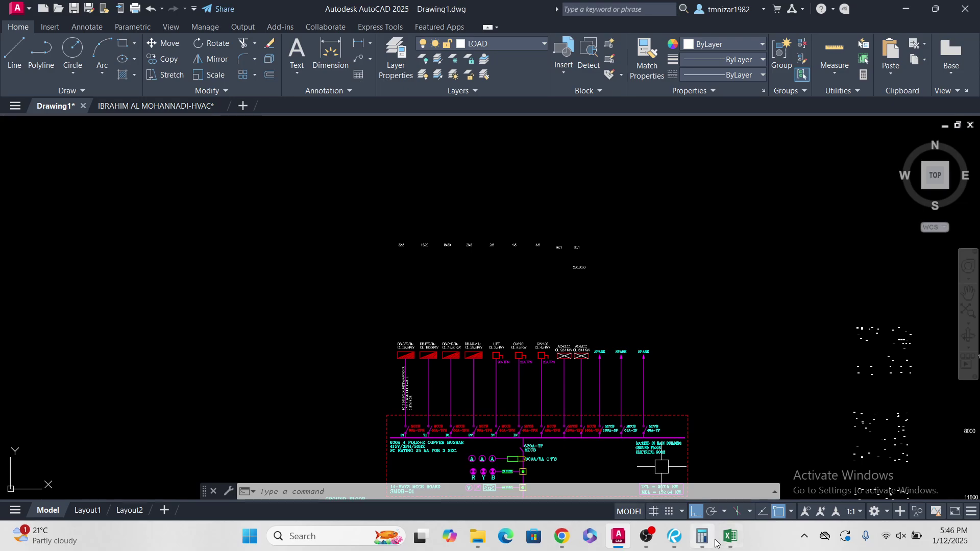
left_click(707, 541)
left_click(555, 218)
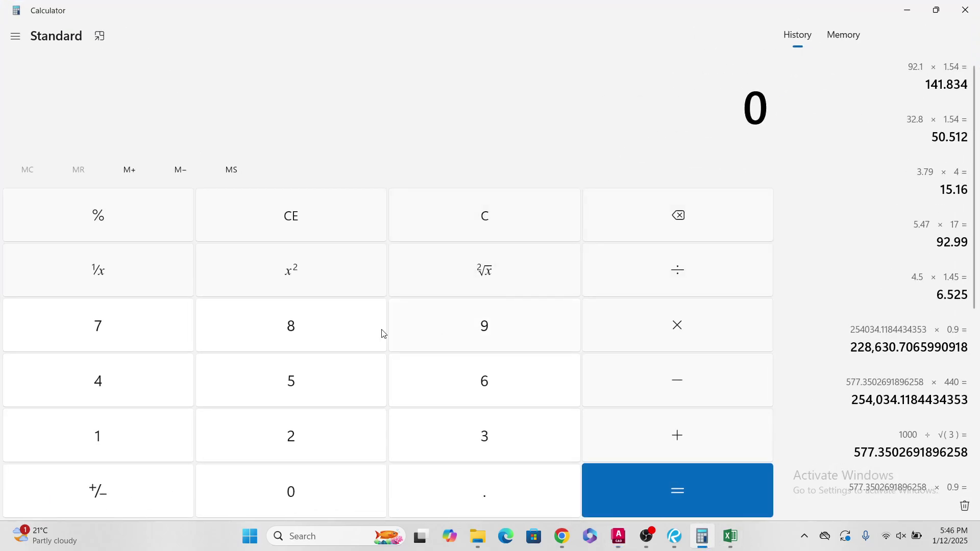
left_click(305, 448)
left_click(504, 381)
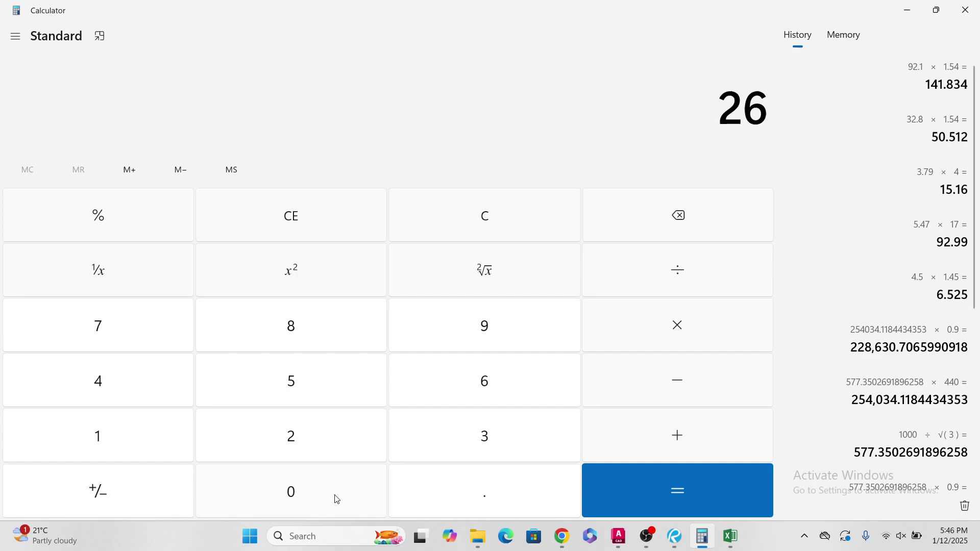
left_click(337, 499)
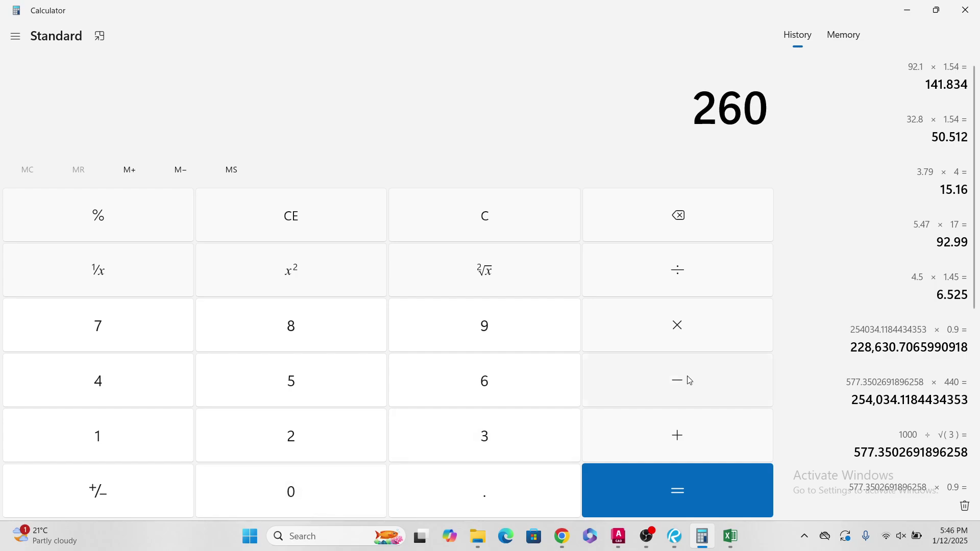
left_click(138, 436)
left_click(484, 507)
left_click(259, 373)
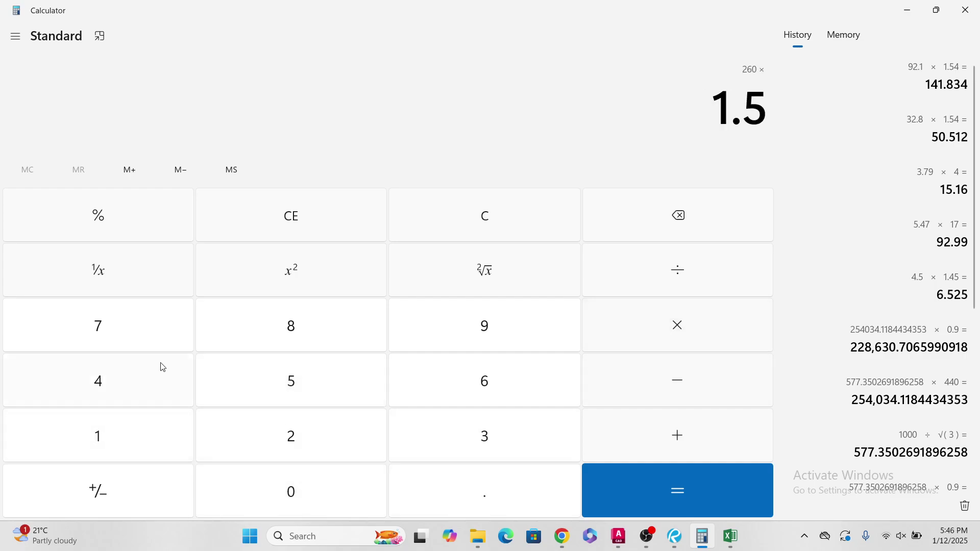
left_click(111, 386)
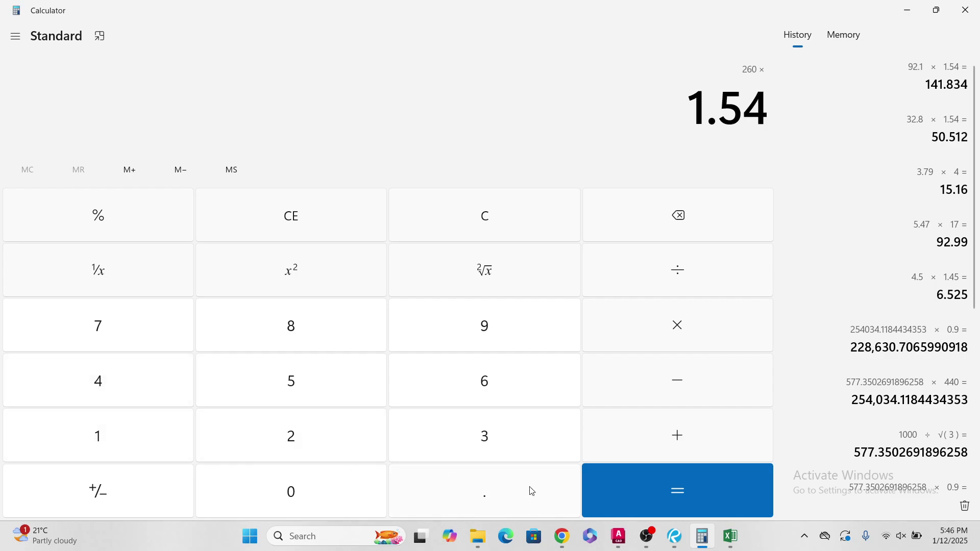
left_click(710, 503)
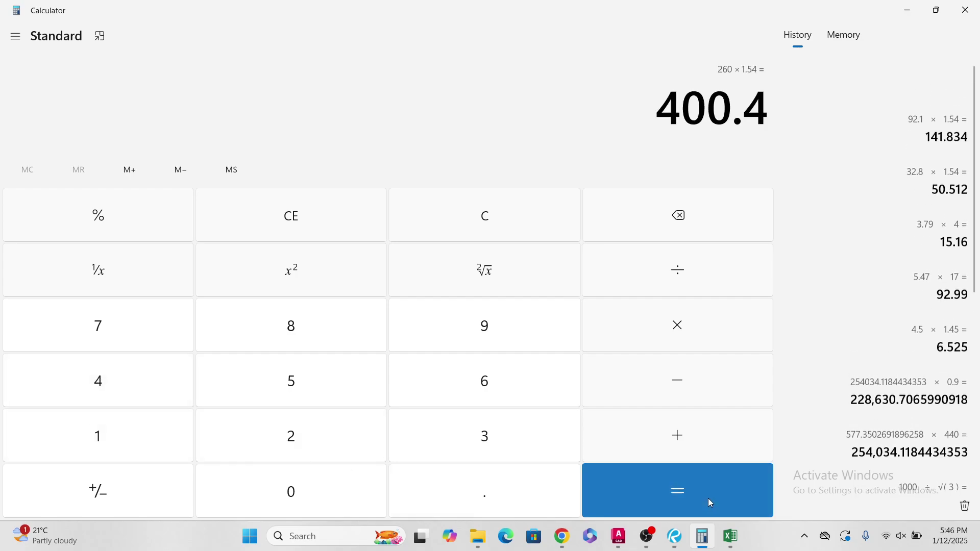
left_click(908, 12)
Step: Examine the SMDB-01 busbar, incoming MCCB and C.T. ratings and the board's TCL and MDL values
scroll(393, 352, "up", 5)
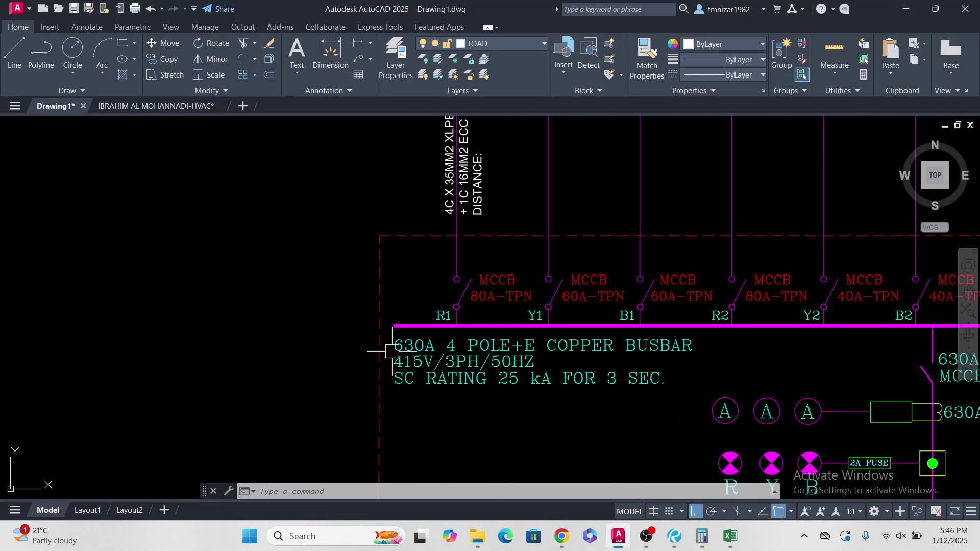
scroll(449, 347, "up", 2)
scroll(426, 332, "down", 5)
scroll(539, 338, "up", 4)
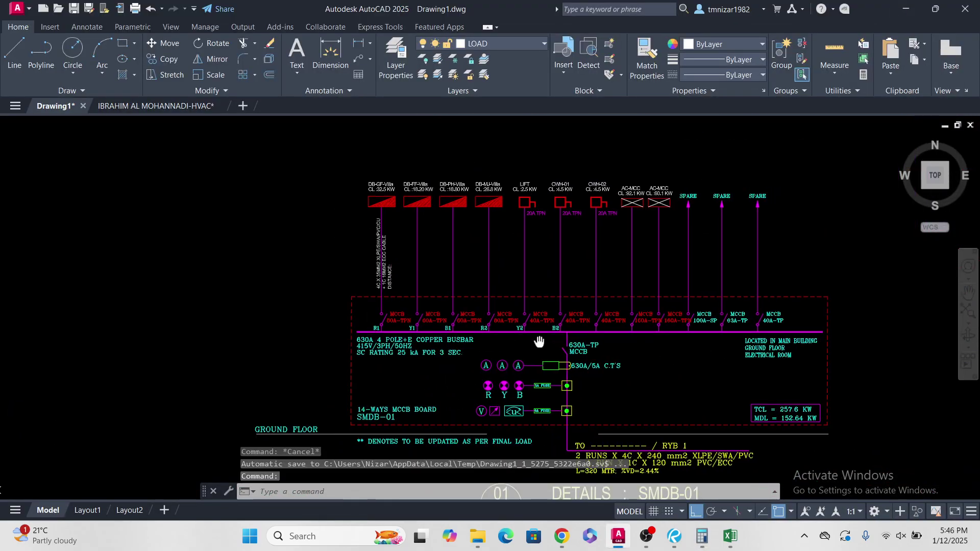
scroll(211, 362, "up", 4)
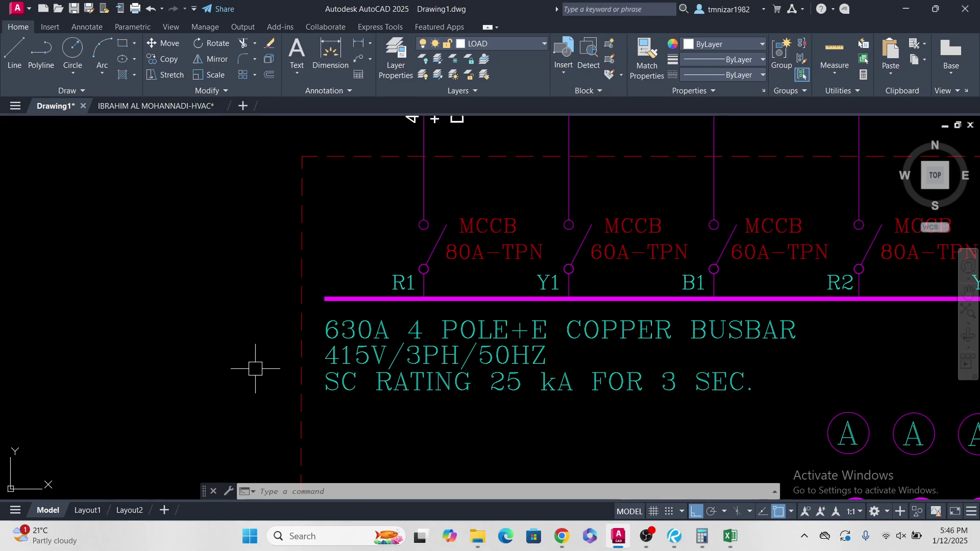
scroll(392, 365, "down", 4)
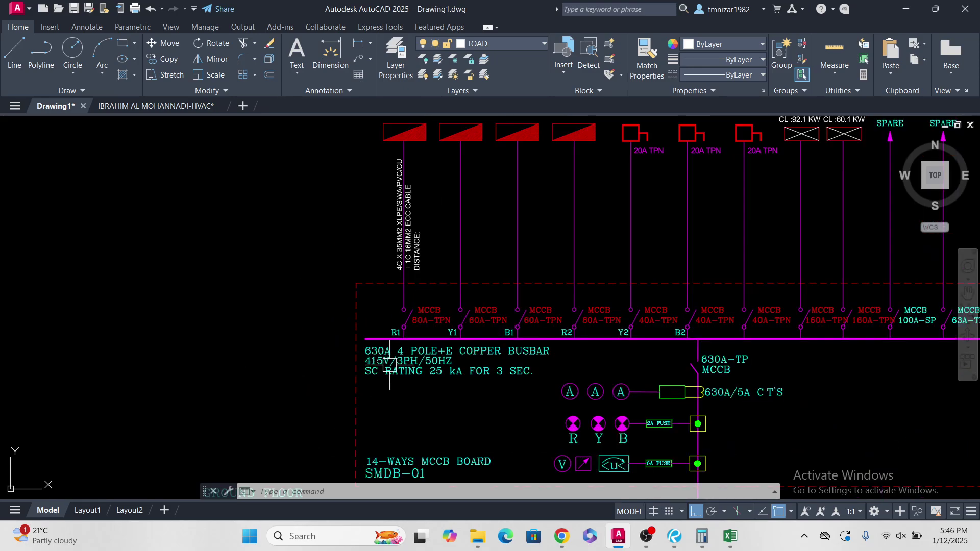
middle_click_drag(569, 358, 512, 244)
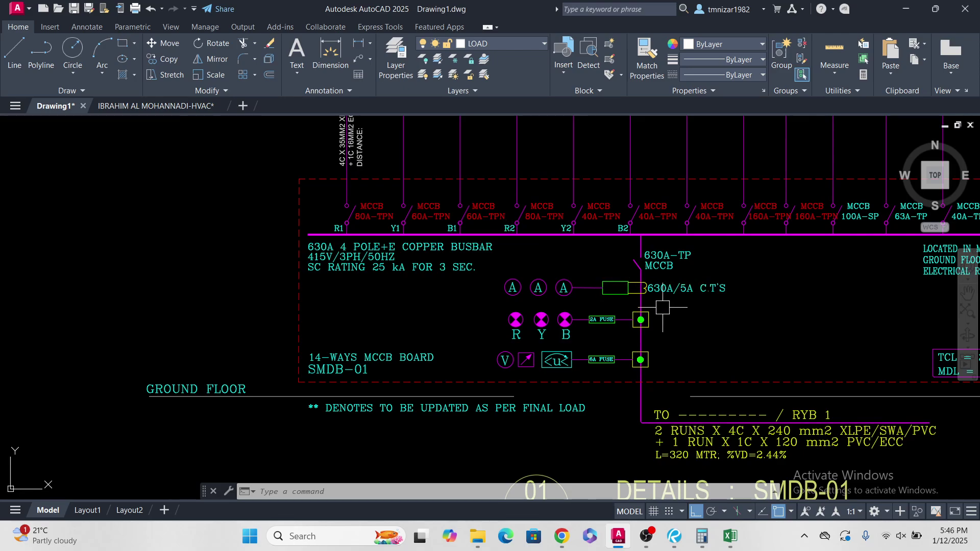
middle_click_drag(363, 379, 254, 401)
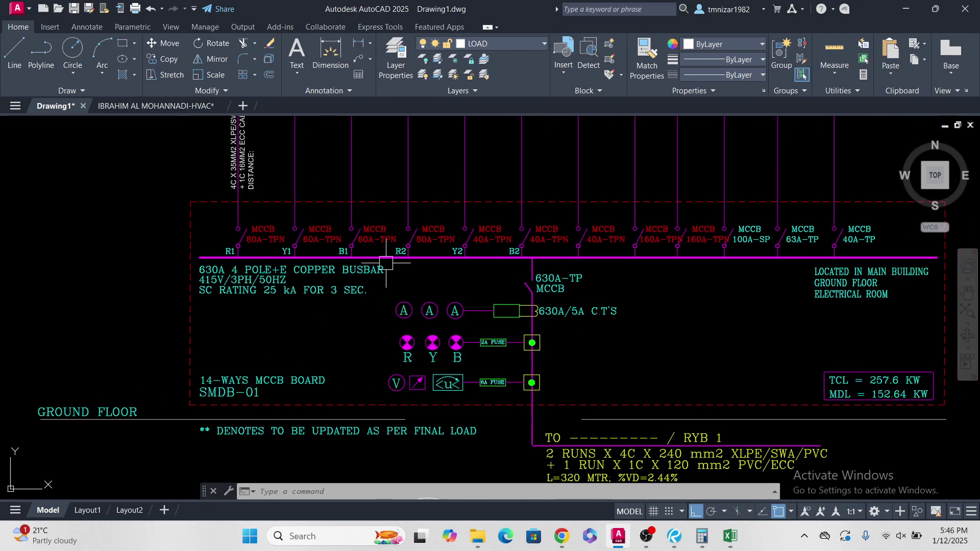
Step: Change the board description above SMDB-01 to "12-WAYS MCCB BOARD"
scroll(204, 390, "up", 6)
left_click(225, 352)
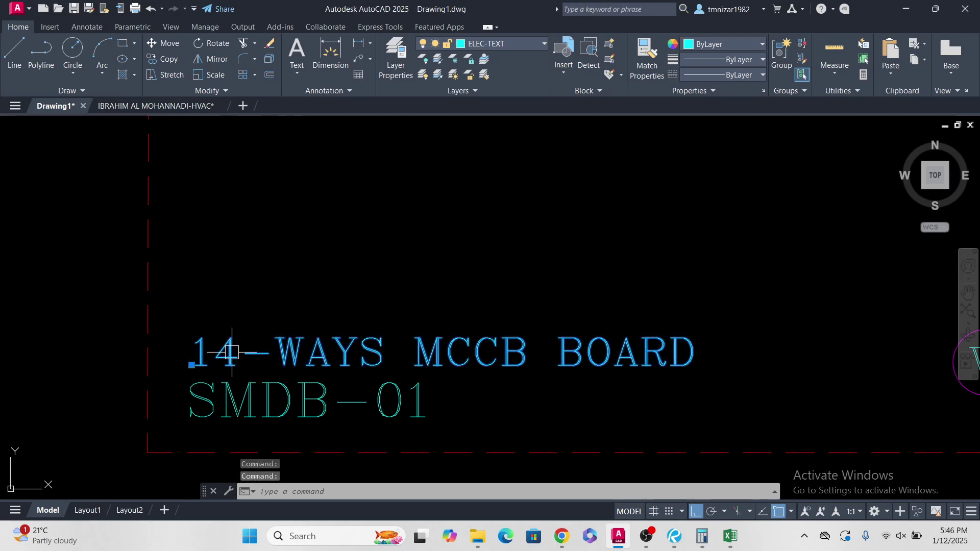
double_click(231, 354)
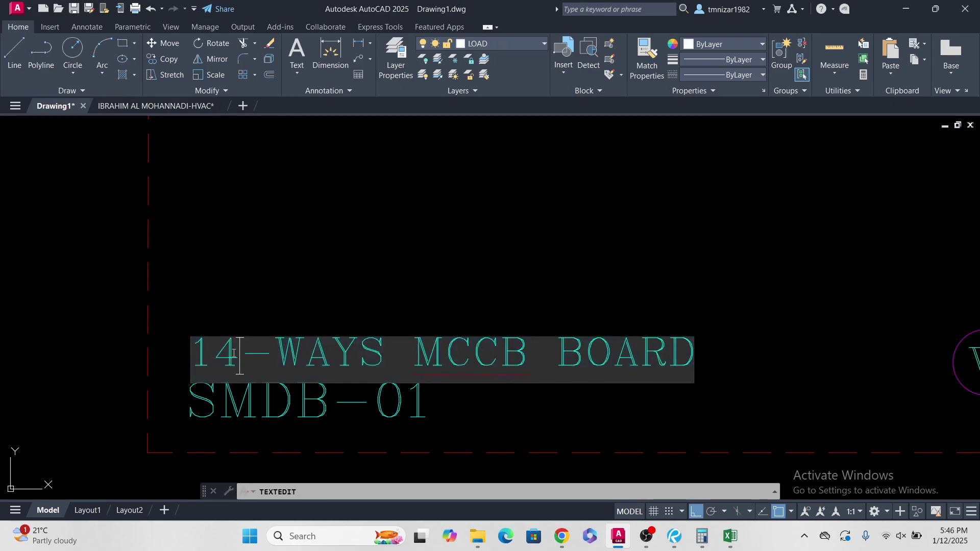
type("2")
key("Return")
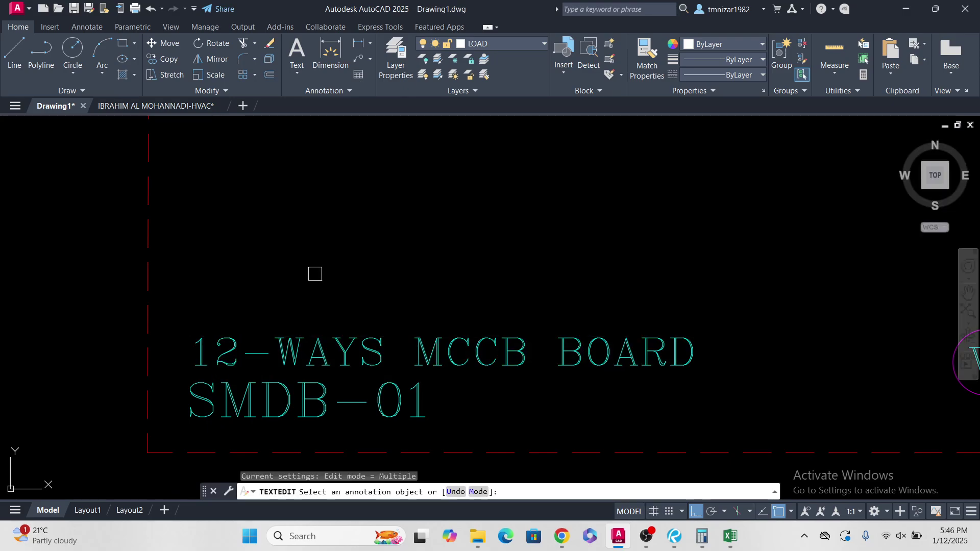
key("Escape")
Step: Move the two AC-MCC labels and their CL load texts slightly straight up, roughly level with the neighbouring feeder labels
scroll(456, 296, "down", 5)
scroll(456, 296, "up", 3)
middle_click_drag(405, 261, 564, 399)
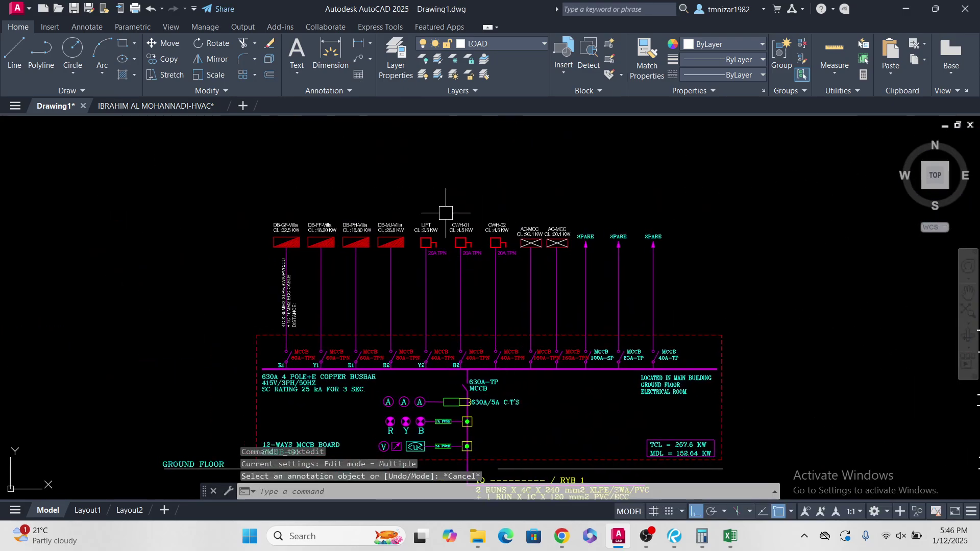
scroll(516, 197, "up", 4)
left_click(642, 249)
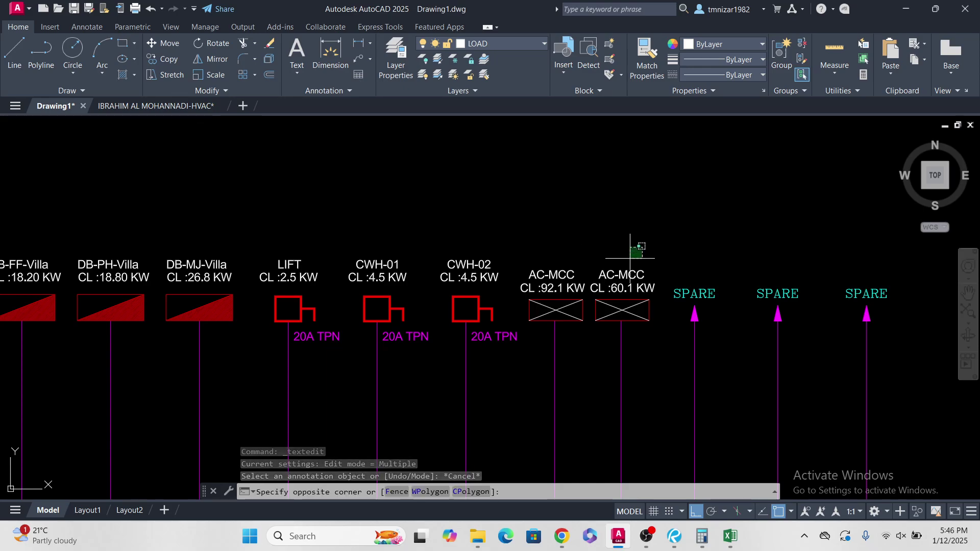
left_click(537, 289)
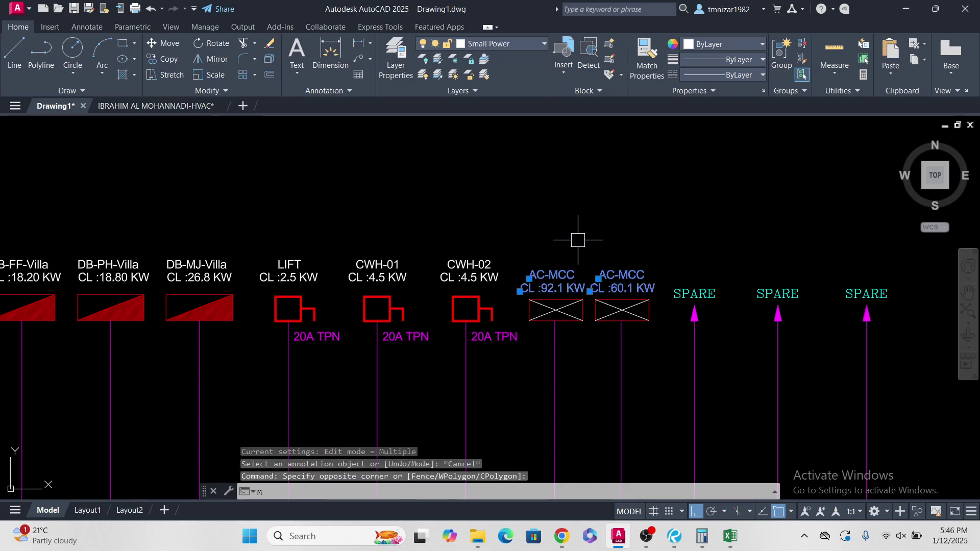
key("Return")
left_click(592, 227)
left_click(597, 217)
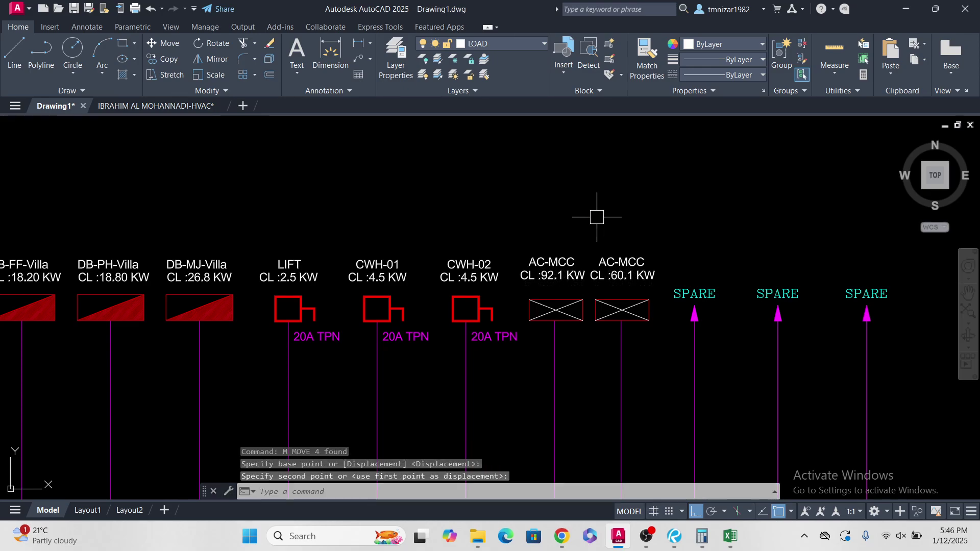
key("Escape")
Step: Switch to Chrome and search Google for "DIVERCITY FACTOR ELECTRICAL"
middle_click_drag(252, 270, 478, 256)
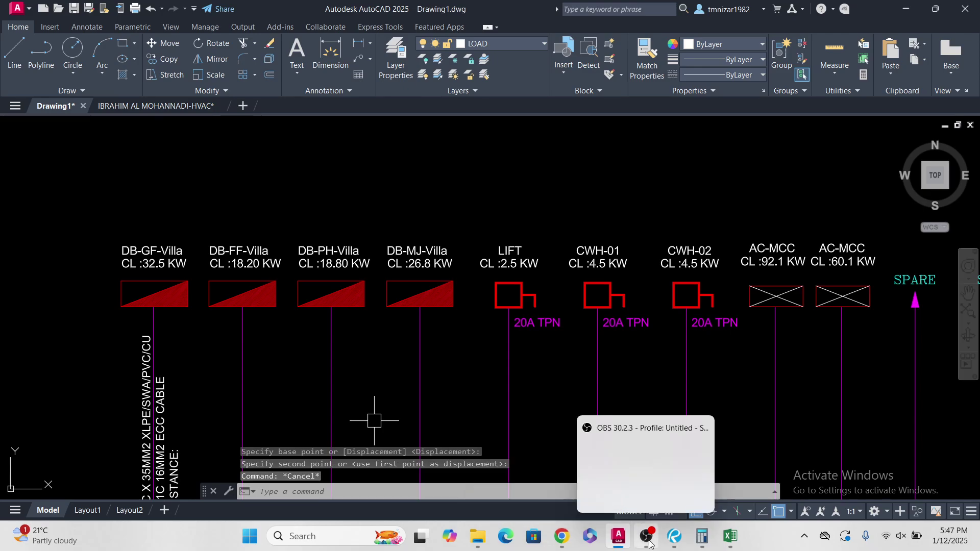
left_click(571, 542)
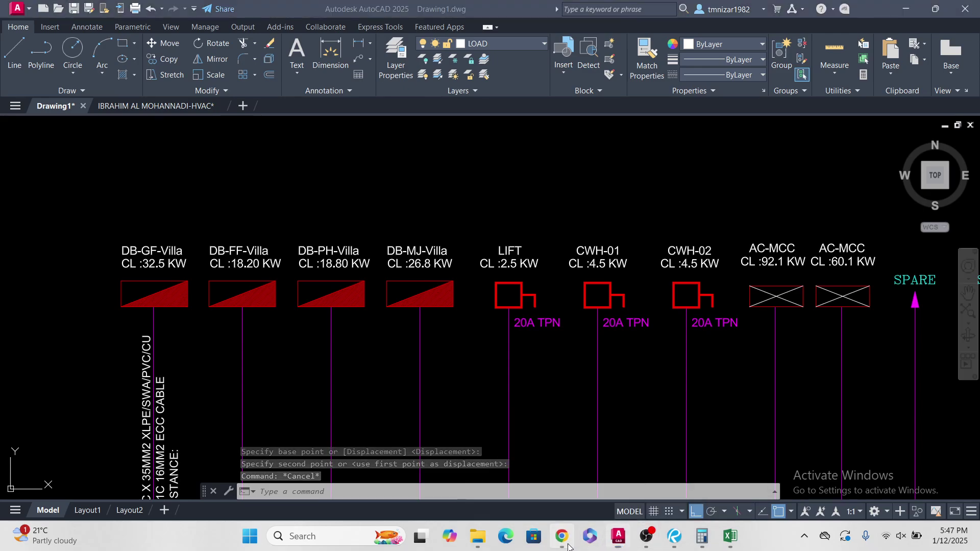
scroll(202, 158, "up", 2)
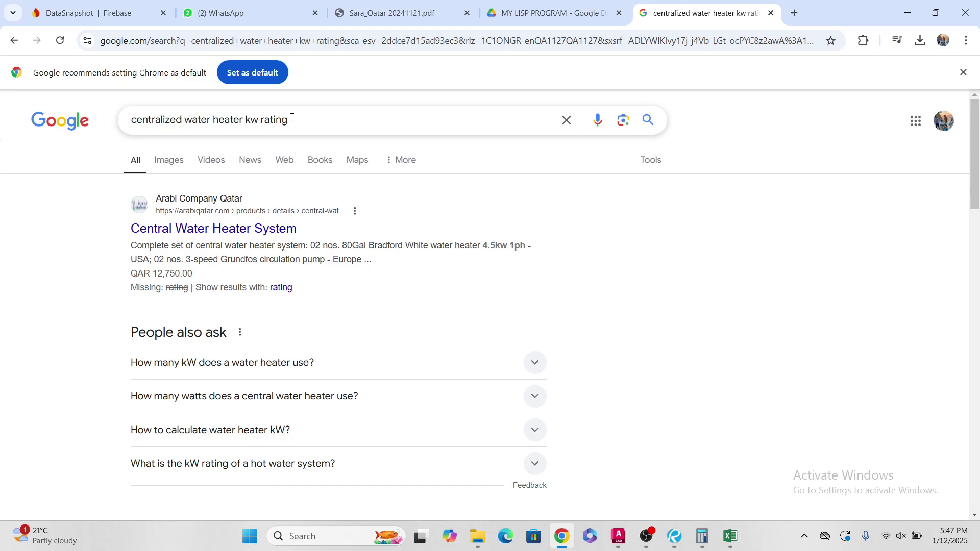
left_click_drag(292, 118, 86, 106)
type("D")
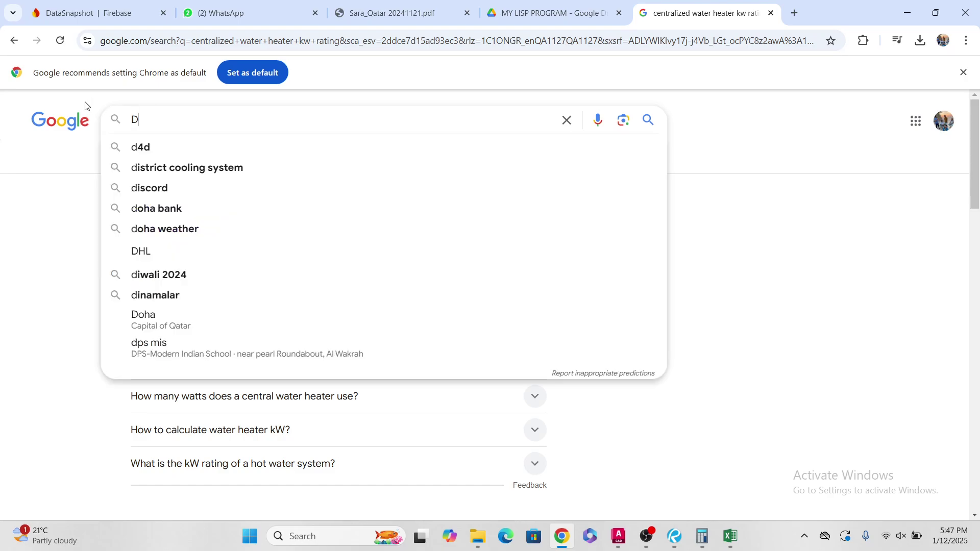
type("IVE")
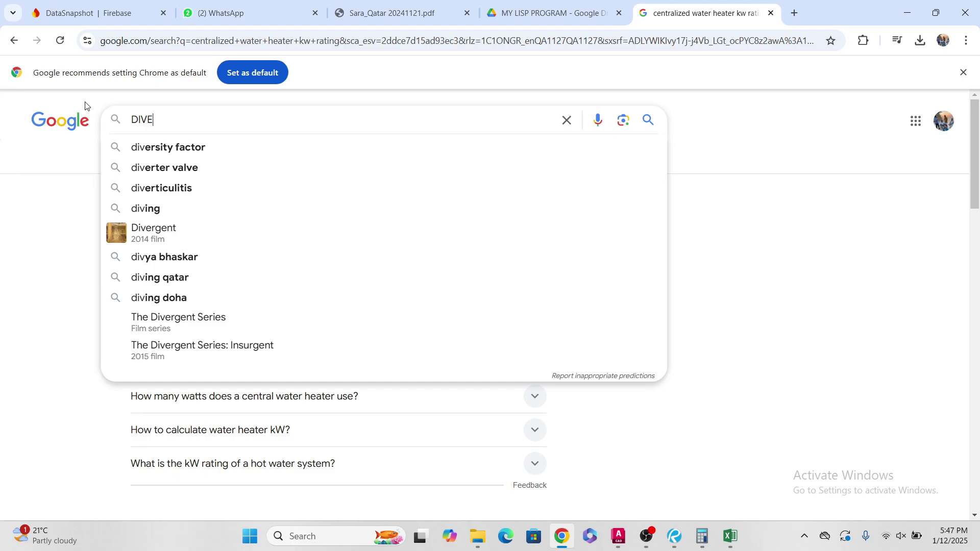
type("RCITY ")
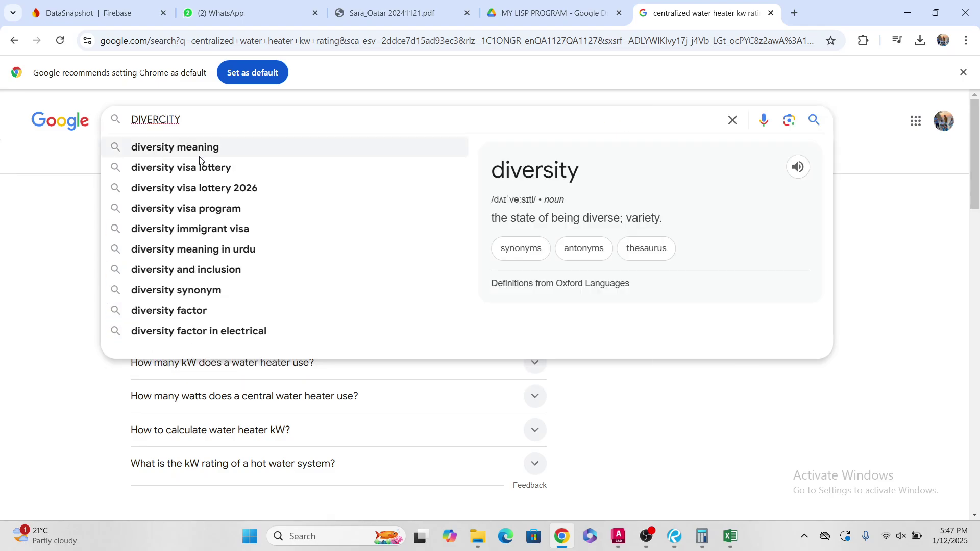
type("FACTO")
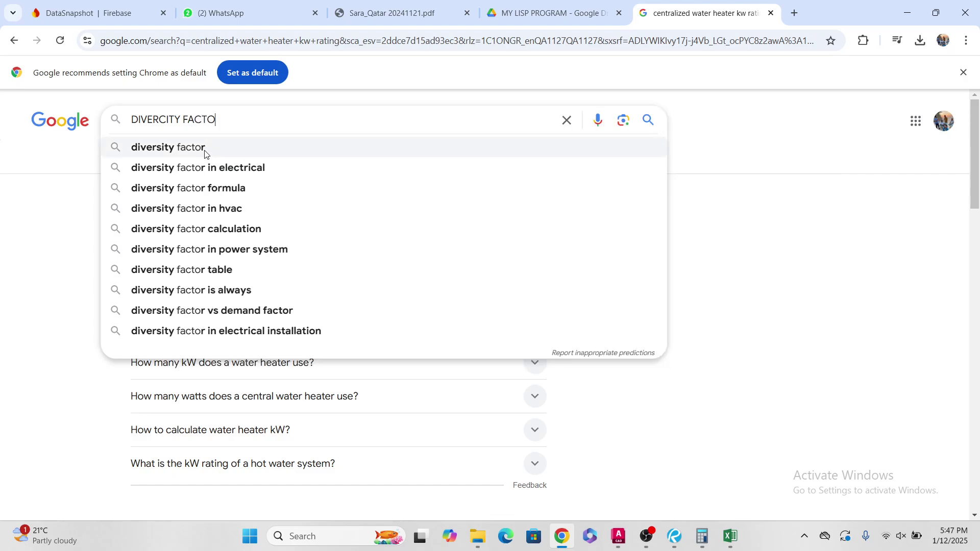
type("R ELEC")
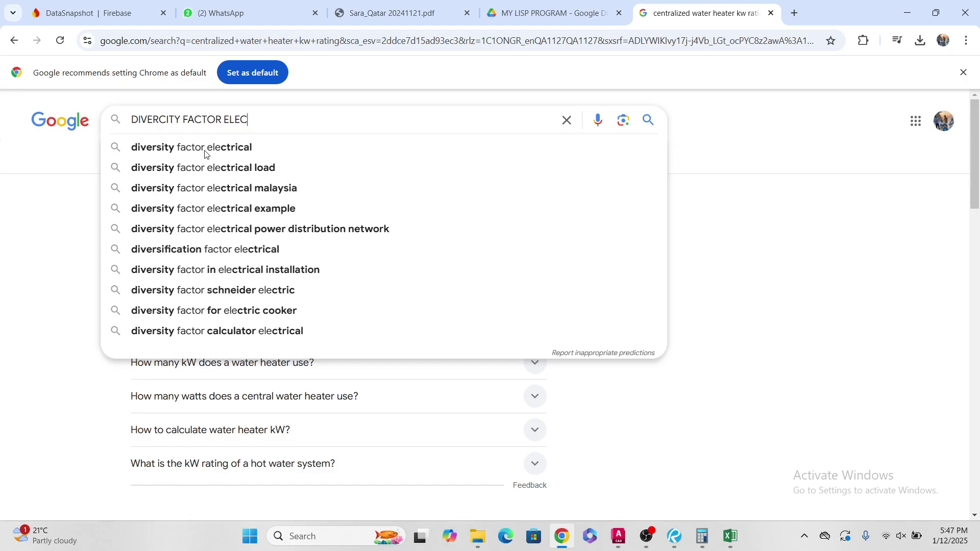
type("TRICA")
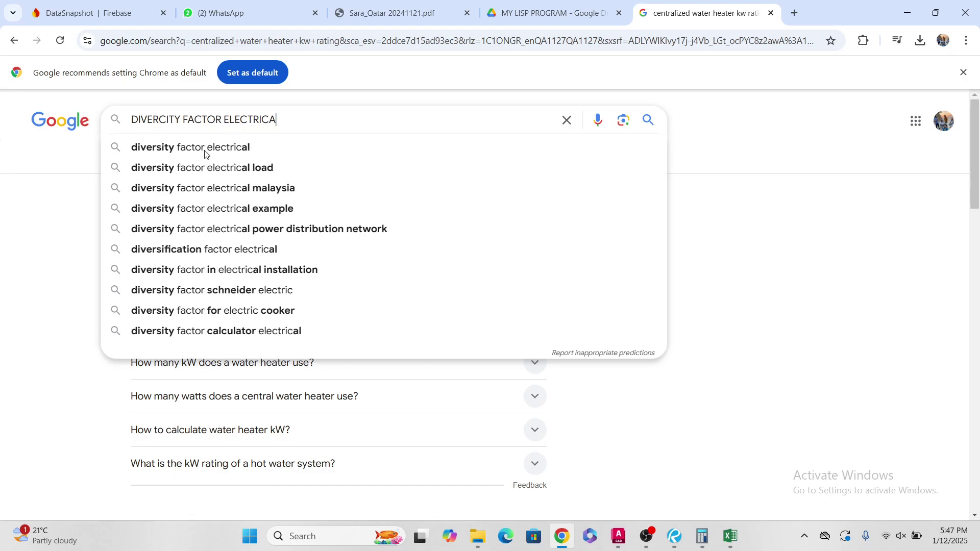
type("L")
key("Return")
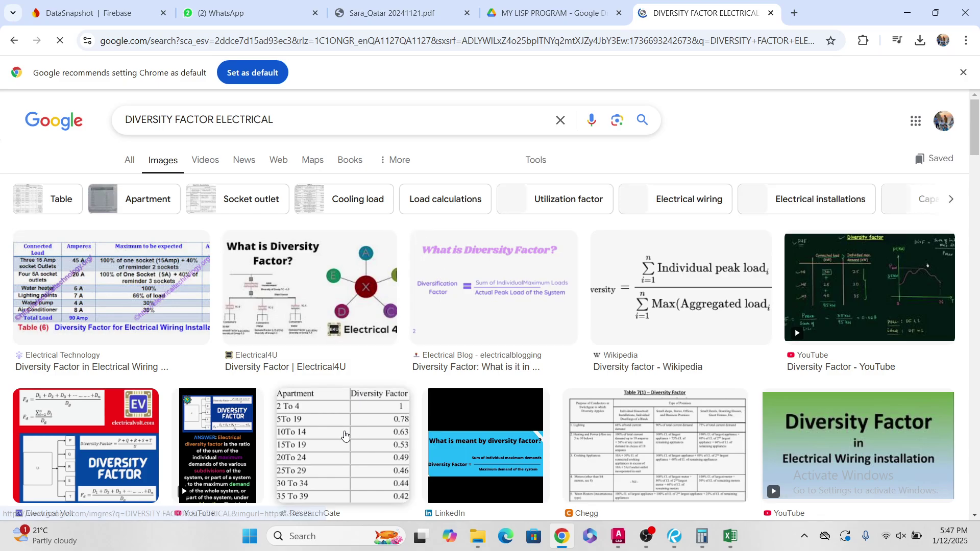
Step: Browse the image results for diversity factor tables and formulas, and go back to the main search results
scroll(159, 331, "down", 3)
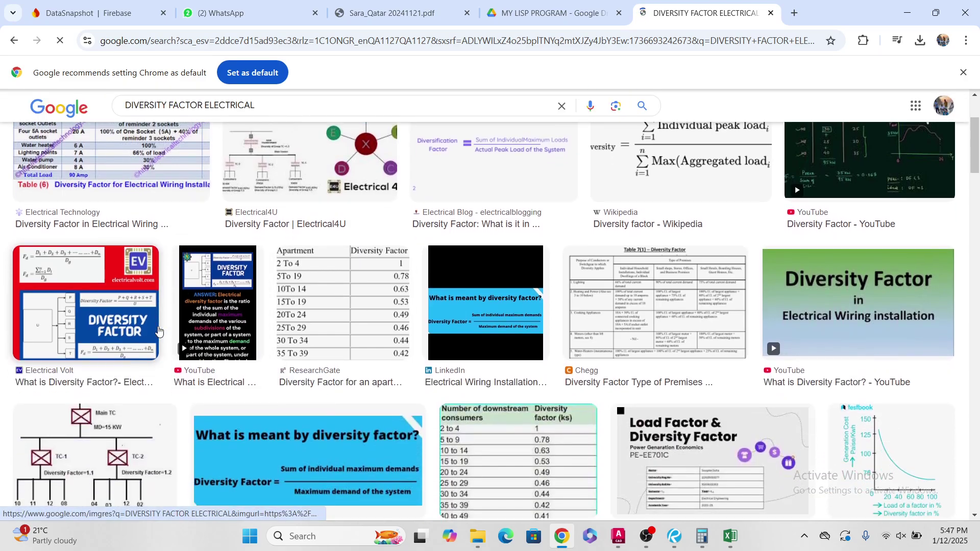
scroll(158, 331, "down", 2)
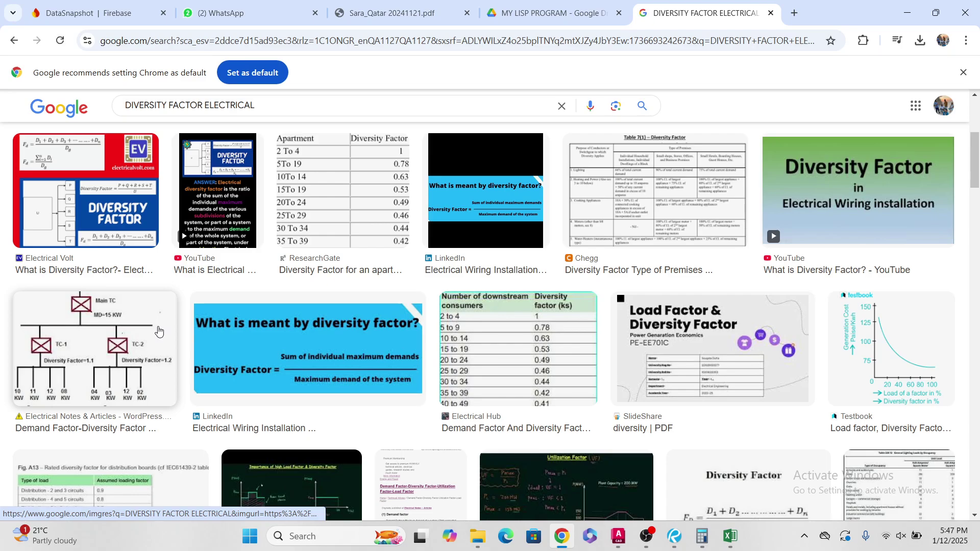
scroll(159, 331, "down", 9)
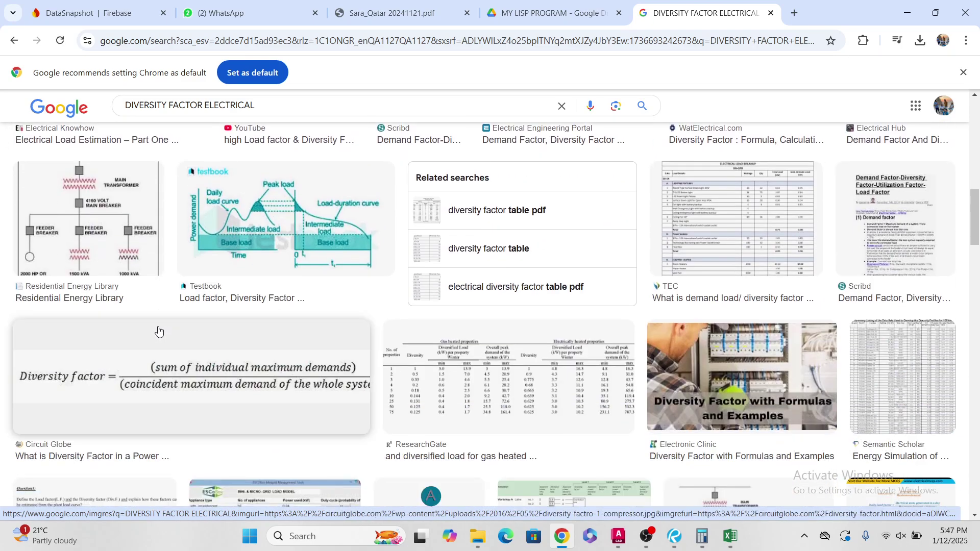
scroll(159, 331, "up", 6)
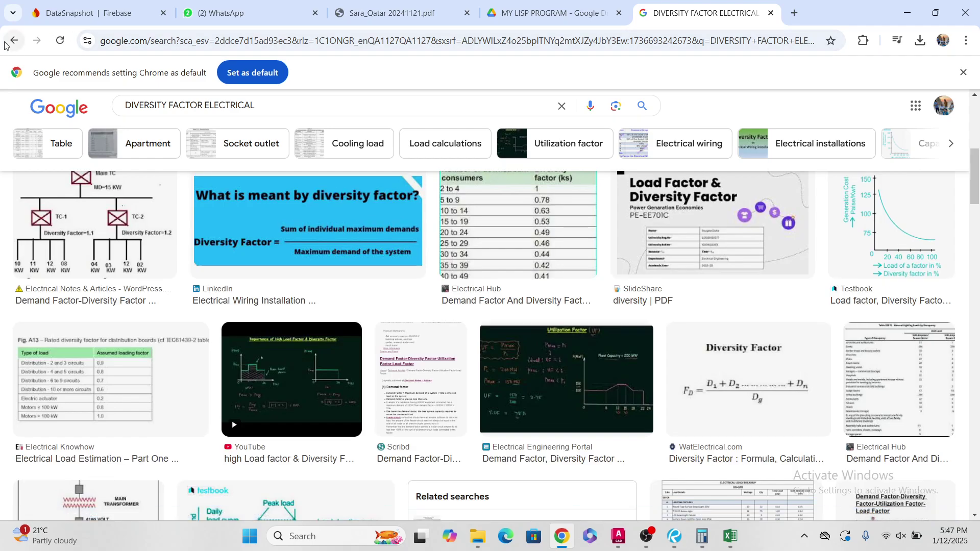
left_click(13, 41)
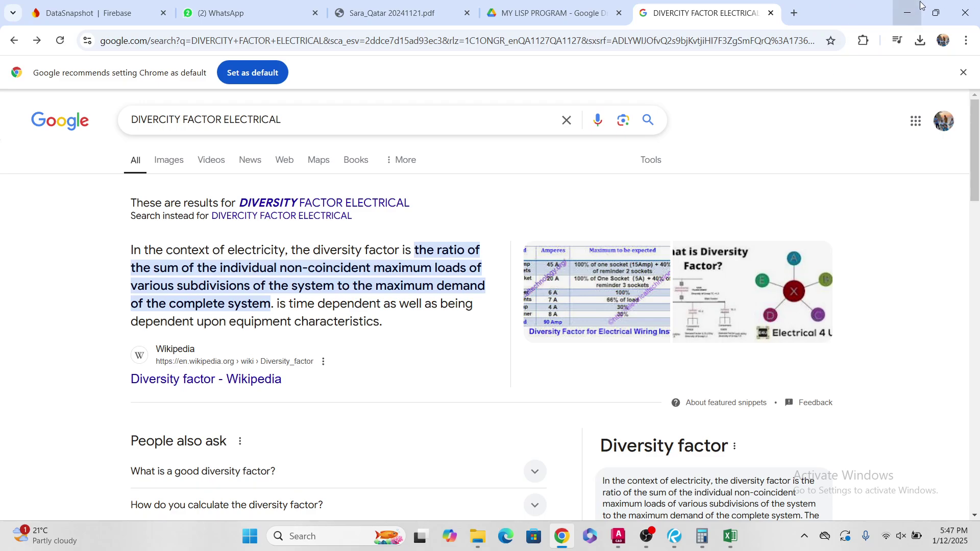
Step: Return to the AutoCAD drawing and move all feeder names and CL load texts from DB-GF-Villa to AC-MCC slightly straight up
left_click(907, 13)
key("Escape")
key("Escape")
scroll(216, 264, "up", 3)
scroll(216, 264, "down", 5)
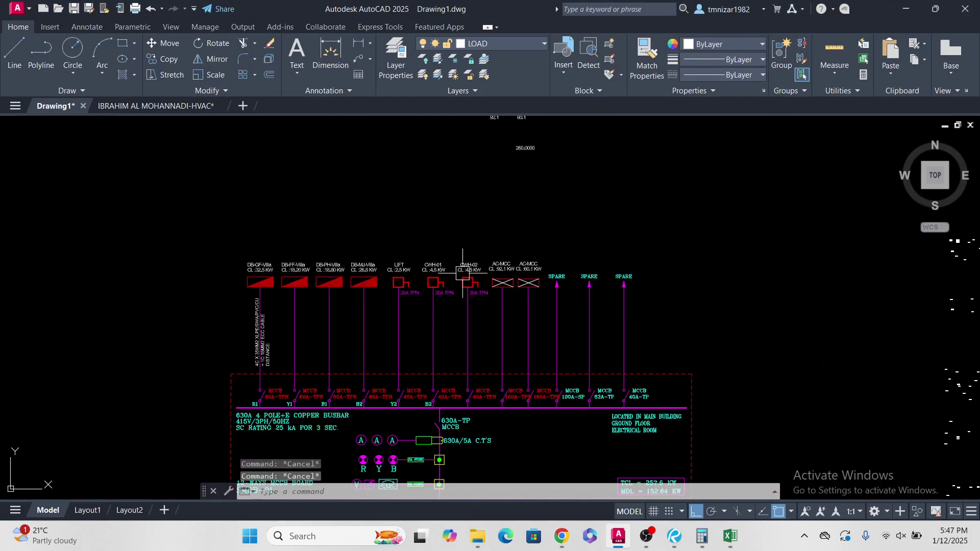
scroll(564, 241, "up", 3)
left_click(623, 246)
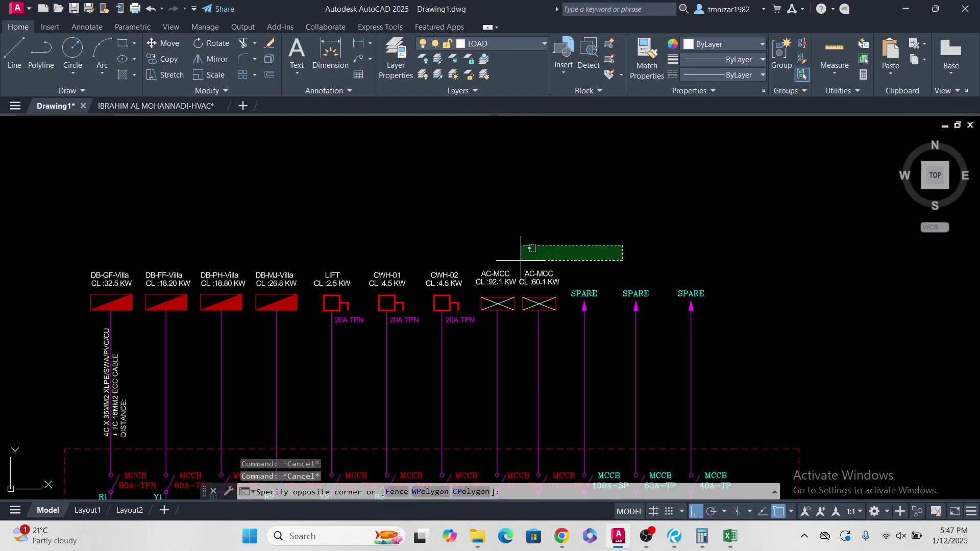
left_click(61, 284)
middle_click_drag(112, 247, 183, 280)
type("M")
key("Return")
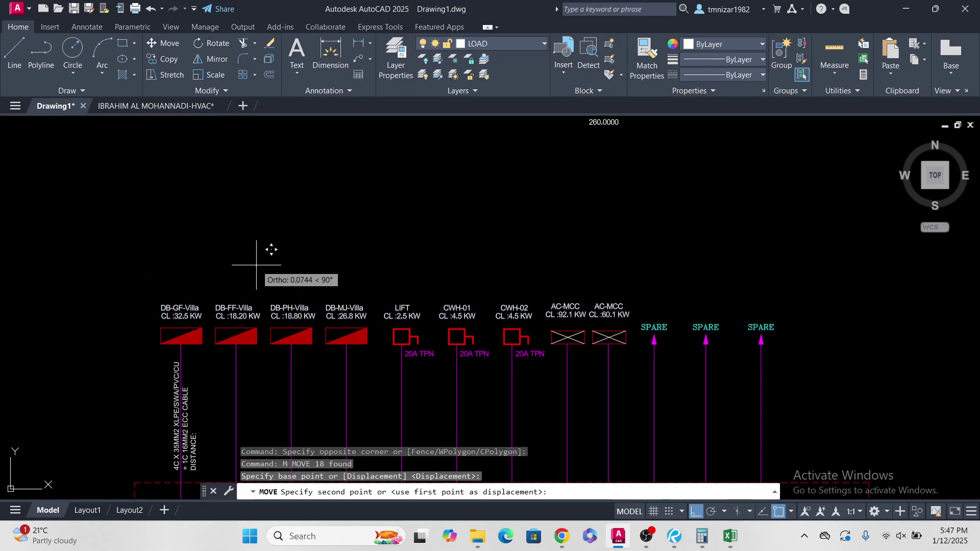
left_click(256, 259)
key("Escape")
Step: Copy the DB-GF-Villa CL load text straight down by about 0.56 units, into the gap above its board symbol
scroll(179, 302, "up", 6)
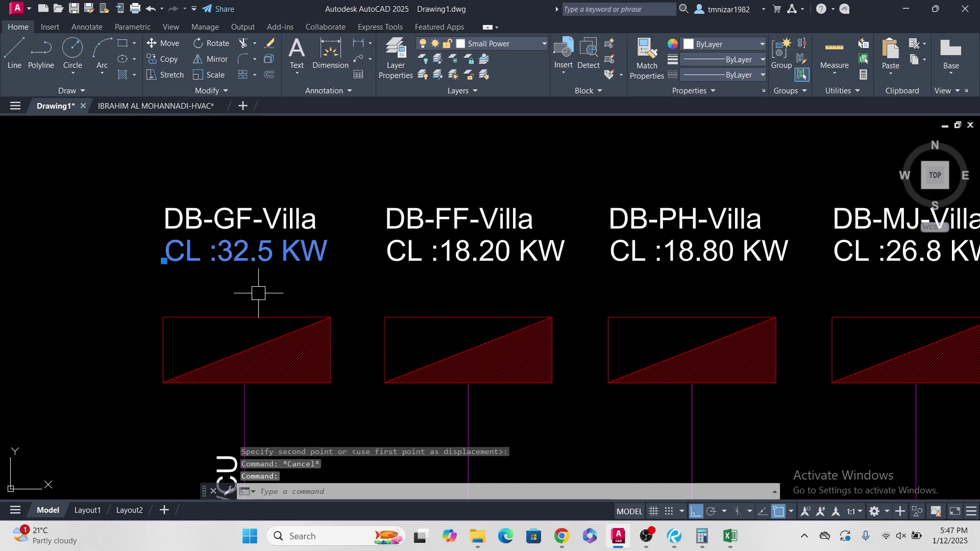
middle_click_drag(196, 271, 226, 292)
type("C")
key("Return")
left_click(169, 281)
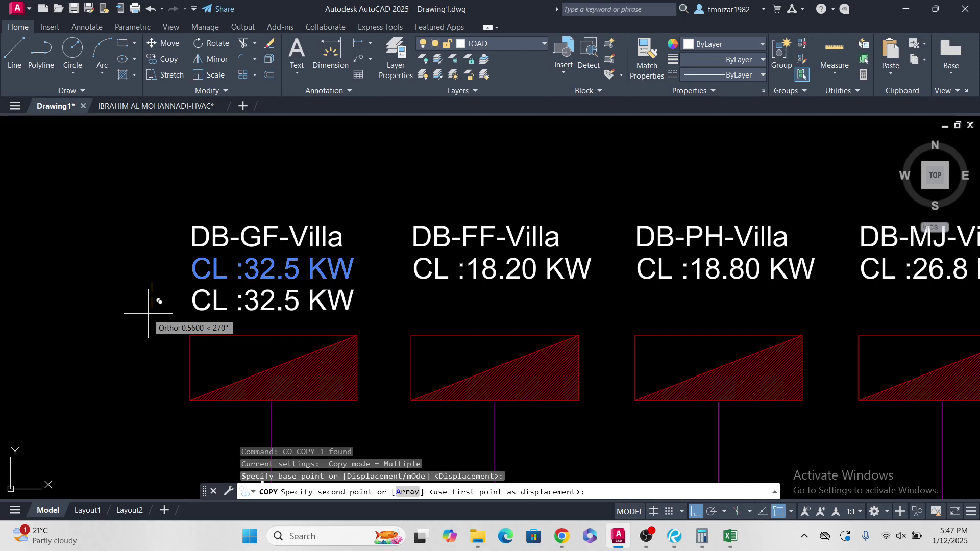
left_click(149, 315)
key("Escape")
Step: Change the copied load text under DB-GF-Villa to "CL :16.25 KW"
scroll(268, 305, "up", 2)
double_click(276, 301)
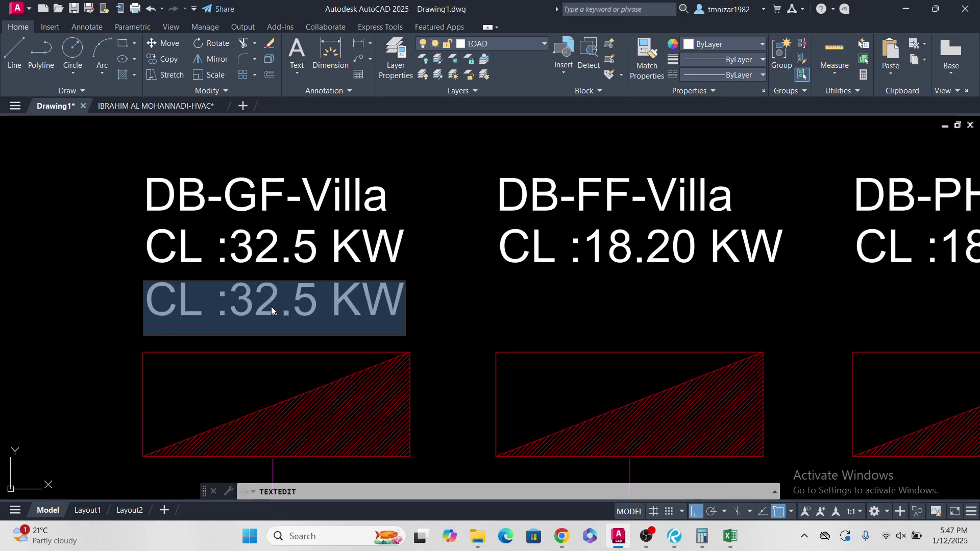
left_click_drag(270, 300, 228, 302)
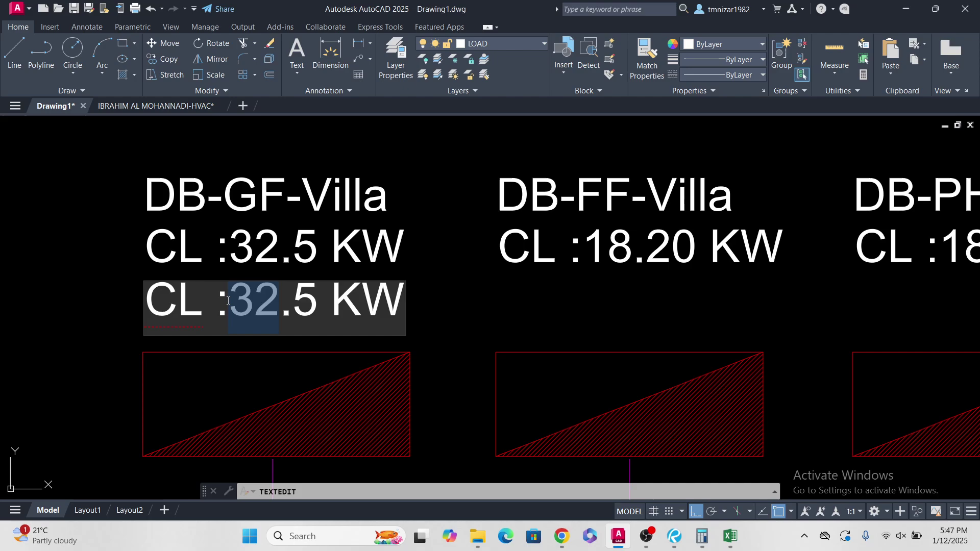
type("16.25")
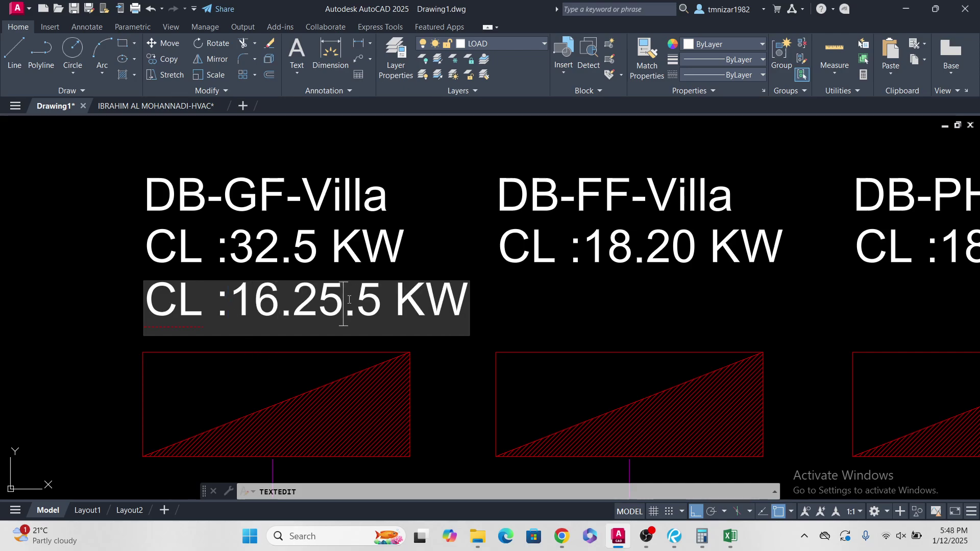
key("Delete")
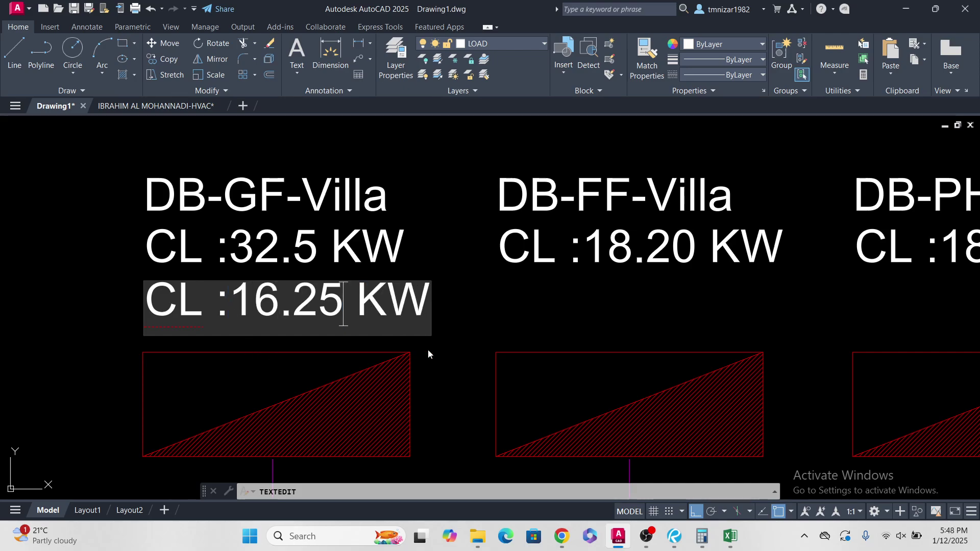
key("Return")
middle_click_drag(570, 297, 474, 357)
key("Escape")
Step: Examine the socket outlet and appliance wattages in the kitchen and adjoining rooms on the power layout plan
scroll(364, 332, "down", 3)
scroll(351, 357, "up", 2)
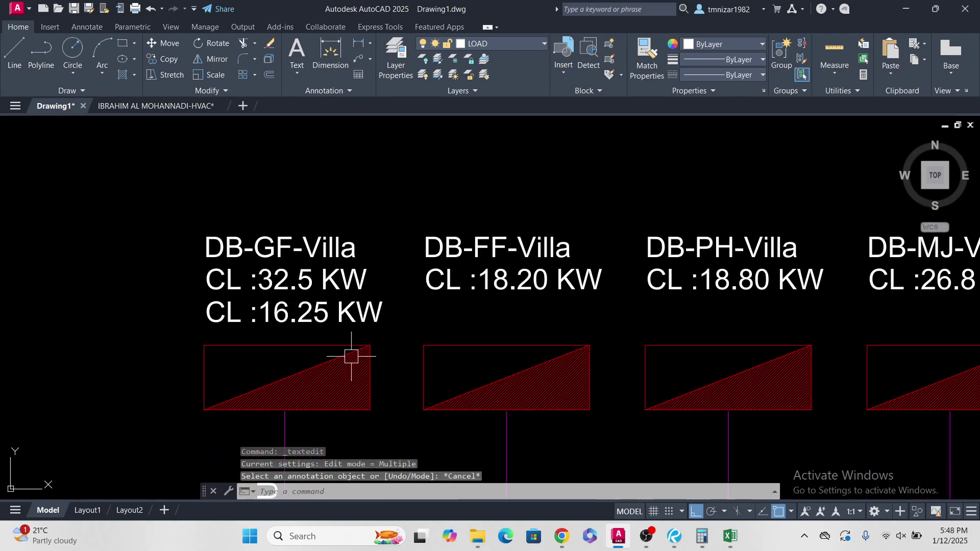
scroll(352, 357, "down", 6)
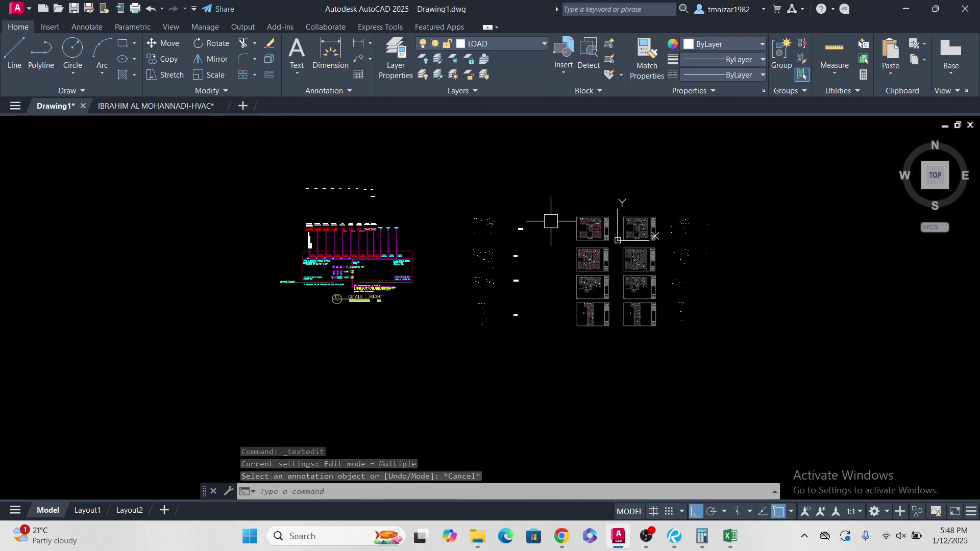
scroll(551, 221, "up", 10)
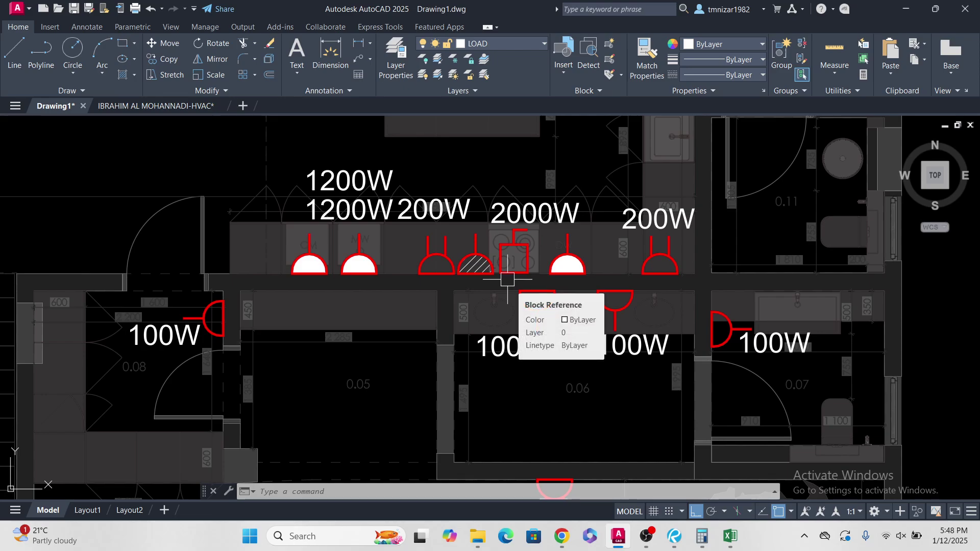
key("Escape")
key("Escape")
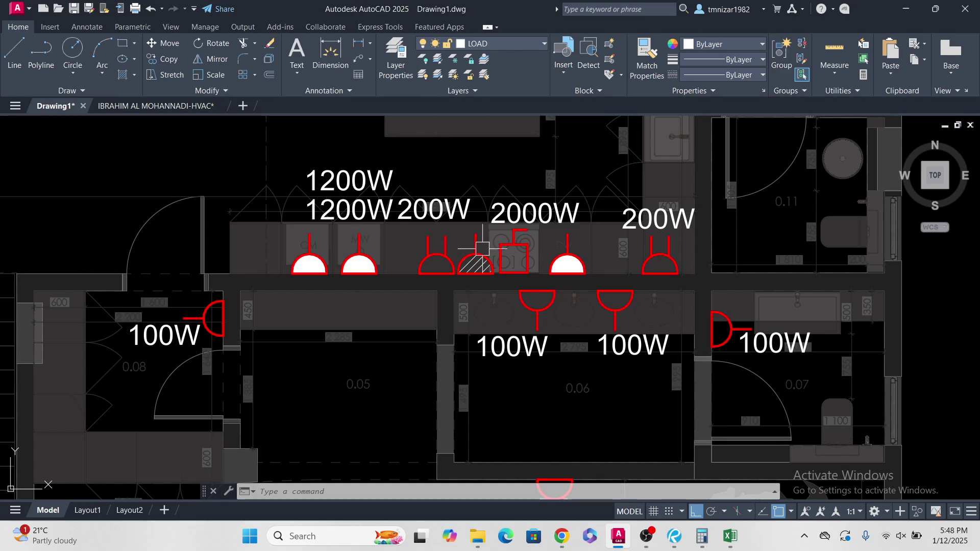
scroll(482, 248, "down", 5)
middle_click_drag(520, 252, 596, 123)
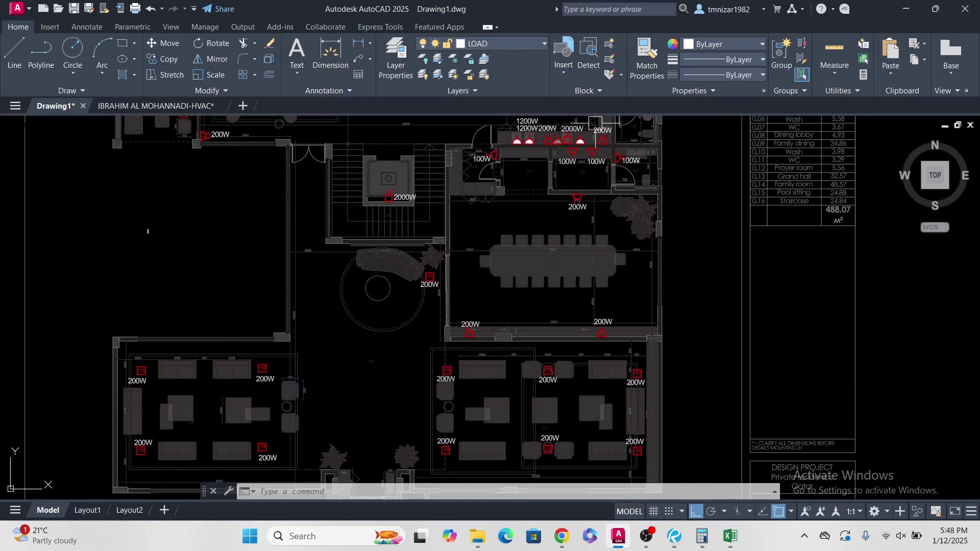
mouse_move(509, 300)
middle_mouse_down()
mouse_move(588, 217)
mouse_move(648, 353)
middle_mouse_up()
middle_click_drag(442, 207, 490, 411)
scroll(363, 267, "up", 8)
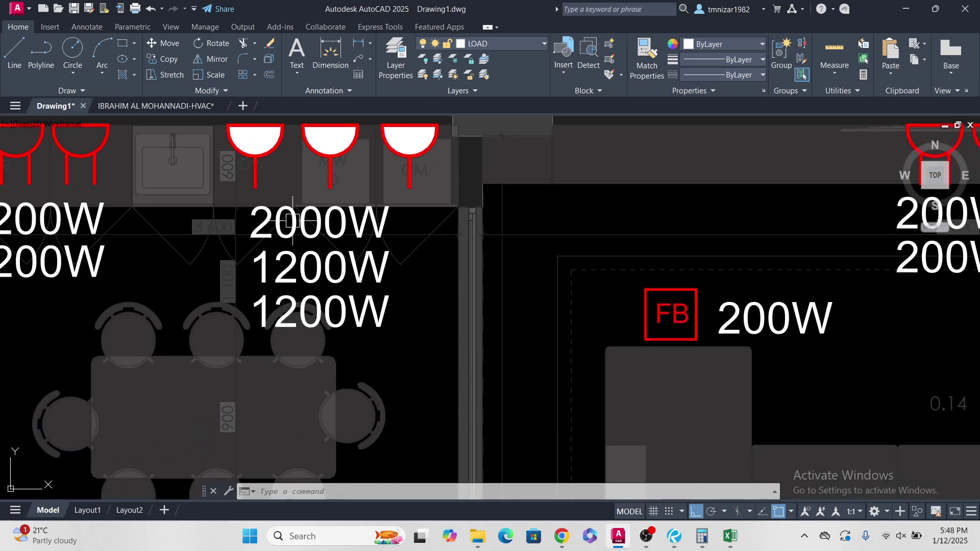
scroll(292, 221, "up", 2)
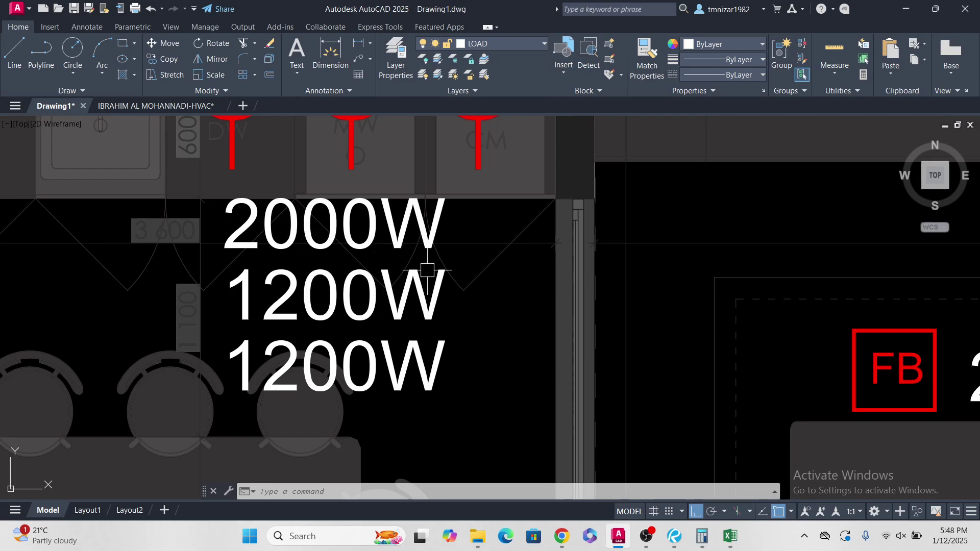
key("Escape")
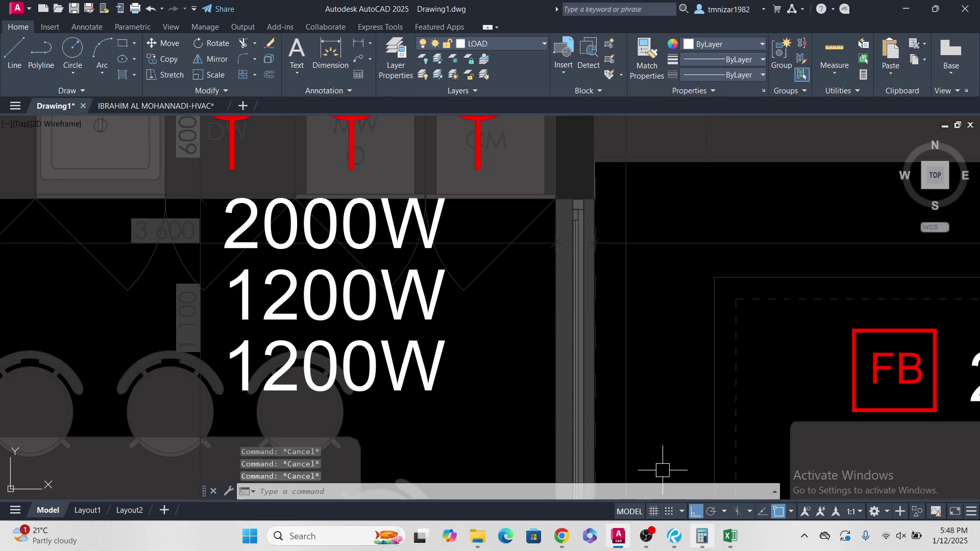
Step: Switch to Chrome, search Google for "kahramaa regulations" and open the ELECTRICITY service regulations PDF from the results
left_click(562, 536)
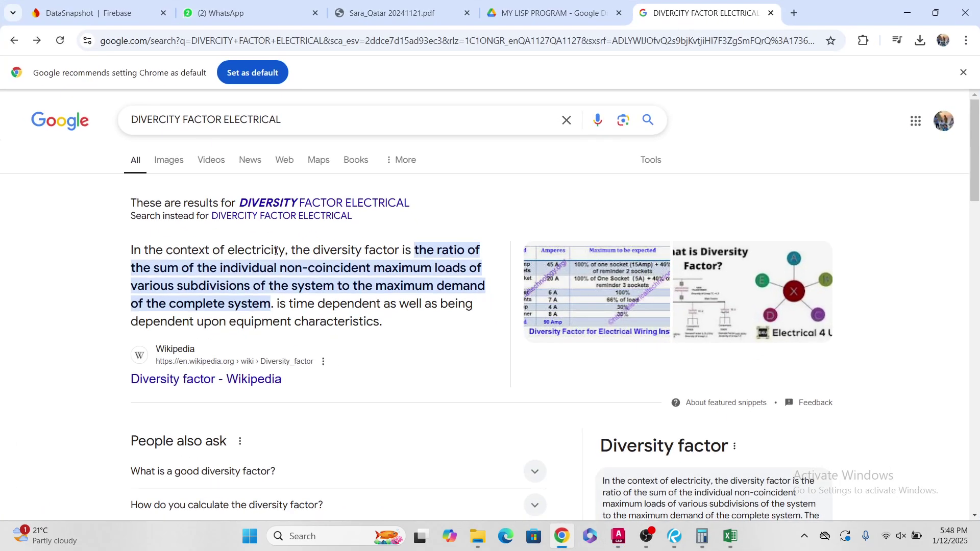
left_click_drag(287, 119, 97, 113)
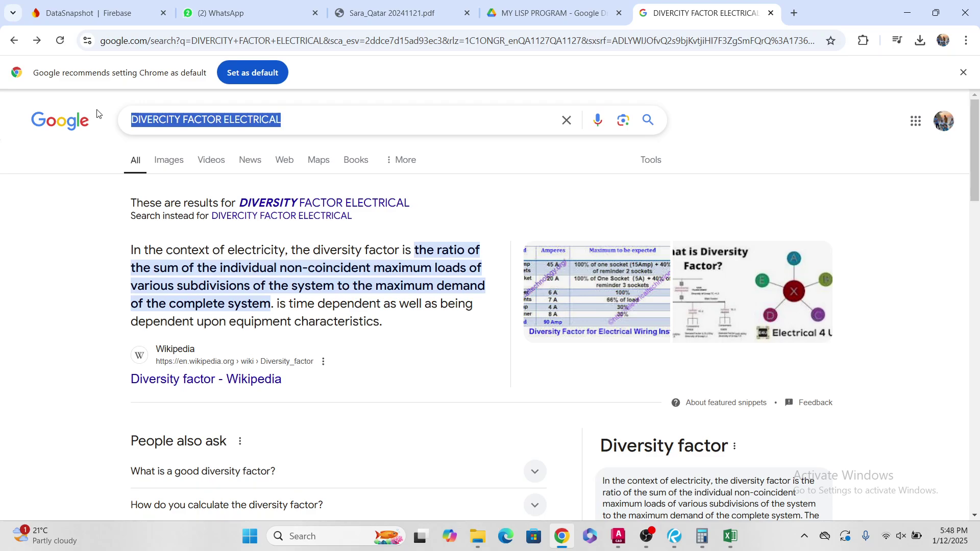
type("KAHAR")
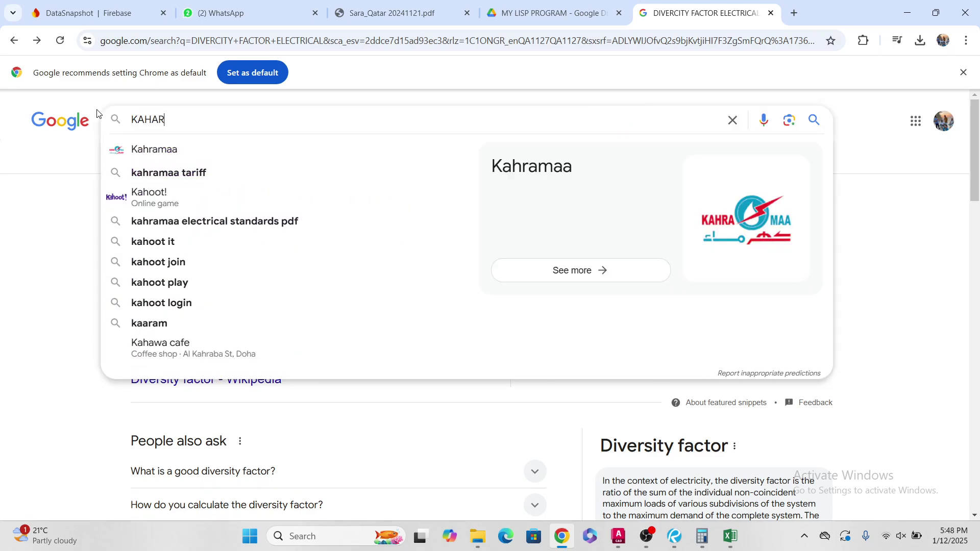
type("AM")
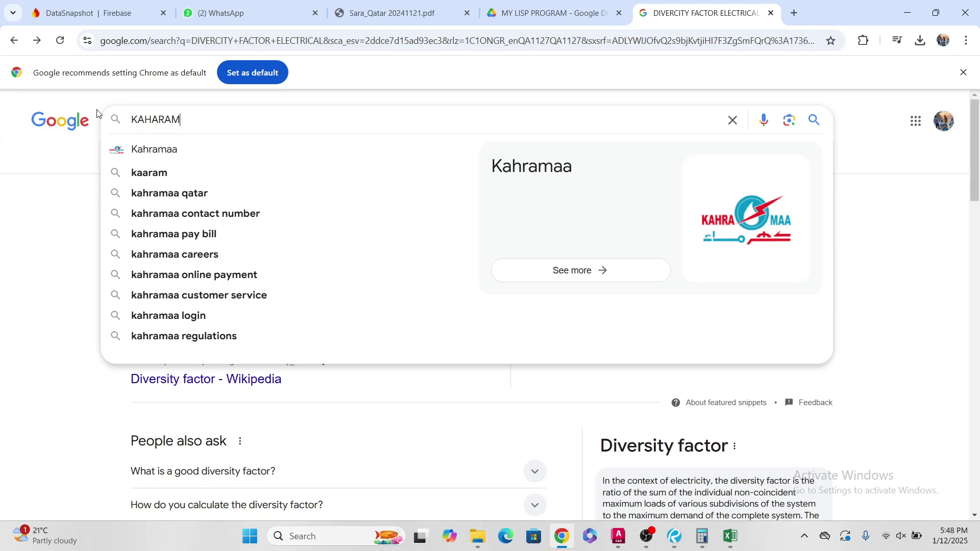
type("A REG")
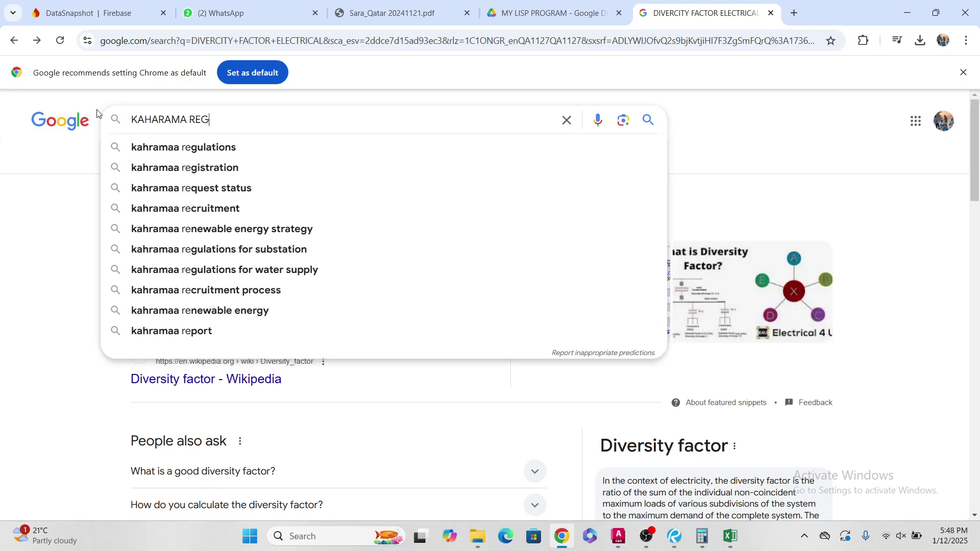
type("UL")
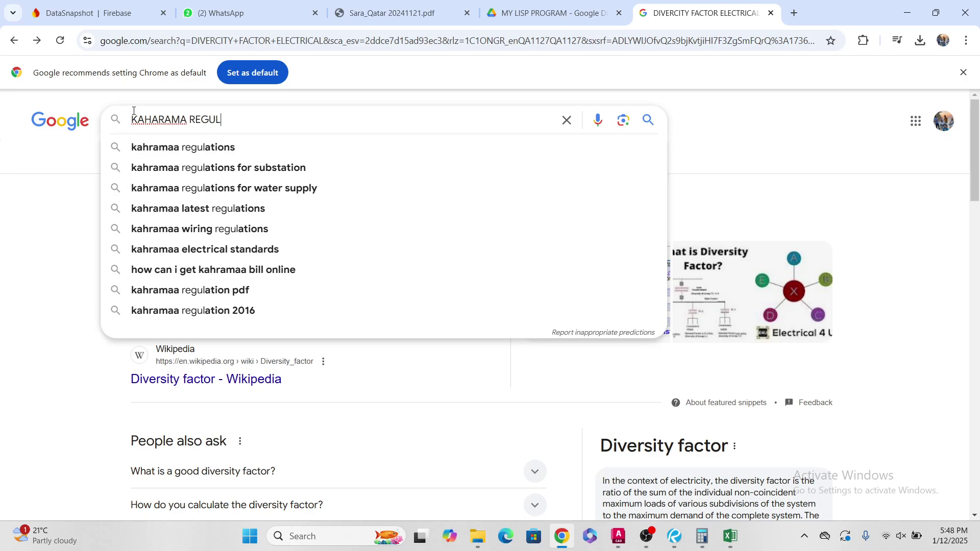
left_click(154, 153)
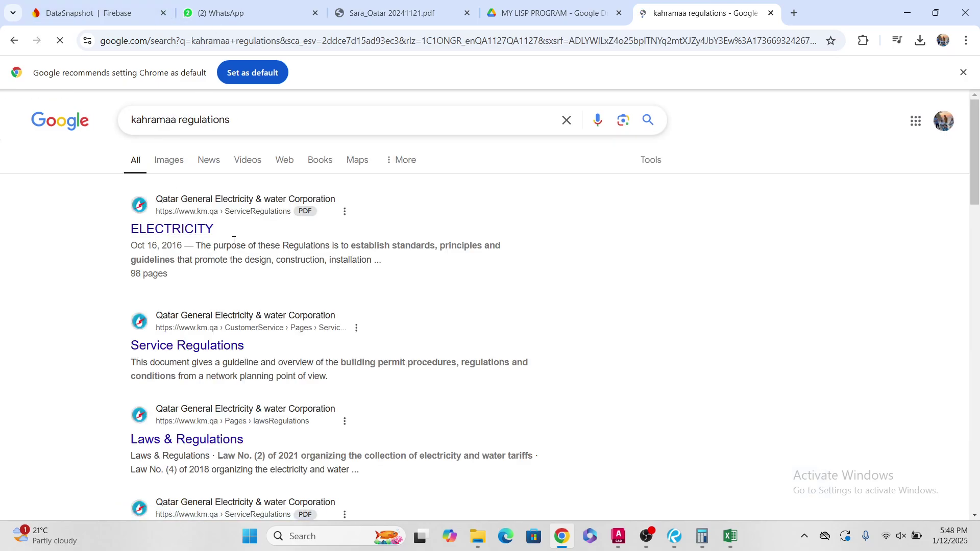
left_click(187, 230)
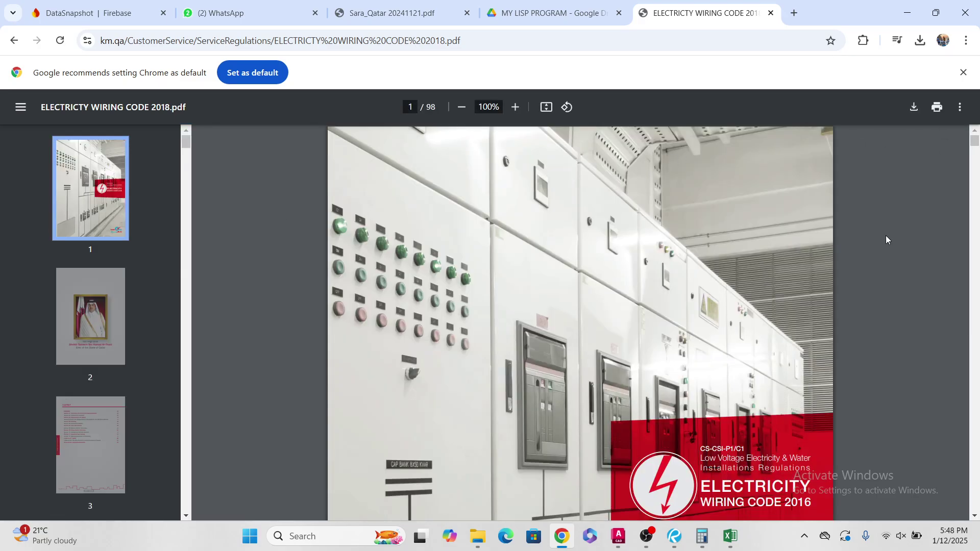
Step: Search the wiring code PDF for "DIVER" and go through the matches to Table No. B, Diversity Factors
key("ctrl+f")
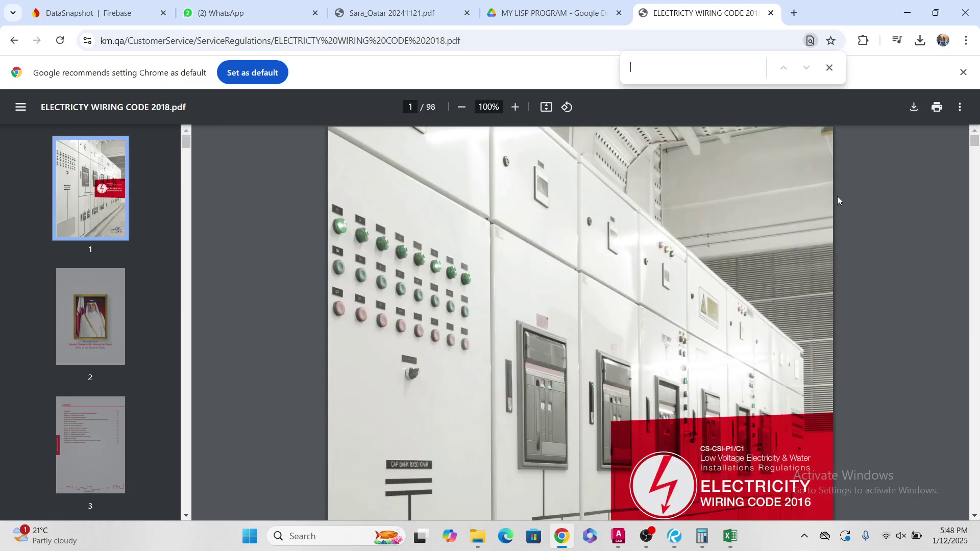
type("DIVER")
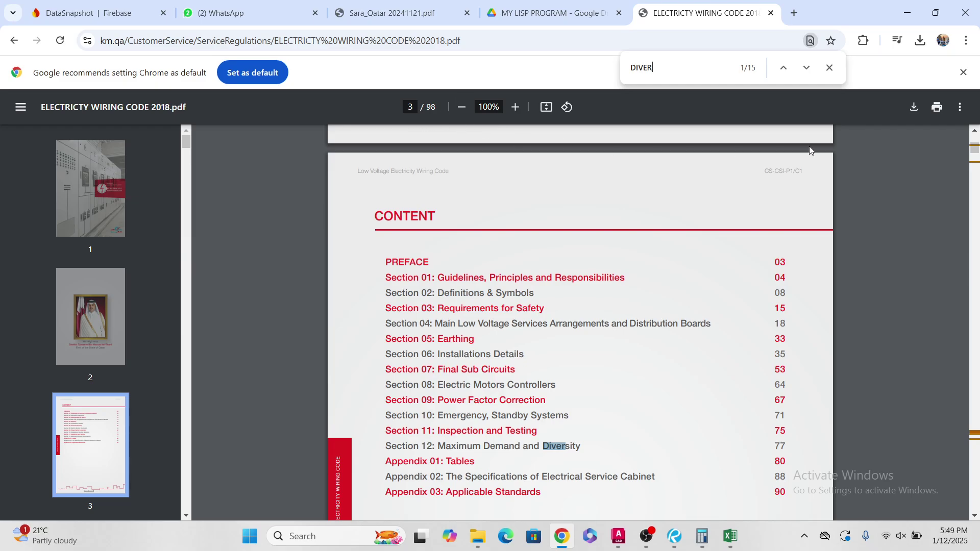
left_click(807, 67)
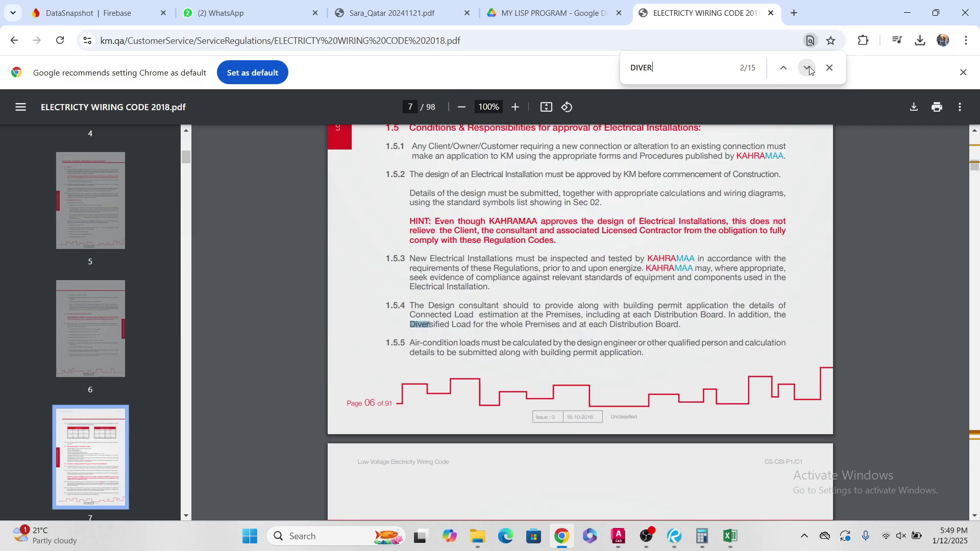
left_click(809, 68)
left_click(809, 67)
left_click(809, 68)
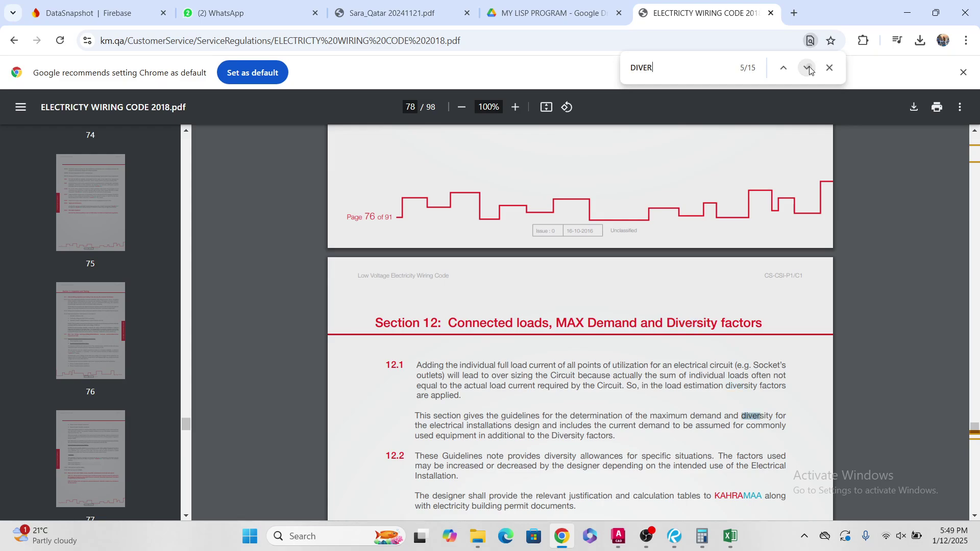
left_click(808, 67)
left_click(808, 68)
left_click(808, 68)
left_click(808, 68)
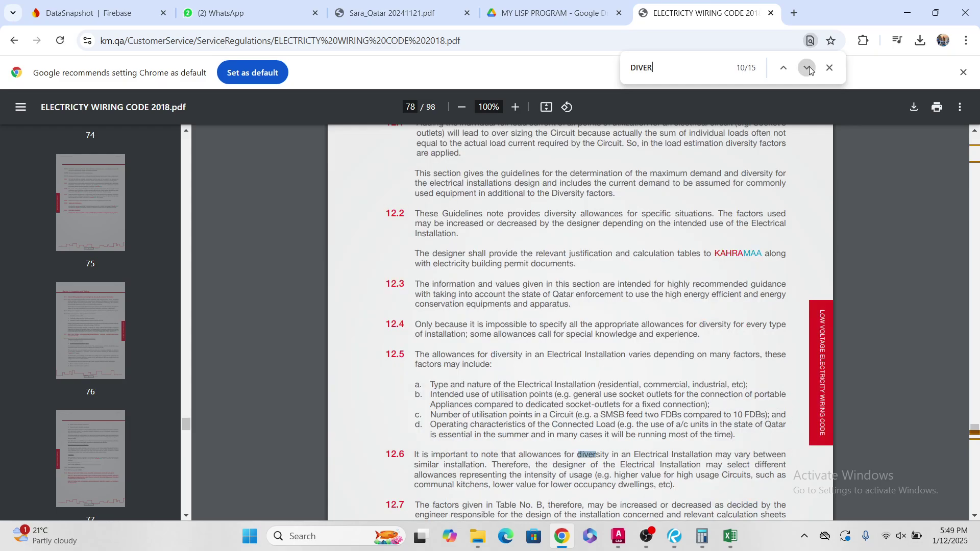
left_click(809, 68)
left_click(809, 68)
left_click(808, 68)
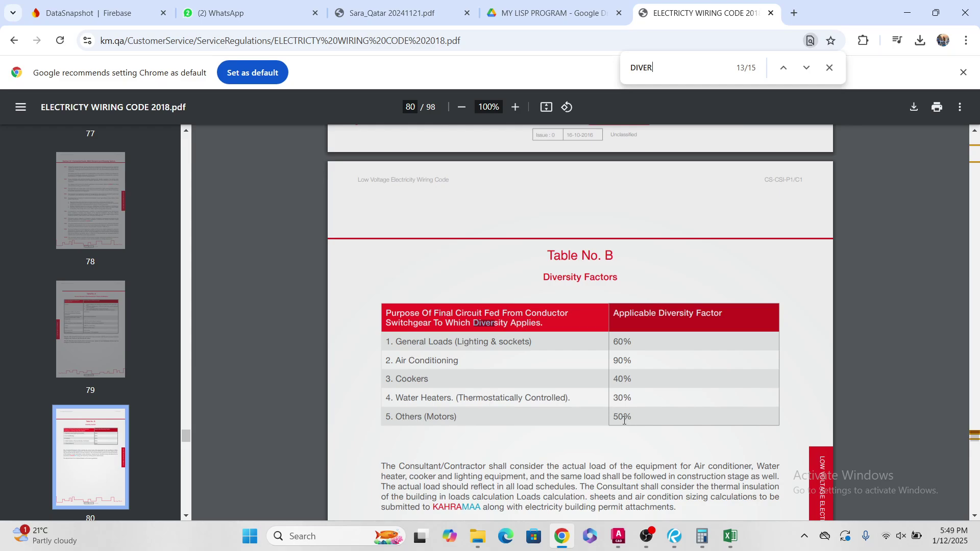
Step: Capture a screenshot of the whole diversity factors table in Table No. B to the clipboard
key("super+shift+s")
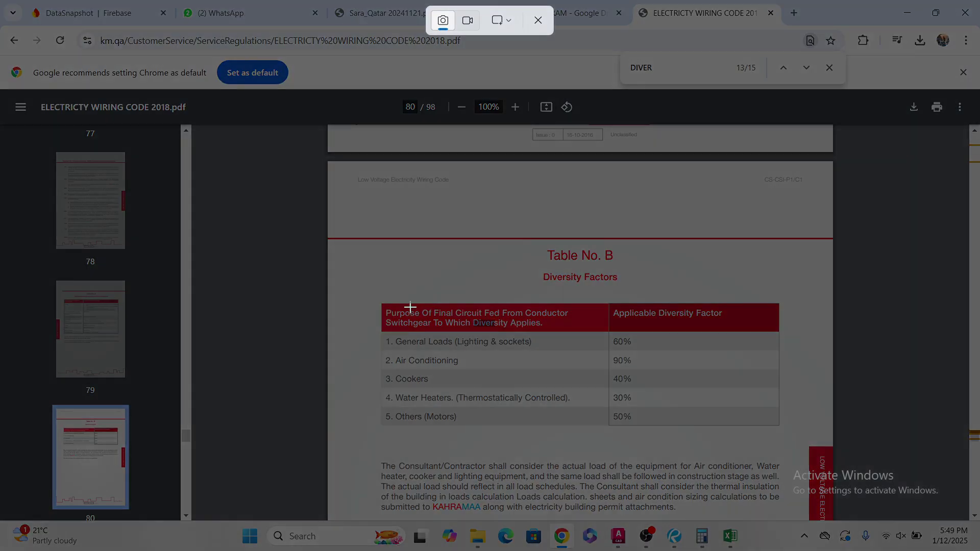
left_click_drag(367, 290, 795, 437)
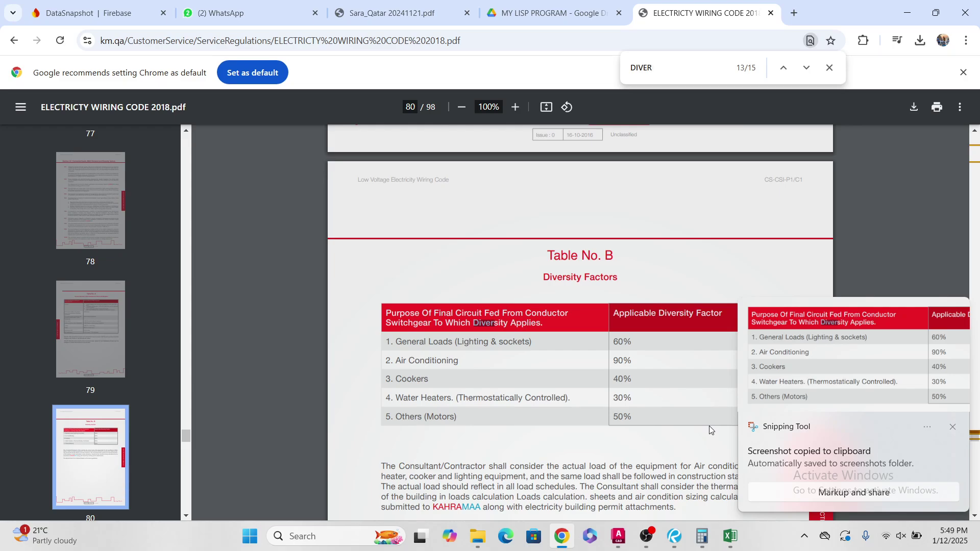
key("super")
Step: Return to the AutoCAD drawing and paste the captured diversity factors table in the empty area left of the SMDB-01 diagram
left_click(898, 14)
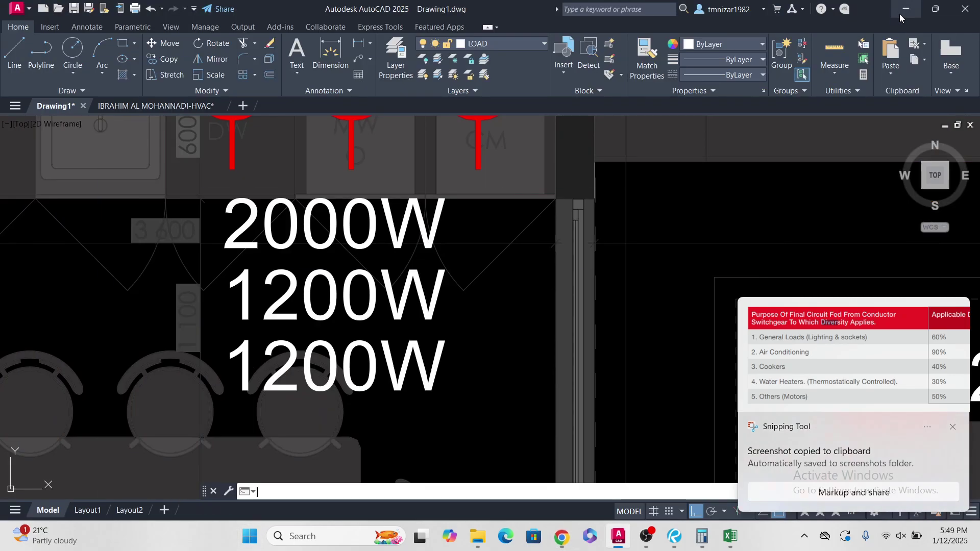
scroll(627, 226, "down", 5)
key("Escape")
key("Escape")
scroll(420, 281, "down", 5)
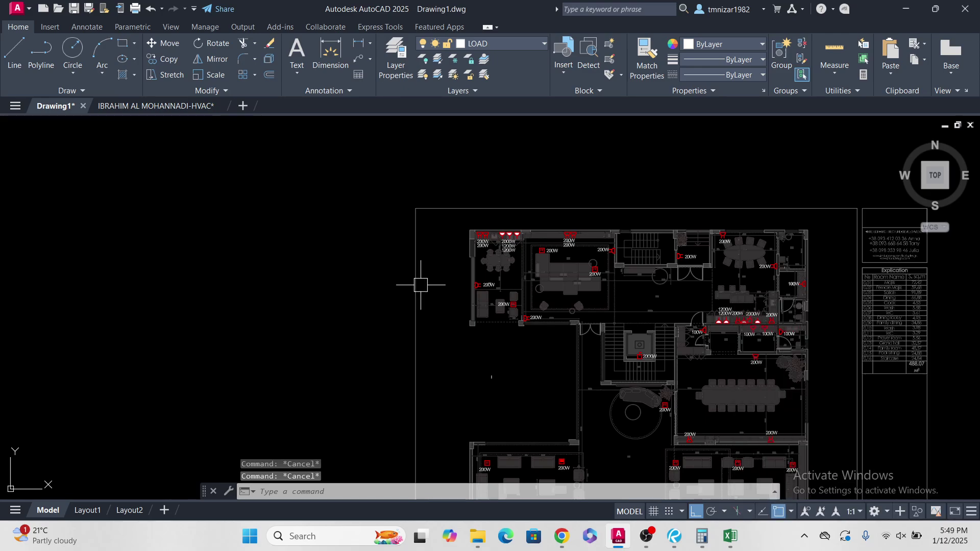
middle_click_drag(298, 278, 657, 262)
middle_click_drag(150, 305, 503, 245)
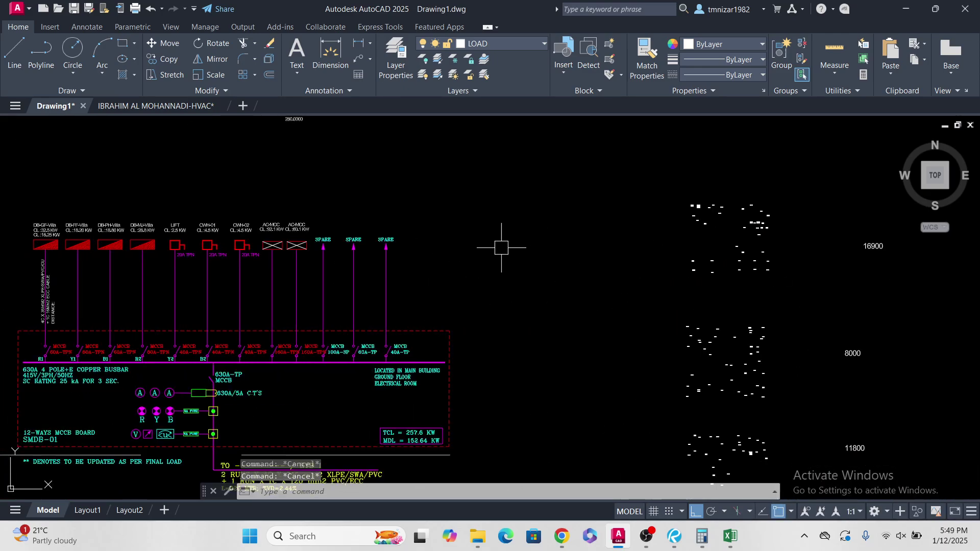
middle_click_drag(123, 209, 367, 285)
key("ctrl+v")
scroll(256, 240, "up", 2)
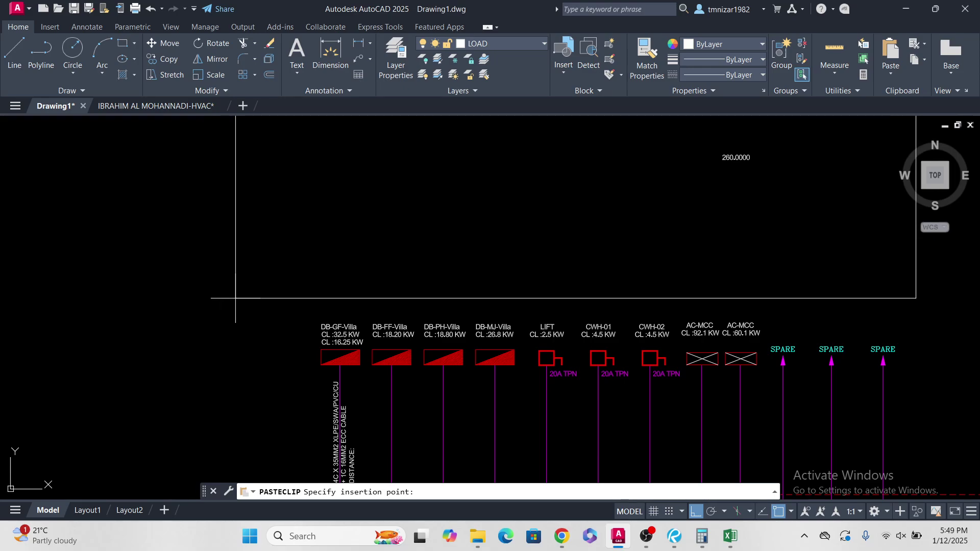
scroll(265, 306, "down", 6)
left_click(133, 381)
key("Escape")
scroll(151, 333, "up", 6)
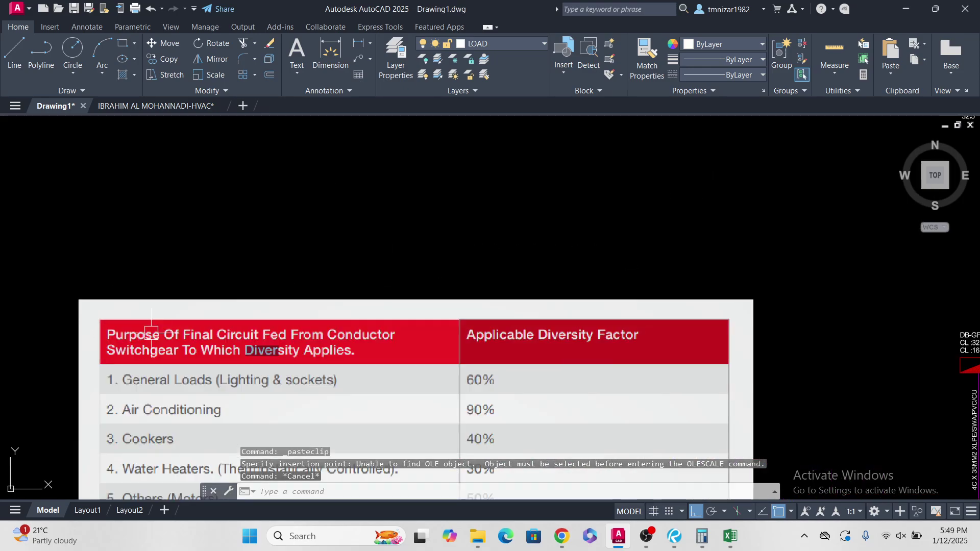
middle_click_drag(180, 363, 198, 197)
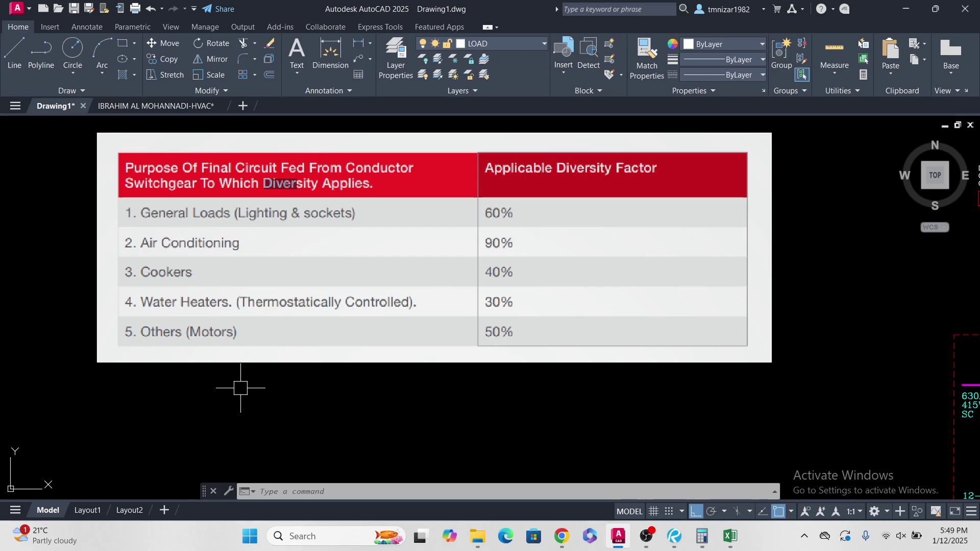
Step: Examine the kitchen appliance and socket wattages on the ground floor power plan against the pasted diversity factors table
scroll(240, 388, "down", 8)
scroll(515, 309, "up", 2)
scroll(620, 335, "up", 10)
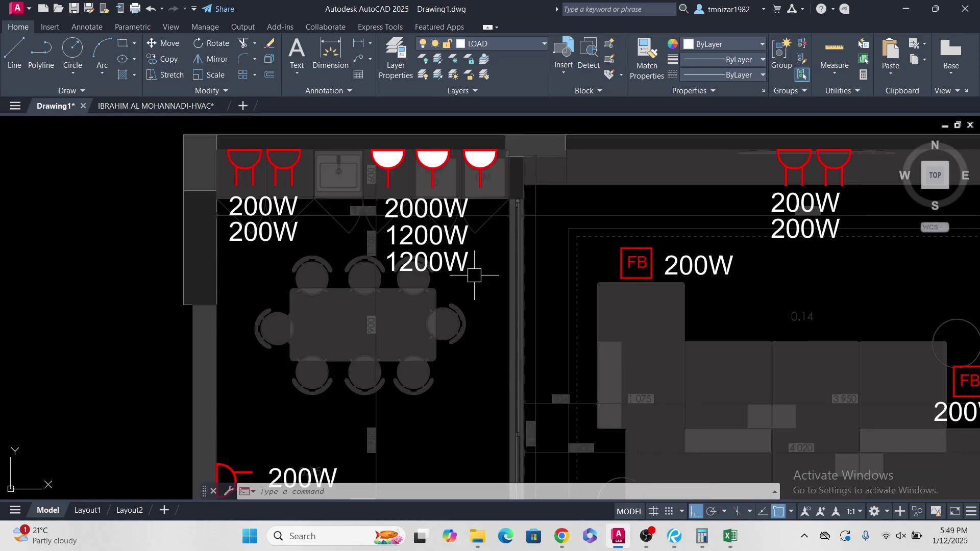
scroll(371, 233, "down", 8)
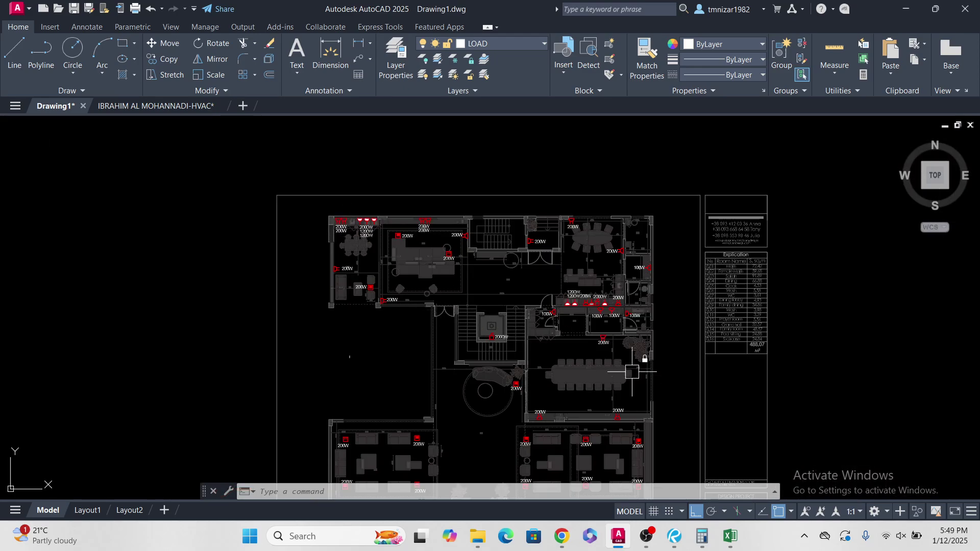
scroll(587, 303, "up", 6)
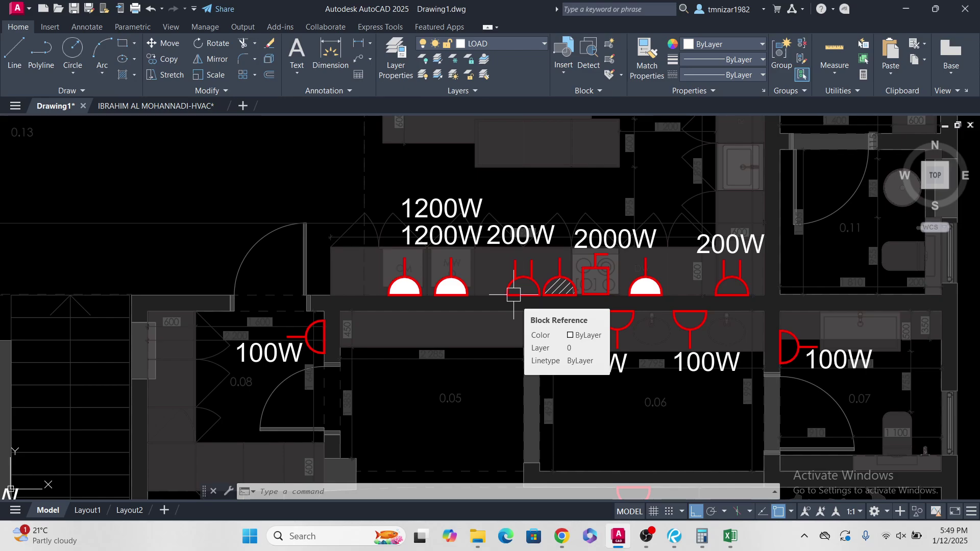
scroll(513, 295, "down", 10)
middle_click_drag(274, 273, 584, 275)
scroll(584, 275, "down", 2)
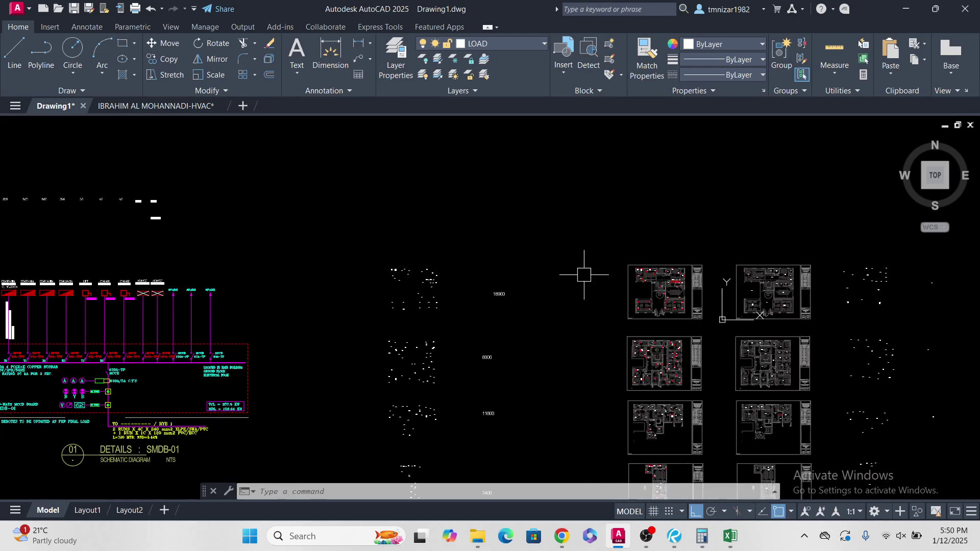
middle_click_drag(197, 273, 470, 256)
scroll(226, 325, "up", 5)
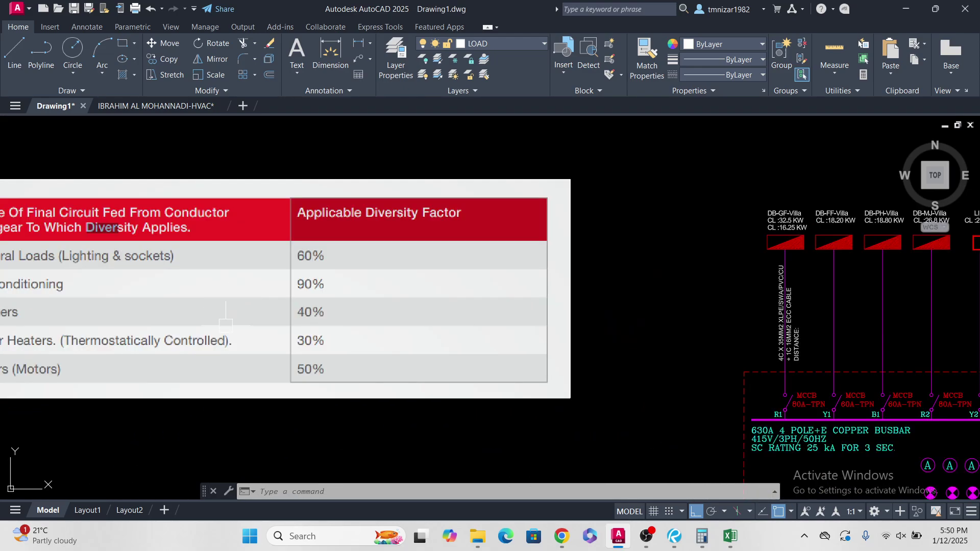
middle_click_drag(372, 342, 467, 315)
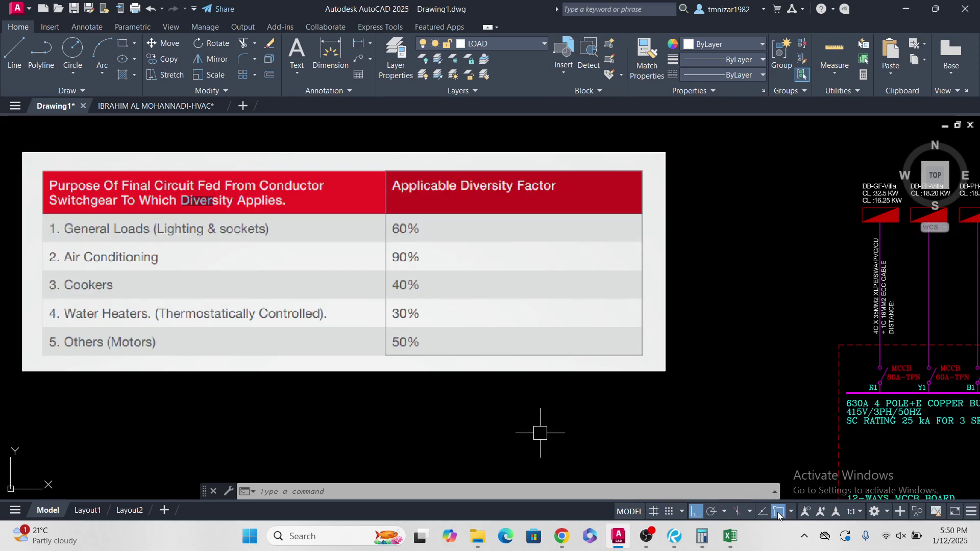
Step: Switch to Calculator and multiply 8.8 by the cooker diversity factor of 0.4
left_click(702, 536)
key("Escape")
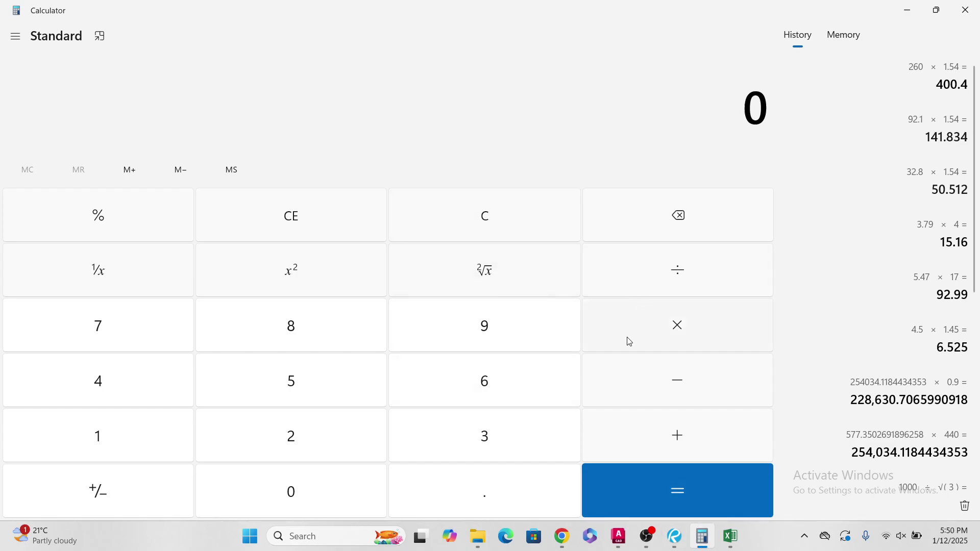
left_click(319, 328)
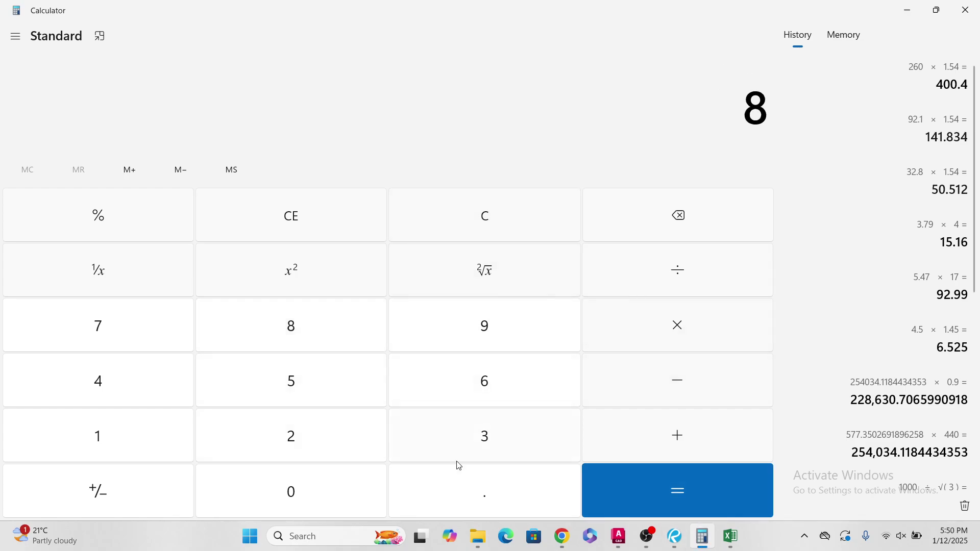
left_click(475, 489)
left_click(302, 338)
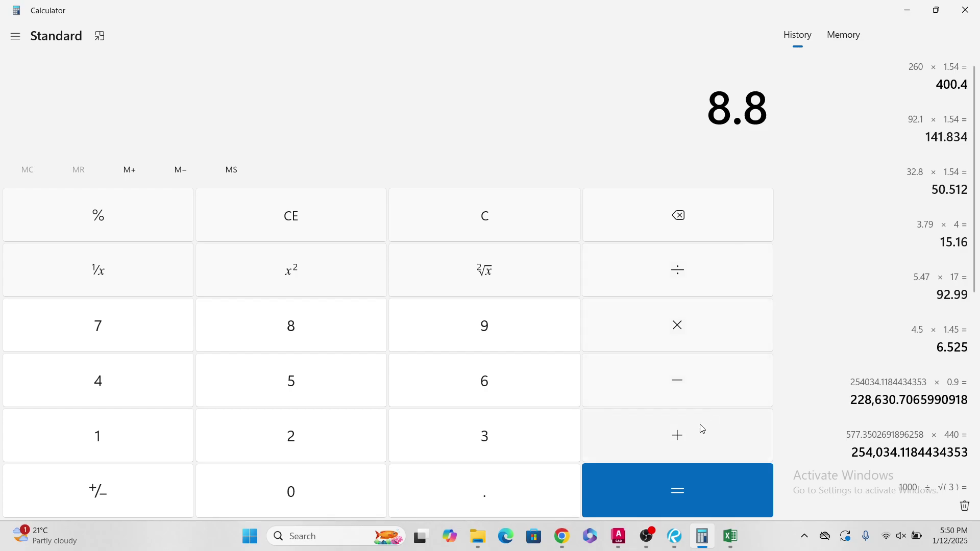
left_click(704, 326)
left_click(474, 498)
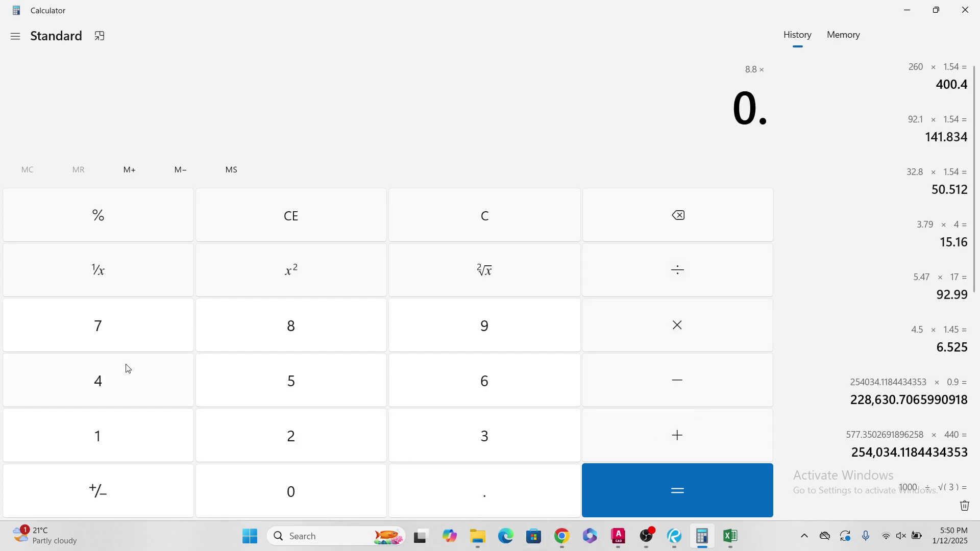
left_click(116, 391)
left_click(719, 491)
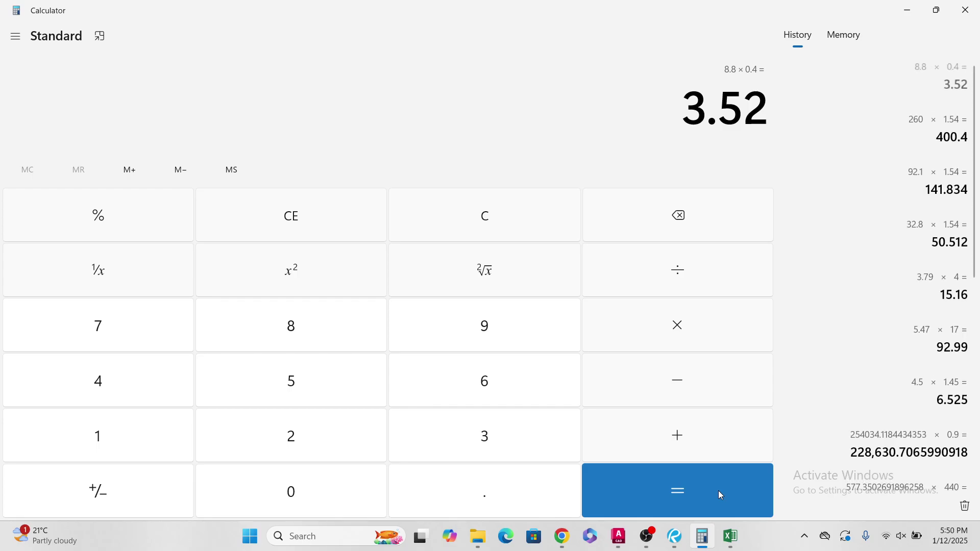
Step: Return to the AutoCAD drawing and copy the "CL :32.5 KW" text to the empty space above the DB-GF-Villa label
left_click(905, 14)
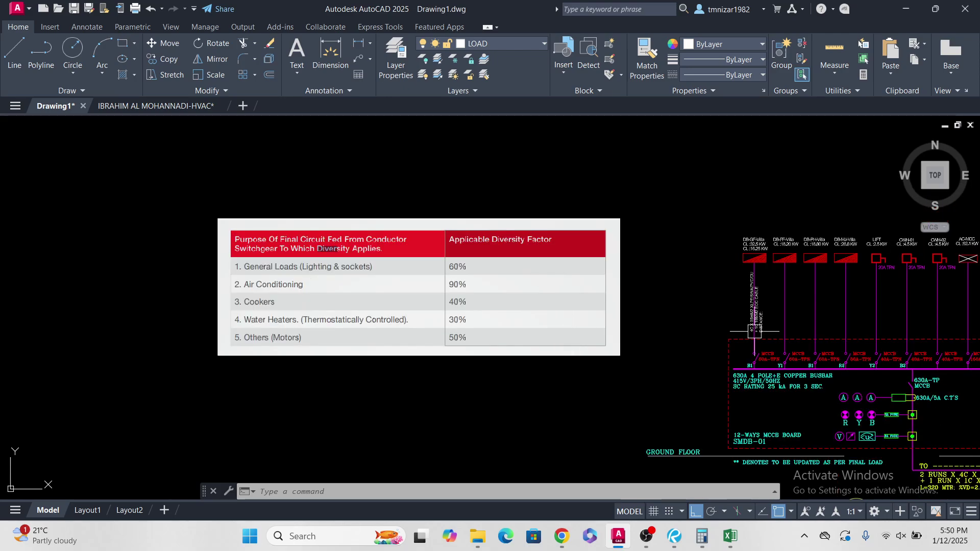
scroll(754, 331, "up", 8)
left_click(751, 267)
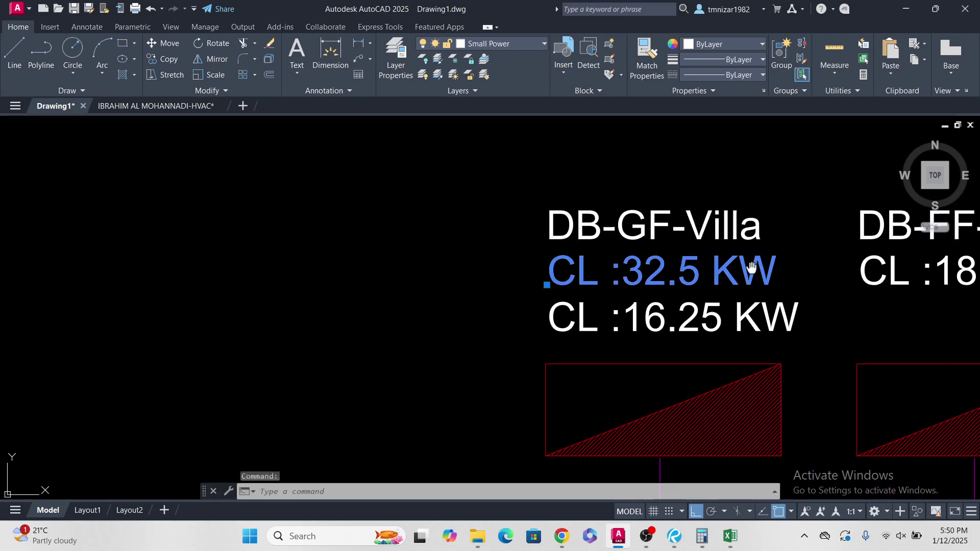
middle_click_drag(751, 267, 717, 327)
type("co")
key("Return")
left_click(735, 327)
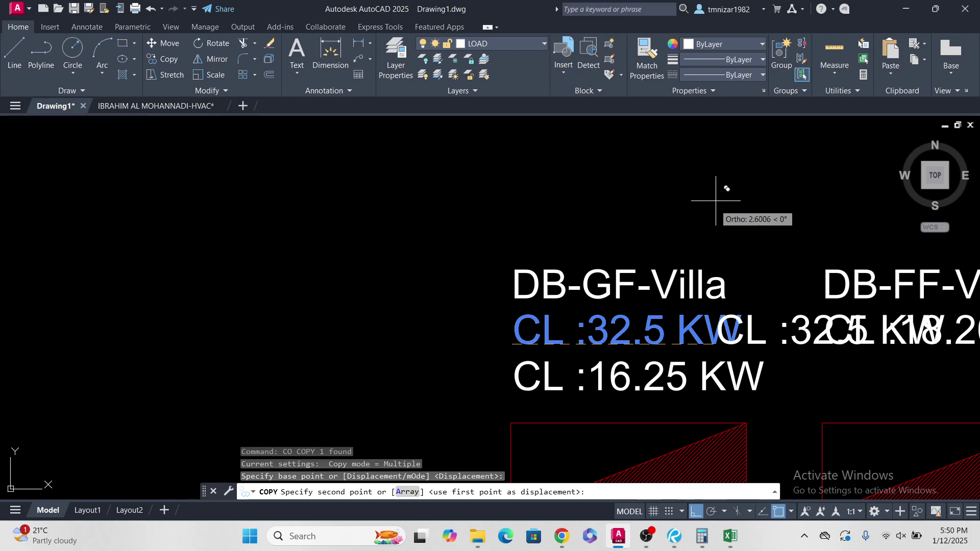
middle_click_drag(717, 201, 725, 316)
left_click(523, 175)
key("Escape")
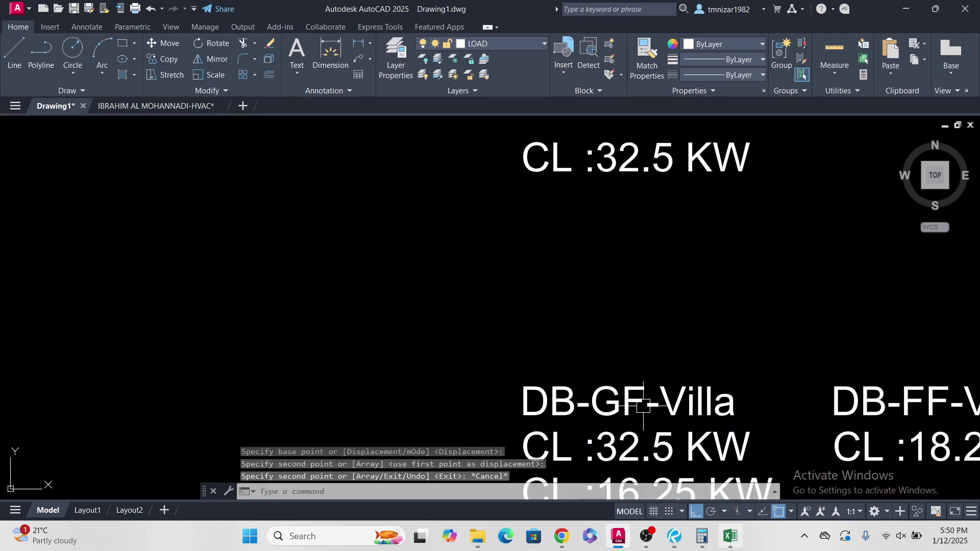
Step: Replace the copied load text above DB-GF-Villa with the calculated cooker demand 3.52
left_click(707, 539)
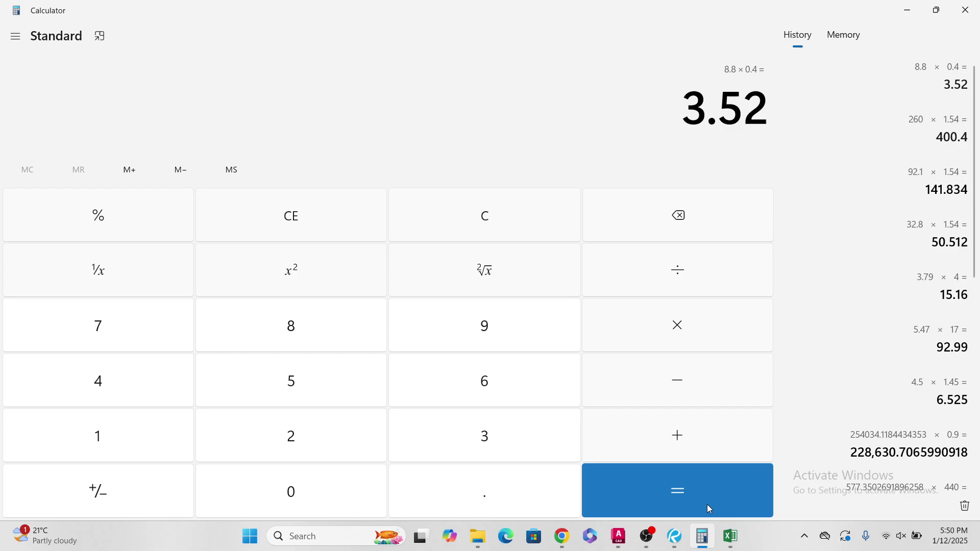
left_click(703, 536)
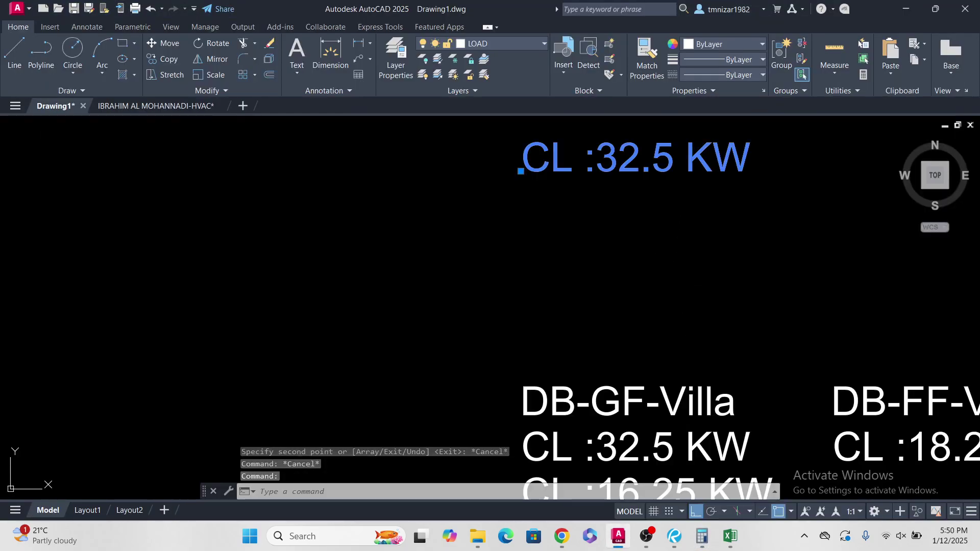
double_click(692, 171)
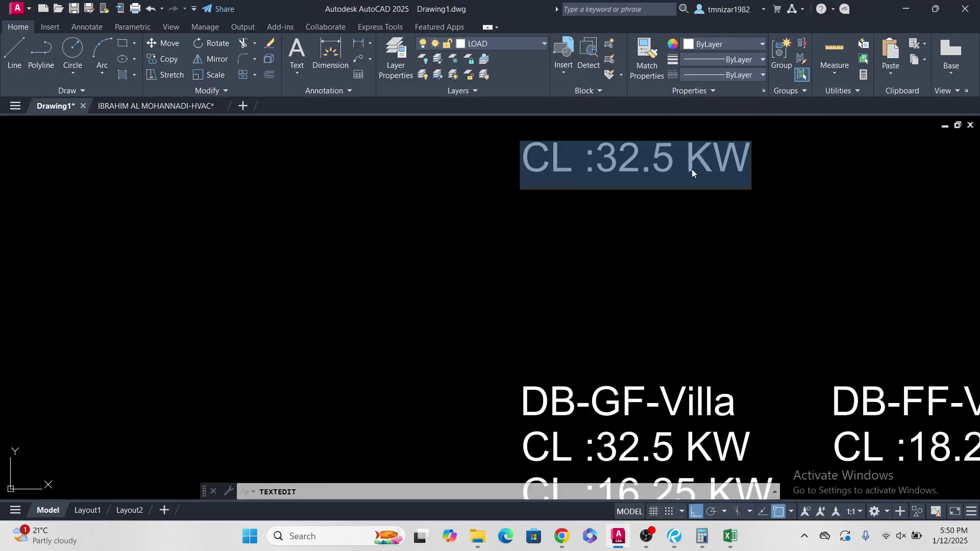
type("3.52")
key("Return")
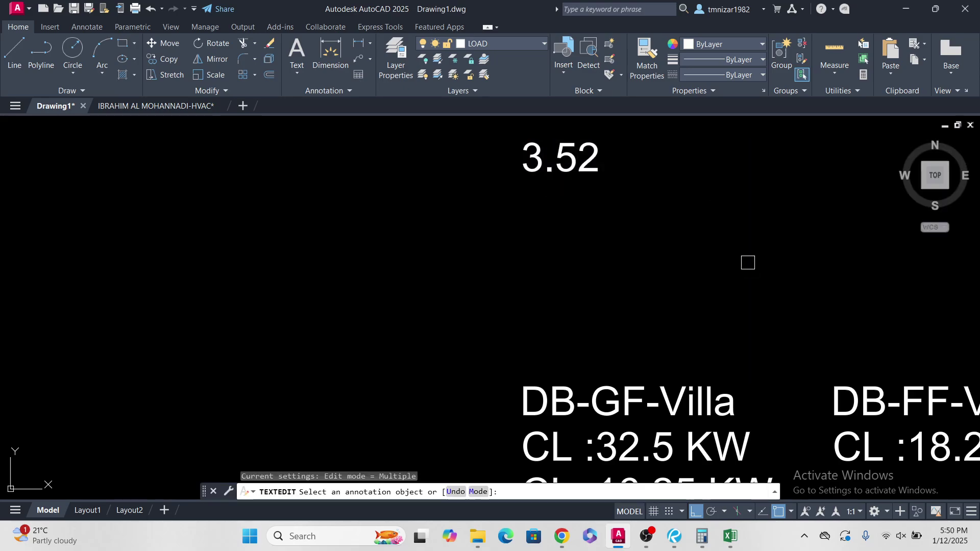
key("Escape")
Step: Check the DB-GF-Villa connected load and subtract the 8.8 cooker load from 32.5 in Calculator
scroll(602, 350, "down", 5)
middle_click_drag(579, 327, 542, 293)
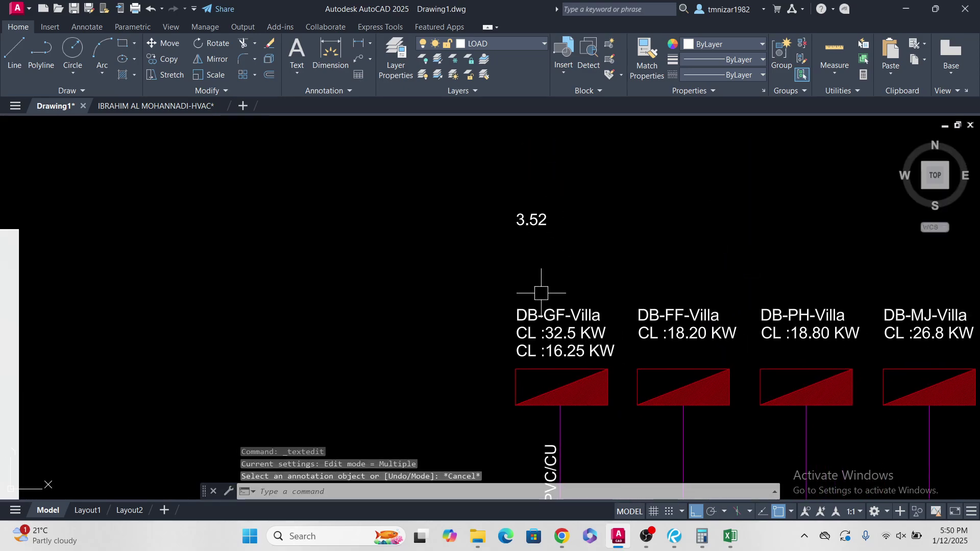
scroll(571, 361, "up", 2)
scroll(574, 362, "up", 2)
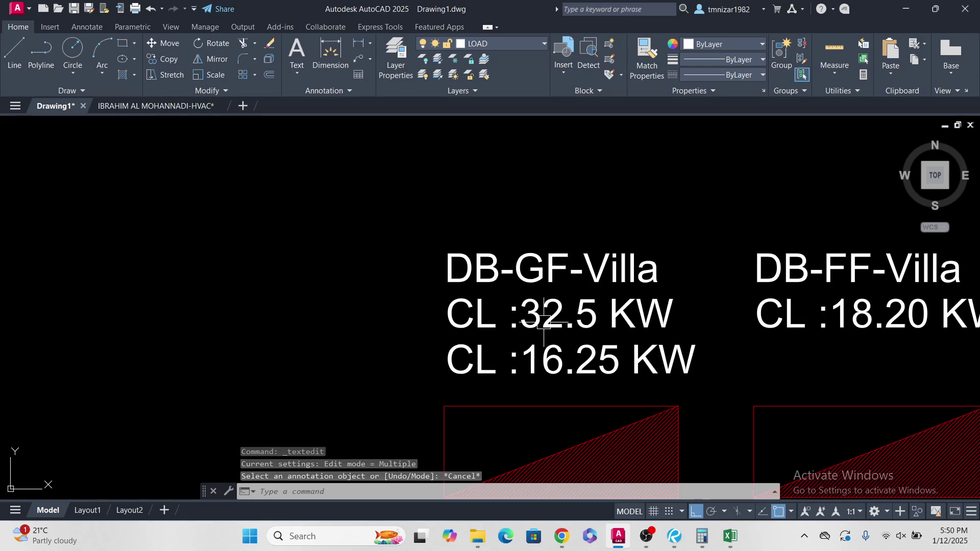
left_click(703, 536)
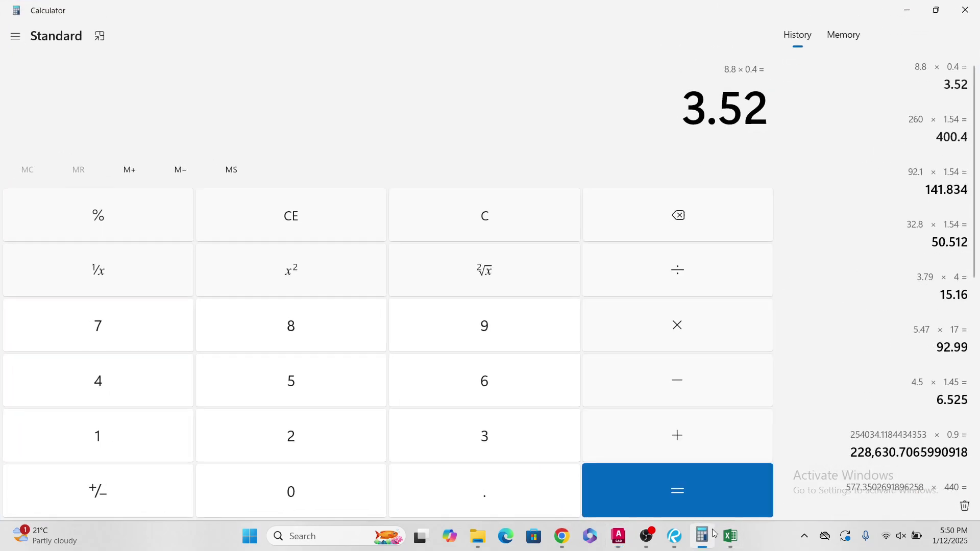
left_click(713, 530)
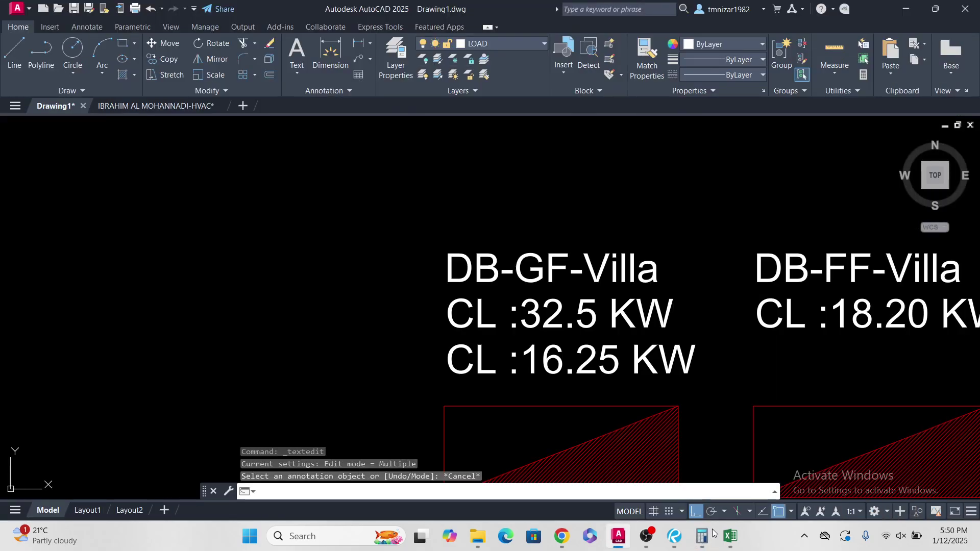
left_click(711, 532)
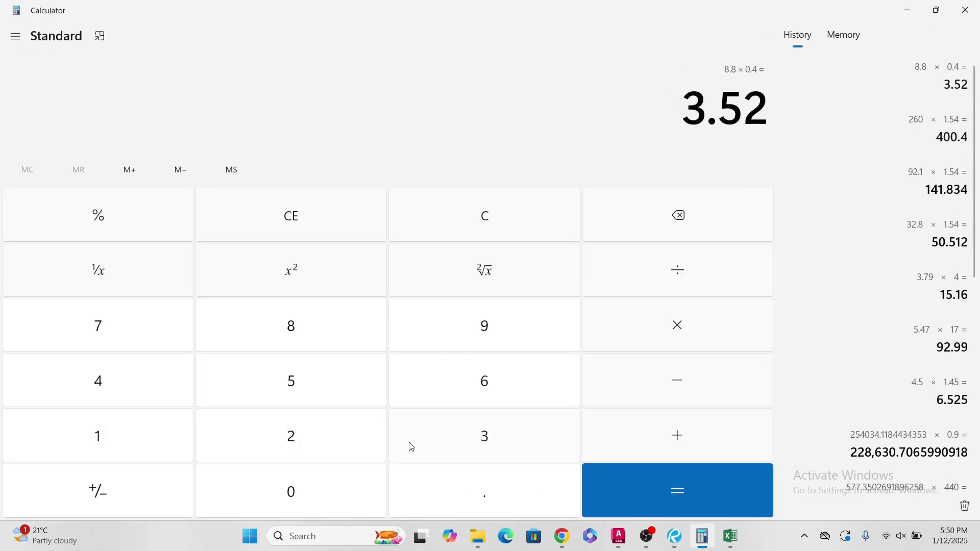
key("Escape")
left_click(485, 436)
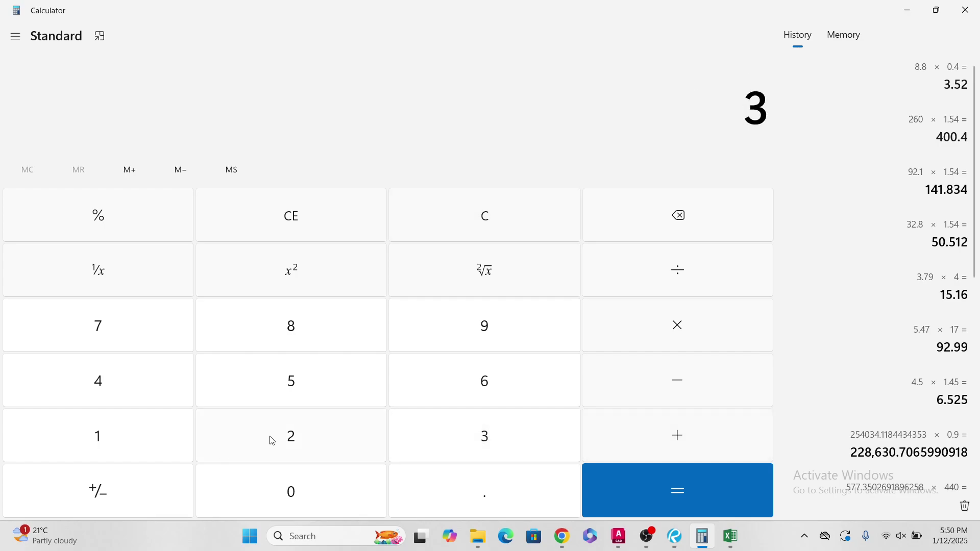
left_click(286, 438)
left_click(487, 498)
left_click(328, 380)
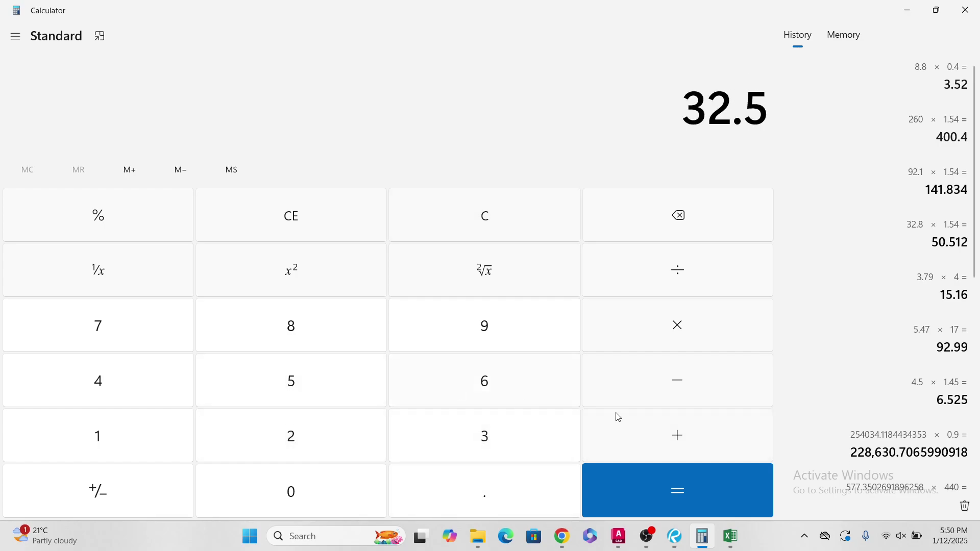
left_click(343, 335)
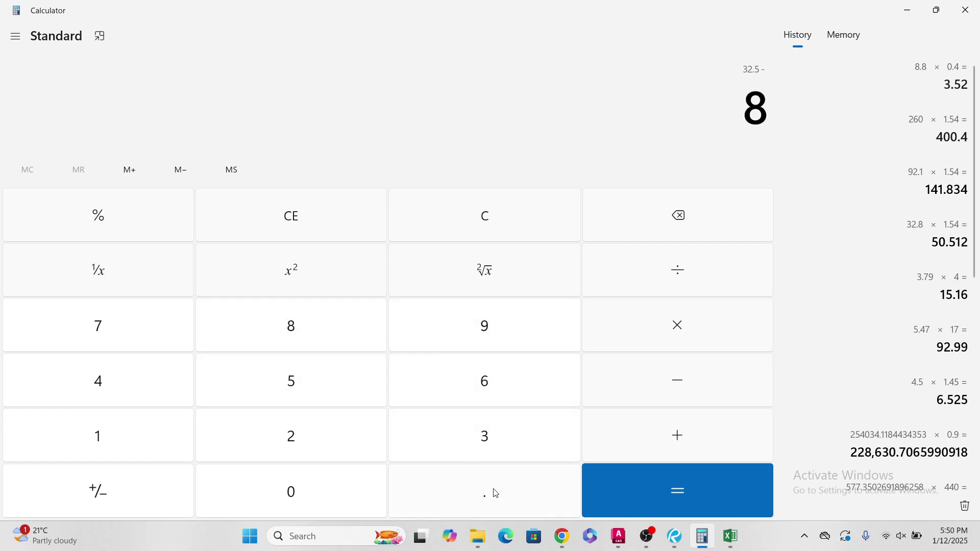
left_click(486, 491)
left_click(279, 331)
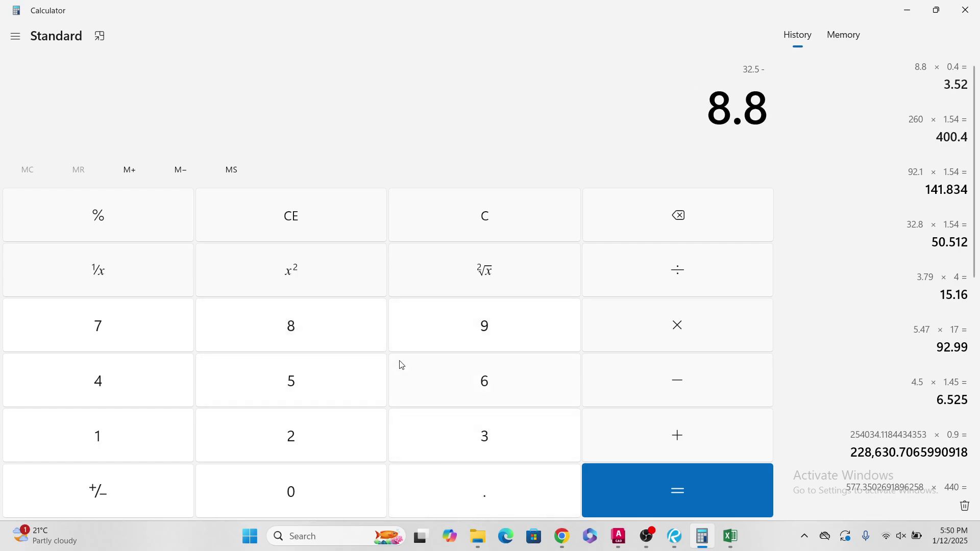
left_click(638, 471)
Step: Check the general-loads factor in the pasted diversity table and multiply the remaining load by 0.6 in Calculator
left_click(904, 8)
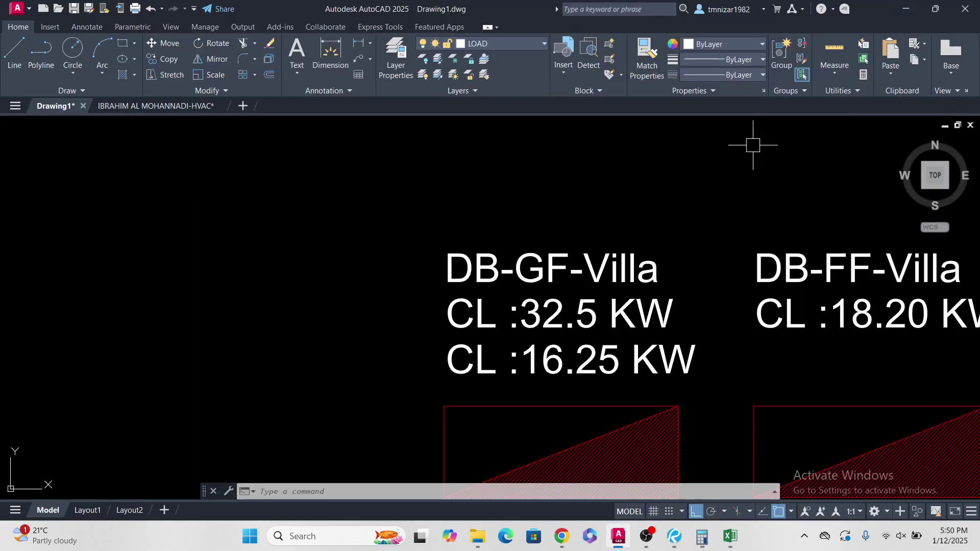
scroll(591, 227, "down", 5)
middle_click_drag(291, 285, 664, 201)
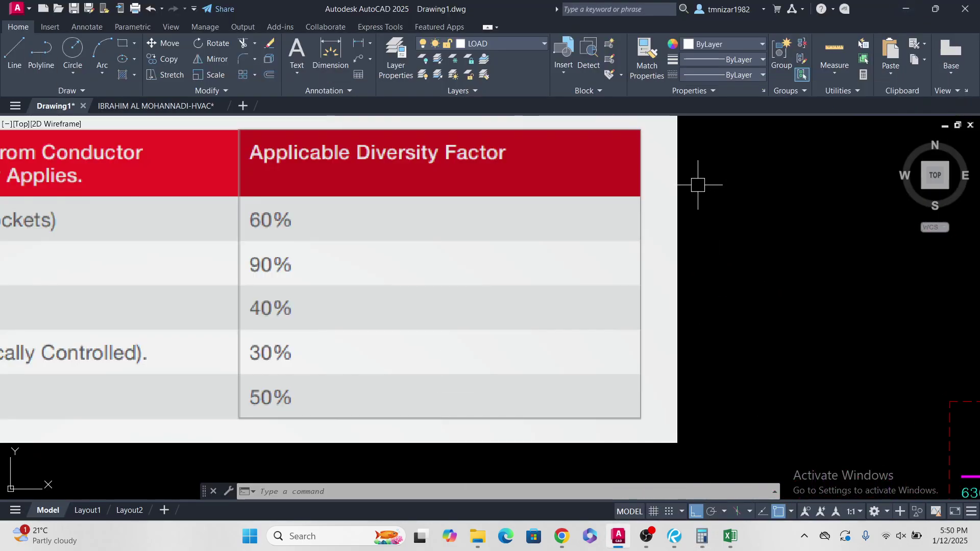
left_click(701, 535)
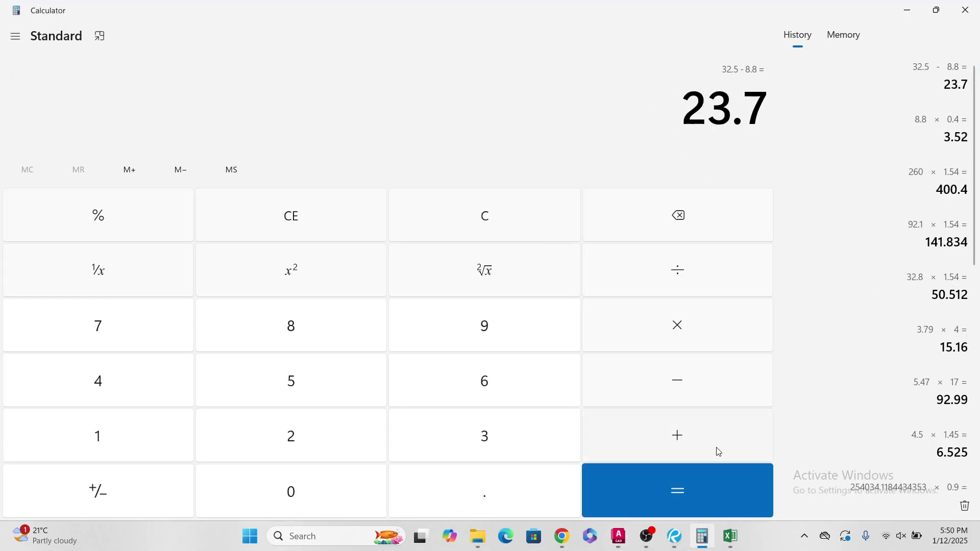
left_click(678, 328)
left_click(490, 500)
left_click(484, 383)
left_click(717, 488)
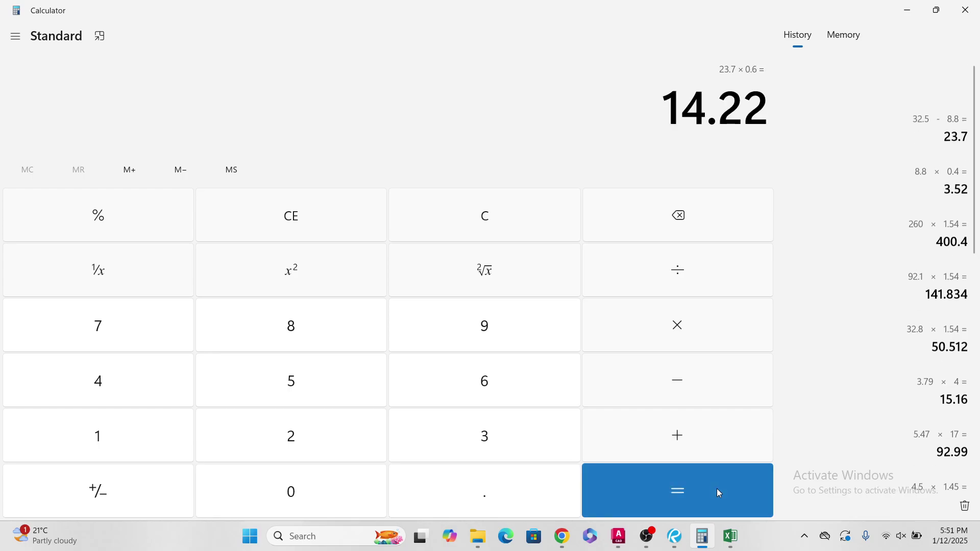
Step: Return to the drawing and copy the 3.52 text directly below itself, above the DB-GF-Villa label
left_click(914, 8)
scroll(685, 241, "down", 4)
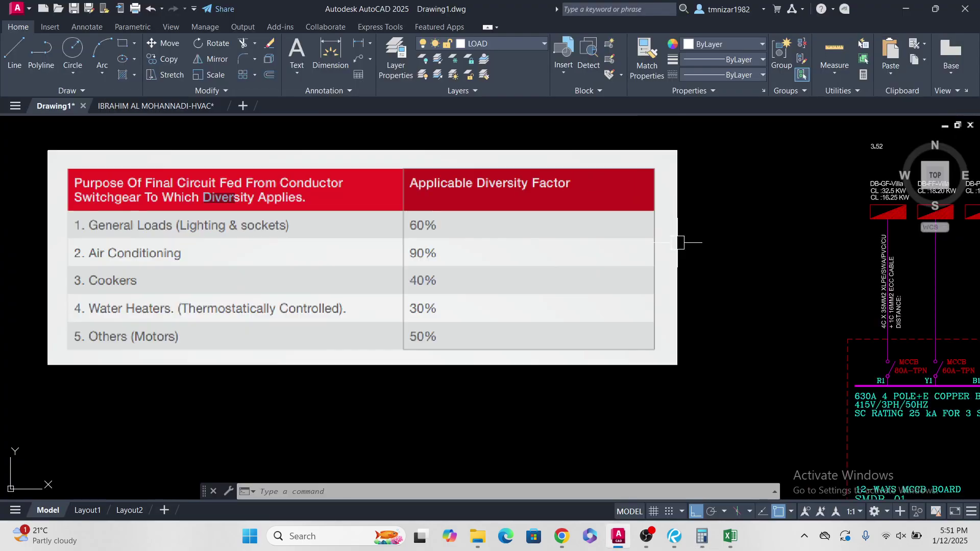
scroll(766, 199, "up", 2)
middle_click_drag(779, 175, 624, 246)
scroll(643, 229, "up", 4)
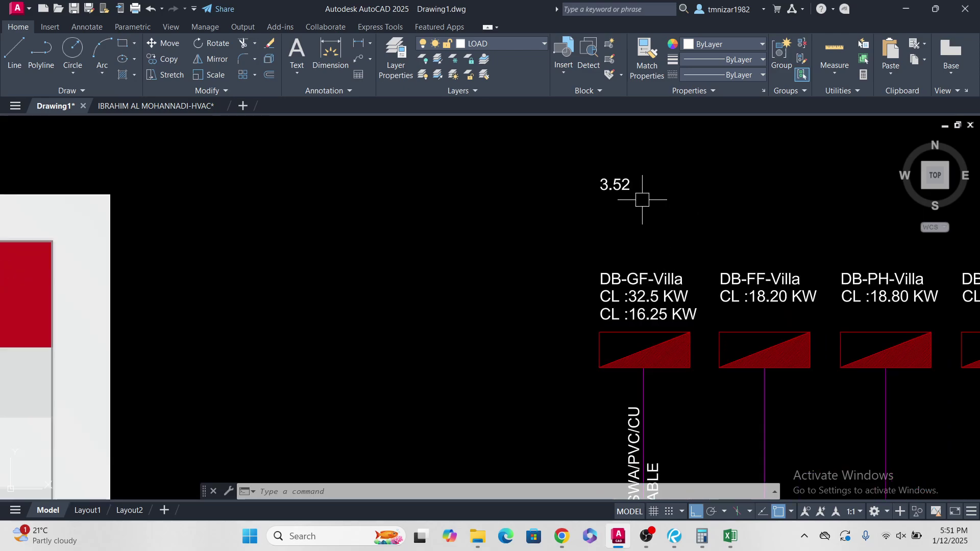
left_click(615, 223)
type("CO")
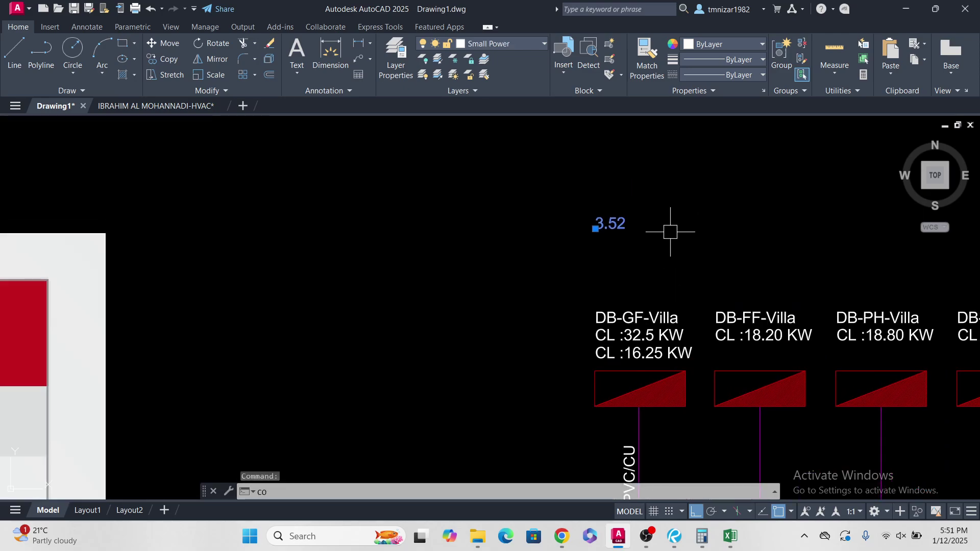
key("space")
left_click(676, 215)
left_click(676, 238)
key("Escape")
scroll(605, 242, "up", 4)
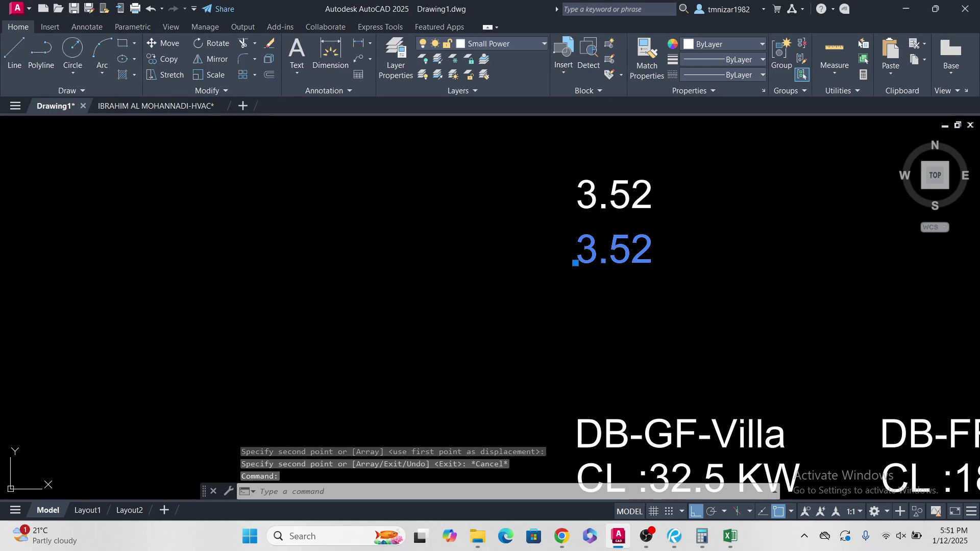
Step: Change the lower 3.52 text to the general-loads demand 14.22
double_click(605, 245)
left_click_drag(647, 250, 560, 254)
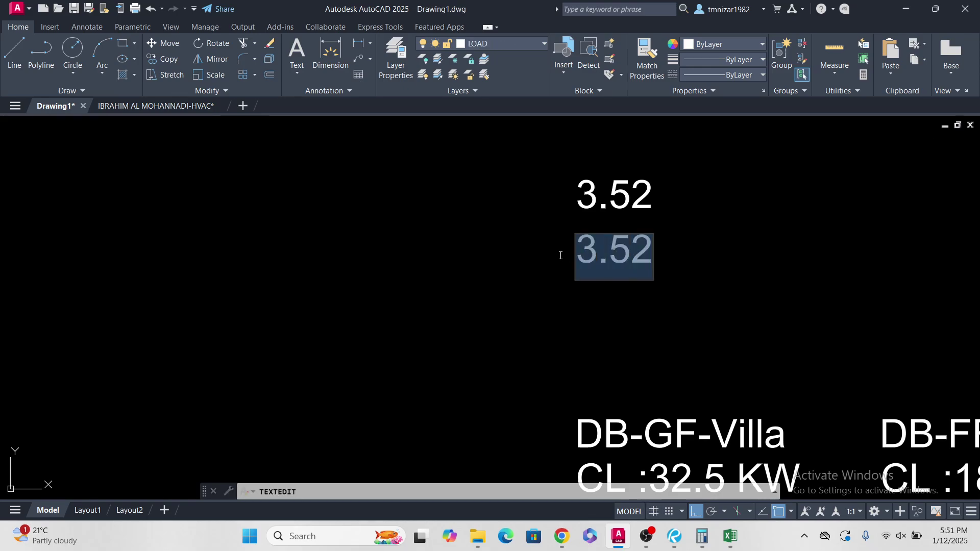
type("14.22")
key("Return")
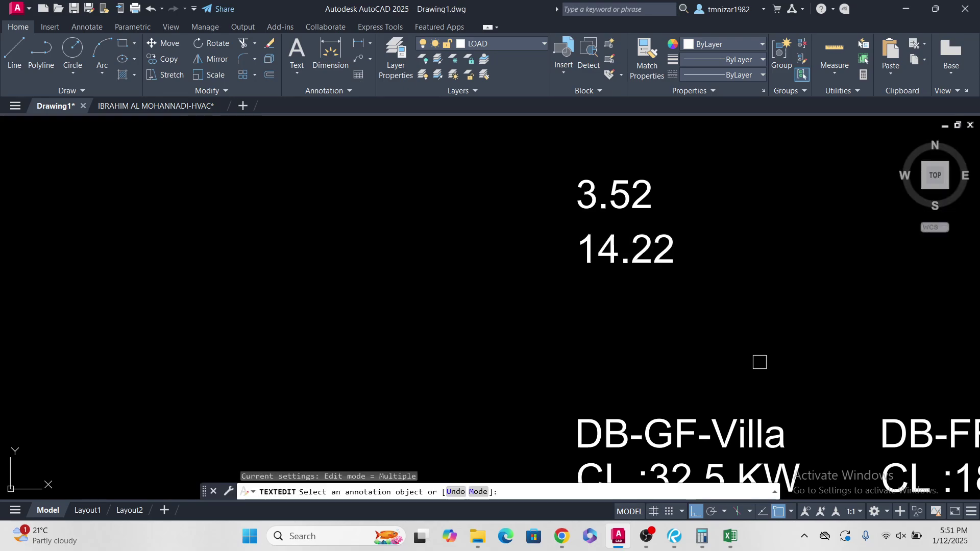
scroll(550, 250, "down", 3)
key("Escape")
Step: Copy the 14.22 text horizontally to the empty space above and between DB-FF-Villa and DB-PH-Villa
left_click(566, 250)
middle_click_drag(599, 267, 582, 278)
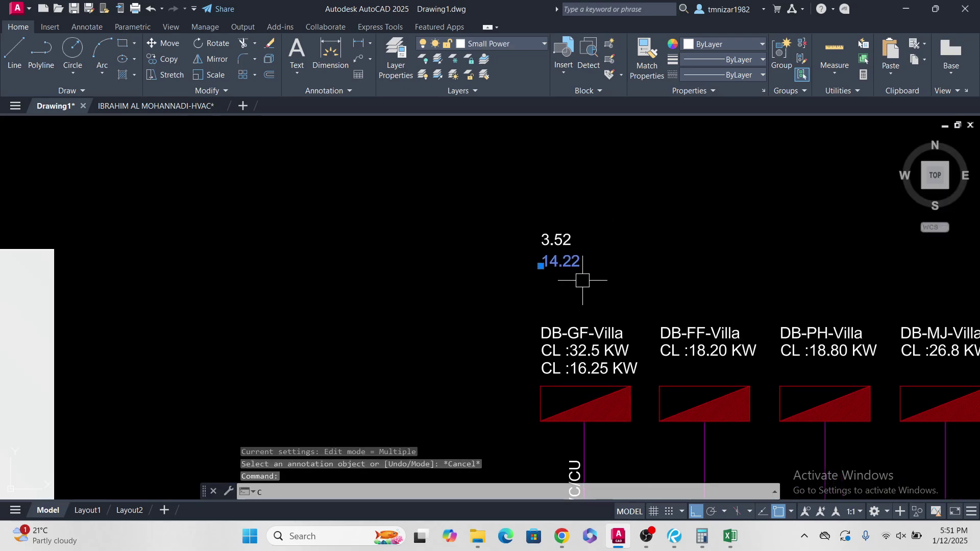
type("co")
key("Return")
left_click(541, 266)
left_click(740, 274)
key("Escape")
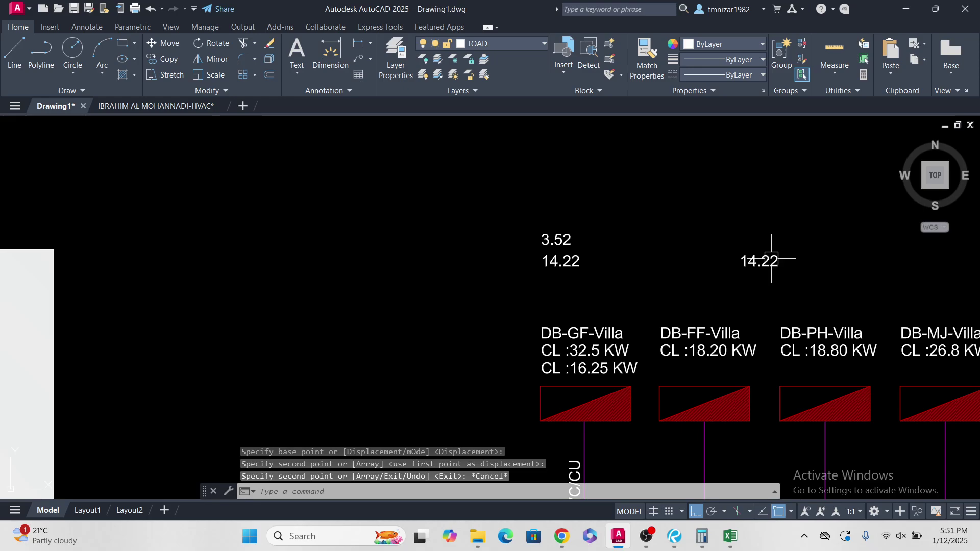
Step: Select the 3.52 and 14.22 values stacked above DB-GF-Villa for the S2 command
key("Escape")
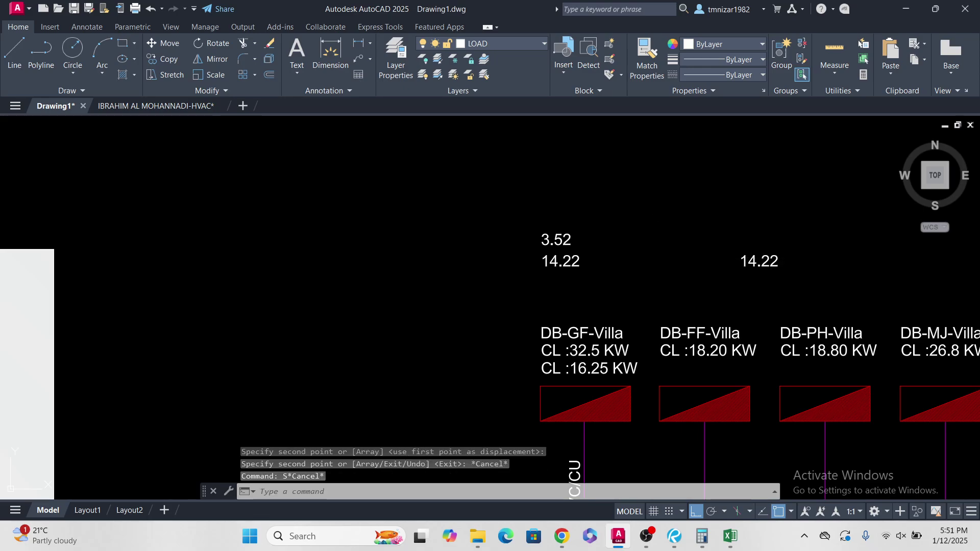
left_click(615, 199)
left_click(496, 278)
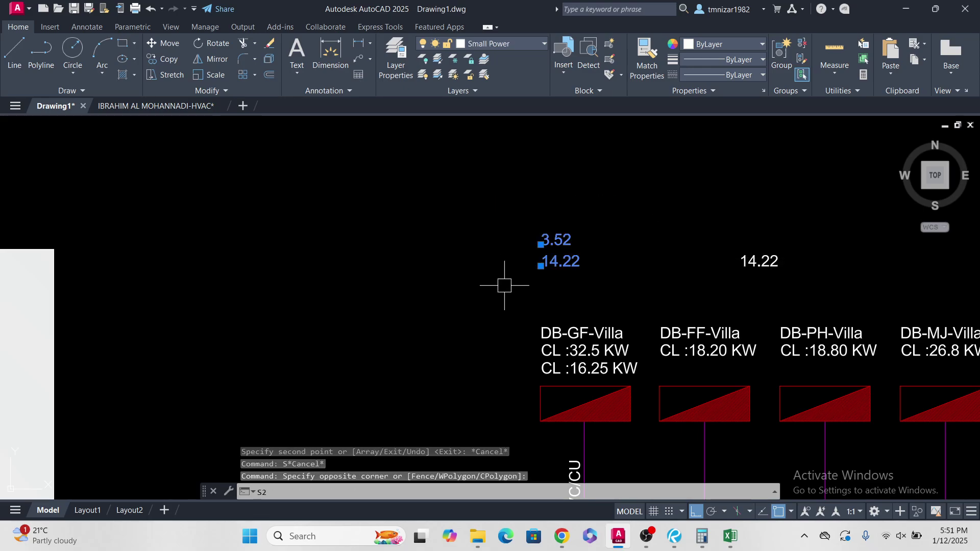
Step: Sum the 3.52 and 14.22 texts above DB-GF-Villa with the S2 command, writing the total into the separate copied number
type("s")
key("Return")
left_click(784, 256)
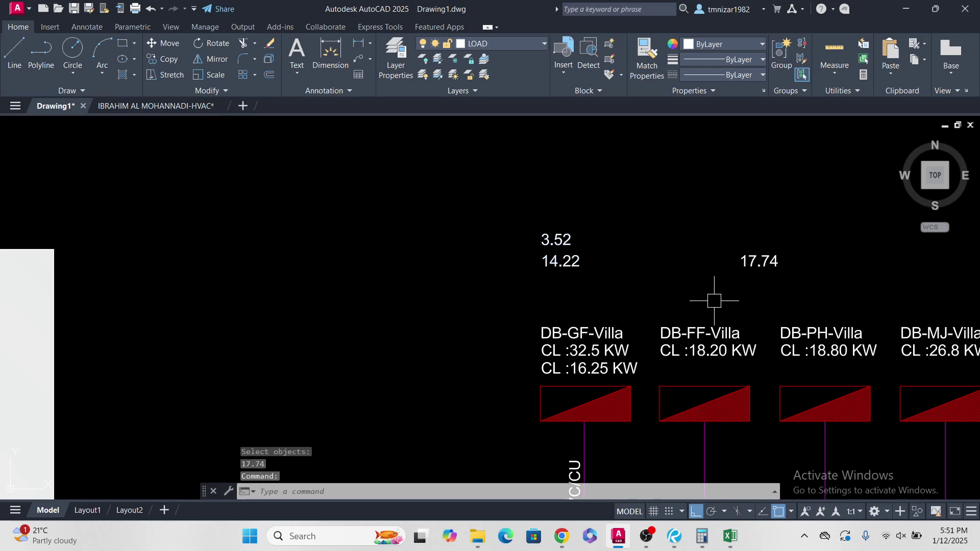
Step: Set the second CL line under DB-GF-Villa to 17.74 KW
scroll(590, 369, "up", 2)
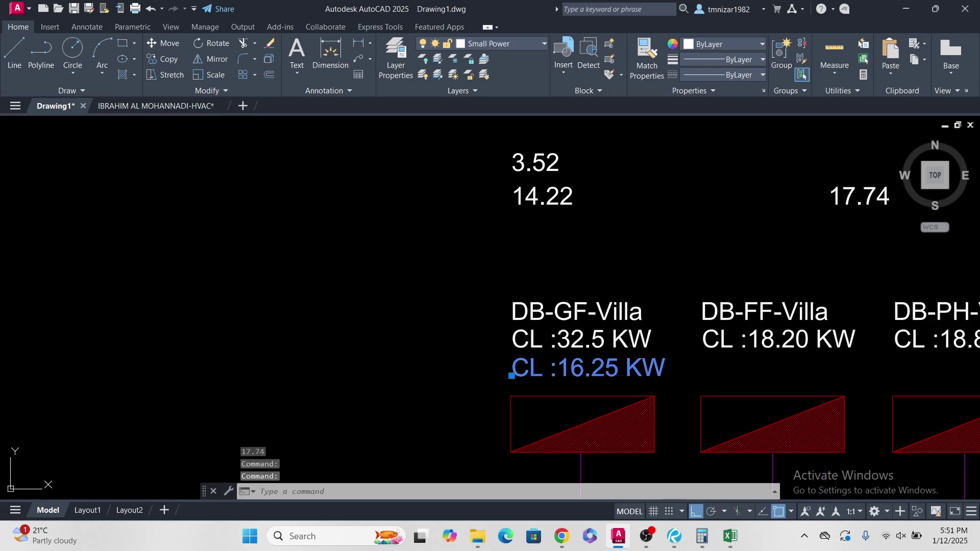
double_click(574, 362)
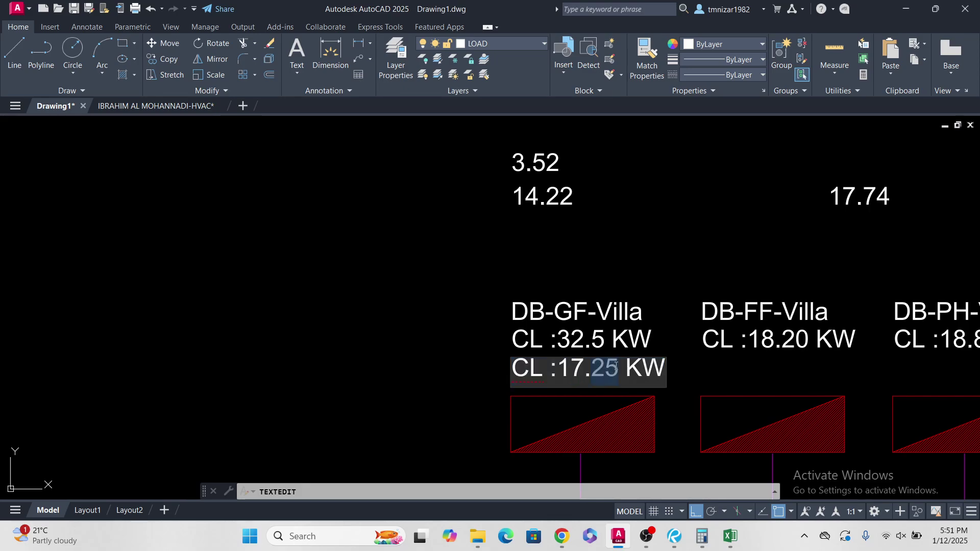
type("74")
left_click(674, 309)
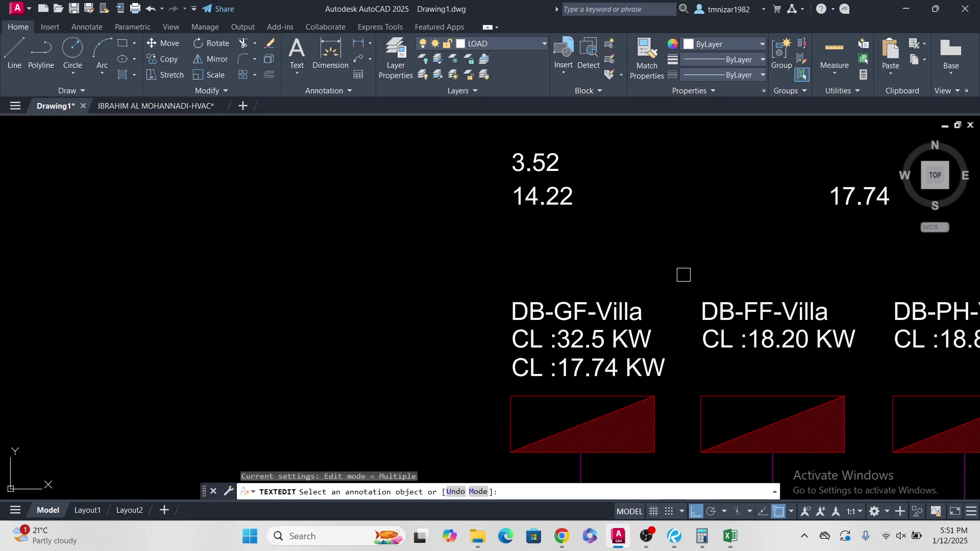
key("Escape")
Step: Erase the three temporary calculation numbers above the DB-GF-Villa and DB-FF-Villa labels
scroll(637, 236, "down", 2)
scroll(637, 236, "down", 1)
left_click(776, 170)
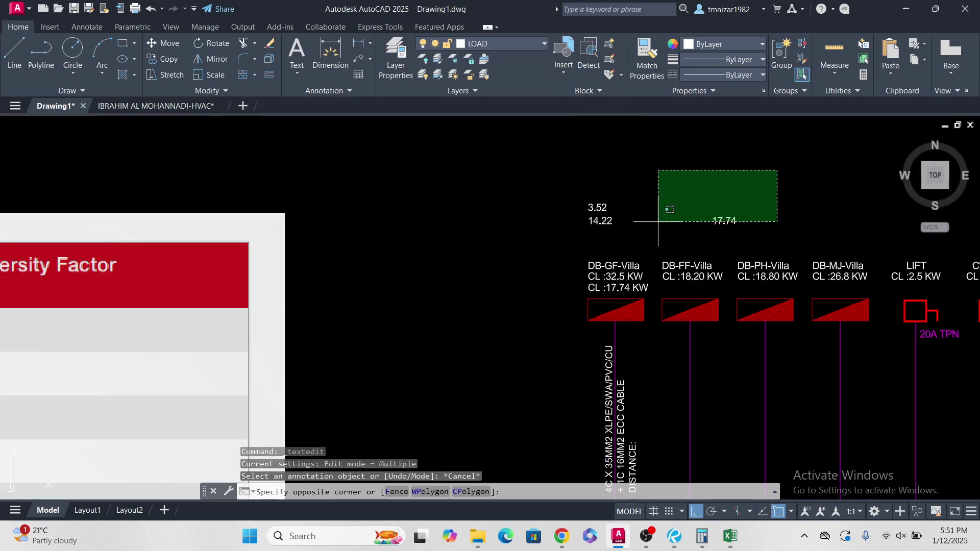
left_click(523, 254)
type("e")
key("Return")
Step: Copy the CL load text of DB-FF-Villa straight down to form a second line beneath it
scroll(707, 313, "up", 4)
left_click(661, 240)
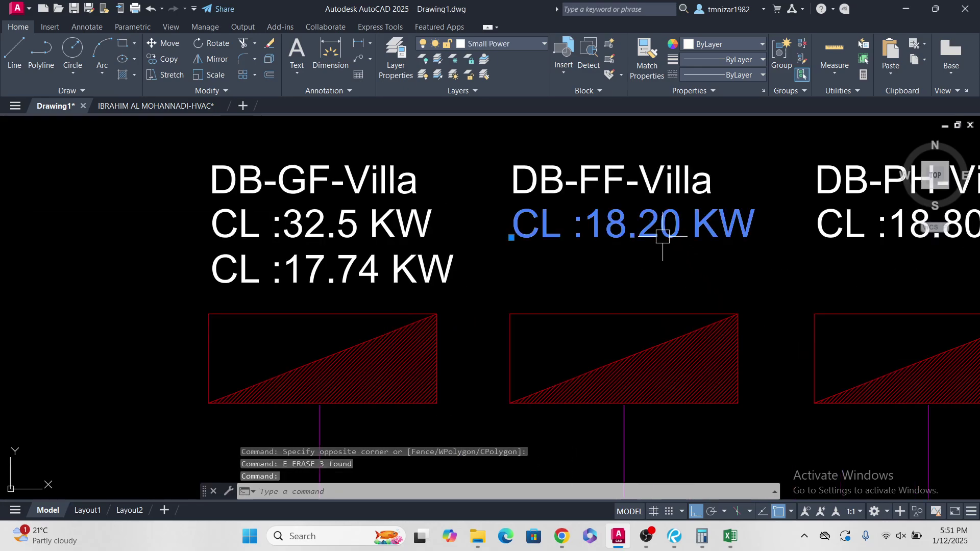
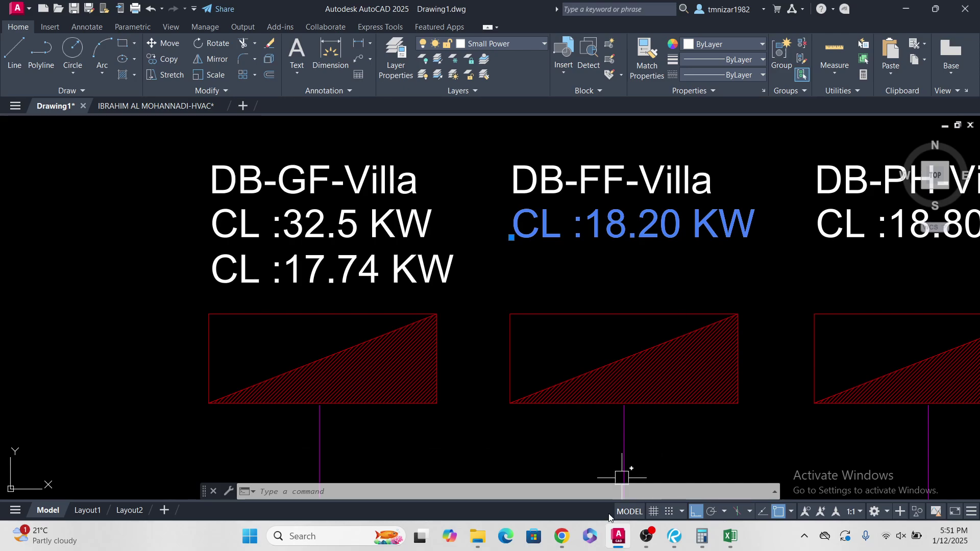
type("co")
key("Return")
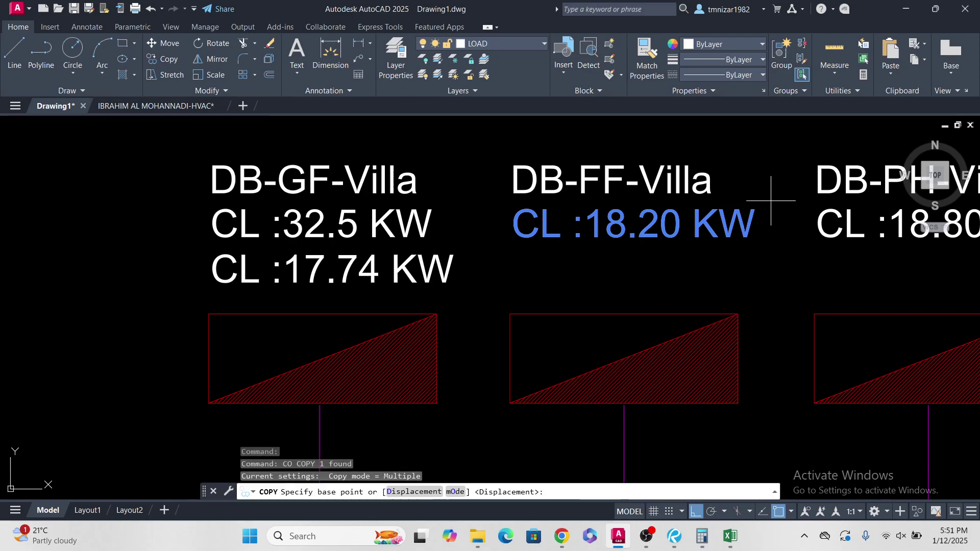
scroll(765, 251, "up", 2)
left_click(776, 212)
left_click(776, 273)
key("Escape")
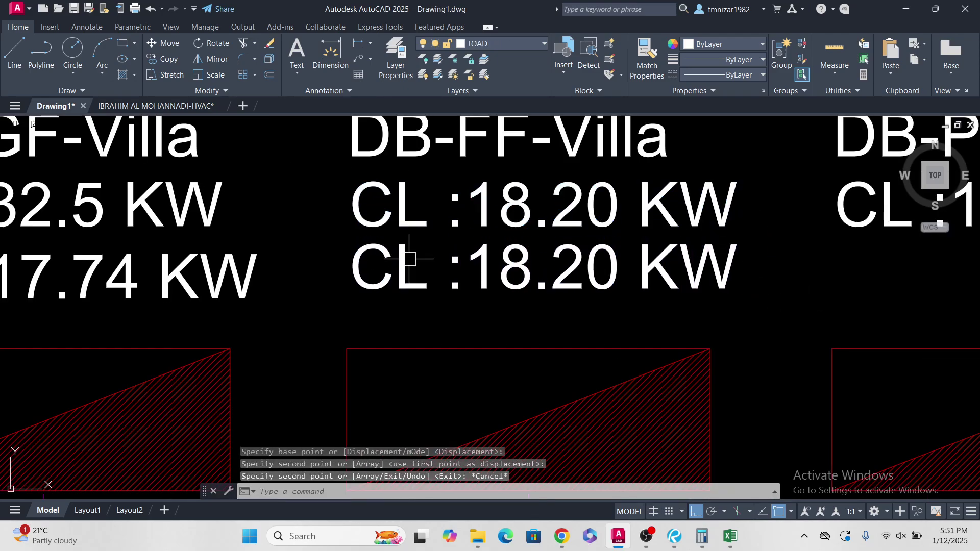
Step: Set the copied CL line under DB-FF-Villa to 9.10 KW
double_click(477, 264)
double_click(477, 264)
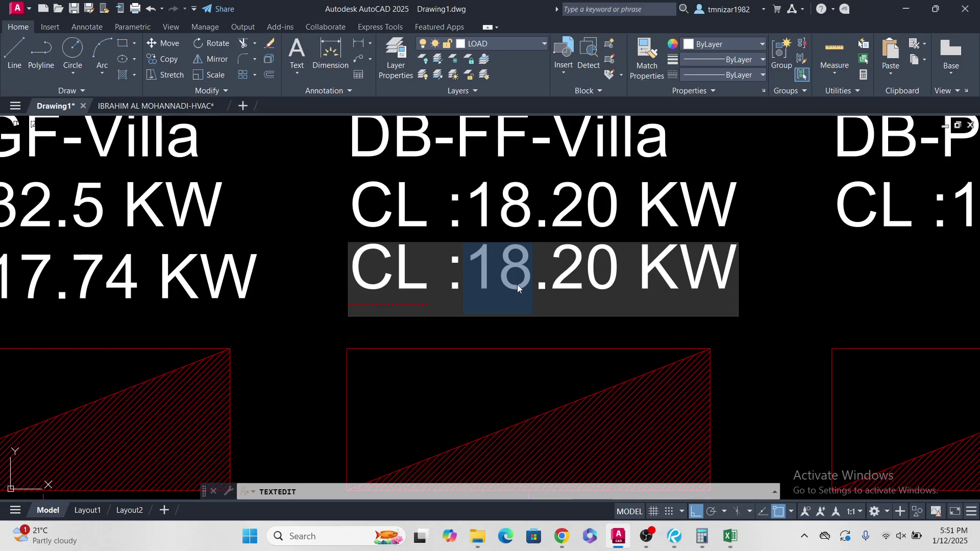
type("9")
left_click_drag(543, 268, 520, 271)
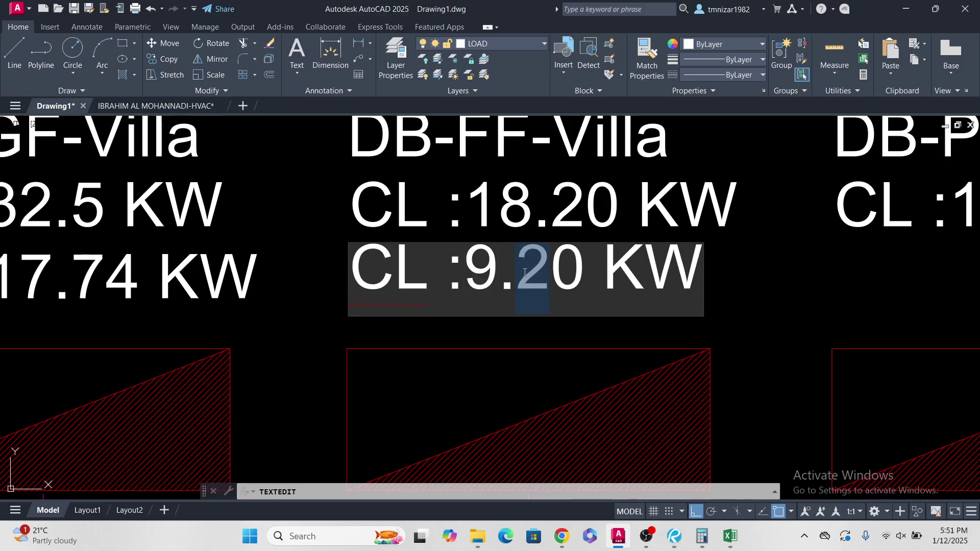
type("1")
key("Escape")
Step: Copy the CL load text of DB-PH-Villa straight down as a second line
scroll(622, 261, "down", 3)
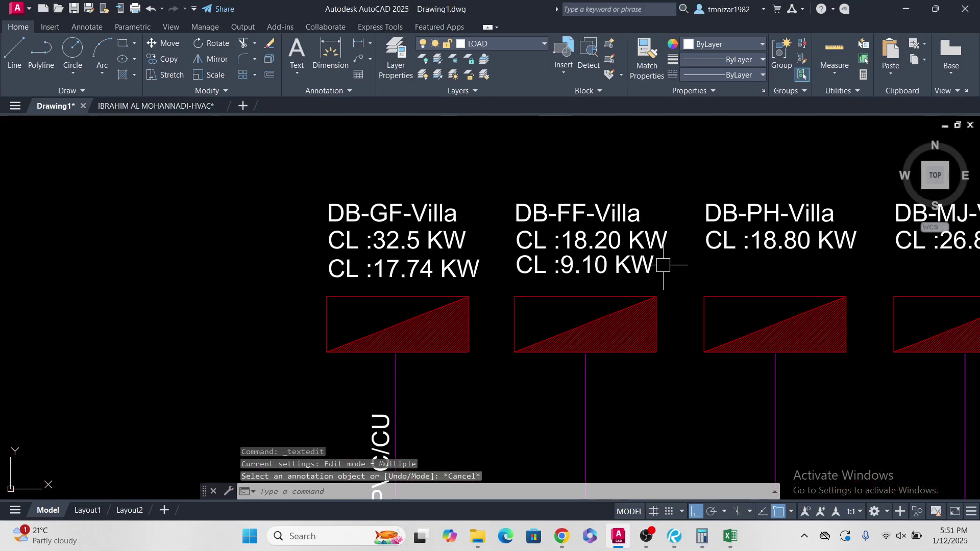
middle_click_drag(763, 241, 592, 282)
left_click(664, 281)
scroll(695, 299, "up", 3)
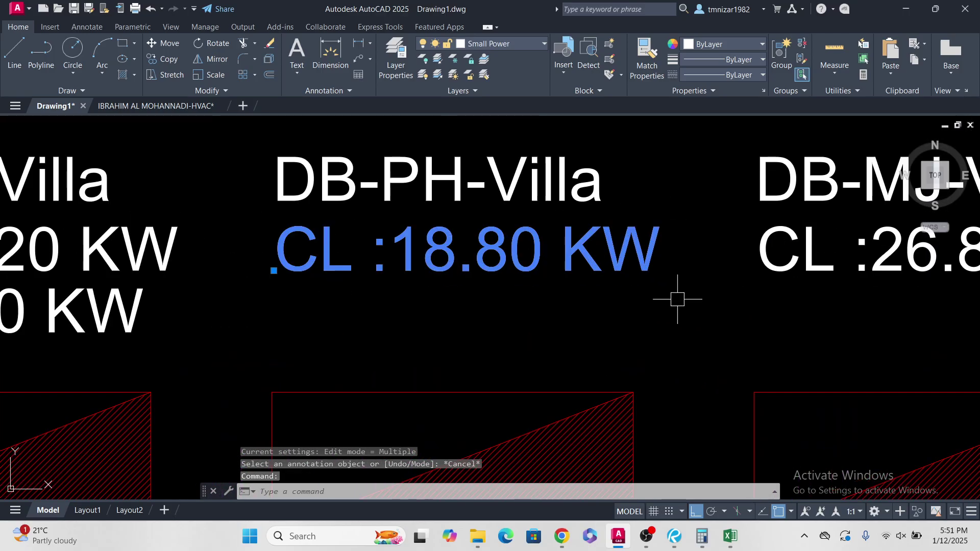
type("co")
key("Return")
left_click(686, 286)
left_click(692, 346)
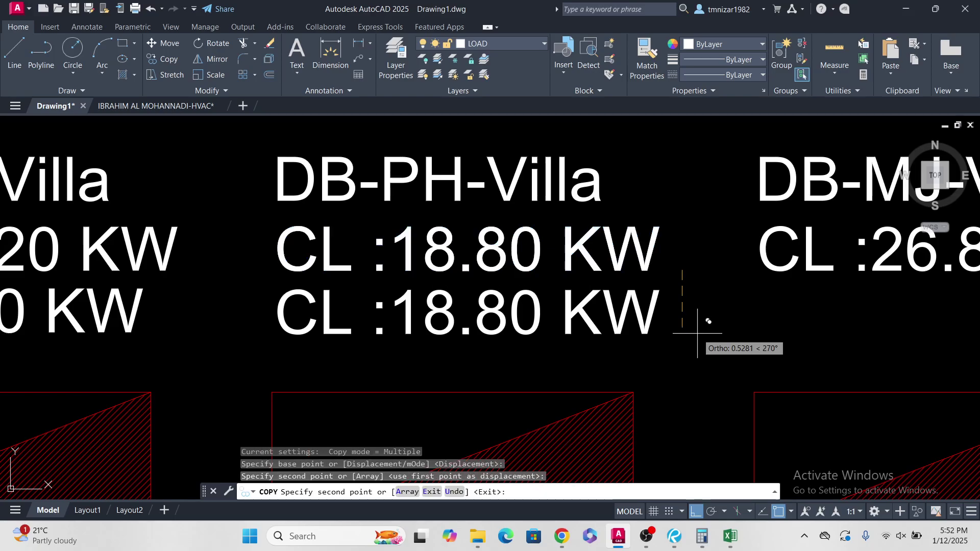
key("Escape")
Step: Set the copied CL line under DB-PH-Villa to 09.40 KW
double_click(446, 319)
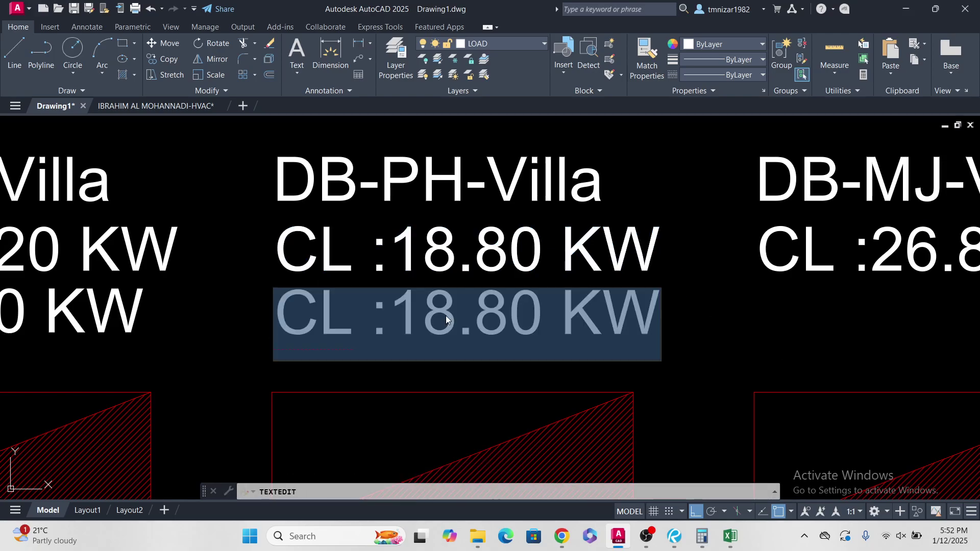
left_click_drag(455, 340, 400, 305)
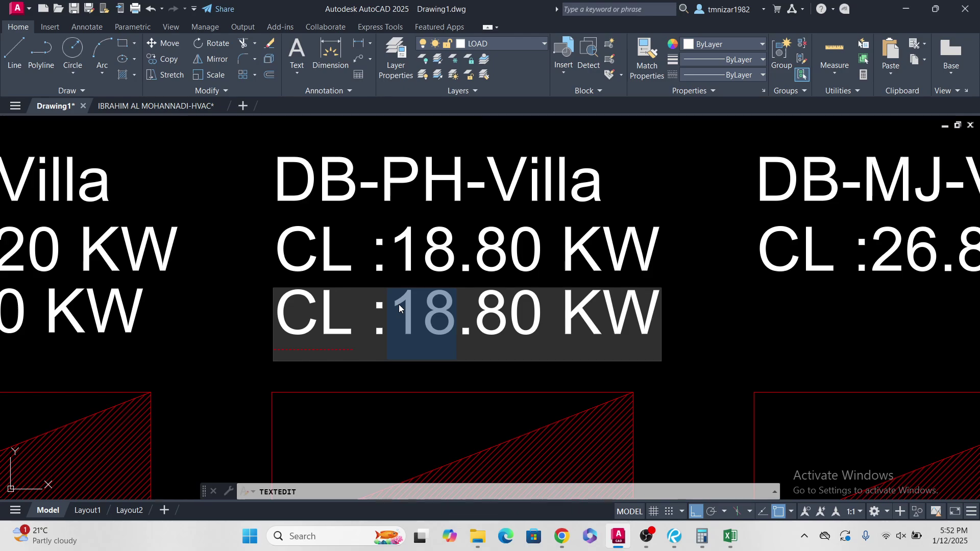
type("09")
left_click_drag(474, 310, 509, 309)
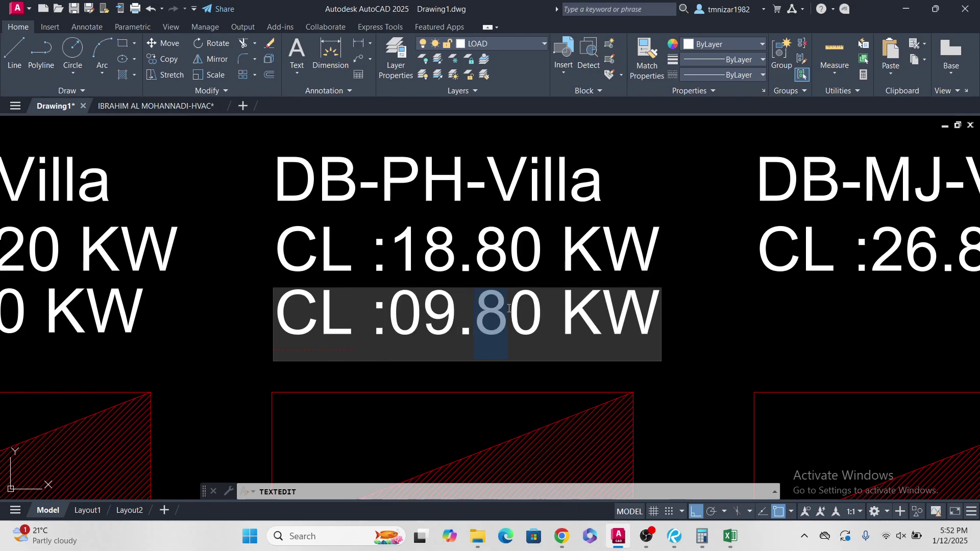
type("4")
key("Escape")
key("Escape")
Step: Copy the CL load text of DB-MJ-Villa straight down as a second line
scroll(669, 301, "down", 4)
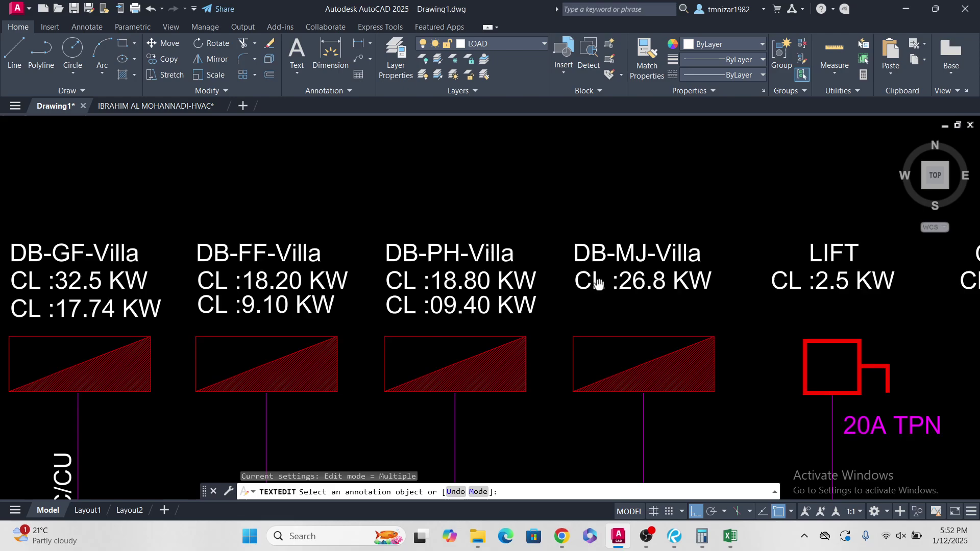
scroll(669, 301, "up", 2)
left_click(666, 302)
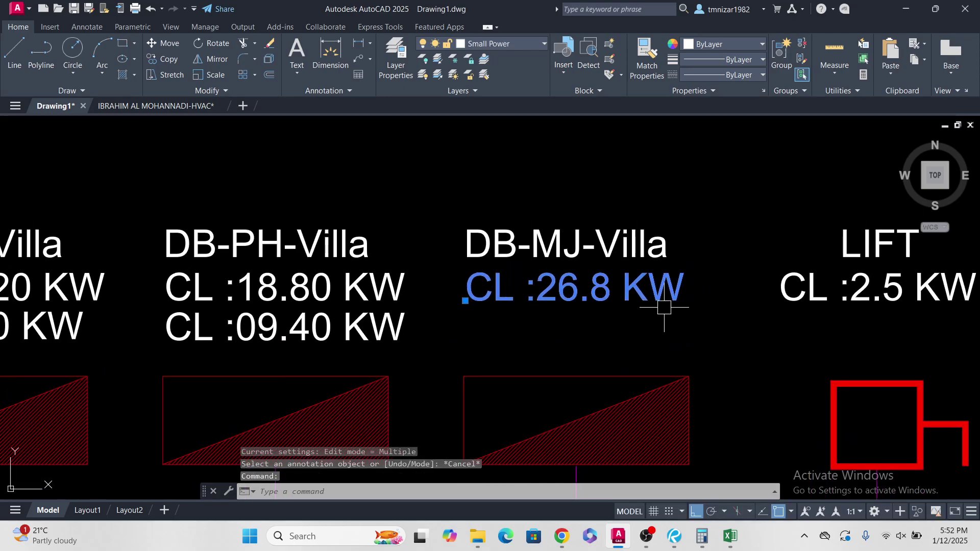
type("co")
key("Return")
left_click(700, 284)
left_click(700, 329)
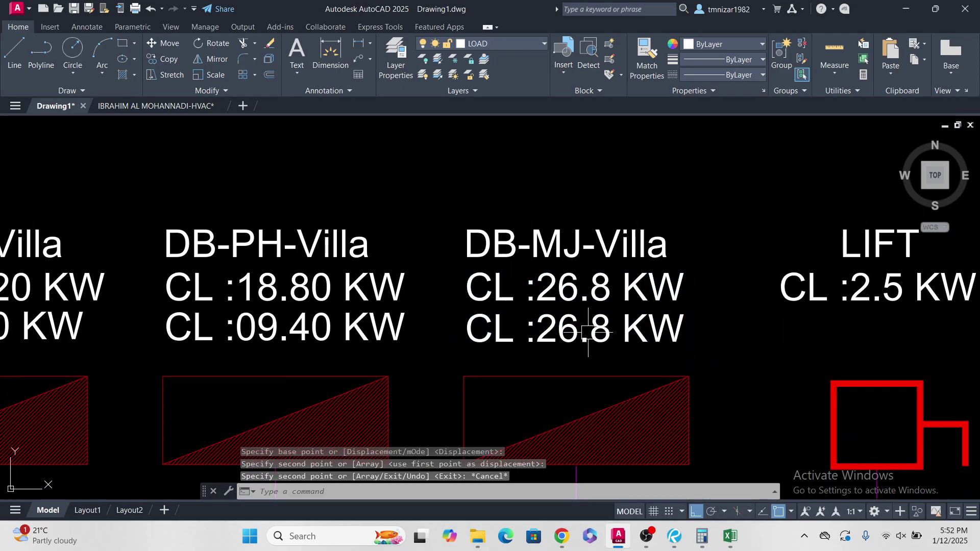
key("Escape")
Step: Set the copied CL line under DB-MJ-Villa to 13.4 KW, removing the leftover decimal digits
scroll(586, 330, "up", 2)
double_click(545, 314)
left_click_drag(574, 327, 522, 320)
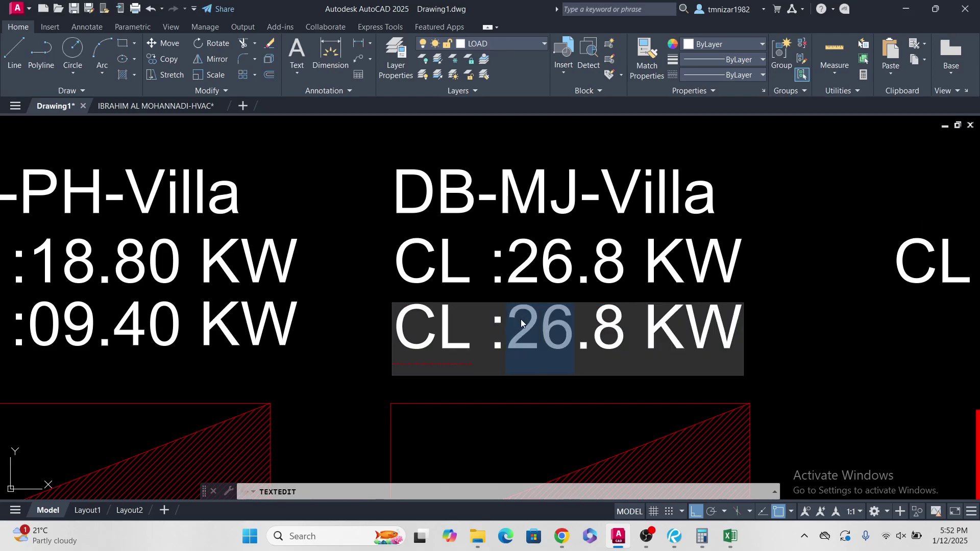
type("13.4")
key("Return")
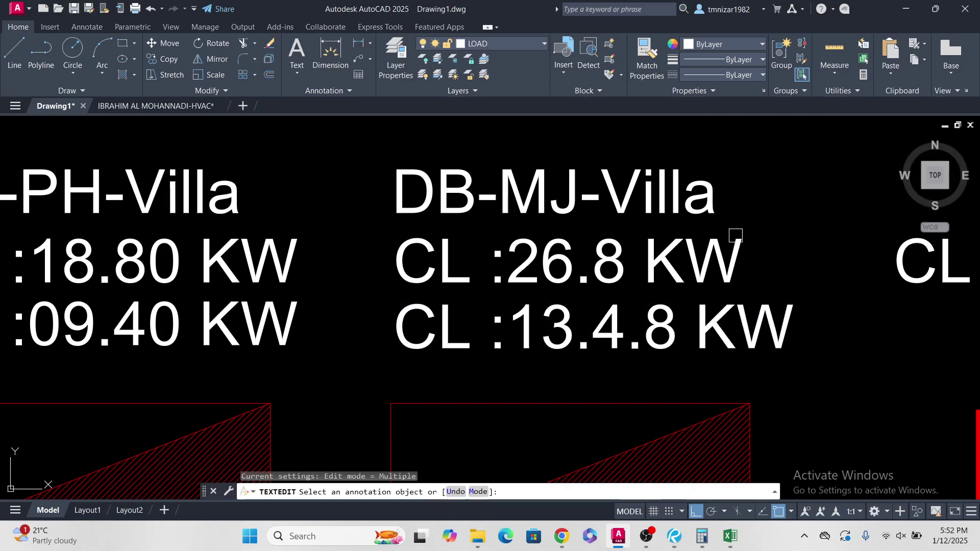
left_click(675, 327)
left_click_drag(674, 324, 638, 326)
key("Delete")
key("Return")
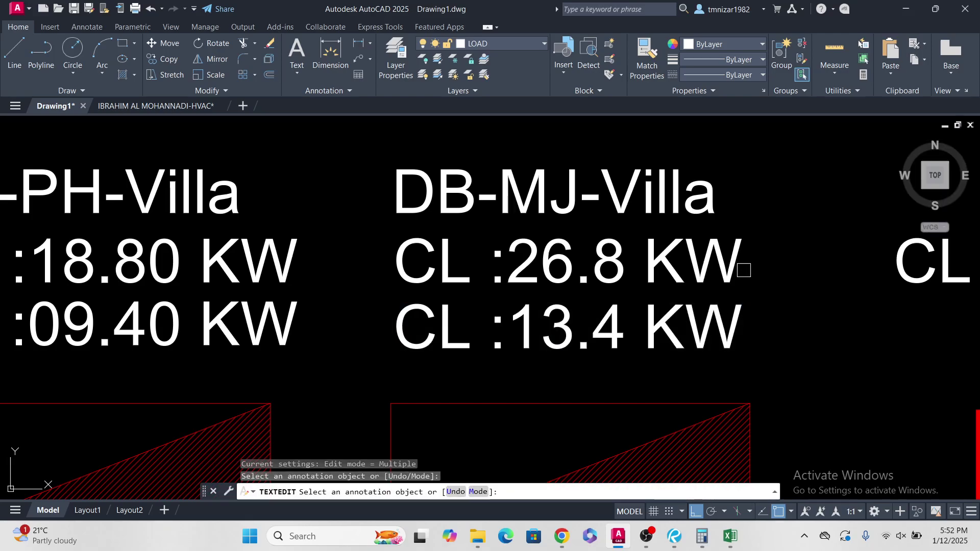
Step: Copy the CL load text of the LIFT straight down as a second line
scroll(684, 308, "down", 5)
middle_click_drag(684, 307, 559, 331)
scroll(633, 315, "up", 5)
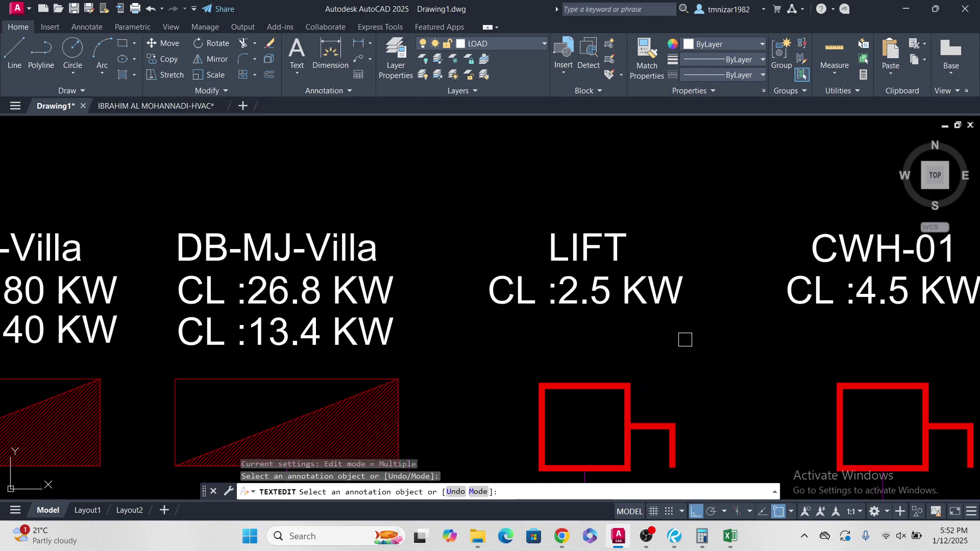
scroll(556, 271, "down", 10)
middle_click_drag(321, 308, 576, 300)
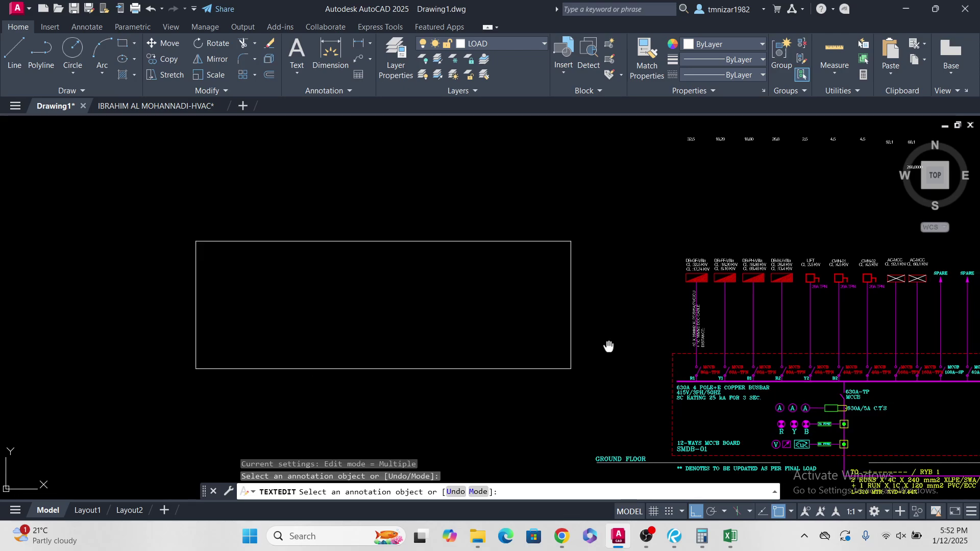
scroll(945, 275, "up", 6)
scroll(423, 300, "up", 2)
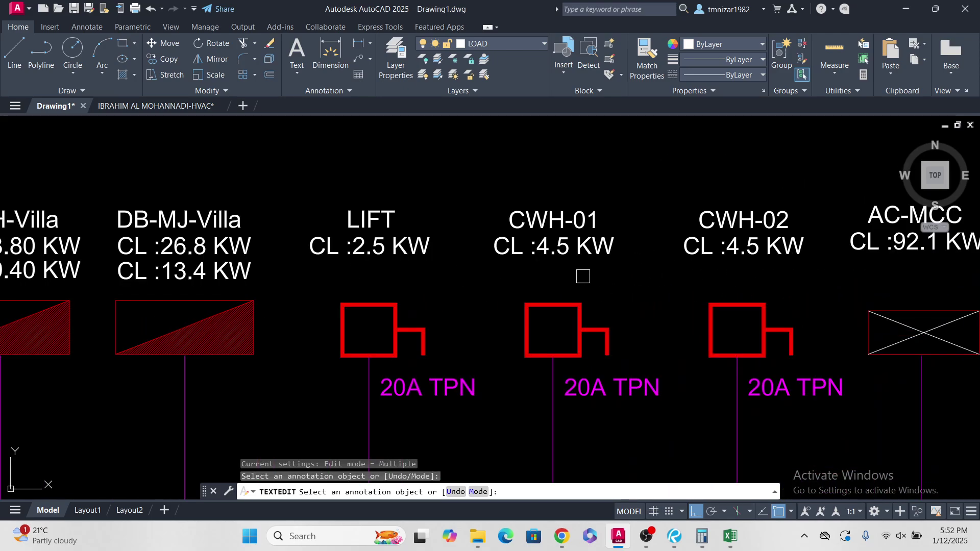
key("Escape")
left_click(403, 250)
middle_click_drag(405, 264, 469, 294)
type("co")
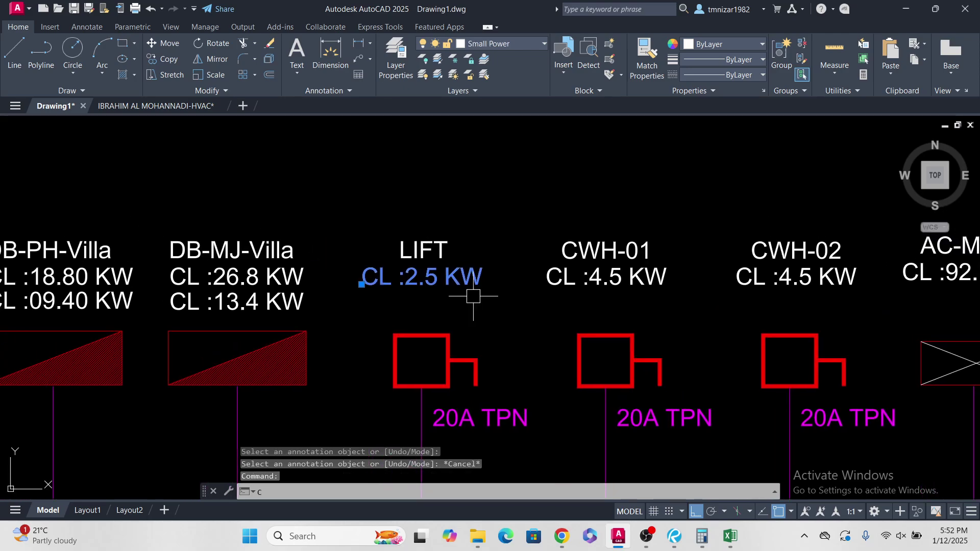
key("Return")
scroll(501, 293, "up", 2)
left_click(518, 298)
left_click(521, 341)
key("Escape")
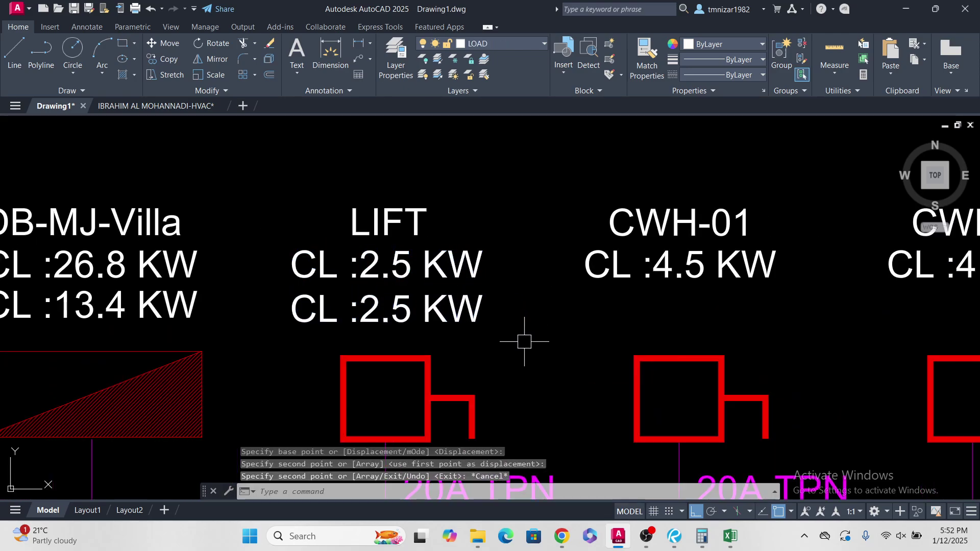
Step: Set the copied CL line under LIFT to 1.25 KW
scroll(326, 295, "up", 2)
double_click(401, 308)
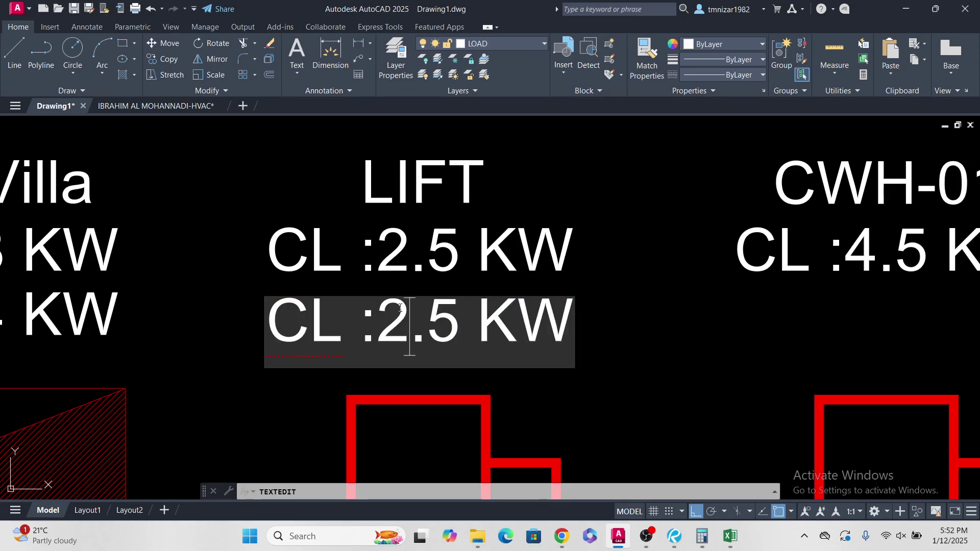
type("1.")
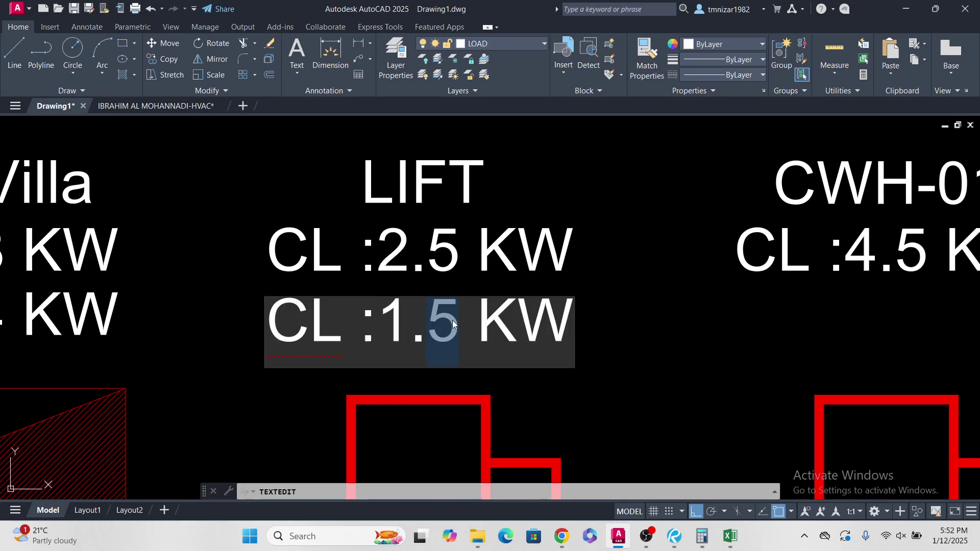
type("25")
left_click(650, 332)
key("Escape")
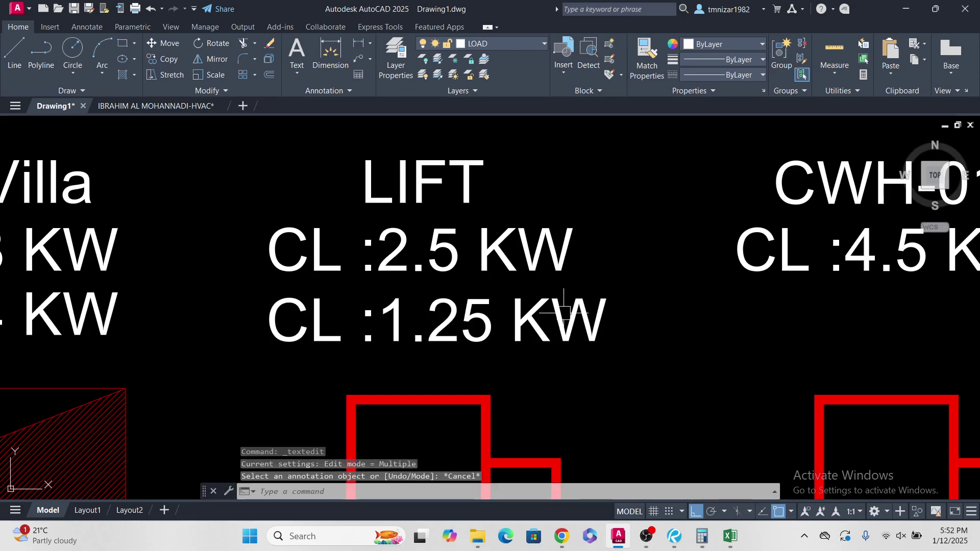
Step: Check the diversity factor table for the water heaters and return to the CWH-01 and CWH-02 loads
scroll(565, 310, "down", 10)
middle_click_drag(42, 333, 257, 299)
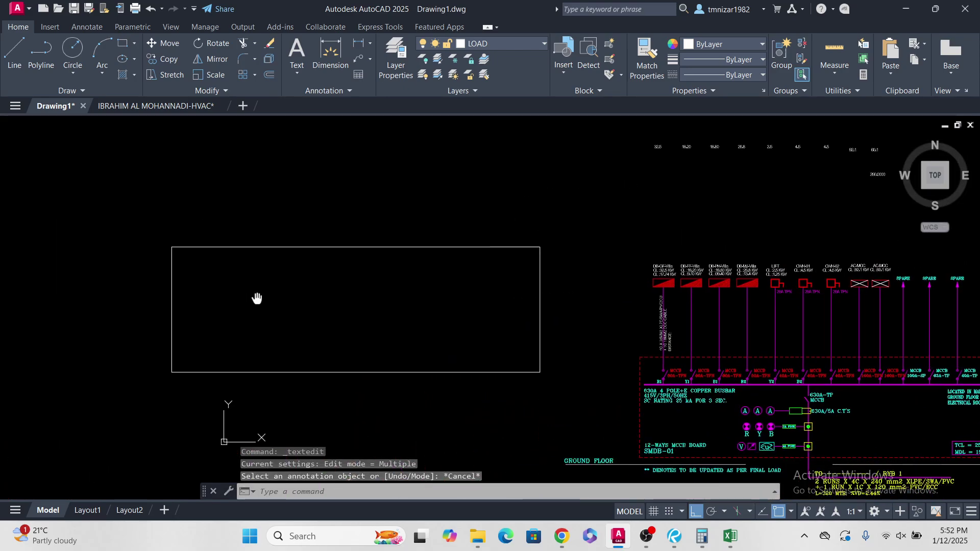
scroll(313, 307, "up", 4)
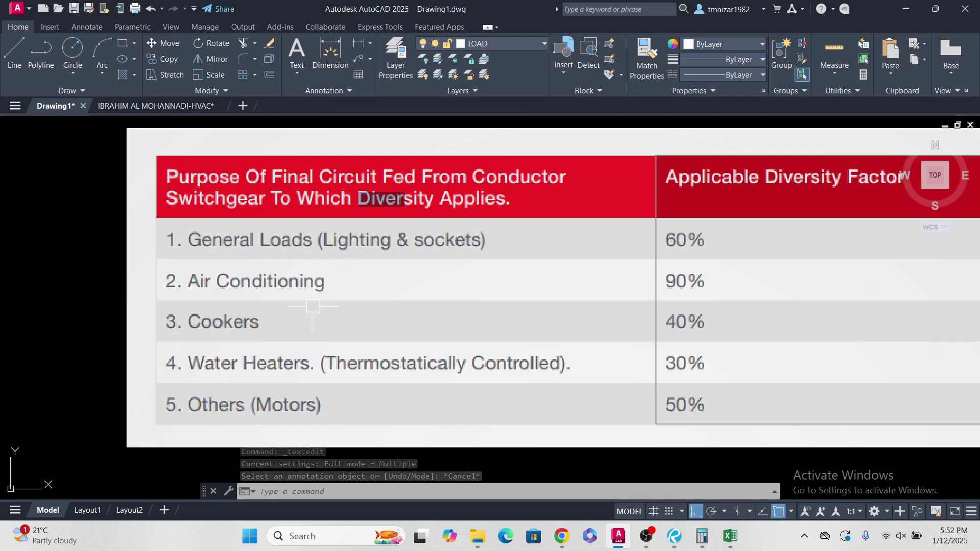
scroll(313, 306, "down", 5)
scroll(525, 286, "up", 5)
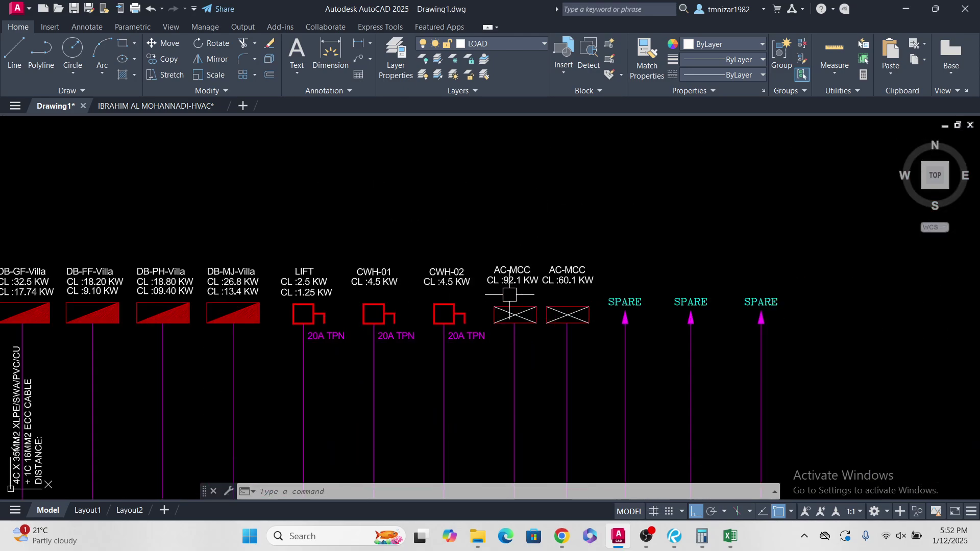
scroll(428, 274, "up", 4)
middle_click_drag(544, 303, 648, 288)
key("Escape")
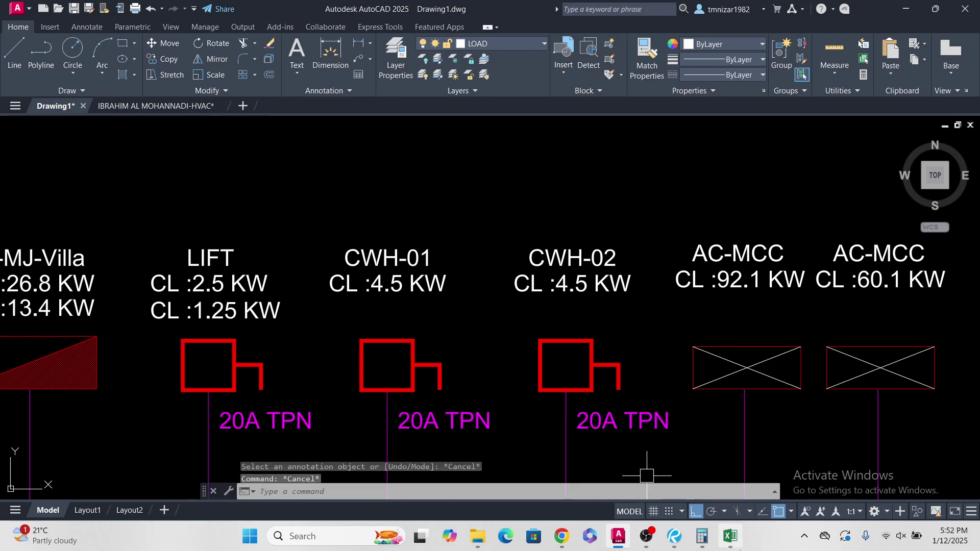
Step: Switch to Calculator, multiply the 4.5 KW water heater load by 0.3, and return to the drawing
left_click(709, 540)
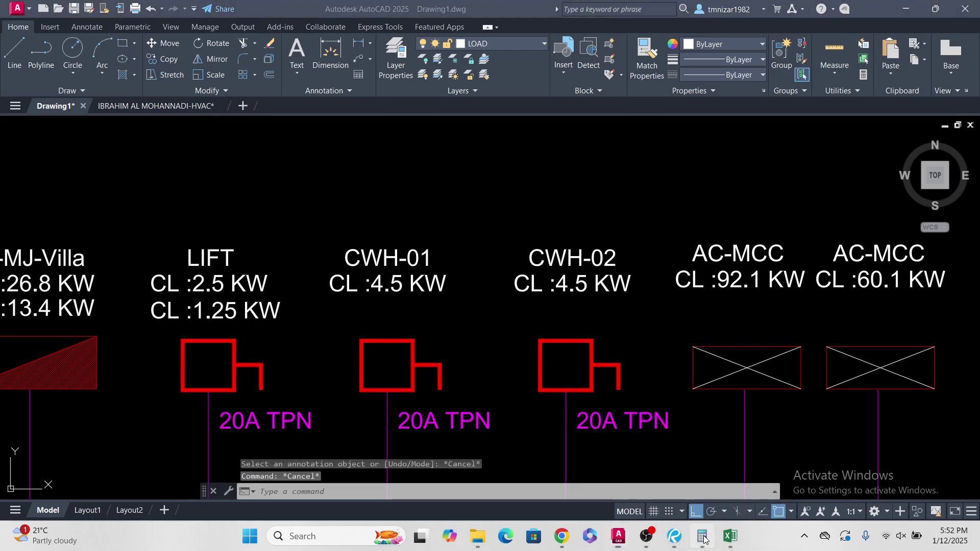
key("Escape")
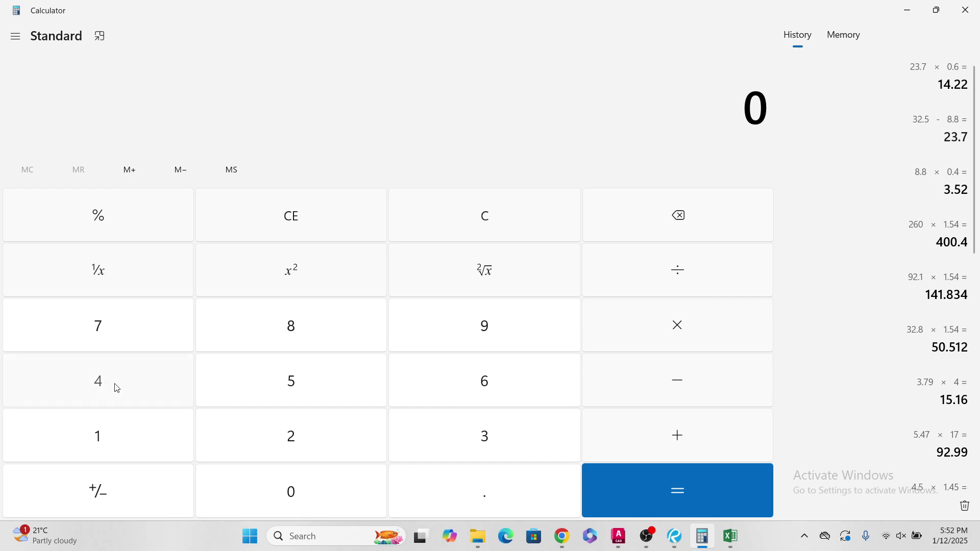
left_click(507, 488)
left_click(308, 383)
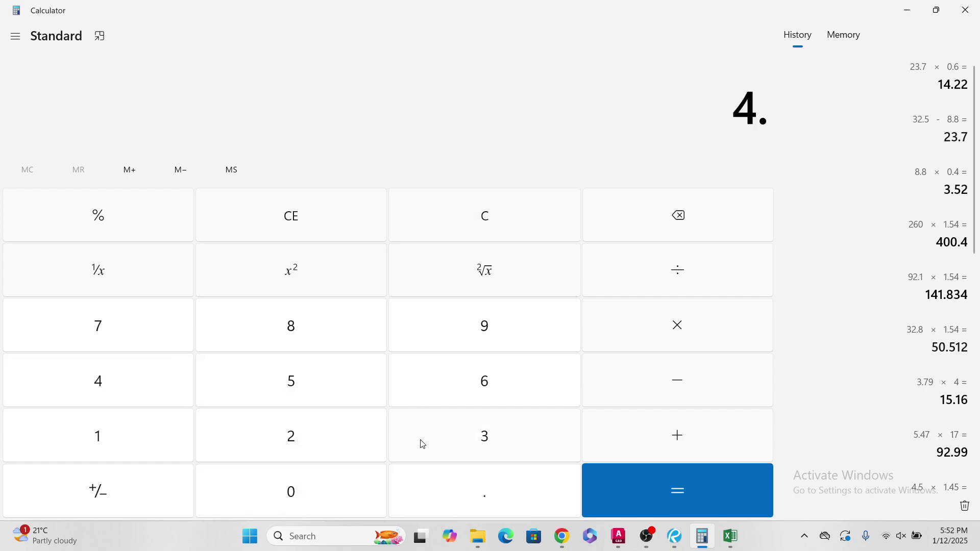
left_click(307, 368)
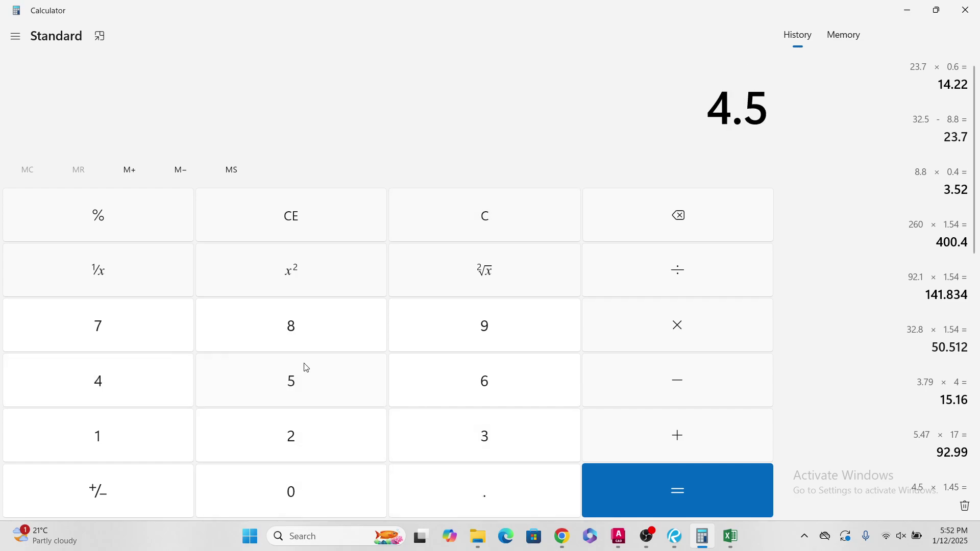
left_click(543, 493)
left_click(459, 426)
left_click(707, 488)
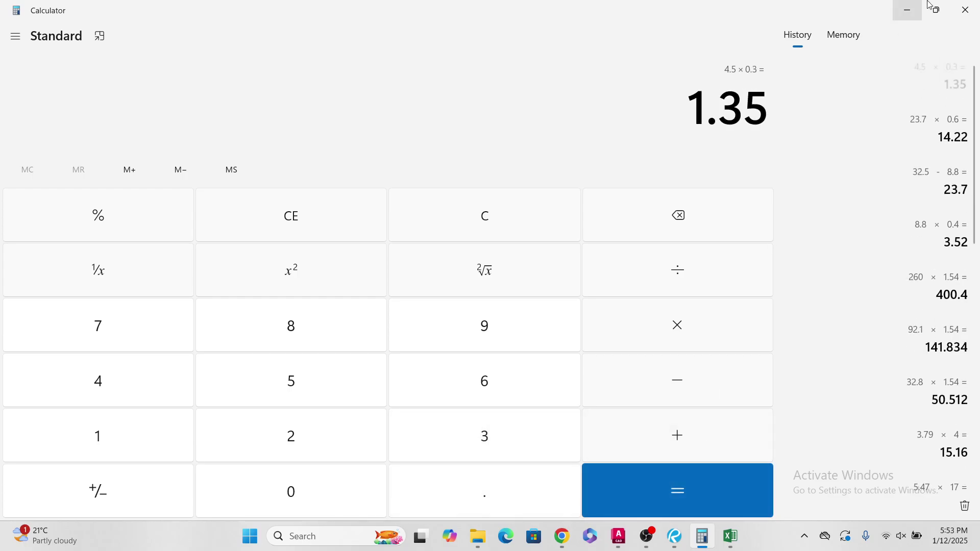
left_click(905, 9)
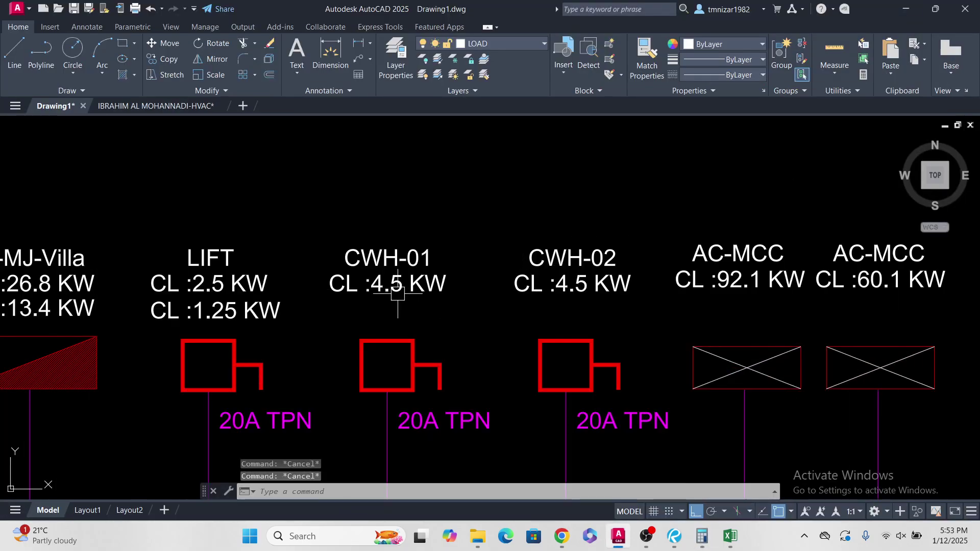
Step: Copy the CL load text of CWH-01 straight down as a second line
left_click(408, 283)
middle_click_drag(410, 281, 426, 301)
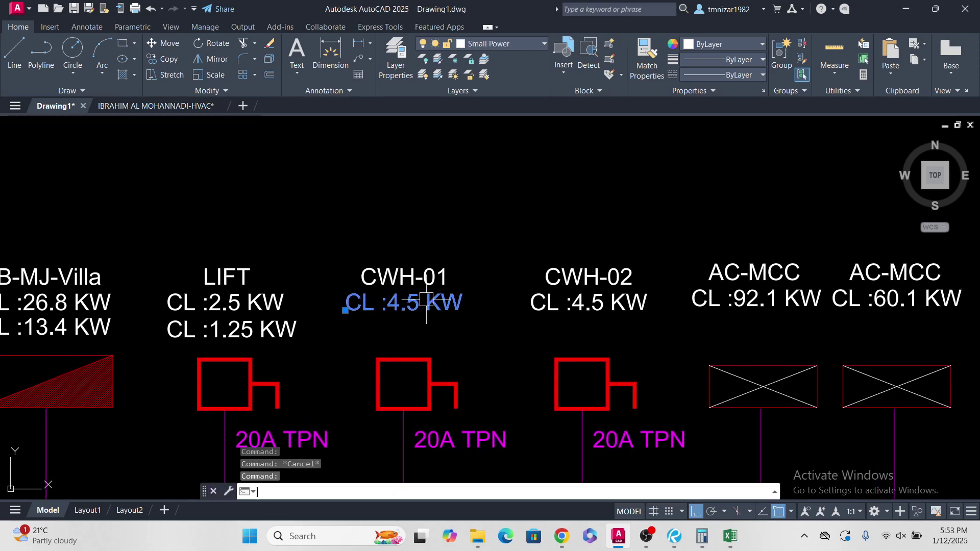
type("co")
key("Return")
scroll(448, 307, "up", 2)
left_click(503, 309)
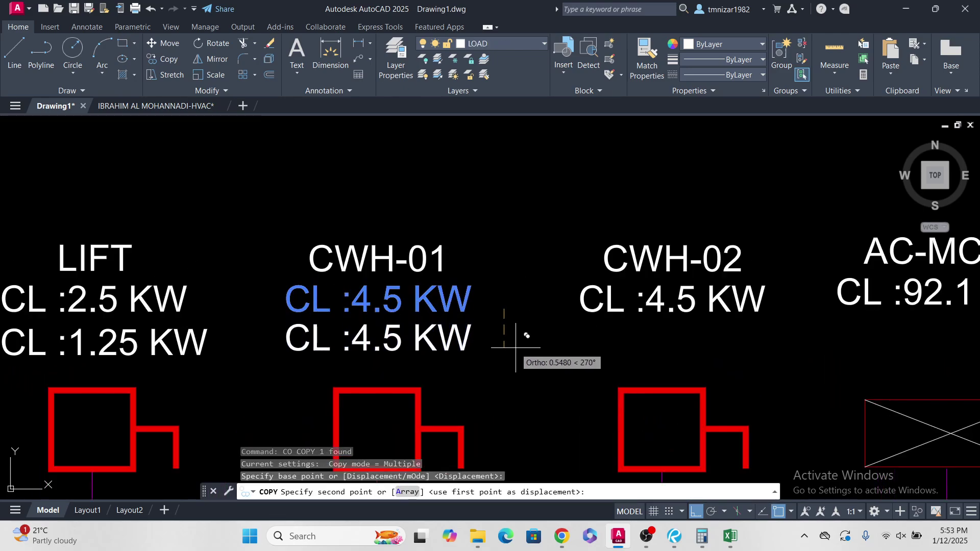
left_click(515, 348)
key("Escape")
Step: Set the copied CL line under CWH-01 to 1.35 KW
scroll(388, 337, "up", 2)
left_click(383, 337)
double_click(383, 337)
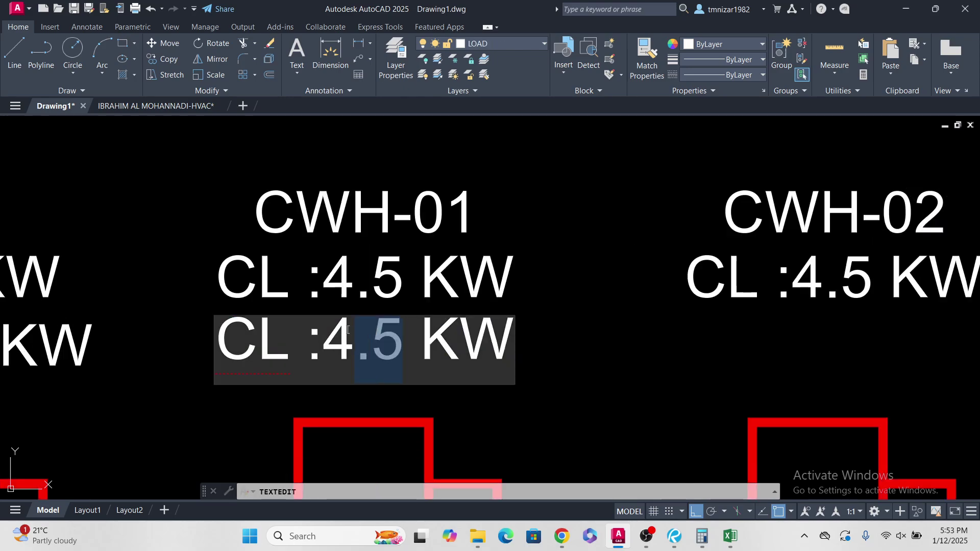
type("1.35")
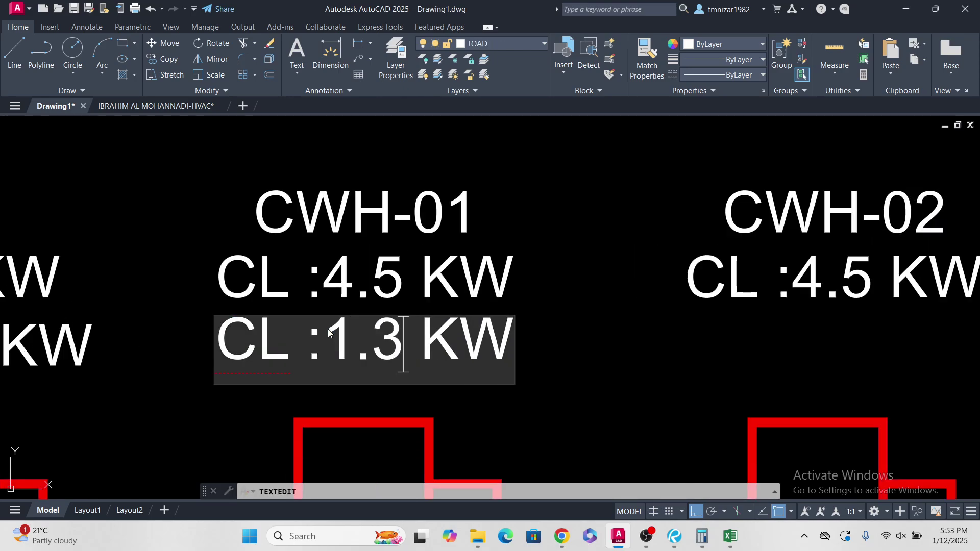
left_click(632, 356)
key("Escape")
Step: Copy the 1.35 KW line of CWH-01 horizontally to beneath the CL load text of CWH-02
left_click(544, 365)
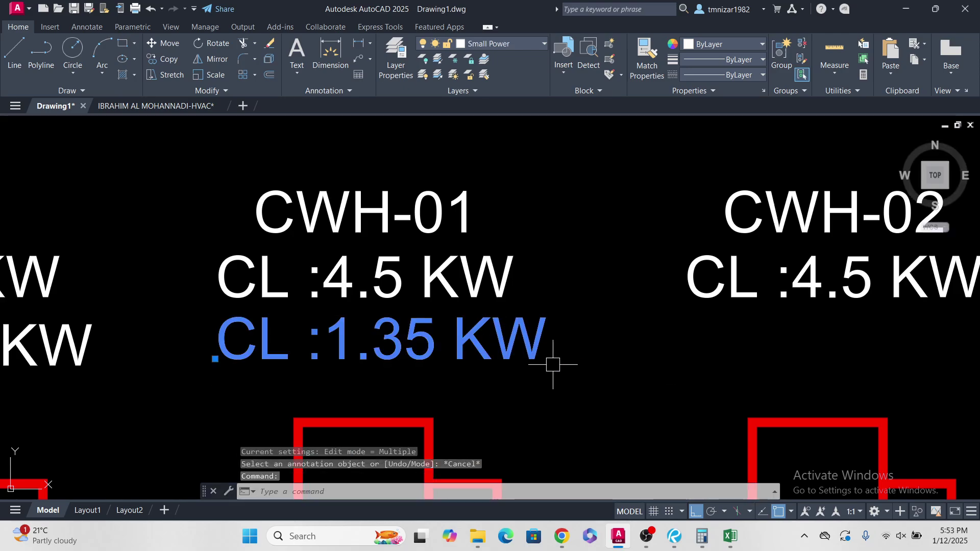
middle_click_drag(544, 368, 490, 382)
type("o")
key("Return")
left_click(161, 372)
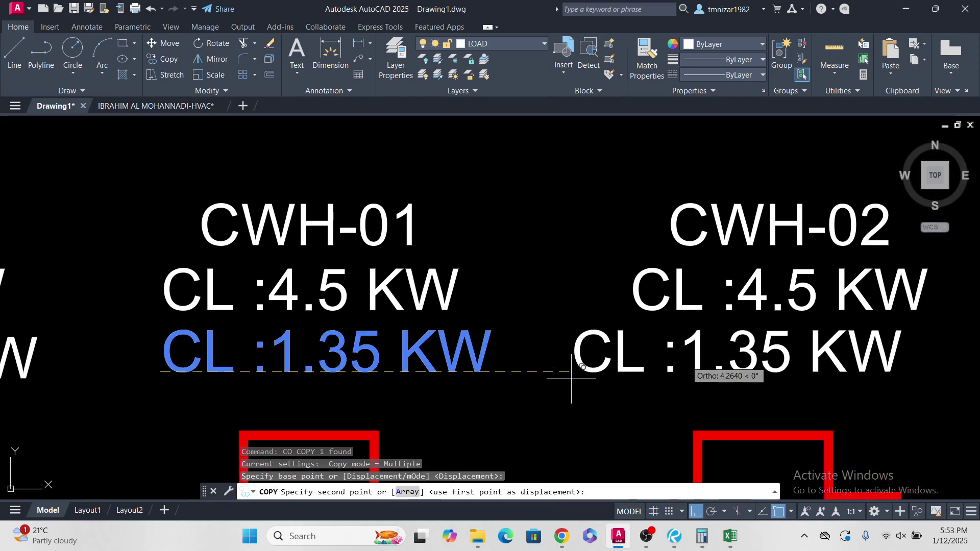
middle_click_drag(684, 362, 592, 369)
left_click(534, 362)
key("Escape")
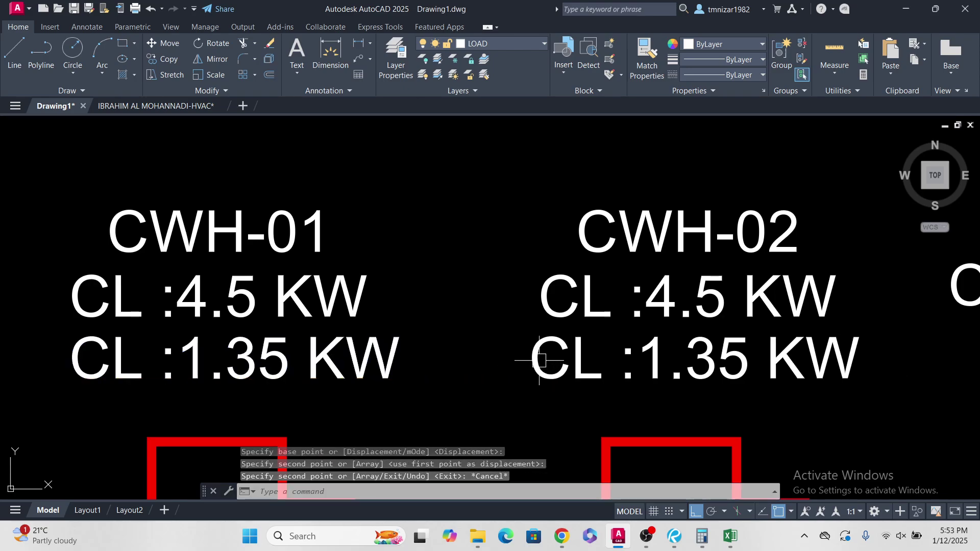
Step: Check the diversity factor table for air conditioning and return to the two AC-MCC loads
scroll(577, 357, "down", 5)
scroll(687, 348, "up", 4)
scroll(581, 327, "up", 3)
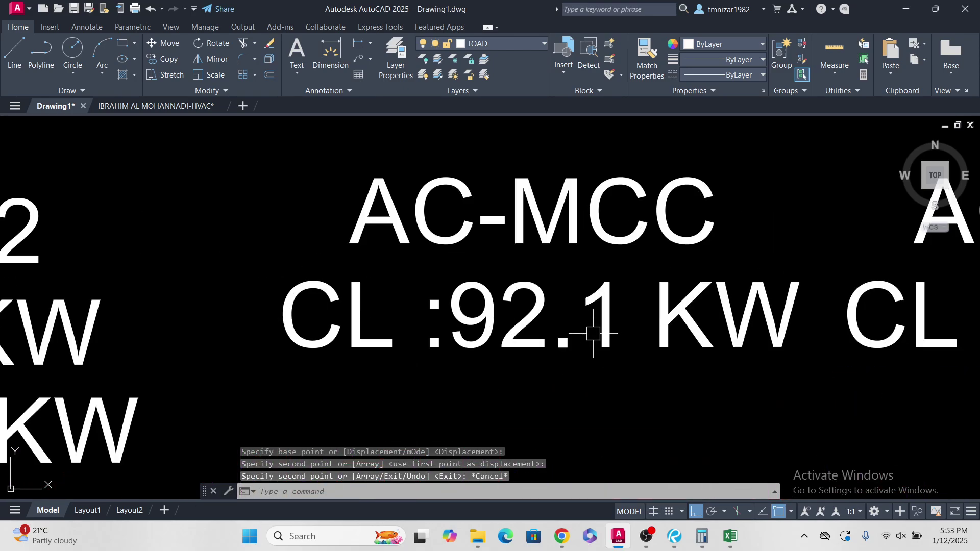
scroll(591, 329, "down", 5)
key("Escape")
scroll(619, 326, "up", 2)
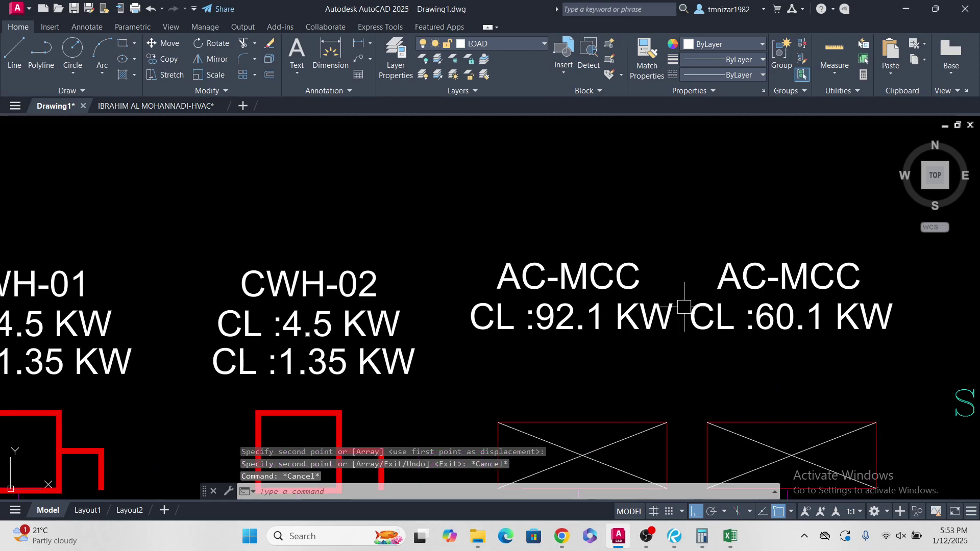
scroll(613, 447, "down", 4)
middle_click_drag(511, 327, 686, 349)
scroll(686, 348, "down", 3)
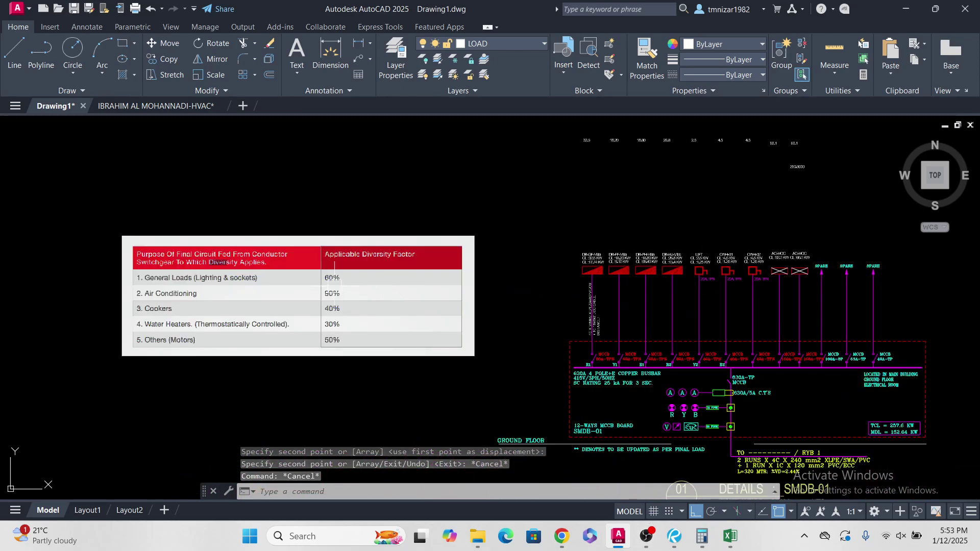
scroll(256, 314, "up", 4)
scroll(118, 299, "down", 4)
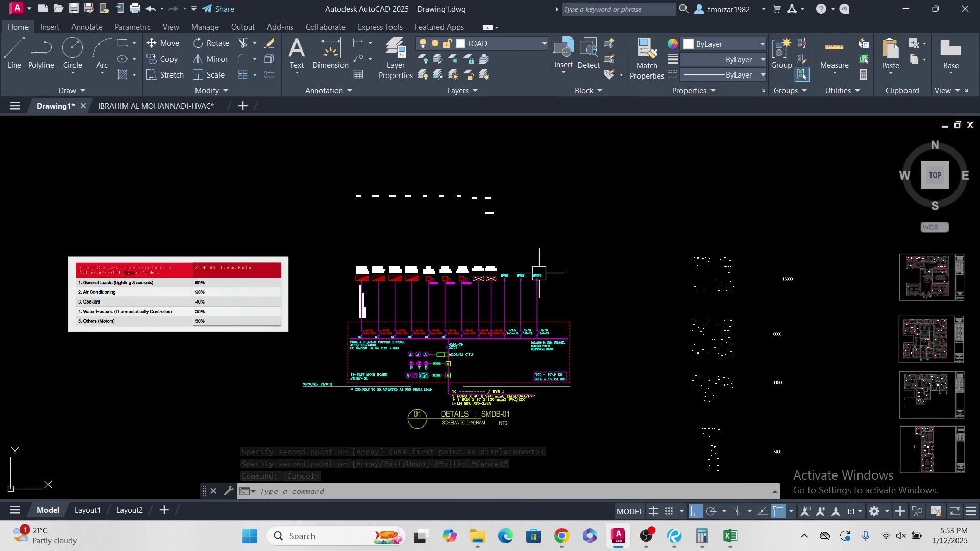
scroll(434, 271, "up", 4)
scroll(506, 278, "up", 4)
scroll(674, 265, "up", 4)
middle_click_drag(674, 265, 621, 309)
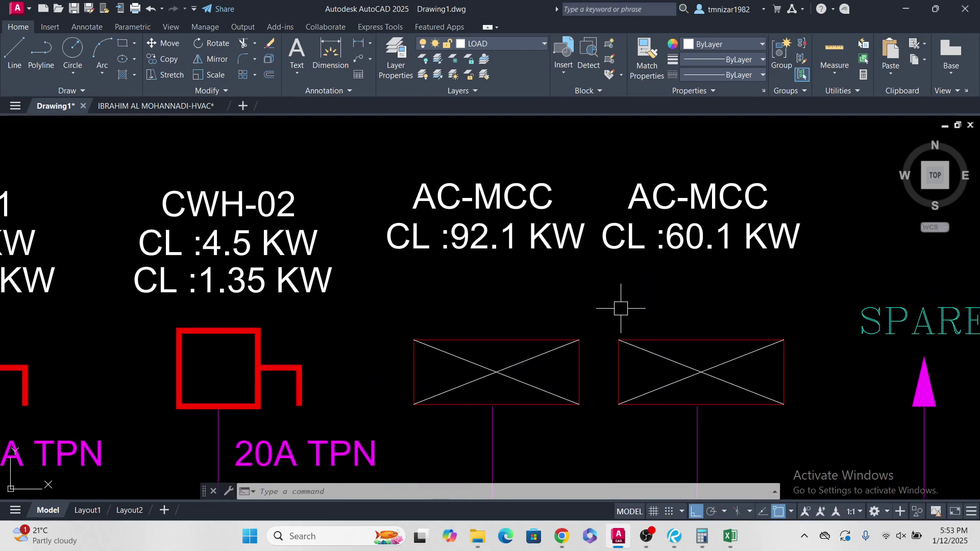
Step: Switch to Calculator, multiply the first AC-MCC load of 92.1 by 0.9, and return to the drawing
left_click(703, 537)
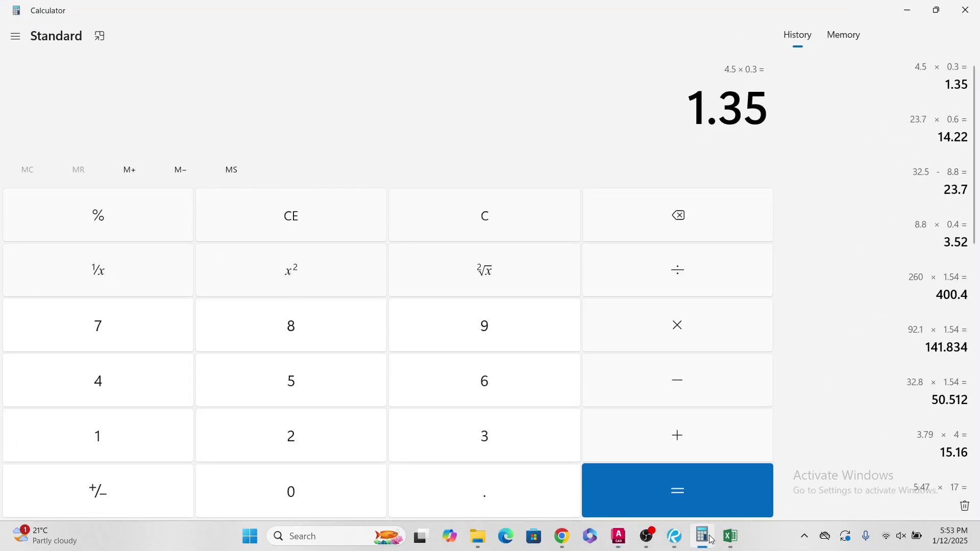
left_click(327, 443)
left_click(437, 486)
left_click(127, 440)
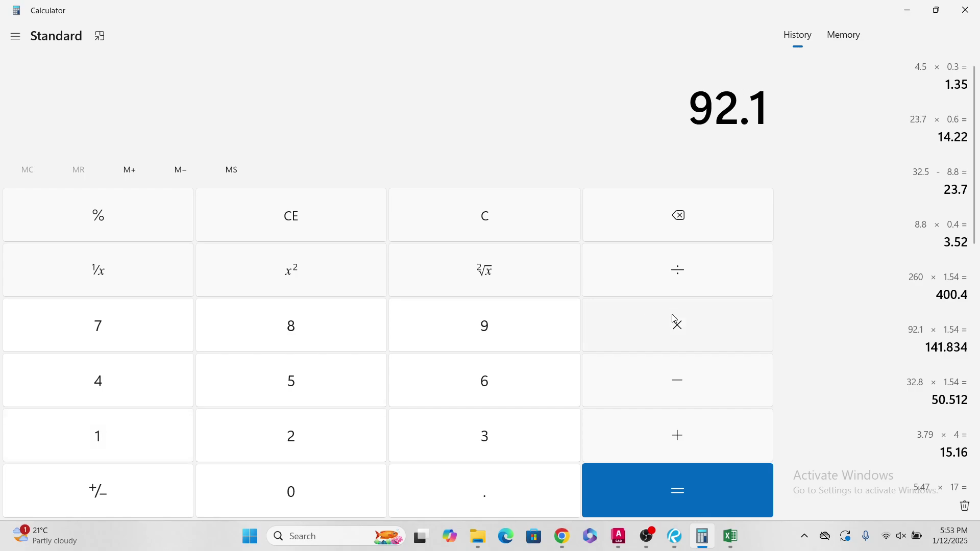
left_click(456, 504)
left_click(485, 336)
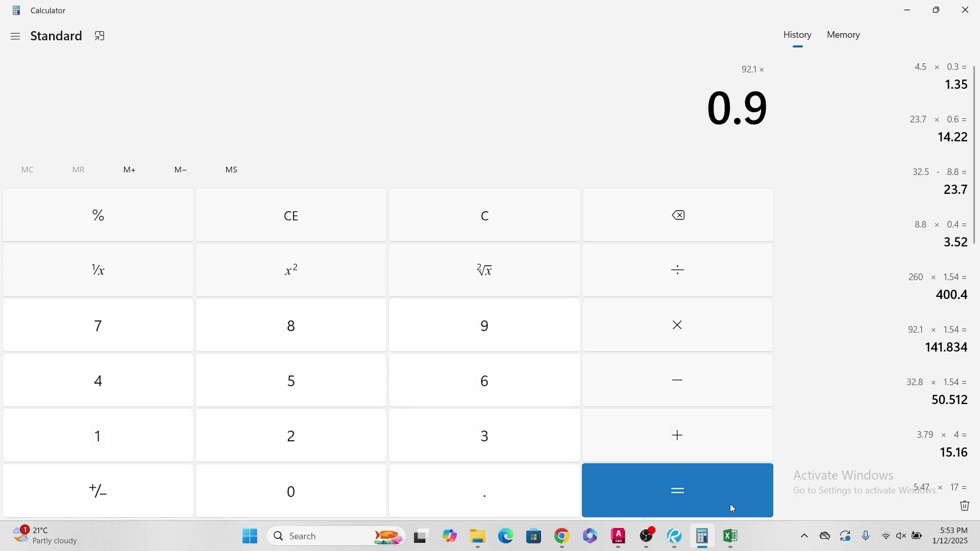
left_click(719, 494)
left_click(901, 20)
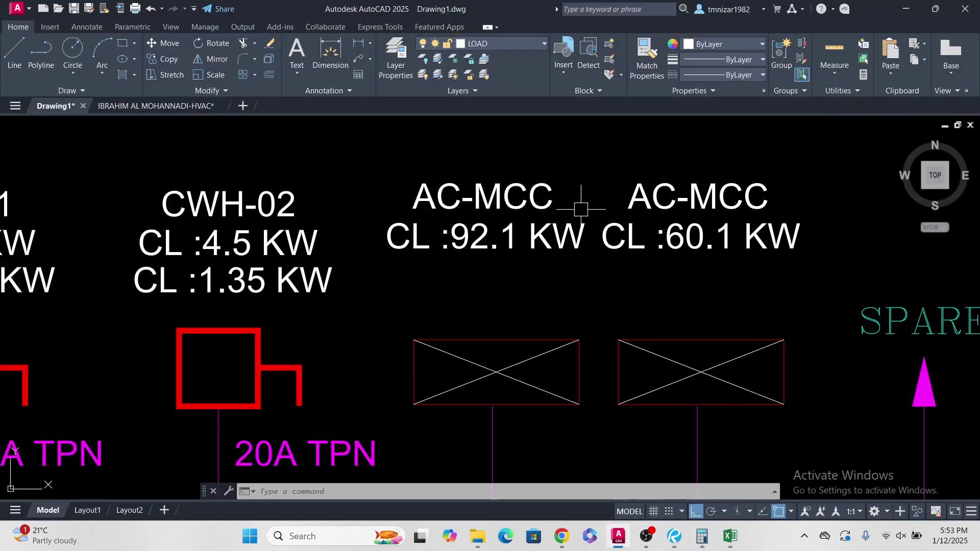
Step: Copy the CL load text of the first AC-MCC straight down as a second line
left_click(538, 242)
middle_click_drag(499, 247, 512, 276)
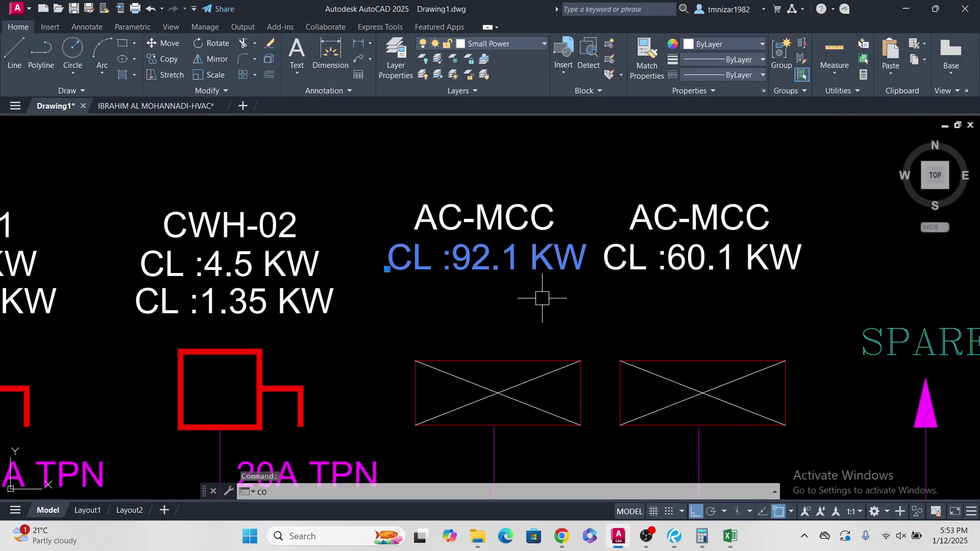
type("co")
key("Return")
left_click(542, 298)
left_click(398, 306)
key("Escape")
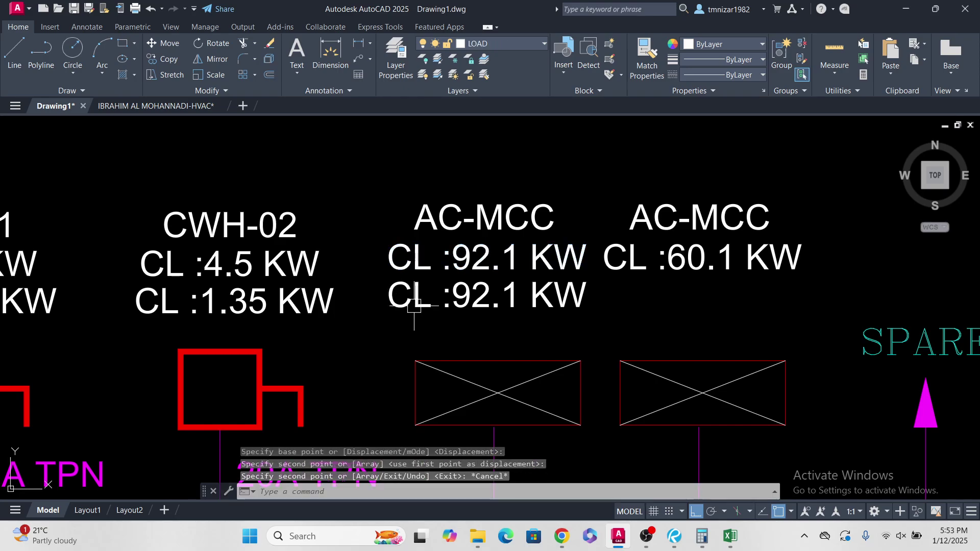
Step: Set the copied CL line under the first AC-MCC to 82.89 KW
scroll(485, 296, "up", 2)
double_click(465, 284)
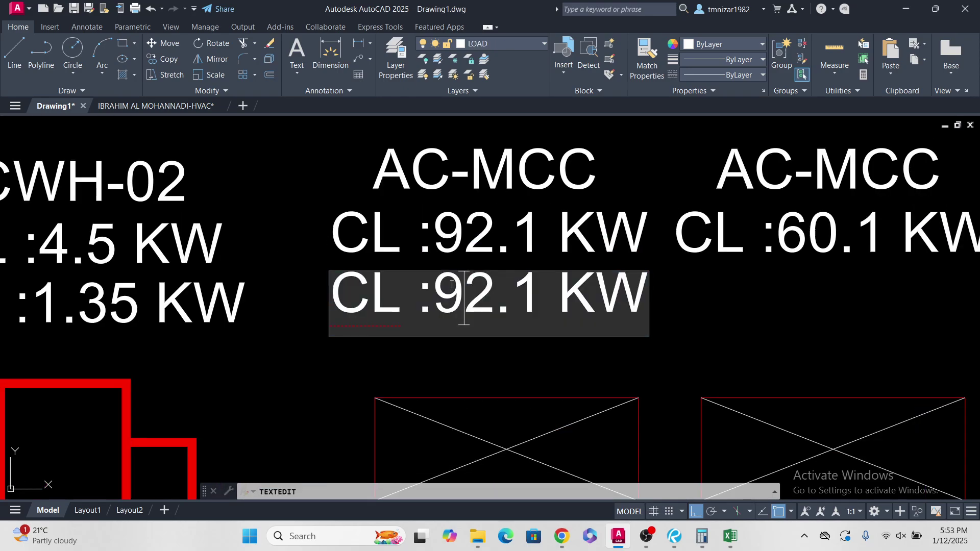
type("8")
left_click(520, 285)
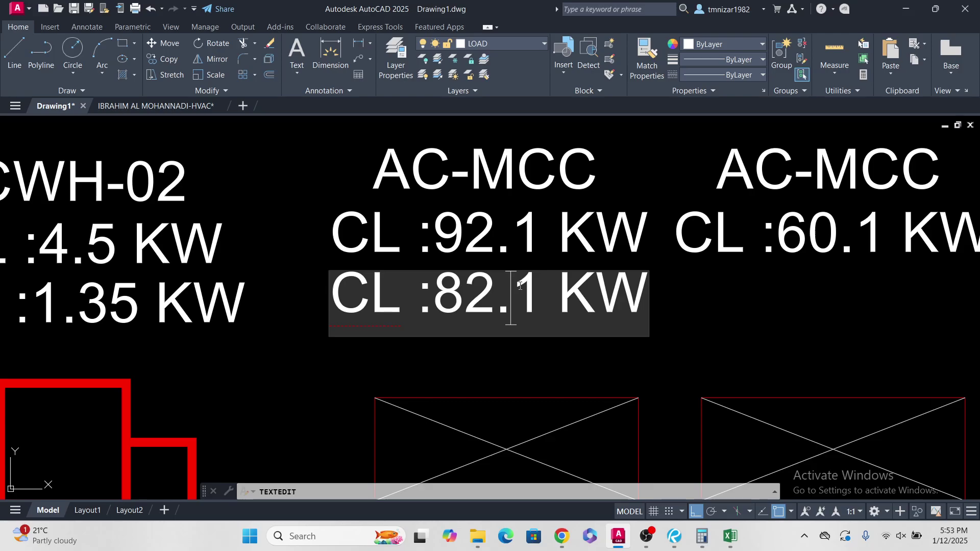
type("89")
left_click(761, 325)
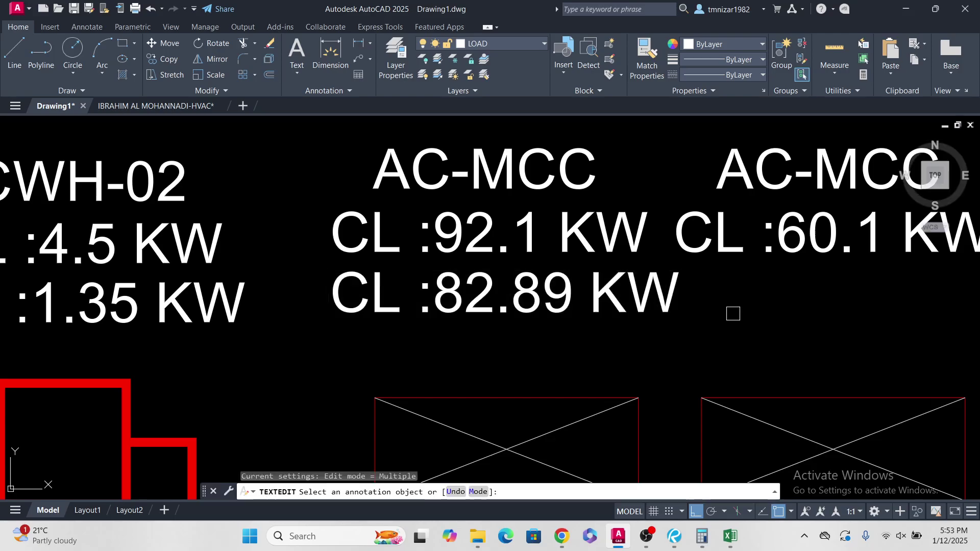
scroll(568, 328, "down", 2)
key("Escape")
Step: Move the second AC-MCC's name and CL load text slightly right, away from the first AC-MCC's texts
left_click(718, 208)
left_click(667, 284)
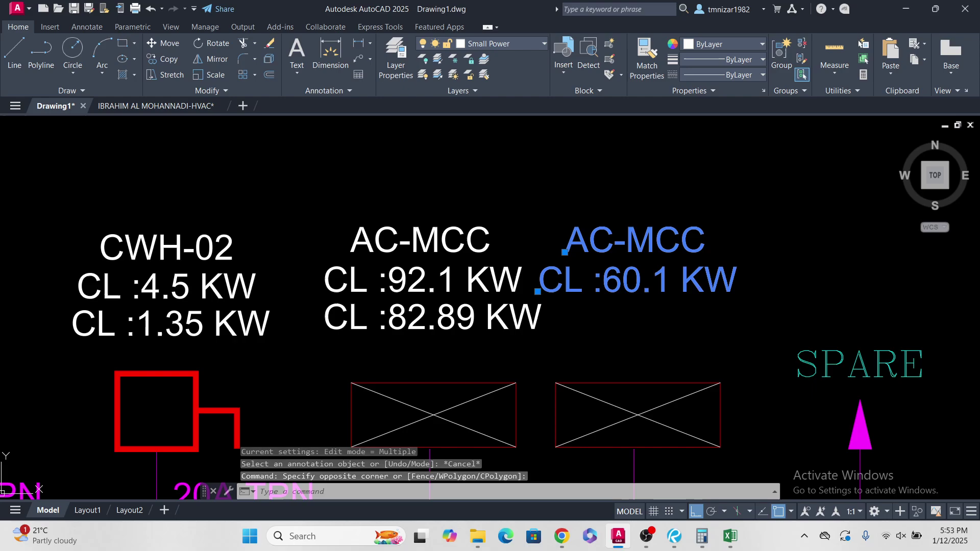
type("m")
key("Return")
left_click(658, 334)
left_click(674, 326)
key("Escape")
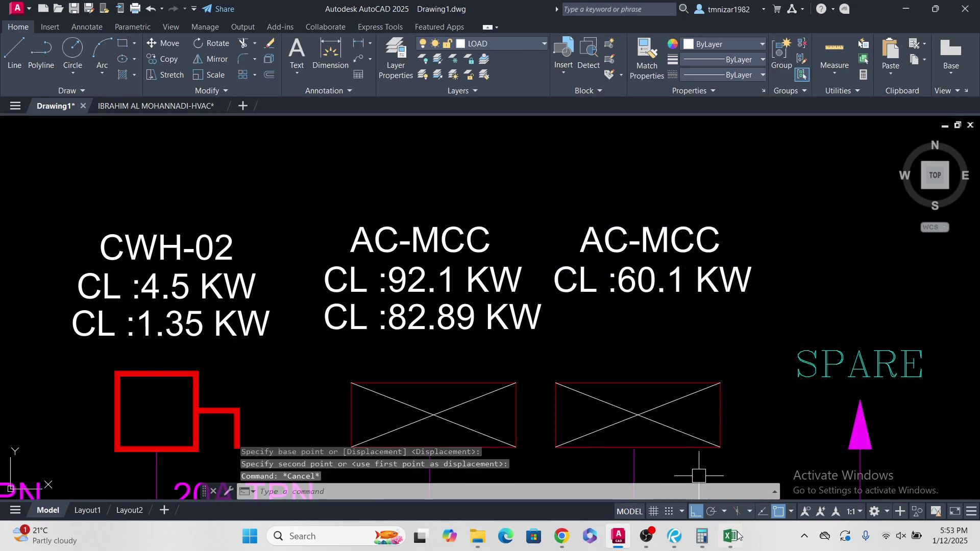
Step: Switch to Calculator, multiply the second AC-MCC load of 60.1 by 0.9, and return to the drawing
left_click(703, 536)
key("Escape")
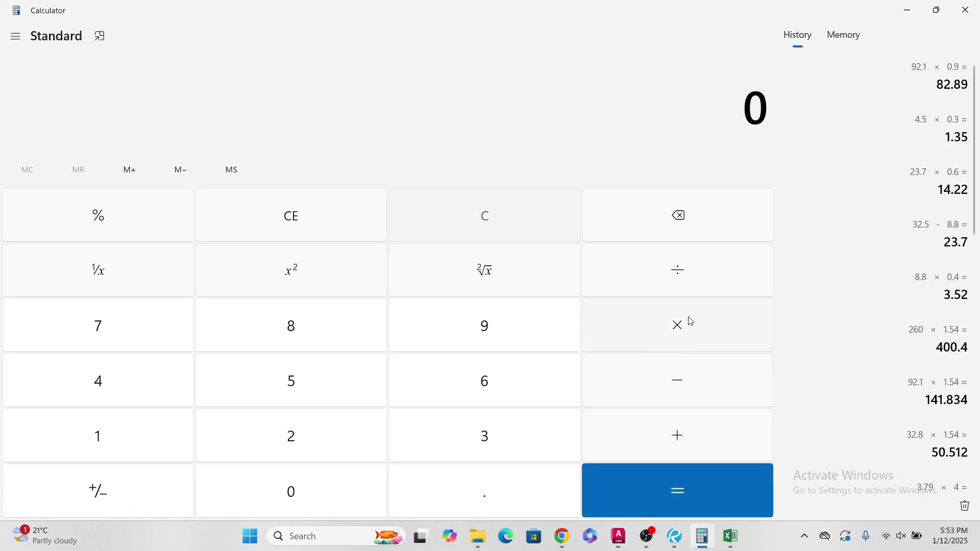
left_click(497, 393)
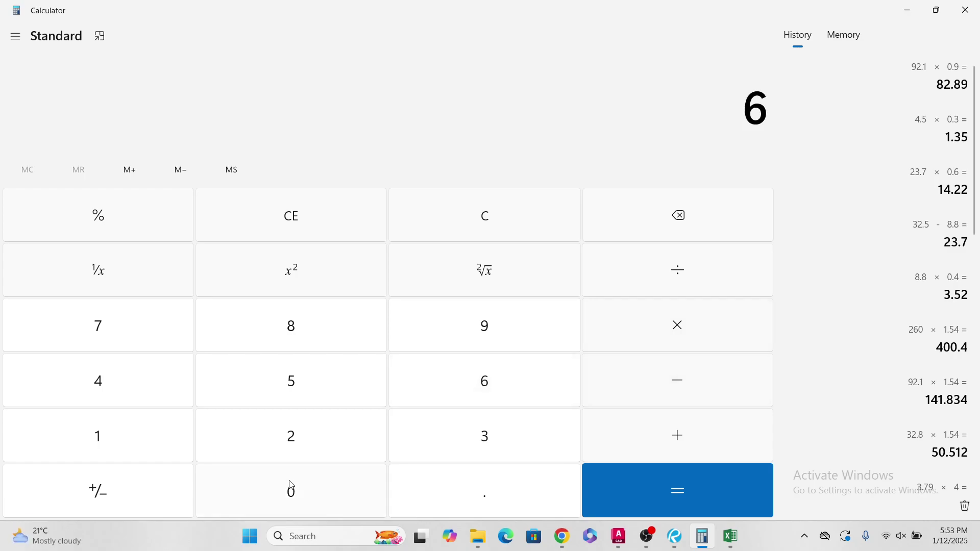
left_click(306, 490)
left_click(435, 490)
left_click(109, 442)
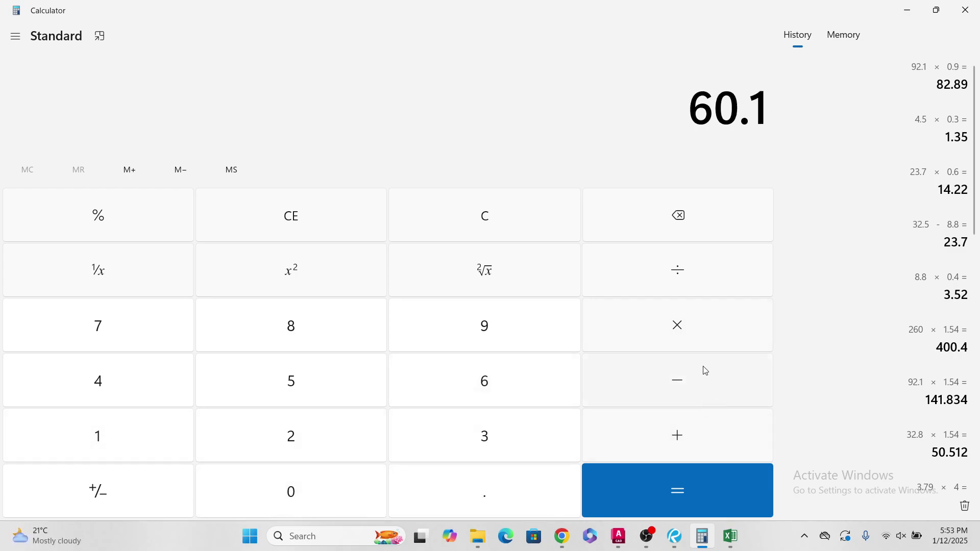
left_click(490, 506)
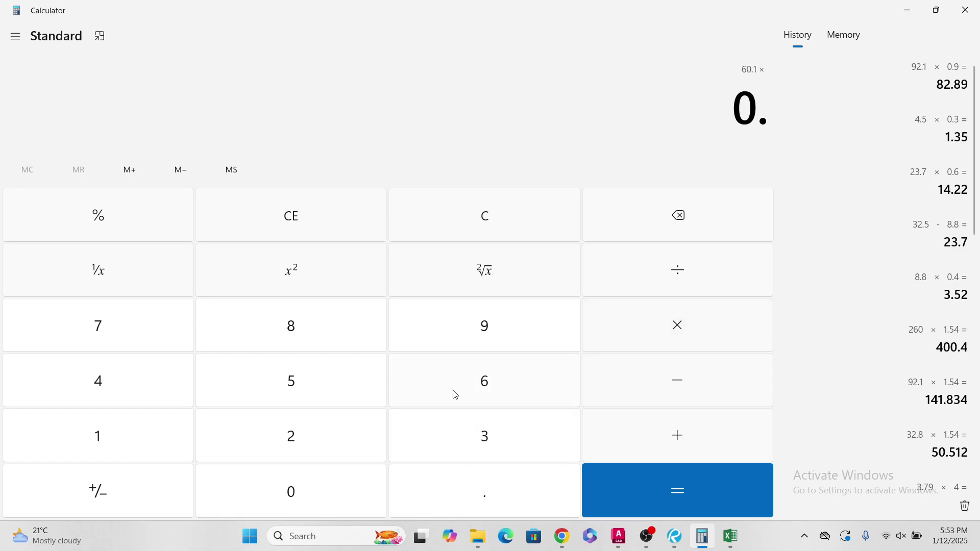
left_click(485, 335)
left_click(740, 499)
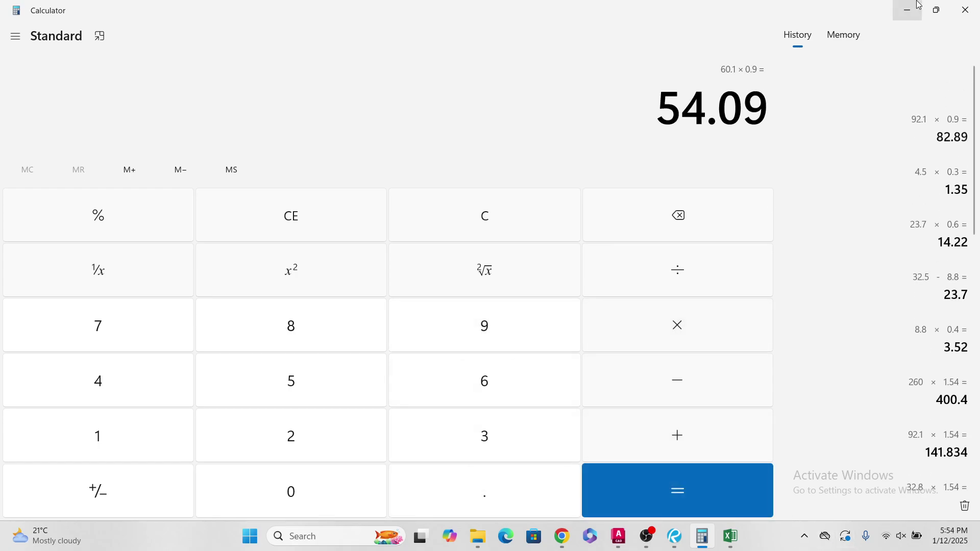
left_click(908, 15)
Step: Copy the second AC-MCC's CL load text straight down as a second line
left_click(685, 287)
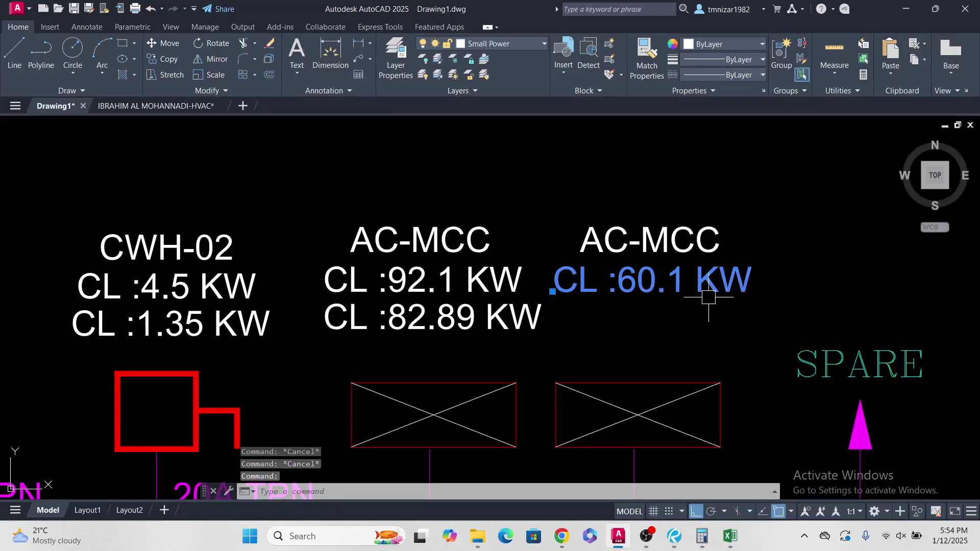
middle_click_drag(705, 307, 701, 320)
type("co")
key("Return")
left_click(736, 331)
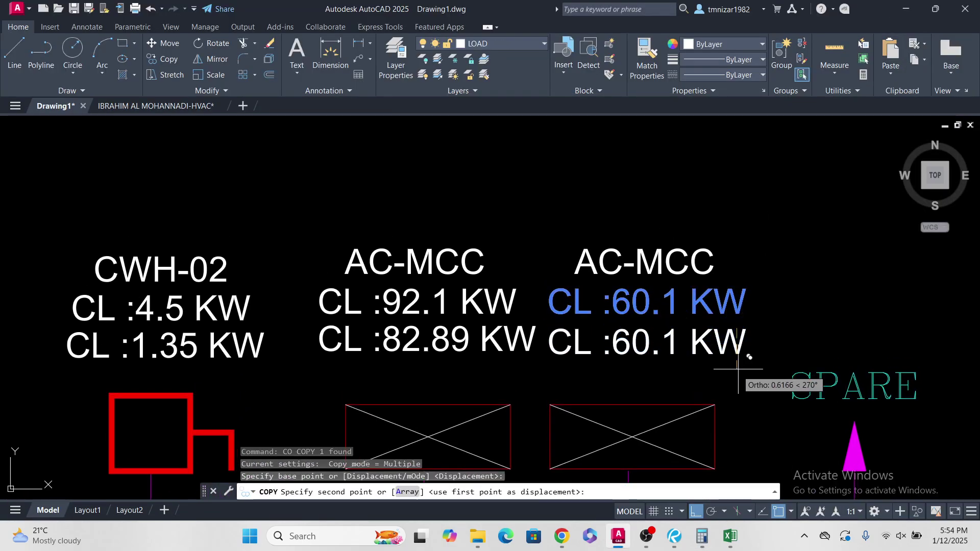
left_click(738, 378)
key("Escape")
Step: Set the copied CL line under the second AC-MCC to 54.09 KW
scroll(659, 345, "up", 2)
double_click(591, 327)
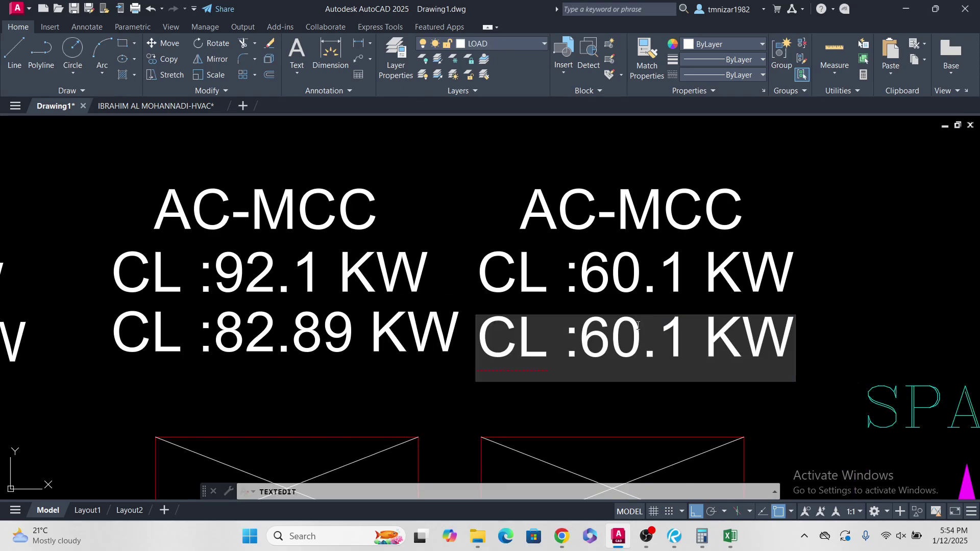
double_click(590, 321)
type("54")
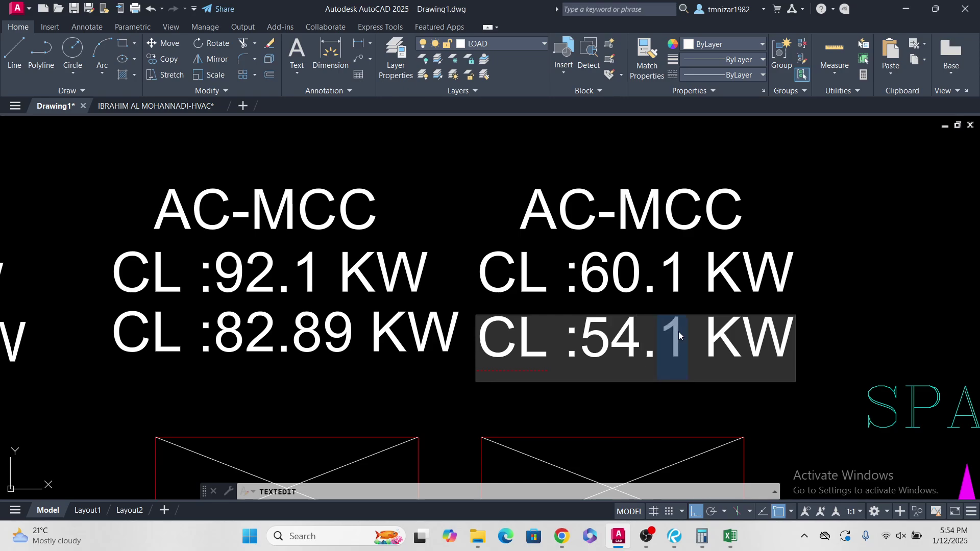
type(".")
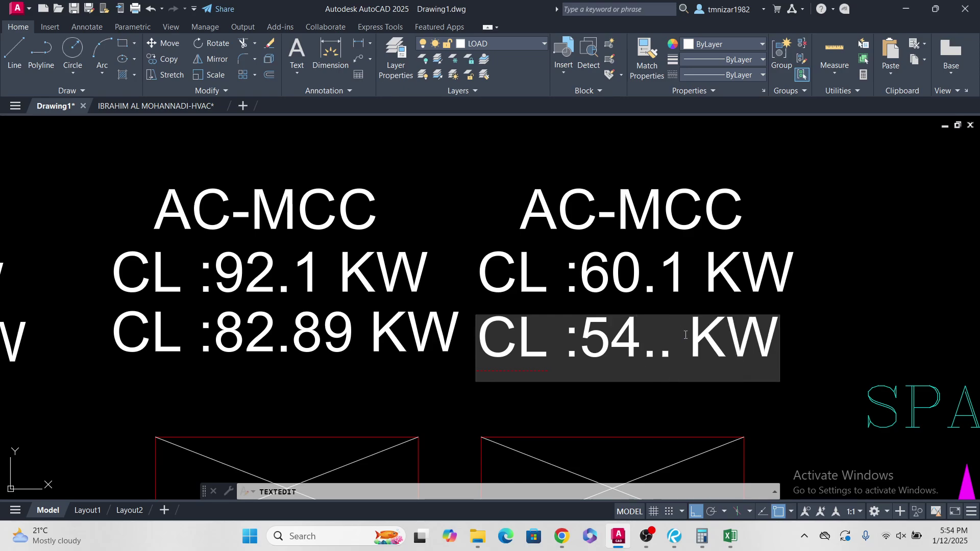
key("BackSpace")
type("09")
left_click(856, 263)
scroll(856, 263, "down", 5)
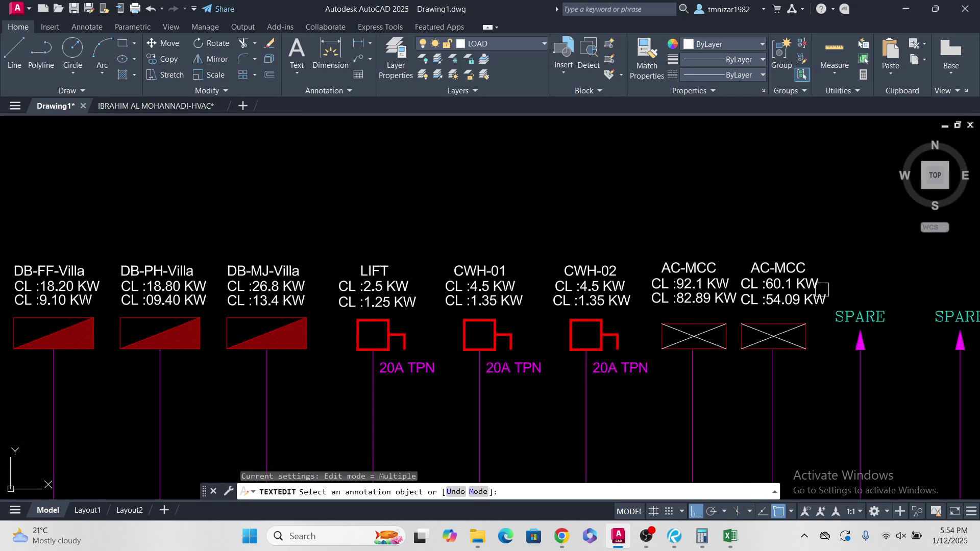
key("Escape")
Step: Replace CL with DL in the lower load line of all loads, from DB-GF-Villa to the second AC-MCC, using Find and Replace on selected objects
mouse_move(160, 305)
middle_mouse_down()
mouse_move(417, 291)
mouse_move(460, 279)
middle_mouse_up()
scroll(245, 267, "down", 4)
scroll(245, 268, "up", 2)
key("Escape")
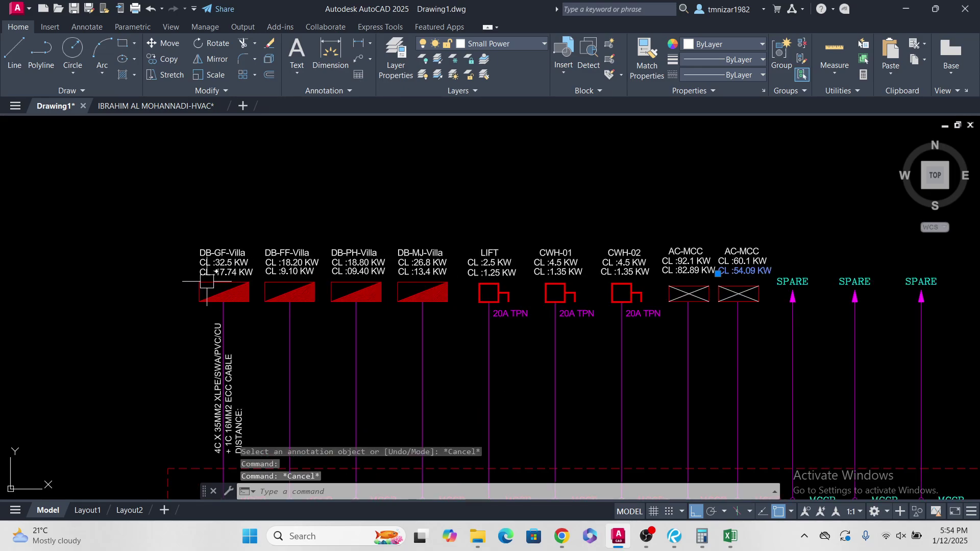
left_click_drag(171, 263, 399, 298)
scroll(201, 272, "up", 2)
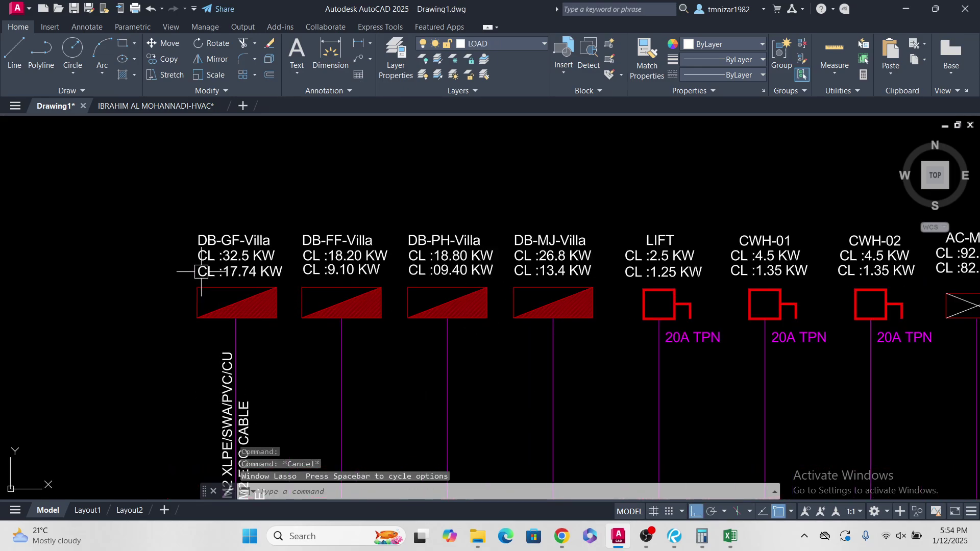
left_click(181, 255)
scroll(252, 284, "down", 2)
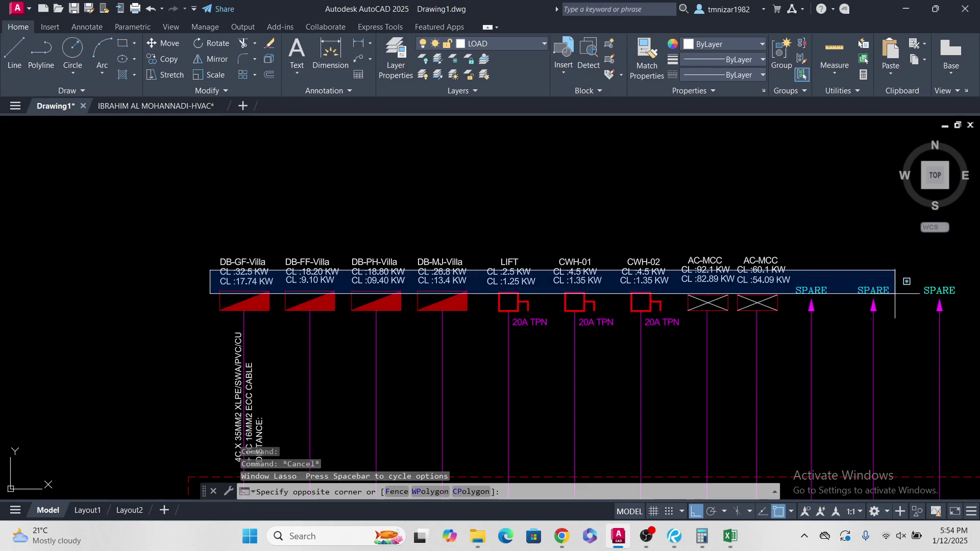
left_click(810, 279)
middle_click_drag(795, 258, 786, 306)
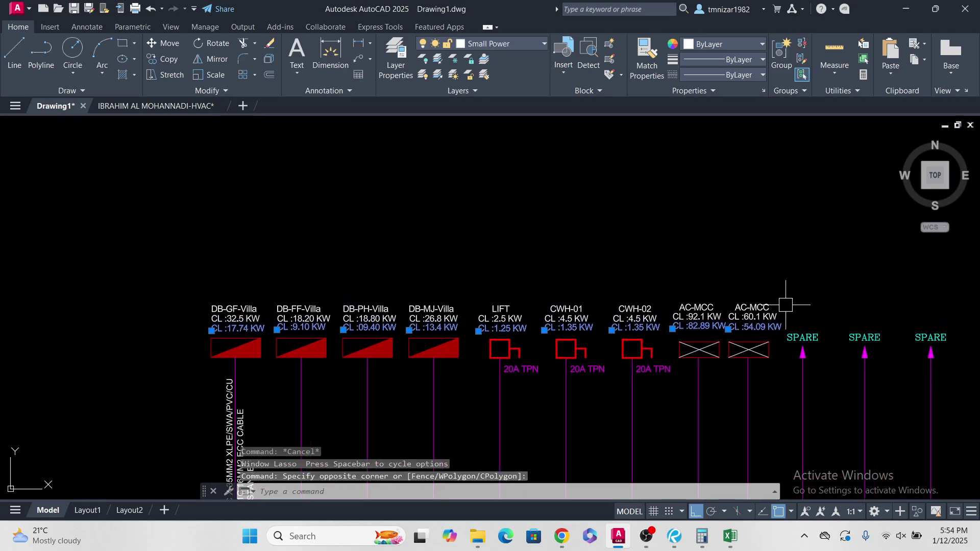
right_click(585, 194)
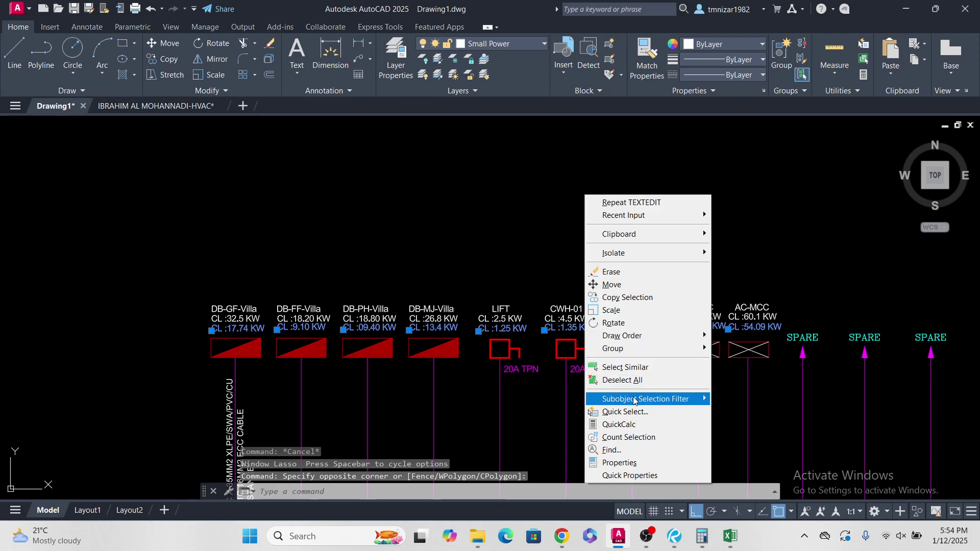
left_click(612, 450)
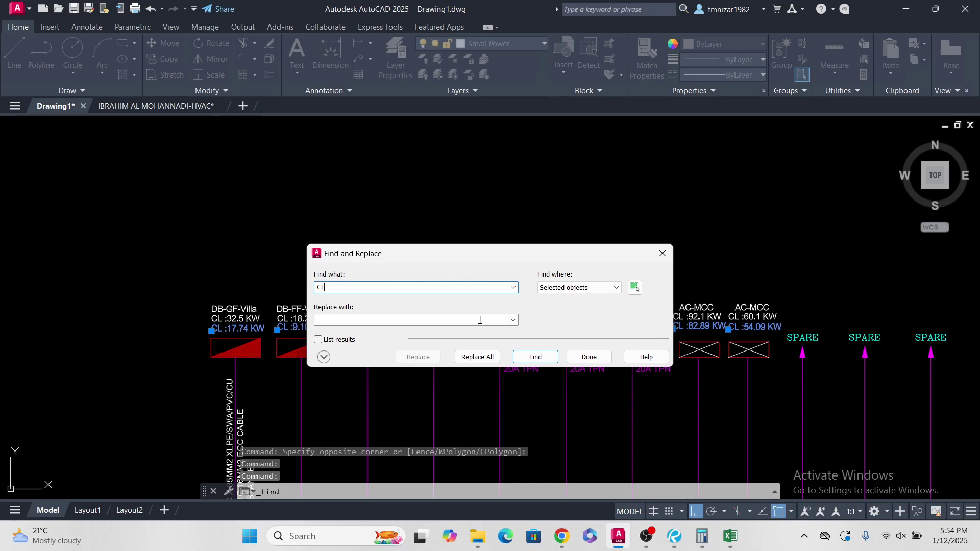
left_click(414, 320)
type("DL")
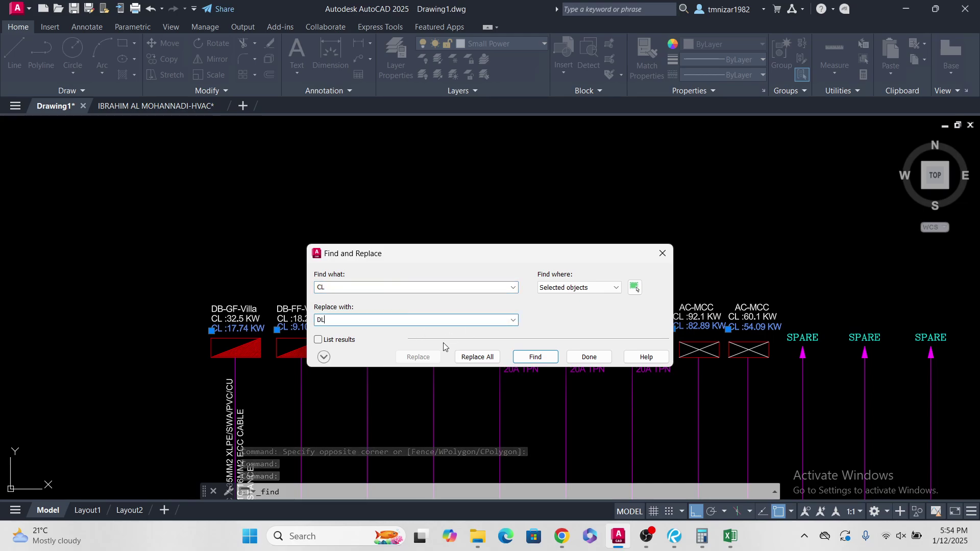
left_click(477, 357)
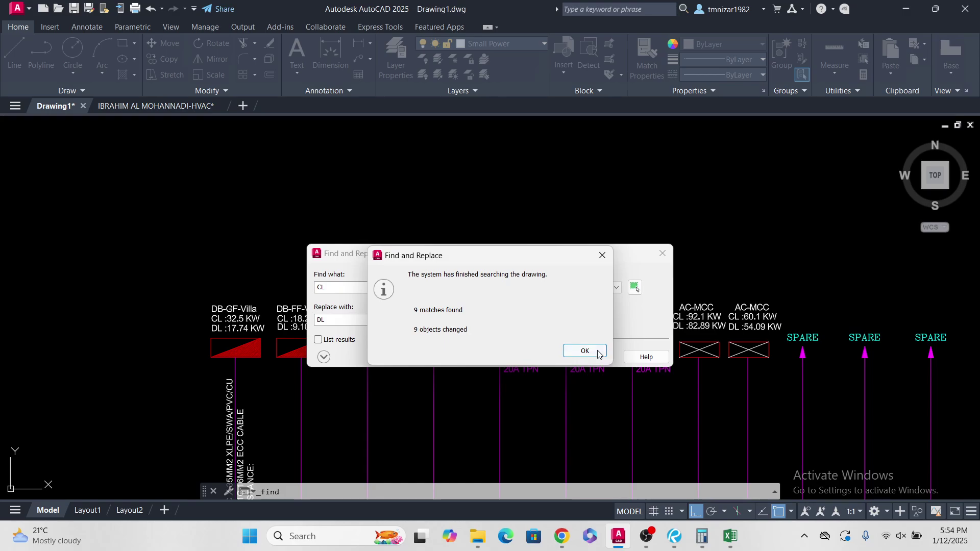
left_click(580, 351)
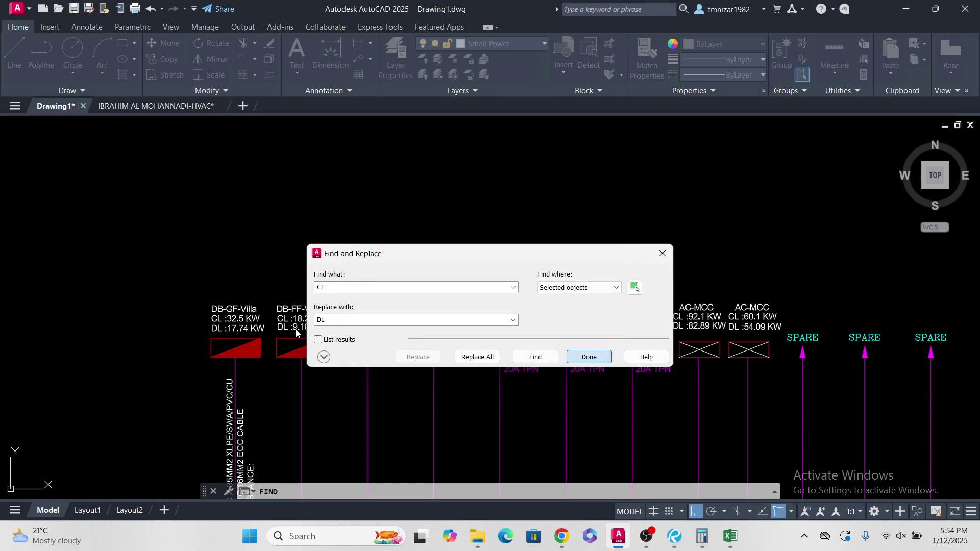
left_click(592, 356)
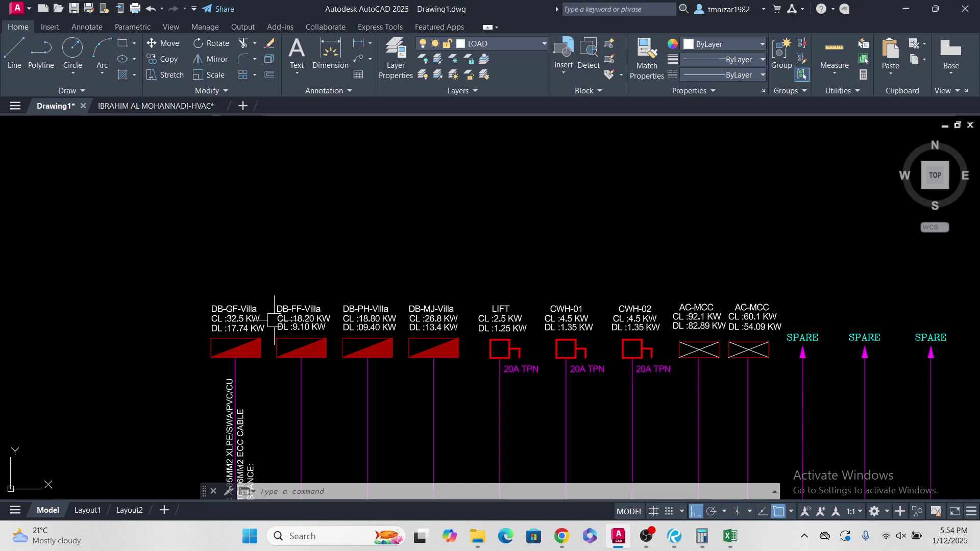
Step: Copy the whole row of DL load texts straight up into the empty space above the load names
left_click(192, 324)
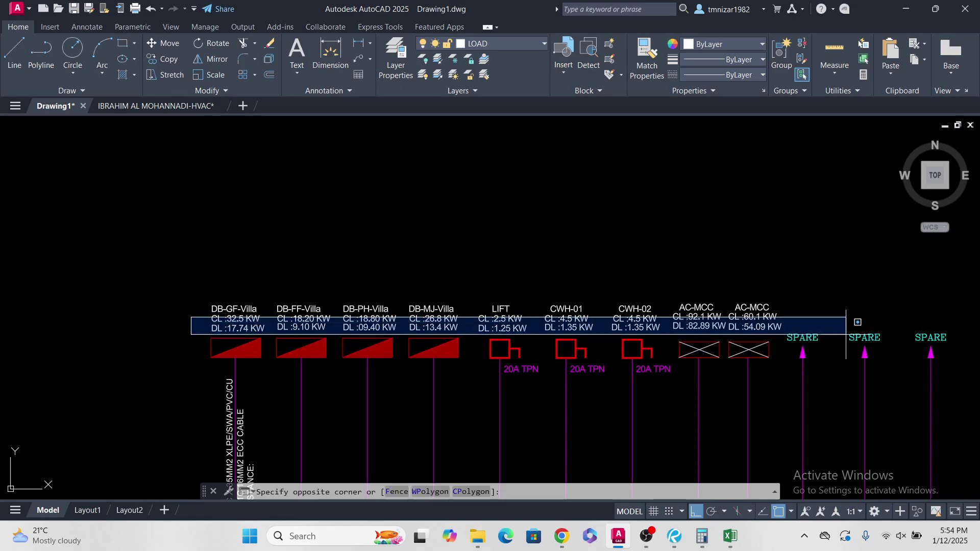
left_click(842, 335)
middle_click_drag(819, 321, 807, 339)
type("co")
key("Return")
left_click(810, 347)
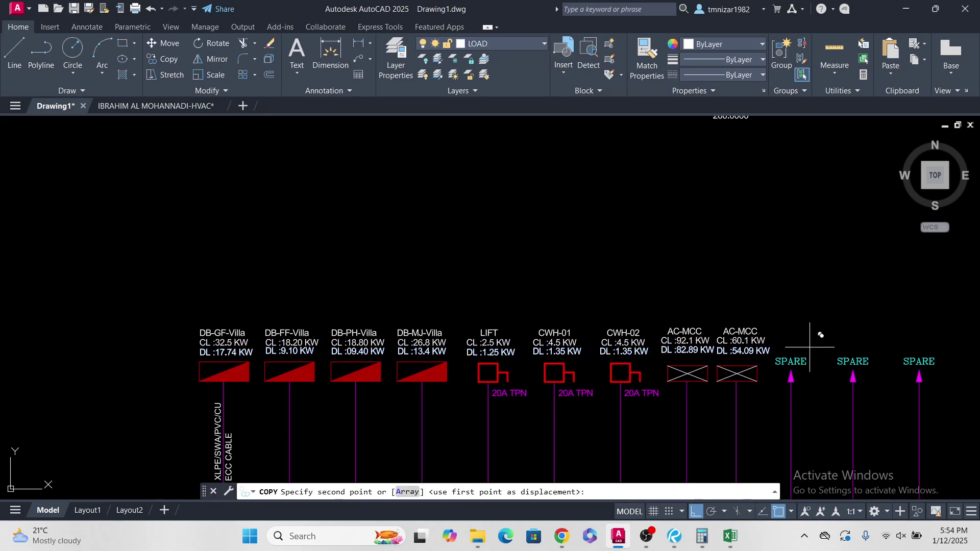
left_click(809, 233)
key("Escape")
scroll(744, 291, "down", 2)
scroll(743, 291, "up", 4)
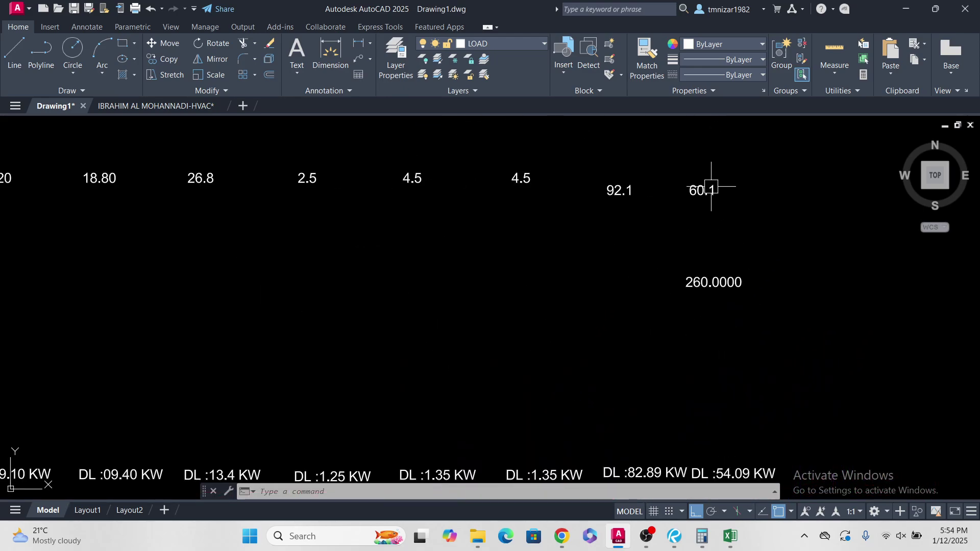
scroll(660, 296, "down", 5)
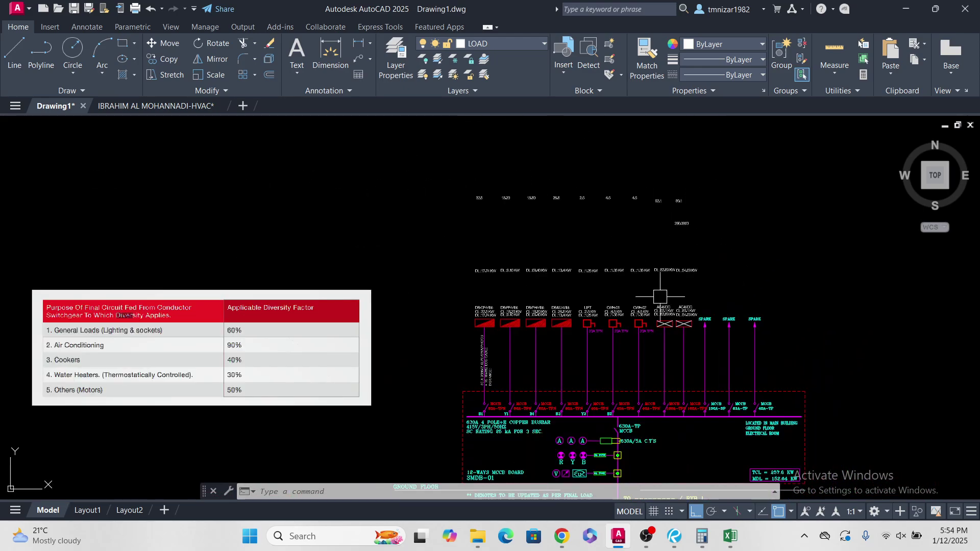
mouse_move(710, 449)
middle_mouse_down()
mouse_move(637, 280)
mouse_move(668, 335)
mouse_move(694, 467)
middle_mouse_up()
scroll(687, 314, "up", 5)
scroll(711, 330, "down", 5)
scroll(611, 232, "up", 4)
left_click(796, 215)
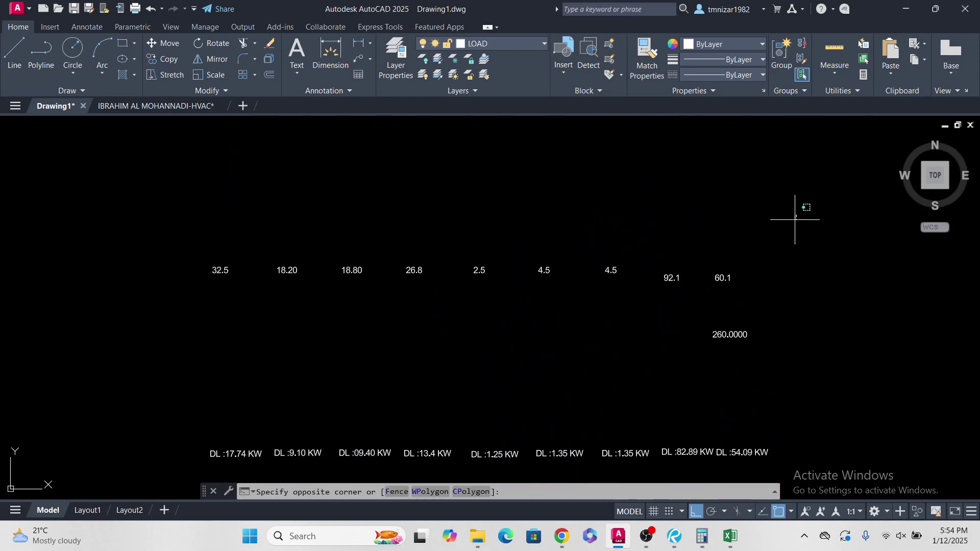
left_click(135, 293)
middle_click_drag(258, 285, 250, 336)
type("s")
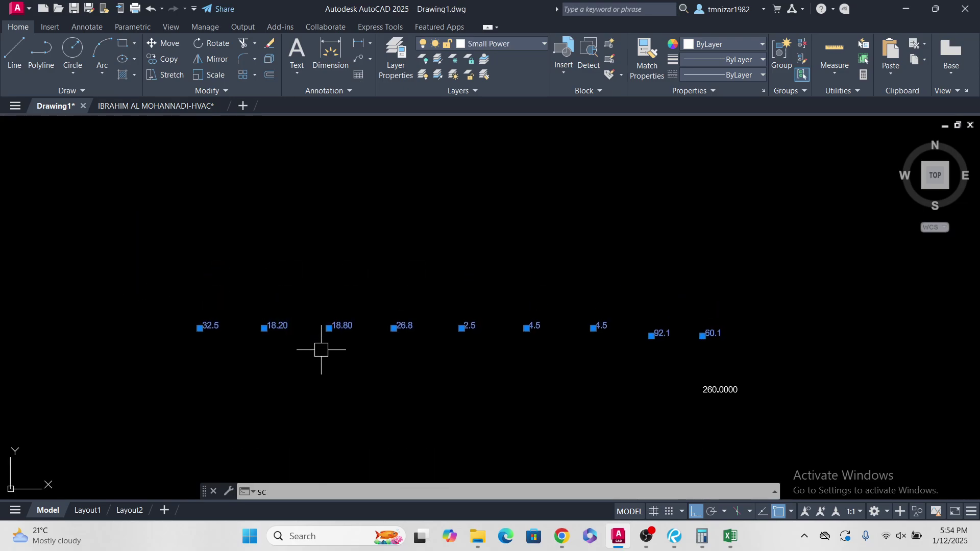
type("c")
key("Return")
left_click(746, 274)
left_click(93, 364)
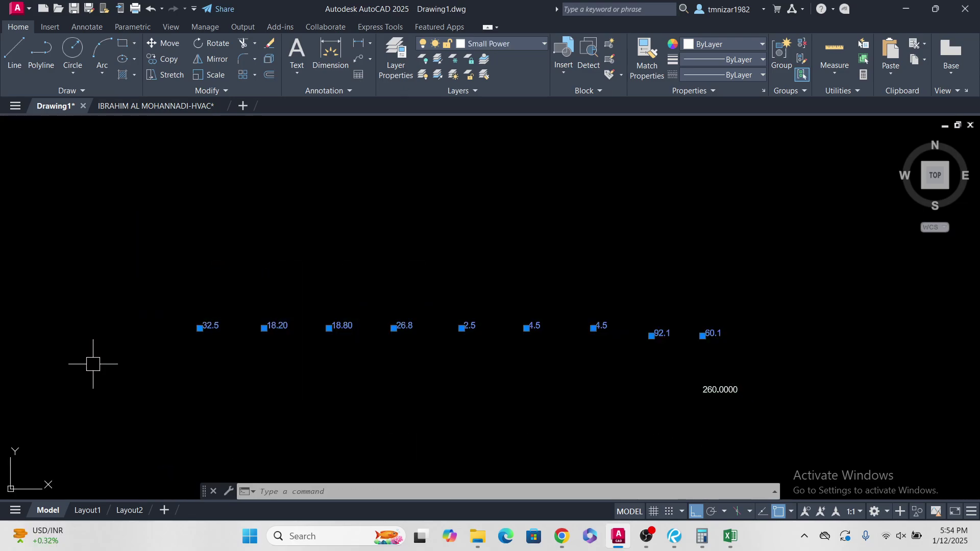
type("sc")
key("Return")
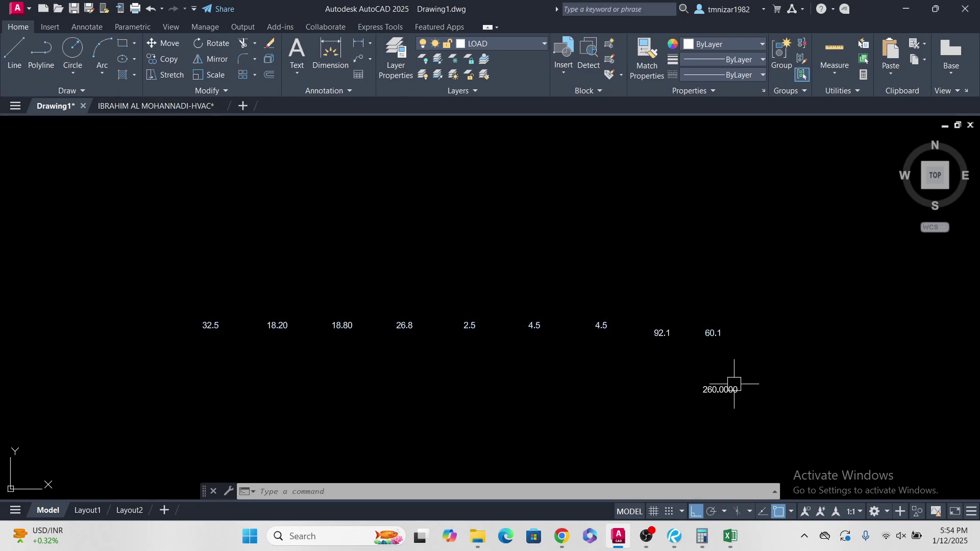
Step: Set the TCL value in the SMDB-01 load box to 260.00 KW
scroll(724, 418, "down", 5)
scroll(608, 356, "up", 5)
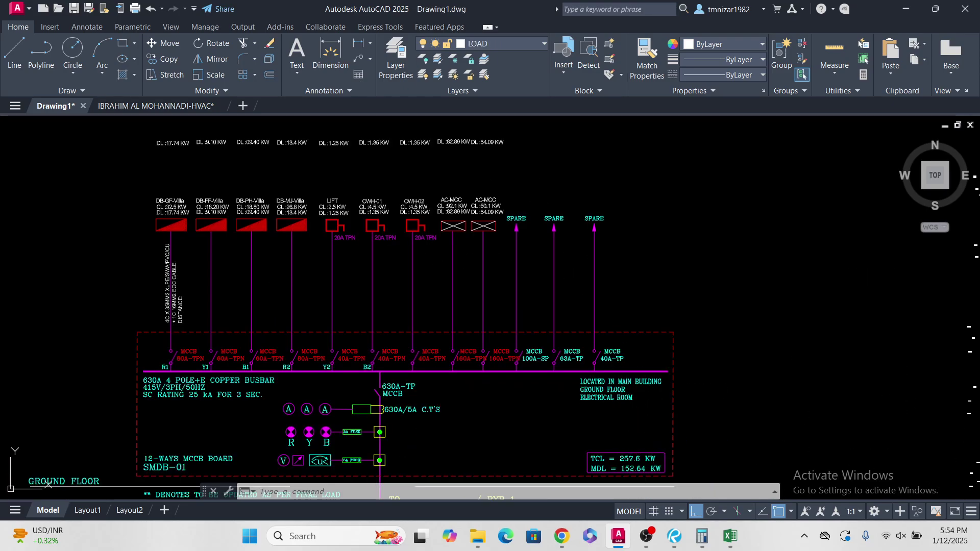
scroll(608, 355, "up", 6)
double_click(582, 350)
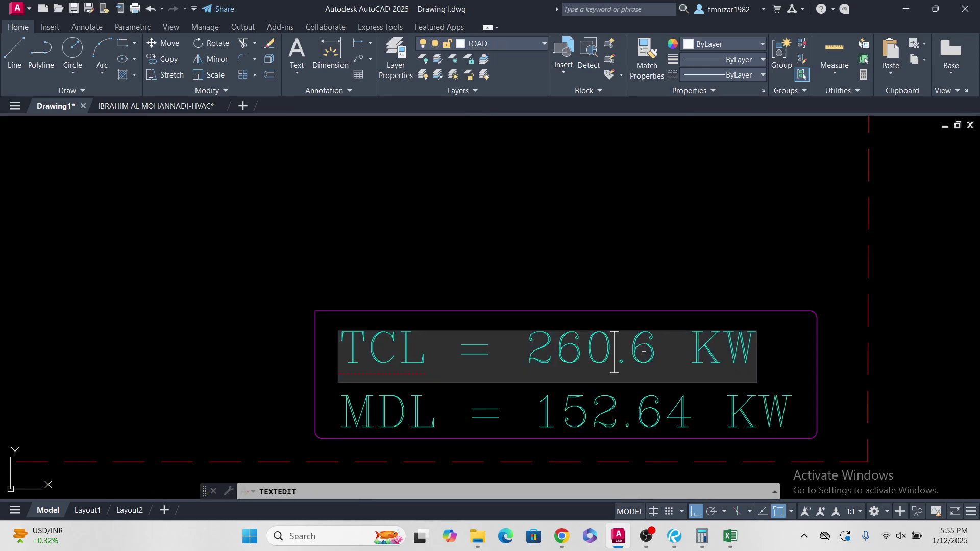
type("00")
left_click(669, 225)
scroll(685, 369, "down", 5)
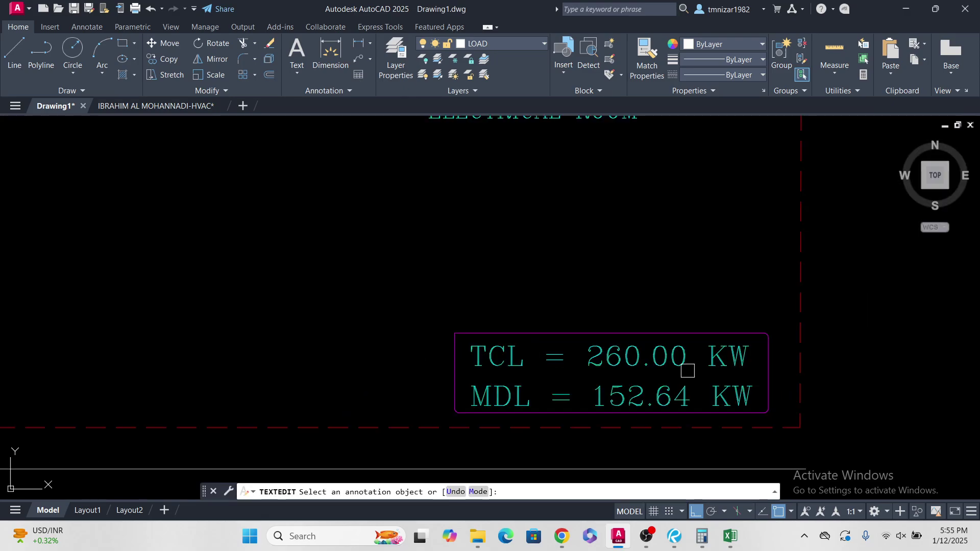
key("Escape")
Step: Delete the "DL" prefix from all texts in the copied upper row using Find and Replace on selected objects
scroll(519, 257, "up", 5)
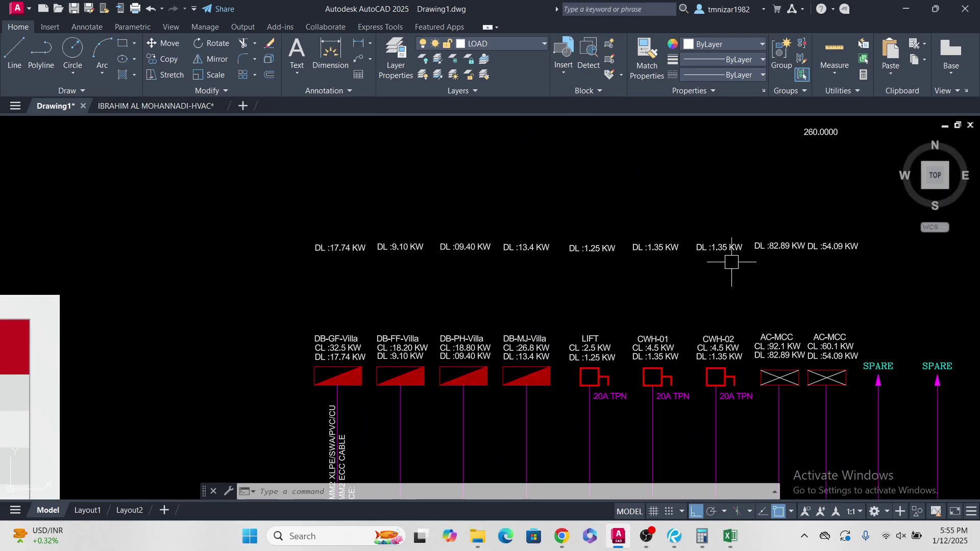
left_click(861, 224)
left_click(306, 258)
middle_click_drag(392, 241, 386, 257)
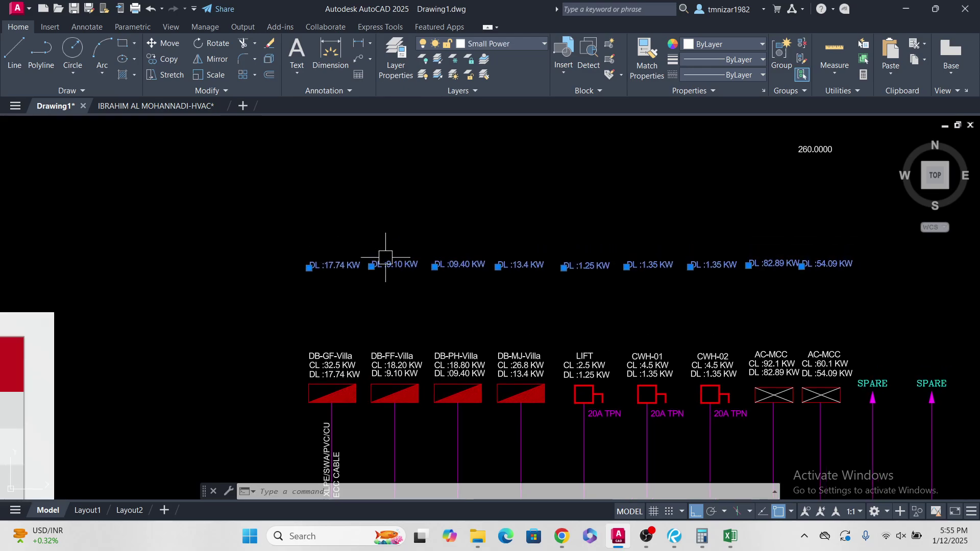
right_click(383, 199)
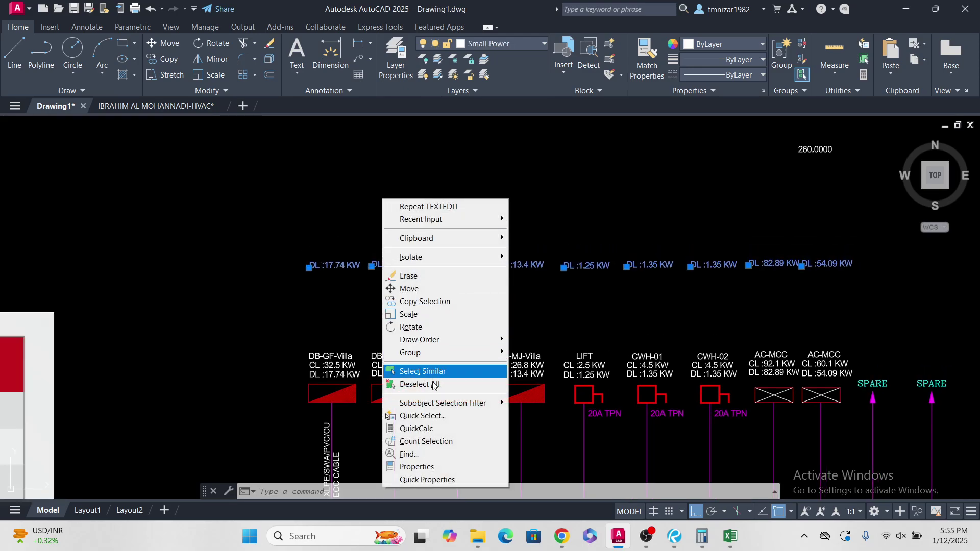
left_click(433, 452)
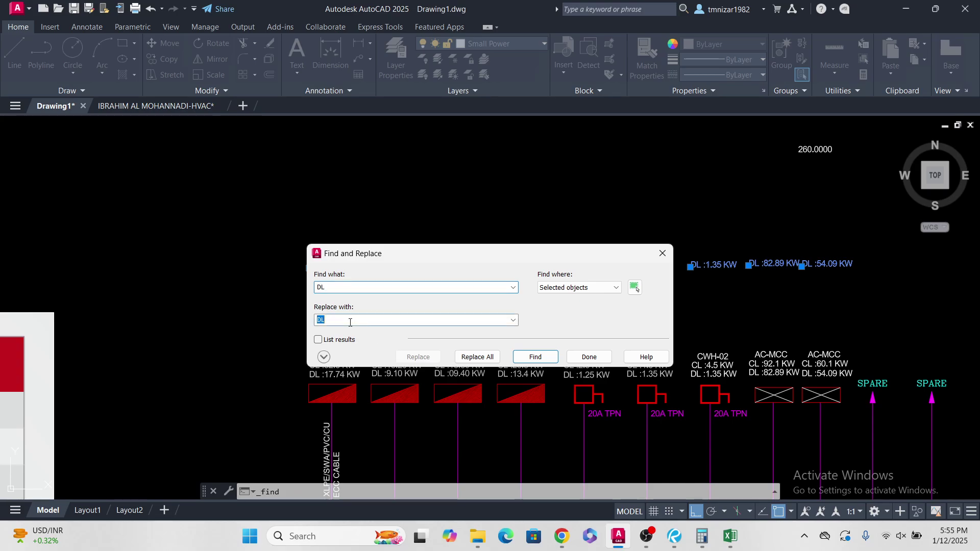
left_click(476, 357)
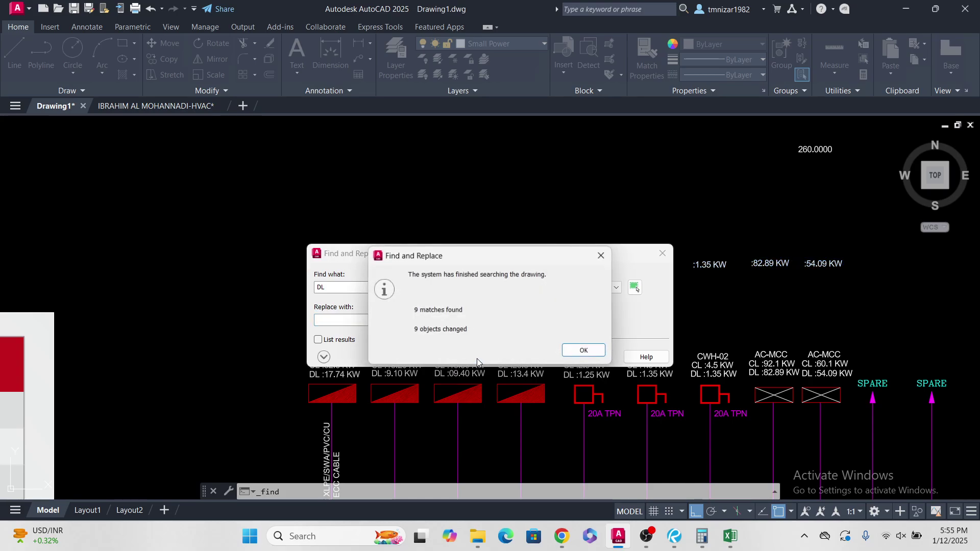
left_click(586, 350)
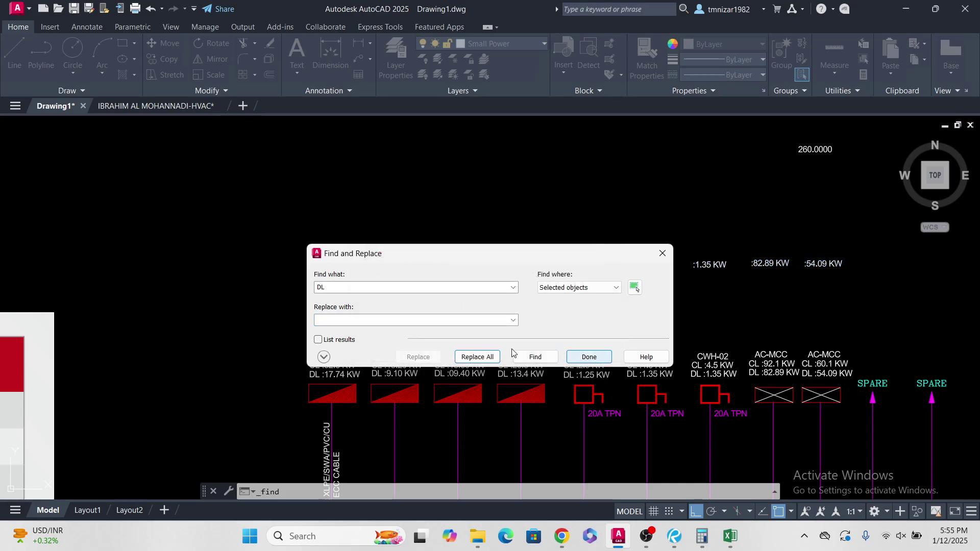
Step: Remove the ":" and "KW" characters from the same copied texts, leaving only the bare load numbers
double_click(377, 289)
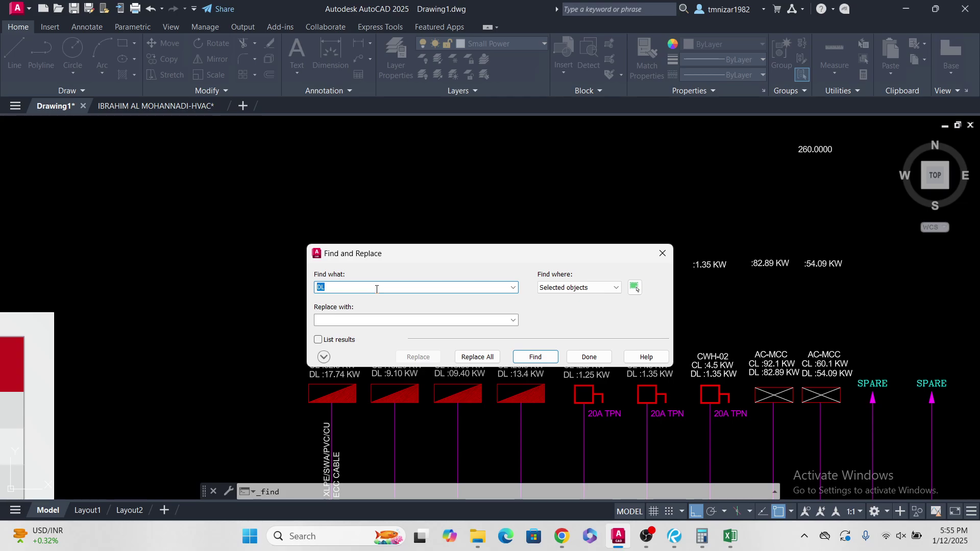
left_click(476, 357)
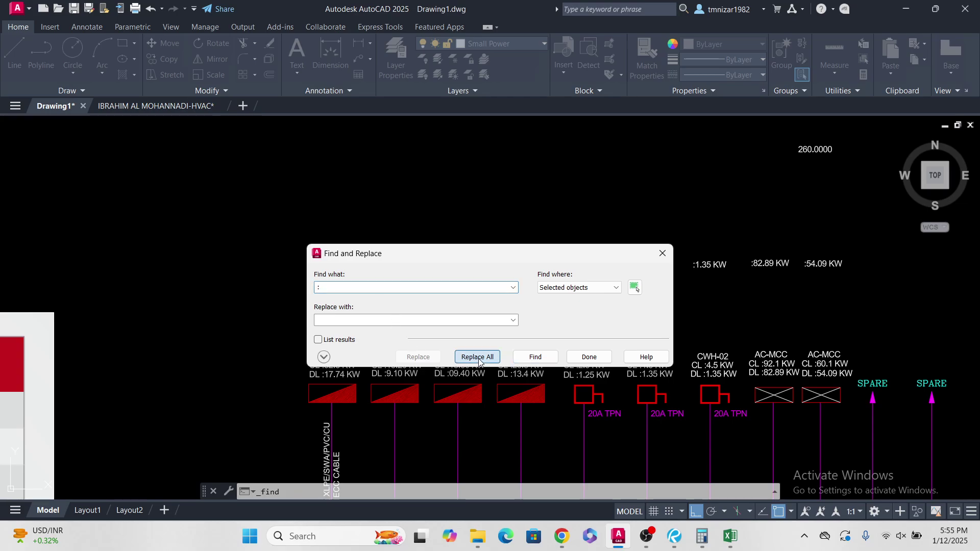
left_click(585, 350)
left_click(370, 287)
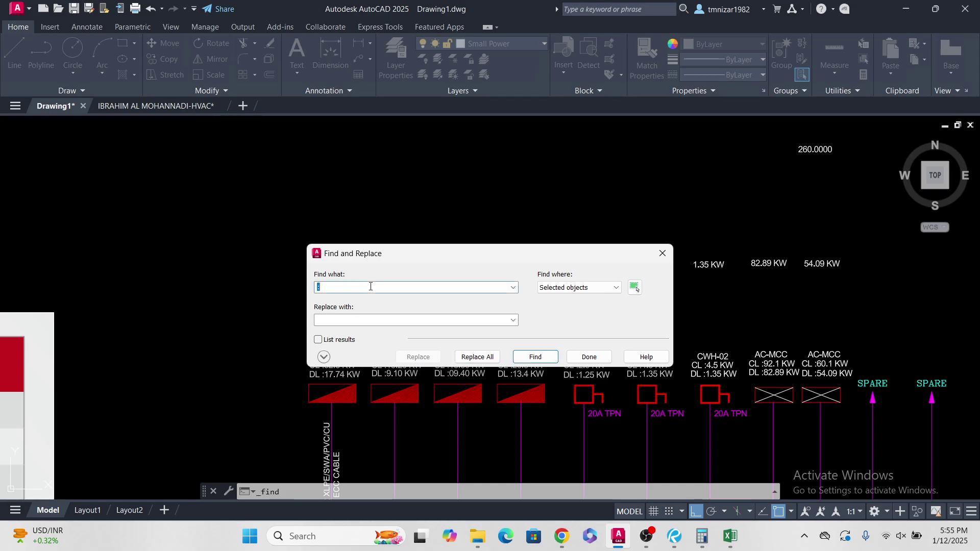
type("KW")
left_click(480, 357)
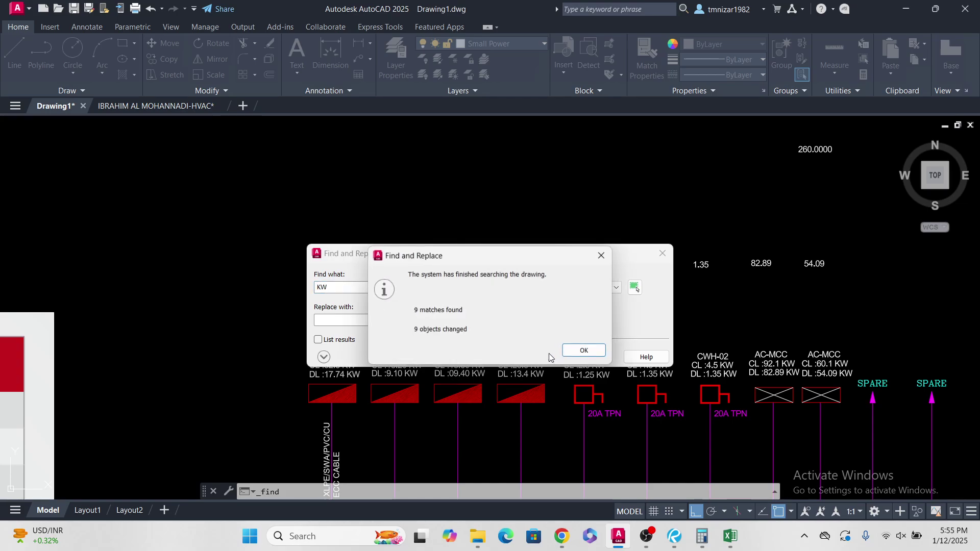
left_click(585, 352)
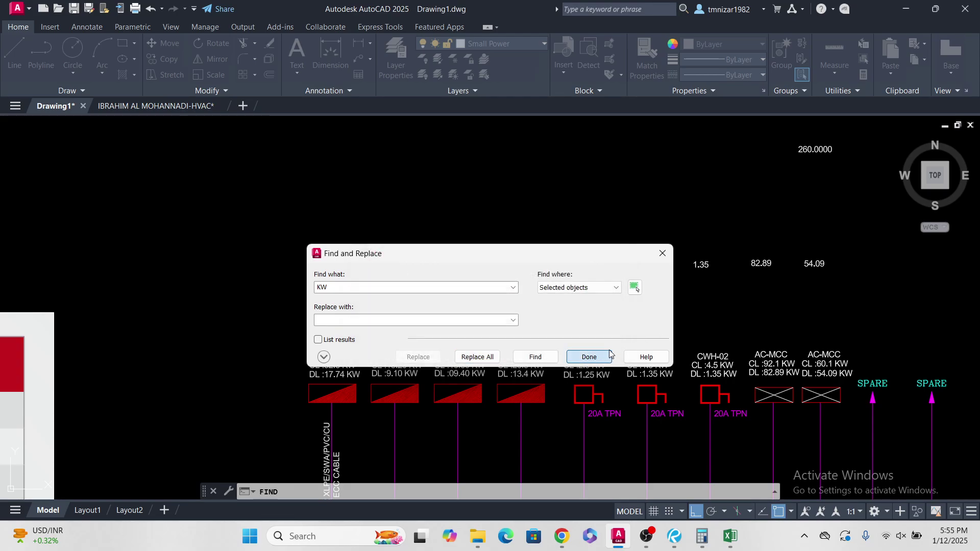
left_click(609, 355)
Step: Copy the 54.09 number from the end of the row into the empty space further right as a total placeholder
left_click(715, 332)
left_click(755, 281)
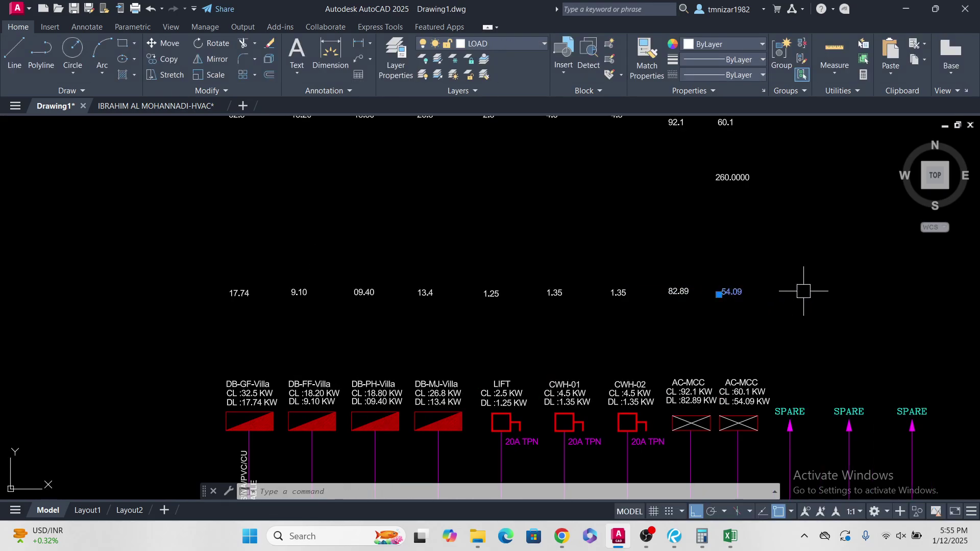
middle_click_drag(804, 291, 716, 328)
type("co")
key("Return")
left_click(690, 346)
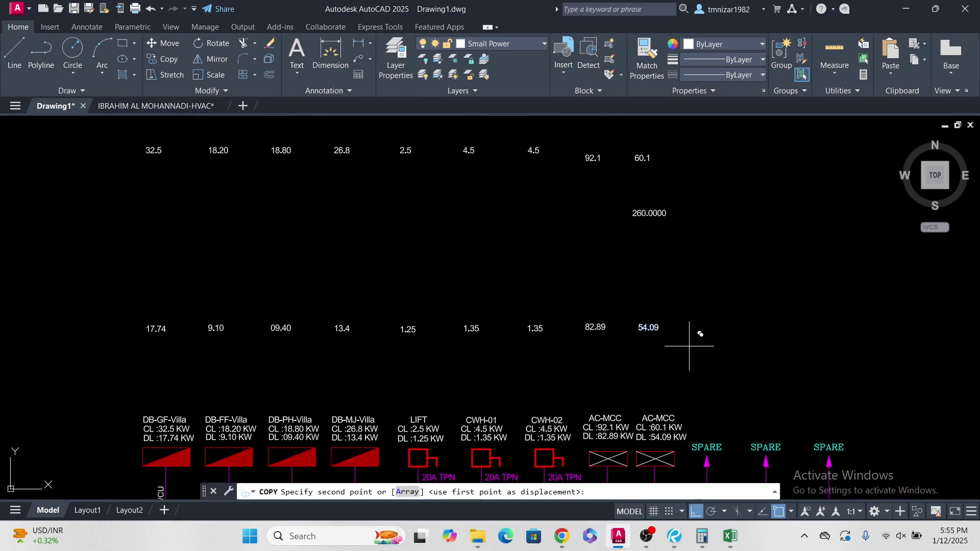
left_click(820, 339)
key("Escape")
Step: Sum the nine load numbers in the row with the S command and write the result into the copied placeholder text
left_click(691, 302)
left_click(97, 372)
type("s")
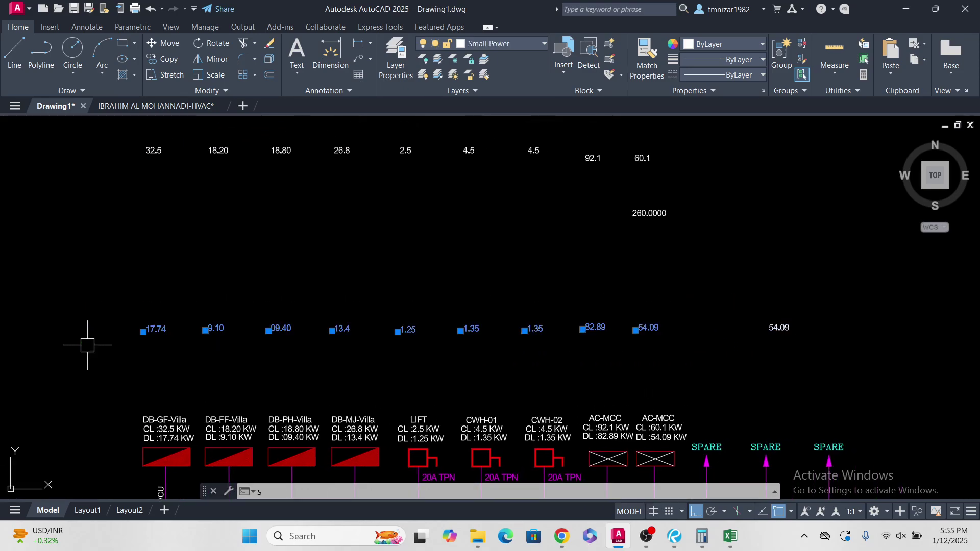
key("Return")
left_click(781, 328)
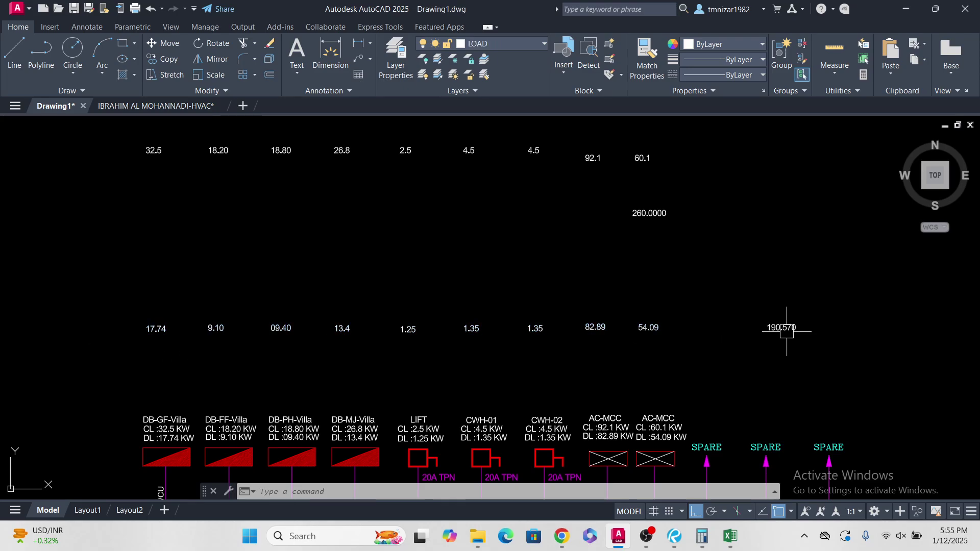
Step: Set the MDL value in the SMDB-01 load box to 190.570 KW
scroll(809, 361, "up", 4)
scroll(810, 361, "down", 4)
mouse_move(809, 361)
middle_mouse_down()
mouse_move(740, 367)
mouse_move(464, 180)
middle_mouse_up()
scroll(740, 366, "down", 4)
scroll(464, 180, "up", 6)
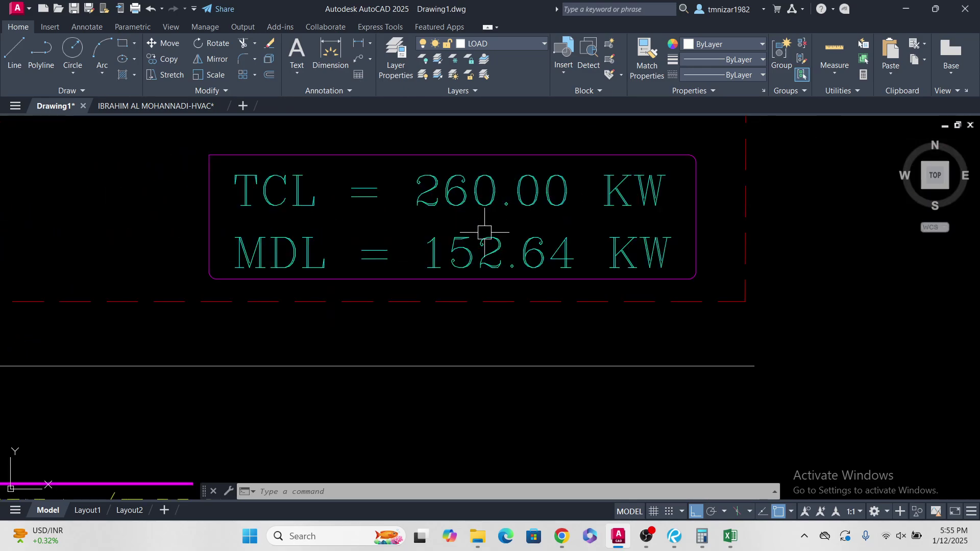
scroll(484, 232, "up", 2)
double_click(499, 257)
left_click_drag(499, 256, 419, 243)
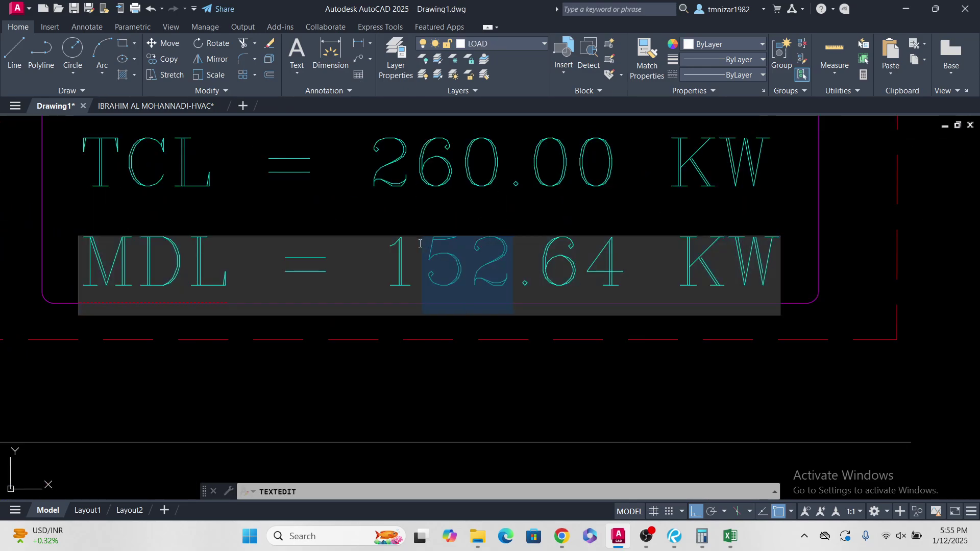
type("90")
left_click_drag(627, 266, 535, 269)
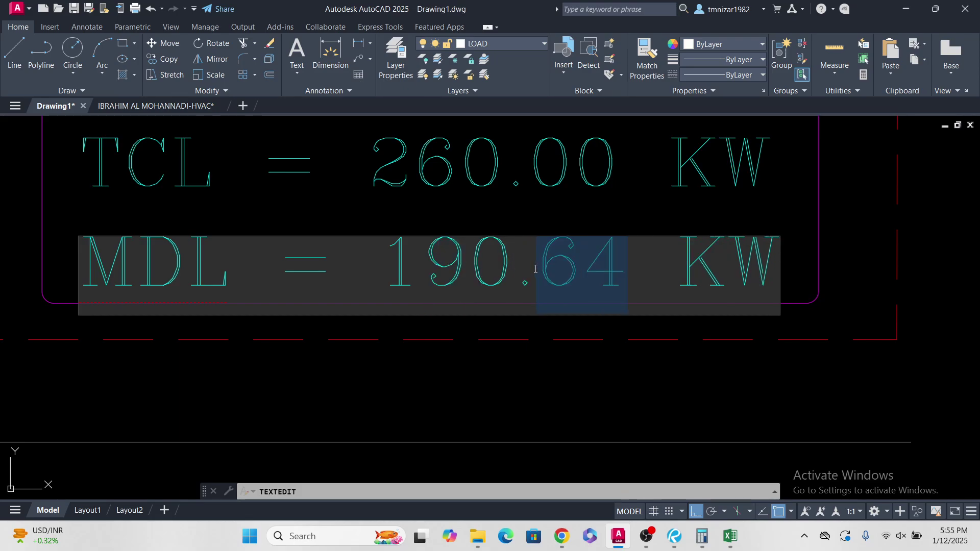
type("570")
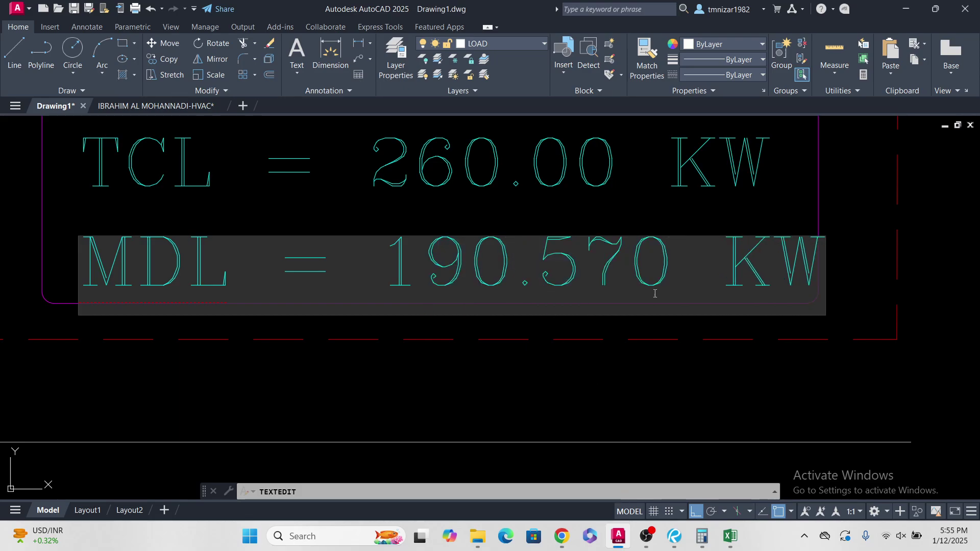
Step: Extend the TCL value in the SMDB-01 load box to three decimals, 260.000 KW
left_click(624, 146)
left_click(617, 165)
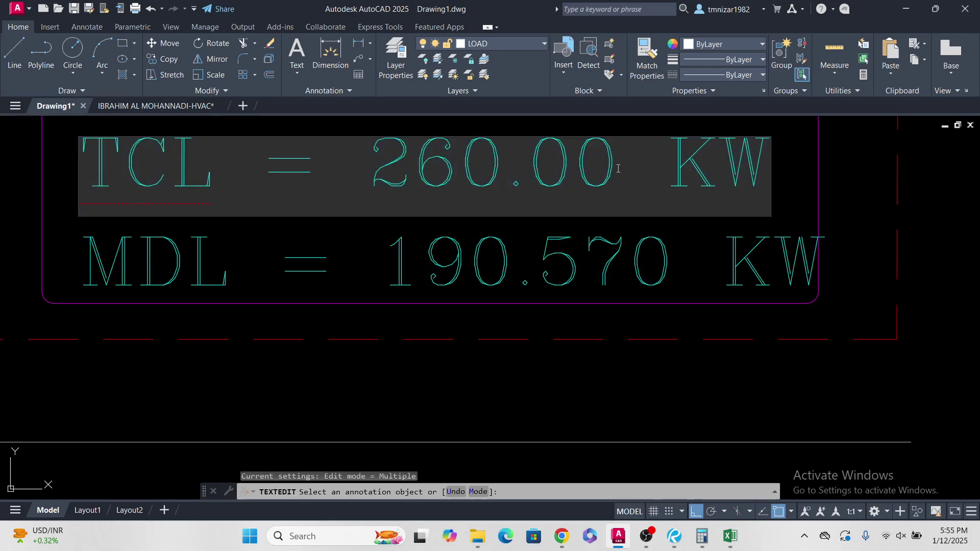
type("0")
left_click(692, 338)
scroll(691, 339, "down", 5)
key("Escape")
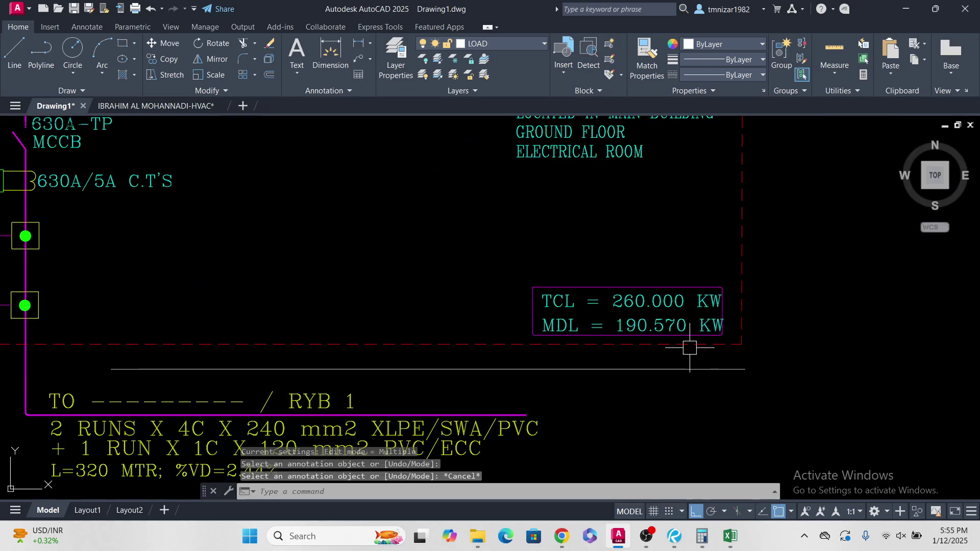
Step: Erase both rows of helper numbers and their two sums from the space above the load names
scroll(485, 267, "down", 4)
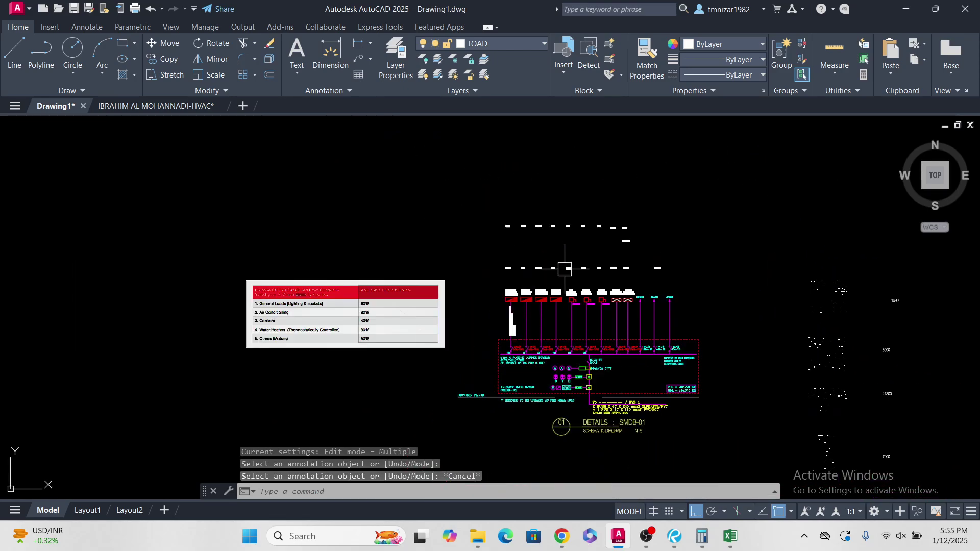
scroll(691, 205, "up", 2)
key("Escape")
left_click(712, 201)
left_click(342, 326)
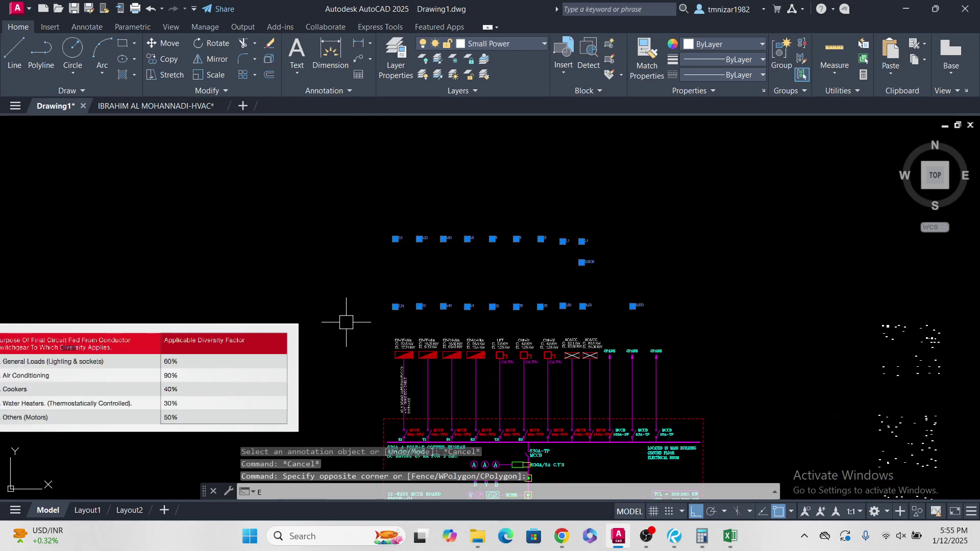
type("e")
key("Return")
Step: Review the SMDB-01 diagram, checking the load labels, the MCCB ratings and the DB-GF-Villa feeder cable text
middle_click_drag(417, 372, 424, 245)
scroll(427, 272, "up", 4)
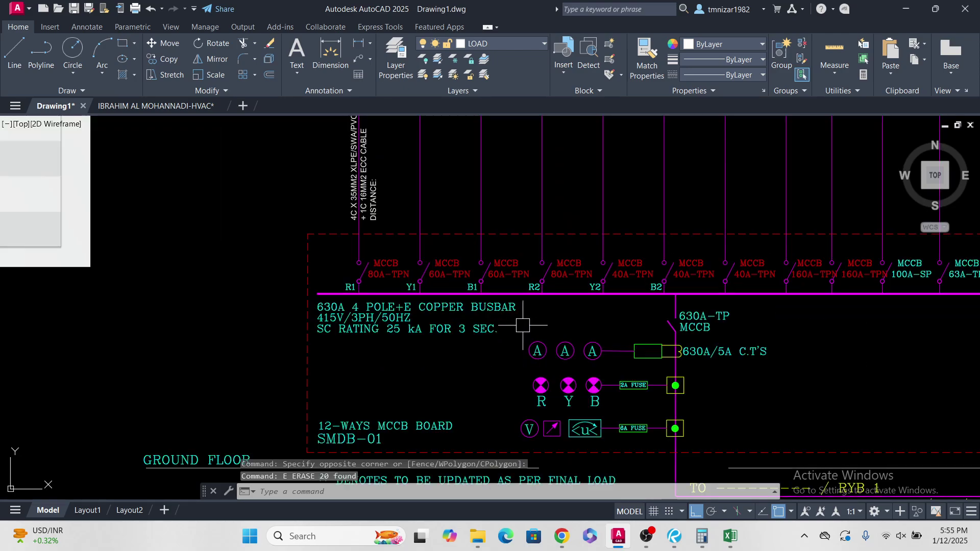
middle_click_drag(608, 385, 551, 346)
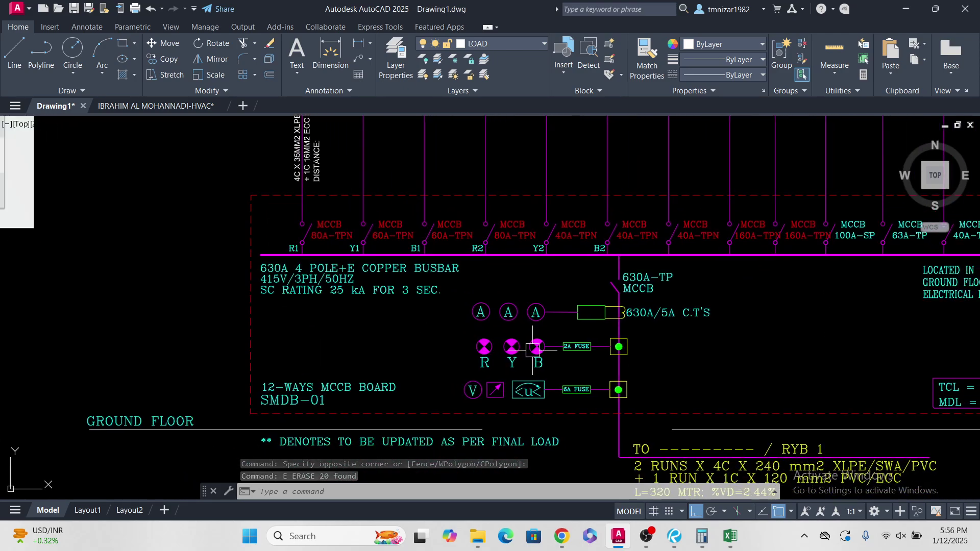
scroll(516, 345, "down", 3)
scroll(407, 193, "up", 6)
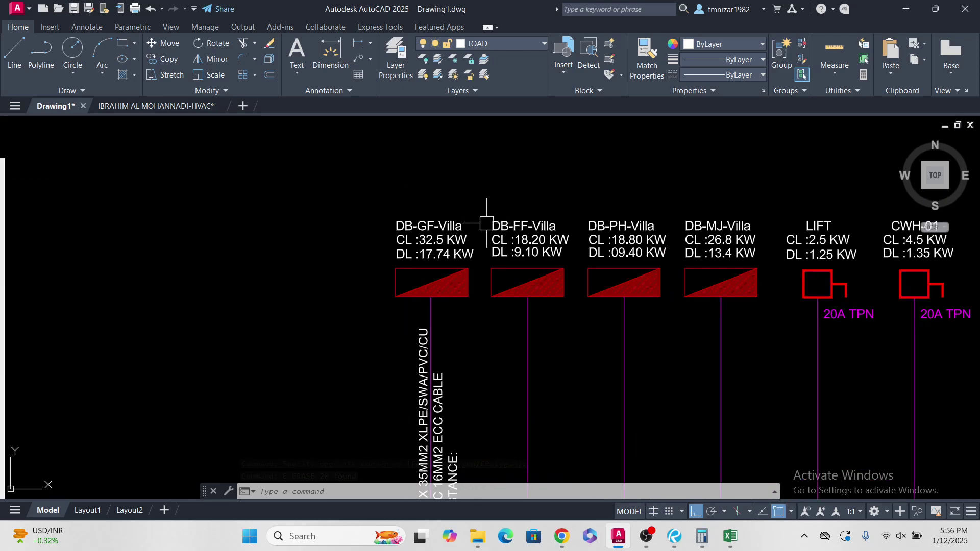
scroll(427, 364, "down", 3)
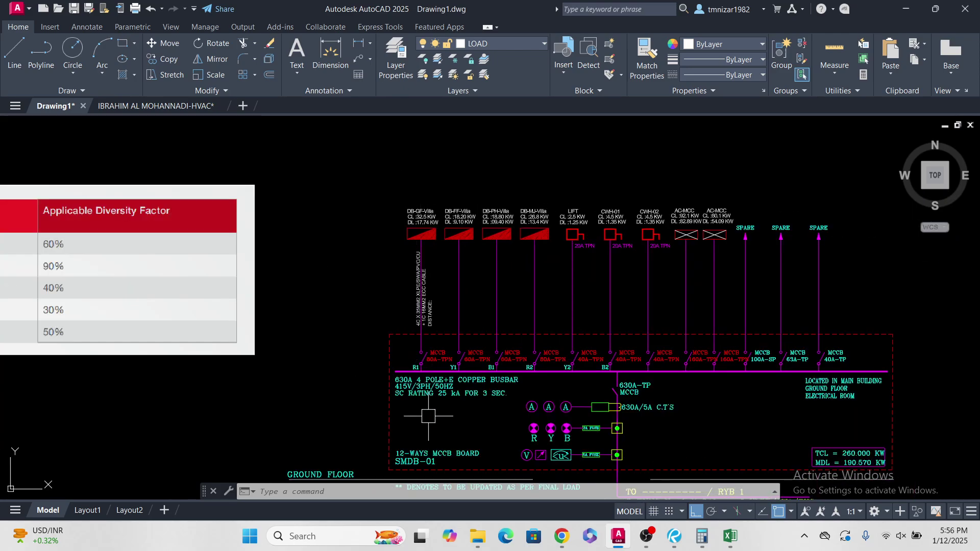
scroll(427, 411, "up", 2)
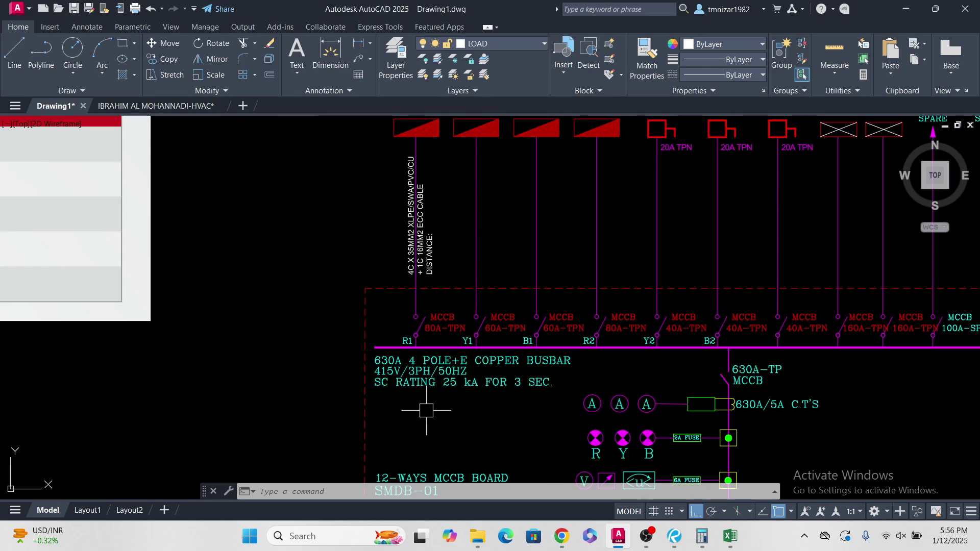
scroll(422, 255, "up", 5)
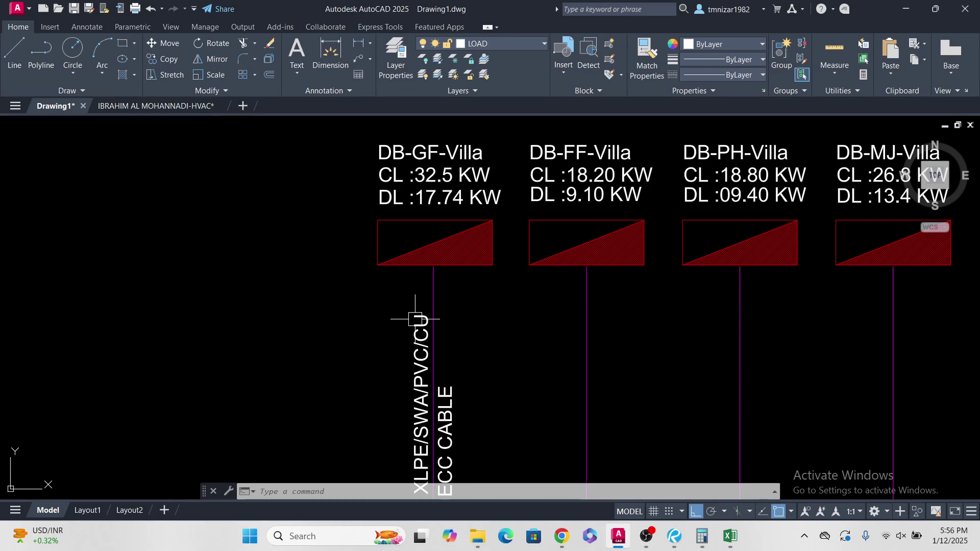
key("Escape")
scroll(415, 319, "down", 5)
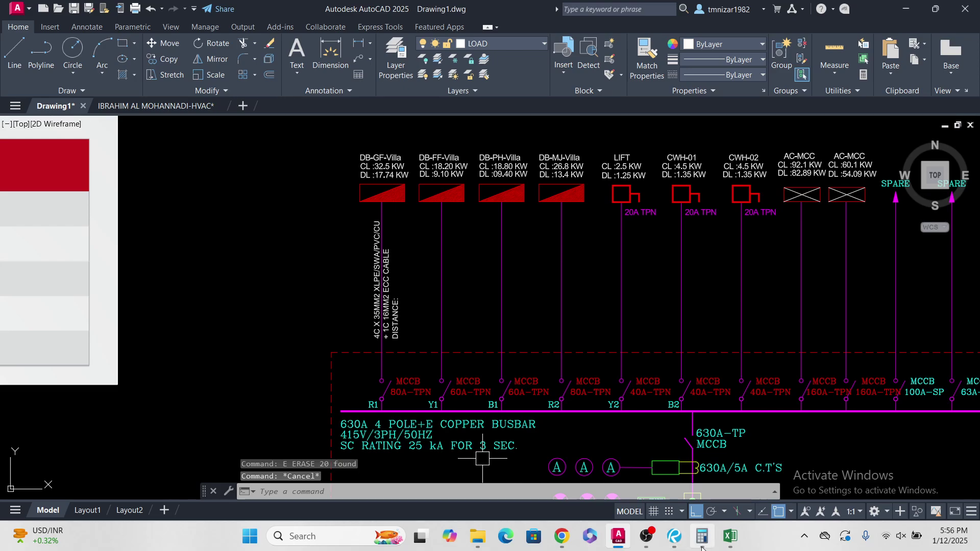
Step: Switch to the wiring code PDF in Chrome and find Table No. 10 for three and four core armoured cables, enlarged for reading
left_click(562, 536)
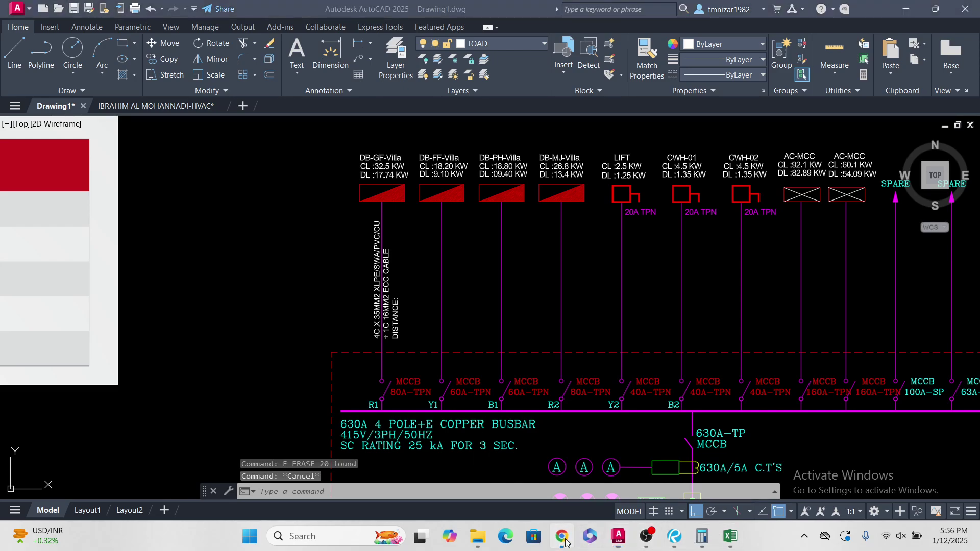
scroll(391, 233, "down", 15)
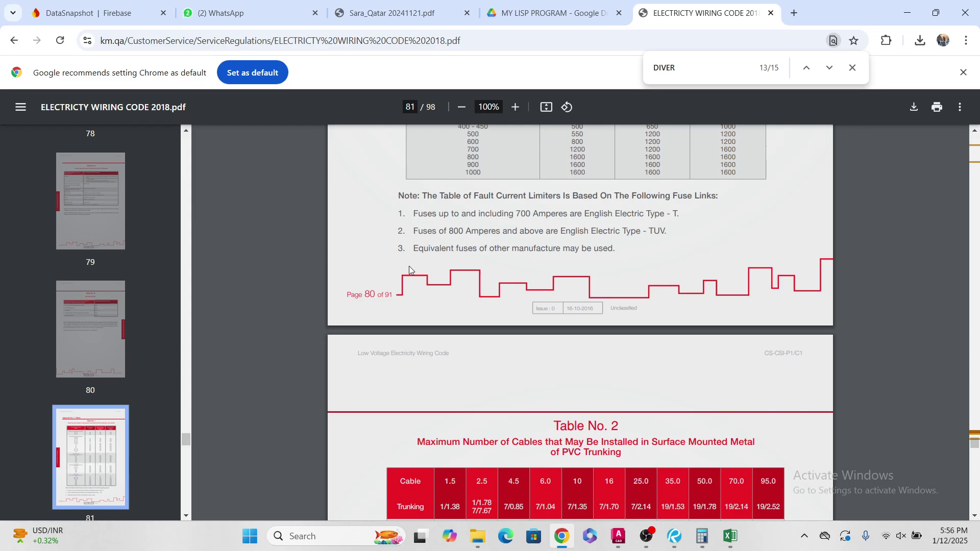
scroll(409, 265, "down", 20)
scroll(409, 265, "up", 12)
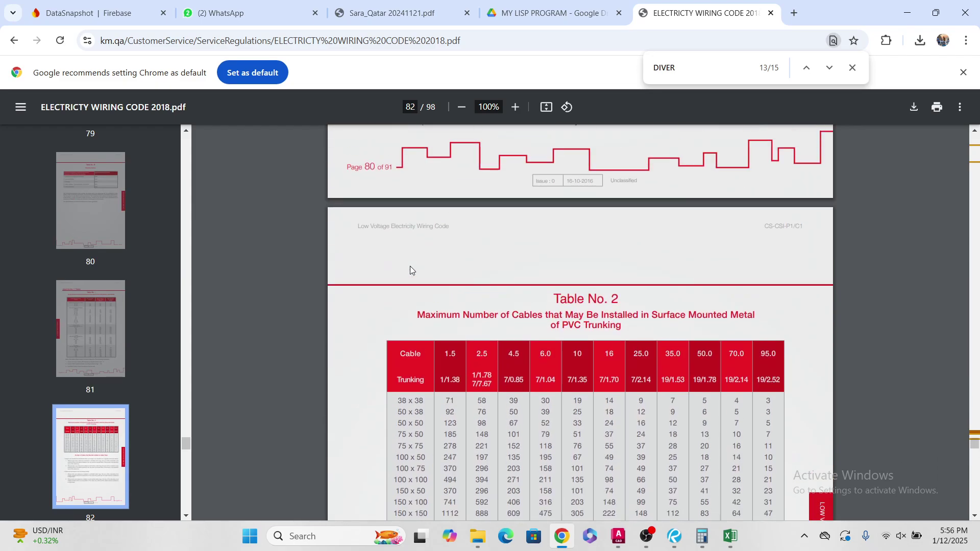
scroll(410, 266, "down", 15)
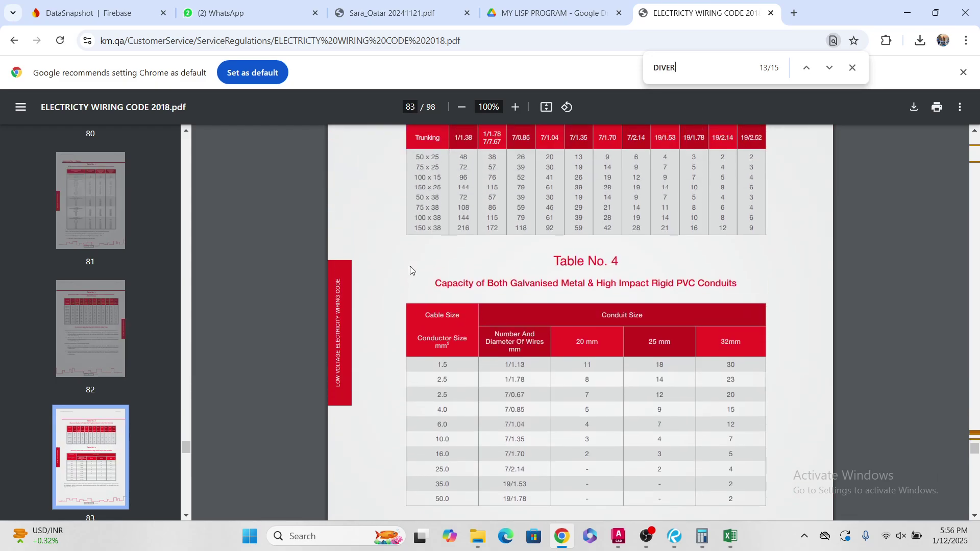
scroll(410, 268, "up", 3)
scroll(410, 268, "down", 10)
scroll(410, 269, "down", 20)
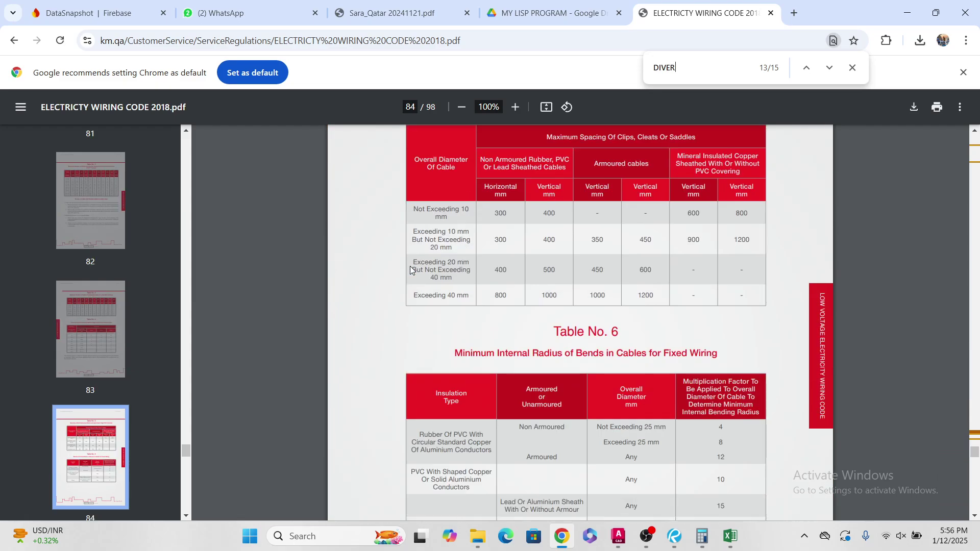
scroll(410, 269, "down", 13)
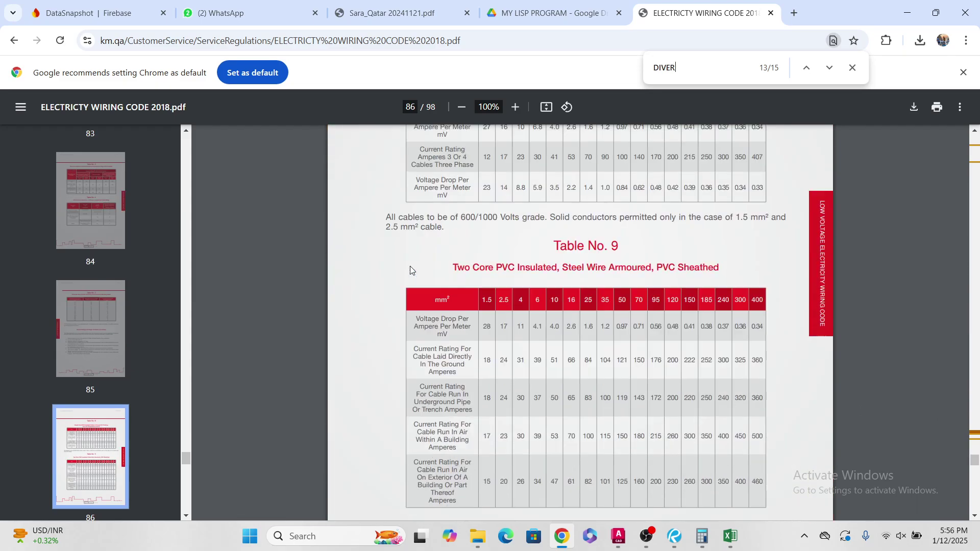
scroll(410, 269, "up", 3)
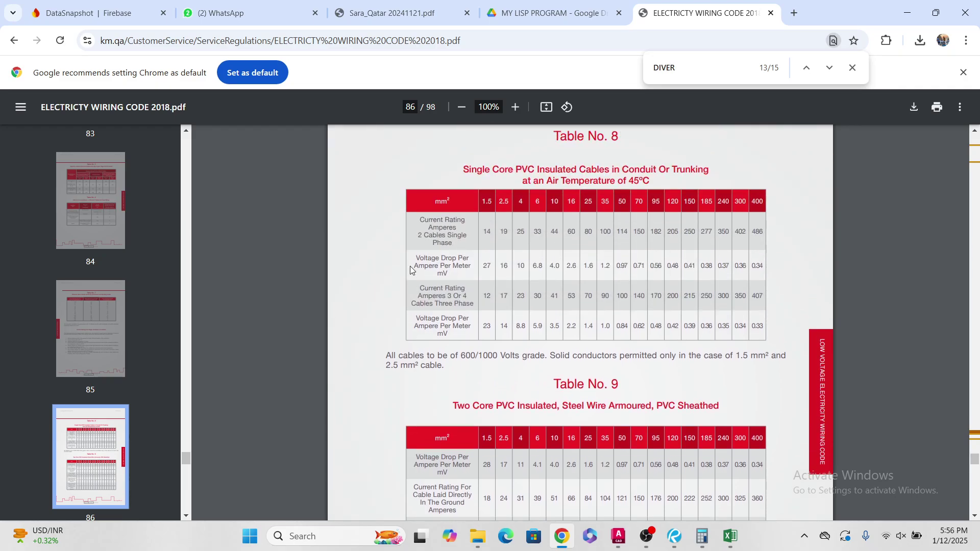
scroll(598, 160, "down", 12)
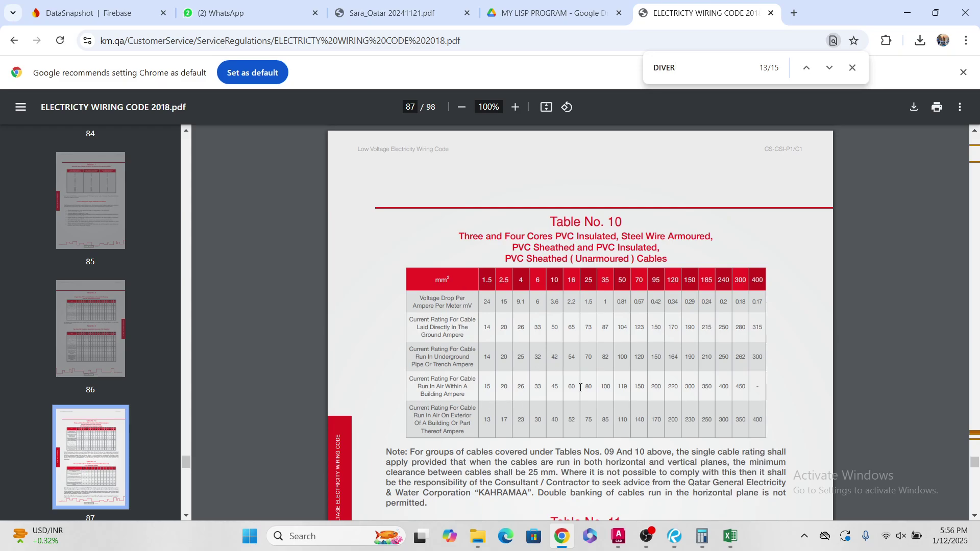
scroll(581, 387, "up", 3, "ctrl")
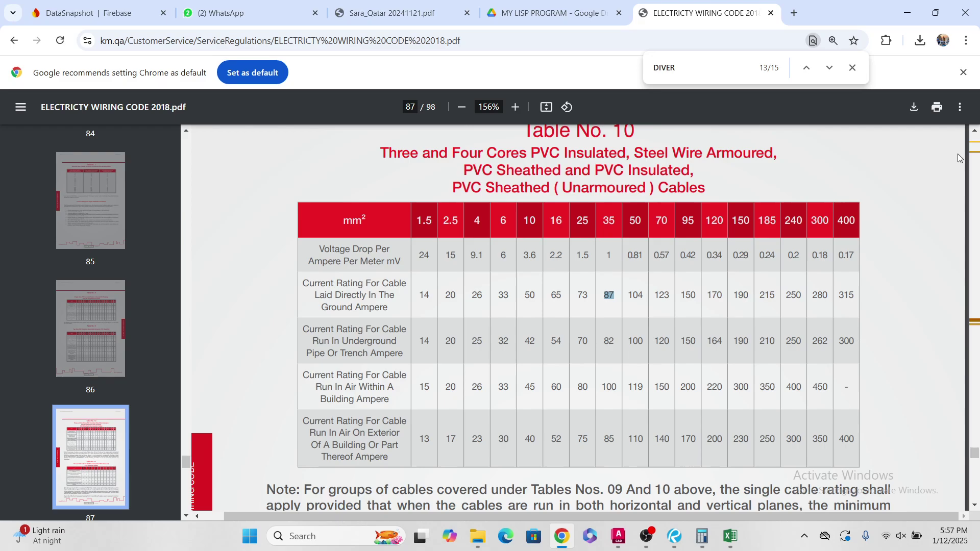
Step: Return to the AutoCAD drawing and examine the villa feeders' load labels, MCCB ratings and the DB-GF-Villa cable text
left_click(907, 13)
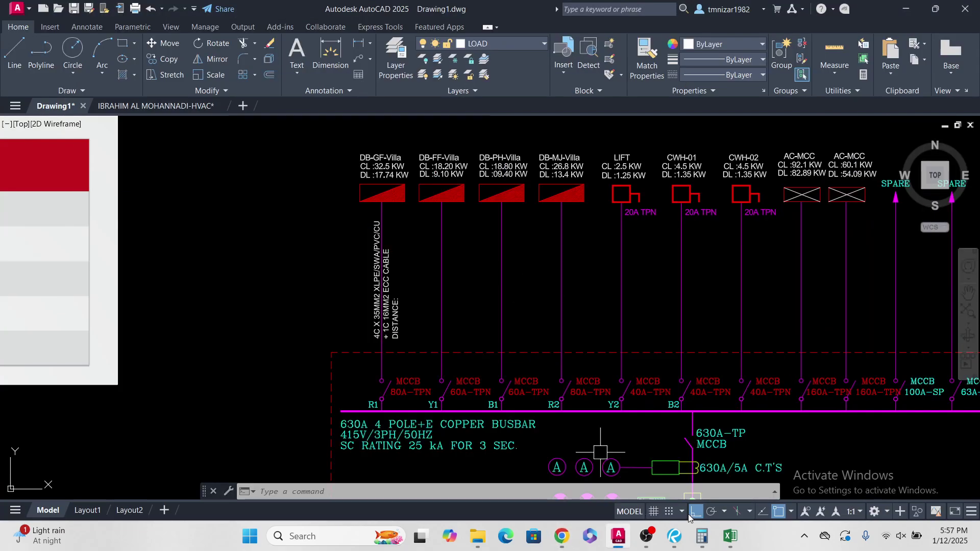
mouse_move(702, 540)
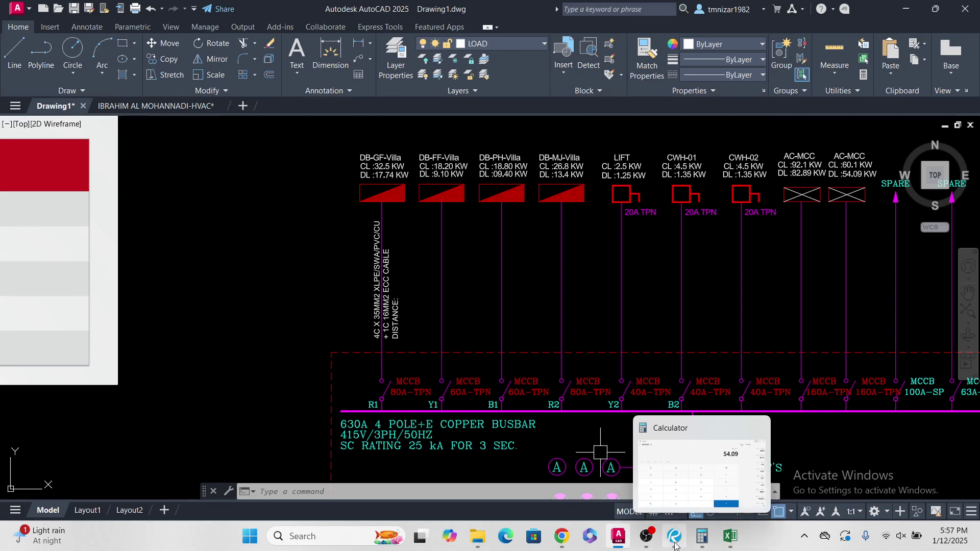
mouse_move(628, 539)
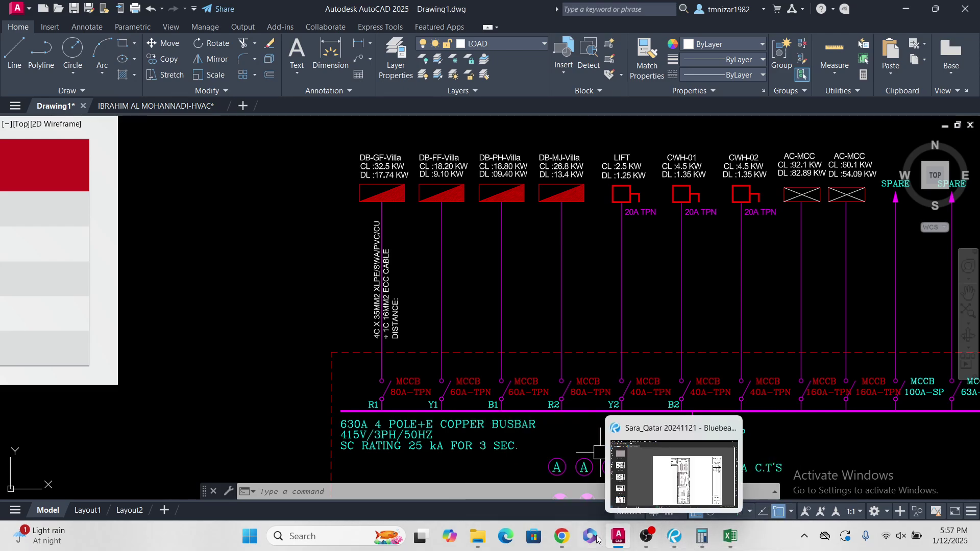
left_click(571, 534)
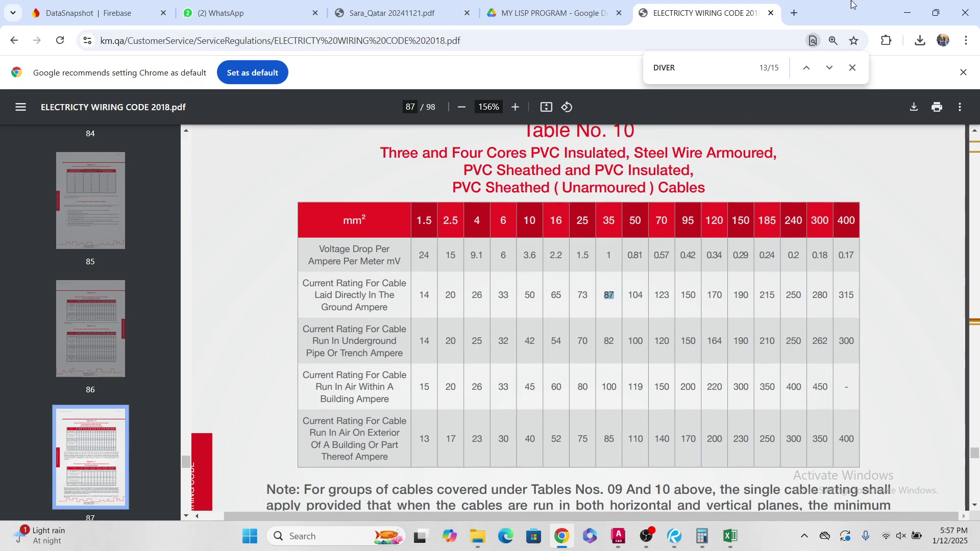
left_click(906, 13)
scroll(423, 199, "up", 5)
scroll(423, 199, "down", 2)
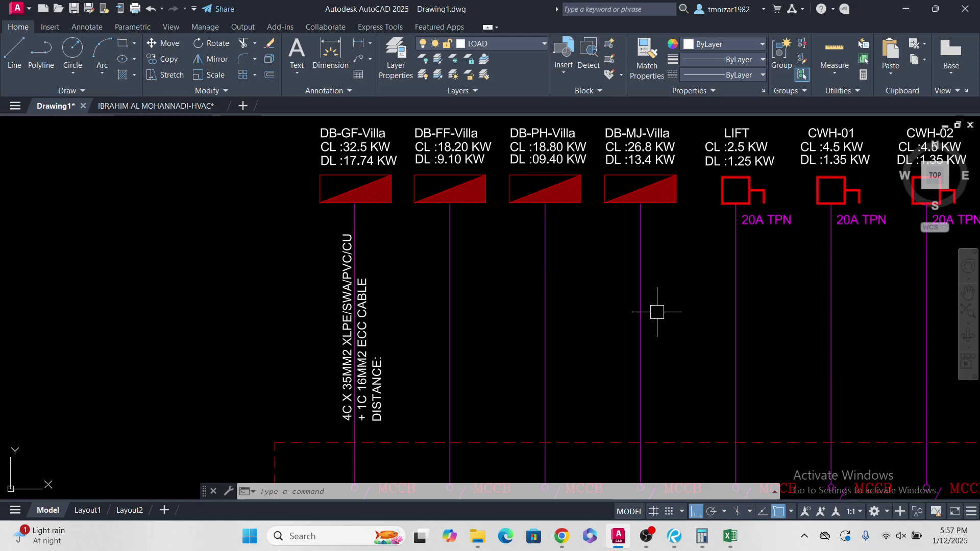
mouse_move(657, 311)
middle_mouse_down()
mouse_move(577, 185)
mouse_move(581, 172)
mouse_move(598, 260)
middle_mouse_up()
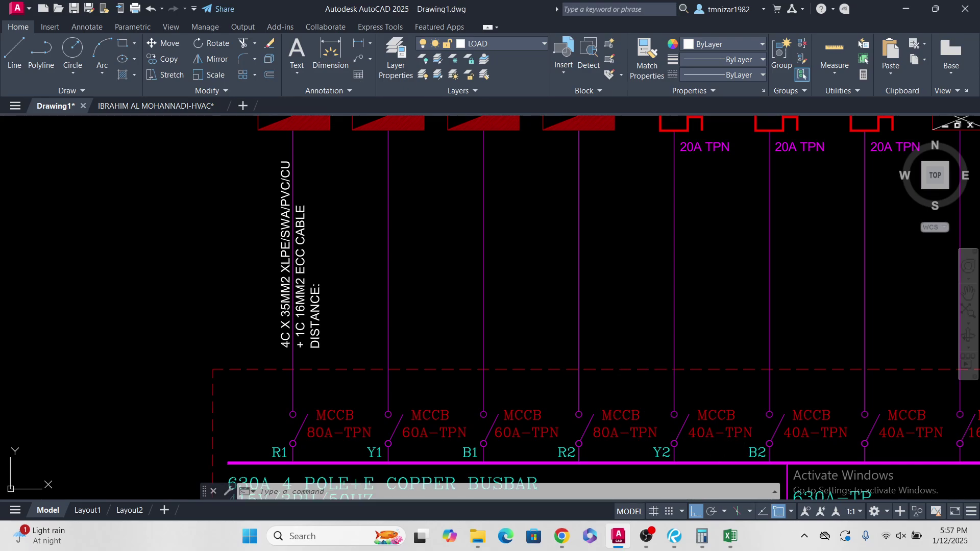
middle_click_drag(599, 400, 623, 429)
scroll(558, 326, "down", 2)
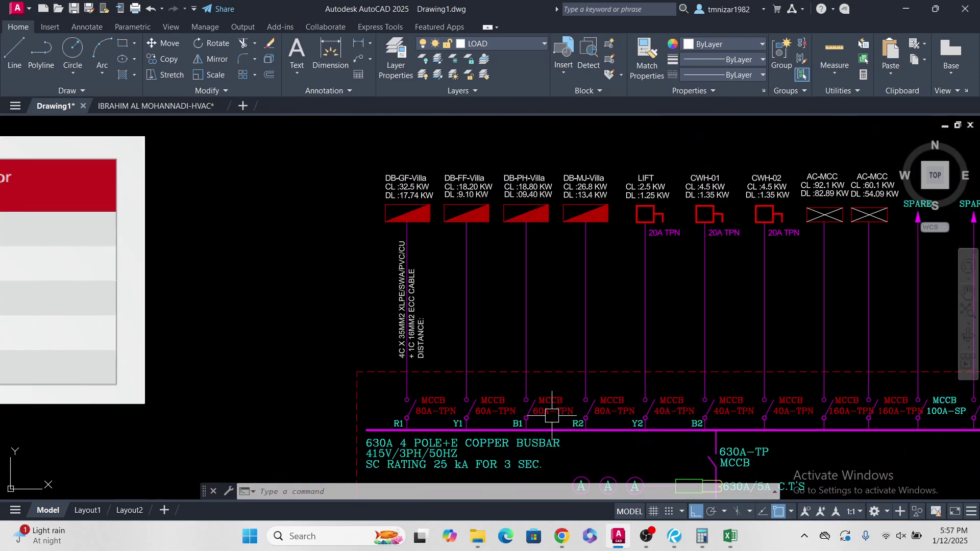
scroll(556, 406, "up", 4)
scroll(569, 409, "down", 2)
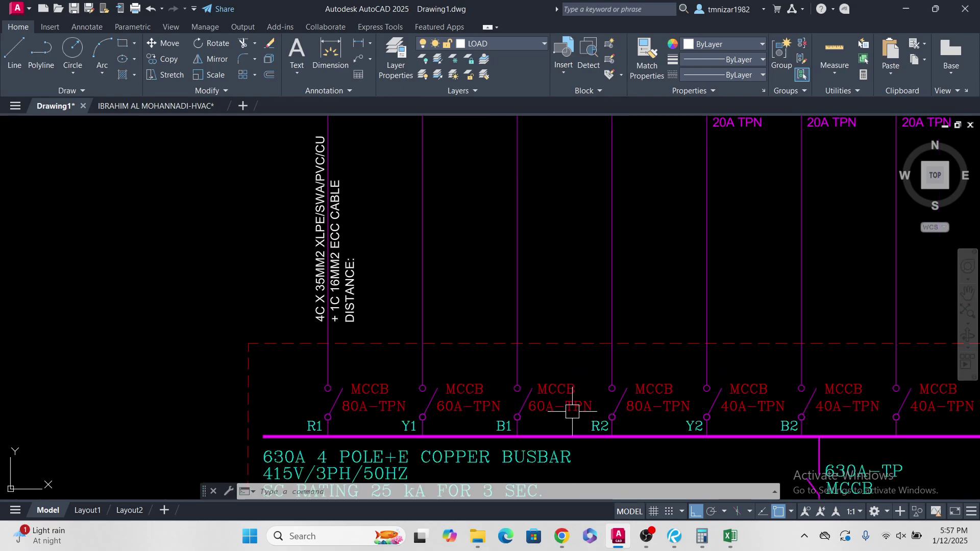
scroll(489, 404, "down", 4)
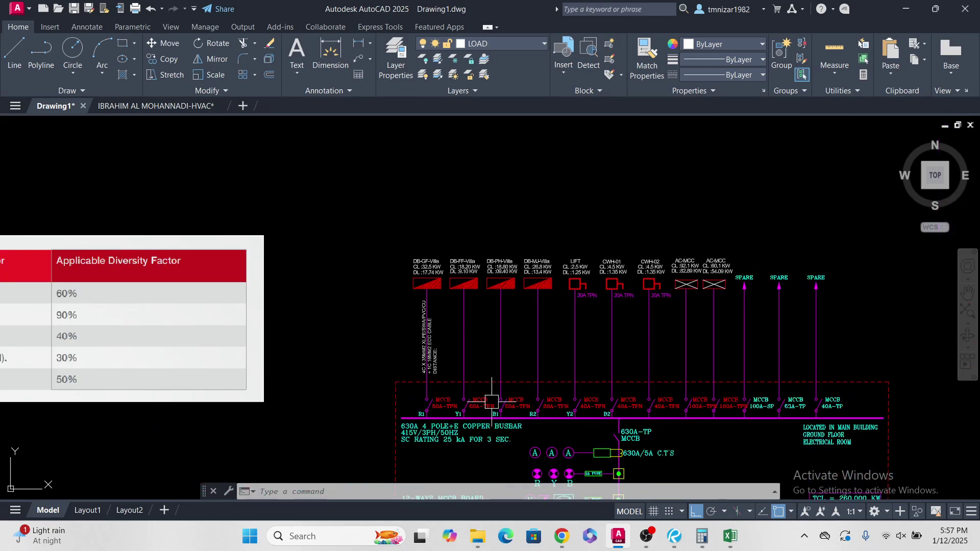
scroll(429, 283, "up", 3)
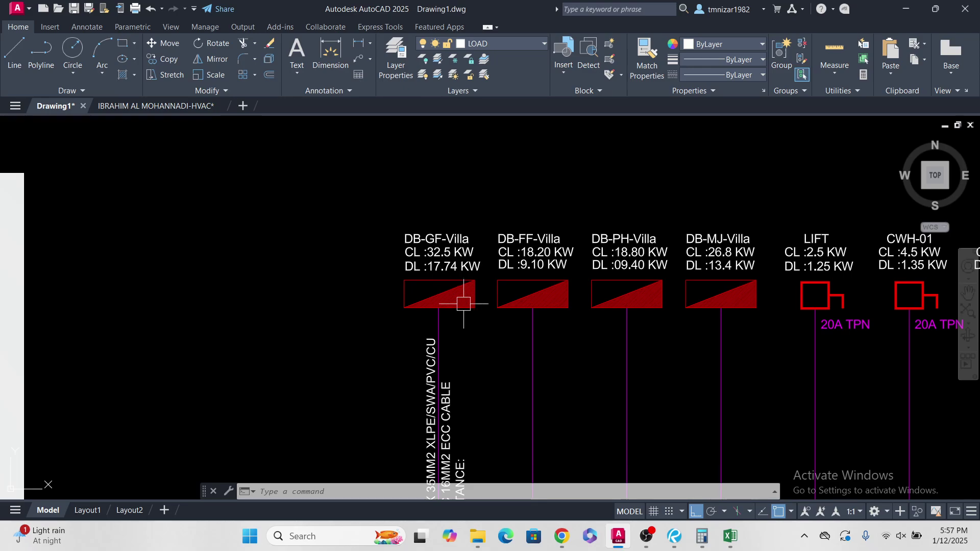
scroll(480, 256, "up", 3)
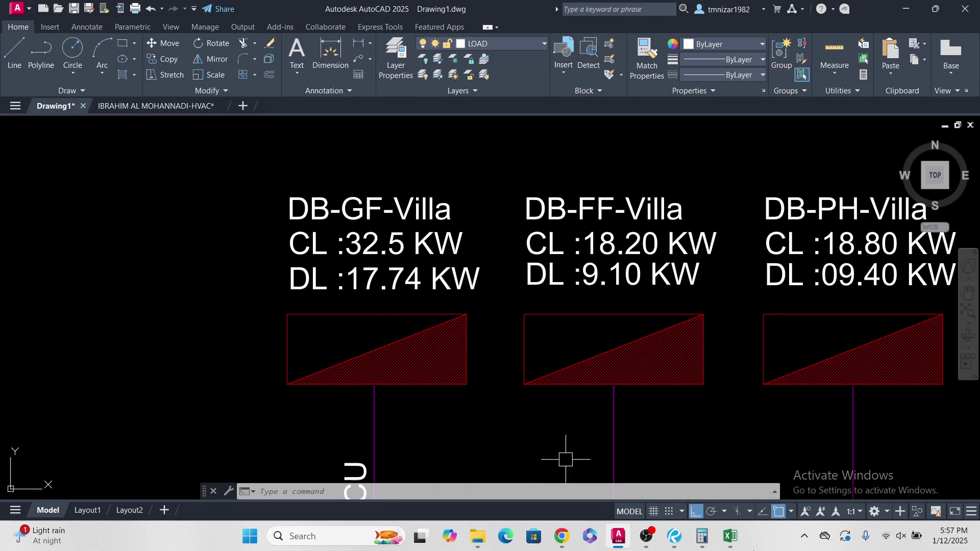
Step: Calculate the DB-GF-Villa current in Calculator by multiplying its 32.5 KW connected load by 1.54
left_click(707, 541)
left_click(449, 208)
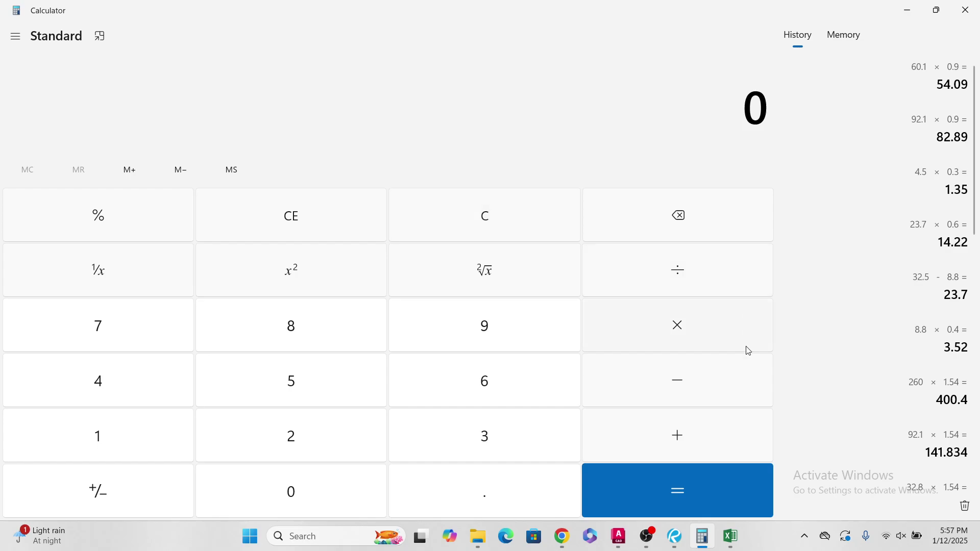
left_click(478, 431)
left_click(284, 431)
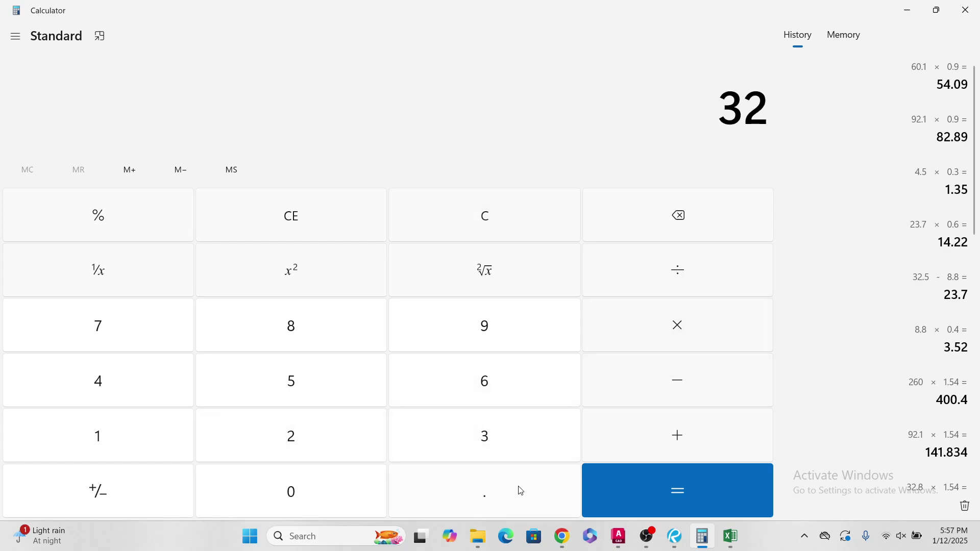
left_click(471, 484)
left_click(318, 385)
left_click(720, 327)
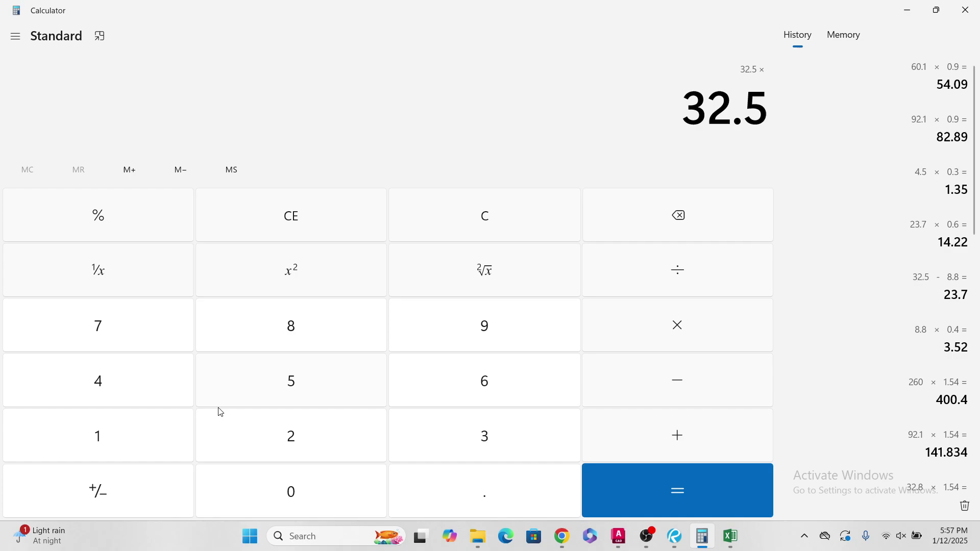
left_click(114, 433)
left_click(449, 496)
left_click(286, 396)
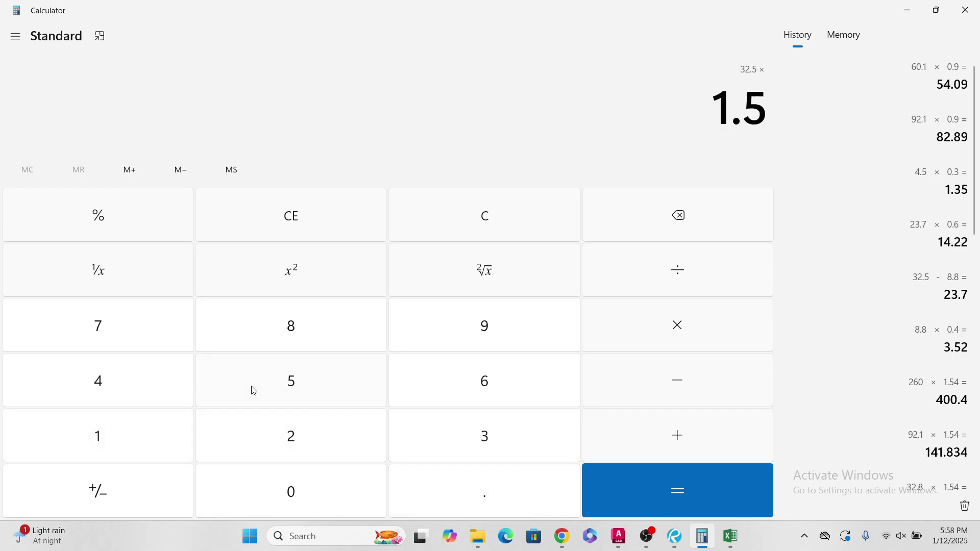
left_click(104, 382)
left_click(709, 486)
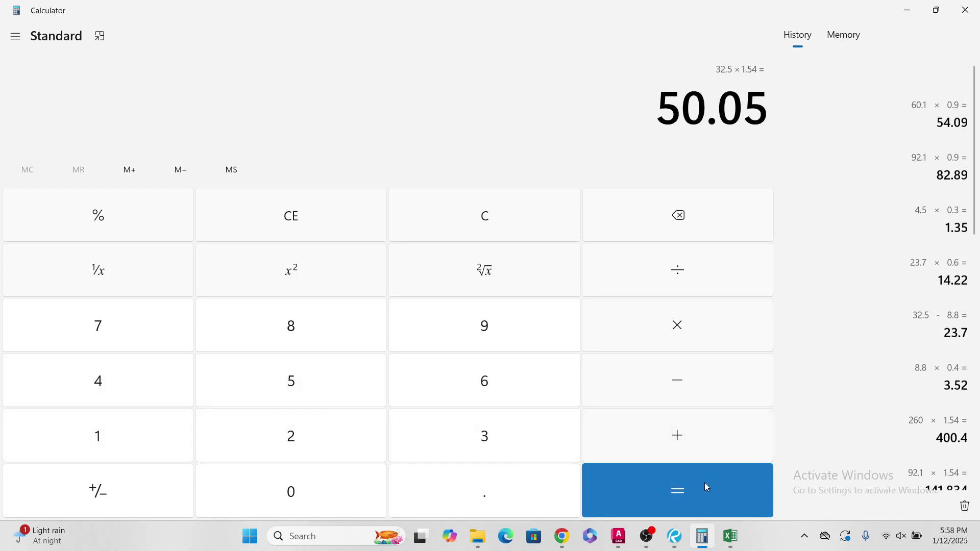
left_click(917, 10)
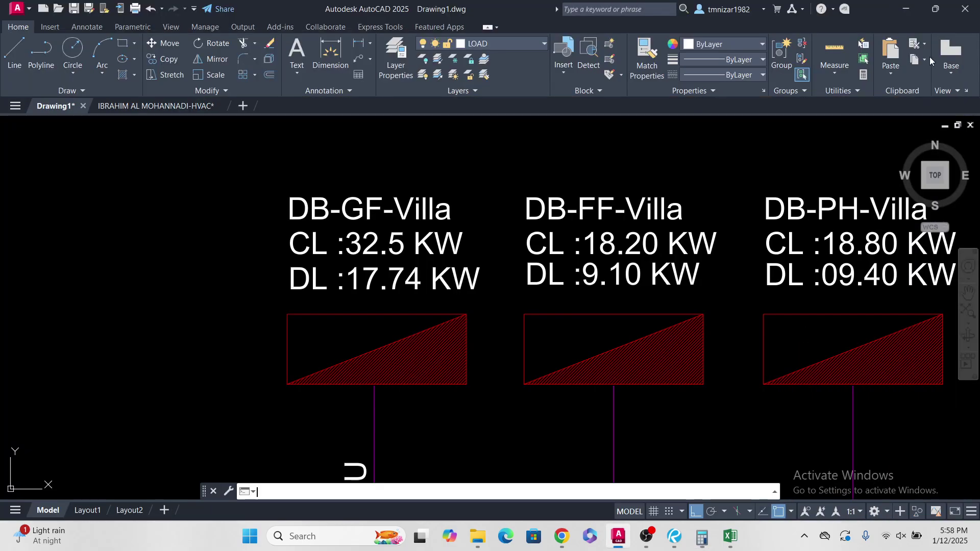
Step: Check Table No. 10 in the wiring code for current ratings of 10 to 35 mm² cables laid directly in the ground
left_click(562, 536)
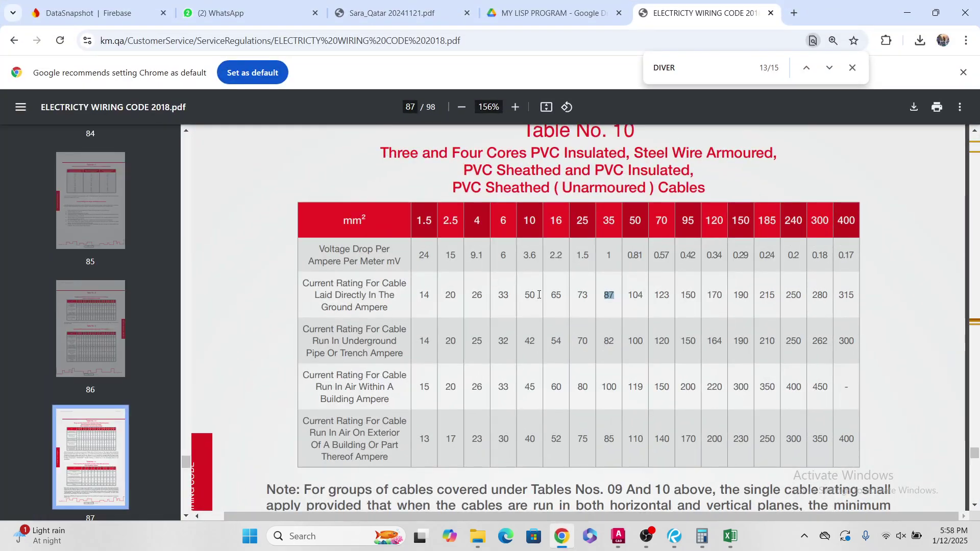
double_click(533, 296)
double_click(555, 297)
left_click_drag(524, 294, 560, 293)
double_click(579, 300)
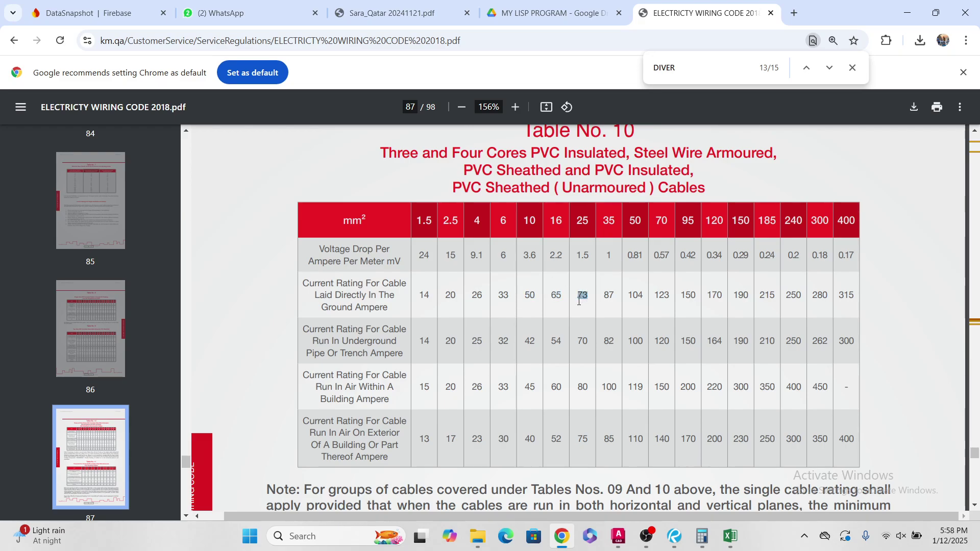
left_click(582, 224)
left_click_drag(536, 294, 526, 295)
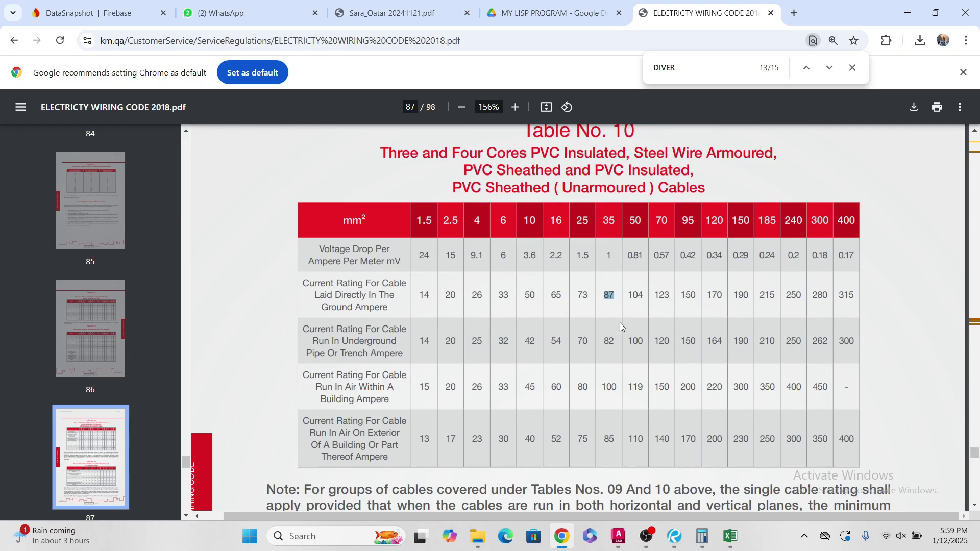
Step: Back in the AutoCAD drawing, delete the "DISTANCE:" line from the DB-GF-Villa feeder cable text
left_click(908, 13)
scroll(610, 361, "down", 3)
scroll(507, 274, "down", 3)
scroll(485, 307, "up", 5)
key("Escape")
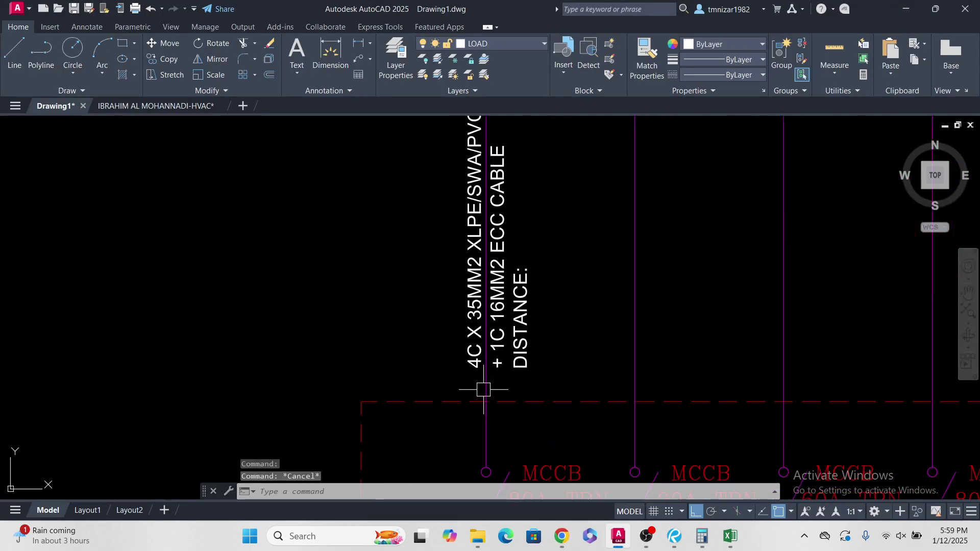
scroll(484, 317, "down", 3)
left_click(484, 318)
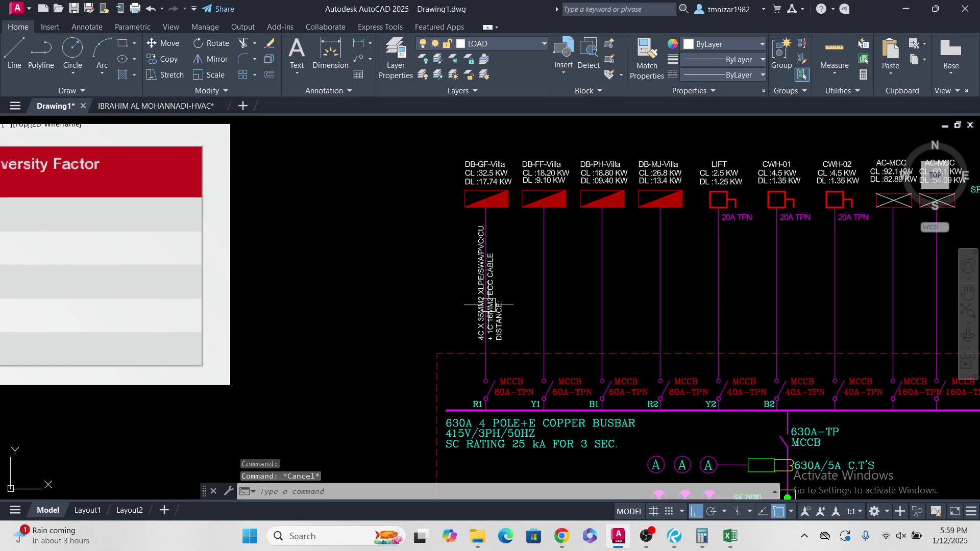
scroll(508, 327, "up", 2)
type("E")
key("Escape")
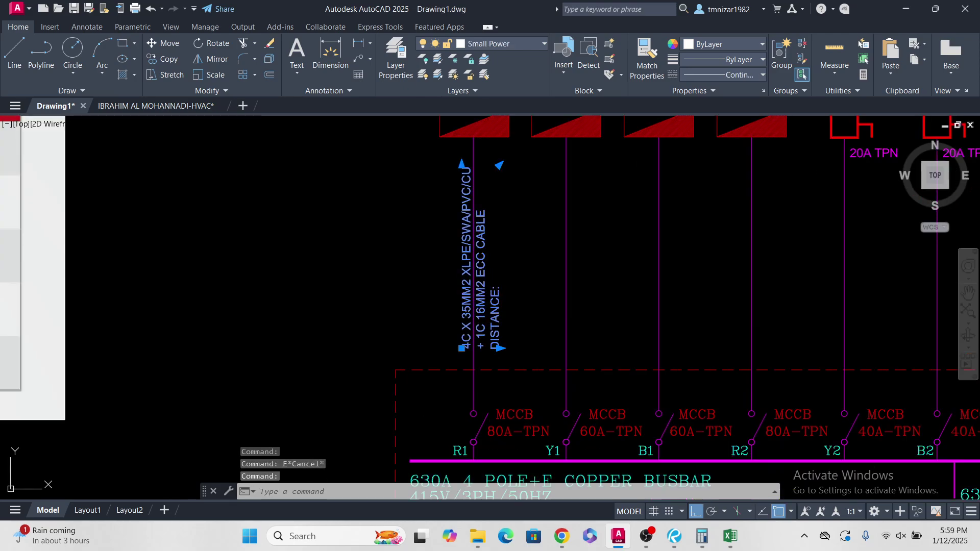
double_click(494, 306)
left_click_drag(526, 382, 481, 391)
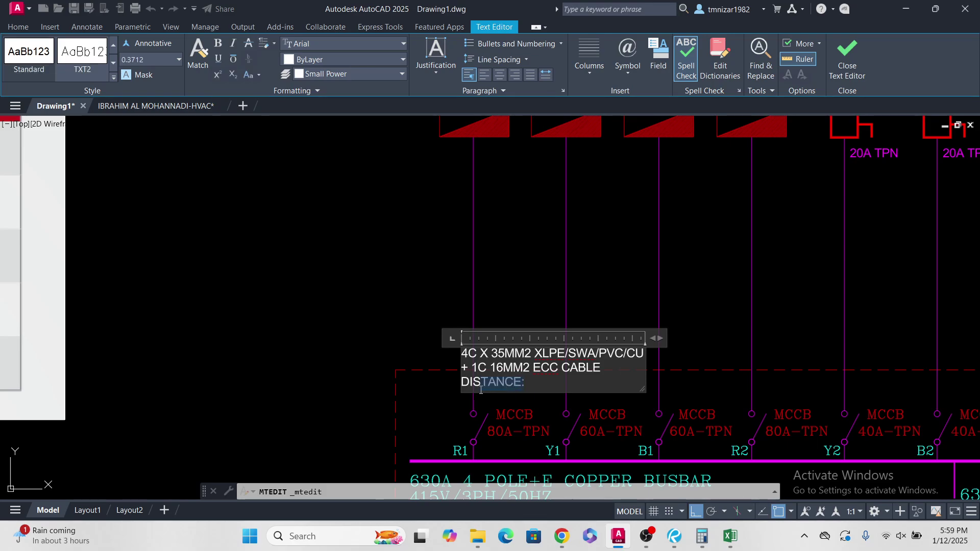
key("BackSpace")
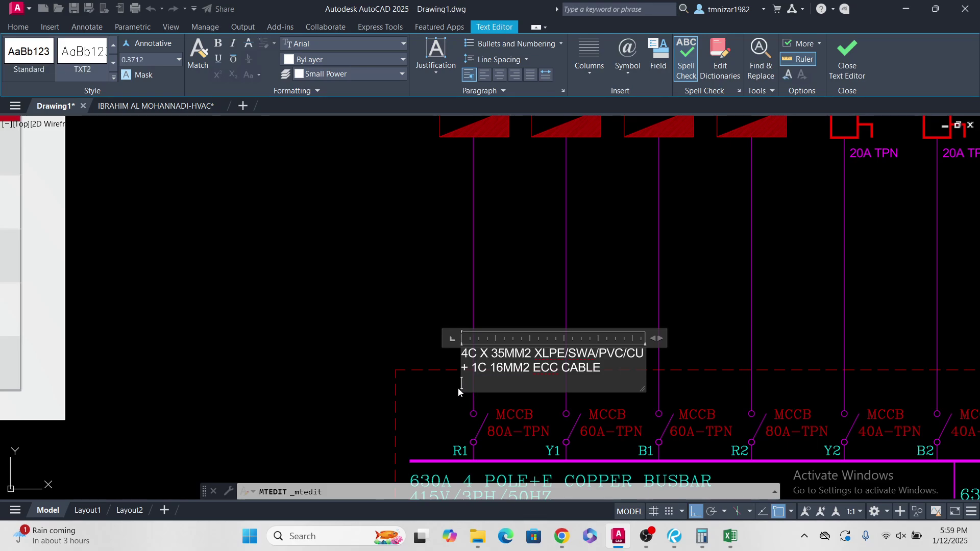
key("BackSpace")
left_click(434, 330)
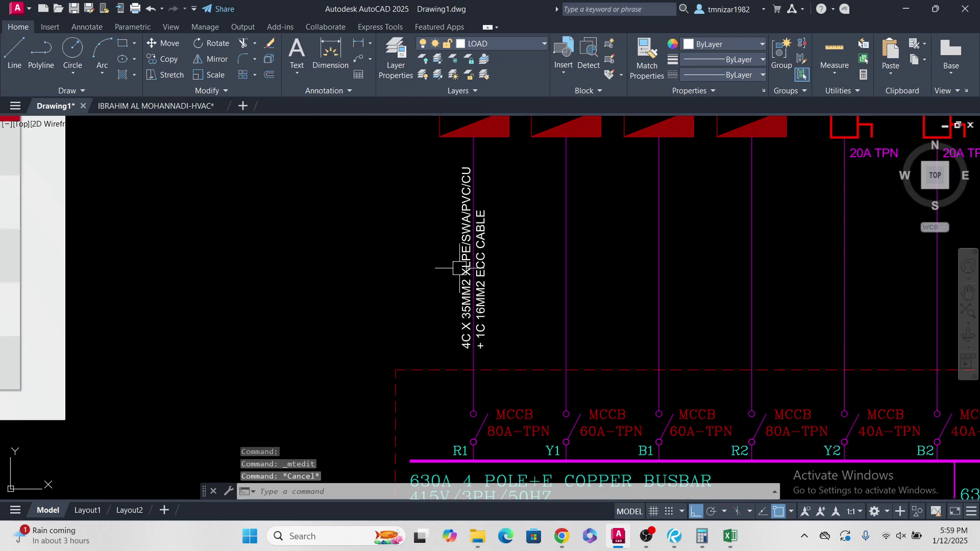
Step: Copy the DB-GF-Villa feeder's cable label onto the DB-FF-Villa feeder line
left_click(480, 312)
middle_click_drag(484, 310, 472, 359)
type("co")
key("Return")
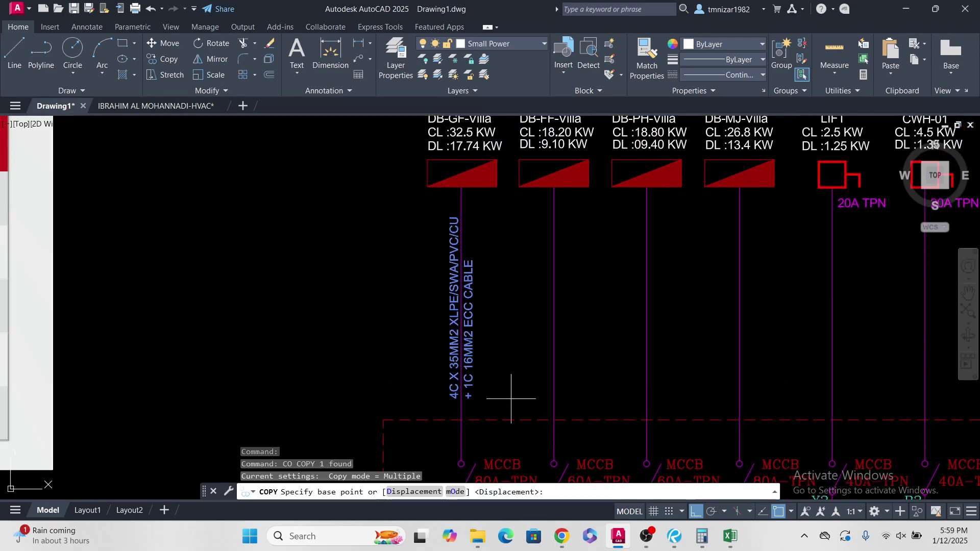
left_click(461, 413)
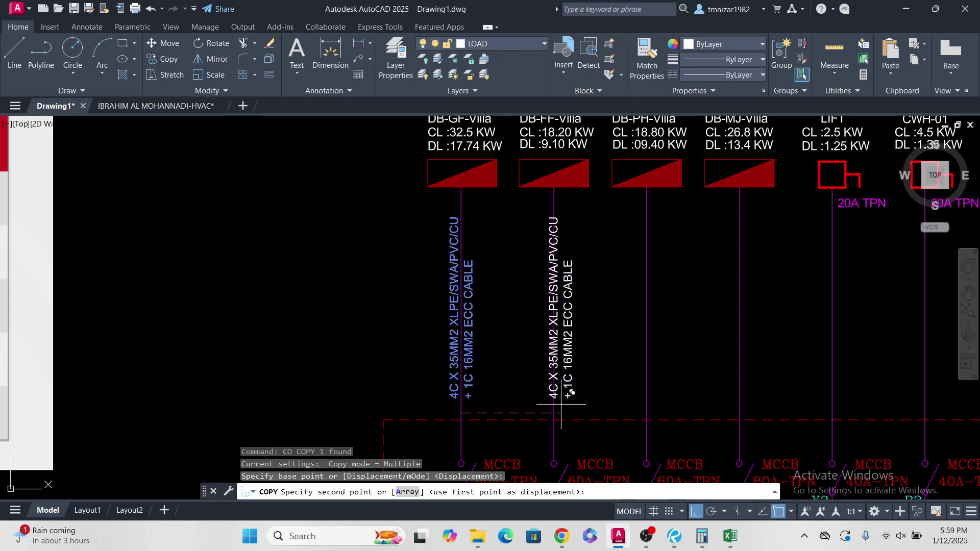
middle_click_drag(553, 408, 502, 326)
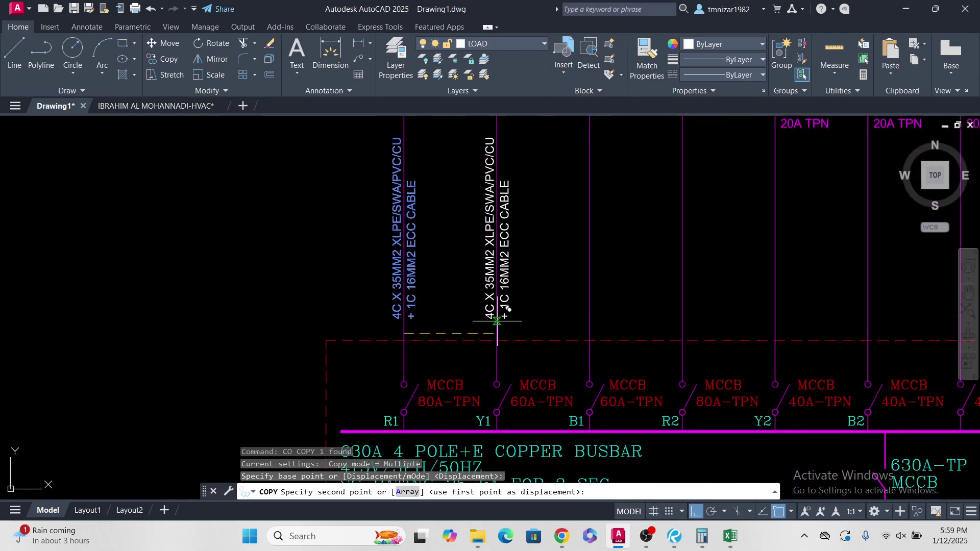
left_click(496, 317)
key("Escape")
middle_click_drag(512, 231, 519, 263)
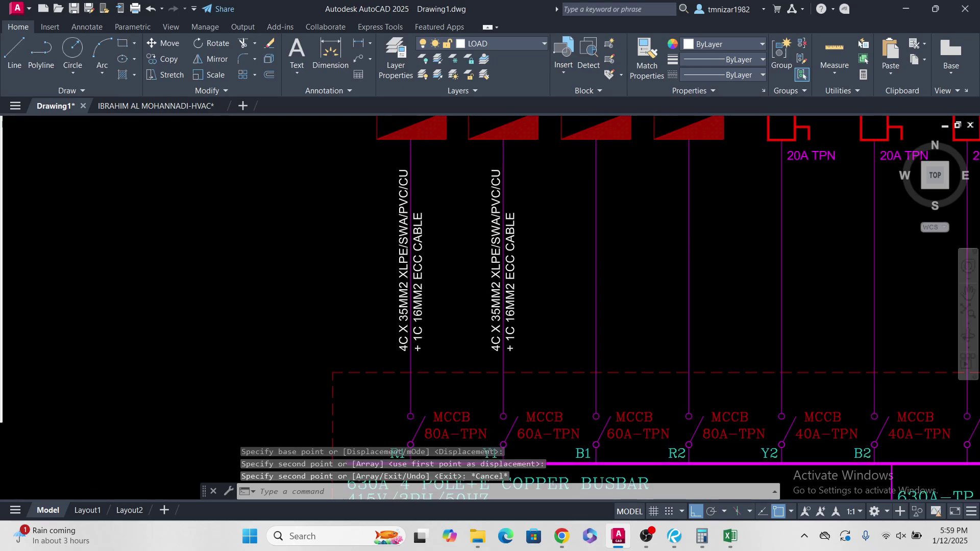
Step: Change the main cable size in the DB-FF-Villa feeder label to 16MM2
scroll(464, 332, "up", 5)
double_click(523, 276)
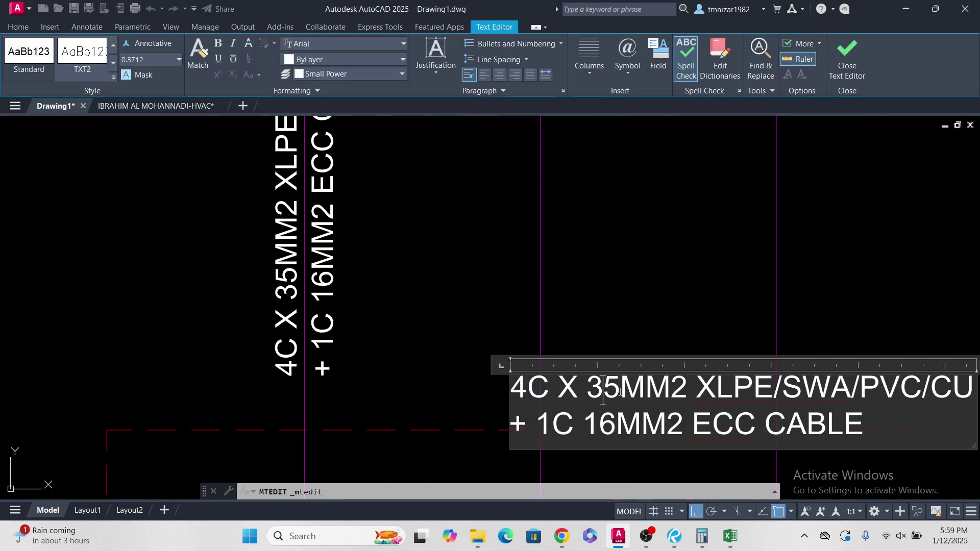
left_click_drag(621, 392, 590, 391)
type("16")
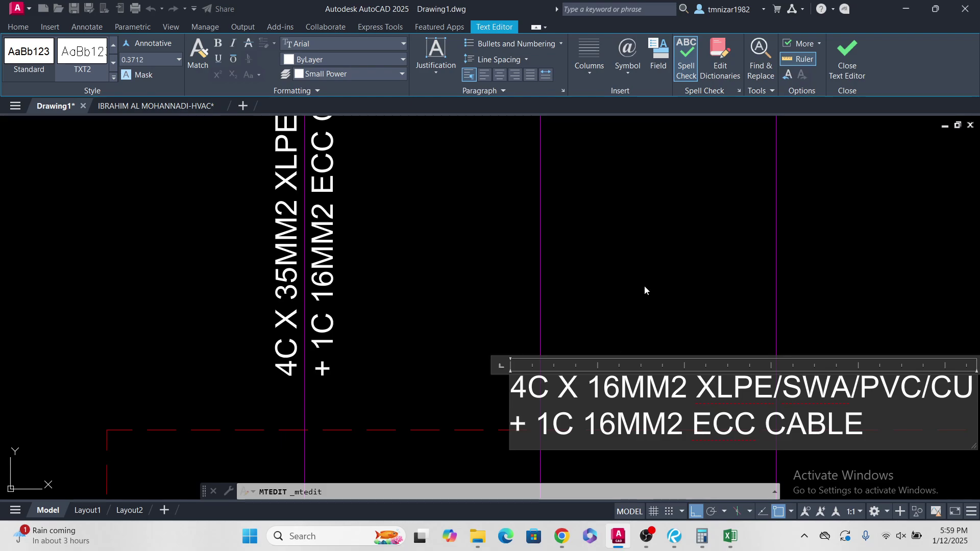
key("Escape")
Step: Copy the DB-FF-Villa feeder's 4C X 16MM2 cable label onto the DB-PH-Villa feeder line
left_click(565, 280)
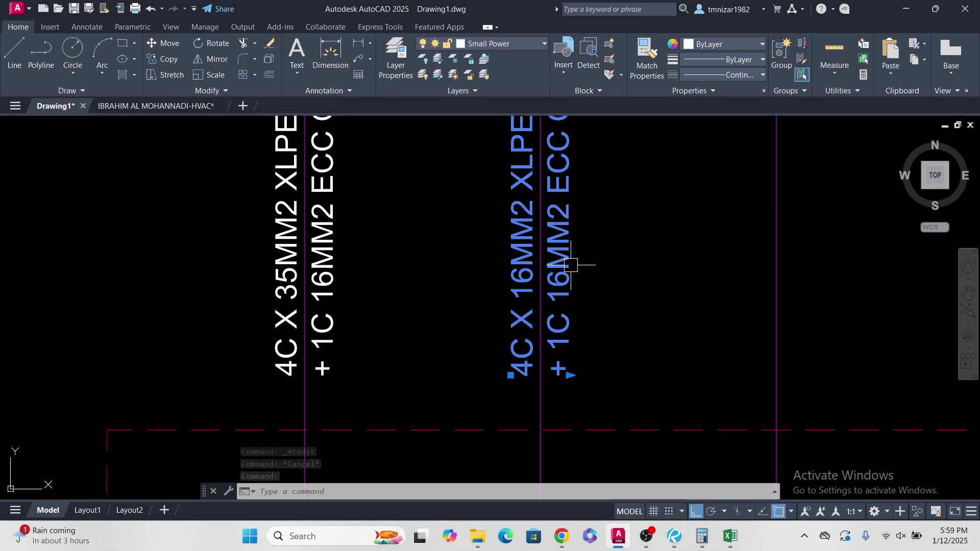
middle_click_drag(603, 298, 595, 332)
type("co")
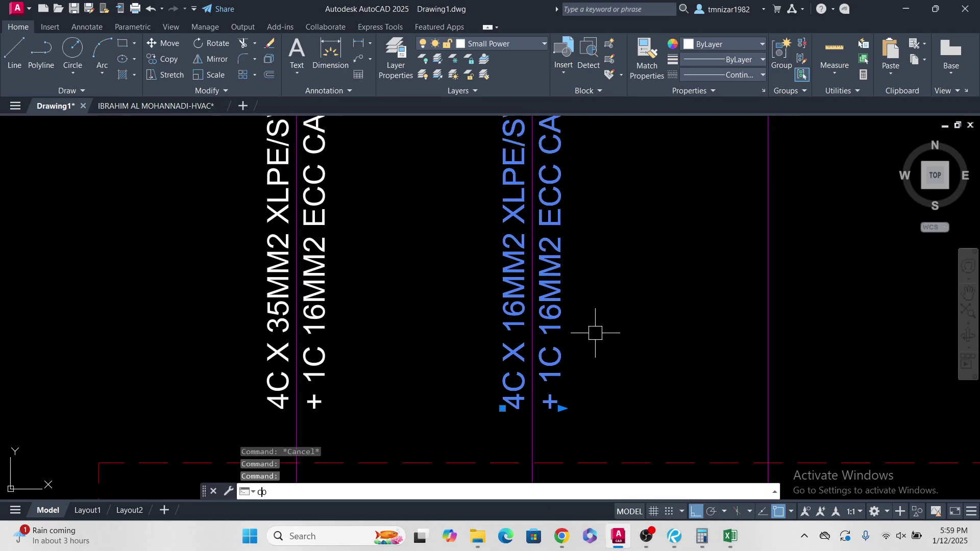
key("Return")
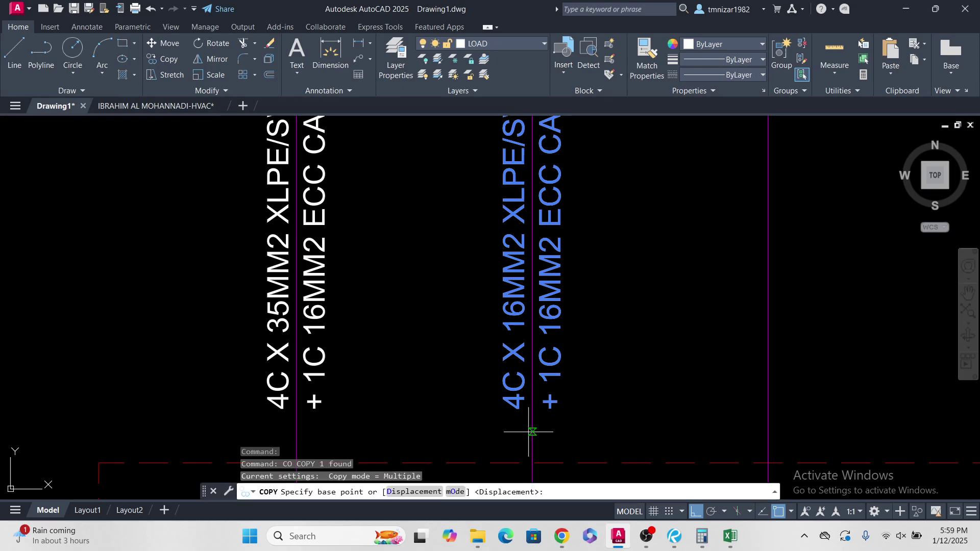
left_click(532, 432)
scroll(646, 411, "down", 2)
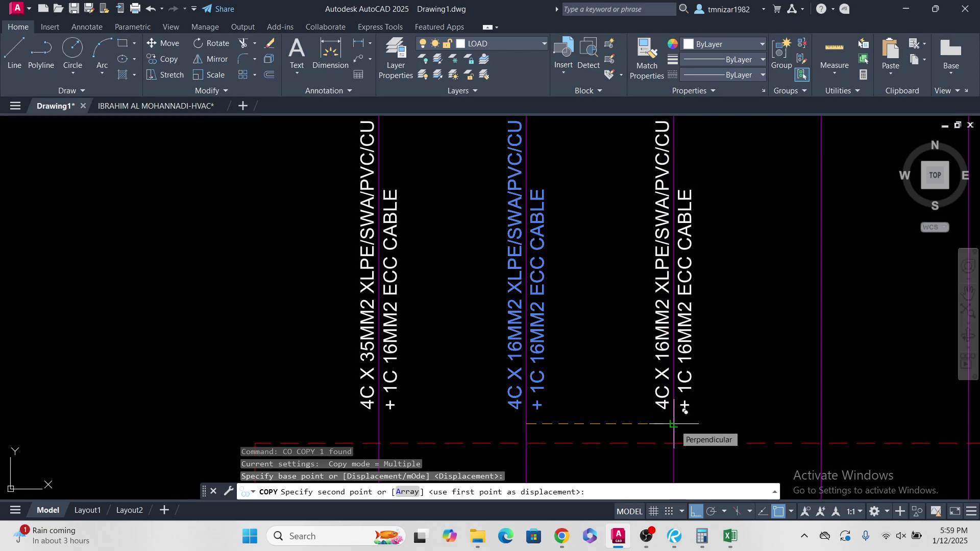
scroll(678, 425, "down", 3)
scroll(636, 371, "up", 2)
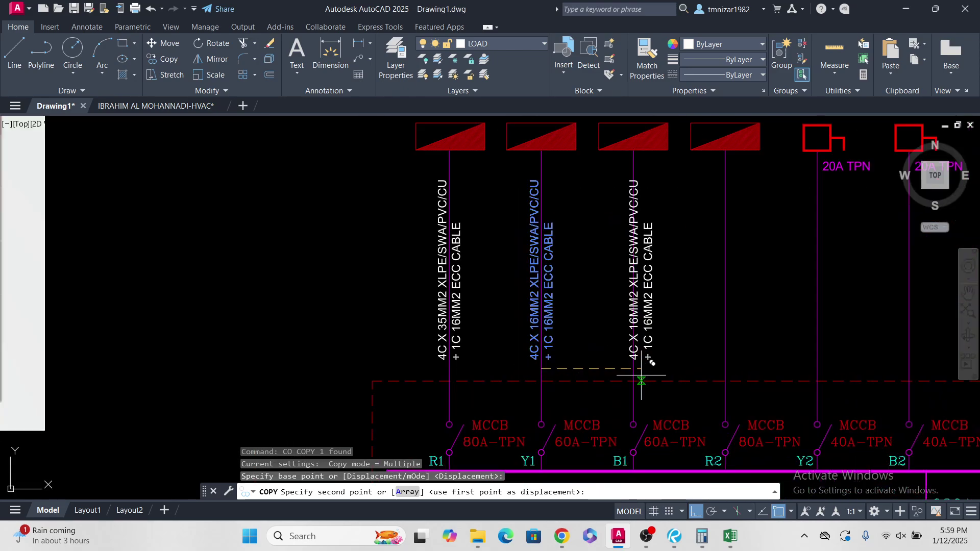
left_click(639, 372)
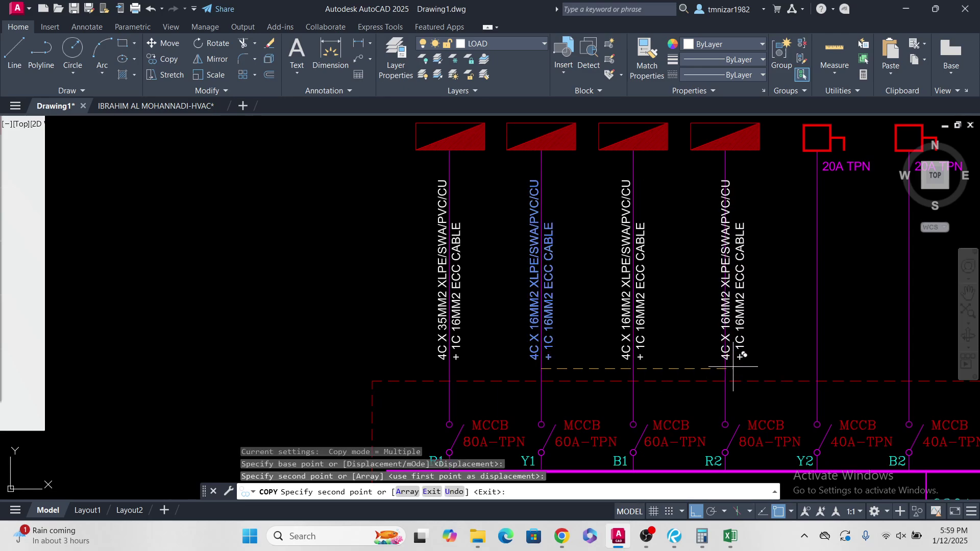
key("Escape")
Step: Copy the DB-GF-Villa feeder's 4C X 35MM2 cable label onto the DB-MJ-Villa feeder line
left_click(440, 308)
key("Return")
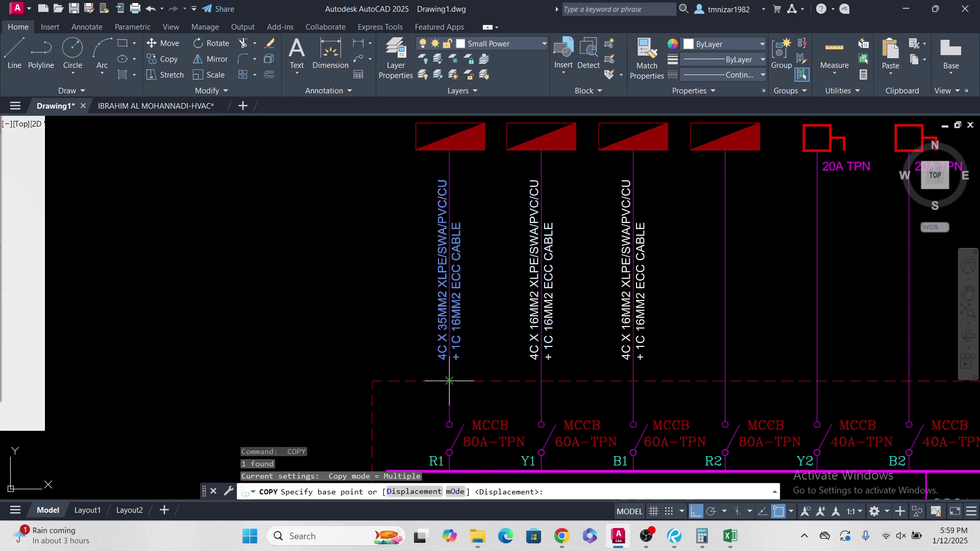
left_click(449, 368)
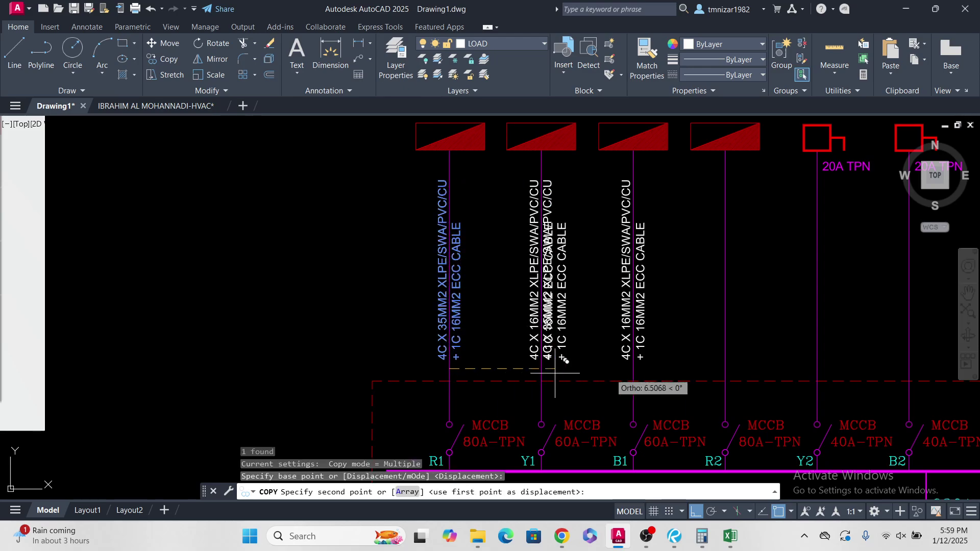
left_click(725, 373)
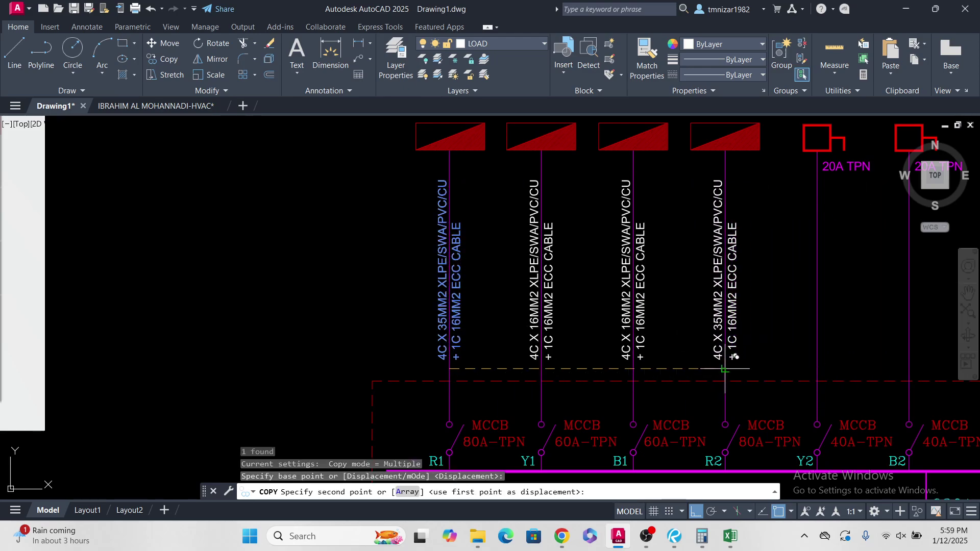
mouse_move(827, 323)
middle_mouse_down()
mouse_move(681, 374)
mouse_move(681, 405)
mouse_move(668, 302)
mouse_move(700, 329)
middle_mouse_up()
key("Escape")
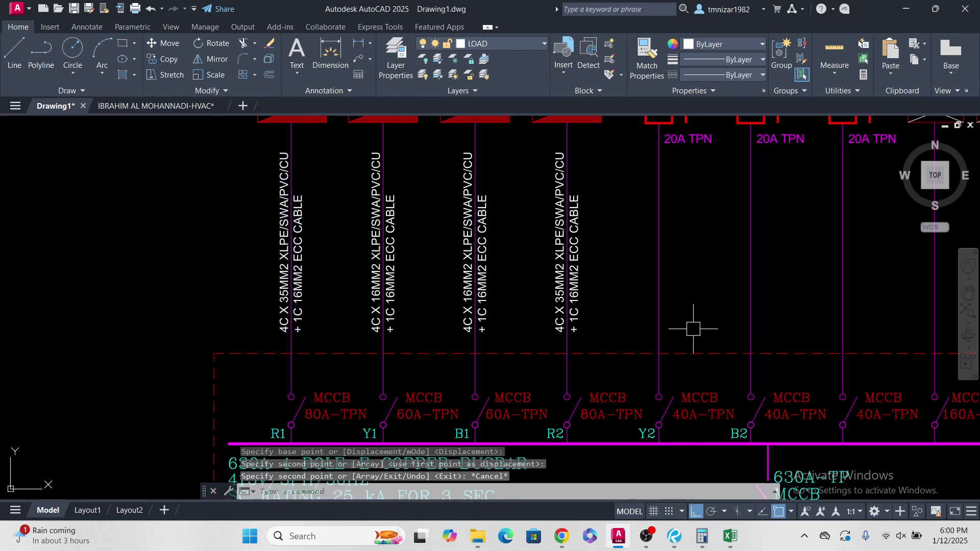
Step: Copy the DB-PH-Villa feeder's 4C X 16MM2 cable label onto the LIFT, CWH-01 and CWH-02 feeder lines
left_click(466, 269)
type("co")
key("Return")
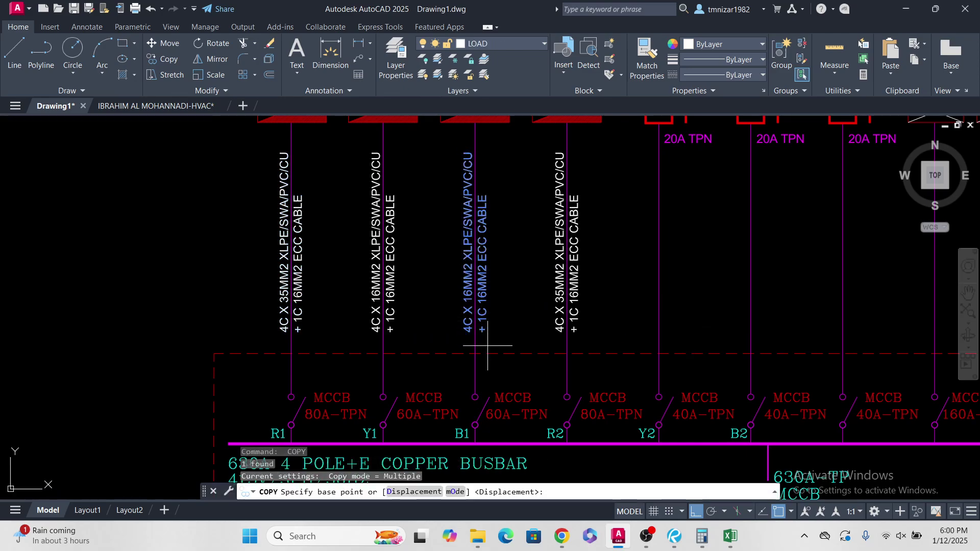
left_click(472, 340)
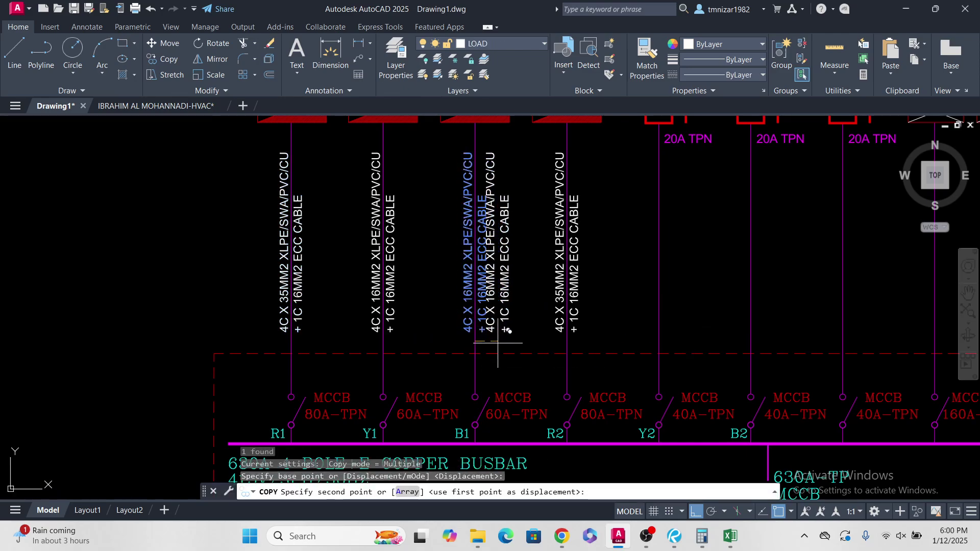
left_click(656, 330)
mouse_move(701, 252)
middle_mouse_down()
mouse_move(676, 273)
mouse_move(646, 443)
mouse_move(591, 350)
mouse_move(542, 190)
middle_mouse_up()
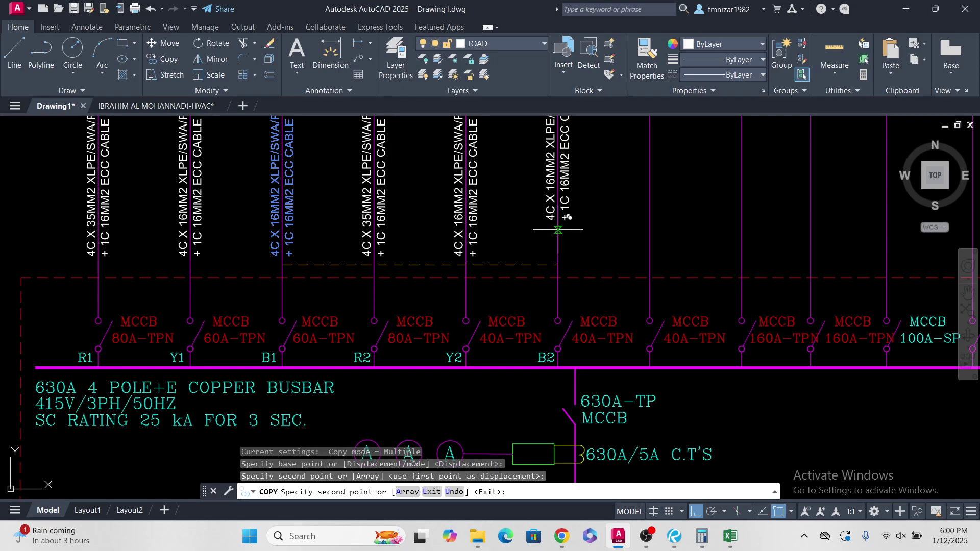
left_click(557, 266)
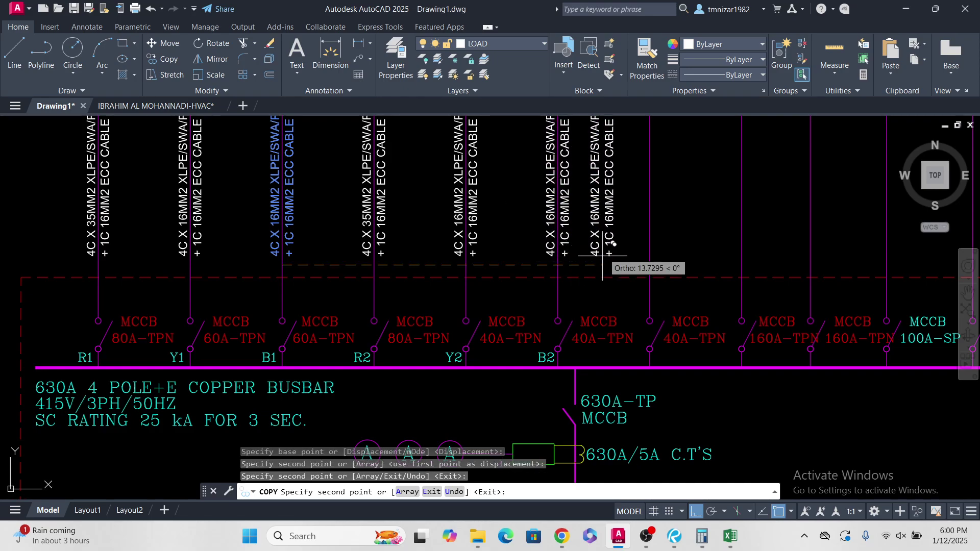
middle_click_drag(596, 258, 591, 317)
mouse_move(580, 245)
middle_mouse_down()
mouse_move(594, 261)
mouse_move(586, 355)
mouse_move(604, 207)
mouse_move(607, 305)
middle_mouse_up()
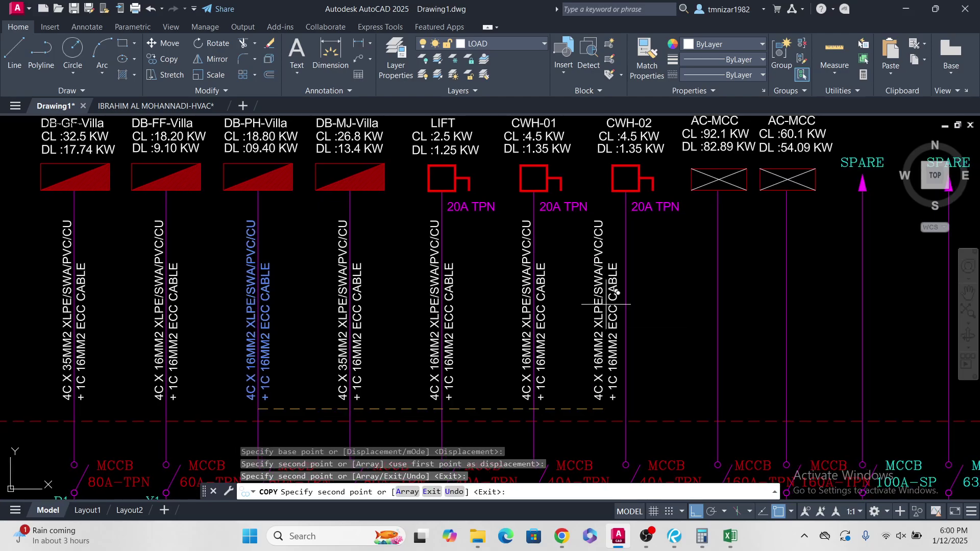
left_click(626, 409)
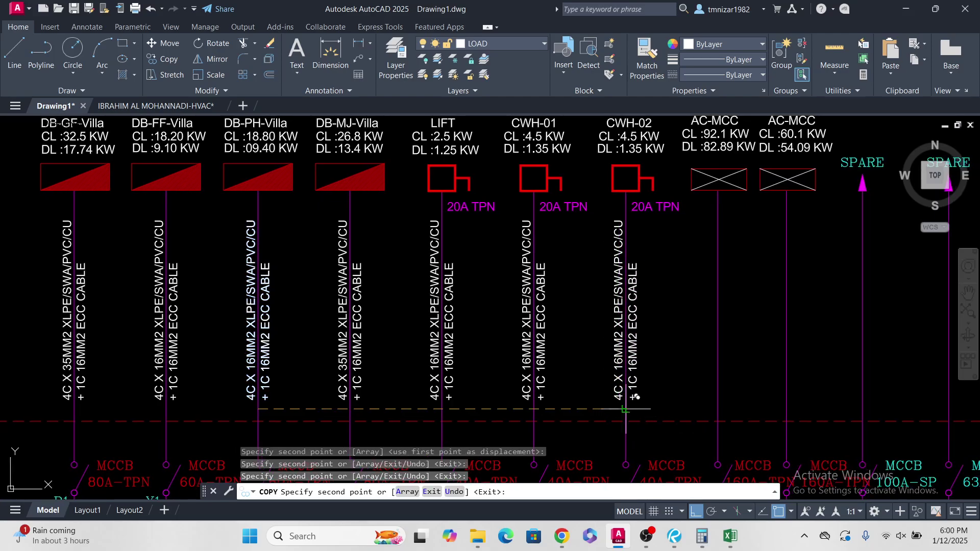
key("Escape")
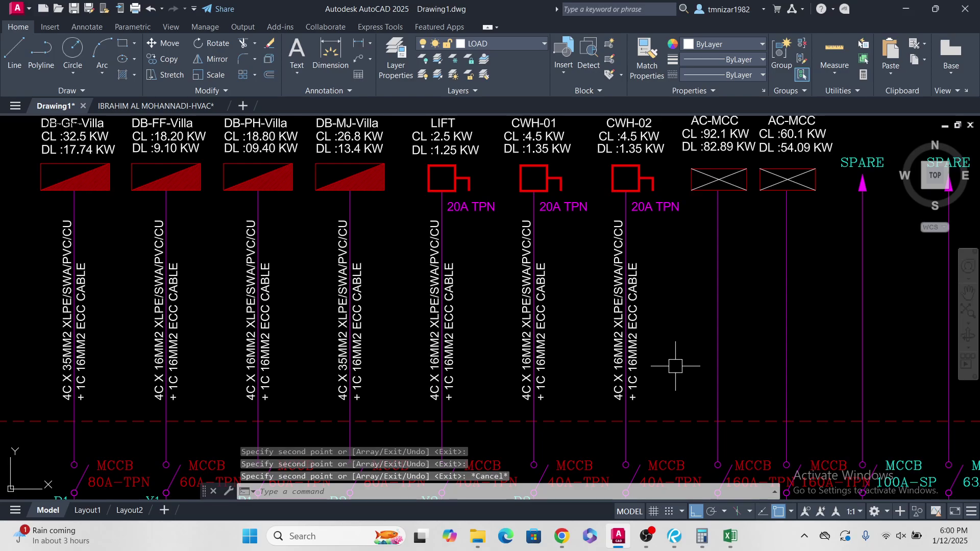
Step: Switch to the wiring code PDF in Chrome and check Table No. 10 for the 10 mm² cable's current rating laid directly in the ground
left_click(636, 312)
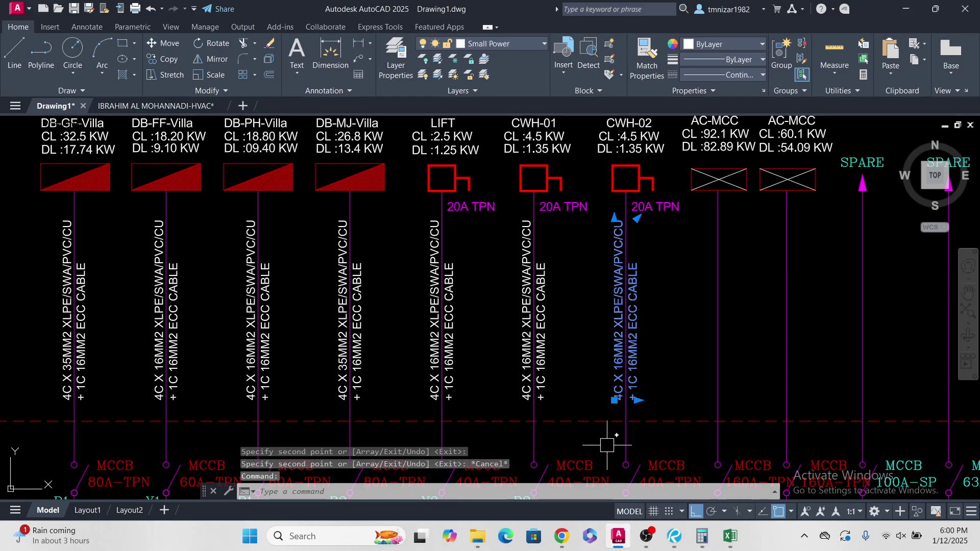
middle_click_drag(620, 342, 619, 361)
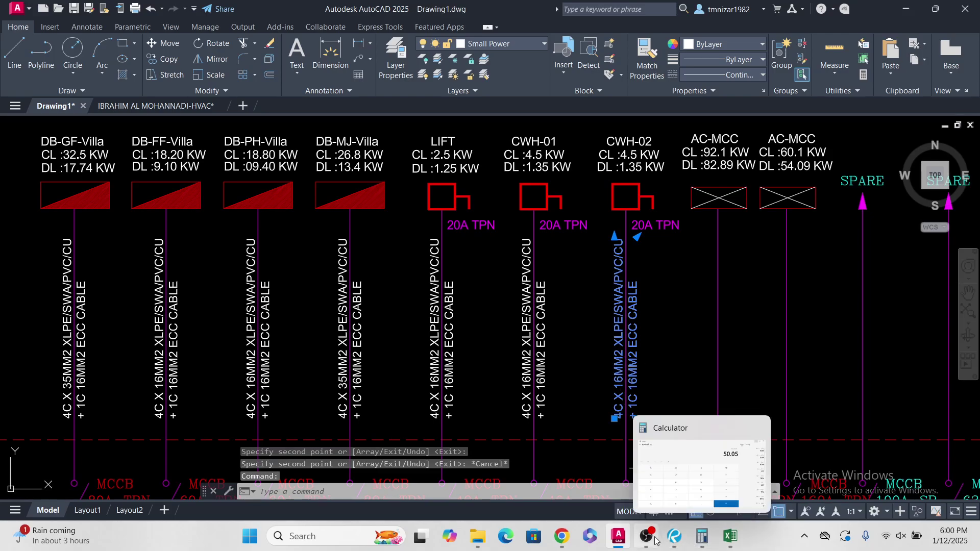
left_click(561, 537)
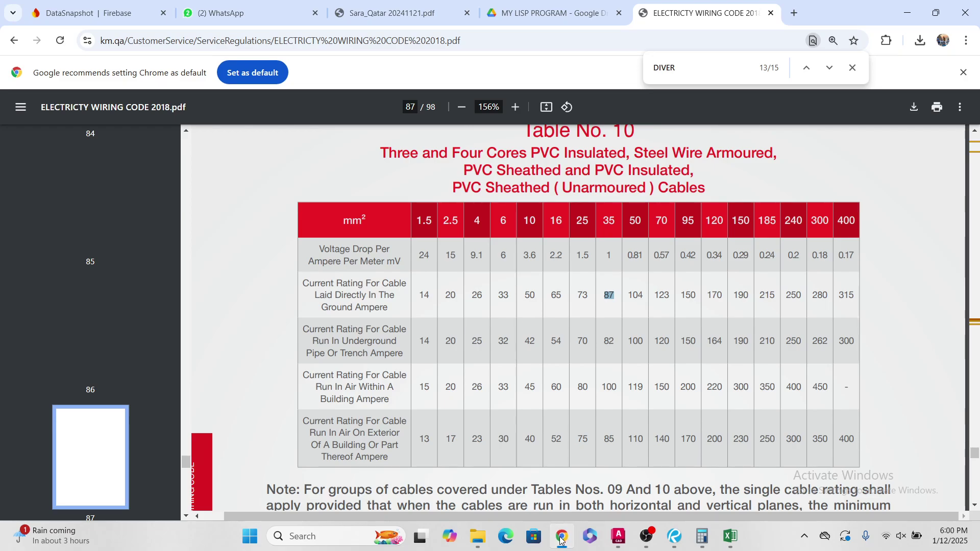
left_click(561, 537)
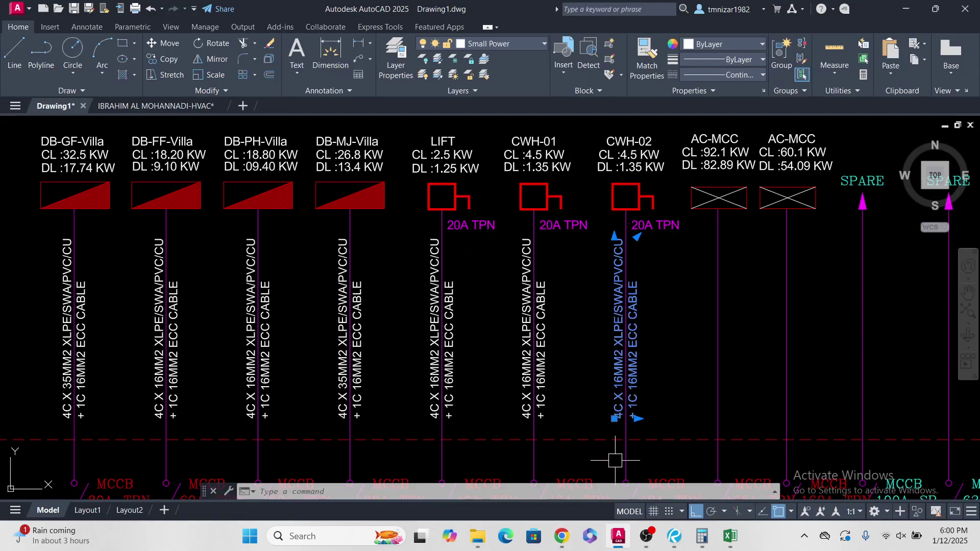
left_click(562, 537)
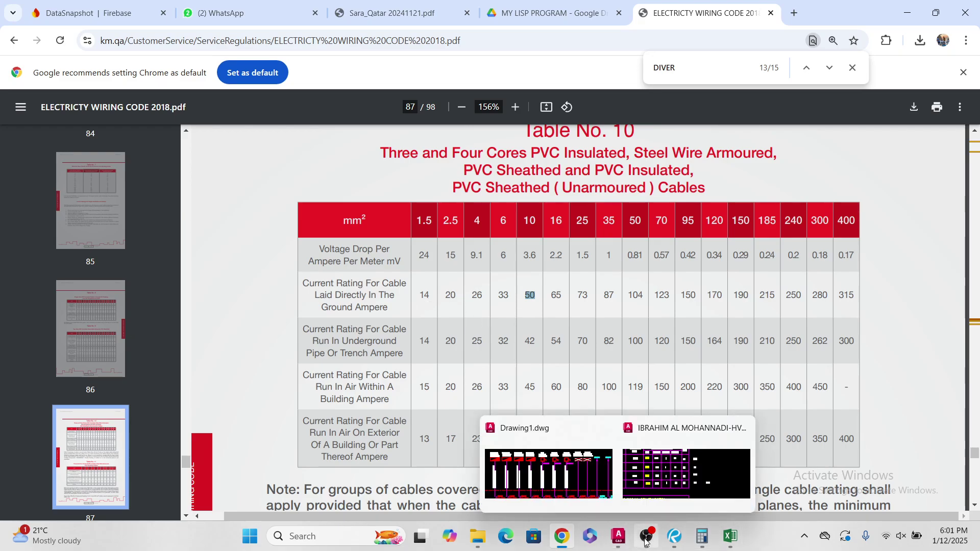
mouse_move(627, 541)
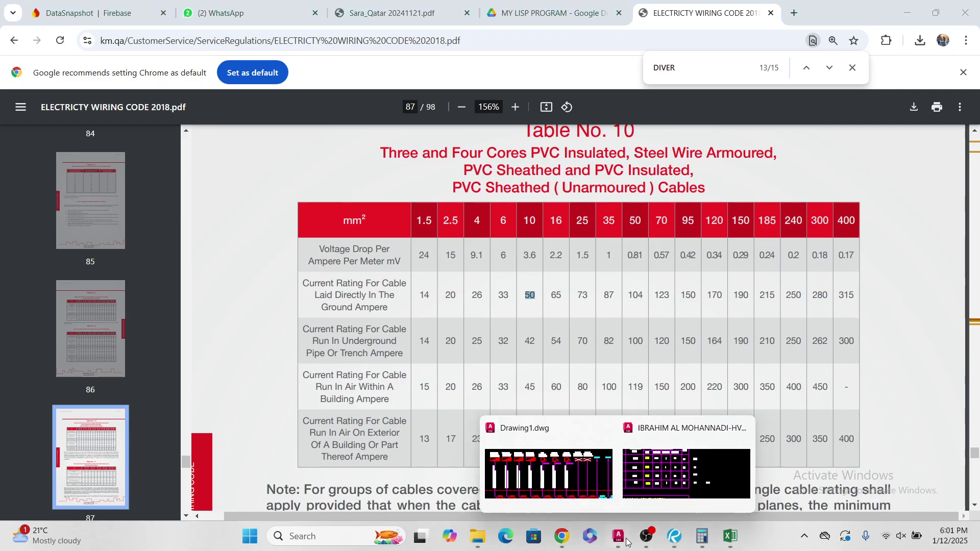
Step: Switch back to Drawing1 in AutoCAD and change the LIFT feeder's cable label to 4C X 10MM2 with a 1C 10MM2 ECC cable
left_click(587, 477)
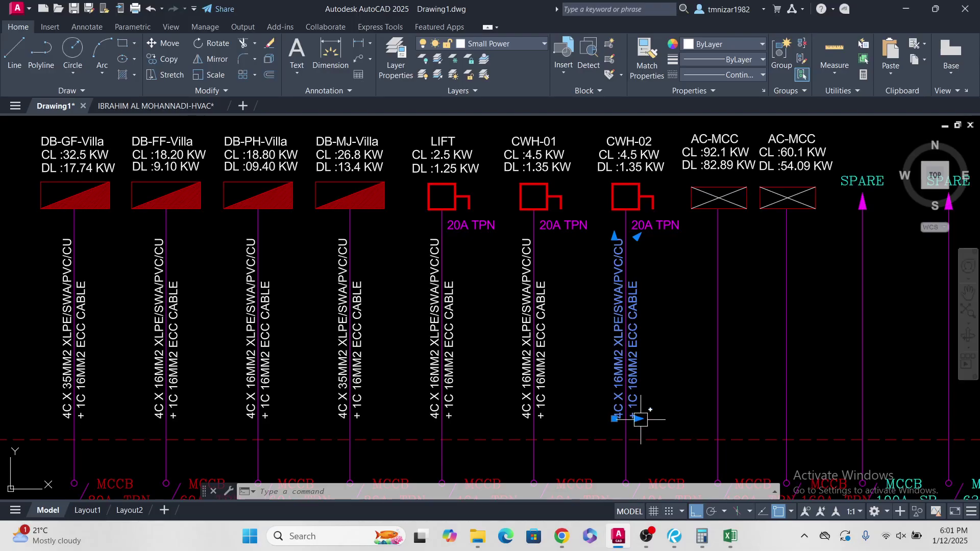
key("Escape")
middle_click_drag(625, 264, 645, 322)
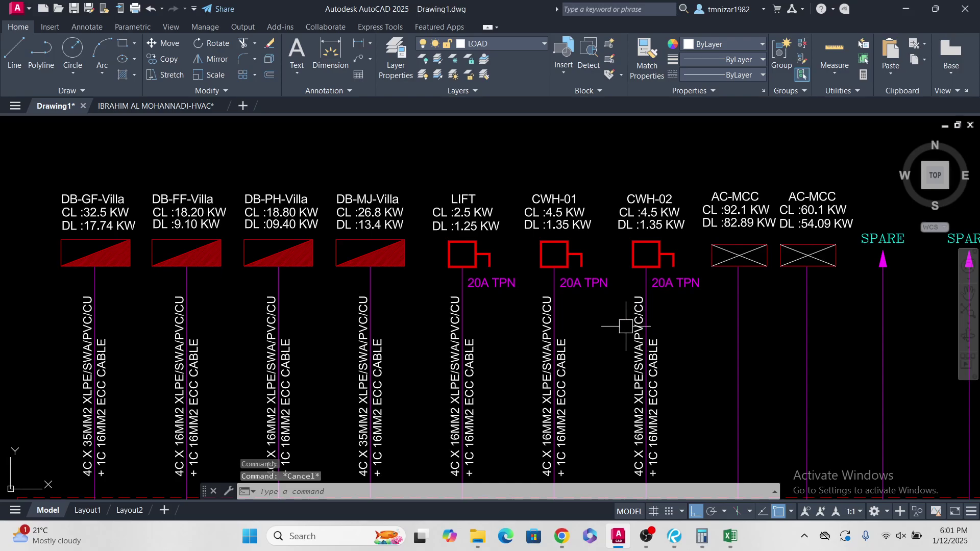
key("Escape")
middle_click_drag(575, 301, 552, 286)
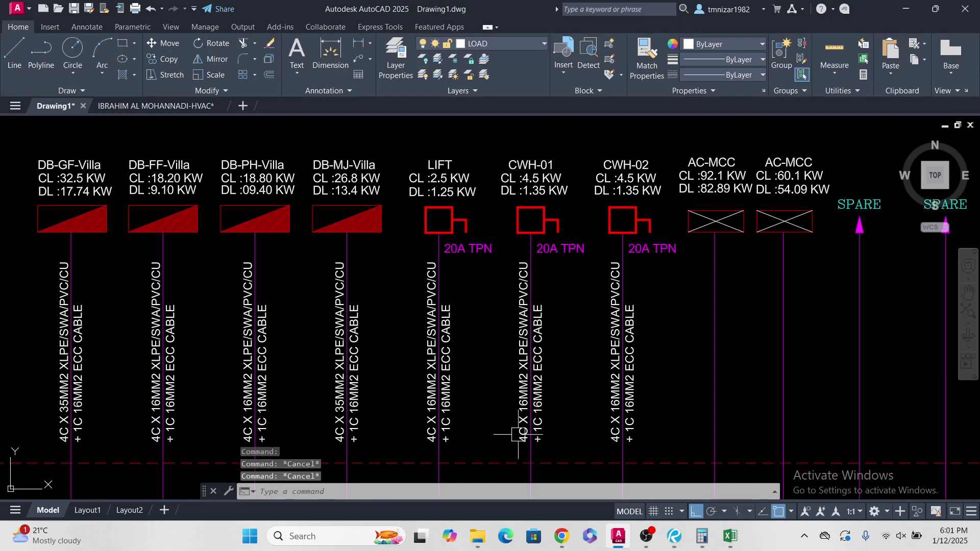
scroll(438, 415, "up", 4)
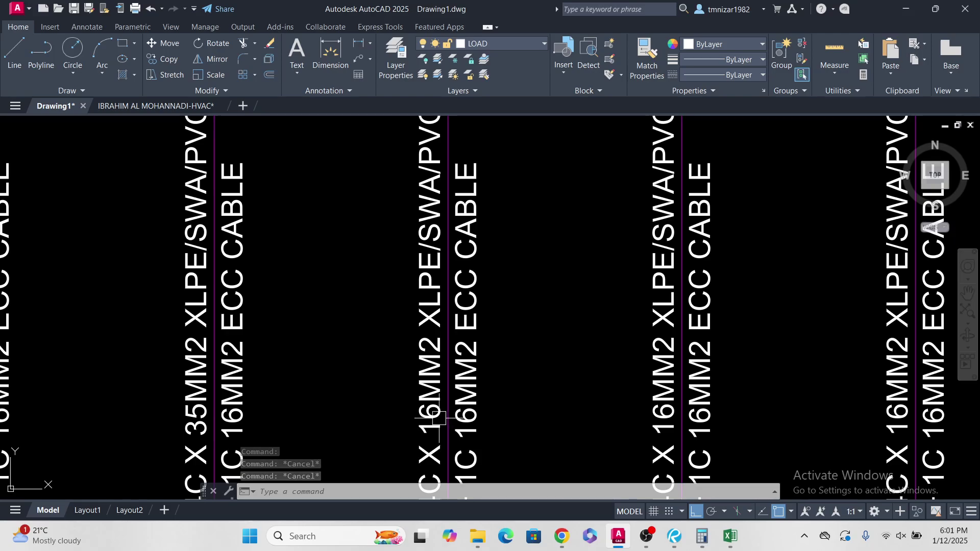
double_click(437, 416)
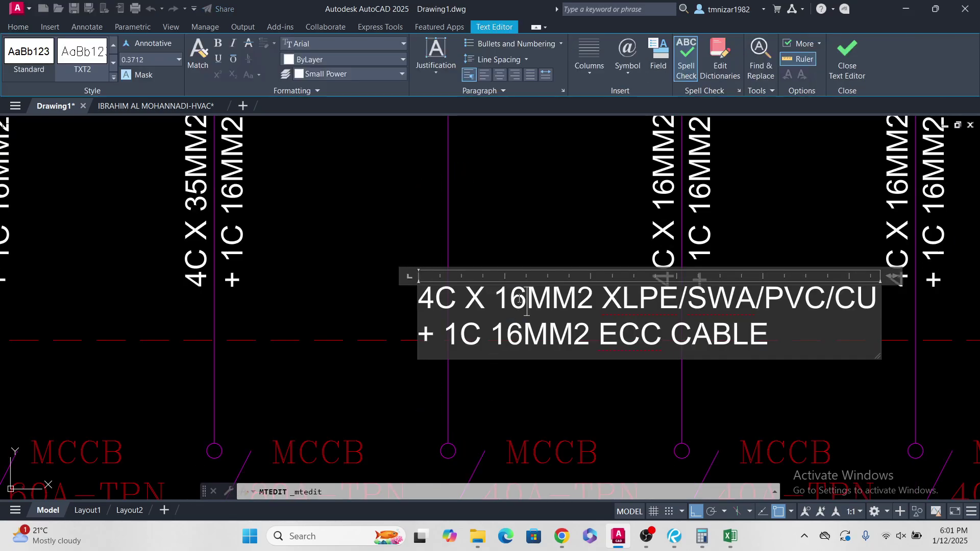
left_click_drag(527, 303, 512, 299)
type("0")
left_click_drag(523, 335, 509, 335)
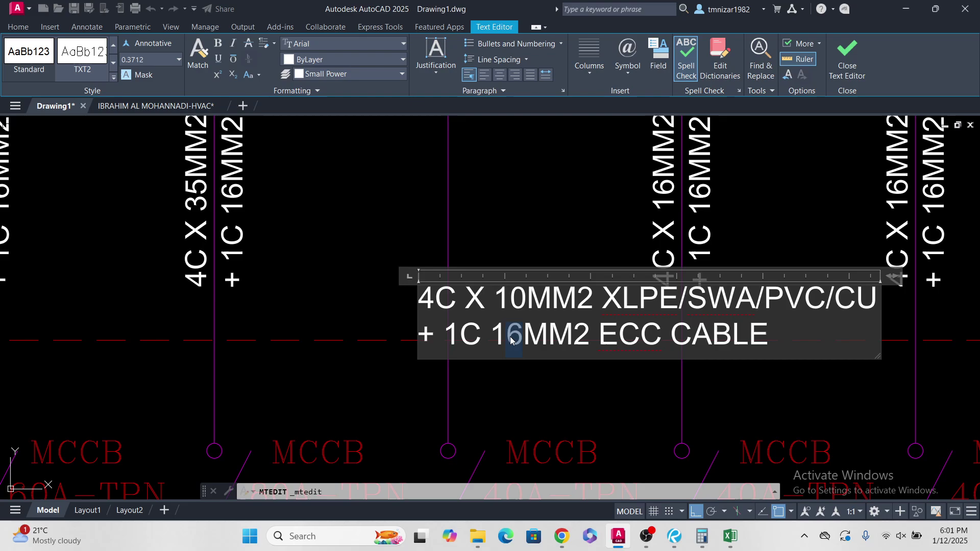
type("0")
left_click(524, 258)
Step: Erase the 4C X 16MM2 cable labels from the CWH-01 and CWH-02 feeder lines
scroll(560, 312, "down", 5)
scroll(573, 275, "up", 2)
left_click(568, 269)
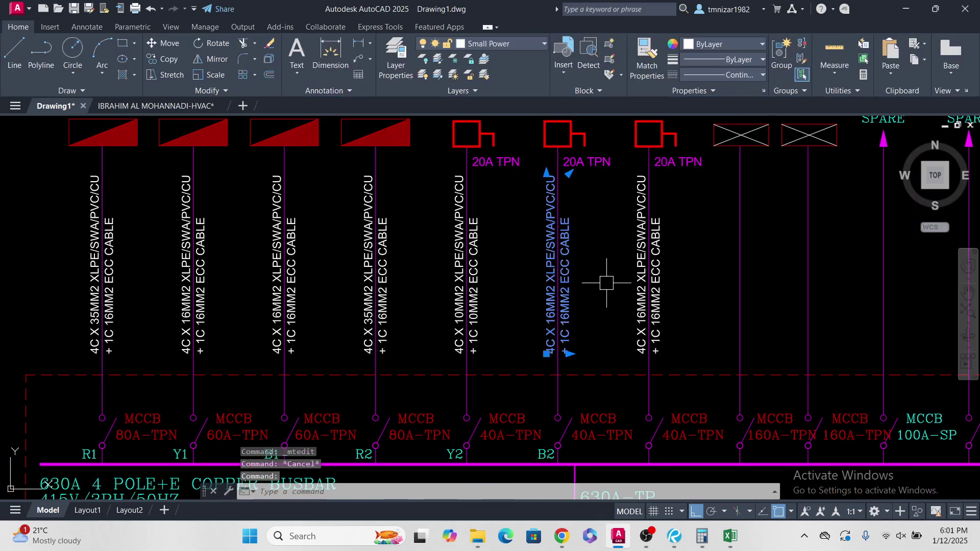
type("e")
key("Return")
left_click(662, 252)
key("Escape")
Step: Copy the LIFT feeder's 4C X 10MM2 cable label onto the CWH-01 and CWH-02 feeder lines
scroll(486, 287, "up", 2)
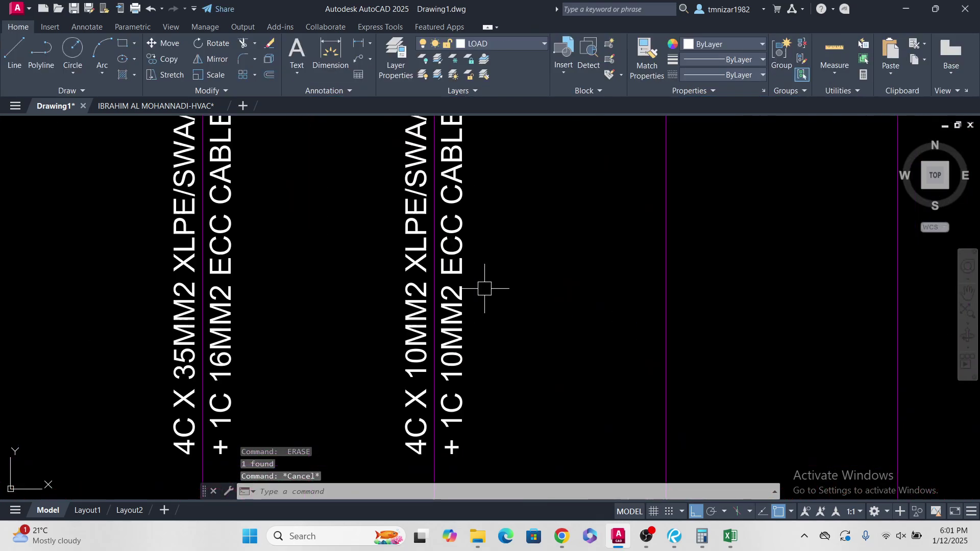
left_click(452, 363)
middle_click_drag(451, 362, 452, 350)
type("CP")
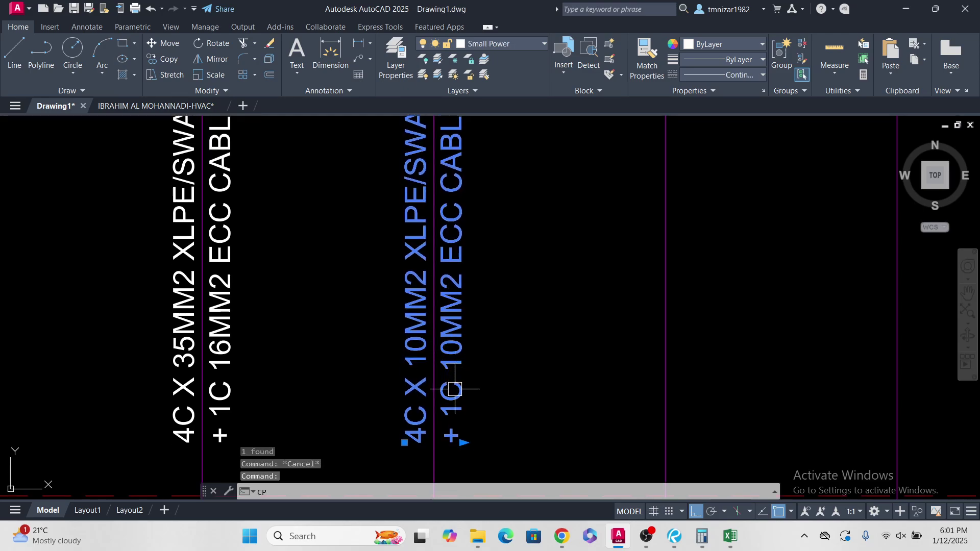
key("Return")
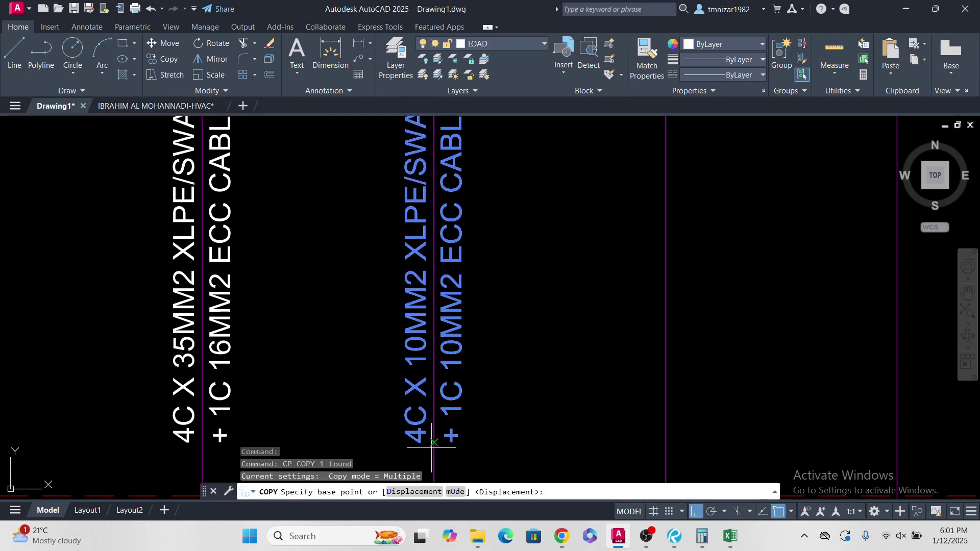
left_click(433, 458)
middle_click_drag(538, 458, 342, 346)
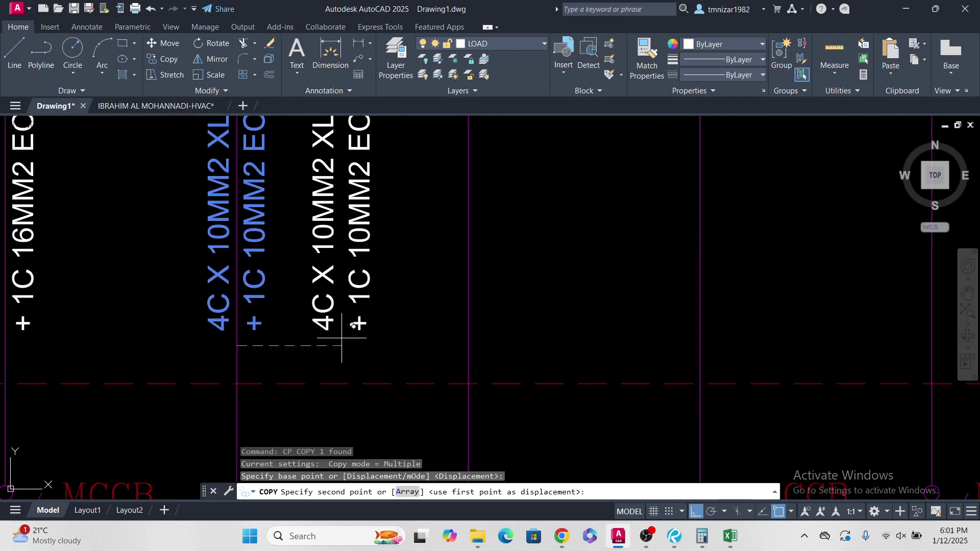
left_click(476, 345)
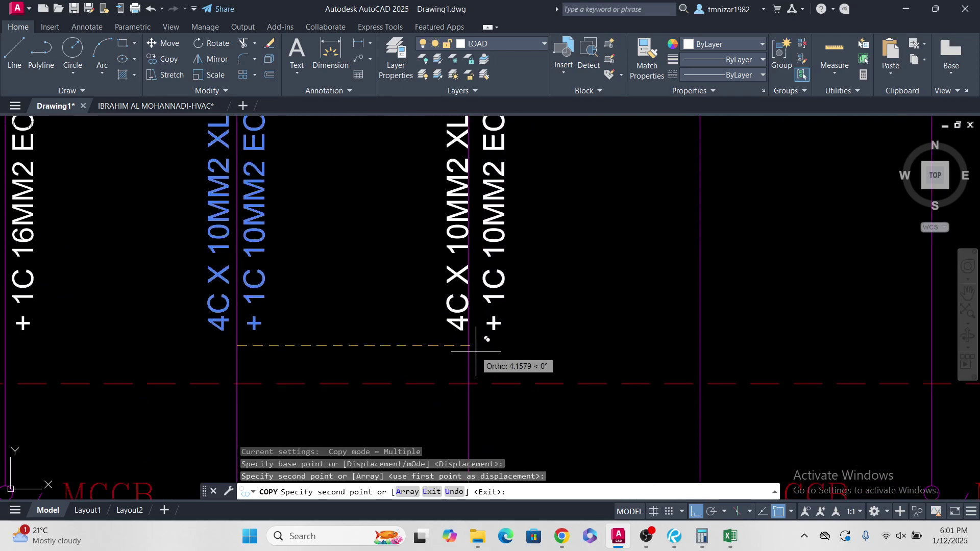
left_click(700, 346)
key("Escape")
Step: Move the CWH-01 feeder's cable label sideways so its two text lines straddle the feeder line
left_click(505, 276)
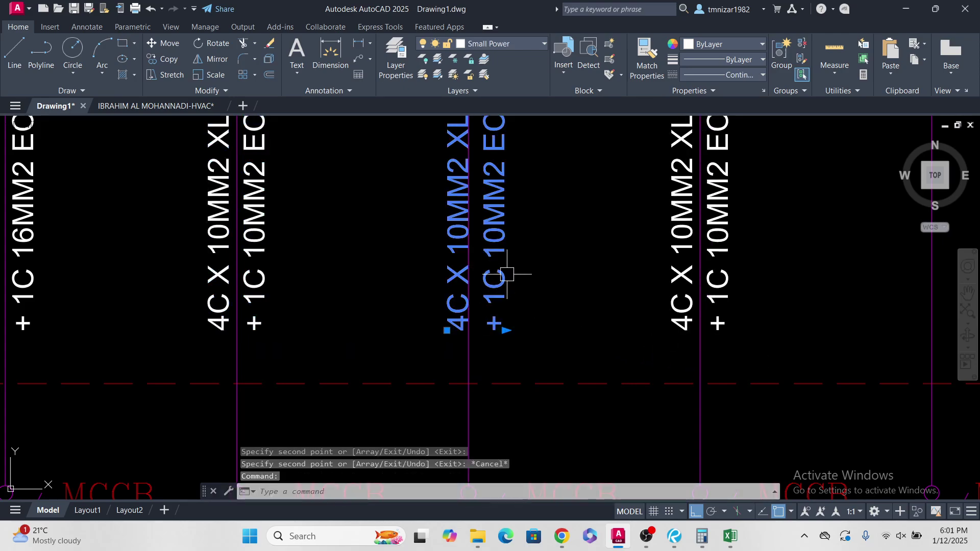
scroll(531, 281, "up", 4)
type("m")
key("Return")
left_click(617, 280)
key("Escape")
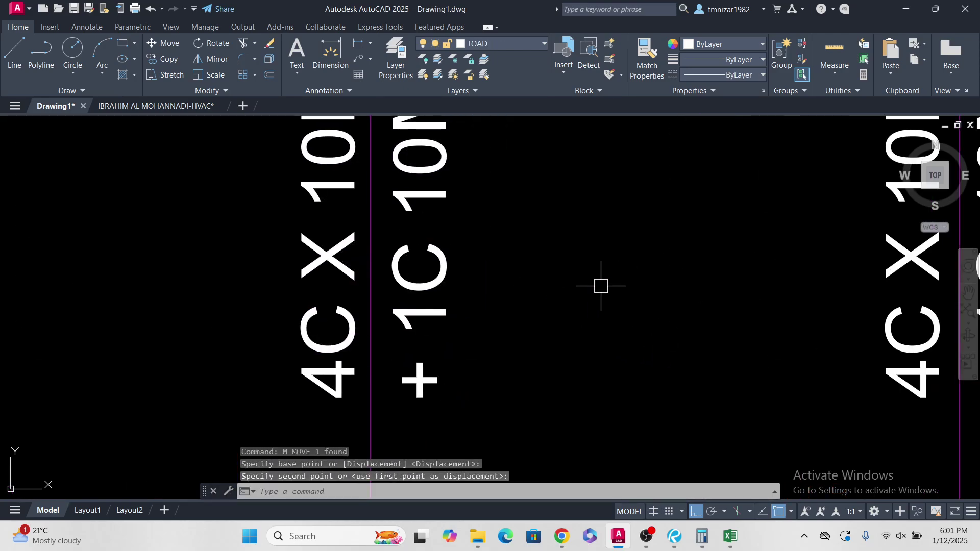
scroll(602, 284, "down", 5)
scroll(611, 389, "up", 2)
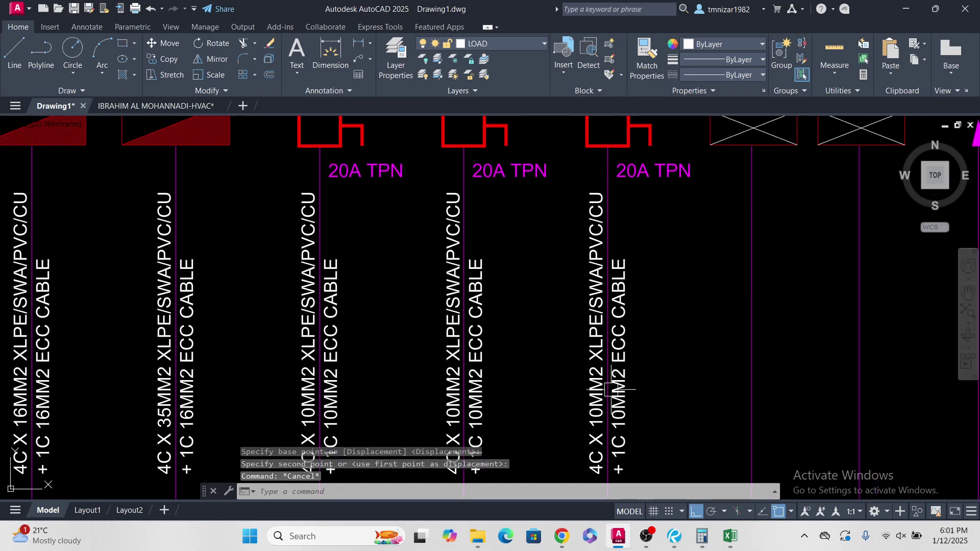
left_click(620, 332)
middle_click_drag(663, 373, 553, 259)
type("co")
key("Return")
key("Escape")
Step: Switch to the wiring code PDF in Chrome and compare Table No. 10's directly-in-ground current ratings for the small cable sizes up to 10 mm²
mouse_move(660, 543)
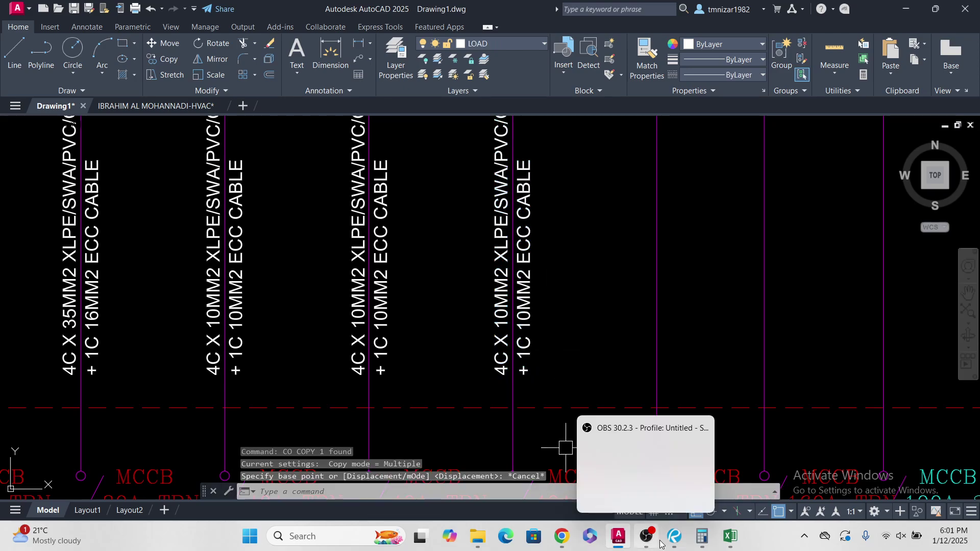
left_click(561, 536)
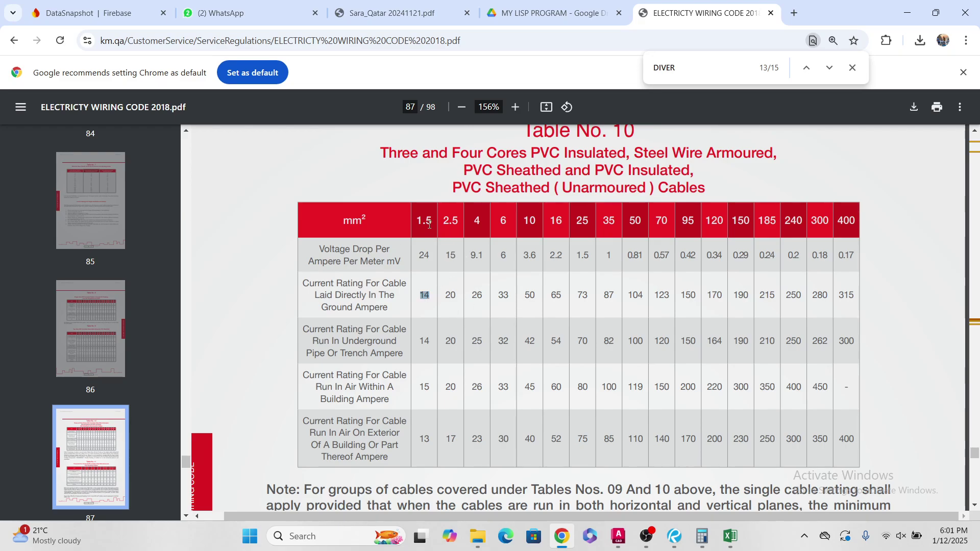
left_click_drag(435, 291, 412, 293)
left_click(431, 300)
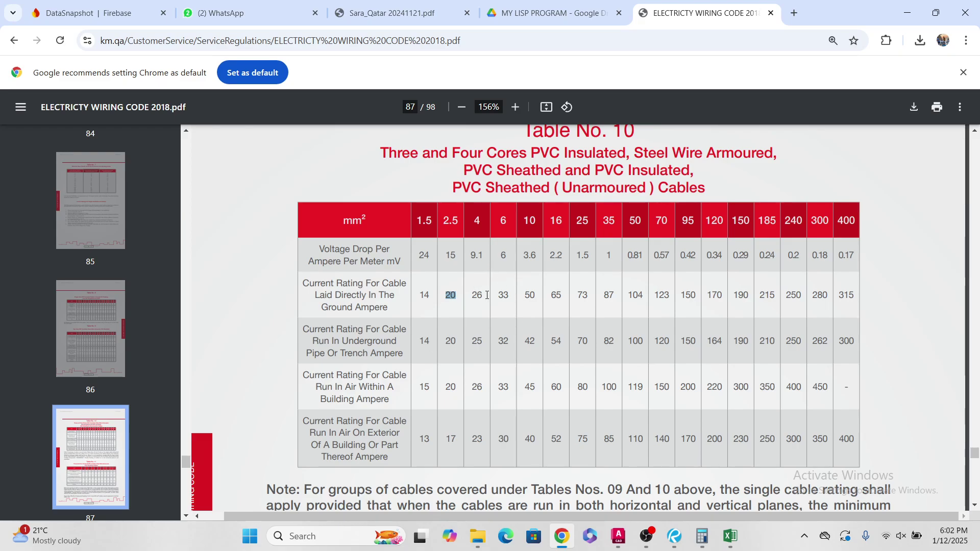
left_click_drag(487, 295, 472, 300)
double_click(532, 296)
left_click(907, 12)
middle_click_drag(564, 354, 565, 426)
key("Escape")
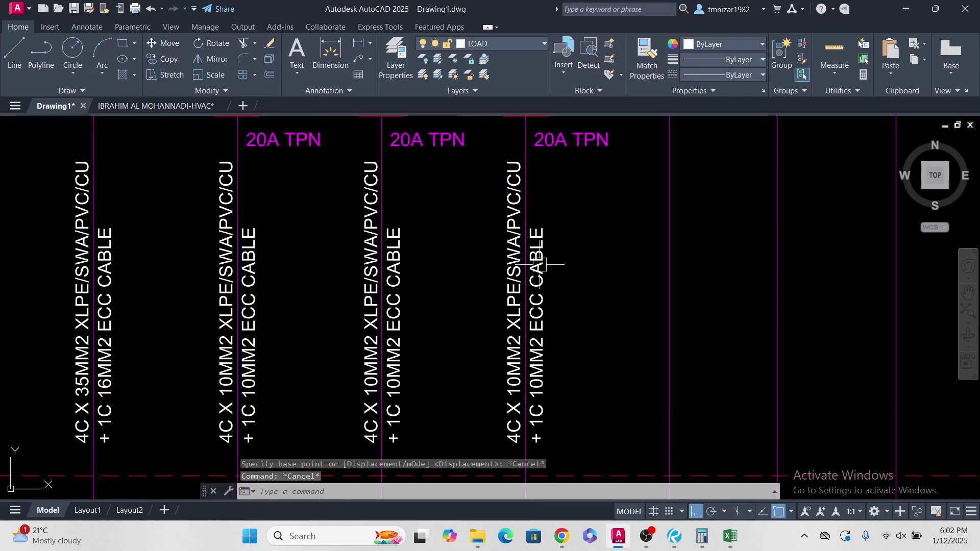
left_click(537, 263)
middle_click_drag(562, 335, 519, 366)
type("co")
key("Return")
scroll(535, 384, "down", 5)
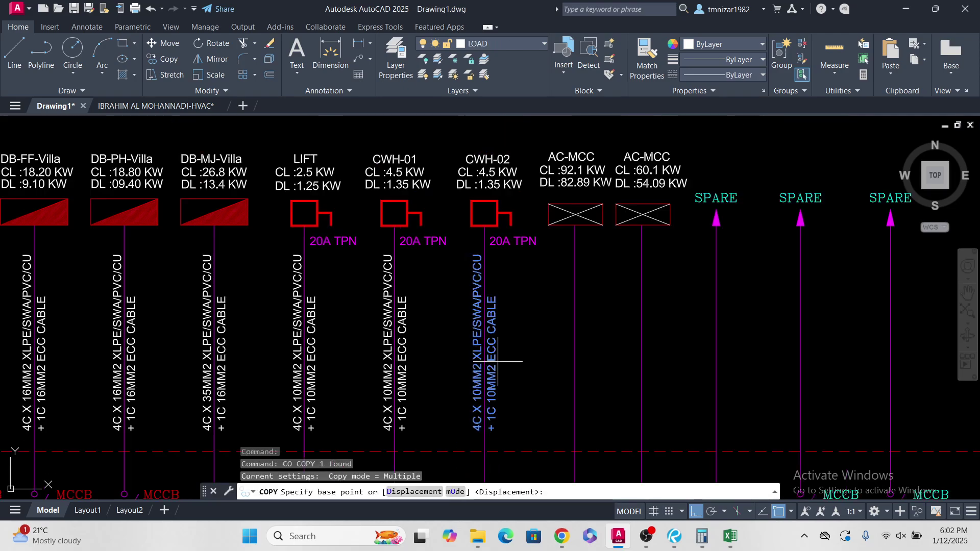
scroll(450, 258, "up", 1)
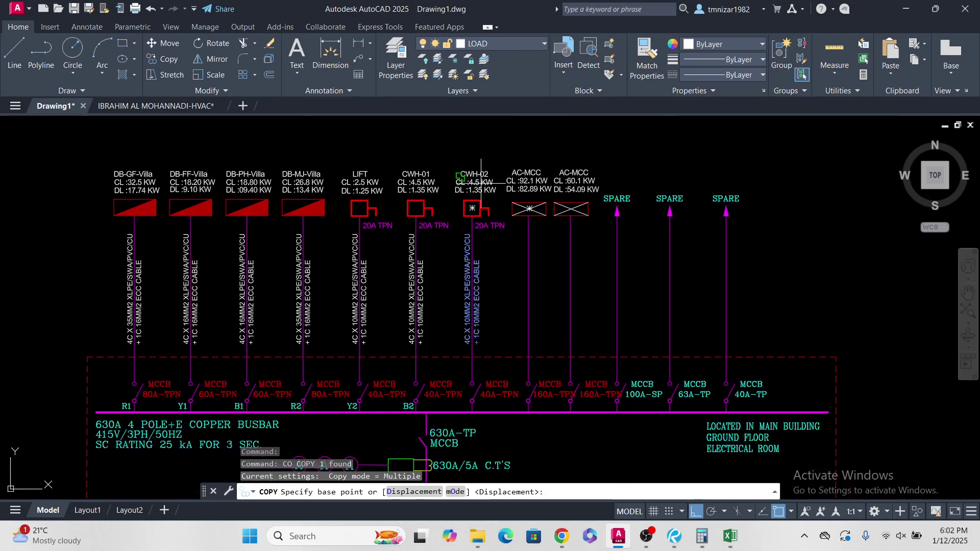
scroll(489, 189, "up", 4)
scroll(464, 245, "down", 4)
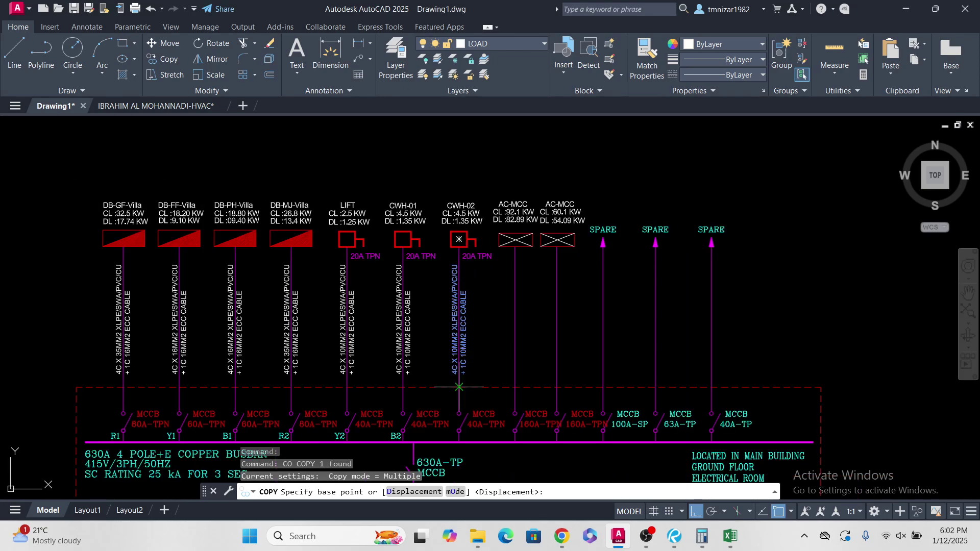
key("Escape")
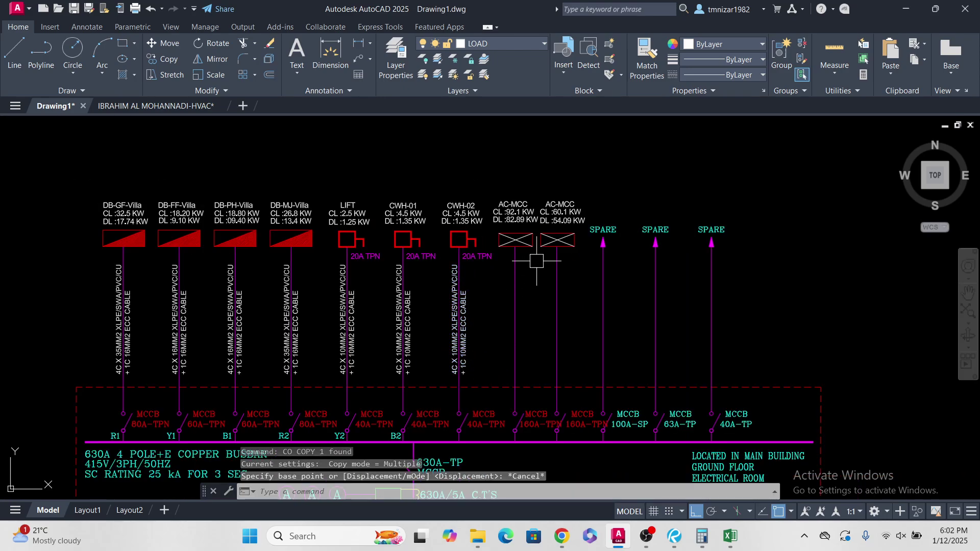
Step: Check the AC-MCC feeders' loads and breakers, and look up the 120 mm² cable's directly-in-ground rating in Table No. 10 in Chrome
scroll(521, 217, "up", 2)
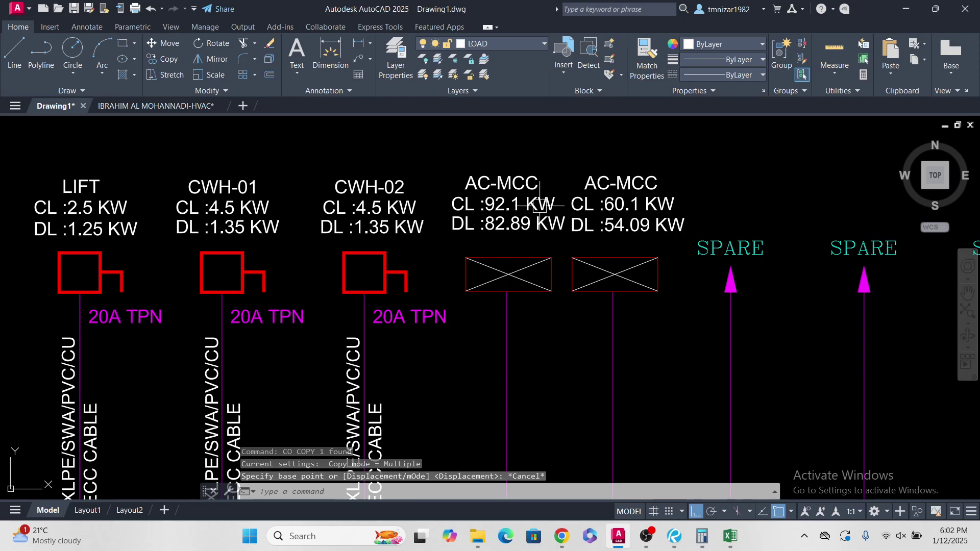
scroll(482, 210, "down", 4)
scroll(529, 429, "up", 3)
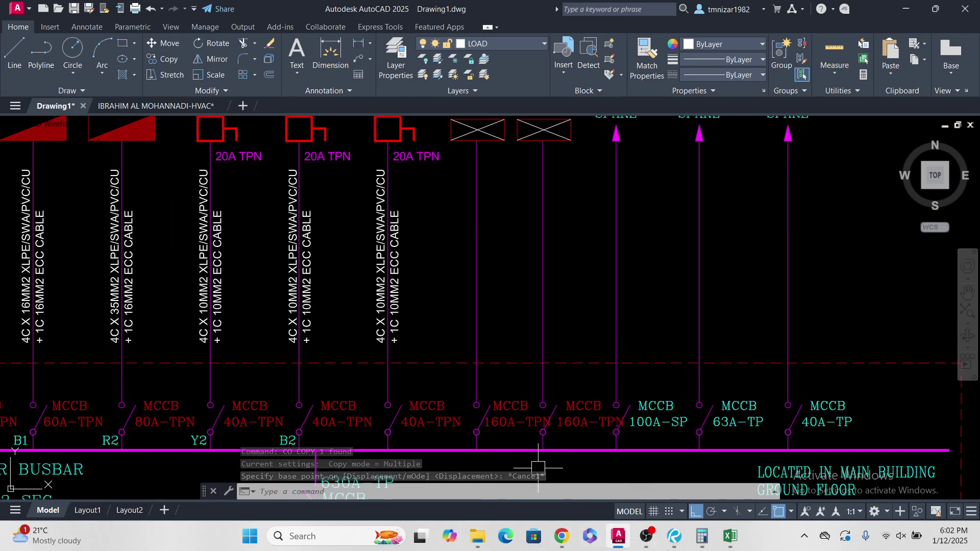
key("Escape")
mouse_move(664, 541)
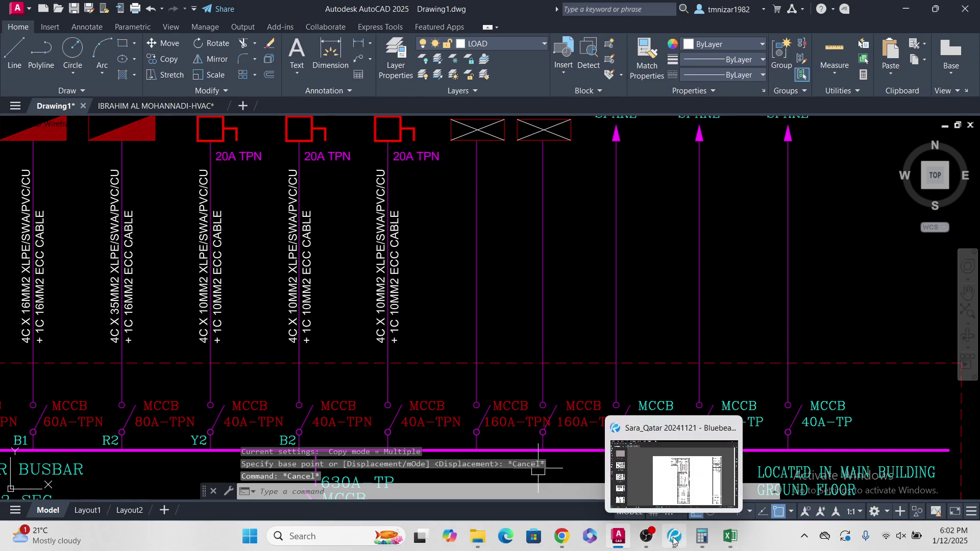
left_click(562, 536)
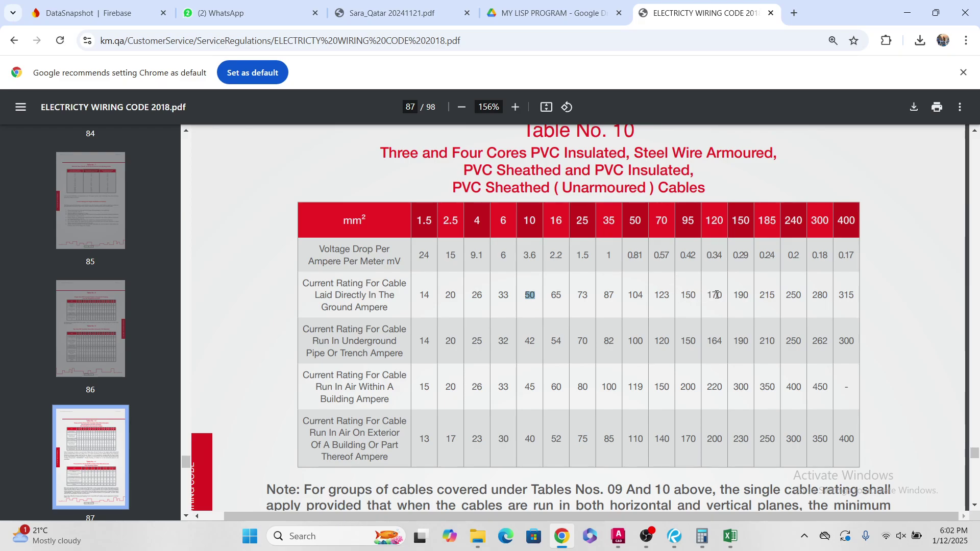
left_click_drag(723, 295, 710, 296)
left_click(905, 11)
Step: Copy the CWH-02 feeder's 4C X 10MM2 cable label onto the adjacent 92.1 KW AC-MCC feeder line
scroll(434, 313, "up", 5)
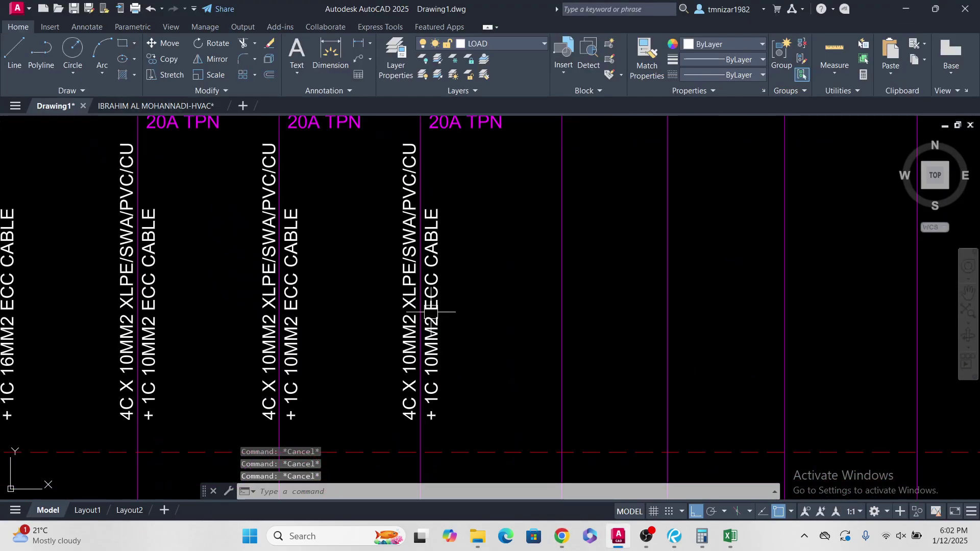
left_click(431, 312)
middle_click_drag(394, 335, 402, 350)
type("co")
key("Return")
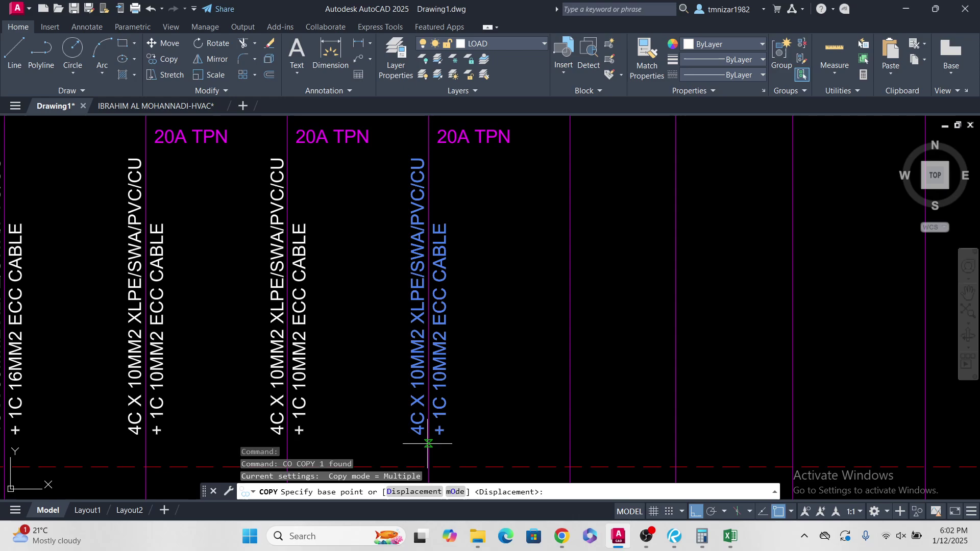
left_click(428, 444)
middle_click_drag(782, 307, 565, 223)
scroll(562, 351, "down", 2)
left_click(566, 324)
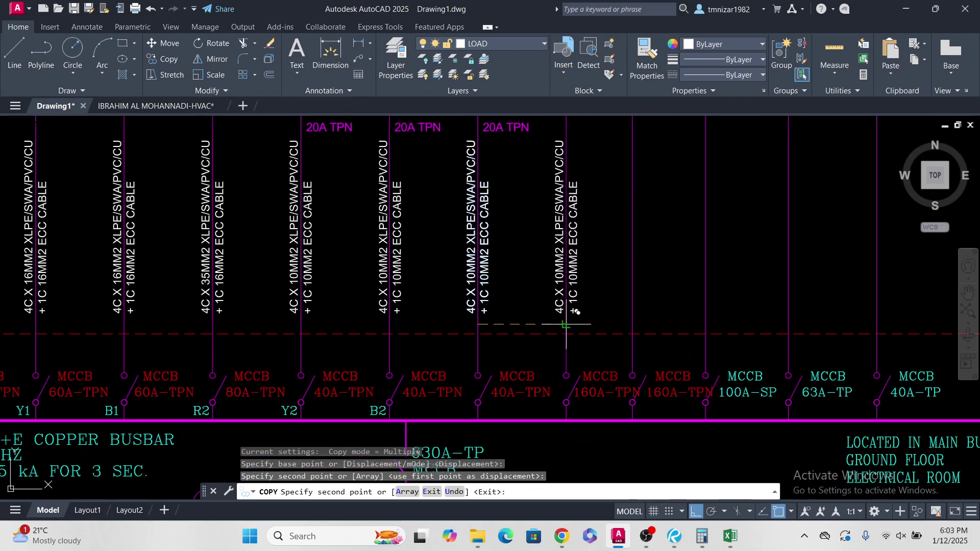
key("Return")
Step: Change the main cable size in the 92.1 KW AC-MCC feeder's label to 4C X 120MM2 and widen the text box to fit two lines
scroll(565, 324, "up", 4)
double_click(551, 255)
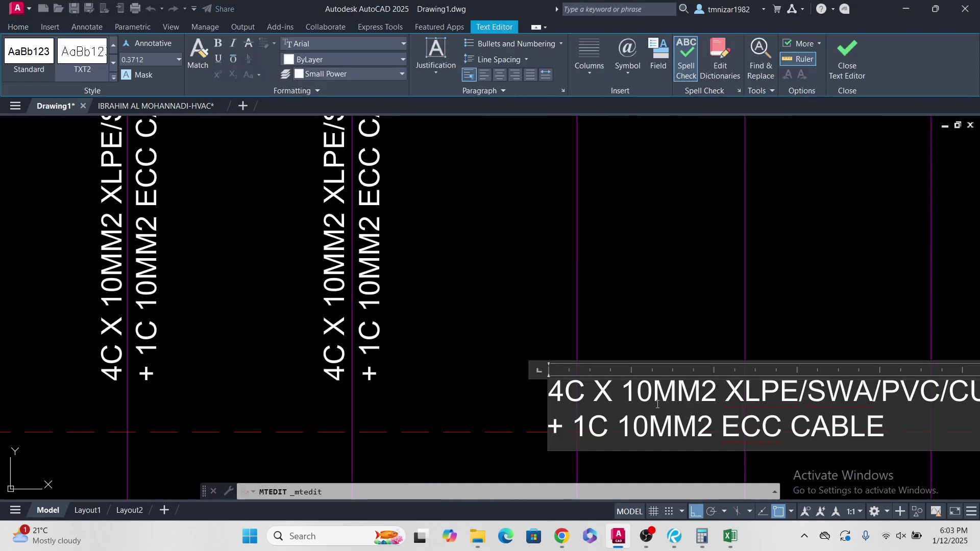
left_click_drag(653, 392, 639, 392)
type("20MM2")
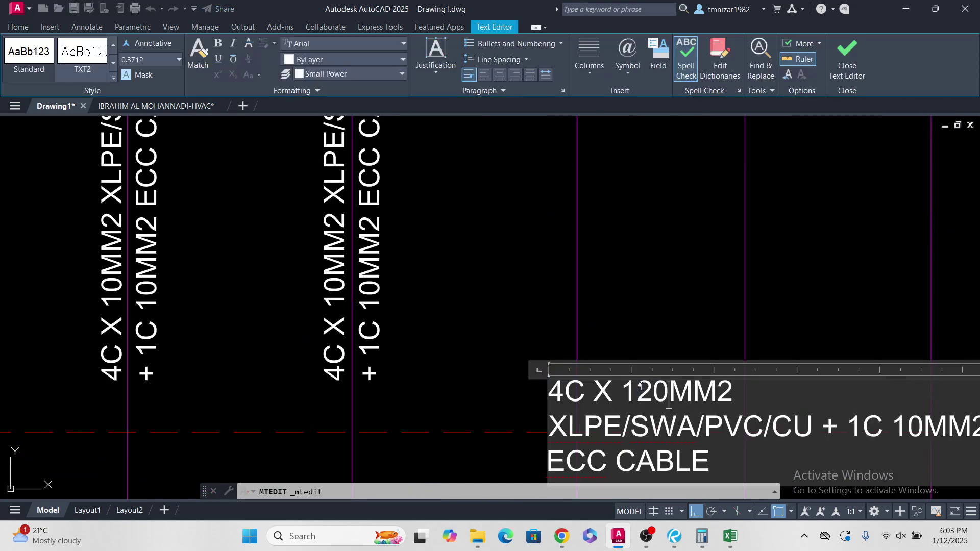
scroll(645, 309, "down", 3)
left_click_drag(790, 325, 799, 326)
scroll(733, 355, "up", 2)
key("Escape")
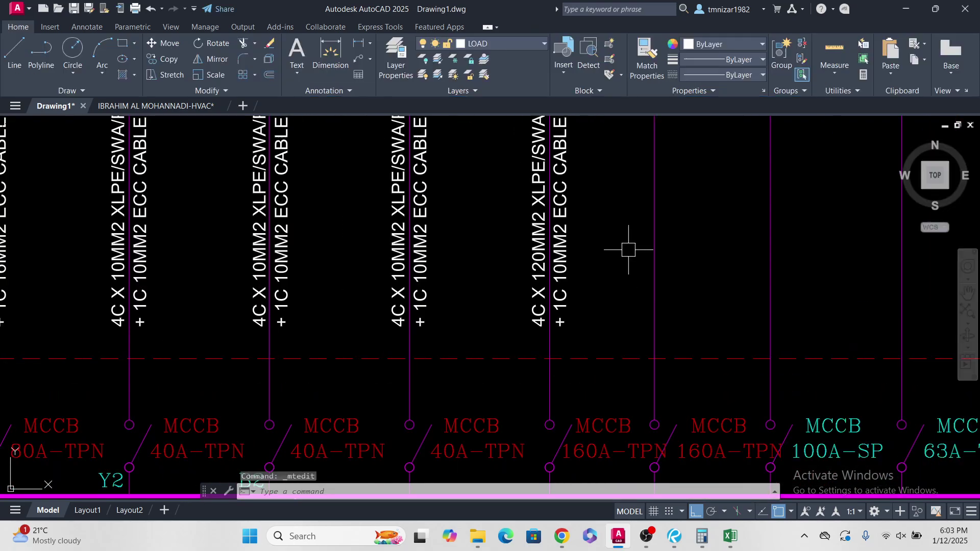
Step: Recheck the 120 mm² cable column of Table No. 10 in the wiring code PDF in Chrome
left_click(562, 536)
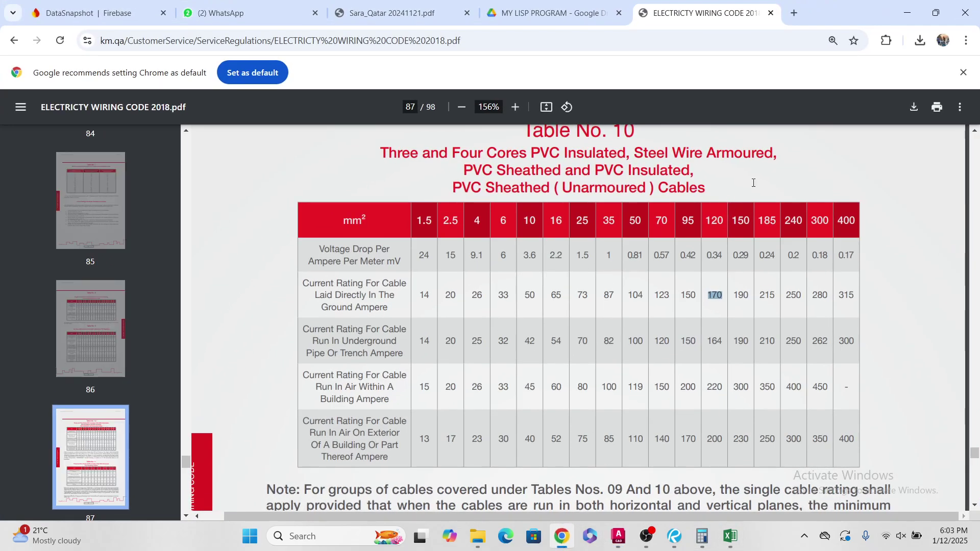
left_click(895, 18)
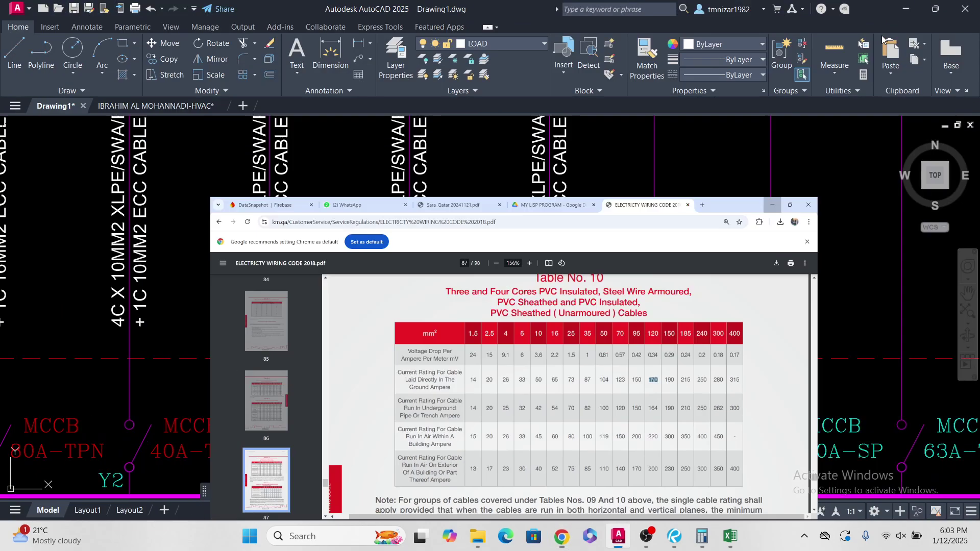
Step: Check Table No. 10 in Chrome and change the ECC size in the 92.1 KW AC-MCC feeder's cable label to 70MM2 in AutoCAD
left_click(574, 539)
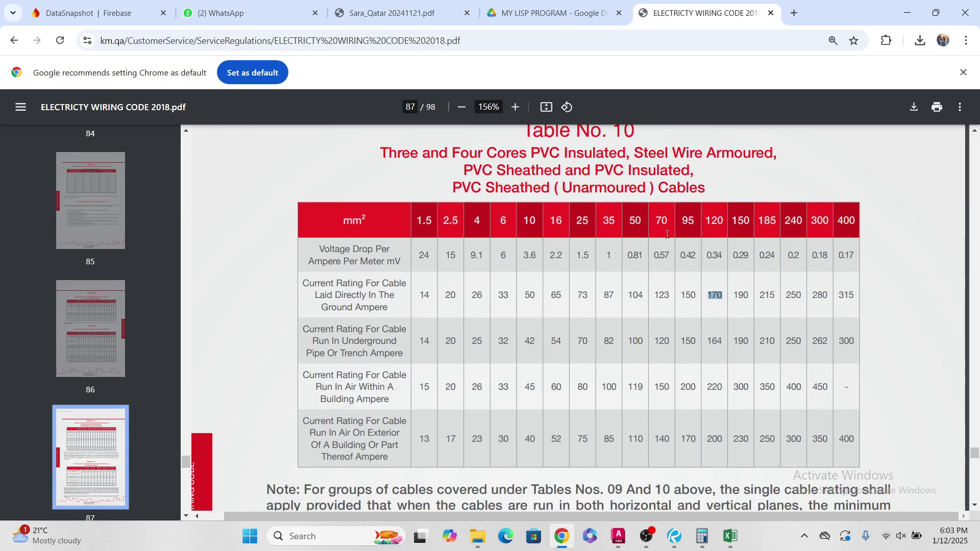
left_click(907, 12)
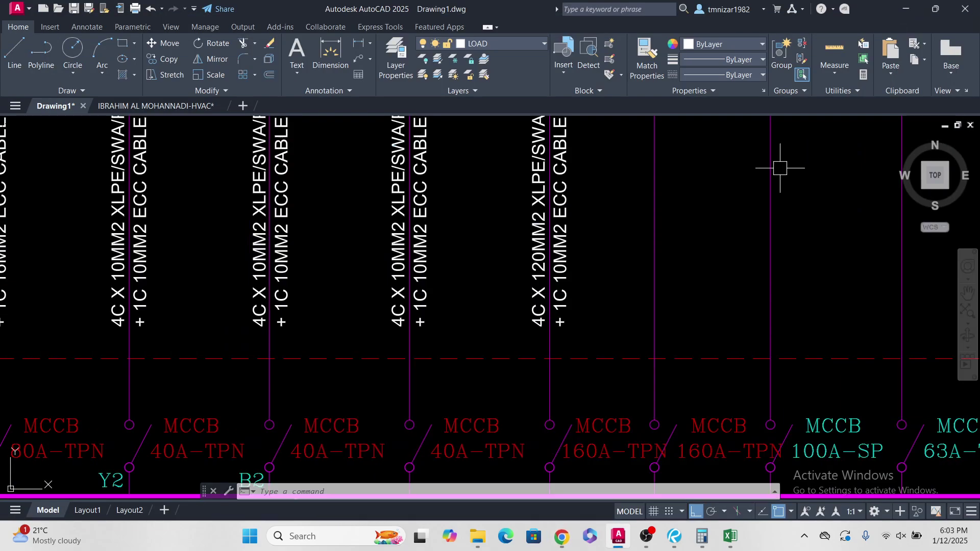
double_click(571, 252)
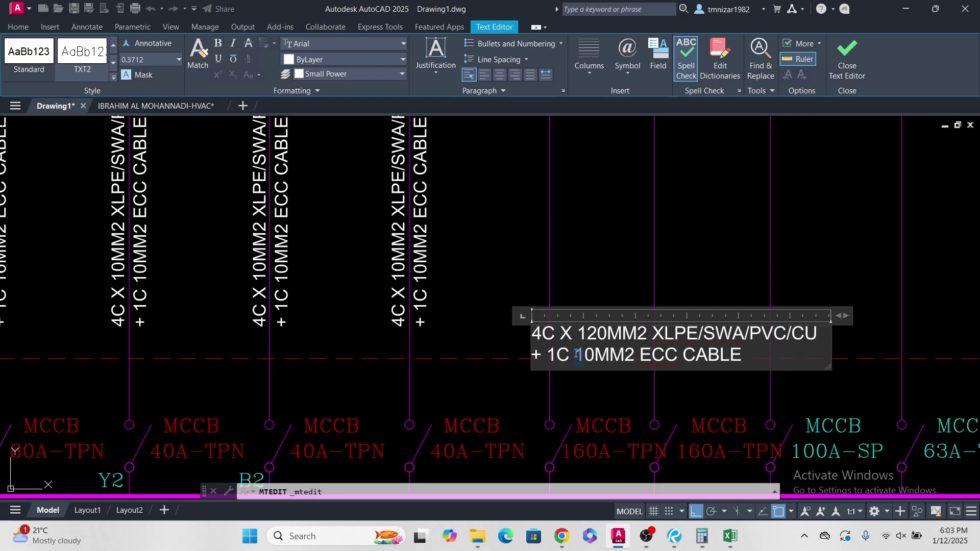
type("7")
left_click(665, 231)
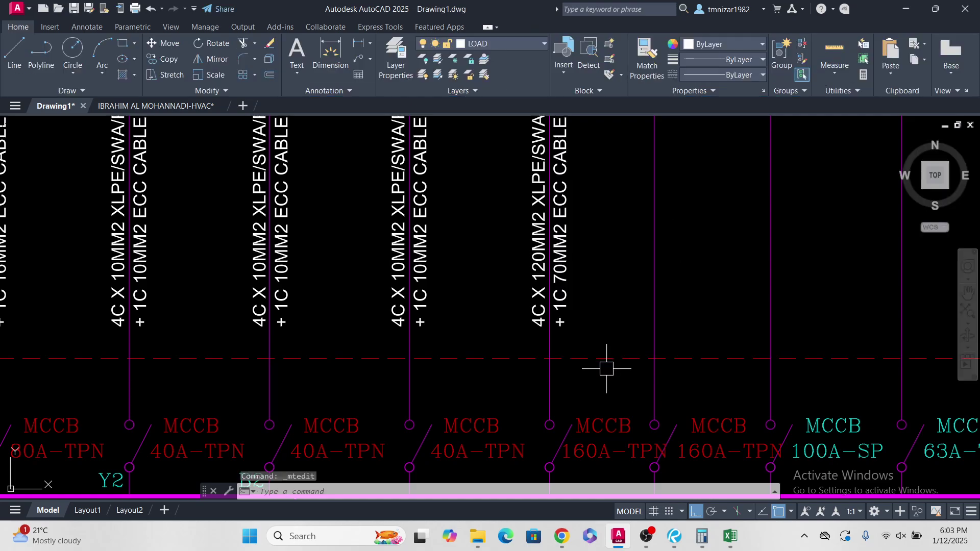
Step: Copy the 92.1 KW AC-MCC feeder's 4C X 120MM2 cable label onto the adjacent 60.1 KW AC-MCC feeder line
scroll(606, 366, "down", 3)
scroll(619, 198, "up", 3)
middle_click_drag(667, 330, 637, 273)
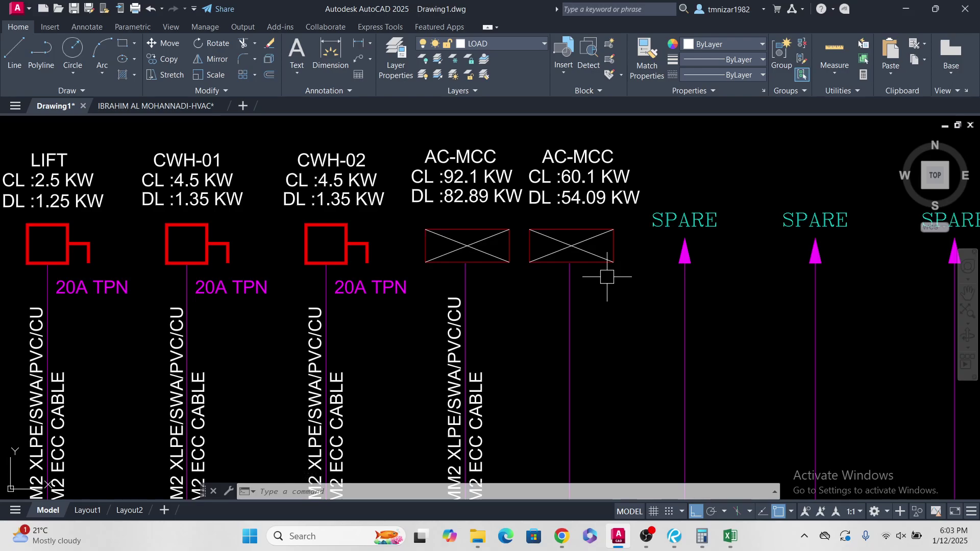
scroll(607, 277, "down", 6)
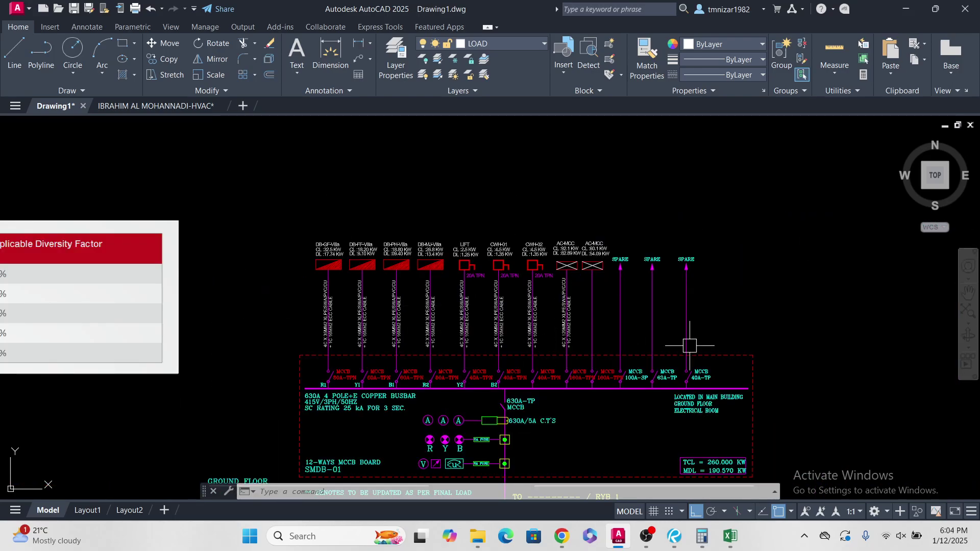
middle_click_drag(676, 350, 680, 284)
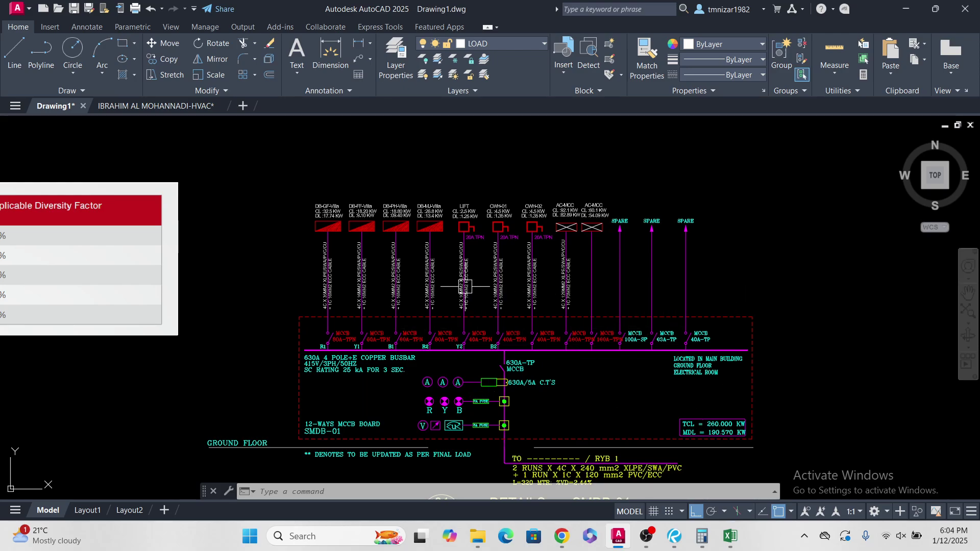
scroll(537, 223, "up", 2)
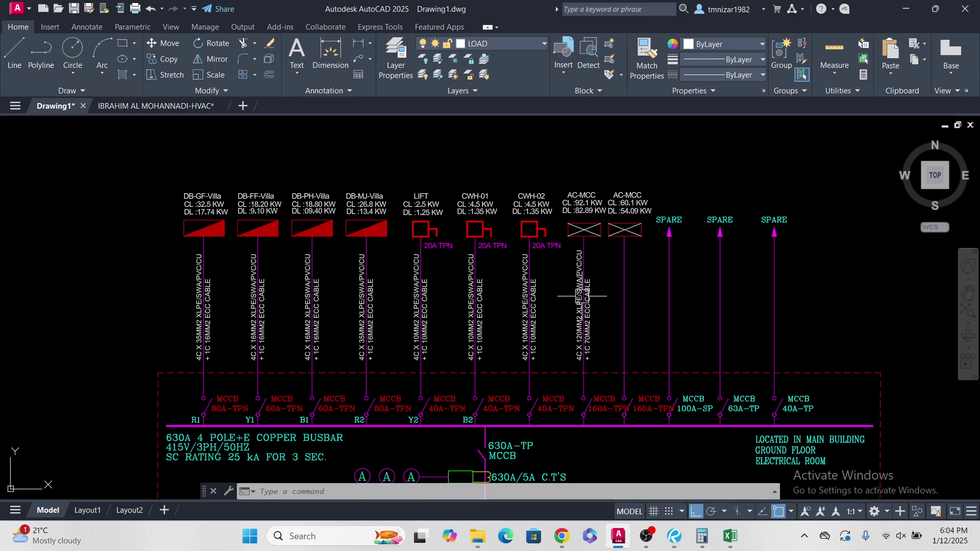
scroll(588, 309, "up", 4)
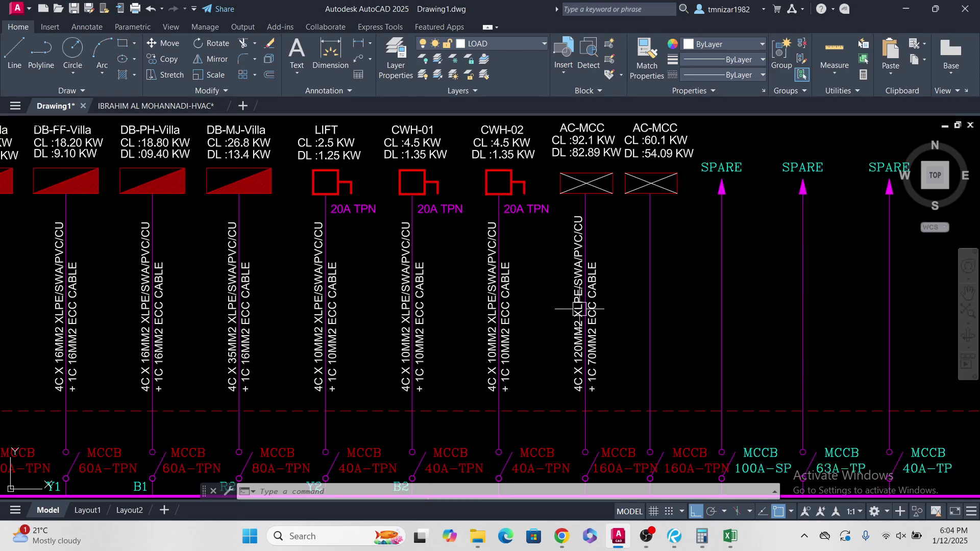
left_click(590, 306)
scroll(595, 305, "down", 3)
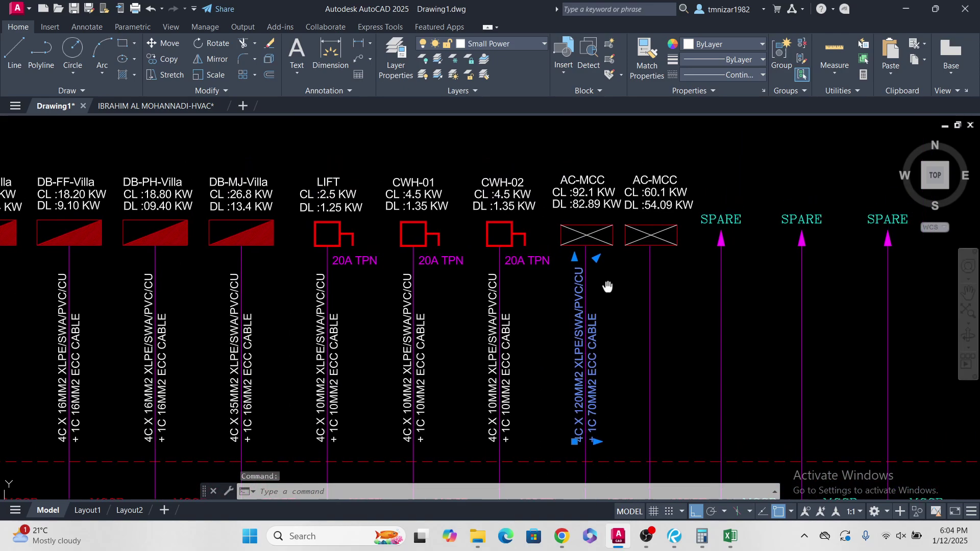
scroll(599, 303, "up", 4)
scroll(601, 302, "down", 3)
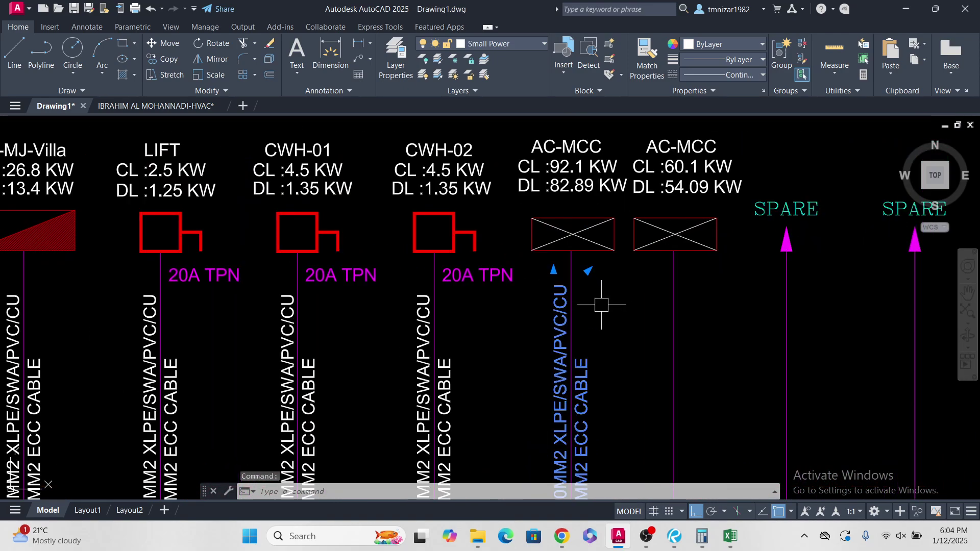
mouse_move(606, 317)
middle_mouse_down()
mouse_move(553, 318)
mouse_move(550, 341)
middle_mouse_up()
type("co")
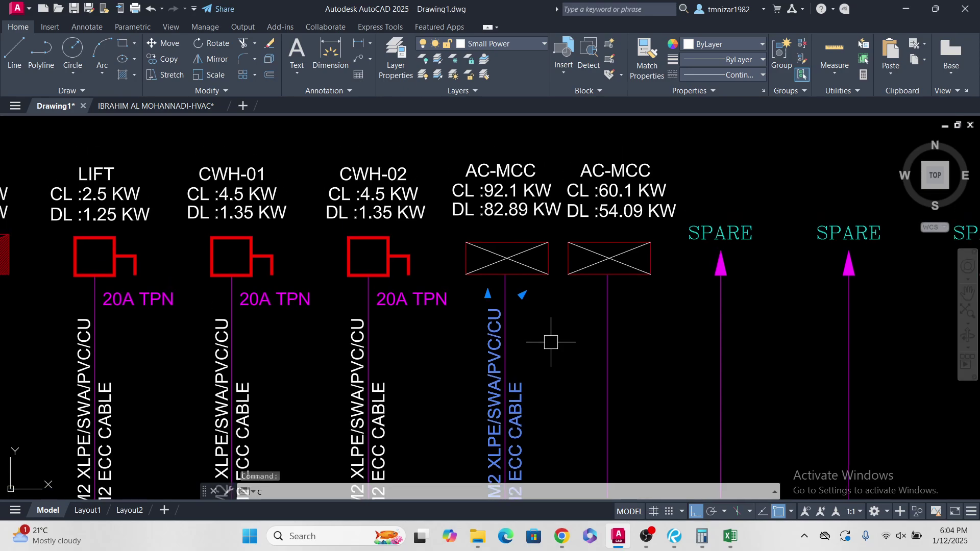
key("Return")
scroll(534, 317, "up", 2)
left_click(488, 290)
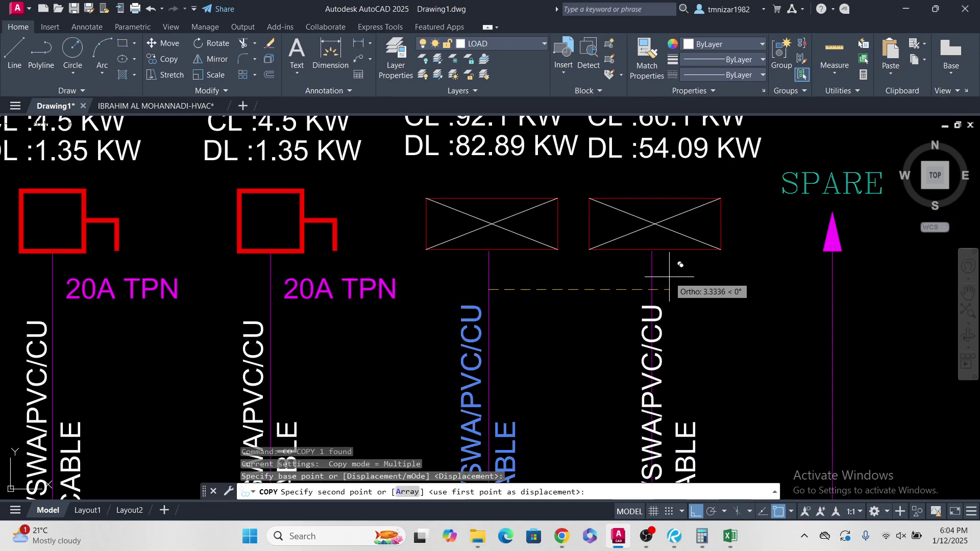
key("Escape")
Step: Compare the two AC-MCC feeders' cable labels and breakers with the cable ratings in Table No. 10 in Chrome
scroll(637, 274, "down", 4)
mouse_move(594, 323)
middle_mouse_down()
mouse_move(507, 306)
mouse_move(493, 268)
mouse_move(489, 323)
middle_mouse_up()
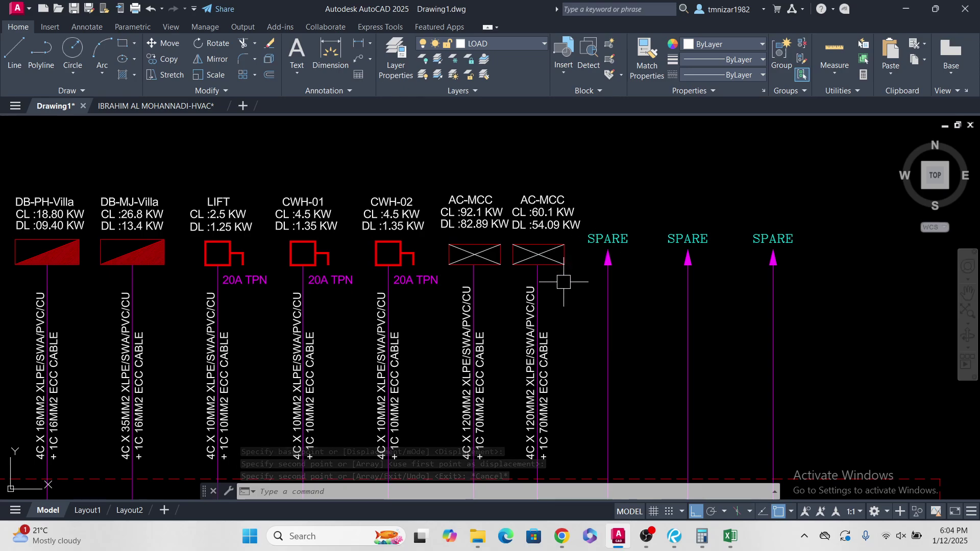
mouse_move(564, 281)
middle_mouse_down()
mouse_move(603, 167)
mouse_move(613, 334)
middle_mouse_up()
scroll(603, 173, "down", 2)
scroll(596, 329, "up", 2)
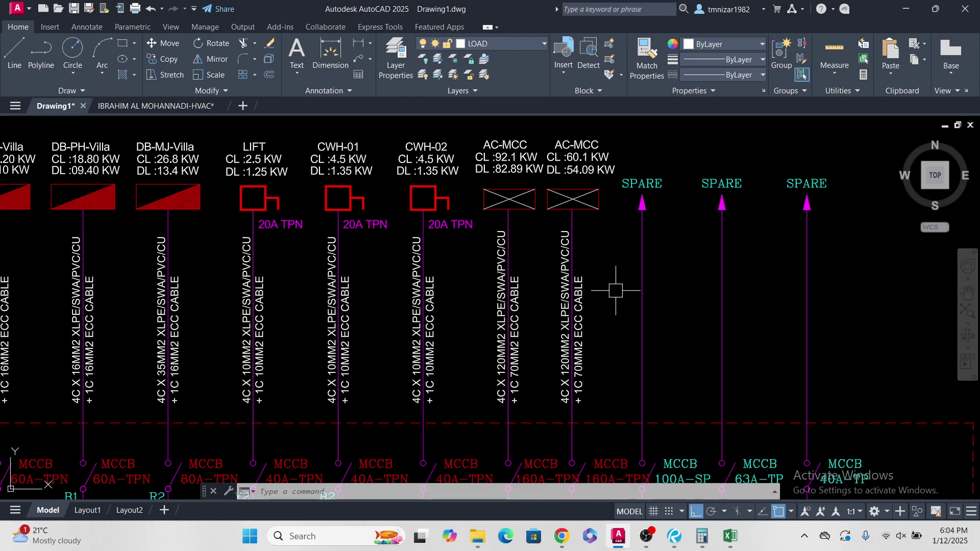
middle_click_drag(572, 346, 572, 330)
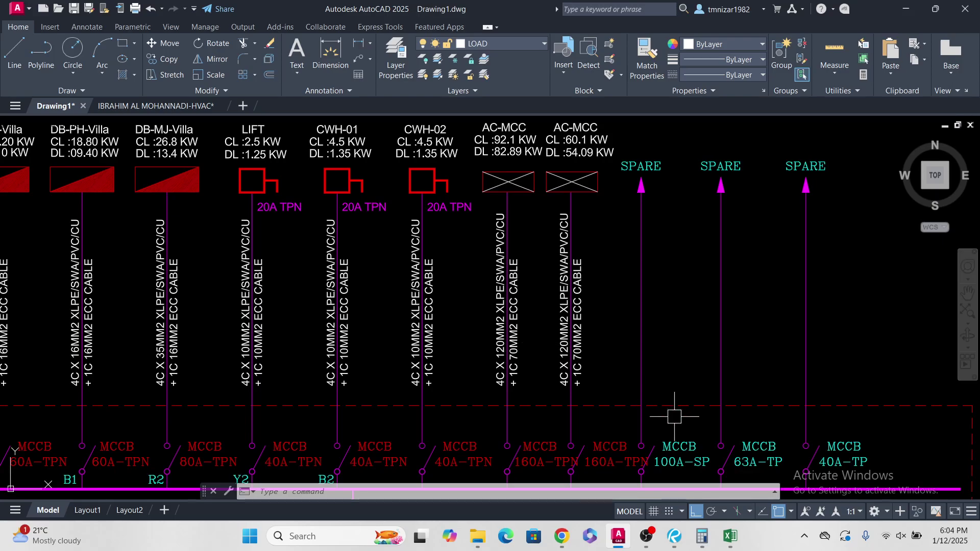
middle_click_drag(611, 215, 611, 221)
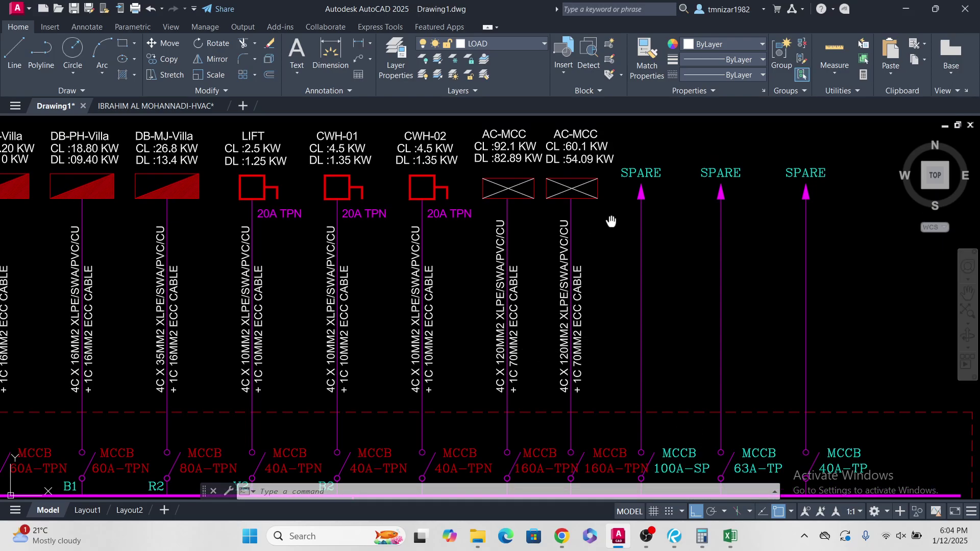
left_click(564, 541)
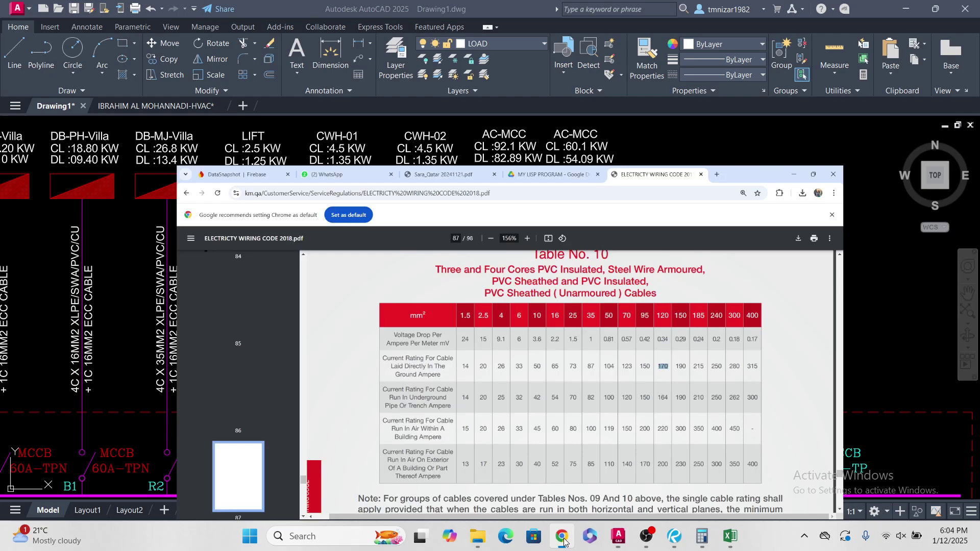
left_click(564, 541)
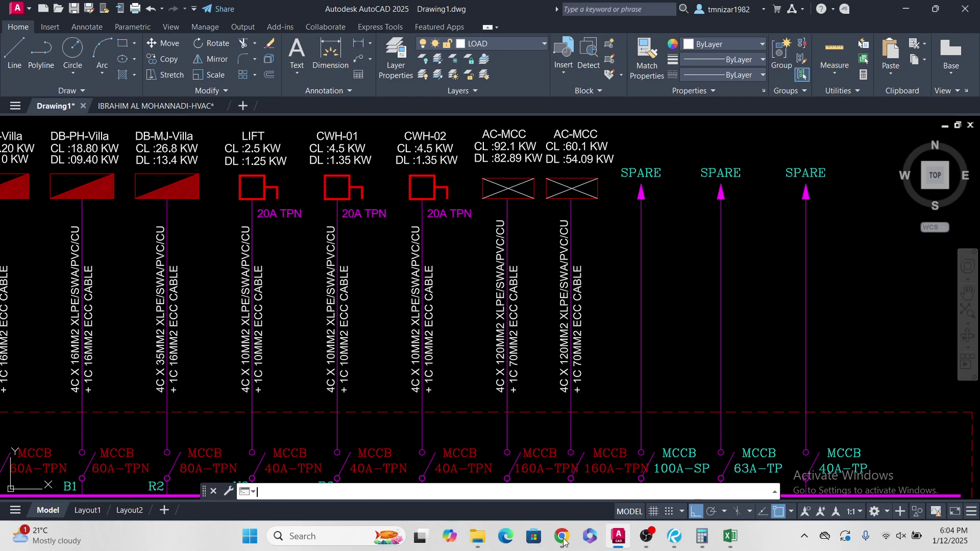
left_click(563, 540)
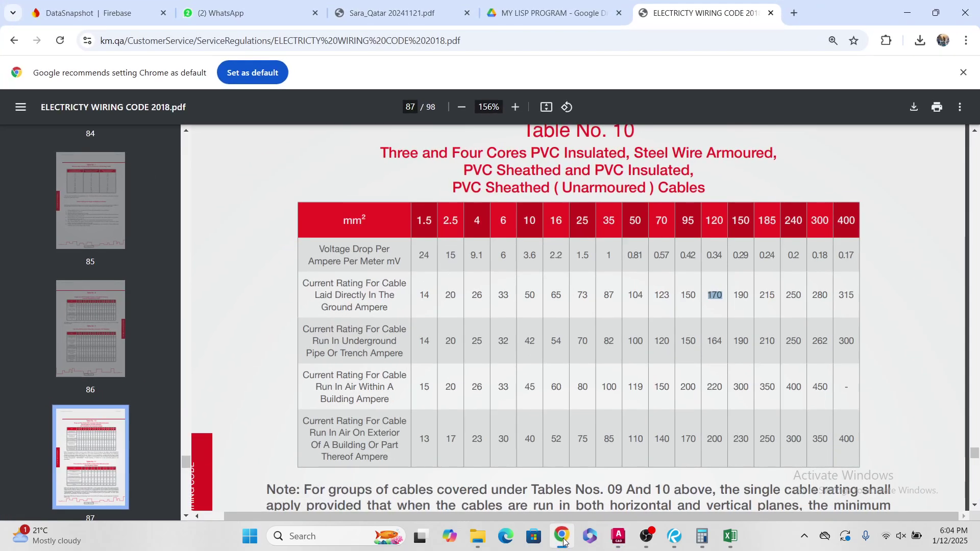
left_click(563, 541)
key("Escape")
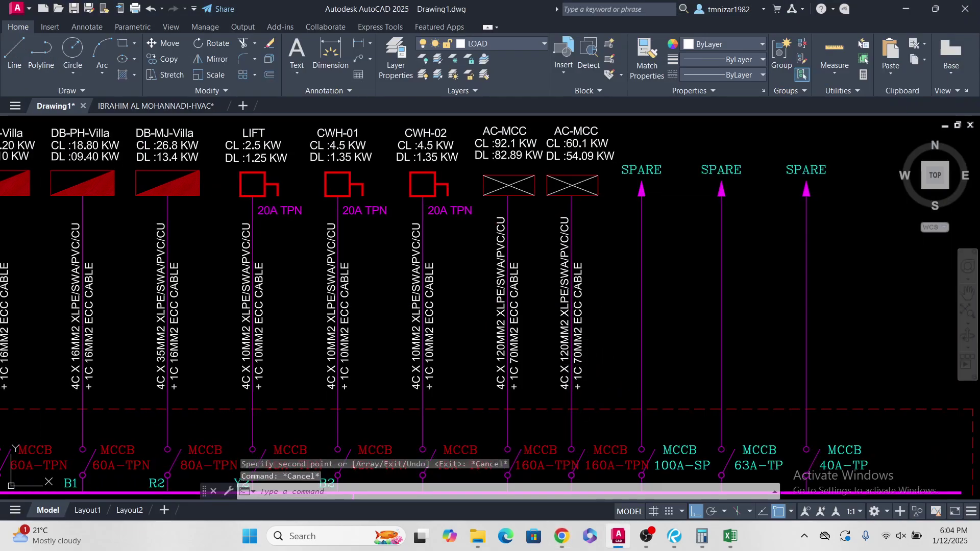
Step: Examine the SMDB-01 schematic's incoming cable, main breaker and the TCL and MDL load totals in AutoCAD
scroll(590, 391, "down", 4)
middle_click_drag(590, 392, 650, 289)
middle_click_drag(626, 344, 672, 274)
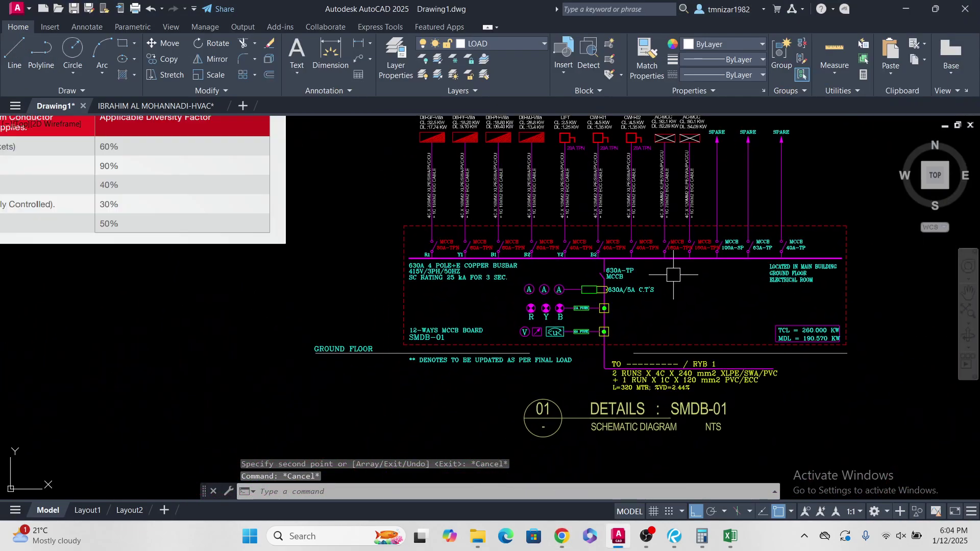
mouse_move(639, 171)
middle_mouse_down()
mouse_move(632, 253)
mouse_move(388, 154)
middle_mouse_up()
scroll(532, 226, "up", 4)
scroll(380, 159, "down", 4)
scroll(660, 363, "up", 4)
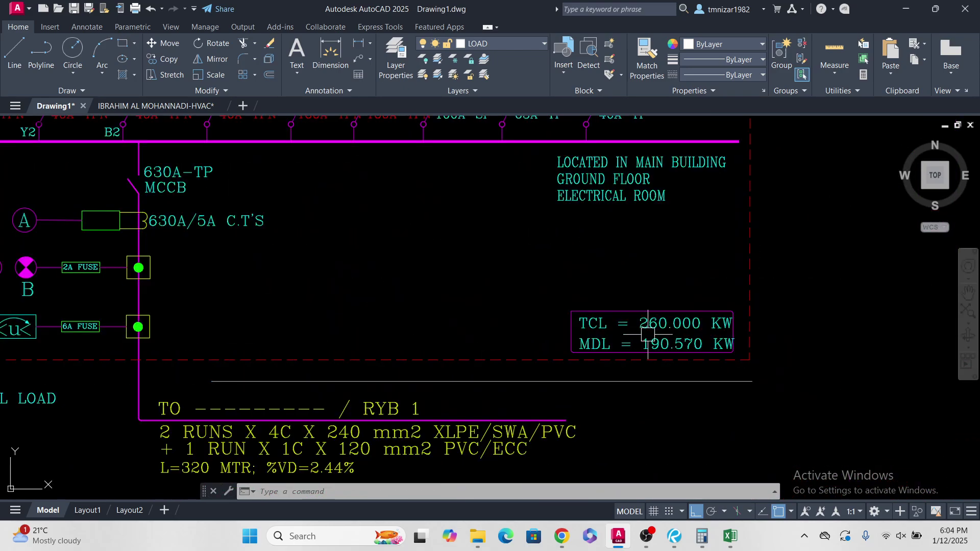
scroll(503, 319, "down", 4)
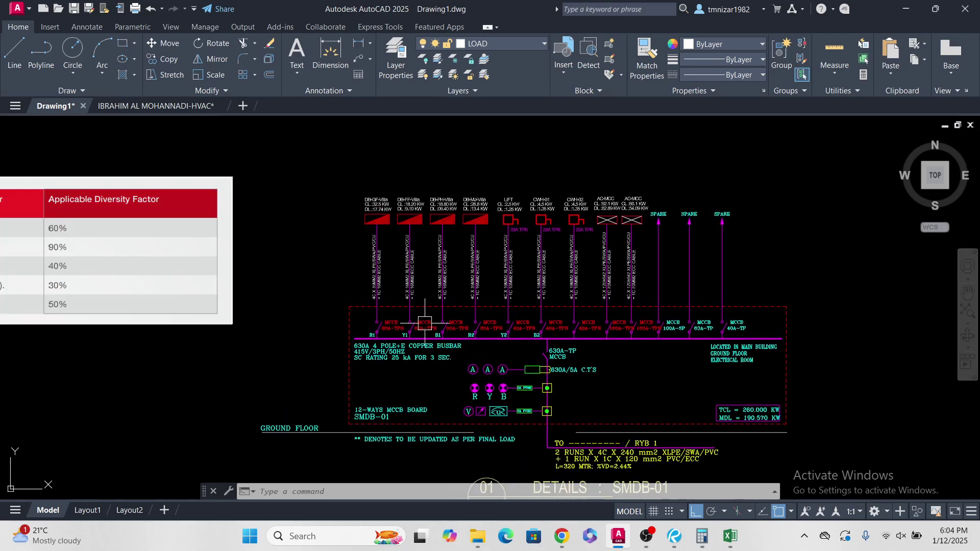
Step: Erase the SPARE text and arrowhead above the spare feeder line next to the 60.1 KW AC-MCC
scroll(577, 204, "up", 5)
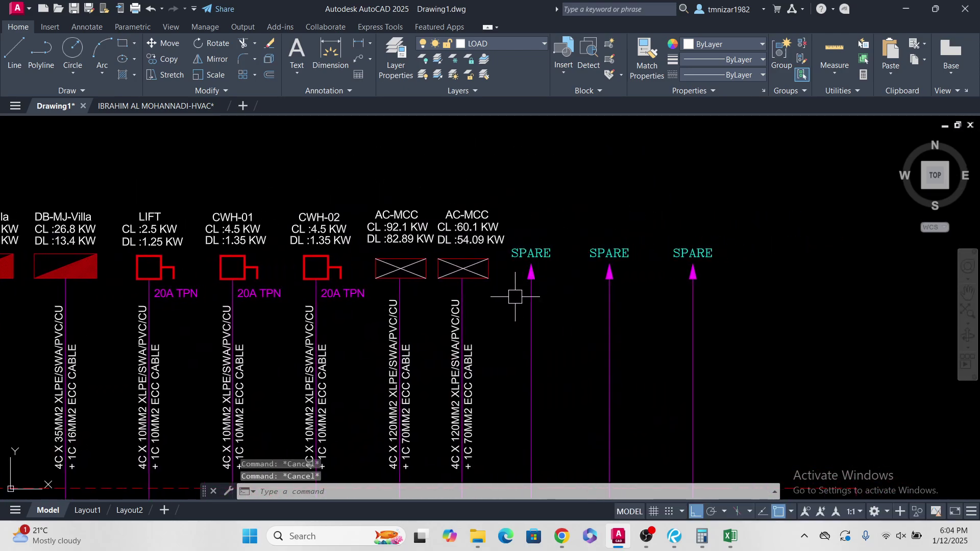
left_click(510, 290)
left_click(581, 206)
type("E")
key("Return")
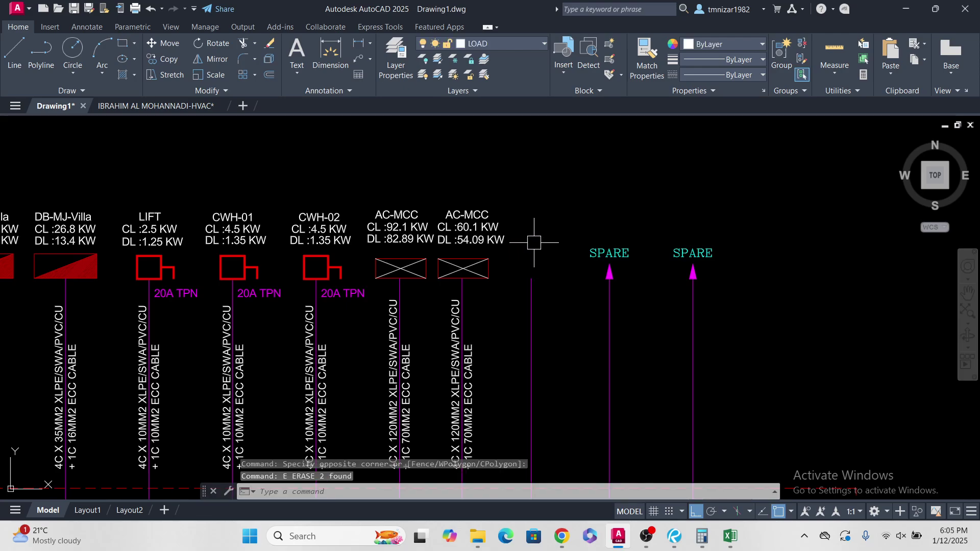
middle_click_drag(530, 245, 625, 258)
key("Escape")
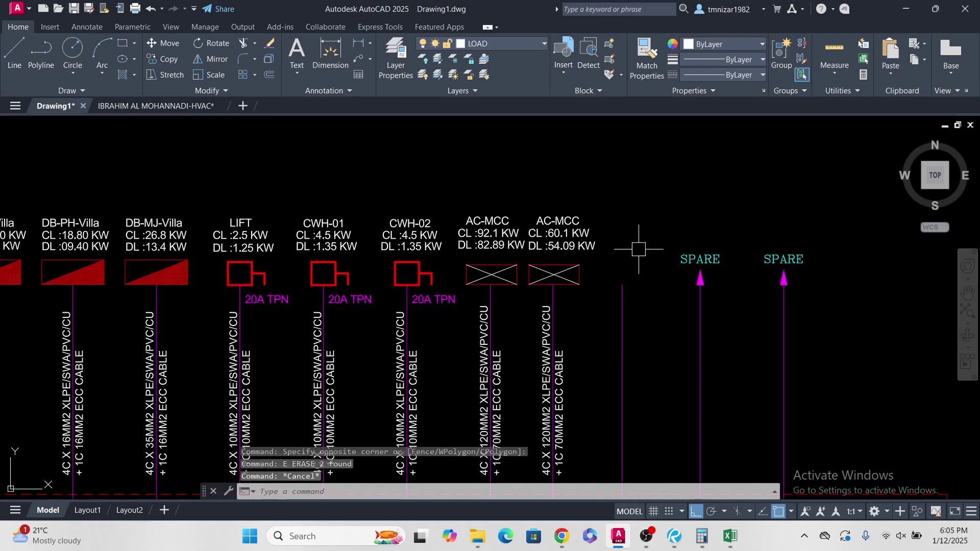
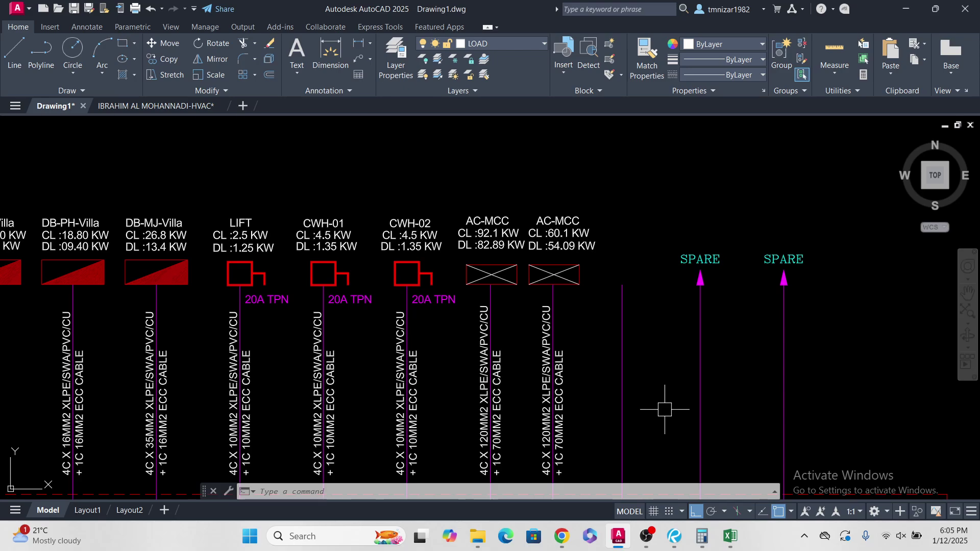
Step: Review the whole SMDB-01 diagram and the load values above each feeder, starting from DB-GF-Villa
scroll(665, 375, "down", 3)
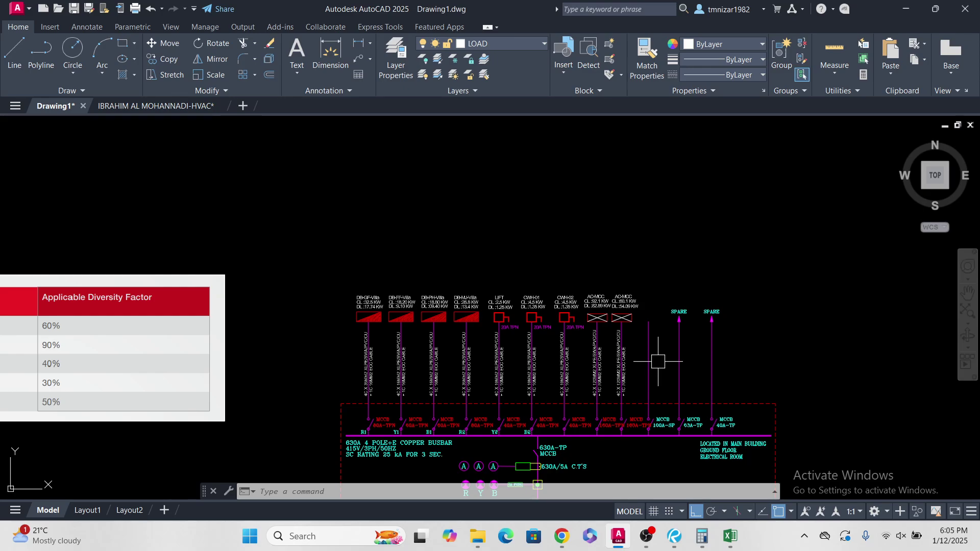
scroll(653, 322, "up", 2)
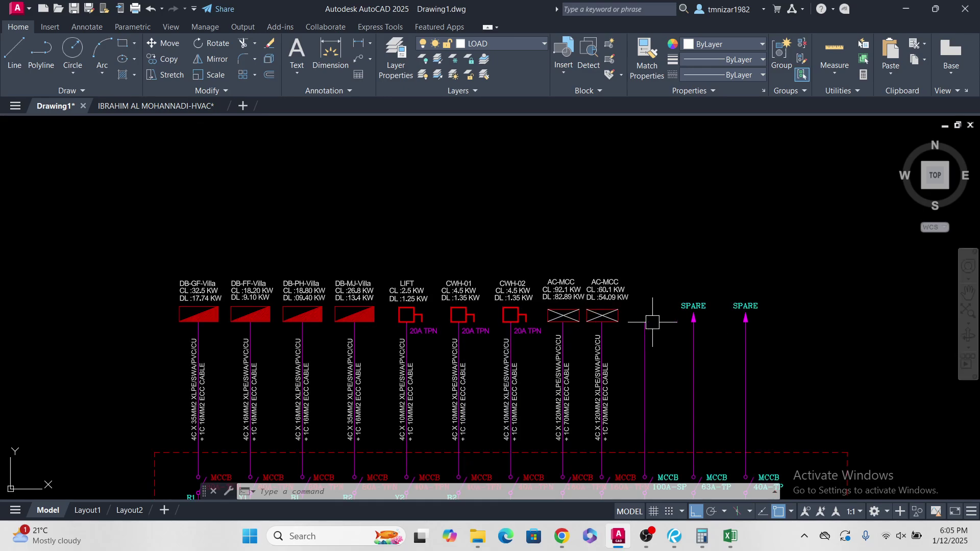
scroll(652, 322, "down", 3)
key("Escape")
key("Escape")
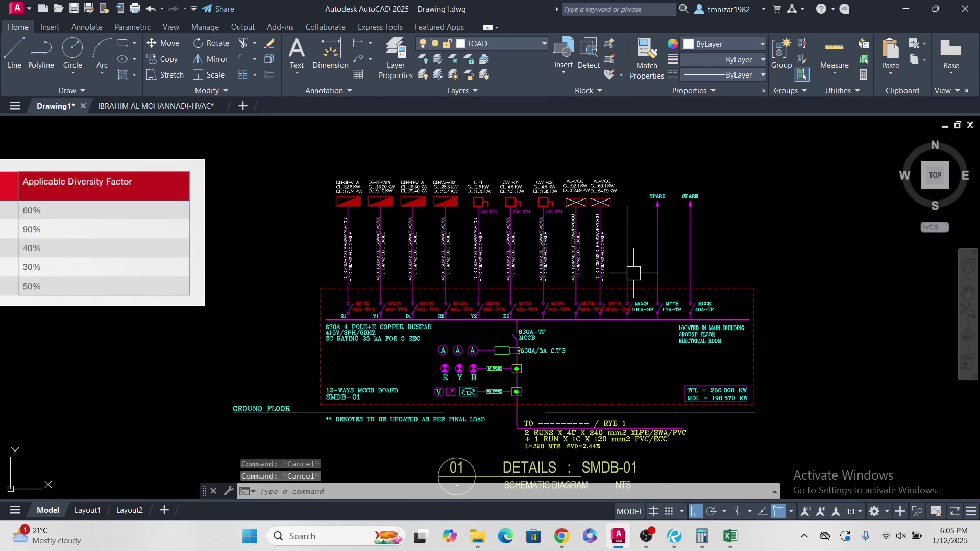
middle_click_drag(651, 192, 655, 254)
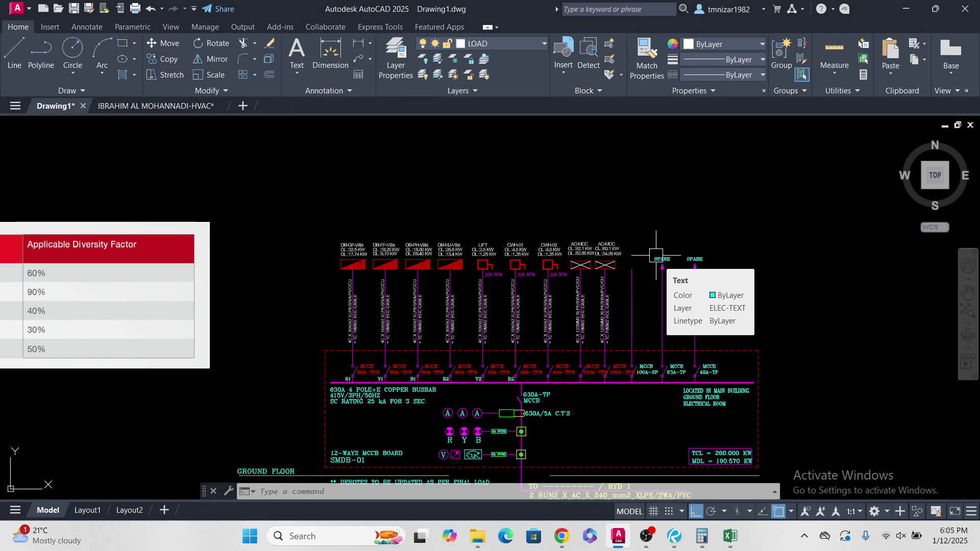
scroll(350, 259, "up", 4)
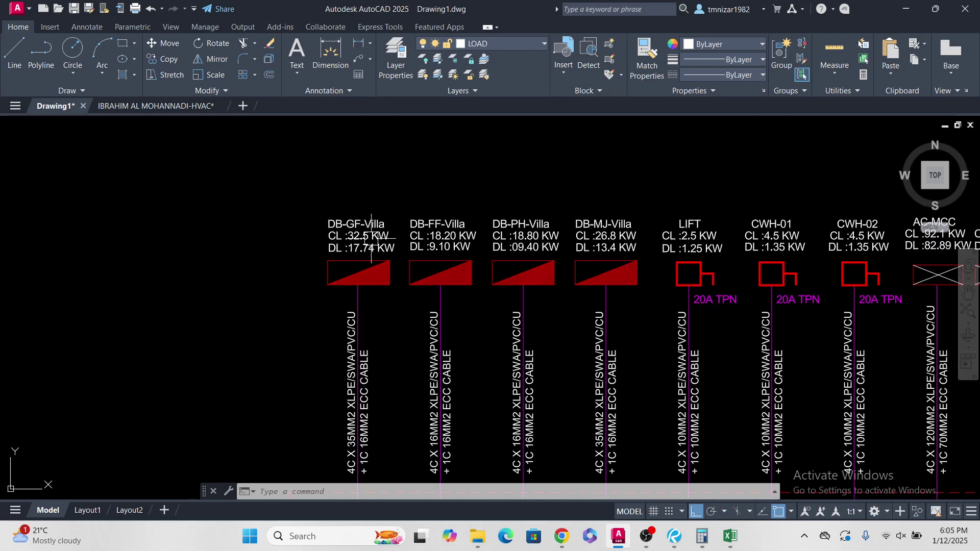
middle_click_drag(449, 245, 423, 277)
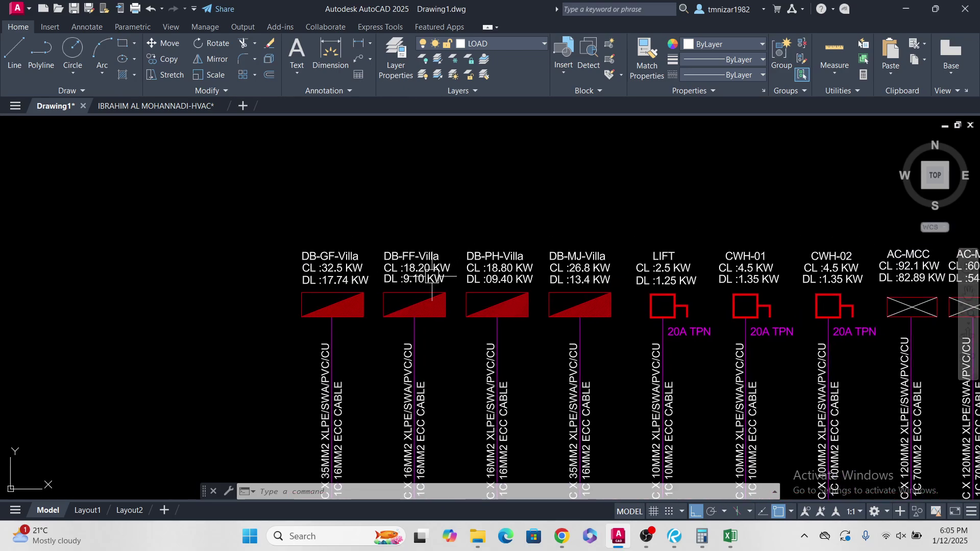
mouse_move(527, 292)
middle_mouse_down()
mouse_move(531, 302)
mouse_move(495, 305)
middle_mouse_up()
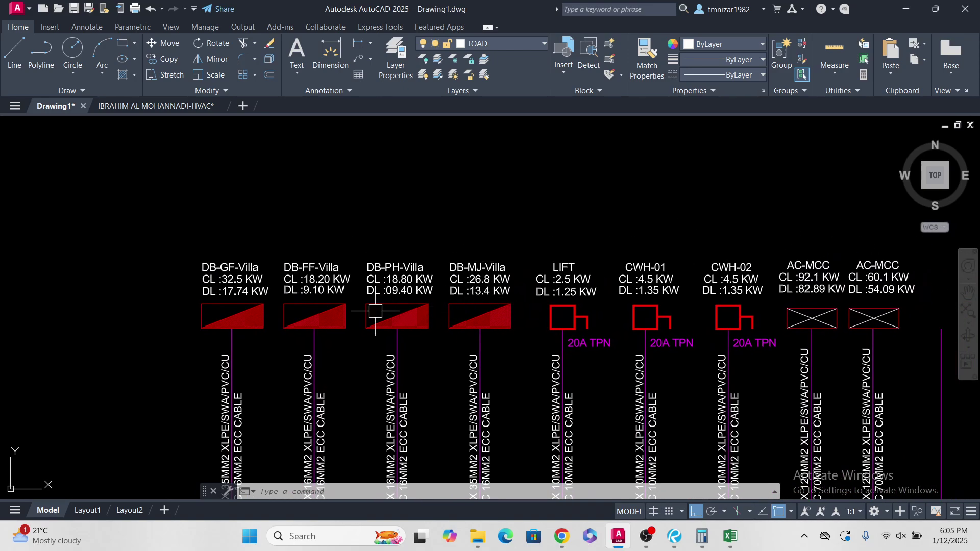
Step: Copy the SPARE text and arrowhead from the neighbouring spare feeder onto the bare spare line next to the 60.1 KW AC-MCC
scroll(445, 281, "down", 4)
scroll(715, 291, "up", 4)
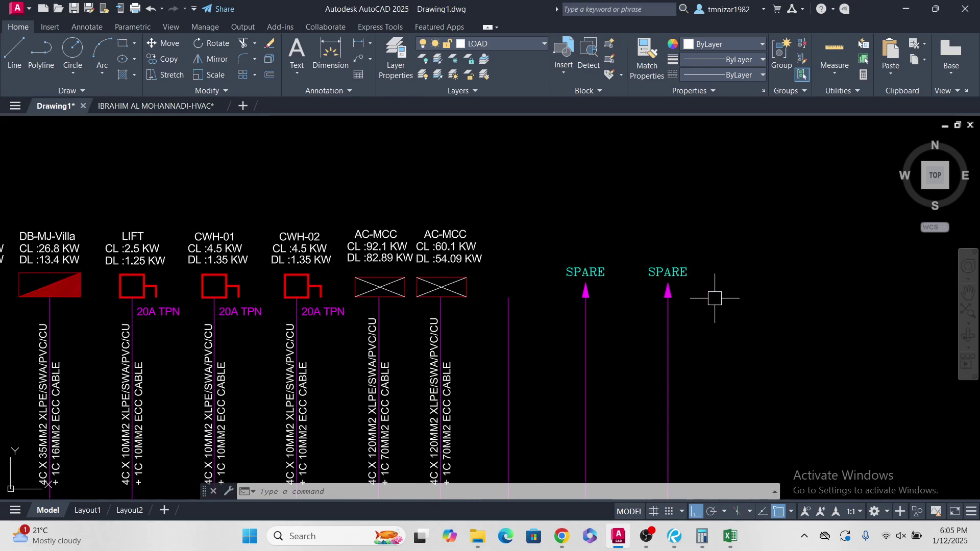
left_click(531, 236)
left_click(639, 312)
middle_click_drag(586, 307, 595, 341)
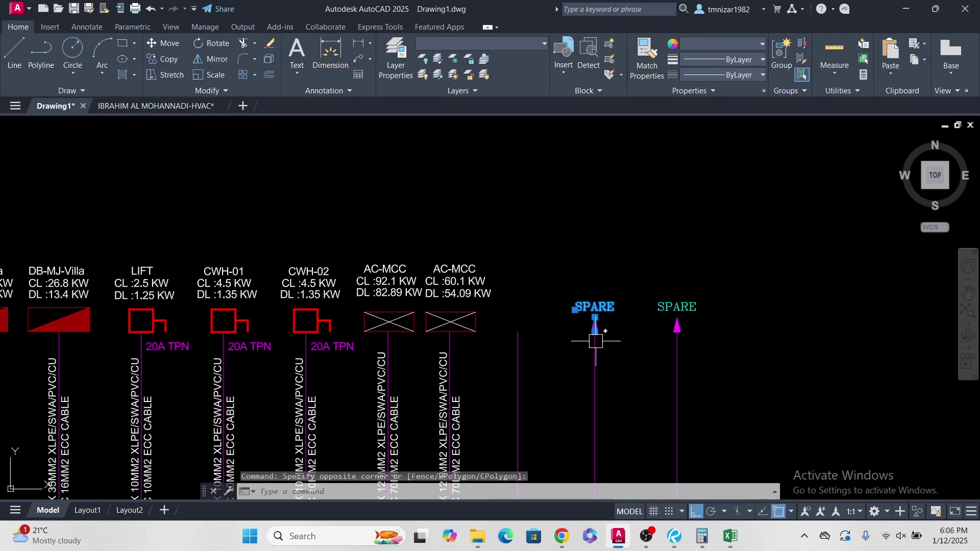
type("co")
key("Return")
scroll(596, 341, "up", 2)
left_click(602, 325)
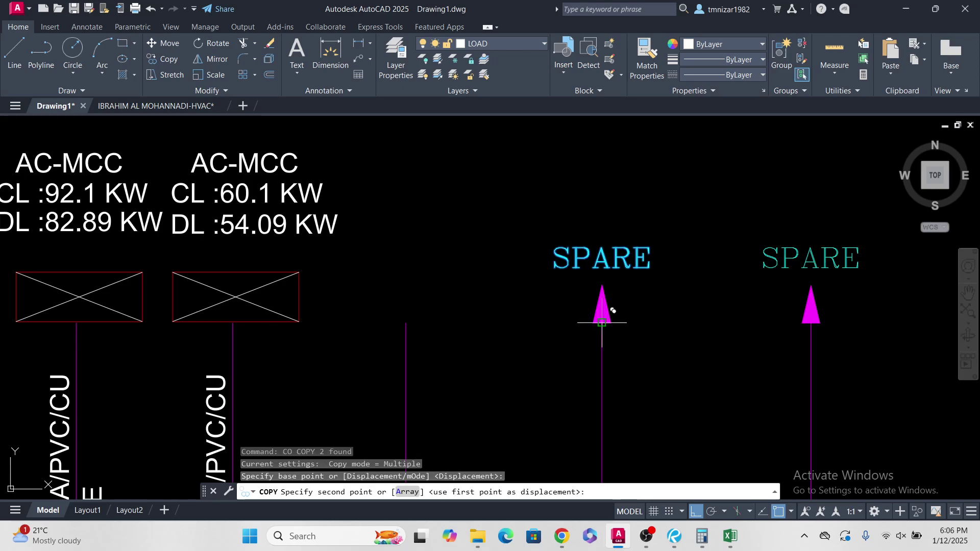
left_click(407, 313)
key("Escape")
scroll(543, 285, "down", 3)
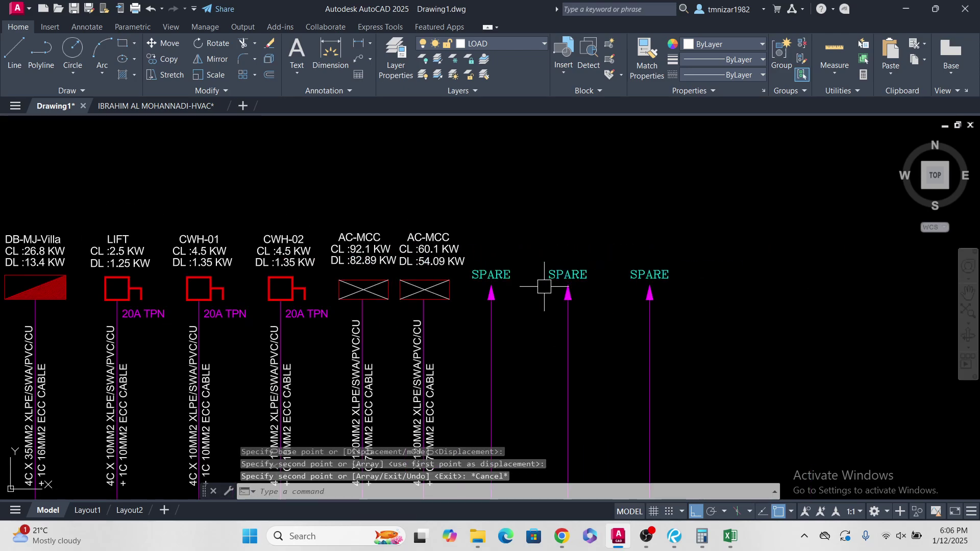
Step: Review the SMDB-01 diagram's three spare feeders, feeder breakers, busbar notes and board labels
scroll(503, 313, "down", 3)
scroll(598, 314, "down", 2)
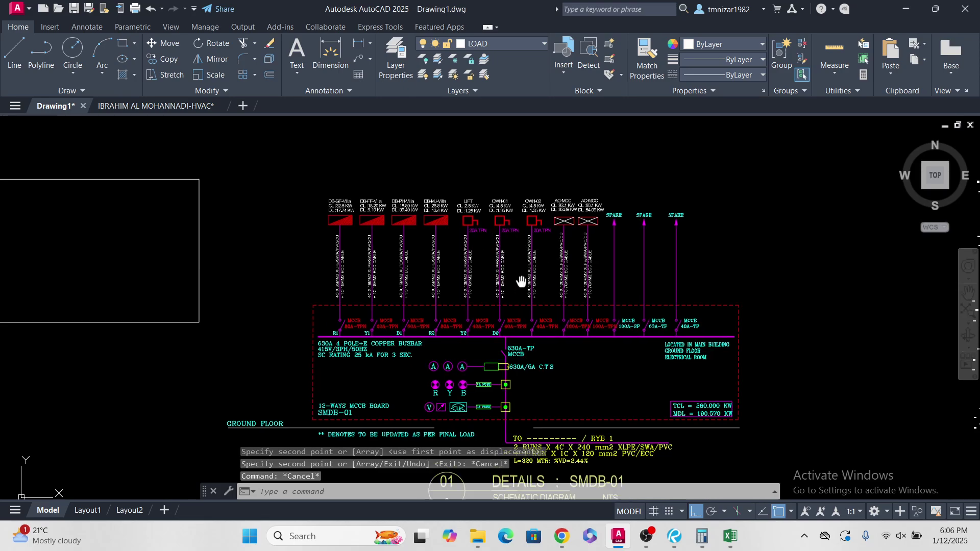
middle_click_drag(689, 295, 560, 299)
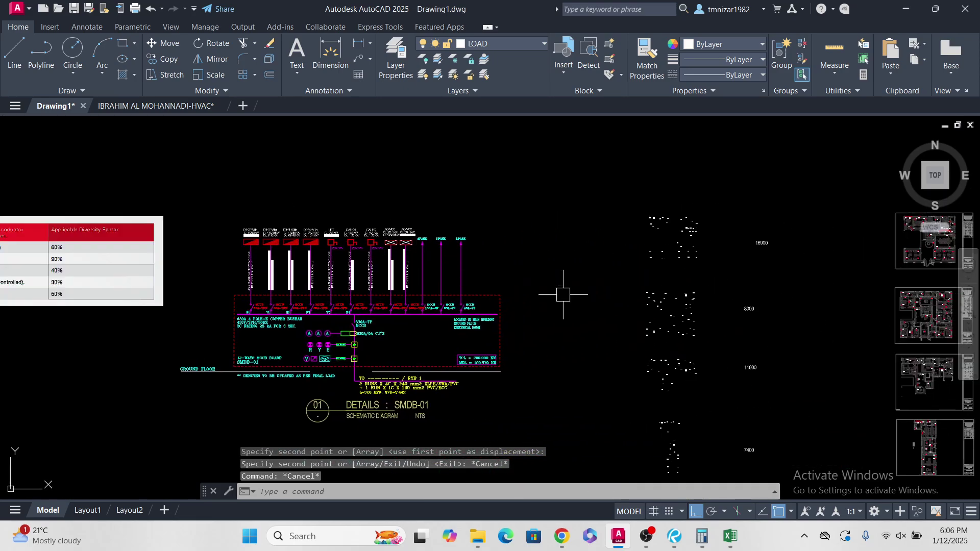
scroll(559, 299, "down", 2)
middle_click_drag(703, 307, 647, 307)
scroll(568, 295, "up", 2)
scroll(492, 256, "up", 6)
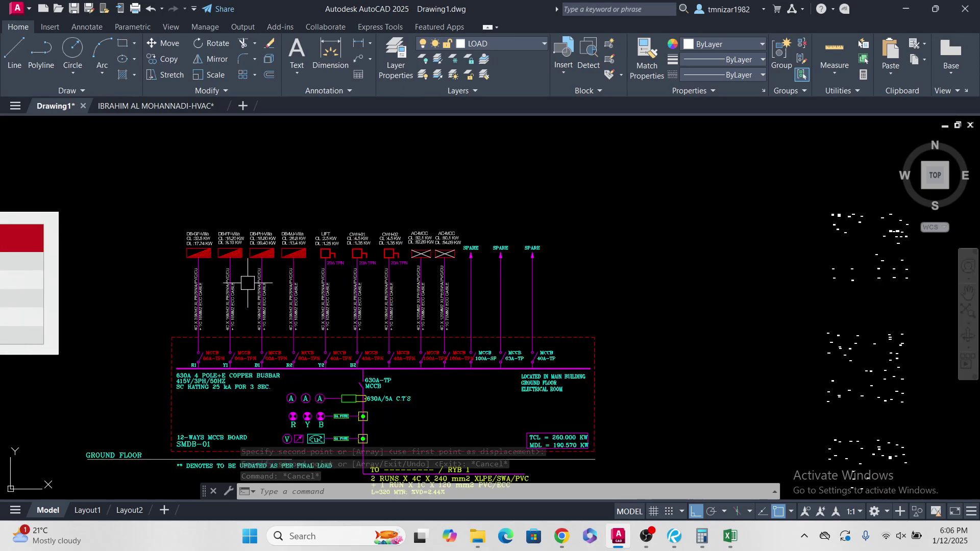
mouse_move(492, 257)
middle_mouse_down()
mouse_move(536, 311)
mouse_move(499, 245)
mouse_move(517, 245)
middle_mouse_up()
scroll(522, 305, "down", 5)
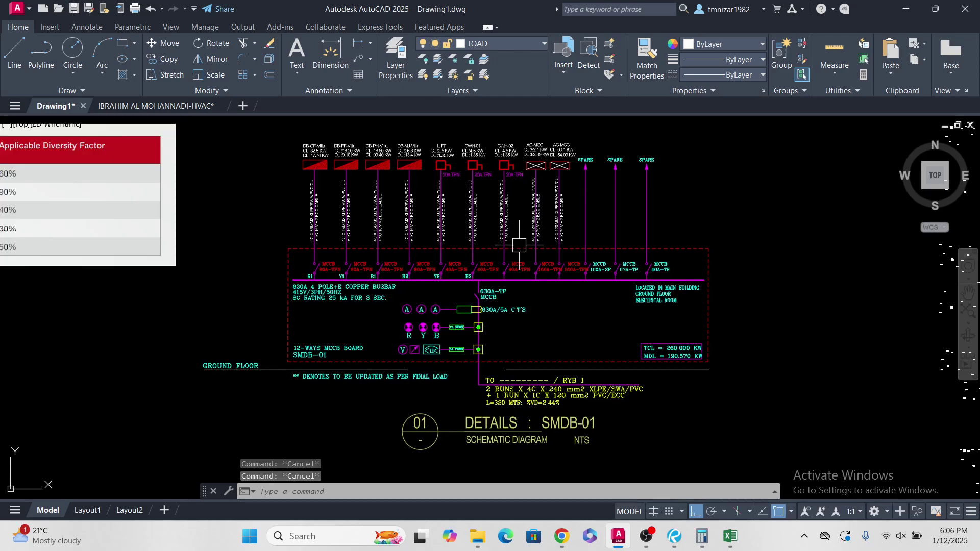
scroll(513, 252, "up", 5)
middle_click_drag(435, 321, 632, 368)
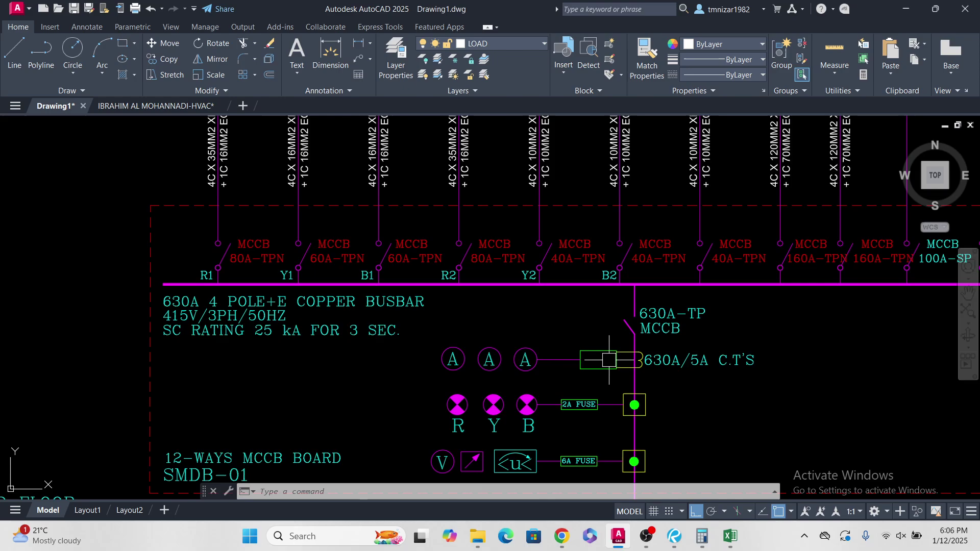
middle_click_drag(284, 345, 322, 300)
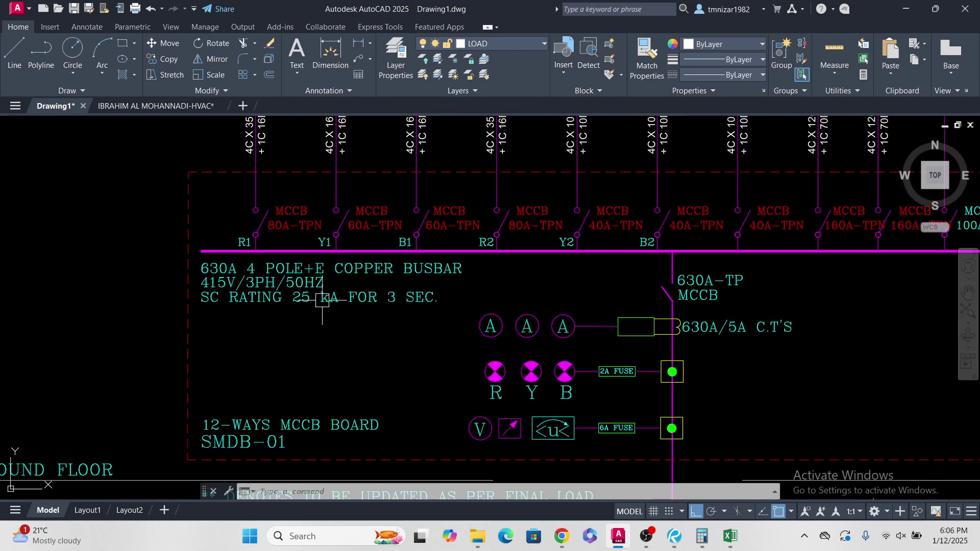
scroll(322, 301, "down", 5)
scroll(249, 349, "up", 5)
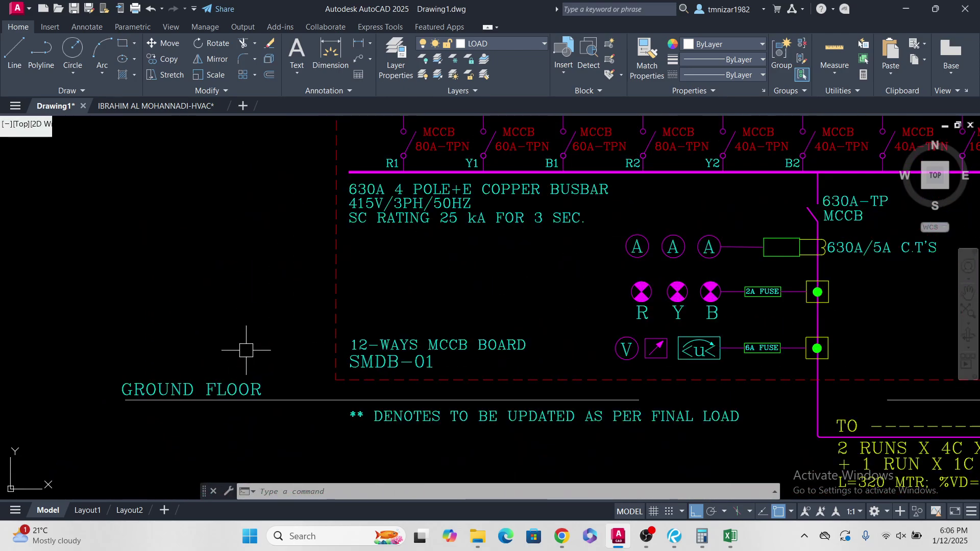
Step: Shift the GROUND FLOOR label and its underline closer to the SMDB-01 board outline with Stretch
left_click(271, 348)
middle_click_drag(131, 422, 278, 351)
left_click(262, 357)
type("s")
key("Return")
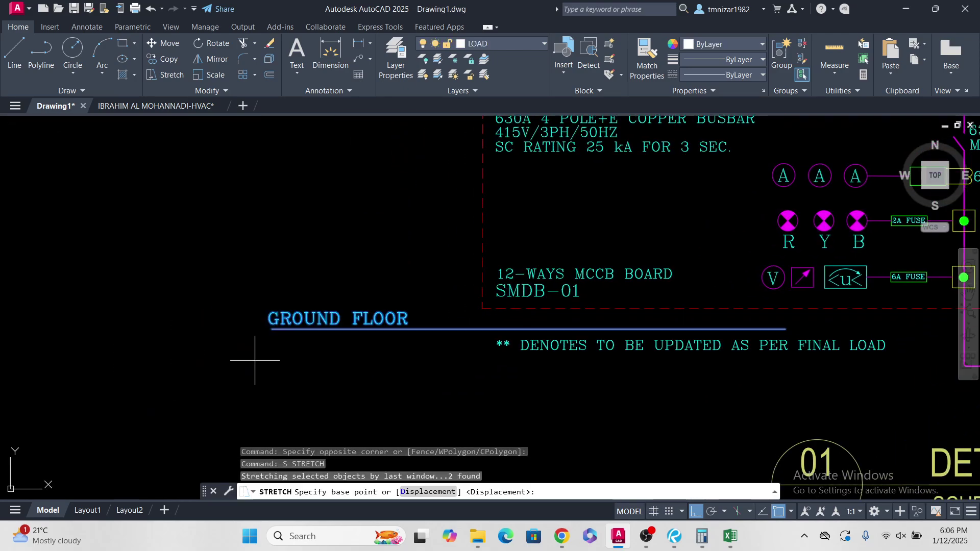
left_click(255, 361)
key("Escape")
Step: Review every feeder's MCCB rating, cable label and CL and DL load values from DB-GF-Villa to the AC-MCC feeders
scroll(377, 350, "down", 5)
middle_click_drag(623, 276, 515, 108)
scroll(459, 176, "up", 4)
mouse_move(581, 311)
middle_mouse_down()
mouse_move(604, 243)
mouse_move(587, 291)
mouse_move(565, 303)
middle_mouse_up()
scroll(611, 270, "up", 3)
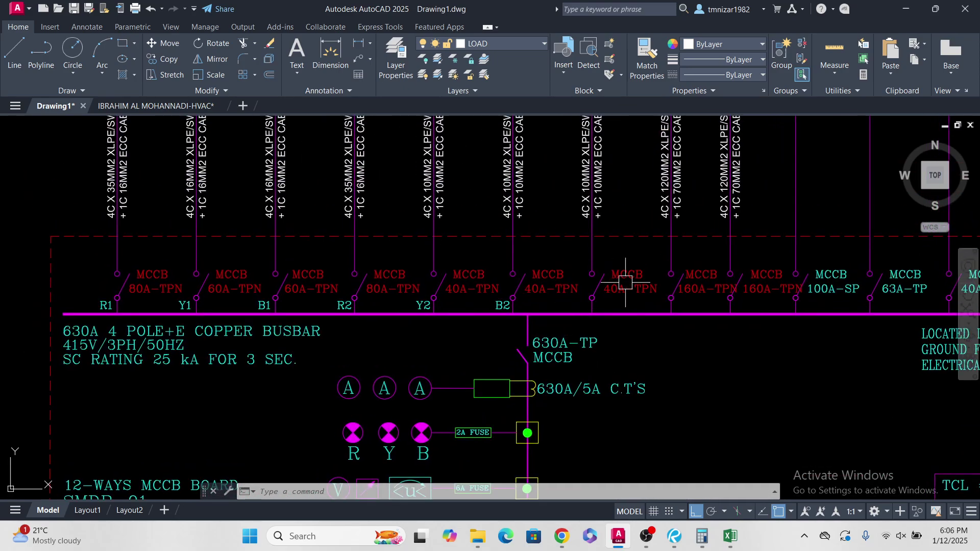
scroll(625, 283, "down", 3)
middle_click_drag(564, 223, 572, 308)
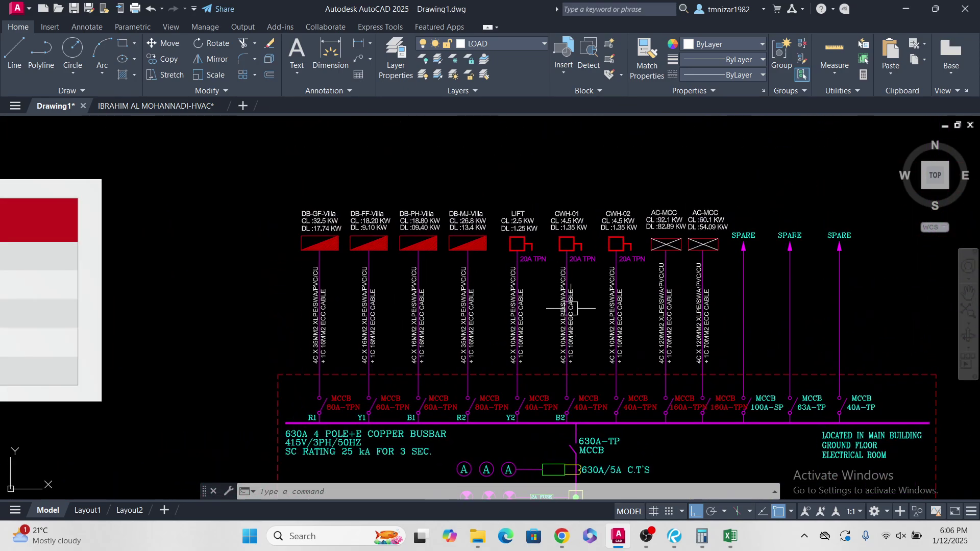
scroll(541, 225, "up", 2)
scroll(476, 232, "down", 8)
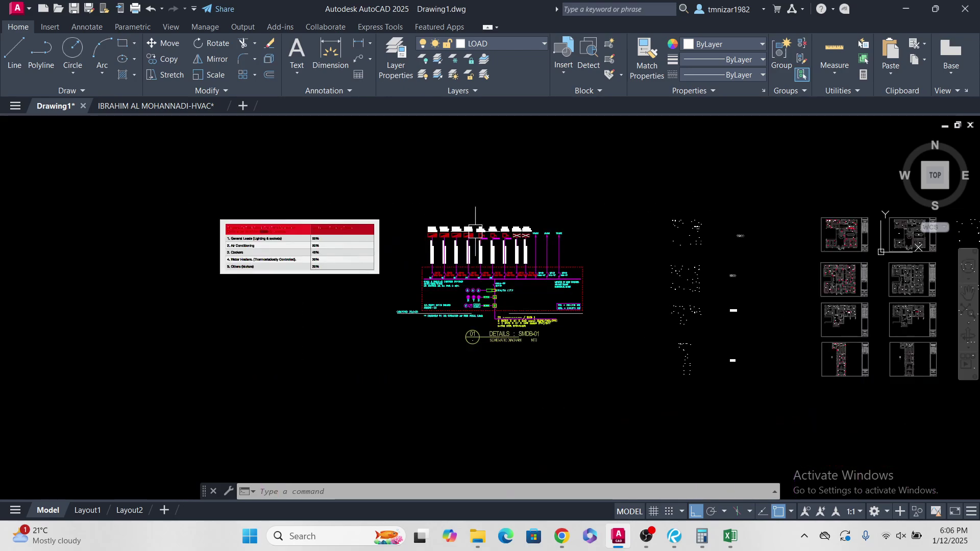
scroll(476, 232, "down", 3)
scroll(486, 225, "up", 6)
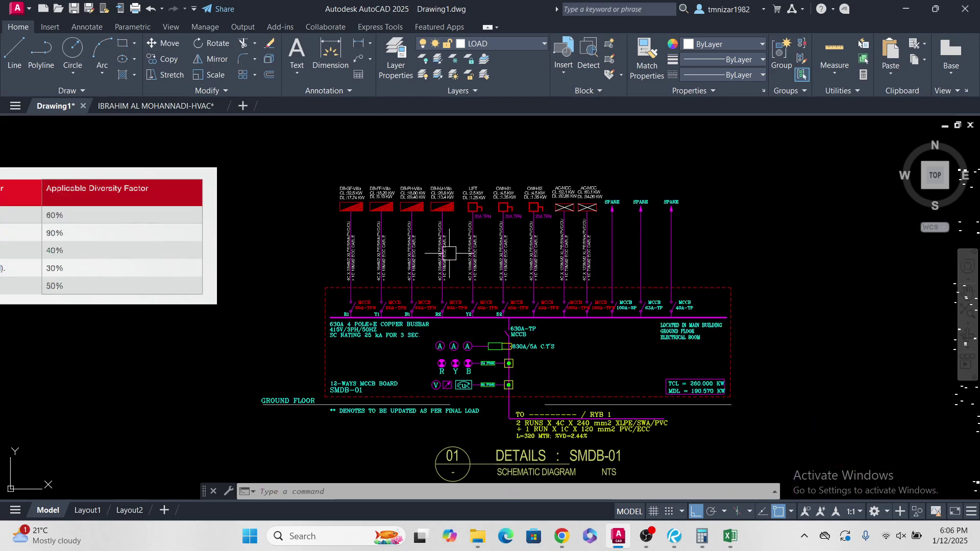
scroll(444, 245, "up", 8)
key("Escape")
key("Escape")
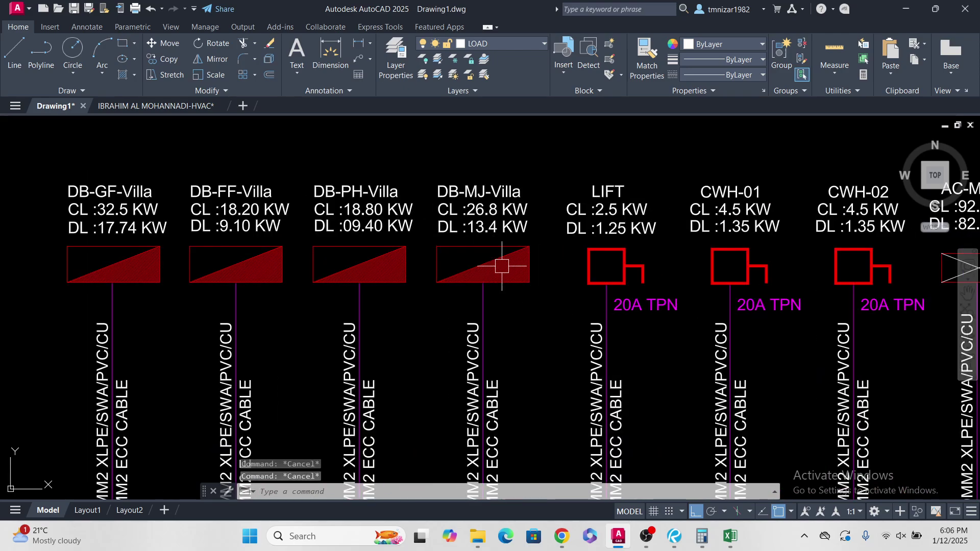
Step: Examine the SMDB-01 busbar, metering devices, main breaker, incoming cable label and schematic title
mouse_move(657, 539)
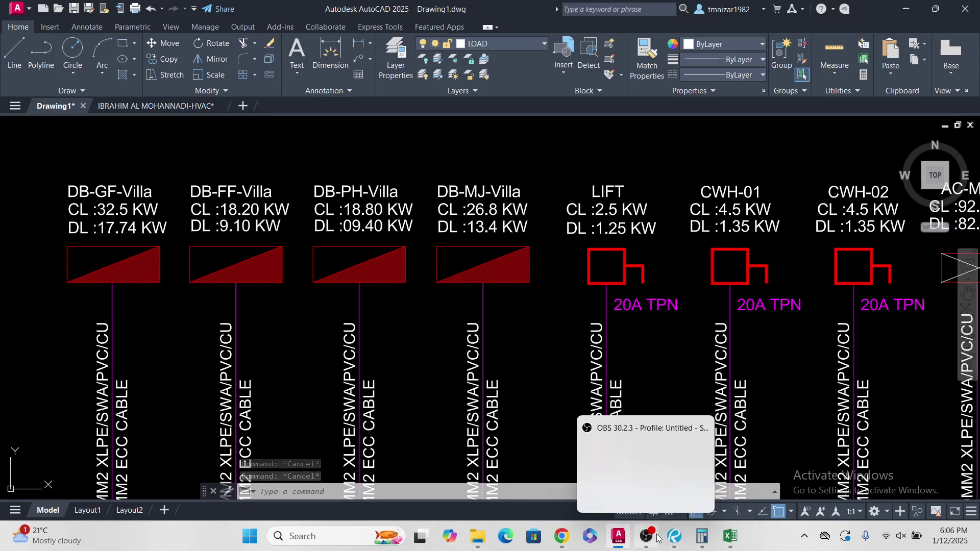
scroll(558, 285, "down", 6)
middle_click_drag(618, 274, 605, 237)
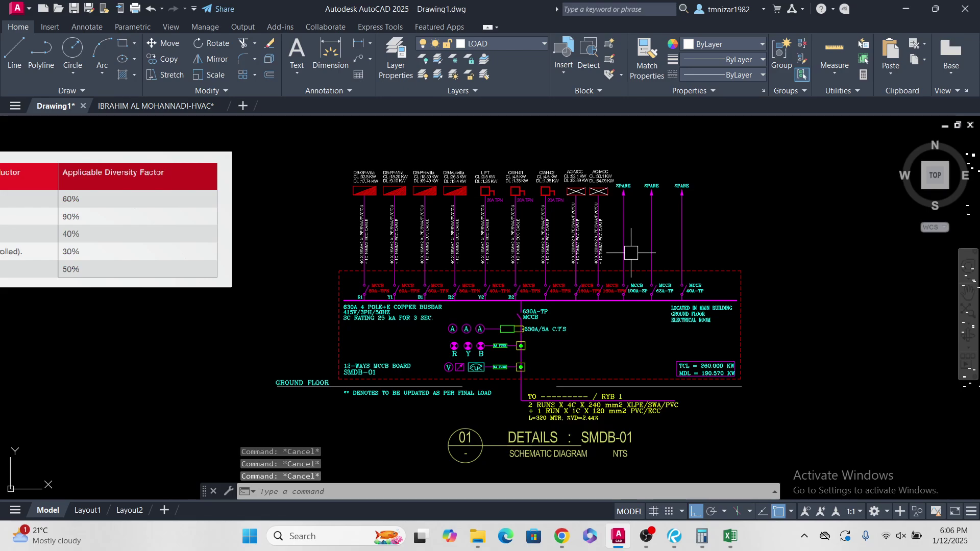
scroll(514, 337, "up", 4)
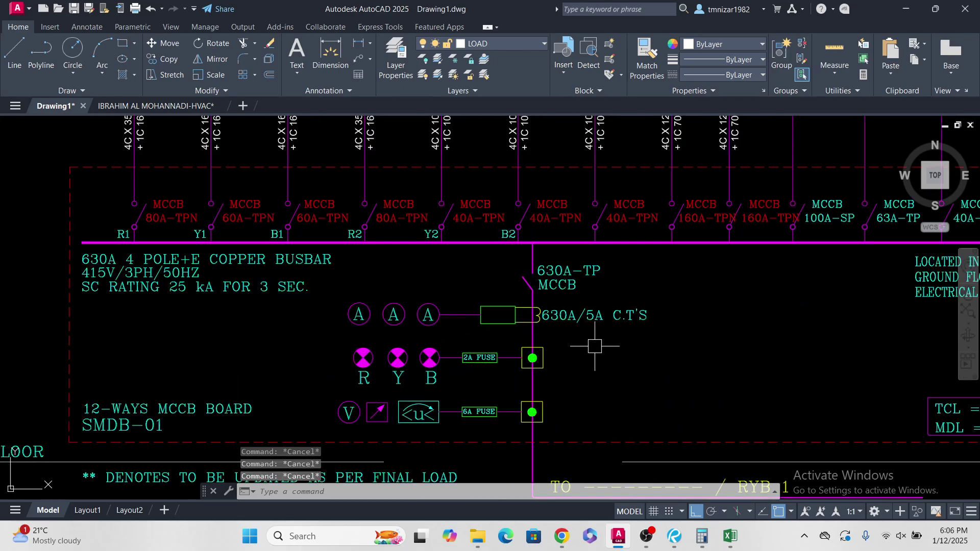
middle_click_drag(595, 346, 555, 195)
mouse_move(604, 392)
middle_mouse_down()
mouse_move(575, 370)
mouse_move(568, 260)
middle_mouse_up()
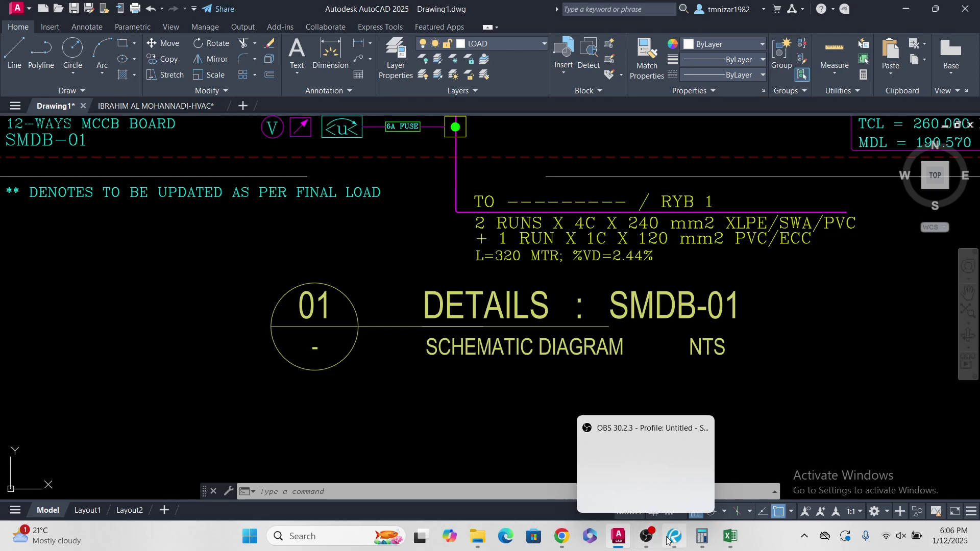
mouse_move(618, 535)
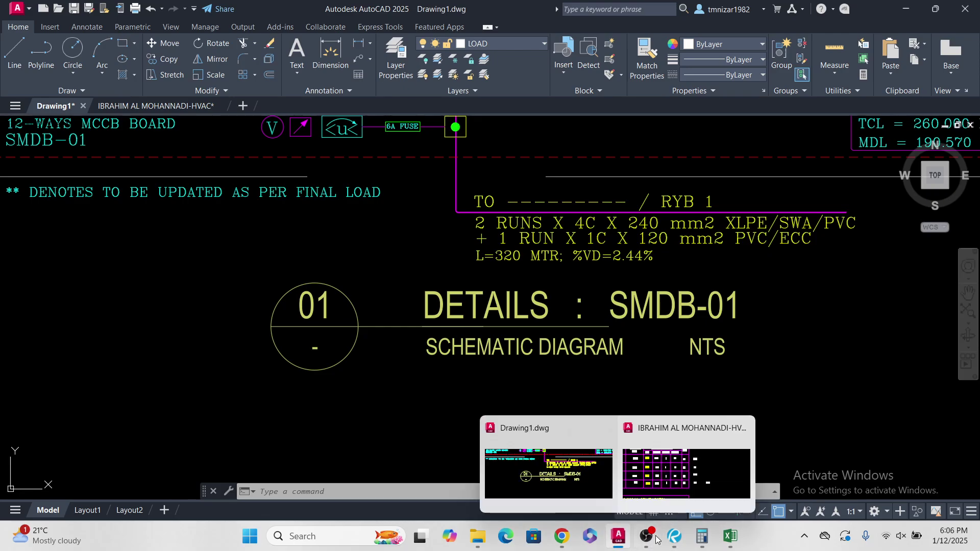
middle_click_drag(559, 141, 593, 316)
middle_click_drag(556, 183, 575, 213)
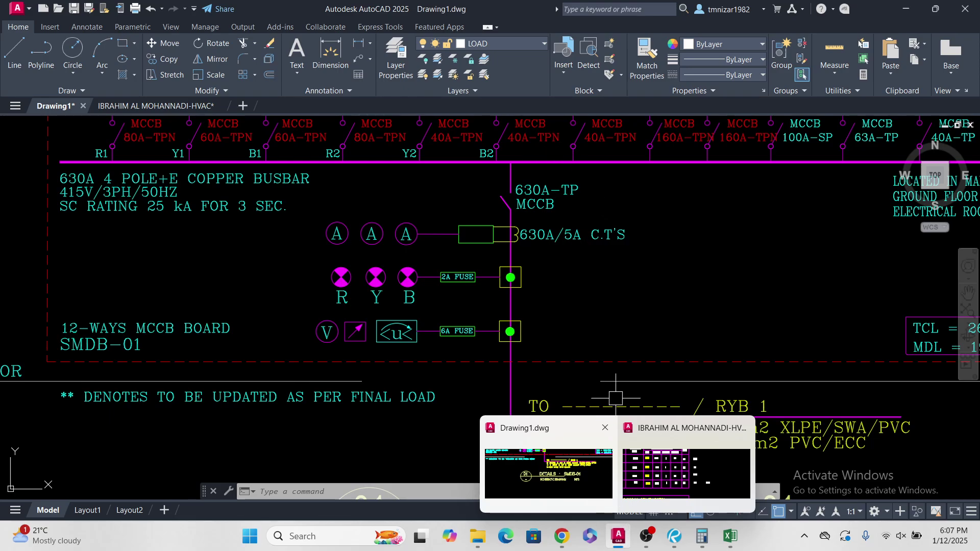
middle_click_drag(670, 282, 573, 258)
scroll(618, 265, "down", 2)
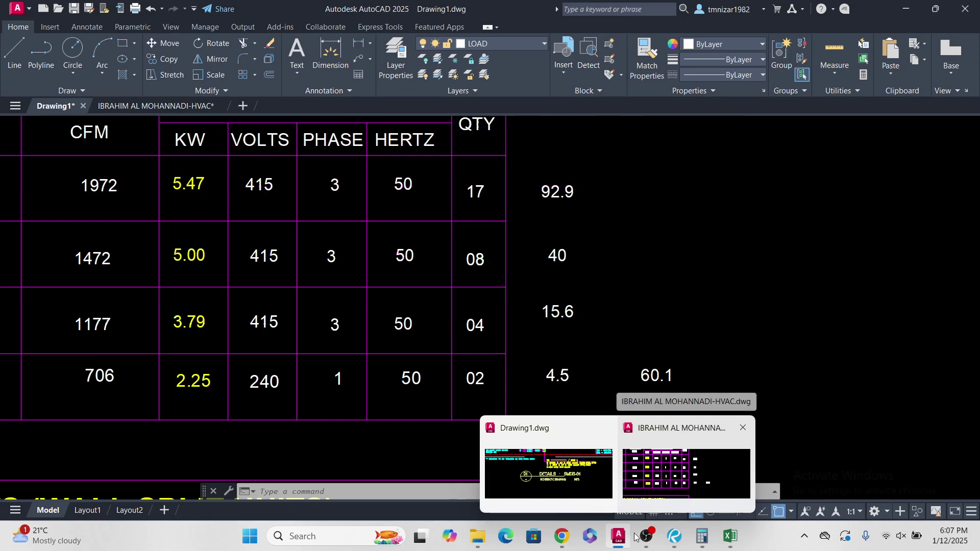
Step: Check the cable ratings in Table No. 10 in Chrome against the SMDB-01 incoming cable and the TCL and MDL load totals in AutoCAD
left_click(561, 544)
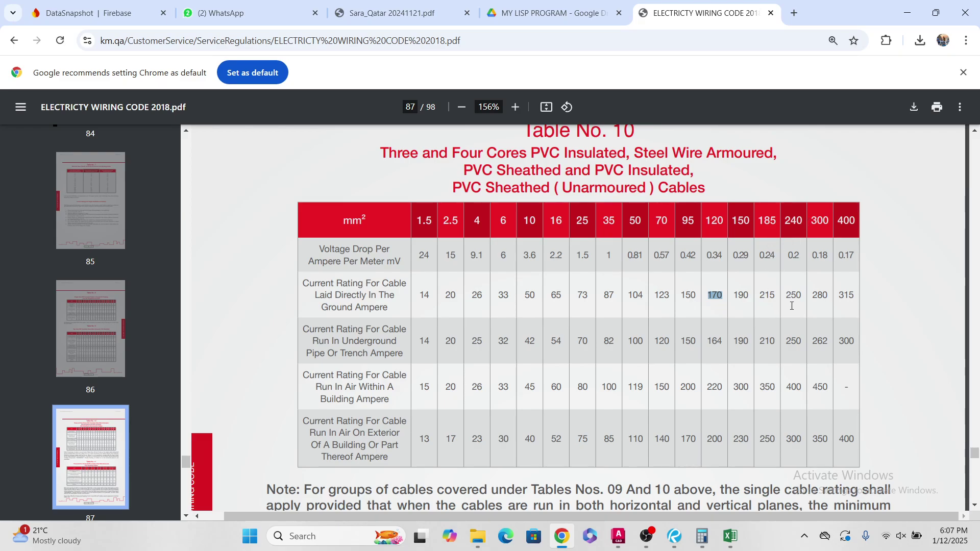
left_click(907, 12)
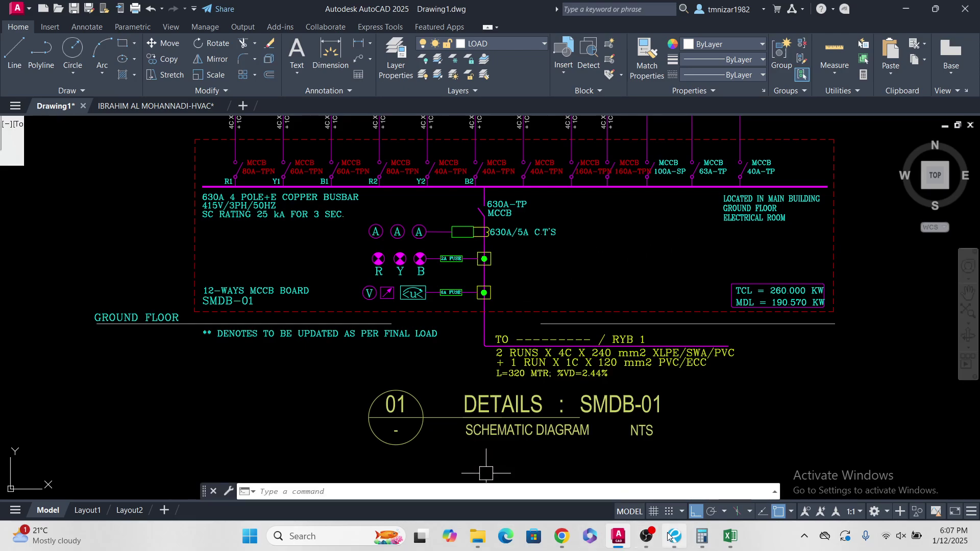
left_click(561, 536)
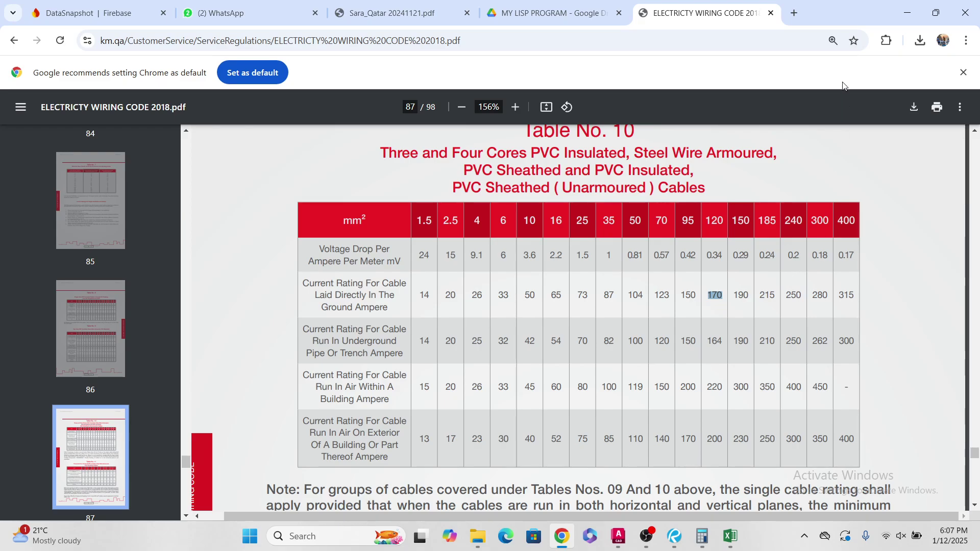
left_click(907, 13)
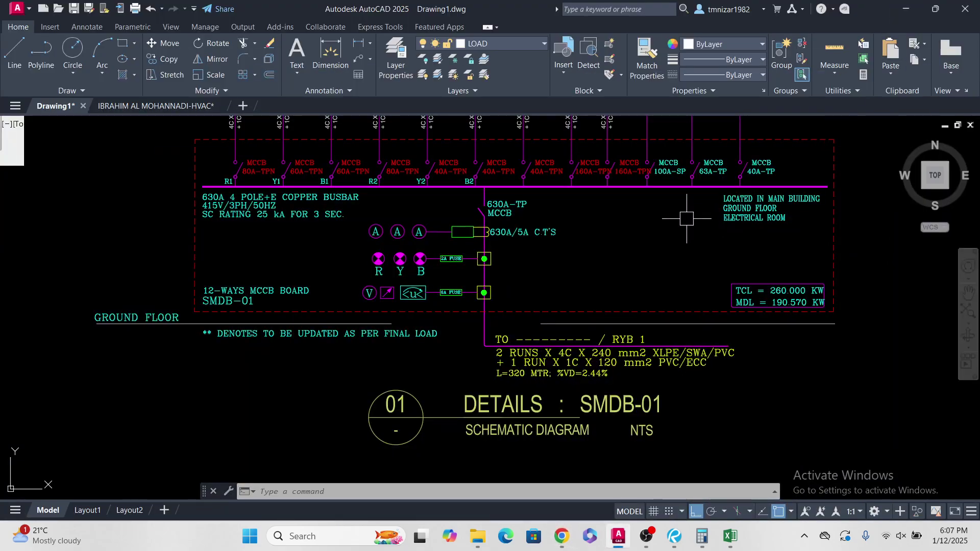
scroll(800, 307, "up", 4)
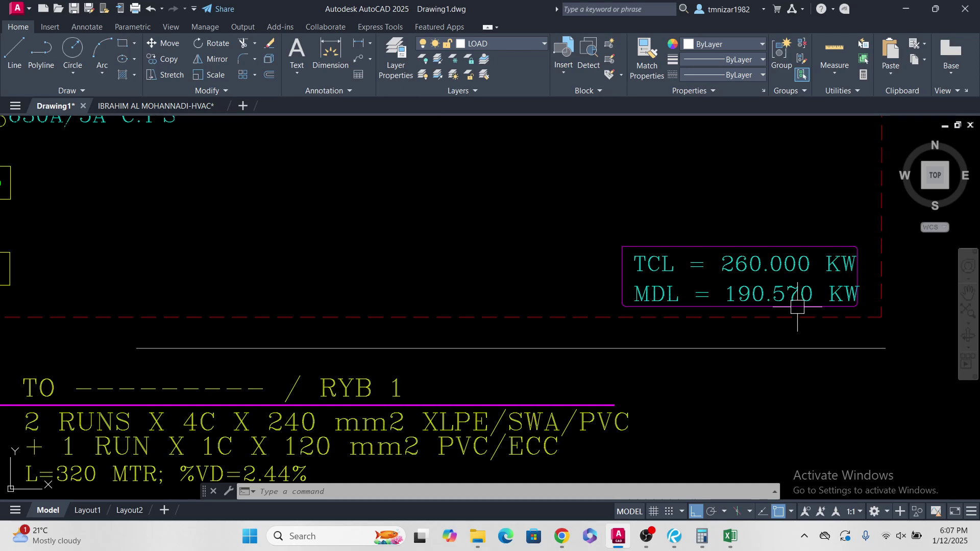
scroll(787, 295, "up", 4)
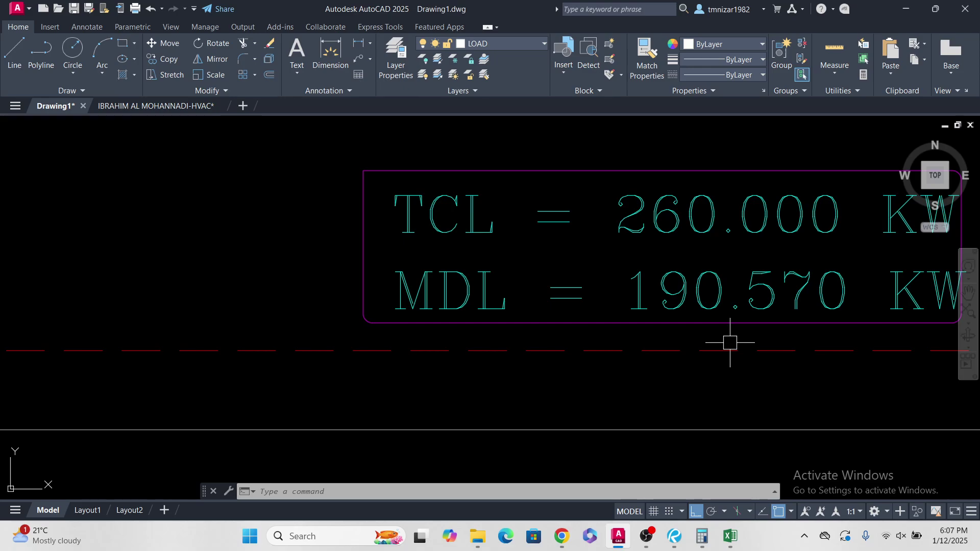
mouse_move(621, 542)
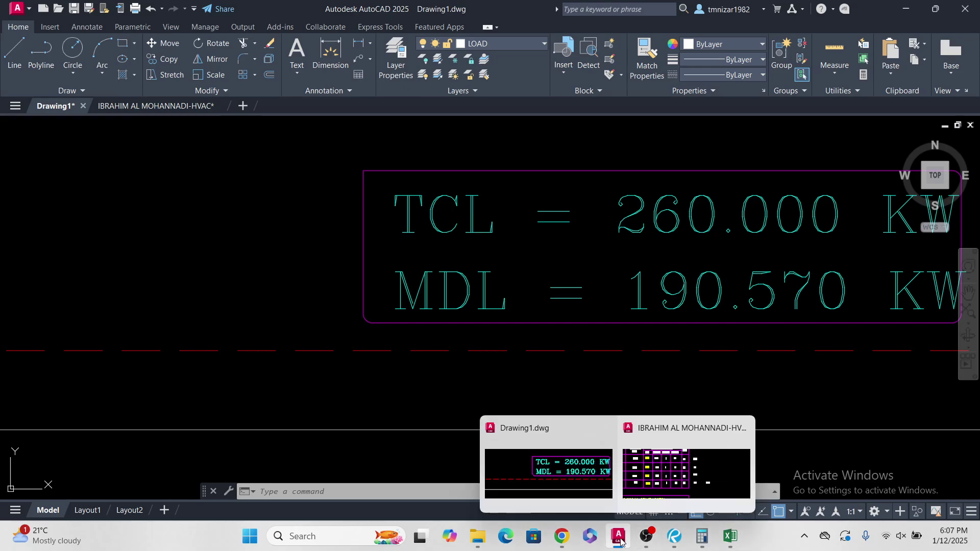
left_click(567, 540)
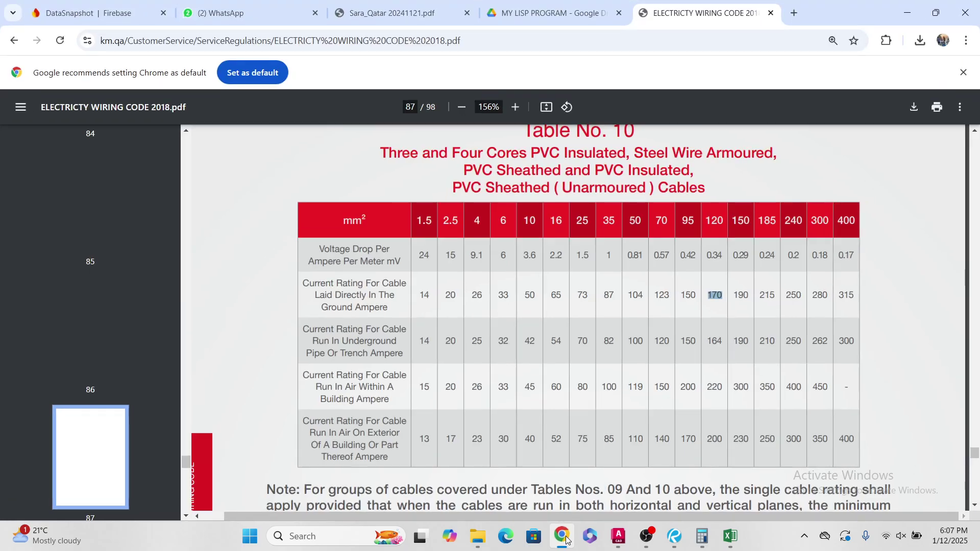
left_click(566, 540)
Step: Copy the complete SMDB-01 schematic, including its title and floor label, to the clipboard with a base point
scroll(565, 263, "down", 3)
middle_click_drag(564, 263, 715, 311)
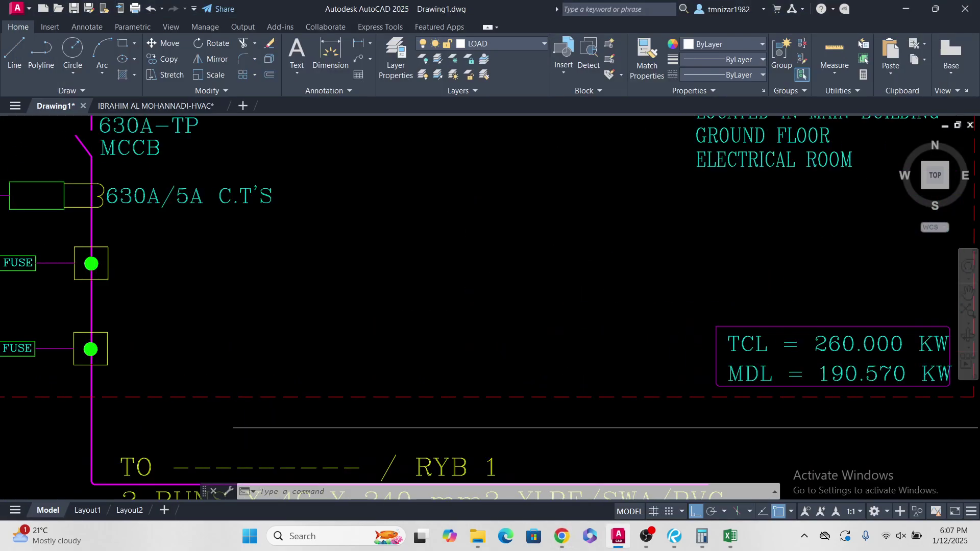
scroll(715, 311, "down", 3)
middle_click_drag(463, 258, 494, 298)
scroll(494, 297, "down", 3)
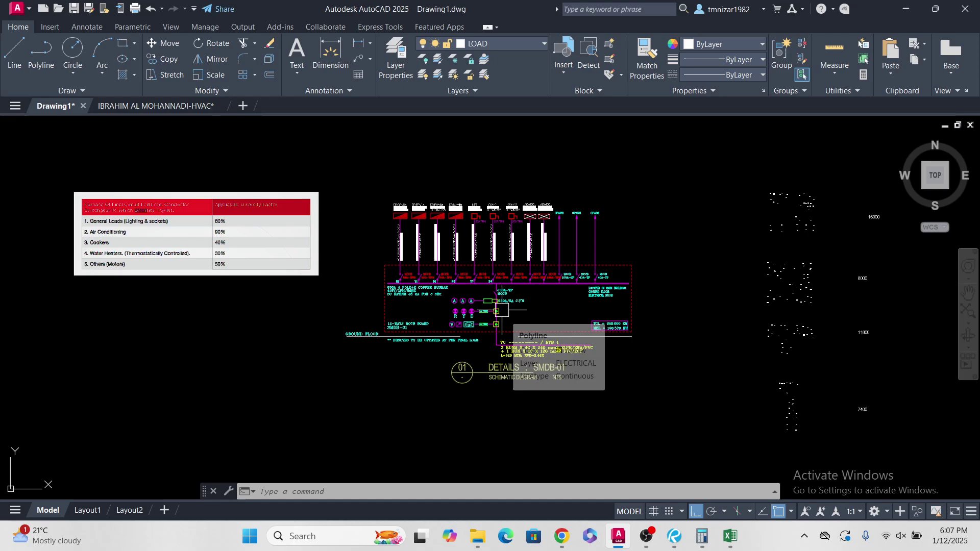
left_click(684, 161)
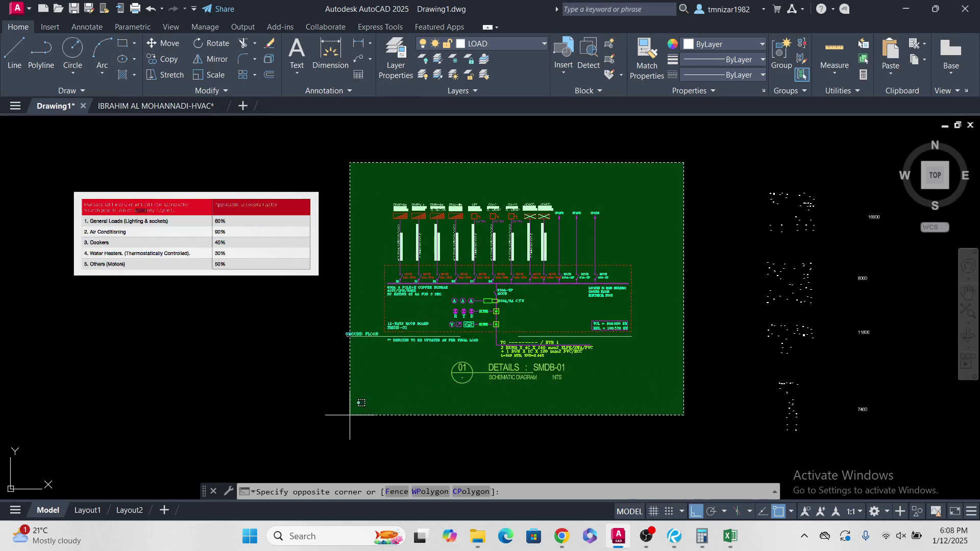
left_click(319, 438)
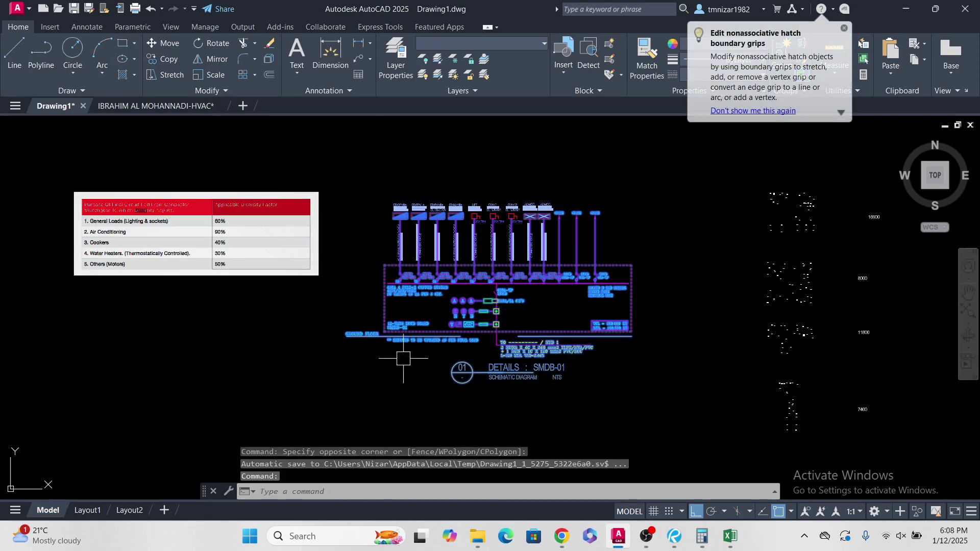
key("ctrl+shift+c")
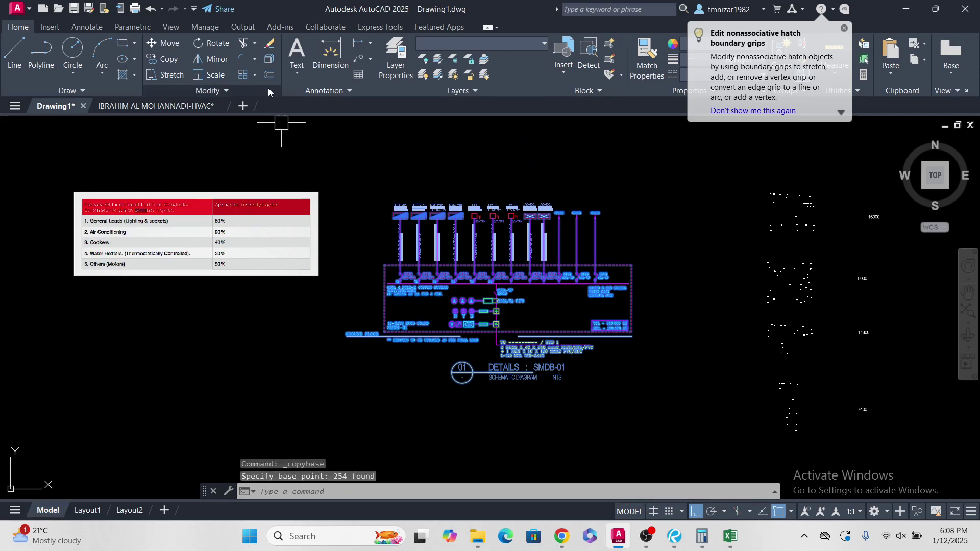
Step: Create a new blank drawing and paste the copied SMDB-01 schematic into it
left_click(242, 107)
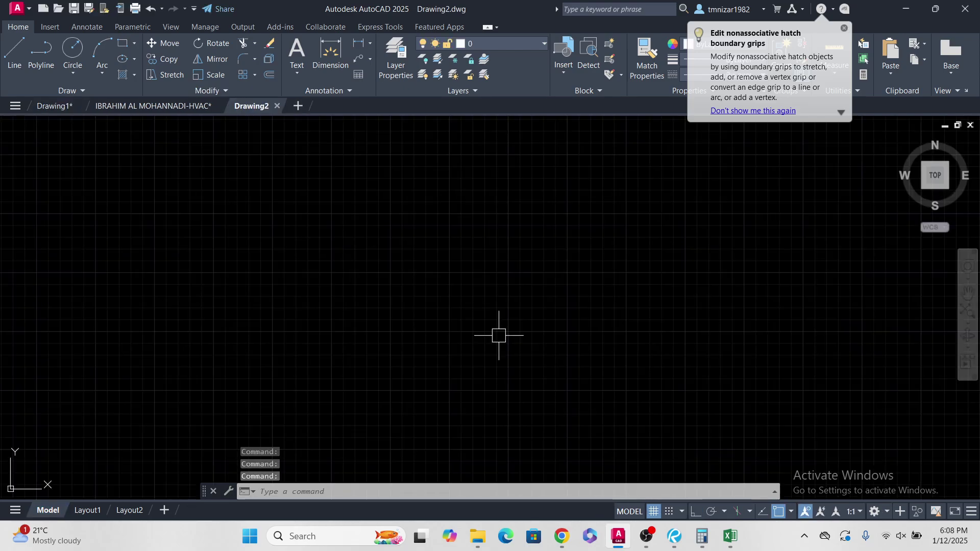
key("ctrl+v")
left_click(480, 349)
key("Escape")
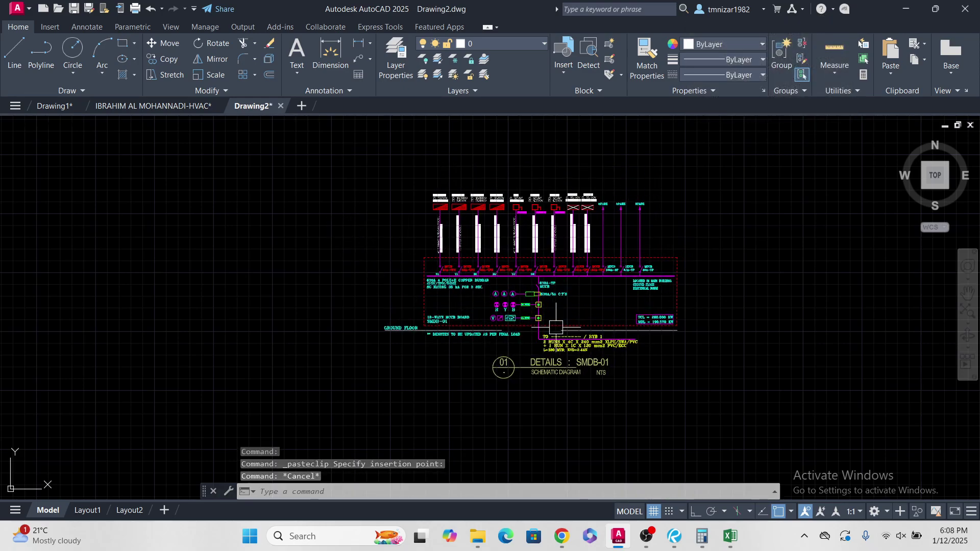
Step: Save Drawing1 and close the HVAC drawing, saving its changes
left_click(64, 107)
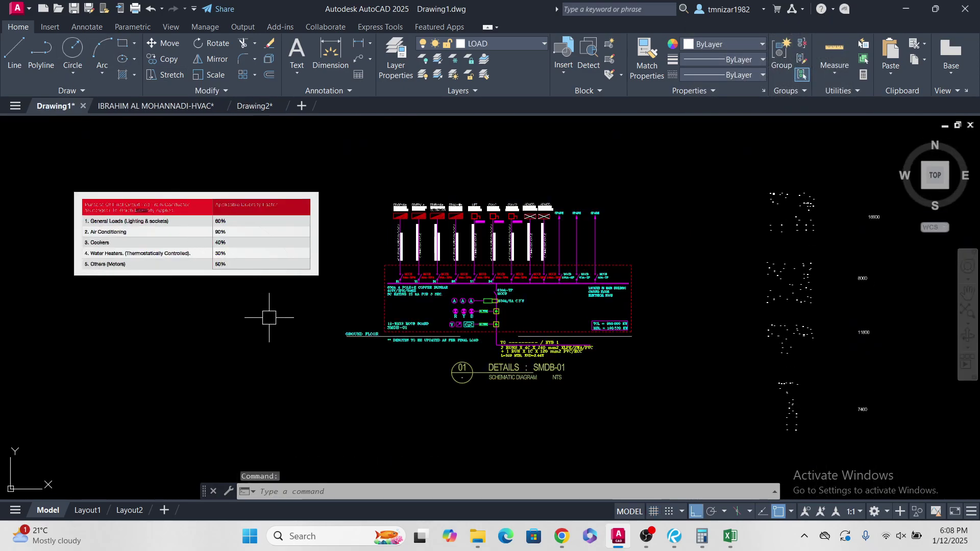
key("ctrl+s")
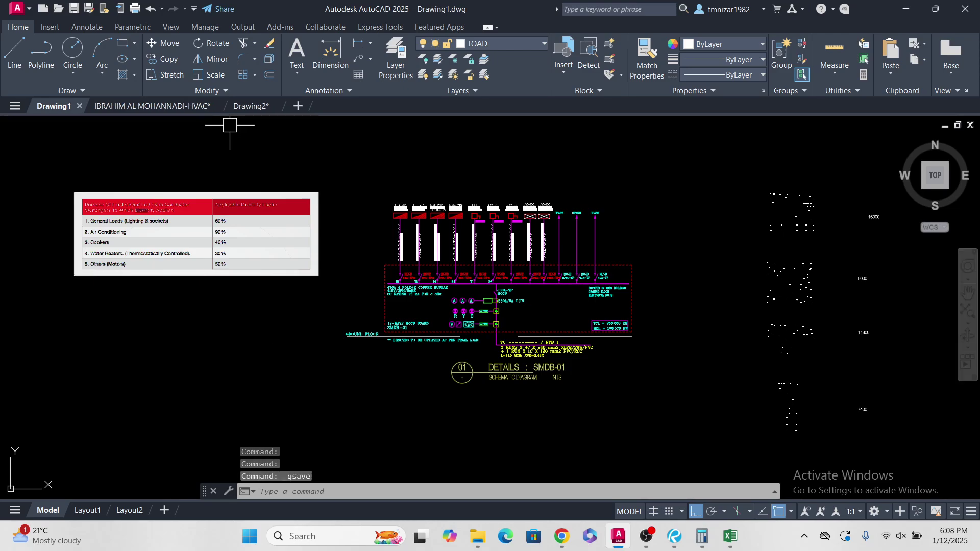
left_click(152, 105)
scroll(483, 347, "down", 5)
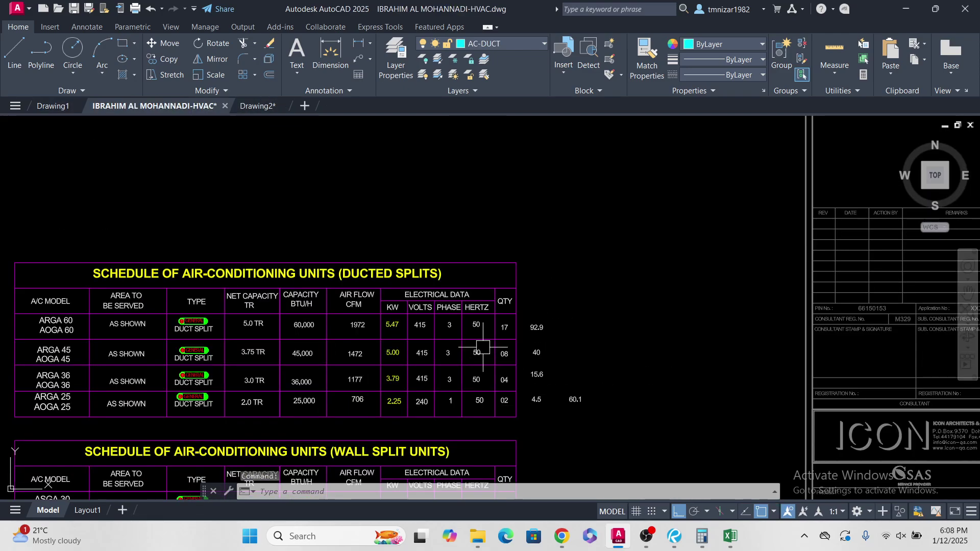
scroll(483, 347, "down", 5)
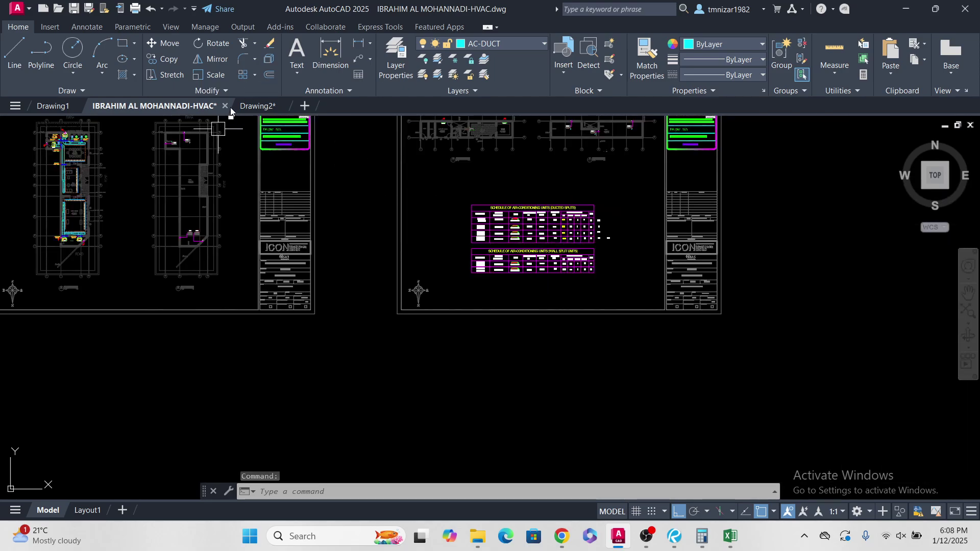
left_click(224, 106)
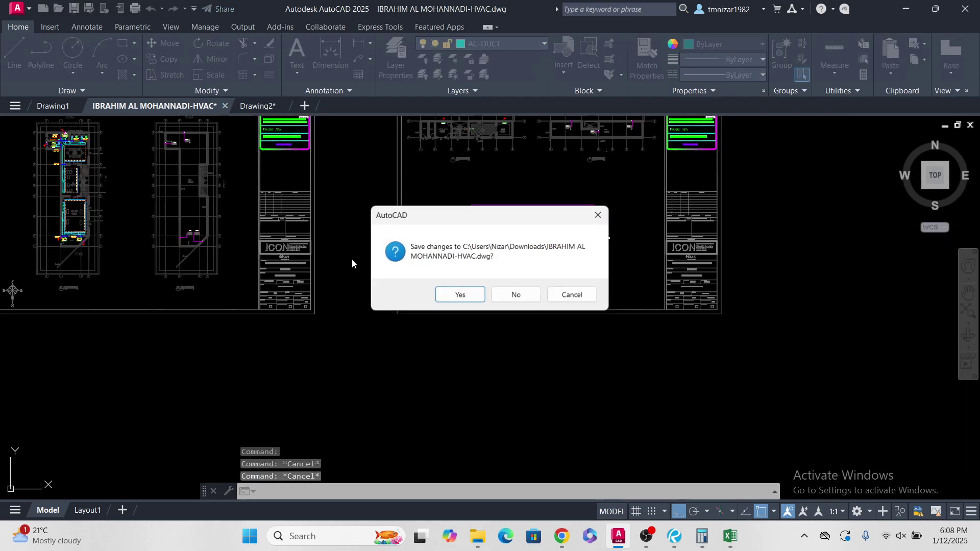
left_click(464, 294)
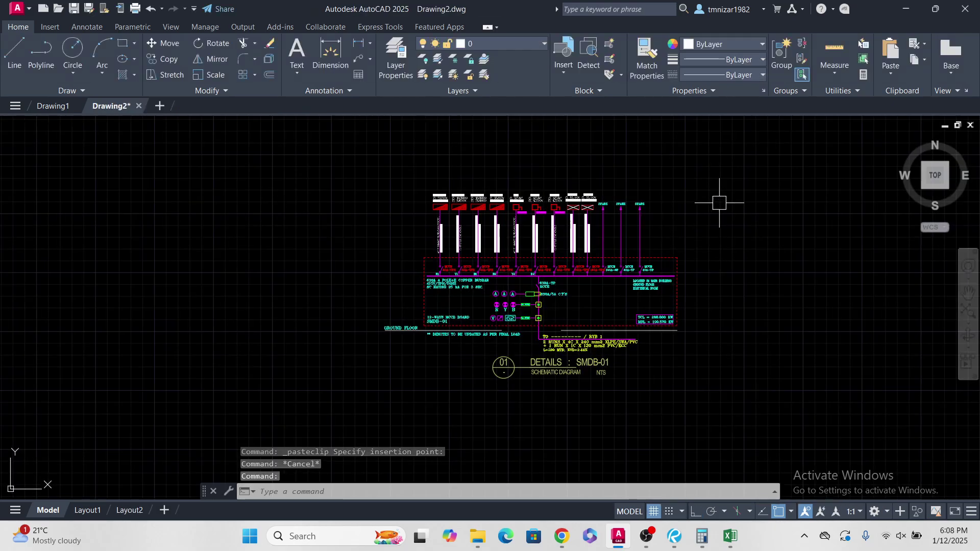
Step: Review the pasted schematic's feeder loads, cable labels, MCCB ratings and title in the new drawing
scroll(612, 237, "up", 4)
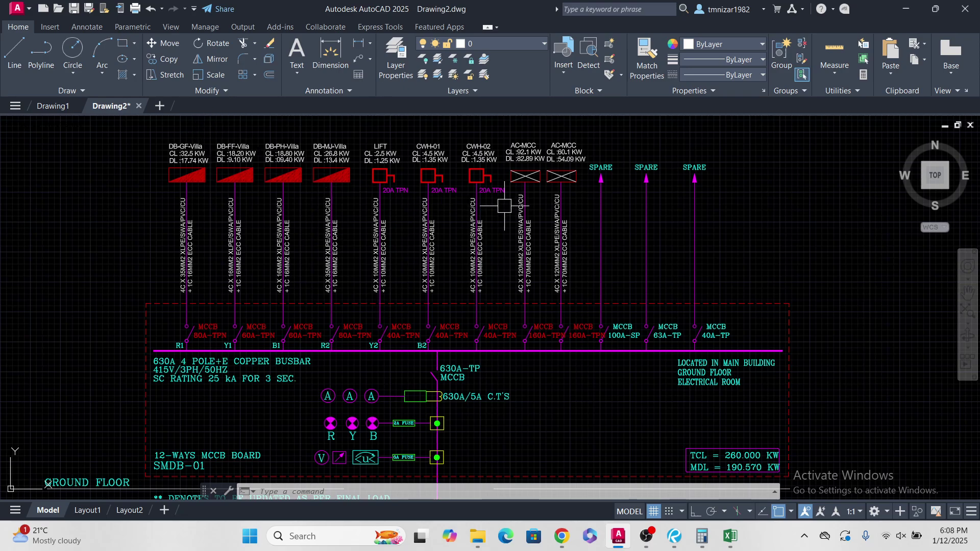
scroll(545, 148, "up", 4)
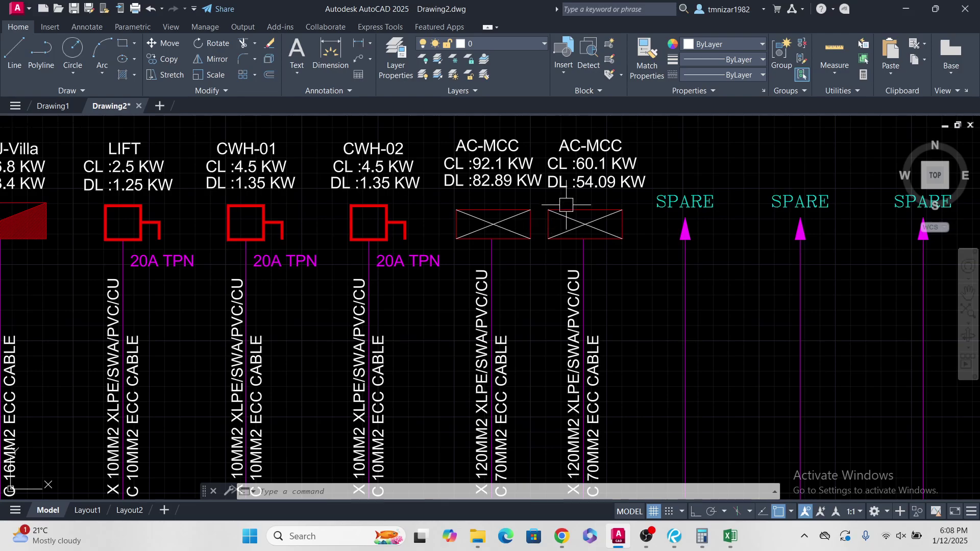
scroll(490, 184, "down", 4)
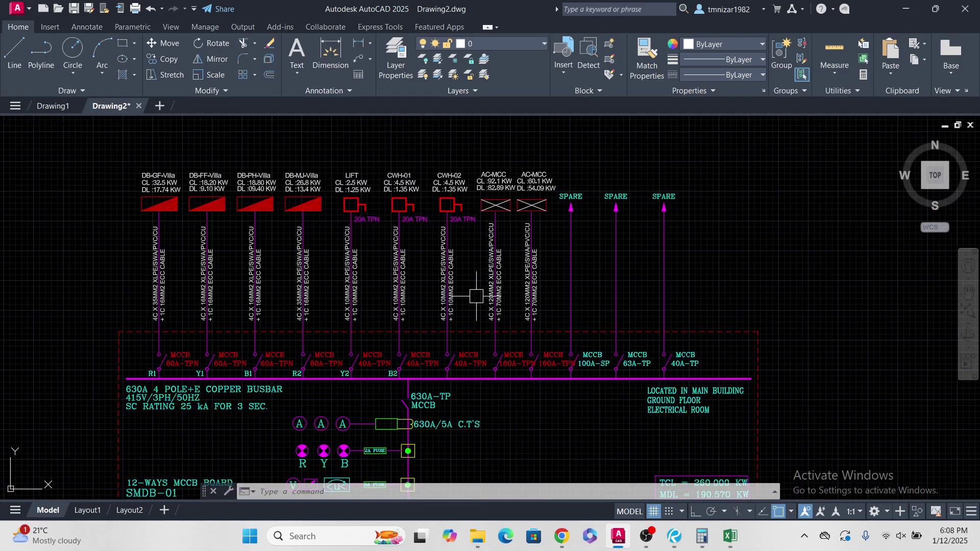
scroll(496, 321, "up", 1)
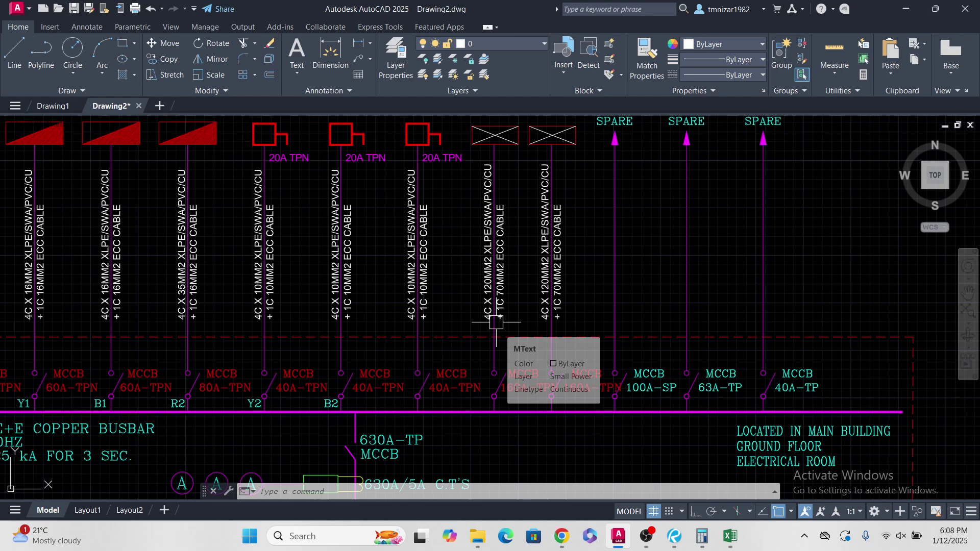
scroll(495, 311, "up", 1)
scroll(568, 245, "down", 2)
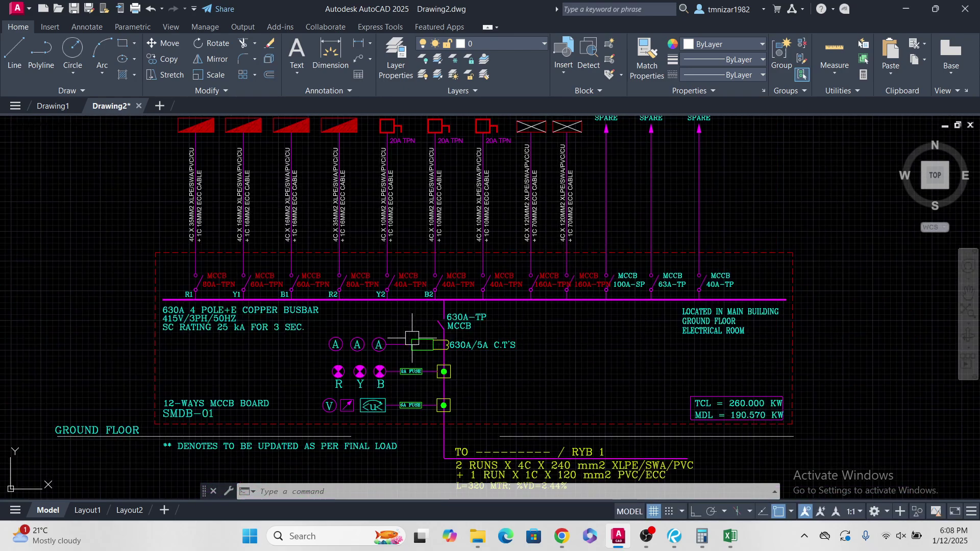
scroll(475, 335, "down", 2)
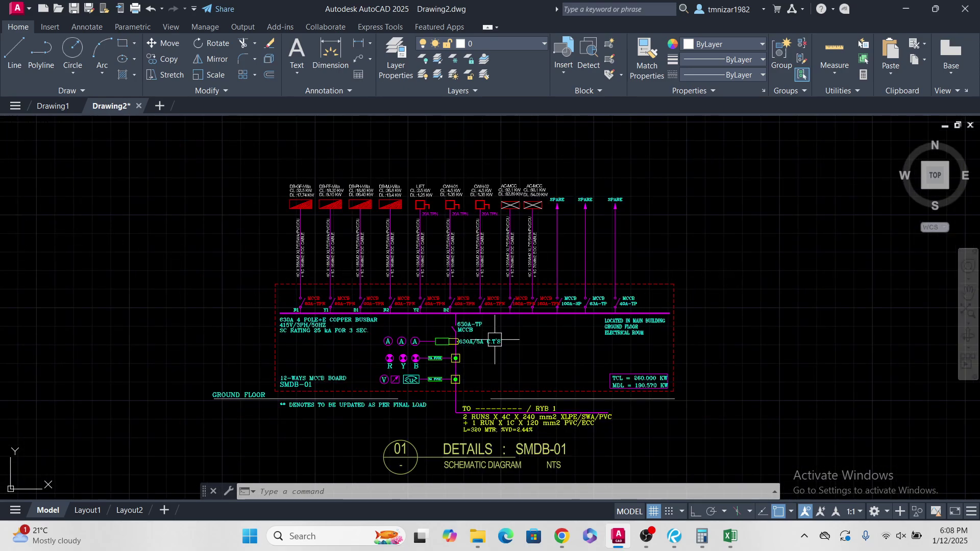
scroll(494, 339, "down", 2)
scroll(490, 409, "up", 4)
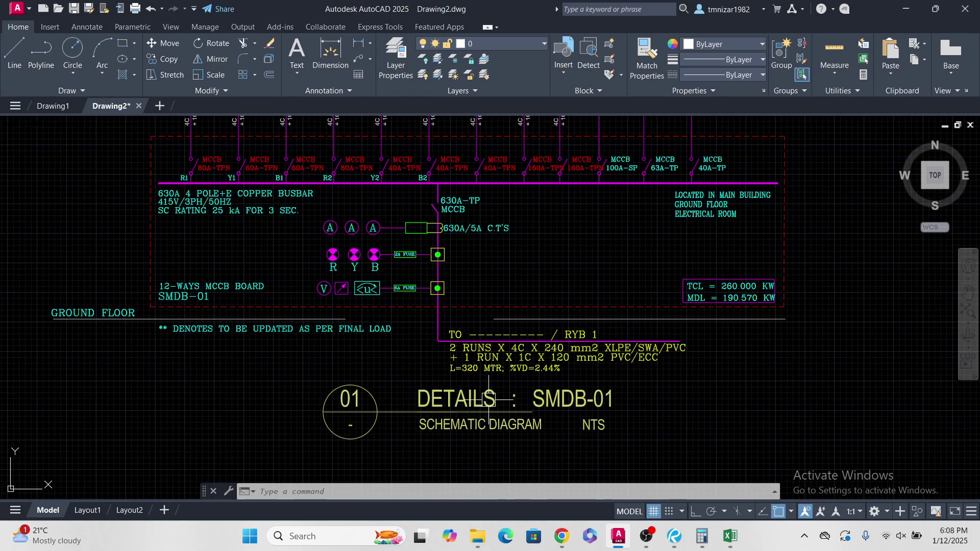
scroll(489, 399, "down", 4)
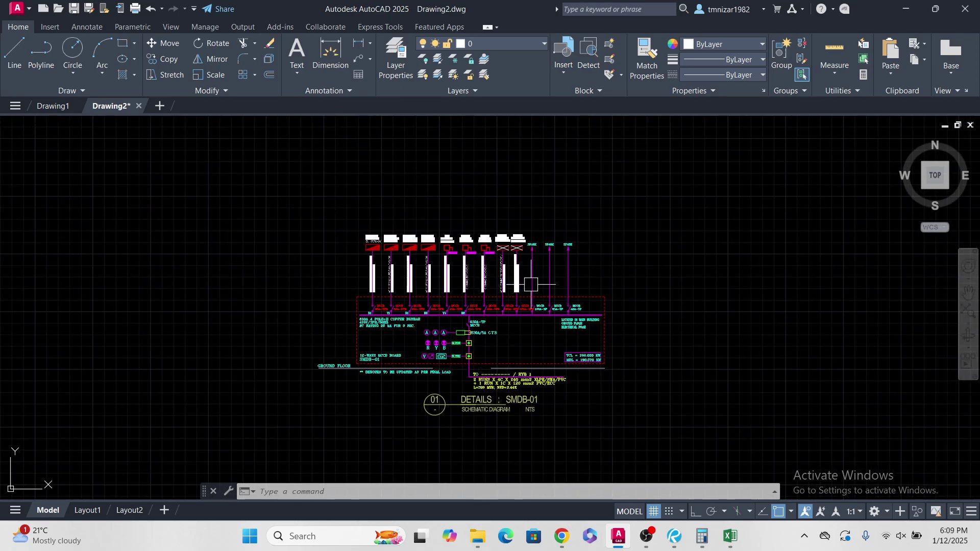
Step: Inspect the TCL and MDL load box, incoming cable label, main MCCB and metering devices of SMDB-01
scroll(581, 371, "up", 4)
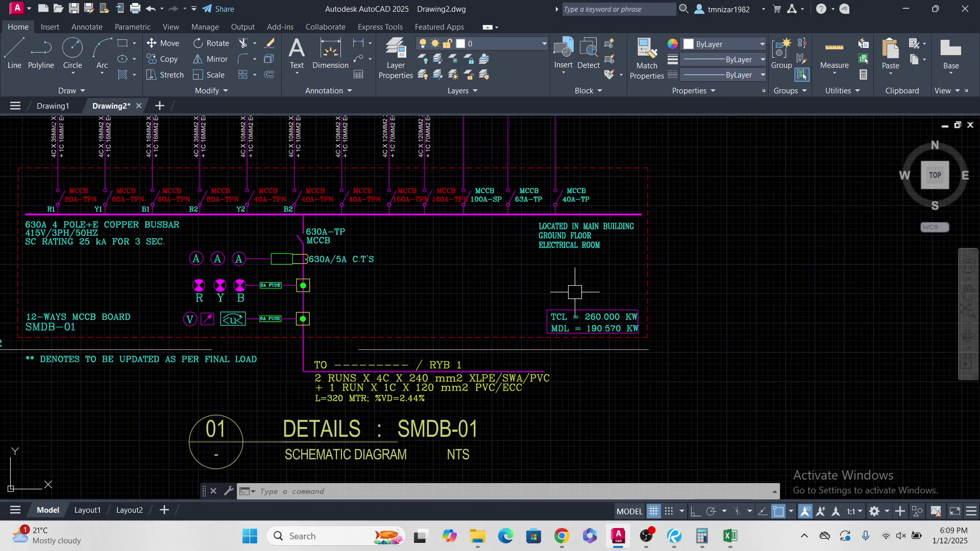
scroll(575, 292, "up", 2)
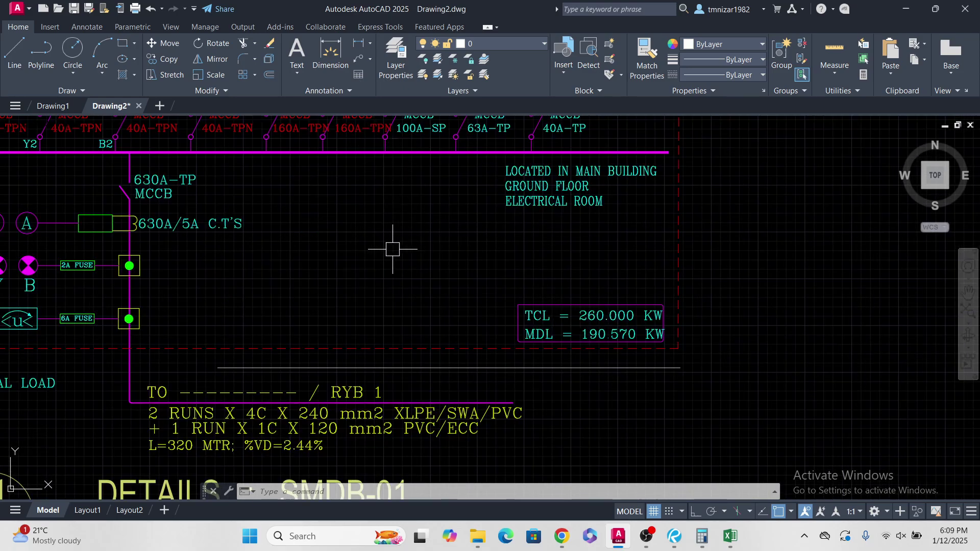
middle_click_drag(392, 250, 634, 299)
scroll(531, 328, "down", 2)
scroll(427, 250, "up", 4)
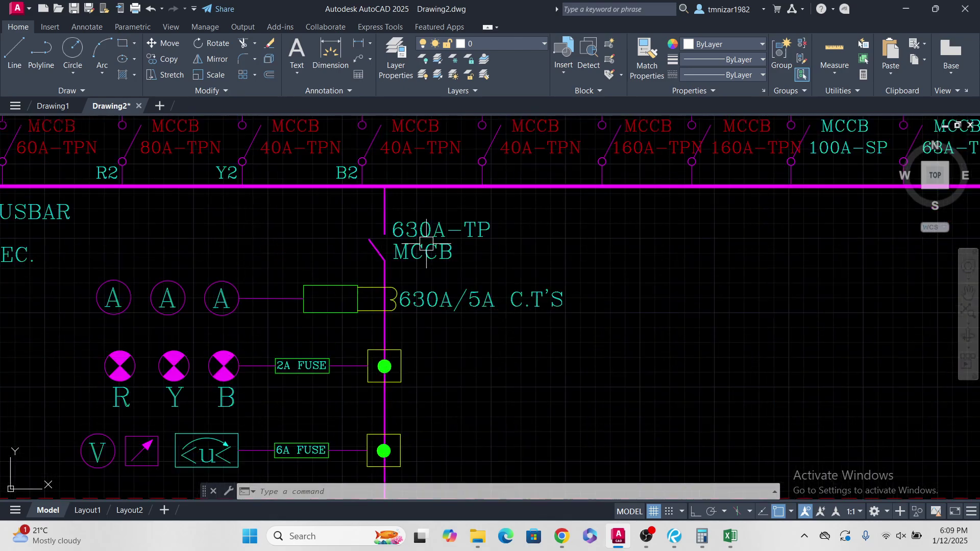
key("Escape")
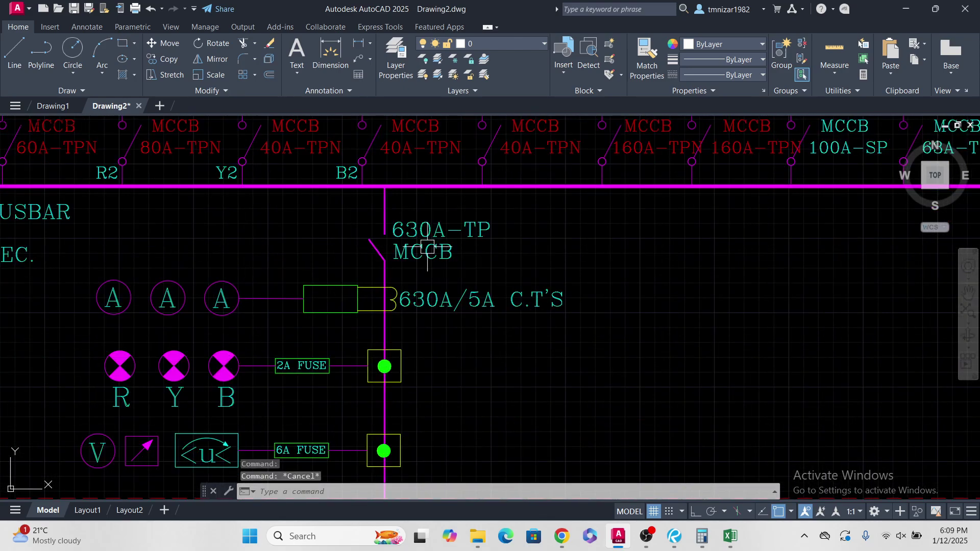
scroll(458, 280, "down", 2)
key("Escape")
scroll(431, 249, "up", 2)
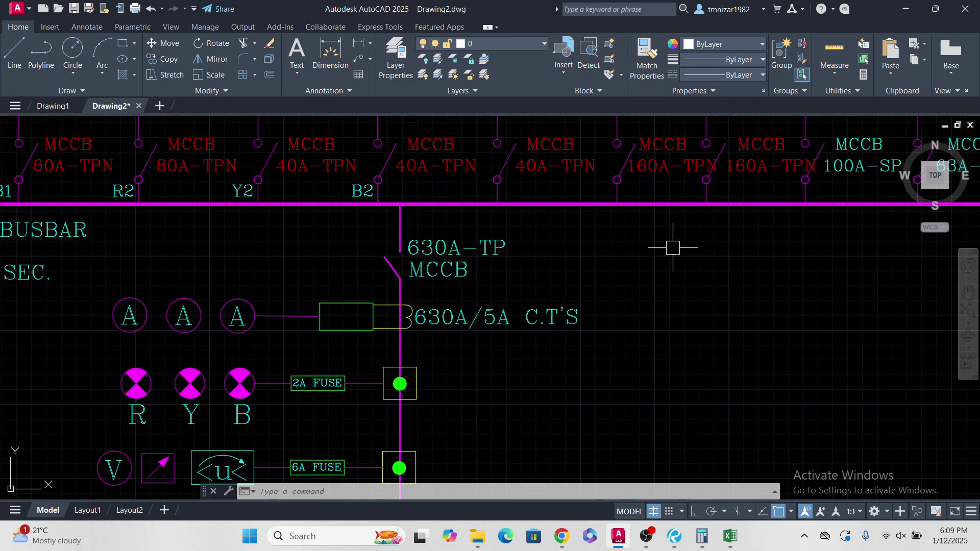
scroll(673, 248, "down", 2)
scroll(662, 254, "down", 5)
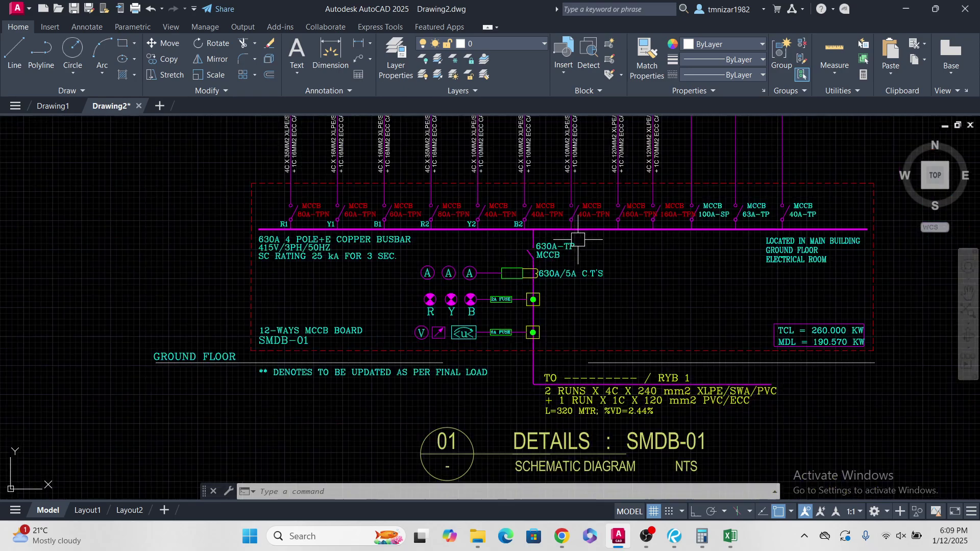
key("Escape")
key("Escape")
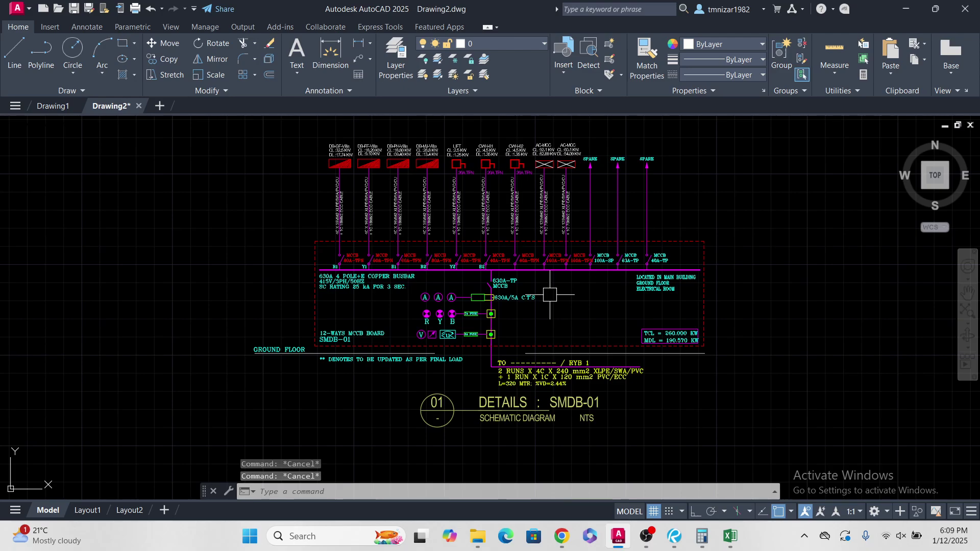
Step: Check the feeder MCCBs along the SMDB-01 busbar against their cable labels and connected boards, including the spares
scroll(550, 295, "up", 4)
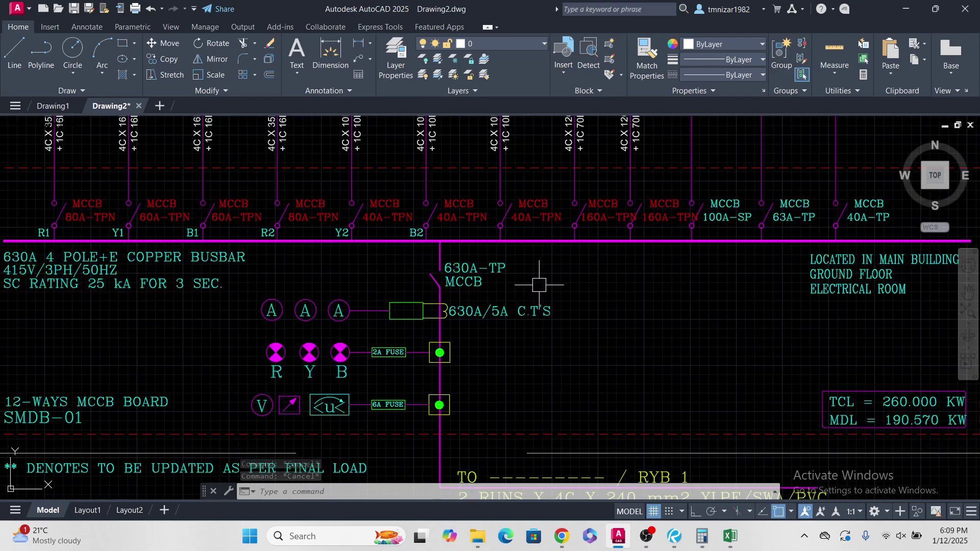
middle_click_drag(533, 243, 541, 318)
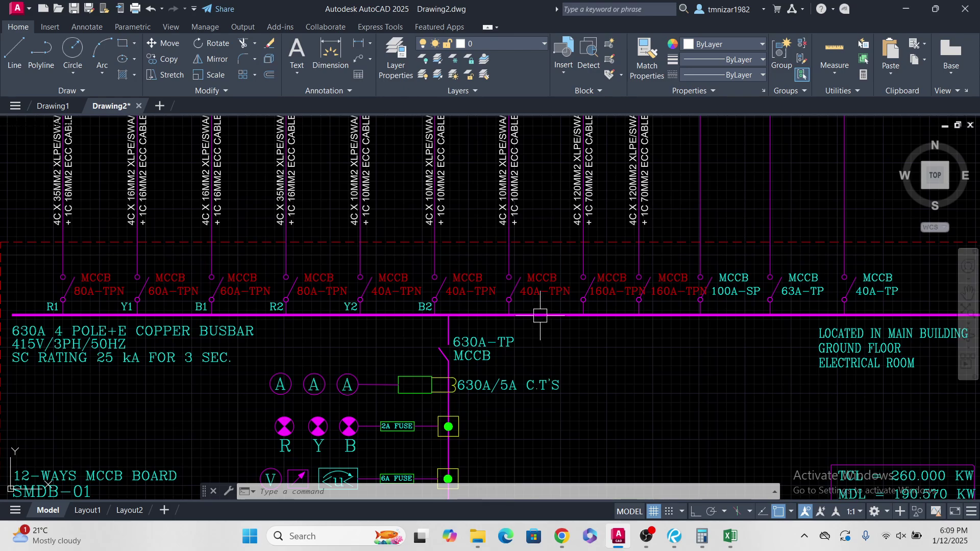
scroll(541, 286, "down", 3)
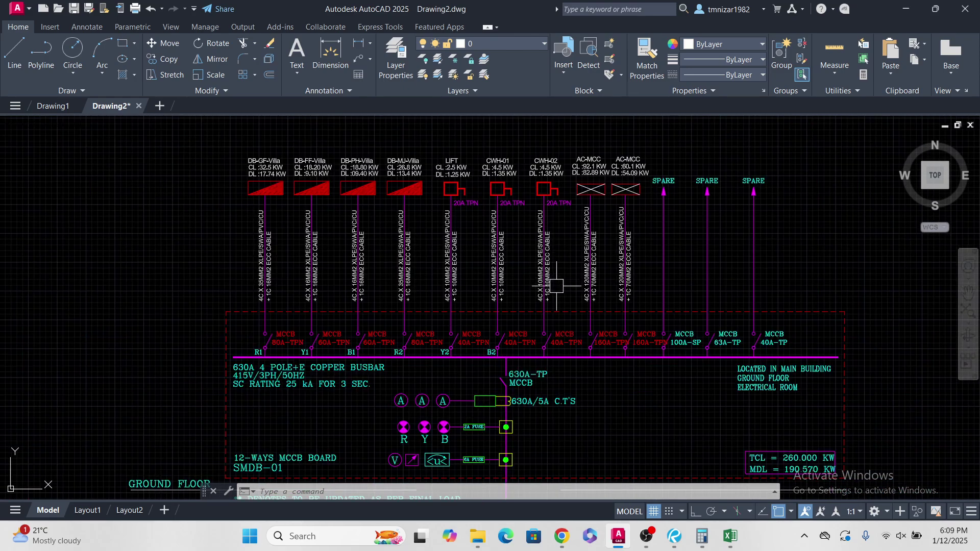
middle_click_drag(579, 354, 544, 304)
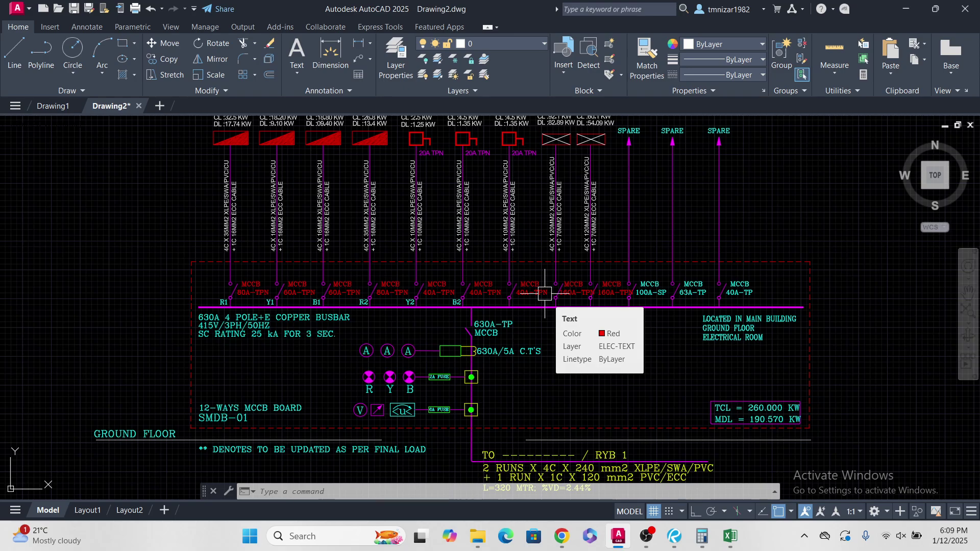
scroll(545, 293, "down", 4)
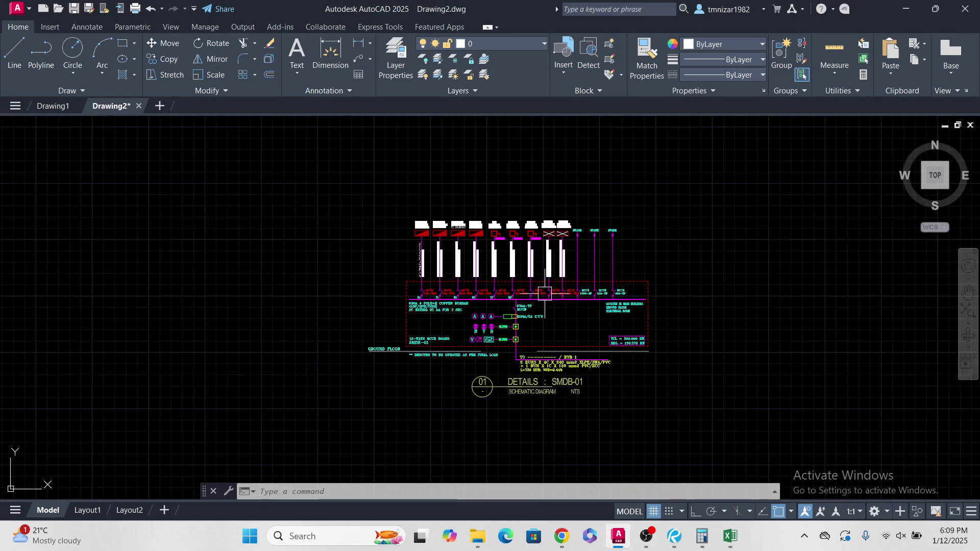
key("Escape")
key("Escape")
scroll(541, 326, "up", 4)
scroll(536, 308, "down", 2)
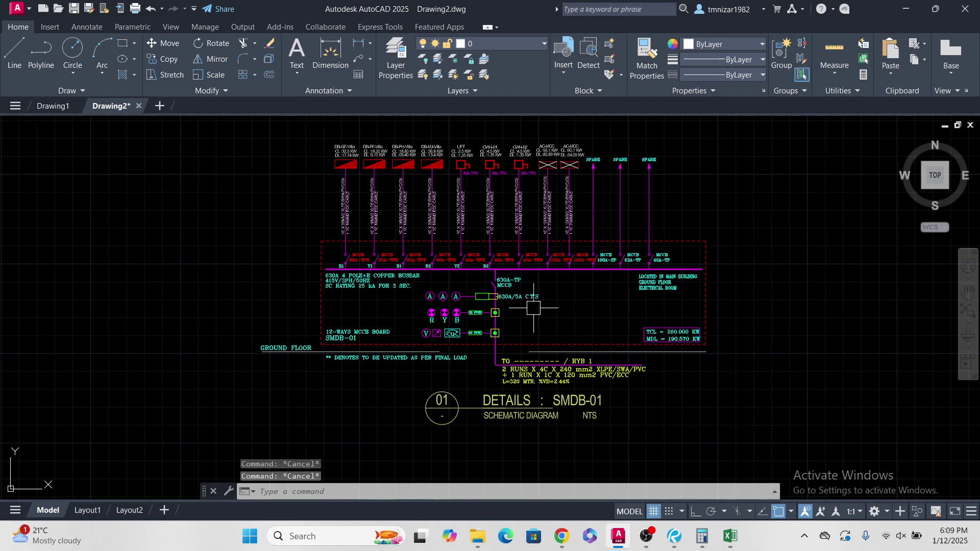
left_click(756, 134)
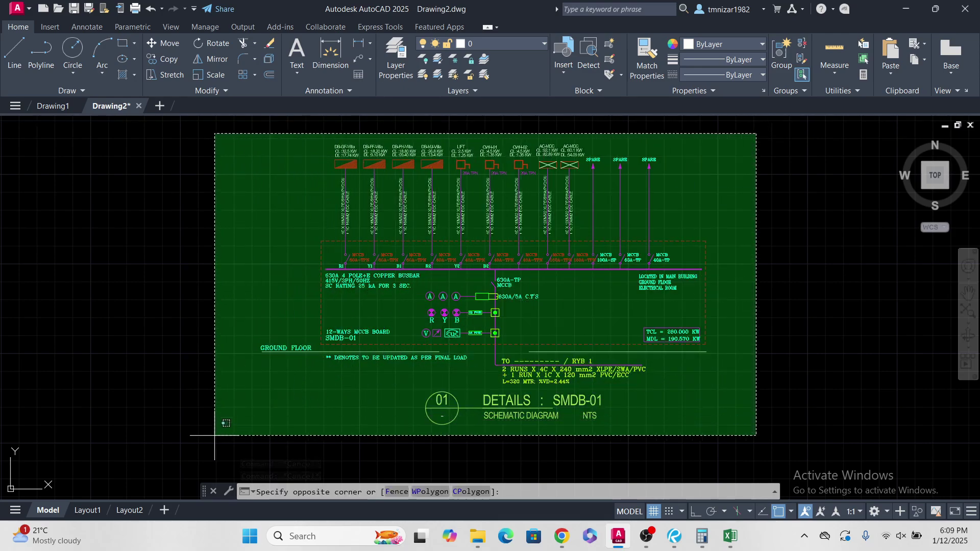
left_click(215, 438)
key("Escape")
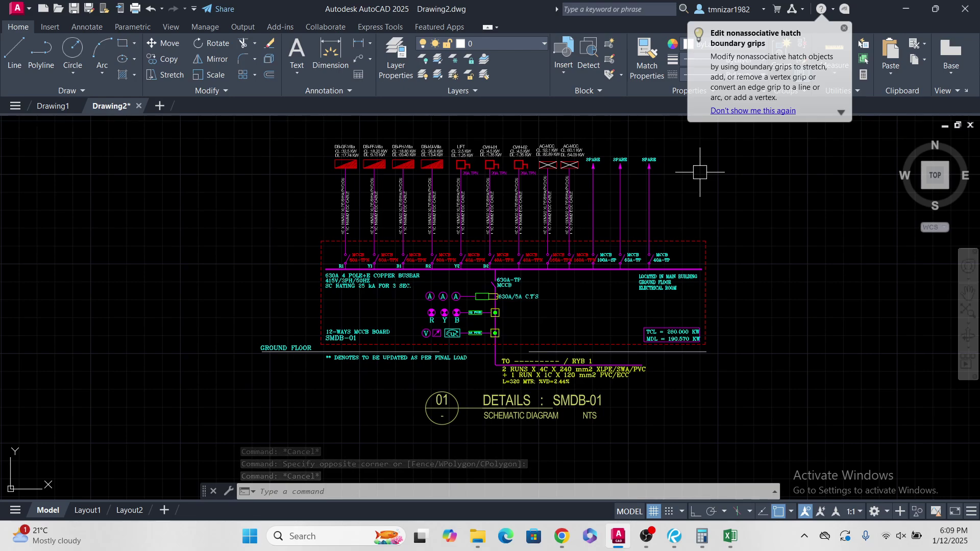
left_click(845, 29)
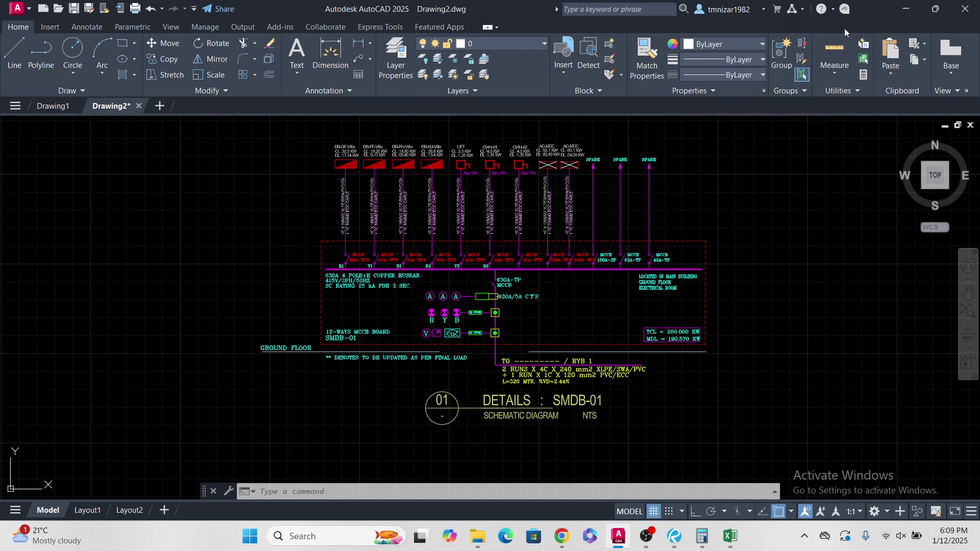
key("Escape")
key("Escape")
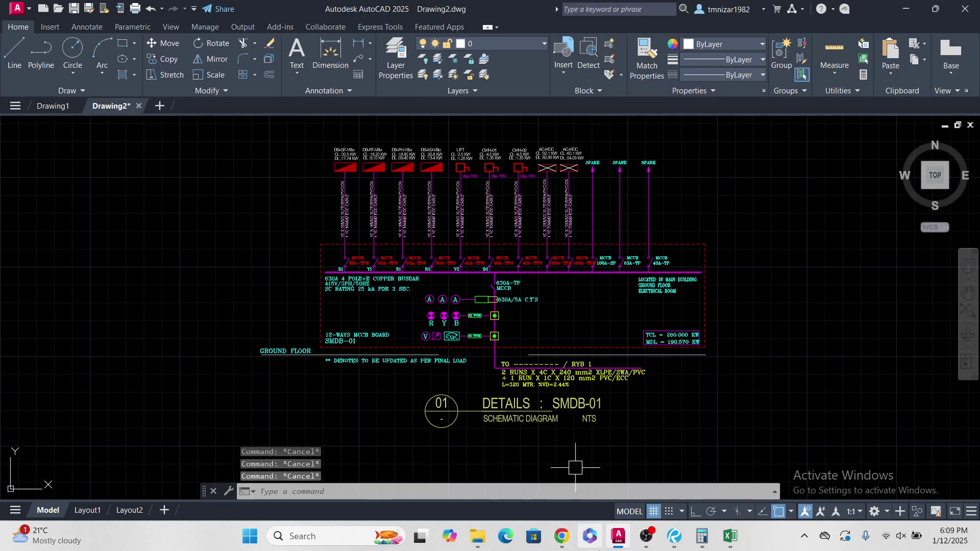
left_click(564, 538)
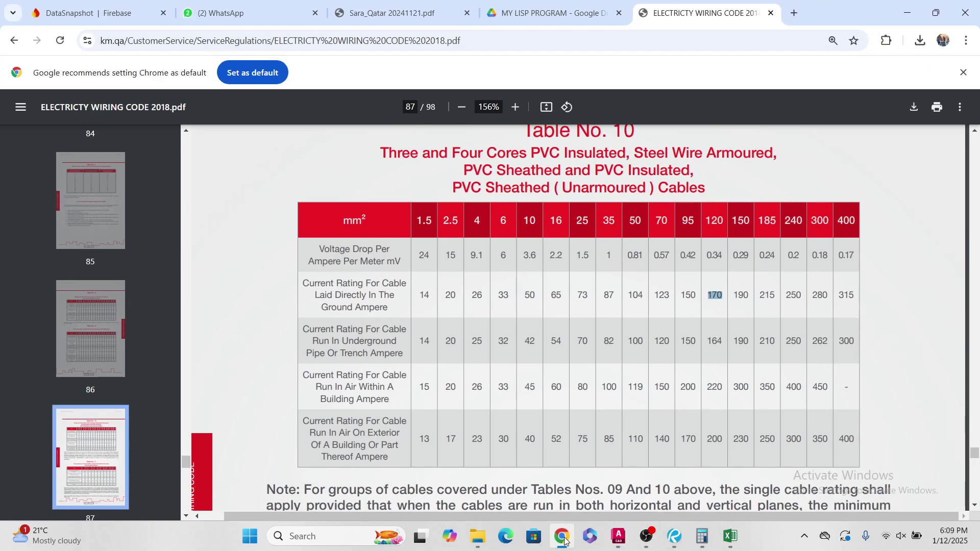
left_click(644, 538)
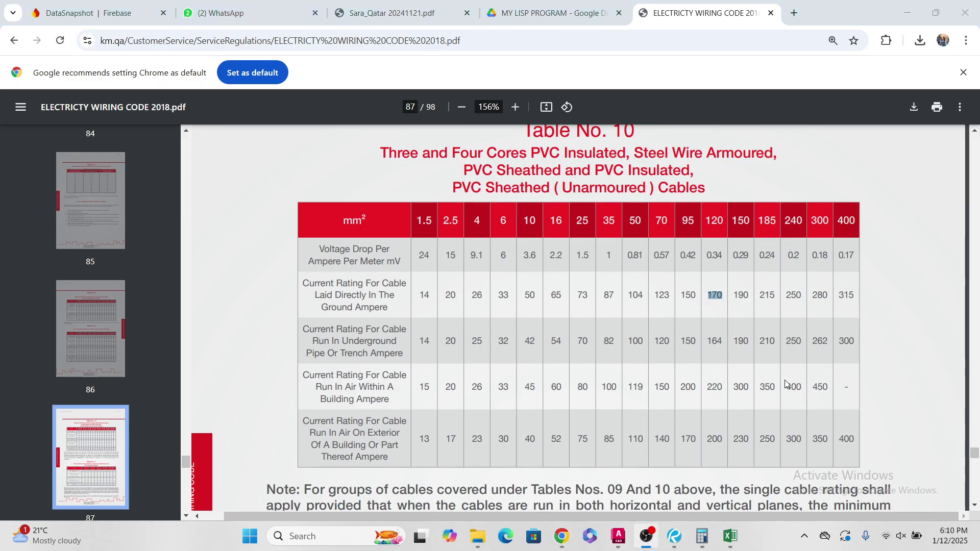